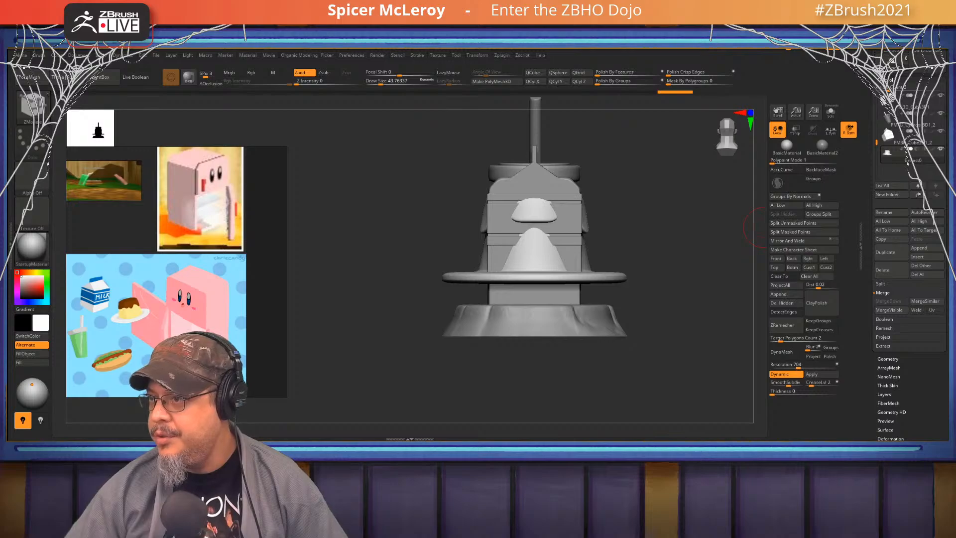
Move the reference image board and the Discord critique-submissions-here window off the sculpting screen
{"action": "left_click_drag", "start_coordinate": [955, 100], "coordinate": [488, 48]}
{"action": "right_click_drag", "start_coordinate": [171, 222], "coordinate": [949, 339]}
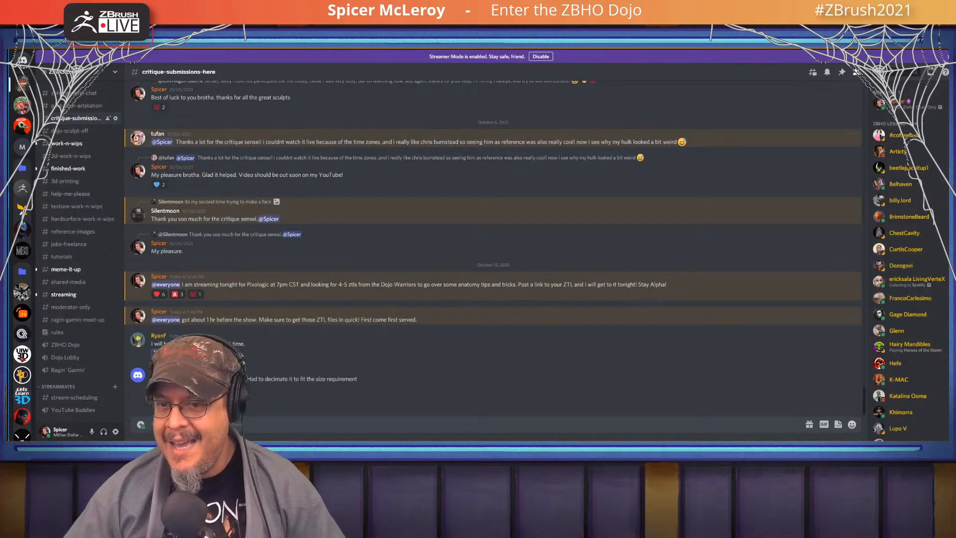
{"action": "left_click_drag", "start_coordinate": [600, 49], "coordinate": [949, 190]}
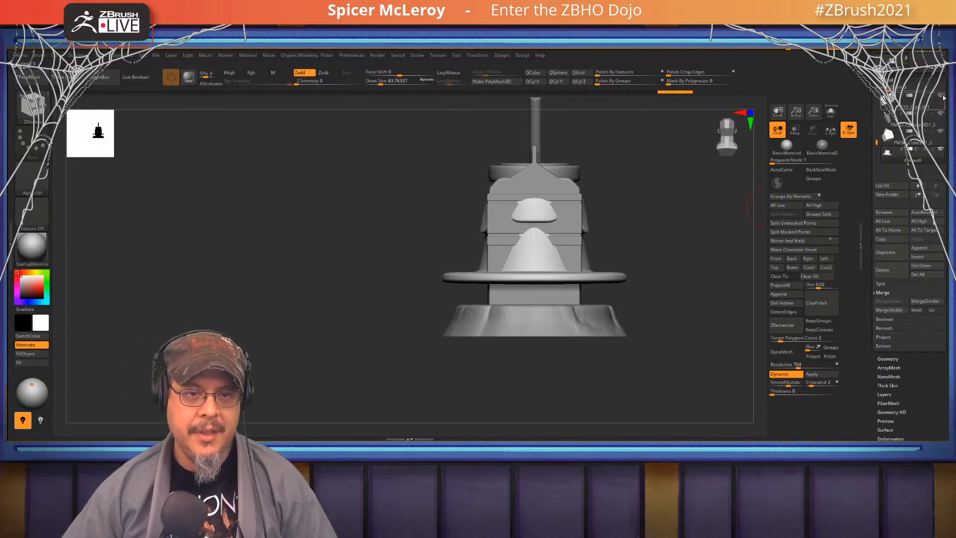
Load the 17_AstrolFemale tool from the For Critique folder on the Desktop
{"action": "scroll", "coordinate": [911, 150], "scroll_direction": "up", "scroll_amount": 4}
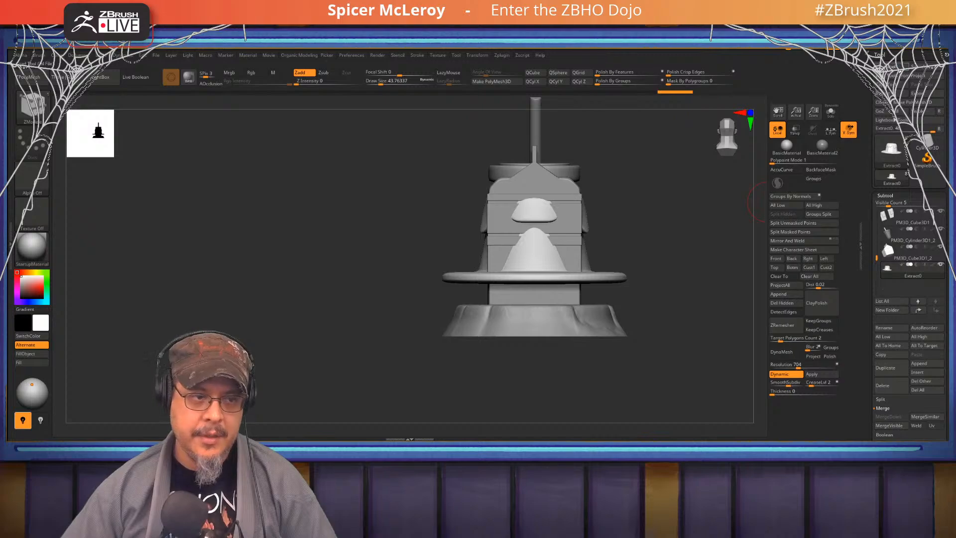
{"action": "key", "text": "ctrl+o"}
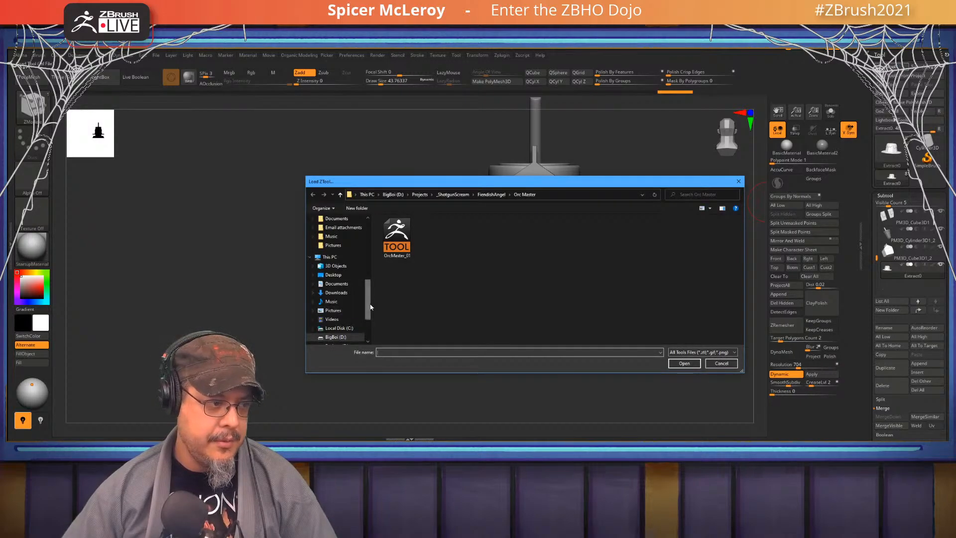
{"action": "scroll", "coordinate": [348, 234], "scroll_direction": "up", "scroll_amount": 5}
{"action": "left_click", "coordinate": [334, 233]}
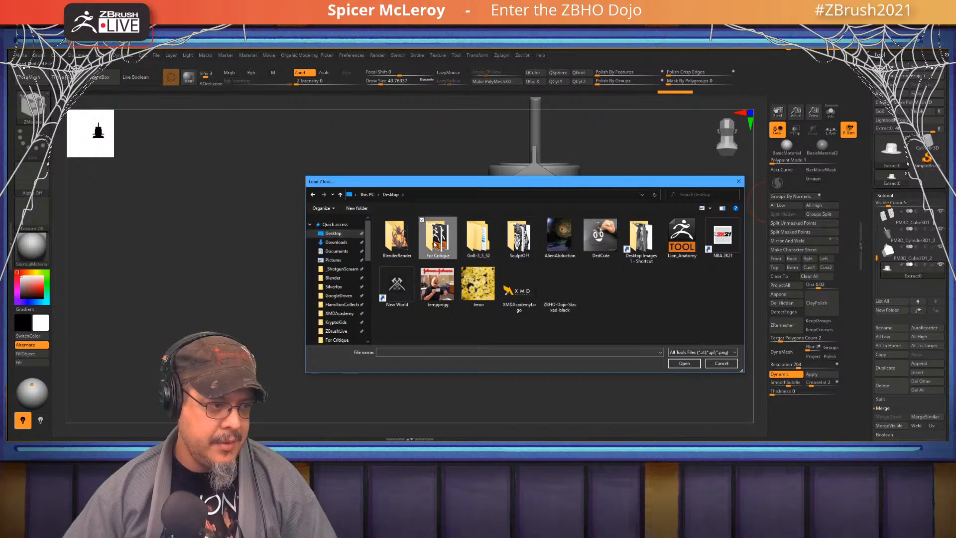
{"action": "double_click", "coordinate": [438, 238]}
{"action": "scroll", "coordinate": [415, 295], "scroll_direction": "down", "scroll_amount": 5}
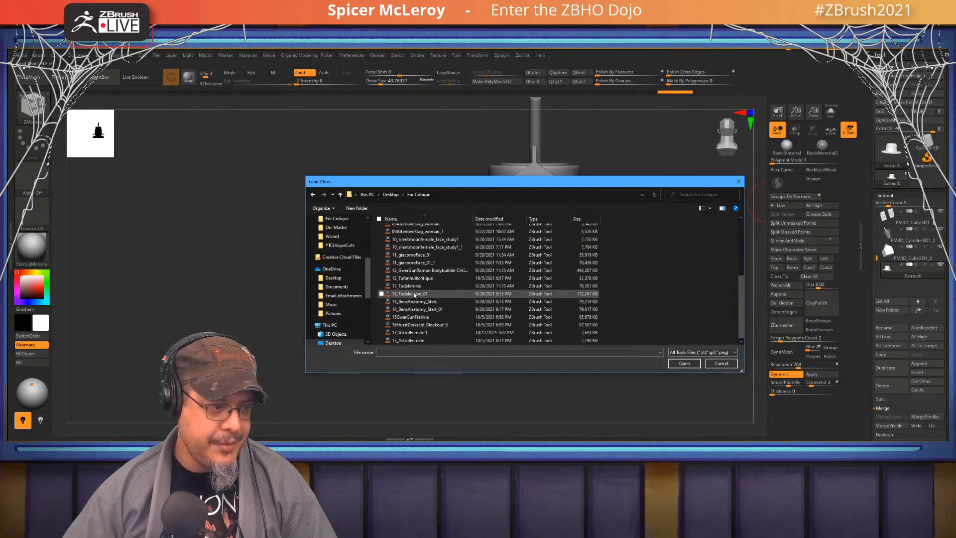
{"action": "double_click", "coordinate": [408, 340]}
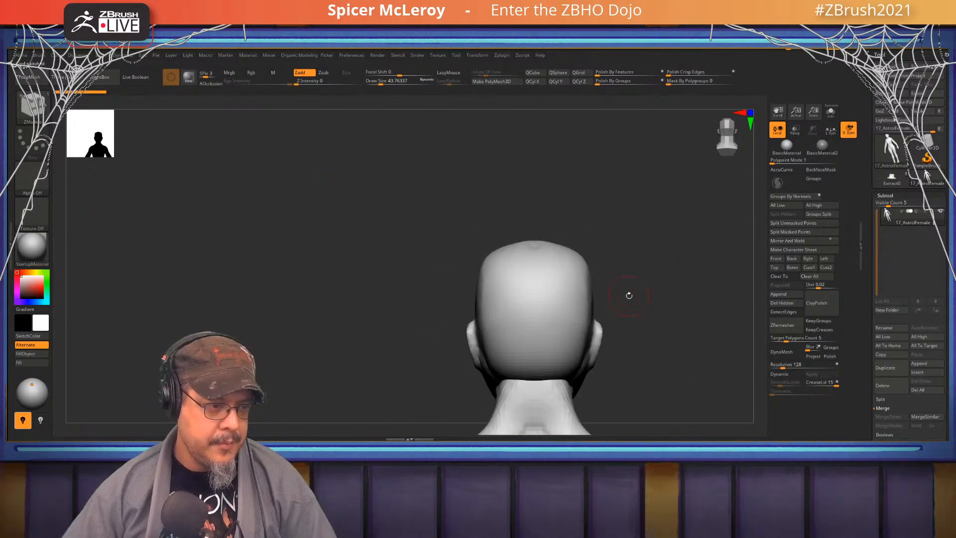
Face the 17_AstrolFemale 1 figure forward and leave a canvas snapshot of its bust beside the live model
{"action": "key", "text": "f"}
{"action": "left_click_drag", "start_coordinate": [629, 295], "coordinate": [593, 304]}
{"action": "left_click_drag", "start_coordinate": [574, 265], "coordinate": [587, 252]}
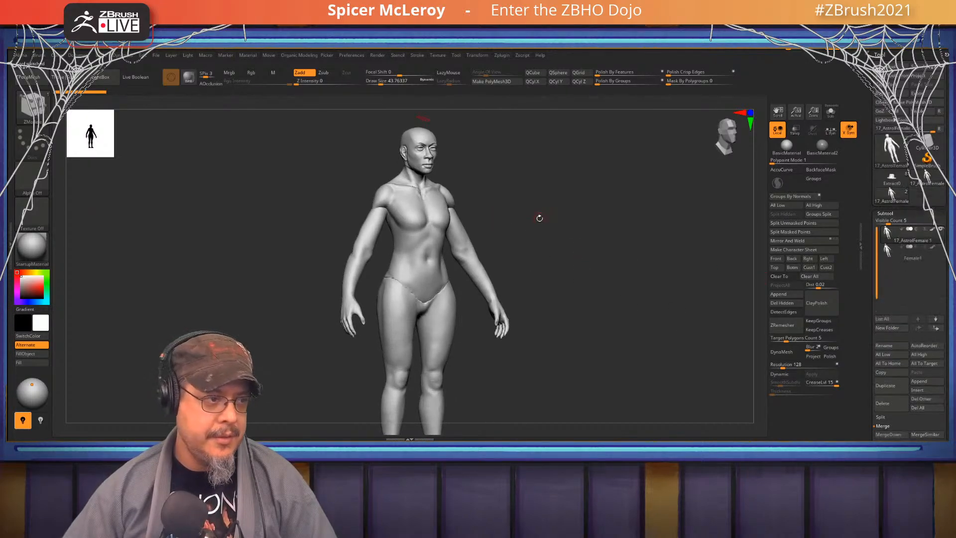
{"action": "mouse_move", "coordinate": [590, 214]}
{"action": "left_mouse_down", "text": "shift"}
{"action": "mouse_move", "coordinate": [565, 221]}
{"action": "mouse_move", "coordinate": [656, 220]}
{"action": "left_mouse_up", "text": "shift"}
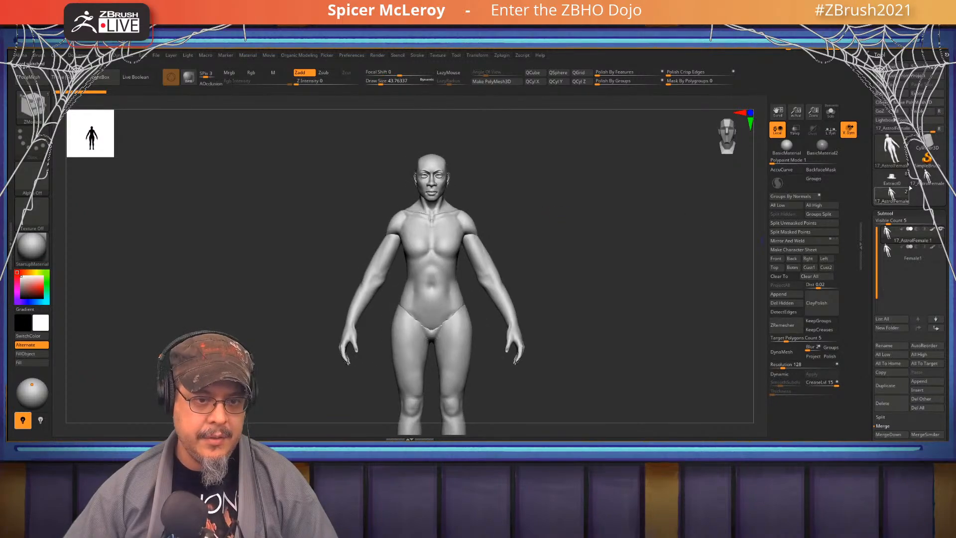
{"action": "left_click_drag", "start_coordinate": [600, 248], "coordinate": [518, 288], "text": "alt"}
{"action": "left_click", "coordinate": [517, 289], "text": "ctrl+shift"}
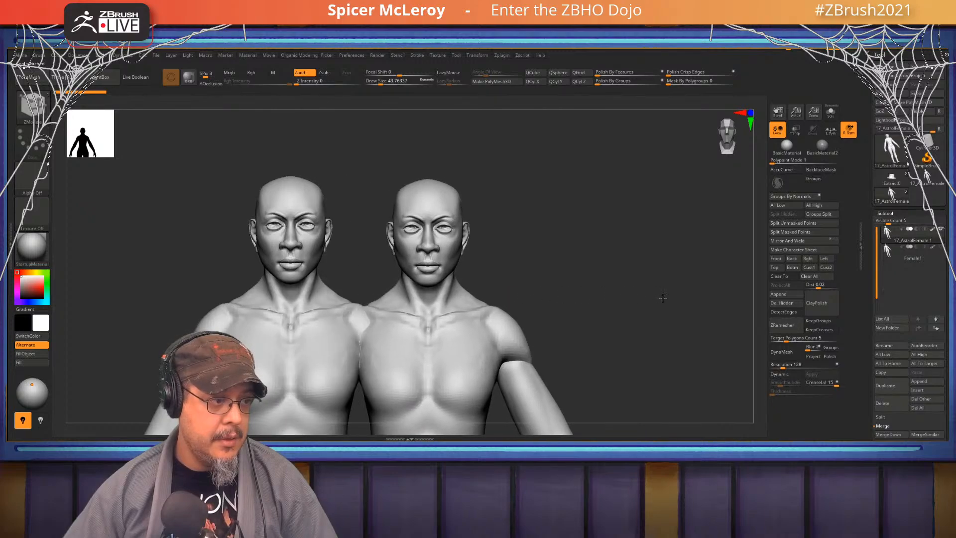
Switch to the 17_AstrolFemale tool and compare its head and shoulders with the snapshot
{"action": "left_click", "coordinate": [926, 182]}
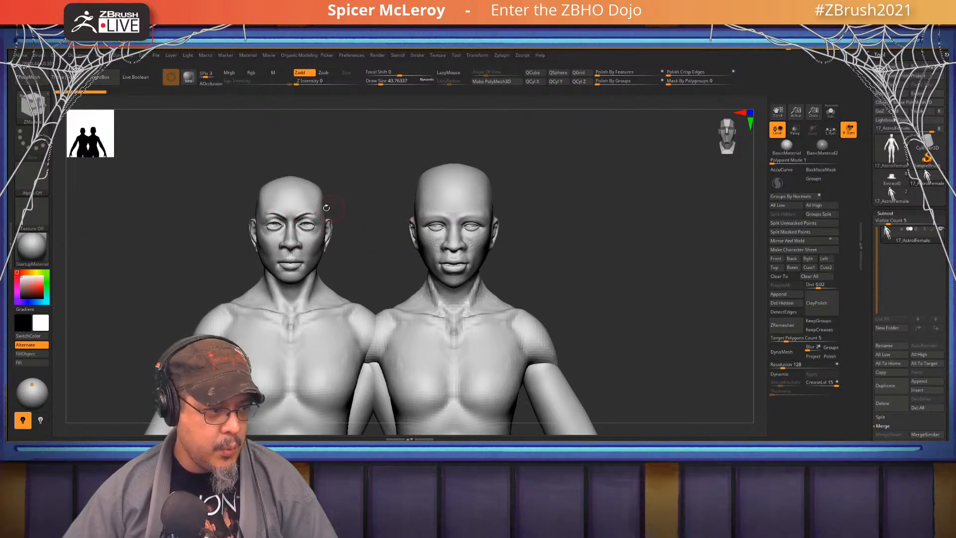
{"action": "mouse_move", "coordinate": [888, 241]}
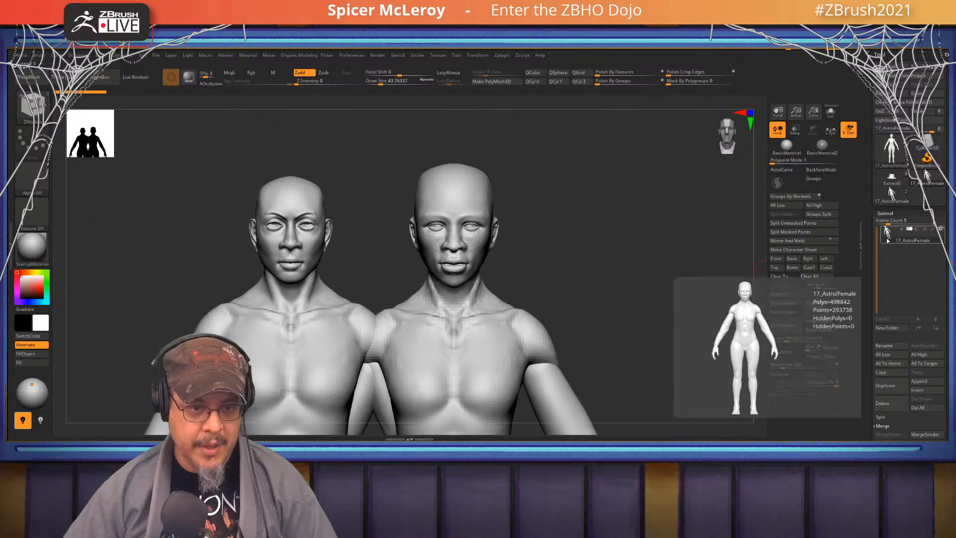
{"action": "left_click_drag", "start_coordinate": [586, 272], "coordinate": [593, 279]}
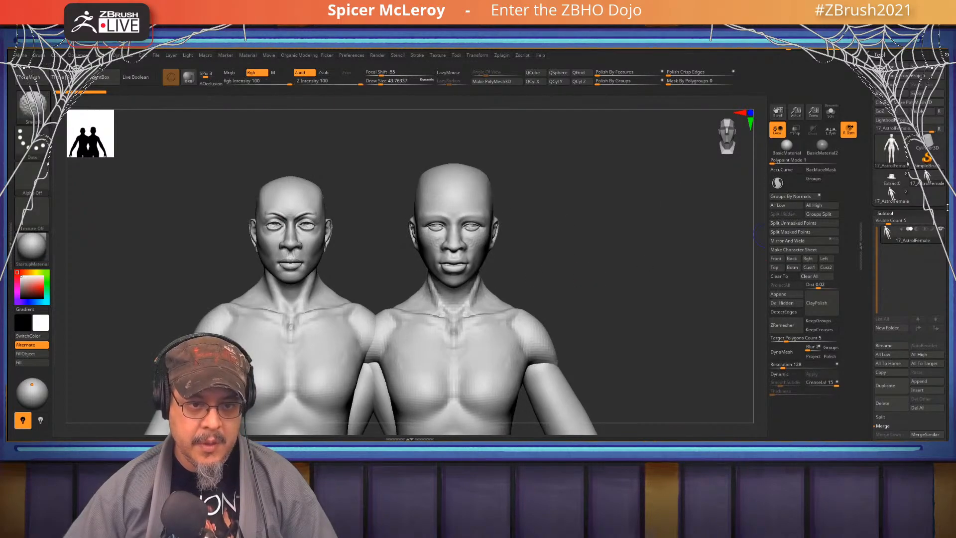
Switch back to the 17_AstrolFemale 1 tool and isolate its body in Solo mode with a close view of the face
{"action": "left_click", "coordinate": [892, 195]}
{"action": "left_click_drag", "start_coordinate": [611, 225], "coordinate": [642, 225]}
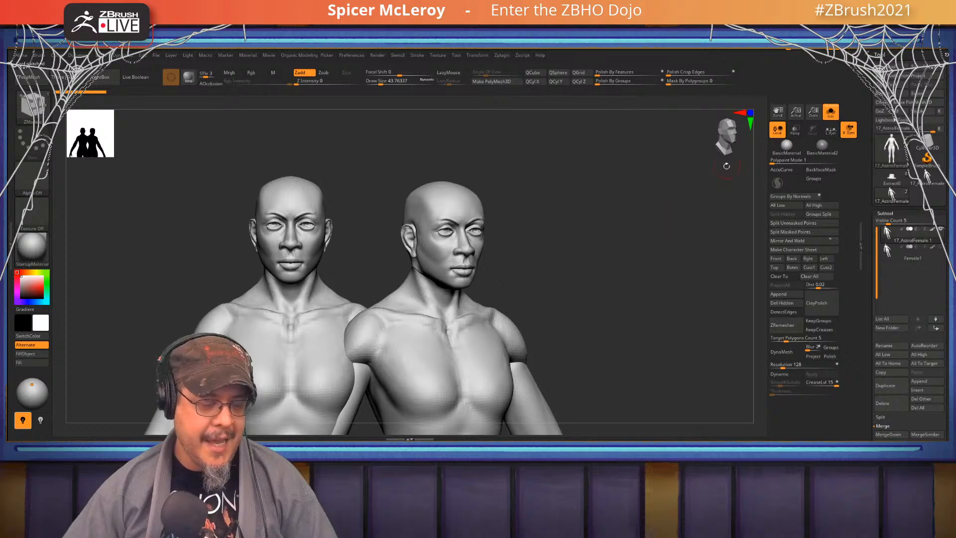
{"action": "left_click", "coordinate": [831, 112]}
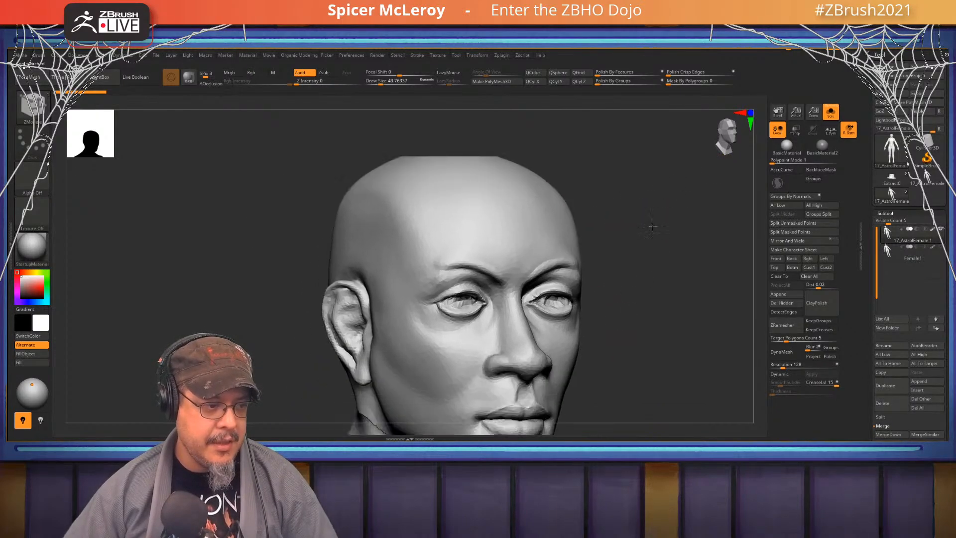
{"action": "mouse_move", "coordinate": [652, 226]}
{"action": "left_mouse_down"}
{"action": "mouse_move", "coordinate": [669, 268]}
{"action": "mouse_move", "coordinate": [661, 209]}
{"action": "mouse_move", "coordinate": [646, 252]}
{"action": "mouse_move", "coordinate": [659, 266]}
{"action": "mouse_move", "coordinate": [720, 270]}
{"action": "left_mouse_up"}
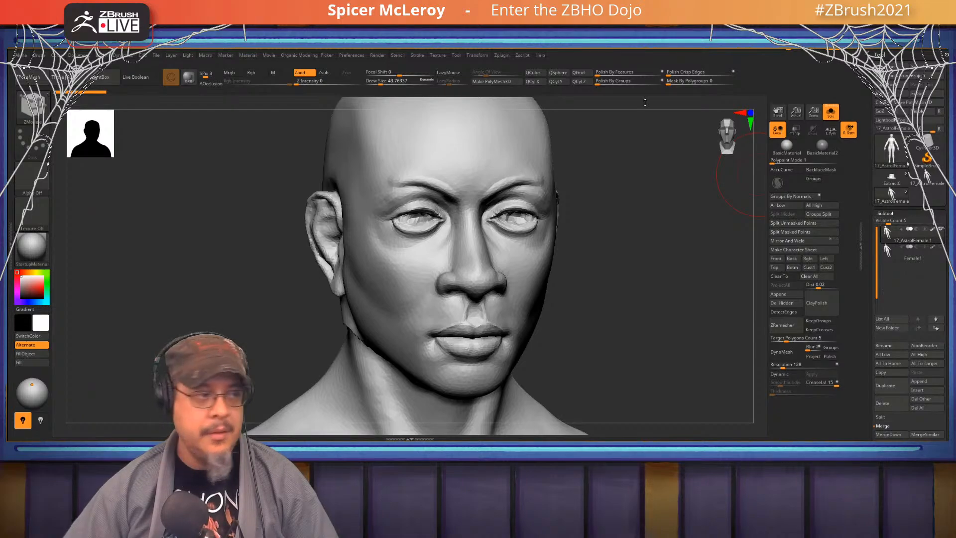
Run the Append Eyes macro to add a pair of eye spheres
{"action": "left_click", "coordinate": [212, 54]}
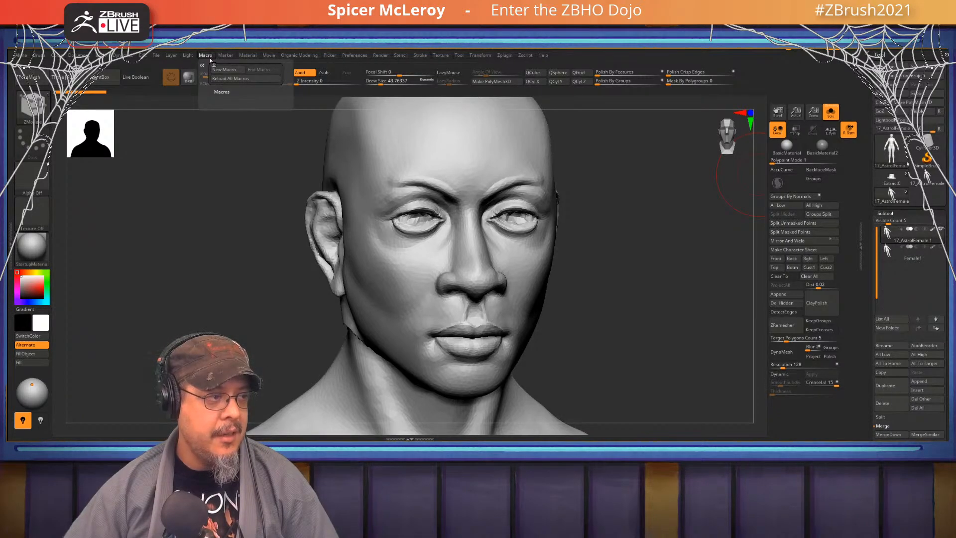
{"action": "left_click", "coordinate": [220, 92]}
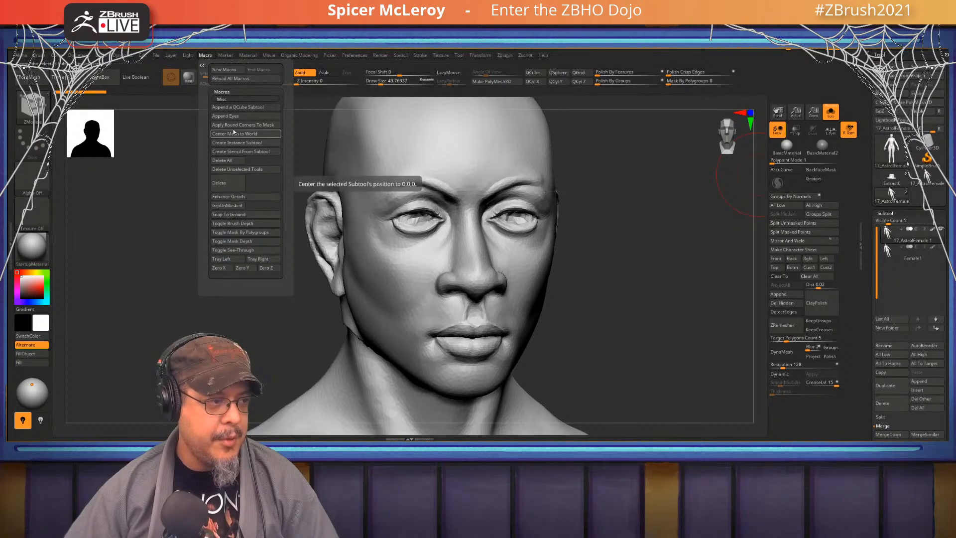
{"action": "left_click", "coordinate": [225, 115]}
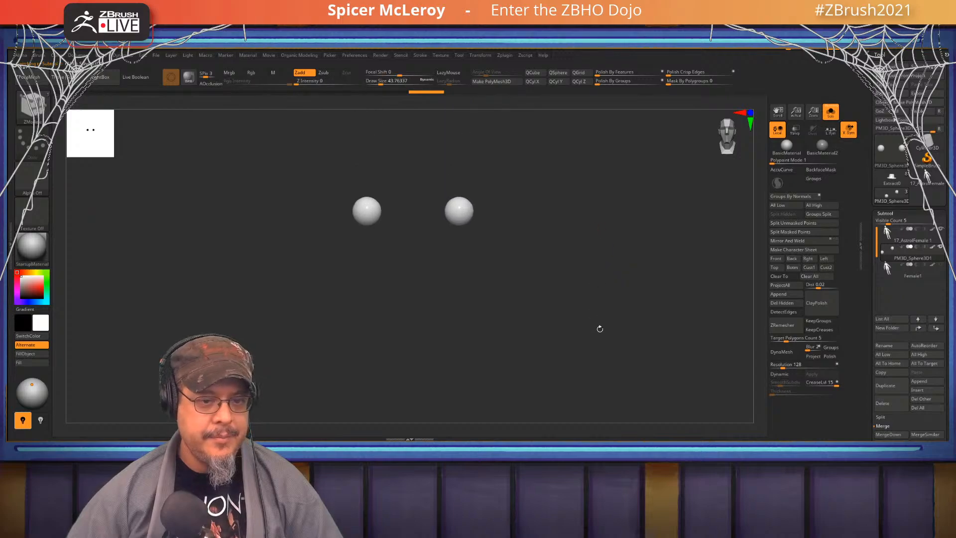
Turn off Solo, centre the transform gizmo between both eye spheres and scale the pair down
{"action": "left_click", "coordinate": [830, 113]}
{"action": "left_click_drag", "start_coordinate": [563, 244], "coordinate": [603, 325], "text": "alt"}
{"action": "key", "text": "w"}
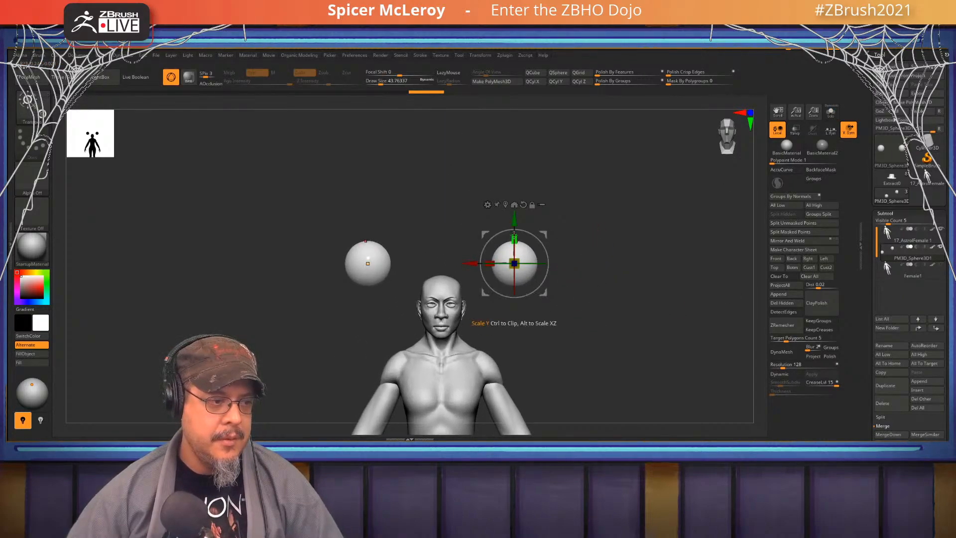
{"action": "left_click", "coordinate": [506, 205]}
{"action": "left_click_drag", "start_coordinate": [447, 259], "coordinate": [373, 263]}
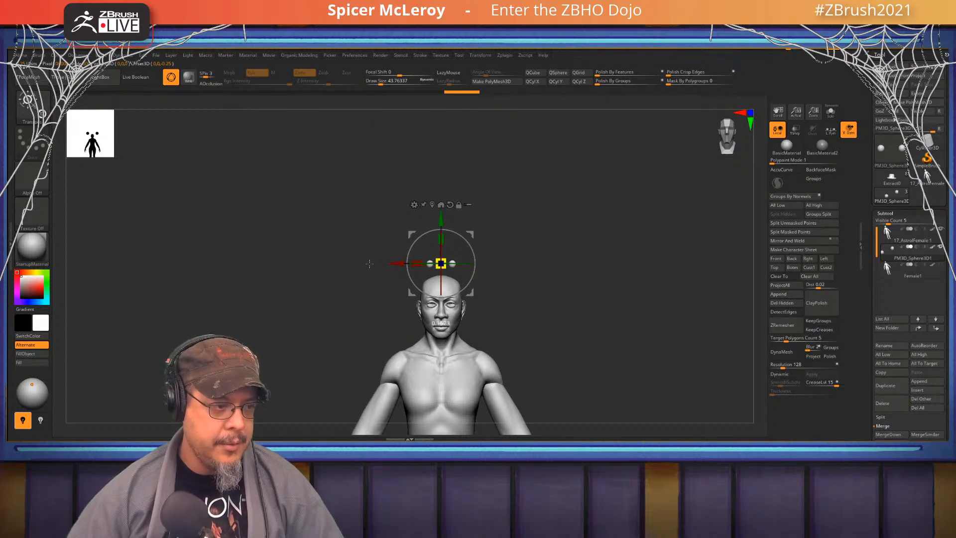
Move the eye spheres down and forward into the head and fit them into the eye sockets
{"action": "left_click_drag", "start_coordinate": [515, 241], "coordinate": [569, 242]}
{"action": "left_click_drag", "start_coordinate": [453, 176], "coordinate": [470, 297]}
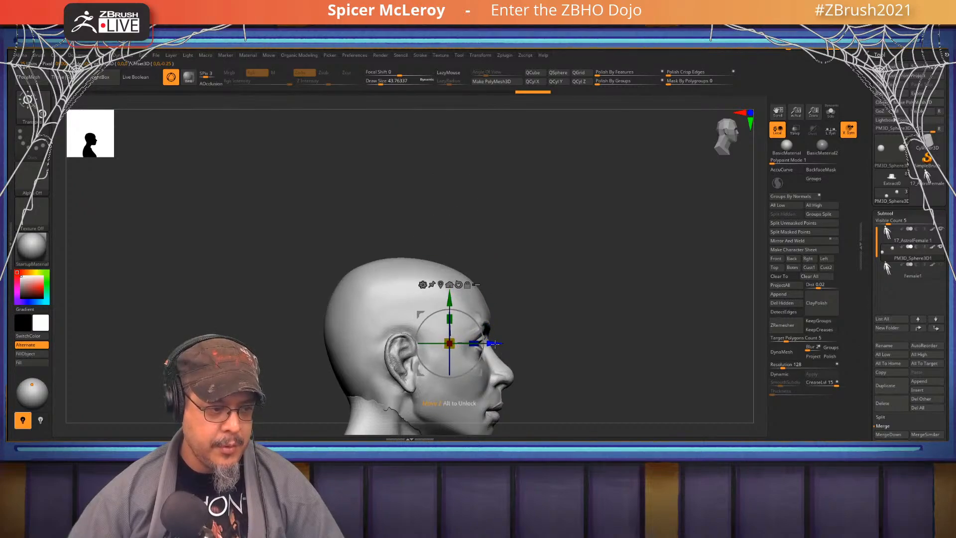
{"action": "left_click_drag", "start_coordinate": [495, 350], "coordinate": [519, 350]}
{"action": "mouse_move", "coordinate": [572, 327]}
{"action": "left_mouse_down", "text": "shift"}
{"action": "mouse_move", "coordinate": [553, 330]}
{"action": "mouse_move", "coordinate": [583, 279]}
{"action": "mouse_move", "coordinate": [582, 318]}
{"action": "left_mouse_up", "text": "shift"}
{"action": "left_click", "coordinate": [467, 232]}
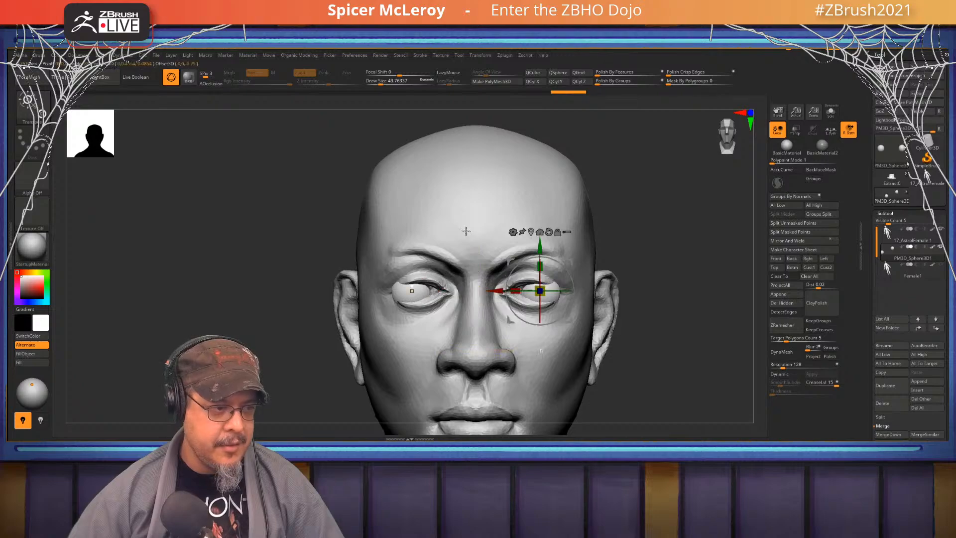
{"action": "left_click_drag", "start_coordinate": [509, 319], "coordinate": [501, 318]}
{"action": "key", "text": "q"}
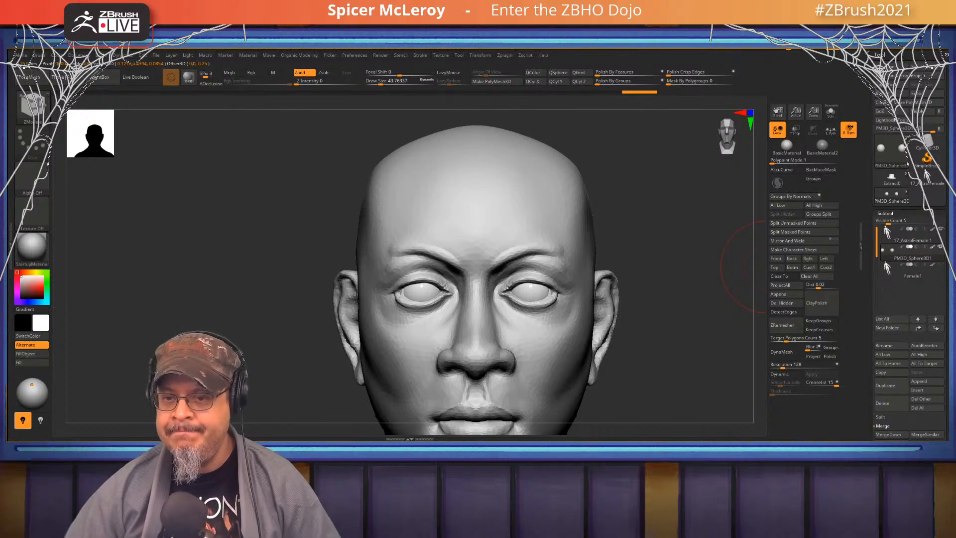
Select the female body subtool and check its wireframe with PolyFrame from the side and front
{"action": "mouse_move", "coordinate": [673, 314]}
{"action": "left_mouse_down"}
{"action": "mouse_move", "coordinate": [655, 336]}
{"action": "mouse_move", "coordinate": [637, 306]}
{"action": "mouse_move", "coordinate": [653, 315]}
{"action": "mouse_move", "coordinate": [641, 352]}
{"action": "mouse_move", "coordinate": [684, 321]}
{"action": "left_mouse_up"}
{"action": "key", "text": "shift"}
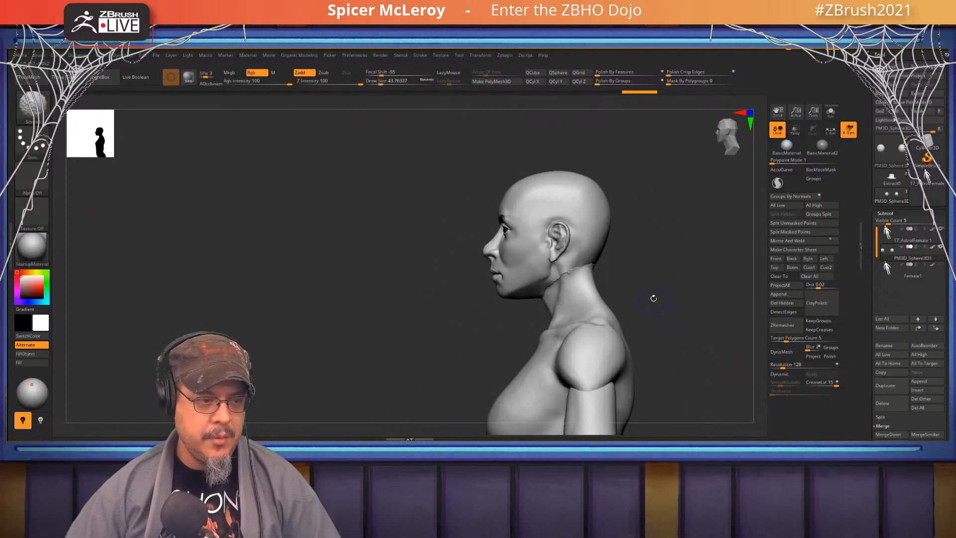
{"action": "left_click", "coordinate": [594, 259], "text": "alt"}
{"action": "key", "text": "shift+f"}
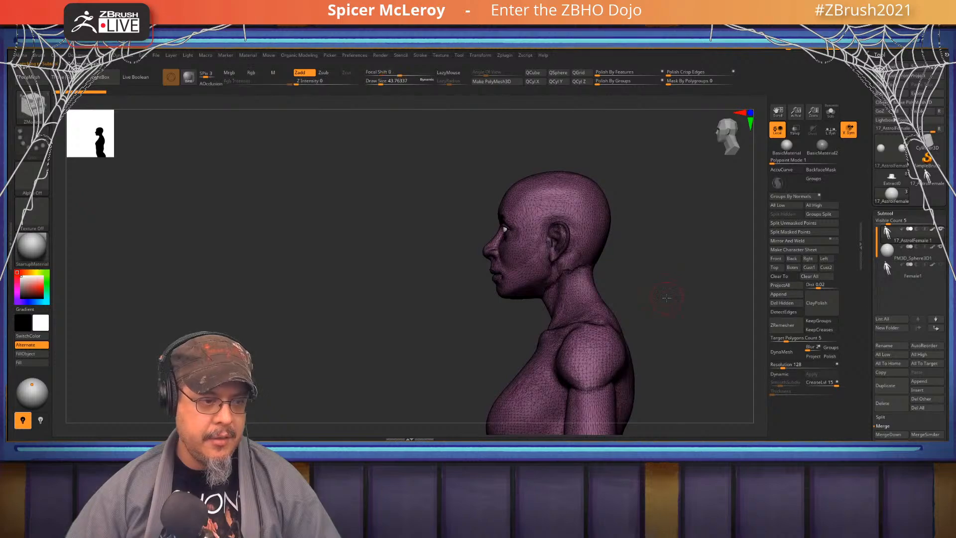
{"action": "left_click_drag", "start_coordinate": [667, 297], "coordinate": [696, 280]}
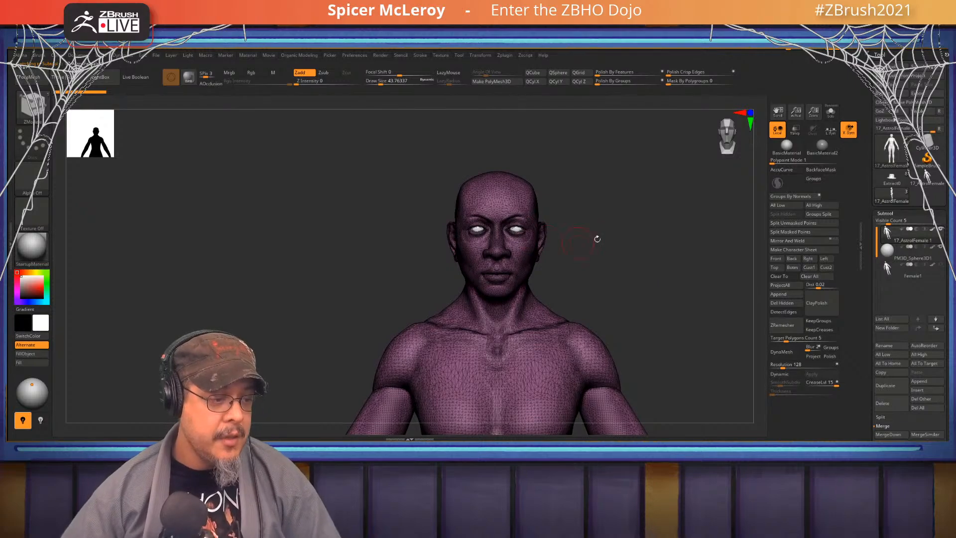
{"action": "left_click_drag", "start_coordinate": [652, 243], "coordinate": [638, 256]}
{"action": "key", "text": "shift+f"}
Examine the overall proportions of the full figure and upper body from several angles
{"action": "key", "text": "f"}
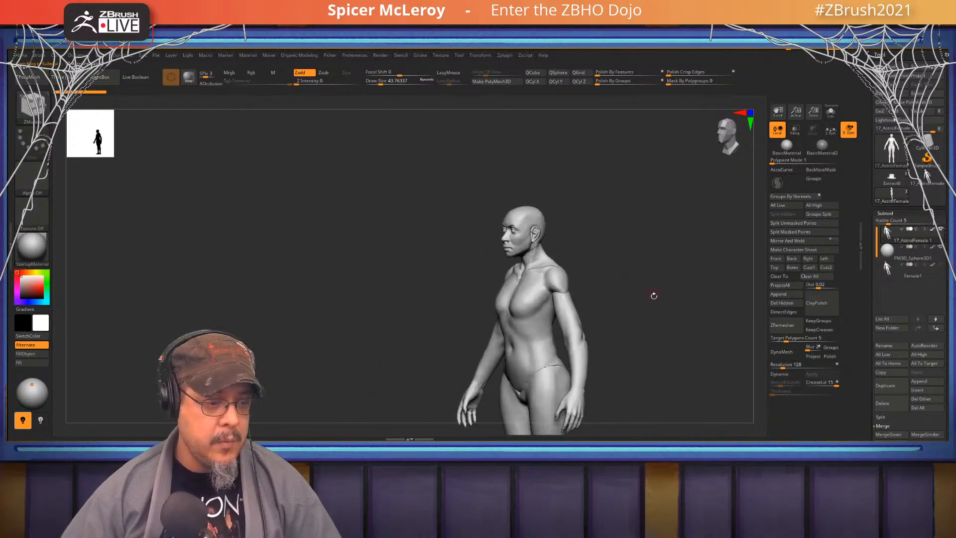
{"action": "left_click_drag", "start_coordinate": [653, 294], "coordinate": [479, 232]}
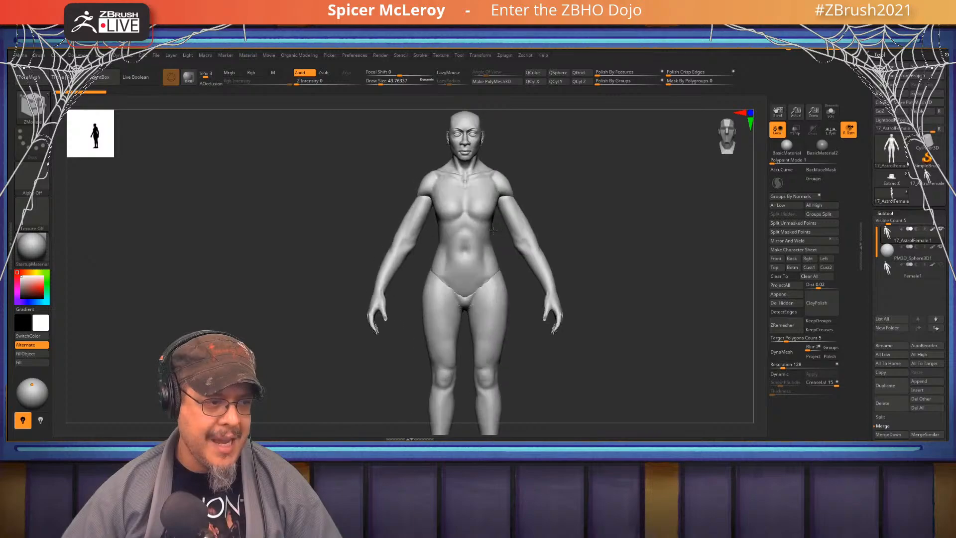
{"action": "left_click_drag", "start_coordinate": [576, 211], "coordinate": [639, 298], "text": "alt"}
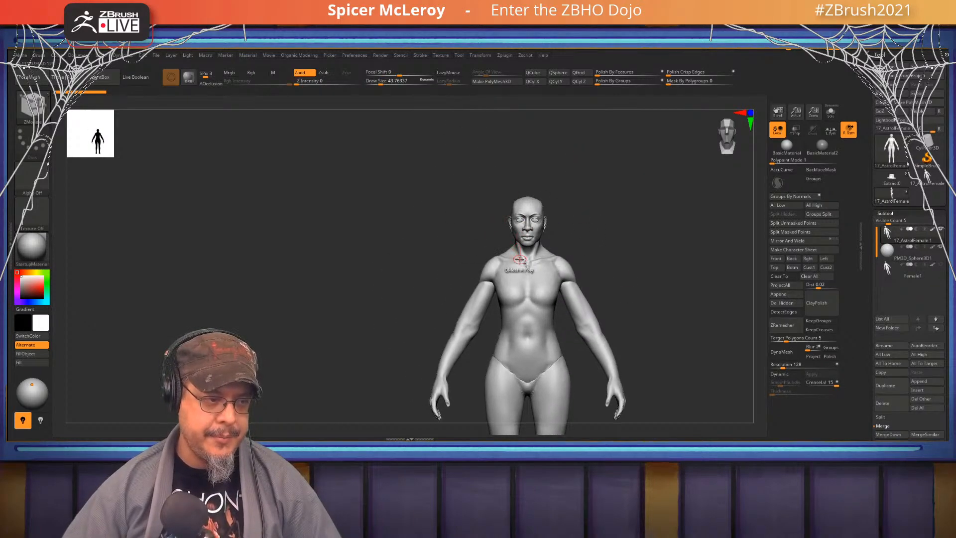
{"action": "right_click_drag", "start_coordinate": [520, 260], "coordinate": [543, 289], "text": "ctrl"}
{"action": "left_click_drag", "start_coordinate": [672, 263], "coordinate": [591, 222], "text": "alt"}
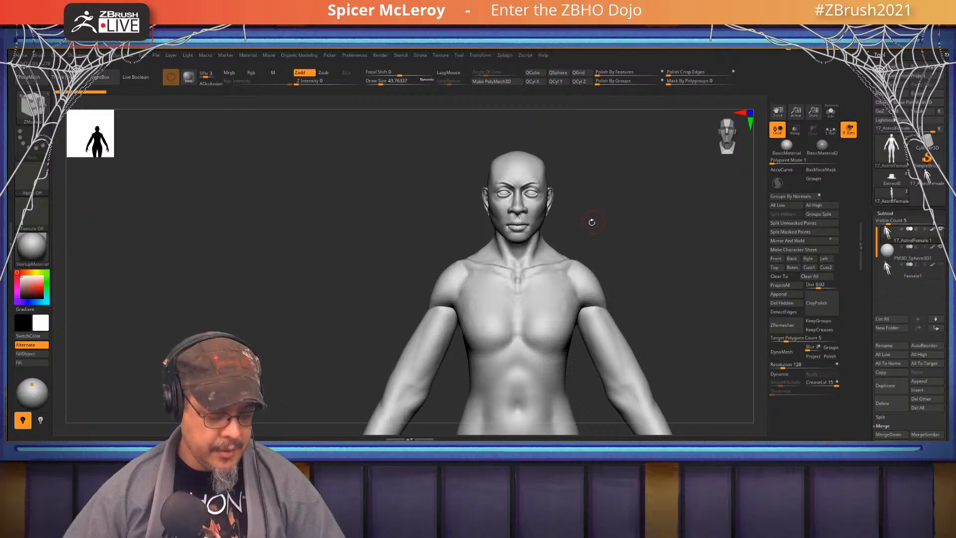
Try to smooth the seam between the head and the neck below the ear
{"action": "left_click_drag", "start_coordinate": [646, 244], "coordinate": [598, 244]}
{"action": "right_click_drag", "start_coordinate": [615, 233], "coordinate": [668, 209], "text": "ctrl"}
{"action": "left_click_drag", "start_coordinate": [669, 210], "coordinate": [644, 264], "text": "alt"}
{"action": "right_click_drag", "start_coordinate": [644, 264], "coordinate": [658, 250], "text": "ctrl"}
{"action": "left_click_drag", "start_coordinate": [623, 259], "coordinate": [655, 264]}
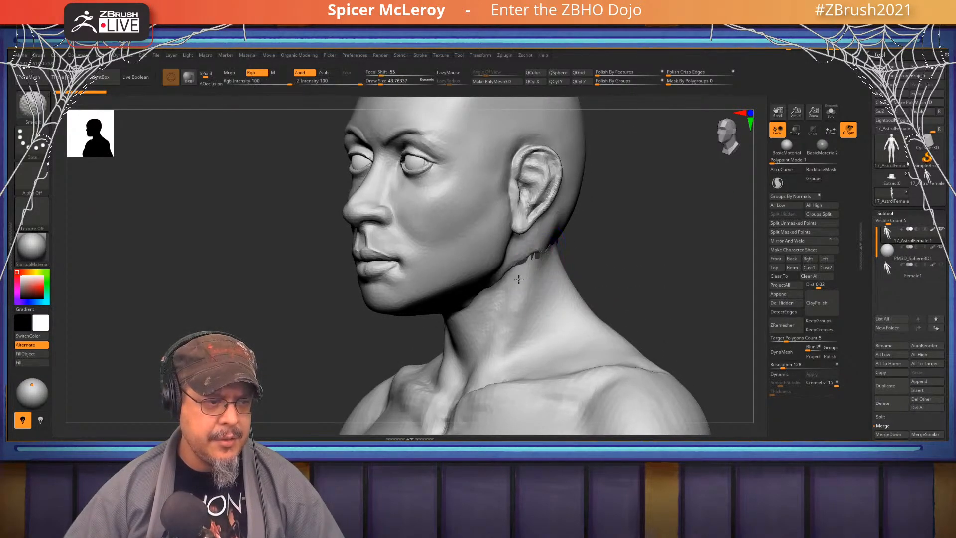
{"action": "key", "text": "ctrl+z"}
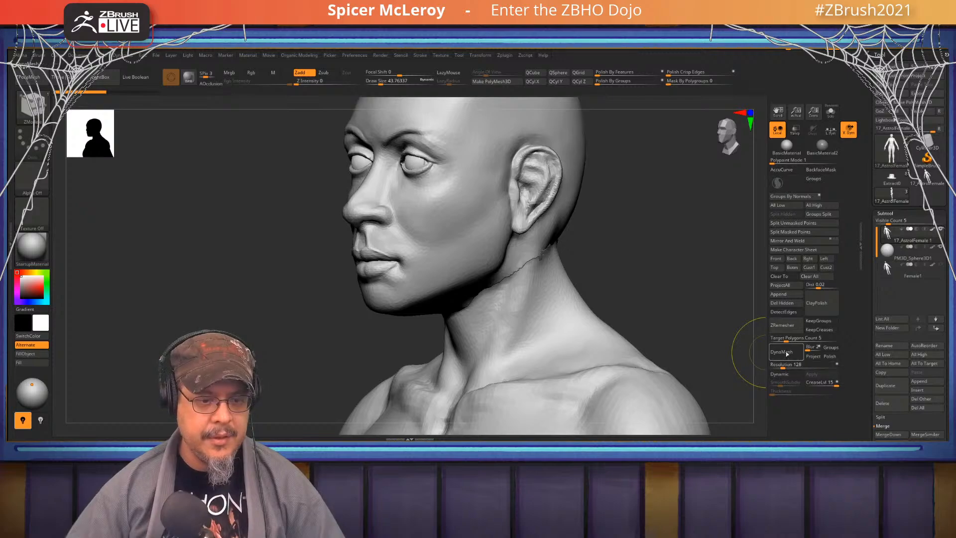
DynaMesh the female body at a resolution of 1384
{"action": "left_click_drag", "start_coordinate": [781, 365], "coordinate": [809, 368]}
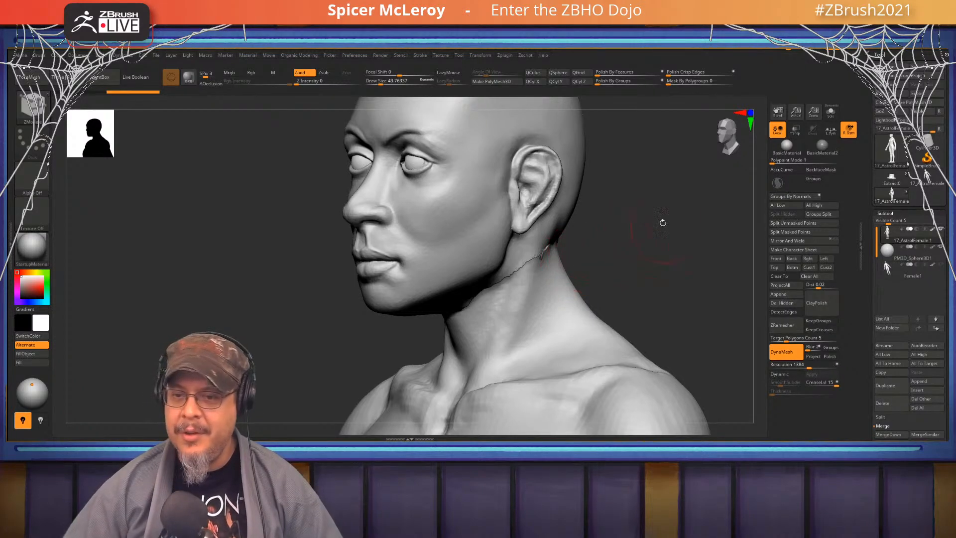
{"action": "left_click_drag", "start_coordinate": [597, 250], "coordinate": [541, 265]}
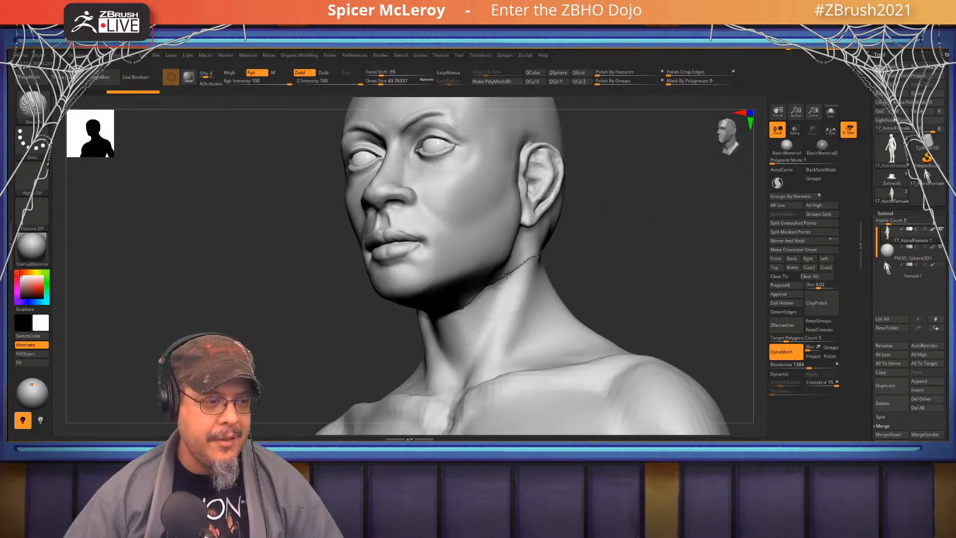
Smooth the seam between the head and the neck along the nape and below the ear
{"action": "right_click_drag", "start_coordinate": [532, 267], "coordinate": [589, 254]}
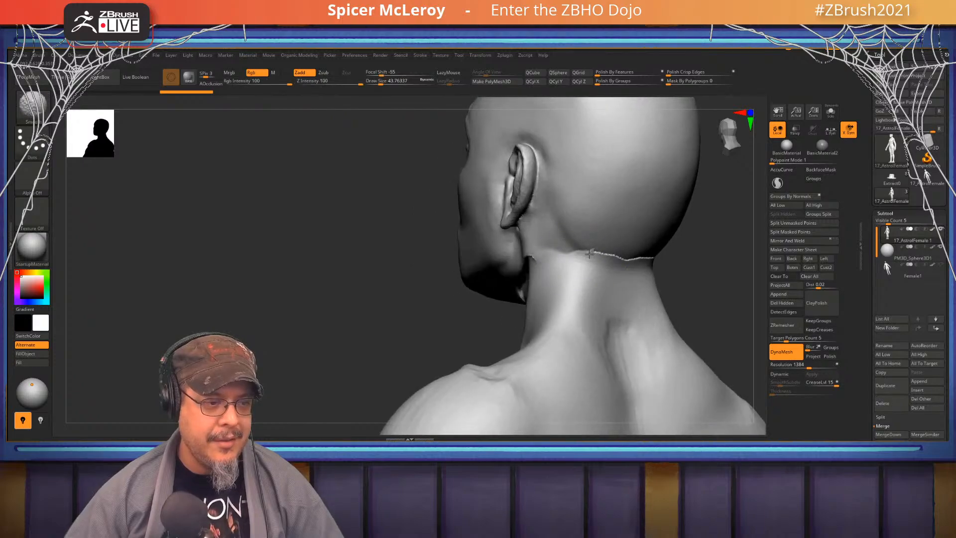
{"action": "left_click_drag", "start_coordinate": [669, 253], "coordinate": [528, 259], "text": "ctrl"}
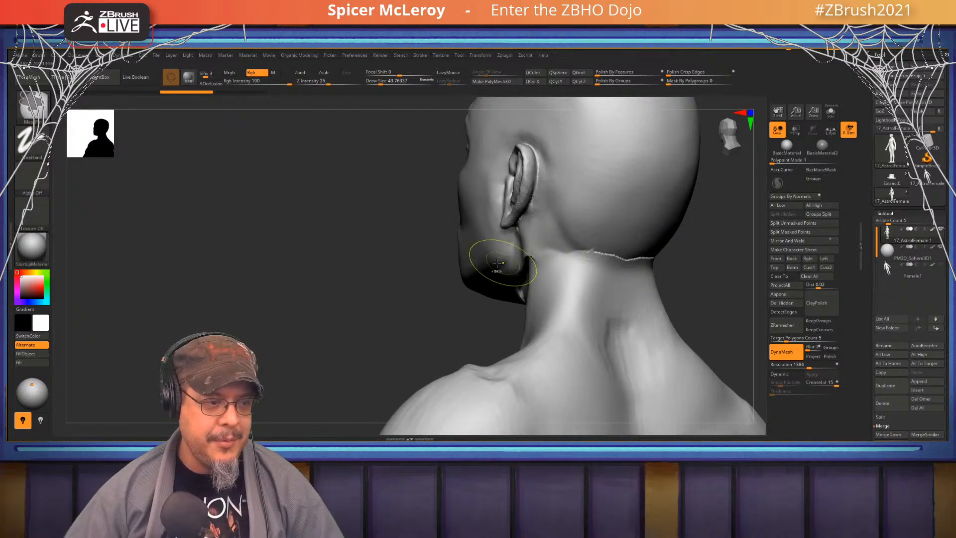
{"action": "left_click_drag", "start_coordinate": [410, 302], "coordinate": [521, 269]}
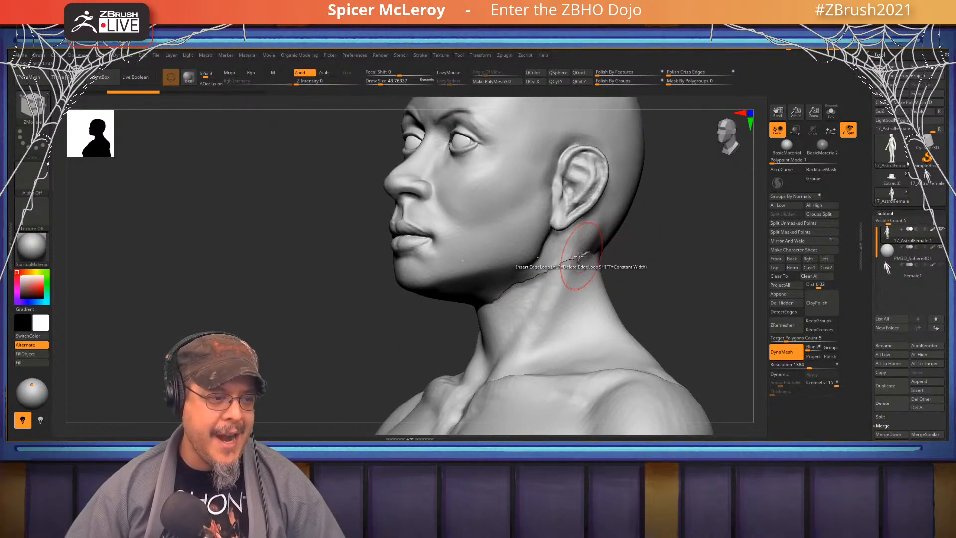
{"action": "left_click_drag", "start_coordinate": [580, 261], "coordinate": [563, 258], "text": "shift"}
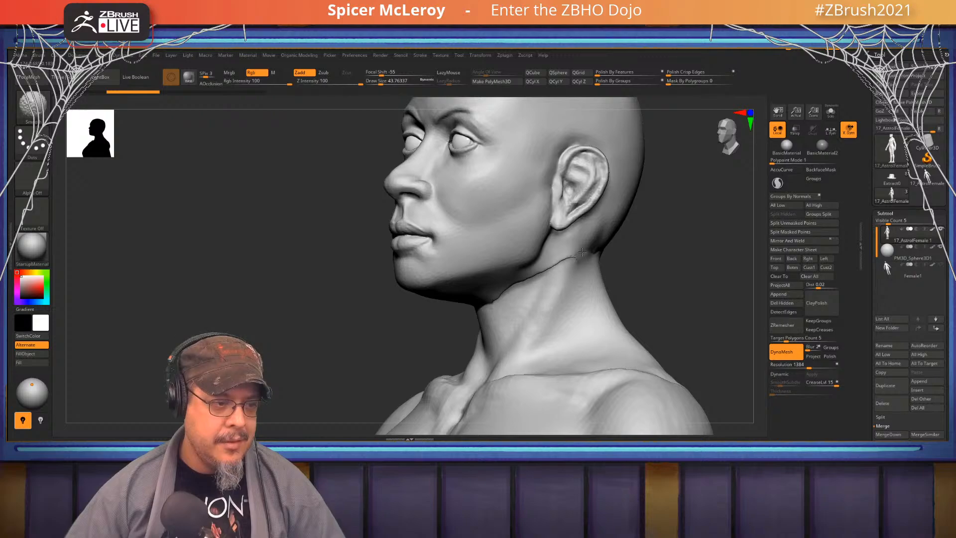
{"action": "mouse_move", "coordinate": [644, 267]}
{"action": "left_mouse_down"}
{"action": "mouse_move", "coordinate": [679, 285]}
{"action": "mouse_move", "coordinate": [706, 279]}
{"action": "left_mouse_up"}
{"action": "left_click_drag", "start_coordinate": [496, 243], "coordinate": [474, 247], "text": "shift"}
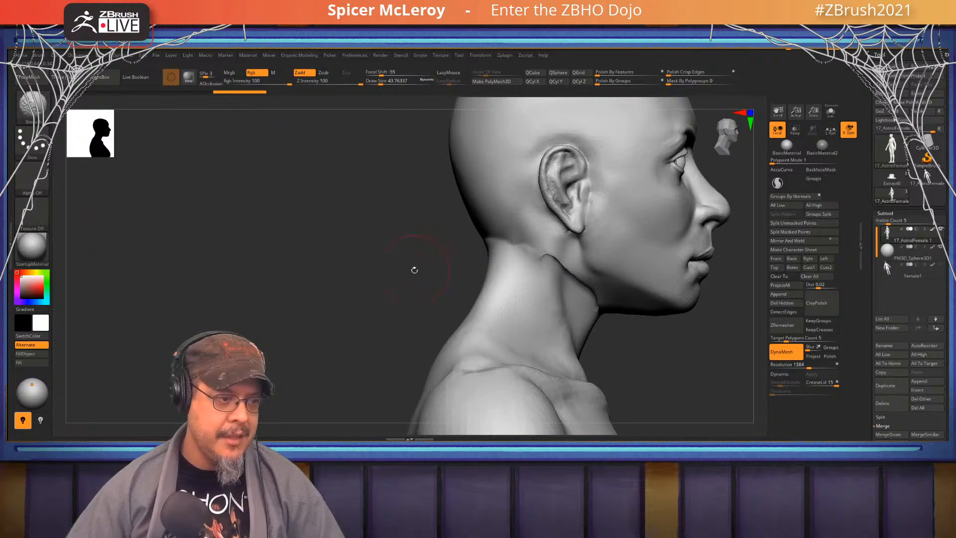
Inflate the neck seam beneath the jaw and ear with the Inflat brush, and smooth the crease
{"action": "left_click_drag", "start_coordinate": [414, 270], "coordinate": [440, 242]}
{"action": "mouse_move", "coordinate": [646, 272]}
{"action": "left_mouse_down", "text": "alt"}
{"action": "mouse_move", "coordinate": [651, 250]}
{"action": "mouse_move", "coordinate": [602, 246]}
{"action": "mouse_move", "coordinate": [619, 322]}
{"action": "mouse_move", "coordinate": [578, 279]}
{"action": "mouse_move", "coordinate": [579, 244]}
{"action": "left_mouse_up", "text": "alt"}
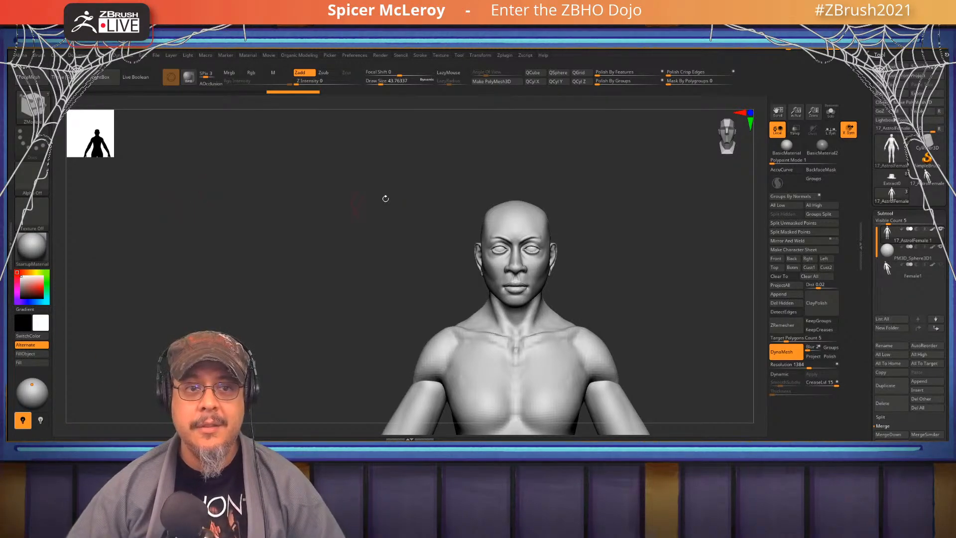
{"action": "left_click_drag", "start_coordinate": [607, 262], "coordinate": [568, 216]}
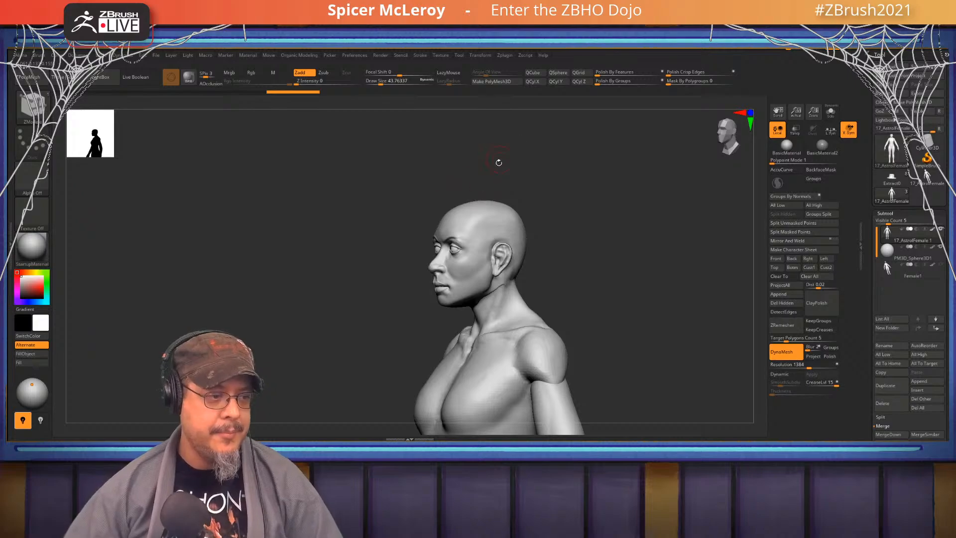
{"action": "mouse_move", "coordinate": [543, 294]}
{"action": "left_mouse_down", "text": "alt"}
{"action": "mouse_move", "coordinate": [581, 279]}
{"action": "mouse_move", "coordinate": [658, 210]}
{"action": "mouse_move", "coordinate": [634, 213]}
{"action": "left_mouse_up", "text": "alt"}
{"action": "key", "text": "b"}
{"action": "key", "text": "i"}
{"action": "key", "text": "n"}
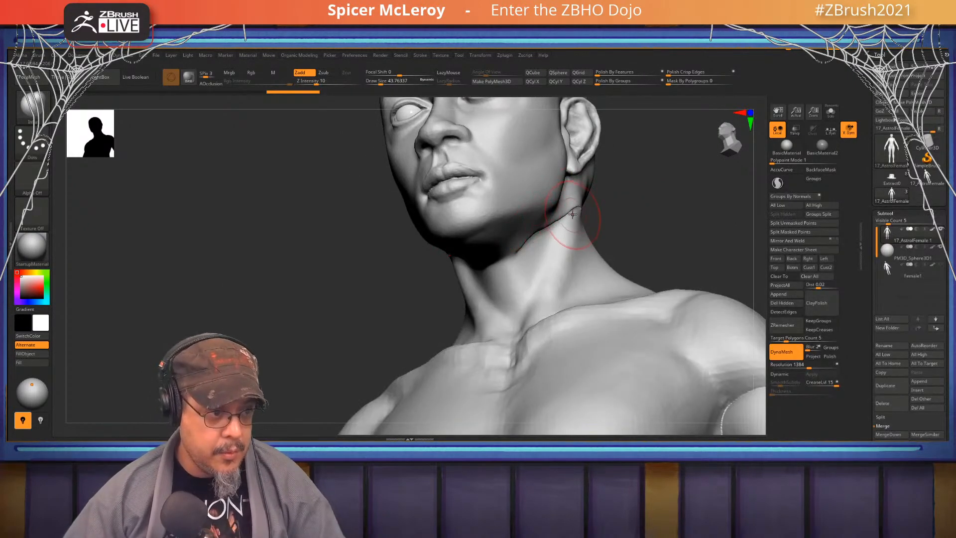
{"action": "mouse_move", "coordinate": [634, 213]}
{"action": "left_mouse_down"}
{"action": "mouse_move", "coordinate": [538, 230]}
{"action": "mouse_move", "coordinate": [558, 194]}
{"action": "mouse_move", "coordinate": [534, 227]}
{"action": "left_mouse_up"}
{"action": "key", "text": "ctrl"}
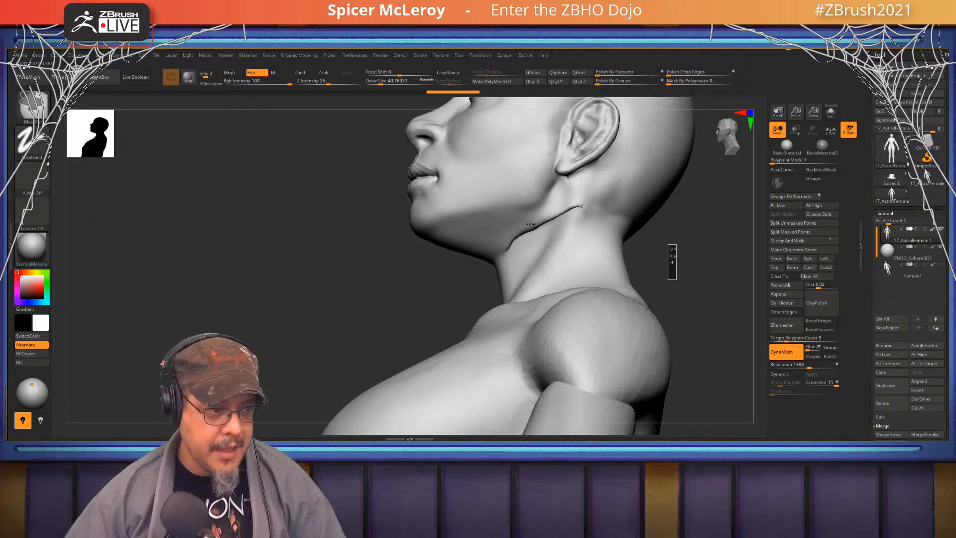
{"action": "left_click_drag", "start_coordinate": [587, 203], "coordinate": [522, 239], "text": "shift"}
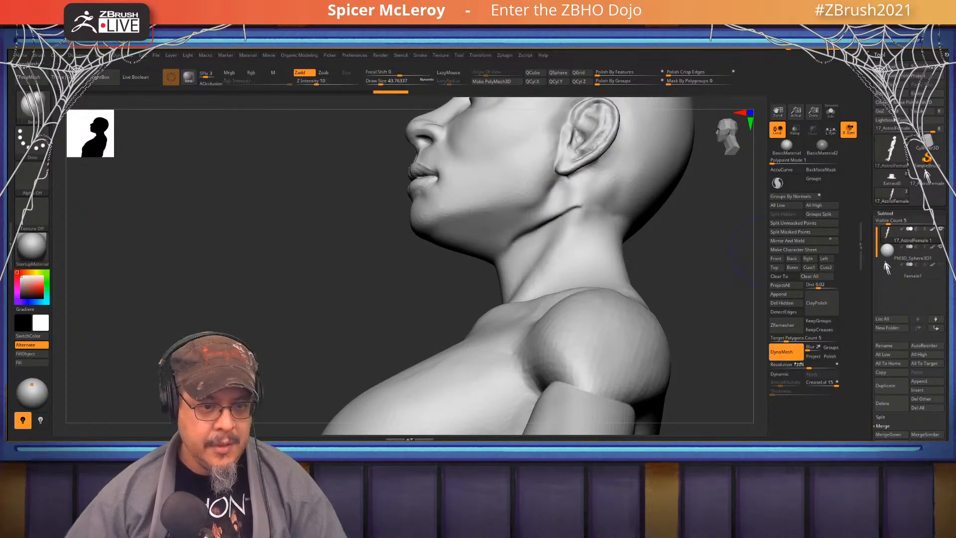
DynaMesh the body again at a resolution of 1024 and smooth the remaining seam between jaw and neck
{"action": "left_click", "coordinate": [803, 365]}
{"action": "type", "text": "1"}
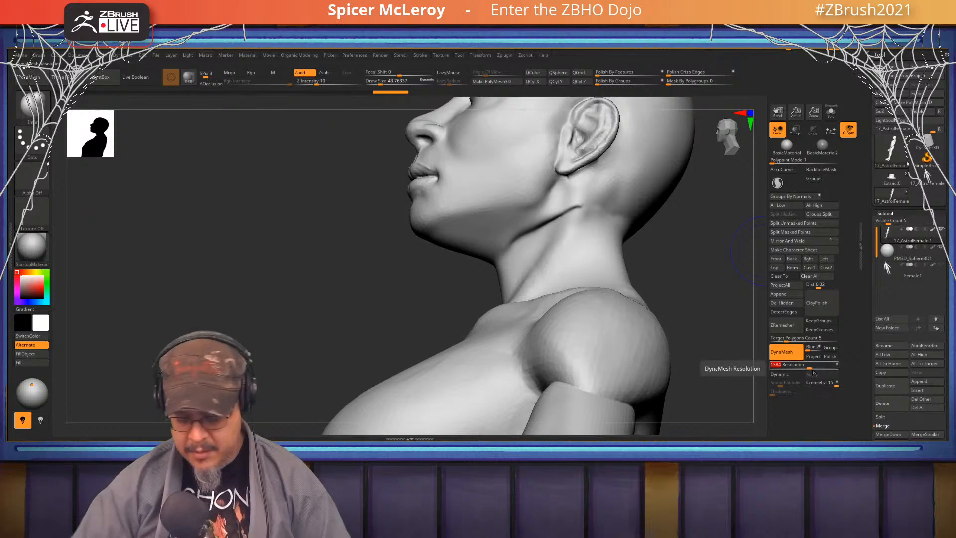
{"action": "key", "text": "Return"}
{"action": "key", "text": "ctrl"}
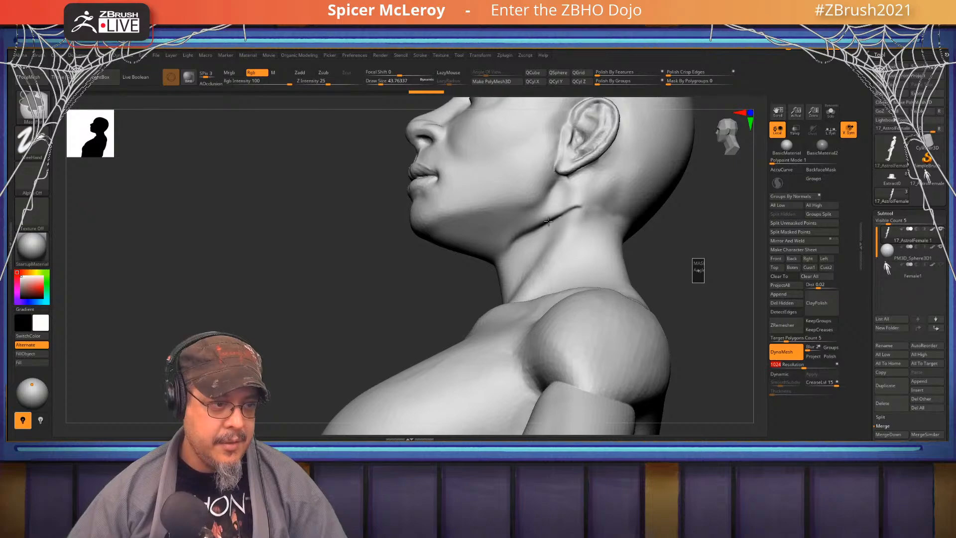
{"action": "key", "text": "shift"}
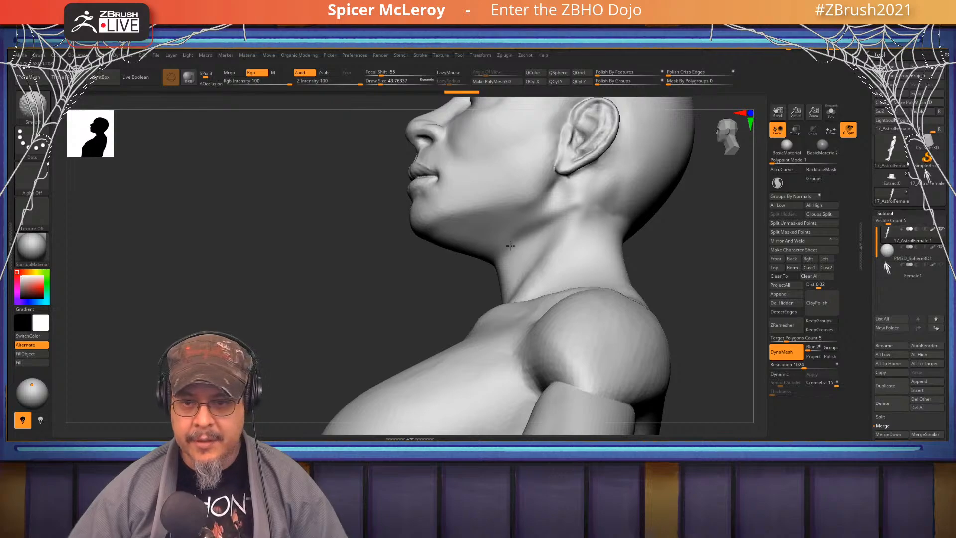
Reshape the neck and trapezius slopes from front and back with the Move brush at a draw size of about 104
{"action": "mouse_move", "coordinate": [681, 282]}
{"action": "left_mouse_down"}
{"action": "mouse_move", "coordinate": [593, 249]}
{"action": "mouse_move", "coordinate": [693, 259]}
{"action": "mouse_move", "coordinate": [628, 245]}
{"action": "mouse_move", "coordinate": [618, 267]}
{"action": "mouse_move", "coordinate": [643, 196]}
{"action": "mouse_move", "coordinate": [617, 215]}
{"action": "mouse_move", "coordinate": [653, 245]}
{"action": "mouse_move", "coordinate": [597, 232]}
{"action": "left_mouse_up"}
{"action": "key", "text": "b"}
{"action": "key", "text": "m"}
{"action": "key", "text": "v"}
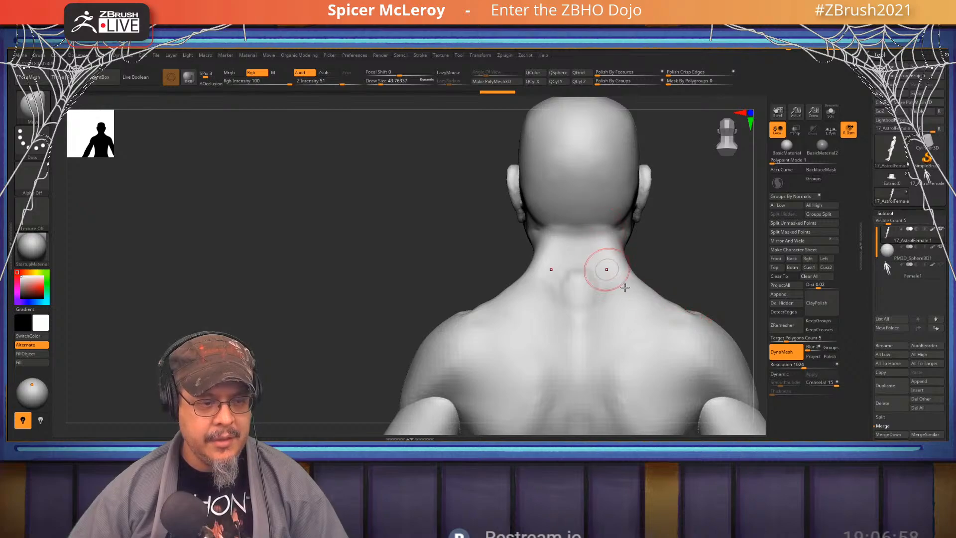
{"action": "mouse_move", "coordinate": [670, 271]}
{"action": "left_mouse_down"}
{"action": "mouse_move", "coordinate": [593, 255]}
{"action": "mouse_move", "coordinate": [598, 282]}
{"action": "mouse_move", "coordinate": [571, 247]}
{"action": "mouse_move", "coordinate": [659, 223]}
{"action": "left_mouse_up"}
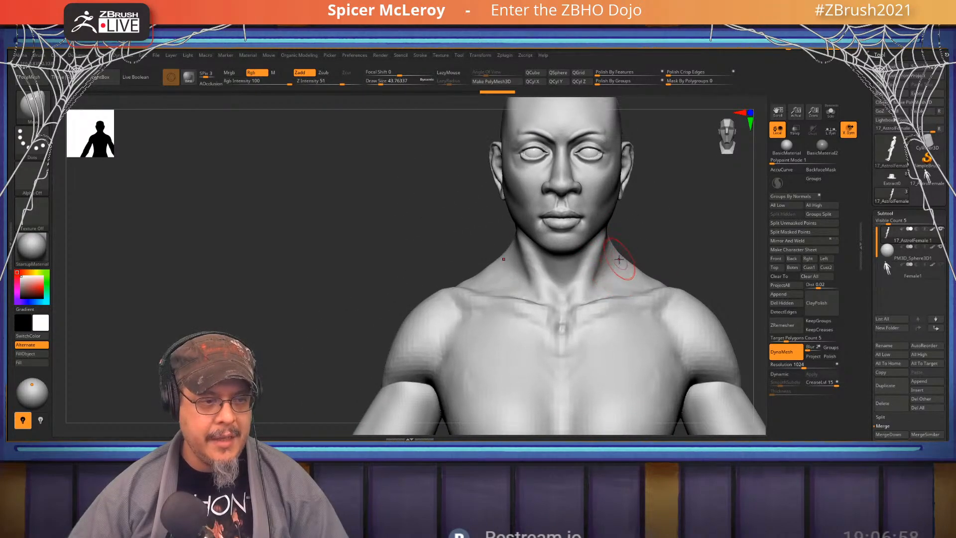
{"action": "key", "text": "b"}
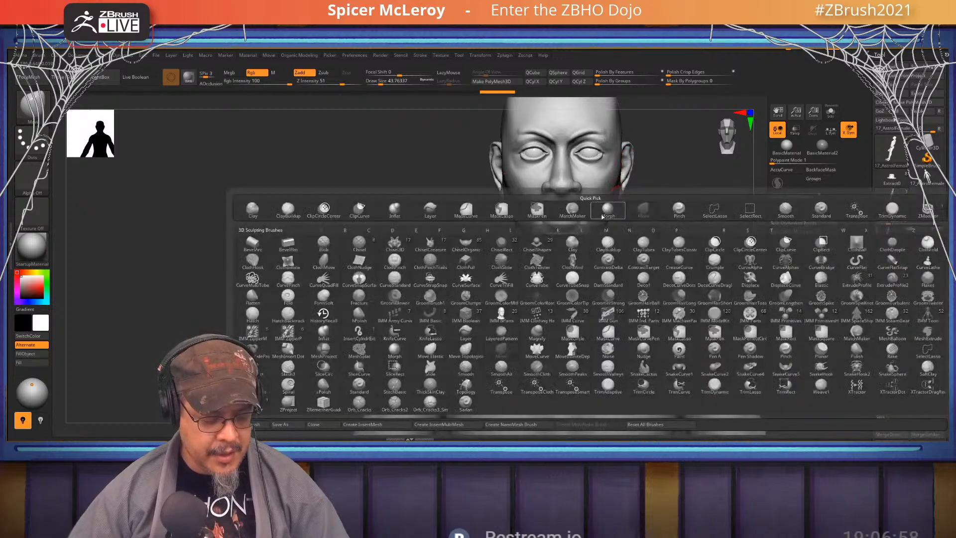
{"action": "key", "text": "m"}
{"action": "key", "text": "v"}
{"action": "mouse_move", "coordinate": [657, 219]}
{"action": "left_mouse_down", "text": "alt"}
{"action": "mouse_move", "coordinate": [647, 253]}
{"action": "mouse_move", "coordinate": [655, 251]}
{"action": "mouse_move", "coordinate": [657, 266]}
{"action": "mouse_move", "coordinate": [670, 245]}
{"action": "left_mouse_up", "text": "alt"}
{"action": "key", "text": "s"}
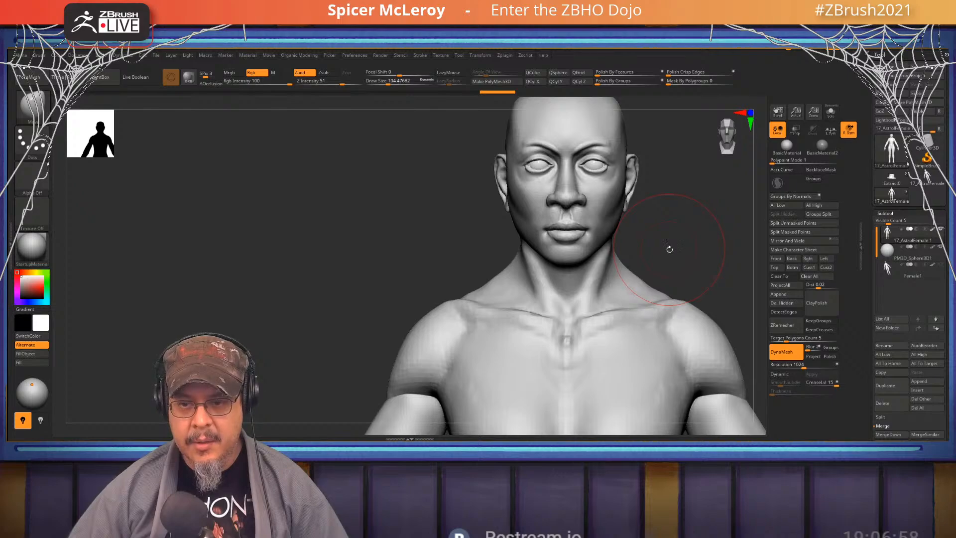
{"action": "left_click_drag", "start_coordinate": [678, 240], "coordinate": [670, 245]}
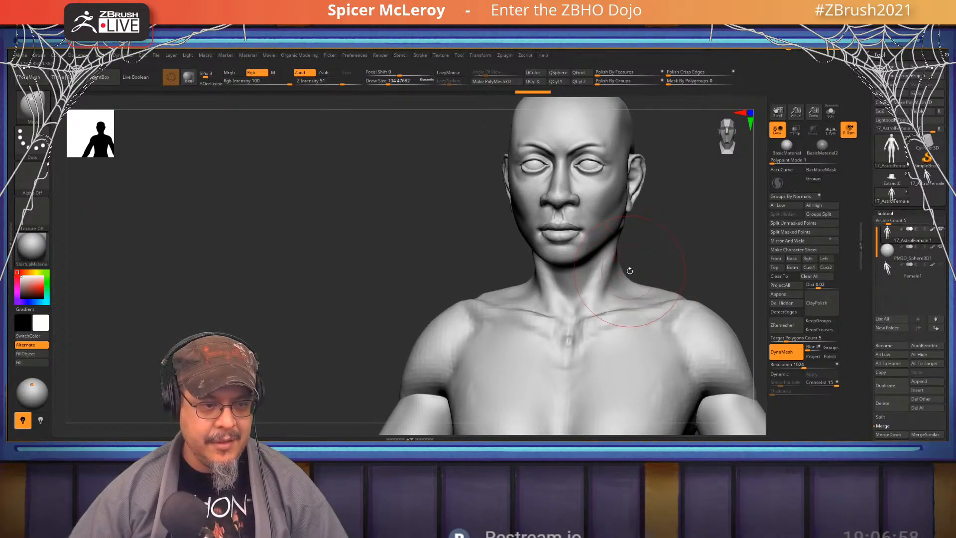
{"action": "mouse_move", "coordinate": [645, 258]}
{"action": "left_mouse_down"}
{"action": "mouse_move", "coordinate": [666, 249]}
{"action": "mouse_move", "coordinate": [641, 256]}
{"action": "mouse_move", "coordinate": [679, 263]}
{"action": "mouse_move", "coordinate": [622, 263]}
{"action": "left_mouse_up"}
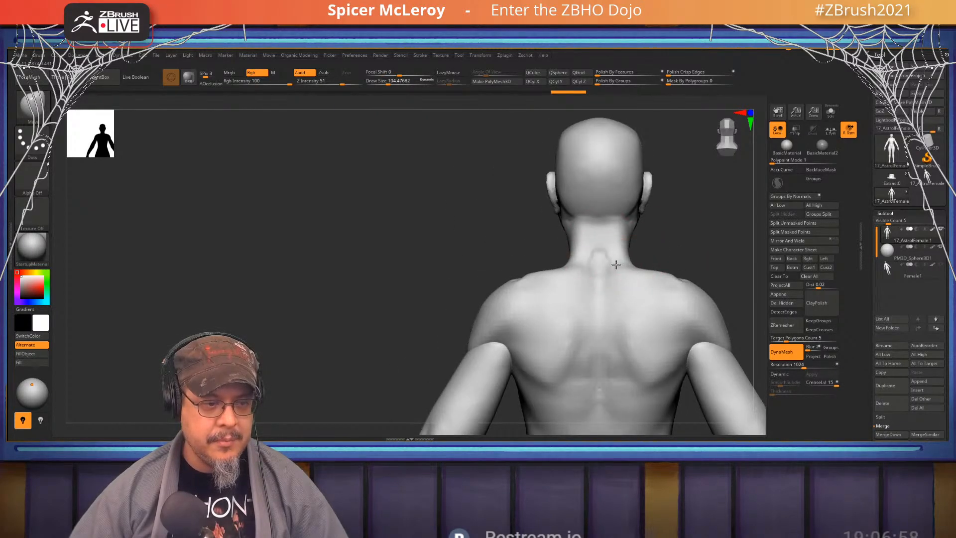
{"action": "mouse_move", "coordinate": [652, 232]}
{"action": "left_mouse_down"}
{"action": "mouse_move", "coordinate": [683, 228]}
{"action": "mouse_move", "coordinate": [668, 220]}
{"action": "mouse_move", "coordinate": [677, 255]}
{"action": "mouse_move", "coordinate": [662, 261]}
{"action": "mouse_move", "coordinate": [706, 238]}
{"action": "mouse_move", "coordinate": [619, 240]}
{"action": "mouse_move", "coordinate": [676, 243]}
{"action": "mouse_move", "coordinate": [615, 254]}
{"action": "left_mouse_up"}
Build up clay across the seam on the side of the neck using ClayBuildup at a draw size of about 68
{"action": "key", "text": "b"}
{"action": "key", "text": "c"}
{"action": "key", "text": "b"}
{"action": "key", "text": "s"}
{"action": "key", "text": "s"}
{"action": "left_click_drag", "start_coordinate": [695, 245], "coordinate": [581, 265]}
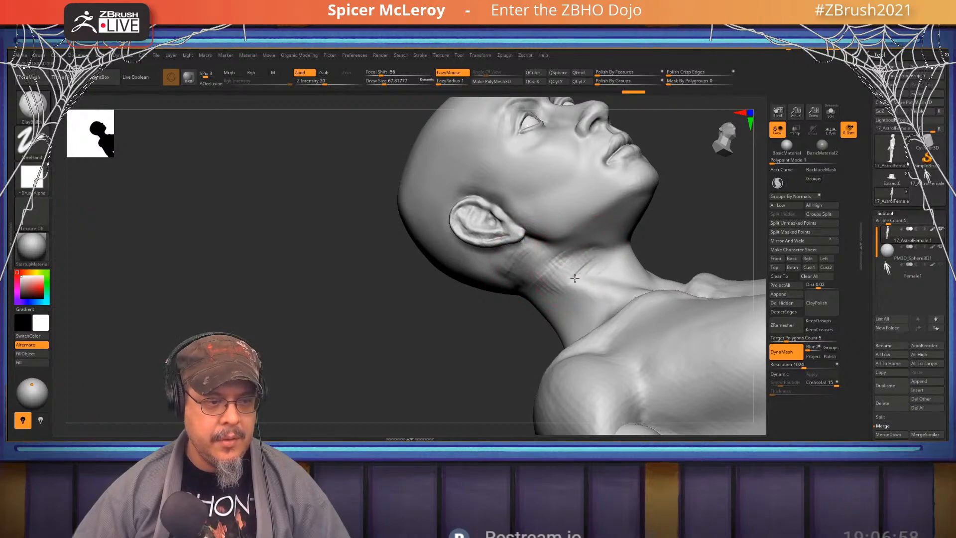
{"action": "left_click_drag", "start_coordinate": [624, 256], "coordinate": [647, 251]}
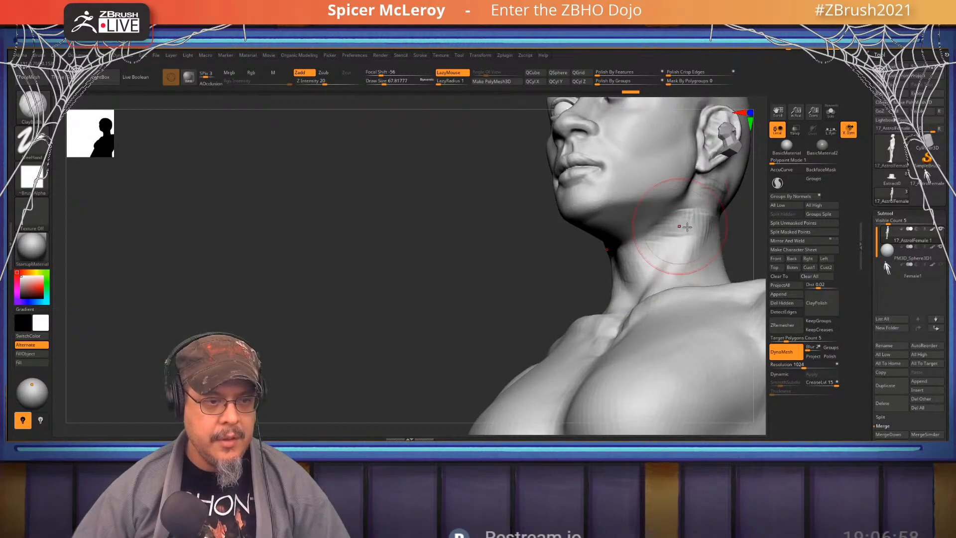
Extend the ClayBuildup strokes over the side of the neck and beneath the jawline
{"action": "left_click_drag", "start_coordinate": [530, 272], "coordinate": [528, 237]}
{"action": "left_click_drag", "start_coordinate": [566, 277], "coordinate": [537, 219]}
{"action": "mouse_move", "coordinate": [664, 267]}
{"action": "left_mouse_down"}
{"action": "mouse_move", "coordinate": [644, 277]}
{"action": "mouse_move", "coordinate": [582, 240]}
{"action": "mouse_move", "coordinate": [593, 272]}
{"action": "mouse_move", "coordinate": [538, 319]}
{"action": "left_mouse_up"}
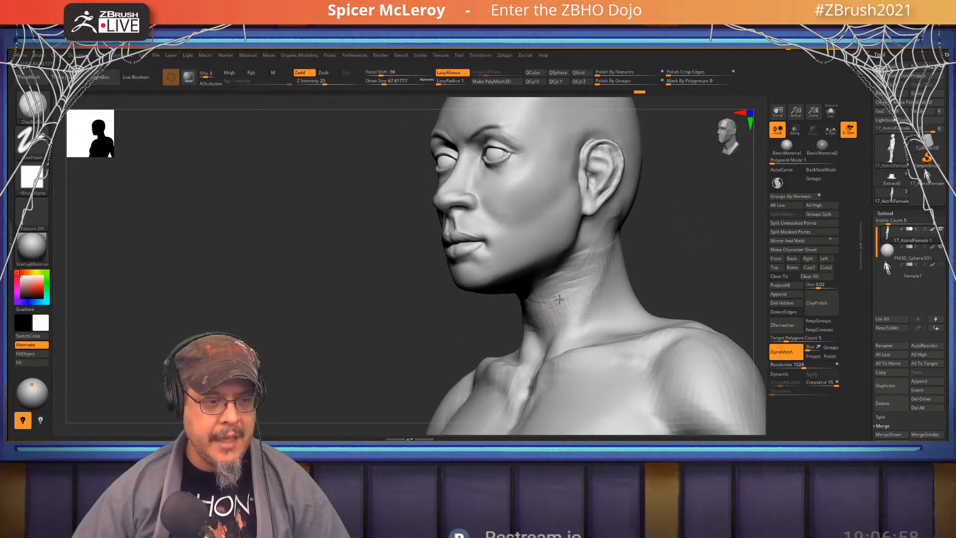
{"action": "left_click_drag", "start_coordinate": [593, 289], "coordinate": [556, 305]}
{"action": "left_click_drag", "start_coordinate": [563, 263], "coordinate": [584, 247]}
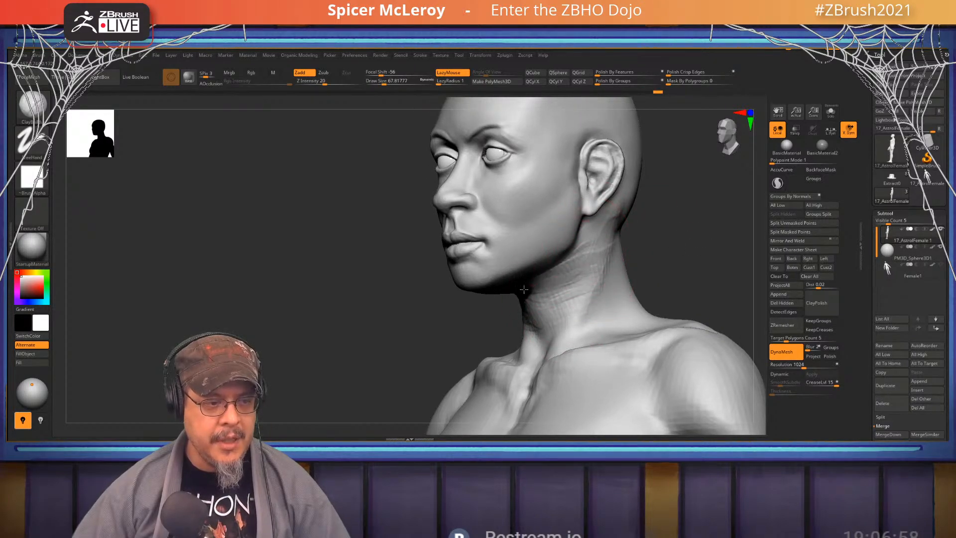
{"action": "left_click_drag", "start_coordinate": [524, 289], "coordinate": [560, 263]}
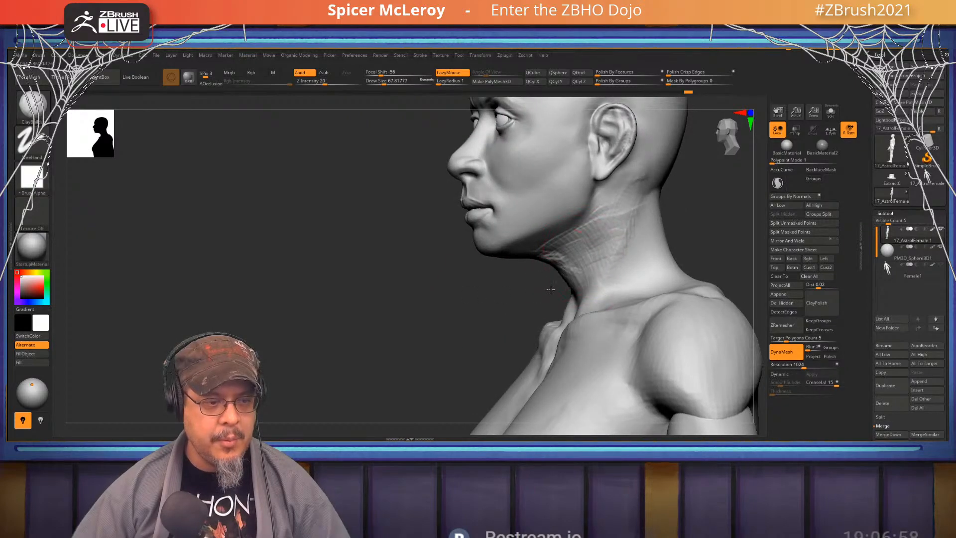
Smooth the clay strokes on the side of the neck and add more buildup around the nape
{"action": "key", "text": "shift"}
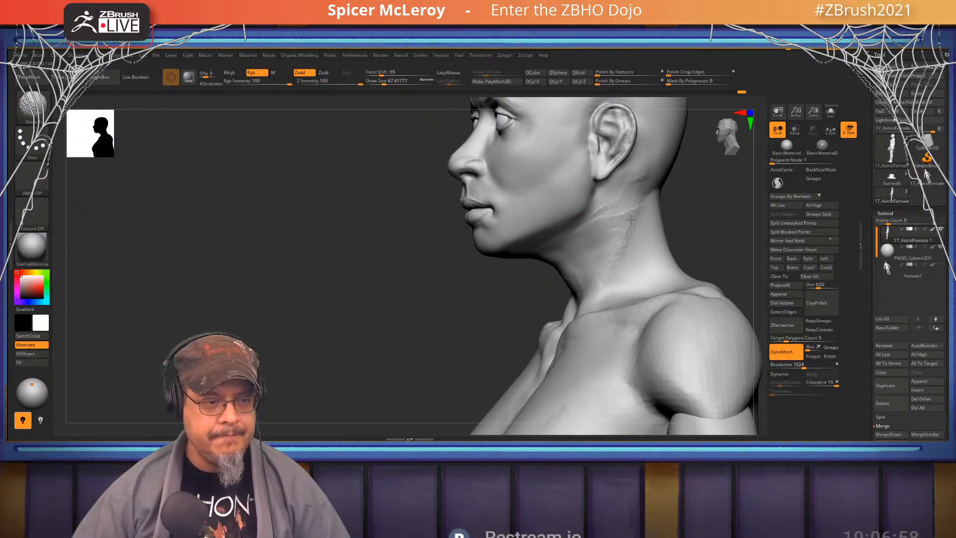
{"action": "left_click_drag", "start_coordinate": [612, 201], "coordinate": [604, 248], "text": "shift"}
{"action": "mouse_move", "coordinate": [725, 197]}
{"action": "left_mouse_down", "text": "alt"}
{"action": "mouse_move", "coordinate": [665, 269]}
{"action": "mouse_move", "coordinate": [563, 325]}
{"action": "left_mouse_up", "text": "alt"}
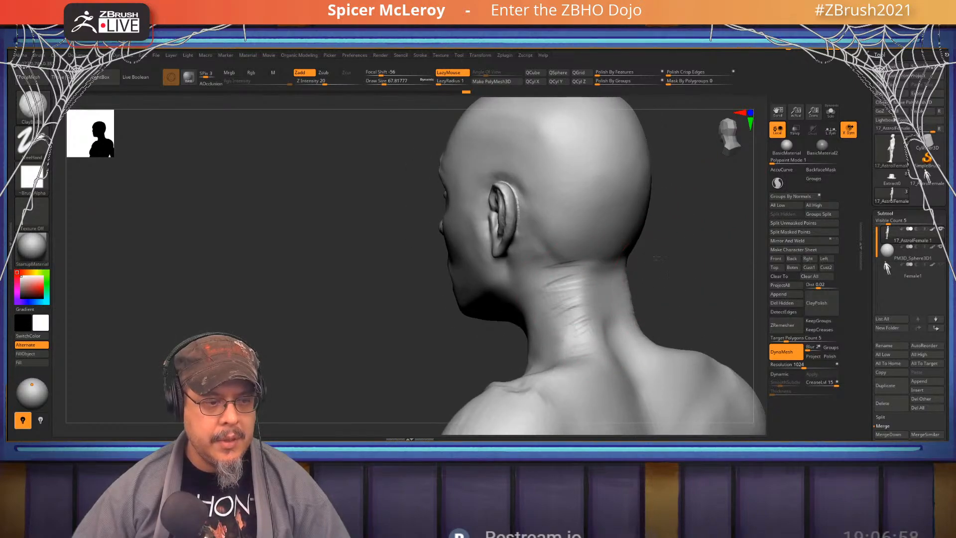
{"action": "left_click_drag", "start_coordinate": [660, 258], "coordinate": [605, 244]}
{"action": "mouse_move", "coordinate": [611, 211]}
{"action": "left_mouse_down"}
{"action": "mouse_move", "coordinate": [592, 268]}
{"action": "mouse_move", "coordinate": [547, 300]}
{"action": "mouse_move", "coordinate": [608, 255]}
{"action": "mouse_move", "coordinate": [597, 244]}
{"action": "left_mouse_up"}
{"action": "mouse_move", "coordinate": [747, 297]}
{"action": "left_mouse_down", "text": "alt"}
{"action": "mouse_move", "coordinate": [577, 347]}
{"action": "mouse_move", "coordinate": [593, 337]}
{"action": "mouse_move", "coordinate": [603, 346]}
{"action": "mouse_move", "coordinate": [626, 286]}
{"action": "mouse_move", "coordinate": [658, 329]}
{"action": "mouse_move", "coordinate": [685, 292]}
{"action": "mouse_move", "coordinate": [662, 269]}
{"action": "mouse_move", "coordinate": [660, 214]}
{"action": "mouse_move", "coordinate": [670, 243]}
{"action": "left_mouse_up", "text": "alt"}
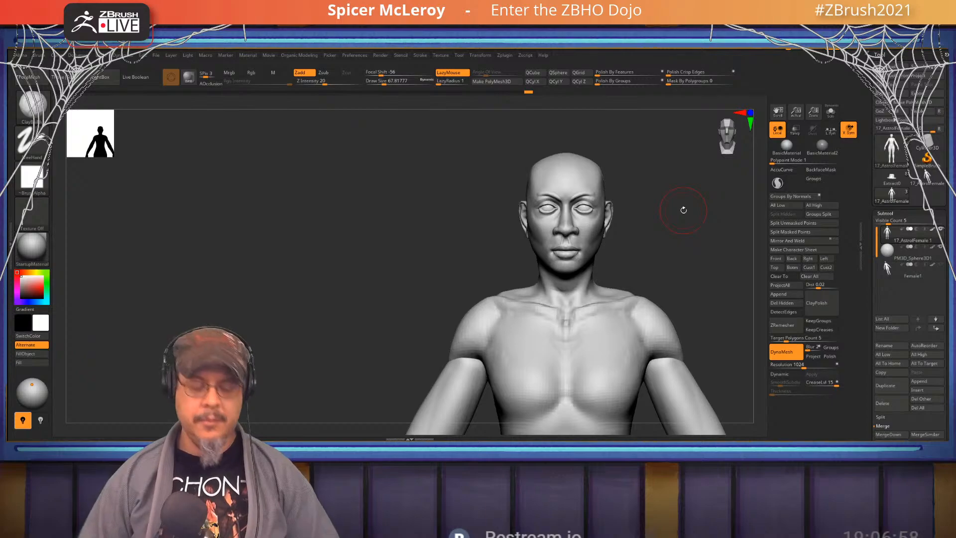
Reshape the shoulder contour symmetrically with an enlarged Move brush, undoing the first adjustment near the neck
{"action": "key", "text": "b"}
{"action": "key", "text": "m"}
{"action": "key", "text": "v"}
{"action": "mouse_move", "coordinate": [673, 274]}
{"action": "left_mouse_down", "text": "alt"}
{"action": "mouse_move", "coordinate": [617, 253]}
{"action": "mouse_move", "coordinate": [638, 259]}
{"action": "left_mouse_up", "text": "alt"}
{"action": "key", "text": "s"}
{"action": "left_click_drag", "start_coordinate": [577, 275], "coordinate": [591, 291]}
{"action": "key", "text": "ctrl+z"}
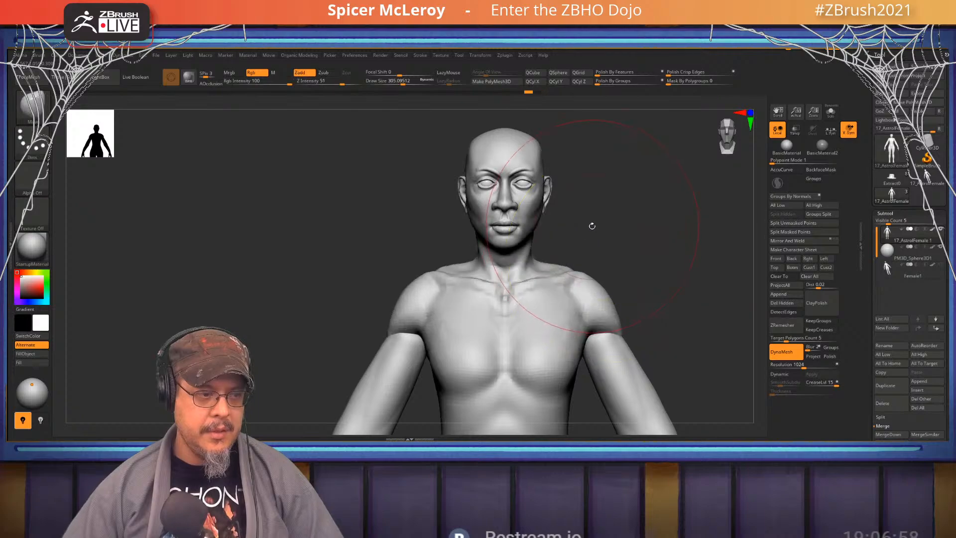
{"action": "mouse_move", "coordinate": [598, 225]}
{"action": "left_mouse_down"}
{"action": "mouse_move", "coordinate": [606, 226]}
{"action": "mouse_move", "coordinate": [593, 233]}
{"action": "mouse_move", "coordinate": [589, 283]}
{"action": "mouse_move", "coordinate": [608, 295]}
{"action": "left_mouse_up"}
Reshape the deltoids, upper arms and elbows with the Move brush at a draw size of about 182
{"action": "key", "text": "s"}
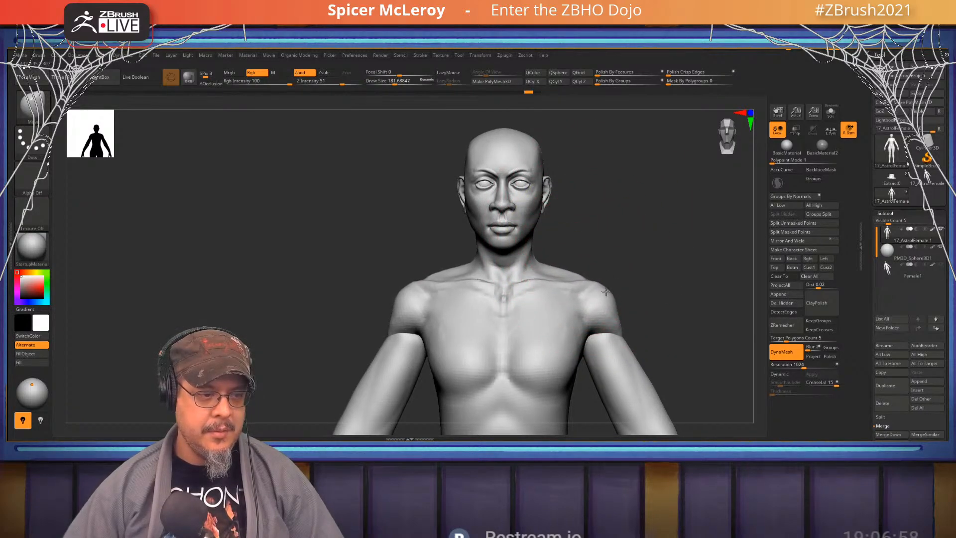
{"action": "mouse_move", "coordinate": [662, 321]}
{"action": "left_mouse_down", "text": "alt"}
{"action": "mouse_move", "coordinate": [643, 262]}
{"action": "mouse_move", "coordinate": [623, 246]}
{"action": "mouse_move", "coordinate": [639, 264]}
{"action": "mouse_move", "coordinate": [630, 280]}
{"action": "mouse_move", "coordinate": [599, 282]}
{"action": "mouse_move", "coordinate": [623, 352]}
{"action": "left_mouse_up", "text": "alt"}
{"action": "left_click_drag", "start_coordinate": [654, 290], "coordinate": [676, 262], "text": "shift"}
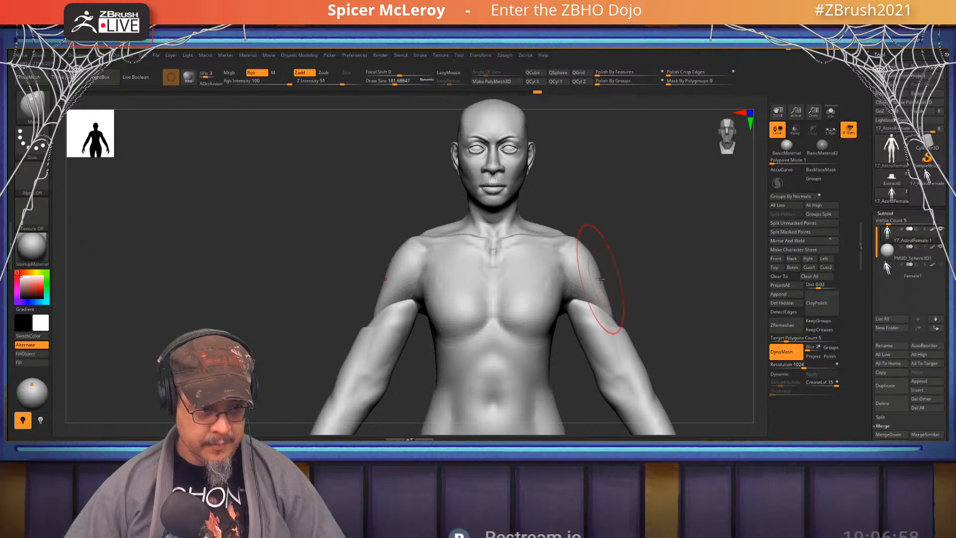
{"action": "left_click_drag", "start_coordinate": [604, 278], "coordinate": [613, 273]}
{"action": "left_click_drag", "start_coordinate": [656, 269], "coordinate": [658, 207], "text": "alt"}
{"action": "left_click_drag", "start_coordinate": [635, 290], "coordinate": [627, 293]}
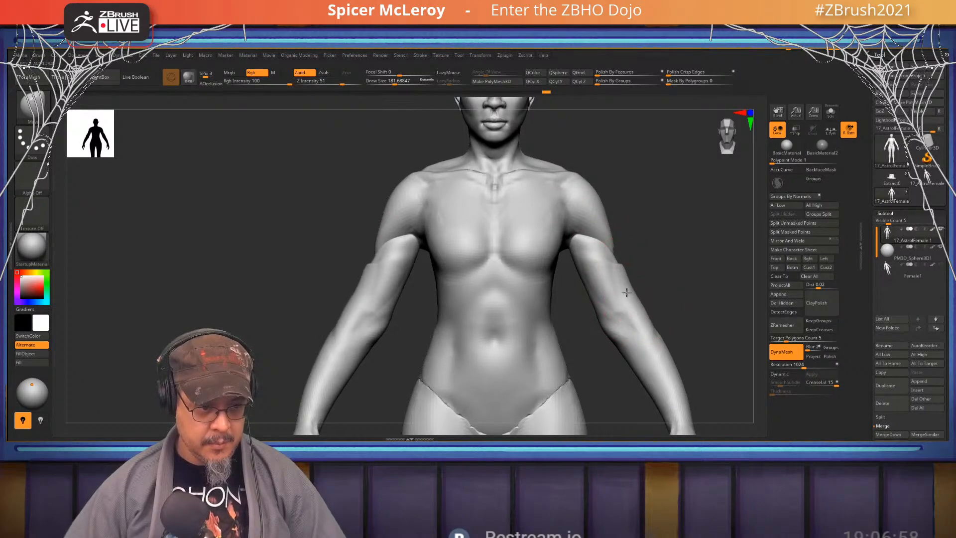
{"action": "left_click_drag", "start_coordinate": [596, 323], "coordinate": [604, 314]}
{"action": "left_click_drag", "start_coordinate": [602, 279], "coordinate": [605, 275]}
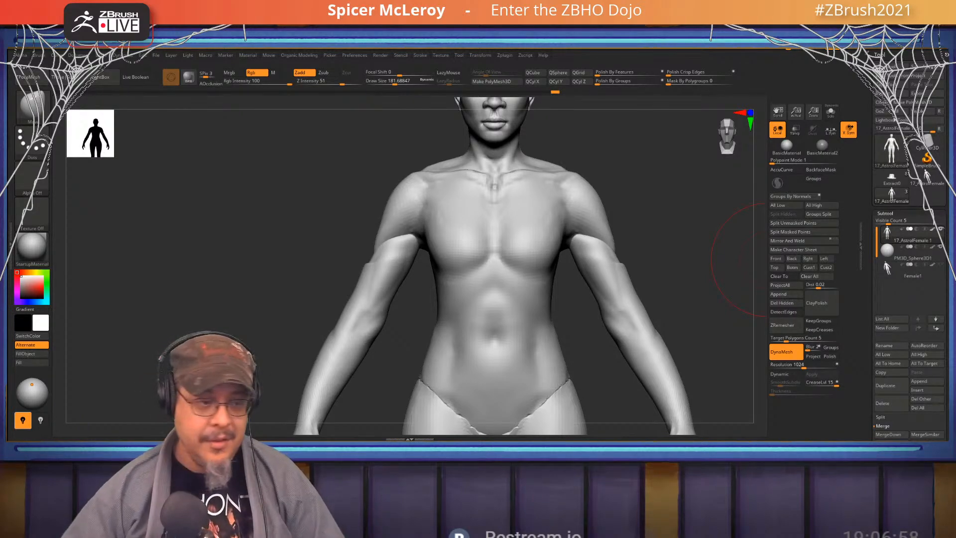
Build up the skull base between the ear and nape with ClayBuildup strokes at a draw size of about 74
{"action": "left_click_drag", "start_coordinate": [650, 230], "coordinate": [662, 399], "text": "alt"}
{"action": "mouse_move", "coordinate": [464, 271]}
{"action": "left_mouse_down"}
{"action": "mouse_move", "coordinate": [516, 250]}
{"action": "mouse_move", "coordinate": [523, 258]}
{"action": "mouse_move", "coordinate": [636, 241]}
{"action": "mouse_move", "coordinate": [603, 235]}
{"action": "left_mouse_up"}
{"action": "key", "text": "b"}
{"action": "key", "text": "c"}
{"action": "key", "text": "b"}
{"action": "mouse_move", "coordinate": [600, 235]}
{"action": "right_mouse_down", "text": "alt"}
{"action": "mouse_move", "coordinate": [542, 239]}
{"action": "mouse_move", "coordinate": [559, 240]}
{"action": "right_mouse_up", "text": "alt"}
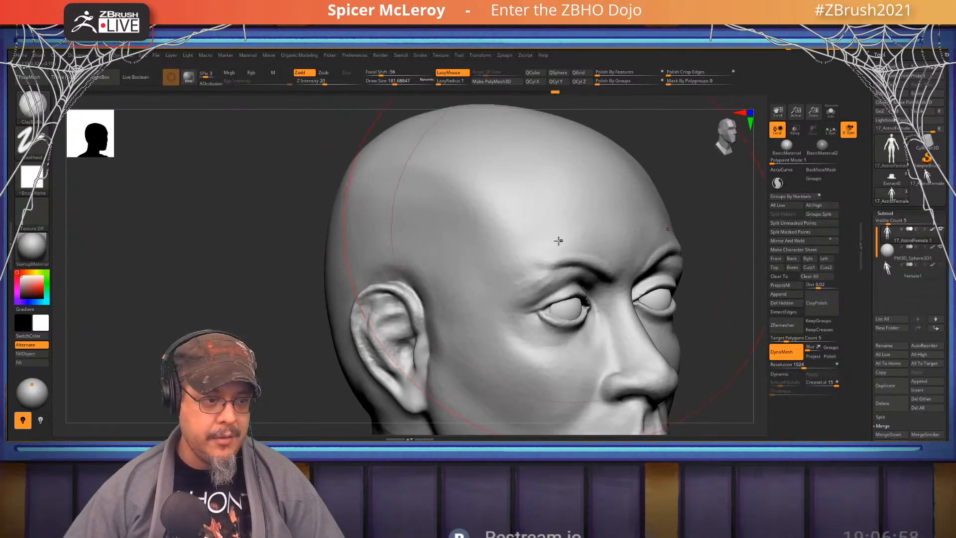
{"action": "key", "text": "s"}
{"action": "left_click_drag", "start_coordinate": [553, 240], "coordinate": [534, 241]}
{"action": "mouse_move", "coordinate": [544, 237]}
{"action": "right_mouse_down"}
{"action": "mouse_move", "coordinate": [523, 229]}
{"action": "mouse_move", "coordinate": [563, 237]}
{"action": "mouse_move", "coordinate": [561, 220]}
{"action": "mouse_move", "coordinate": [538, 249]}
{"action": "mouse_move", "coordinate": [513, 257]}
{"action": "mouse_move", "coordinate": [486, 262]}
{"action": "mouse_move", "coordinate": [473, 241]}
{"action": "mouse_move", "coordinate": [486, 299]}
{"action": "mouse_move", "coordinate": [593, 235]}
{"action": "mouse_move", "coordinate": [503, 241]}
{"action": "mouse_move", "coordinate": [503, 288]}
{"action": "mouse_move", "coordinate": [546, 247]}
{"action": "mouse_move", "coordinate": [569, 195]}
{"action": "right_mouse_up"}
{"action": "key", "text": "s"}
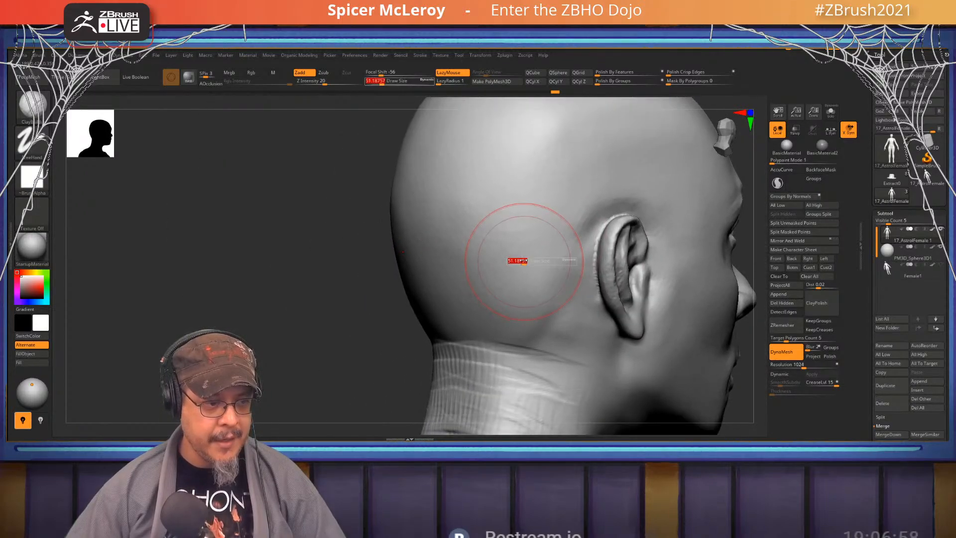
{"action": "left_click_drag", "start_coordinate": [518, 260], "coordinate": [537, 260]}
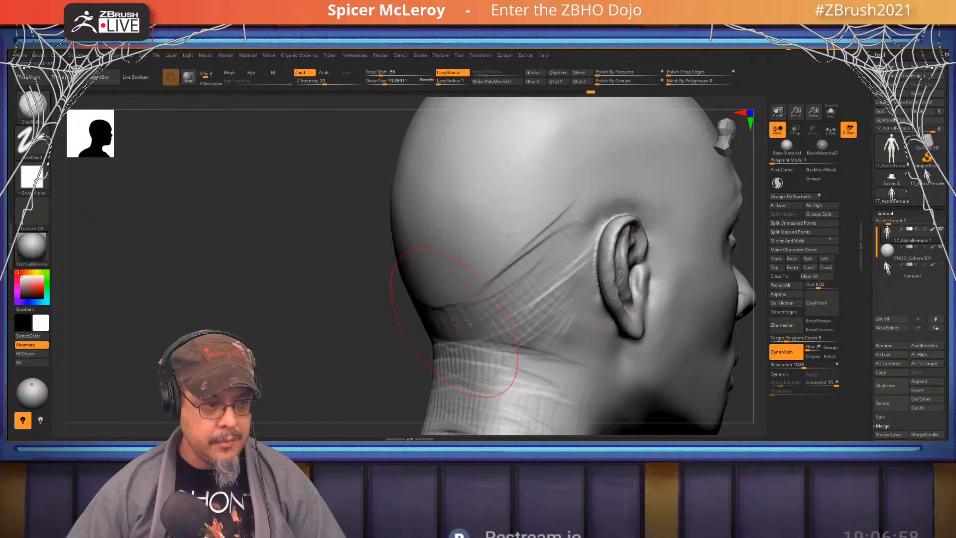
Extend the ClayBuildup strokes from behind the ear down over the back of the neck
{"action": "right_click_drag", "start_coordinate": [478, 349], "coordinate": [584, 274]}
{"action": "left_click_drag", "start_coordinate": [654, 249], "coordinate": [573, 309]}
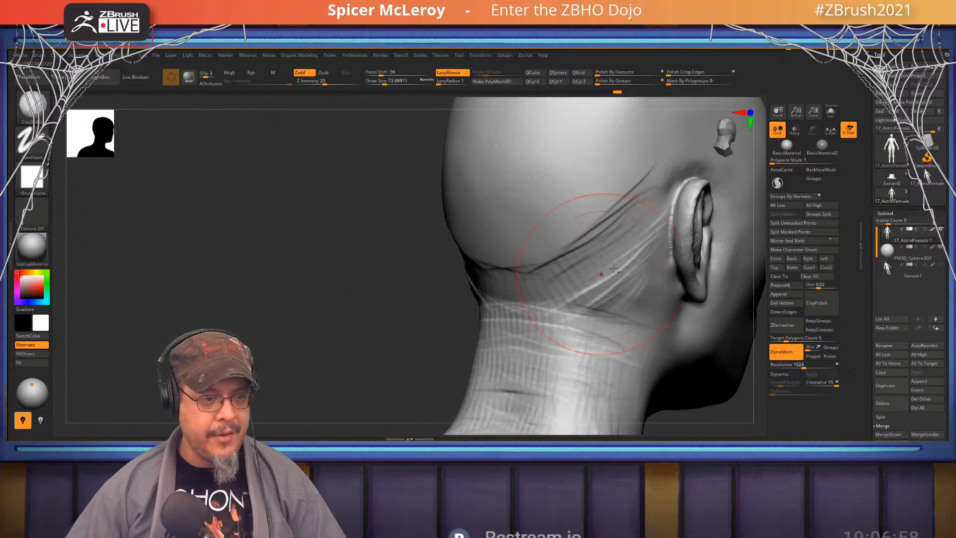
{"action": "left_click_drag", "start_coordinate": [644, 280], "coordinate": [578, 326]}
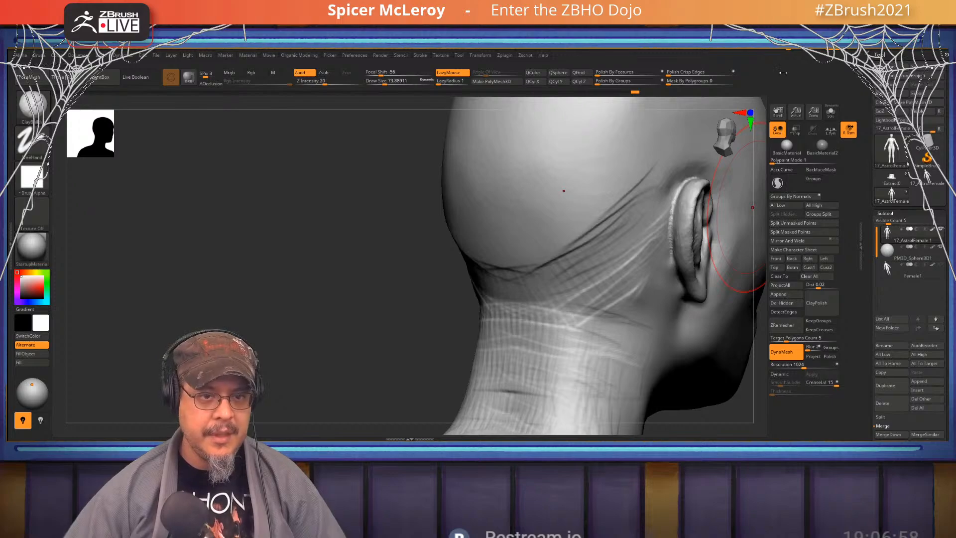
Load the Ryan_Kingslien_Anatomy_Model tool from the LightBox tool library and hide LightBox
{"action": "left_click", "coordinate": [101, 78]}
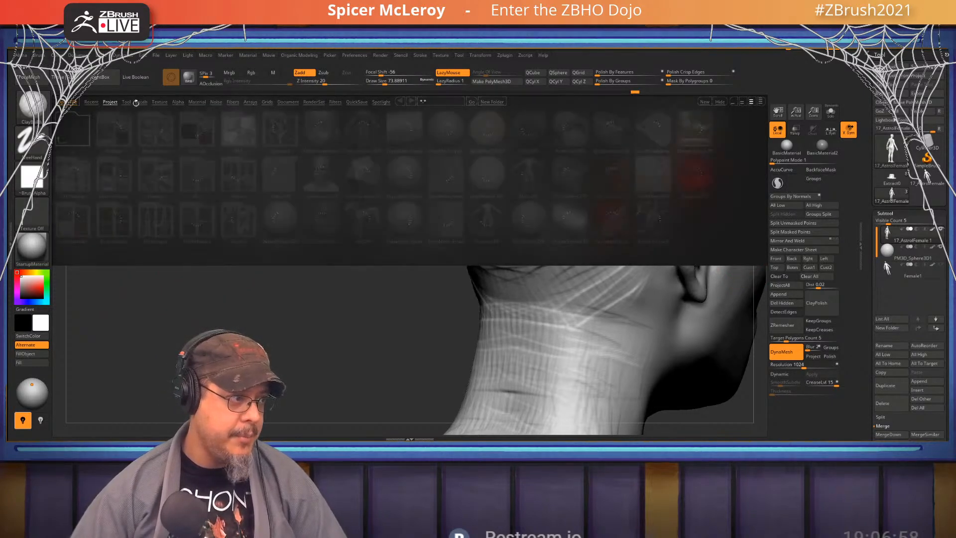
{"action": "left_click", "coordinate": [124, 103]}
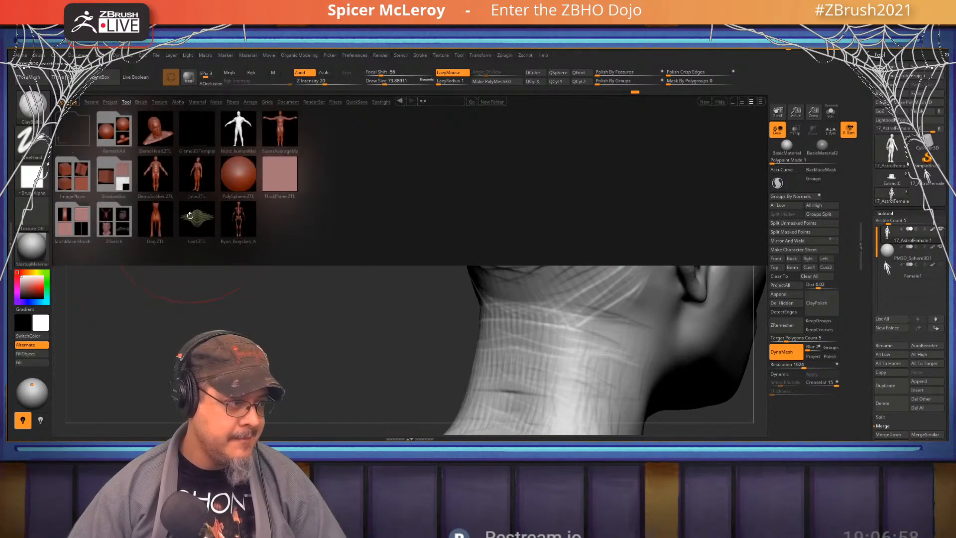
{"action": "left_click", "coordinate": [237, 215]}
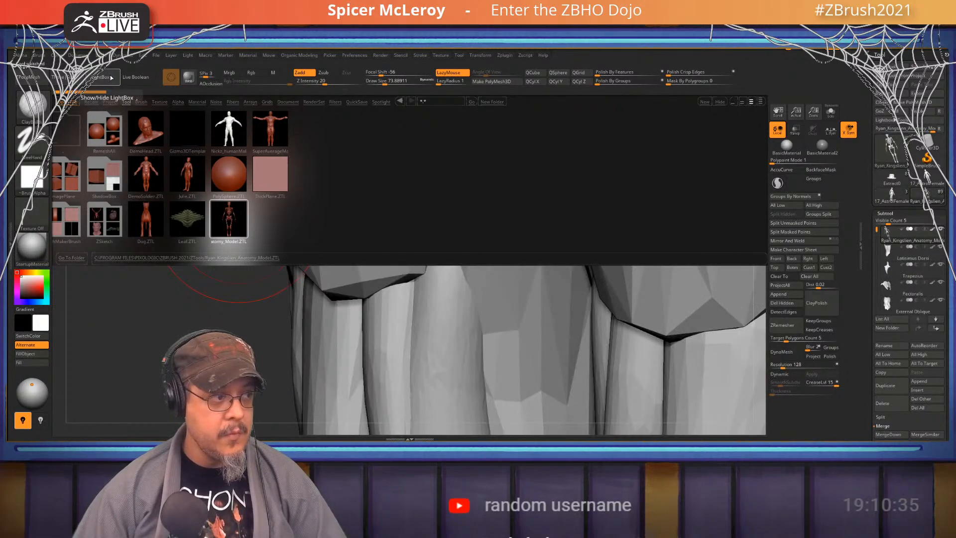
{"action": "left_click", "coordinate": [108, 78]}
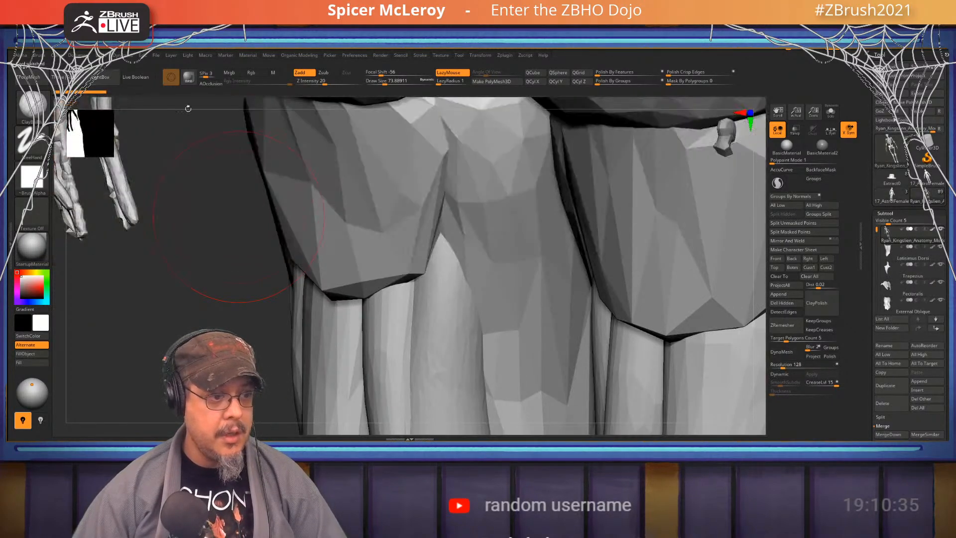
Delete every other subtool of the anatomy model so only the skeleton remains, and frame it on its skull
{"action": "left_click", "coordinate": [929, 401]}
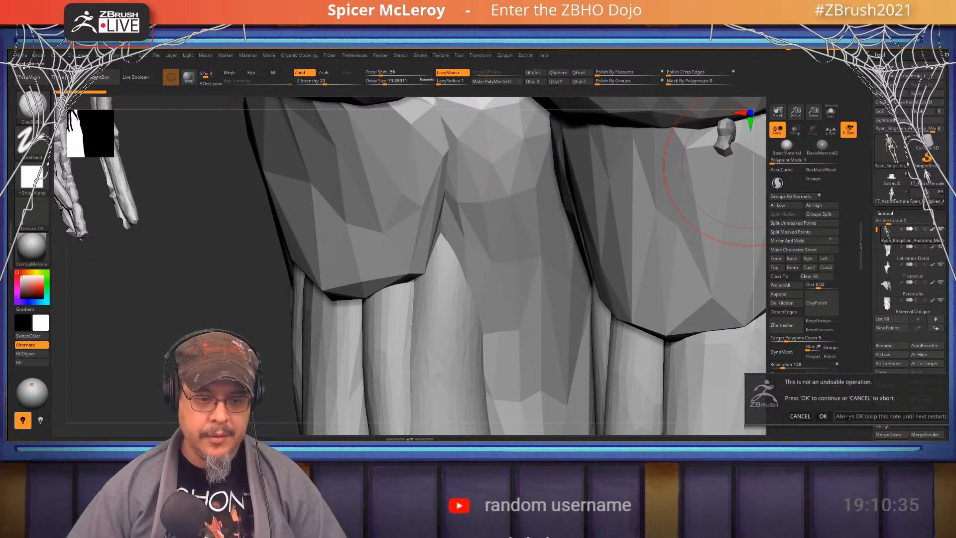
{"action": "left_click", "coordinate": [823, 416]}
{"action": "key", "text": "f"}
{"action": "left_click_drag", "start_coordinate": [598, 265], "coordinate": [565, 352]}
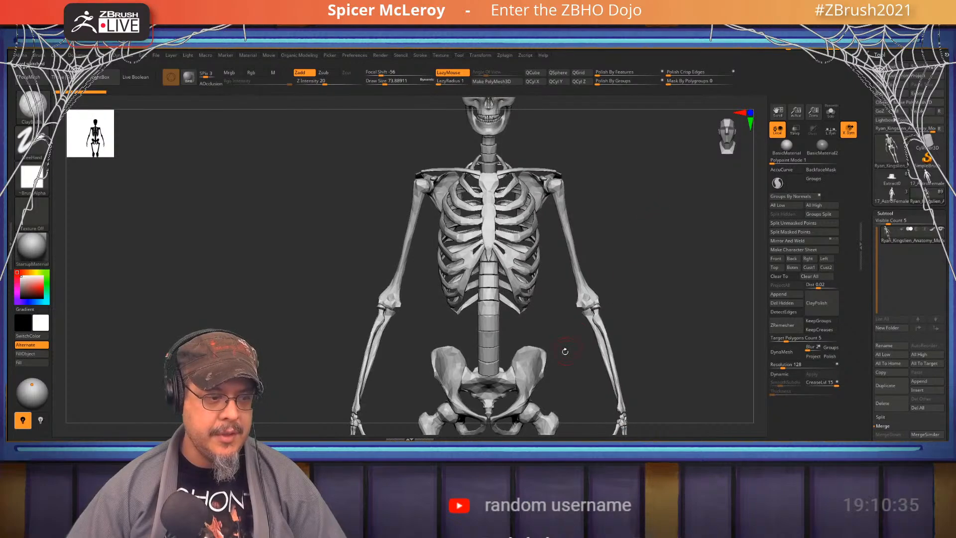
{"action": "left_click_drag", "start_coordinate": [655, 214], "coordinate": [641, 386], "text": "shift"}
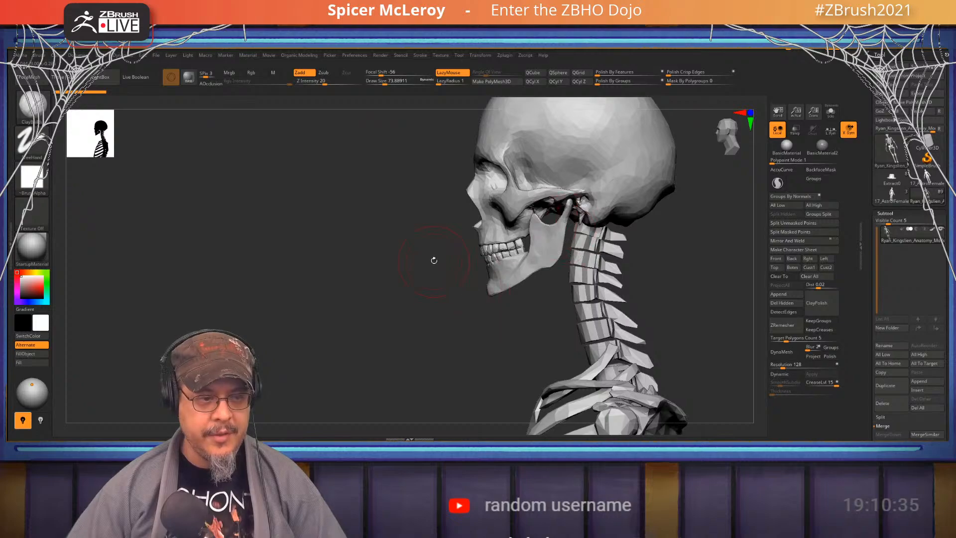
Examine the skeleton's skull and neck vertebrae in profile with the Move brush active
{"action": "left_click_drag", "start_coordinate": [434, 260], "coordinate": [498, 289]}
{"action": "key", "text": "b"}
{"action": "key", "text": "m"}
{"action": "key", "text": "v"}
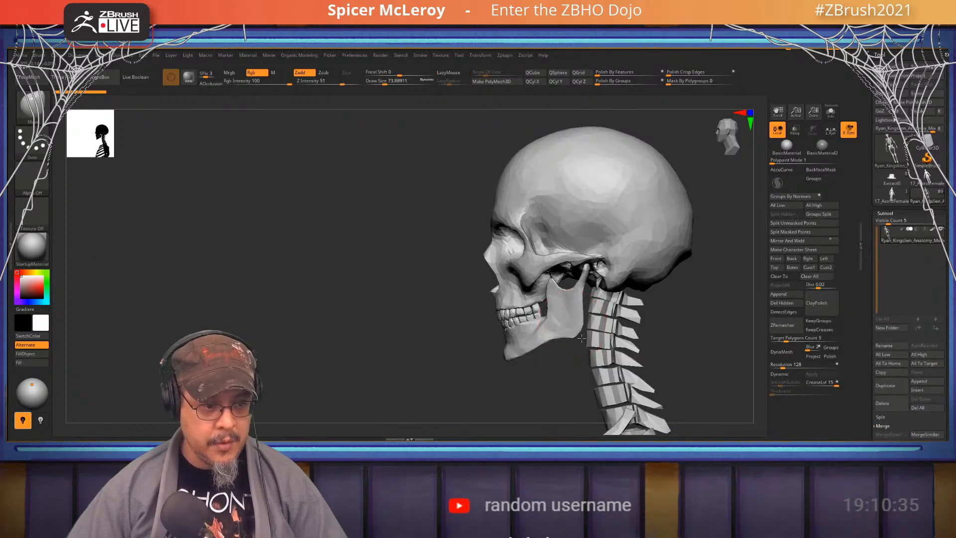
{"action": "mouse_move", "coordinate": [559, 395]}
{"action": "left_mouse_down"}
{"action": "mouse_move", "coordinate": [454, 339]}
{"action": "mouse_move", "coordinate": [489, 299]}
{"action": "mouse_move", "coordinate": [523, 214]}
{"action": "mouse_move", "coordinate": [498, 224]}
{"action": "mouse_move", "coordinate": [493, 269]}
{"action": "left_mouse_up"}
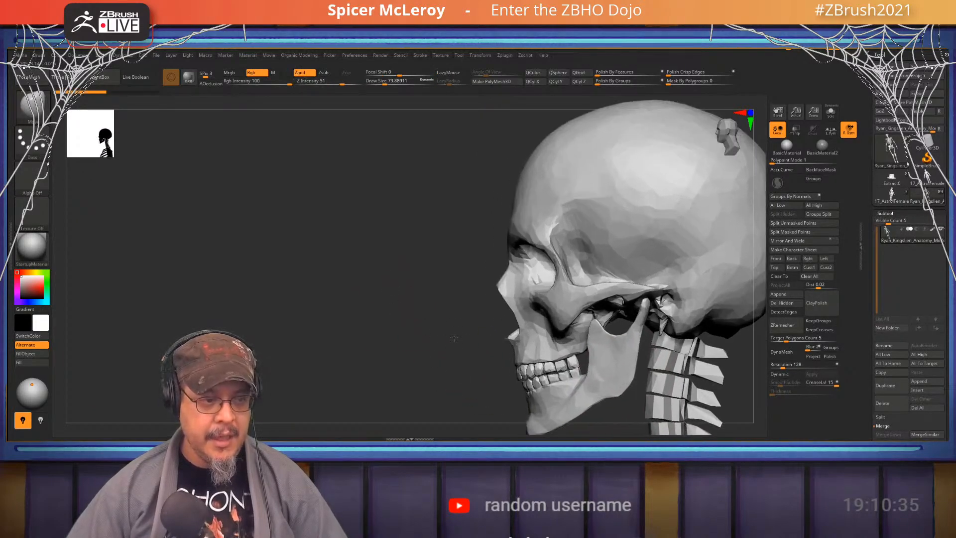
Try to build out the skull's brow ridge with the FormSoft brush and undo the strokes
{"action": "key", "text": "b"}
{"action": "key", "text": "f"}
{"action": "key", "text": "s"}
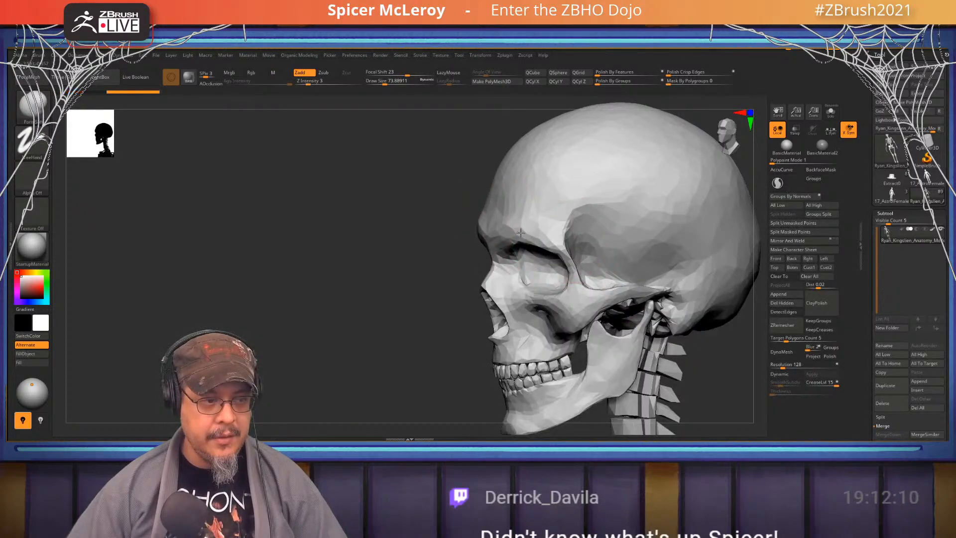
{"action": "left_click_drag", "start_coordinate": [432, 220], "coordinate": [393, 250]}
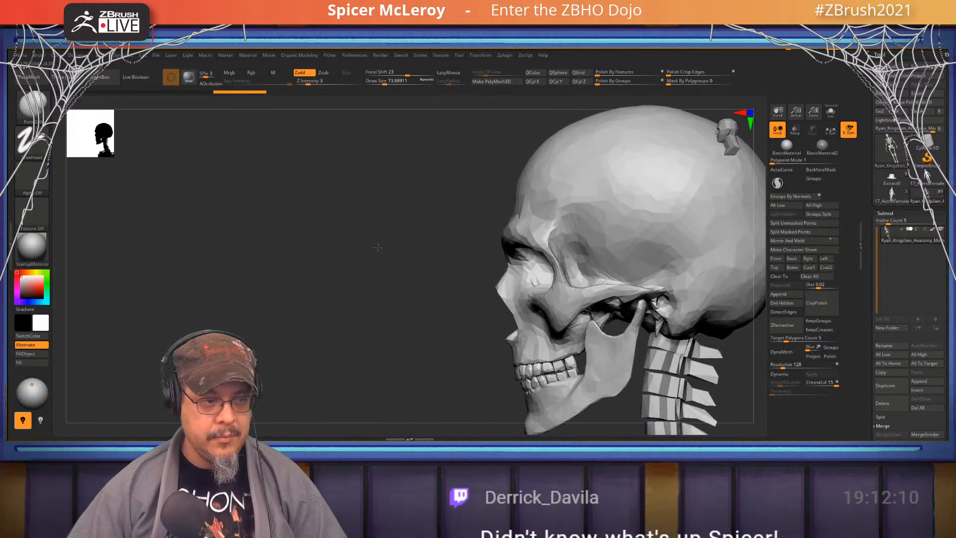
{"action": "key", "text": "ctrl"}
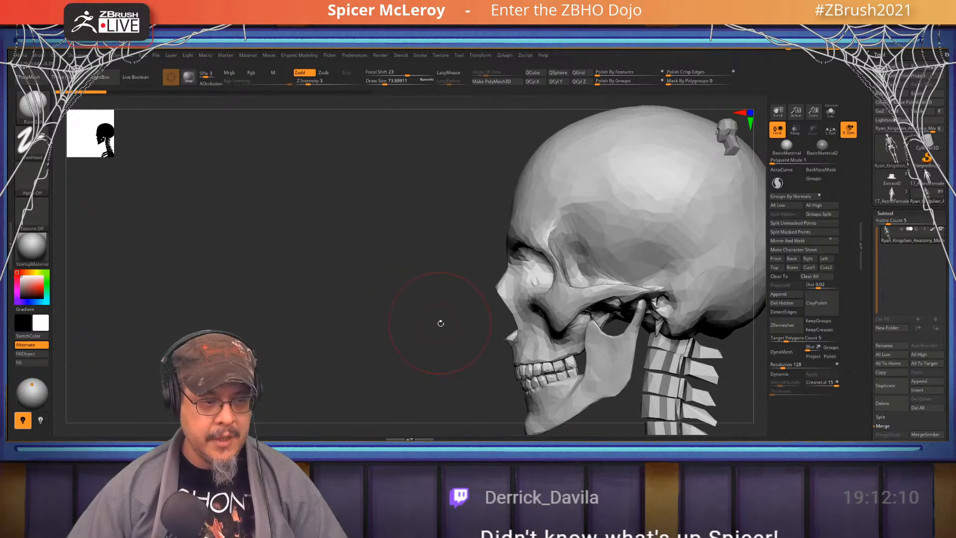
Adjust the skull's nasal bridge in profile using the Move brush at a draw size of about 39
{"action": "mouse_move", "coordinate": [441, 324]}
{"action": "left_mouse_down", "text": "alt"}
{"action": "mouse_move", "coordinate": [437, 278]}
{"action": "mouse_move", "coordinate": [410, 299]}
{"action": "mouse_move", "coordinate": [470, 213]}
{"action": "left_mouse_up", "text": "alt"}
{"action": "key", "text": "b"}
{"action": "key", "text": "m"}
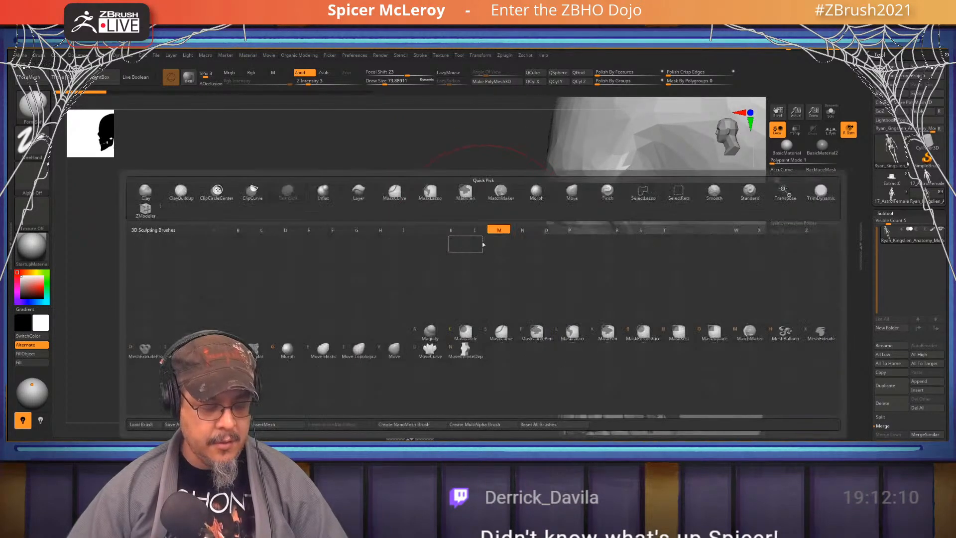
{"action": "key", "text": "v"}
{"action": "key", "text": "s"}
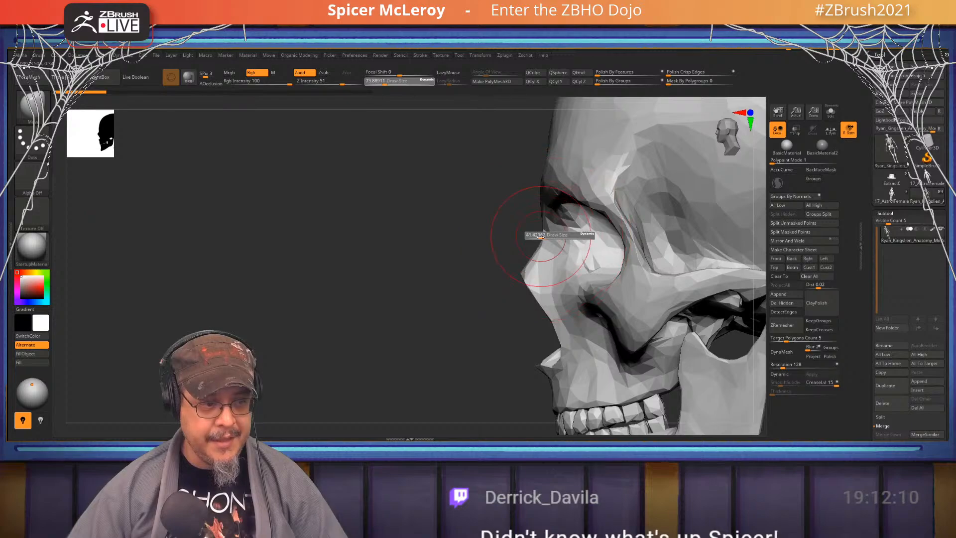
{"action": "left_click_drag", "start_coordinate": [540, 237], "coordinate": [539, 237]}
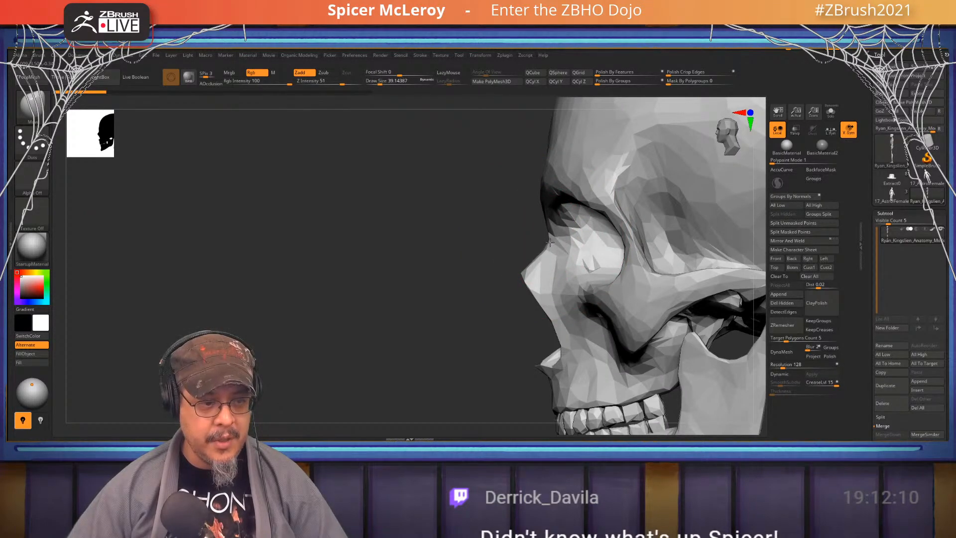
{"action": "mouse_move", "coordinate": [549, 242]}
{"action": "left_mouse_down"}
{"action": "mouse_move", "coordinate": [566, 246]}
{"action": "mouse_move", "coordinate": [545, 224]}
{"action": "mouse_move", "coordinate": [538, 259]}
{"action": "left_mouse_up"}
{"action": "key", "text": "ctrl"}
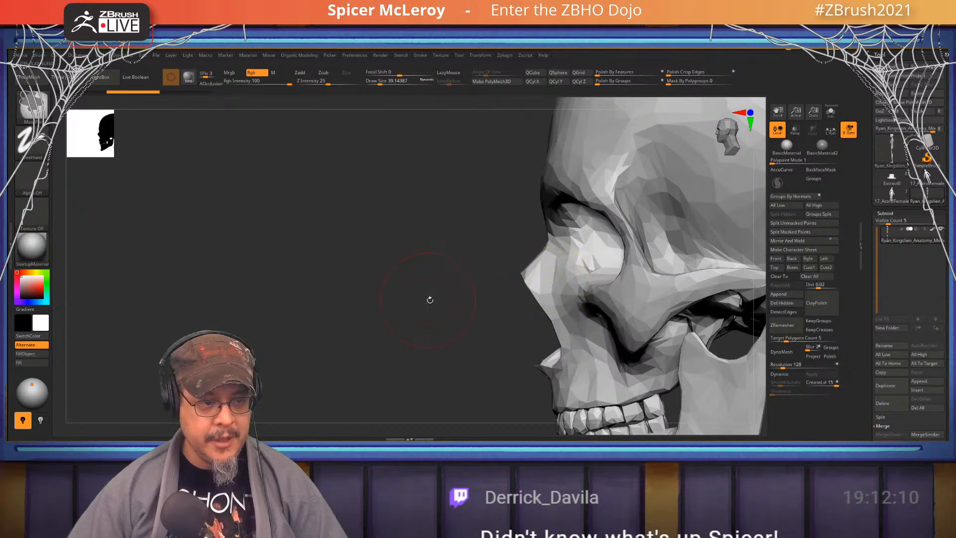
Examine the skull from the front and side, concentrating on the jaw, chin and brow
{"action": "right_click_drag", "start_coordinate": [429, 300], "coordinate": [543, 302]}
{"action": "right_click_drag", "start_coordinate": [465, 301], "coordinate": [488, 301], "text": "shift"}
{"action": "right_click_drag", "start_coordinate": [573, 309], "coordinate": [579, 254], "text": "ctrl"}
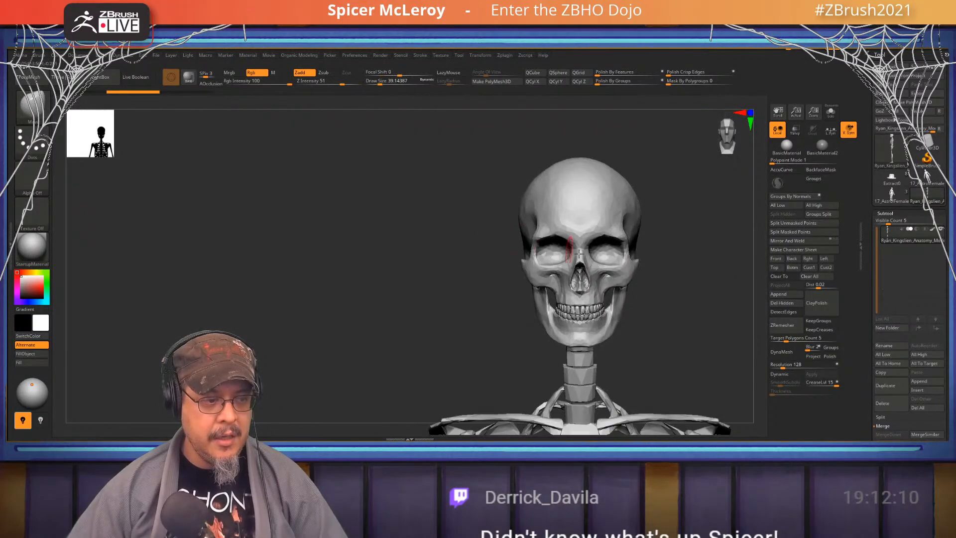
{"action": "mouse_move", "coordinate": [675, 292]}
{"action": "left_mouse_down", "text": "alt"}
{"action": "mouse_move", "coordinate": [668, 224]}
{"action": "mouse_move", "coordinate": [690, 254]}
{"action": "mouse_move", "coordinate": [661, 251]}
{"action": "mouse_move", "coordinate": [682, 288]}
{"action": "mouse_move", "coordinate": [689, 229]}
{"action": "left_mouse_up", "text": "alt"}
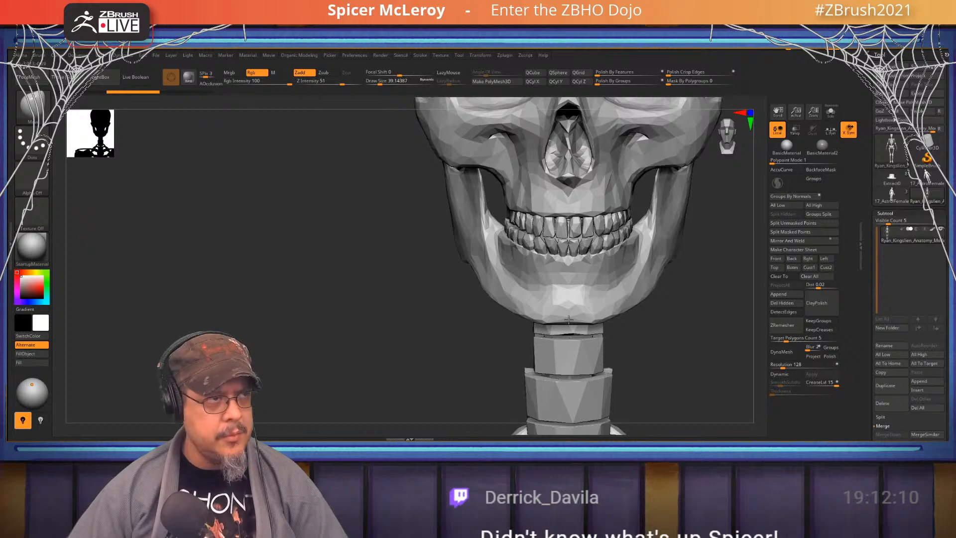
{"action": "left_click_drag", "start_coordinate": [568, 320], "coordinate": [503, 284]}
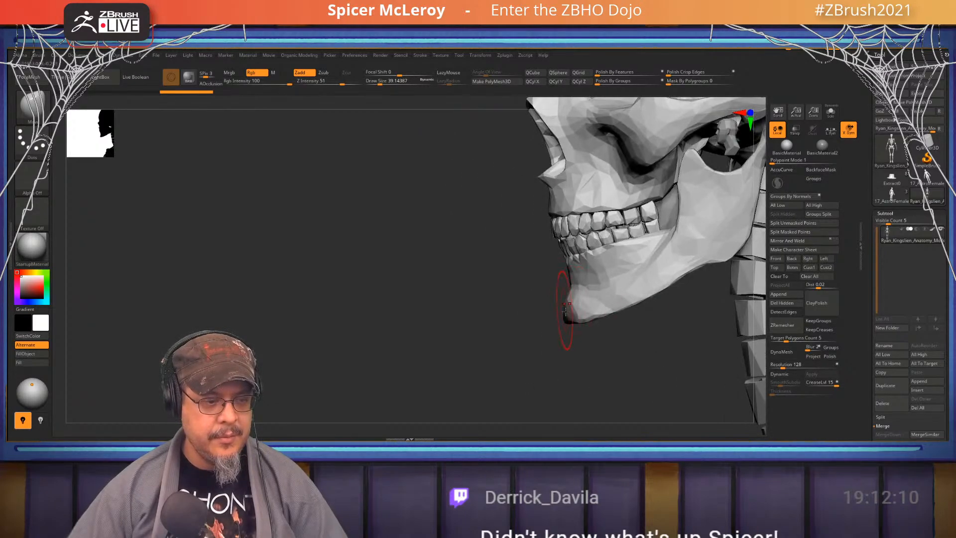
{"action": "left_click_drag", "start_coordinate": [493, 239], "coordinate": [491, 372], "text": "alt"}
{"action": "left_click_drag", "start_coordinate": [463, 299], "coordinate": [463, 249]}
{"action": "right_click_drag", "start_coordinate": [569, 249], "coordinate": [547, 268], "text": "alt"}
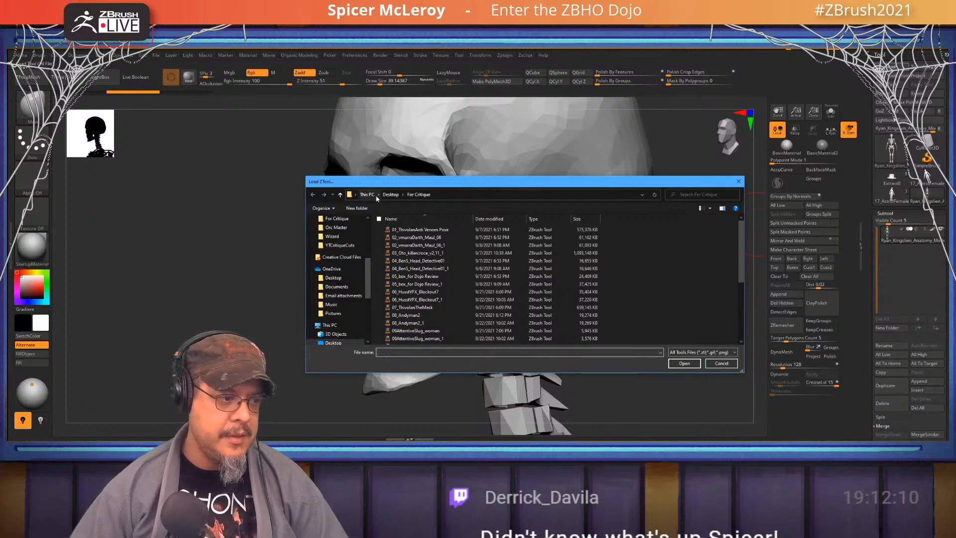
Check the _ShotgunScream and Skeletons folders on the BigBoi (D:) drive for a suitable skull tool
{"action": "scroll", "coordinate": [373, 261], "scroll_direction": "up", "scroll_amount": 5}
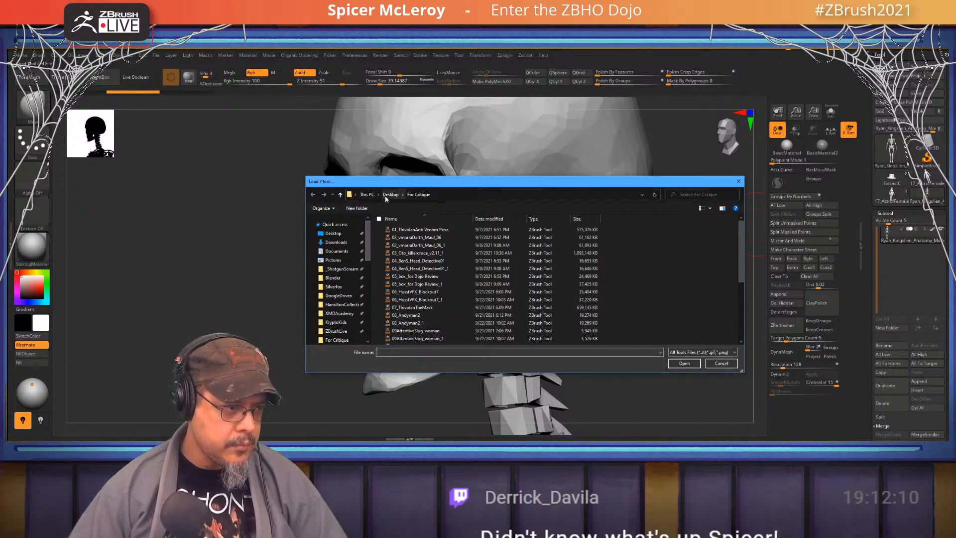
{"action": "left_click", "coordinate": [342, 269]}
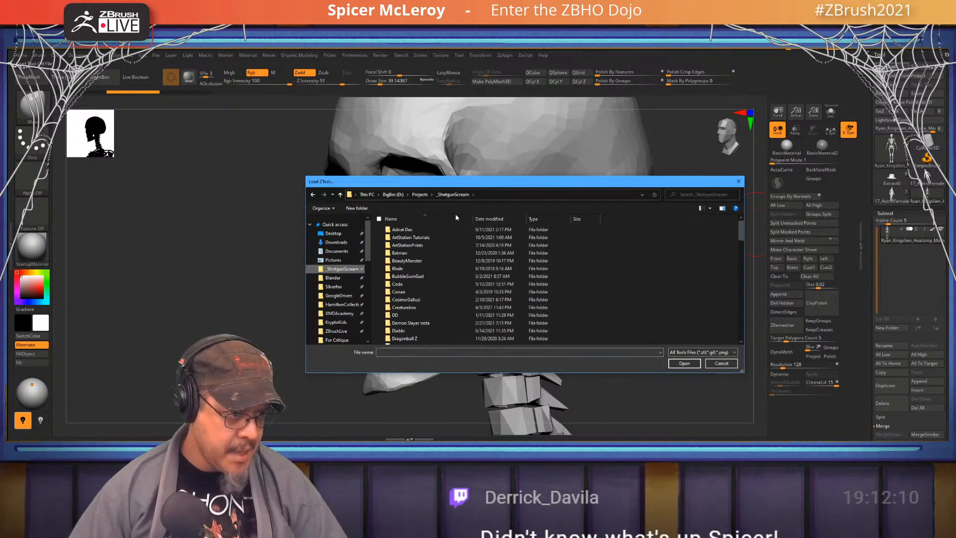
{"action": "left_click", "coordinate": [401, 196]}
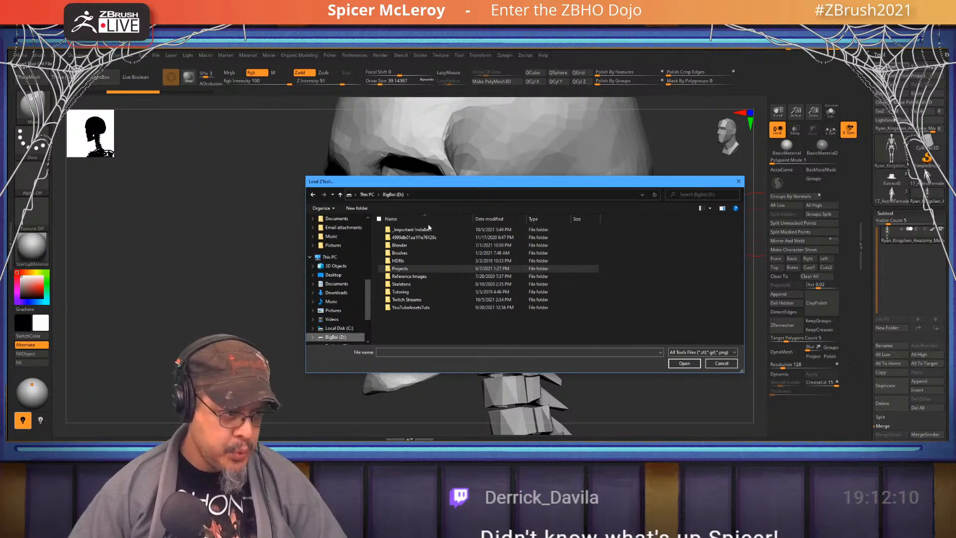
{"action": "double_click", "coordinate": [411, 284]}
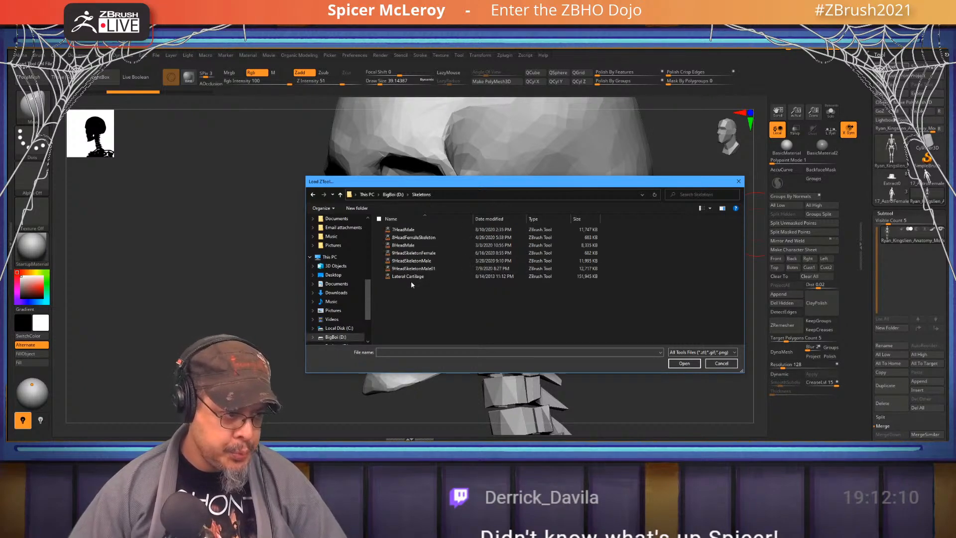
{"action": "left_click", "coordinate": [387, 194]}
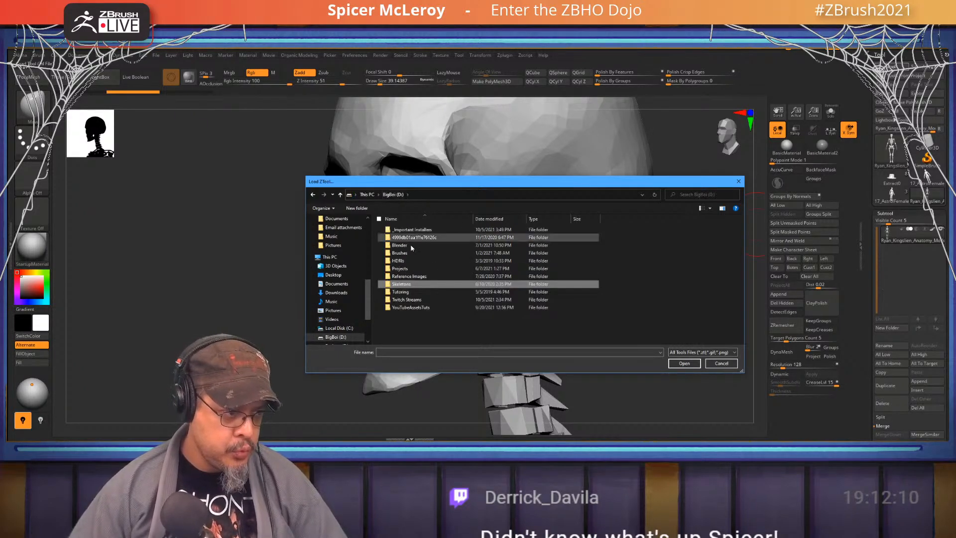
Load the Female_Skull tool from the Projects > Basemeshes > Female Skull > ZTL folder
{"action": "double_click", "coordinate": [408, 271]}
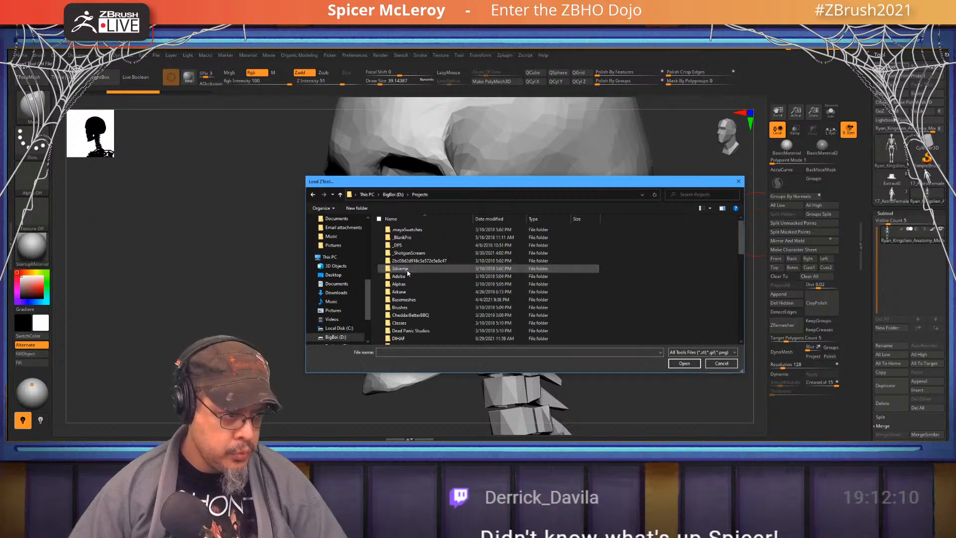
{"action": "double_click", "coordinate": [427, 299]}
{"action": "double_click", "coordinate": [427, 301]}
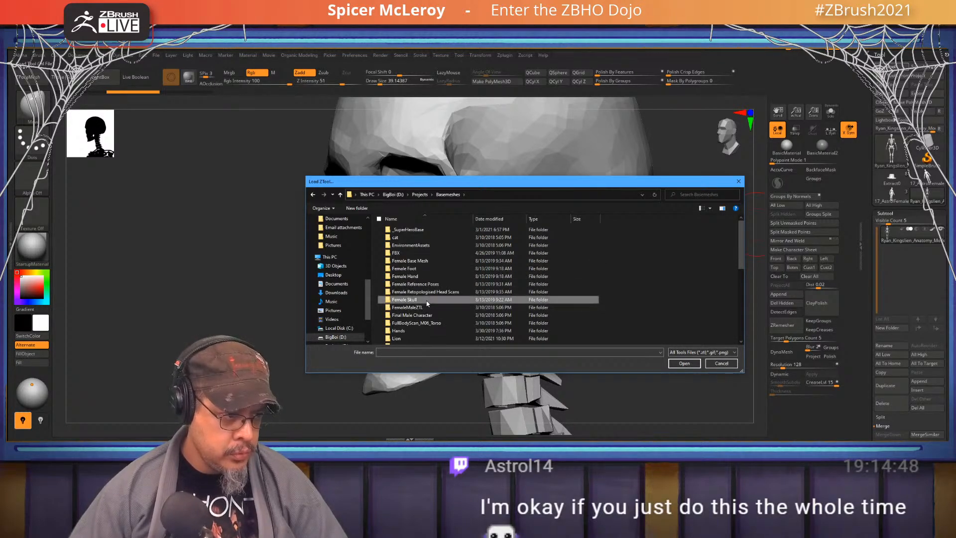
{"action": "double_click", "coordinate": [408, 238]}
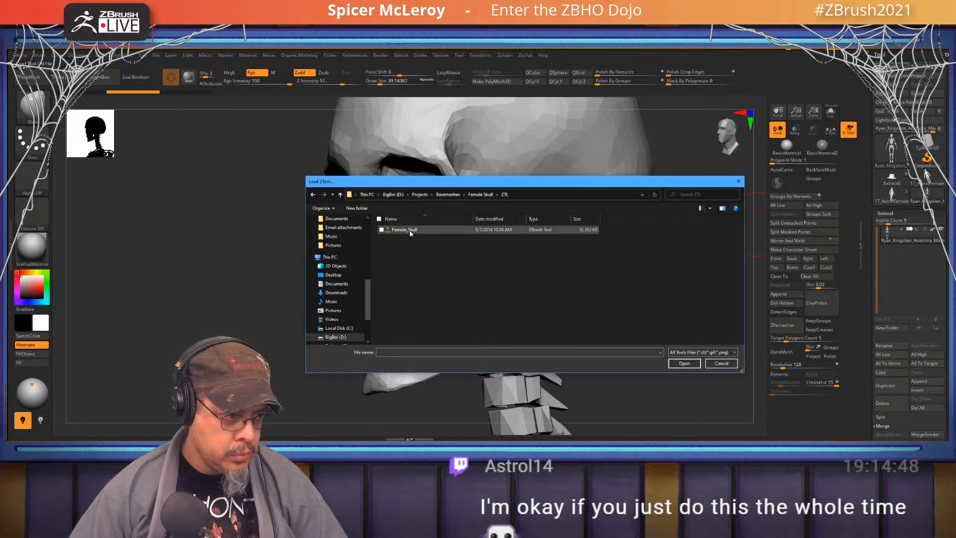
{"action": "double_click", "coordinate": [407, 230]}
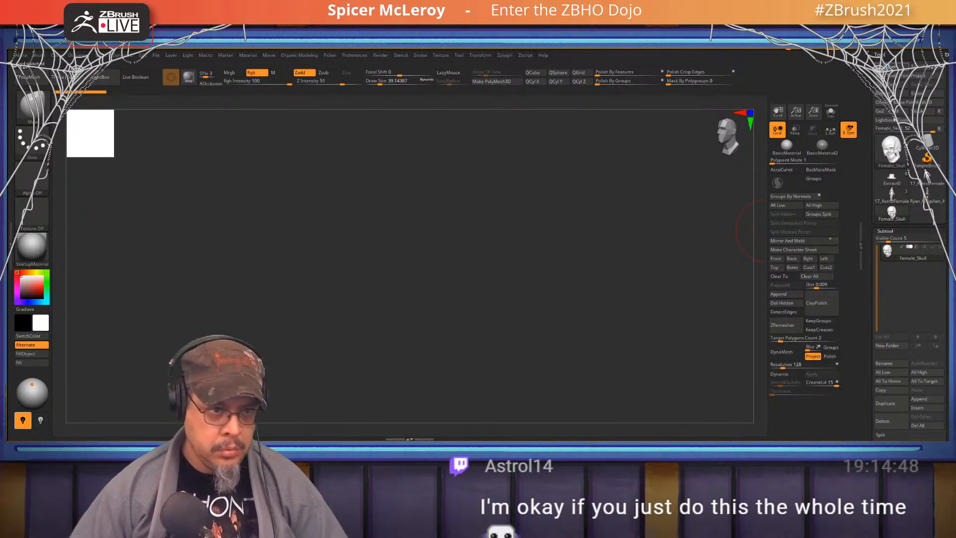
Load the Male_Skull tool from the Projects > Basemeshes > Male Skull > ZTL folder and view it from the front
{"action": "key", "text": "ctrl+o"}
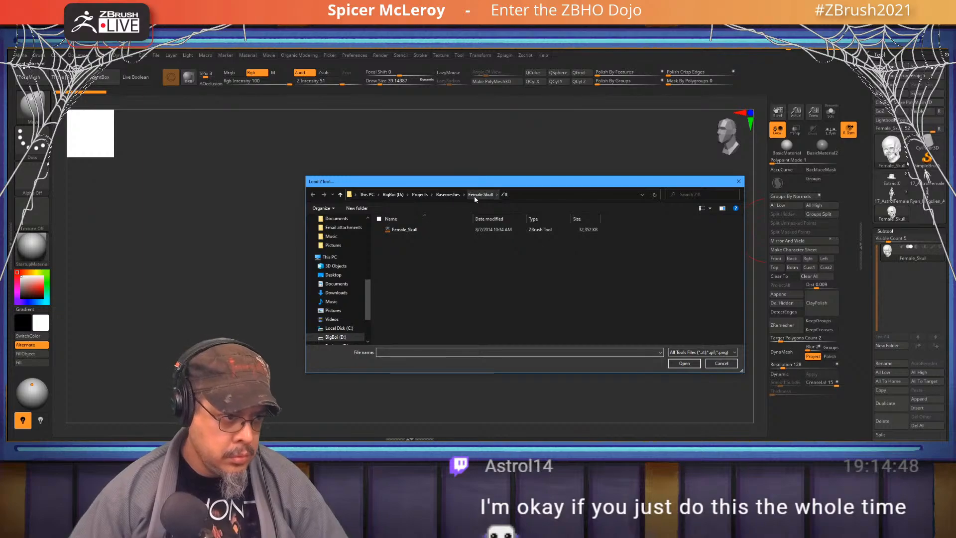
{"action": "left_click", "coordinate": [440, 194]}
{"action": "scroll", "coordinate": [416, 319], "scroll_direction": "down", "scroll_amount": 5}
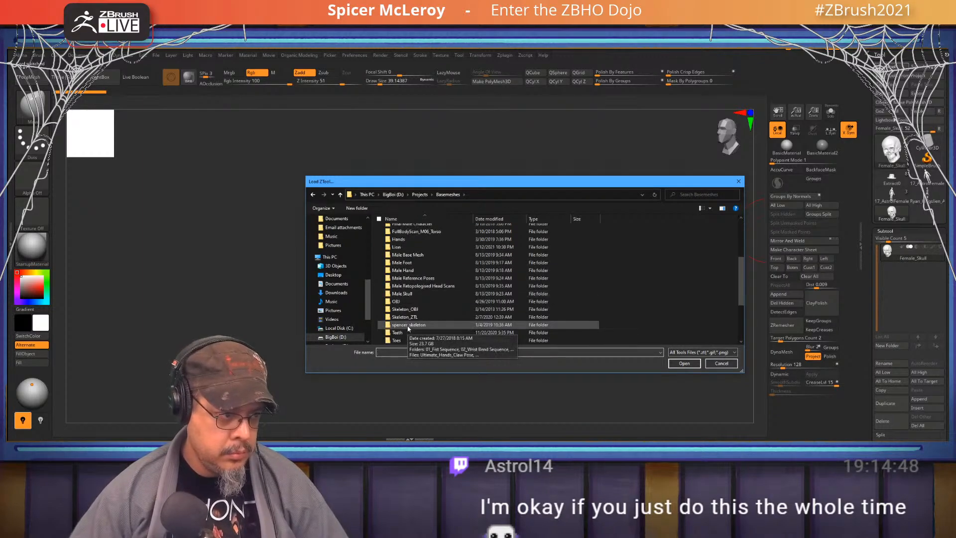
{"action": "left_click", "coordinate": [422, 294]}
{"action": "double_click", "coordinate": [421, 294]}
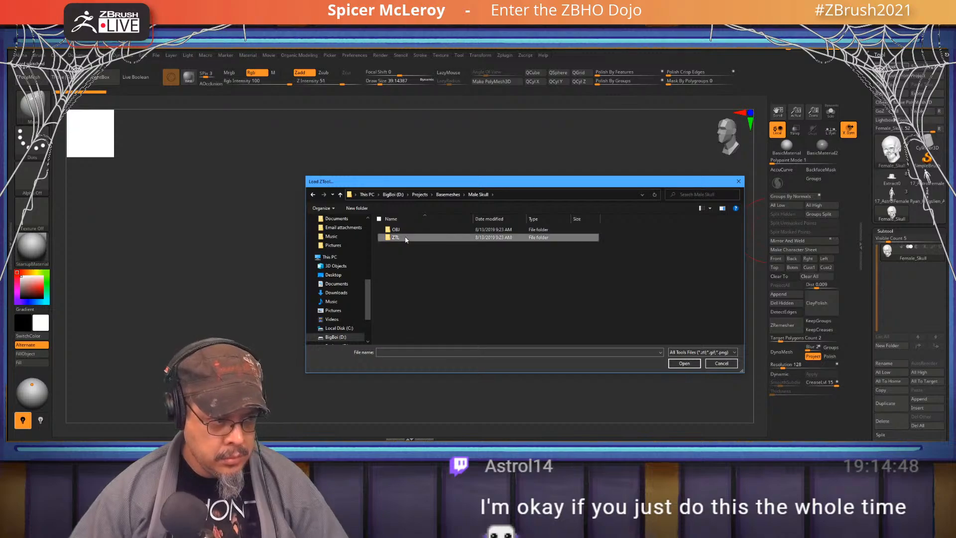
{"action": "double_click", "coordinate": [405, 236]}
{"action": "double_click", "coordinate": [407, 230]}
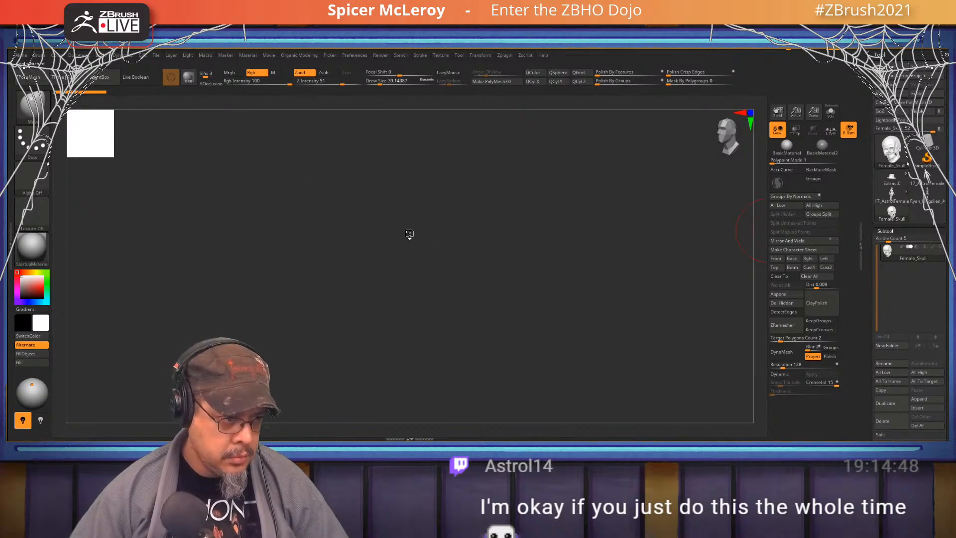
{"action": "mouse_move", "coordinate": [602, 286]}
{"action": "left_mouse_down", "text": "shift"}
{"action": "mouse_move", "coordinate": [617, 282]}
{"action": "mouse_move", "coordinate": [596, 286]}
{"action": "left_mouse_up", "text": "shift"}
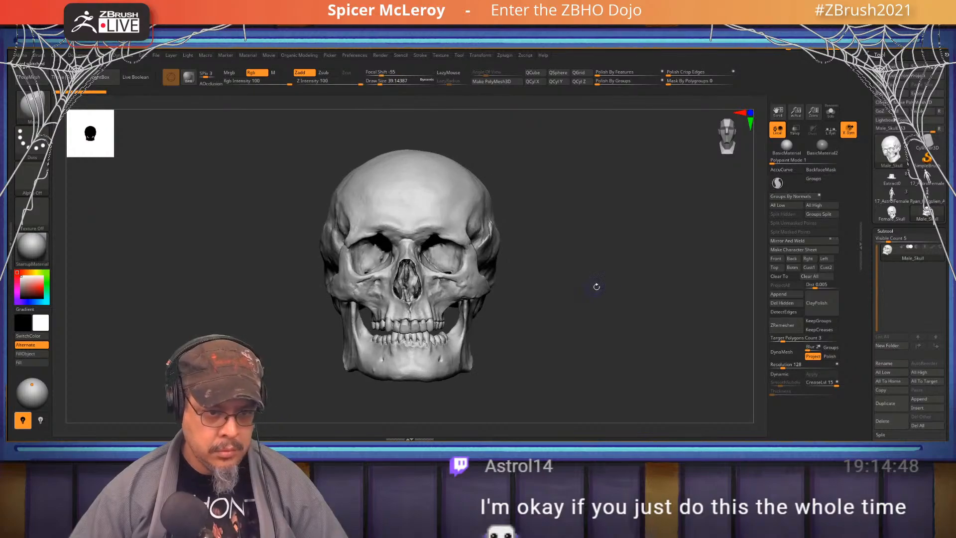
Insert the Female_Skull as a subtool of the male skull, show both, and move it sideways beside the male skull
{"action": "left_click", "coordinate": [922, 412]}
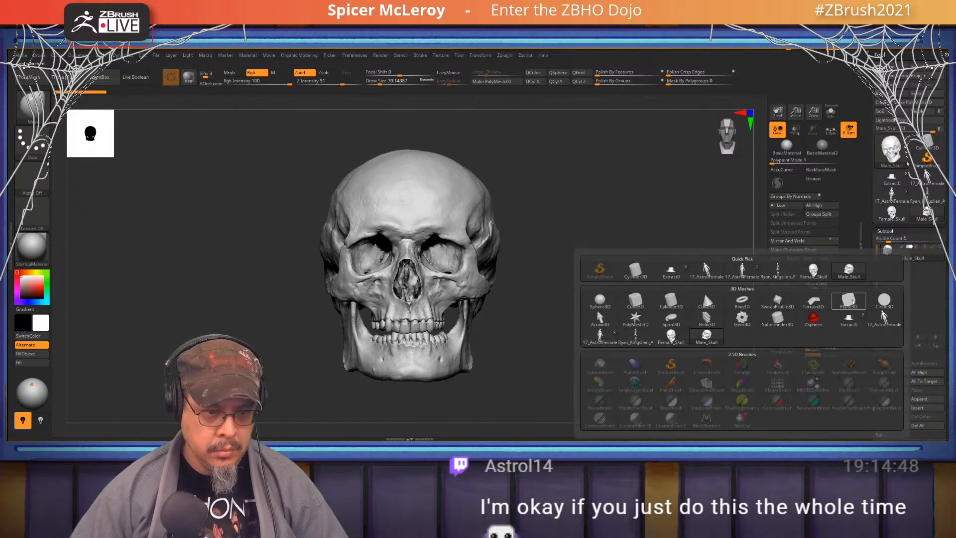
{"action": "left_click", "coordinate": [814, 273]}
{"action": "key", "text": "w"}
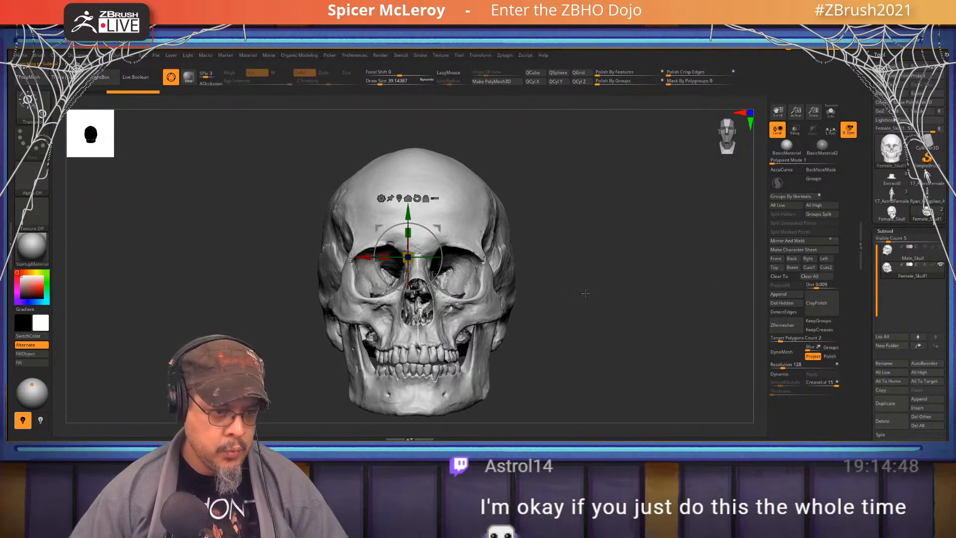
{"action": "left_click", "coordinate": [940, 247]}
{"action": "left_click_drag", "start_coordinate": [403, 267], "coordinate": [617, 267]}
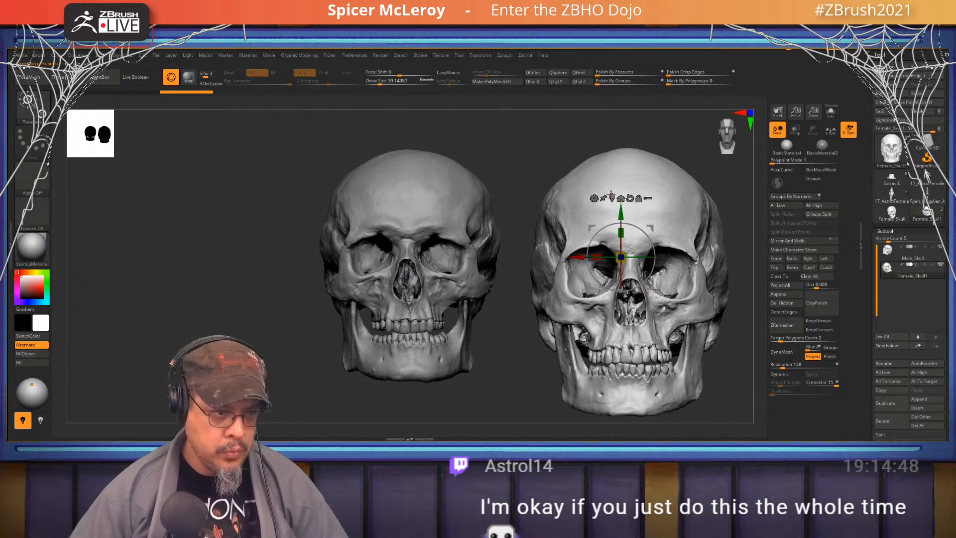
Try to scale the female skull down beside the male skull from a recentred gizmo, and undo the scaling
{"action": "left_click", "coordinate": [612, 197]}
{"action": "left_click_drag", "start_coordinate": [629, 282], "coordinate": [627, 226]}
{"action": "left_click_drag", "start_coordinate": [482, 323], "coordinate": [406, 362], "text": "alt"}
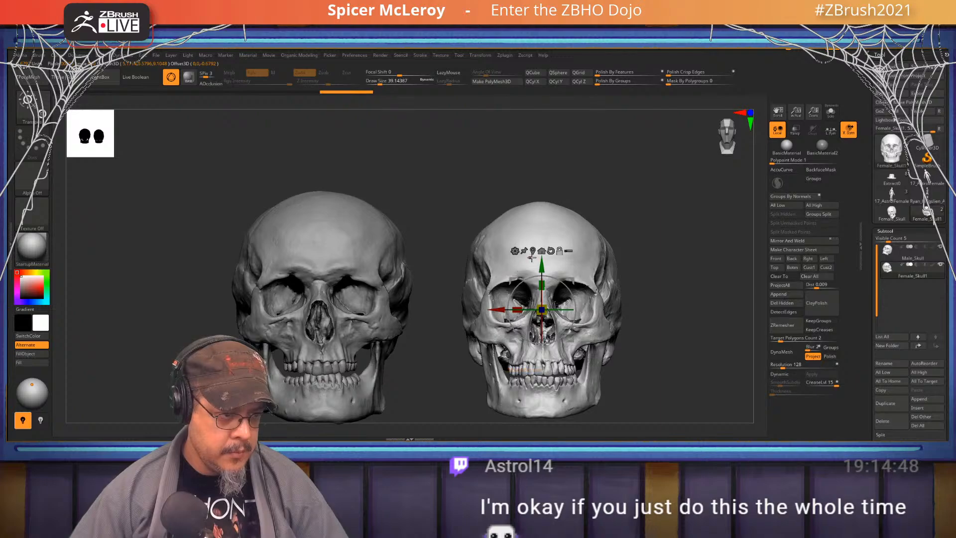
{"action": "left_click_drag", "start_coordinate": [541, 268], "coordinate": [538, 274], "text": "alt"}
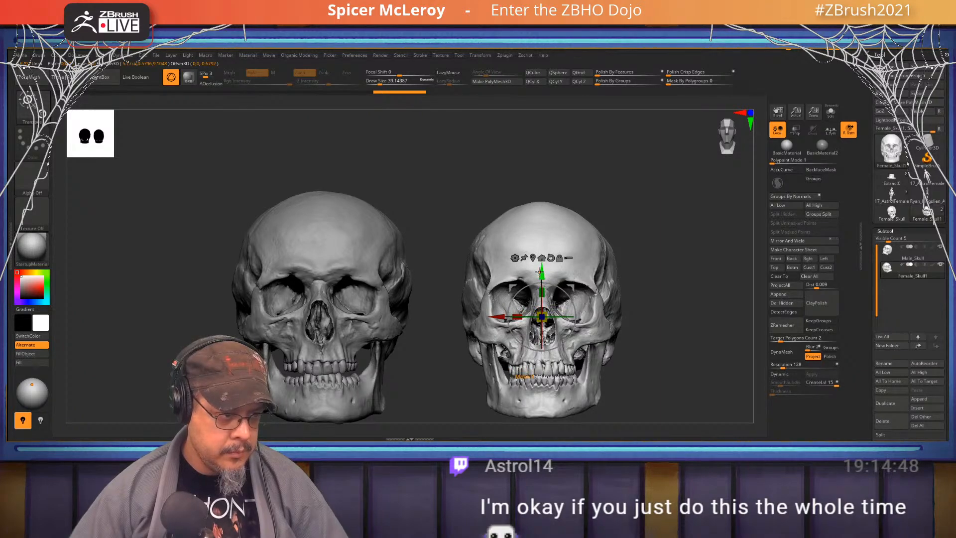
{"action": "key", "text": "ctrl+z"}
{"action": "key", "text": "ctrl+z"}
{"action": "key", "text": "ctrl+z"}
{"action": "key", "text": "ctrl+z"}
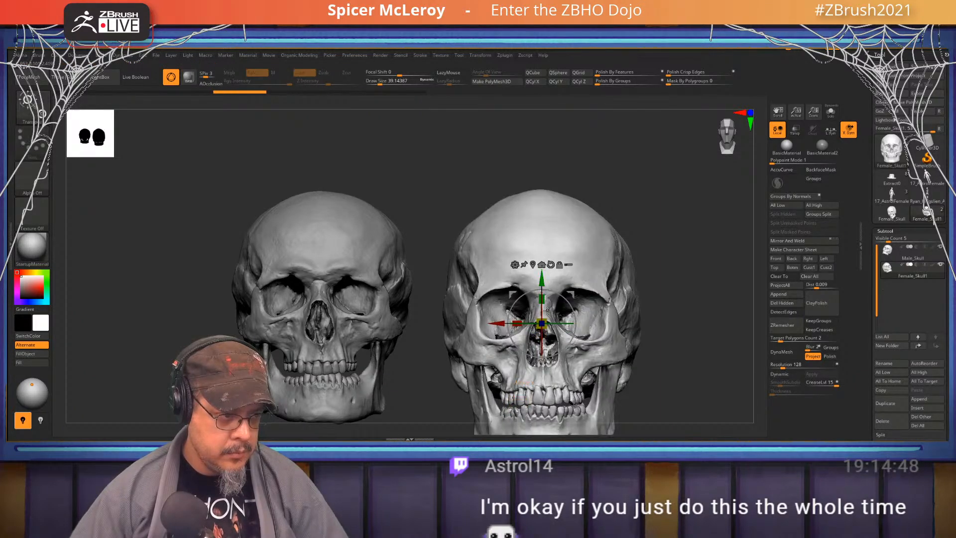
Scale the female skull down slightly and line its chin up with the base of the male skull's jaw
{"action": "left_click_drag", "start_coordinate": [545, 318], "coordinate": [534, 318]}
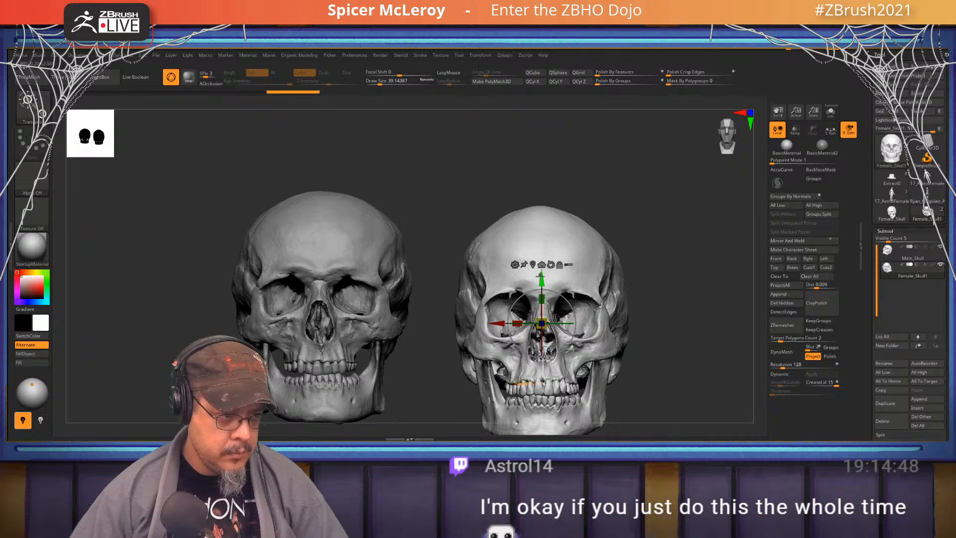
{"action": "mouse_move", "coordinate": [544, 281]}
{"action": "left_mouse_down"}
{"action": "mouse_move", "coordinate": [544, 267]}
{"action": "mouse_move", "coordinate": [543, 381]}
{"action": "left_mouse_up"}
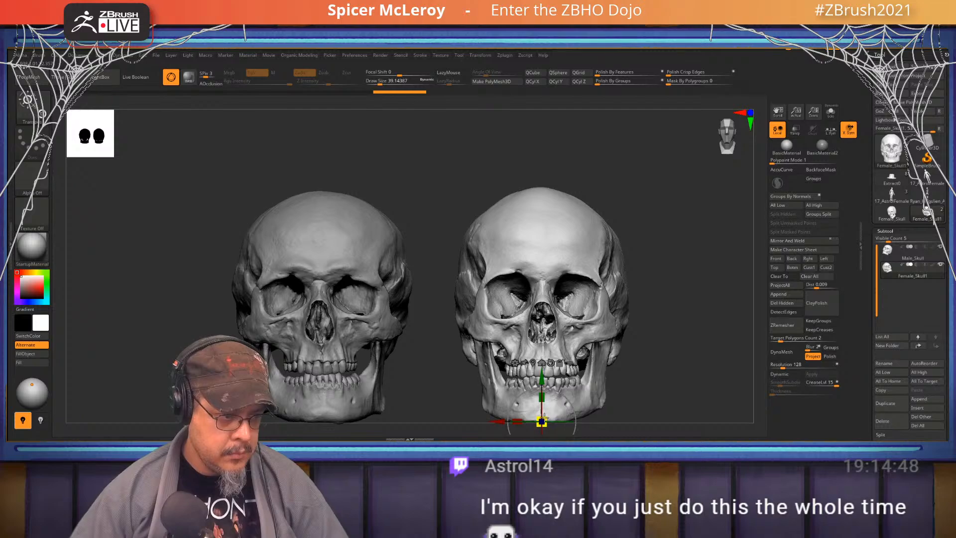
{"action": "left_click_drag", "start_coordinate": [545, 417], "coordinate": [541, 420]}
{"action": "key", "text": "q"}
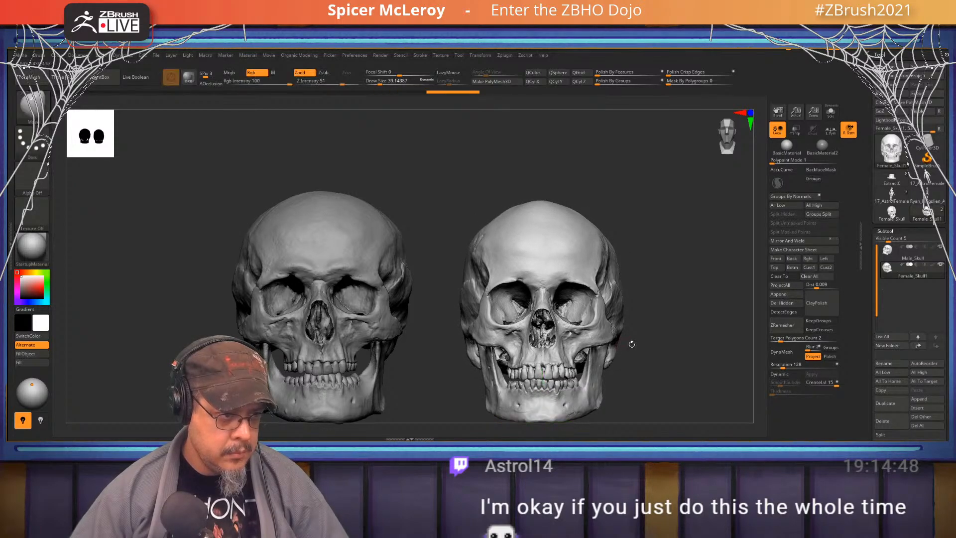
Shift the female skull along the depth axis so both skulls stand clear of each other in the side view
{"action": "mouse_move", "coordinate": [651, 339]}
{"action": "left_mouse_down", "text": "alt"}
{"action": "mouse_move", "coordinate": [670, 260]}
{"action": "mouse_move", "coordinate": [688, 303]}
{"action": "mouse_move", "coordinate": [644, 351]}
{"action": "left_mouse_up", "text": "alt"}
{"action": "key", "text": "w"}
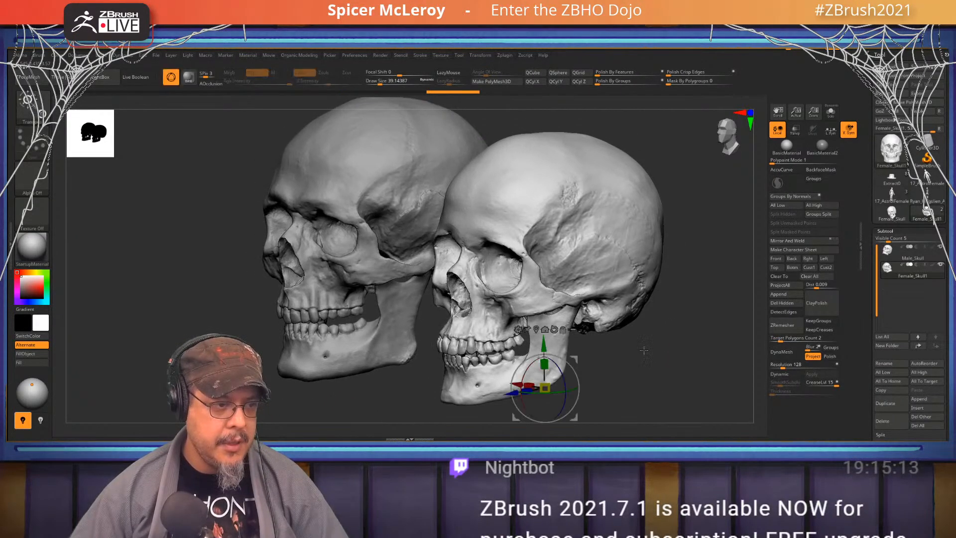
{"action": "left_click", "coordinate": [538, 328]}
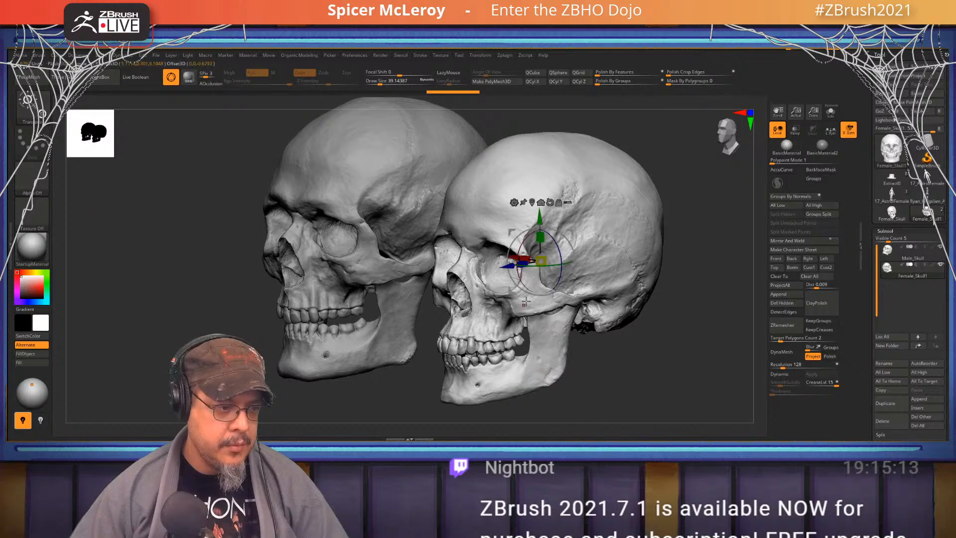
{"action": "left_click_drag", "start_coordinate": [506, 269], "coordinate": [599, 254]}
{"action": "key", "text": "q"}
{"action": "mouse_move", "coordinate": [468, 372]}
{"action": "left_mouse_down"}
{"action": "mouse_move", "coordinate": [450, 369]}
{"action": "mouse_move", "coordinate": [447, 353]}
{"action": "left_mouse_up"}
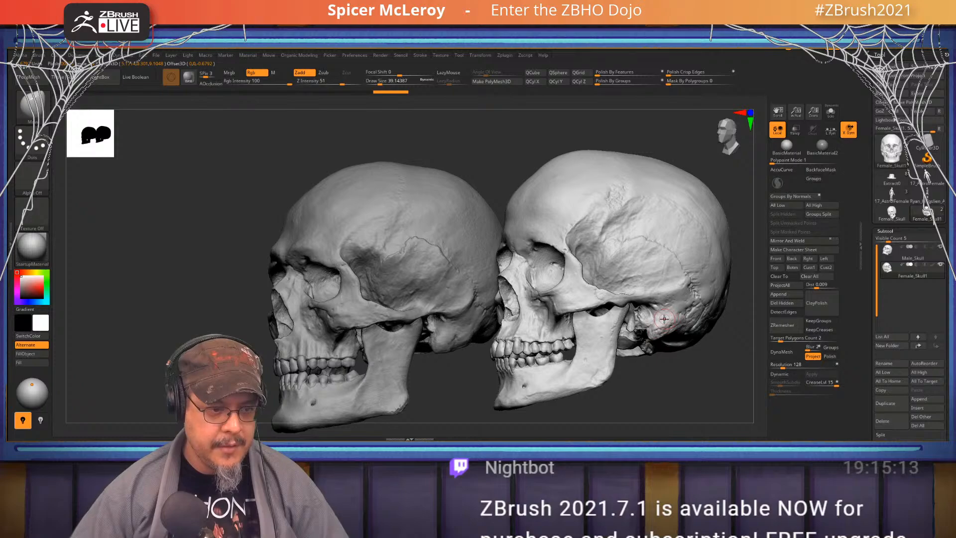
Set up the DamStandard brush for blue colour-only painting and turn on polypaint for both skull subtools
{"action": "key", "text": "ctrl"}
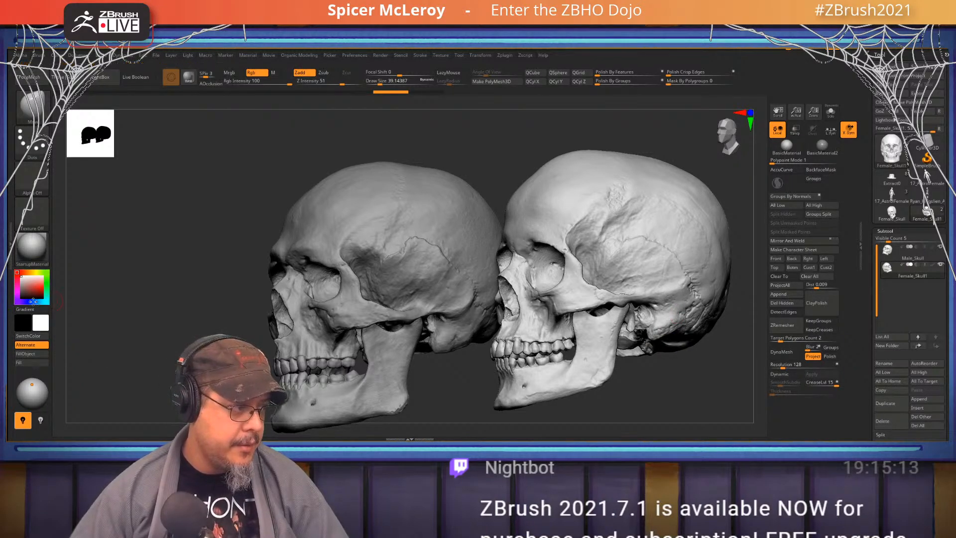
{"action": "left_click", "coordinate": [28, 301]}
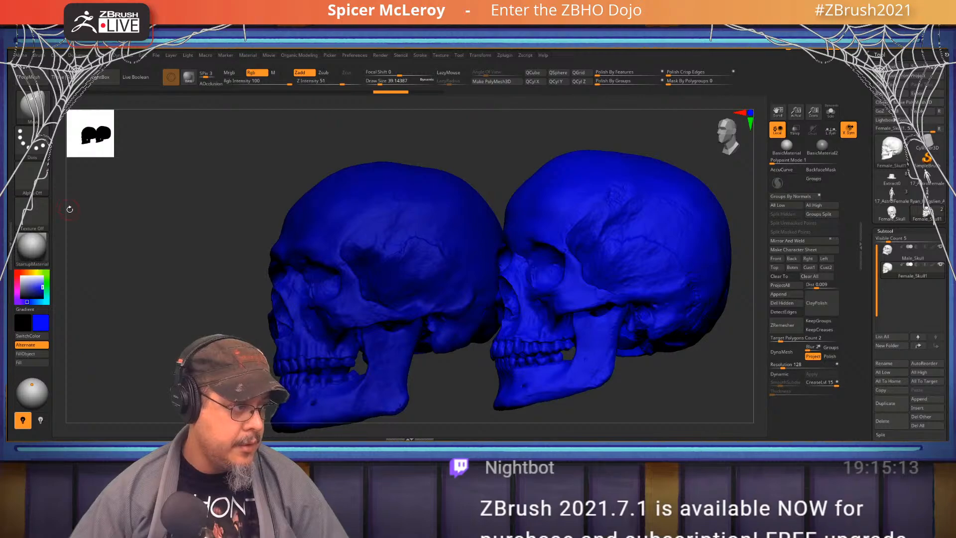
{"action": "key", "text": "b"}
{"action": "key", "text": "d"}
{"action": "key", "text": "s"}
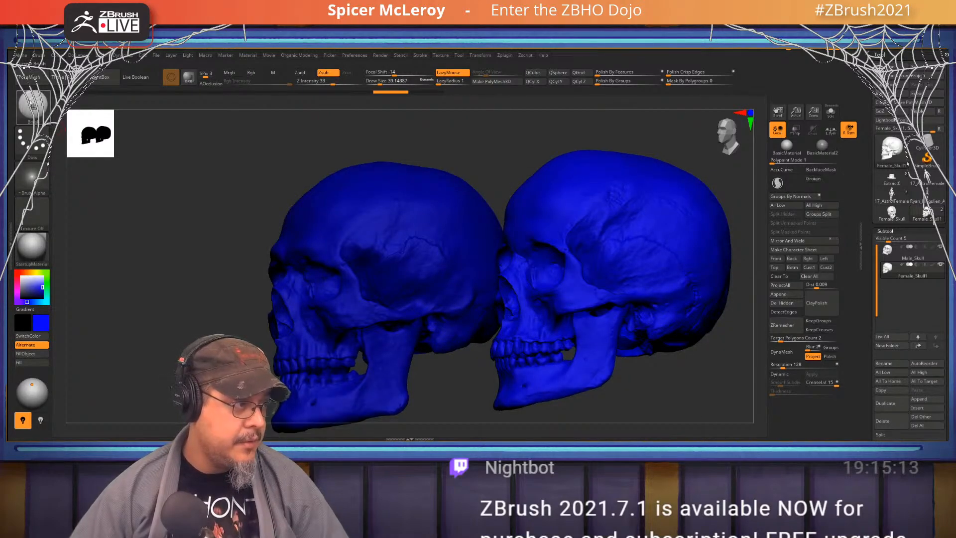
{"action": "left_click", "coordinate": [933, 265], "text": "shift"}
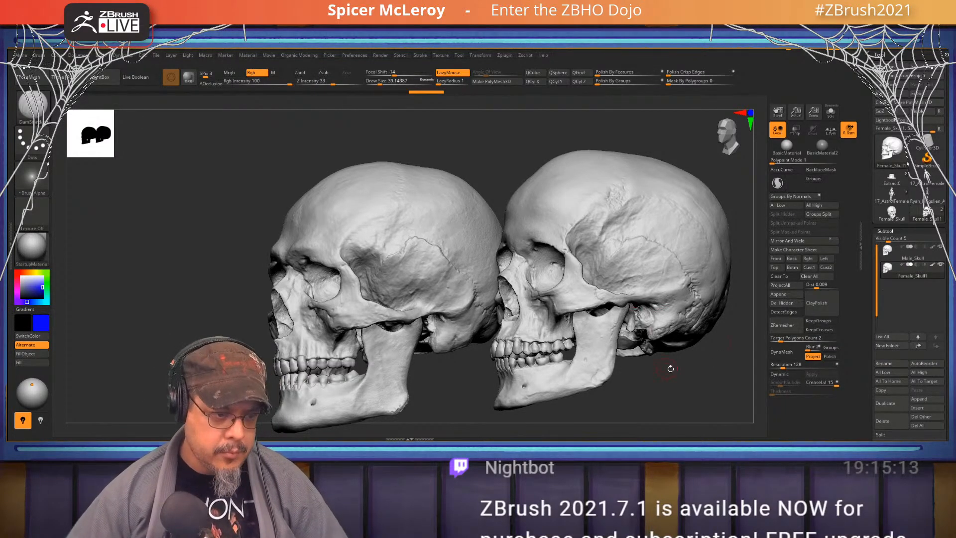
Paint a blue outline around the mastoid process on both the female and male skulls
{"action": "mouse_move", "coordinate": [671, 368]}
{"action": "left_mouse_down", "text": "alt"}
{"action": "mouse_move", "coordinate": [566, 347]}
{"action": "mouse_move", "coordinate": [568, 379]}
{"action": "left_mouse_up", "text": "alt"}
{"action": "mouse_move", "coordinate": [547, 293]}
{"action": "left_mouse_down"}
{"action": "mouse_move", "coordinate": [560, 282]}
{"action": "mouse_move", "coordinate": [592, 305]}
{"action": "mouse_move", "coordinate": [546, 312]}
{"action": "left_mouse_up"}
{"action": "right_click_drag", "start_coordinate": [516, 294], "coordinate": [608, 286], "text": "alt"}
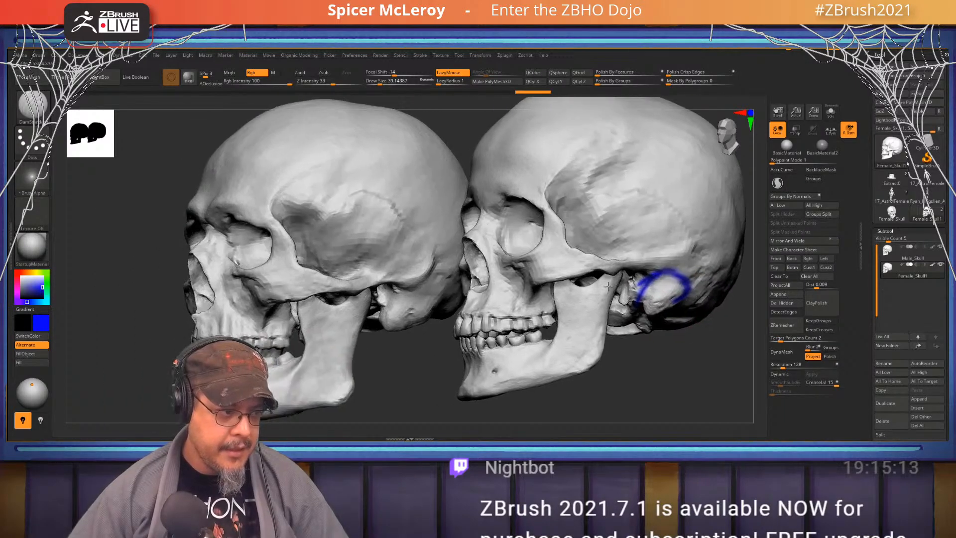
{"action": "left_click", "coordinate": [407, 302], "text": "alt"}
{"action": "mouse_move", "coordinate": [388, 303]}
{"action": "left_mouse_down"}
{"action": "mouse_move", "coordinate": [432, 315]}
{"action": "mouse_move", "coordinate": [421, 321]}
{"action": "mouse_move", "coordinate": [399, 303]}
{"action": "mouse_move", "coordinate": [391, 328]}
{"action": "left_mouse_up"}
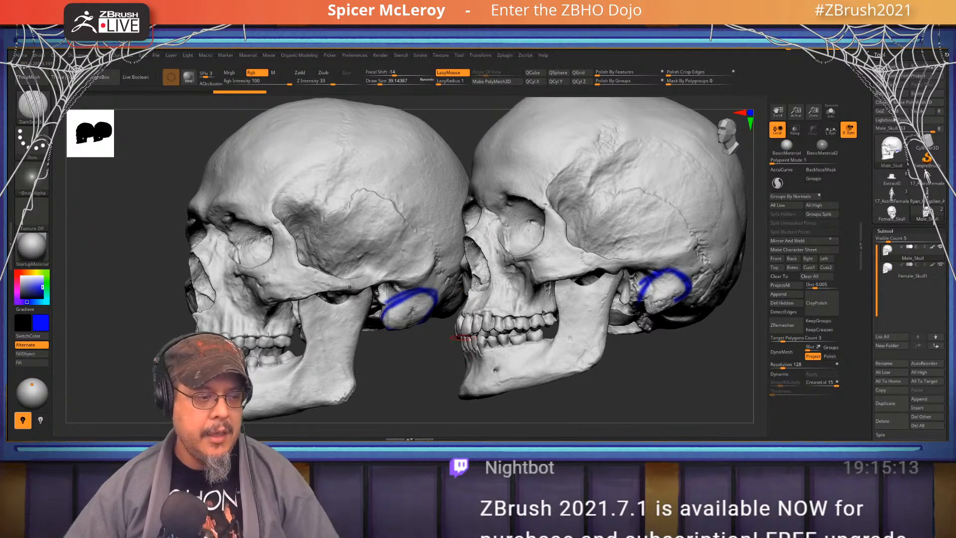
Mark the rear angle of the jaw in red on both the male and female skulls
{"action": "left_click_drag", "start_coordinate": [394, 383], "coordinate": [389, 264], "text": "alt"}
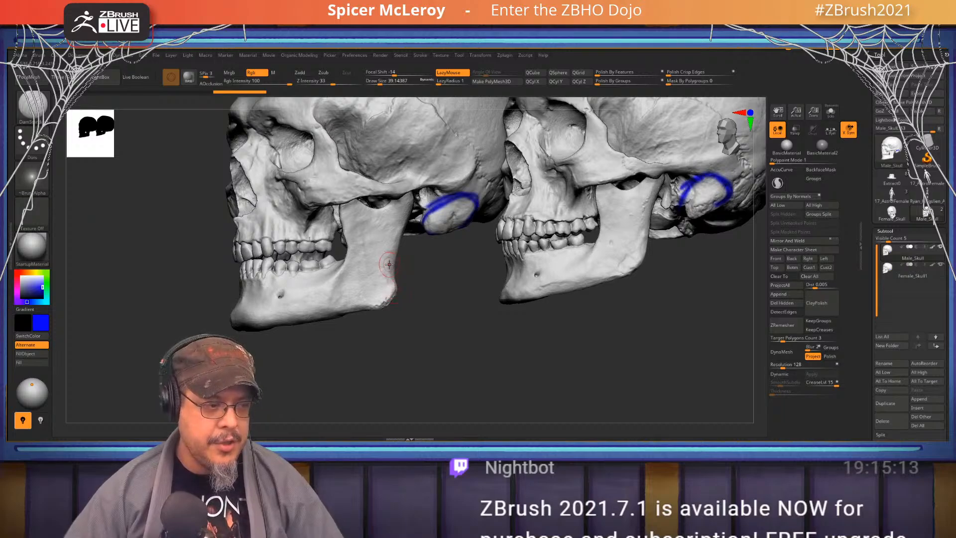
{"action": "left_click", "coordinate": [22, 272]}
{"action": "mouse_move", "coordinate": [388, 272]}
{"action": "left_mouse_down"}
{"action": "mouse_move", "coordinate": [397, 290]}
{"action": "mouse_move", "coordinate": [378, 308]}
{"action": "mouse_move", "coordinate": [359, 305]}
{"action": "left_mouse_up"}
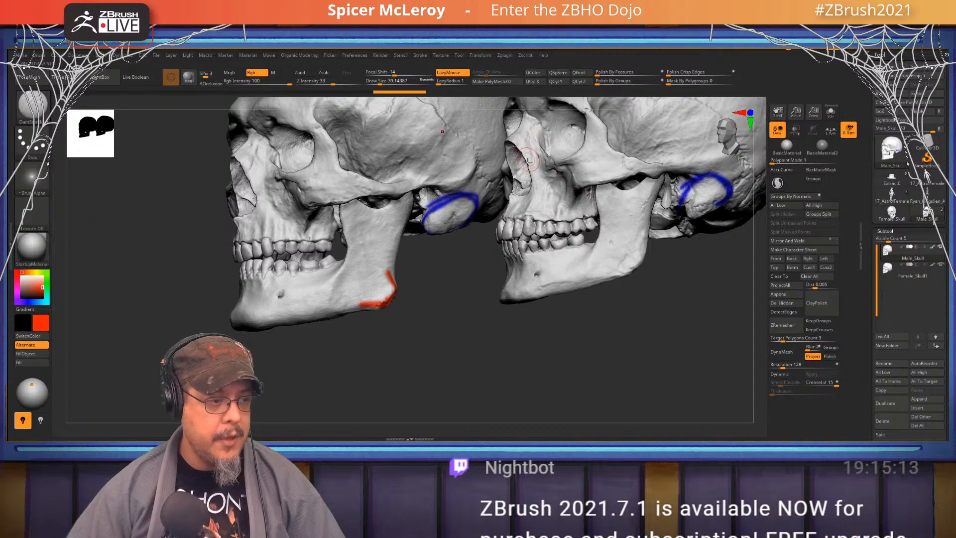
{"action": "left_click", "coordinate": [644, 244], "text": "alt"}
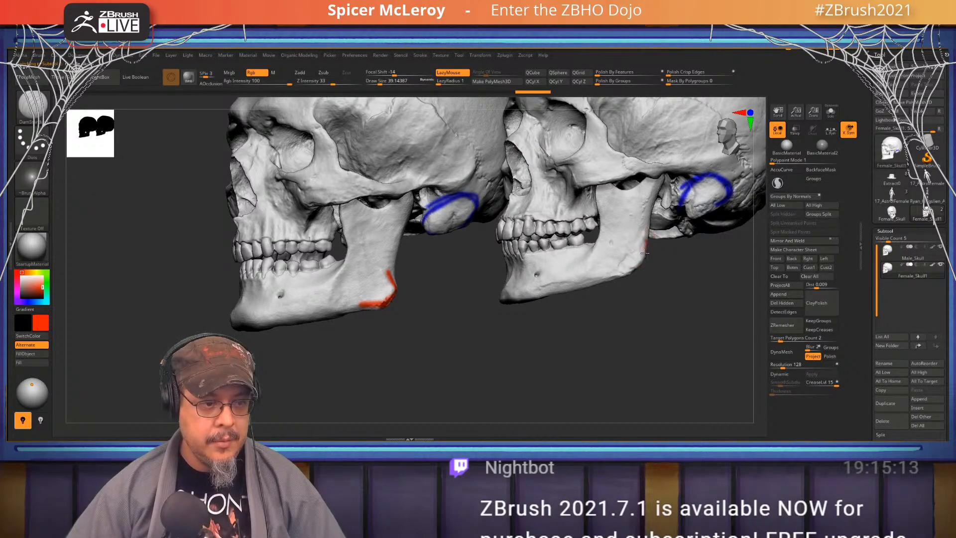
{"action": "mouse_move", "coordinate": [645, 253]}
{"action": "left_mouse_down"}
{"action": "mouse_move", "coordinate": [622, 274]}
{"action": "mouse_move", "coordinate": [647, 236]}
{"action": "left_mouse_up"}
Outline the side of the chin in green on both the female and male skulls
{"action": "mouse_move", "coordinate": [689, 298]}
{"action": "left_mouse_down", "text": "alt"}
{"action": "mouse_move", "coordinate": [644, 330]}
{"action": "mouse_move", "coordinate": [705, 323]}
{"action": "left_mouse_up", "text": "alt"}
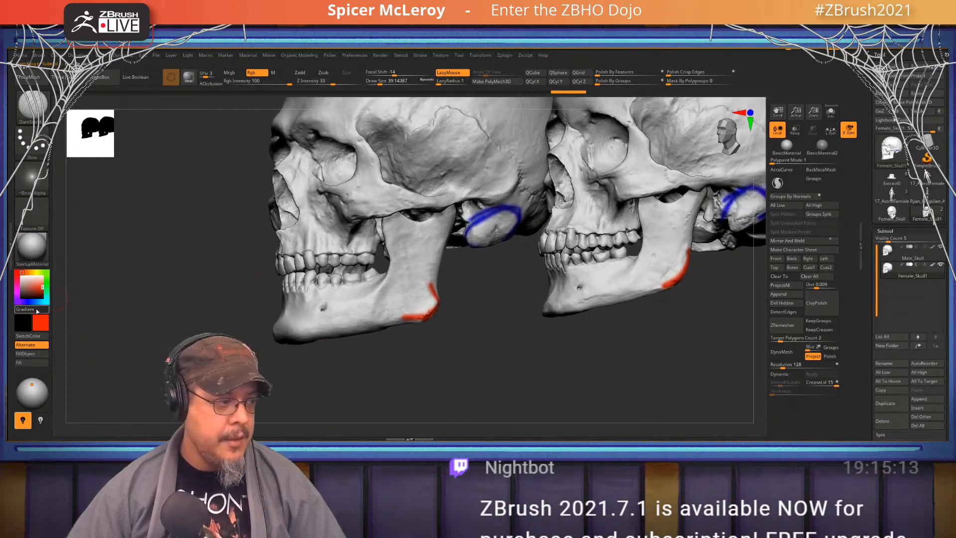
{"action": "left_click", "coordinate": [46, 273]}
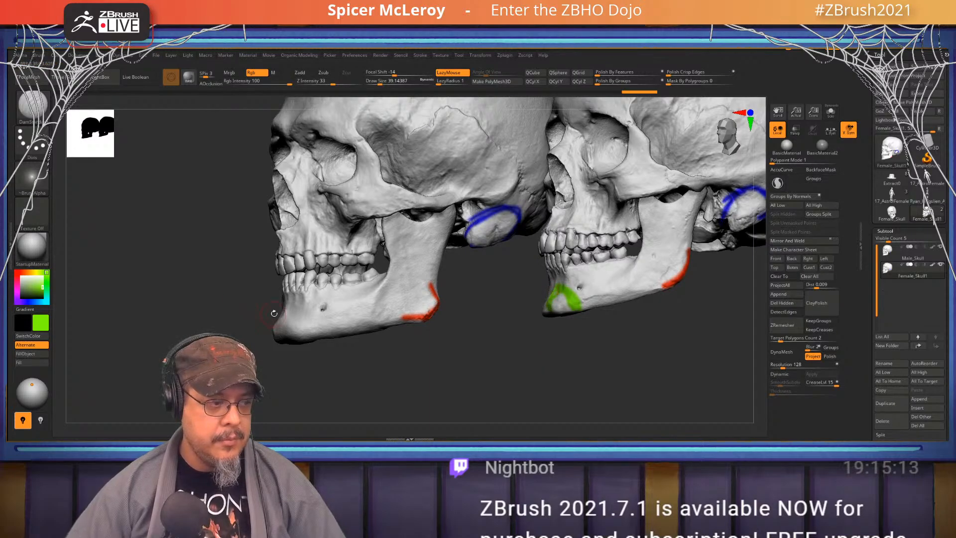
{"action": "left_click", "coordinate": [303, 322], "text": "alt"}
{"action": "mouse_move", "coordinate": [289, 305]}
{"action": "left_mouse_down"}
{"action": "mouse_move", "coordinate": [304, 321]}
{"action": "mouse_move", "coordinate": [293, 309]}
{"action": "mouse_move", "coordinate": [282, 326]}
{"action": "mouse_move", "coordinate": [288, 340]}
{"action": "left_mouse_up"}
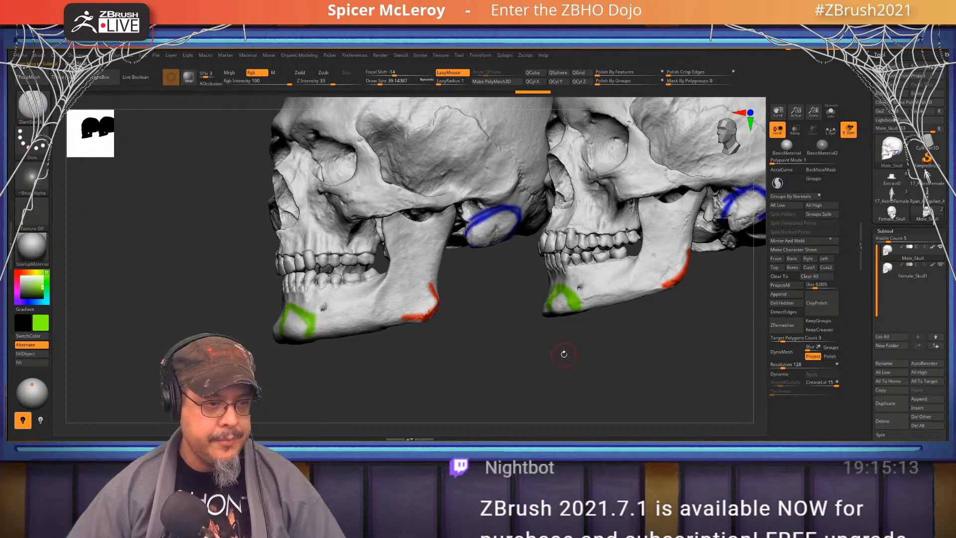
Compare the two skulls from the side, three-quarter, front and top views, focusing on cheekbones, jaws and cranium shape
{"action": "left_click_drag", "start_coordinate": [650, 338], "coordinate": [389, 262]}
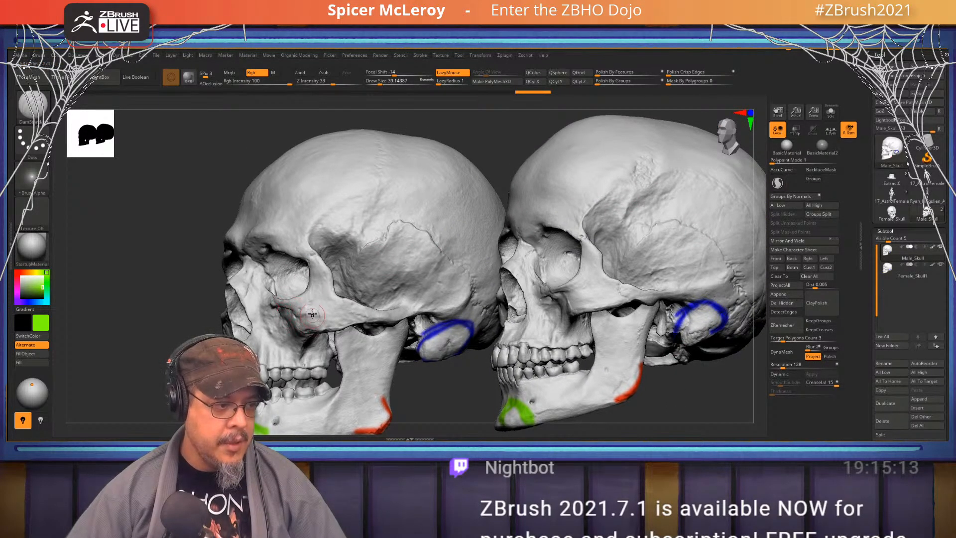
{"action": "mouse_move", "coordinate": [312, 314]}
{"action": "right_mouse_down"}
{"action": "mouse_move", "coordinate": [203, 283]}
{"action": "mouse_move", "coordinate": [292, 267]}
{"action": "mouse_move", "coordinate": [313, 325]}
{"action": "right_mouse_up"}
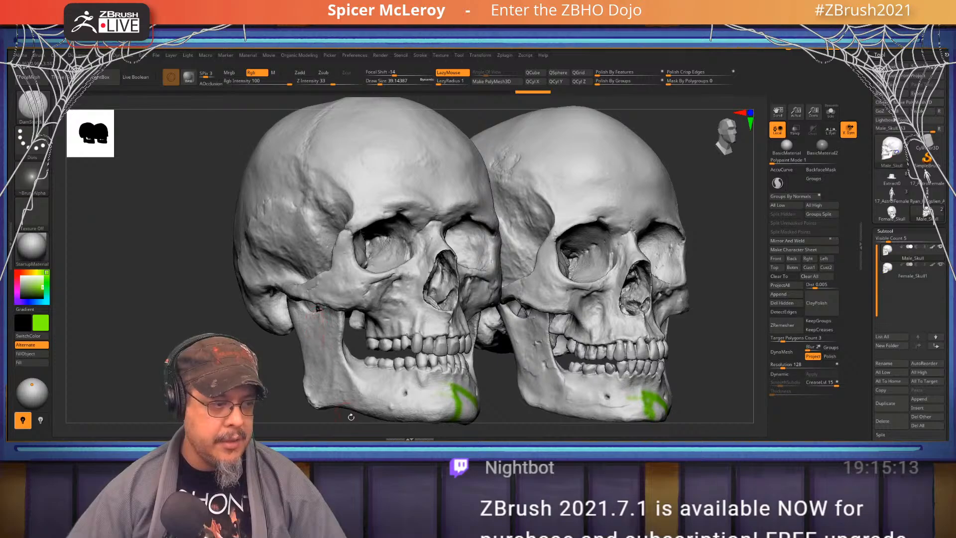
{"action": "right_click_drag", "start_coordinate": [354, 252], "coordinate": [551, 229]}
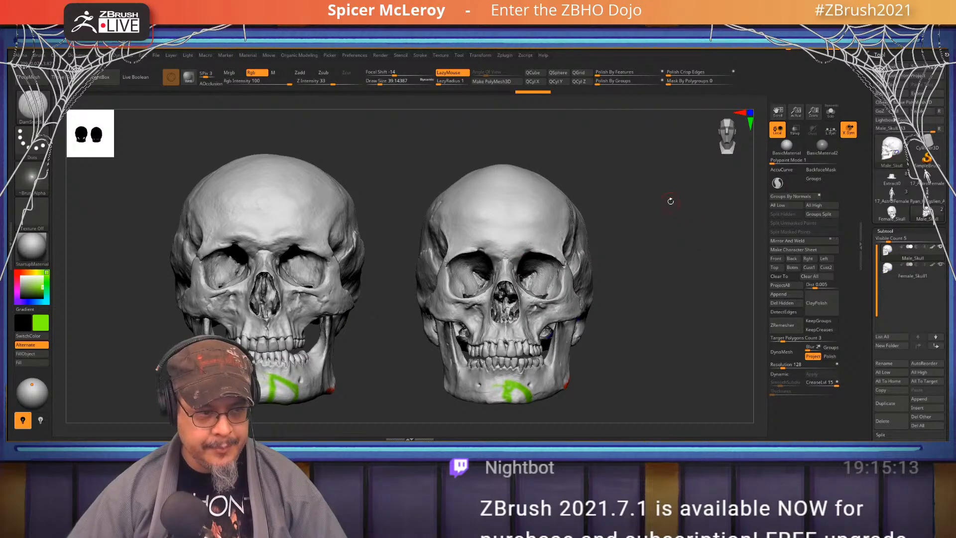
{"action": "mouse_move", "coordinate": [671, 201]}
{"action": "left_mouse_down"}
{"action": "mouse_move", "coordinate": [683, 302]}
{"action": "mouse_move", "coordinate": [704, 237]}
{"action": "left_mouse_up"}
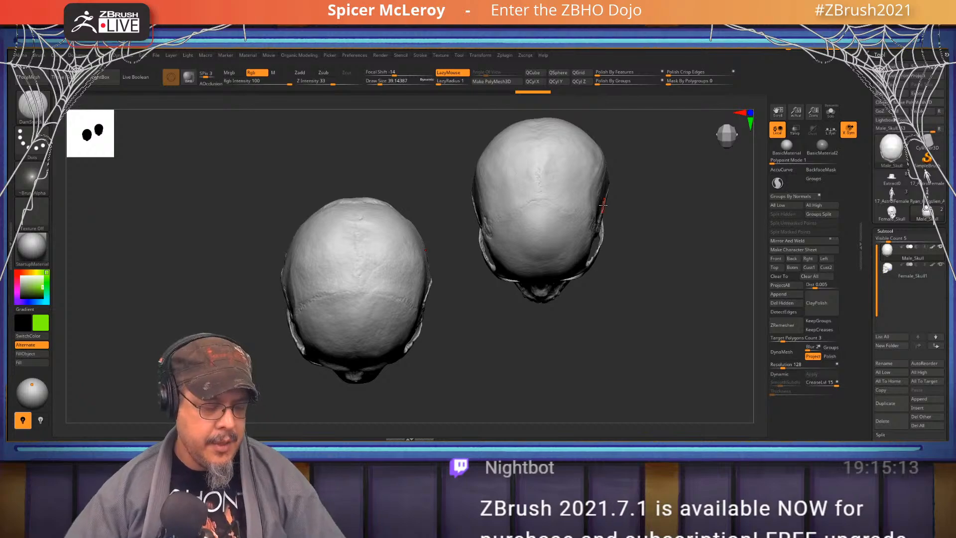
{"action": "left_click_drag", "start_coordinate": [629, 283], "coordinate": [647, 184]}
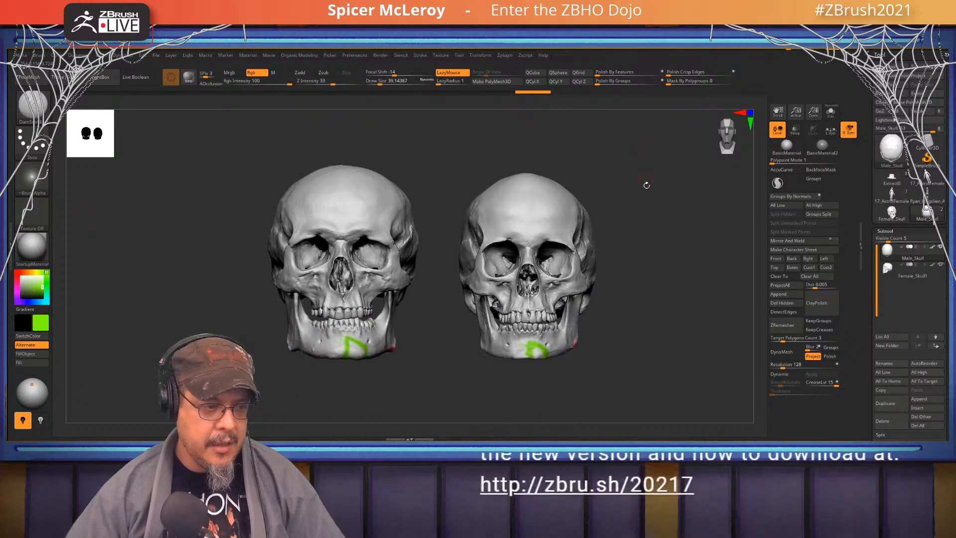
{"action": "left_click_drag", "start_coordinate": [643, 228], "coordinate": [617, 273], "text": "alt"}
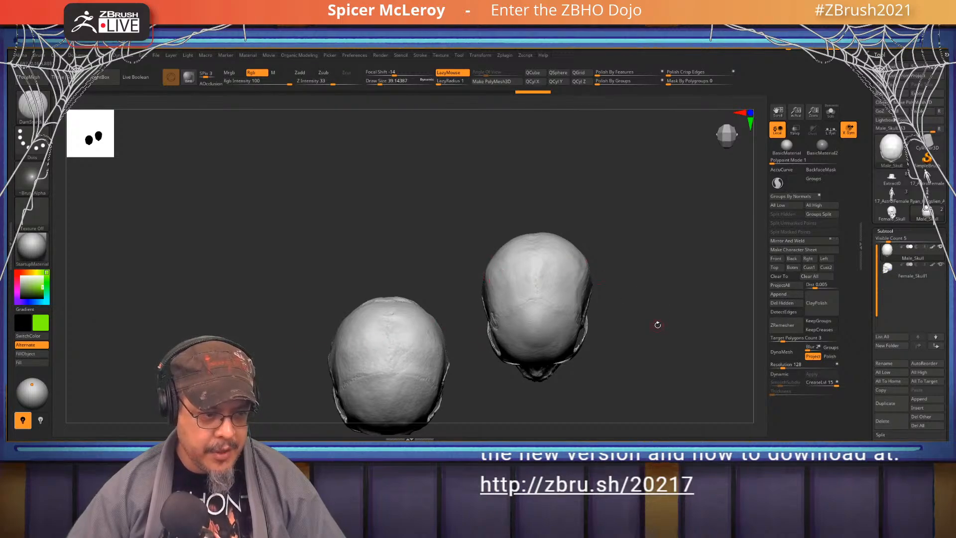
Examine the brow ridges, eye sockets and cheekbones of both skulls in close side view and from the front
{"action": "left_click_drag", "start_coordinate": [658, 325], "coordinate": [579, 214]}
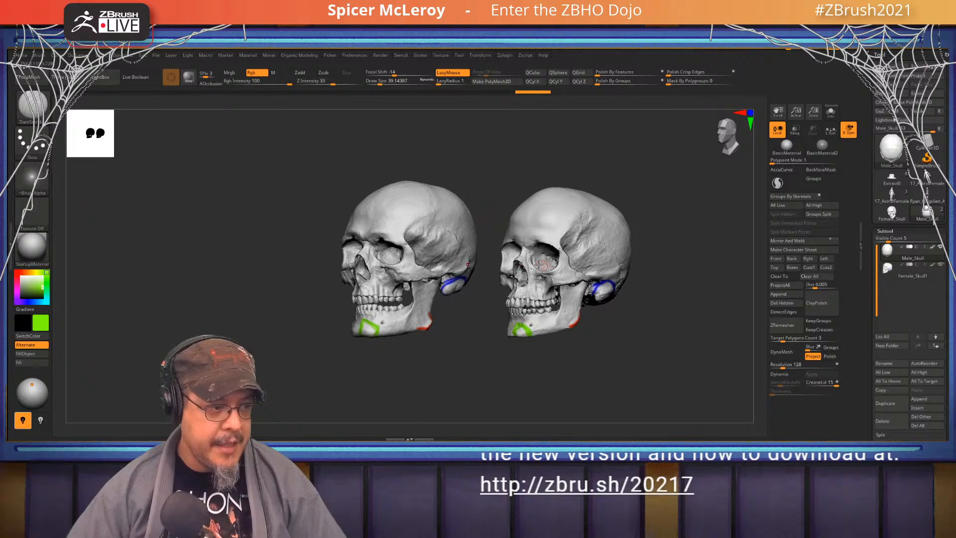
{"action": "mouse_move", "coordinate": [540, 265]}
{"action": "right_mouse_down"}
{"action": "mouse_move", "coordinate": [480, 266]}
{"action": "mouse_move", "coordinate": [479, 324]}
{"action": "mouse_move", "coordinate": [534, 329]}
{"action": "right_mouse_up"}
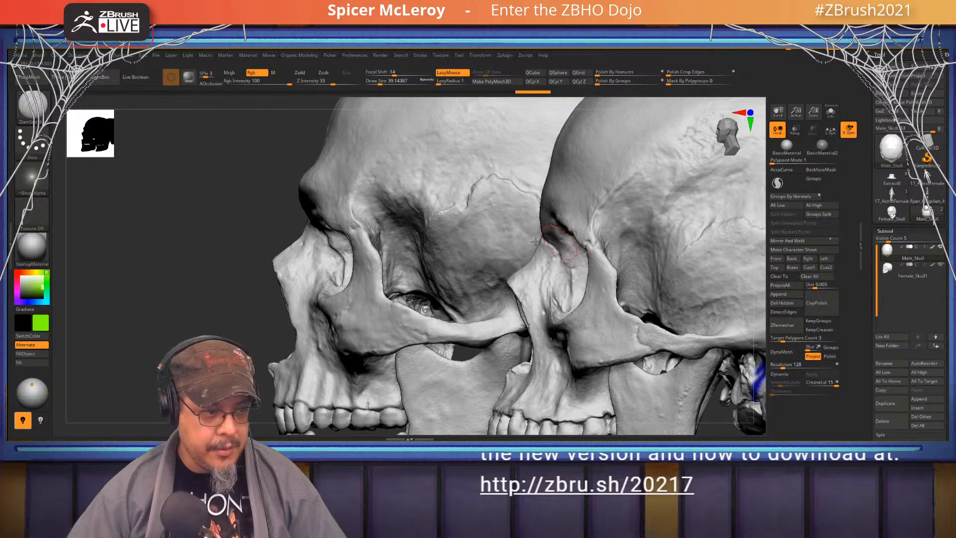
{"action": "key", "text": "f"}
{"action": "right_click_drag", "start_coordinate": [329, 272], "coordinate": [661, 243]}
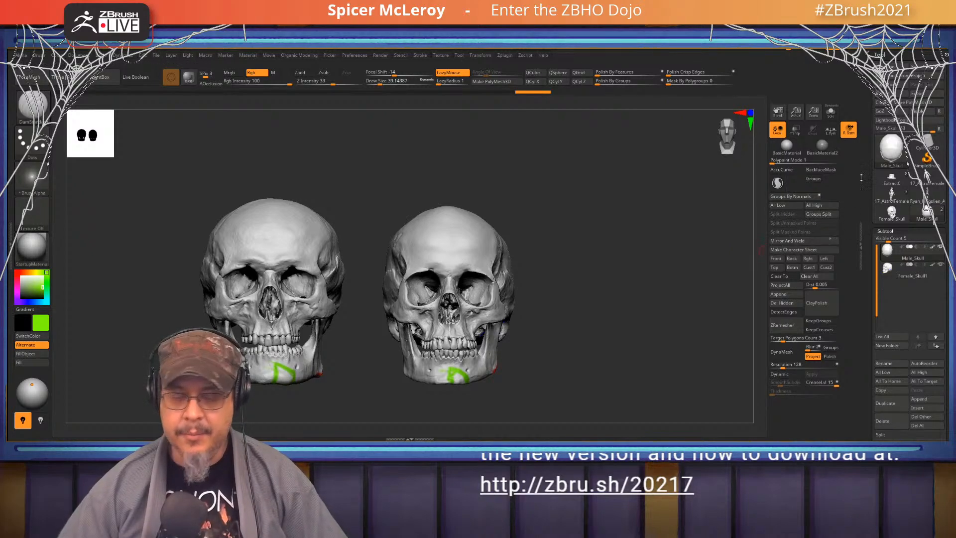
Switch to the 17_AstroFemale 1 figure and examine its head from the side, three-quarter and front, focusing on jaw, brow and nose
{"action": "left_click", "coordinate": [892, 193]}
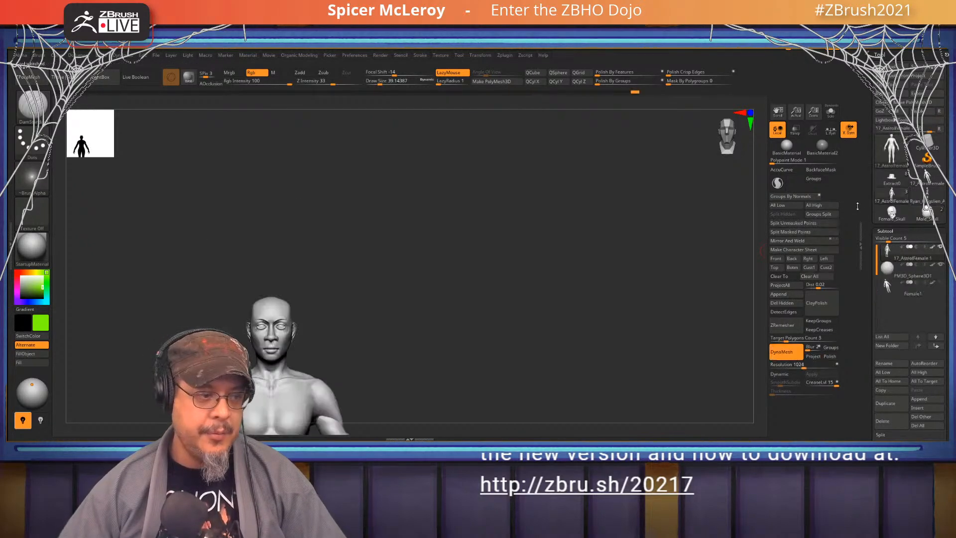
{"action": "left_click_drag", "start_coordinate": [434, 321], "coordinate": [498, 321]}
{"action": "mouse_move", "coordinate": [379, 335]}
{"action": "left_mouse_down", "text": "alt"}
{"action": "mouse_move", "coordinate": [527, 265]}
{"action": "mouse_move", "coordinate": [460, 292]}
{"action": "mouse_move", "coordinate": [523, 283]}
{"action": "mouse_move", "coordinate": [530, 298]}
{"action": "mouse_move", "coordinate": [429, 319]}
{"action": "left_mouse_up", "text": "alt"}
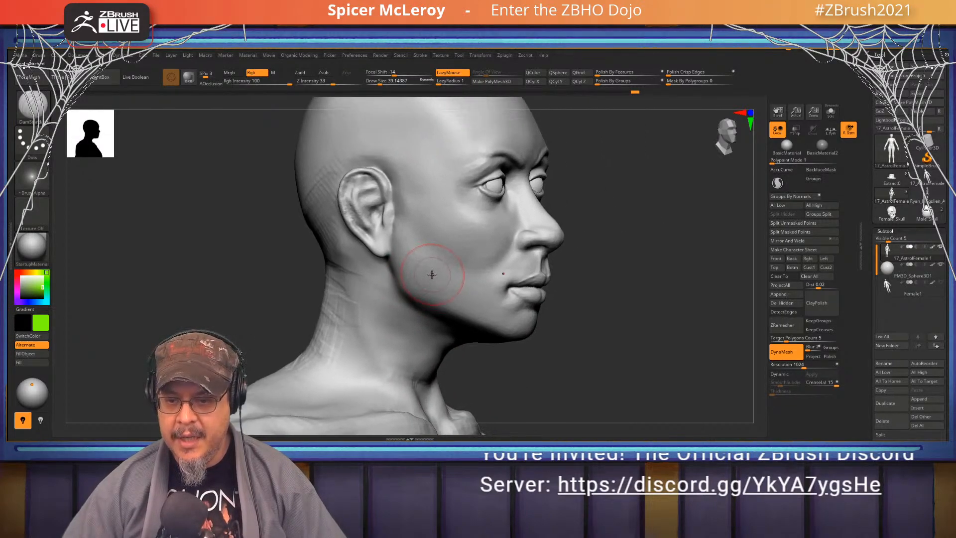
{"action": "mouse_move", "coordinate": [433, 264]}
{"action": "right_mouse_down", "text": "alt"}
{"action": "mouse_move", "coordinate": [395, 268]}
{"action": "mouse_move", "coordinate": [460, 268]}
{"action": "right_mouse_up", "text": "alt"}
{"action": "right_click_drag", "start_coordinate": [437, 219], "coordinate": [416, 243], "text": "alt"}
{"action": "mouse_move", "coordinate": [490, 186]}
{"action": "right_mouse_down", "text": "alt"}
{"action": "mouse_move", "coordinate": [446, 234]}
{"action": "mouse_move", "coordinate": [450, 246]}
{"action": "mouse_move", "coordinate": [493, 211]}
{"action": "right_mouse_up", "text": "alt"}
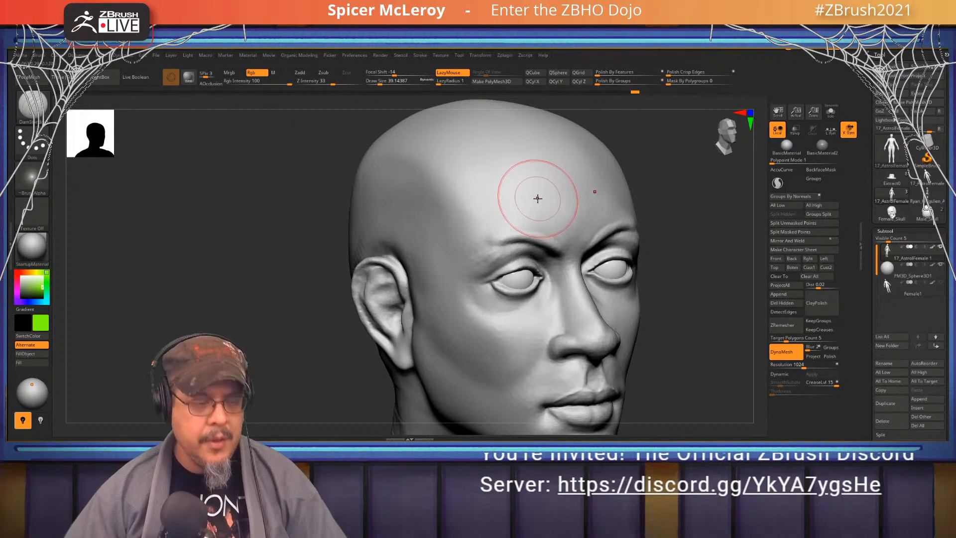
{"action": "key", "text": "b"}
{"action": "key", "text": "c"}
{"action": "key", "text": "b"}
{"action": "mouse_move", "coordinate": [536, 190]}
{"action": "right_mouse_down"}
{"action": "mouse_move", "coordinate": [491, 230]}
{"action": "mouse_move", "coordinate": [503, 229]}
{"action": "mouse_move", "coordinate": [483, 209]}
{"action": "right_mouse_up"}
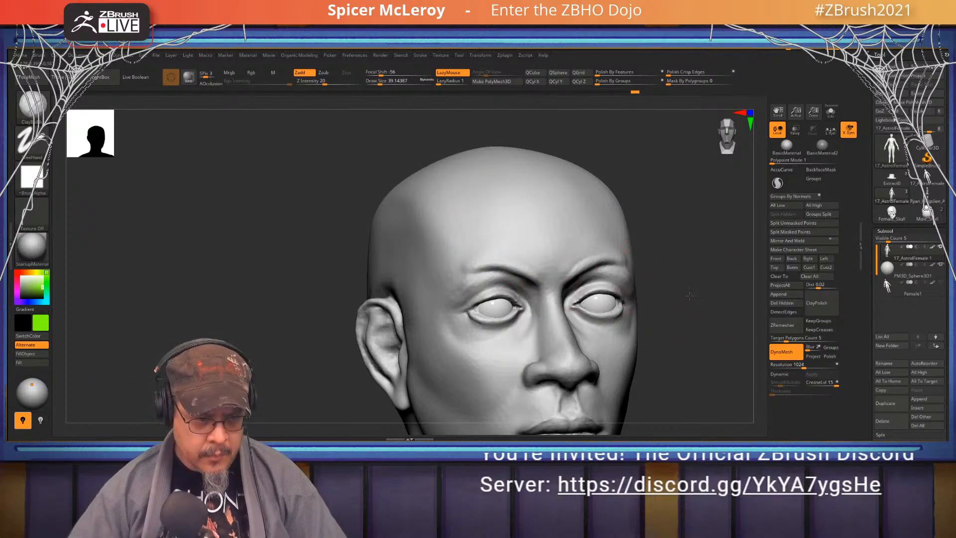
{"action": "left_click_drag", "start_coordinate": [706, 288], "coordinate": [685, 290], "text": "shift"}
{"action": "mouse_move", "coordinate": [487, 250]}
{"action": "right_mouse_down"}
{"action": "mouse_move", "coordinate": [478, 273]}
{"action": "mouse_move", "coordinate": [572, 220]}
{"action": "mouse_move", "coordinate": [526, 231]}
{"action": "mouse_move", "coordinate": [539, 238]}
{"action": "mouse_move", "coordinate": [525, 231]}
{"action": "mouse_move", "coordinate": [468, 112]}
{"action": "right_mouse_up"}
{"action": "right_click_drag", "start_coordinate": [464, 221], "coordinate": [463, 212], "text": "alt"}
{"action": "right_click_drag", "start_coordinate": [516, 294], "coordinate": [478, 214]}
{"action": "mouse_move", "coordinate": [477, 214]}
{"action": "right_mouse_down", "text": "alt"}
{"action": "mouse_move", "coordinate": [493, 268]}
{"action": "mouse_move", "coordinate": [466, 256]}
{"action": "mouse_move", "coordinate": [498, 279]}
{"action": "mouse_move", "coordinate": [523, 267]}
{"action": "mouse_move", "coordinate": [491, 259]}
{"action": "right_mouse_up", "text": "alt"}
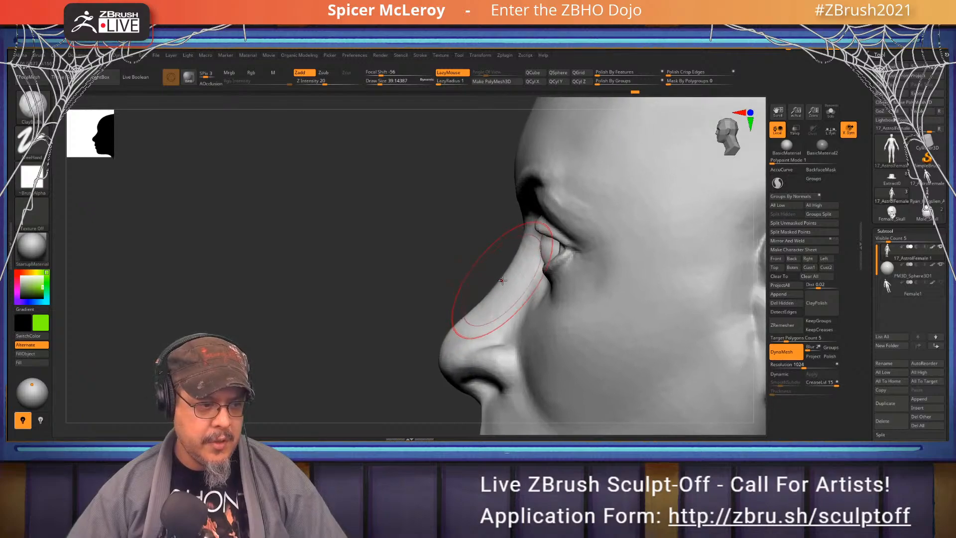
Reshape the bridge of the nose in profile with the Move brush, reducing its draw size to about 18
{"action": "key", "text": "b"}
{"action": "key", "text": "m"}
{"action": "key", "text": "v"}
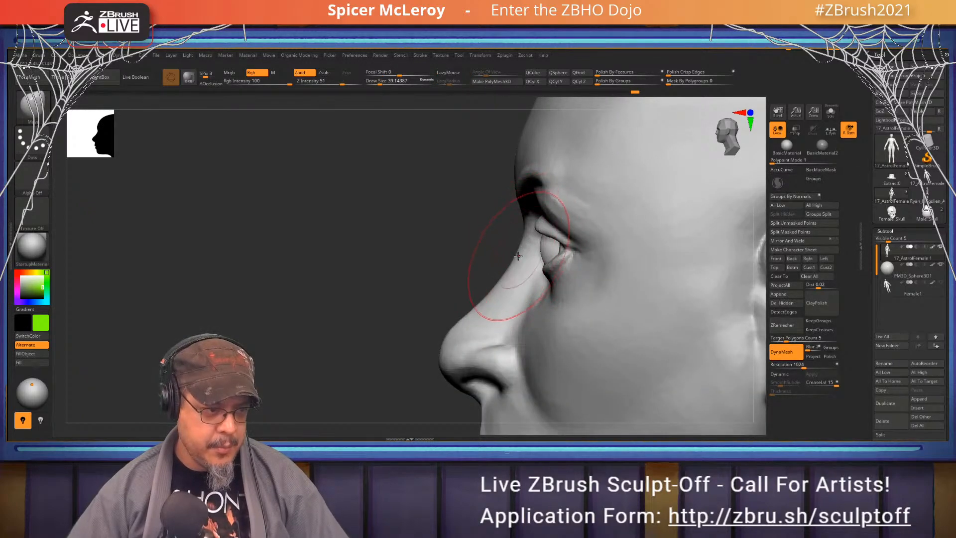
{"action": "key", "text": "s"}
{"action": "left_click_drag", "start_coordinate": [496, 293], "coordinate": [504, 286]}
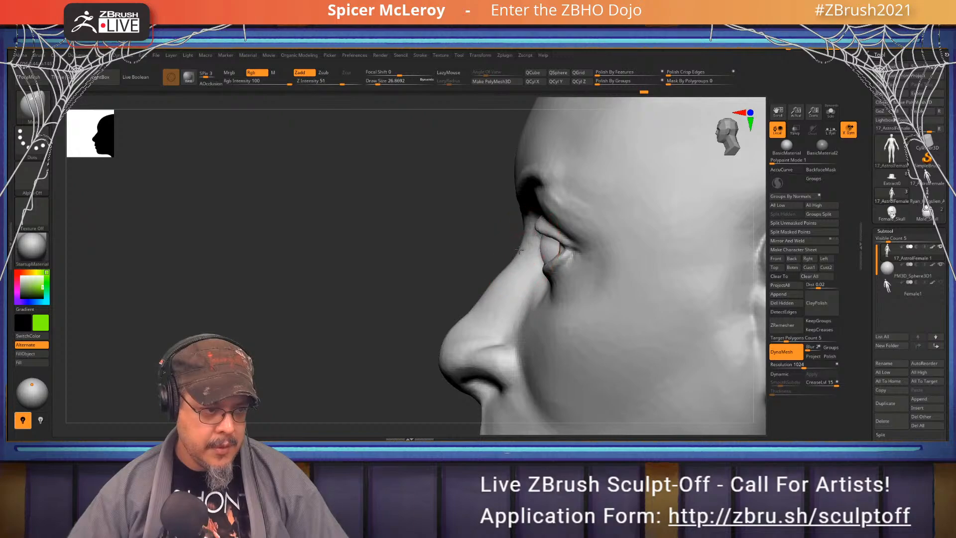
{"action": "key", "text": "s"}
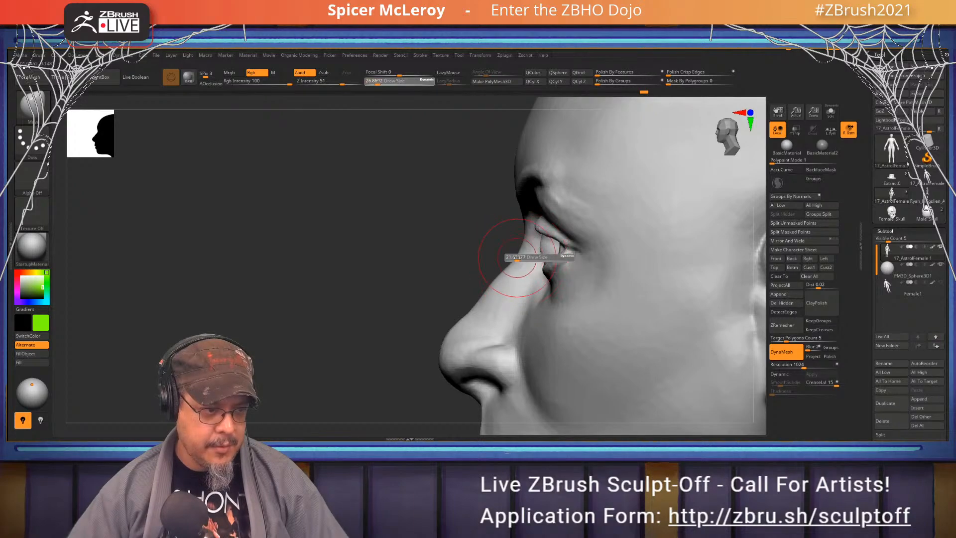
{"action": "left_click_drag", "start_coordinate": [517, 257], "coordinate": [502, 277]}
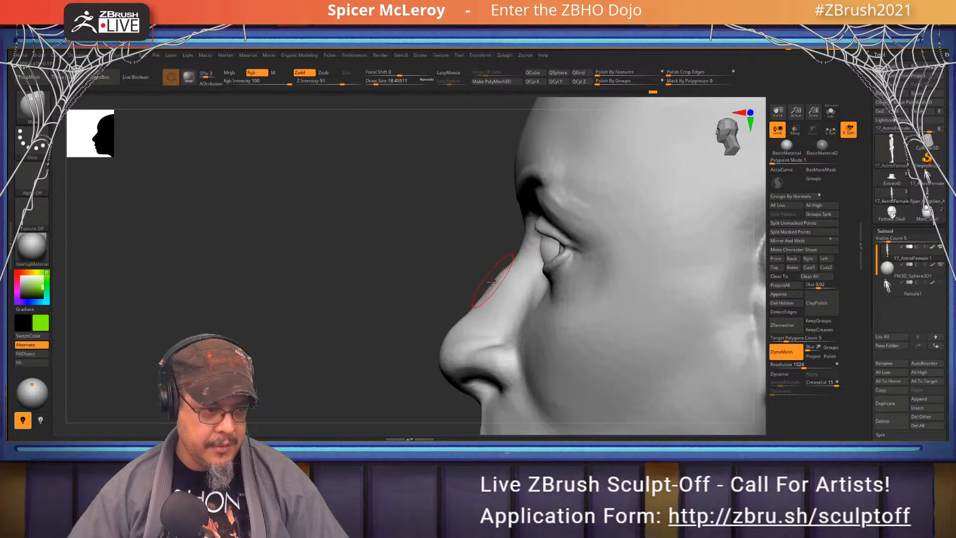
{"action": "left_click_drag", "start_coordinate": [424, 298], "coordinate": [478, 273]}
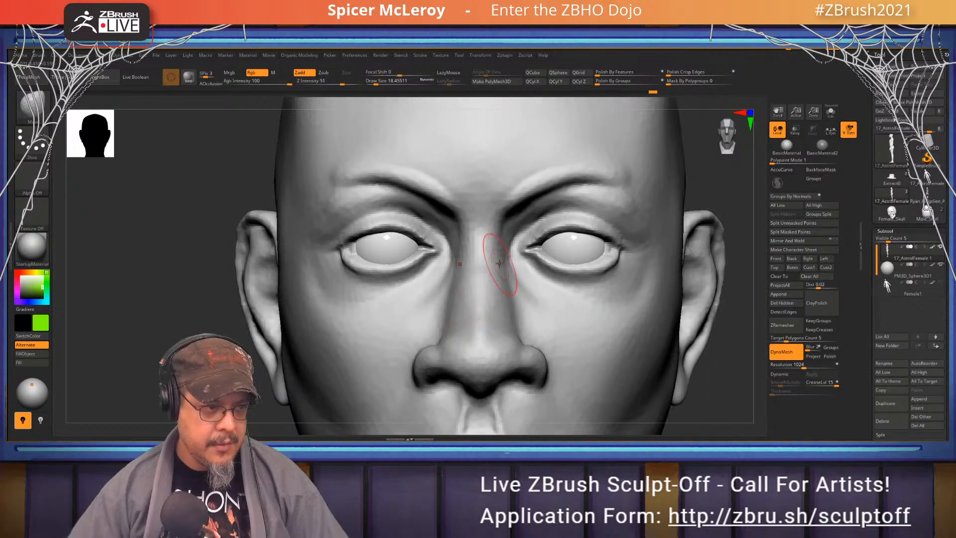
Adjust the side of the face with the Move brush, enlarging its draw size to about 56
{"action": "right_click_drag", "start_coordinate": [500, 264], "coordinate": [630, 351]}
{"action": "mouse_move", "coordinate": [517, 241]}
{"action": "right_mouse_down", "text": "alt"}
{"action": "mouse_move", "coordinate": [610, 245]}
{"action": "mouse_move", "coordinate": [551, 239]}
{"action": "mouse_move", "coordinate": [501, 280]}
{"action": "mouse_move", "coordinate": [540, 302]}
{"action": "mouse_move", "coordinate": [523, 244]}
{"action": "right_mouse_up", "text": "alt"}
{"action": "key", "text": "b"}
{"action": "key", "text": "c"}
{"action": "key", "text": "b"}
{"action": "mouse_move", "coordinate": [523, 244]}
{"action": "right_mouse_down"}
{"action": "mouse_move", "coordinate": [493, 301]}
{"action": "mouse_move", "coordinate": [509, 301]}
{"action": "mouse_move", "coordinate": [496, 286]}
{"action": "mouse_move", "coordinate": [493, 302]}
{"action": "right_mouse_up"}
{"action": "key", "text": "b"}
{"action": "key", "text": "m"}
{"action": "key", "text": "v"}
{"action": "key", "text": "s"}
{"action": "left_click_drag", "start_coordinate": [493, 301], "coordinate": [503, 301]}
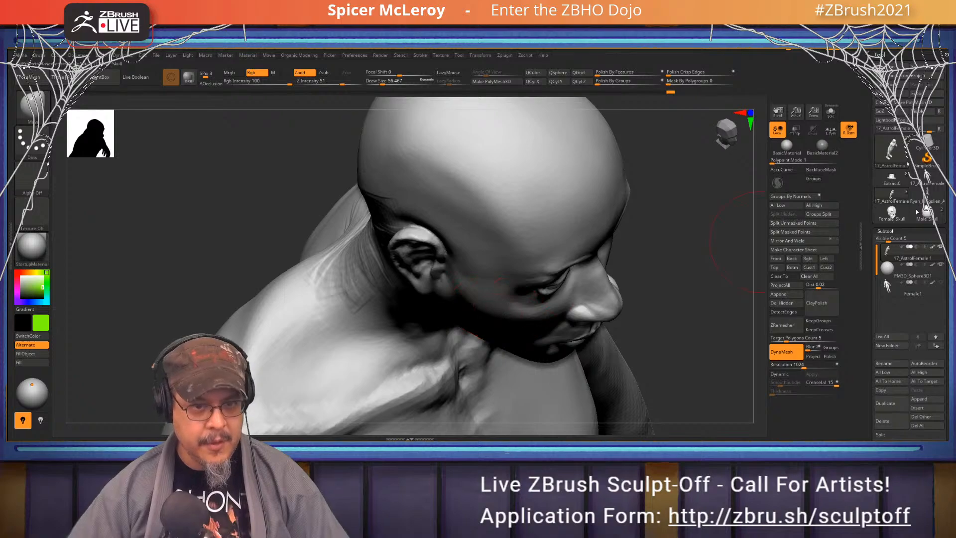
Switch to the separate female skull and study its cheekbone and zygomatic arch from above, the side and below
{"action": "left_click", "coordinate": [894, 214]}
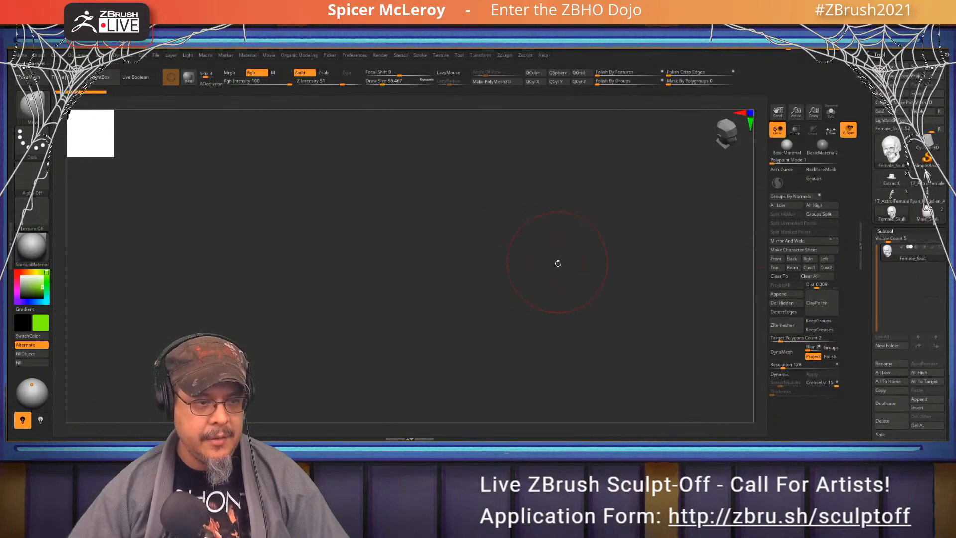
{"action": "left_click_drag", "start_coordinate": [570, 246], "coordinate": [235, 238]}
{"action": "left_click", "coordinate": [935, 249]}
{"action": "mouse_move", "coordinate": [759, 279]}
{"action": "left_mouse_down", "text": "alt"}
{"action": "mouse_move", "coordinate": [427, 267]}
{"action": "mouse_move", "coordinate": [387, 338]}
{"action": "mouse_move", "coordinate": [393, 304]}
{"action": "left_mouse_up", "text": "alt"}
{"action": "left_click_drag", "start_coordinate": [393, 303], "coordinate": [444, 266], "text": "alt"}
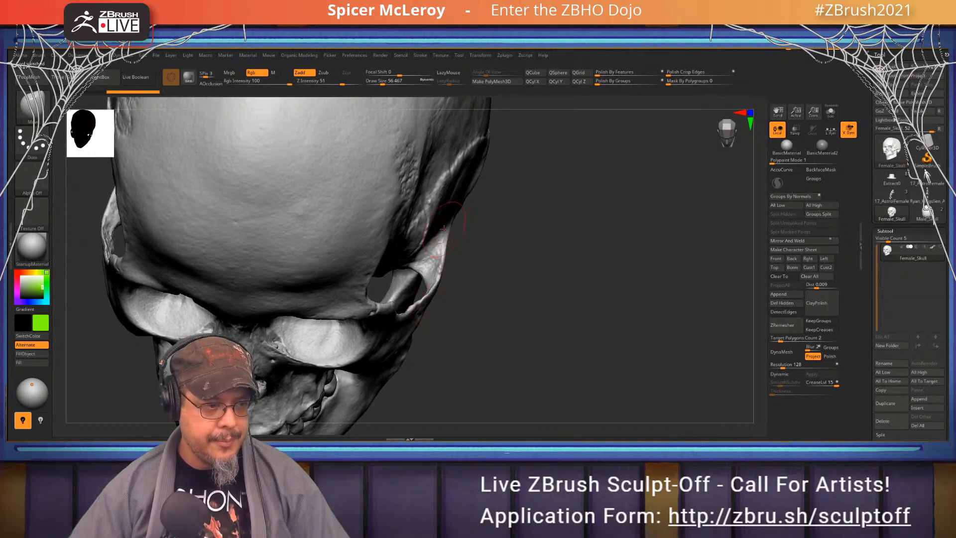
{"action": "mouse_move", "coordinate": [416, 316]}
{"action": "left_mouse_down"}
{"action": "mouse_move", "coordinate": [538, 232]}
{"action": "mouse_move", "coordinate": [565, 222]}
{"action": "mouse_move", "coordinate": [592, 259]}
{"action": "mouse_move", "coordinate": [473, 260]}
{"action": "mouse_move", "coordinate": [439, 249]}
{"action": "left_mouse_up"}
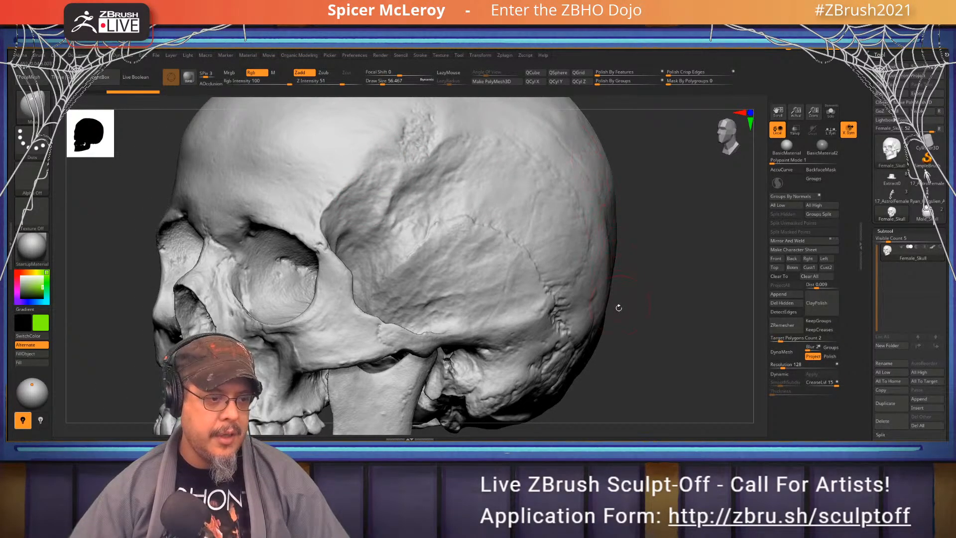
{"action": "left_click_drag", "start_coordinate": [637, 335], "coordinate": [588, 262]}
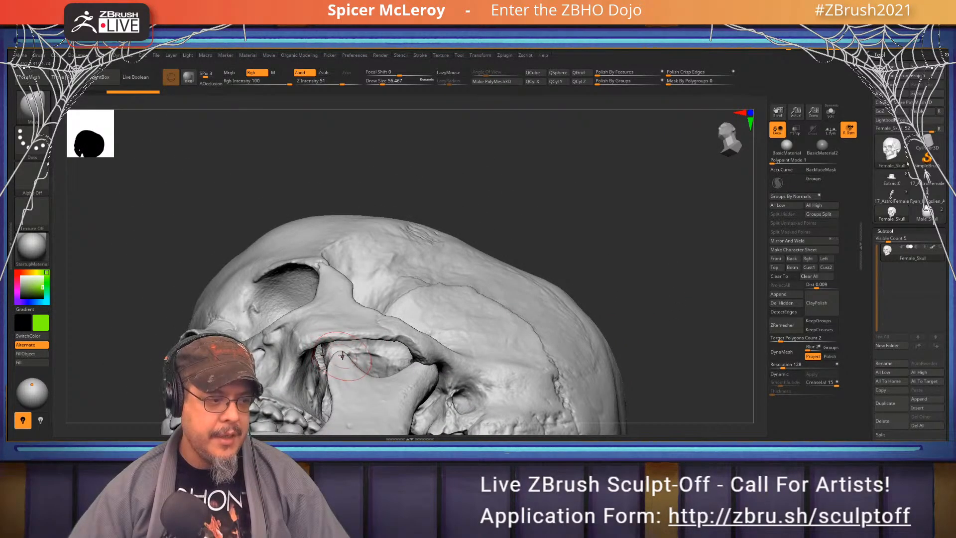
{"action": "mouse_move", "coordinate": [573, 229]}
{"action": "left_mouse_down"}
{"action": "mouse_move", "coordinate": [573, 262]}
{"action": "mouse_move", "coordinate": [645, 279]}
{"action": "mouse_move", "coordinate": [578, 275]}
{"action": "mouse_move", "coordinate": [584, 325]}
{"action": "mouse_move", "coordinate": [573, 329]}
{"action": "left_mouse_up"}
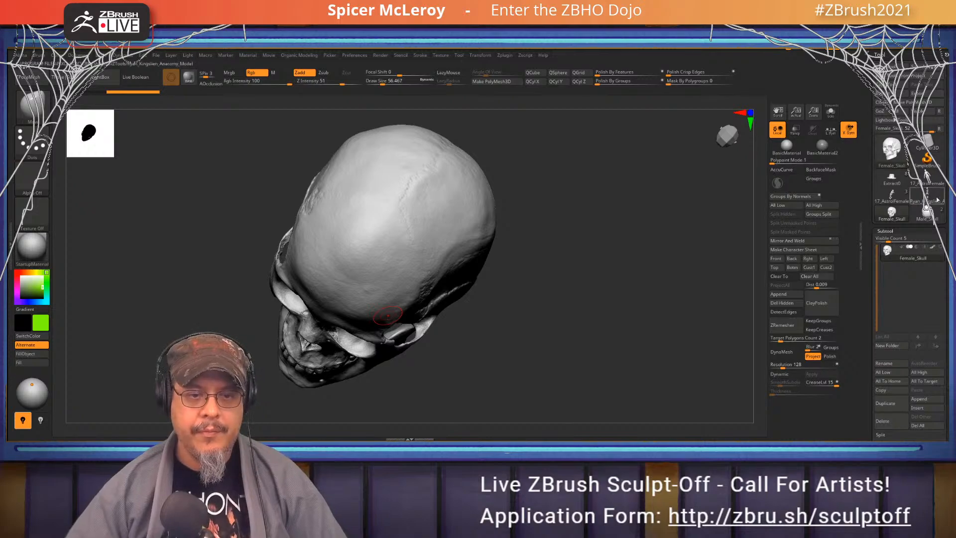
Compare the original 17_AstroFemale figure with 17_AstroFemale 1 and bring the latter's head into close side view
{"action": "left_click", "coordinate": [927, 181]}
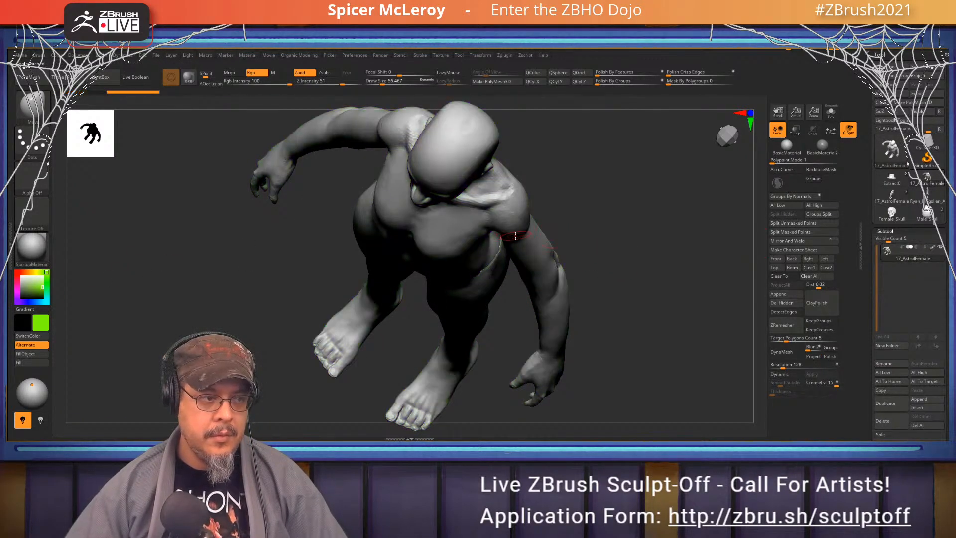
{"action": "left_click_drag", "start_coordinate": [622, 239], "coordinate": [560, 293]}
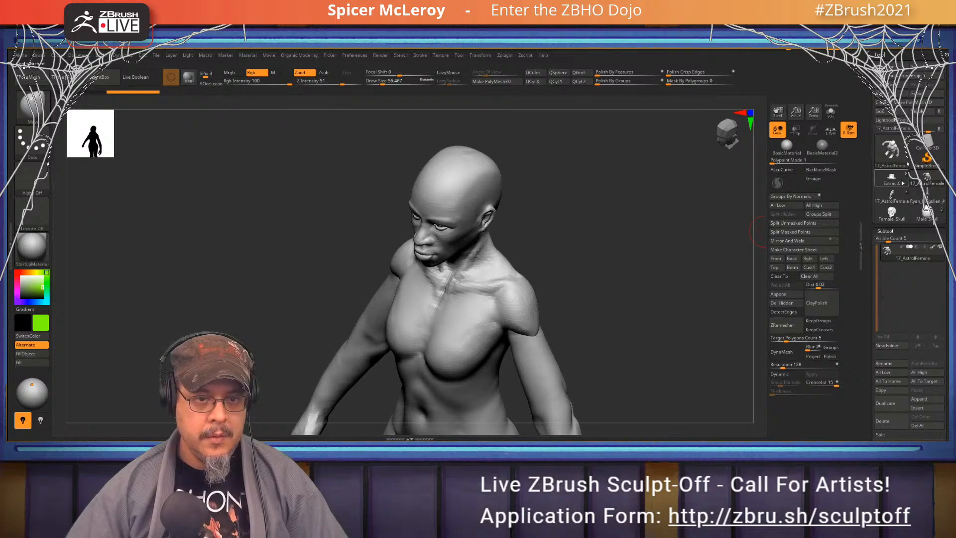
{"action": "left_click", "coordinate": [892, 196]}
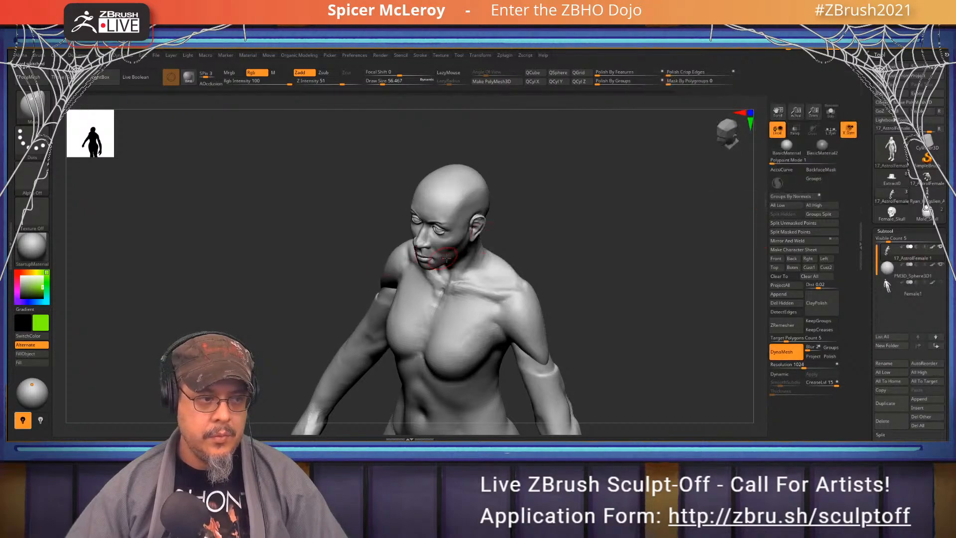
{"action": "left_click_drag", "start_coordinate": [528, 269], "coordinate": [561, 308]}
{"action": "mouse_move", "coordinate": [560, 308]}
{"action": "right_mouse_down"}
{"action": "mouse_move", "coordinate": [472, 261]}
{"action": "mouse_move", "coordinate": [438, 214]}
{"action": "mouse_move", "coordinate": [457, 271]}
{"action": "mouse_move", "coordinate": [496, 220]}
{"action": "mouse_move", "coordinate": [518, 249]}
{"action": "right_mouse_up"}
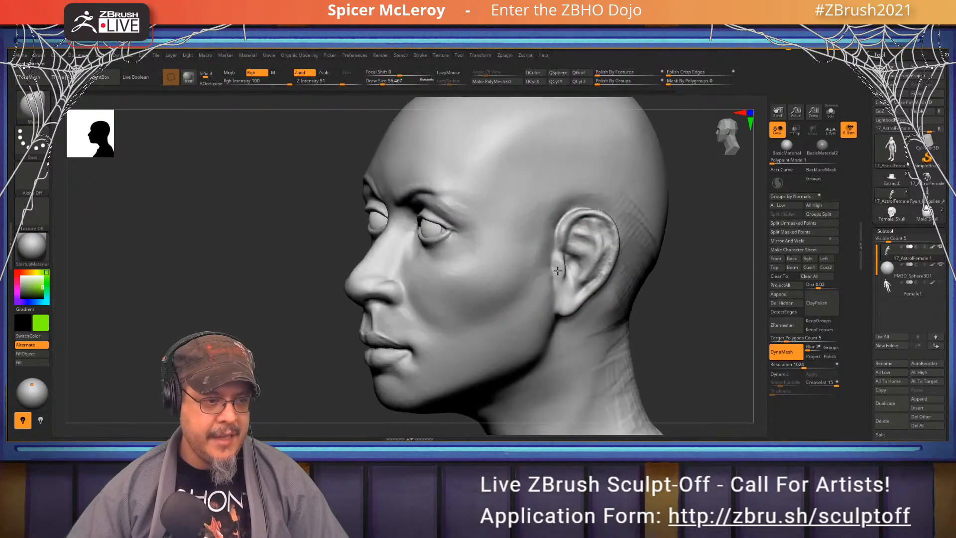
Build up the cheekbone and zygomatic arch toward the ear with the FormSoft brush
{"action": "key", "text": "b"}
{"action": "key", "text": "d"}
{"action": "key", "text": "s"}
{"action": "key", "text": "space"}
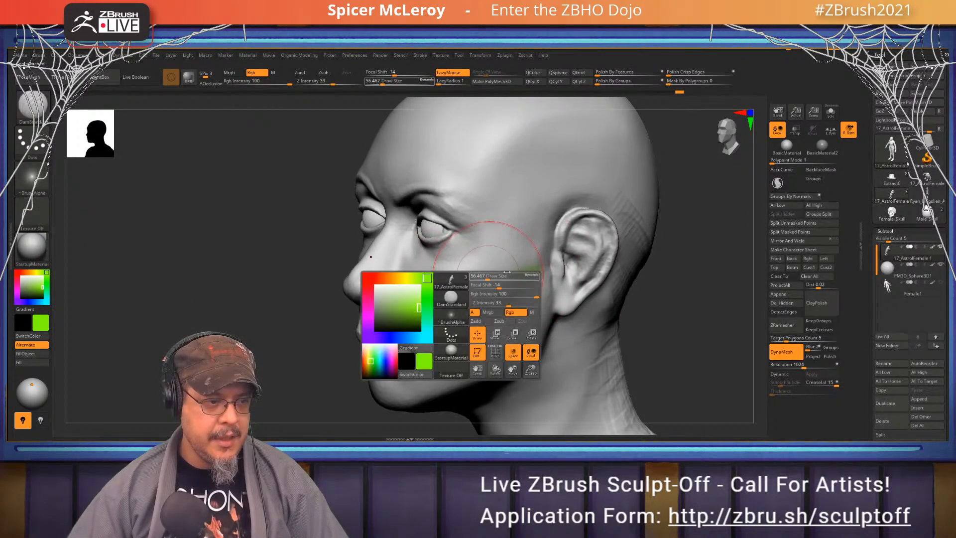
{"action": "key", "text": "b"}
{"action": "key", "text": "f"}
{"action": "key", "text": "s"}
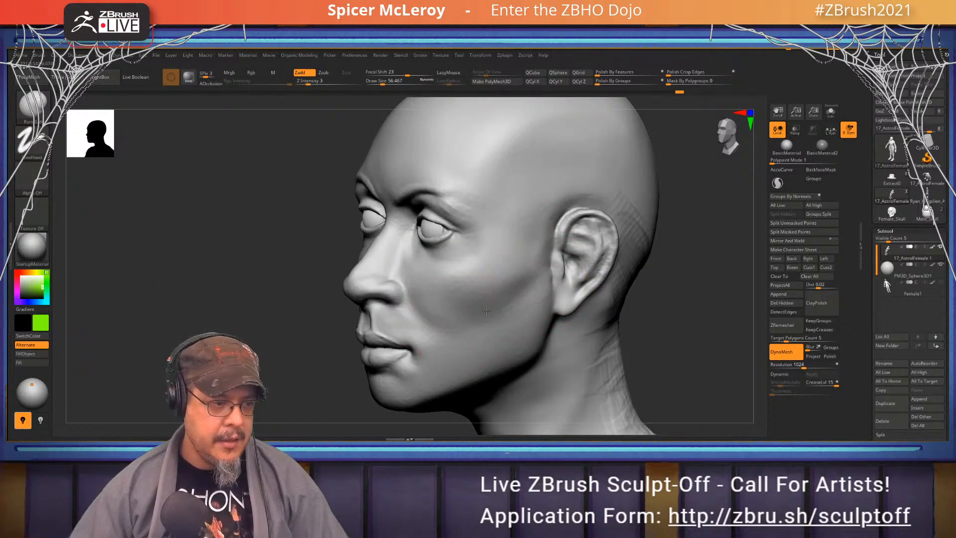
{"action": "right_click_drag", "start_coordinate": [464, 340], "coordinate": [490, 294]}
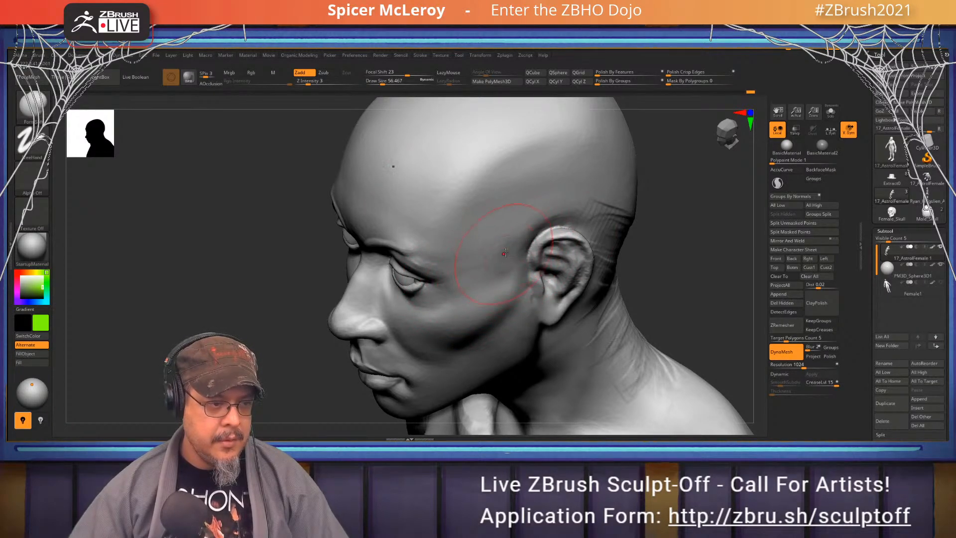
{"action": "right_click_drag", "start_coordinate": [552, 290], "coordinate": [520, 261]}
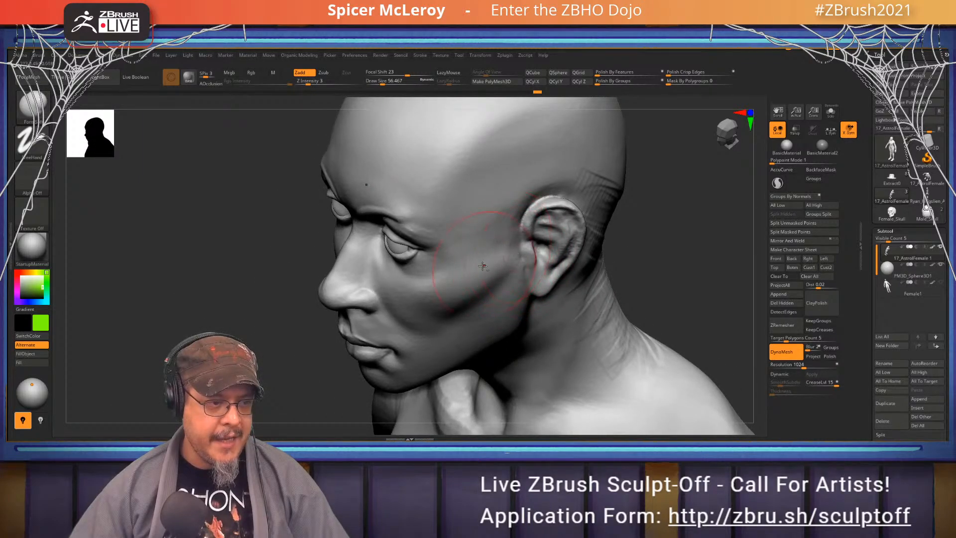
{"action": "mouse_move", "coordinate": [515, 285]}
{"action": "right_mouse_down"}
{"action": "mouse_move", "coordinate": [556, 293]}
{"action": "mouse_move", "coordinate": [520, 275]}
{"action": "mouse_move", "coordinate": [530, 245]}
{"action": "right_mouse_up"}
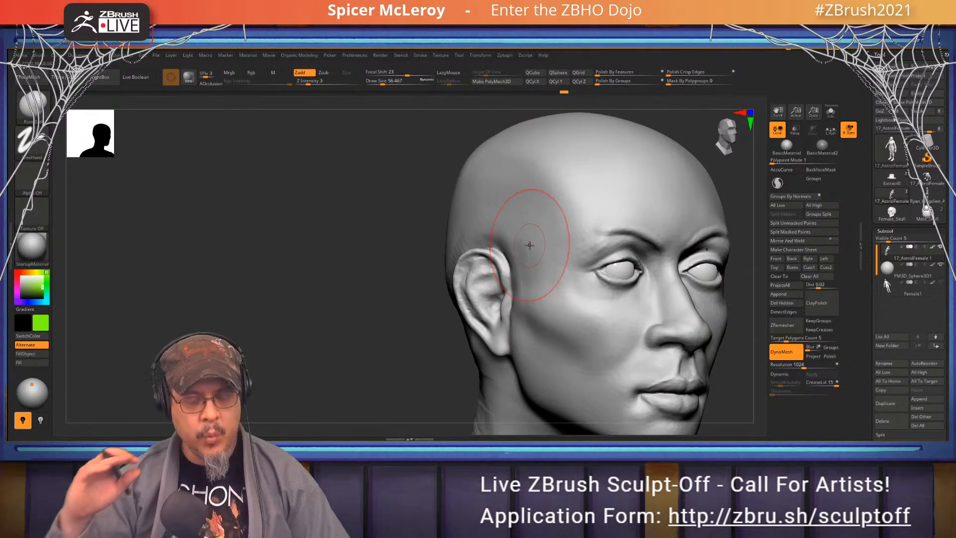
Paint a green line along the upper edge of the zygomatic arch in front of the ear, using DamStandard at about size 14
{"action": "mouse_move", "coordinate": [566, 213]}
{"action": "right_mouse_down"}
{"action": "mouse_move", "coordinate": [507, 272]}
{"action": "mouse_move", "coordinate": [484, 277]}
{"action": "mouse_move", "coordinate": [465, 247]}
{"action": "right_mouse_up"}
{"action": "key", "text": "b"}
{"action": "key", "text": "d"}
{"action": "key", "text": "s"}
{"action": "key", "text": "s"}
{"action": "left_click_drag", "start_coordinate": [462, 293], "coordinate": [454, 293]}
{"action": "right_click_drag", "start_coordinate": [421, 299], "coordinate": [417, 315], "text": "alt"}
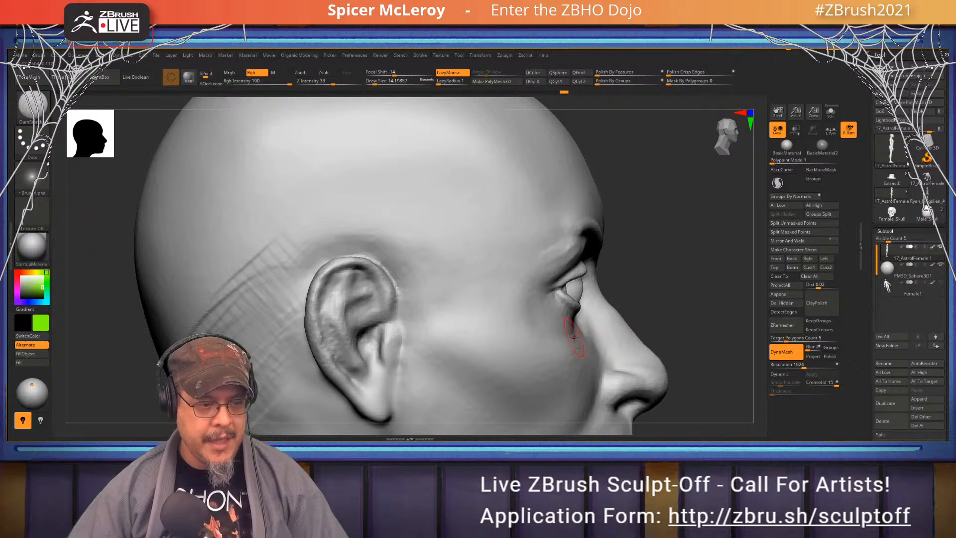
{"action": "left_click_drag", "start_coordinate": [504, 329], "coordinate": [405, 327]}
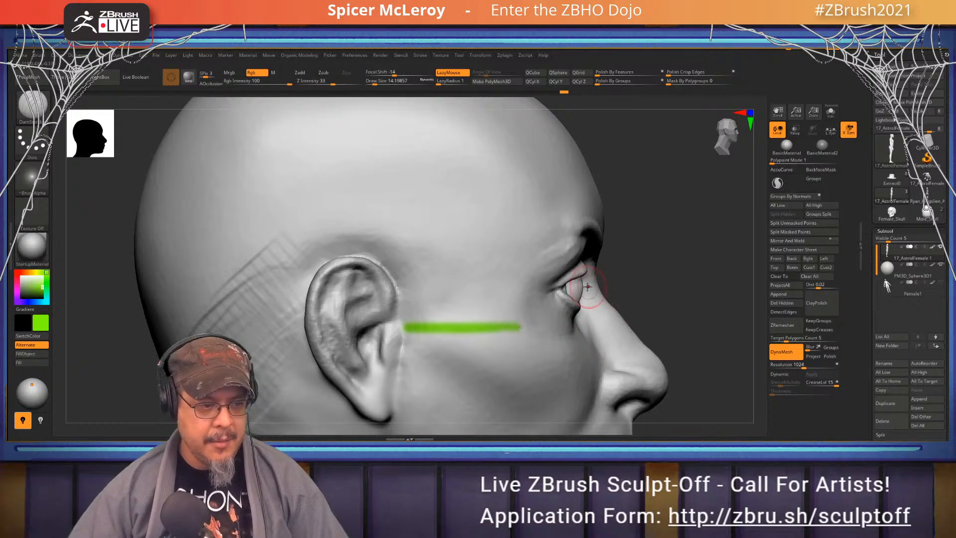
Mark the lower edge of the cheekbone from the ear to the cheek and its front edge below the eye in green
{"action": "right_click_drag", "start_coordinate": [588, 287], "coordinate": [470, 229], "text": "alt"}
{"action": "mouse_move", "coordinate": [337, 308]}
{"action": "left_mouse_down"}
{"action": "mouse_move", "coordinate": [466, 369]}
{"action": "mouse_move", "coordinate": [440, 363]}
{"action": "left_mouse_up"}
{"action": "key", "text": "ctrl+z"}
{"action": "left_click_drag", "start_coordinate": [329, 296], "coordinate": [473, 366]}
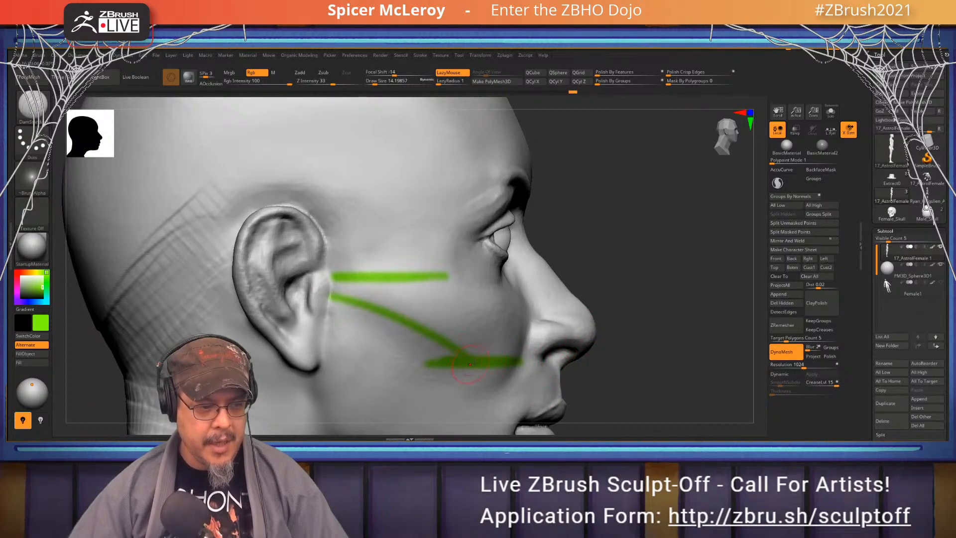
{"action": "left_click_drag", "start_coordinate": [655, 279], "coordinate": [592, 280]}
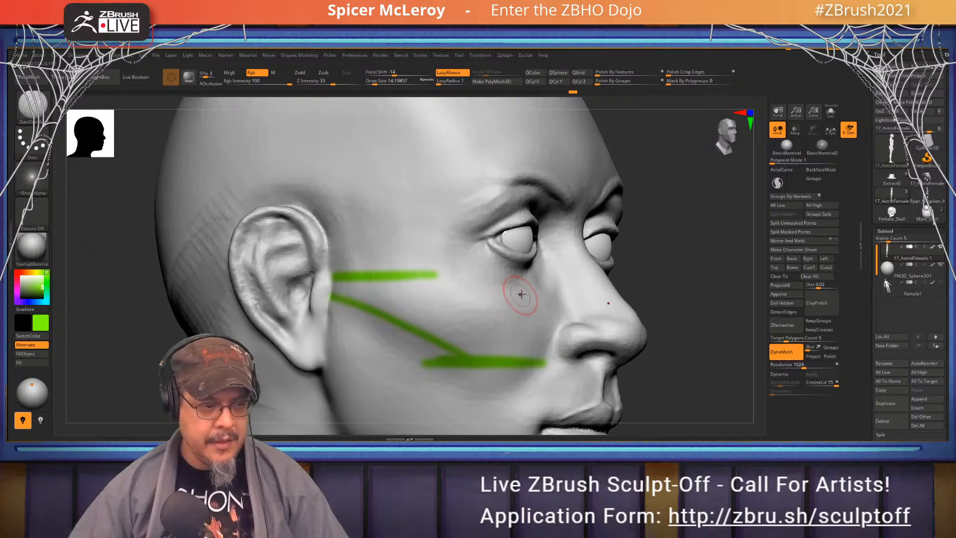
{"action": "left_click_drag", "start_coordinate": [525, 294], "coordinate": [477, 360]}
Outline the eye socket in green along the brow, the outer rim and the inner corner beside the nose
{"action": "left_click_drag", "start_coordinate": [662, 267], "coordinate": [462, 257]}
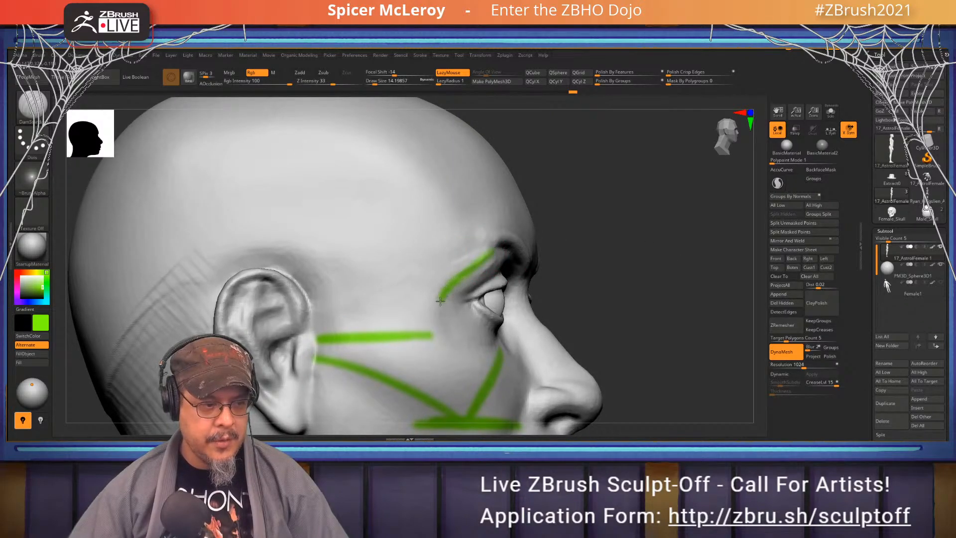
{"action": "mouse_move", "coordinate": [642, 304]}
{"action": "left_mouse_down"}
{"action": "mouse_move", "coordinate": [573, 284]}
{"action": "mouse_move", "coordinate": [521, 253]}
{"action": "left_mouse_up"}
{"action": "key", "text": "ctrl+z"}
{"action": "mouse_move", "coordinate": [319, 279]}
{"action": "left_mouse_down"}
{"action": "mouse_move", "coordinate": [510, 260]}
{"action": "mouse_move", "coordinate": [456, 301]}
{"action": "mouse_move", "coordinate": [500, 355]}
{"action": "left_mouse_up"}
{"action": "right_click_drag", "start_coordinate": [510, 352], "coordinate": [547, 260]}
{"action": "left_click_drag", "start_coordinate": [533, 255], "coordinate": [546, 290]}
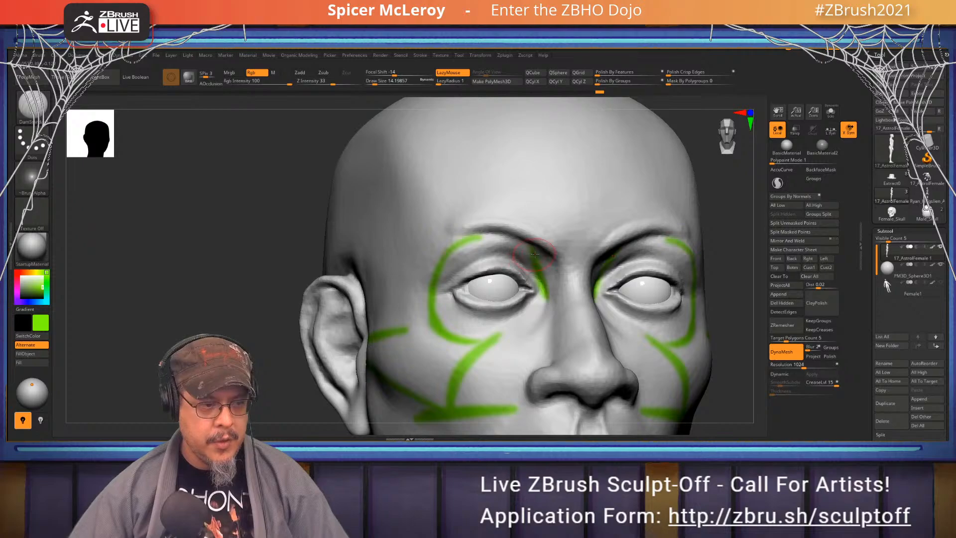
{"action": "mouse_move", "coordinate": [534, 254]}
{"action": "left_mouse_down"}
{"action": "mouse_move", "coordinate": [448, 248]}
{"action": "mouse_move", "coordinate": [422, 289]}
{"action": "left_mouse_up"}
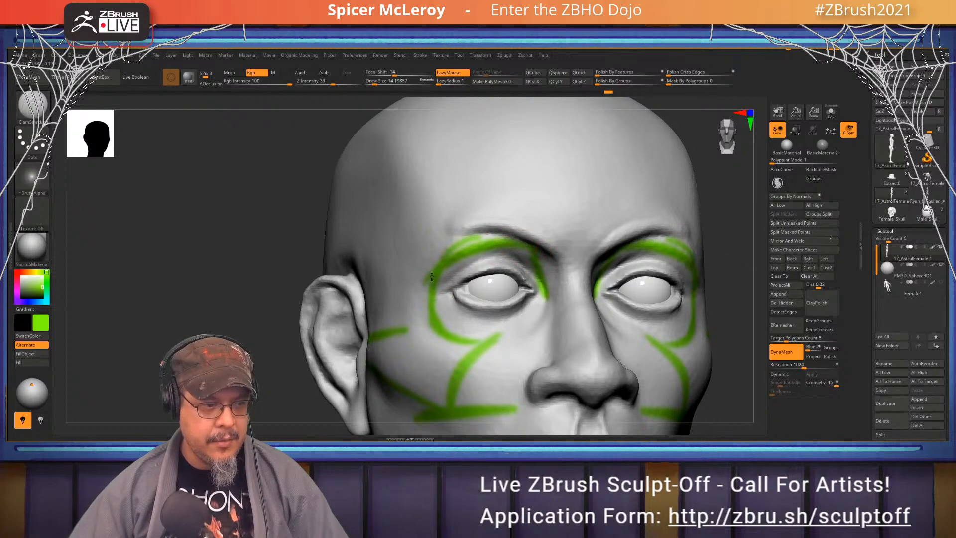
Close the green eye-socket outline along the lower rim toward the nose
{"action": "right_click_drag", "start_coordinate": [440, 307], "coordinate": [431, 274], "text": "alt"}
{"action": "mouse_move", "coordinate": [467, 310]}
{"action": "left_mouse_down"}
{"action": "mouse_move", "coordinate": [518, 298]}
{"action": "mouse_move", "coordinate": [532, 271]}
{"action": "left_mouse_up"}
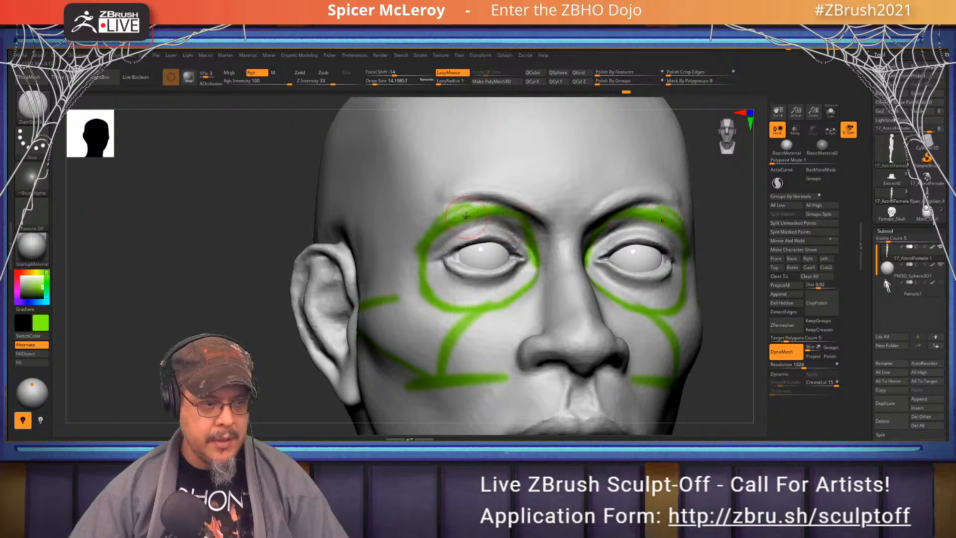
{"action": "right_click_drag", "start_coordinate": [479, 317], "coordinate": [536, 310]}
Paint a red temporal line from the front end of the zygomatic arch up past the brow onto the forehead
{"action": "right_click_drag", "start_coordinate": [438, 269], "coordinate": [535, 290], "text": "alt"}
{"action": "right_click_drag", "start_coordinate": [448, 214], "coordinate": [515, 210]}
{"action": "right_click_drag", "start_coordinate": [514, 210], "coordinate": [516, 232], "text": "alt"}
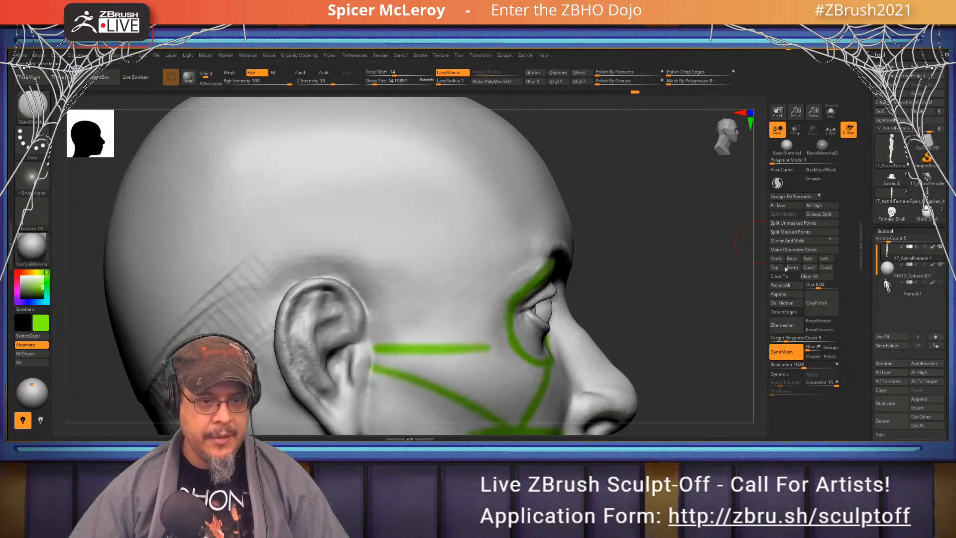
{"action": "left_click", "coordinate": [23, 272]}
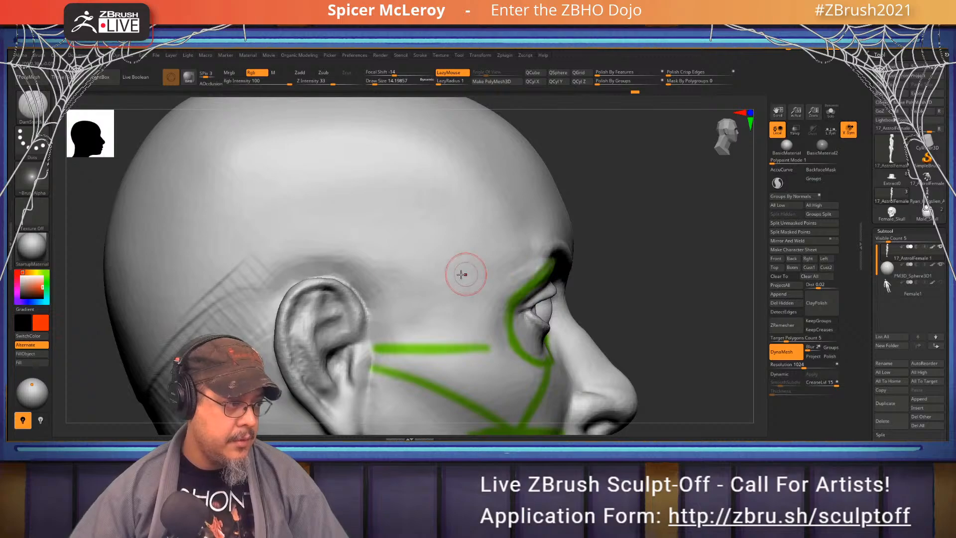
{"action": "right_click_drag", "start_coordinate": [465, 273], "coordinate": [393, 280], "text": "alt"}
{"action": "left_click_drag", "start_coordinate": [405, 316], "coordinate": [406, 312]}
{"action": "left_click_drag", "start_coordinate": [415, 355], "coordinate": [417, 297]}
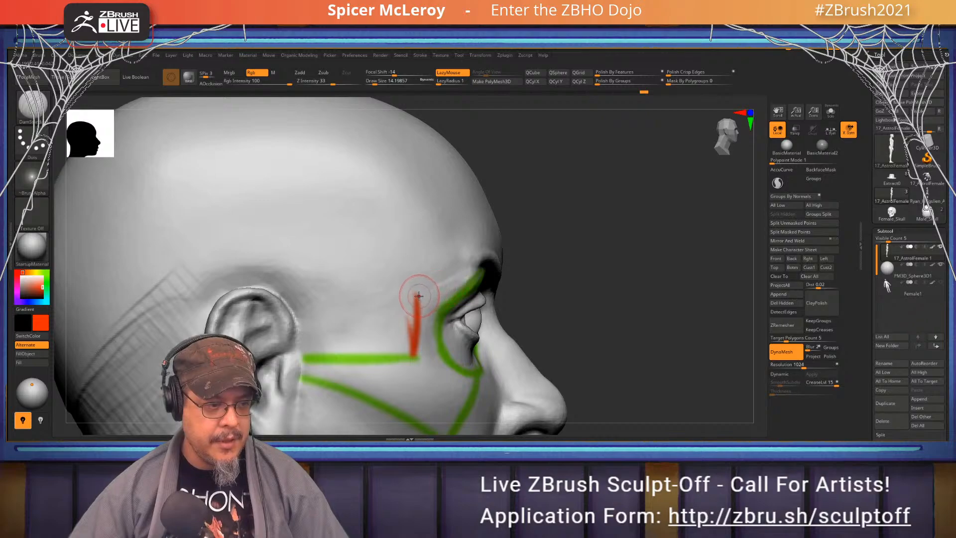
{"action": "left_click_drag", "start_coordinate": [418, 296], "coordinate": [451, 232]}
{"action": "left_click_drag", "start_coordinate": [443, 269], "coordinate": [449, 220]}
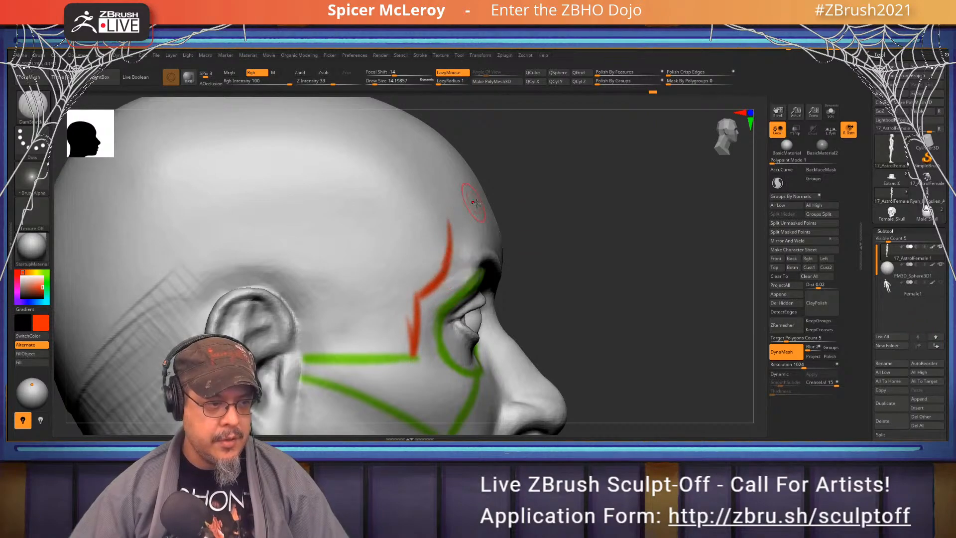
{"action": "left_click_drag", "start_coordinate": [677, 217], "coordinate": [486, 219]}
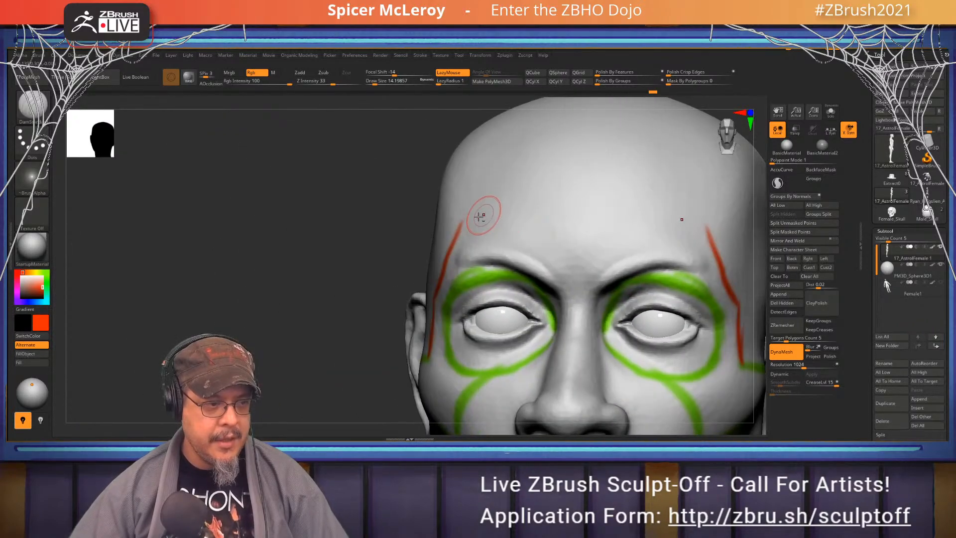
{"action": "left_click_drag", "start_coordinate": [384, 236], "coordinate": [499, 259]}
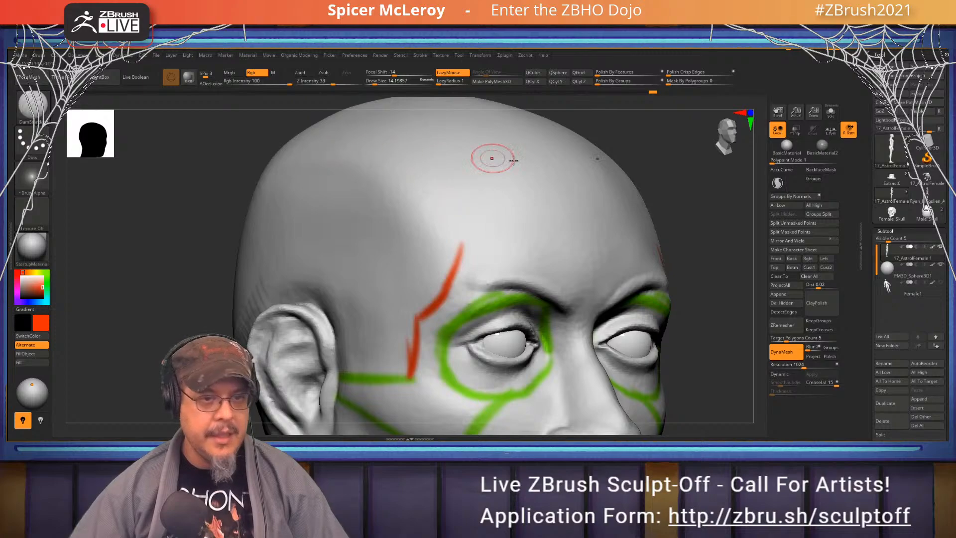
Switch to the Female_Skull reference and trace its temporal line in red from beside the eye socket around the side of the cranium
{"action": "left_click", "coordinate": [895, 214]}
{"action": "key", "text": "f"}
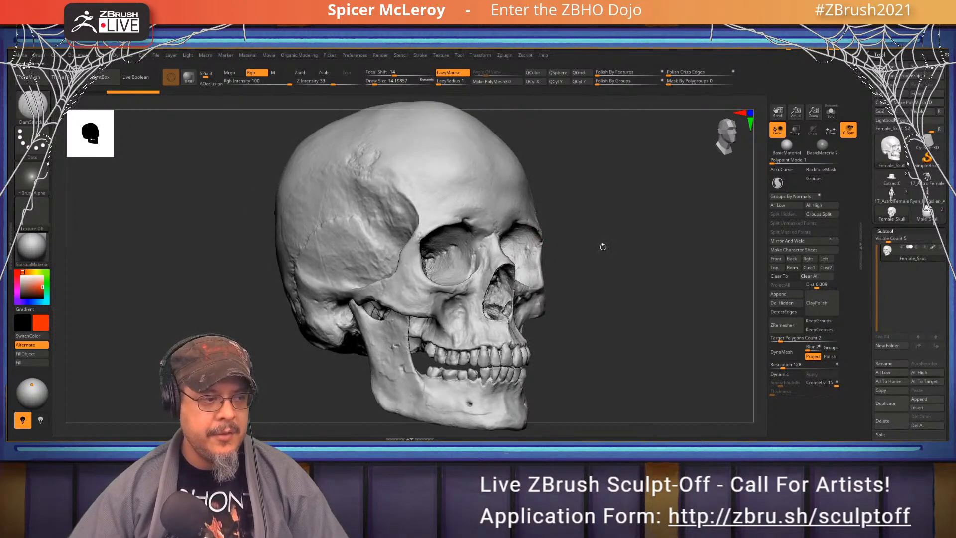
{"action": "mouse_move", "coordinate": [615, 248]}
{"action": "left_mouse_down"}
{"action": "mouse_move", "coordinate": [553, 254]}
{"action": "mouse_move", "coordinate": [640, 270]}
{"action": "mouse_move", "coordinate": [645, 255]}
{"action": "mouse_move", "coordinate": [712, 309]}
{"action": "left_mouse_up"}
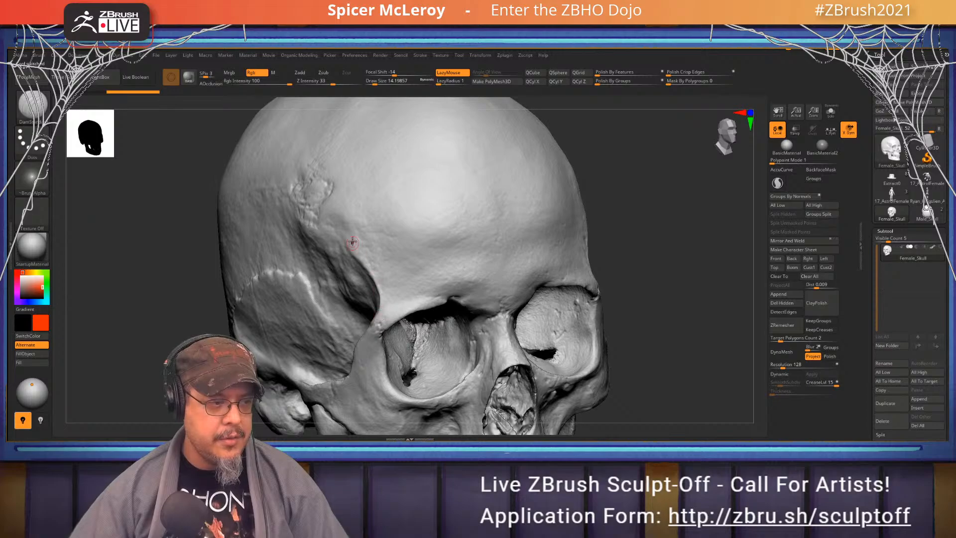
{"action": "mouse_move", "coordinate": [327, 218]}
{"action": "right_mouse_down"}
{"action": "mouse_move", "coordinate": [345, 230]}
{"action": "mouse_move", "coordinate": [438, 242]}
{"action": "right_mouse_up"}
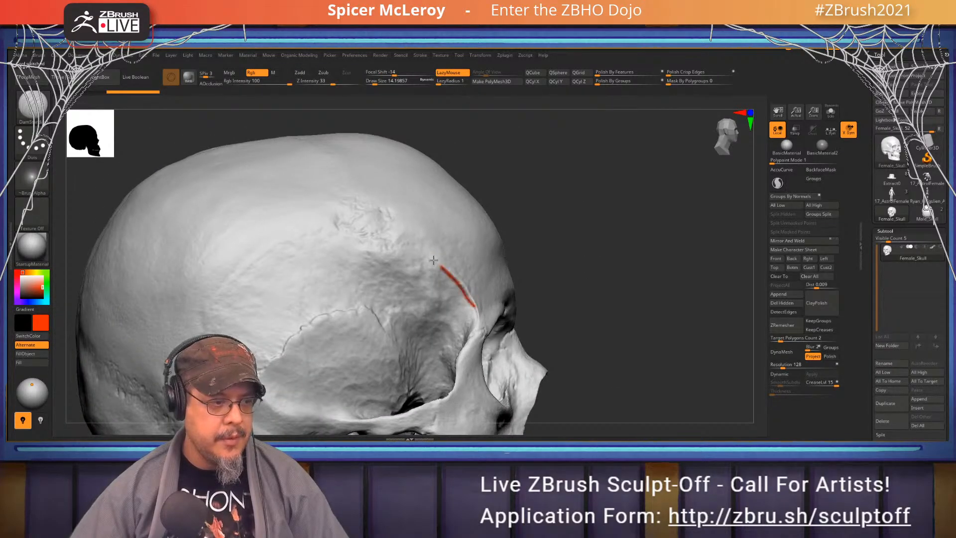
{"action": "left_click_drag", "start_coordinate": [269, 413], "coordinate": [294, 424]}
{"action": "right_click_drag", "start_coordinate": [315, 284], "coordinate": [376, 216], "text": "alt"}
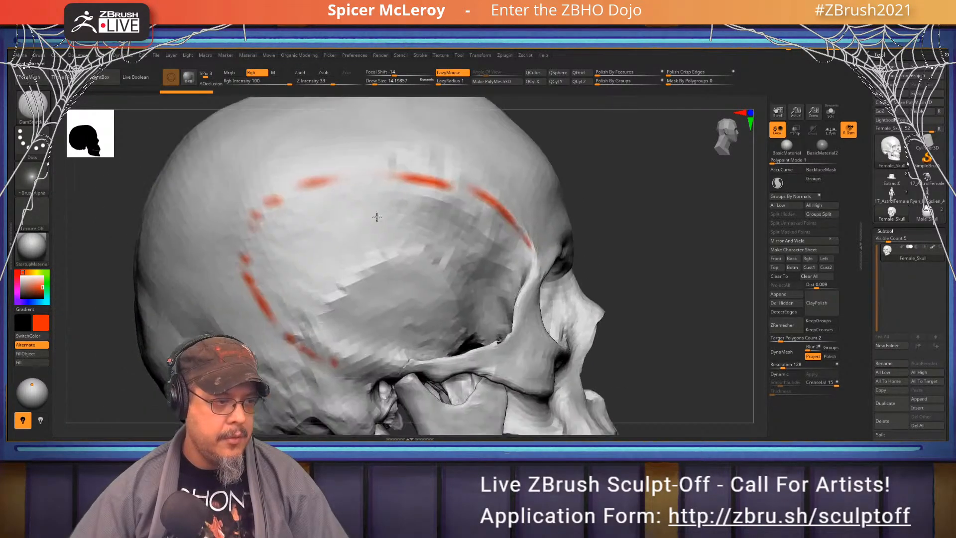
{"action": "right_click_drag", "start_coordinate": [622, 243], "coordinate": [566, 243]}
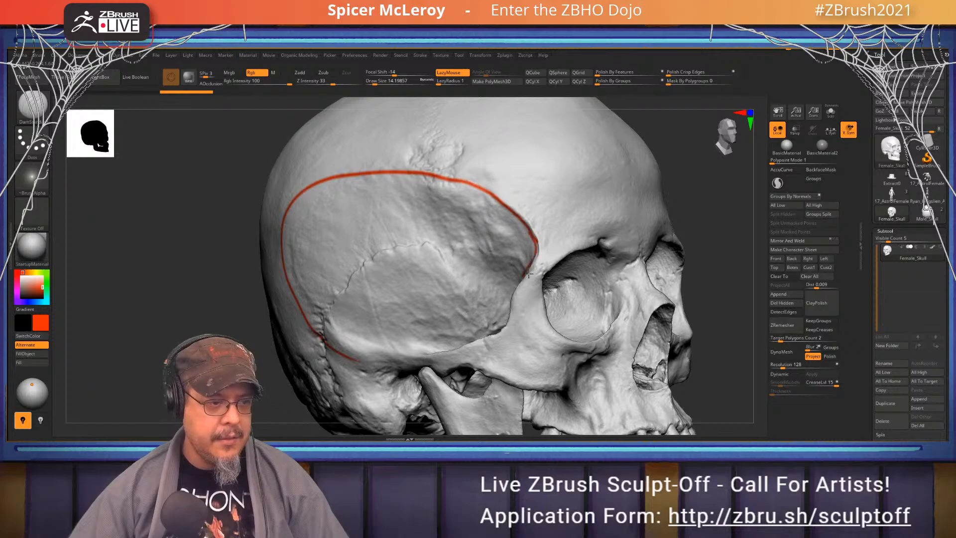
{"action": "left_click_drag", "start_coordinate": [523, 282], "coordinate": [522, 284]}
{"action": "right_click_drag", "start_coordinate": [490, 239], "coordinate": [546, 231]}
{"action": "right_click_drag", "start_coordinate": [634, 206], "coordinate": [557, 269]}
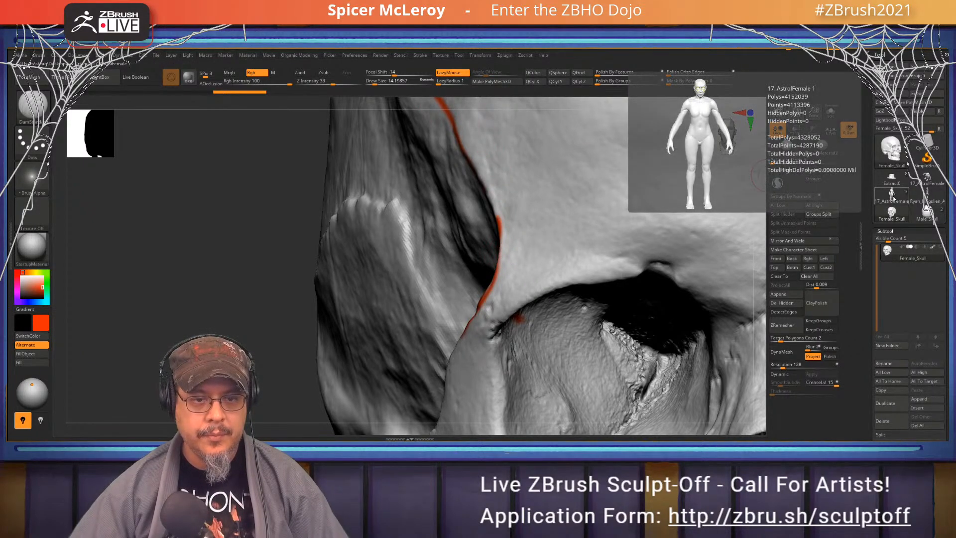
Return to the female figure and extend the red temporal line up the forehead and back over the side of the head
{"action": "left_click", "coordinate": [892, 195]}
{"action": "left_click_drag", "start_coordinate": [518, 239], "coordinate": [528, 378]}
{"action": "left_click_drag", "start_coordinate": [447, 105], "coordinate": [481, 351], "text": "alt"}
{"action": "mouse_move", "coordinate": [546, 399]}
{"action": "right_mouse_down", "text": "alt"}
{"action": "mouse_move", "coordinate": [513, 358]}
{"action": "mouse_move", "coordinate": [572, 216]}
{"action": "mouse_move", "coordinate": [554, 250]}
{"action": "mouse_move", "coordinate": [569, 231]}
{"action": "mouse_move", "coordinate": [557, 218]}
{"action": "mouse_move", "coordinate": [551, 228]}
{"action": "mouse_move", "coordinate": [554, 254]}
{"action": "mouse_move", "coordinate": [571, 259]}
{"action": "right_mouse_up", "text": "alt"}
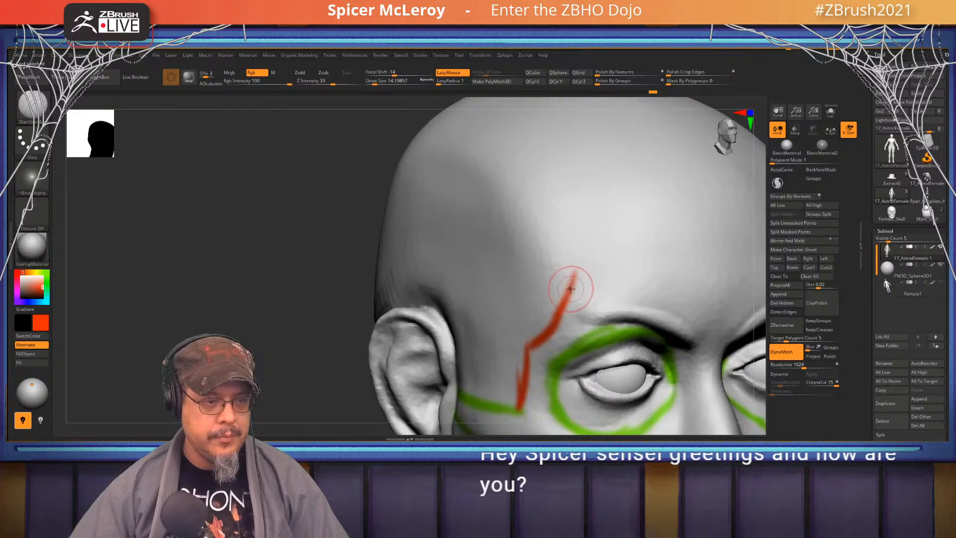
{"action": "left_click_drag", "start_coordinate": [572, 283], "coordinate": [535, 188]}
{"action": "left_click_drag", "start_coordinate": [572, 278], "coordinate": [484, 160]}
{"action": "mouse_move", "coordinate": [523, 188]}
{"action": "right_mouse_down"}
{"action": "mouse_move", "coordinate": [533, 182]}
{"action": "mouse_move", "coordinate": [586, 213]}
{"action": "right_mouse_up"}
{"action": "left_click_drag", "start_coordinate": [639, 275], "coordinate": [473, 176]}
{"action": "mouse_move", "coordinate": [531, 195]}
{"action": "left_mouse_down"}
{"action": "mouse_move", "coordinate": [494, 188]}
{"action": "mouse_move", "coordinate": [301, 265]}
{"action": "left_mouse_up"}
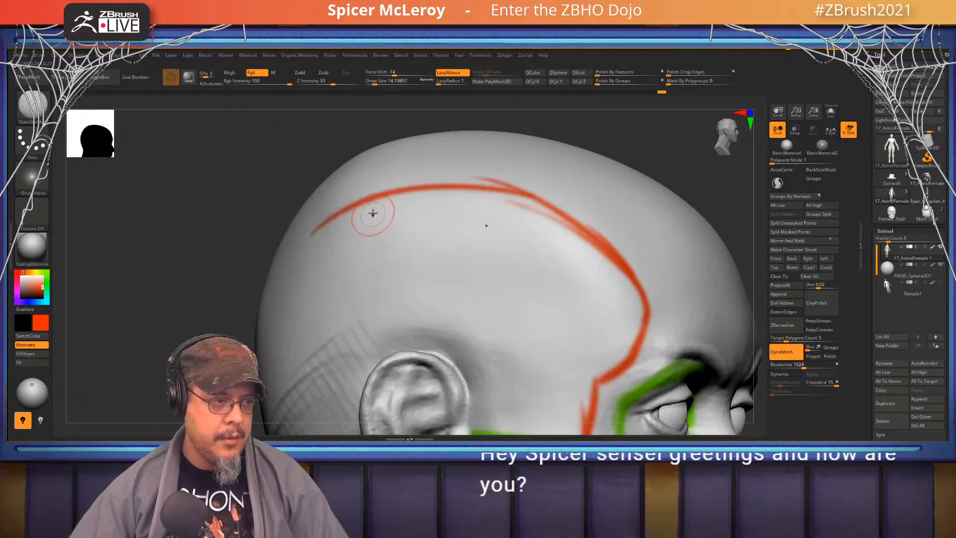
Carry the red temporal line down the back of the head and curve it in behind the ear
{"action": "left_click_drag", "start_coordinate": [333, 215], "coordinate": [305, 317]}
{"action": "right_click_drag", "start_coordinate": [341, 333], "coordinate": [432, 192], "text": "alt"}
{"action": "mouse_move", "coordinate": [377, 135]}
{"action": "left_mouse_down"}
{"action": "mouse_move", "coordinate": [417, 282]}
{"action": "mouse_move", "coordinate": [440, 304]}
{"action": "left_mouse_up"}
{"action": "left_click_drag", "start_coordinate": [371, 208], "coordinate": [453, 311]}
{"action": "left_click_drag", "start_coordinate": [414, 292], "coordinate": [455, 313]}
Hatch the temple area just behind the front of the temporal line in red
{"action": "mouse_move", "coordinate": [529, 228]}
{"action": "right_mouse_down", "text": "alt"}
{"action": "mouse_move", "coordinate": [400, 225]}
{"action": "mouse_move", "coordinate": [455, 284]}
{"action": "mouse_move", "coordinate": [474, 260]}
{"action": "right_mouse_up", "text": "alt"}
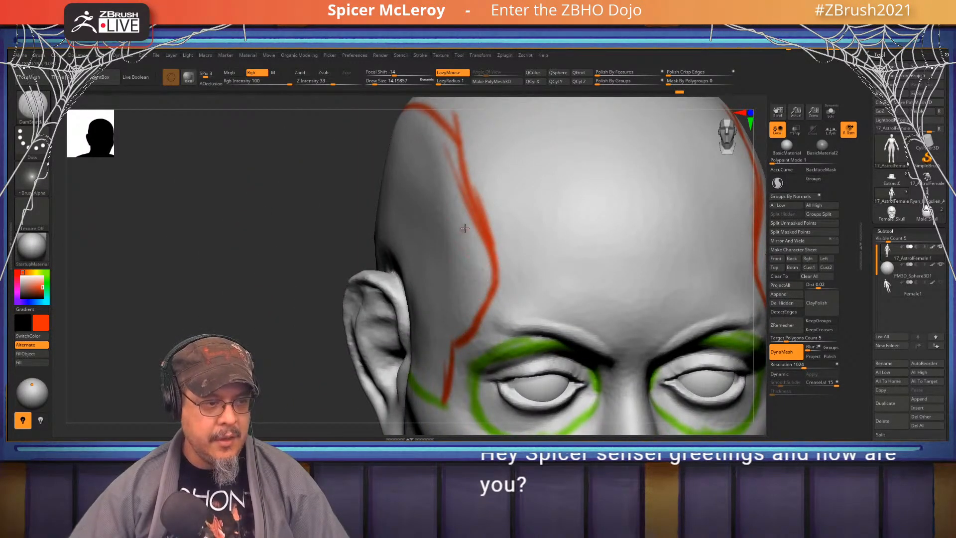
{"action": "mouse_move", "coordinate": [443, 249]}
{"action": "left_mouse_down"}
{"action": "mouse_move", "coordinate": [476, 267]}
{"action": "mouse_move", "coordinate": [480, 310]}
{"action": "left_mouse_up"}
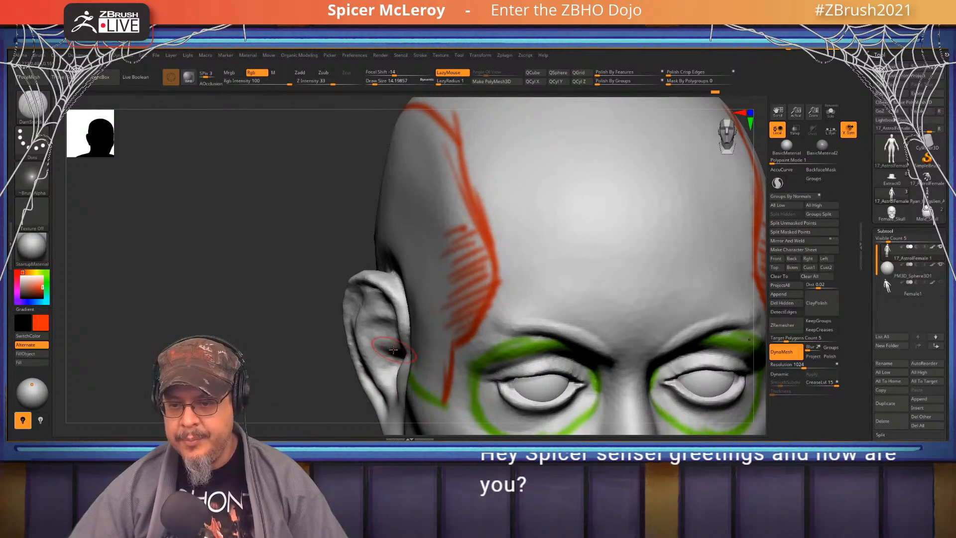
{"action": "key", "text": "ctrl"}
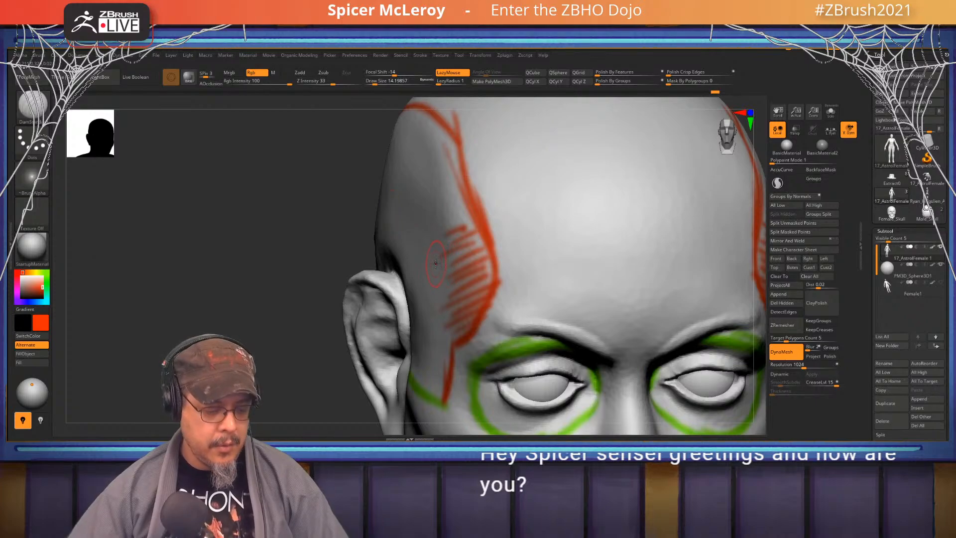
Build up the hatched temple area with the FormSoft brush at about size 54 and Z Intensity 3
{"action": "key", "text": "b"}
{"action": "key", "text": "f"}
{"action": "key", "text": "s"}
{"action": "key", "text": "s"}
{"action": "left_click_drag", "start_coordinate": [463, 219], "coordinate": [470, 219]}
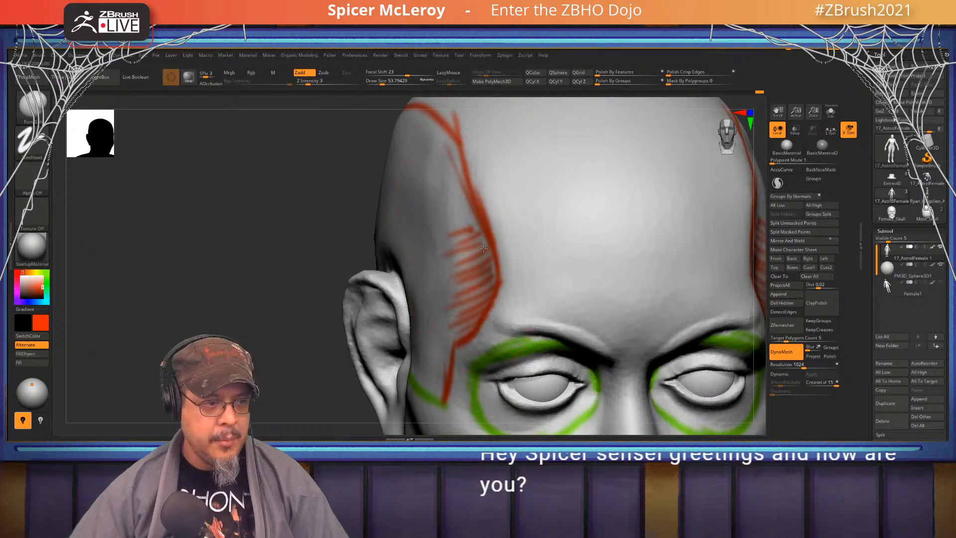
{"action": "mouse_move", "coordinate": [478, 284]}
{"action": "right_mouse_down", "text": "alt"}
{"action": "mouse_move", "coordinate": [504, 255]}
{"action": "mouse_move", "coordinate": [527, 200]}
{"action": "right_mouse_up", "text": "alt"}
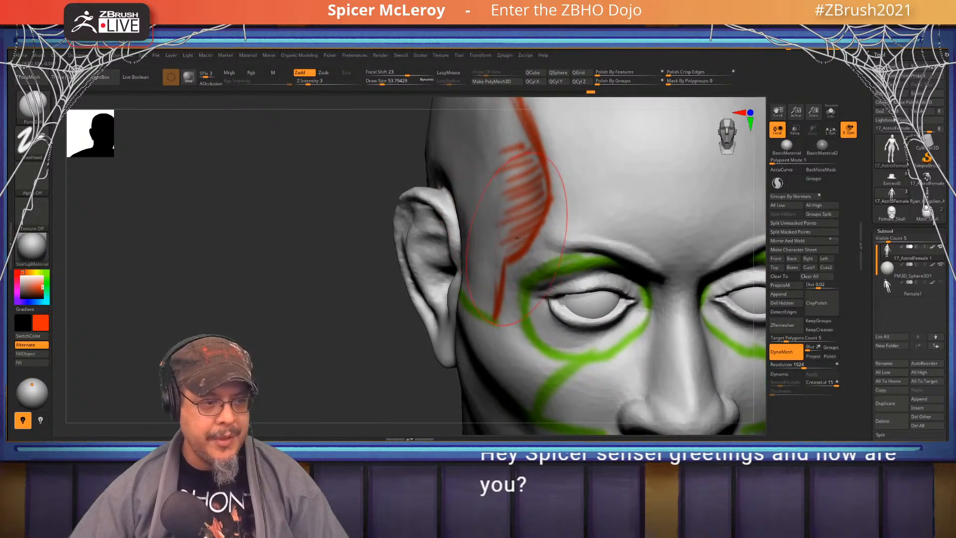
{"action": "right_click_drag", "start_coordinate": [477, 240], "coordinate": [499, 239]}
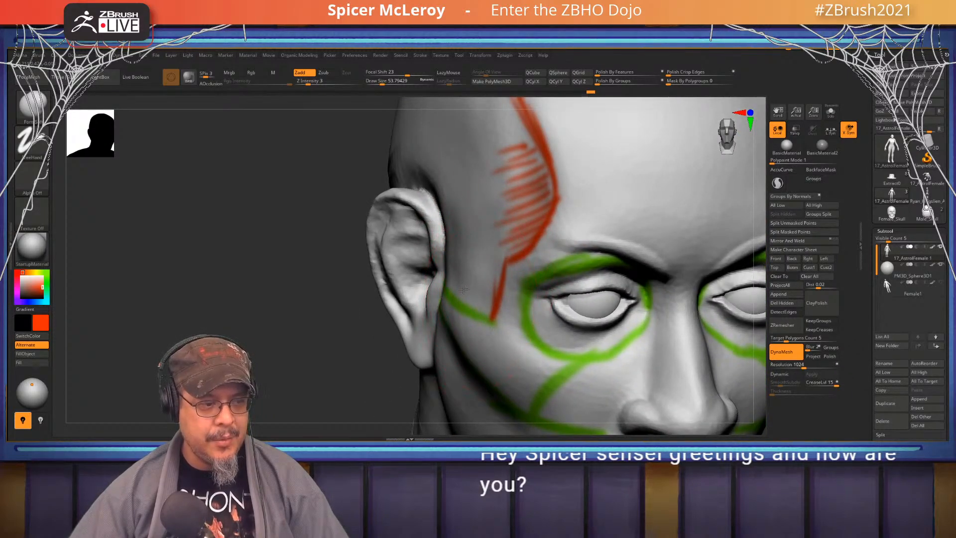
{"action": "right_click_drag", "start_coordinate": [493, 176], "coordinate": [489, 239], "text": "ctrl"}
Set the paint colour to white and hide the polypaint on the female figure subtool
{"action": "left_click", "coordinate": [22, 274]}
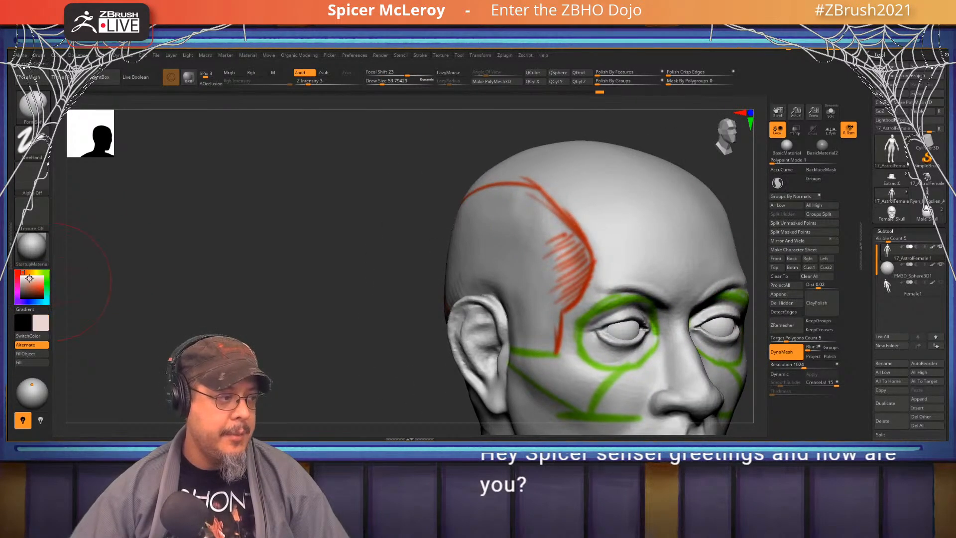
{"action": "left_click", "coordinate": [933, 247]}
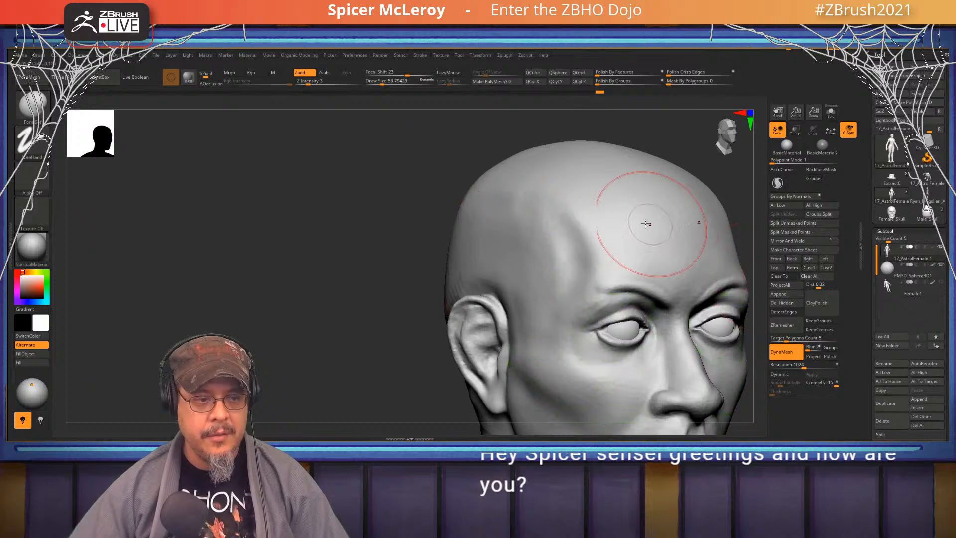
{"action": "mouse_move", "coordinate": [651, 214]}
{"action": "right_mouse_down"}
{"action": "mouse_move", "coordinate": [615, 250]}
{"action": "mouse_move", "coordinate": [628, 241]}
{"action": "mouse_move", "coordinate": [640, 271]}
{"action": "mouse_move", "coordinate": [634, 228]}
{"action": "mouse_move", "coordinate": [483, 216]}
{"action": "mouse_move", "coordinate": [476, 241]}
{"action": "mouse_move", "coordinate": [448, 241]}
{"action": "right_mouse_up"}
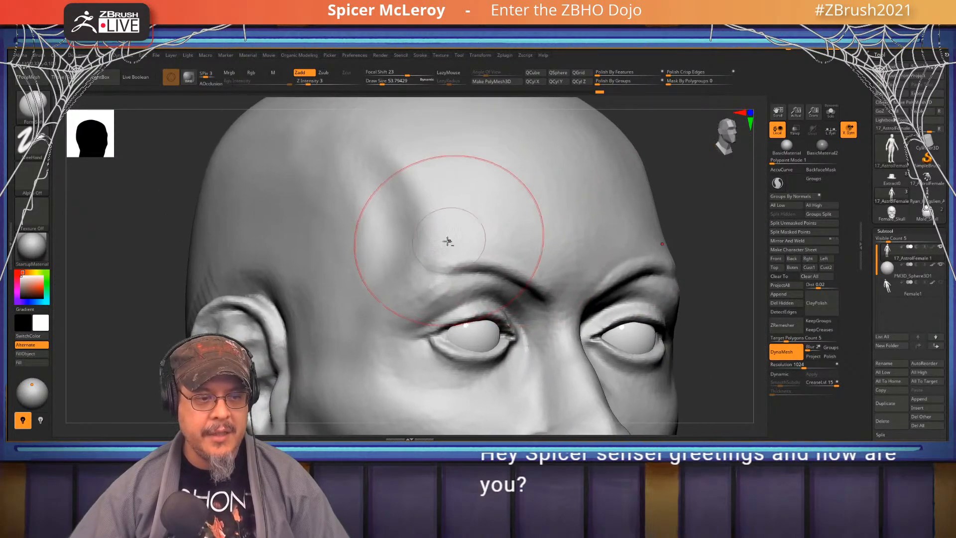
Shape the temporal ridge beside the forehead with FormSoft and smooth its transition into the temple
{"action": "mouse_move", "coordinate": [497, 205]}
{"action": "left_mouse_down"}
{"action": "mouse_move", "coordinate": [444, 207]}
{"action": "mouse_move", "coordinate": [435, 201]}
{"action": "mouse_move", "coordinate": [453, 160]}
{"action": "mouse_move", "coordinate": [408, 157]}
{"action": "left_mouse_up"}
{"action": "key", "text": "shift"}
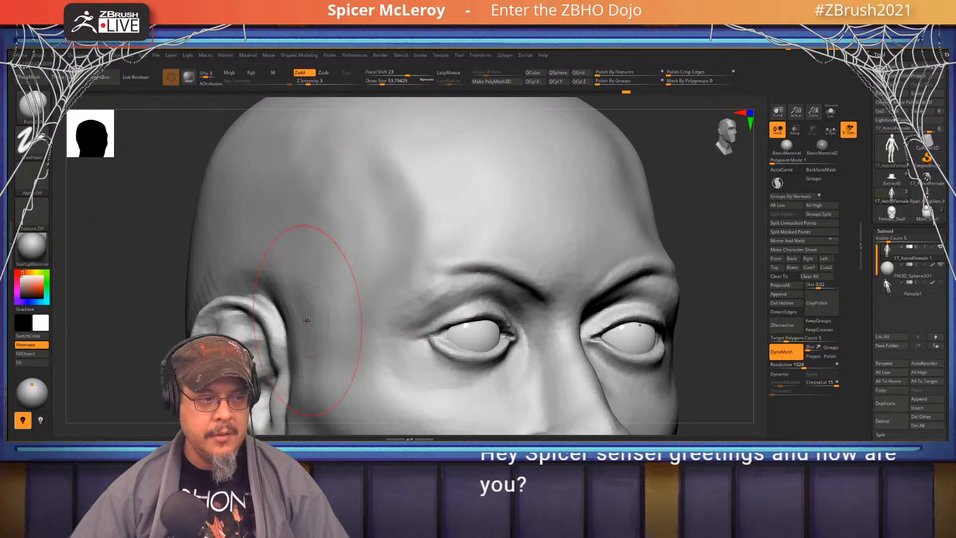
{"action": "right_click_drag", "start_coordinate": [320, 321], "coordinate": [373, 278]}
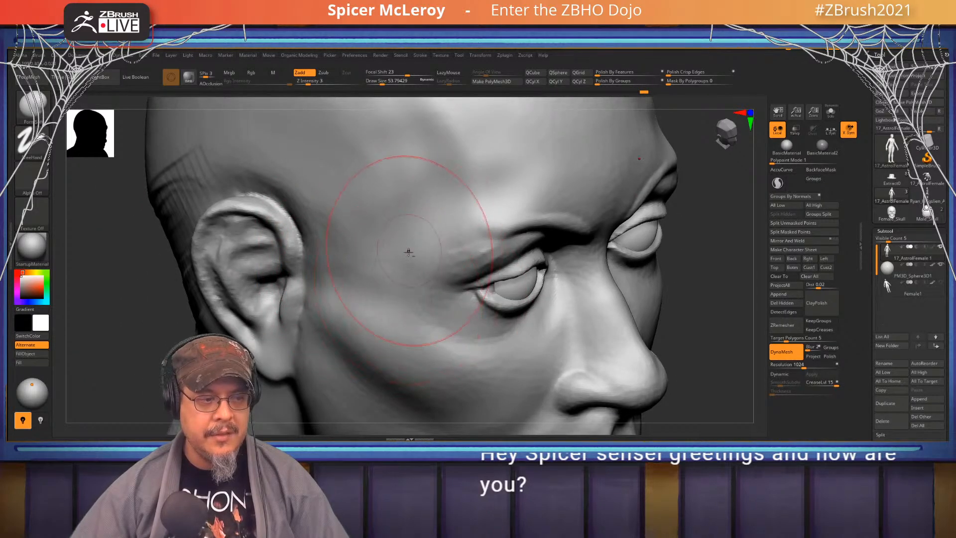
{"action": "mouse_move", "coordinate": [406, 201]}
{"action": "right_mouse_down"}
{"action": "mouse_move", "coordinate": [399, 181]}
{"action": "mouse_move", "coordinate": [438, 204]}
{"action": "mouse_move", "coordinate": [413, 160]}
{"action": "right_mouse_up"}
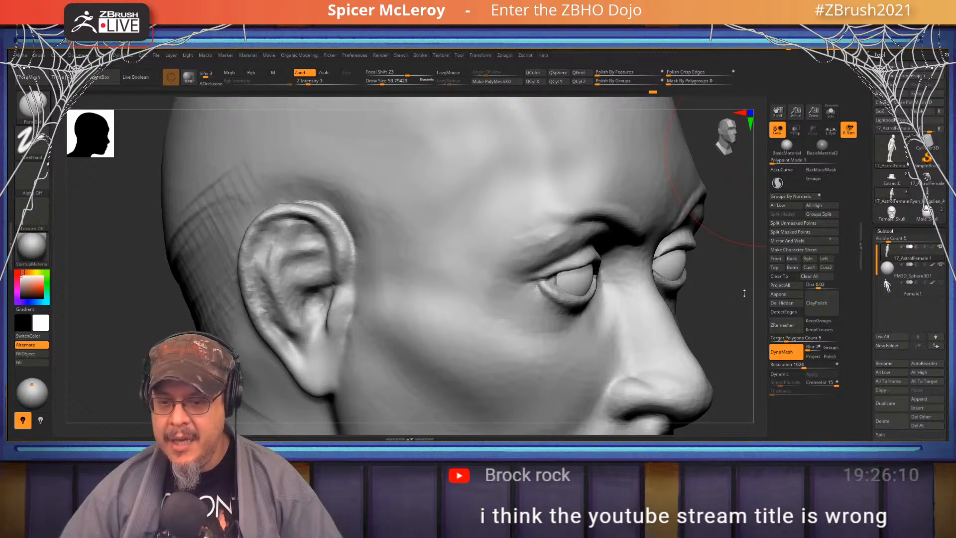
Fill out and smooth the side of the head between the temple and the top of the ear
{"action": "key", "text": "f"}
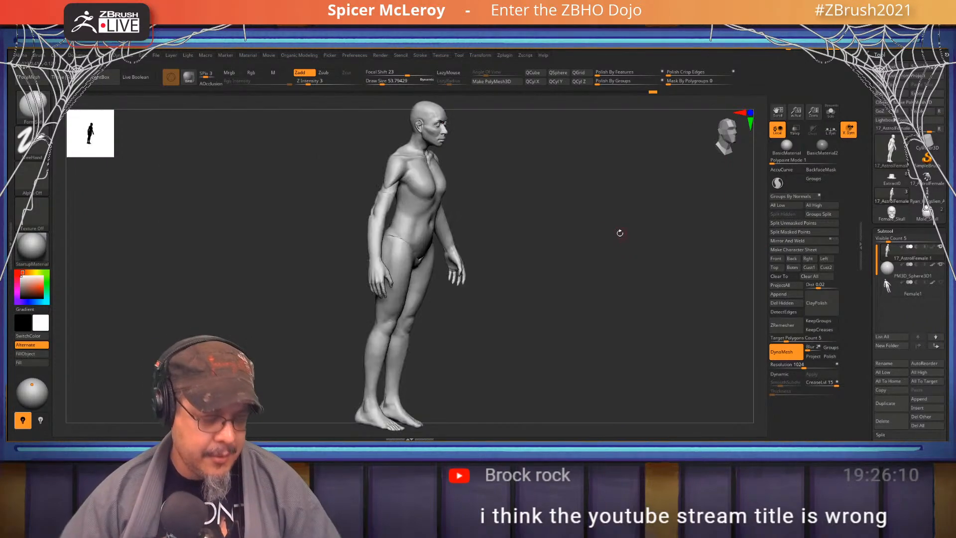
{"action": "left_click_drag", "start_coordinate": [620, 233], "coordinate": [597, 229]}
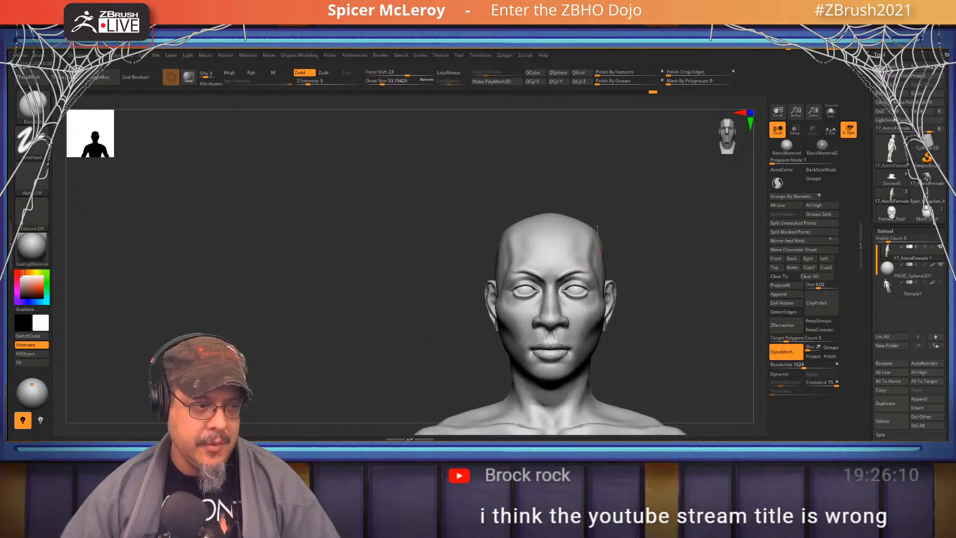
{"action": "right_click_drag", "start_coordinate": [597, 229], "coordinate": [610, 202], "text": "alt"}
{"action": "mouse_move", "coordinate": [498, 214]}
{"action": "right_mouse_down"}
{"action": "mouse_move", "coordinate": [580, 279]}
{"action": "mouse_move", "coordinate": [569, 280]}
{"action": "mouse_move", "coordinate": [572, 269]}
{"action": "mouse_move", "coordinate": [570, 301]}
{"action": "mouse_move", "coordinate": [566, 279]}
{"action": "mouse_move", "coordinate": [585, 241]}
{"action": "mouse_move", "coordinate": [567, 232]}
{"action": "mouse_move", "coordinate": [584, 219]}
{"action": "mouse_move", "coordinate": [561, 249]}
{"action": "mouse_move", "coordinate": [523, 239]}
{"action": "mouse_move", "coordinate": [584, 257]}
{"action": "mouse_move", "coordinate": [544, 239]}
{"action": "mouse_move", "coordinate": [457, 265]}
{"action": "mouse_move", "coordinate": [564, 273]}
{"action": "mouse_move", "coordinate": [565, 256]}
{"action": "right_mouse_up"}
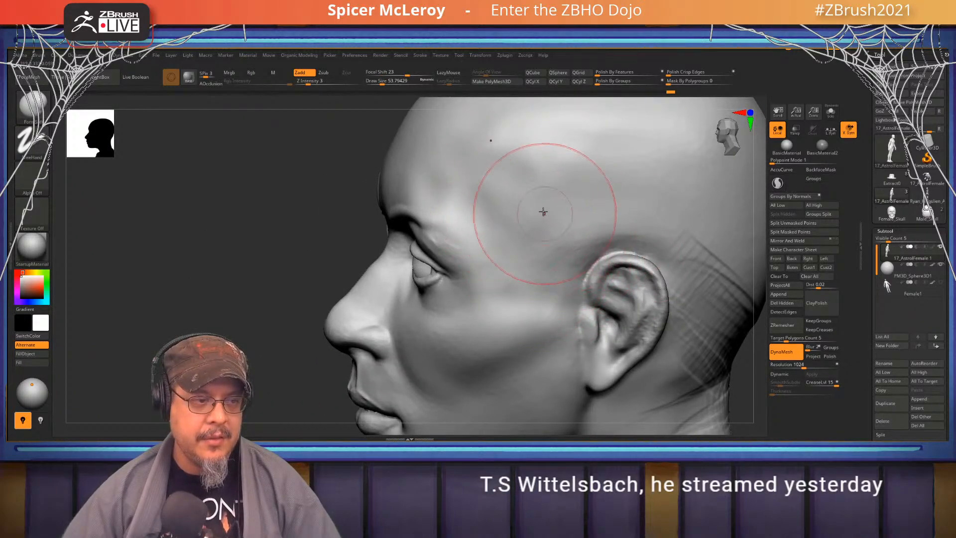
{"action": "key", "text": "shift"}
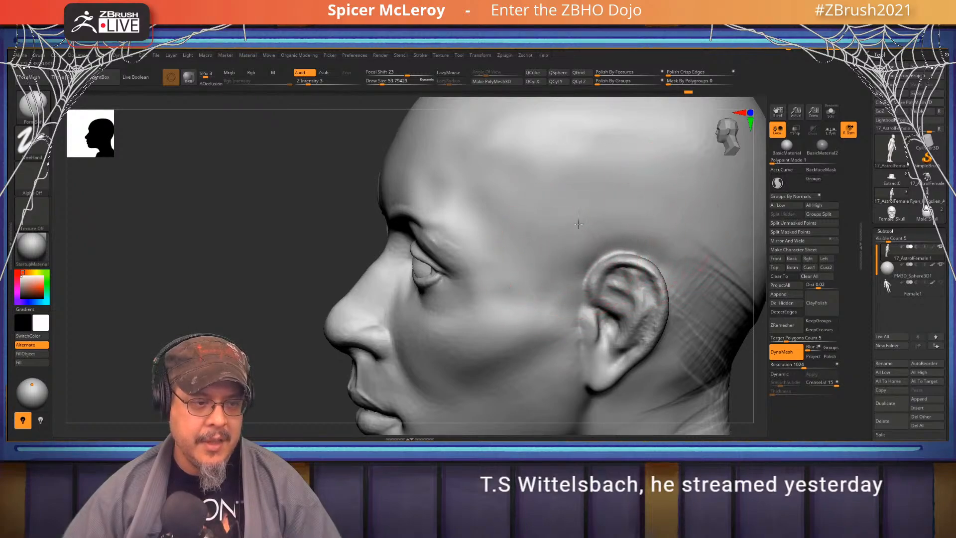
{"action": "left_click_drag", "start_coordinate": [560, 242], "coordinate": [591, 201]}
{"action": "key", "text": "shift"}
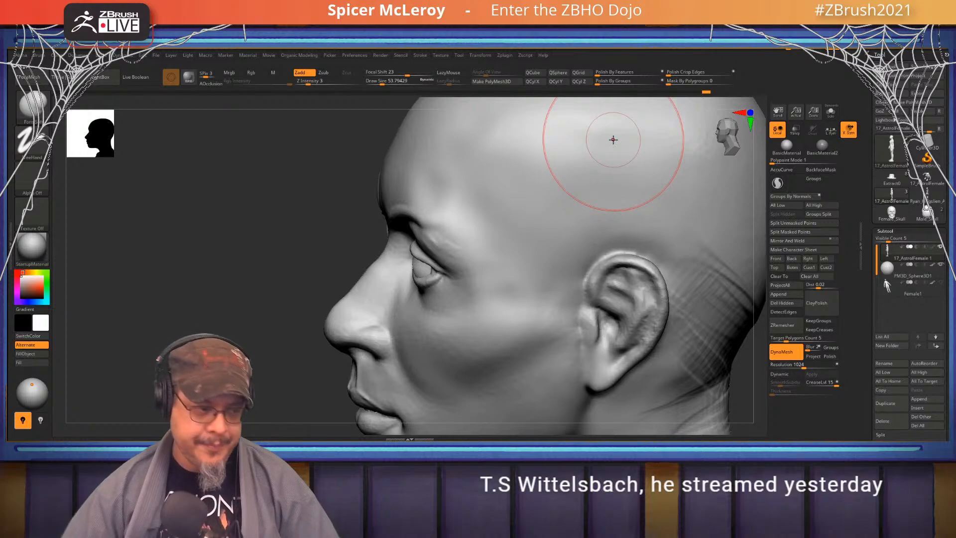
Check the face from several angles and smooth the upper side of the skull above the temple
{"action": "mouse_move", "coordinate": [384, 273]}
{"action": "left_mouse_down"}
{"action": "mouse_move", "coordinate": [316, 253]}
{"action": "mouse_move", "coordinate": [441, 246]}
{"action": "mouse_move", "coordinate": [404, 319]}
{"action": "mouse_move", "coordinate": [441, 238]}
{"action": "mouse_move", "coordinate": [471, 242]}
{"action": "left_mouse_up"}
{"action": "right_click_drag", "start_coordinate": [471, 243], "coordinate": [480, 267], "text": "ctrl"}
{"action": "mouse_move", "coordinate": [570, 203]}
{"action": "right_mouse_down", "text": "alt"}
{"action": "mouse_move", "coordinate": [530, 241]}
{"action": "mouse_move", "coordinate": [485, 257]}
{"action": "mouse_move", "coordinate": [512, 238]}
{"action": "mouse_move", "coordinate": [453, 241]}
{"action": "mouse_move", "coordinate": [554, 202]}
{"action": "right_mouse_up", "text": "alt"}
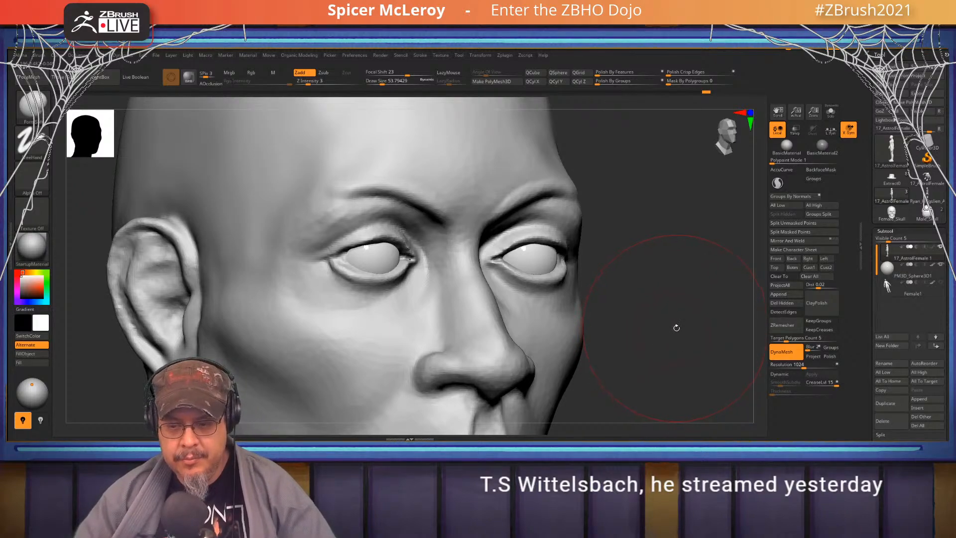
{"action": "mouse_move", "coordinate": [662, 325]}
{"action": "left_mouse_down"}
{"action": "mouse_move", "coordinate": [468, 330]}
{"action": "mouse_move", "coordinate": [467, 343]}
{"action": "mouse_move", "coordinate": [494, 324]}
{"action": "mouse_move", "coordinate": [490, 338]}
{"action": "mouse_move", "coordinate": [511, 353]}
{"action": "mouse_move", "coordinate": [495, 304]}
{"action": "mouse_move", "coordinate": [470, 284]}
{"action": "left_mouse_up"}
{"action": "mouse_move", "coordinate": [469, 284]}
{"action": "right_mouse_down", "text": "alt"}
{"action": "mouse_move", "coordinate": [497, 281]}
{"action": "mouse_move", "coordinate": [480, 275]}
{"action": "right_mouse_up", "text": "alt"}
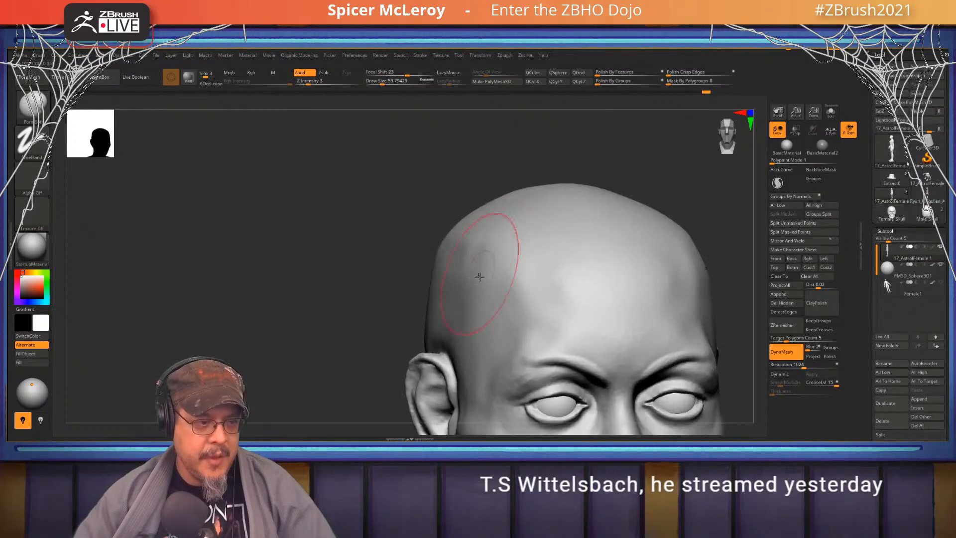
{"action": "mouse_move", "coordinate": [478, 273]}
{"action": "left_mouse_down", "text": "shift"}
{"action": "mouse_move", "coordinate": [476, 248]}
{"action": "mouse_move", "coordinate": [472, 258]}
{"action": "left_mouse_up", "text": "shift"}
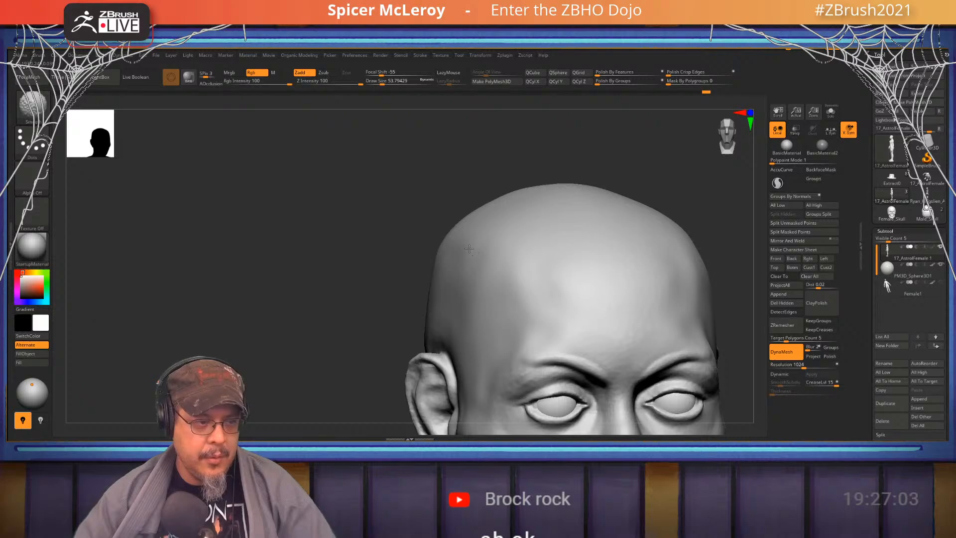
Select the FormSoft brush and compare the figure's forehead and temple with the marked temporal line on the Female_Skull reference
{"action": "mouse_move", "coordinate": [591, 321]}
{"action": "right_mouse_down", "text": "alt"}
{"action": "mouse_move", "coordinate": [502, 278]}
{"action": "mouse_move", "coordinate": [513, 298]}
{"action": "mouse_move", "coordinate": [493, 293]}
{"action": "mouse_move", "coordinate": [499, 278]}
{"action": "mouse_move", "coordinate": [482, 305]}
{"action": "mouse_move", "coordinate": [485, 282]}
{"action": "mouse_move", "coordinate": [509, 314]}
{"action": "mouse_move", "coordinate": [476, 307]}
{"action": "mouse_move", "coordinate": [521, 321]}
{"action": "right_mouse_up", "text": "alt"}
{"action": "key", "text": "b"}
{"action": "key", "text": "f"}
{"action": "key", "text": "s"}
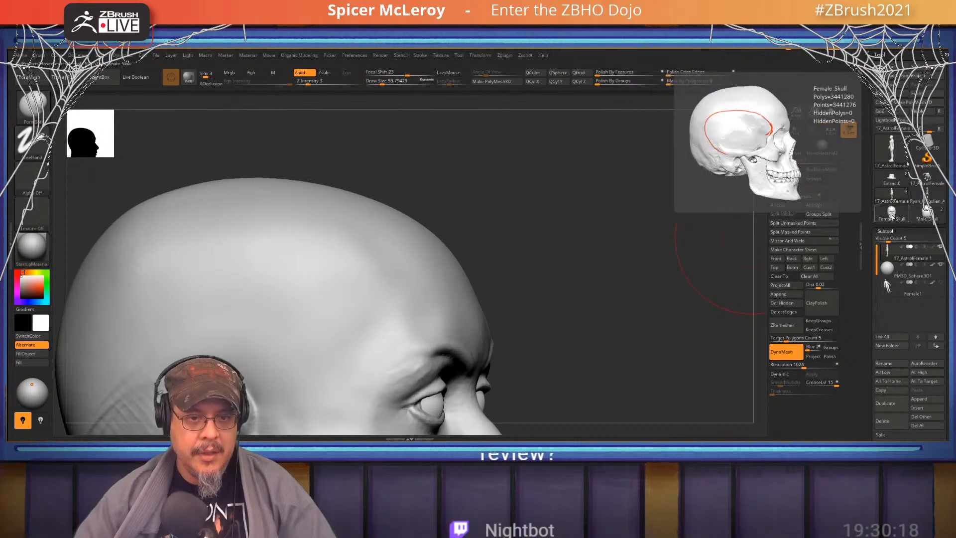
{"action": "left_click", "coordinate": [892, 215]}
{"action": "right_click_drag", "start_coordinate": [644, 258], "coordinate": [663, 260]}
{"action": "right_click_drag", "start_coordinate": [629, 214], "coordinate": [615, 356], "text": "alt"}
{"action": "right_click_drag", "start_coordinate": [713, 271], "coordinate": [674, 266]}
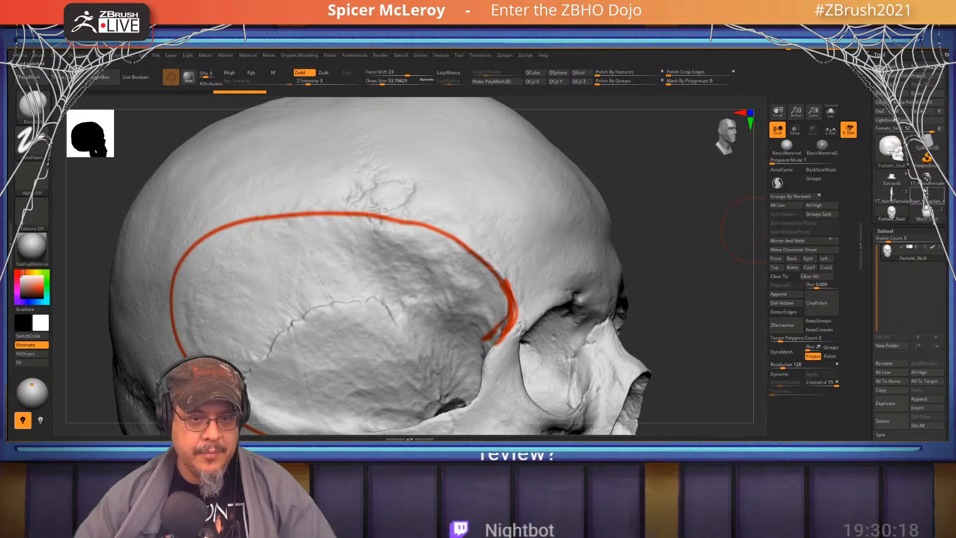
{"action": "left_click", "coordinate": [892, 197]}
{"action": "key", "text": "f"}
{"action": "right_click_drag", "start_coordinate": [576, 241], "coordinate": [627, 394], "text": "alt"}
{"action": "mouse_move", "coordinate": [492, 285]}
{"action": "right_mouse_down", "text": "alt"}
{"action": "mouse_move", "coordinate": [598, 311]}
{"action": "mouse_move", "coordinate": [603, 378]}
{"action": "right_mouse_up", "text": "alt"}
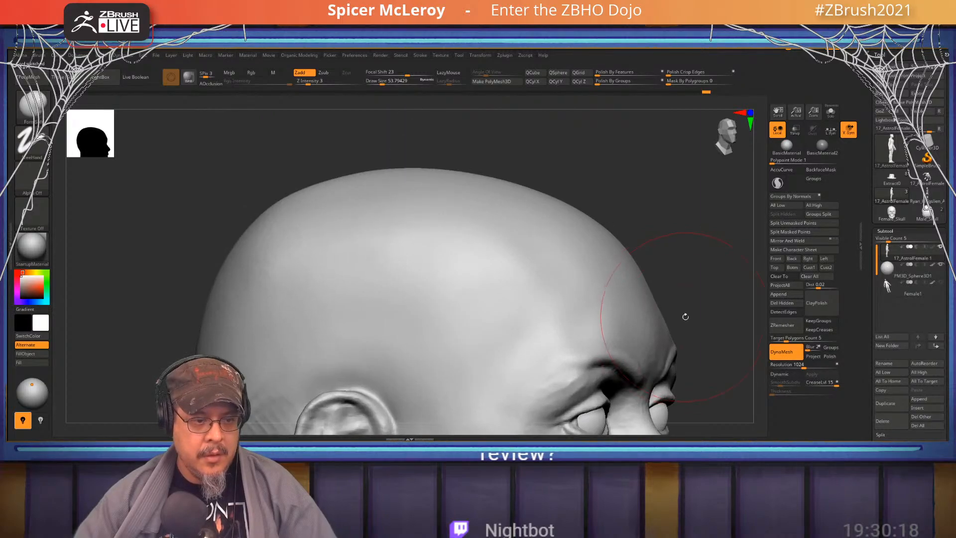
Fill out the side of the forehead above the brow with FormSoft at a draw size of about 68
{"action": "mouse_move", "coordinate": [685, 316]}
{"action": "right_mouse_down"}
{"action": "mouse_move", "coordinate": [652, 318]}
{"action": "mouse_move", "coordinate": [574, 283]}
{"action": "right_mouse_up"}
{"action": "key", "text": "s"}
{"action": "mouse_move", "coordinate": [574, 282]}
{"action": "left_mouse_down"}
{"action": "mouse_move", "coordinate": [609, 279]}
{"action": "mouse_move", "coordinate": [549, 273]}
{"action": "left_mouse_up"}
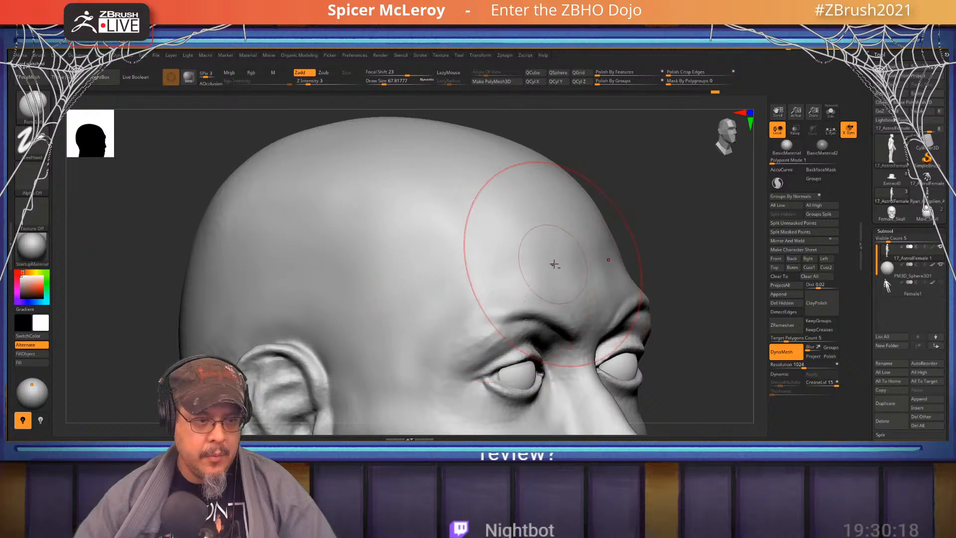
{"action": "mouse_move", "coordinate": [678, 261]}
{"action": "right_mouse_down"}
{"action": "mouse_move", "coordinate": [668, 271]}
{"action": "mouse_move", "coordinate": [610, 258]}
{"action": "right_mouse_up"}
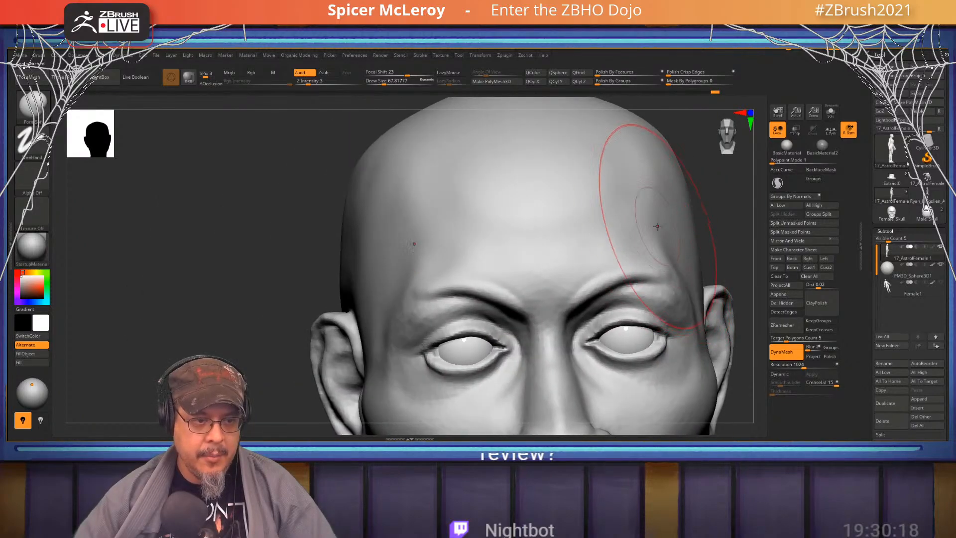
{"action": "left_click_drag", "start_coordinate": [658, 226], "coordinate": [640, 243]}
{"action": "mouse_move", "coordinate": [640, 242]}
{"action": "right_mouse_down"}
{"action": "mouse_move", "coordinate": [586, 245]}
{"action": "mouse_move", "coordinate": [536, 277]}
{"action": "mouse_move", "coordinate": [566, 264]}
{"action": "right_mouse_up"}
Round the forehead's profile from the brow up to the hairline and smooth its transition into the temple
{"action": "left_click_drag", "start_coordinate": [565, 264], "coordinate": [570, 276]}
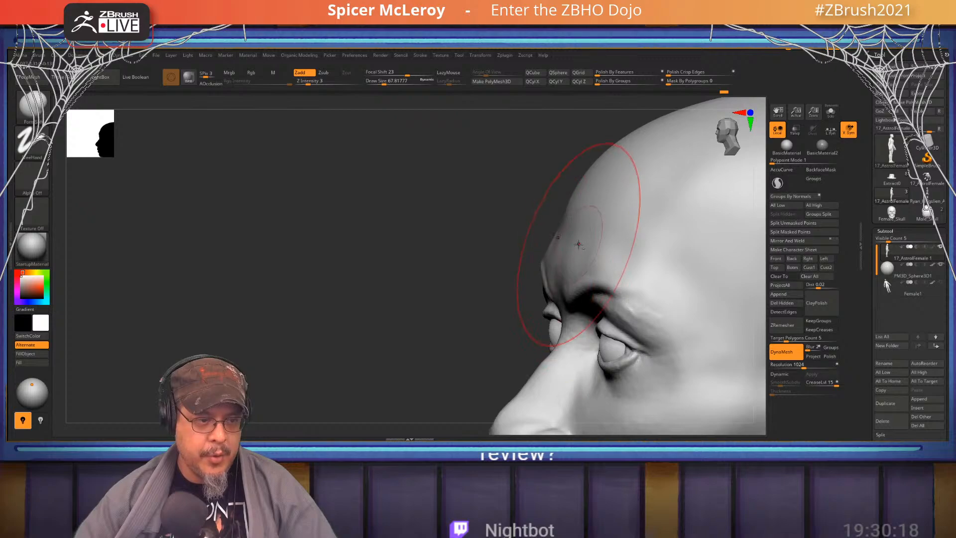
{"action": "left_click_drag", "start_coordinate": [578, 244], "coordinate": [591, 224]}
{"action": "right_click_drag", "start_coordinate": [615, 172], "coordinate": [592, 222], "text": "alt"}
{"action": "mouse_move", "coordinate": [540, 247]}
{"action": "left_mouse_down"}
{"action": "mouse_move", "coordinate": [530, 254]}
{"action": "mouse_move", "coordinate": [587, 243]}
{"action": "left_mouse_up"}
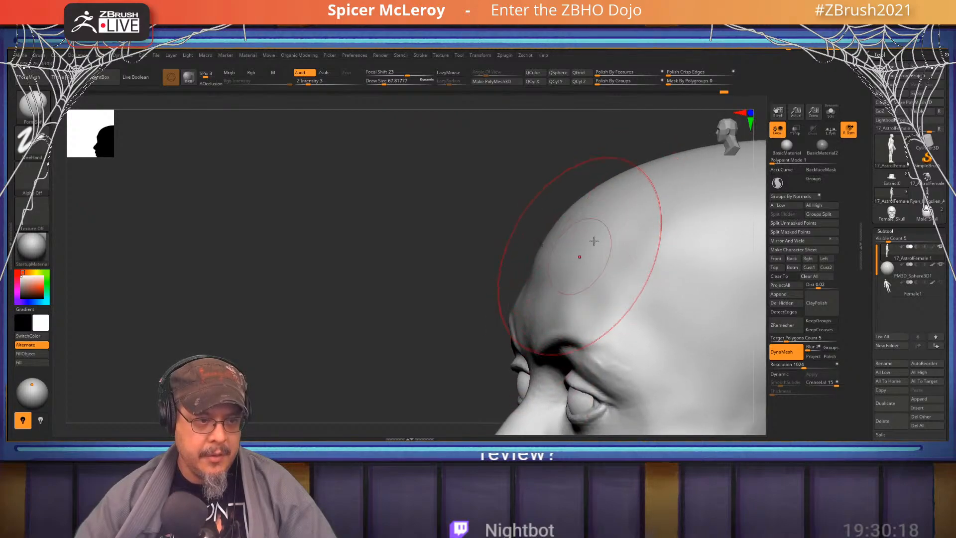
{"action": "mouse_move", "coordinate": [607, 212]}
{"action": "left_mouse_down"}
{"action": "mouse_move", "coordinate": [632, 179]}
{"action": "mouse_move", "coordinate": [652, 175]}
{"action": "left_mouse_up"}
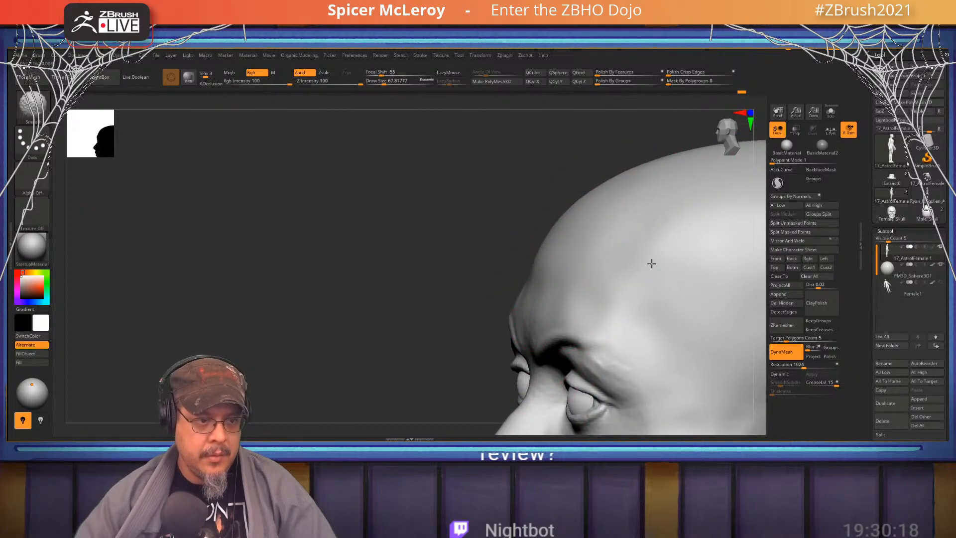
{"action": "mouse_move", "coordinate": [641, 305]}
{"action": "right_mouse_down"}
{"action": "mouse_move", "coordinate": [624, 267]}
{"action": "mouse_move", "coordinate": [564, 242]}
{"action": "mouse_move", "coordinate": [624, 258]}
{"action": "mouse_move", "coordinate": [623, 287]}
{"action": "right_mouse_up"}
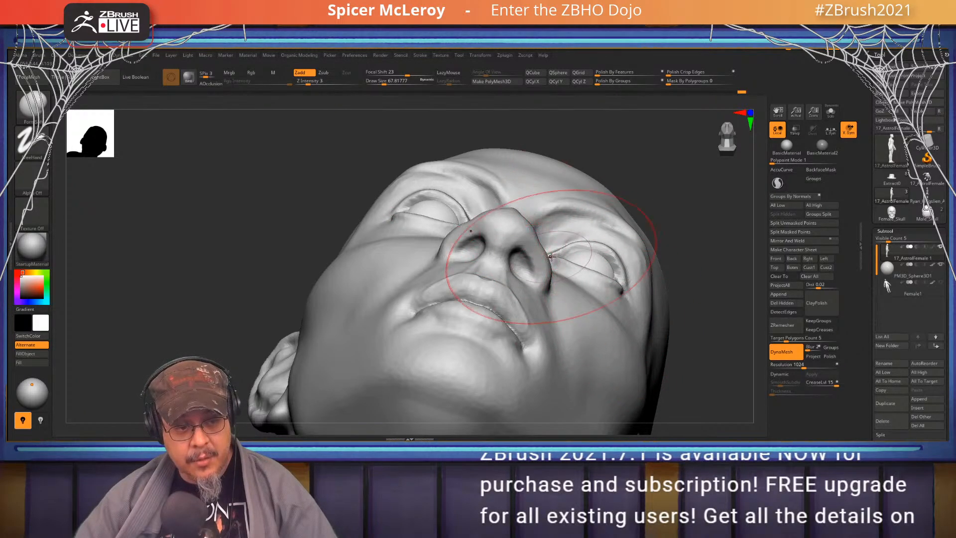
Adjust the outer corner of the eye and the eyelid with the Move brush, working from below the face
{"action": "key", "text": "b"}
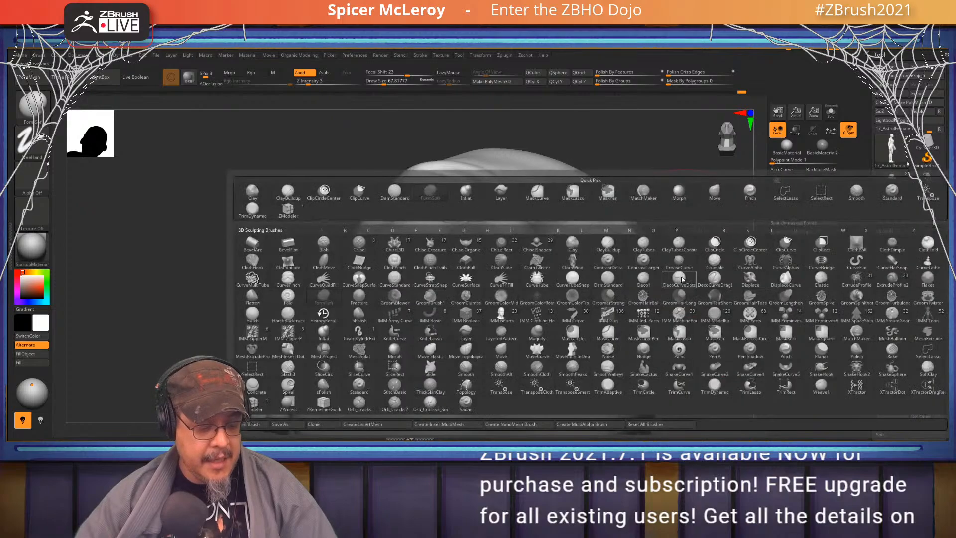
{"action": "key", "text": "m"}
{"action": "key", "text": "v"}
{"action": "left_click_drag", "start_coordinate": [620, 293], "coordinate": [618, 300]}
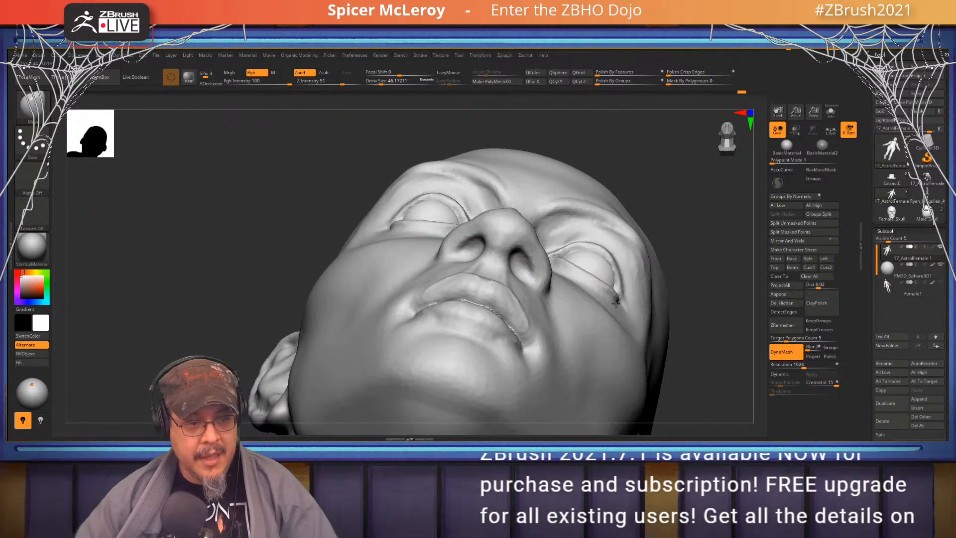
{"action": "left_click_drag", "start_coordinate": [618, 264], "coordinate": [614, 260]}
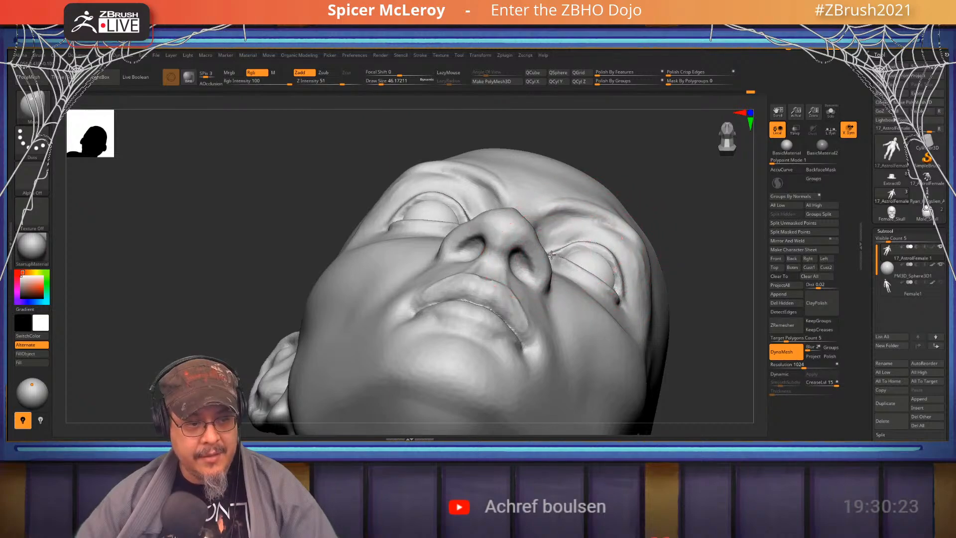
{"action": "left_click_drag", "start_coordinate": [703, 324], "coordinate": [716, 253], "text": "alt"}
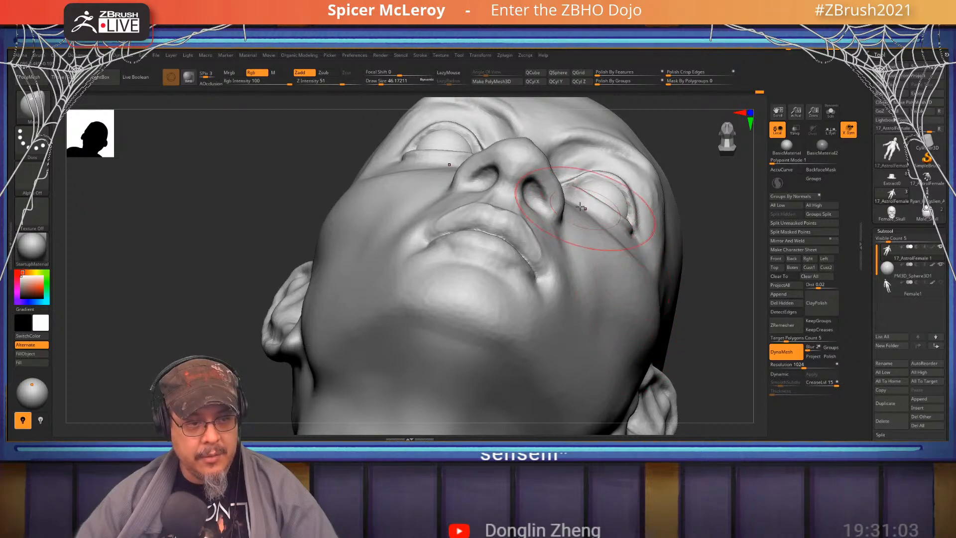
Build up the outer rim of the eye socket beside the eye with FormSoft at draw size about 25 and smooth it
{"action": "mouse_move", "coordinate": [596, 235]}
{"action": "right_mouse_down"}
{"action": "mouse_move", "coordinate": [552, 234]}
{"action": "mouse_move", "coordinate": [498, 209]}
{"action": "mouse_move", "coordinate": [565, 292]}
{"action": "mouse_move", "coordinate": [643, 286]}
{"action": "right_mouse_up"}
{"action": "key", "text": "b"}
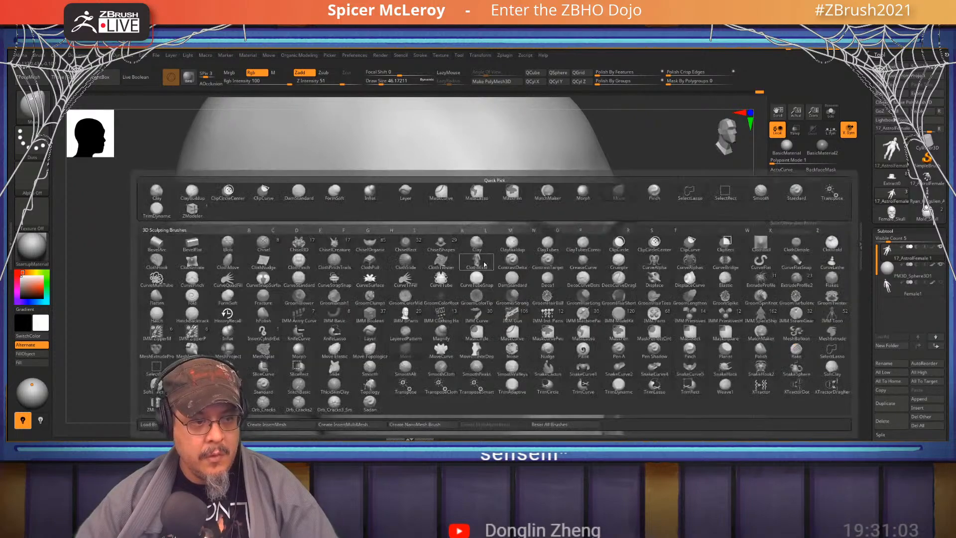
{"action": "key", "text": "f"}
{"action": "key", "text": "s"}
{"action": "mouse_move", "coordinate": [426, 273]}
{"action": "right_mouse_down", "text": "alt"}
{"action": "mouse_move", "coordinate": [478, 263]}
{"action": "mouse_move", "coordinate": [475, 254]}
{"action": "right_mouse_up", "text": "alt"}
{"action": "left_click_drag", "start_coordinate": [475, 255], "coordinate": [481, 336]}
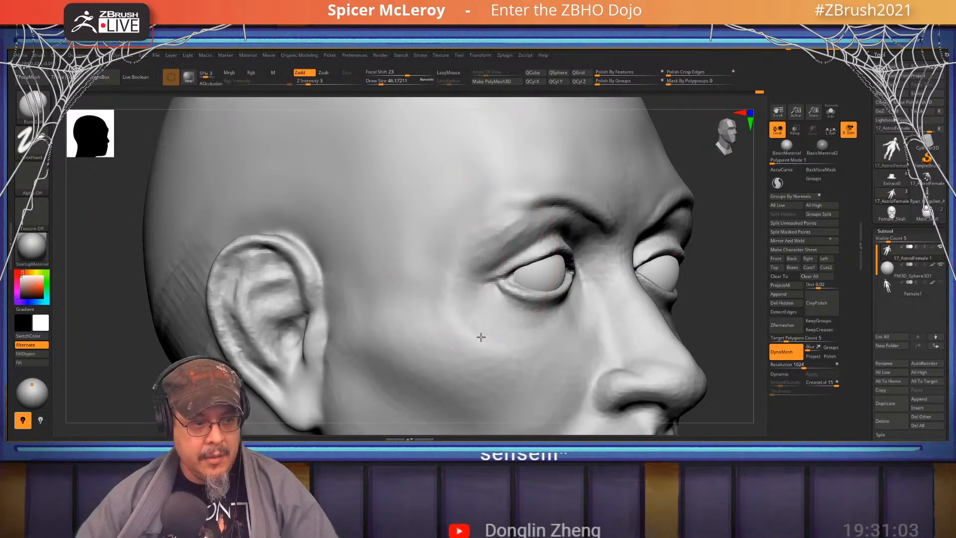
{"action": "key", "text": "ctrl+z"}
{"action": "key", "text": "s"}
{"action": "left_click_drag", "start_coordinate": [471, 300], "coordinate": [467, 300]}
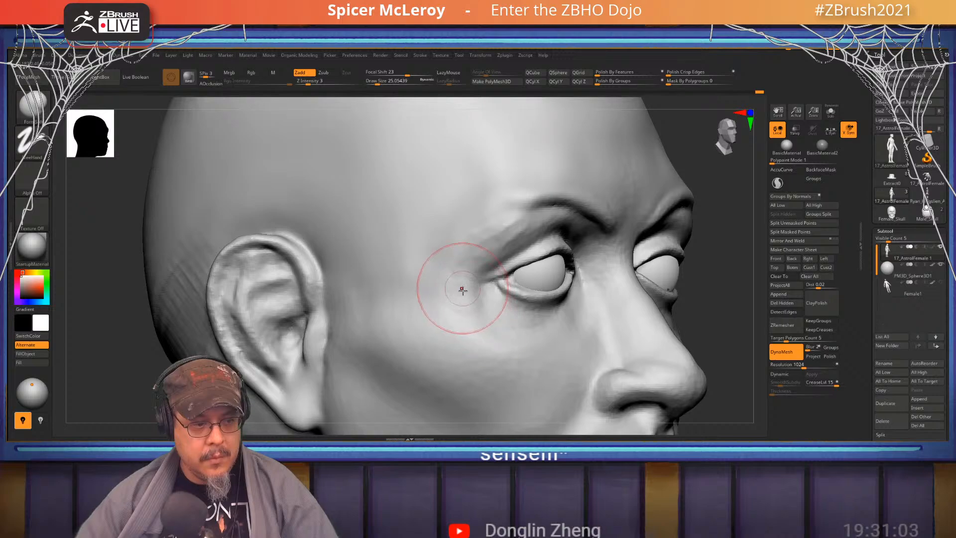
{"action": "left_click_drag", "start_coordinate": [473, 270], "coordinate": [464, 323]}
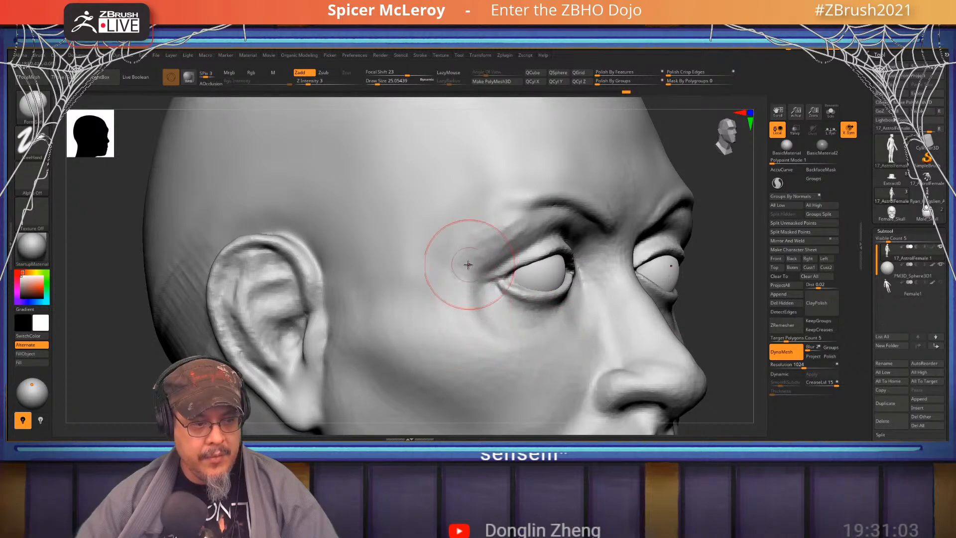
{"action": "key", "text": "shift"}
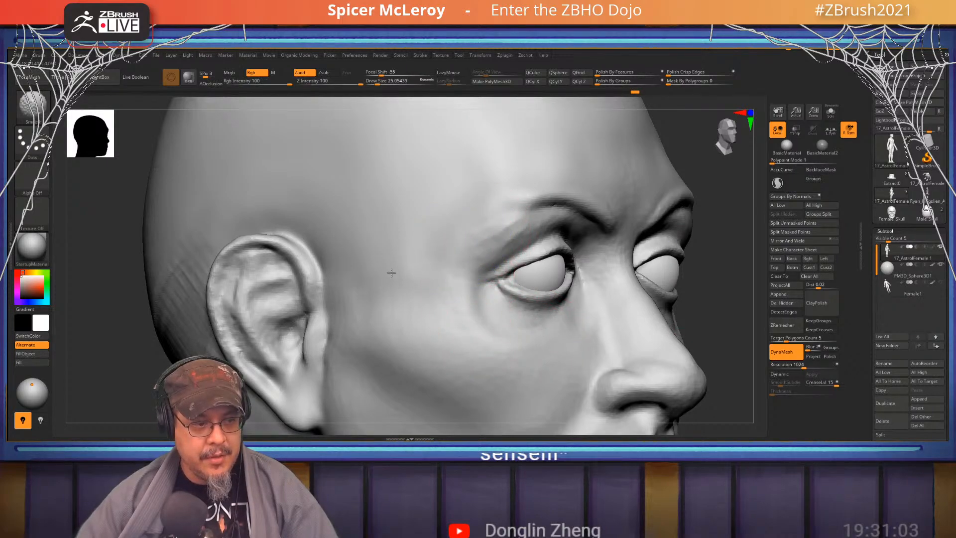
Refine and smooth the outer end of the brow where it meets the temple
{"action": "mouse_move", "coordinate": [523, 316]}
{"action": "right_mouse_down"}
{"action": "mouse_move", "coordinate": [492, 302]}
{"action": "mouse_move", "coordinate": [523, 277]}
{"action": "mouse_move", "coordinate": [512, 282]}
{"action": "mouse_move", "coordinate": [548, 303]}
{"action": "right_mouse_up"}
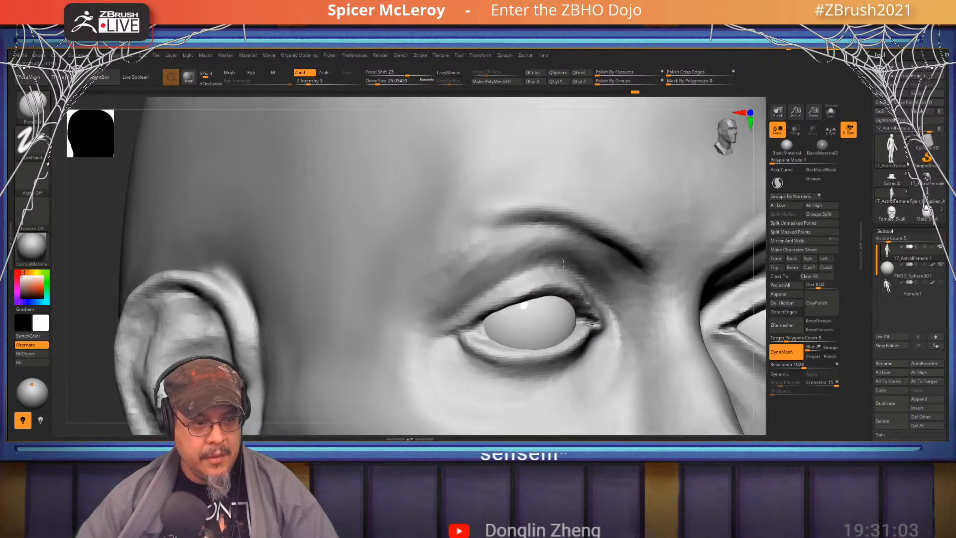
{"action": "key", "text": "b"}
{"action": "key", "text": "Escape"}
{"action": "key", "text": "shift"}
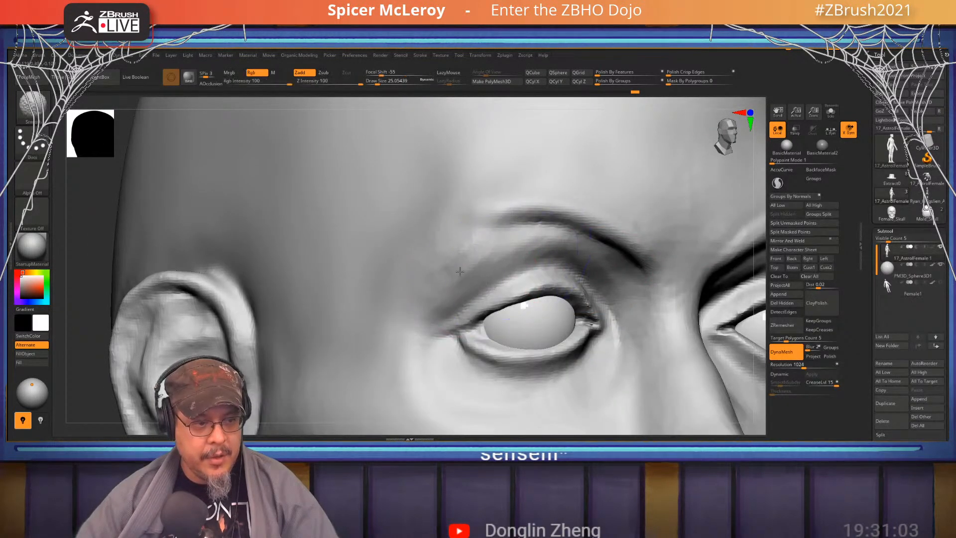
Build up the inner end of the brow with ClayBuildup and smooth it into the area between the brows
{"action": "mouse_move", "coordinate": [557, 261]}
{"action": "right_mouse_down"}
{"action": "mouse_move", "coordinate": [641, 249]}
{"action": "mouse_move", "coordinate": [592, 250]}
{"action": "right_mouse_up"}
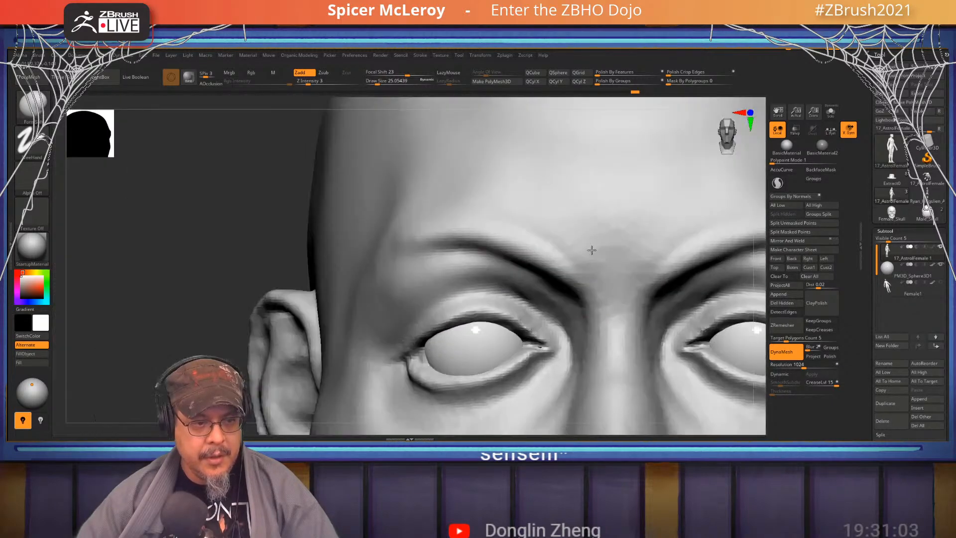
{"action": "key", "text": "b"}
{"action": "key", "text": "c"}
{"action": "key", "text": "b"}
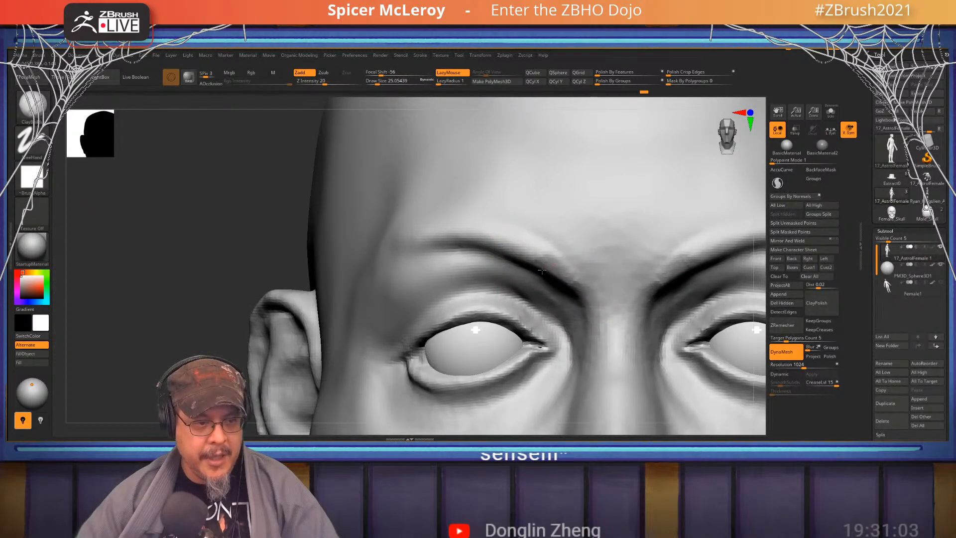
{"action": "key", "text": "shift"}
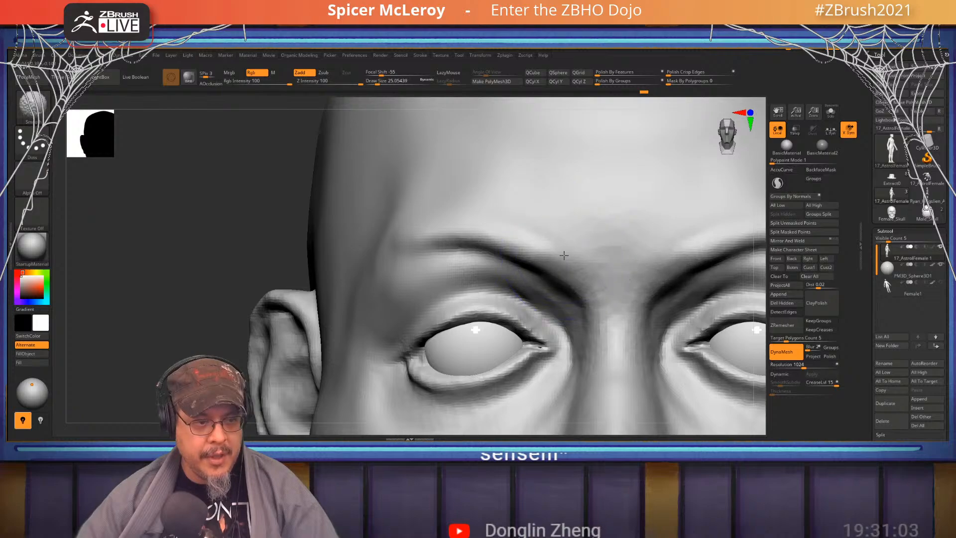
{"action": "mouse_move", "coordinate": [566, 256]}
{"action": "right_mouse_down"}
{"action": "mouse_move", "coordinate": [581, 267]}
{"action": "mouse_move", "coordinate": [566, 292]}
{"action": "right_mouse_up"}
{"action": "mouse_move", "coordinate": [566, 291]}
{"action": "left_mouse_down"}
{"action": "mouse_move", "coordinate": [612, 326]}
{"action": "mouse_move", "coordinate": [702, 269]}
{"action": "left_mouse_up"}
{"action": "key", "text": "ctrl"}
{"action": "key", "text": "ctrl+z"}
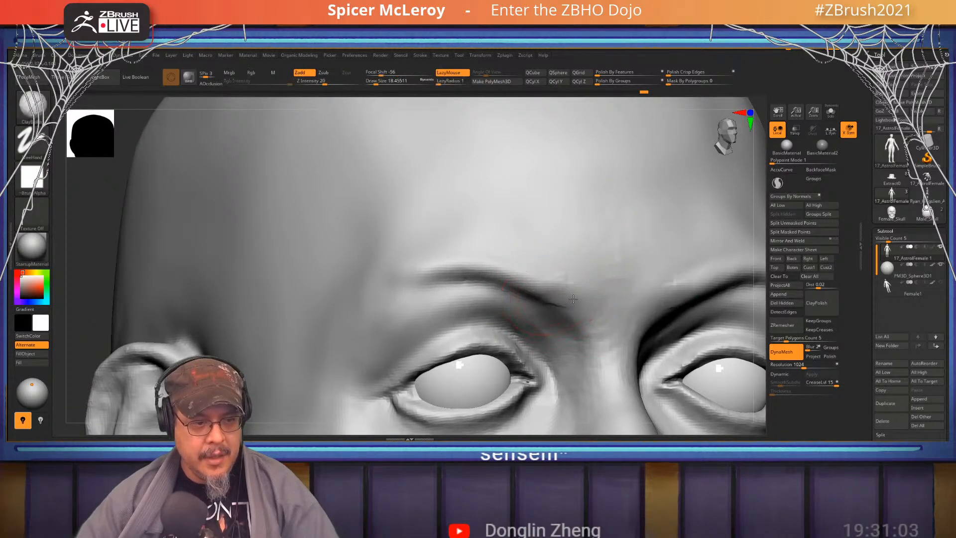
Lay a ClayBuildup ridge along the brow, refine its inner end at draw size about 14 and smooth it into the forehead
{"action": "left_click_drag", "start_coordinate": [532, 272], "coordinate": [419, 266]}
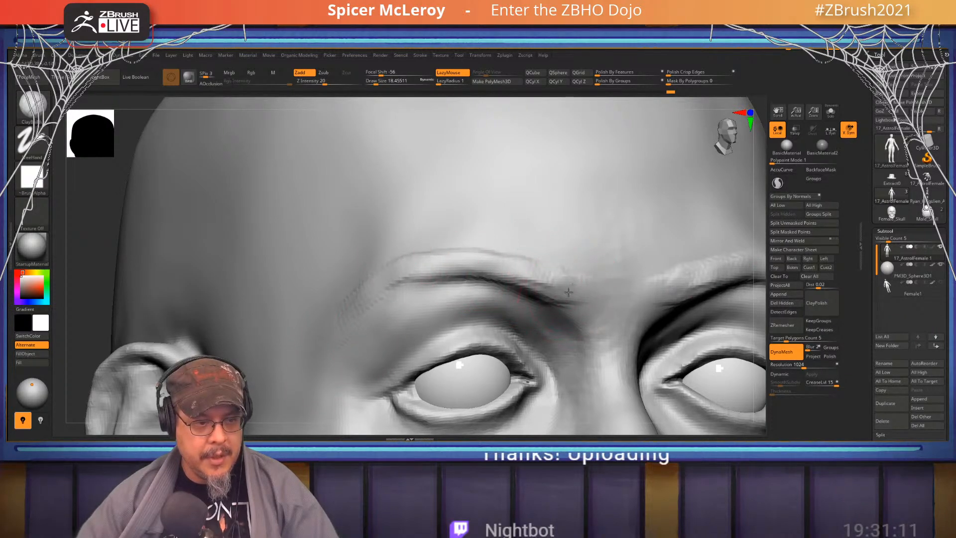
{"action": "left_click_drag", "start_coordinate": [572, 296], "coordinate": [449, 259], "text": "shift"}
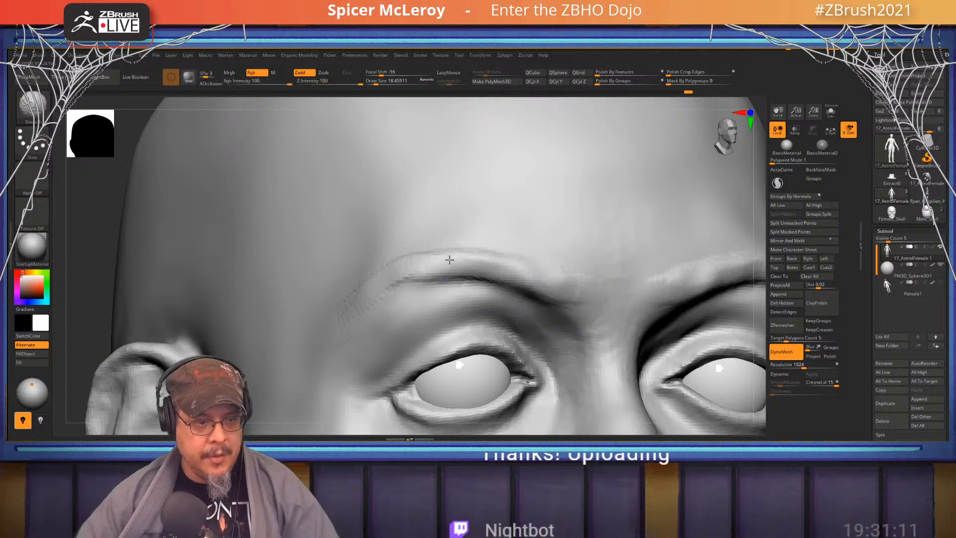
{"action": "key", "text": "s"}
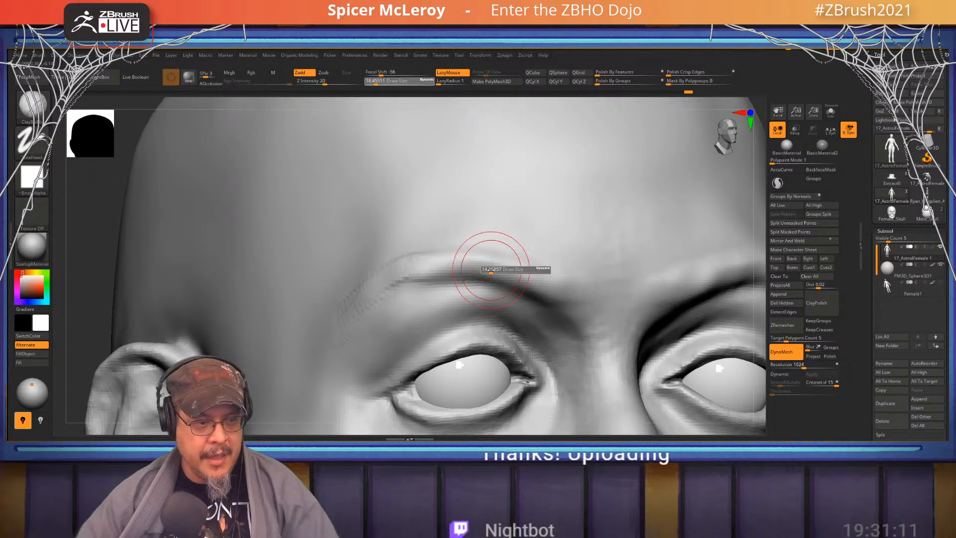
{"action": "left_click_drag", "start_coordinate": [518, 279], "coordinate": [524, 283]}
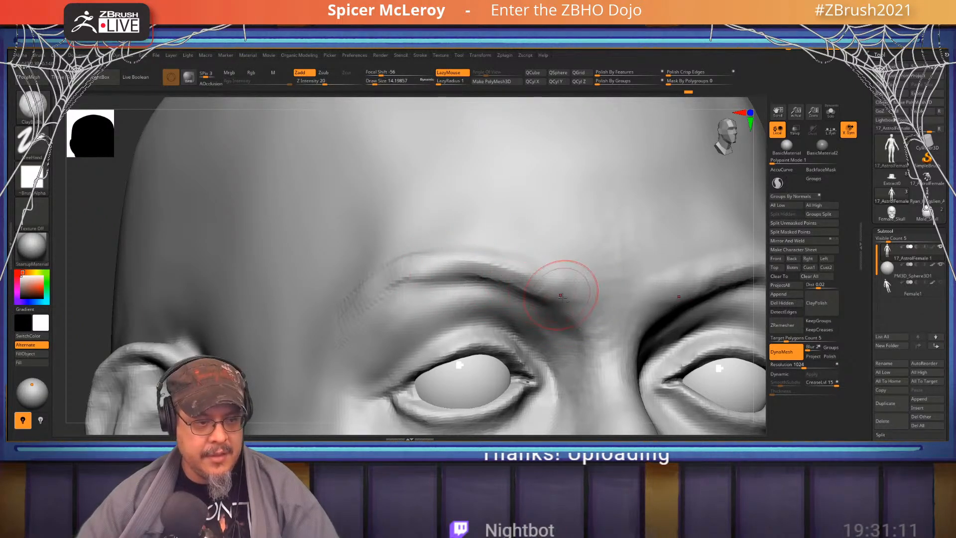
{"action": "key", "text": "shift"}
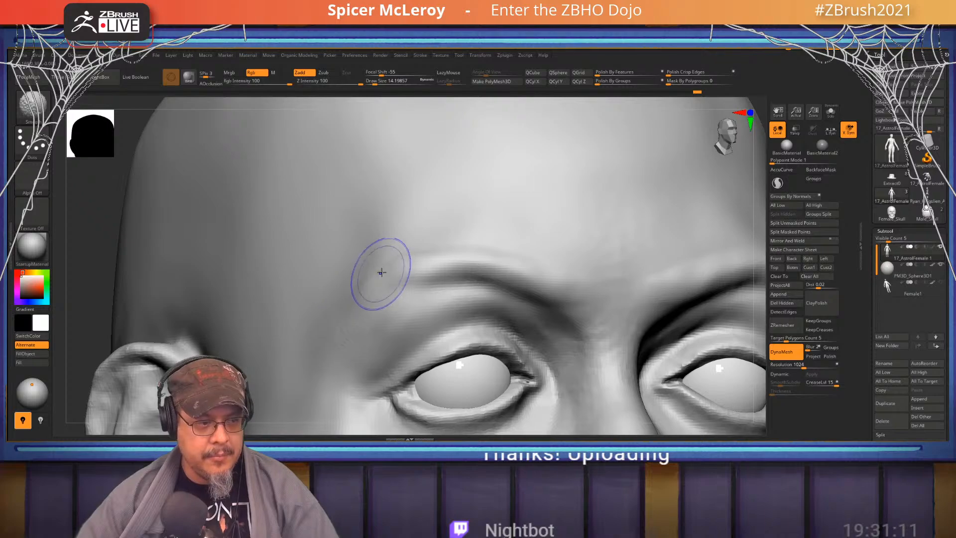
Adjust the area around the outer side of the eye with the Move brush at a draw size of about 54
{"action": "key", "text": "f"}
{"action": "mouse_move", "coordinate": [543, 273]}
{"action": "right_mouse_down"}
{"action": "mouse_move", "coordinate": [491, 271]}
{"action": "mouse_move", "coordinate": [514, 234]}
{"action": "mouse_move", "coordinate": [478, 283]}
{"action": "mouse_move", "coordinate": [566, 296]}
{"action": "mouse_move", "coordinate": [459, 320]}
{"action": "right_mouse_up"}
{"action": "key", "text": "shift"}
{"action": "key", "text": "s"}
{"action": "left_click_drag", "start_coordinate": [480, 307], "coordinate": [500, 287]}
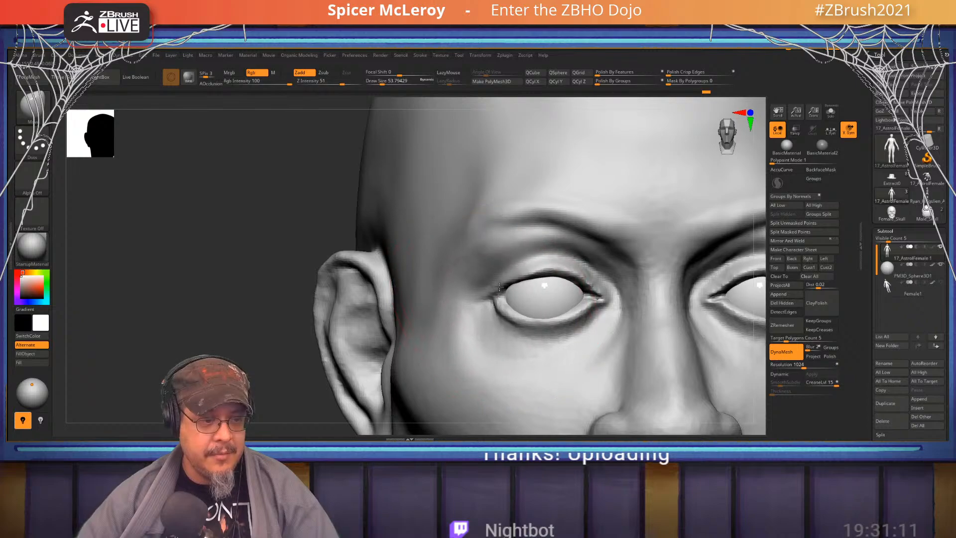
Reshape the upper eyelid's edge from below with the Move brush, reducing the draw size to about 11
{"action": "mouse_move", "coordinate": [494, 287]}
{"action": "right_mouse_down"}
{"action": "mouse_move", "coordinate": [518, 271]}
{"action": "mouse_move", "coordinate": [492, 284]}
{"action": "mouse_move", "coordinate": [538, 303]}
{"action": "mouse_move", "coordinate": [558, 239]}
{"action": "mouse_move", "coordinate": [543, 235]}
{"action": "mouse_move", "coordinate": [542, 271]}
{"action": "right_mouse_up"}
{"action": "key", "text": "bracketleft"}
{"action": "key", "text": "s"}
{"action": "left_click_drag", "start_coordinate": [511, 282], "coordinate": [508, 281]}
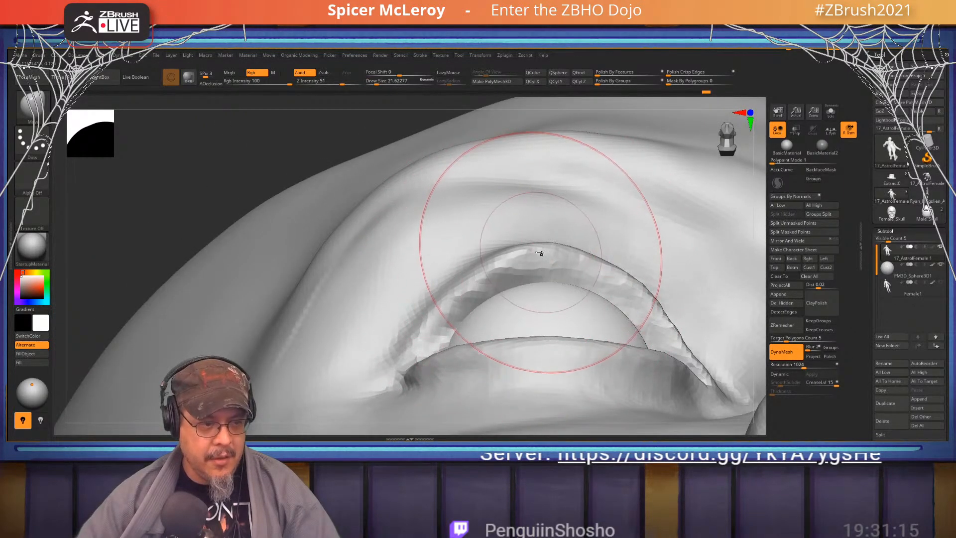
{"action": "key", "text": "s"}
{"action": "left_click_drag", "start_coordinate": [540, 253], "coordinate": [497, 264]}
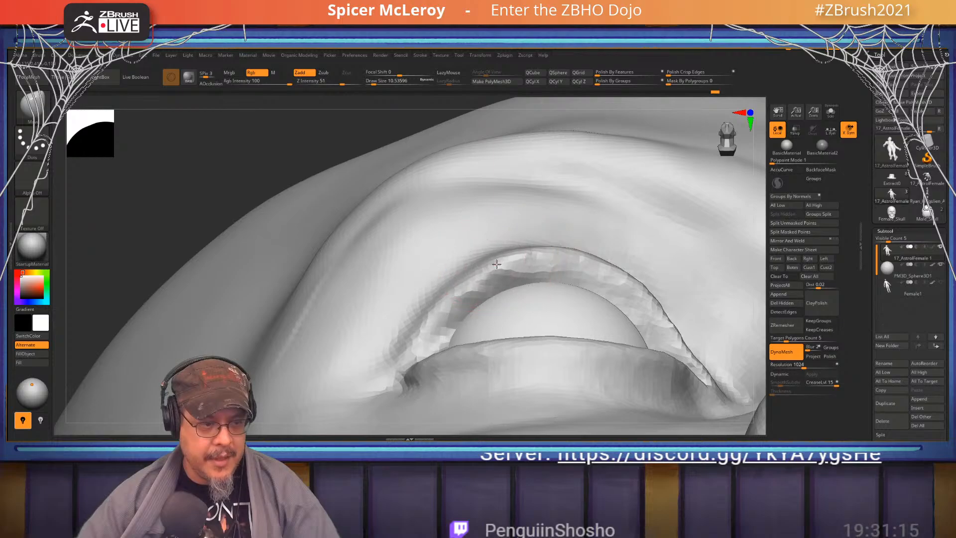
Carve the crease at the eye's outer corner with DamStandard, painting turned off and Zsub turned on
{"action": "mouse_move", "coordinate": [560, 283]}
{"action": "right_mouse_down"}
{"action": "mouse_move", "coordinate": [546, 352]}
{"action": "mouse_move", "coordinate": [519, 331]}
{"action": "mouse_move", "coordinate": [555, 319]}
{"action": "mouse_move", "coordinate": [583, 291]}
{"action": "right_mouse_up"}
{"action": "key", "text": "b"}
{"action": "key", "text": "d"}
{"action": "key", "text": "s"}
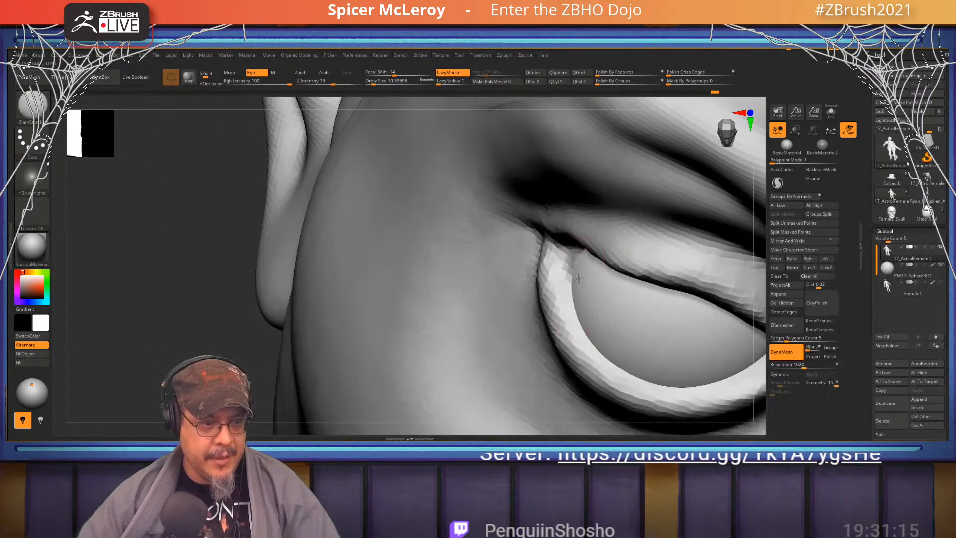
{"action": "right_click_drag", "start_coordinate": [588, 254], "coordinate": [569, 264]}
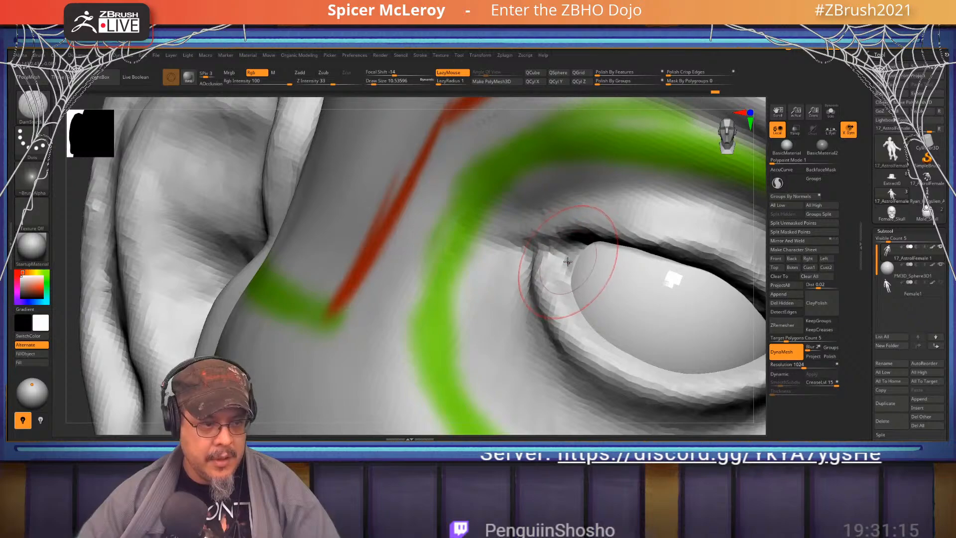
{"action": "key", "text": "space"}
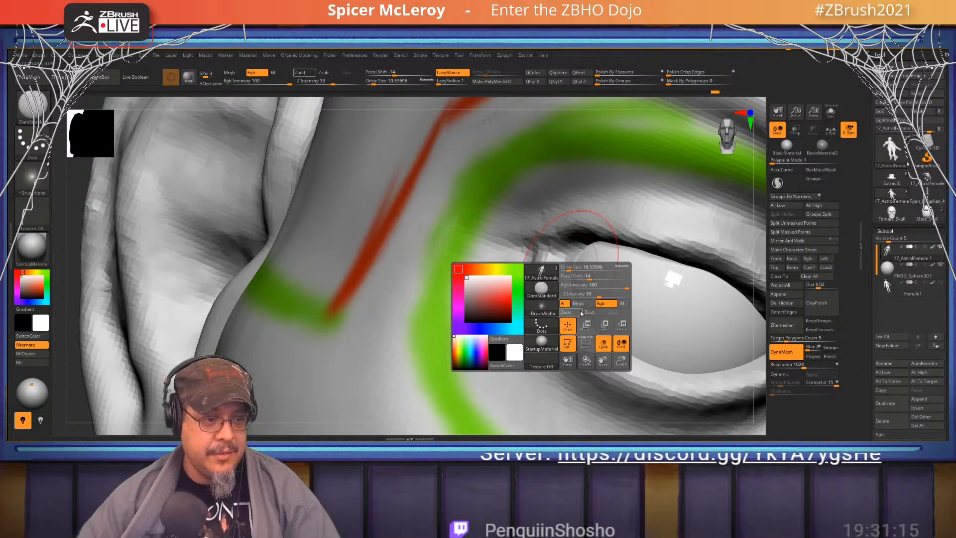
{"action": "left_click", "coordinate": [606, 303]}
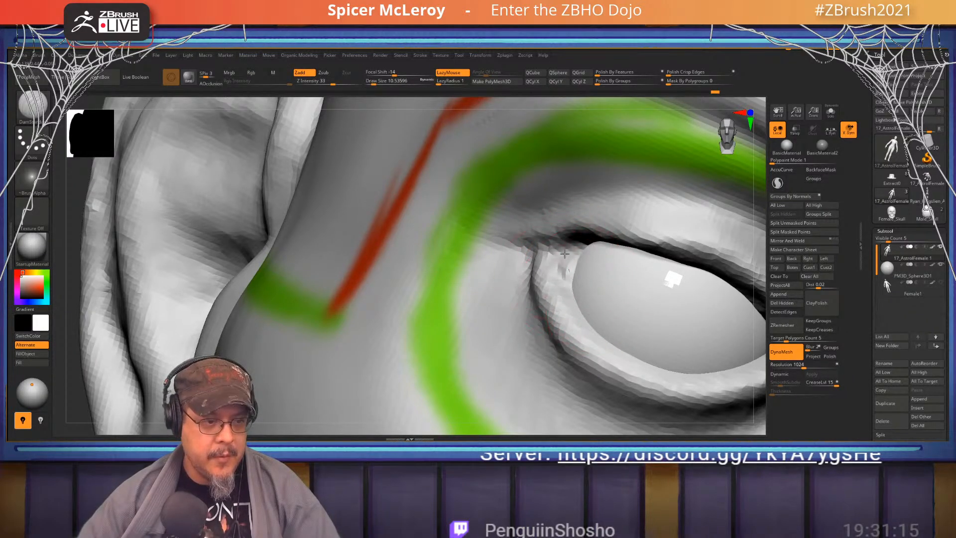
{"action": "key", "text": "space"}
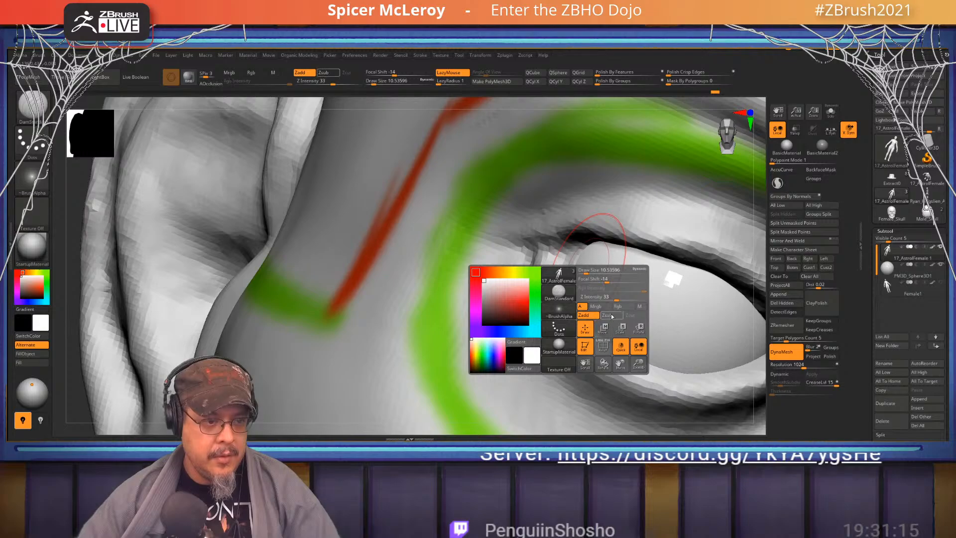
{"action": "left_click", "coordinate": [611, 316]}
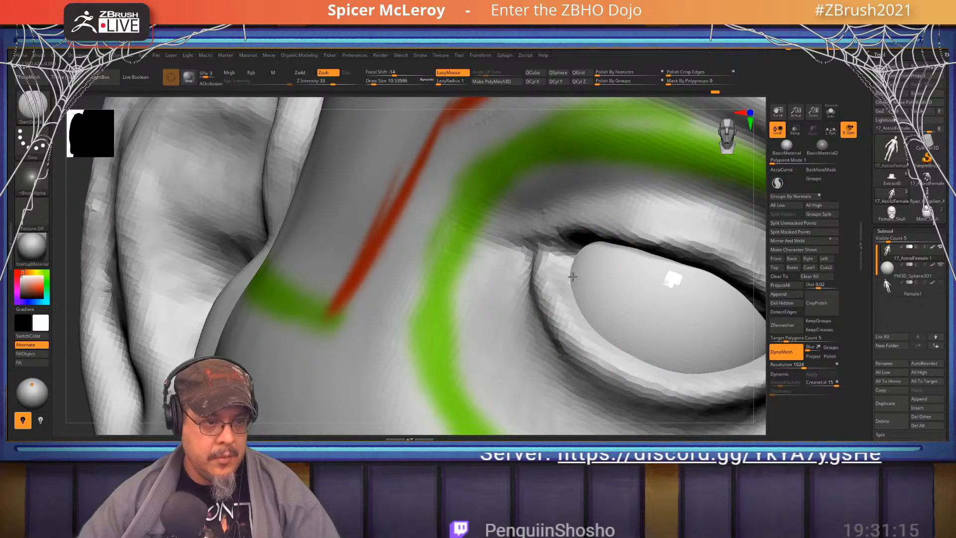
{"action": "right_click_drag", "start_coordinate": [586, 249], "coordinate": [577, 225]}
{"action": "mouse_move", "coordinate": [470, 249]}
{"action": "right_mouse_down"}
{"action": "mouse_move", "coordinate": [494, 300]}
{"action": "mouse_move", "coordinate": [498, 288]}
{"action": "right_mouse_up"}
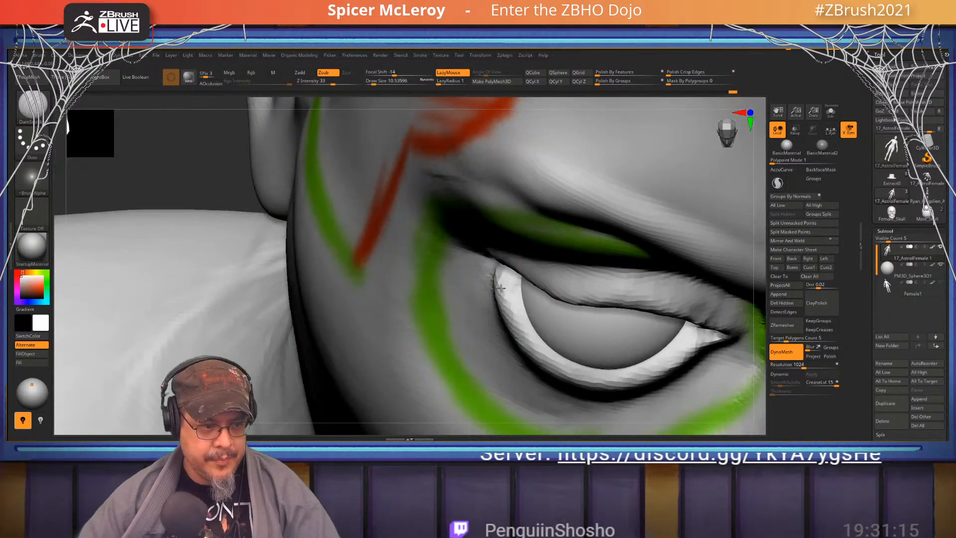
Reshape the eyelid edges at the outer corner and along the upper lid with the Move brush and smooth the upper lid
{"action": "key", "text": "b"}
{"action": "key", "text": "m"}
{"action": "key", "text": "v"}
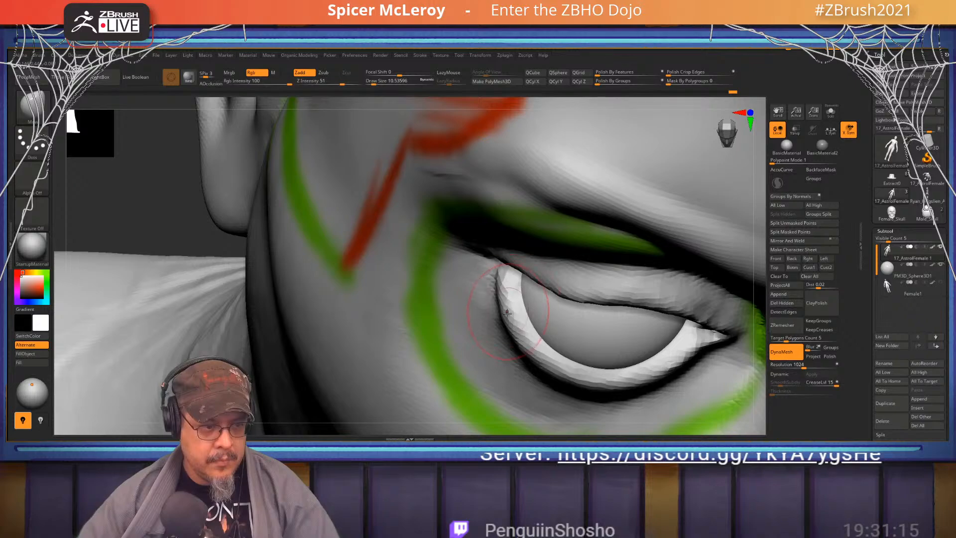
{"action": "right_click_drag", "start_coordinate": [510, 297], "coordinate": [476, 295]}
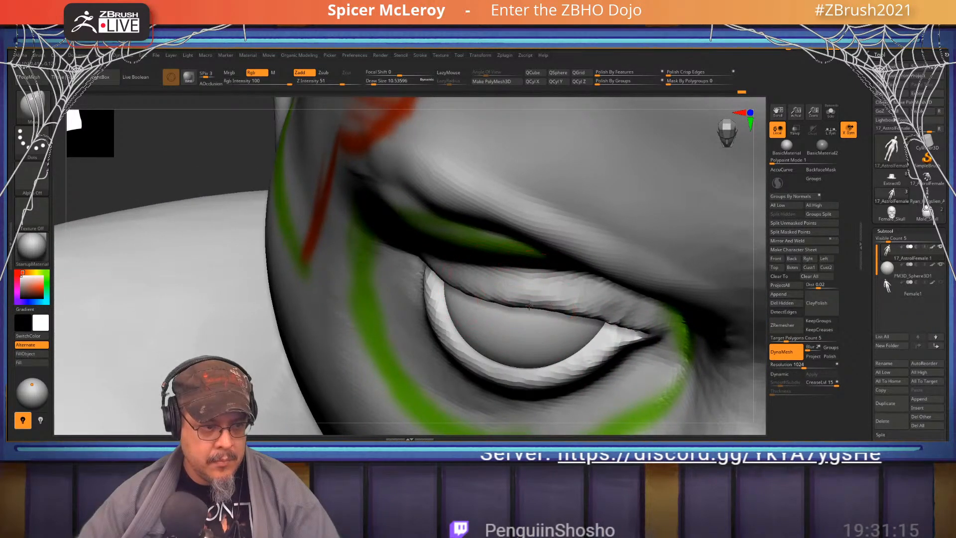
{"action": "mouse_move", "coordinate": [552, 309]}
{"action": "right_mouse_down"}
{"action": "mouse_move", "coordinate": [485, 344]}
{"action": "mouse_move", "coordinate": [486, 366]}
{"action": "mouse_move", "coordinate": [540, 300]}
{"action": "right_mouse_up"}
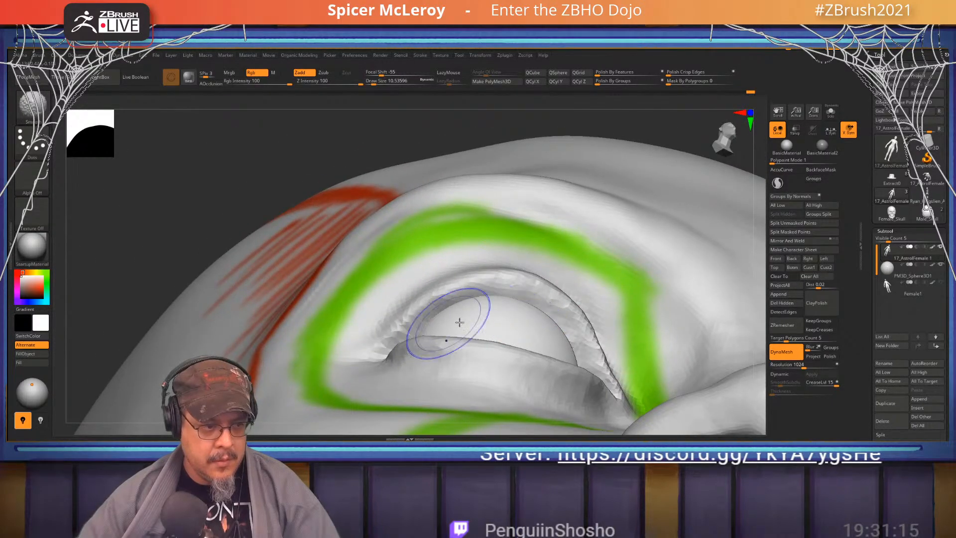
{"action": "mouse_move", "coordinate": [459, 323]}
{"action": "right_mouse_down"}
{"action": "mouse_move", "coordinate": [546, 250]}
{"action": "mouse_move", "coordinate": [533, 263]}
{"action": "mouse_move", "coordinate": [573, 381]}
{"action": "mouse_move", "coordinate": [568, 344]}
{"action": "mouse_move", "coordinate": [517, 288]}
{"action": "mouse_move", "coordinate": [596, 254]}
{"action": "mouse_move", "coordinate": [562, 283]}
{"action": "mouse_move", "coordinate": [565, 274]}
{"action": "mouse_move", "coordinate": [577, 265]}
{"action": "mouse_move", "coordinate": [561, 335]}
{"action": "mouse_move", "coordinate": [566, 274]}
{"action": "mouse_move", "coordinate": [560, 290]}
{"action": "mouse_move", "coordinate": [540, 280]}
{"action": "right_mouse_up"}
Add volume around the base of the nostril with the Standard brush and smooth it into the upper lip
{"action": "key", "text": "f"}
{"action": "key", "text": "b"}
{"action": "key", "text": "s"}
{"action": "key", "text": "t"}
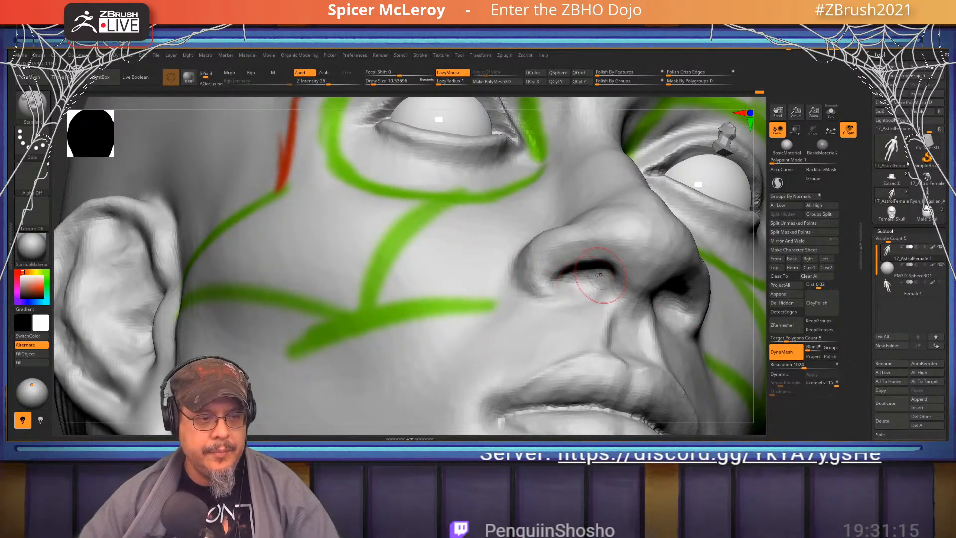
{"action": "right_click_drag", "start_coordinate": [596, 277], "coordinate": [638, 248]}
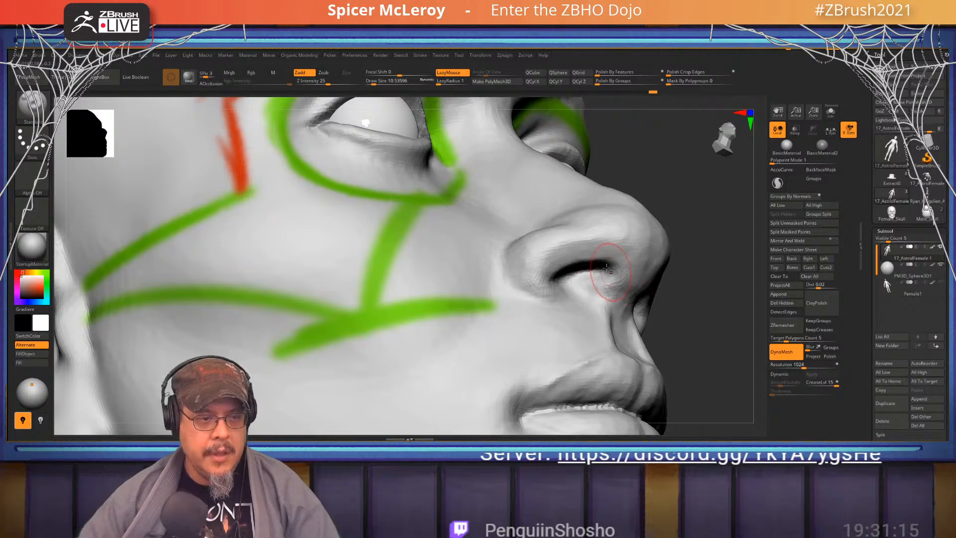
{"action": "right_click_drag", "start_coordinate": [614, 263], "coordinate": [553, 304]}
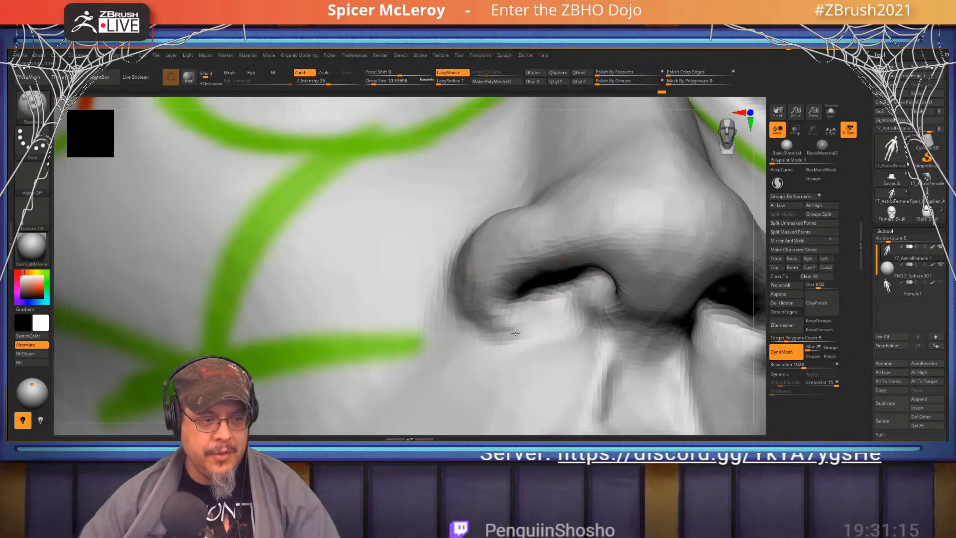
{"action": "left_click_drag", "start_coordinate": [568, 335], "coordinate": [537, 367], "text": "shift"}
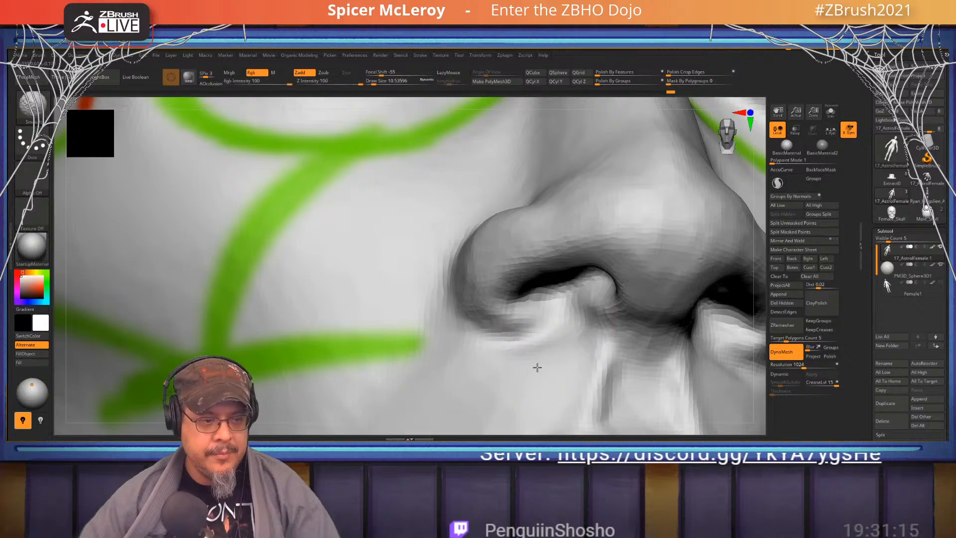
Carve a DamStandard crease along the upper edge of the nose tip, redoing the first stroke, and smooth it
{"action": "right_click_drag", "start_coordinate": [593, 313], "coordinate": [554, 324]}
{"action": "mouse_move", "coordinate": [463, 275]}
{"action": "right_mouse_down"}
{"action": "mouse_move", "coordinate": [489, 271]}
{"action": "mouse_move", "coordinate": [484, 316]}
{"action": "mouse_move", "coordinate": [518, 271]}
{"action": "right_mouse_up"}
{"action": "right_click_drag", "start_coordinate": [617, 228], "coordinate": [512, 262]}
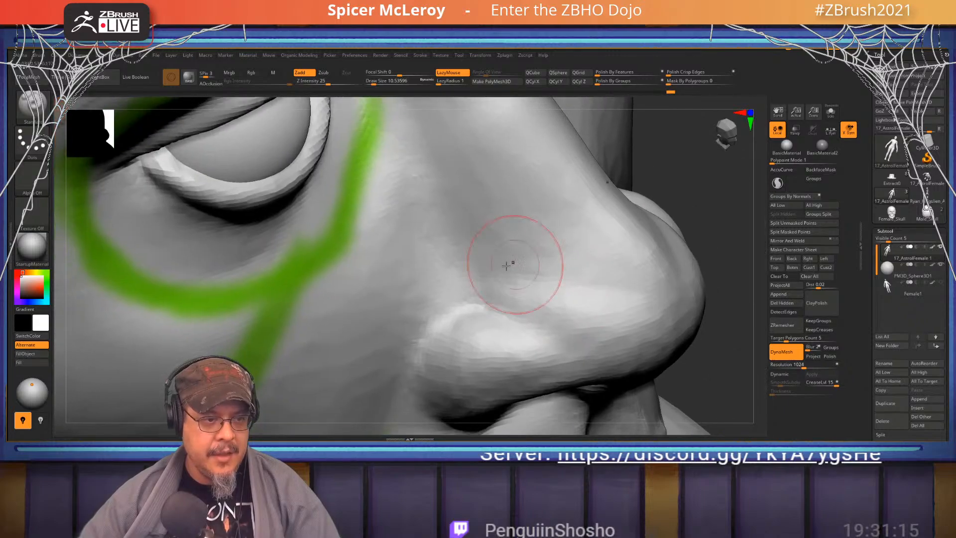
{"action": "key", "text": "b"}
{"action": "key", "text": "d"}
{"action": "key", "text": "s"}
{"action": "left_click_drag", "start_coordinate": [643, 302], "coordinate": [670, 305]}
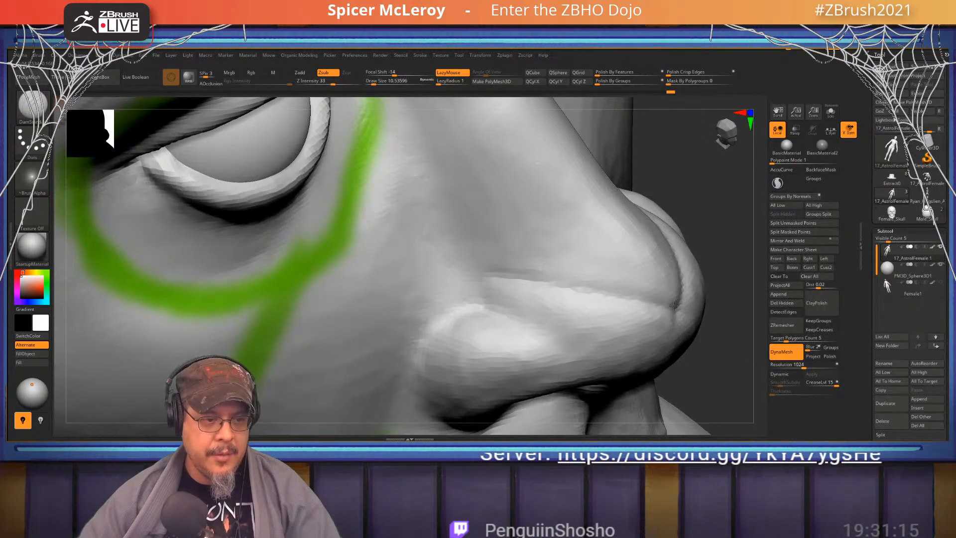
{"action": "key", "text": "ctrl+z"}
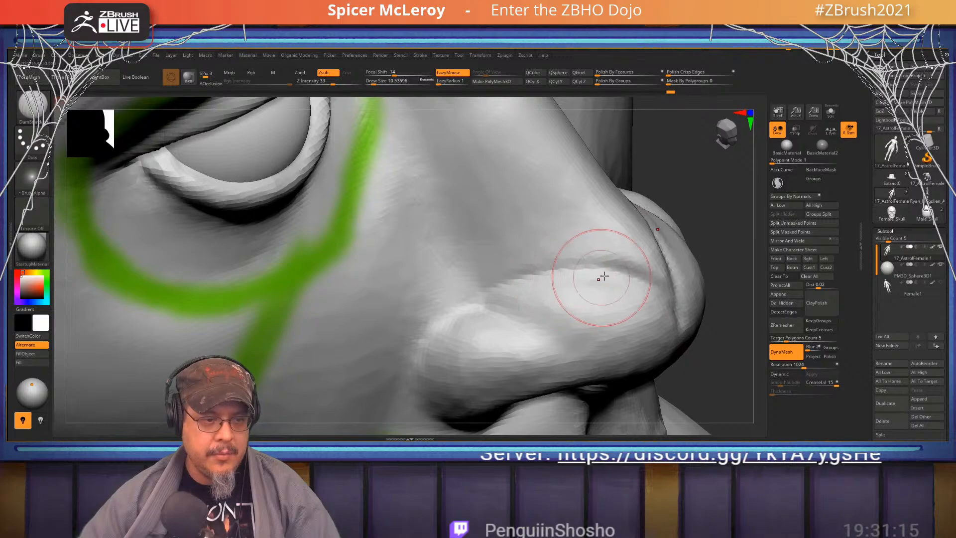
{"action": "left_click_drag", "start_coordinate": [603, 274], "coordinate": [662, 284]}
{"action": "right_click_drag", "start_coordinate": [633, 257], "coordinate": [593, 270], "text": "alt"}
{"action": "mouse_move", "coordinate": [609, 279]}
{"action": "left_mouse_down", "text": "shift"}
{"action": "mouse_move", "coordinate": [627, 284]}
{"action": "mouse_move", "coordinate": [608, 273]}
{"action": "left_mouse_up", "text": "shift"}
{"action": "mouse_move", "coordinate": [610, 327]}
{"action": "left_mouse_down", "text": "shift"}
{"action": "mouse_move", "coordinate": [446, 303]}
{"action": "mouse_move", "coordinate": [563, 348]}
{"action": "left_mouse_up", "text": "shift"}
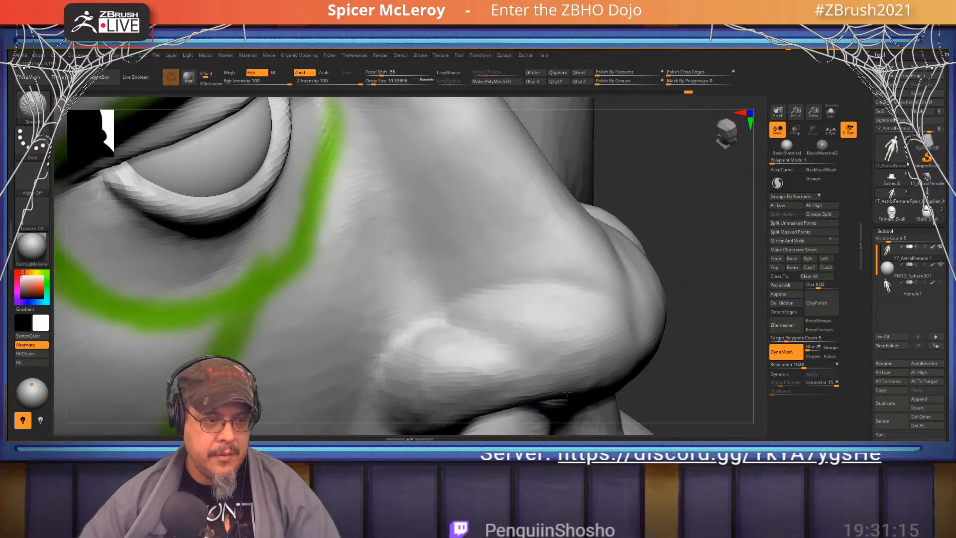
Carve DamStandard creases between the nostril wing and nose tip, under the tip and down its centre
{"action": "right_click_drag", "start_coordinate": [501, 326], "coordinate": [512, 281], "text": "alt"}
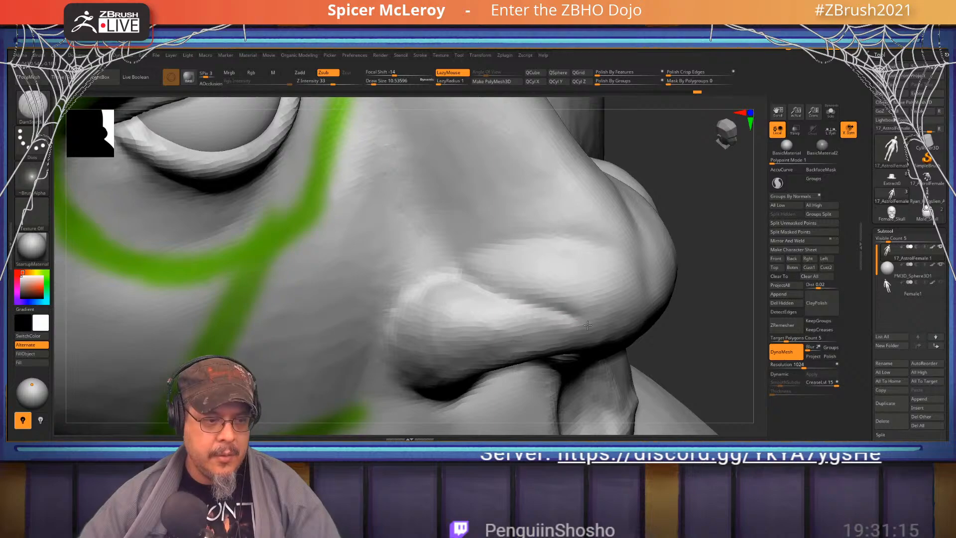
{"action": "mouse_move", "coordinate": [590, 314]}
{"action": "right_mouse_down"}
{"action": "mouse_move", "coordinate": [566, 273]}
{"action": "mouse_move", "coordinate": [503, 238]}
{"action": "mouse_move", "coordinate": [529, 278]}
{"action": "right_mouse_up"}
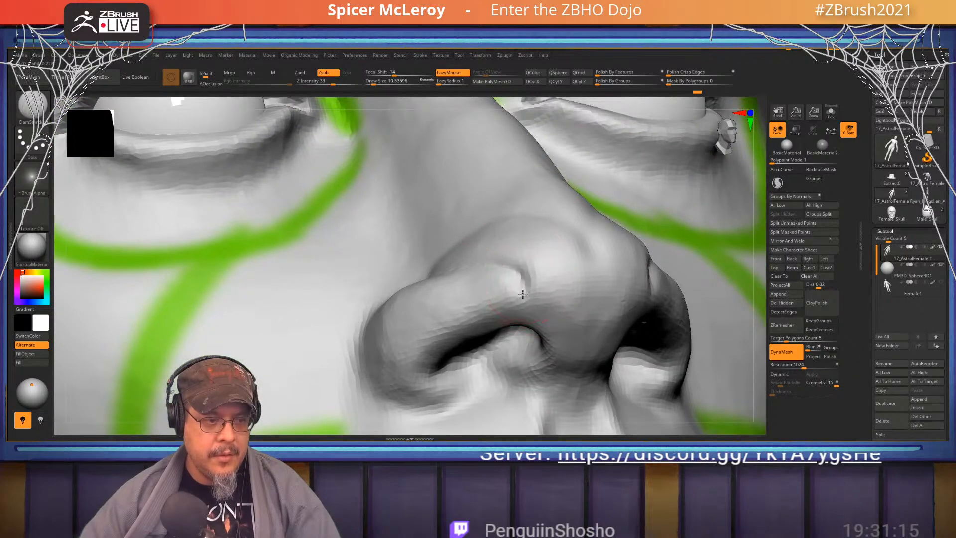
{"action": "left_click_drag", "start_coordinate": [523, 294], "coordinate": [547, 321]}
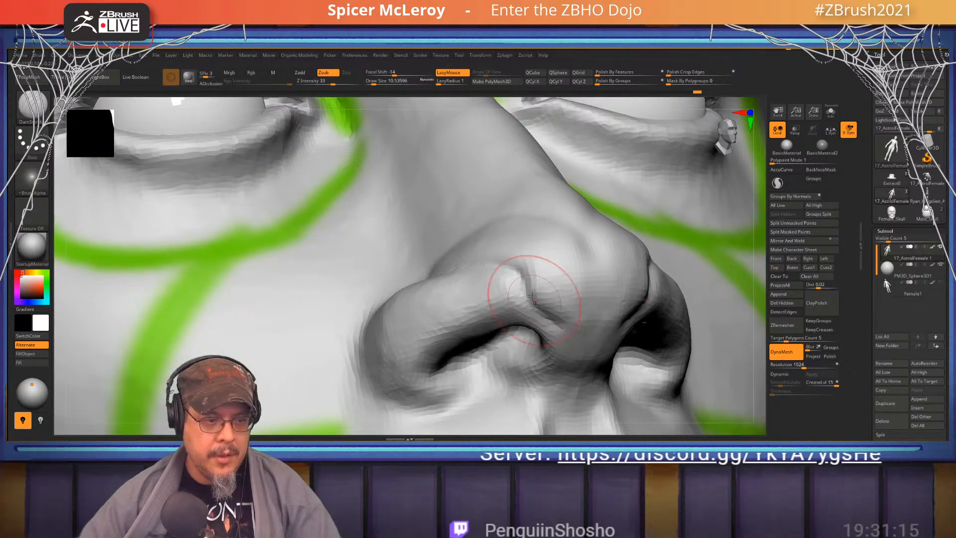
{"action": "key", "text": "ctrl+z"}
{"action": "mouse_move", "coordinate": [516, 260]}
{"action": "left_mouse_down"}
{"action": "mouse_move", "coordinate": [534, 308]}
{"action": "mouse_move", "coordinate": [583, 339]}
{"action": "left_mouse_up"}
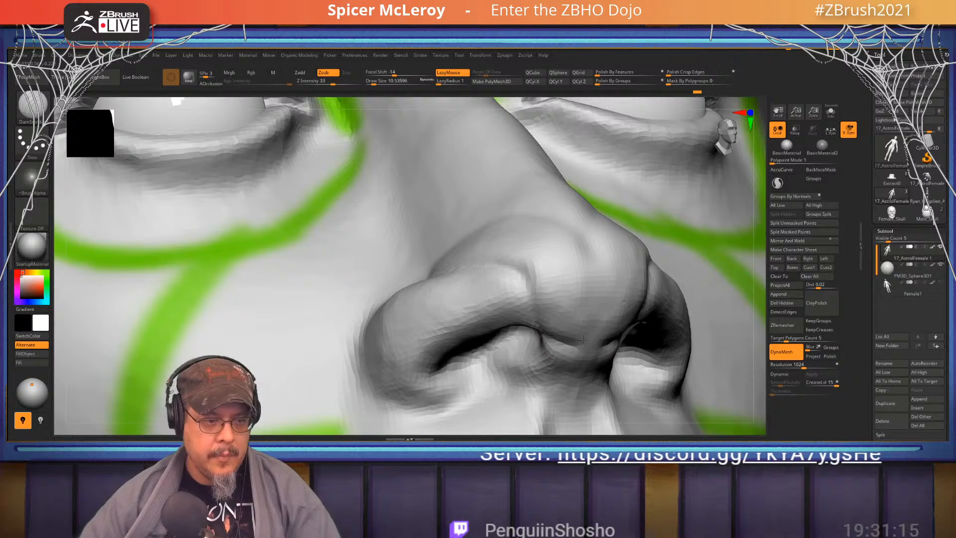
{"action": "mouse_move", "coordinate": [591, 244]}
{"action": "left_mouse_down"}
{"action": "mouse_move", "coordinate": [588, 331]}
{"action": "mouse_move", "coordinate": [577, 351]}
{"action": "mouse_move", "coordinate": [555, 357]}
{"action": "left_mouse_up"}
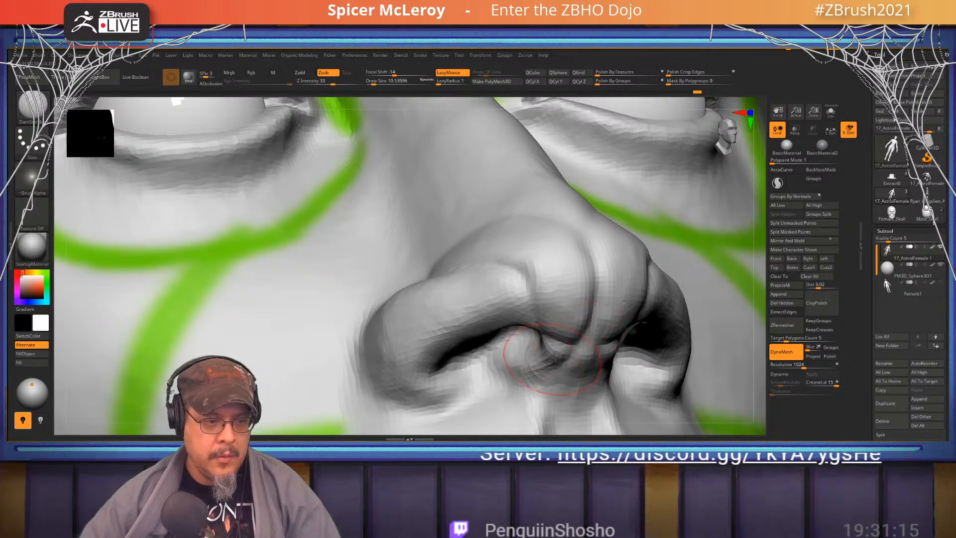
Smooth the creases on the nose tip and along the top of the nostril wing
{"action": "mouse_move", "coordinate": [555, 357]}
{"action": "right_mouse_down"}
{"action": "mouse_move", "coordinate": [561, 291]}
{"action": "mouse_move", "coordinate": [545, 252]}
{"action": "mouse_move", "coordinate": [551, 273]}
{"action": "right_mouse_up"}
{"action": "key", "text": "shift"}
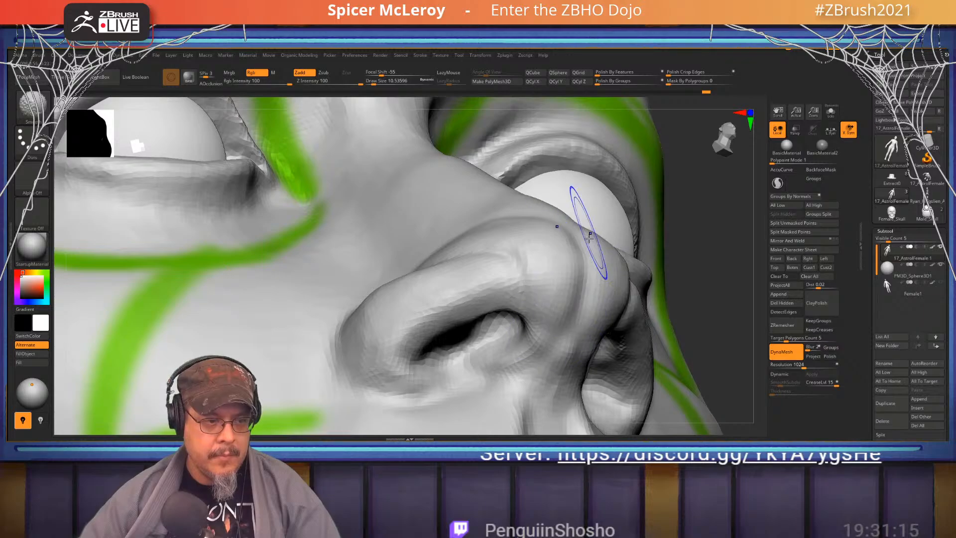
{"action": "right_click_drag", "start_coordinate": [589, 238], "coordinate": [549, 296], "text": "shift"}
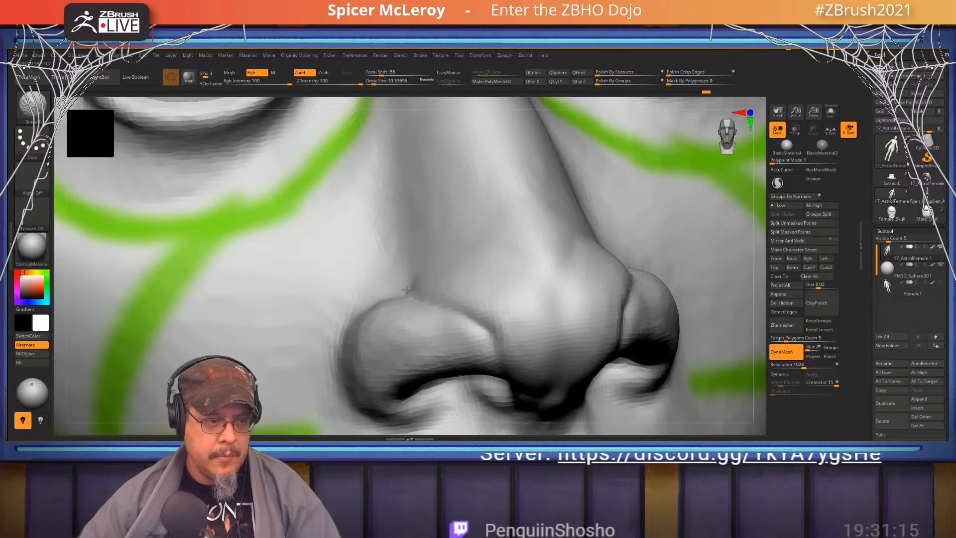
{"action": "left_click_drag", "start_coordinate": [407, 289], "coordinate": [480, 339], "text": "shift"}
Adjust the front end and upper edge of the nostril wing with the Move brush and check the face from the front
{"action": "mouse_move", "coordinate": [448, 305]}
{"action": "right_mouse_down"}
{"action": "mouse_move", "coordinate": [463, 343]}
{"action": "mouse_move", "coordinate": [461, 326]}
{"action": "mouse_move", "coordinate": [446, 320]}
{"action": "right_mouse_up"}
{"action": "key", "text": "b"}
{"action": "key", "text": "m"}
{"action": "key", "text": "v"}
{"action": "left_click_drag", "start_coordinate": [466, 340], "coordinate": [486, 342]}
{"action": "left_click_drag", "start_coordinate": [420, 299], "coordinate": [425, 295]}
{"action": "right_click_drag", "start_coordinate": [542, 307], "coordinate": [537, 229], "text": "ctrl"}
{"action": "mouse_move", "coordinate": [618, 348]}
{"action": "right_mouse_down"}
{"action": "mouse_move", "coordinate": [610, 309]}
{"action": "mouse_move", "coordinate": [584, 305]}
{"action": "mouse_move", "coordinate": [543, 268]}
{"action": "mouse_move", "coordinate": [507, 263]}
{"action": "right_mouse_up"}
{"action": "key", "text": "shift"}
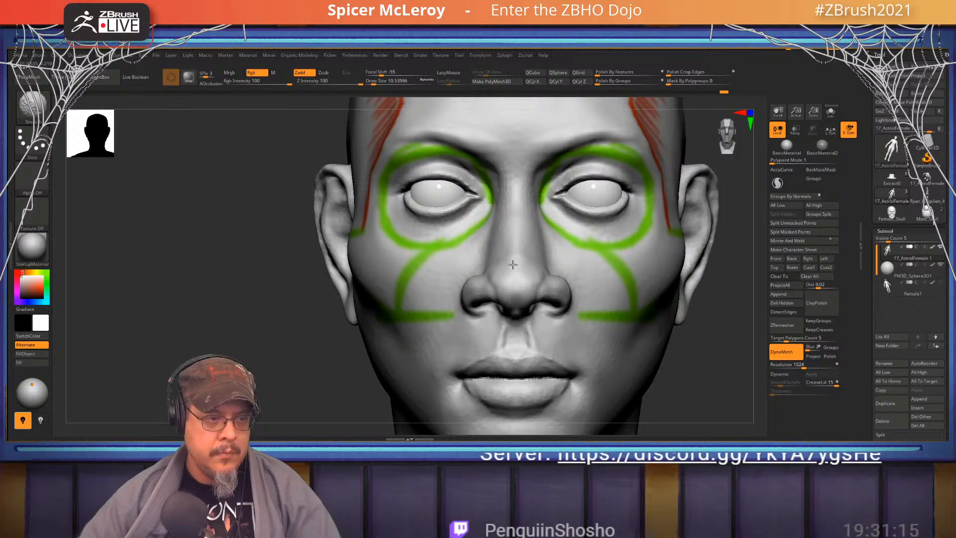
Reshape the underside of the nose between the nostrils with the Move brush at draw size about 33, reducing it to about 14
{"action": "right_click_drag", "start_coordinate": [487, 275], "coordinate": [556, 267]}
{"action": "right_click_drag", "start_coordinate": [555, 266], "coordinate": [588, 227]}
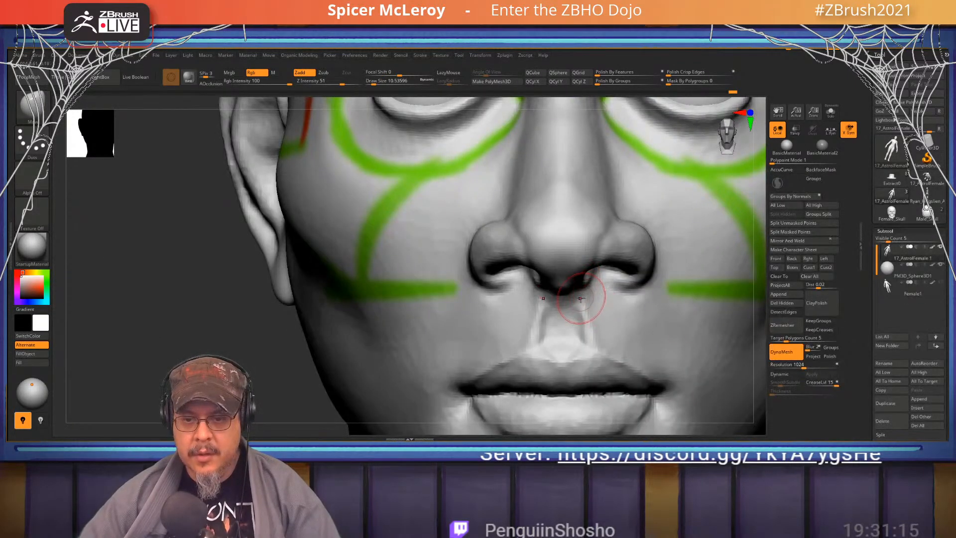
{"action": "key", "text": "s"}
{"action": "left_click_drag", "start_coordinate": [580, 301], "coordinate": [587, 301]}
{"action": "left_click_drag", "start_coordinate": [587, 301], "coordinate": [577, 294]}
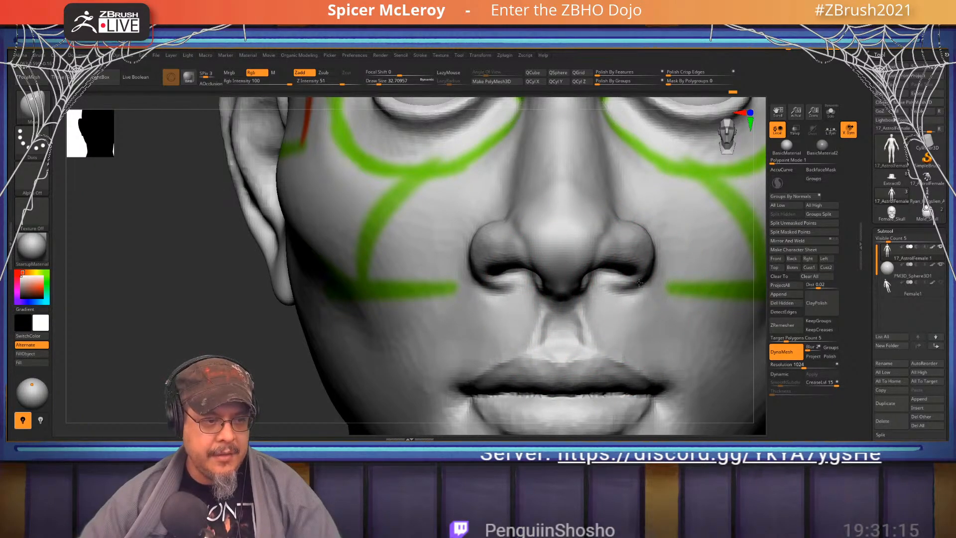
{"action": "mouse_move", "coordinate": [577, 292]}
{"action": "right_mouse_down"}
{"action": "mouse_move", "coordinate": [570, 277]}
{"action": "mouse_move", "coordinate": [588, 301]}
{"action": "mouse_move", "coordinate": [558, 283]}
{"action": "right_mouse_up"}
{"action": "key", "text": "s"}
{"action": "left_click_drag", "start_coordinate": [596, 320], "coordinate": [591, 320]}
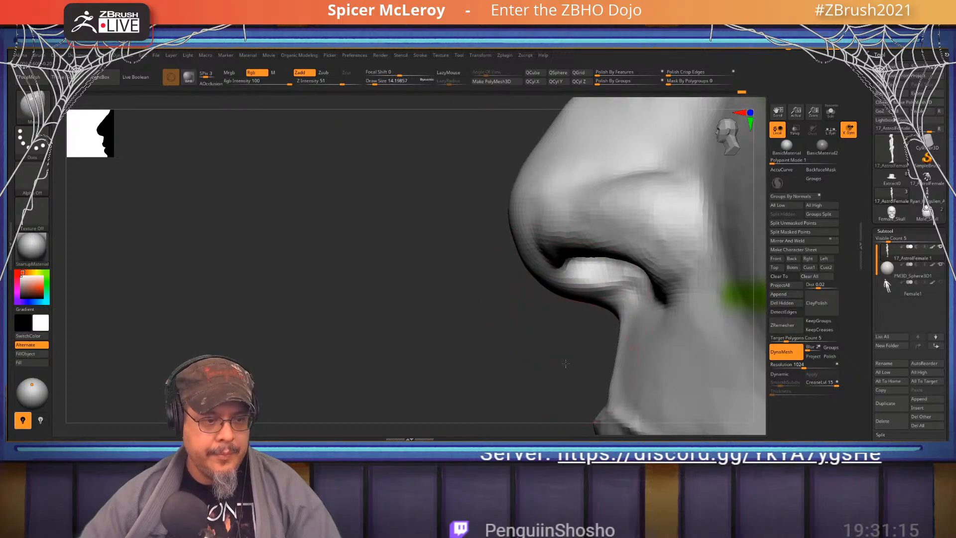
Fill the whole figure with white to remove the red and green guide lines from the face
{"action": "key", "text": "f"}
{"action": "mouse_move", "coordinate": [565, 364]}
{"action": "left_mouse_down"}
{"action": "mouse_move", "coordinate": [574, 277]}
{"action": "mouse_move", "coordinate": [504, 278]}
{"action": "mouse_move", "coordinate": [530, 207]}
{"action": "mouse_move", "coordinate": [513, 334]}
{"action": "mouse_move", "coordinate": [553, 330]}
{"action": "mouse_move", "coordinate": [508, 315]}
{"action": "left_mouse_up"}
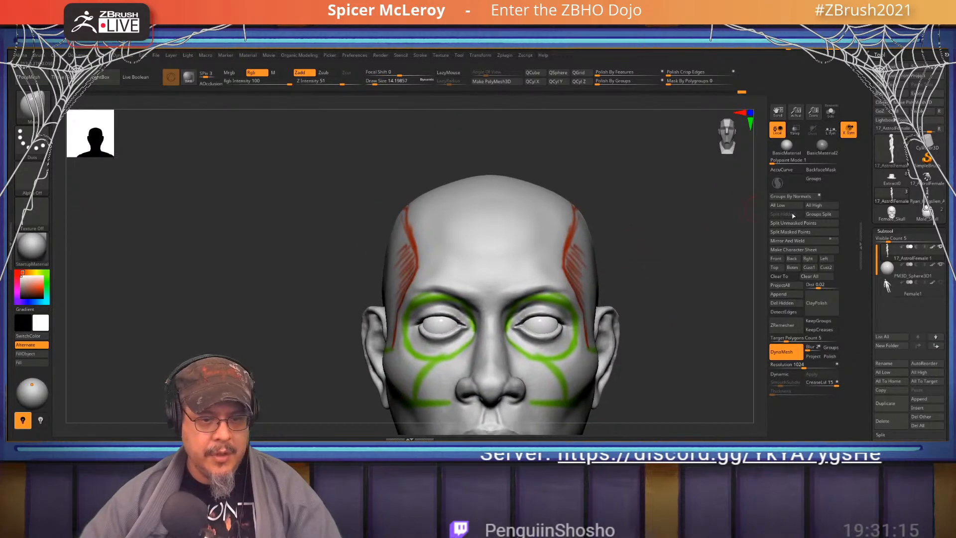
{"action": "left_click", "coordinate": [24, 354]}
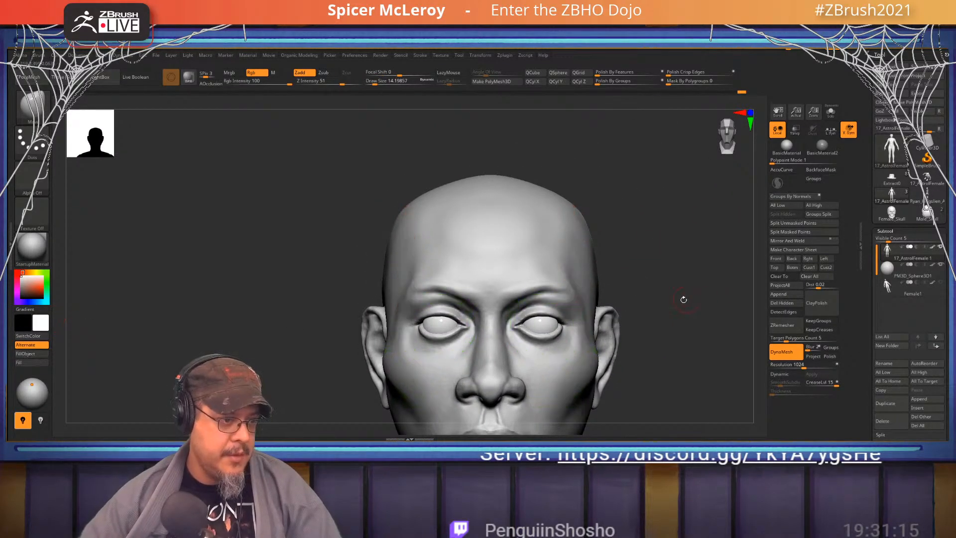
Refine the area around the nostril wing with the FormSoft brush at a draw size of about 35
{"action": "mouse_move", "coordinate": [683, 299]}
{"action": "left_mouse_down"}
{"action": "mouse_move", "coordinate": [690, 280]}
{"action": "mouse_move", "coordinate": [648, 297]}
{"action": "left_mouse_up"}
{"action": "key", "text": "b"}
{"action": "key", "text": "f"}
{"action": "key", "text": "l"}
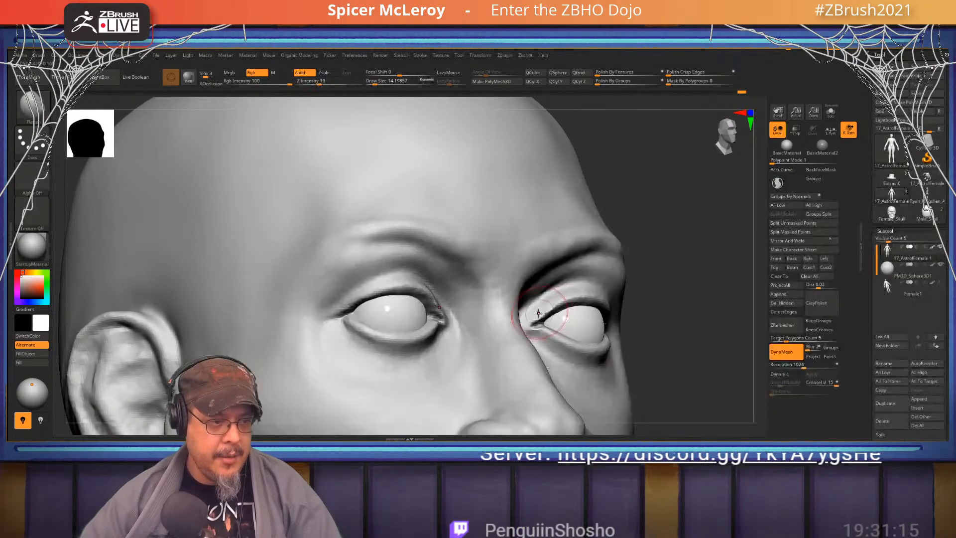
{"action": "right_click_drag", "start_coordinate": [538, 313], "coordinate": [640, 313]}
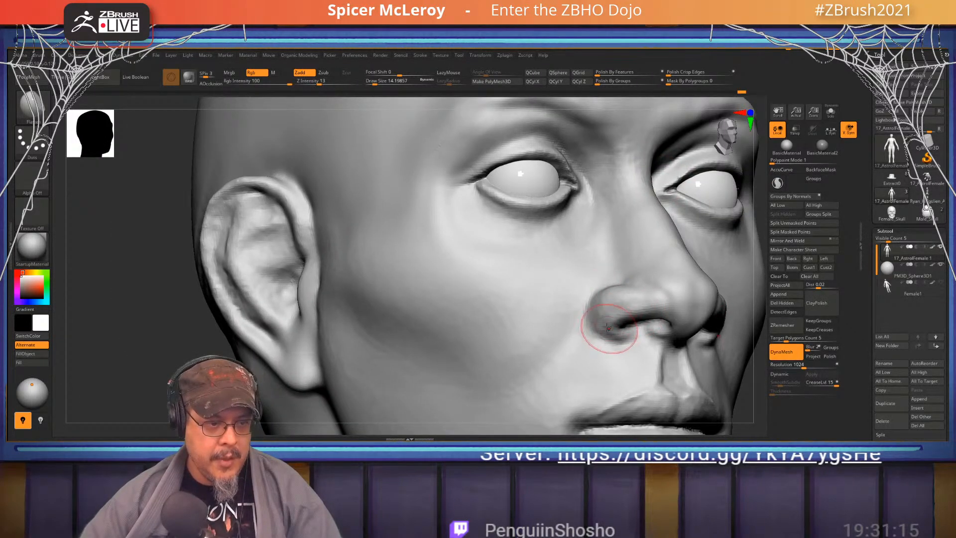
{"action": "key", "text": "b"}
{"action": "key", "text": "f"}
{"action": "key", "text": "s"}
{"action": "key", "text": "s"}
{"action": "left_click_drag", "start_coordinate": [605, 317], "coordinate": [609, 317]}
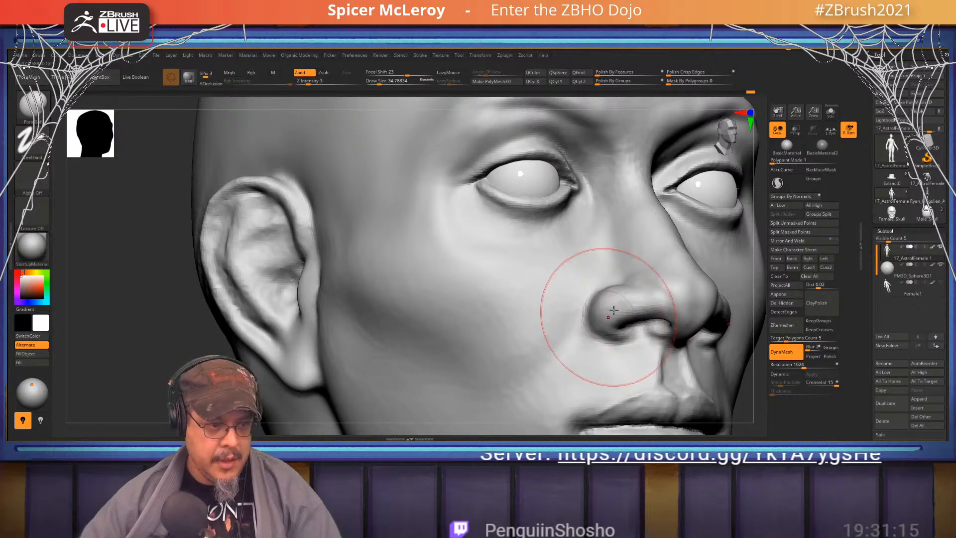
Pull the middle of the collarbones slightly down with the Move brush at a draw size of about 68
{"action": "right_click_drag", "start_coordinate": [465, 281], "coordinate": [456, 199], "text": "ctrl"}
{"action": "right_click_drag", "start_coordinate": [540, 272], "coordinate": [439, 214], "text": "shift"}
{"action": "mouse_move", "coordinate": [742, 274]}
{"action": "right_mouse_down"}
{"action": "mouse_move", "coordinate": [697, 276]}
{"action": "mouse_move", "coordinate": [613, 249]}
{"action": "mouse_move", "coordinate": [634, 293]}
{"action": "mouse_move", "coordinate": [600, 186]}
{"action": "right_mouse_up"}
{"action": "key", "text": "b"}
{"action": "key", "text": "m"}
{"action": "key", "text": "v"}
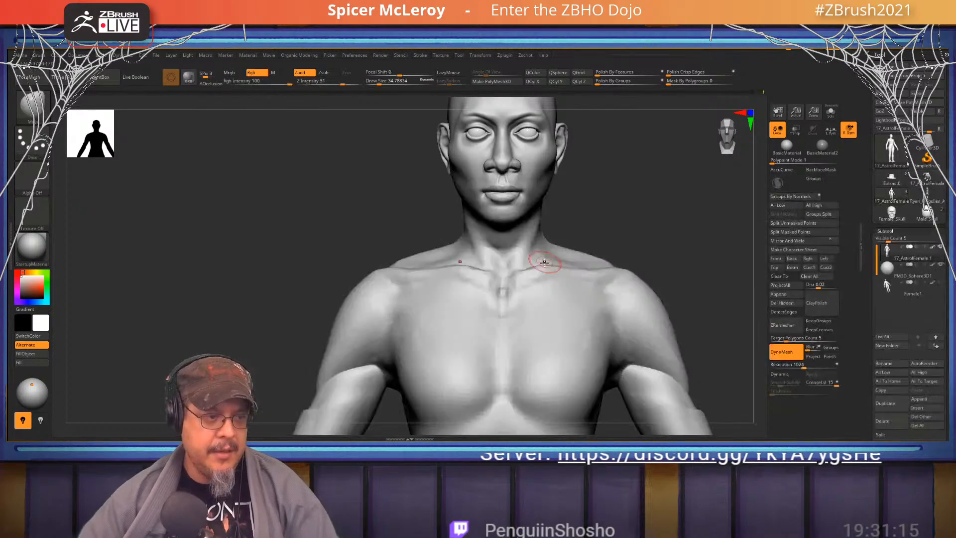
{"action": "key", "text": "s"}
{"action": "left_click_drag", "start_coordinate": [544, 262], "coordinate": [546, 276]}
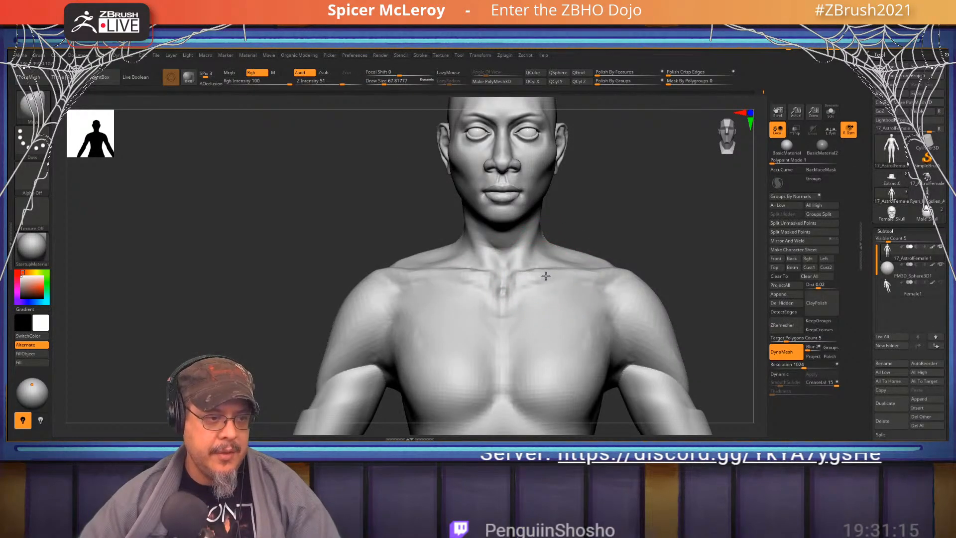
Build up the trapezius and front of the shoulder with the ClayBuildup brush and smooth the strokes near the collarbone
{"action": "right_click_drag", "start_coordinate": [582, 274], "coordinate": [657, 243]}
{"action": "right_click_drag", "start_coordinate": [602, 255], "coordinate": [627, 240], "text": "alt"}
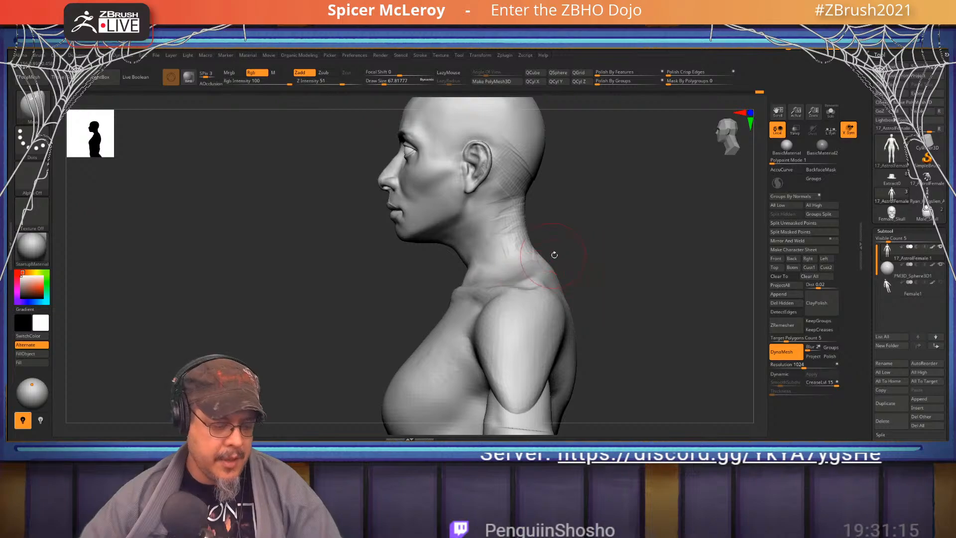
{"action": "key", "text": "b"}
{"action": "key", "text": "c"}
{"action": "key", "text": "b"}
{"action": "mouse_move", "coordinate": [573, 257]}
{"action": "right_mouse_down"}
{"action": "mouse_move", "coordinate": [621, 269]}
{"action": "mouse_move", "coordinate": [634, 295]}
{"action": "mouse_move", "coordinate": [546, 215]}
{"action": "right_mouse_up"}
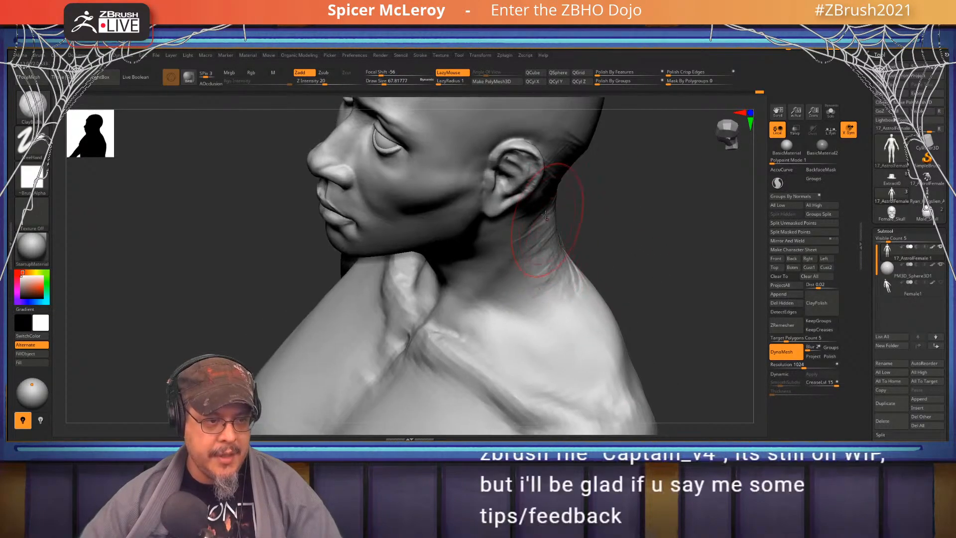
{"action": "right_click_drag", "start_coordinate": [573, 381], "coordinate": [505, 309], "text": "alt"}
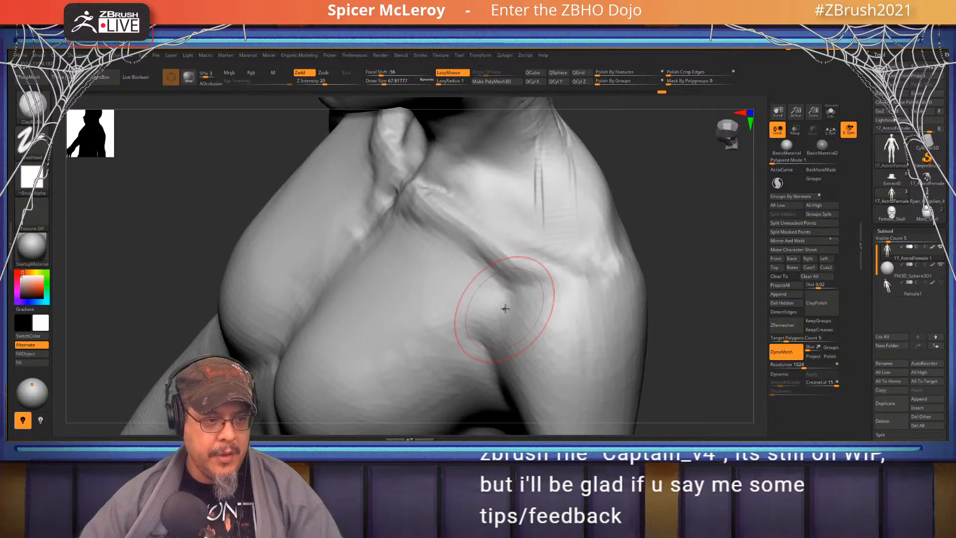
{"action": "right_click_drag", "start_coordinate": [586, 294], "coordinate": [575, 382], "text": "alt"}
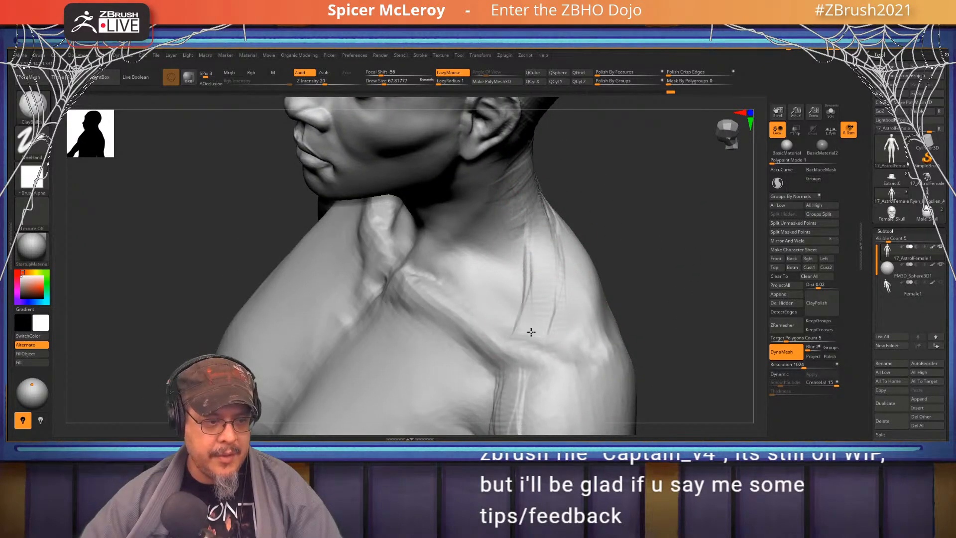
{"action": "key", "text": "shift"}
{"action": "mouse_move", "coordinate": [522, 357]}
{"action": "left_mouse_down", "text": "shift"}
{"action": "mouse_move", "coordinate": [491, 351]}
{"action": "mouse_move", "coordinate": [507, 368]}
{"action": "left_mouse_up", "text": "shift"}
{"action": "mouse_move", "coordinate": [467, 322]}
{"action": "right_mouse_down"}
{"action": "mouse_move", "coordinate": [668, 317]}
{"action": "mouse_move", "coordinate": [456, 301]}
{"action": "right_mouse_up"}
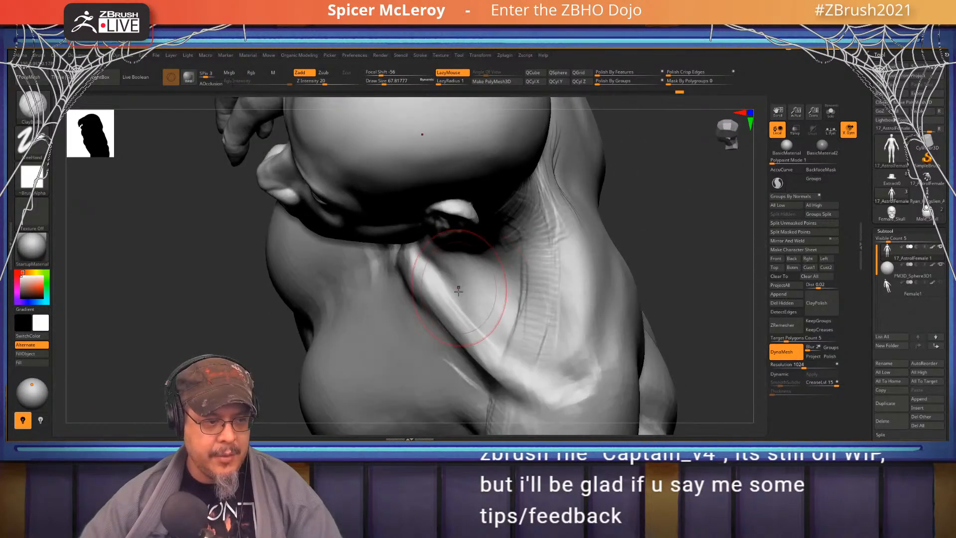
Reshape the notch between the collarbones and the inner collarbone from the front with the Move brush
{"action": "mouse_move", "coordinate": [555, 398]}
{"action": "right_mouse_down"}
{"action": "mouse_move", "coordinate": [673, 259]}
{"action": "mouse_move", "coordinate": [696, 196]}
{"action": "right_mouse_up"}
{"action": "key", "text": "b"}
{"action": "key", "text": "m"}
{"action": "key", "text": "v"}
{"action": "mouse_move", "coordinate": [706, 234]}
{"action": "right_mouse_down"}
{"action": "mouse_move", "coordinate": [718, 196]}
{"action": "mouse_move", "coordinate": [679, 216]}
{"action": "mouse_move", "coordinate": [707, 233]}
{"action": "mouse_move", "coordinate": [747, 233]}
{"action": "right_mouse_up"}
{"action": "right_click_drag", "start_coordinate": [663, 226], "coordinate": [685, 236]}
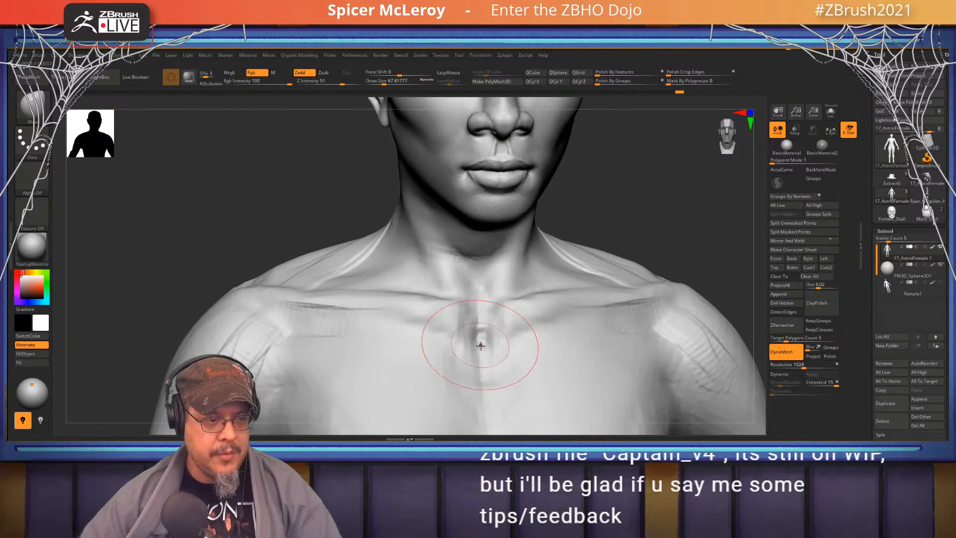
{"action": "left_click_drag", "start_coordinate": [477, 350], "coordinate": [476, 337]}
{"action": "mouse_move", "coordinate": [474, 369]}
{"action": "left_mouse_down"}
{"action": "mouse_move", "coordinate": [473, 345]}
{"action": "mouse_move", "coordinate": [447, 335]}
{"action": "left_mouse_up"}
{"action": "left_click_drag", "start_coordinate": [392, 300], "coordinate": [350, 298]}
Adjust the collarbone curve and the bony tip of the shoulder from above with the Move brush
{"action": "mouse_move", "coordinate": [666, 244]}
{"action": "right_mouse_down"}
{"action": "mouse_move", "coordinate": [655, 321]}
{"action": "mouse_move", "coordinate": [635, 324]}
{"action": "right_mouse_up"}
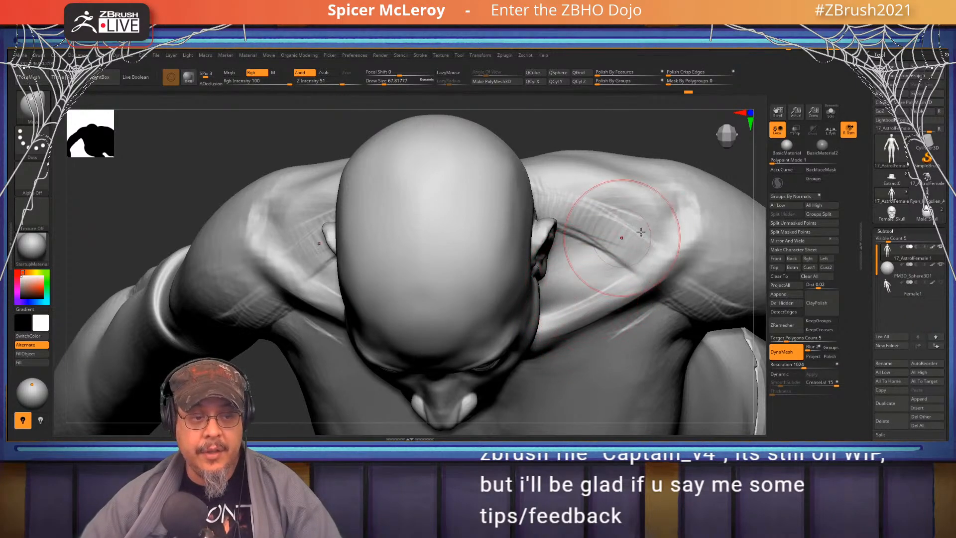
{"action": "mouse_move", "coordinate": [577, 304]}
{"action": "right_mouse_down"}
{"action": "mouse_move", "coordinate": [590, 254]}
{"action": "mouse_move", "coordinate": [578, 236]}
{"action": "right_mouse_up"}
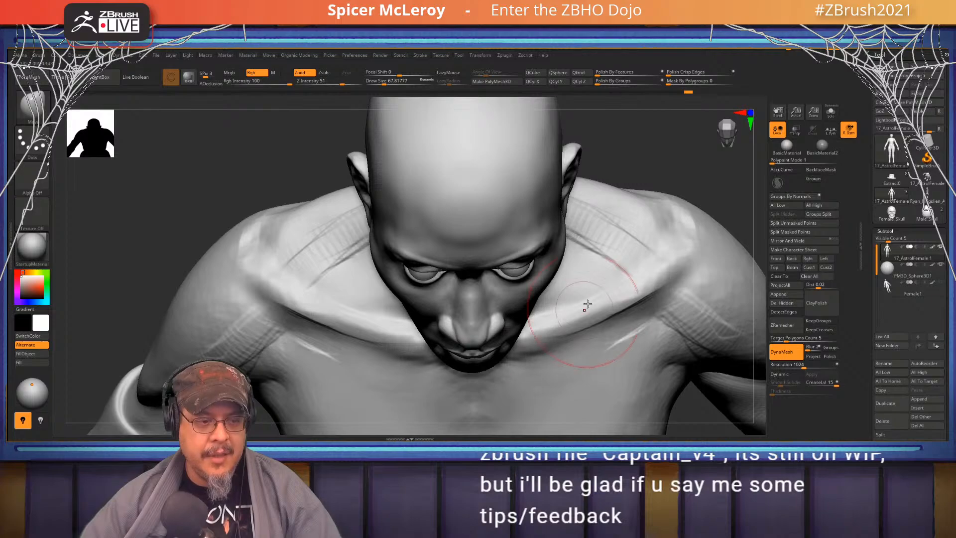
{"action": "mouse_move", "coordinate": [588, 303]}
{"action": "right_mouse_down"}
{"action": "mouse_move", "coordinate": [568, 318]}
{"action": "mouse_move", "coordinate": [597, 295]}
{"action": "right_mouse_up"}
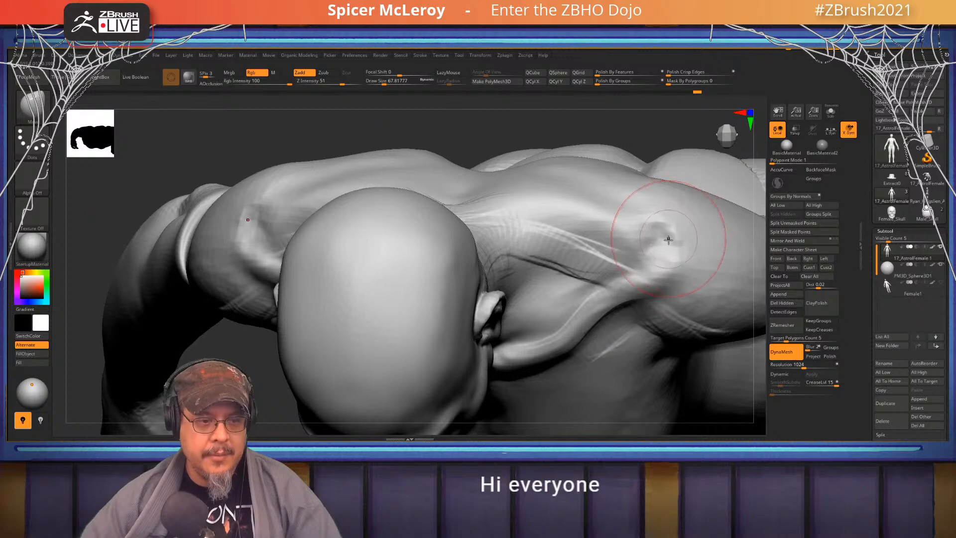
{"action": "mouse_move", "coordinate": [669, 240]}
{"action": "left_mouse_down"}
{"action": "mouse_move", "coordinate": [666, 228]}
{"action": "mouse_move", "coordinate": [633, 219]}
{"action": "left_mouse_up"}
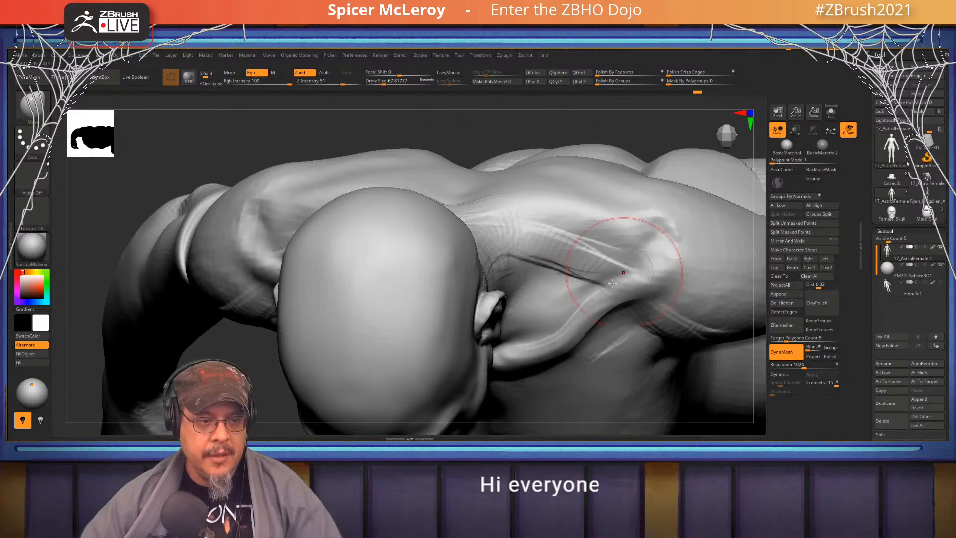
{"action": "left_click_drag", "start_coordinate": [504, 364], "coordinate": [508, 366]}
{"action": "mouse_move", "coordinate": [508, 367]}
{"action": "right_mouse_down"}
{"action": "mouse_move", "coordinate": [523, 258]}
{"action": "mouse_move", "coordinate": [578, 239]}
{"action": "right_mouse_up"}
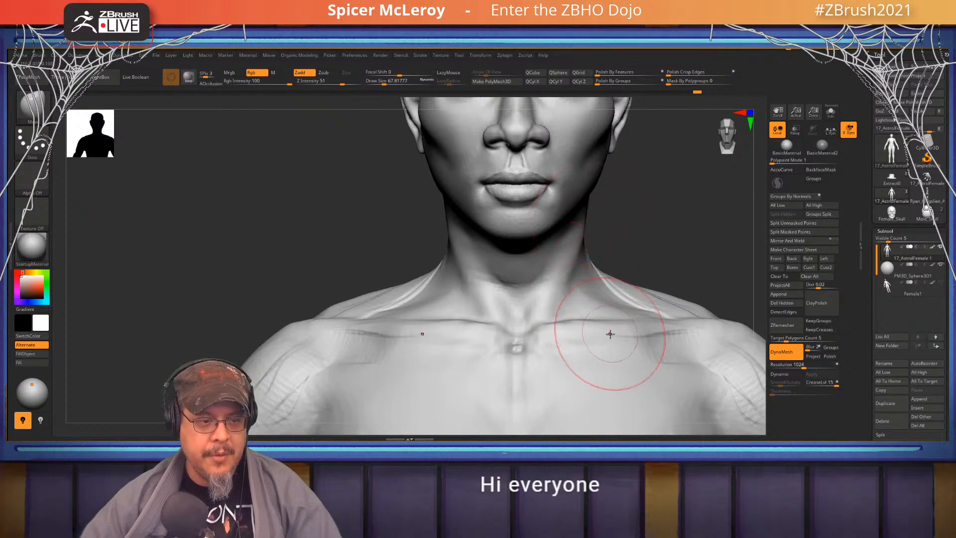
Build up the shoulder tip and the ridge running back along the trapezius with the ClayBuildup brush
{"action": "right_click_drag", "start_coordinate": [625, 331], "coordinate": [556, 366]}
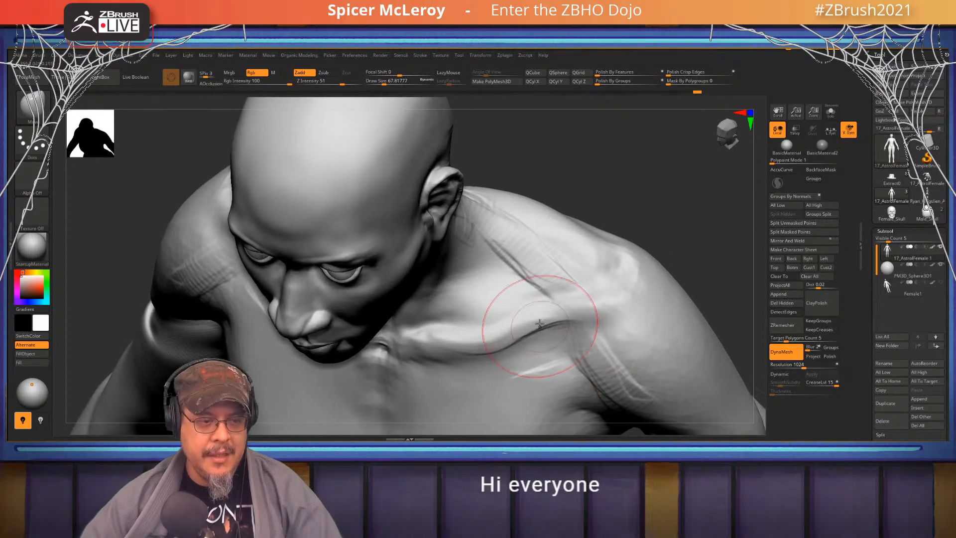
{"action": "right_click_drag", "start_coordinate": [581, 292], "coordinate": [614, 272]}
{"action": "key", "text": "b"}
{"action": "key", "text": "c"}
{"action": "key", "text": "b"}
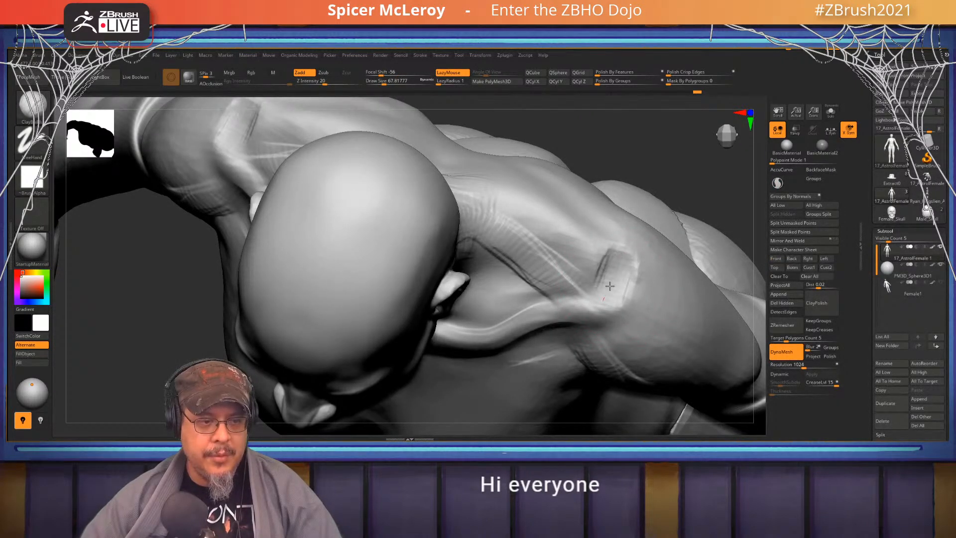
{"action": "left_click_drag", "start_coordinate": [603, 248], "coordinate": [533, 212]}
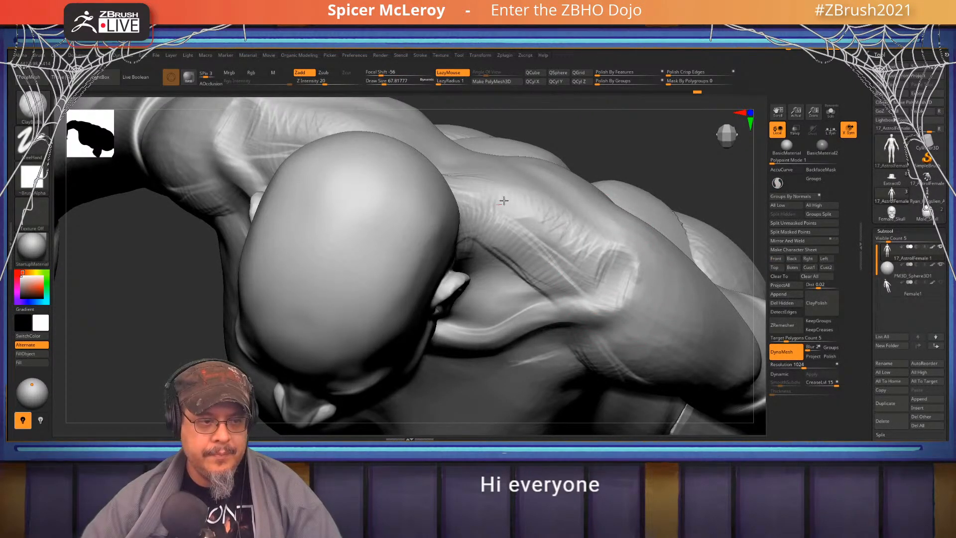
{"action": "mouse_move", "coordinate": [593, 289]}
{"action": "right_mouse_down"}
{"action": "mouse_move", "coordinate": [562, 192]}
{"action": "mouse_move", "coordinate": [588, 170]}
{"action": "right_mouse_up"}
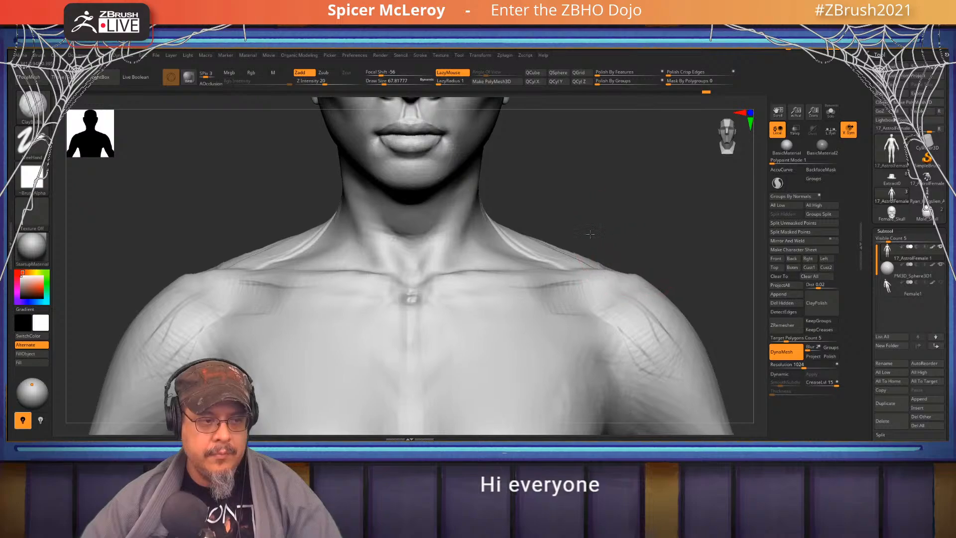
{"action": "right_click_drag", "start_coordinate": [592, 231], "coordinate": [666, 299], "text": "ctrl"}
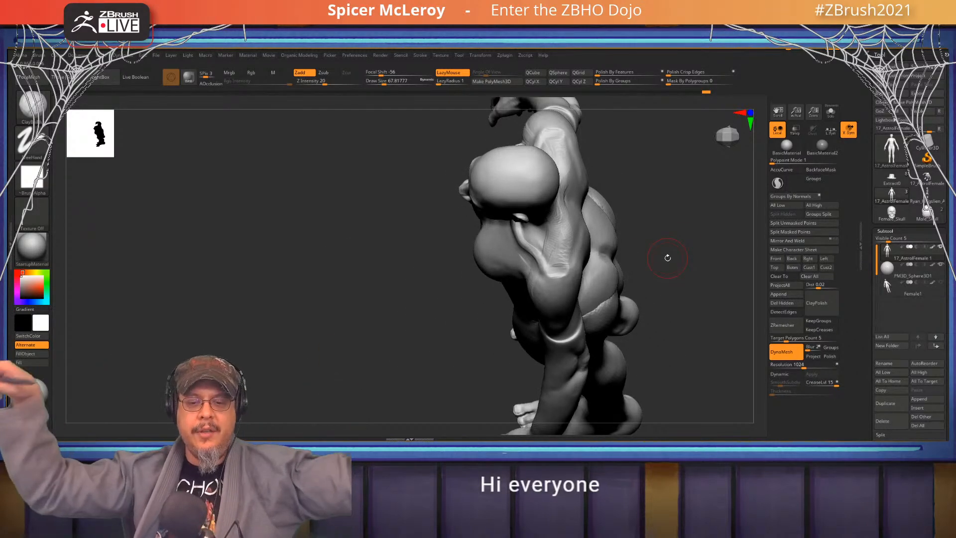
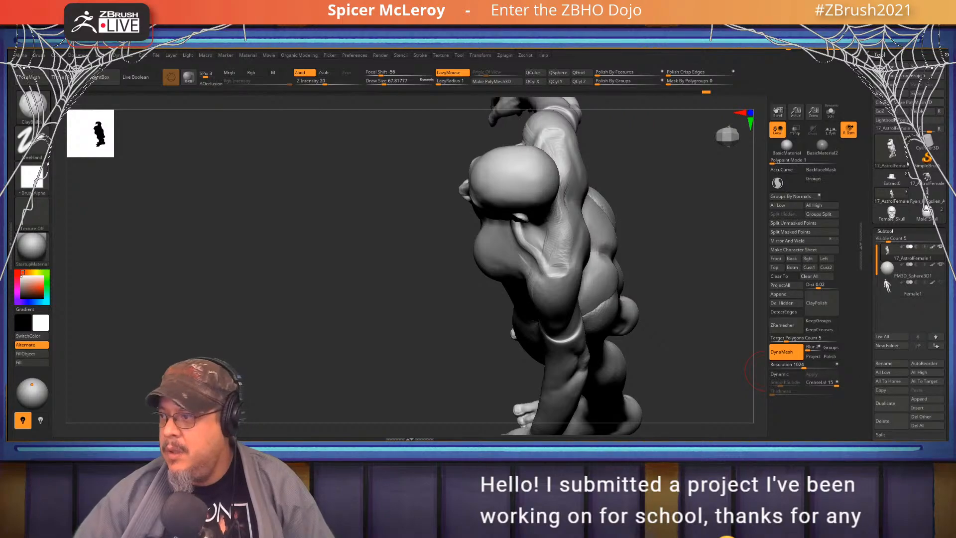
Switch to Discord, copy an invite link to the ZBHO Dojo server and return to ZBrush
{"action": "left_click_drag", "start_coordinate": [955, 97], "coordinate": [584, 52]}
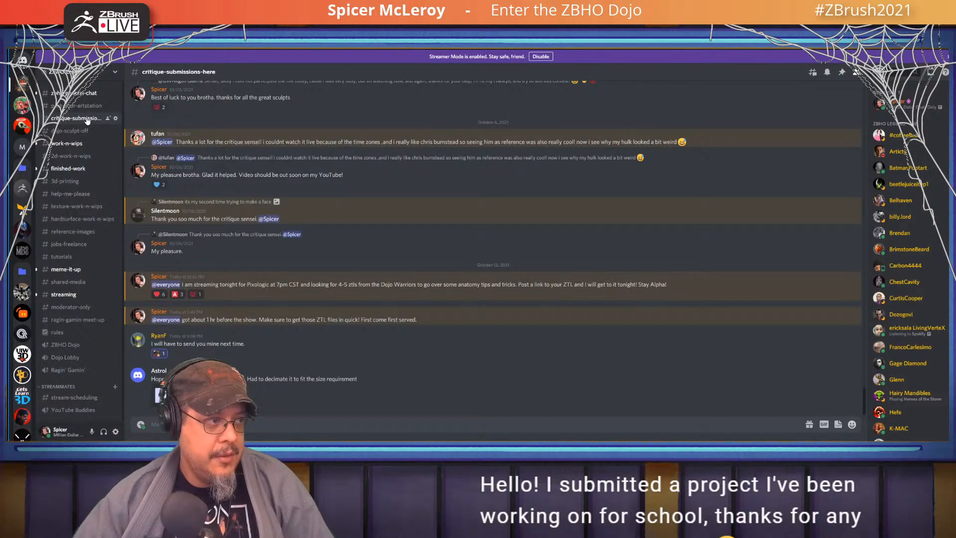
{"action": "right_click", "coordinate": [79, 97]}
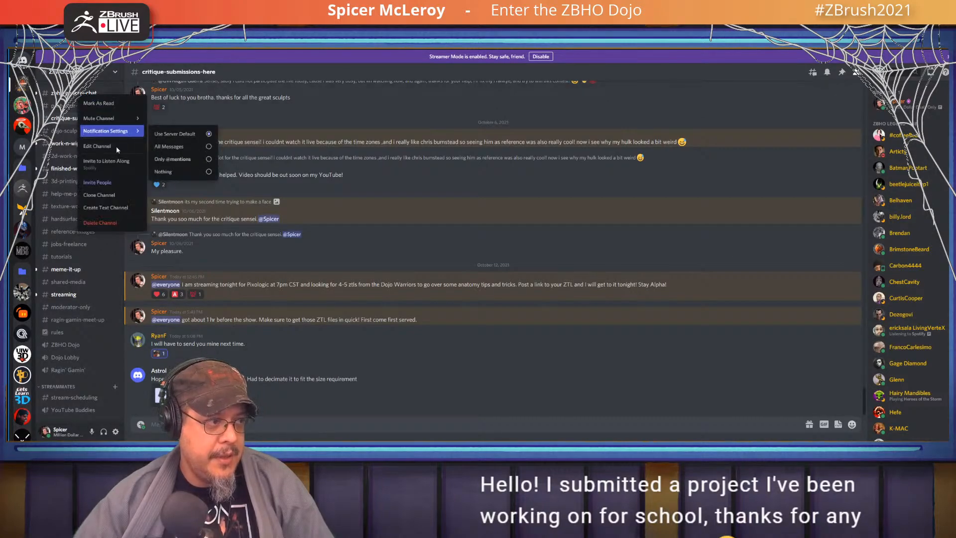
{"action": "left_click", "coordinate": [110, 180]}
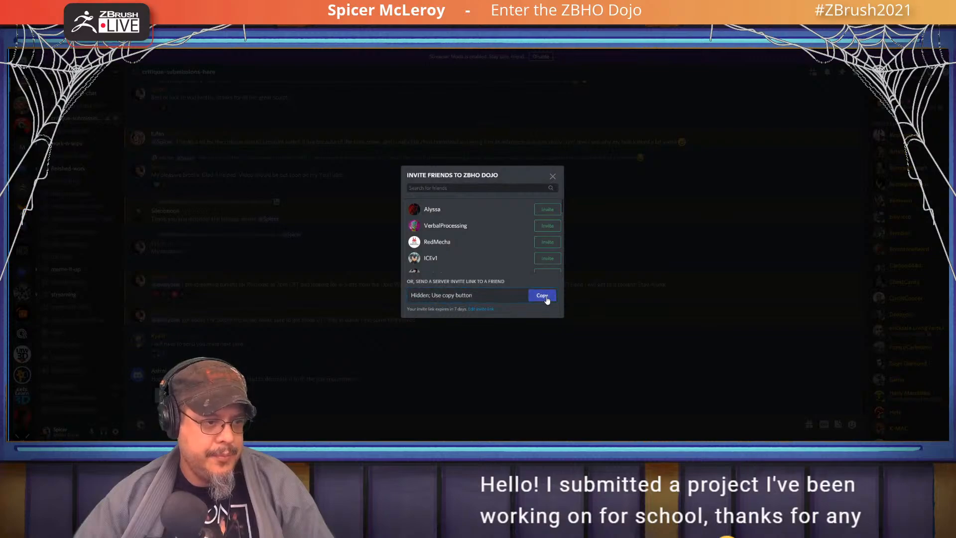
{"action": "left_click", "coordinate": [543, 294]}
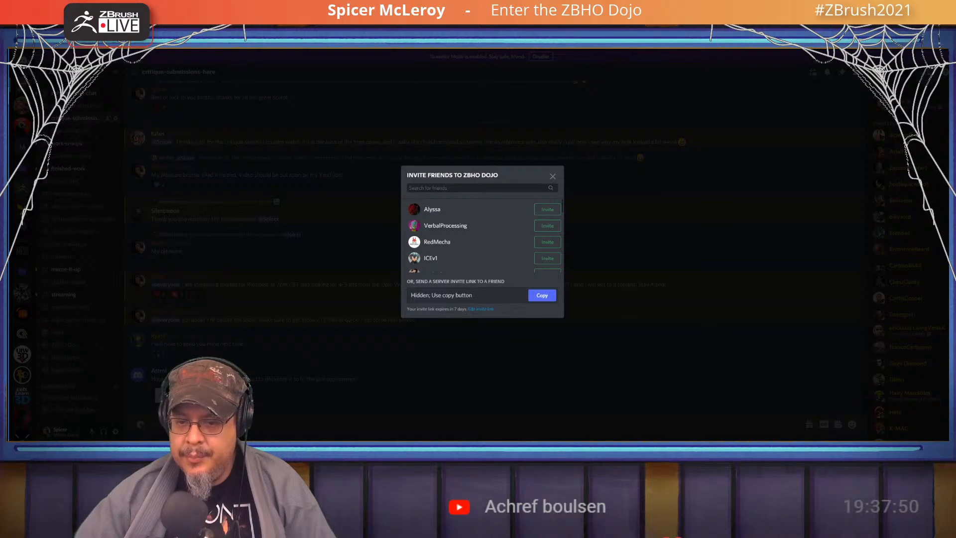
{"action": "left_click", "coordinate": [619, 257]}
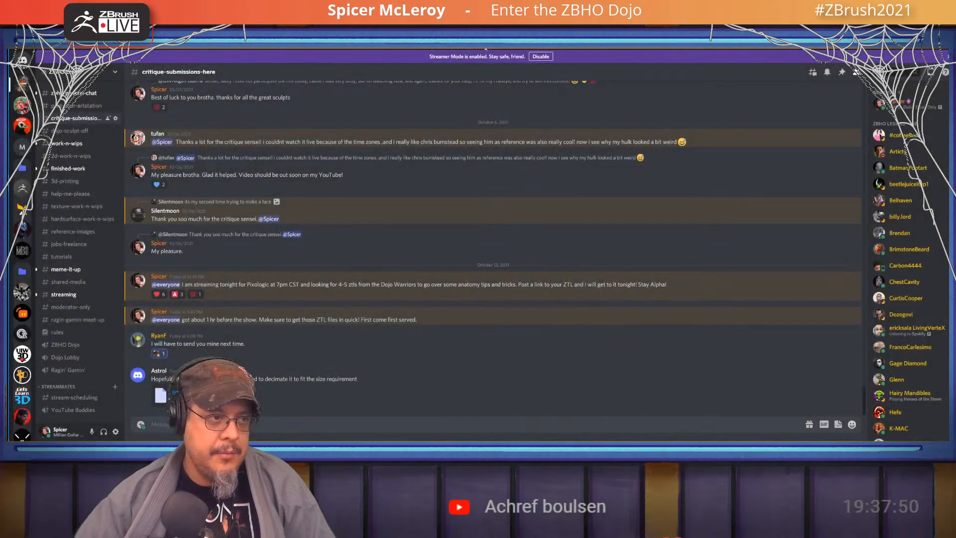
{"action": "mouse_move", "coordinate": [647, 52]}
{"action": "left_mouse_down"}
{"action": "mouse_move", "coordinate": [760, 177]}
{"action": "mouse_move", "coordinate": [765, 438]}
{"action": "left_mouse_up"}
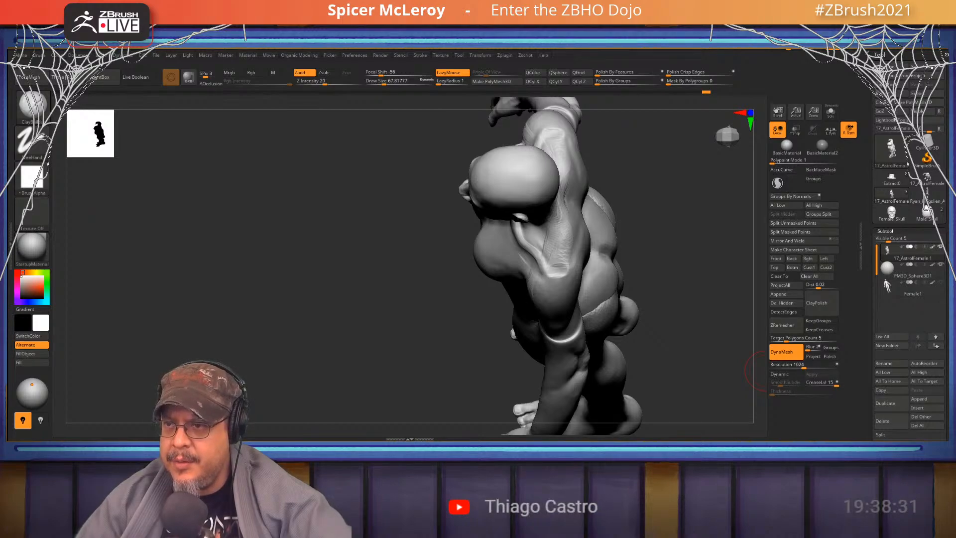
View the group mentorship announcement in the tutorials channel in Discord and return to ZBrush
{"action": "left_click_drag", "start_coordinate": [946, 113], "coordinate": [543, 50]}
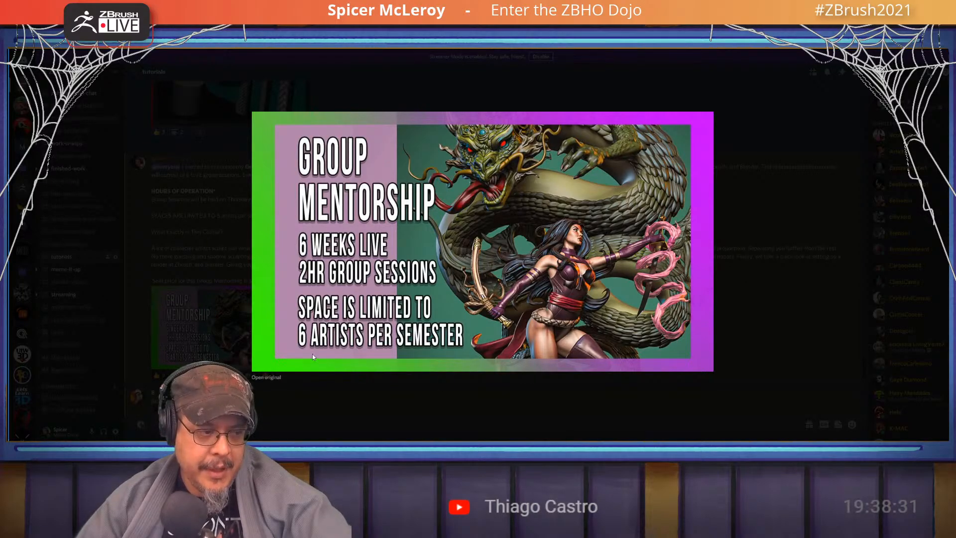
{"action": "left_click", "coordinate": [384, 398]}
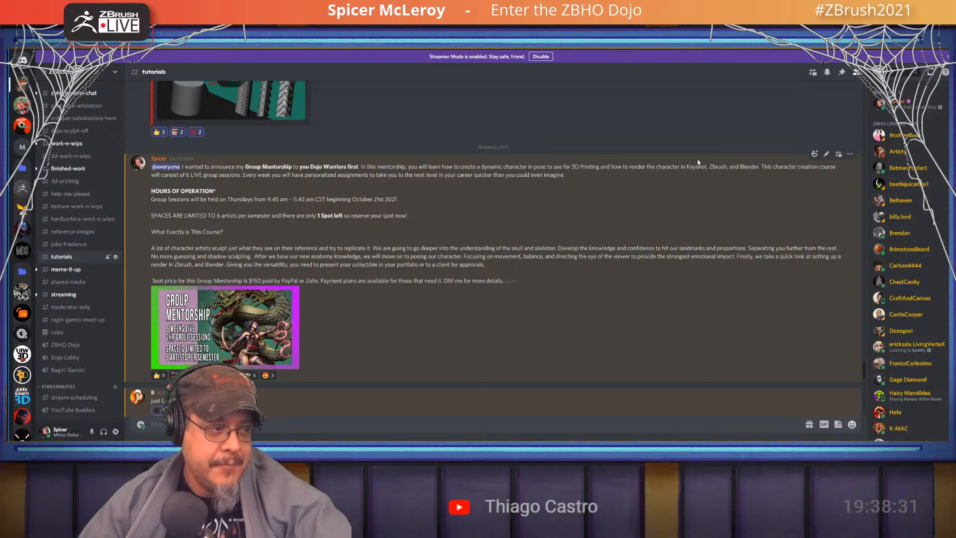
{"action": "left_click", "coordinate": [923, 46]}
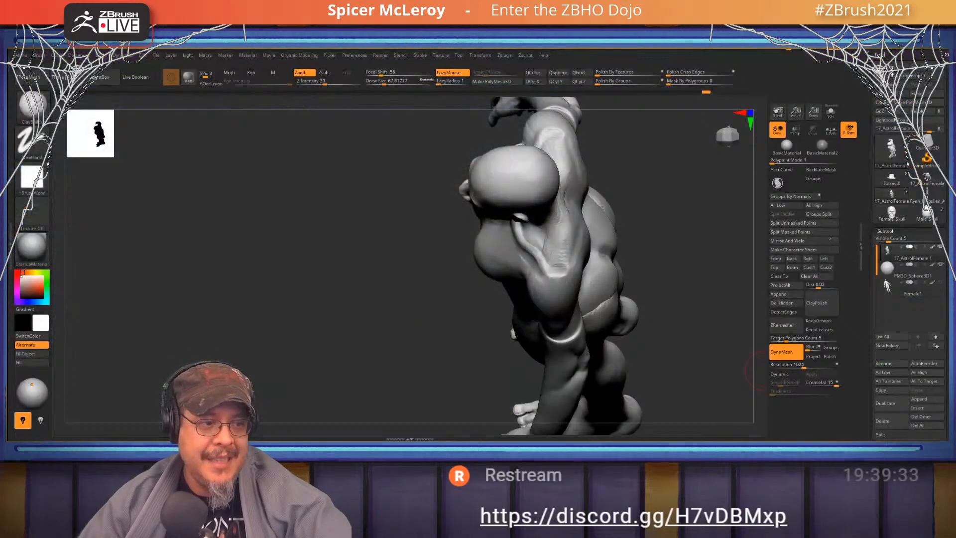
Adjust the outer end of the shoulder ridge from above with the Move brush
{"action": "mouse_move", "coordinate": [691, 275]}
{"action": "left_mouse_down"}
{"action": "mouse_move", "coordinate": [676, 240]}
{"action": "mouse_move", "coordinate": [712, 258]}
{"action": "mouse_move", "coordinate": [678, 232]}
{"action": "left_mouse_up"}
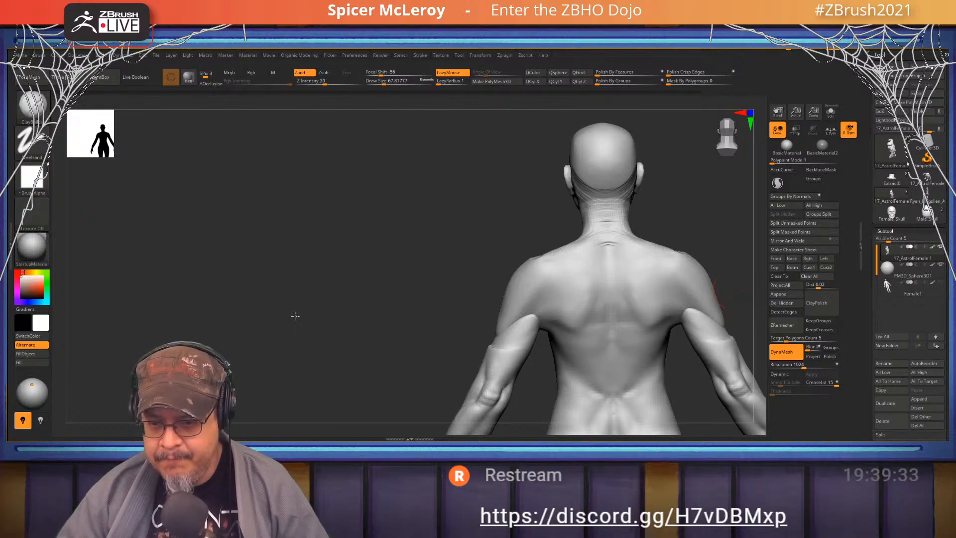
{"action": "left_click_drag", "start_coordinate": [279, 378], "coordinate": [355, 366]}
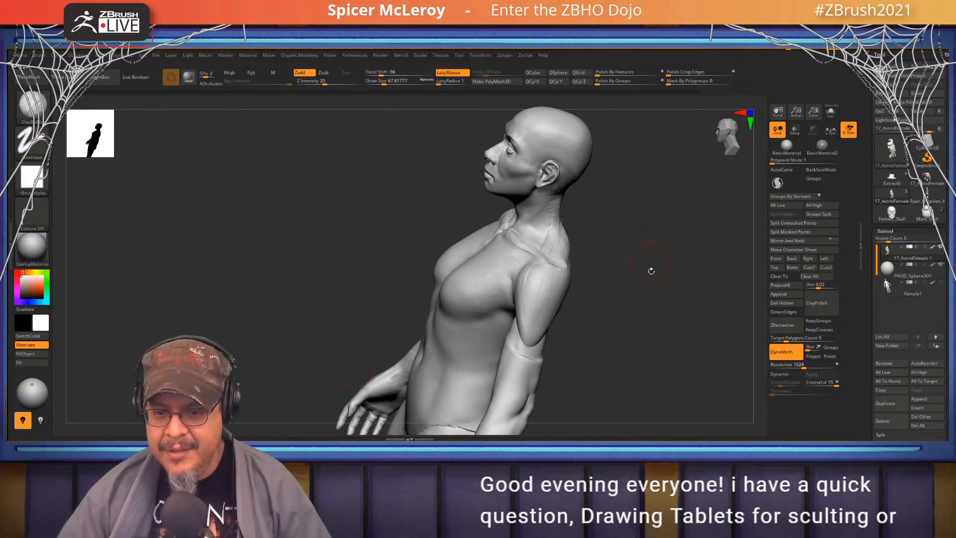
{"action": "left_click_drag", "start_coordinate": [635, 274], "coordinate": [542, 300]}
{"action": "left_click_drag", "start_coordinate": [575, 264], "coordinate": [678, 219], "text": "alt"}
{"action": "left_click_drag", "start_coordinate": [653, 249], "coordinate": [564, 320]}
{"action": "mouse_move", "coordinate": [540, 331]}
{"action": "right_mouse_down"}
{"action": "mouse_move", "coordinate": [539, 292]}
{"action": "mouse_move", "coordinate": [531, 323]}
{"action": "right_mouse_up"}
{"action": "key", "text": "b"}
{"action": "key", "text": "m"}
{"action": "key", "text": "v"}
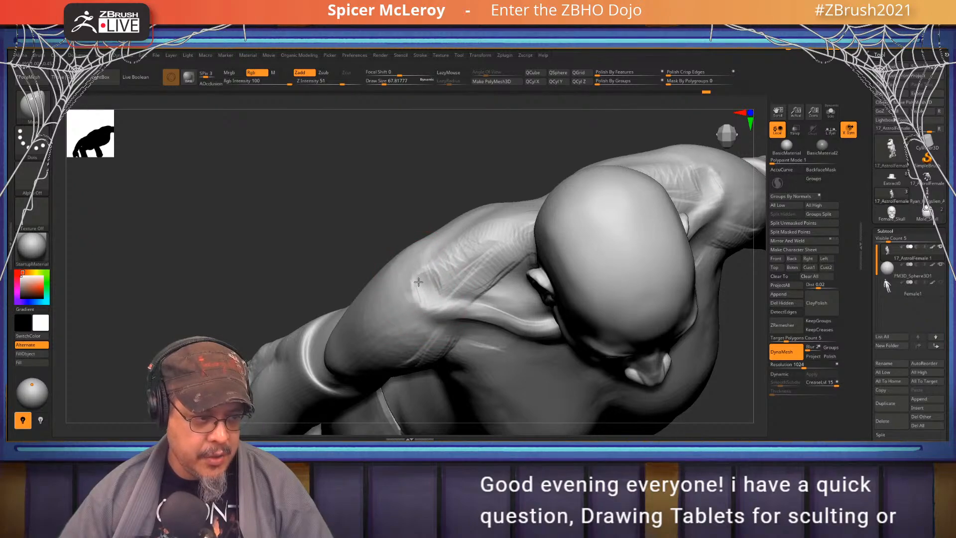
Sculpt the groove between the chest and front deltoid below the collarbone's outer end with the ClayBuildup brush and smooth its upper part
{"action": "right_click_drag", "start_coordinate": [460, 308], "coordinate": [439, 276]}
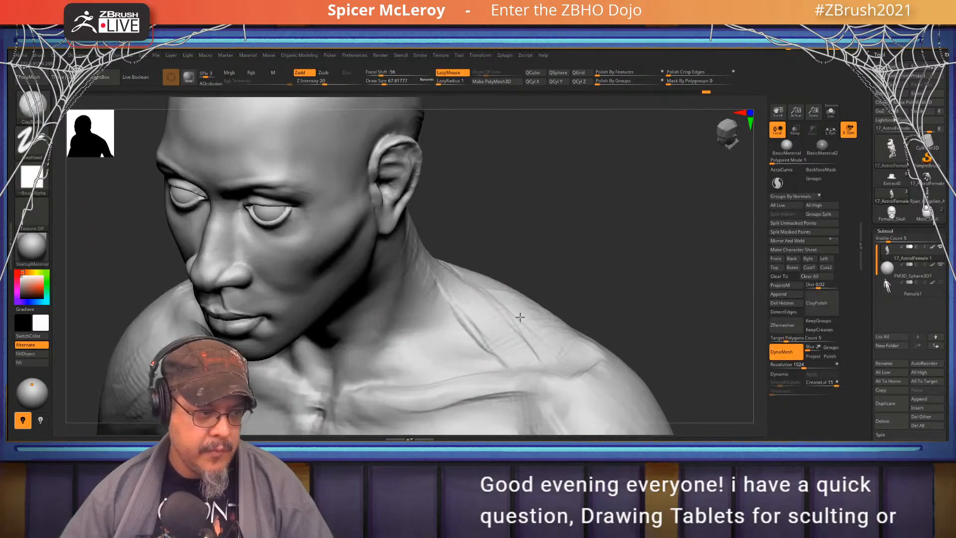
{"action": "right_click_drag", "start_coordinate": [520, 317], "coordinate": [466, 346]}
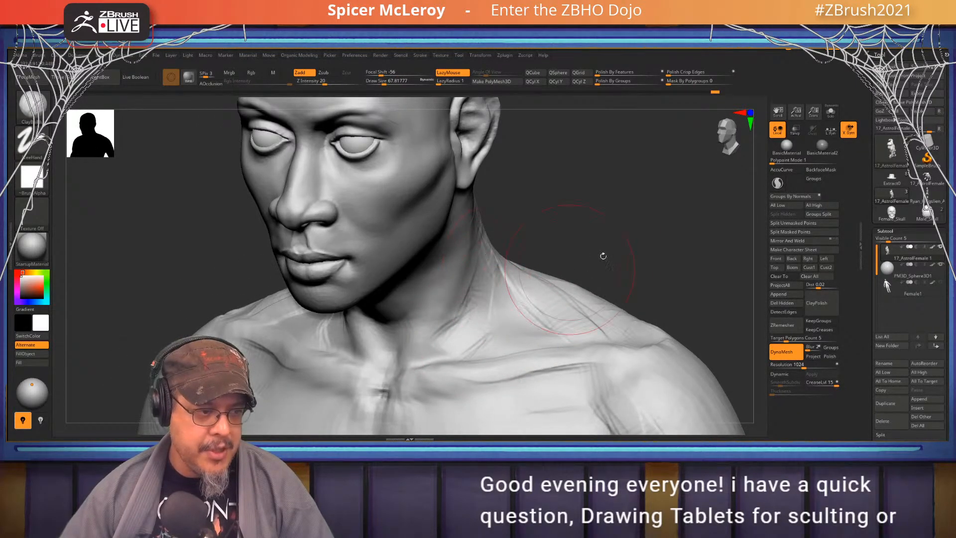
{"action": "right_click_drag", "start_coordinate": [603, 256], "coordinate": [487, 235]}
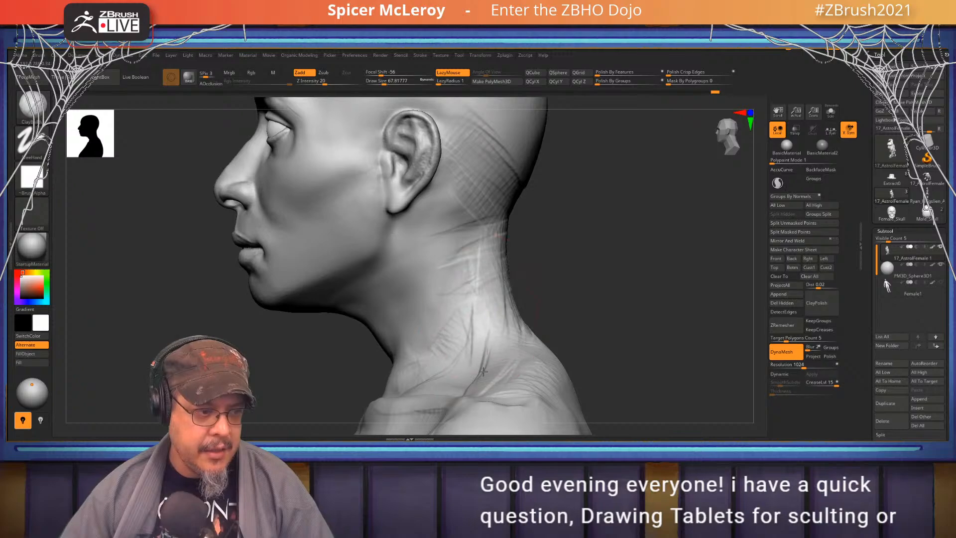
{"action": "right_click_drag", "start_coordinate": [483, 371], "coordinate": [512, 372]}
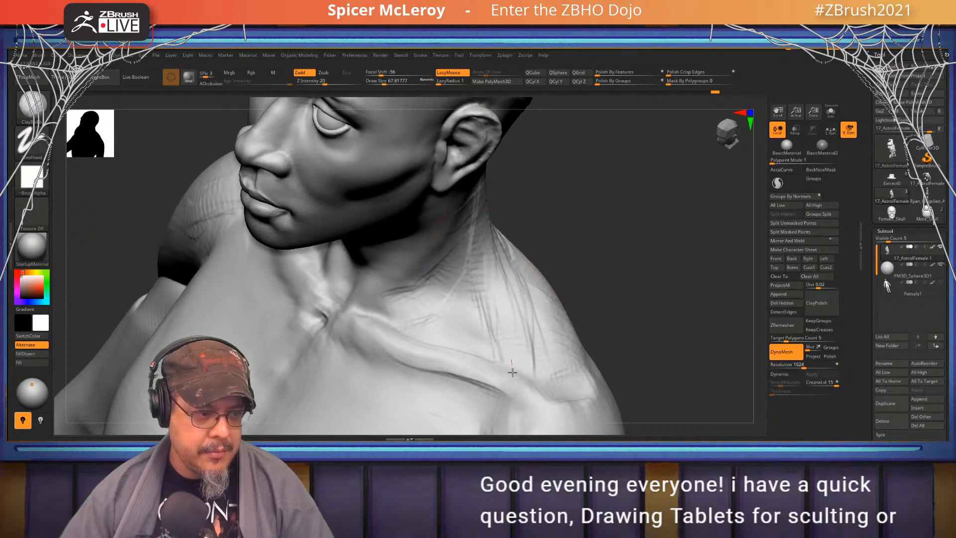
{"action": "right_click_drag", "start_coordinate": [517, 339], "coordinate": [501, 235], "text": "alt"}
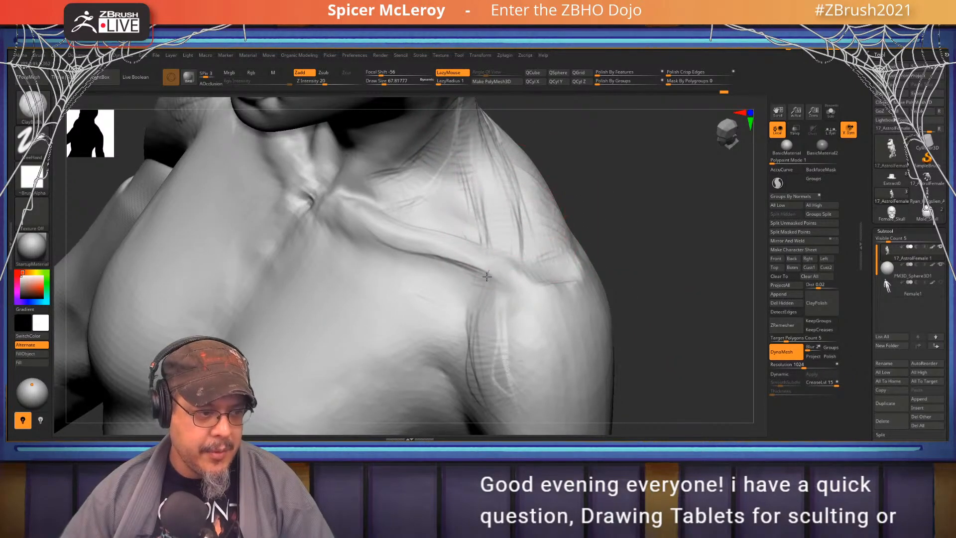
{"action": "left_click_drag", "start_coordinate": [488, 276], "coordinate": [514, 434]}
{"action": "left_click_drag", "start_coordinate": [505, 229], "coordinate": [505, 240]}
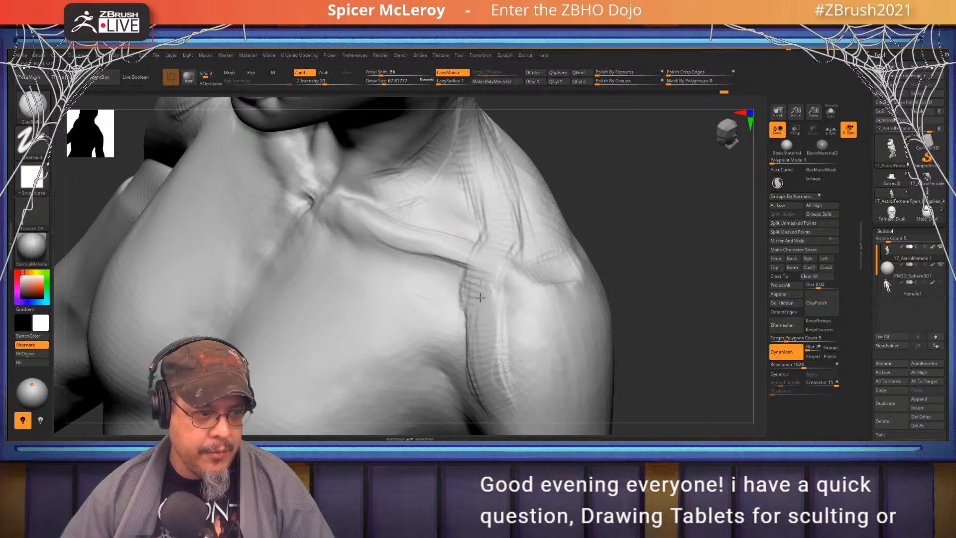
{"action": "left_click_drag", "start_coordinate": [494, 320], "coordinate": [497, 342]}
{"action": "mouse_move", "coordinate": [498, 271]}
{"action": "left_mouse_down", "text": "shift"}
{"action": "mouse_move", "coordinate": [501, 236]}
{"action": "mouse_move", "coordinate": [491, 234]}
{"action": "left_mouse_up", "text": "shift"}
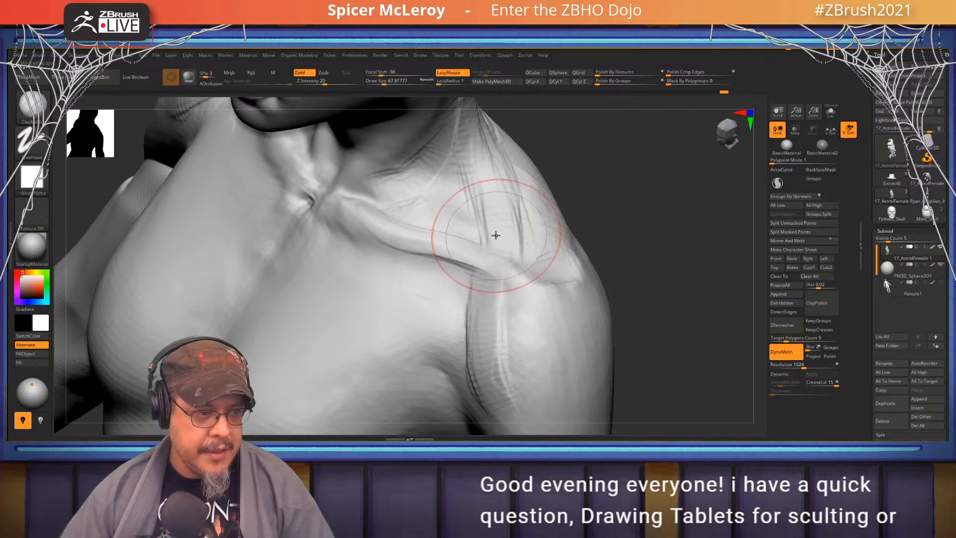
Set the DamStandard brush to paint colour only, with red as the colour and a draw size of about 25
{"action": "key", "text": "b"}
{"action": "key", "text": "n"}
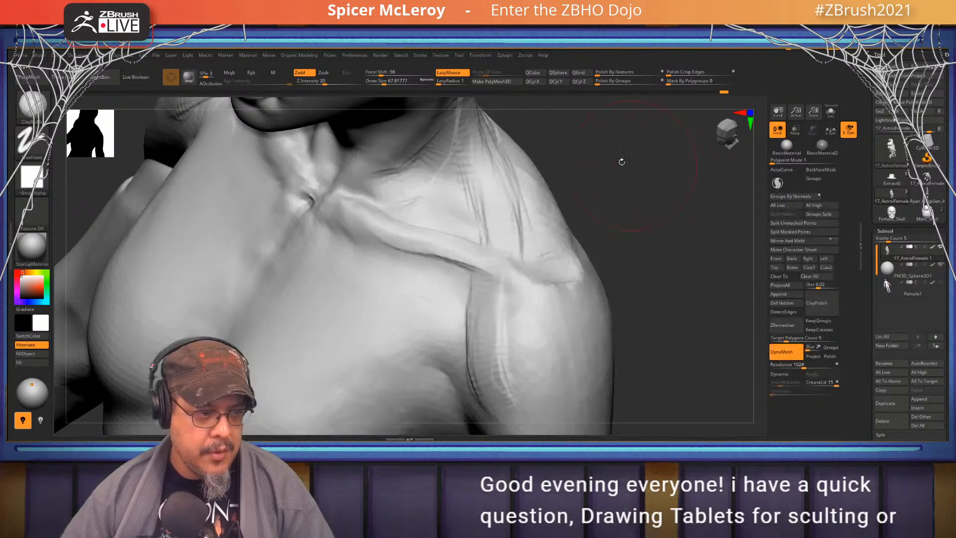
{"action": "key", "text": "n"}
{"action": "key", "text": "b"}
{"action": "key", "text": "d"}
{"action": "key", "text": "s"}
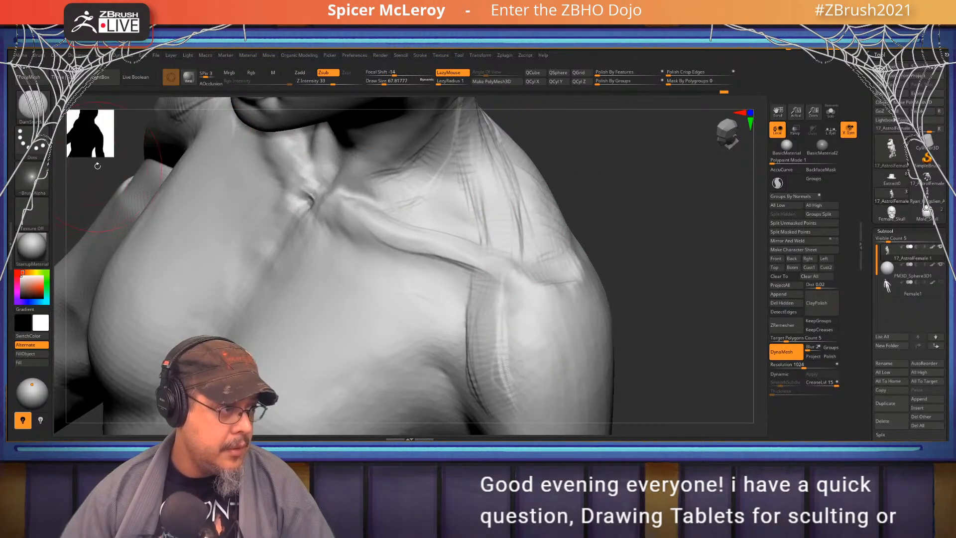
{"action": "left_click", "coordinate": [251, 73]}
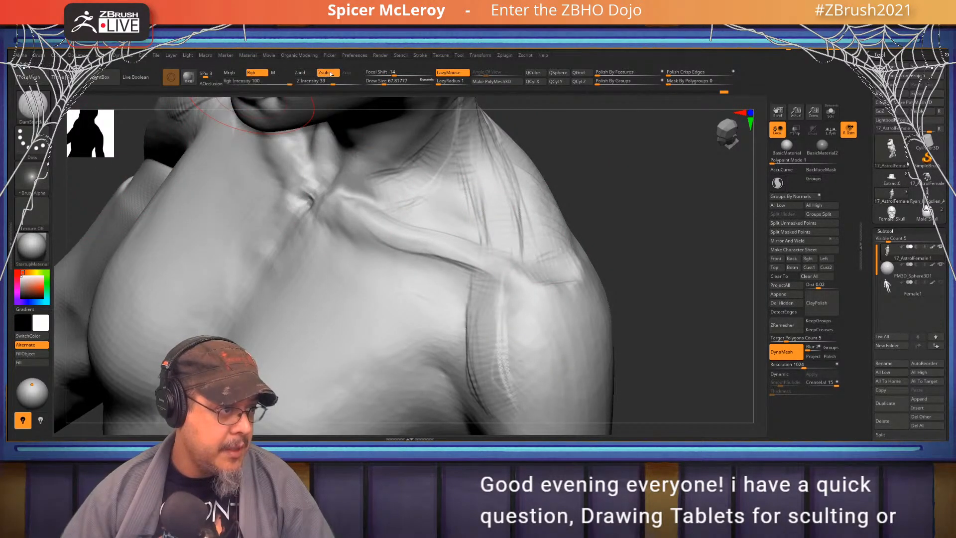
{"action": "key", "text": "s"}
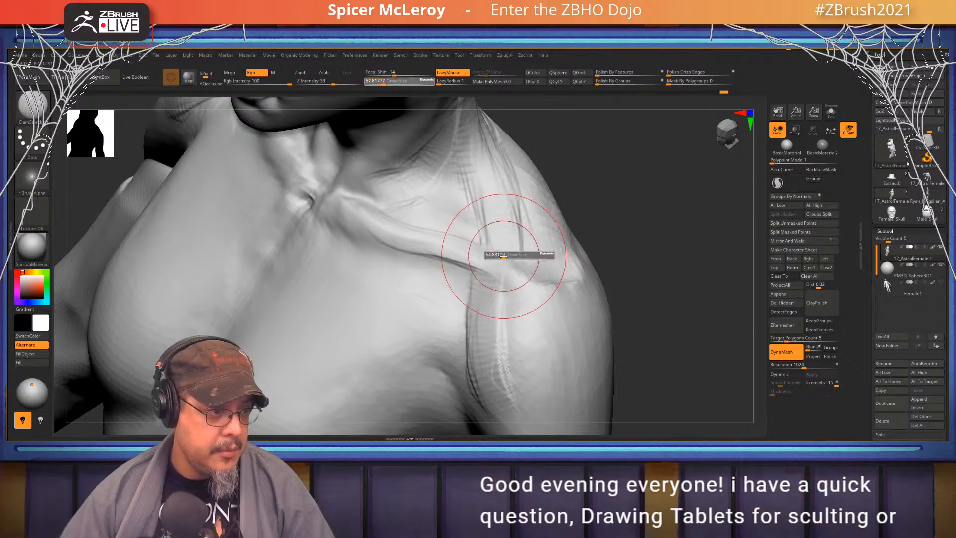
{"action": "left_click_drag", "start_coordinate": [505, 258], "coordinate": [501, 256]}
{"action": "mouse_move", "coordinate": [652, 239]}
{"action": "left_mouse_down"}
{"action": "mouse_move", "coordinate": [645, 275]}
{"action": "mouse_move", "coordinate": [578, 279]}
{"action": "left_mouse_up"}
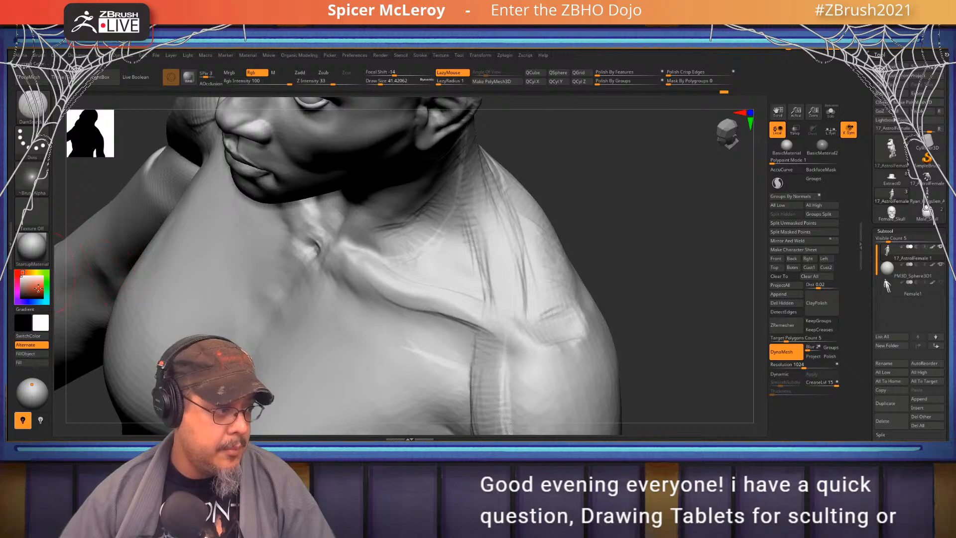
{"action": "left_click", "coordinate": [41, 289]}
{"action": "left_click_drag", "start_coordinate": [472, 296], "coordinate": [526, 325]}
{"action": "key", "text": "ctrl+z"}
{"action": "key", "text": "ctrl+z"}
{"action": "key", "text": "s"}
{"action": "left_click_drag", "start_coordinate": [642, 235], "coordinate": [621, 153], "text": "alt"}
Paint red guide lines along the collarbone's outer end and around the front deltoid, with hatching across the groove beside the chest
{"action": "mouse_move", "coordinate": [445, 246]}
{"action": "left_mouse_down"}
{"action": "mouse_move", "coordinate": [506, 272]}
{"action": "mouse_move", "coordinate": [450, 299]}
{"action": "left_mouse_up"}
{"action": "mouse_move", "coordinate": [508, 268]}
{"action": "left_mouse_down"}
{"action": "mouse_move", "coordinate": [528, 293]}
{"action": "mouse_move", "coordinate": [538, 337]}
{"action": "left_mouse_up"}
{"action": "left_click_drag", "start_coordinate": [461, 263], "coordinate": [448, 358]}
{"action": "left_click_drag", "start_coordinate": [459, 262], "coordinate": [448, 351]}
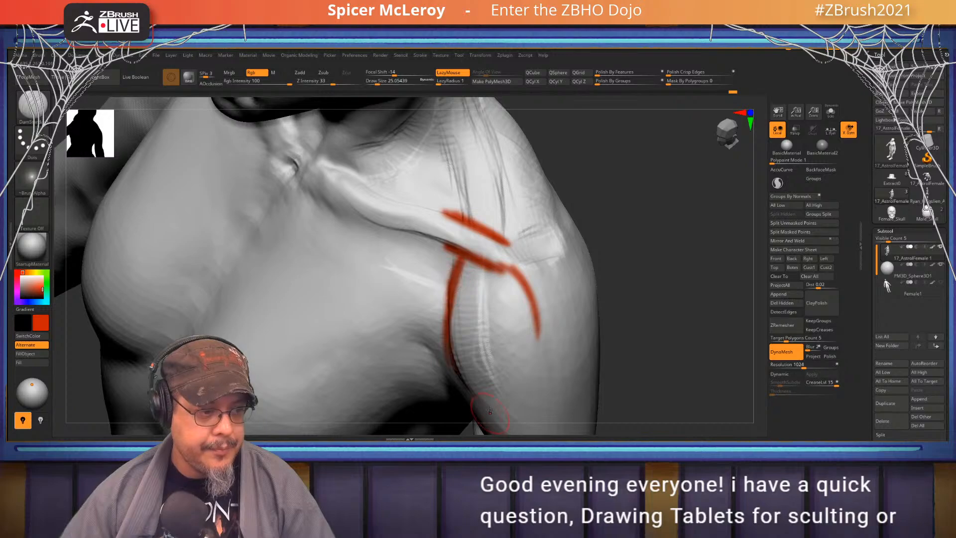
{"action": "left_click_drag", "start_coordinate": [456, 285], "coordinate": [505, 288]}
{"action": "left_click_drag", "start_coordinate": [462, 294], "coordinate": [494, 303]}
{"action": "left_click_drag", "start_coordinate": [452, 325], "coordinate": [486, 334]}
{"action": "mouse_move", "coordinate": [453, 350]}
{"action": "left_mouse_down"}
{"action": "mouse_move", "coordinate": [485, 357]}
{"action": "mouse_move", "coordinate": [508, 382]}
{"action": "left_mouse_up"}
{"action": "left_click_drag", "start_coordinate": [491, 389], "coordinate": [559, 425]}
Build up the shoulder tip and define the shoulder blade ridge running back from it with the ClayBuildup brush
{"action": "left_click_drag", "start_coordinate": [626, 203], "coordinate": [600, 228]}
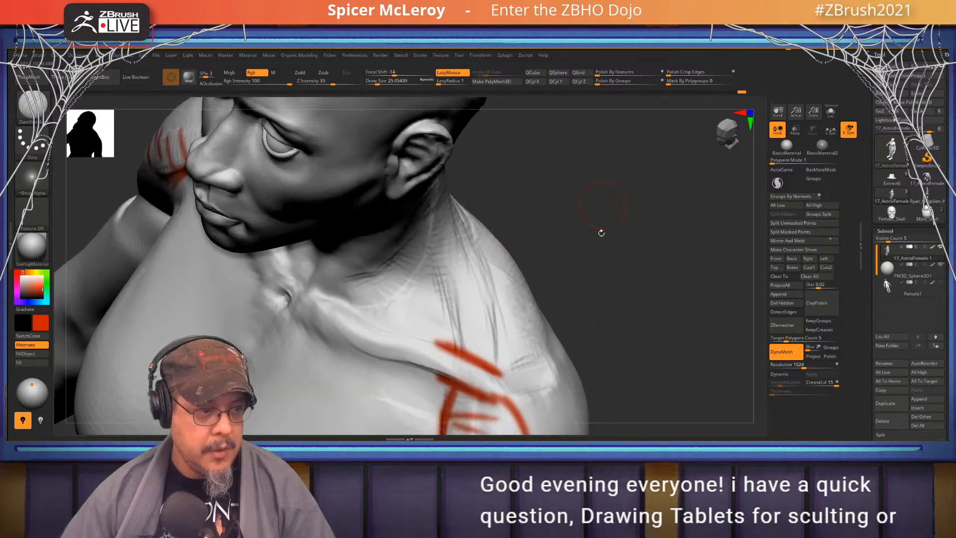
{"action": "key", "text": "b"}
{"action": "key", "text": "c"}
{"action": "key", "text": "b"}
{"action": "mouse_move", "coordinate": [613, 277]}
{"action": "left_mouse_down"}
{"action": "mouse_move", "coordinate": [623, 253]}
{"action": "mouse_move", "coordinate": [603, 255]}
{"action": "left_mouse_up"}
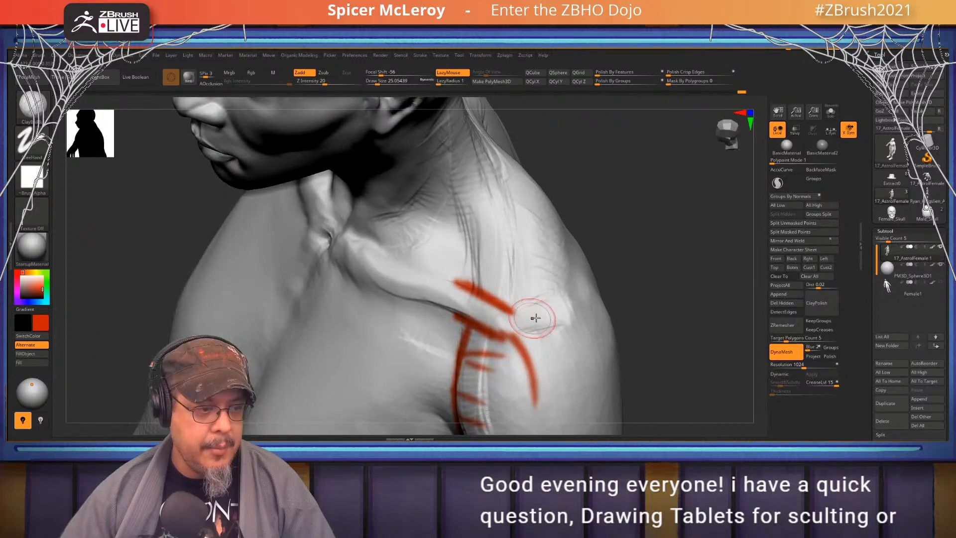
{"action": "left_click_drag", "start_coordinate": [531, 322], "coordinate": [539, 322]}
{"action": "left_click_drag", "start_coordinate": [699, 299], "coordinate": [666, 285]}
{"action": "right_click_drag", "start_coordinate": [483, 193], "coordinate": [423, 211], "text": "alt"}
{"action": "mouse_move", "coordinate": [481, 337]}
{"action": "left_mouse_down"}
{"action": "mouse_move", "coordinate": [525, 301]}
{"action": "mouse_move", "coordinate": [490, 334]}
{"action": "left_mouse_up"}
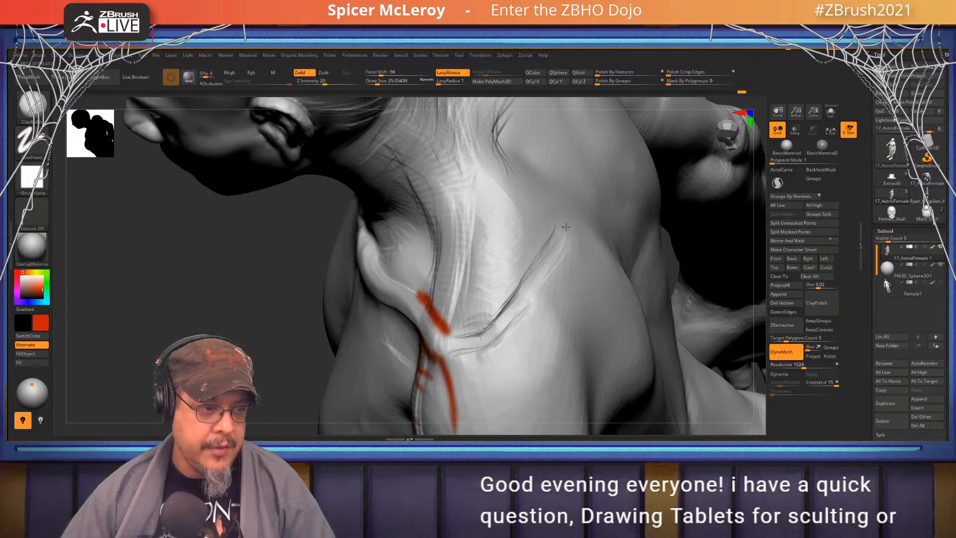
{"action": "left_click_drag", "start_coordinate": [538, 266], "coordinate": [546, 247]}
{"action": "left_click_drag", "start_coordinate": [505, 315], "coordinate": [580, 219]}
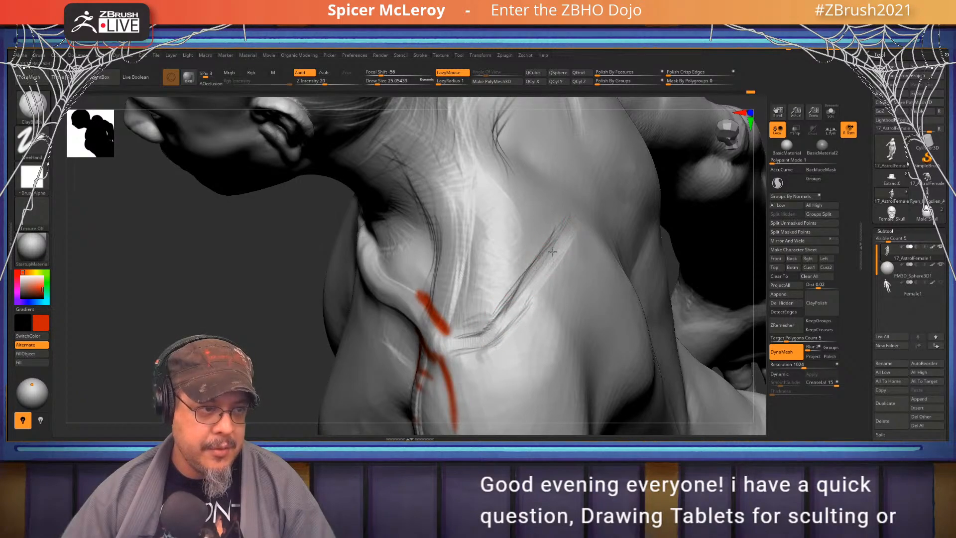
Enlarge the ClayBuildup brush to about 56 and fill out the trapezius between the neck and the shoulder blade ridge
{"action": "right_click_drag", "start_coordinate": [546, 241], "coordinate": [491, 193]}
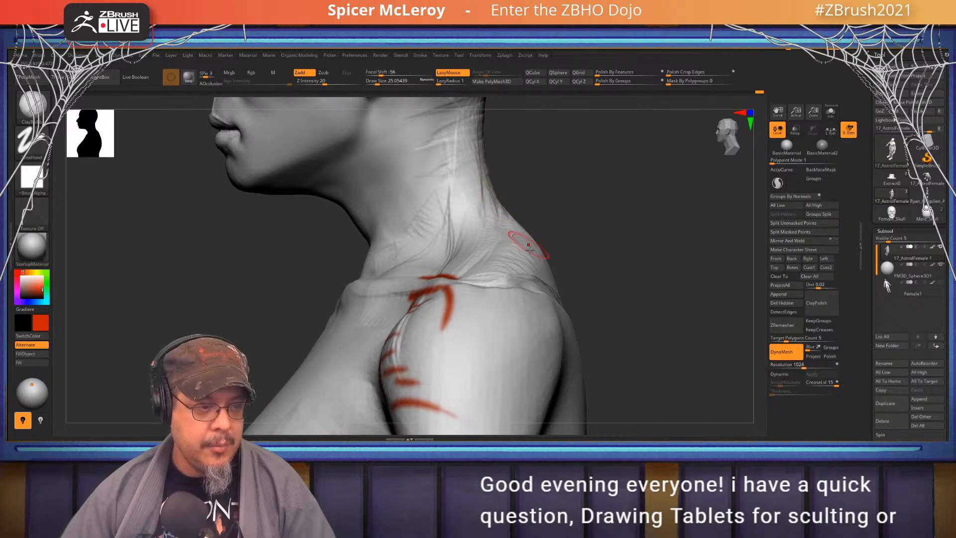
{"action": "right_click_drag", "start_coordinate": [577, 203], "coordinate": [518, 242], "text": "alt"}
{"action": "mouse_move", "coordinate": [541, 305]}
{"action": "right_mouse_down"}
{"action": "mouse_move", "coordinate": [482, 232]}
{"action": "mouse_move", "coordinate": [467, 230]}
{"action": "mouse_move", "coordinate": [482, 301]}
{"action": "mouse_move", "coordinate": [502, 238]}
{"action": "right_mouse_up"}
{"action": "key", "text": "b"}
{"action": "key", "text": "c"}
{"action": "key", "text": "b"}
{"action": "key", "text": "s"}
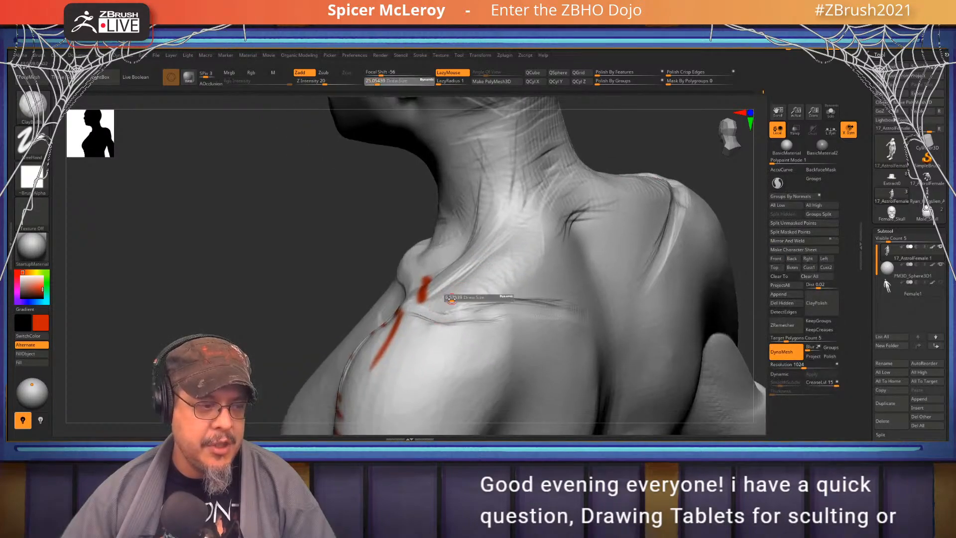
{"action": "left_click_drag", "start_coordinate": [454, 301], "coordinate": [458, 301]}
{"action": "key", "text": "s"}
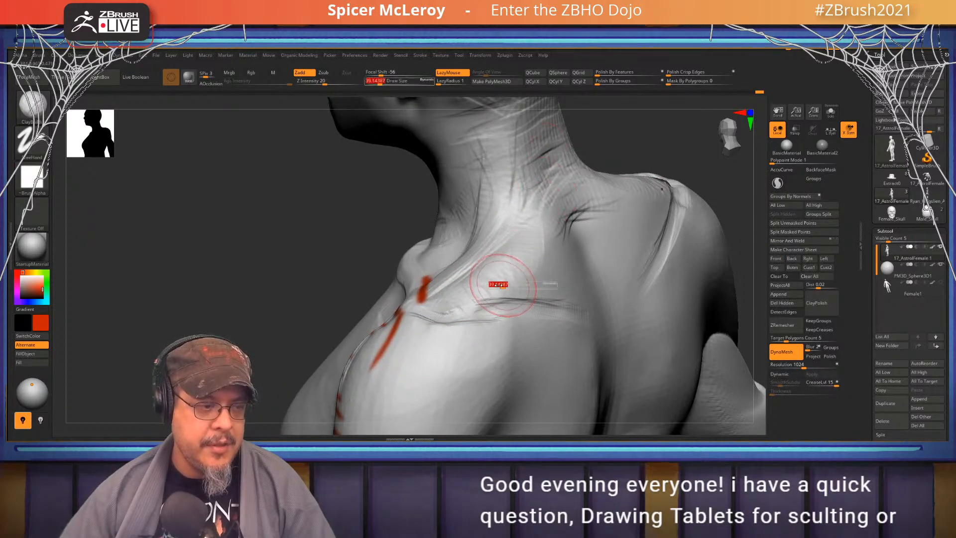
{"action": "left_click_drag", "start_coordinate": [497, 274], "coordinate": [523, 284]}
{"action": "mouse_move", "coordinate": [504, 300]}
{"action": "left_mouse_down"}
{"action": "mouse_move", "coordinate": [549, 298]}
{"action": "mouse_move", "coordinate": [563, 246]}
{"action": "mouse_move", "coordinate": [530, 247]}
{"action": "mouse_move", "coordinate": [519, 281]}
{"action": "mouse_move", "coordinate": [546, 273]}
{"action": "mouse_move", "coordinate": [536, 225]}
{"action": "left_mouse_up"}
{"action": "left_click_drag", "start_coordinate": [519, 278], "coordinate": [545, 258]}
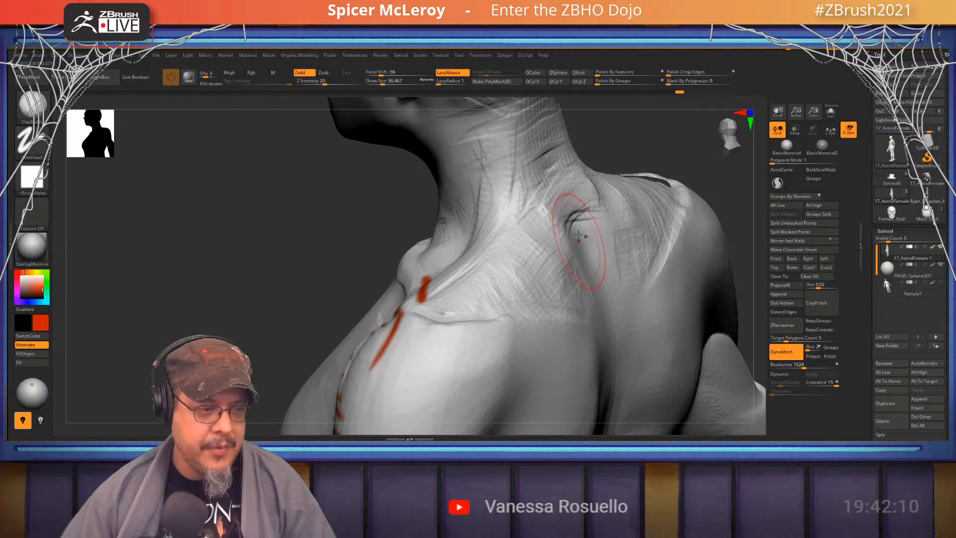
{"action": "right_click_drag", "start_coordinate": [579, 234], "coordinate": [505, 245]}
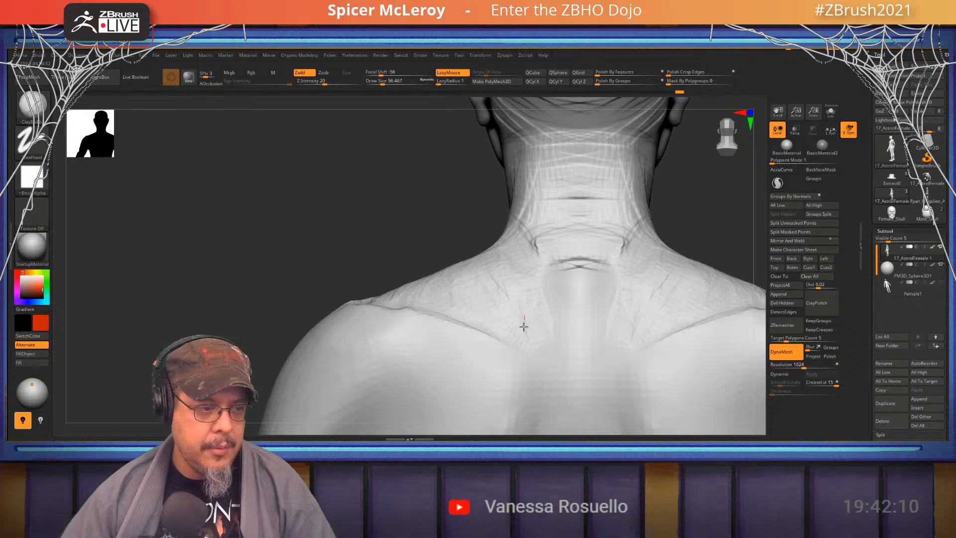
{"action": "mouse_move", "coordinate": [534, 264]}
{"action": "right_mouse_down"}
{"action": "mouse_move", "coordinate": [527, 287]}
{"action": "mouse_move", "coordinate": [530, 255]}
{"action": "mouse_move", "coordinate": [619, 241]}
{"action": "mouse_move", "coordinate": [616, 226]}
{"action": "mouse_move", "coordinate": [529, 267]}
{"action": "right_mouse_up"}
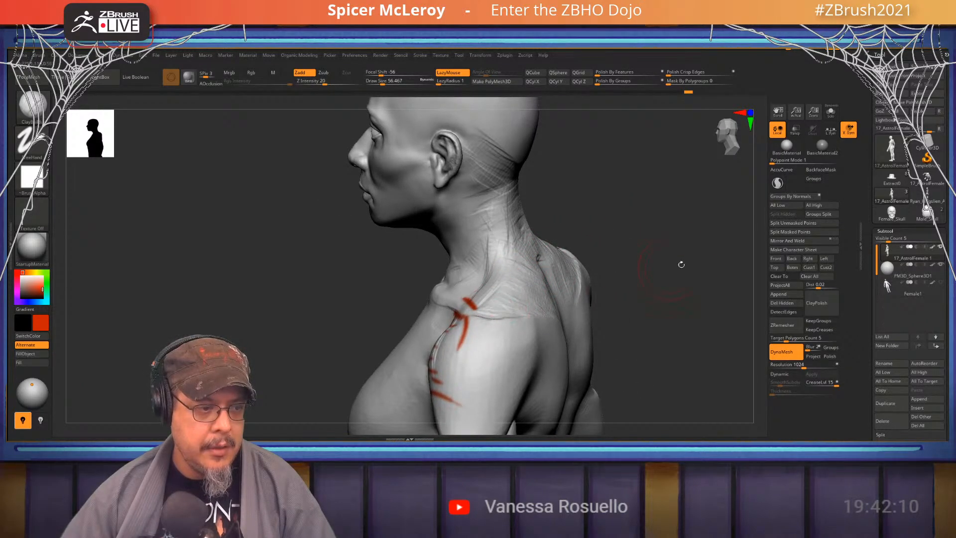
Paint the shoulder blade's upper ridge, inner border and lower edge in red on the back with the DamStandard brush
{"action": "mouse_move", "coordinate": [681, 264]}
{"action": "right_mouse_down"}
{"action": "mouse_move", "coordinate": [553, 294]}
{"action": "mouse_move", "coordinate": [523, 247]}
{"action": "mouse_move", "coordinate": [522, 276]}
{"action": "right_mouse_up"}
{"action": "key", "text": "b"}
{"action": "key", "text": "d"}
{"action": "key", "text": "s"}
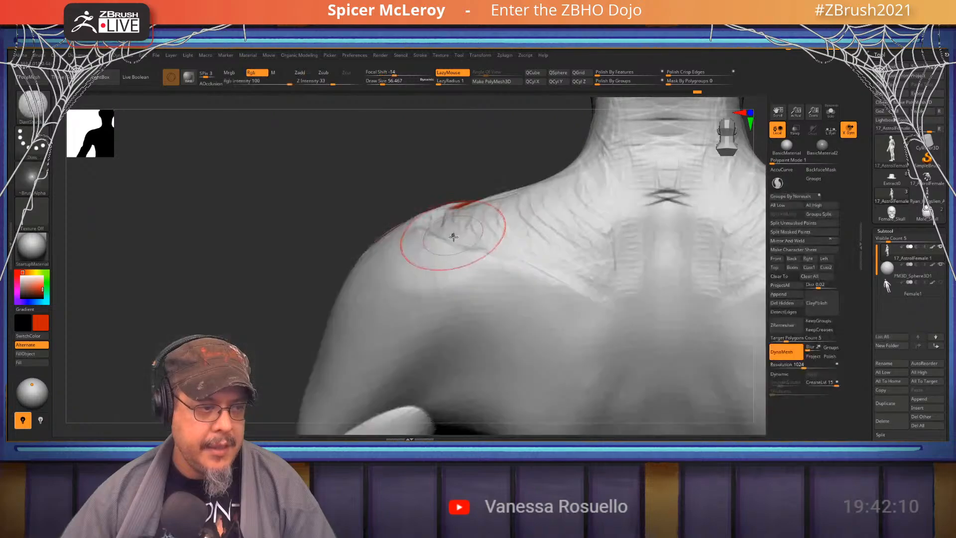
{"action": "left_click_drag", "start_coordinate": [434, 234], "coordinate": [594, 297]}
{"action": "mouse_move", "coordinate": [544, 286]}
{"action": "right_mouse_down", "text": "alt"}
{"action": "mouse_move", "coordinate": [540, 216]}
{"action": "mouse_move", "coordinate": [560, 203]}
{"action": "right_mouse_up", "text": "alt"}
{"action": "right_click_drag", "start_coordinate": [565, 240], "coordinate": [569, 213], "text": "alt"}
{"action": "left_click_drag", "start_coordinate": [566, 182], "coordinate": [542, 365]}
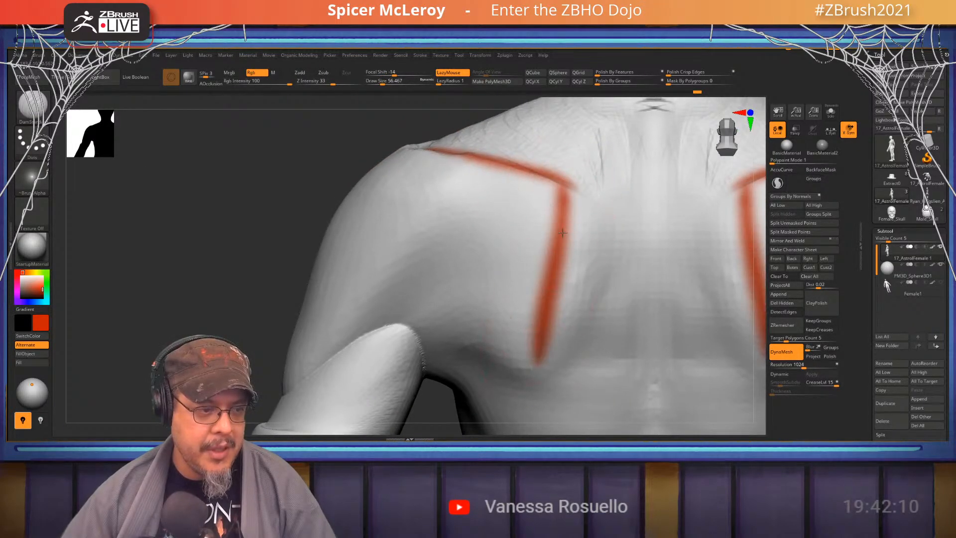
{"action": "left_click_drag", "start_coordinate": [568, 200], "coordinate": [539, 413]}
{"action": "mouse_move", "coordinate": [538, 319]}
{"action": "right_mouse_down", "text": "alt"}
{"action": "mouse_move", "coordinate": [562, 256]}
{"action": "mouse_move", "coordinate": [503, 269]}
{"action": "mouse_move", "coordinate": [573, 299]}
{"action": "right_mouse_up", "text": "alt"}
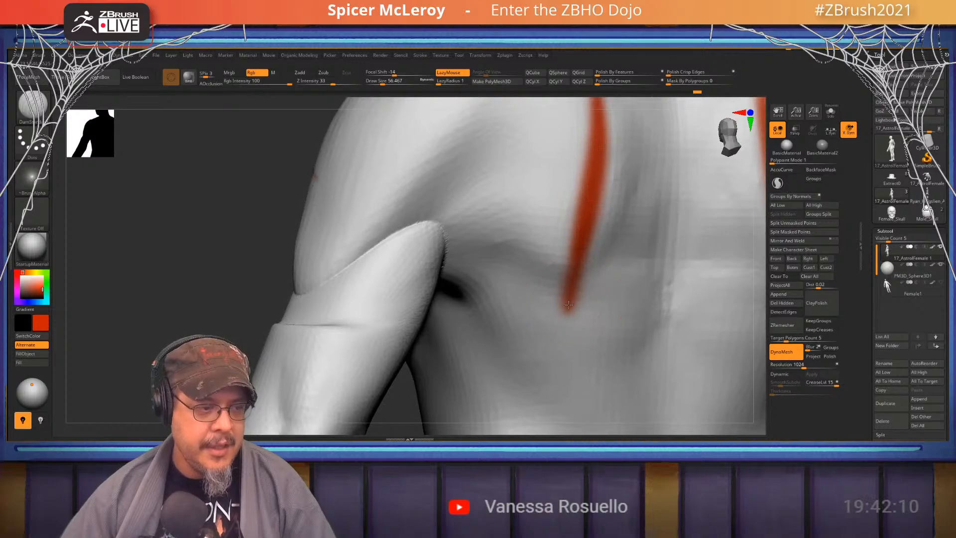
{"action": "left_click_drag", "start_coordinate": [573, 299], "coordinate": [434, 294]}
Outline the rear deltoid in red and hatch the triangular area between it and the shoulder blade's inner corner
{"action": "mouse_move", "coordinate": [432, 298]}
{"action": "right_mouse_down"}
{"action": "mouse_move", "coordinate": [546, 241]}
{"action": "mouse_move", "coordinate": [534, 264]}
{"action": "mouse_move", "coordinate": [591, 220]}
{"action": "mouse_move", "coordinate": [540, 207]}
{"action": "right_mouse_up"}
{"action": "left_click_drag", "start_coordinate": [562, 189], "coordinate": [504, 294]}
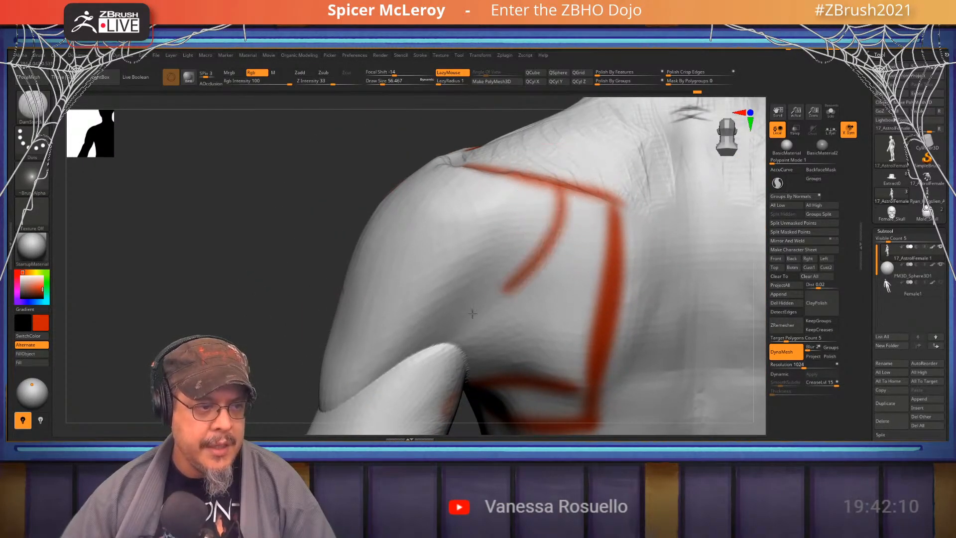
{"action": "mouse_move", "coordinate": [367, 371]}
{"action": "left_mouse_down"}
{"action": "mouse_move", "coordinate": [547, 195]}
{"action": "mouse_move", "coordinate": [394, 244]}
{"action": "mouse_move", "coordinate": [360, 309]}
{"action": "mouse_move", "coordinate": [373, 377]}
{"action": "left_mouse_up"}
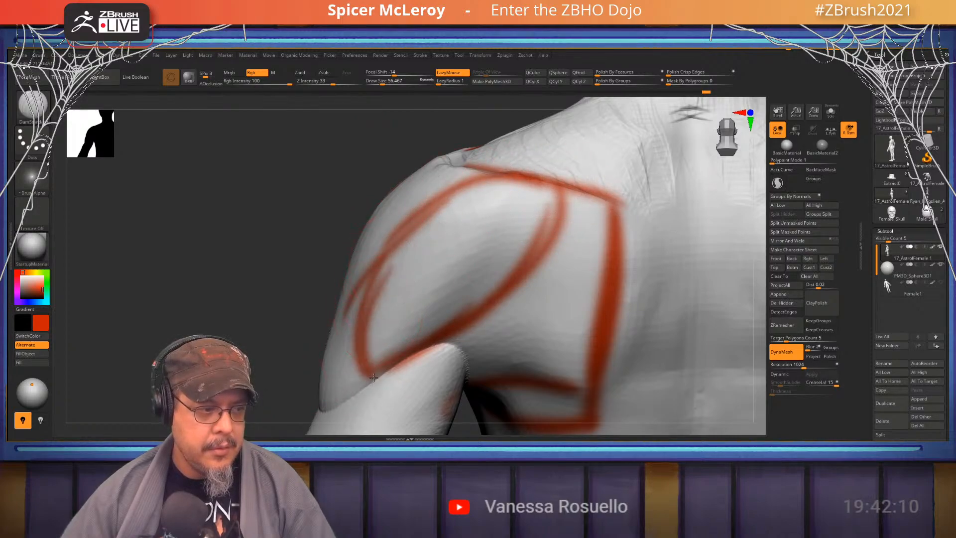
{"action": "right_click_drag", "start_coordinate": [374, 377], "coordinate": [394, 314]}
{"action": "left_click_drag", "start_coordinate": [393, 314], "coordinate": [548, 244]}
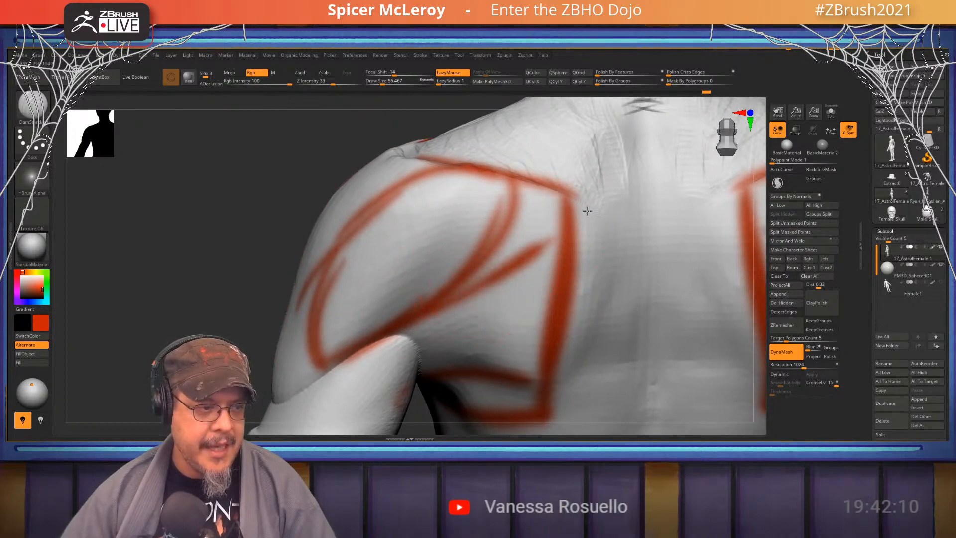
{"action": "left_click_drag", "start_coordinate": [587, 211], "coordinate": [583, 206]}
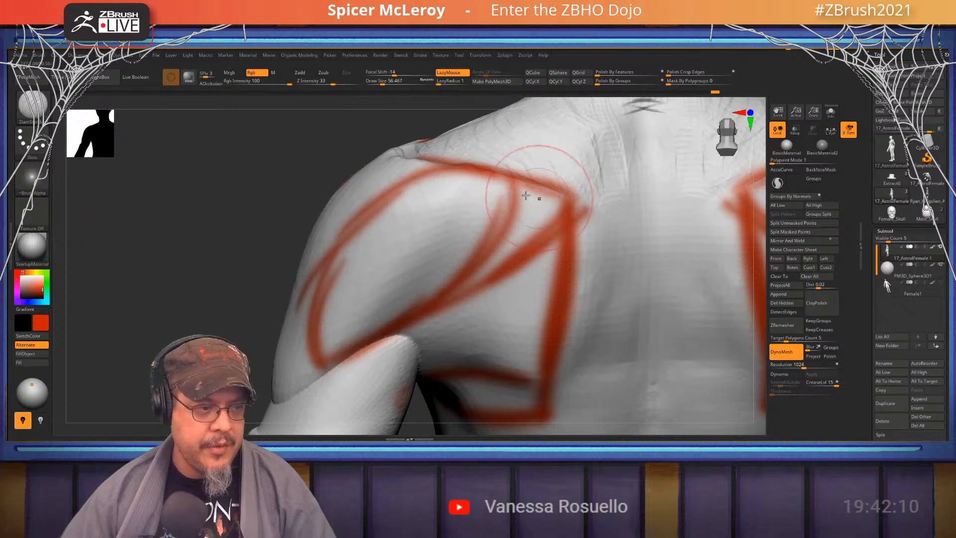
{"action": "left_click_drag", "start_coordinate": [526, 195], "coordinate": [520, 216]}
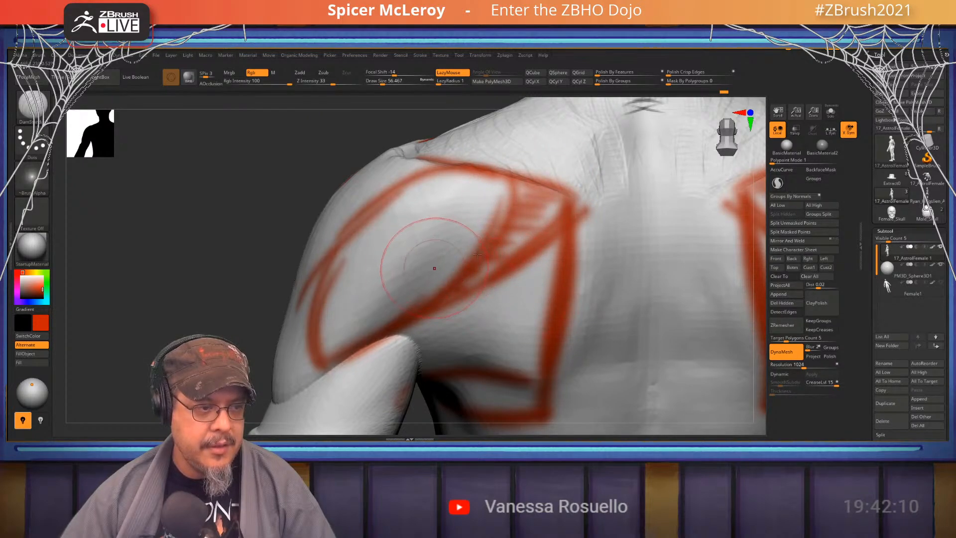
Change the paint colour to green, reduce the draw size to about 33 and mark the bony tip of the shoulder
{"action": "mouse_move", "coordinate": [426, 256]}
{"action": "right_mouse_down"}
{"action": "mouse_move", "coordinate": [557, 264]}
{"action": "mouse_move", "coordinate": [471, 237]}
{"action": "mouse_move", "coordinate": [493, 229]}
{"action": "right_mouse_up"}
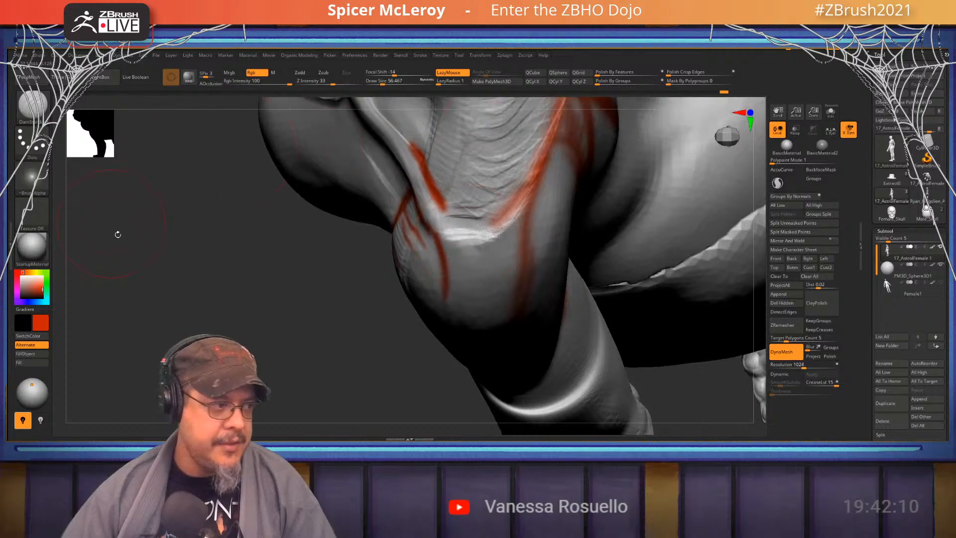
{"action": "key", "text": "s"}
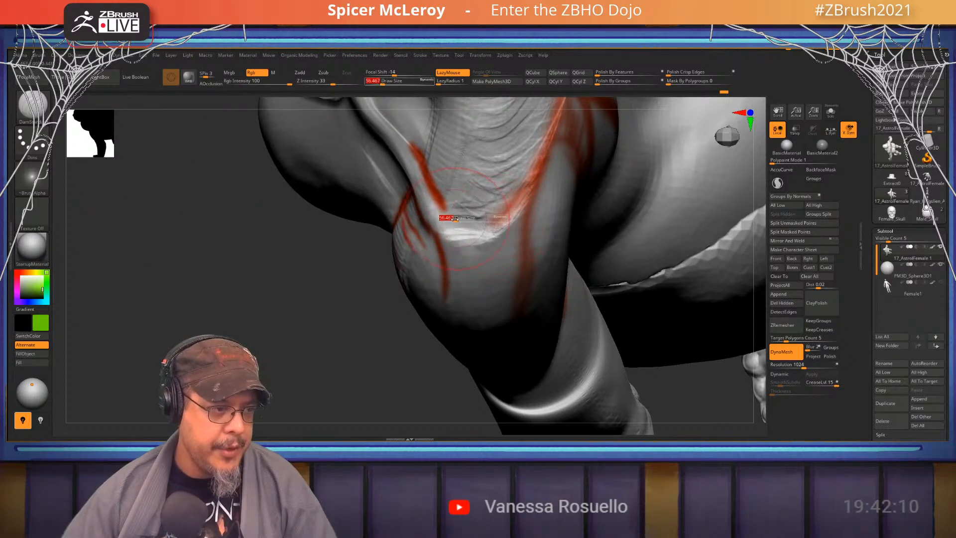
{"action": "left_click_drag", "start_coordinate": [470, 221], "coordinate": [462, 221]}
{"action": "mouse_move", "coordinate": [467, 241]}
{"action": "right_mouse_down"}
{"action": "mouse_move", "coordinate": [476, 215]}
{"action": "mouse_move", "coordinate": [451, 216]}
{"action": "right_mouse_up"}
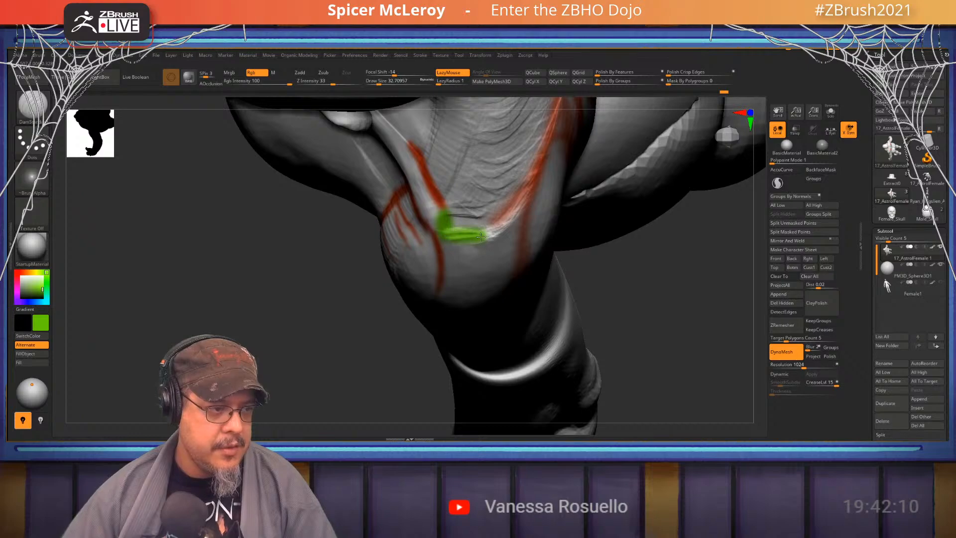
Paint green guide lines from the shoulder tip down the outer deltoid to the upper arm
{"action": "right_click_drag", "start_coordinate": [466, 204], "coordinate": [459, 178]}
{"action": "mouse_move", "coordinate": [459, 178]}
{"action": "left_mouse_down"}
{"action": "mouse_move", "coordinate": [429, 233]}
{"action": "mouse_move", "coordinate": [418, 282]}
{"action": "left_mouse_up"}
{"action": "right_click_drag", "start_coordinate": [426, 300], "coordinate": [423, 220], "text": "alt"}
{"action": "mouse_move", "coordinate": [418, 186]}
{"action": "left_mouse_down"}
{"action": "mouse_move", "coordinate": [409, 319]}
{"action": "mouse_move", "coordinate": [414, 356]}
{"action": "mouse_move", "coordinate": [439, 384]}
{"action": "left_mouse_up"}
{"action": "right_click_drag", "start_coordinate": [440, 384], "coordinate": [443, 191]}
{"action": "mouse_move", "coordinate": [443, 191]}
{"action": "left_mouse_down"}
{"action": "mouse_move", "coordinate": [466, 239]}
{"action": "mouse_move", "coordinate": [452, 298]}
{"action": "left_mouse_up"}
{"action": "right_click_drag", "start_coordinate": [451, 254], "coordinate": [436, 174], "text": "alt"}
{"action": "mouse_move", "coordinate": [424, 273]}
{"action": "left_mouse_down"}
{"action": "mouse_move", "coordinate": [399, 378]}
{"action": "mouse_move", "coordinate": [378, 397]}
{"action": "left_mouse_up"}
Change the paint colour to blue and outline the rear deltoid on the back, from the upper arm up to the shoulder blade ridge
{"action": "mouse_move", "coordinate": [431, 169]}
{"action": "right_mouse_down"}
{"action": "mouse_move", "coordinate": [459, 201]}
{"action": "mouse_move", "coordinate": [152, 225]}
{"action": "right_mouse_up"}
{"action": "left_click", "coordinate": [29, 302]}
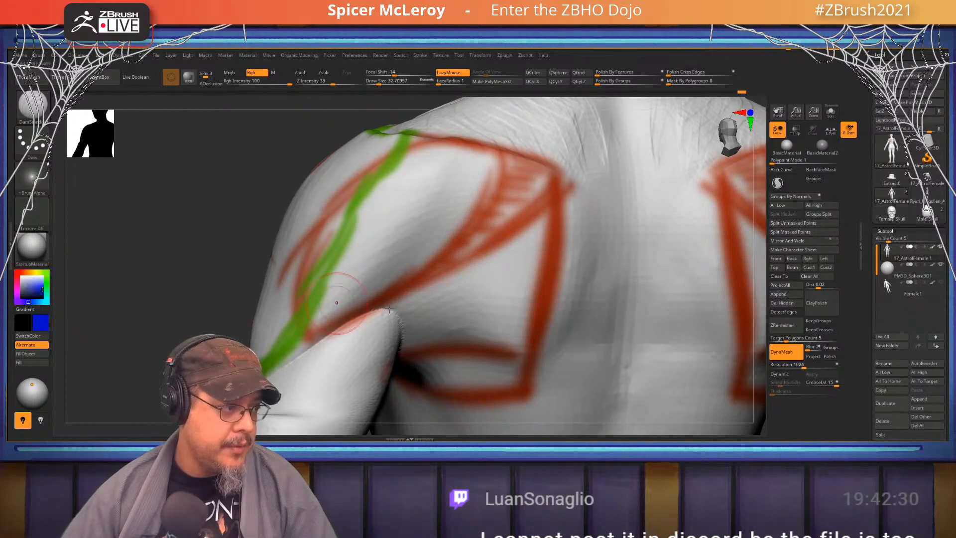
{"action": "mouse_move", "coordinate": [285, 359]}
{"action": "left_mouse_down"}
{"action": "mouse_move", "coordinate": [443, 279]}
{"action": "mouse_move", "coordinate": [498, 145]}
{"action": "mouse_move", "coordinate": [413, 149]}
{"action": "mouse_move", "coordinate": [485, 173]}
{"action": "left_mouse_up"}
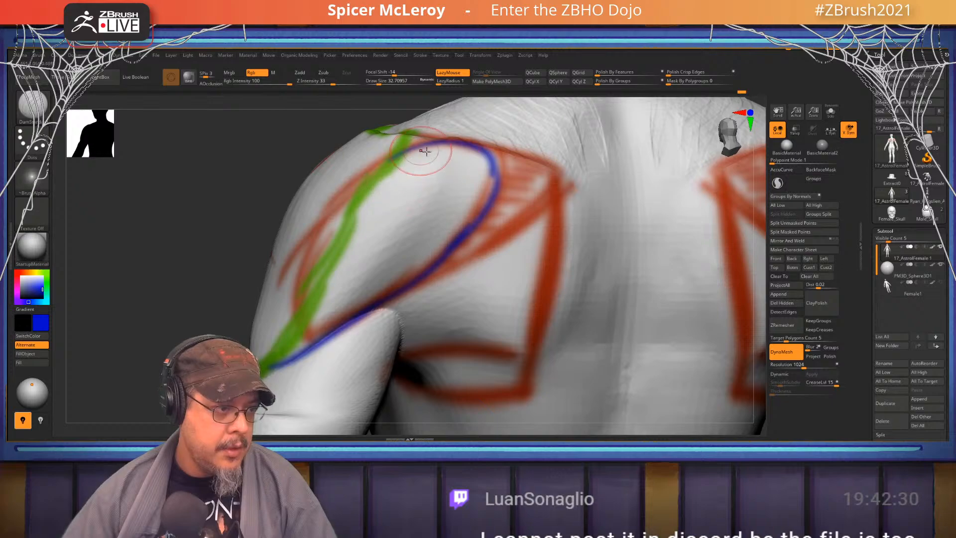
Hatch the outlined rear deltoid with blue strokes across the muscle, down to its lower end at the upper arm
{"action": "left_click_drag", "start_coordinate": [409, 166], "coordinate": [474, 198]}
{"action": "left_click_drag", "start_coordinate": [386, 180], "coordinate": [471, 206]}
{"action": "left_click_drag", "start_coordinate": [369, 200], "coordinate": [456, 220]}
{"action": "left_click_drag", "start_coordinate": [357, 223], "coordinate": [446, 240]}
{"action": "mouse_move", "coordinate": [351, 245]}
{"action": "left_mouse_down"}
{"action": "mouse_move", "coordinate": [431, 262]}
{"action": "mouse_move", "coordinate": [422, 274]}
{"action": "left_mouse_up"}
{"action": "left_click_drag", "start_coordinate": [337, 270], "coordinate": [412, 285]}
{"action": "left_click_drag", "start_coordinate": [329, 295], "coordinate": [391, 310]}
{"action": "mouse_move", "coordinate": [326, 312]}
{"action": "left_mouse_down"}
{"action": "mouse_move", "coordinate": [371, 322]}
{"action": "mouse_move", "coordinate": [336, 330]}
{"action": "left_mouse_up"}
{"action": "left_click_drag", "start_coordinate": [305, 337], "coordinate": [318, 343]}
Switch the paint colour to red and reinforce the front deltoid's inner border down to the upper arm
{"action": "mouse_move", "coordinate": [279, 319]}
{"action": "right_mouse_down"}
{"action": "mouse_move", "coordinate": [457, 235]}
{"action": "mouse_move", "coordinate": [106, 203]}
{"action": "right_mouse_up"}
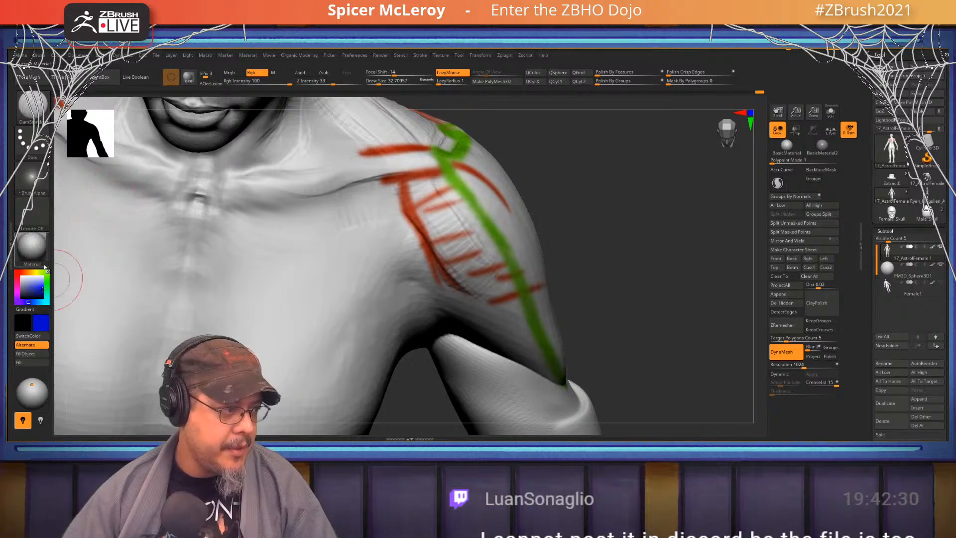
{"action": "left_click", "coordinate": [18, 272]}
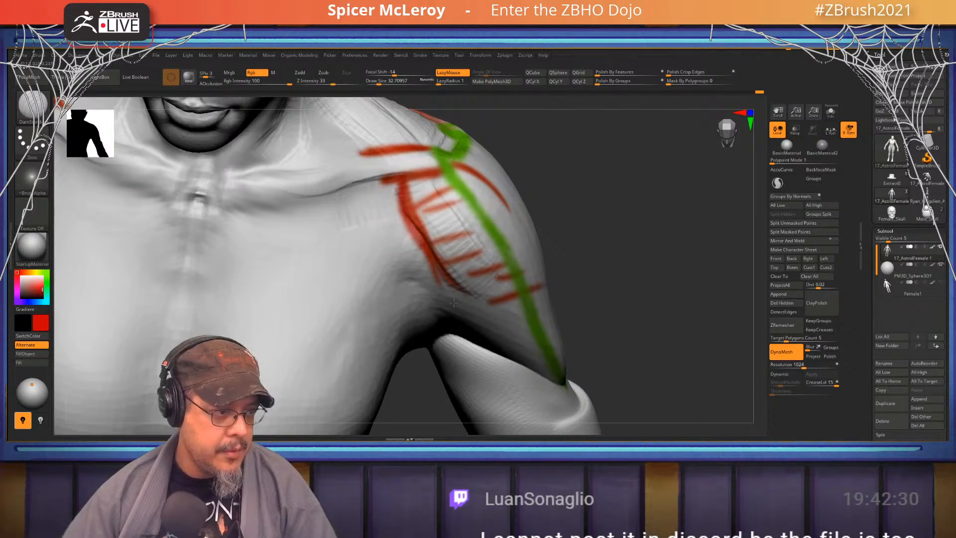
{"action": "mouse_move", "coordinate": [406, 212]}
{"action": "left_mouse_down"}
{"action": "mouse_move", "coordinate": [433, 294]}
{"action": "mouse_move", "coordinate": [566, 384]}
{"action": "left_mouse_up"}
{"action": "mouse_move", "coordinate": [594, 391]}
{"action": "right_mouse_down"}
{"action": "mouse_move", "coordinate": [599, 209]}
{"action": "mouse_move", "coordinate": [593, 213]}
{"action": "mouse_move", "coordinate": [587, 143]}
{"action": "right_mouse_up"}
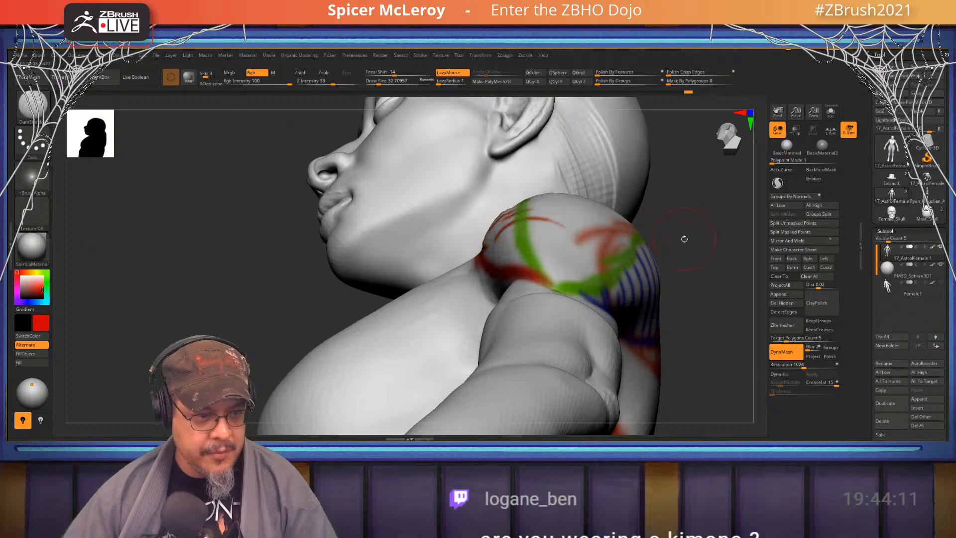
{"action": "mouse_move", "coordinate": [685, 239]}
{"action": "right_mouse_down"}
{"action": "mouse_move", "coordinate": [708, 284]}
{"action": "mouse_move", "coordinate": [546, 206]}
{"action": "mouse_move", "coordinate": [559, 232]}
{"action": "mouse_move", "coordinate": [577, 230]}
{"action": "mouse_move", "coordinate": [551, 252]}
{"action": "right_mouse_up"}
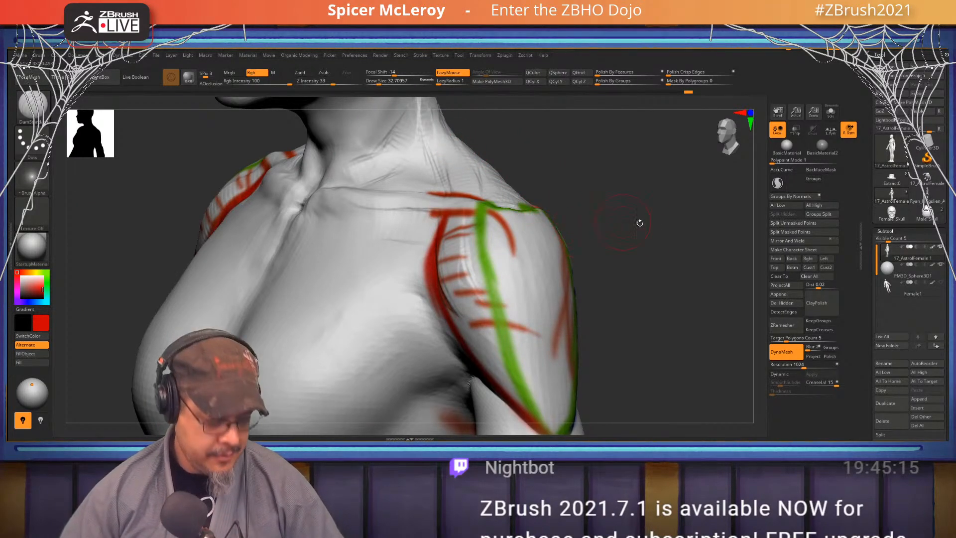
{"action": "left_click_drag", "start_coordinate": [610, 215], "coordinate": [620, 202]}
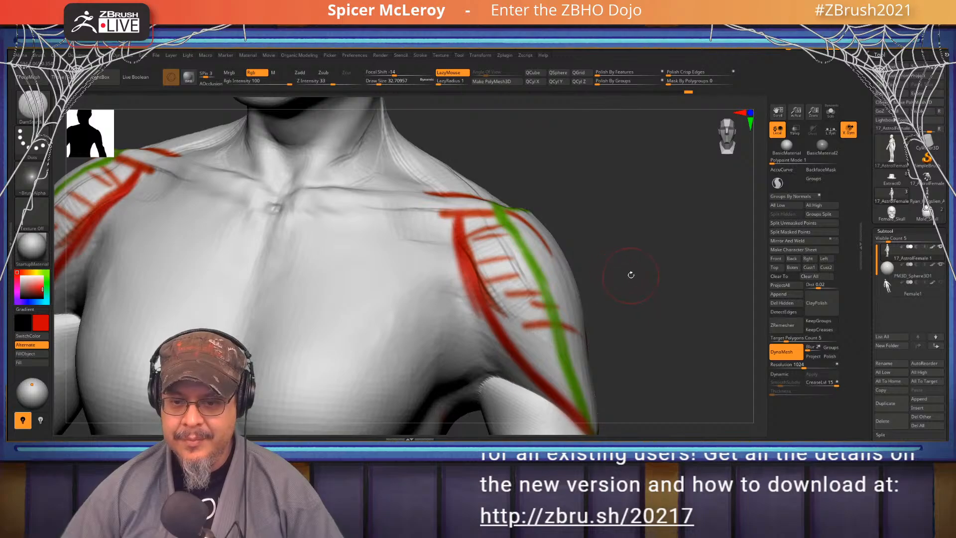
{"action": "left_click_drag", "start_coordinate": [632, 269], "coordinate": [647, 289]}
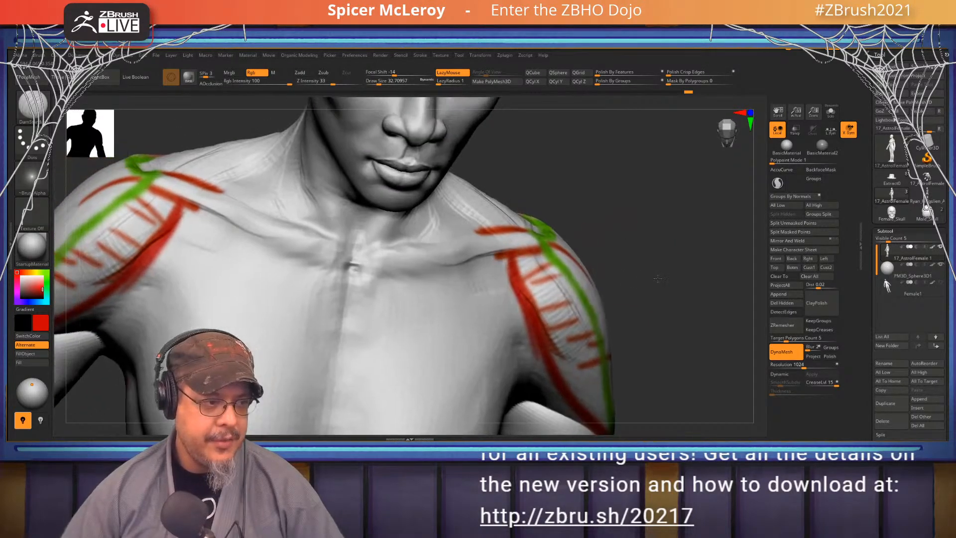
Choose the ClayBuildup brush, then the Move brush, and smooth the crease on the cheek beside the nose and mouth
{"action": "left_click_drag", "start_coordinate": [609, 202], "coordinate": [461, 231], "text": "alt"}
{"action": "mouse_move", "coordinate": [558, 202]}
{"action": "left_mouse_down", "text": "alt"}
{"action": "mouse_move", "coordinate": [498, 244]}
{"action": "mouse_move", "coordinate": [539, 246]}
{"action": "mouse_move", "coordinate": [596, 225]}
{"action": "left_mouse_up", "text": "alt"}
{"action": "key", "text": "b"}
{"action": "key", "text": "c"}
{"action": "key", "text": "b"}
{"action": "right_click_drag", "start_coordinate": [596, 227], "coordinate": [559, 279], "text": "ctrl"}
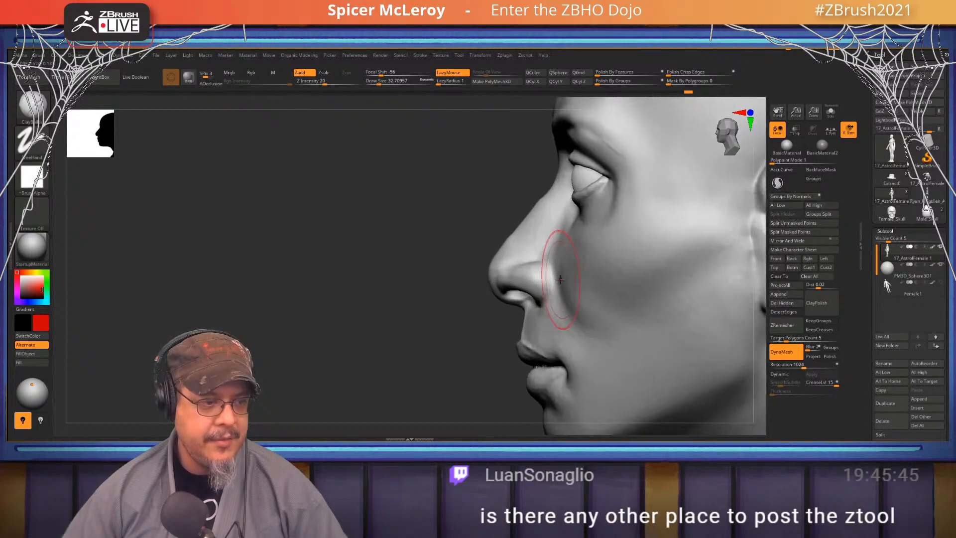
{"action": "key", "text": "b"}
{"action": "key", "text": "m"}
{"action": "key", "text": "v"}
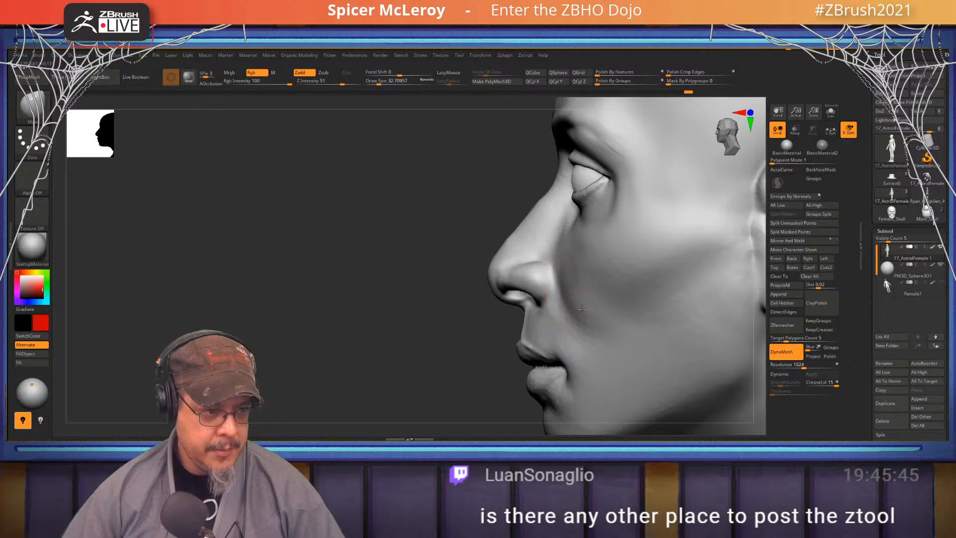
{"action": "key", "text": "shift"}
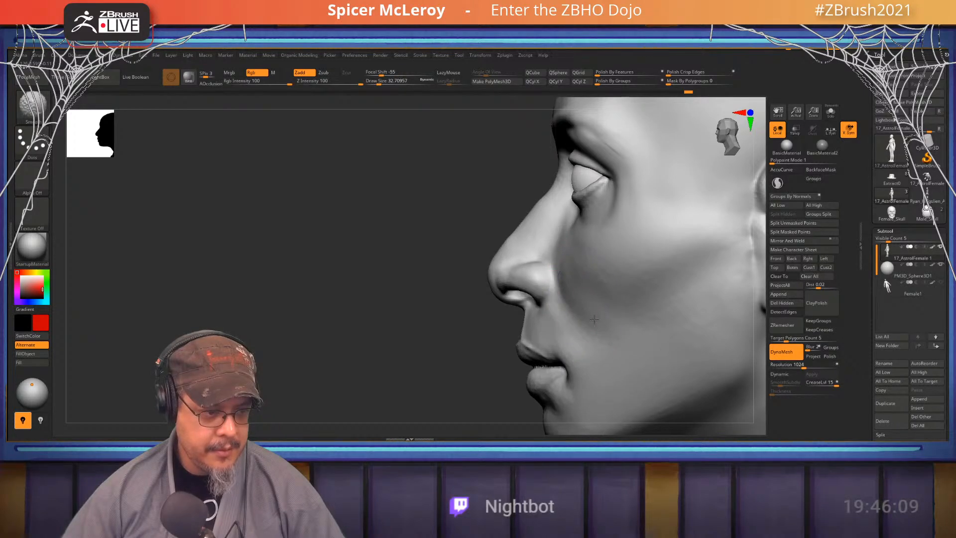
Examine the mouth corners and chin from the front with the Move brush ready
{"action": "left_click_drag", "start_coordinate": [444, 299], "coordinate": [400, 249], "text": "alt"}
{"action": "left_click_drag", "start_coordinate": [495, 285], "coordinate": [505, 283]}
{"action": "mouse_move", "coordinate": [608, 235]}
{"action": "right_mouse_down", "text": "ctrl"}
{"action": "mouse_move", "coordinate": [615, 282]}
{"action": "mouse_move", "coordinate": [562, 298]}
{"action": "mouse_move", "coordinate": [573, 273]}
{"action": "mouse_move", "coordinate": [559, 213]}
{"action": "mouse_move", "coordinate": [627, 182]}
{"action": "mouse_move", "coordinate": [572, 249]}
{"action": "mouse_move", "coordinate": [580, 241]}
{"action": "right_mouse_up", "text": "ctrl"}
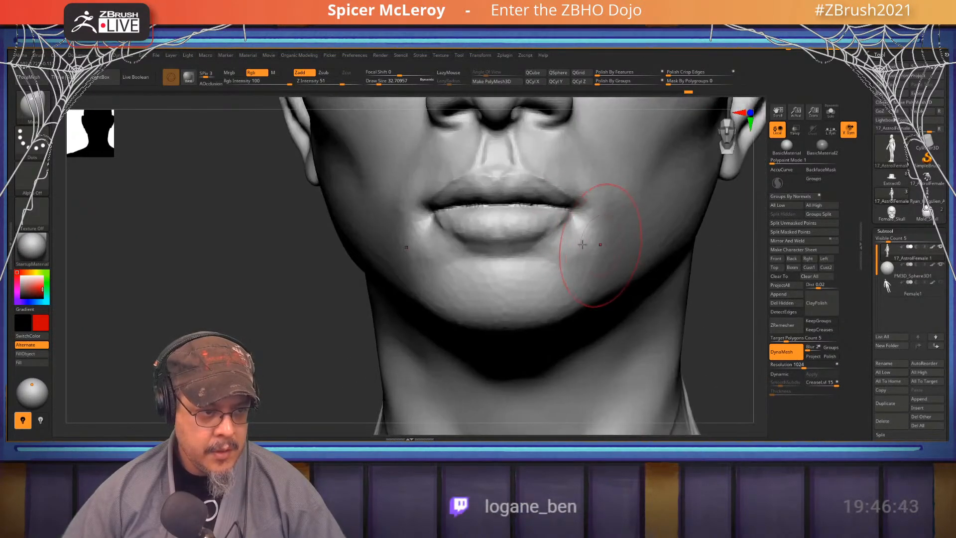
Refine the corner of the mouth with the FormSoft brush at a draw size of about 16
{"action": "right_click_drag", "start_coordinate": [576, 245], "coordinate": [570, 237]}
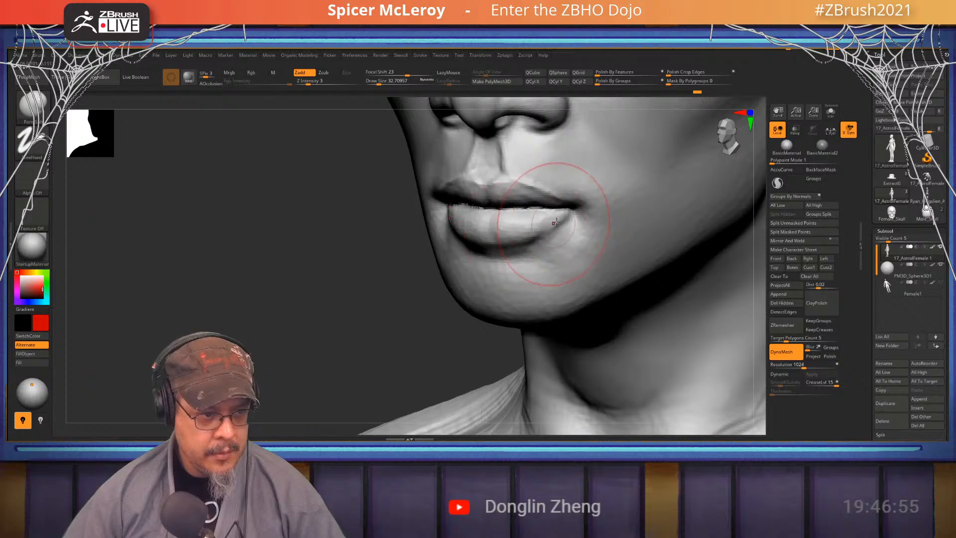
{"action": "mouse_move", "coordinate": [590, 210]}
{"action": "right_mouse_down"}
{"action": "mouse_move", "coordinate": [574, 248]}
{"action": "mouse_move", "coordinate": [598, 277]}
{"action": "mouse_move", "coordinate": [577, 280]}
{"action": "right_mouse_up"}
{"action": "key", "text": "s"}
{"action": "left_click_drag", "start_coordinate": [576, 280], "coordinate": [560, 277]}
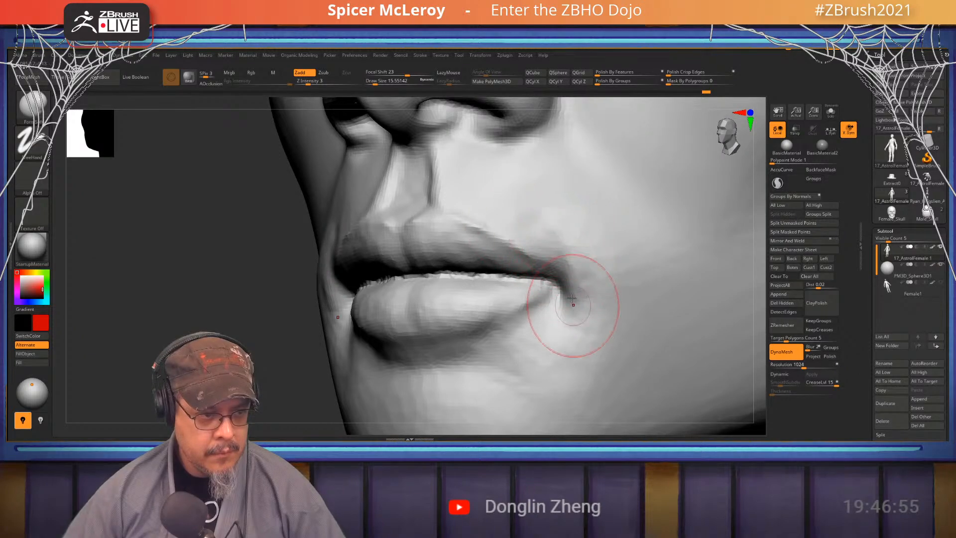
Smooth the skin between the nose and the upper lip and around the mouth corners
{"action": "left_click_drag", "start_coordinate": [482, 202], "coordinate": [507, 194], "text": "shift"}
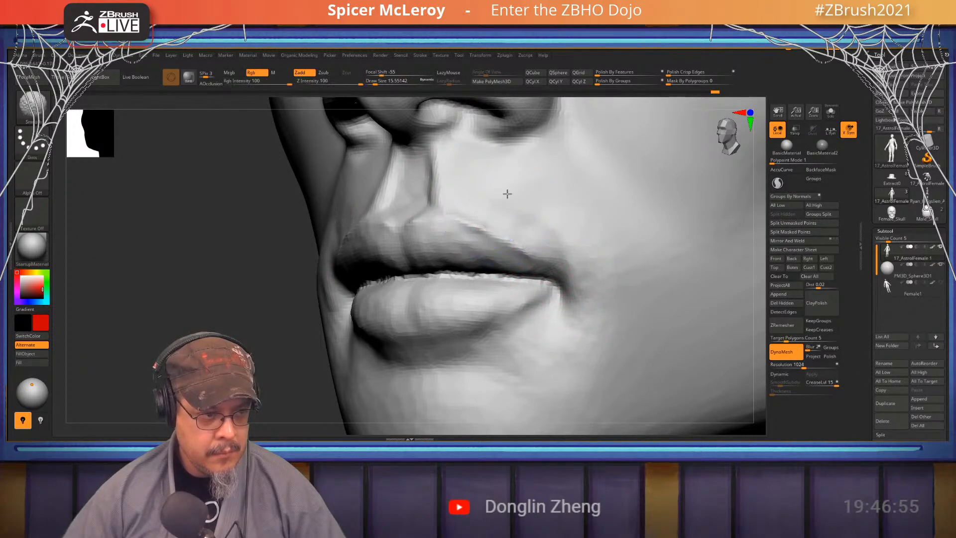
{"action": "left_click_drag", "start_coordinate": [573, 240], "coordinate": [587, 235], "text": "shift"}
{"action": "mouse_move", "coordinate": [587, 234]}
{"action": "right_mouse_down", "text": "ctrl"}
{"action": "mouse_move", "coordinate": [516, 207]}
{"action": "mouse_move", "coordinate": [545, 214]}
{"action": "mouse_move", "coordinate": [557, 234]}
{"action": "right_mouse_up", "text": "ctrl"}
{"action": "right_click_drag", "start_coordinate": [556, 245], "coordinate": [537, 225], "text": "ctrl"}
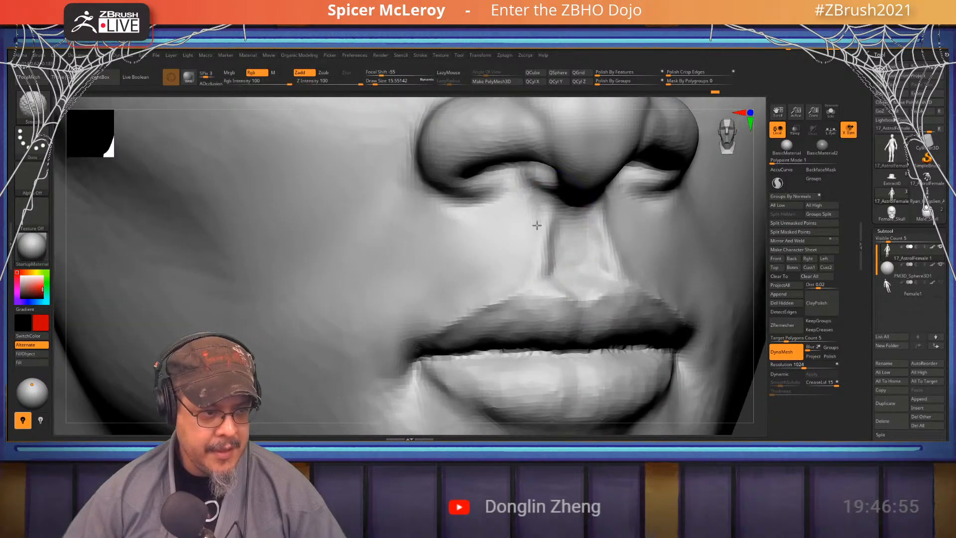
{"action": "mouse_move", "coordinate": [535, 259]}
{"action": "right_mouse_down"}
{"action": "mouse_move", "coordinate": [544, 235]}
{"action": "mouse_move", "coordinate": [580, 285]}
{"action": "right_mouse_up"}
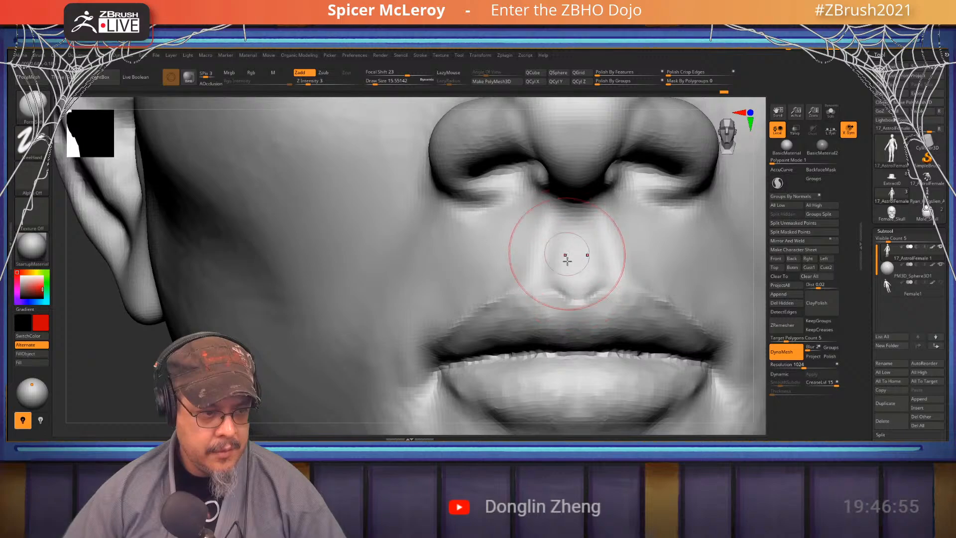
{"action": "key", "text": "shift"}
{"action": "right_click_drag", "start_coordinate": [563, 283], "coordinate": [550, 239]}
Choose the DamStandard brush and set it to subtract from the surface with colour painting off
{"action": "key", "text": "b"}
{"action": "key", "text": "d"}
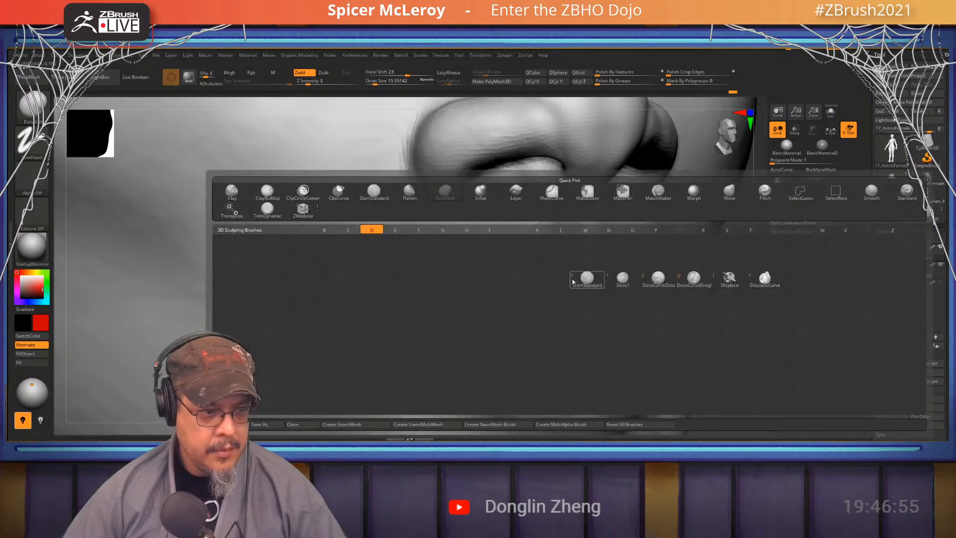
{"action": "key", "text": "s"}
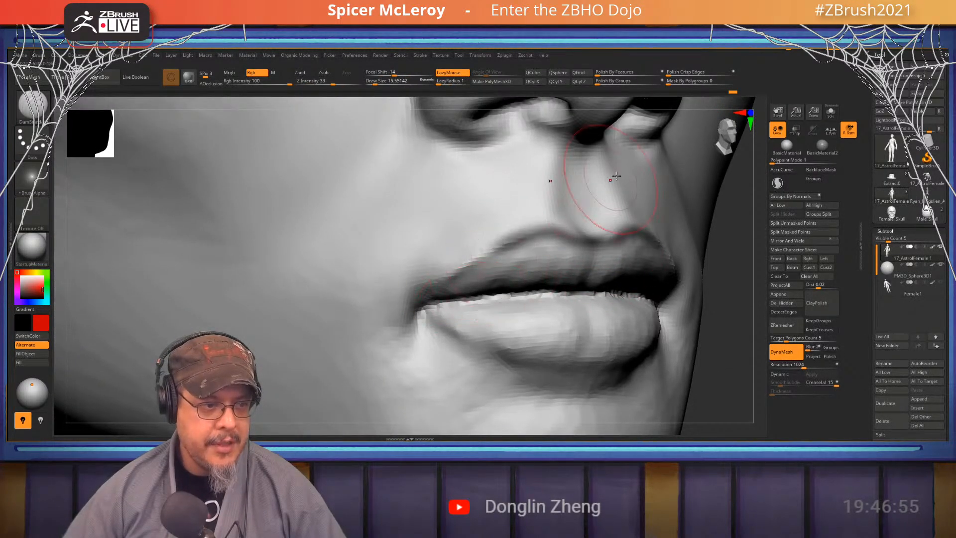
{"action": "key", "text": "ctrl"}
{"action": "right_click_drag", "start_coordinate": [596, 212], "coordinate": [574, 273]}
{"action": "key", "text": "b"}
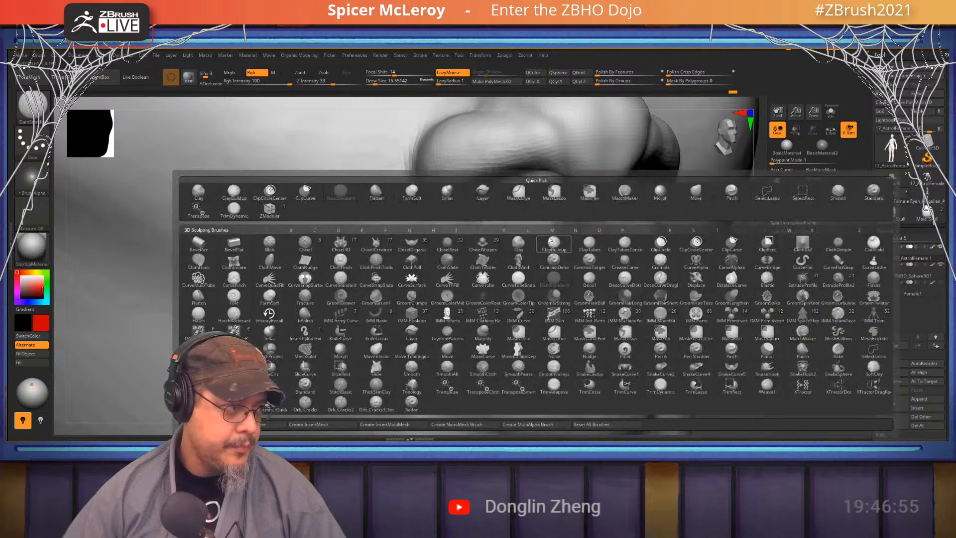
{"action": "key", "text": "d"}
{"action": "key", "text": "s"}
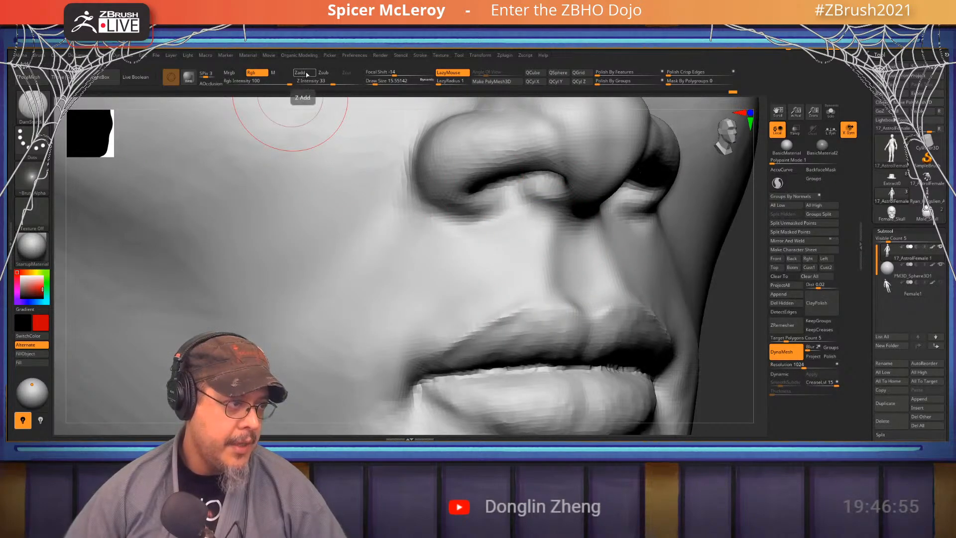
{"action": "left_click", "coordinate": [324, 72]}
{"action": "left_click", "coordinate": [251, 72]}
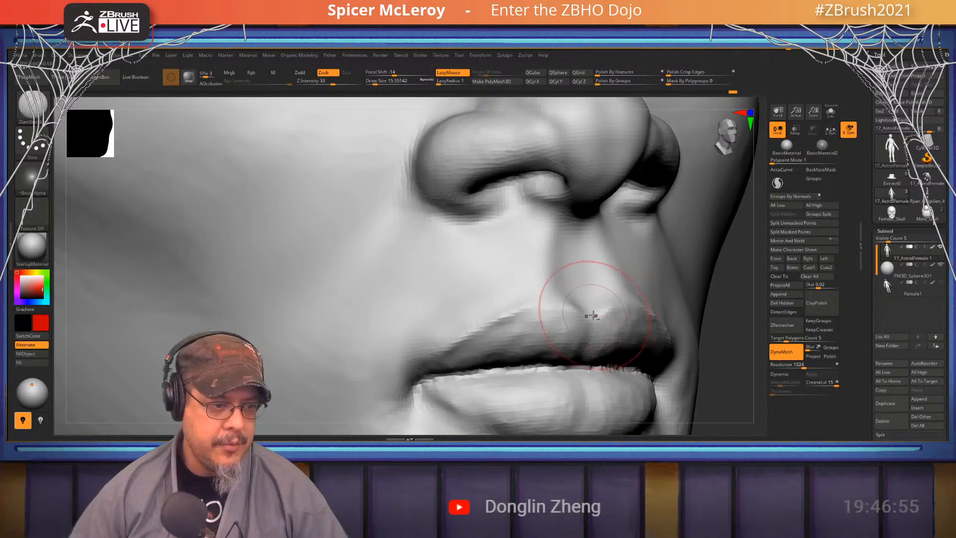
Build up the inner corners of the eyes with the ClayBuildup brush at a draw size of about 6.6
{"action": "mouse_move", "coordinate": [435, 391]}
{"action": "right_mouse_down"}
{"action": "mouse_move", "coordinate": [515, 297]}
{"action": "mouse_move", "coordinate": [562, 269]}
{"action": "mouse_move", "coordinate": [506, 316]}
{"action": "mouse_move", "coordinate": [558, 248]}
{"action": "mouse_move", "coordinate": [543, 290]}
{"action": "mouse_move", "coordinate": [521, 280]}
{"action": "mouse_move", "coordinate": [560, 287]}
{"action": "mouse_move", "coordinate": [548, 299]}
{"action": "mouse_move", "coordinate": [507, 298]}
{"action": "mouse_move", "coordinate": [523, 299]}
{"action": "mouse_move", "coordinate": [506, 264]}
{"action": "mouse_move", "coordinate": [467, 278]}
{"action": "mouse_move", "coordinate": [430, 270]}
{"action": "mouse_move", "coordinate": [491, 249]}
{"action": "mouse_move", "coordinate": [572, 252]}
{"action": "mouse_move", "coordinate": [568, 288]}
{"action": "mouse_move", "coordinate": [560, 249]}
{"action": "mouse_move", "coordinate": [566, 281]}
{"action": "right_mouse_up"}
{"action": "key", "text": "b"}
{"action": "key", "text": "c"}
{"action": "key", "text": "b"}
{"action": "key", "text": "s"}
{"action": "left_click_drag", "start_coordinate": [566, 281], "coordinate": [562, 280]}
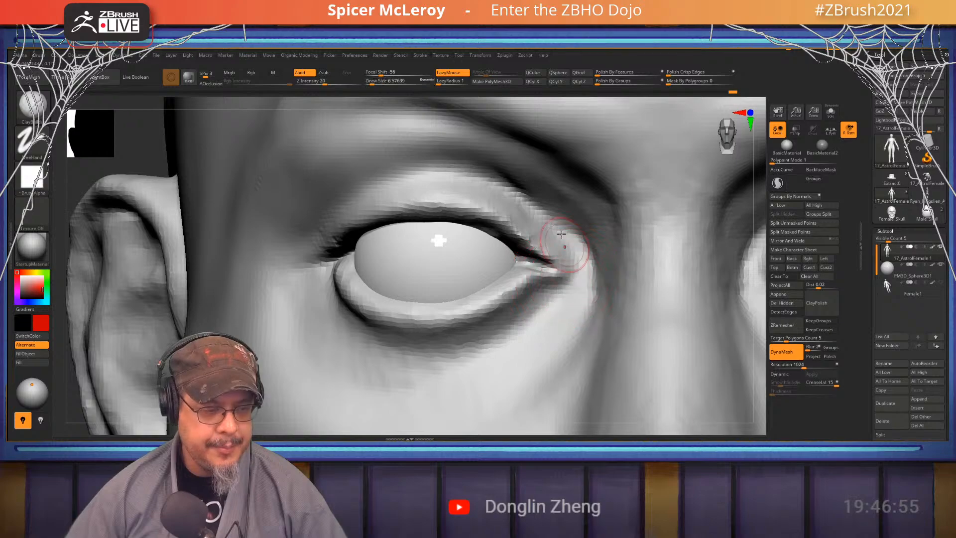
{"action": "mouse_move", "coordinate": [583, 276]}
{"action": "right_mouse_down"}
{"action": "mouse_move", "coordinate": [603, 277]}
{"action": "mouse_move", "coordinate": [590, 272]}
{"action": "right_mouse_up"}
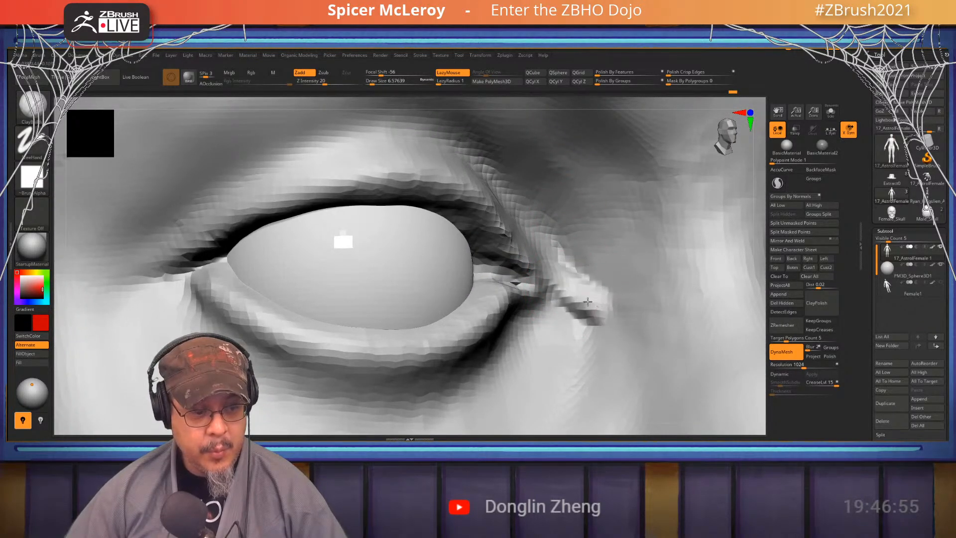
{"action": "right_click_drag", "start_coordinate": [547, 258], "coordinate": [518, 265]}
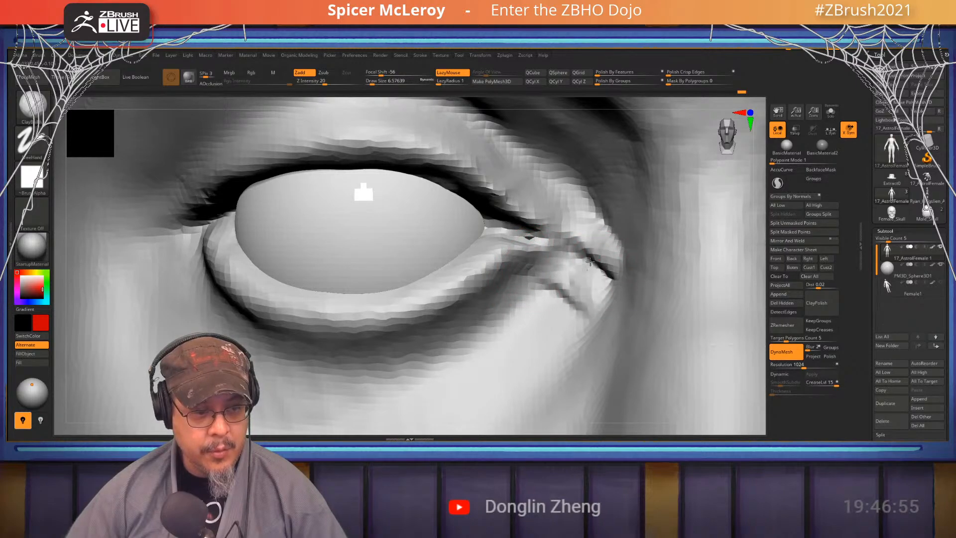
Shape the tear duct area and smooth the added clay into the skin around the inner eye corners
{"action": "mouse_move", "coordinate": [603, 273]}
{"action": "left_mouse_down", "text": "shift"}
{"action": "mouse_move", "coordinate": [613, 239]}
{"action": "mouse_move", "coordinate": [589, 277]}
{"action": "left_mouse_up", "text": "shift"}
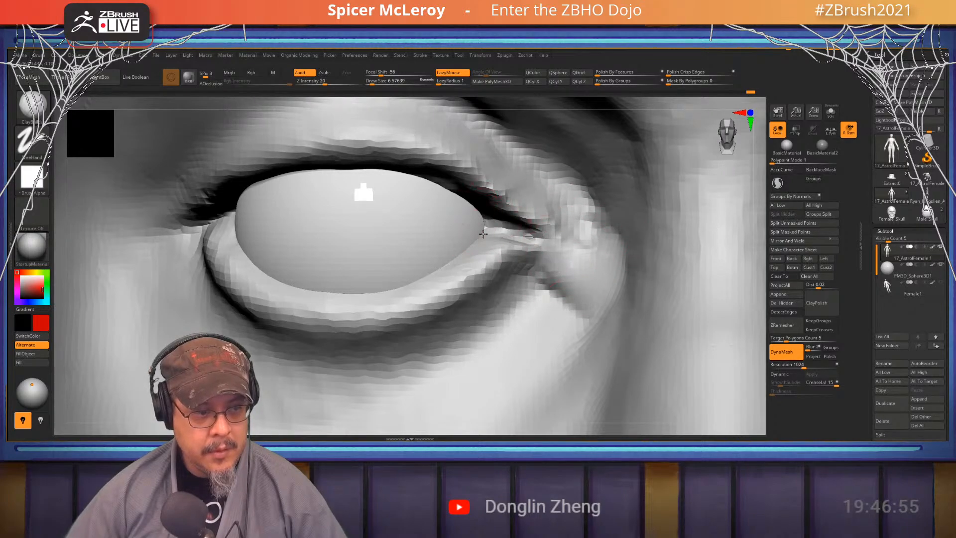
{"action": "mouse_move", "coordinate": [483, 233]}
{"action": "left_mouse_down"}
{"action": "mouse_move", "coordinate": [477, 227]}
{"action": "mouse_move", "coordinate": [490, 241]}
{"action": "left_mouse_up"}
{"action": "key", "text": "f"}
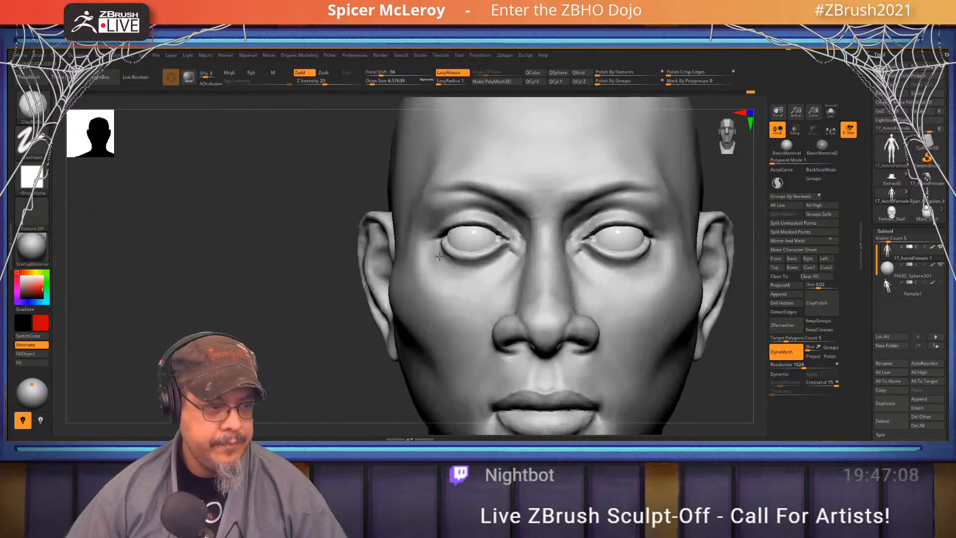
{"action": "key", "text": "shift"}
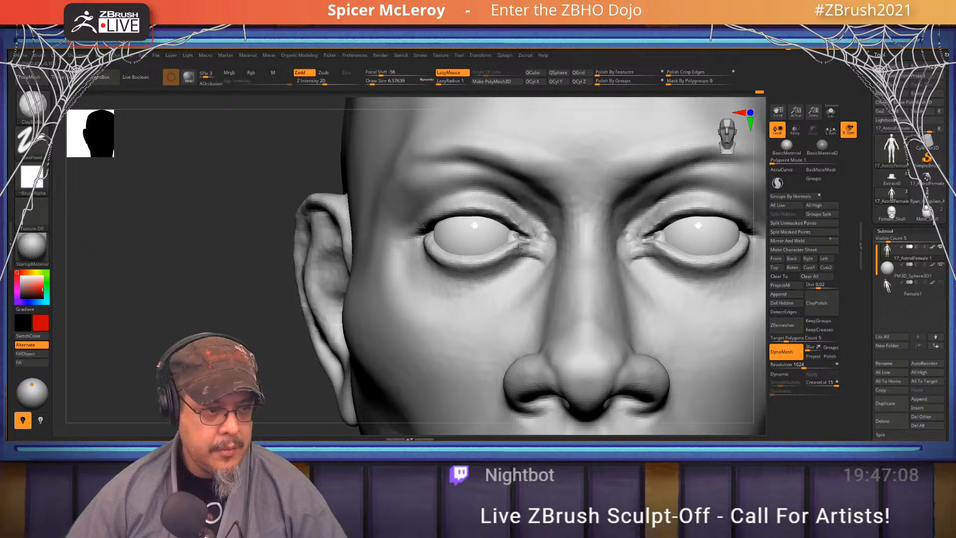
{"action": "key", "text": "shift"}
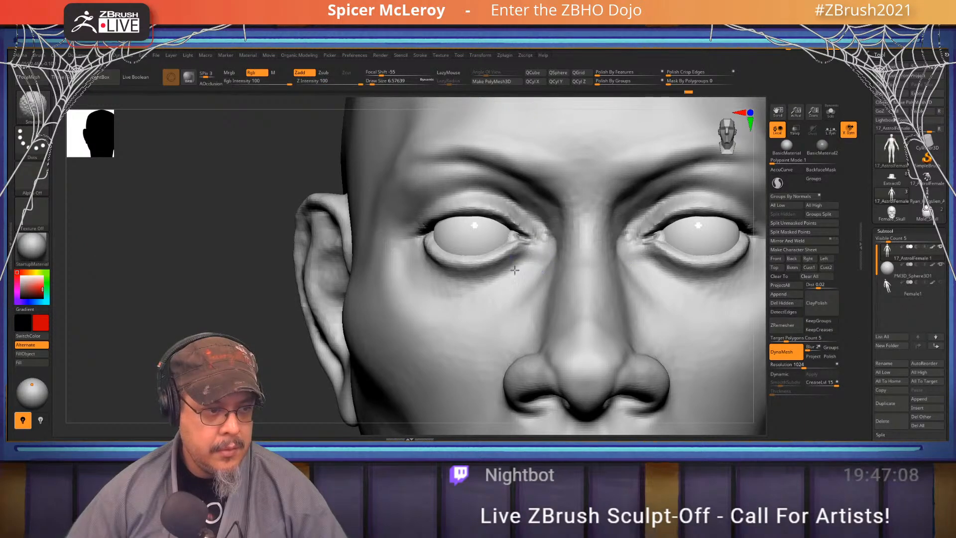
{"action": "mouse_move", "coordinate": [515, 270]}
{"action": "right_mouse_down", "text": "alt"}
{"action": "mouse_move", "coordinate": [552, 249]}
{"action": "mouse_move", "coordinate": [593, 255]}
{"action": "mouse_move", "coordinate": [556, 262]}
{"action": "right_mouse_up", "text": "alt"}
{"action": "key", "text": "shift"}
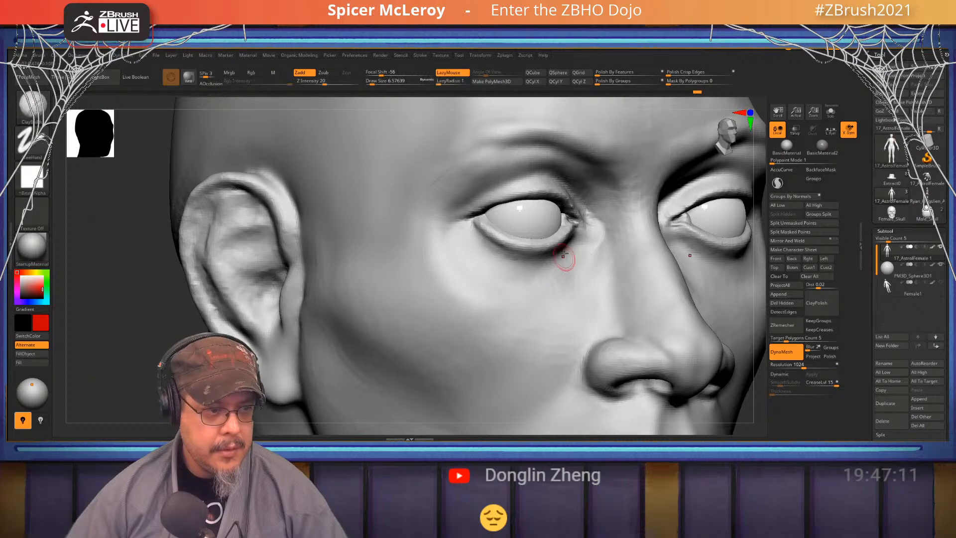
{"action": "mouse_move", "coordinate": [566, 261]}
{"action": "right_mouse_down", "text": "shift"}
{"action": "mouse_move", "coordinate": [421, 264]}
{"action": "mouse_move", "coordinate": [441, 289]}
{"action": "mouse_move", "coordinate": [492, 256]}
{"action": "mouse_move", "coordinate": [496, 283]}
{"action": "mouse_move", "coordinate": [573, 178]}
{"action": "mouse_move", "coordinate": [536, 182]}
{"action": "right_mouse_up", "text": "shift"}
Fill the whole body with white to clear the coloured muscle markings from the back and shoulders
{"action": "key", "text": "b"}
{"action": "key", "text": "f"}
{"action": "key", "text": "s"}
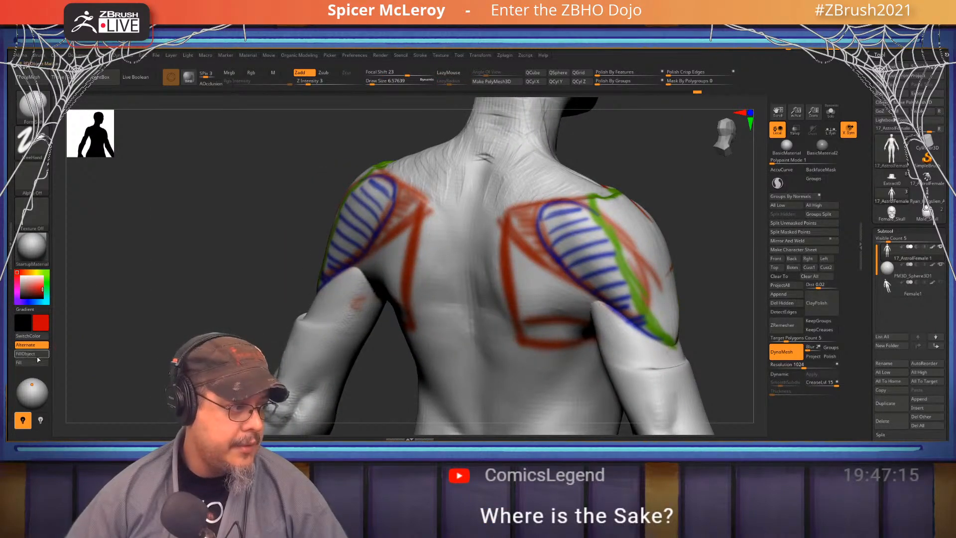
{"action": "left_click", "coordinate": [16, 271]}
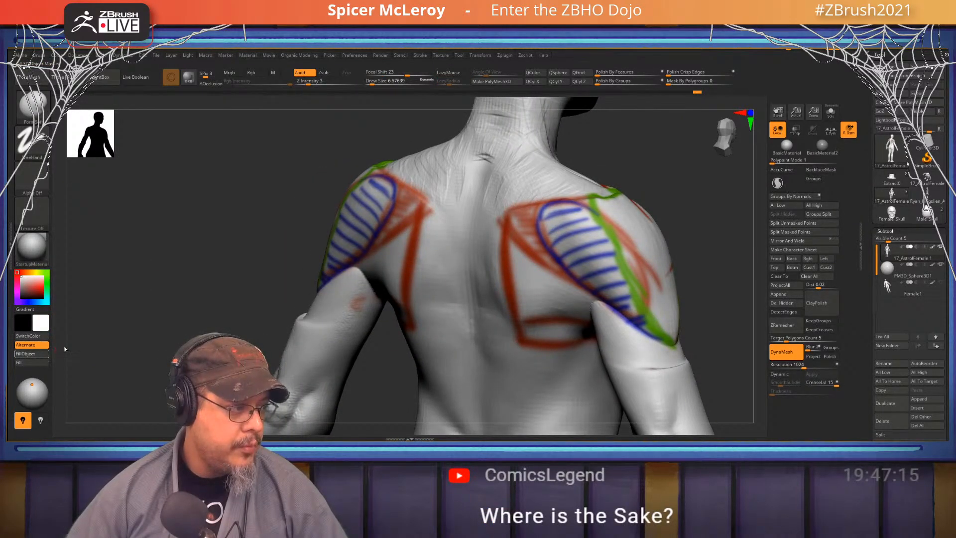
{"action": "left_click", "coordinate": [31, 354]}
{"action": "mouse_move", "coordinate": [576, 250]}
{"action": "right_mouse_down", "text": "alt"}
{"action": "mouse_move", "coordinate": [538, 259]}
{"action": "mouse_move", "coordinate": [630, 251]}
{"action": "mouse_move", "coordinate": [598, 256]}
{"action": "mouse_move", "coordinate": [629, 268]}
{"action": "mouse_move", "coordinate": [642, 254]}
{"action": "mouse_move", "coordinate": [643, 226]}
{"action": "right_mouse_up", "text": "alt"}
{"action": "key", "text": "b"}
{"action": "key", "text": "c"}
{"action": "key", "text": "b"}
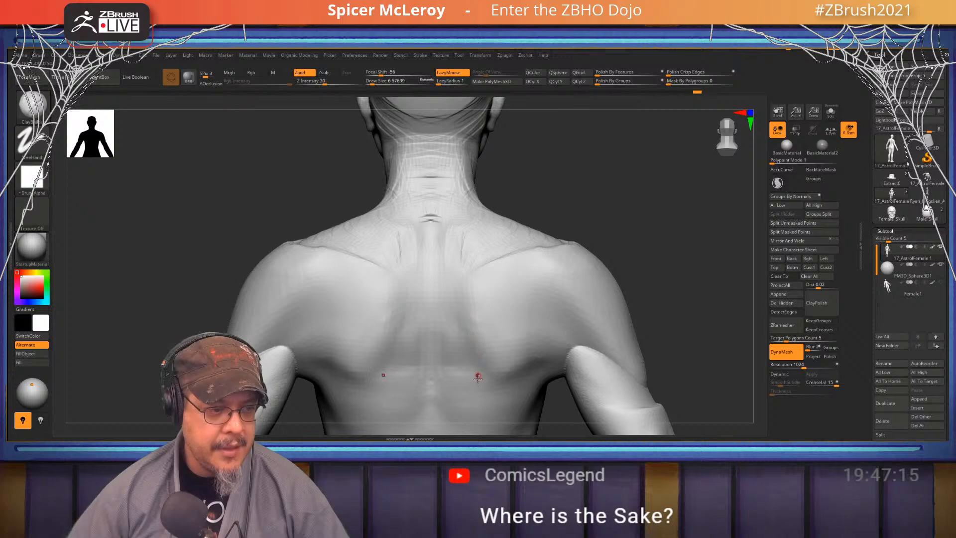
{"action": "key", "text": "x"}
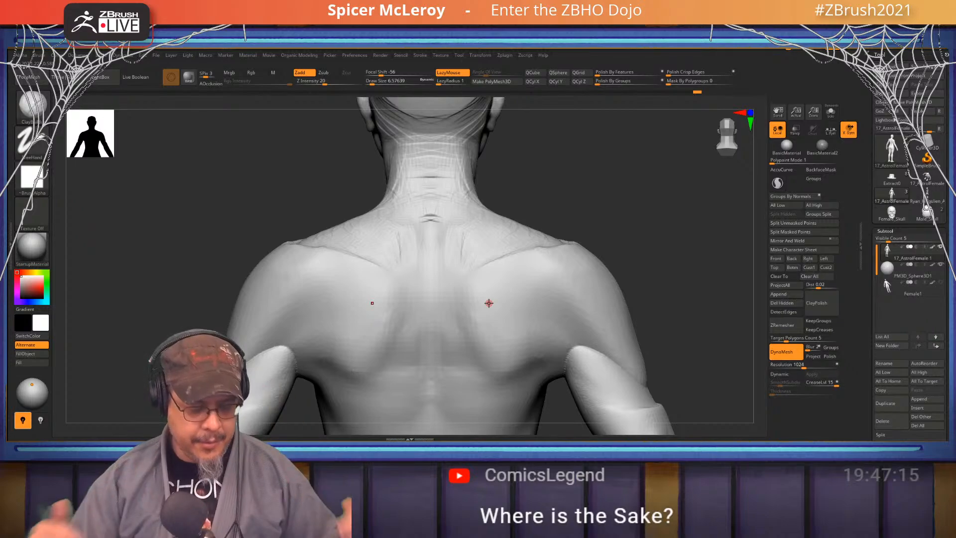
Carve the spines of both shoulder blades with the DamStandard brush at a draw size of about 35
{"action": "key", "text": "b"}
{"action": "key", "text": "d"}
{"action": "key", "text": "s"}
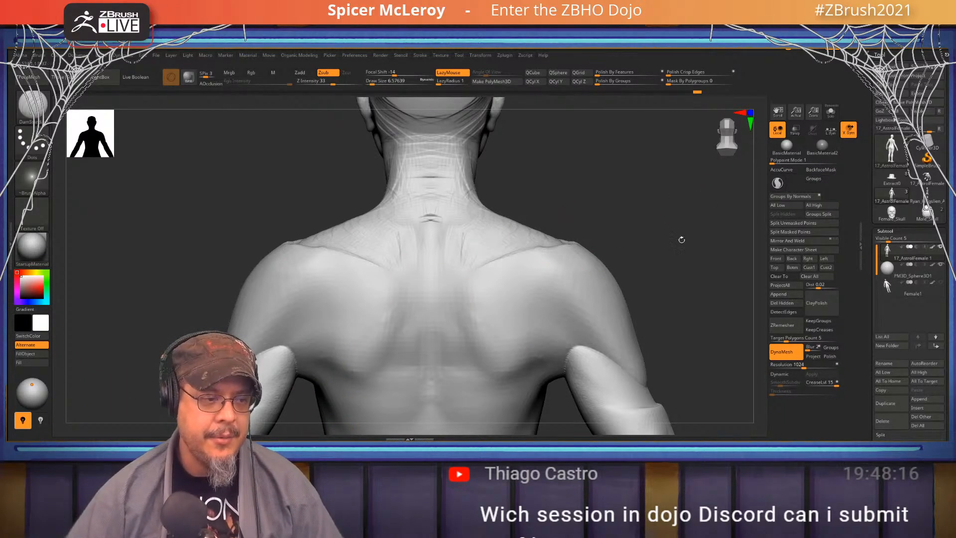
{"action": "key", "text": "s"}
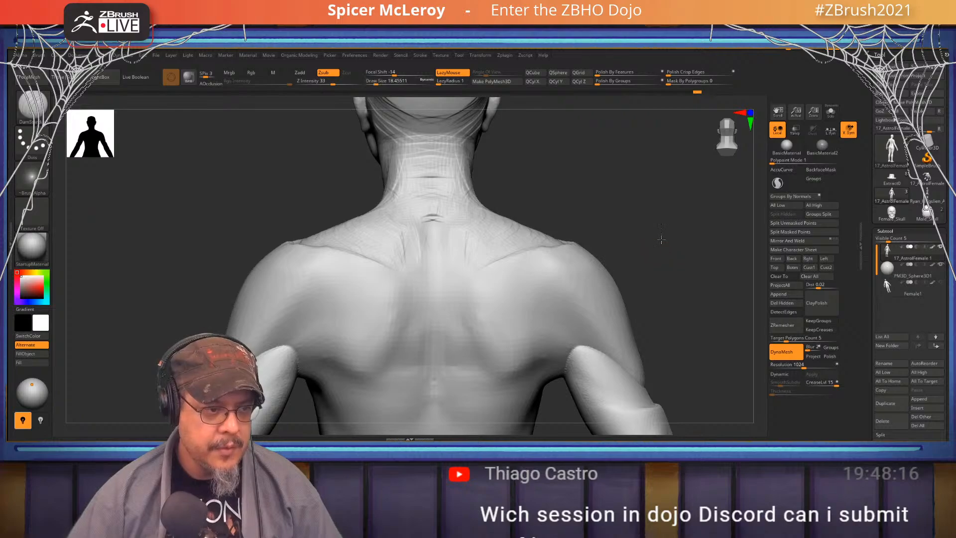
{"action": "key", "text": "s"}
{"action": "left_click_drag", "start_coordinate": [662, 239], "coordinate": [665, 263]}
{"action": "key", "text": "s"}
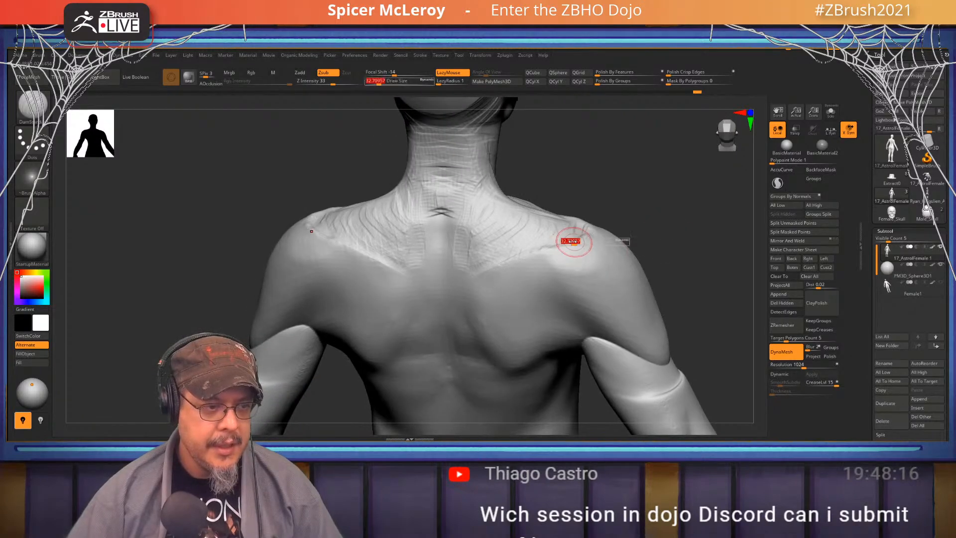
{"action": "left_click_drag", "start_coordinate": [571, 241], "coordinate": [517, 259]}
{"action": "left_click_drag", "start_coordinate": [554, 247], "coordinate": [481, 266]}
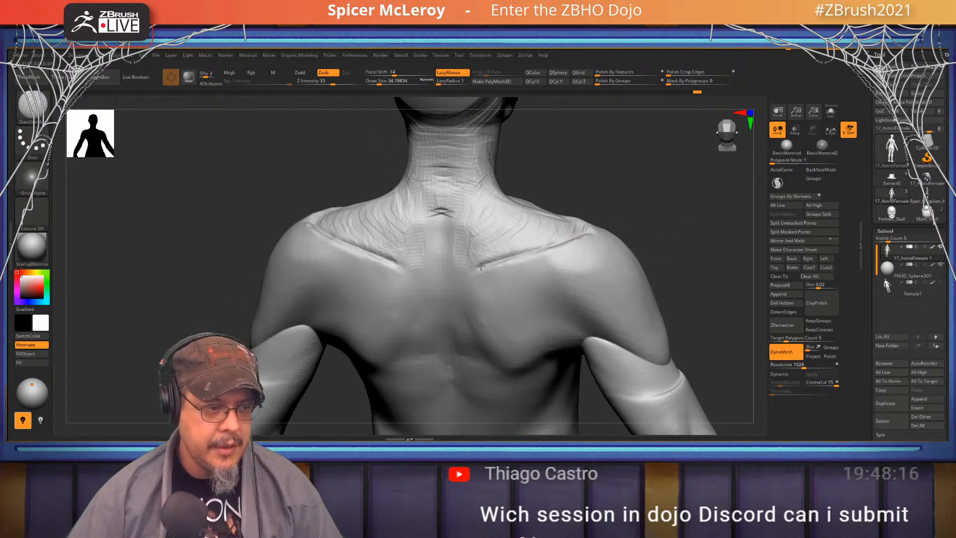
Carve the inner borders of both shoulder blades at a draw size of about 54 and undo the last strokes near the spine
{"action": "left_click_drag", "start_coordinate": [696, 232], "coordinate": [690, 199]}
{"action": "key", "text": "s"}
{"action": "left_click_drag", "start_coordinate": [527, 241], "coordinate": [520, 344]}
{"action": "left_click_drag", "start_coordinate": [526, 240], "coordinate": [471, 408]}
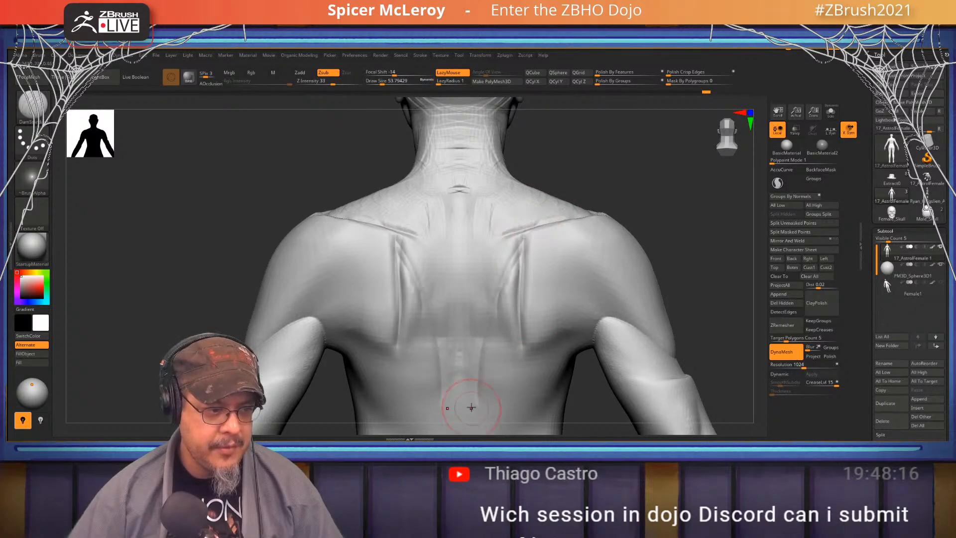
{"action": "key", "text": "ctrl+z"}
{"action": "key", "text": "ctrl+z"}
{"action": "key", "text": "ctrl+z"}
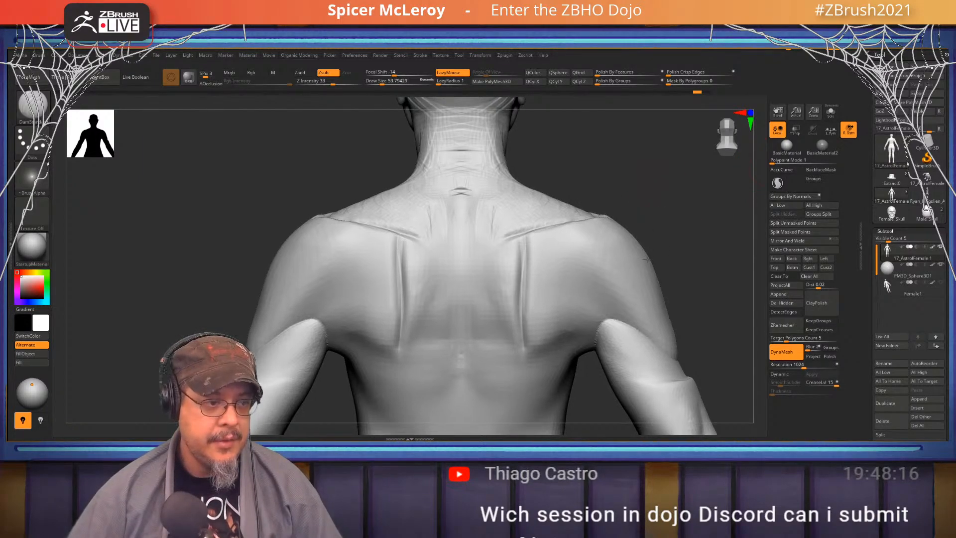
{"action": "right_click_drag", "start_coordinate": [648, 259], "coordinate": [589, 238], "text": "ctrl"}
{"action": "mouse_move", "coordinate": [444, 293]}
{"action": "right_mouse_down", "text": "alt"}
{"action": "mouse_move", "coordinate": [546, 254]}
{"action": "mouse_move", "coordinate": [519, 259]}
{"action": "mouse_move", "coordinate": [500, 218]}
{"action": "right_mouse_up", "text": "alt"}
{"action": "key", "text": "b"}
{"action": "key", "text": "c"}
{"action": "key", "text": "b"}
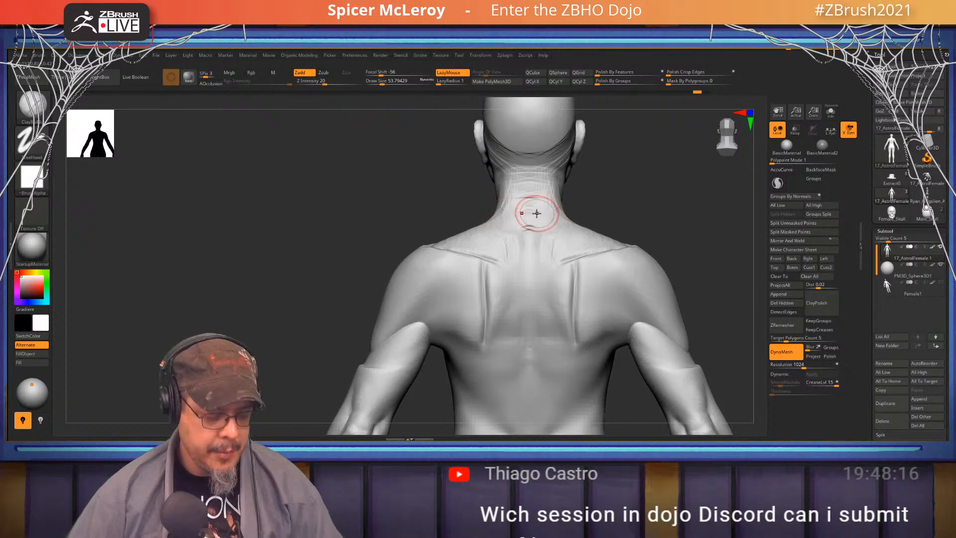
Adjust the neck with the Move brush at a draw size of about 94 and smooth the creases on the nape
{"action": "key", "text": "b"}
{"action": "key", "text": "m"}
{"action": "key", "text": "v"}
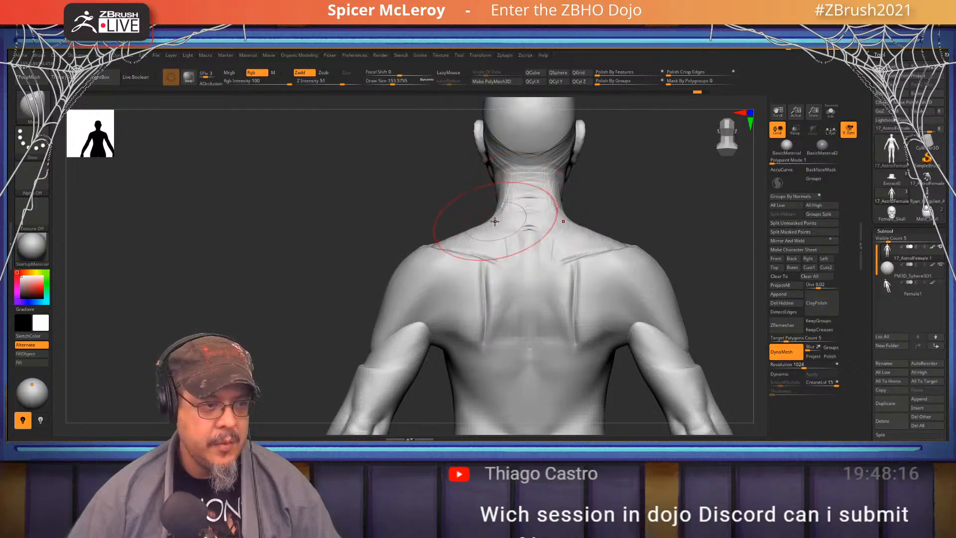
{"action": "mouse_move", "coordinate": [651, 204]}
{"action": "right_mouse_down"}
{"action": "mouse_move", "coordinate": [563, 205]}
{"action": "mouse_move", "coordinate": [616, 250]}
{"action": "mouse_move", "coordinate": [572, 233]}
{"action": "right_mouse_up"}
{"action": "key", "text": "s"}
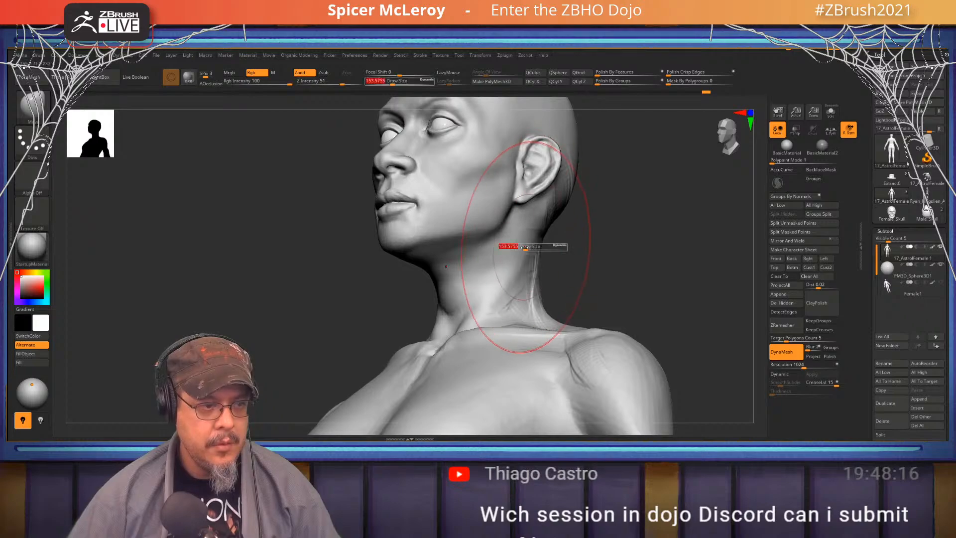
{"action": "left_click_drag", "start_coordinate": [526, 249], "coordinate": [518, 249]}
{"action": "right_click_drag", "start_coordinate": [554, 253], "coordinate": [509, 265]}
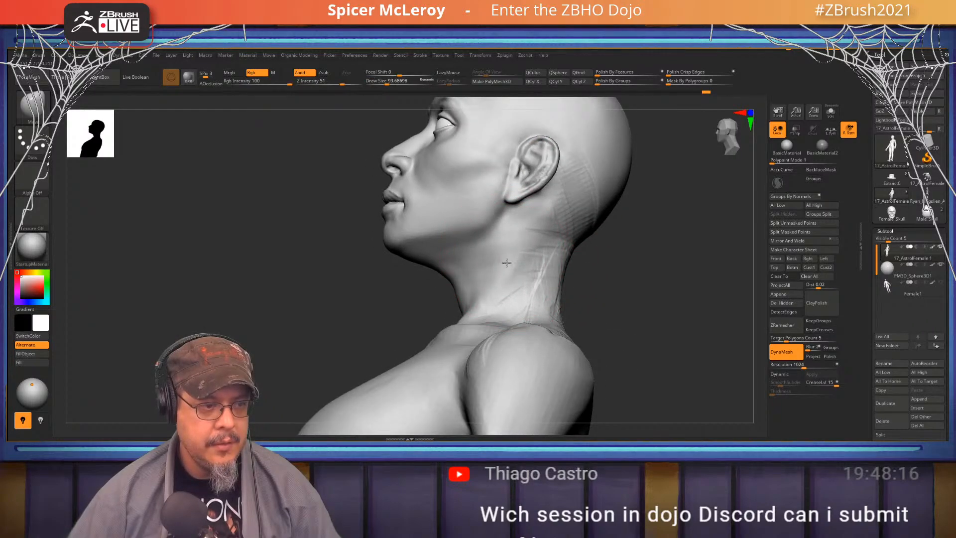
{"action": "right_click_drag", "start_coordinate": [622, 239], "coordinate": [573, 254], "text": "shift"}
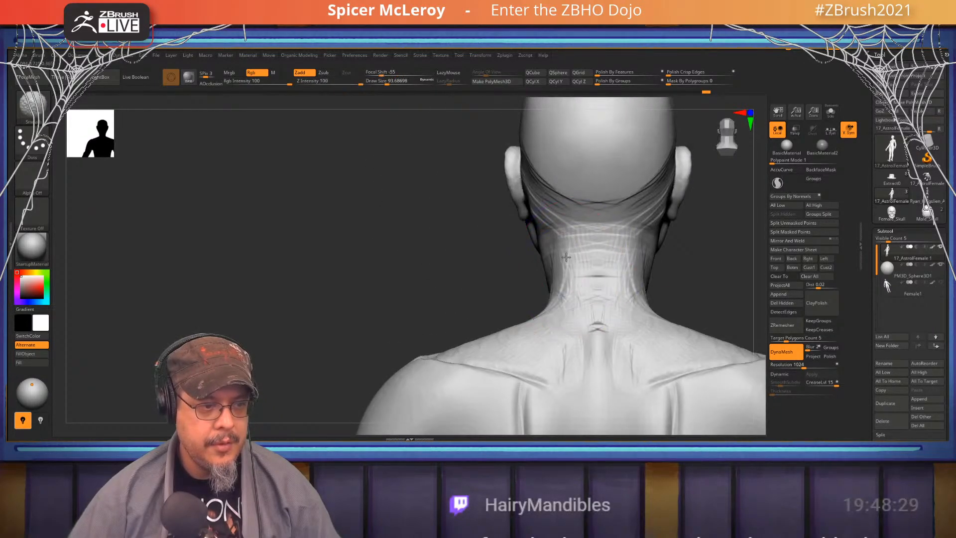
{"action": "right_click_drag", "start_coordinate": [474, 257], "coordinate": [399, 184], "text": "alt"}
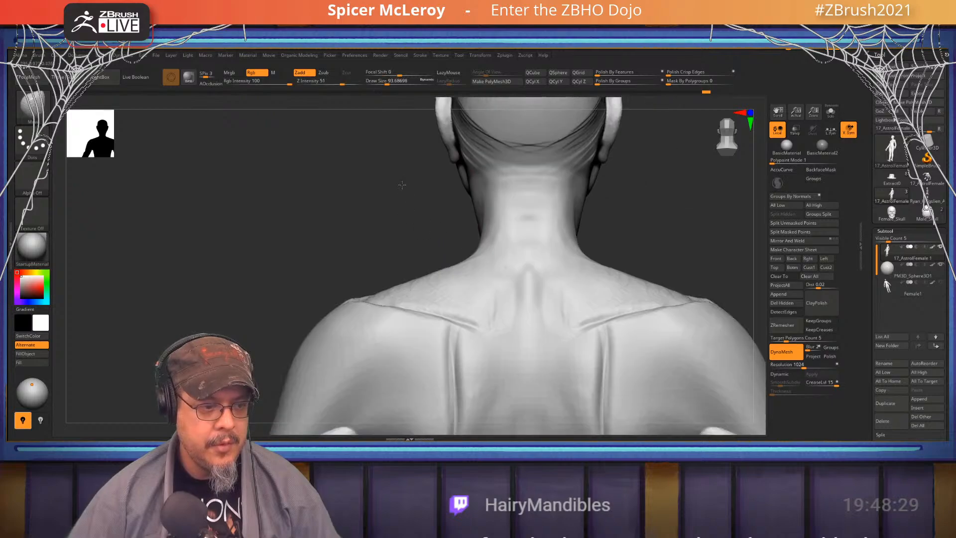
Build up the bony bump at the base of the nape with the ClayBuildup brush at a draw size of about 41 and smooth it
{"action": "key", "text": "b"}
{"action": "key", "text": "c"}
{"action": "key", "text": "b"}
{"action": "key", "text": "s"}
{"action": "left_click_drag", "start_coordinate": [528, 261], "coordinate": [521, 260]}
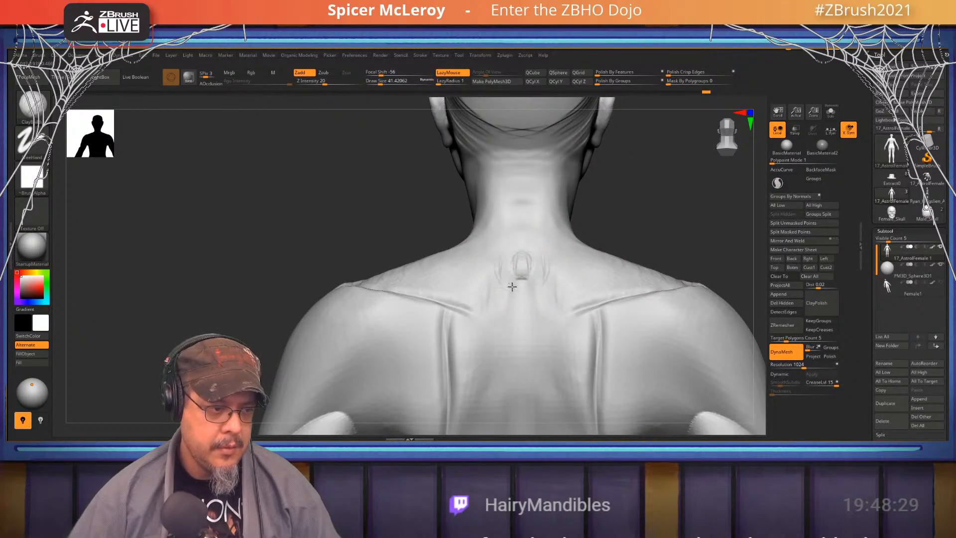
{"action": "key", "text": "shift"}
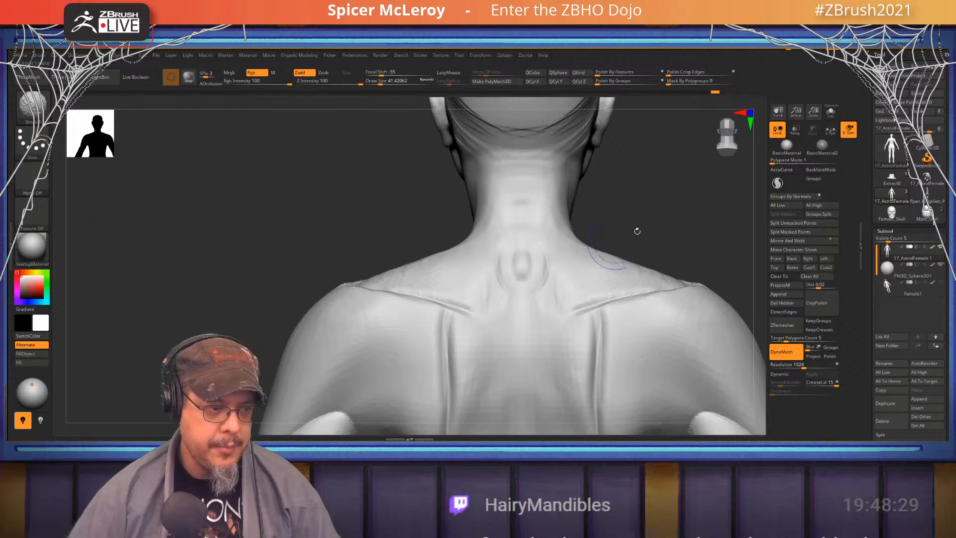
Examine the neck, collarbones and shoulders from the side, from above and from the front
{"action": "left_click_drag", "start_coordinate": [637, 231], "coordinate": [657, 284]}
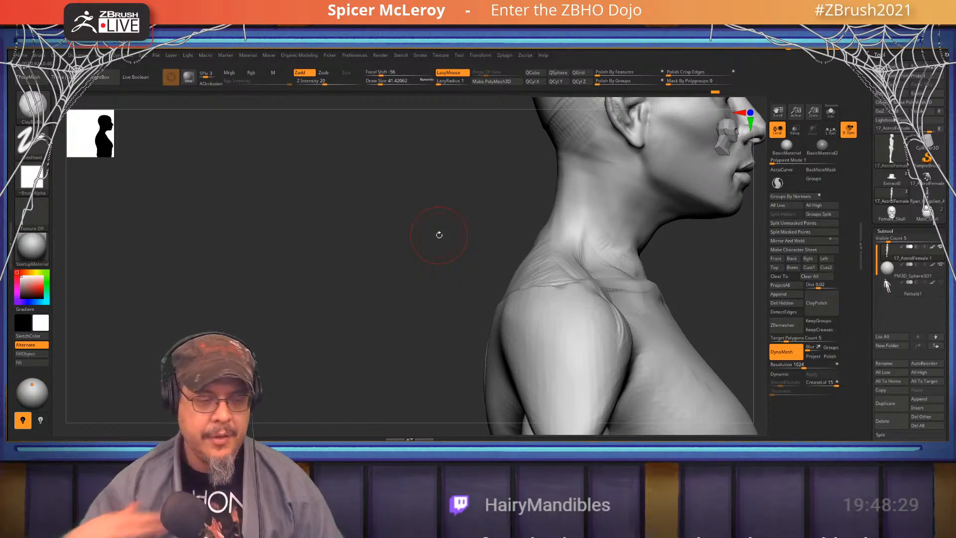
{"action": "left_click_drag", "start_coordinate": [423, 267], "coordinate": [392, 300], "text": "alt"}
{"action": "left_click_drag", "start_coordinate": [642, 291], "coordinate": [566, 324]}
{"action": "mouse_move", "coordinate": [486, 289]}
{"action": "left_mouse_down"}
{"action": "mouse_move", "coordinate": [552, 329]}
{"action": "mouse_move", "coordinate": [490, 298]}
{"action": "mouse_move", "coordinate": [506, 286]}
{"action": "mouse_move", "coordinate": [492, 304]}
{"action": "mouse_move", "coordinate": [498, 320]}
{"action": "left_mouse_up"}
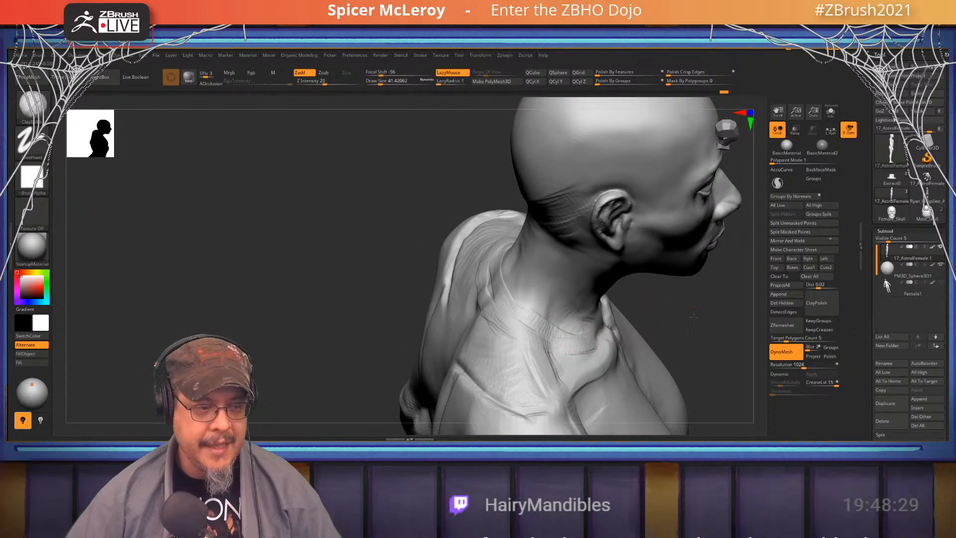
{"action": "left_click_drag", "start_coordinate": [695, 315], "coordinate": [690, 279]}
{"action": "left_click_drag", "start_coordinate": [390, 238], "coordinate": [427, 287], "text": "ctrl"}
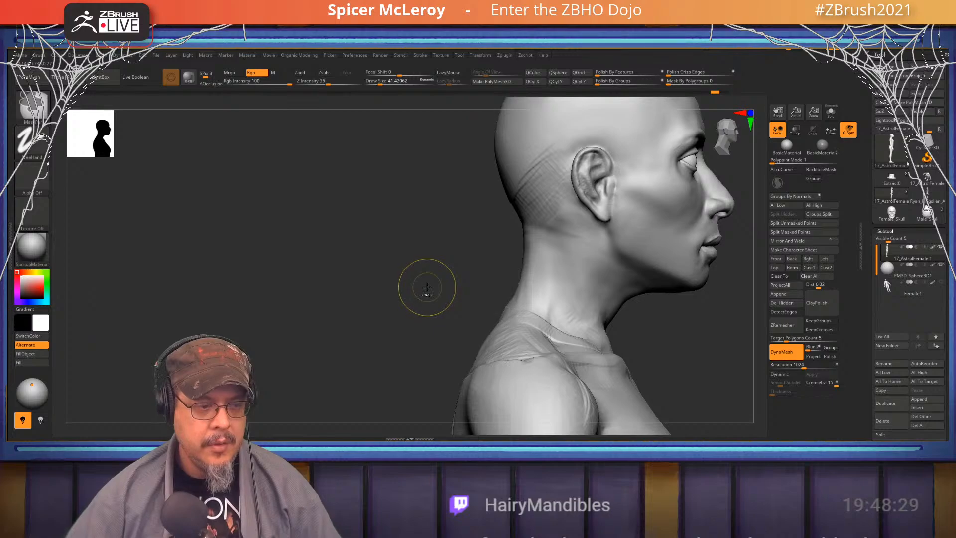
{"action": "left_click_drag", "start_coordinate": [420, 294], "coordinate": [395, 250], "text": "shift"}
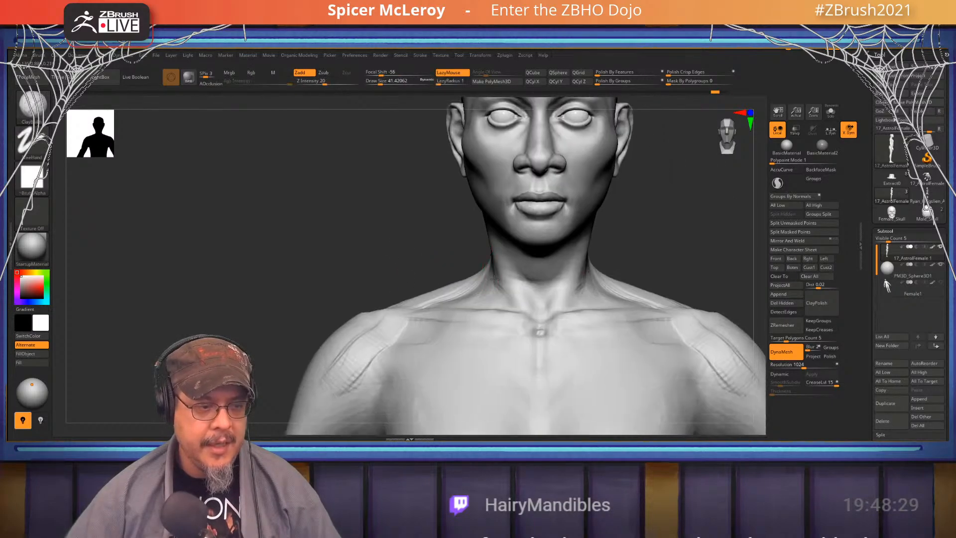
{"action": "left_click_drag", "start_coordinate": [494, 278], "coordinate": [485, 317], "text": "alt"}
{"action": "left_click_drag", "start_coordinate": [394, 240], "coordinate": [444, 238]}
Build up the neck muscle from behind the ear towards the collarbone and smooth the neck and upper shoulder
{"action": "left_click_drag", "start_coordinate": [378, 199], "coordinate": [416, 264], "text": "alt"}
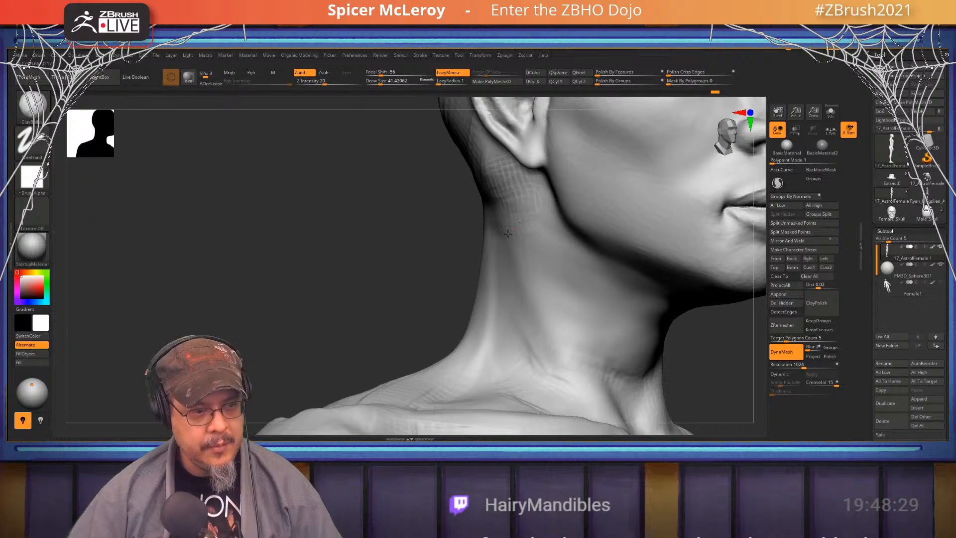
{"action": "left_click_drag", "start_coordinate": [536, 262], "coordinate": [580, 347]}
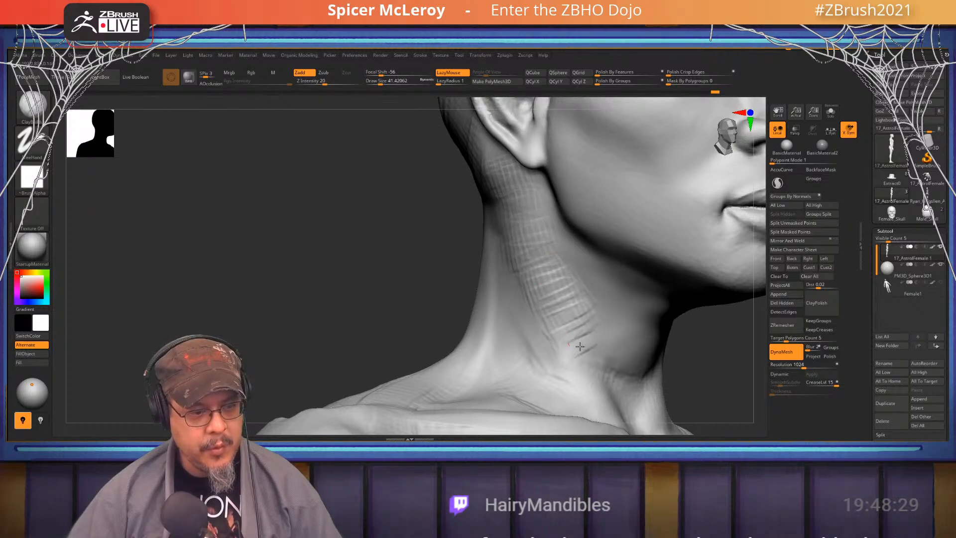
{"action": "mouse_move", "coordinate": [536, 234]}
{"action": "left_mouse_down", "text": "shift"}
{"action": "mouse_move", "coordinate": [568, 380]}
{"action": "mouse_move", "coordinate": [573, 299]}
{"action": "left_mouse_up", "text": "shift"}
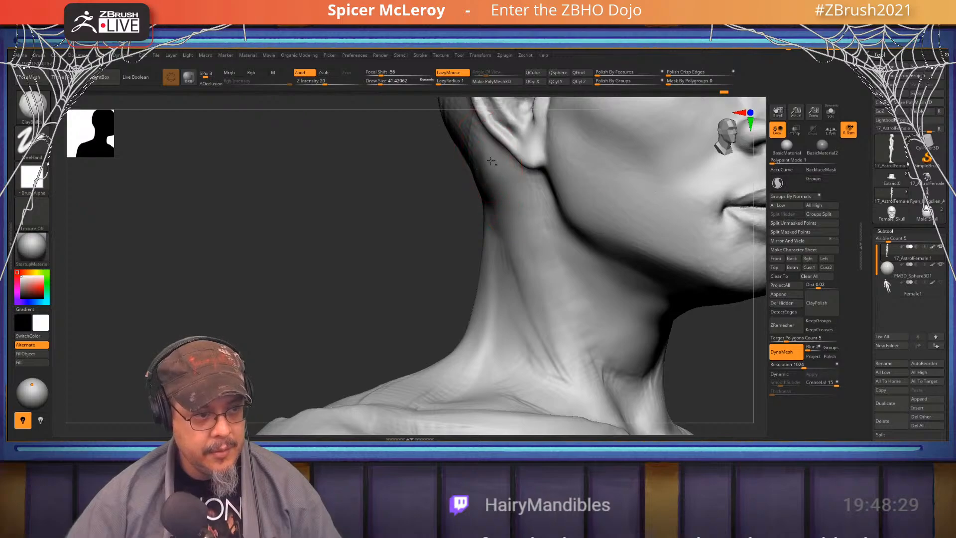
{"action": "key", "text": "shift"}
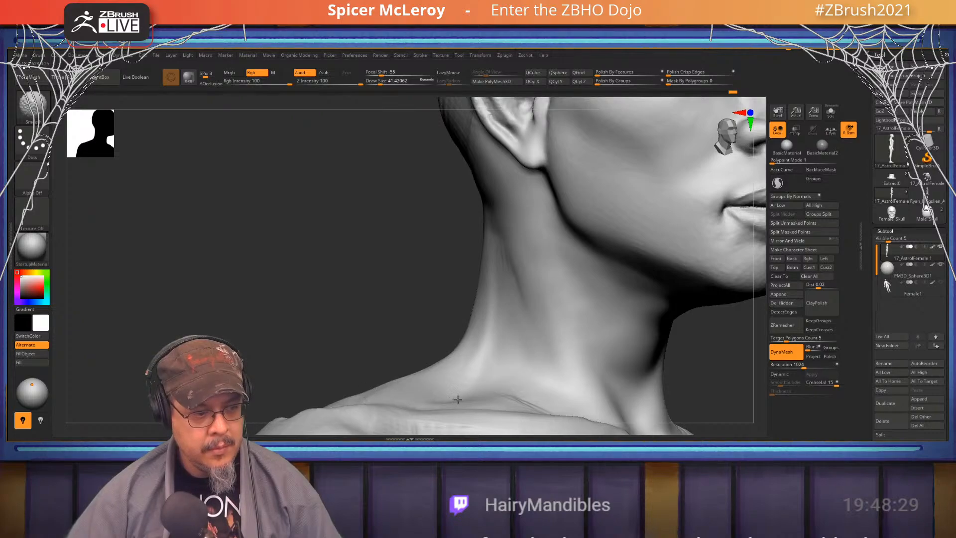
{"action": "left_click_drag", "start_coordinate": [508, 402], "coordinate": [501, 383], "text": "shift"}
{"action": "left_click_drag", "start_coordinate": [479, 210], "coordinate": [479, 97], "text": "alt"}
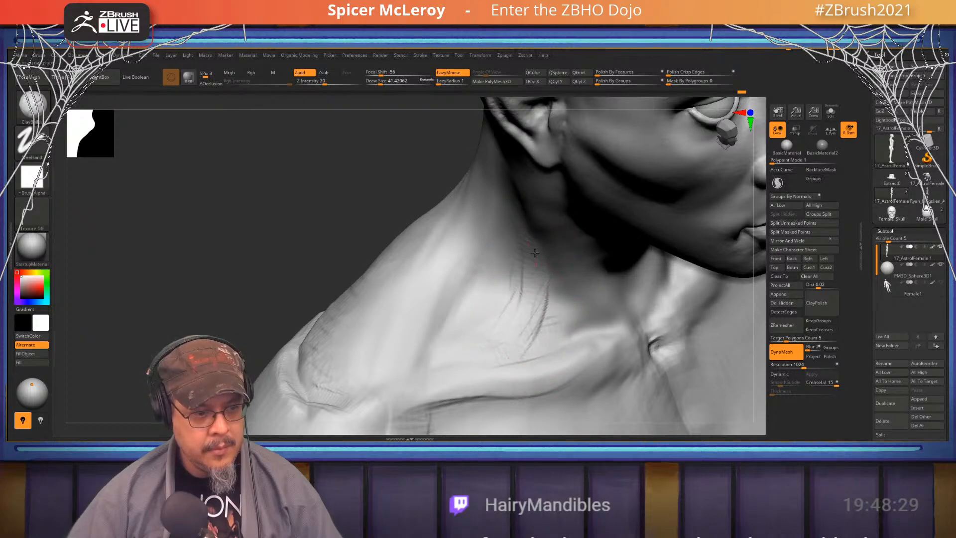
{"action": "key", "text": "shift"}
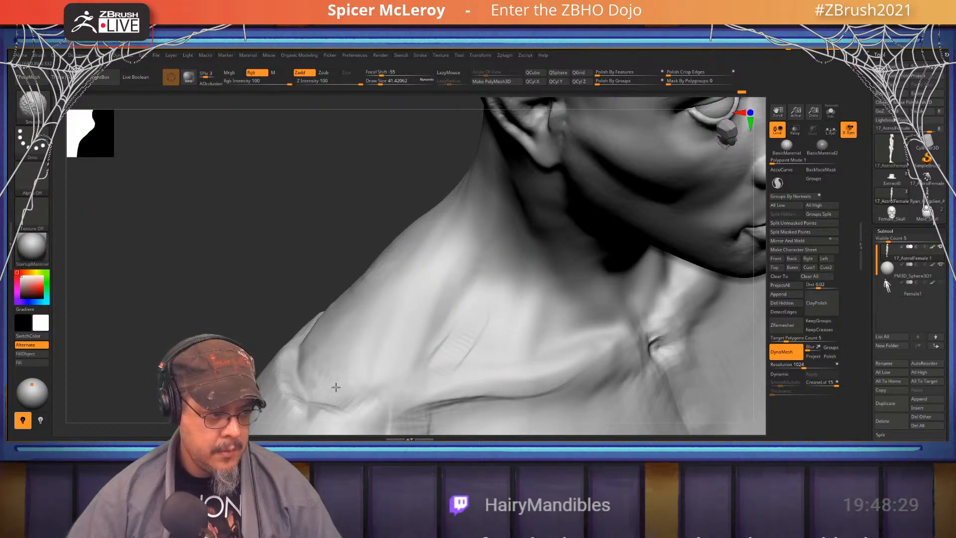
Build up the outer end of the collarbone where it meets the tip of the shoulder and smooth the strokes
{"action": "mouse_move", "coordinate": [381, 354]}
{"action": "right_mouse_down", "text": "alt"}
{"action": "mouse_move", "coordinate": [516, 261]}
{"action": "mouse_move", "coordinate": [531, 264]}
{"action": "right_mouse_up", "text": "alt"}
{"action": "left_click_drag", "start_coordinate": [545, 257], "coordinate": [517, 265]}
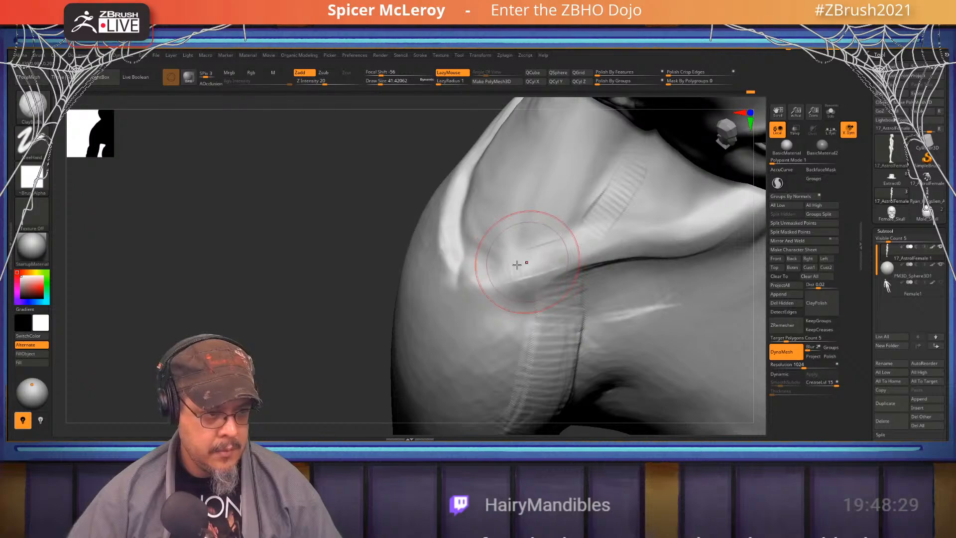
{"action": "mouse_move", "coordinate": [522, 255]}
{"action": "right_mouse_down"}
{"action": "mouse_move", "coordinate": [546, 234]}
{"action": "mouse_move", "coordinate": [513, 256]}
{"action": "right_mouse_up"}
{"action": "left_click_drag", "start_coordinate": [494, 268], "coordinate": [554, 242]}
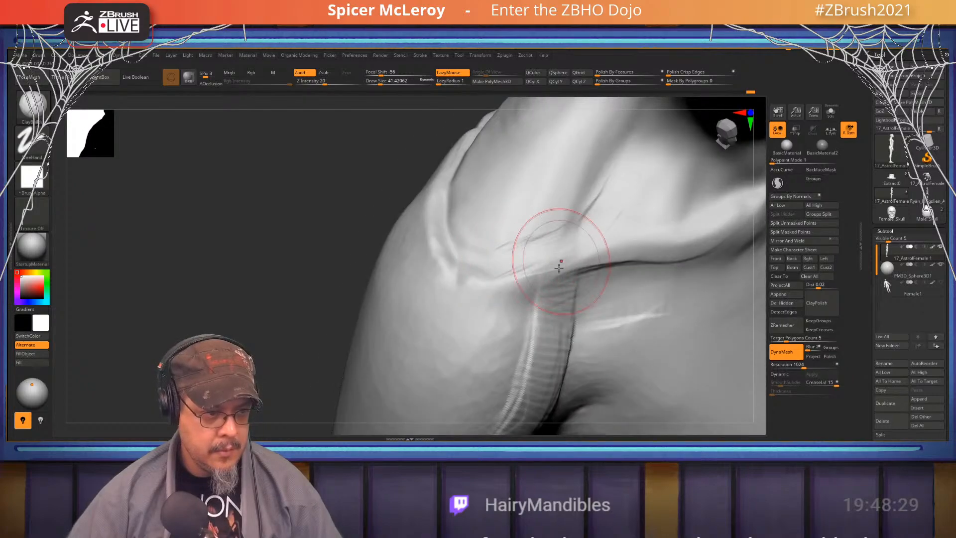
{"action": "right_click_drag", "start_coordinate": [561, 262], "coordinate": [539, 282]}
{"action": "mouse_move", "coordinate": [609, 261]}
{"action": "left_mouse_down"}
{"action": "mouse_move", "coordinate": [513, 282]}
{"action": "mouse_move", "coordinate": [464, 276]}
{"action": "left_mouse_up"}
{"action": "mouse_move", "coordinate": [461, 232]}
{"action": "right_mouse_down"}
{"action": "mouse_move", "coordinate": [457, 277]}
{"action": "mouse_move", "coordinate": [479, 293]}
{"action": "right_mouse_up"}
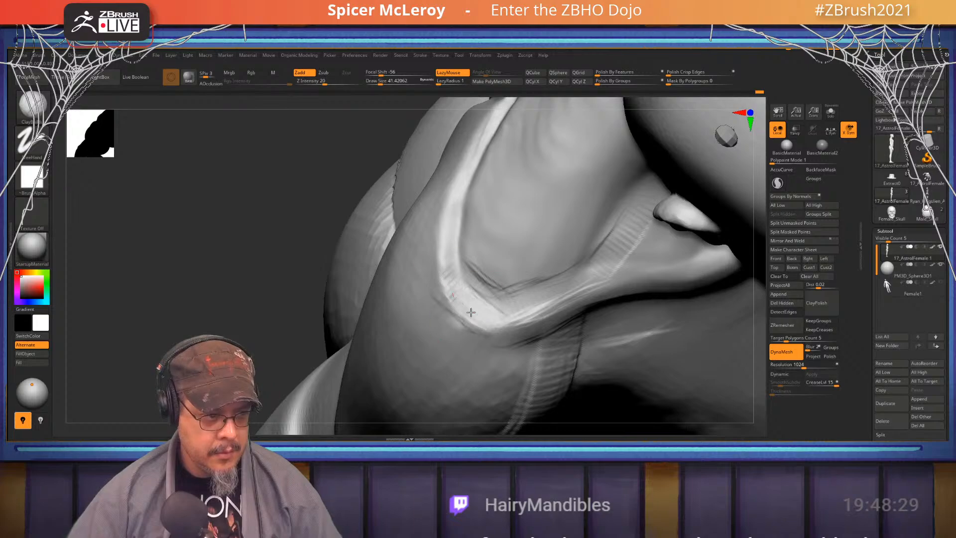
{"action": "left_click_drag", "start_coordinate": [493, 310], "coordinate": [481, 294], "text": "shift"}
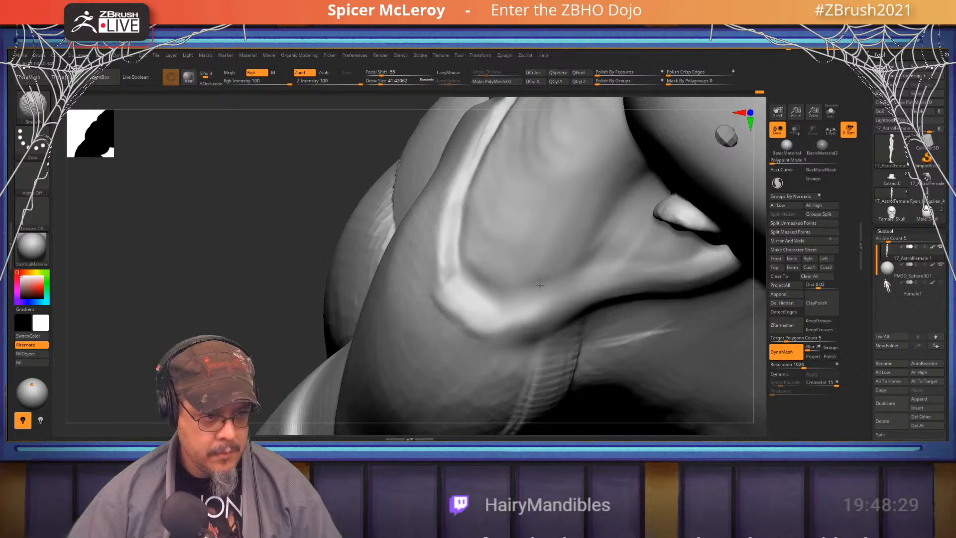
Shape the outer edges of the chest muscles towards the armpits at a draw size of about 132
{"action": "right_click_drag", "start_coordinate": [466, 259], "coordinate": [506, 184]}
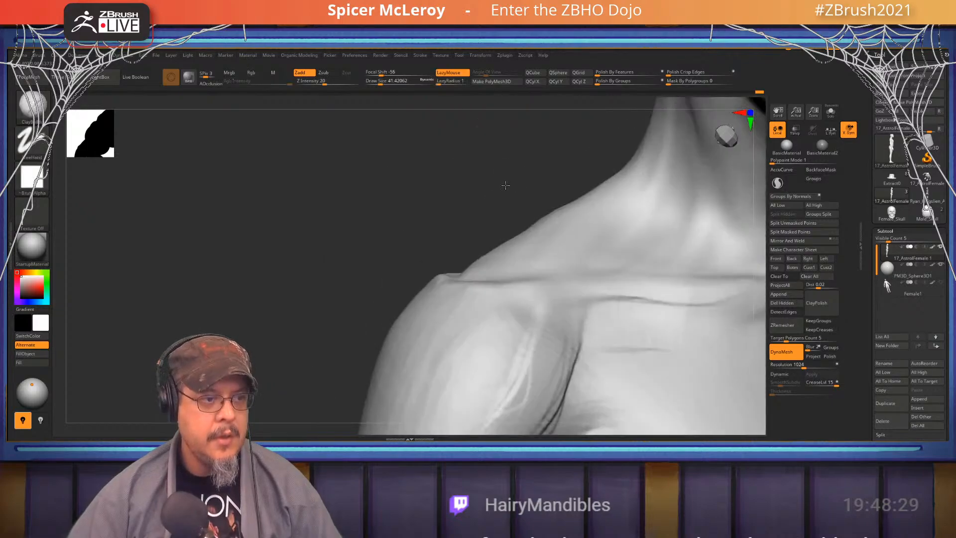
{"action": "key", "text": "f"}
{"action": "right_click_drag", "start_coordinate": [546, 226], "coordinate": [451, 228]}
{"action": "mouse_move", "coordinate": [451, 228]}
{"action": "right_mouse_down", "text": "alt"}
{"action": "mouse_move", "coordinate": [529, 274]}
{"action": "mouse_move", "coordinate": [642, 230]}
{"action": "mouse_move", "coordinate": [666, 234]}
{"action": "mouse_move", "coordinate": [641, 263]}
{"action": "mouse_move", "coordinate": [666, 215]}
{"action": "mouse_move", "coordinate": [668, 236]}
{"action": "mouse_move", "coordinate": [634, 243]}
{"action": "mouse_move", "coordinate": [682, 229]}
{"action": "mouse_move", "coordinate": [673, 236]}
{"action": "right_mouse_up", "text": "alt"}
{"action": "key", "text": "s"}
{"action": "mouse_move", "coordinate": [670, 239]}
{"action": "left_mouse_down"}
{"action": "mouse_move", "coordinate": [679, 239]}
{"action": "mouse_move", "coordinate": [629, 241]}
{"action": "left_mouse_up"}
{"action": "left_click_drag", "start_coordinate": [508, 342], "coordinate": [597, 205]}
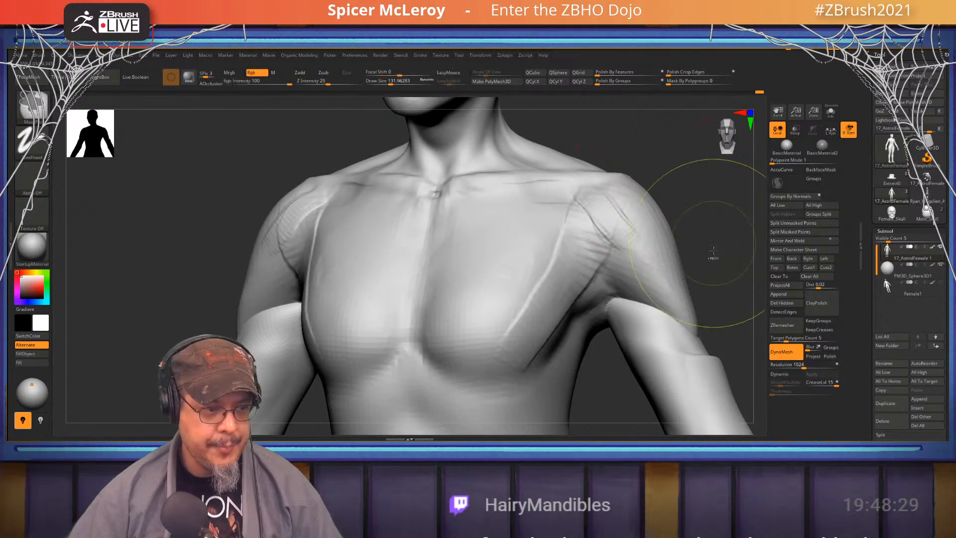
Insert the full-body anatomy skeleton model as a new subtool below the female figure
{"action": "right_click_drag", "start_coordinate": [647, 209], "coordinate": [570, 259]}
{"action": "key", "text": "f"}
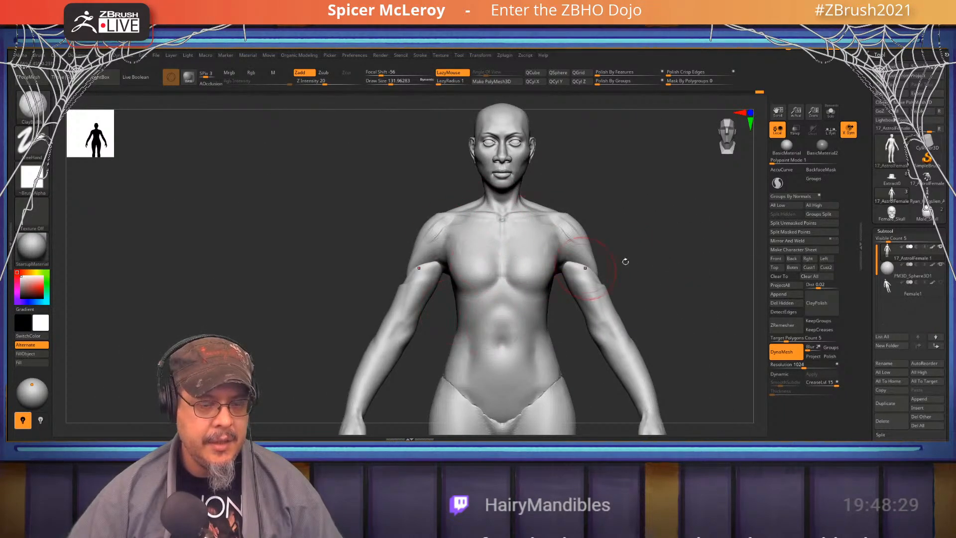
{"action": "mouse_move", "coordinate": [638, 254]}
{"action": "right_mouse_down"}
{"action": "mouse_move", "coordinate": [654, 253]}
{"action": "mouse_move", "coordinate": [618, 271]}
{"action": "right_mouse_up"}
{"action": "right_click_drag", "start_coordinate": [500, 263], "coordinate": [649, 275], "text": "ctrl"}
{"action": "key", "text": "f"}
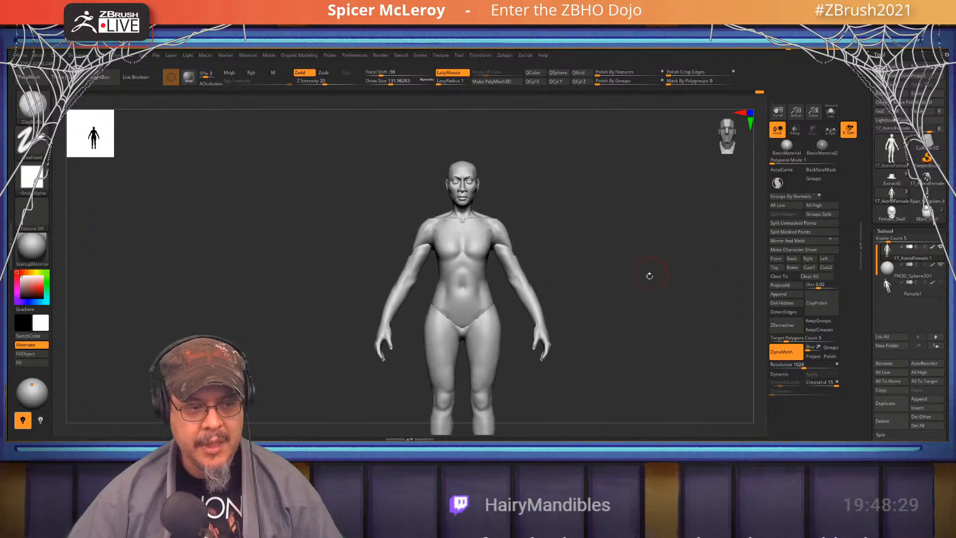
{"action": "left_click", "coordinate": [930, 410]}
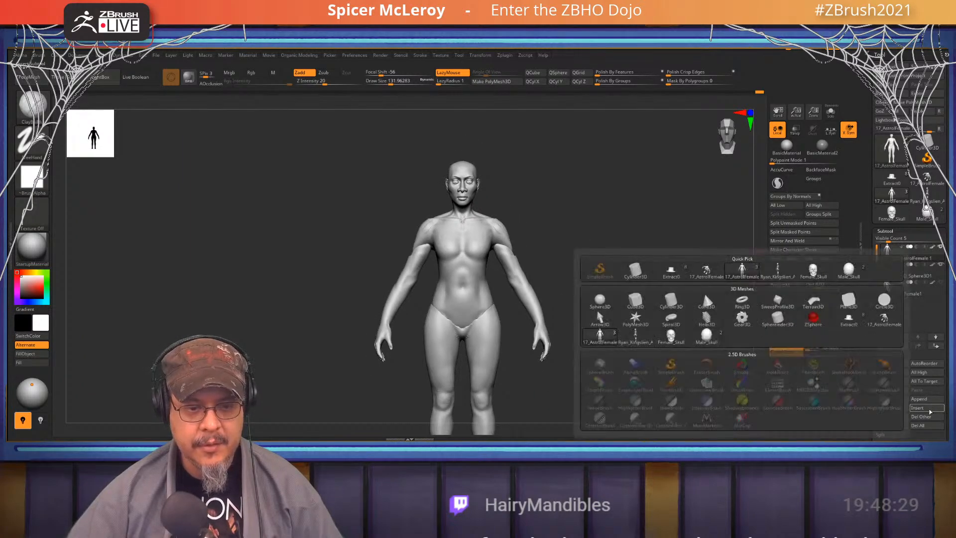
{"action": "left_click", "coordinate": [934, 411]}
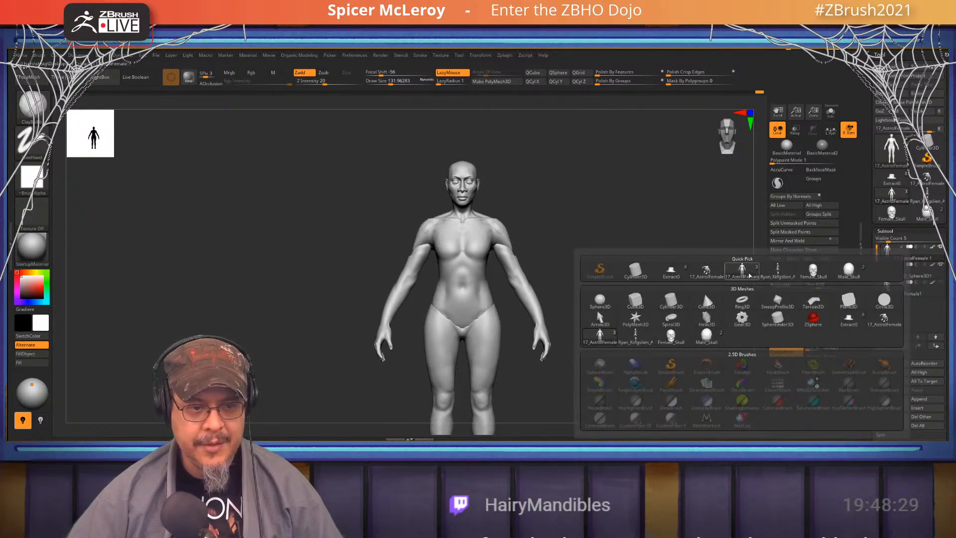
{"action": "left_click", "coordinate": [777, 276]}
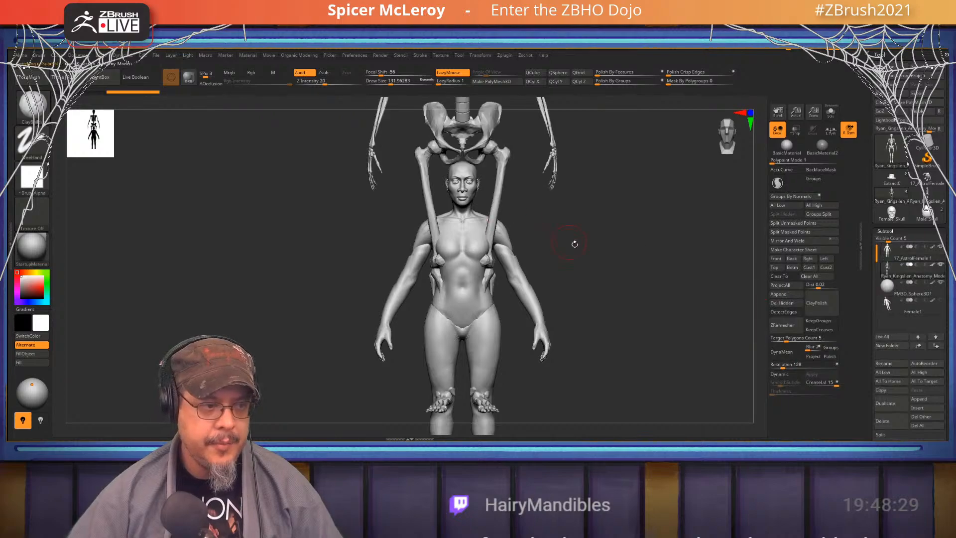
Place the skeleton's transform pivot at the top of its breastbone and lower the skeleton into the figure's torso
{"action": "mouse_move", "coordinate": [572, 241]}
{"action": "left_mouse_down"}
{"action": "mouse_move", "coordinate": [535, 236]}
{"action": "mouse_move", "coordinate": [626, 292]}
{"action": "left_mouse_up"}
{"action": "key", "text": "w"}
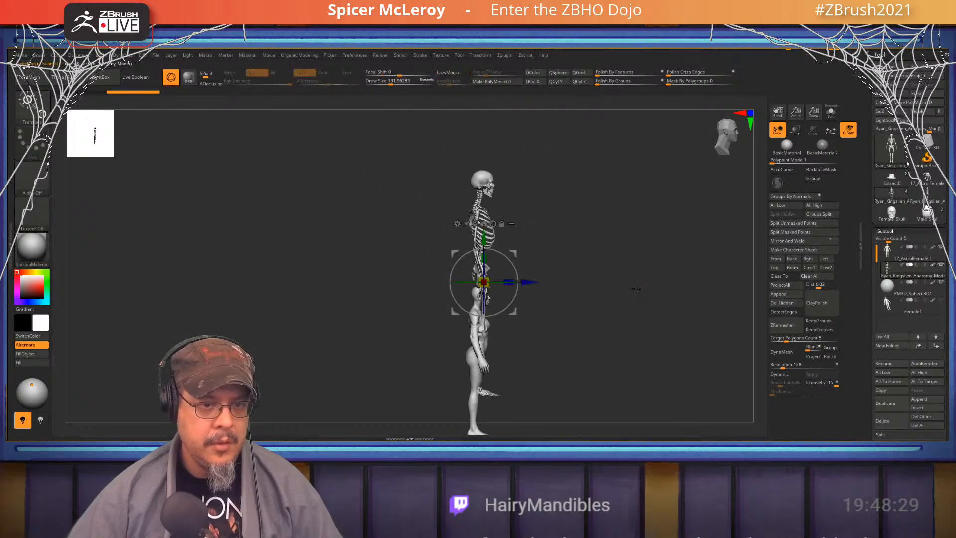
{"action": "left_click_drag", "start_coordinate": [566, 263], "coordinate": [585, 259], "text": "shift"}
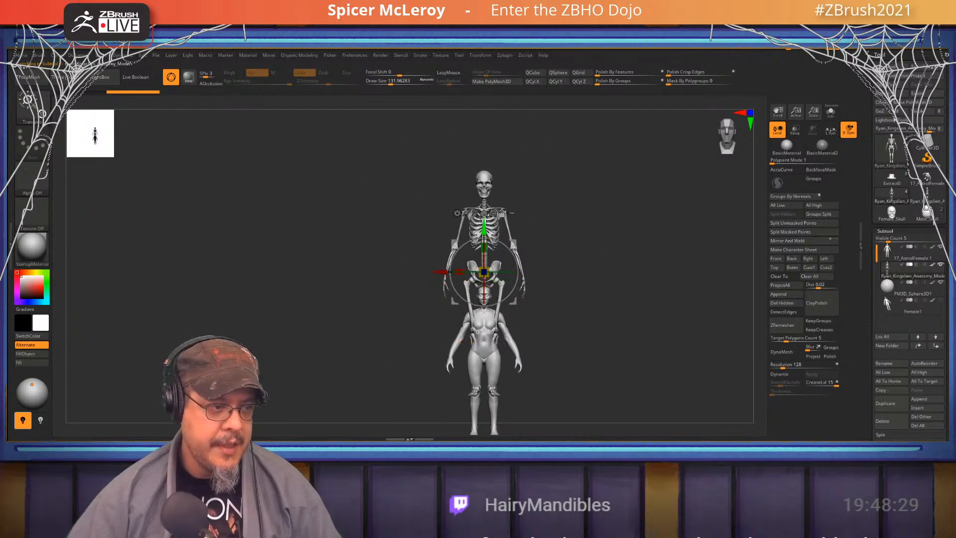
{"action": "left_click_drag", "start_coordinate": [484, 271], "coordinate": [484, 210], "text": "alt"}
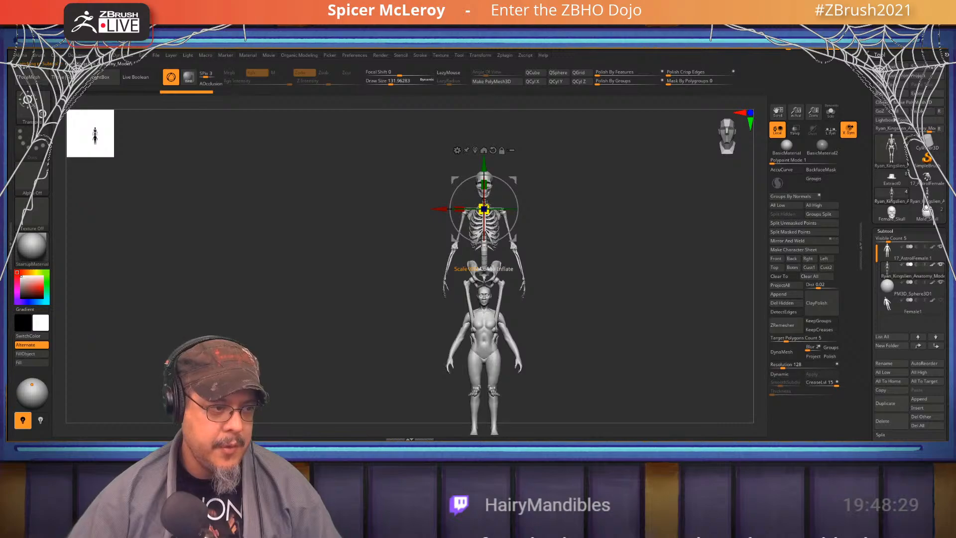
{"action": "left_click_drag", "start_coordinate": [484, 169], "coordinate": [484, 239]}
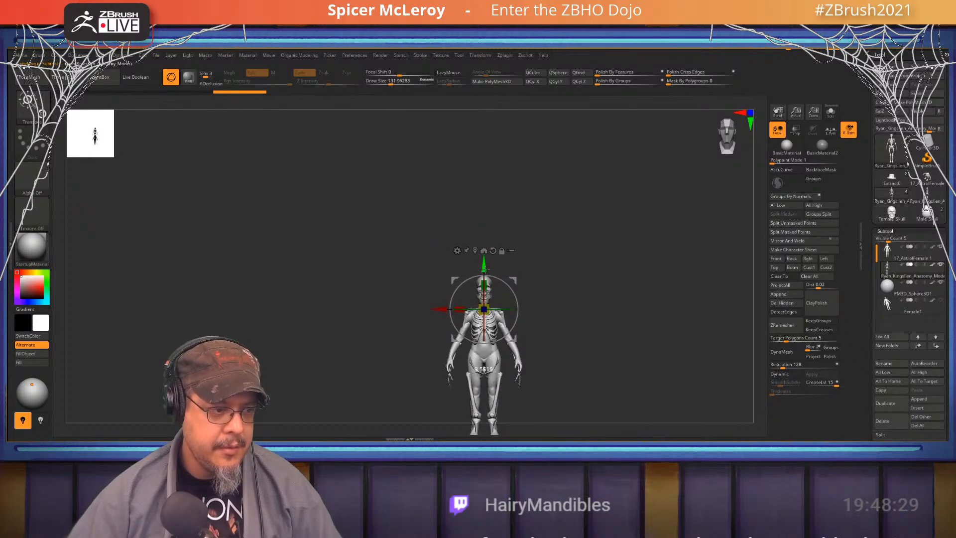
Raise the skeleton slightly to line up with the figure's collarbones and shift it backwards inside the neck and shoulders
{"action": "left_click_drag", "start_coordinate": [553, 250], "coordinate": [498, 278]}
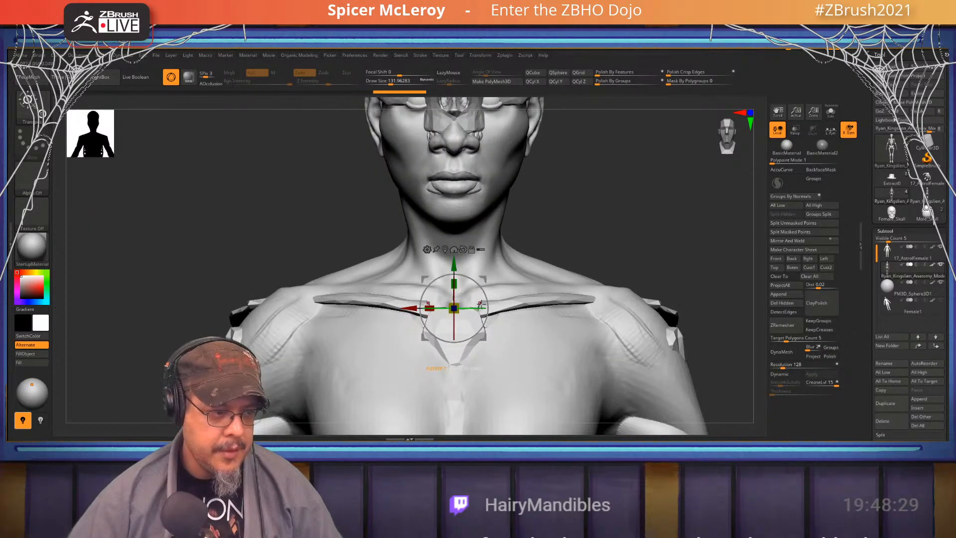
{"action": "key", "text": "q"}
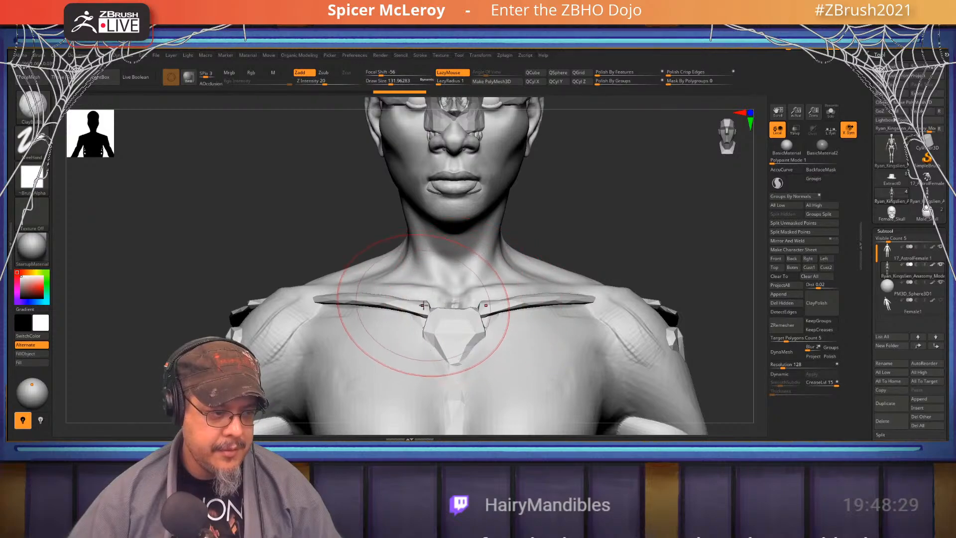
{"action": "key", "text": "w"}
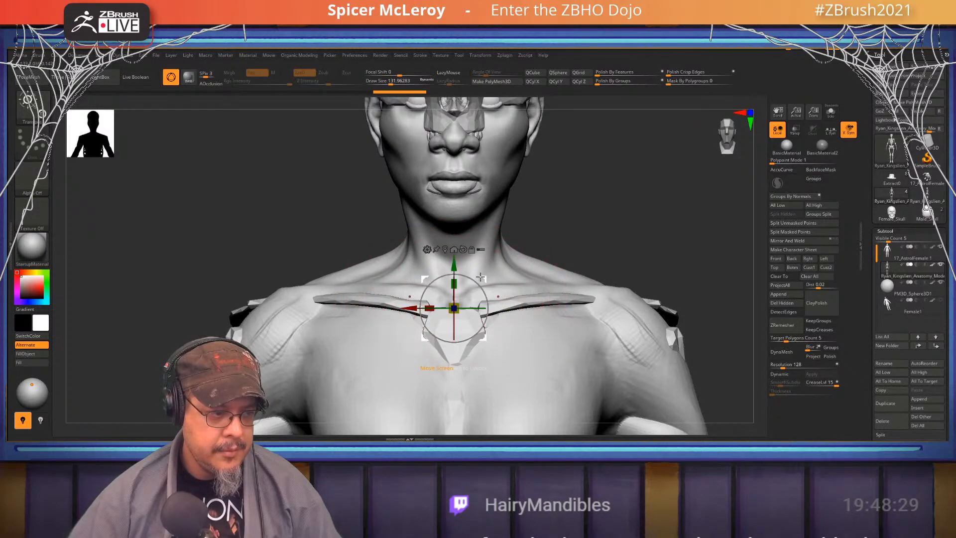
{"action": "left_click_drag", "start_coordinate": [460, 267], "coordinate": [459, 252]}
{"action": "left_click_drag", "start_coordinate": [600, 229], "coordinate": [555, 228]}
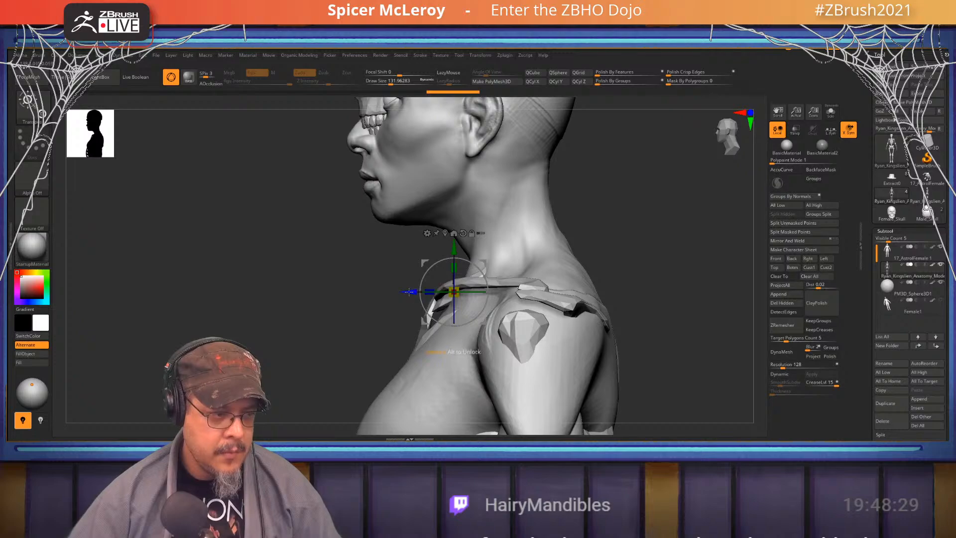
{"action": "left_click_drag", "start_coordinate": [409, 292], "coordinate": [422, 292]}
{"action": "key", "text": "q"}
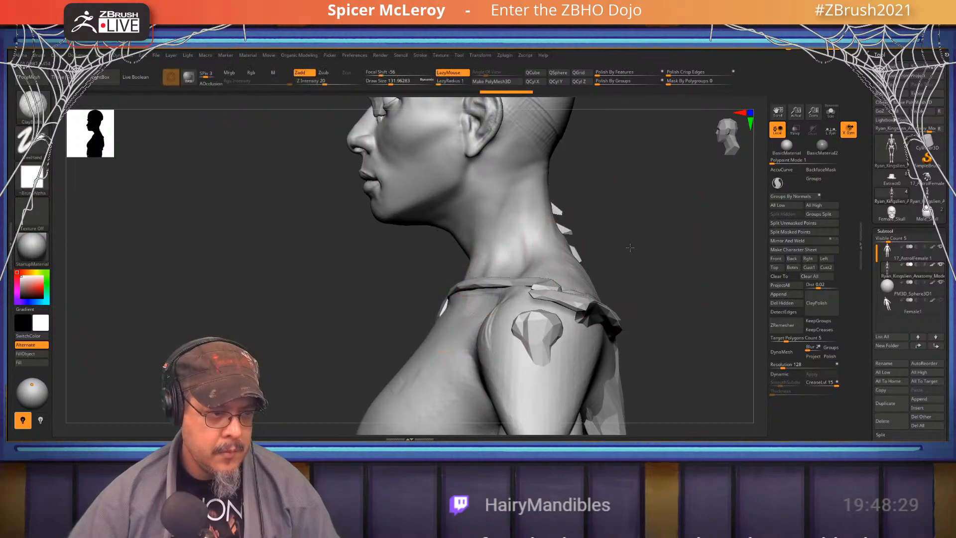
Scale the skeleton down uniformly to fit the width of the figure's shoulders and check the fit from above
{"action": "left_click_drag", "start_coordinate": [630, 248], "coordinate": [617, 218], "text": "alt"}
{"action": "key", "text": "w"}
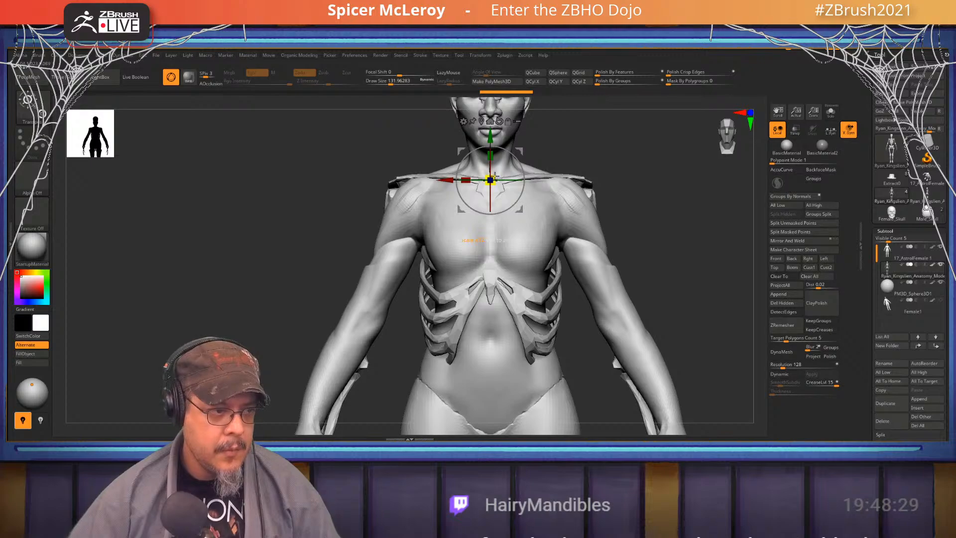
{"action": "left_click_drag", "start_coordinate": [491, 179], "coordinate": [431, 184]}
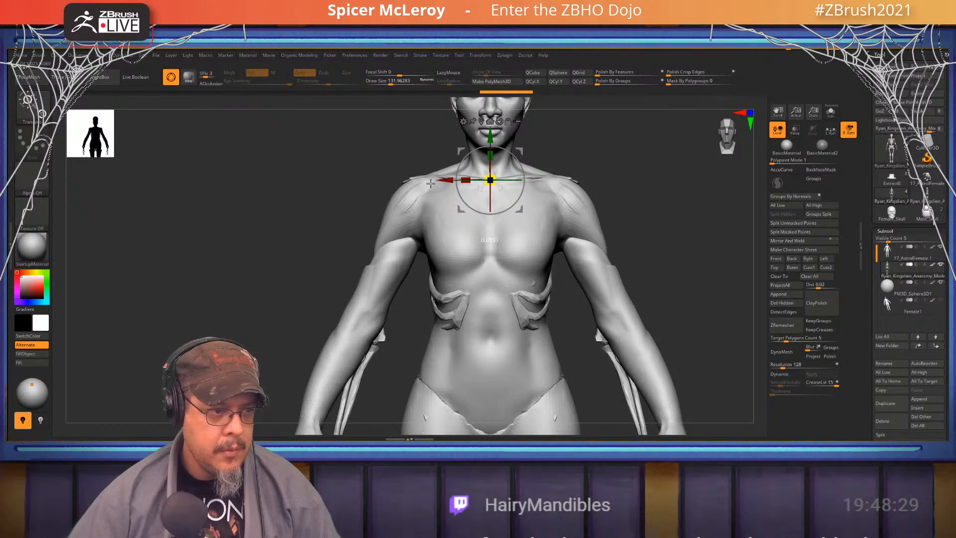
{"action": "key", "text": "q"}
{"action": "mouse_move", "coordinate": [614, 209]}
{"action": "left_mouse_down"}
{"action": "mouse_move", "coordinate": [694, 179]}
{"action": "mouse_move", "coordinate": [665, 184]}
{"action": "mouse_move", "coordinate": [739, 149]}
{"action": "left_mouse_up"}
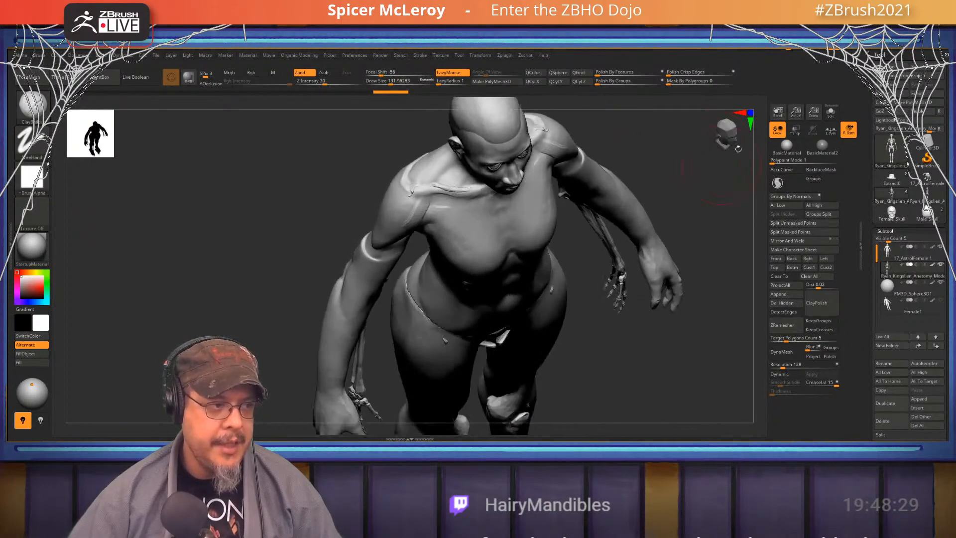
Show the skeleton through the figure and examine its alignment with the neck, collarbones, shoulders and ribcage
{"action": "left_click", "coordinate": [796, 130]}
{"action": "left_click_drag", "start_coordinate": [662, 165], "coordinate": [643, 319], "text": "alt"}
{"action": "mouse_move", "coordinate": [389, 264]}
{"action": "left_mouse_down"}
{"action": "mouse_move", "coordinate": [391, 307]}
{"action": "mouse_move", "coordinate": [344, 301]}
{"action": "mouse_move", "coordinate": [334, 230]}
{"action": "left_mouse_up"}
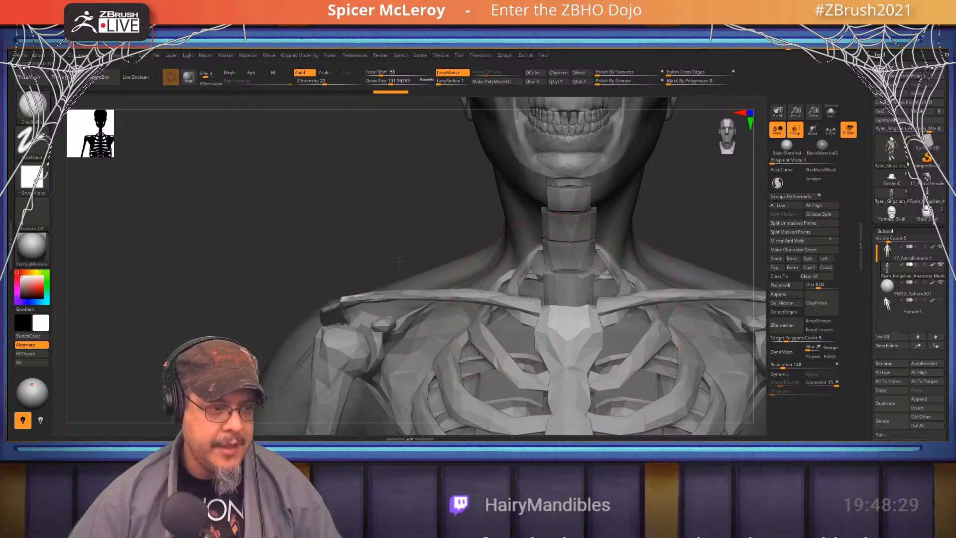
{"action": "left_click_drag", "start_coordinate": [400, 261], "coordinate": [498, 269], "text": "alt"}
{"action": "left_click_drag", "start_coordinate": [615, 295], "coordinate": [570, 147], "text": "alt"}
{"action": "left_click_drag", "start_coordinate": [642, 232], "coordinate": [550, 212], "text": "alt"}
{"action": "left_click_drag", "start_coordinate": [576, 181], "coordinate": [609, 269], "text": "alt"}
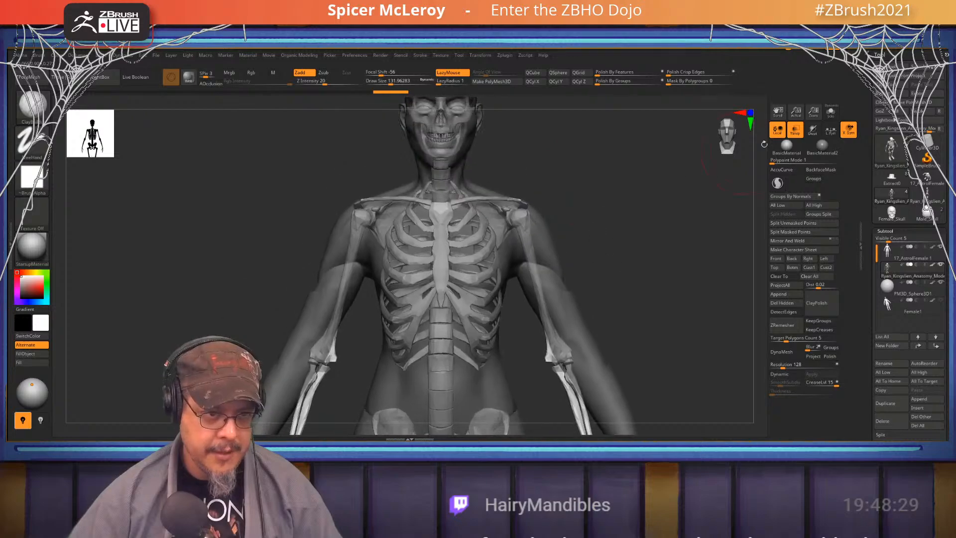
Make the figure opaque and build up its abdomen and lower ribs with the FormSoft brush to cover the protruding rib bones
{"action": "left_click", "coordinate": [800, 132]}
{"action": "left_click_drag", "start_coordinate": [633, 201], "coordinate": [620, 235]}
{"action": "left_click_drag", "start_coordinate": [476, 162], "coordinate": [482, 123], "text": "alt"}
{"action": "key", "text": "b"}
{"action": "key", "text": "f"}
{"action": "key", "text": "s"}
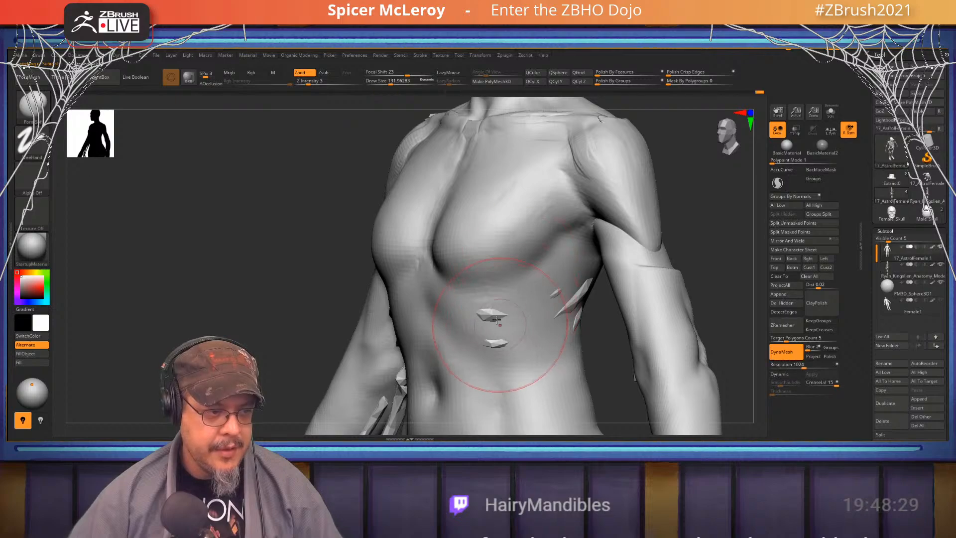
{"action": "mouse_move", "coordinate": [503, 324]}
{"action": "left_mouse_down"}
{"action": "mouse_move", "coordinate": [528, 320]}
{"action": "mouse_move", "coordinate": [513, 348]}
{"action": "left_mouse_up"}
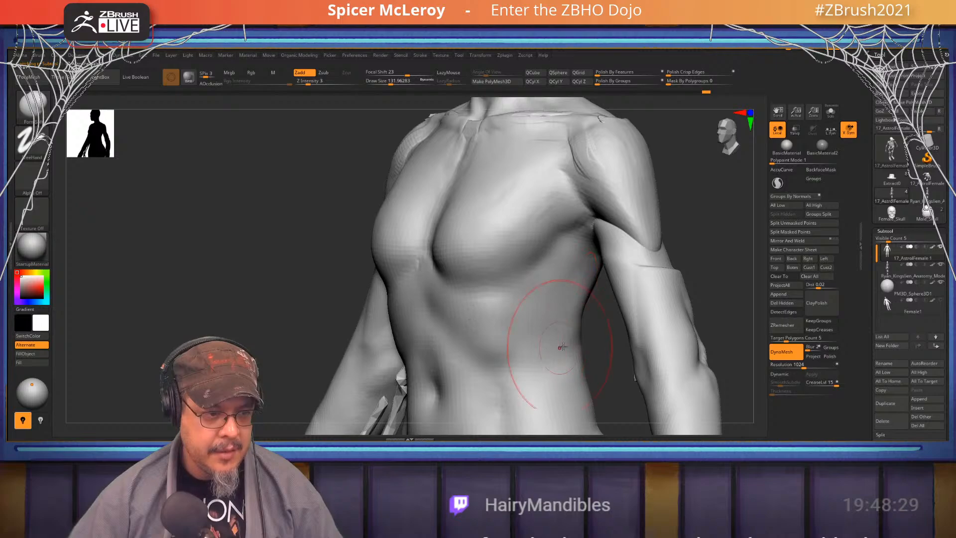
Show the skeleton through the figure again and fill out the surface around the collarbone near the shoulder
{"action": "right_click_drag", "start_coordinate": [703, 229], "coordinate": [573, 226]}
{"action": "right_click_drag", "start_coordinate": [644, 226], "coordinate": [477, 285], "text": "alt"}
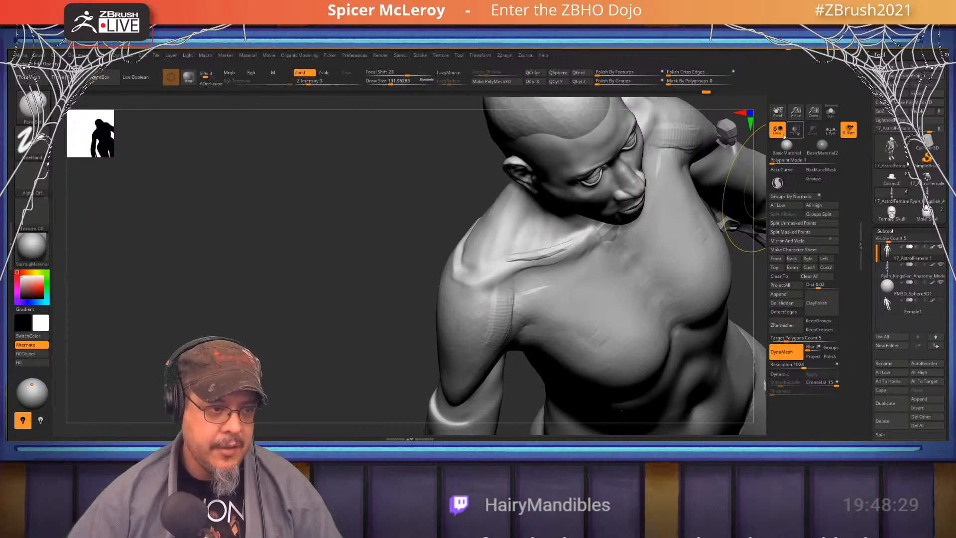
{"action": "left_click", "coordinate": [796, 130]}
{"action": "right_click_drag", "start_coordinate": [534, 228], "coordinate": [591, 234]}
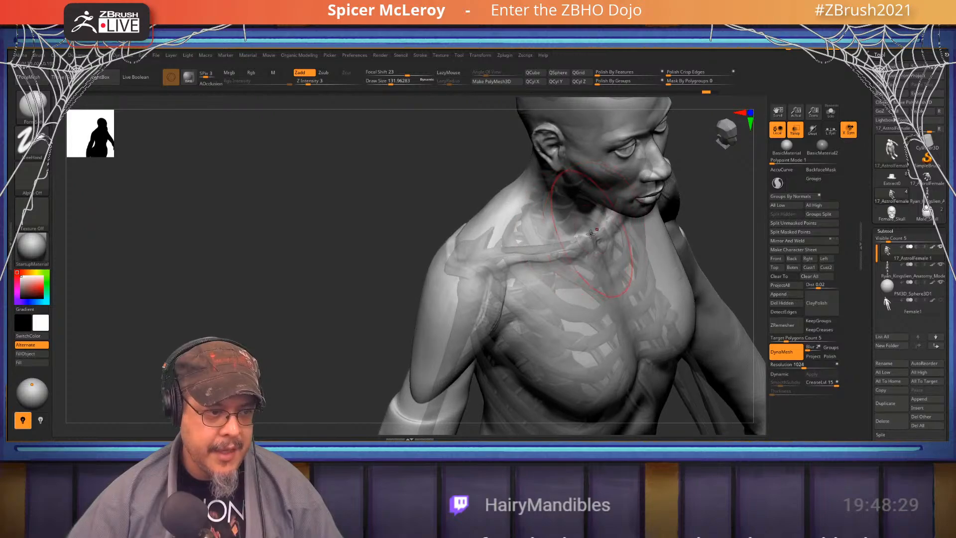
{"action": "right_click_drag", "start_coordinate": [542, 254], "coordinate": [518, 263]}
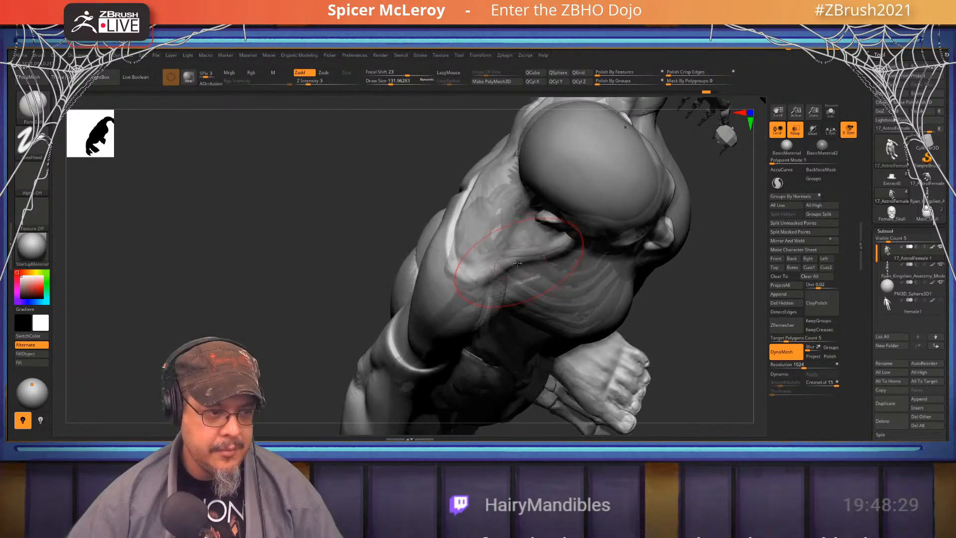
{"action": "key", "text": "b"}
{"action": "key", "text": "m"}
{"action": "key", "text": "b"}
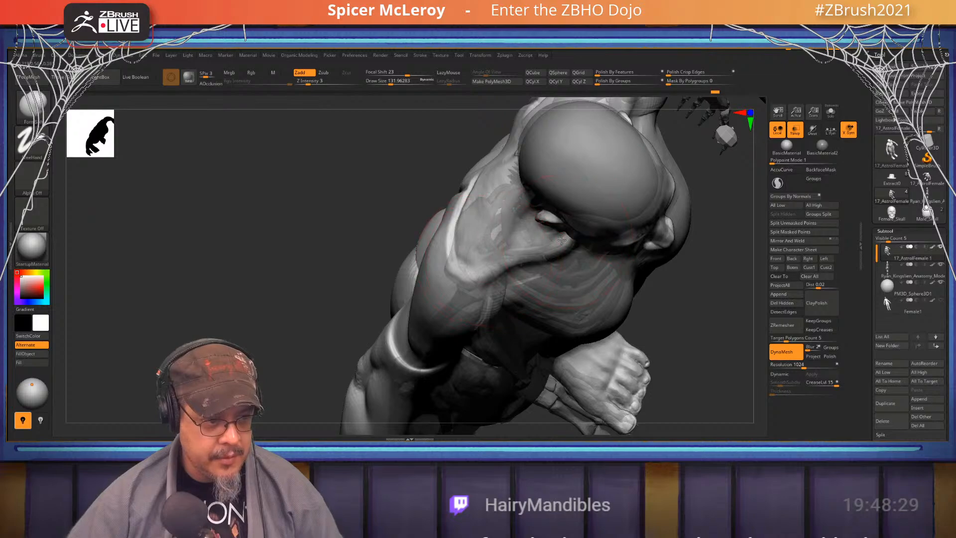
Adjust the side contour of the neck where it meets the shoulders with the Move brush
{"action": "mouse_move", "coordinate": [453, 264]}
{"action": "right_mouse_down"}
{"action": "mouse_move", "coordinate": [528, 228]}
{"action": "mouse_move", "coordinate": [523, 273]}
{"action": "right_mouse_up"}
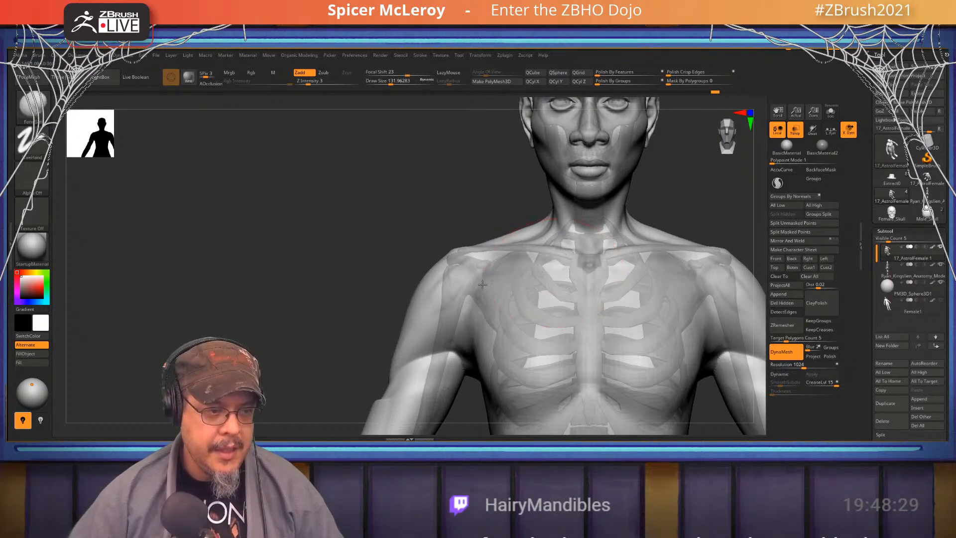
{"action": "right_click_drag", "start_coordinate": [660, 189], "coordinate": [510, 220], "text": "alt"}
{"action": "right_click_drag", "start_coordinate": [489, 269], "coordinate": [517, 314], "text": "ctrl"}
{"action": "key", "text": "s"}
{"action": "left_click_drag", "start_coordinate": [509, 290], "coordinate": [511, 285]}
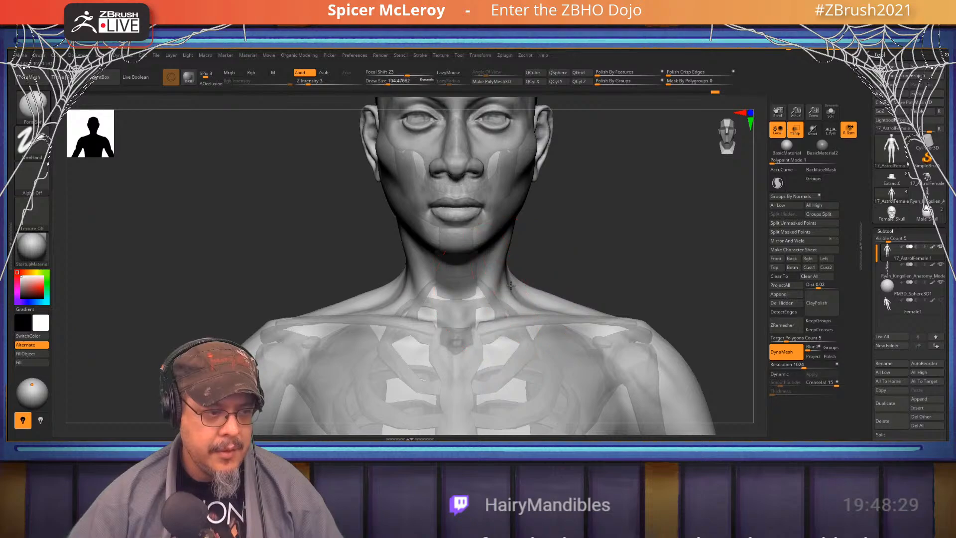
{"action": "key", "text": "b"}
{"action": "key", "text": "m"}
{"action": "key", "text": "v"}
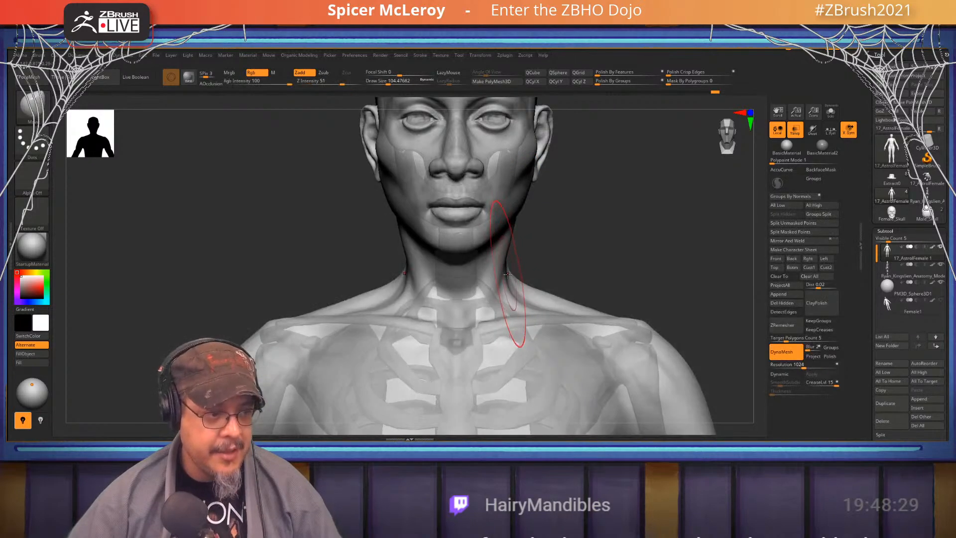
{"action": "left_click_drag", "start_coordinate": [509, 284], "coordinate": [519, 282]}
{"action": "mouse_move", "coordinate": [572, 246]}
{"action": "left_mouse_down", "text": "alt"}
{"action": "mouse_move", "coordinate": [587, 265]}
{"action": "mouse_move", "coordinate": [558, 258]}
{"action": "left_mouse_up", "text": "alt"}
{"action": "key", "text": "s"}
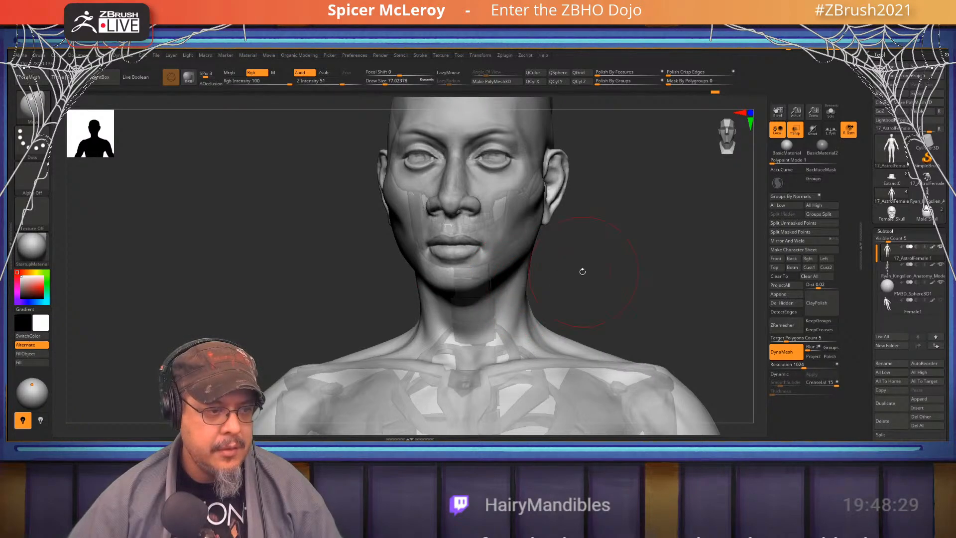
{"action": "left_click_drag", "start_coordinate": [583, 271], "coordinate": [587, 326], "text": "alt"}
{"action": "left_click_drag", "start_coordinate": [618, 283], "coordinate": [641, 308]}
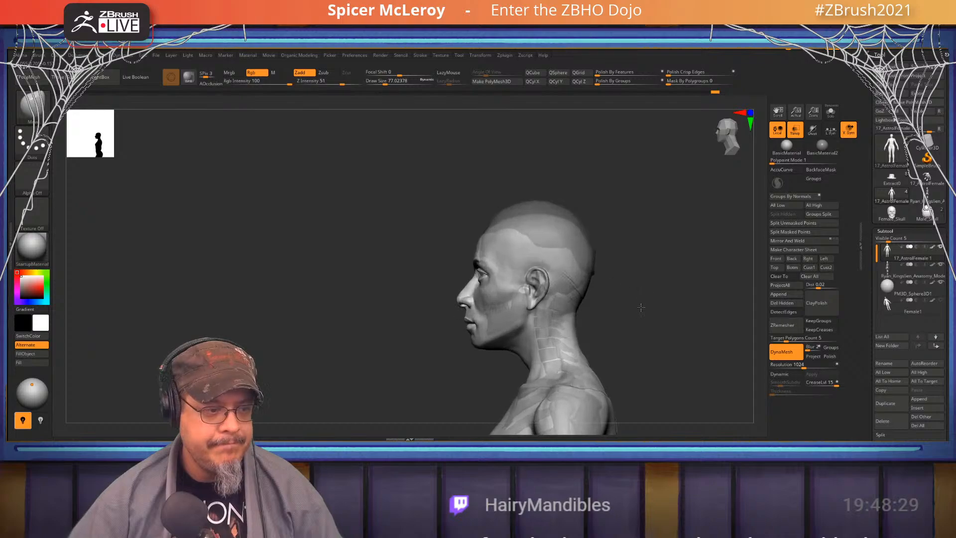
{"action": "mouse_move", "coordinate": [651, 269]}
{"action": "left_mouse_down", "text": "alt"}
{"action": "mouse_move", "coordinate": [692, 303]}
{"action": "mouse_move", "coordinate": [656, 267]}
{"action": "mouse_move", "coordinate": [647, 275]}
{"action": "mouse_move", "coordinate": [666, 278]}
{"action": "mouse_move", "coordinate": [679, 307]}
{"action": "mouse_move", "coordinate": [675, 331]}
{"action": "left_mouse_up", "text": "alt"}
{"action": "key", "text": "s"}
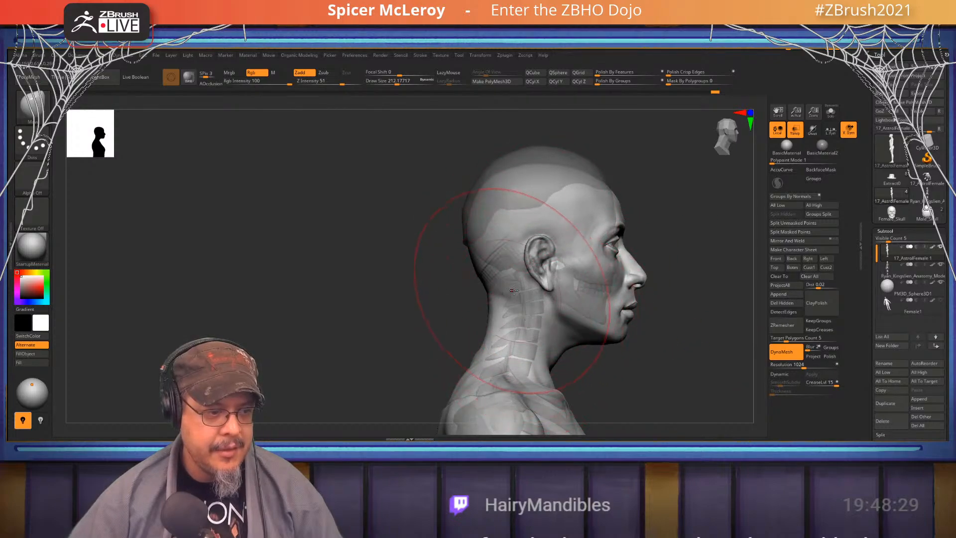
{"action": "mouse_move", "coordinate": [585, 355]}
{"action": "left_mouse_down", "text": "alt"}
{"action": "mouse_move", "coordinate": [576, 373]}
{"action": "mouse_move", "coordinate": [491, 324]}
{"action": "left_mouse_up", "text": "alt"}
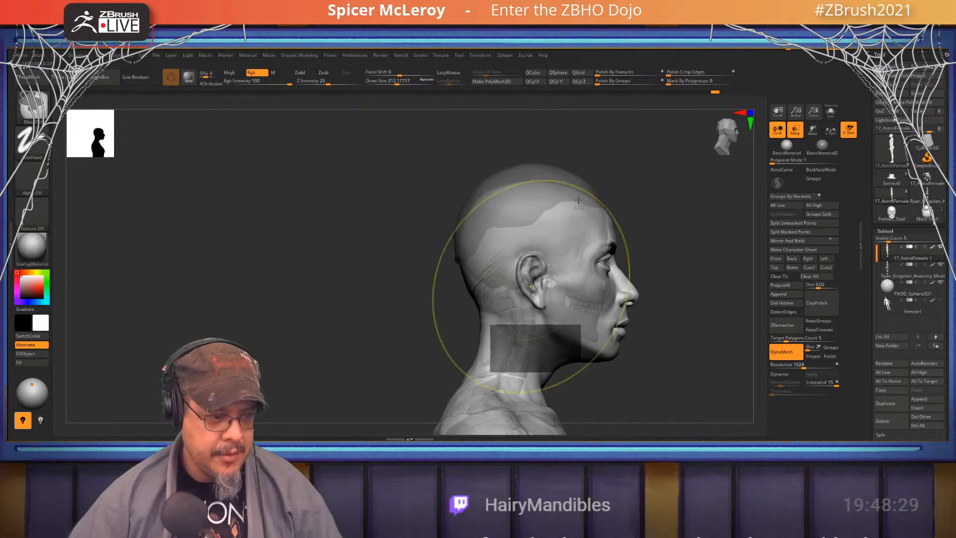
{"action": "key", "text": "ctrl+z"}
Choose the MaskLasso brush and mask the whole head in profile down to the jawline and the base of the skull
{"action": "key", "text": "b"}
{"action": "key", "text": "m"}
{"action": "key", "text": "l"}
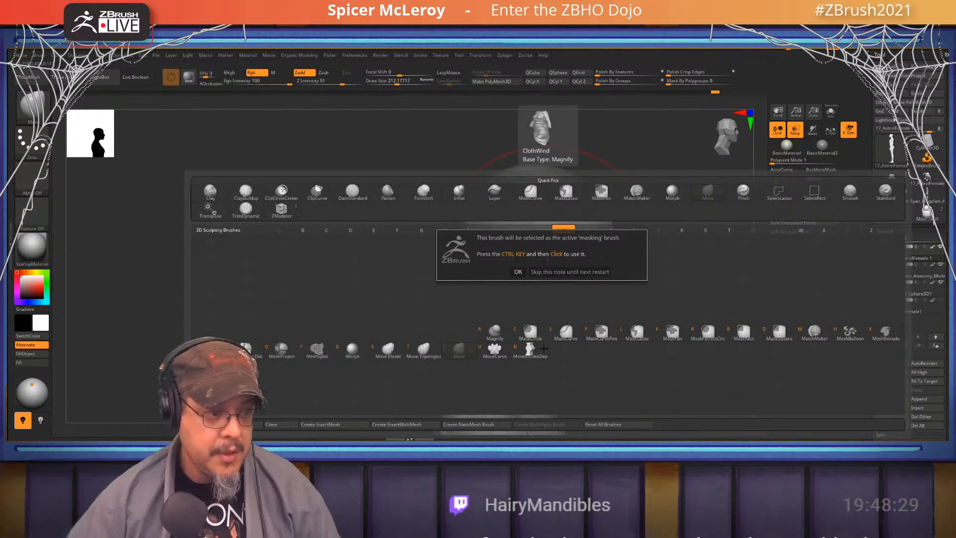
{"action": "left_click", "coordinate": [555, 272]}
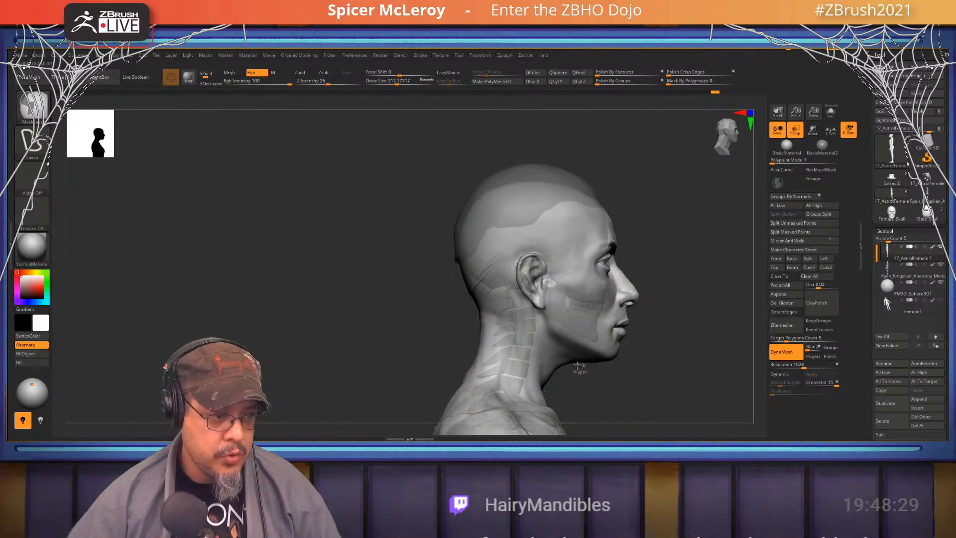
{"action": "left_click_drag", "start_coordinate": [528, 310], "coordinate": [528, 308], "text": "ctrl"}
{"action": "key", "text": "ctrl+z"}
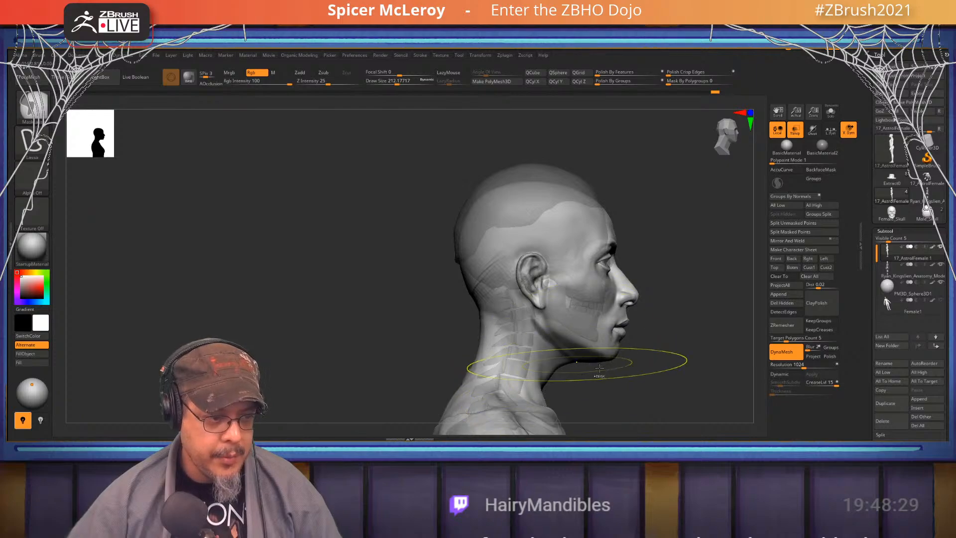
{"action": "left_click_drag", "start_coordinate": [602, 362], "coordinate": [600, 359], "text": "ctrl"}
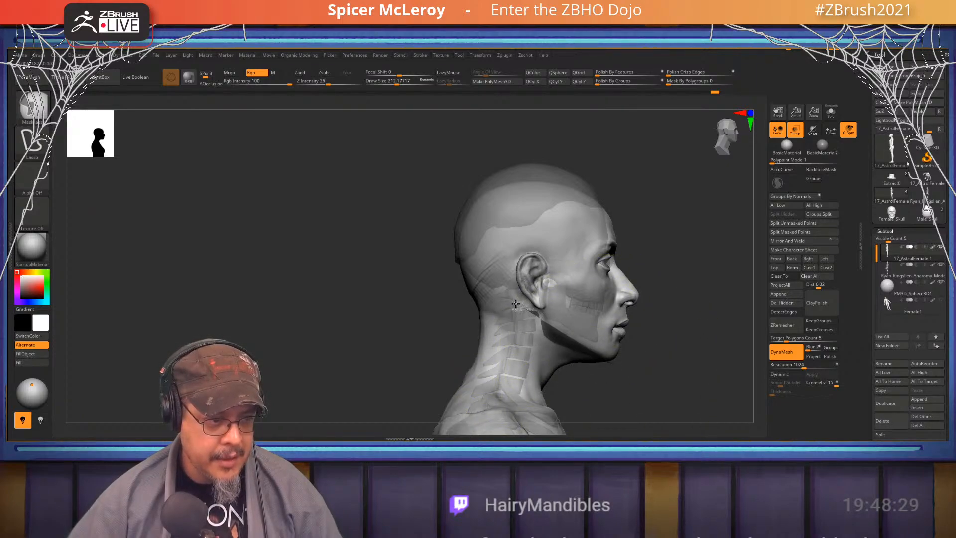
{"action": "mouse_move", "coordinate": [592, 350]}
{"action": "left_mouse_down", "text": "ctrl"}
{"action": "mouse_move", "coordinate": [548, 323]}
{"action": "mouse_move", "coordinate": [428, 209]}
{"action": "mouse_move", "coordinate": [697, 135]}
{"action": "mouse_move", "coordinate": [737, 359]}
{"action": "left_mouse_up", "text": "ctrl"}
{"action": "mouse_move", "coordinate": [659, 252]}
{"action": "left_mouse_down"}
{"action": "mouse_move", "coordinate": [662, 241]}
{"action": "mouse_move", "coordinate": [649, 245]}
{"action": "mouse_move", "coordinate": [661, 242]}
{"action": "mouse_move", "coordinate": [705, 343]}
{"action": "left_mouse_up"}
Blur the head mask repeatedly to soften its transition into the neck
{"action": "left_click", "coordinate": [577, 319], "text": "ctrl"}
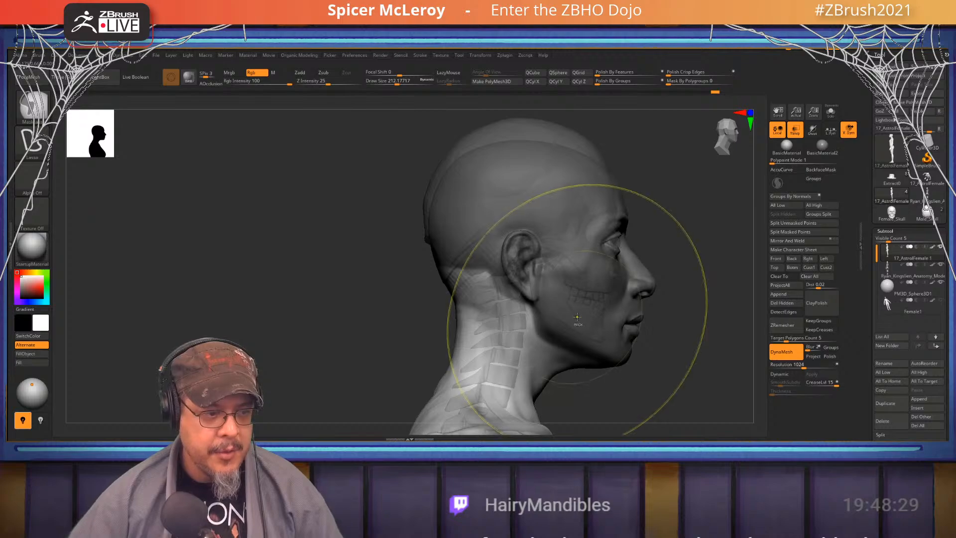
{"action": "left_click", "coordinate": [577, 319], "text": "ctrl"}
{"action": "left_click", "coordinate": [882, 232]}
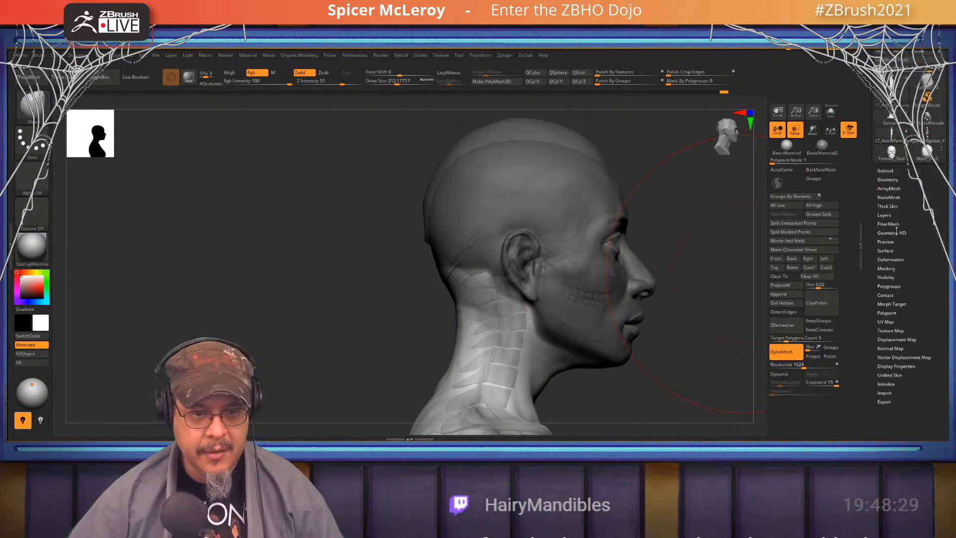
{"action": "left_click", "coordinate": [888, 268]}
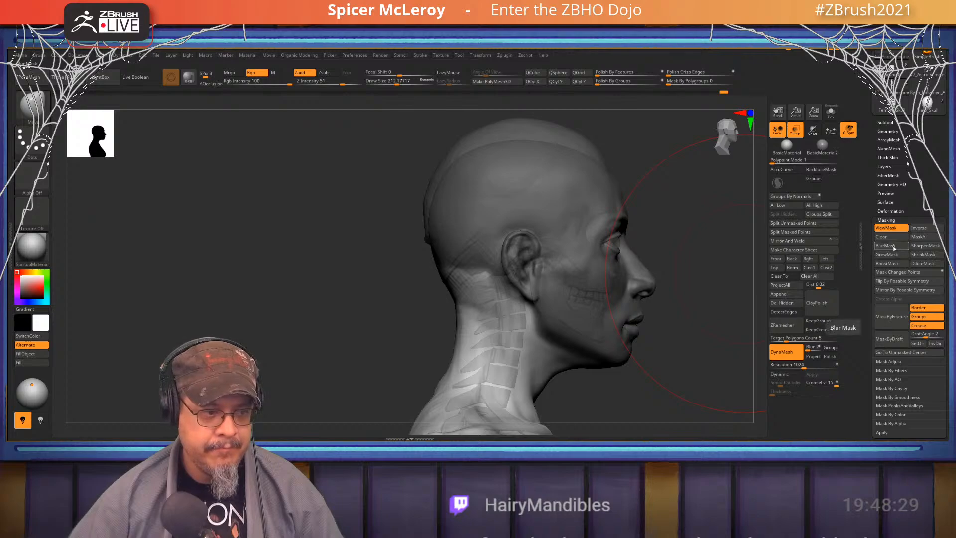
{"action": "left_click_drag", "start_coordinate": [709, 288], "coordinate": [619, 277]}
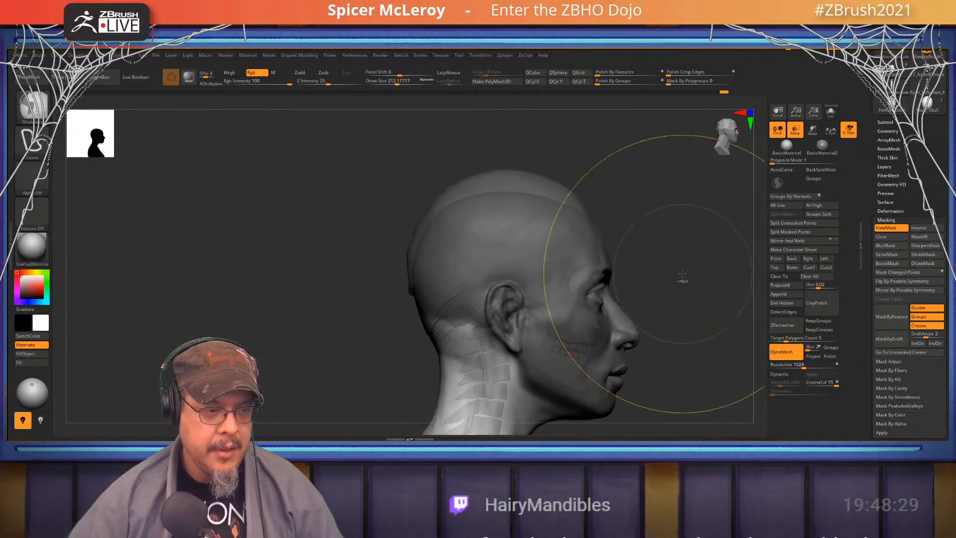
With the mask inverted, move the head up about 0.04 and slightly backwards over the neck
{"action": "key", "text": "w"}
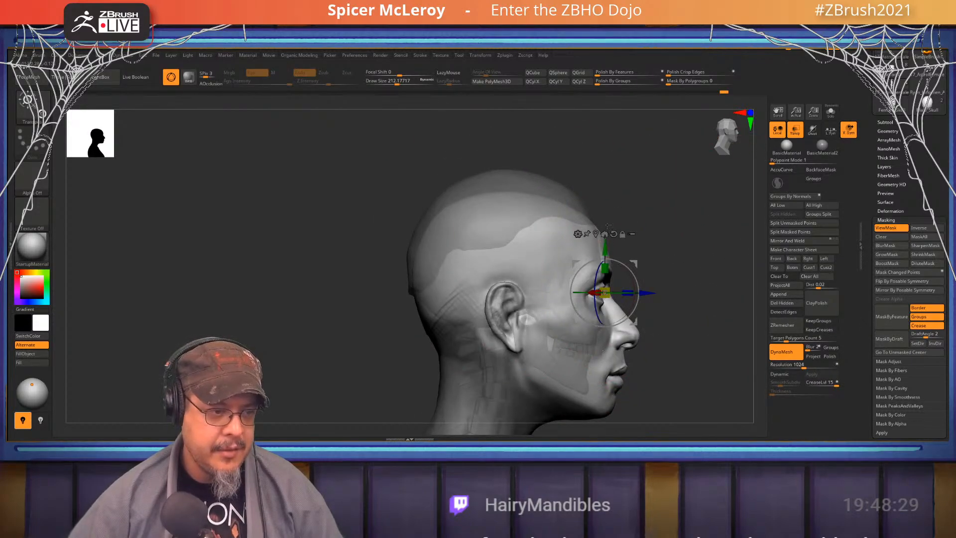
{"action": "left_click_drag", "start_coordinate": [610, 248], "coordinate": [603, 225]}
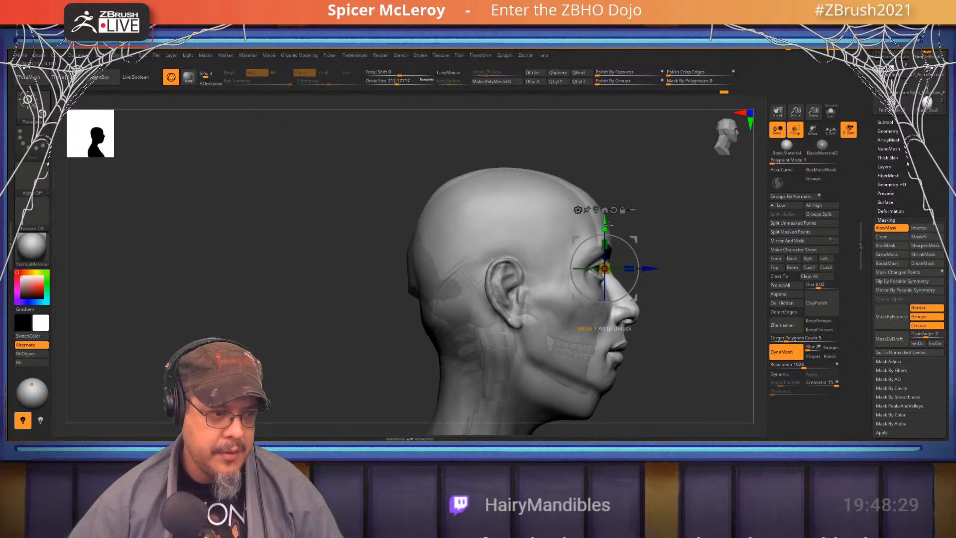
{"action": "left_click_drag", "start_coordinate": [605, 227], "coordinate": [598, 238]}
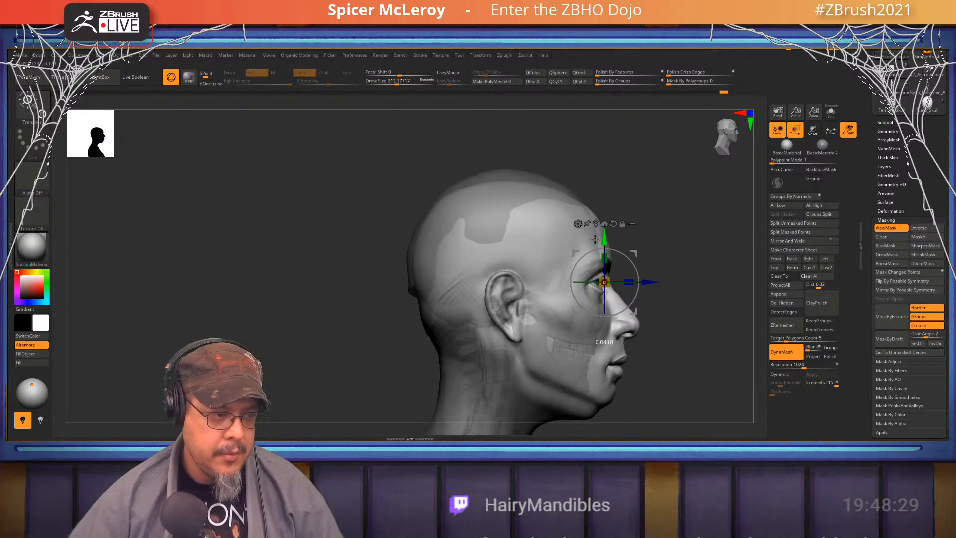
{"action": "left_click_drag", "start_coordinate": [656, 282], "coordinate": [646, 282]}
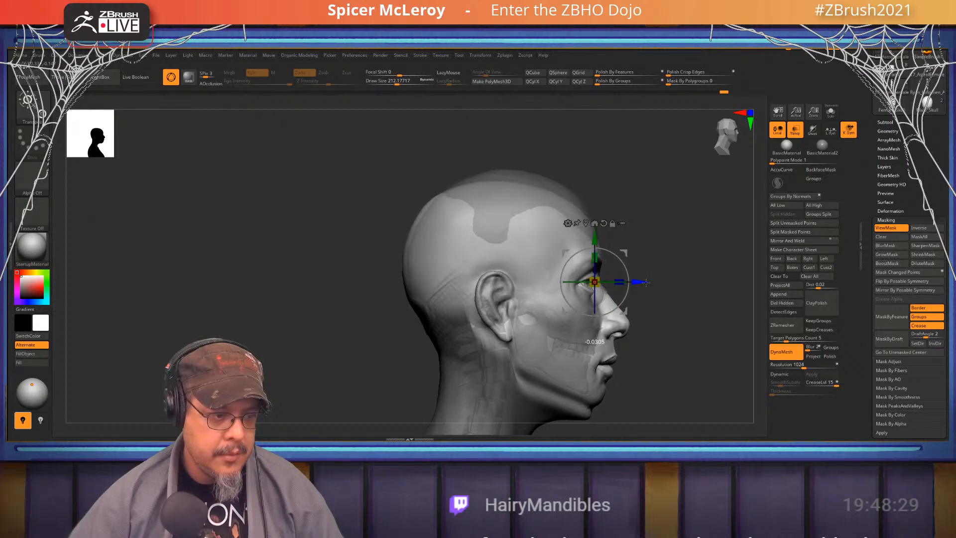
{"action": "key", "text": "q"}
{"action": "left_click_drag", "start_coordinate": [662, 216], "coordinate": [642, 274], "text": "shift"}
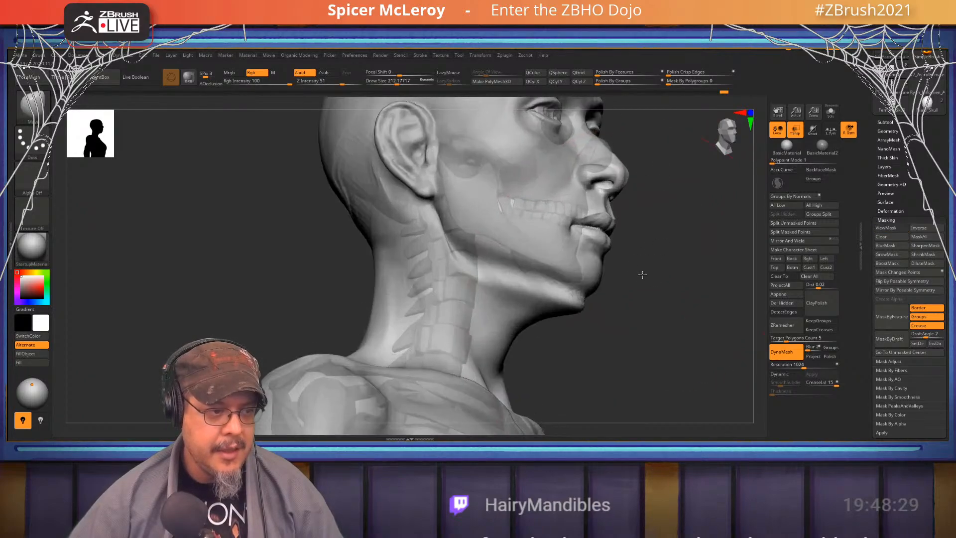
Build up the underside of the jaw with ClayBuildup at a draw size of about 54 and smooth the strokes
{"action": "key", "text": "b"}
{"action": "key", "text": "d"}
{"action": "key", "text": "s"}
{"action": "mouse_move", "coordinate": [580, 369]}
{"action": "left_mouse_down"}
{"action": "mouse_move", "coordinate": [569, 324]}
{"action": "mouse_move", "coordinate": [530, 303]}
{"action": "left_mouse_up"}
{"action": "key", "text": "s"}
{"action": "left_click_drag", "start_coordinate": [636, 310], "coordinate": [558, 309]}
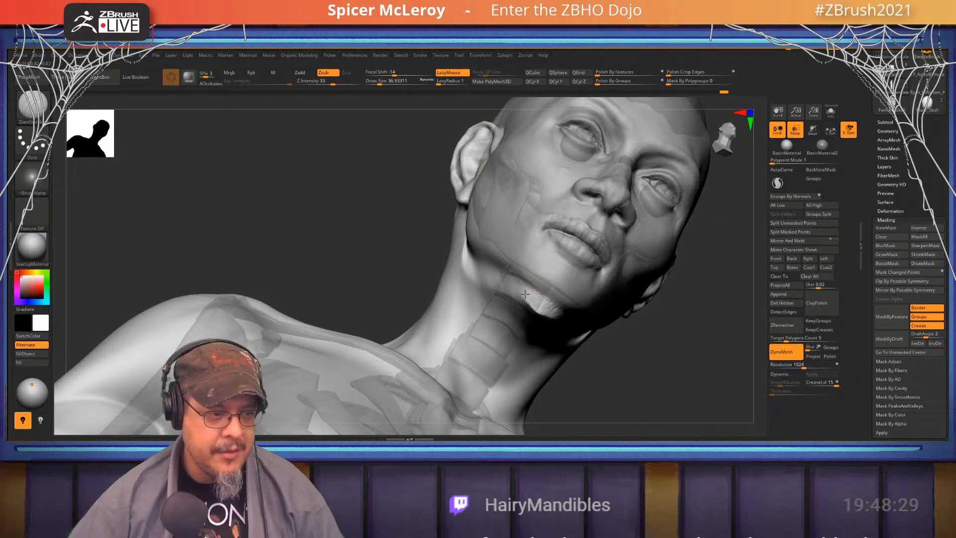
{"action": "key", "text": "b"}
{"action": "key", "text": "c"}
{"action": "key", "text": "b"}
{"action": "mouse_move", "coordinate": [399, 279]}
{"action": "left_mouse_down"}
{"action": "mouse_move", "coordinate": [448, 276]}
{"action": "mouse_move", "coordinate": [527, 294]}
{"action": "left_mouse_up"}
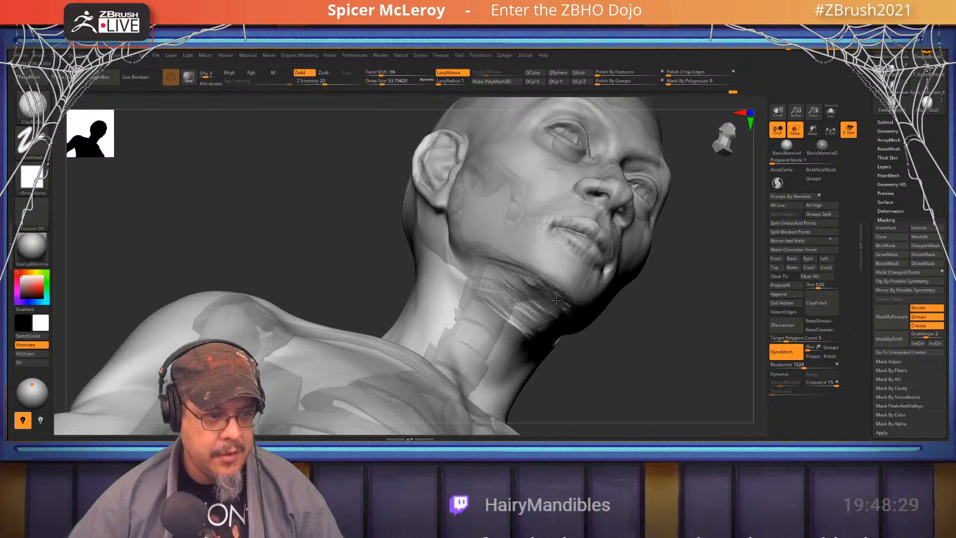
{"action": "key", "text": "shift"}
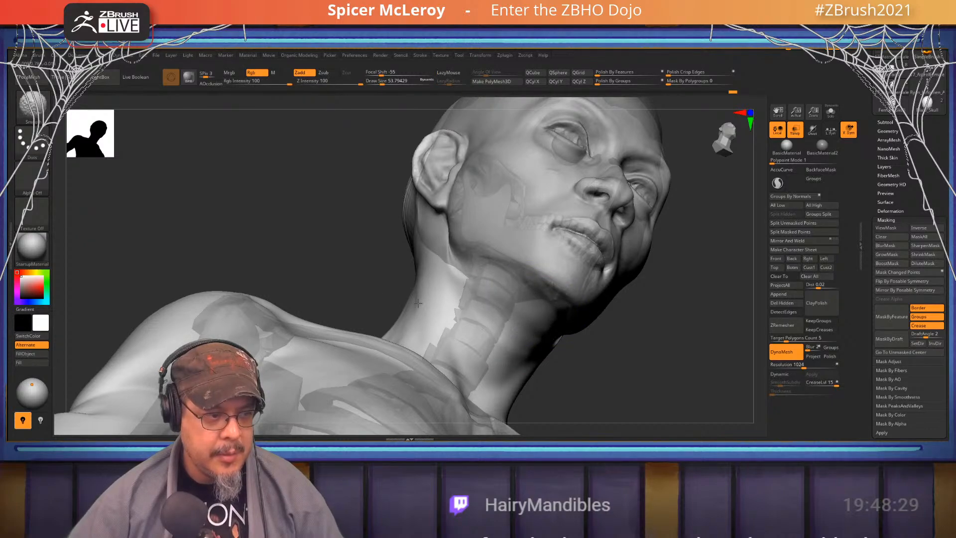
Build up the neck muscle behind the jaw angle below the ear and smooth it into the neck
{"action": "right_click_drag", "start_coordinate": [418, 303], "coordinate": [478, 319]}
{"action": "right_click_drag", "start_coordinate": [318, 167], "coordinate": [394, 209], "text": "alt"}
{"action": "right_click_drag", "start_coordinate": [568, 249], "coordinate": [522, 245]}
{"action": "right_click_drag", "start_coordinate": [446, 319], "coordinate": [416, 288], "text": "alt"}
{"action": "right_click_drag", "start_coordinate": [423, 343], "coordinate": [428, 265], "text": "alt"}
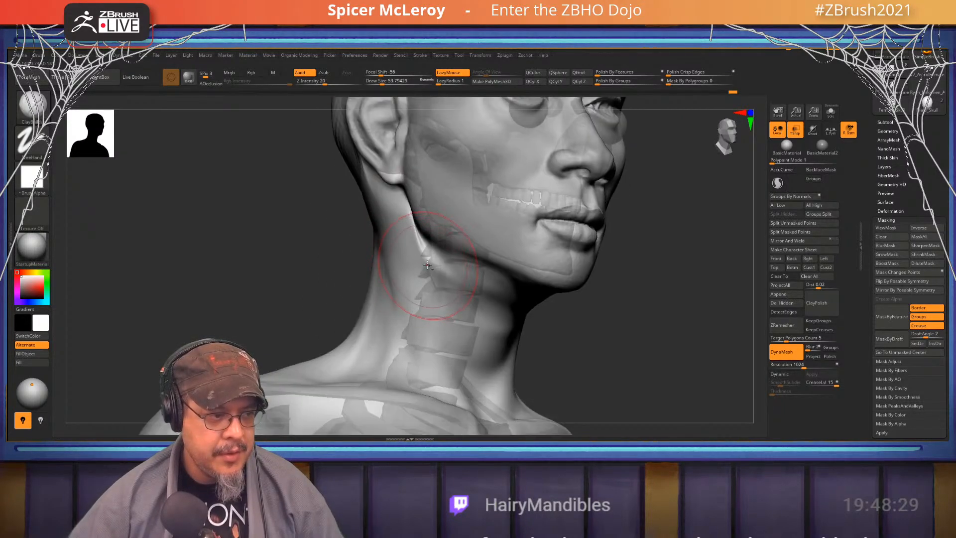
{"action": "right_click_drag", "start_coordinate": [411, 222], "coordinate": [425, 270], "text": "alt"}
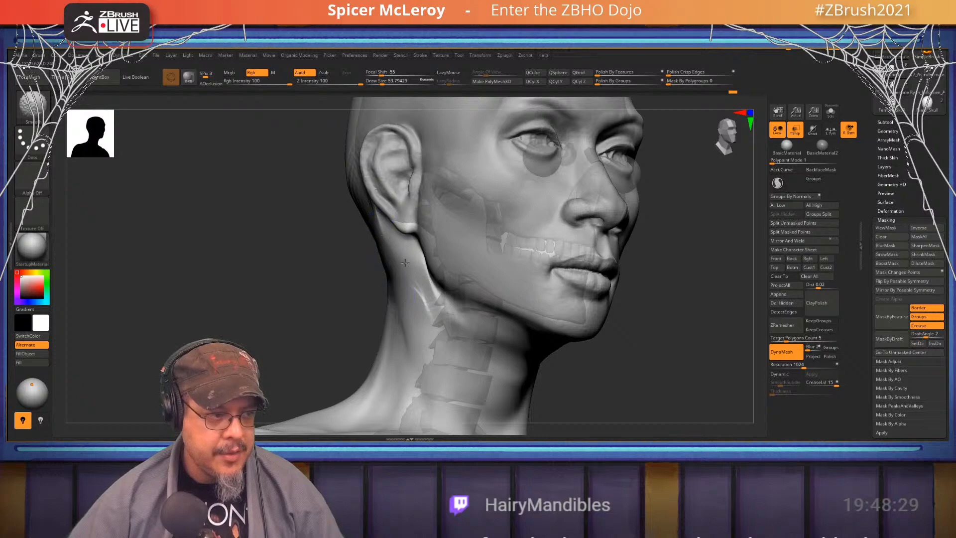
Select the eyeball spheres and move them up slightly to line up with the eye sockets
{"action": "key", "text": "ctrl"}
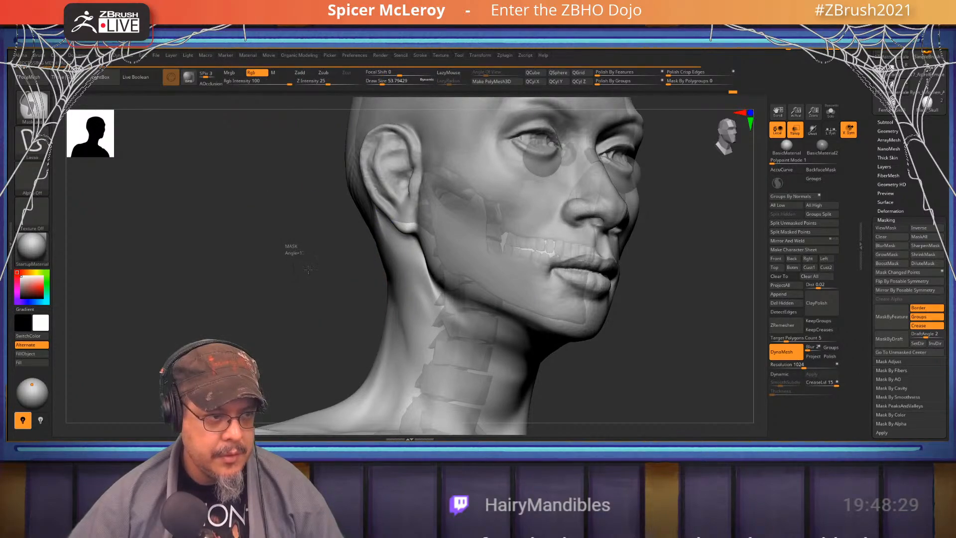
{"action": "mouse_move", "coordinate": [308, 271]}
{"action": "right_mouse_down"}
{"action": "mouse_move", "coordinate": [659, 278]}
{"action": "mouse_move", "coordinate": [630, 169]}
{"action": "right_mouse_up"}
{"action": "right_click", "coordinate": [658, 320]}
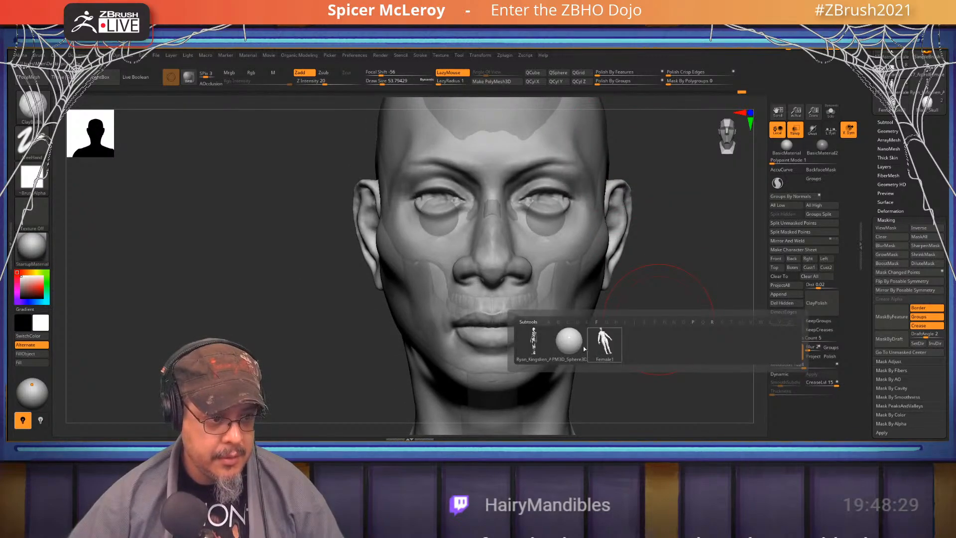
{"action": "left_click", "coordinate": [558, 277], "text": "alt"}
{"action": "key", "text": "w"}
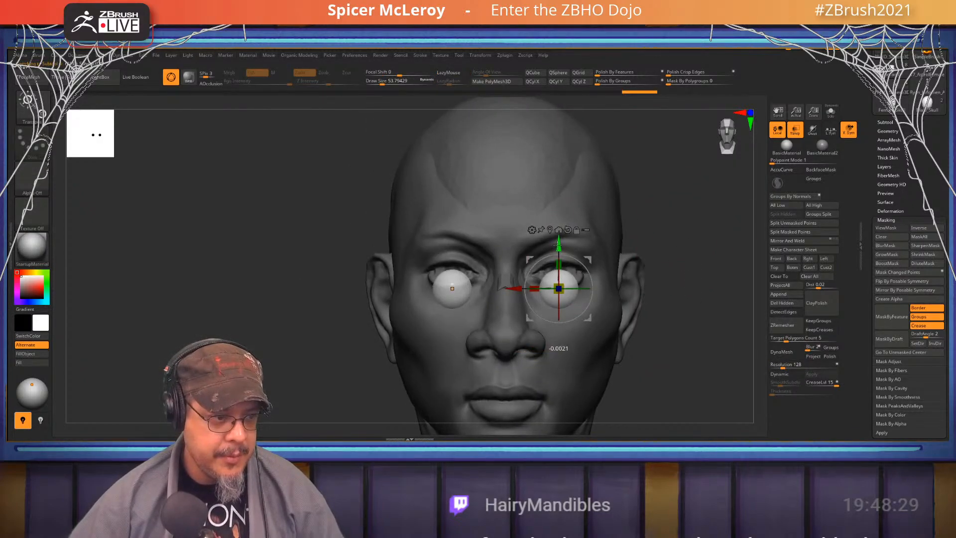
{"action": "left_click_drag", "start_coordinate": [559, 236], "coordinate": [555, 230]}
{"action": "key", "text": "q"}
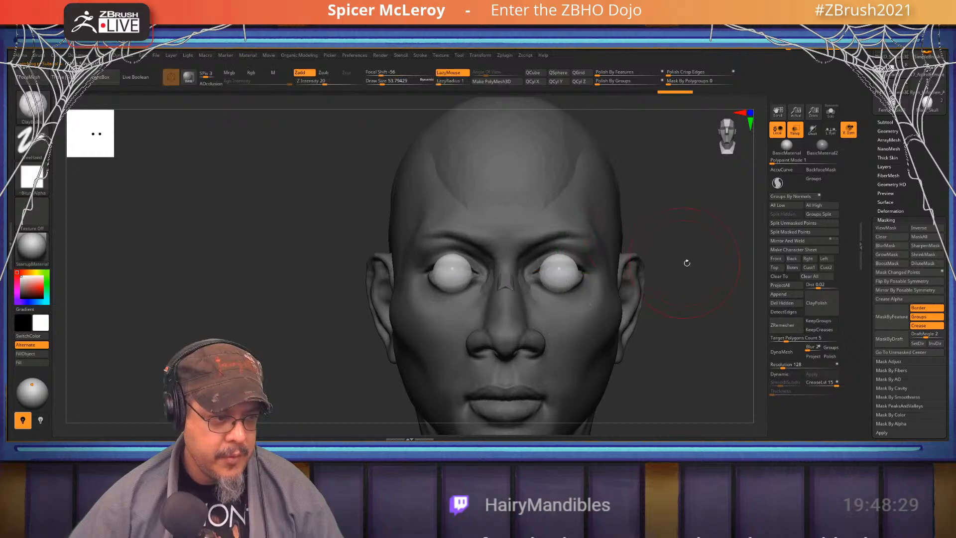
From the side, move the eyeballs back about 0.026 into the eye sockets
{"action": "scroll", "coordinate": [687, 262], "scroll_direction": "down", "scroll_amount": 3}
{"action": "left_click_drag", "start_coordinate": [688, 262], "coordinate": [591, 252]}
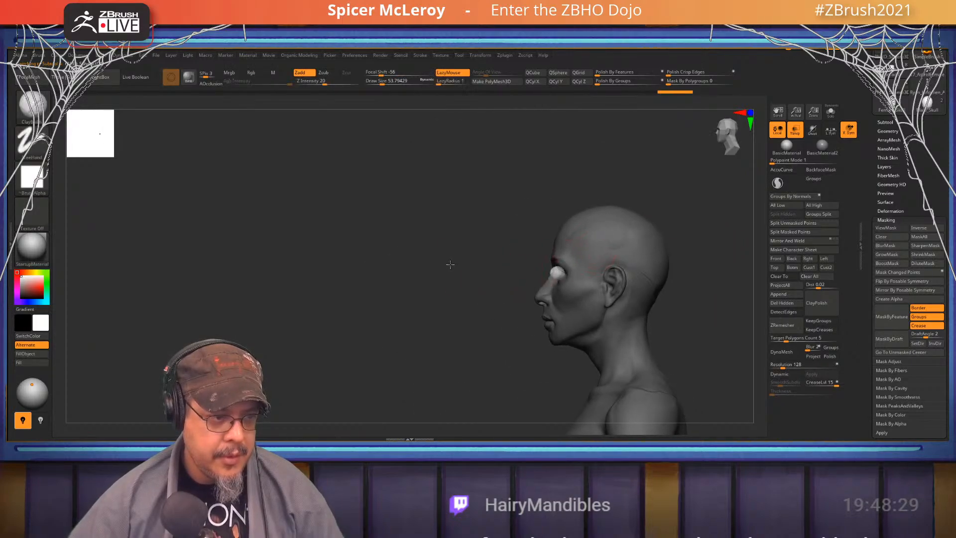
{"action": "scroll", "coordinate": [561, 273], "scroll_direction": "up", "scroll_amount": 5}
{"action": "key", "text": "w"}
{"action": "left_click_drag", "start_coordinate": [522, 273], "coordinate": [528, 273]}
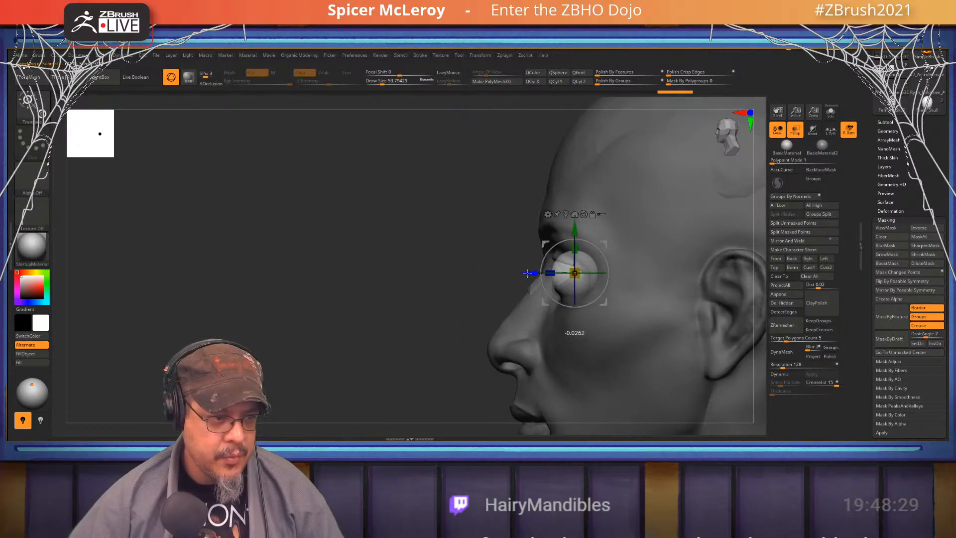
{"action": "key", "text": "q"}
{"action": "left_click_drag", "start_coordinate": [420, 277], "coordinate": [523, 277]}
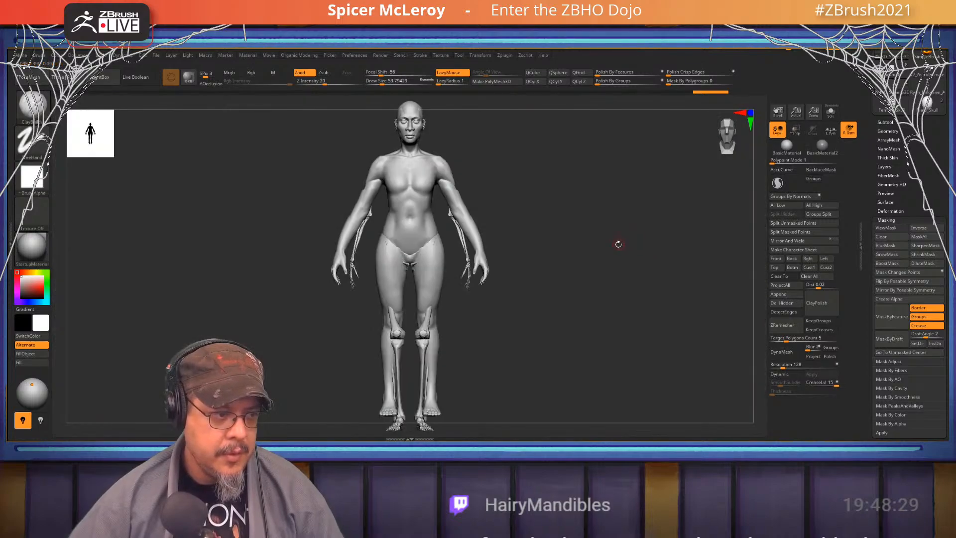
Turn the transparent display on and make the Female1 body the active subtool
{"action": "mouse_move", "coordinate": [619, 241]}
{"action": "left_mouse_down"}
{"action": "mouse_move", "coordinate": [626, 246]}
{"action": "mouse_move", "coordinate": [589, 246]}
{"action": "left_mouse_up"}
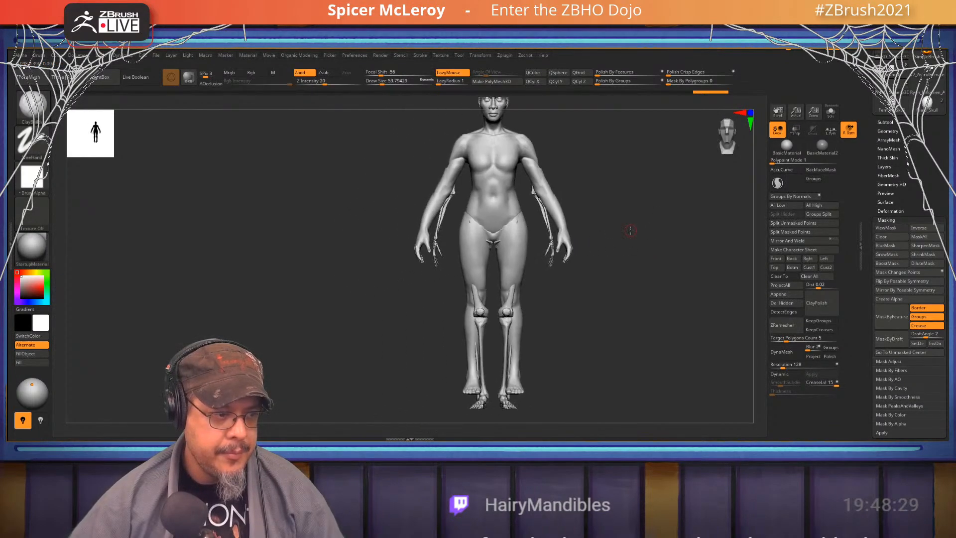
{"action": "mouse_move", "coordinate": [632, 228]}
{"action": "left_mouse_down", "text": "alt"}
{"action": "mouse_move", "coordinate": [639, 216]}
{"action": "mouse_move", "coordinate": [694, 223]}
{"action": "mouse_move", "coordinate": [694, 198]}
{"action": "mouse_move", "coordinate": [706, 194]}
{"action": "left_mouse_up", "text": "alt"}
{"action": "left_click", "coordinate": [796, 130]}
{"action": "key", "text": "n"}
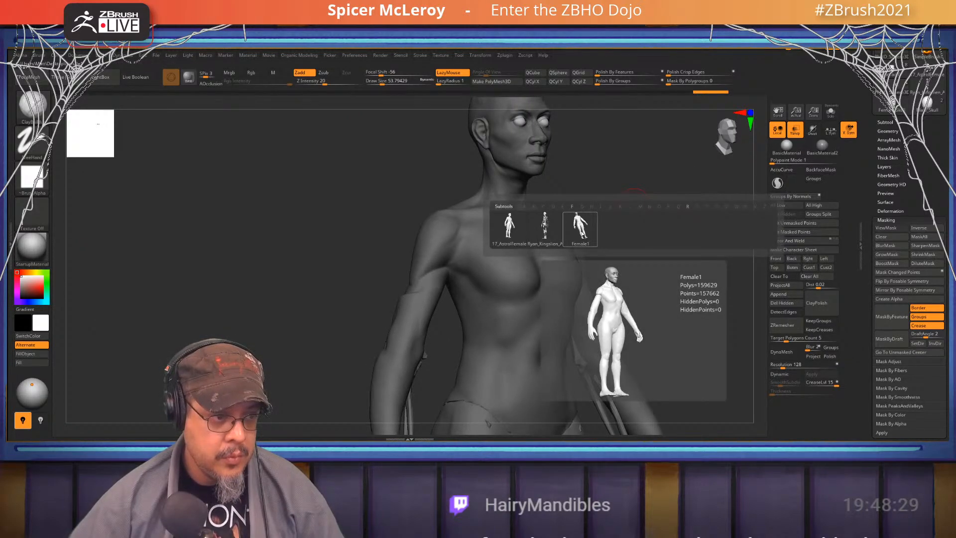
{"action": "left_click", "coordinate": [581, 229]}
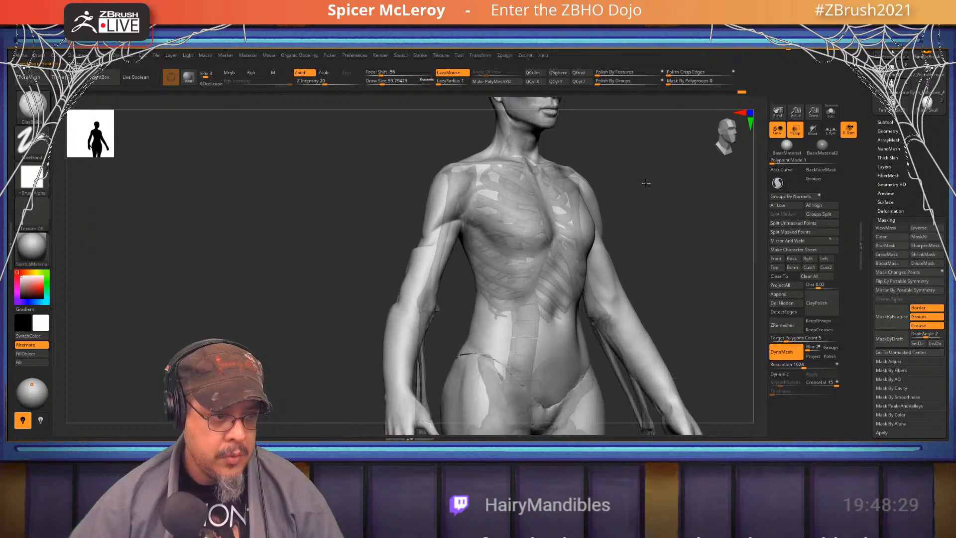
Reshape the waist and rib cage sides to the skeleton with the Move brush at draw sizes of about 311 and 192
{"action": "mouse_move", "coordinate": [646, 183]}
{"action": "left_mouse_down"}
{"action": "mouse_move", "coordinate": [692, 198]}
{"action": "mouse_move", "coordinate": [672, 209]}
{"action": "mouse_move", "coordinate": [653, 201]}
{"action": "left_mouse_up"}
{"action": "key", "text": "b"}
{"action": "key", "text": "m"}
{"action": "key", "text": "v"}
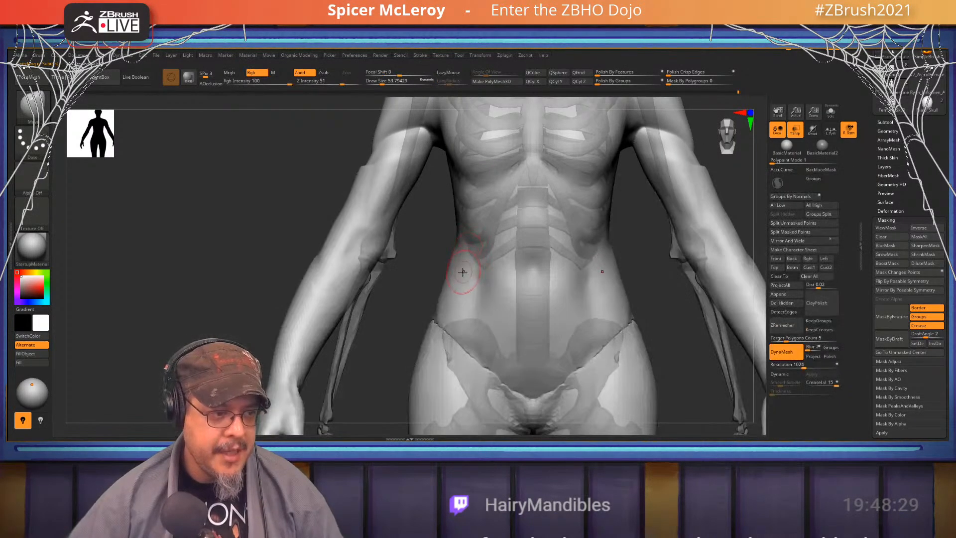
{"action": "mouse_move", "coordinate": [474, 272]}
{"action": "left_mouse_down"}
{"action": "mouse_move", "coordinate": [491, 272]}
{"action": "mouse_move", "coordinate": [504, 194]}
{"action": "left_mouse_up"}
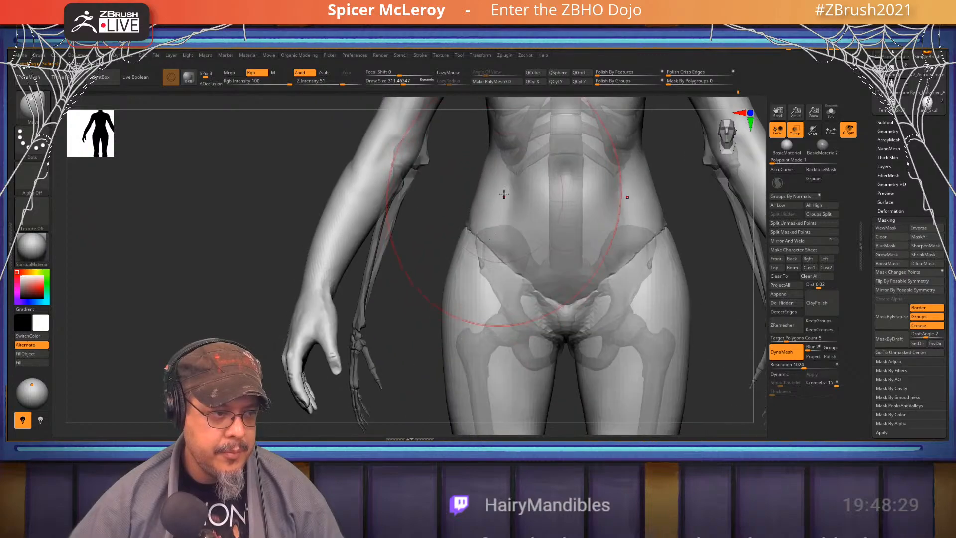
{"action": "left_click_drag", "start_coordinate": [490, 156], "coordinate": [493, 208]}
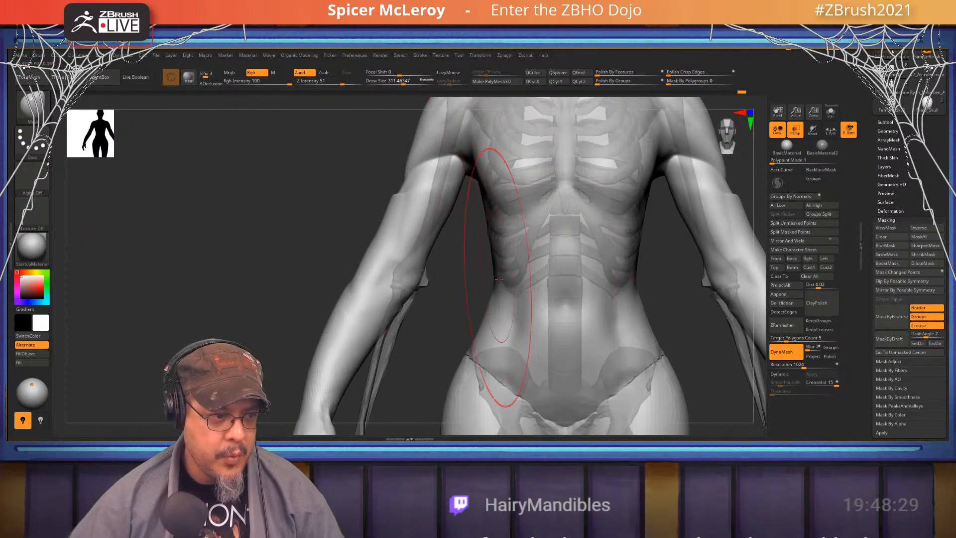
{"action": "right_click_drag", "start_coordinate": [517, 273], "coordinate": [553, 272]}
{"action": "key", "text": "s"}
{"action": "left_click_drag", "start_coordinate": [482, 256], "coordinate": [474, 256]}
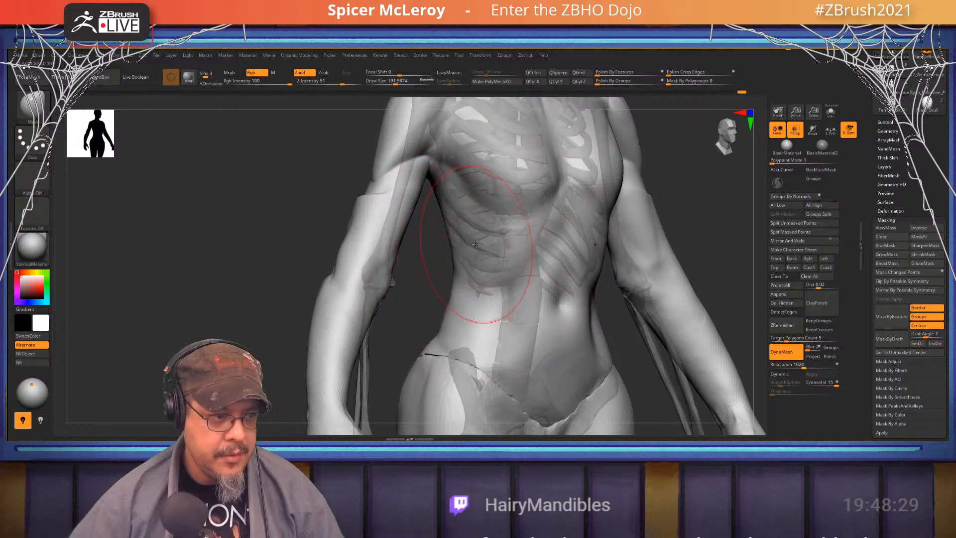
{"action": "right_click_drag", "start_coordinate": [504, 197], "coordinate": [461, 278], "text": "alt"}
{"action": "mouse_move", "coordinate": [528, 235]}
{"action": "right_mouse_down"}
{"action": "mouse_move", "coordinate": [473, 245]}
{"action": "mouse_move", "coordinate": [488, 249]}
{"action": "mouse_move", "coordinate": [475, 259]}
{"action": "right_mouse_up"}
Softly reshape the chest and upper sternum over the ribs with the FormSoft brush at draw size about 192 and Z Intensity 3
{"action": "key", "text": "b"}
{"action": "key", "text": "t"}
{"action": "key", "text": "d"}
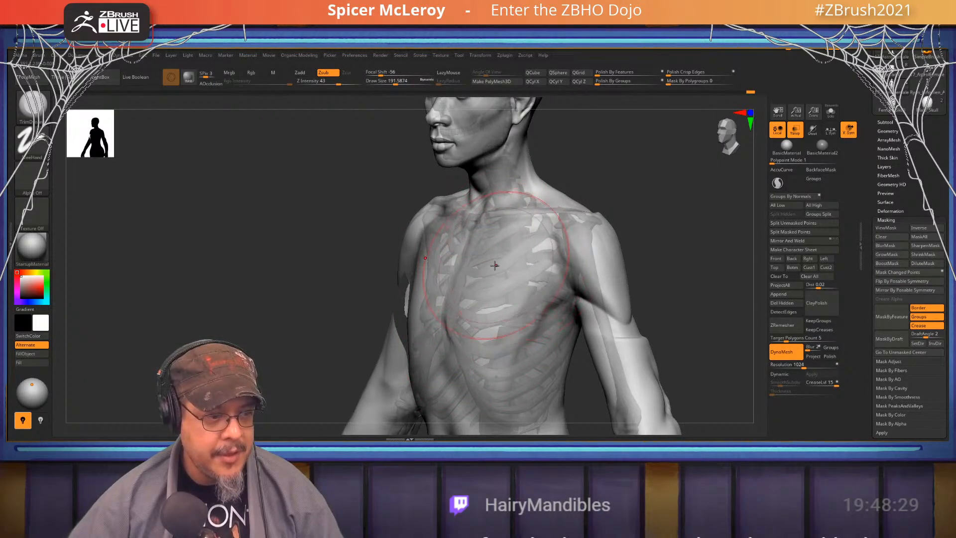
{"action": "mouse_move", "coordinate": [589, 303]}
{"action": "right_mouse_down"}
{"action": "mouse_move", "coordinate": [605, 241]}
{"action": "mouse_move", "coordinate": [660, 201]}
{"action": "right_mouse_up"}
{"action": "key", "text": "b"}
{"action": "left_click", "coordinate": [466, 193]}
{"action": "right_click_drag", "start_coordinate": [409, 212], "coordinate": [435, 264], "text": "ctrl"}
{"action": "mouse_move", "coordinate": [442, 213]}
{"action": "left_mouse_down"}
{"action": "mouse_move", "coordinate": [505, 328]}
{"action": "mouse_move", "coordinate": [518, 299]}
{"action": "mouse_move", "coordinate": [563, 289]}
{"action": "mouse_move", "coordinate": [487, 294]}
{"action": "mouse_move", "coordinate": [449, 244]}
{"action": "left_mouse_up"}
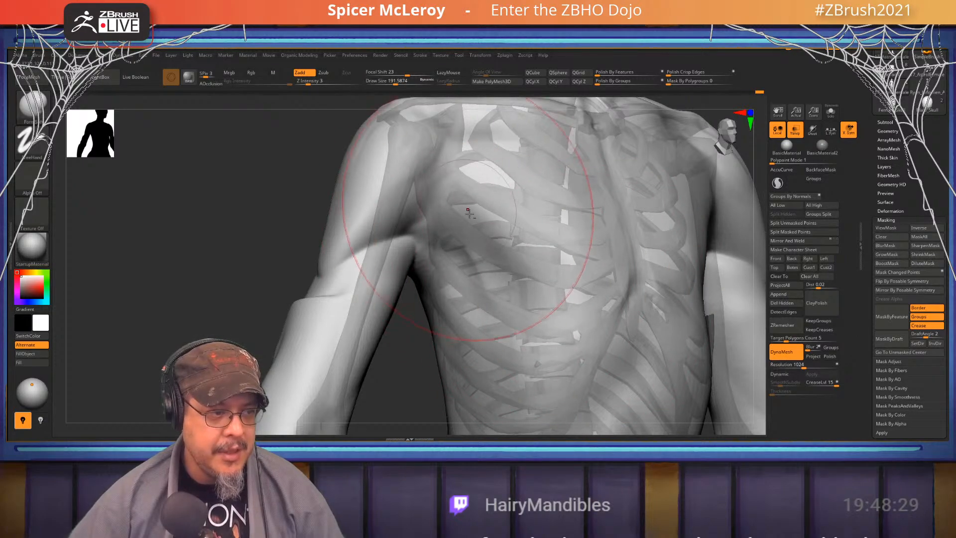
{"action": "mouse_move", "coordinate": [469, 214]}
{"action": "right_mouse_down", "text": "alt"}
{"action": "mouse_move", "coordinate": [598, 234]}
{"action": "mouse_move", "coordinate": [536, 233]}
{"action": "right_mouse_up", "text": "alt"}
{"action": "key", "text": "space"}
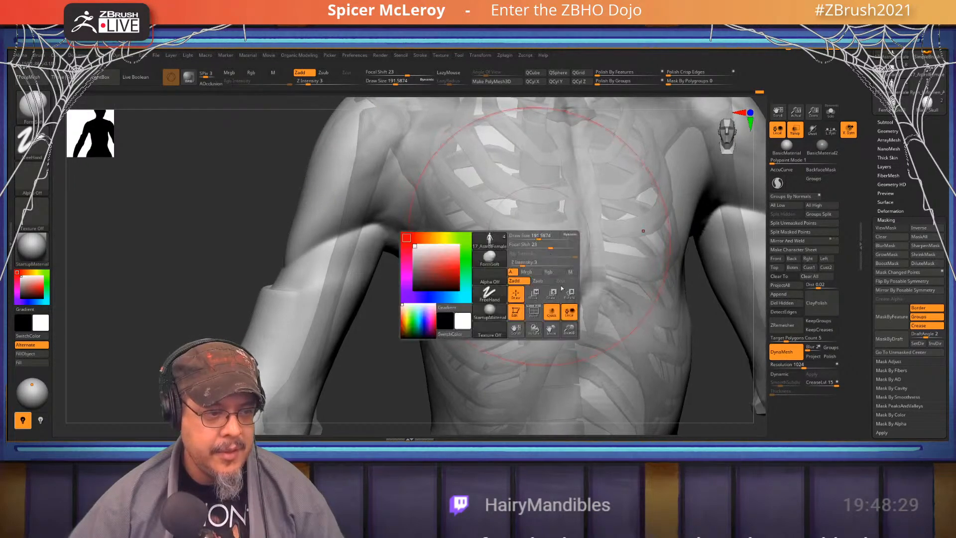
{"action": "right_click_drag", "start_coordinate": [570, 194], "coordinate": [522, 231], "text": "alt"}
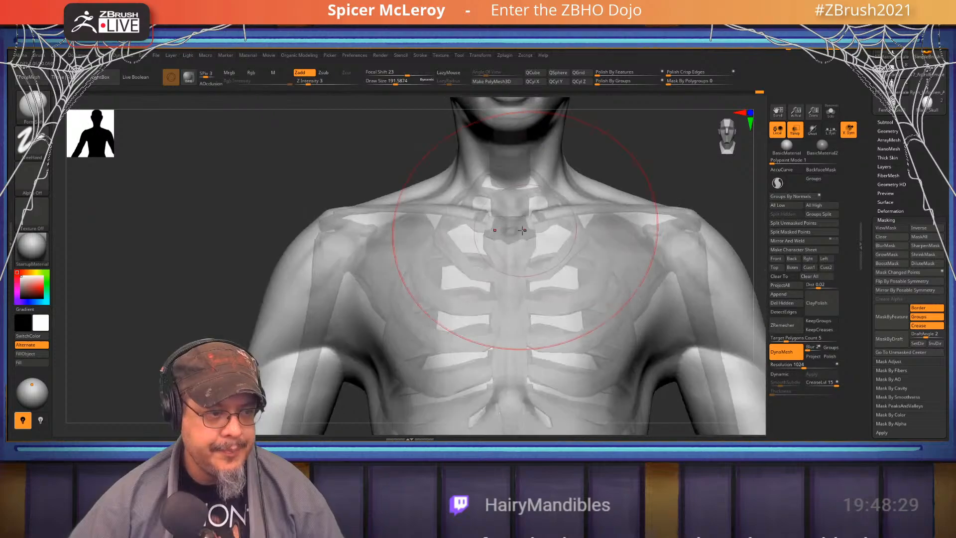
{"action": "left_click_drag", "start_coordinate": [522, 230], "coordinate": [512, 230]}
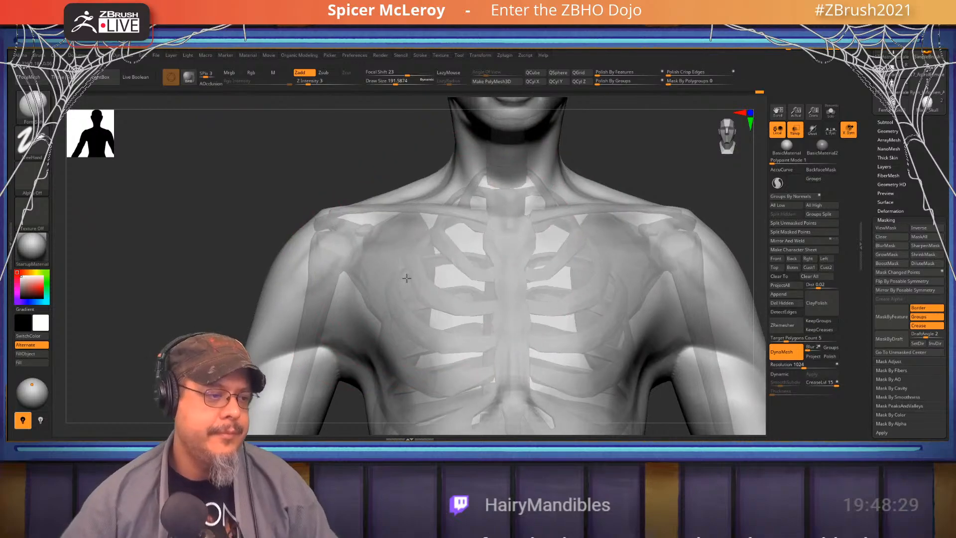
Carve the lower edge of the chest muscle toward the armpit with DamStandard at draw size about 101 and undo the last stroke
{"action": "mouse_move", "coordinate": [406, 277]}
{"action": "right_mouse_down"}
{"action": "mouse_move", "coordinate": [476, 255]}
{"action": "mouse_move", "coordinate": [405, 274]}
{"action": "right_mouse_up"}
{"action": "key", "text": "s"}
{"action": "left_click_drag", "start_coordinate": [405, 275], "coordinate": [399, 275]}
{"action": "mouse_move", "coordinate": [399, 275]}
{"action": "right_mouse_down"}
{"action": "mouse_move", "coordinate": [502, 247]}
{"action": "mouse_move", "coordinate": [510, 210]}
{"action": "mouse_move", "coordinate": [481, 205]}
{"action": "right_mouse_up"}
{"action": "key", "text": "b"}
{"action": "key", "text": "d"}
{"action": "key", "text": "s"}
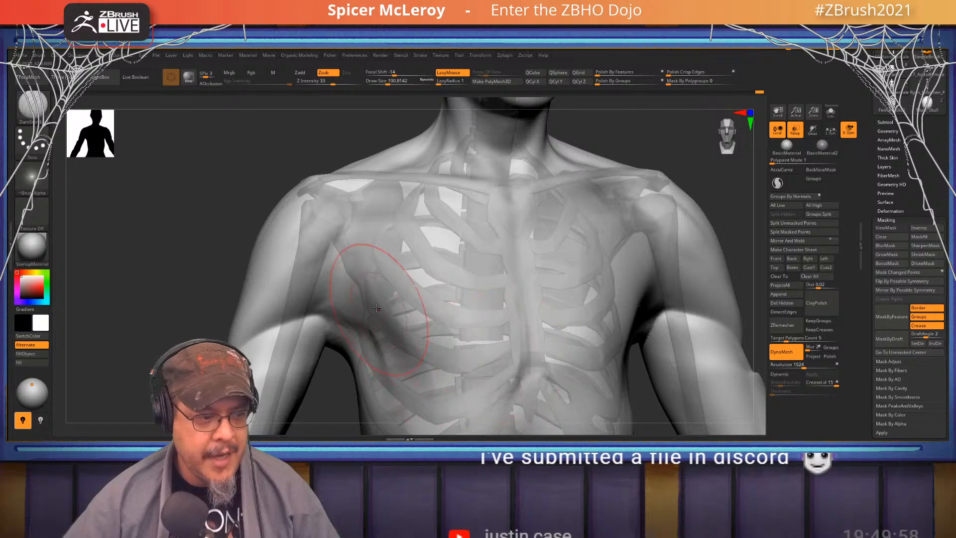
{"action": "mouse_move", "coordinate": [396, 312]}
{"action": "right_mouse_down", "text": "alt"}
{"action": "mouse_move", "coordinate": [359, 217]}
{"action": "mouse_move", "coordinate": [508, 256]}
{"action": "right_mouse_up", "text": "alt"}
{"action": "mouse_move", "coordinate": [520, 251]}
{"action": "left_mouse_down"}
{"action": "mouse_move", "coordinate": [457, 280]}
{"action": "mouse_move", "coordinate": [348, 248]}
{"action": "left_mouse_up"}
{"action": "right_click_drag", "start_coordinate": [360, 249], "coordinate": [451, 298]}
{"action": "mouse_move", "coordinate": [459, 312]}
{"action": "left_mouse_down"}
{"action": "mouse_move", "coordinate": [367, 270]}
{"action": "mouse_move", "coordinate": [271, 204]}
{"action": "mouse_move", "coordinate": [248, 172]}
{"action": "left_mouse_up"}
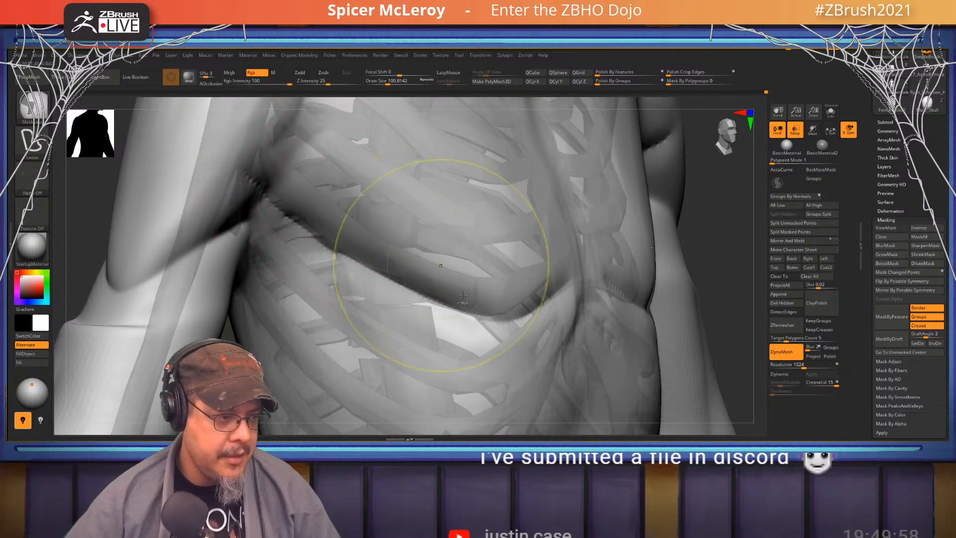
{"action": "key", "text": "ctrl+z"}
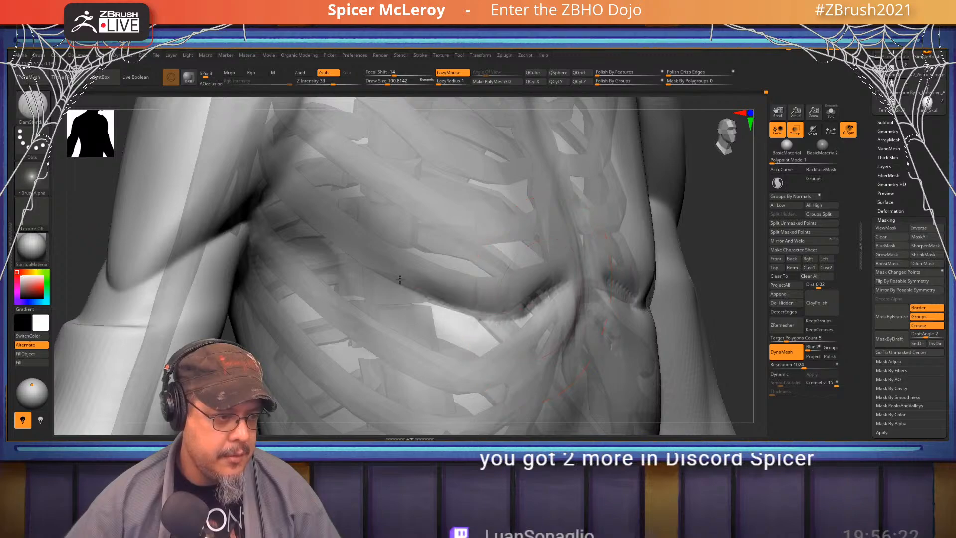
{"action": "right_click_drag", "start_coordinate": [370, 242], "coordinate": [410, 316], "text": "alt"}
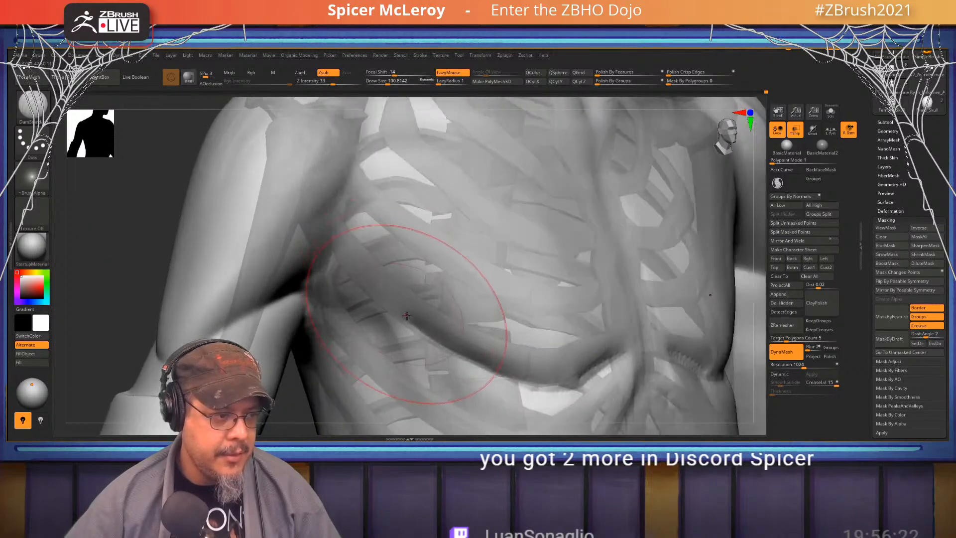
{"action": "right_click_drag", "start_coordinate": [242, 308], "coordinate": [148, 259]}
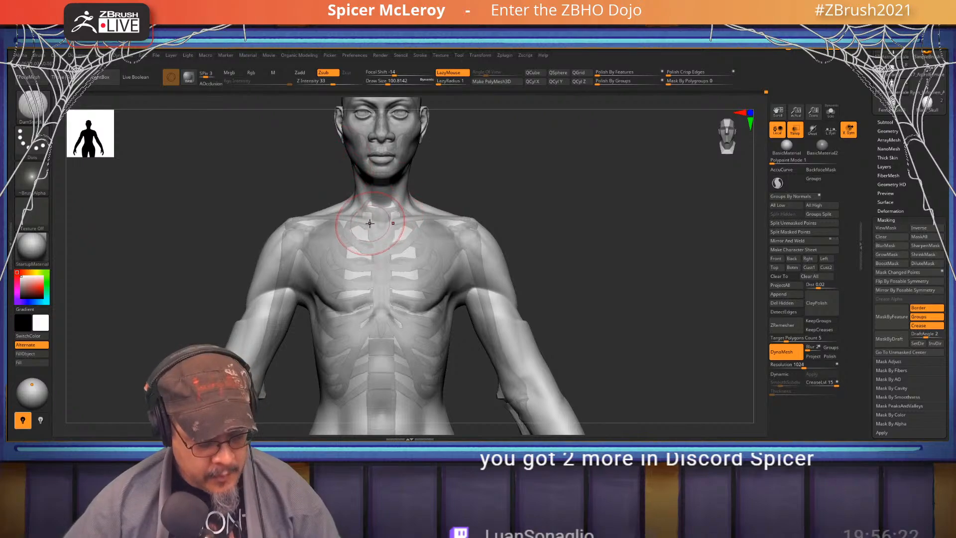
Pull the outer contour of the upper arms inward with the Move brush and set its draw size to about 145
{"action": "key", "text": "b"}
{"action": "key", "text": "m"}
{"action": "key", "text": "v"}
{"action": "right_click_drag", "start_coordinate": [584, 265], "coordinate": [622, 248], "text": "alt"}
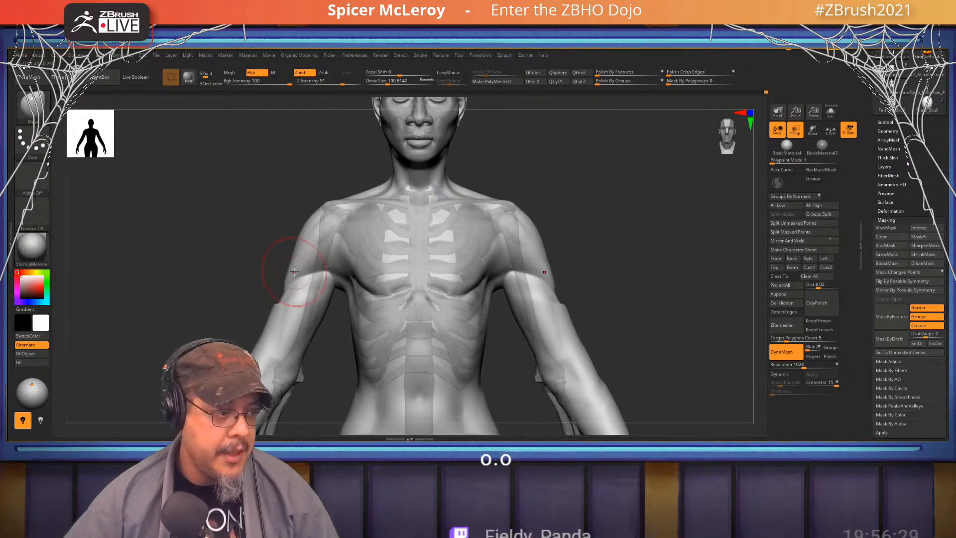
{"action": "mouse_move", "coordinate": [279, 294]}
{"action": "right_mouse_down"}
{"action": "mouse_move", "coordinate": [333, 288]}
{"action": "mouse_move", "coordinate": [280, 290]}
{"action": "right_mouse_up"}
{"action": "key", "text": "s"}
{"action": "left_click_drag", "start_coordinate": [281, 290], "coordinate": [279, 290]}
{"action": "left_click_drag", "start_coordinate": [297, 291], "coordinate": [315, 294]}
{"action": "key", "text": "s"}
{"action": "left_click_drag", "start_coordinate": [310, 243], "coordinate": [304, 242]}
{"action": "mouse_move", "coordinate": [209, 344]}
{"action": "left_mouse_down", "text": "alt"}
{"action": "mouse_move", "coordinate": [246, 224]}
{"action": "mouse_move", "coordinate": [267, 209]}
{"action": "left_mouse_up", "text": "alt"}
{"action": "mouse_move", "coordinate": [293, 156]}
{"action": "left_mouse_down", "text": "ctrl"}
{"action": "mouse_move", "coordinate": [368, 203]}
{"action": "mouse_move", "coordinate": [338, 278]}
{"action": "mouse_move", "coordinate": [268, 305]}
{"action": "left_mouse_up", "text": "ctrl"}
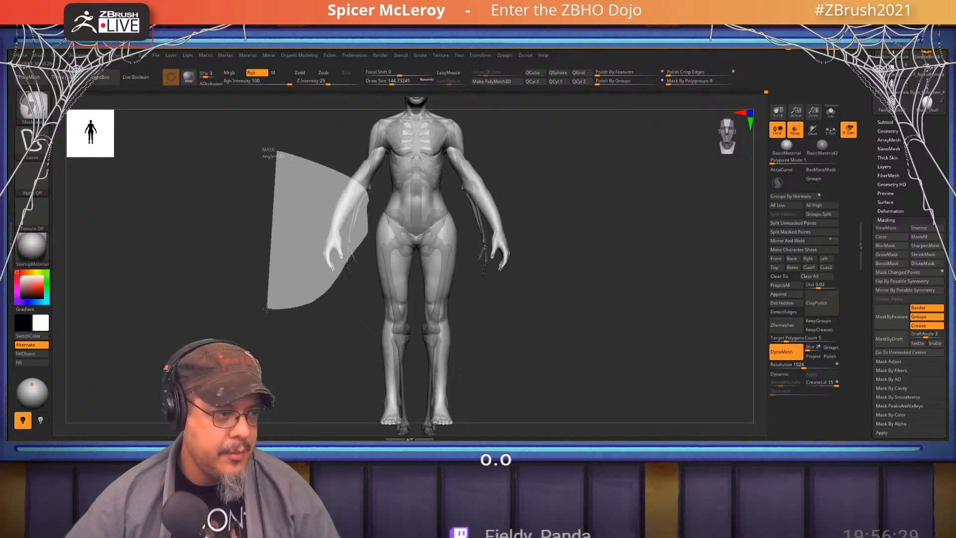
{"action": "left_click_drag", "start_coordinate": [240, 191], "coordinate": [244, 293], "text": "alt"}
{"action": "key", "text": "ctrl+h"}
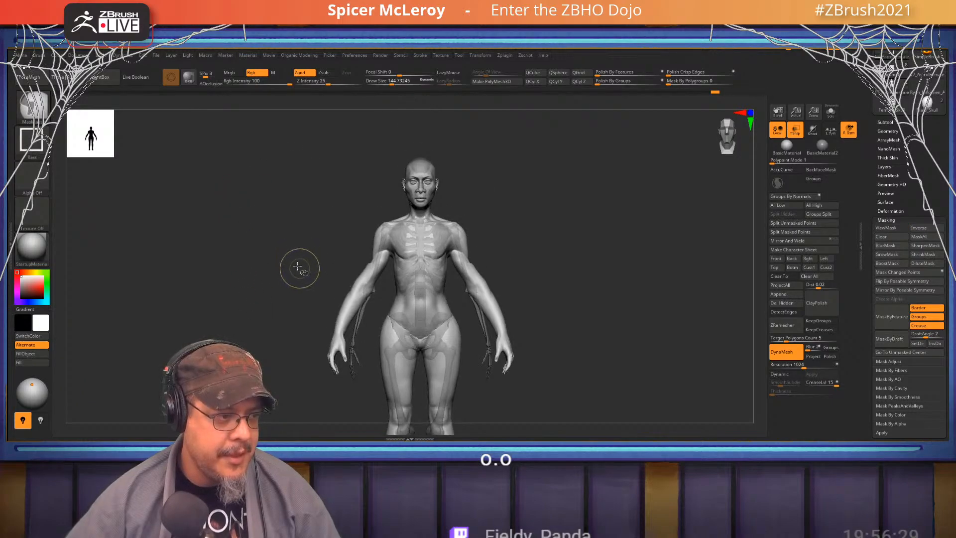
Hide the forearms and elbows of the body so that only the torso and the upper part of the arms remain visible
{"action": "mouse_move", "coordinate": [295, 261]}
{"action": "left_mouse_down", "text": "ctrl+shift"}
{"action": "mouse_move", "coordinate": [363, 324]}
{"action": "mouse_move", "coordinate": [372, 400]}
{"action": "left_mouse_up", "text": "ctrl+shift"}
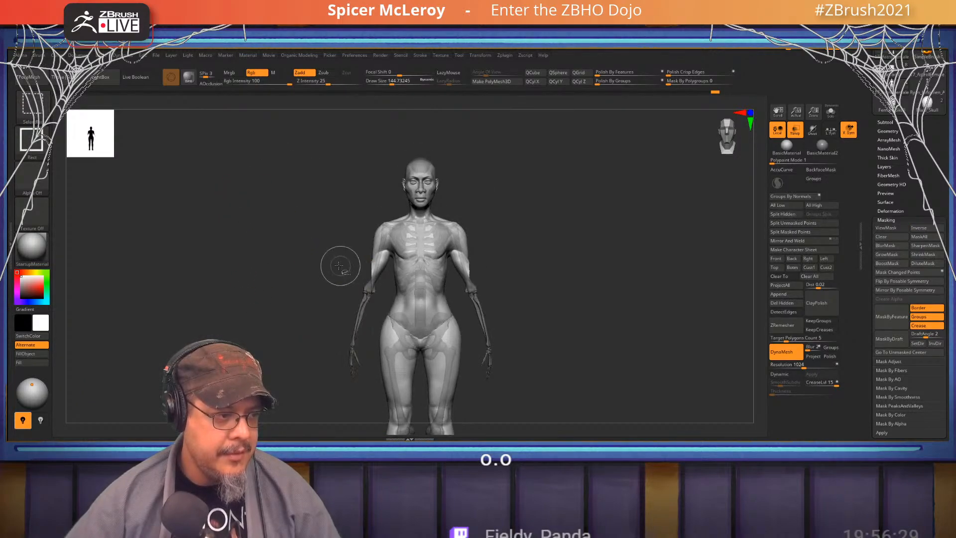
{"action": "left_click_drag", "start_coordinate": [339, 266], "coordinate": [404, 350], "text": "alt"}
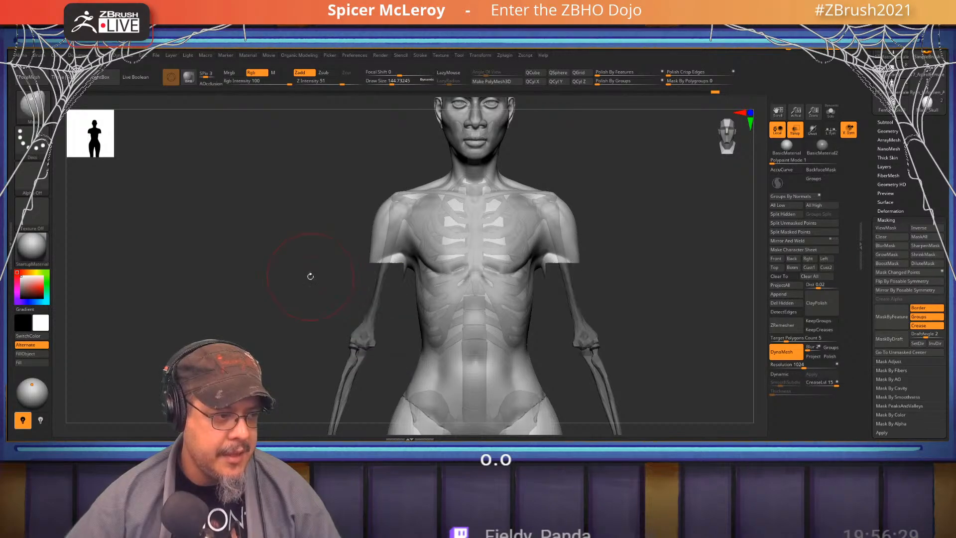
{"action": "left_click_drag", "start_coordinate": [300, 262], "coordinate": [303, 281], "text": "alt"}
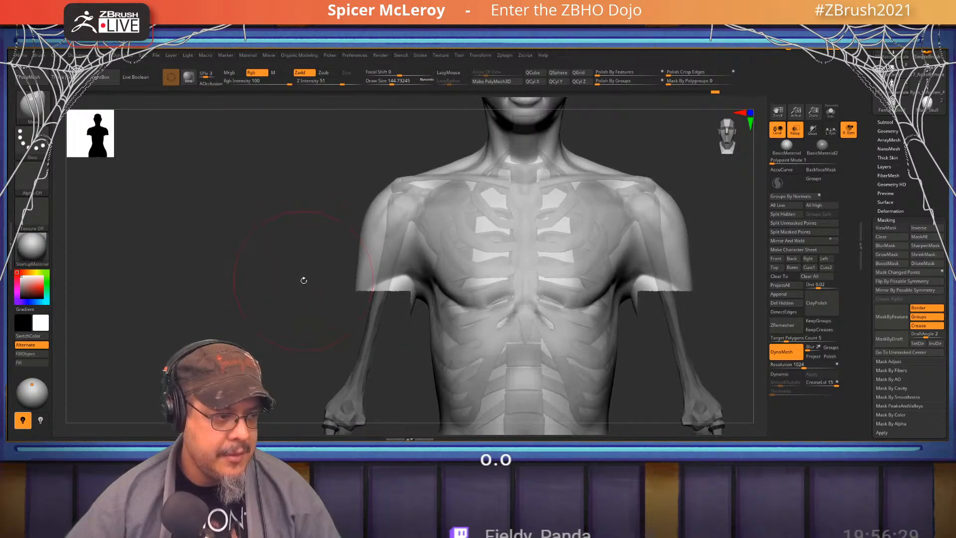
{"action": "left_click", "coordinate": [277, 290], "text": "ctrl+shift"}
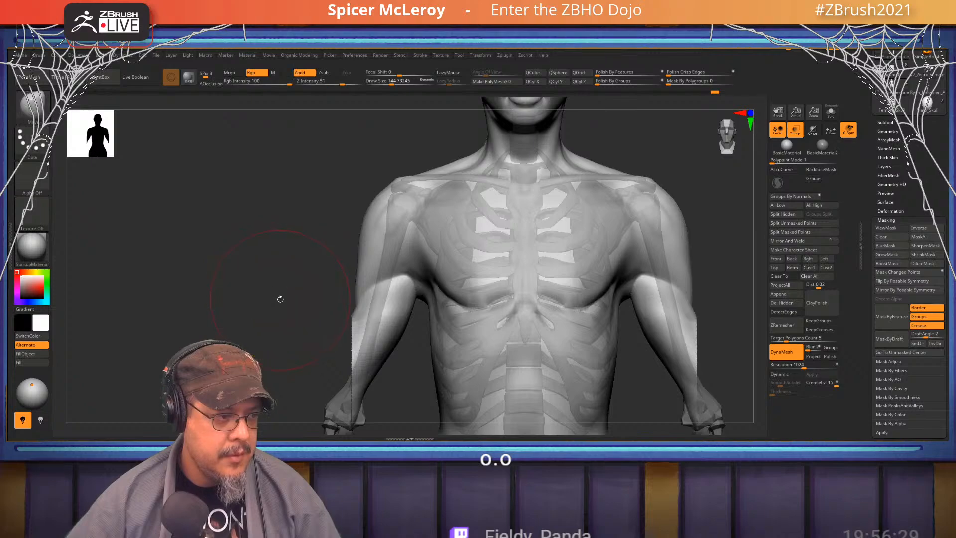
{"action": "left_click_drag", "start_coordinate": [279, 299], "coordinate": [279, 234], "text": "alt"}
{"action": "mouse_move", "coordinate": [386, 388]}
{"action": "left_mouse_down", "text": "ctrl+shift"}
{"action": "mouse_move", "coordinate": [330, 312]}
{"action": "mouse_move", "coordinate": [331, 296]}
{"action": "left_mouse_up", "text": "ctrl+shift"}
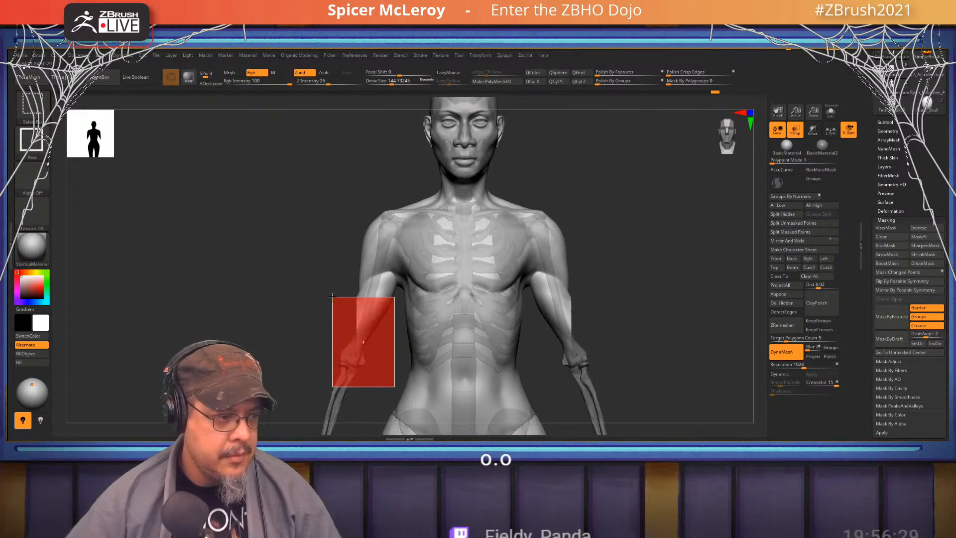
{"action": "mouse_move", "coordinate": [303, 265]}
{"action": "left_mouse_down", "text": "alt"}
{"action": "mouse_move", "coordinate": [346, 321]}
{"action": "mouse_move", "coordinate": [375, 330]}
{"action": "left_mouse_up", "text": "alt"}
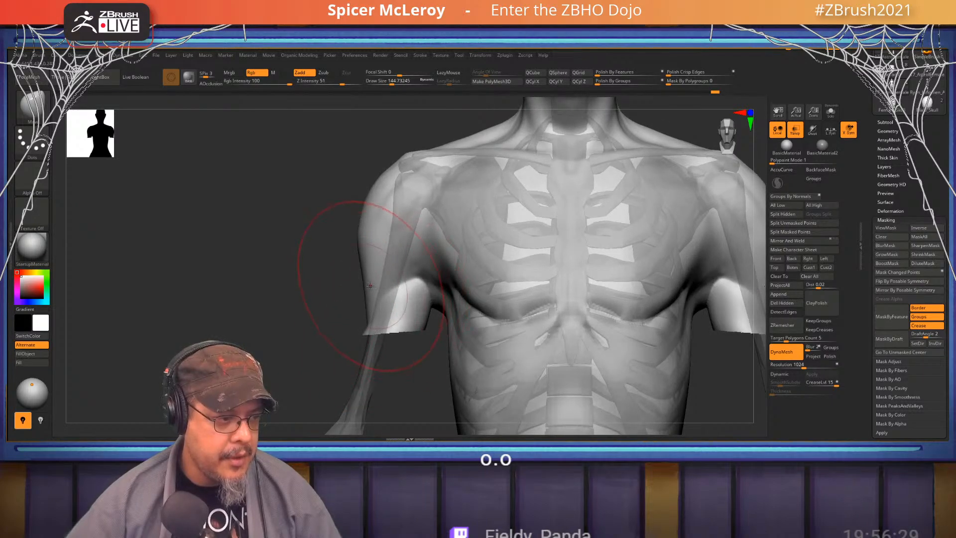
Set the Move brush's draw size to about 94 and adjust the contour of the upper arm from the side
{"action": "key", "text": "s"}
{"action": "left_click_drag", "start_coordinate": [370, 286], "coordinate": [364, 286]}
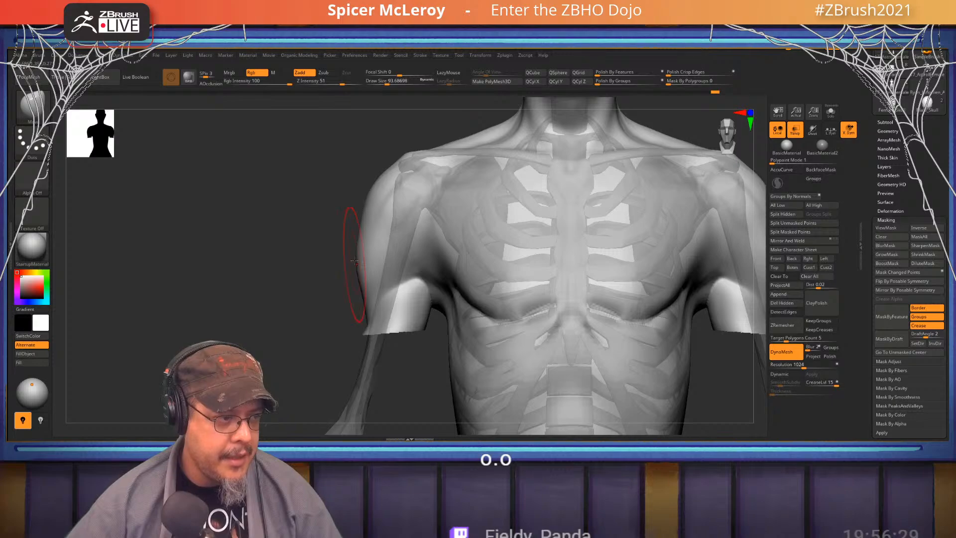
{"action": "left_click_drag", "start_coordinate": [354, 261], "coordinate": [310, 261]}
{"action": "left_click_drag", "start_coordinate": [302, 299], "coordinate": [313, 306]}
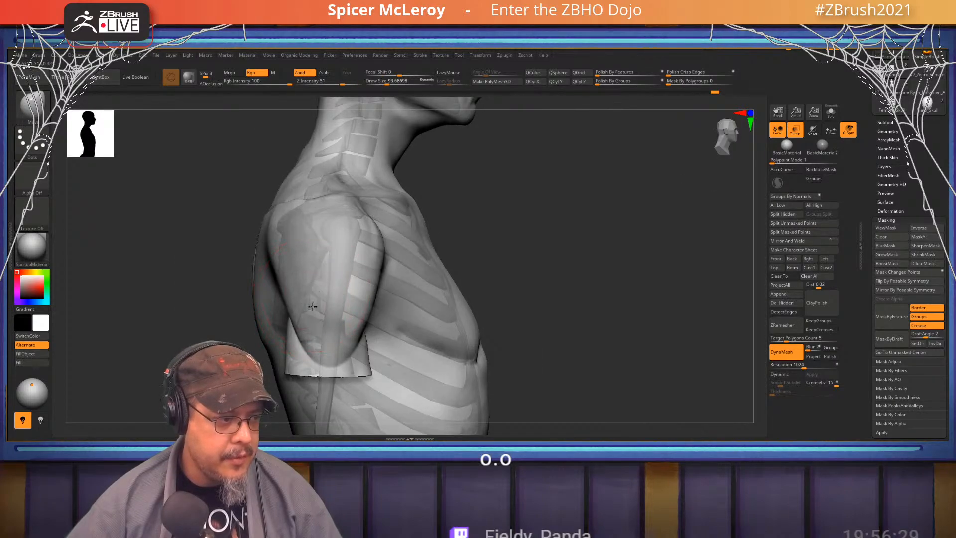
{"action": "left_click_drag", "start_coordinate": [468, 227], "coordinate": [468, 190], "text": "alt"}
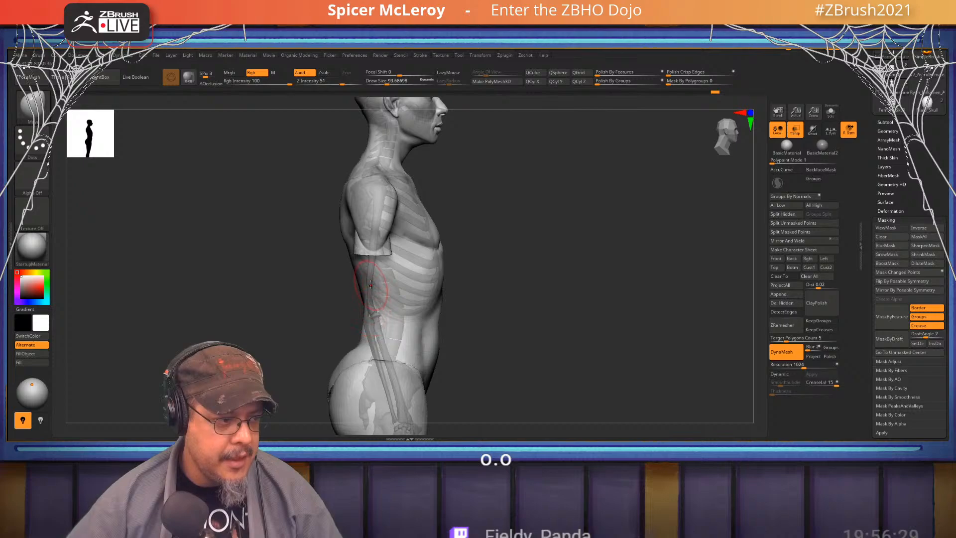
{"action": "left_click_drag", "start_coordinate": [512, 242], "coordinate": [384, 240]}
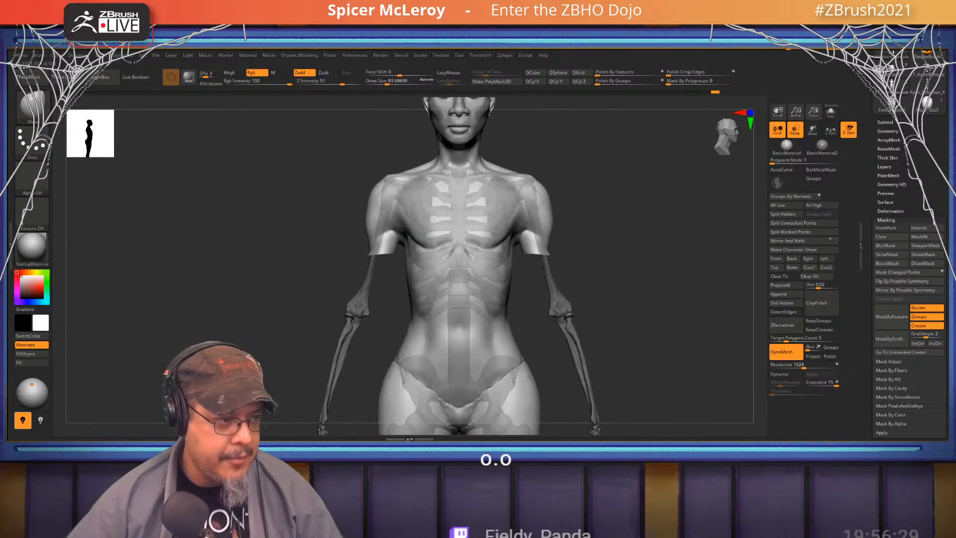
{"action": "left_click_drag", "start_coordinate": [319, 204], "coordinate": [321, 247], "text": "alt"}
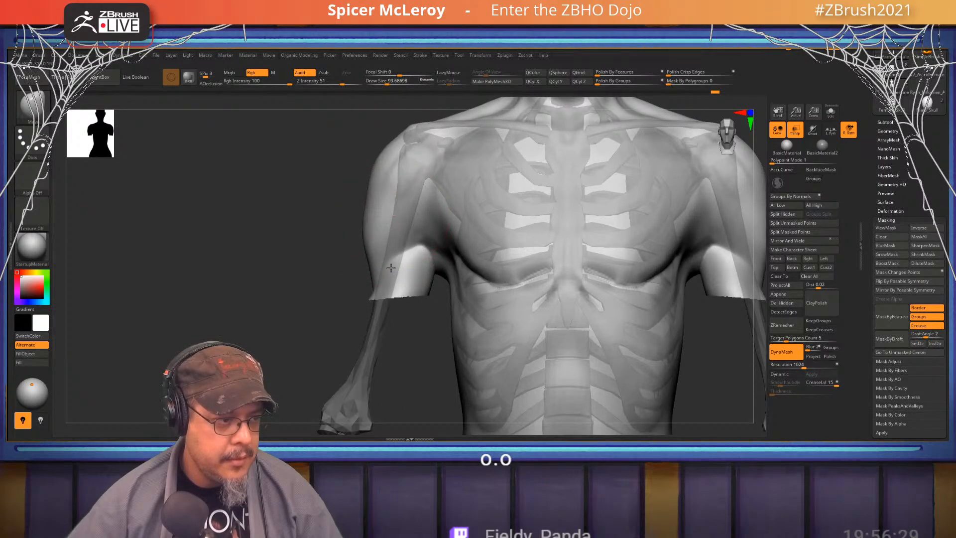
Build up the lower chest muscle toward the armpit and upper arm with ClayBuildup at Z Intensity 20, and undo the last stroke
{"action": "right_click_drag", "start_coordinate": [391, 268], "coordinate": [423, 299]}
{"action": "key", "text": "b"}
{"action": "key", "text": "c"}
{"action": "key", "text": "b"}
{"action": "mouse_move", "coordinate": [468, 284]}
{"action": "left_mouse_down"}
{"action": "mouse_move", "coordinate": [412, 272]}
{"action": "mouse_move", "coordinate": [394, 286]}
{"action": "left_mouse_up"}
{"action": "right_click_drag", "start_coordinate": [379, 299], "coordinate": [395, 273]}
{"action": "mouse_move", "coordinate": [380, 315]}
{"action": "right_mouse_down"}
{"action": "mouse_move", "coordinate": [413, 291]}
{"action": "mouse_move", "coordinate": [430, 246]}
{"action": "mouse_move", "coordinate": [498, 247]}
{"action": "right_mouse_up"}
{"action": "mouse_move", "coordinate": [573, 269]}
{"action": "left_mouse_down"}
{"action": "mouse_move", "coordinate": [515, 265]}
{"action": "mouse_move", "coordinate": [416, 174]}
{"action": "mouse_move", "coordinate": [374, 224]}
{"action": "left_mouse_up"}
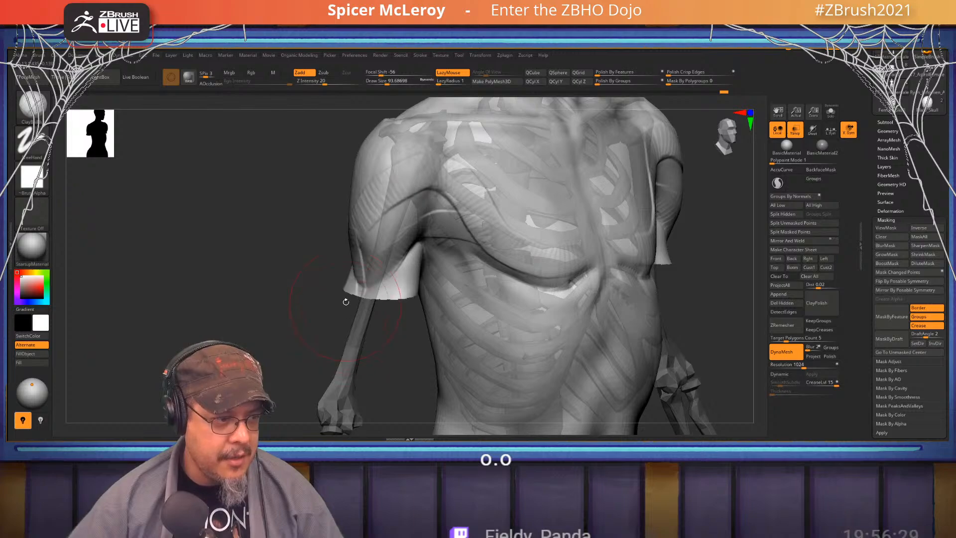
{"action": "key", "text": "ctrl+z"}
Set the ClayBuildup draw size to about 71 and lay strokes across the upper chest muscle below the collarbone
{"action": "key", "text": "s"}
{"action": "mouse_move", "coordinate": [493, 250]}
{"action": "left_mouse_down"}
{"action": "mouse_move", "coordinate": [416, 237]}
{"action": "mouse_move", "coordinate": [477, 233]}
{"action": "mouse_move", "coordinate": [422, 236]}
{"action": "mouse_move", "coordinate": [477, 224]}
{"action": "mouse_move", "coordinate": [420, 223]}
{"action": "left_mouse_up"}
{"action": "mouse_move", "coordinate": [425, 279]}
{"action": "right_mouse_down", "text": "alt"}
{"action": "mouse_move", "coordinate": [419, 287]}
{"action": "mouse_move", "coordinate": [395, 235]}
{"action": "mouse_move", "coordinate": [411, 246]}
{"action": "right_mouse_up", "text": "alt"}
{"action": "mouse_move", "coordinate": [411, 245]}
{"action": "left_mouse_down"}
{"action": "mouse_move", "coordinate": [491, 274]}
{"action": "mouse_move", "coordinate": [433, 241]}
{"action": "mouse_move", "coordinate": [472, 289]}
{"action": "left_mouse_up"}
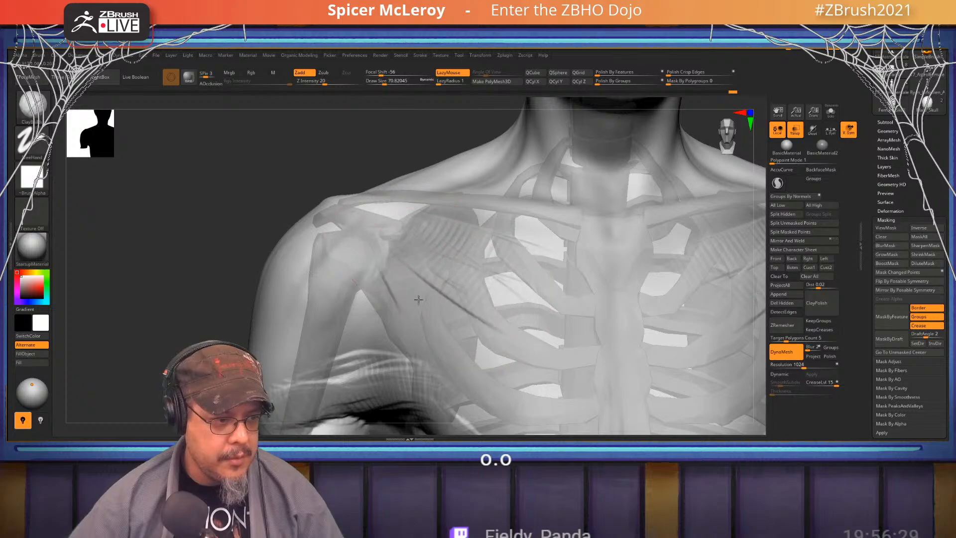
{"action": "mouse_move", "coordinate": [396, 264]}
{"action": "right_mouse_down"}
{"action": "mouse_move", "coordinate": [451, 199]}
{"action": "mouse_move", "coordinate": [437, 181]}
{"action": "right_mouse_up"}
{"action": "mouse_move", "coordinate": [437, 181]}
{"action": "left_mouse_down"}
{"action": "mouse_move", "coordinate": [401, 227]}
{"action": "mouse_move", "coordinate": [412, 279]}
{"action": "mouse_move", "coordinate": [459, 246]}
{"action": "left_mouse_up"}
Build up clay strokes over the outer chest into the armpit and along the side of the ribs beneath it
{"action": "mouse_move", "coordinate": [459, 245]}
{"action": "right_mouse_down"}
{"action": "mouse_move", "coordinate": [452, 219]}
{"action": "mouse_move", "coordinate": [384, 224]}
{"action": "right_mouse_up"}
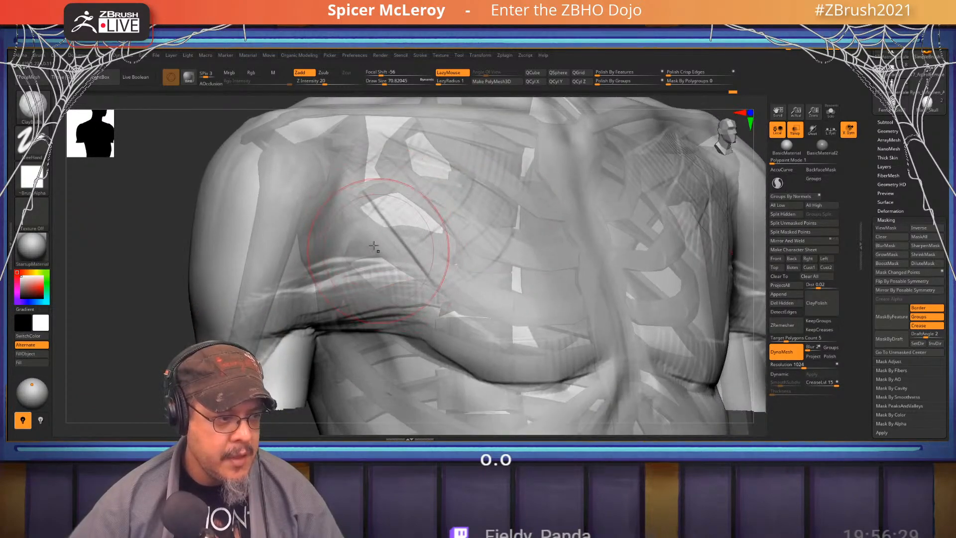
{"action": "mouse_move", "coordinate": [354, 198]}
{"action": "left_mouse_down"}
{"action": "mouse_move", "coordinate": [313, 294]}
{"action": "mouse_move", "coordinate": [369, 259]}
{"action": "mouse_move", "coordinate": [423, 294]}
{"action": "mouse_move", "coordinate": [399, 241]}
{"action": "left_mouse_up"}
{"action": "right_click_drag", "start_coordinate": [399, 242], "coordinate": [386, 274]}
{"action": "mouse_move", "coordinate": [386, 274]}
{"action": "left_mouse_down"}
{"action": "mouse_move", "coordinate": [398, 281]}
{"action": "mouse_move", "coordinate": [389, 277]}
{"action": "mouse_move", "coordinate": [398, 271]}
{"action": "mouse_move", "coordinate": [356, 246]}
{"action": "left_mouse_up"}
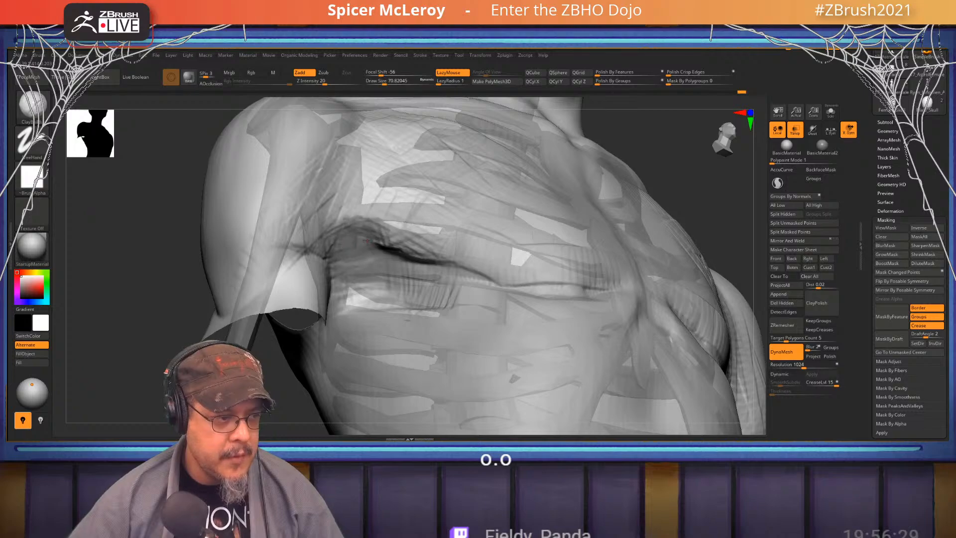
{"action": "right_click_drag", "start_coordinate": [437, 271], "coordinate": [453, 297]}
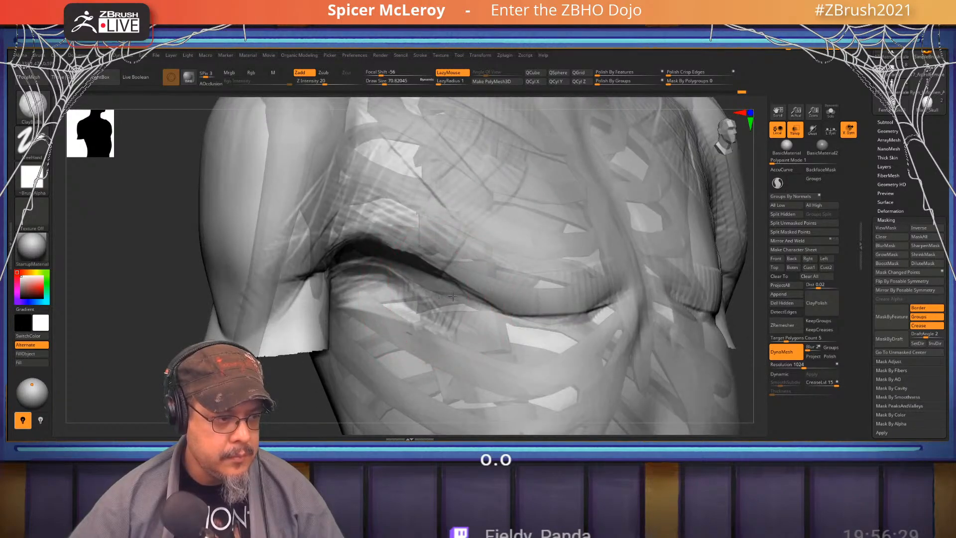
Build up clay along the full length of the sternum down to its lower tip, and undo the last stroke
{"action": "right_click_drag", "start_coordinate": [399, 328], "coordinate": [433, 192], "text": "alt"}
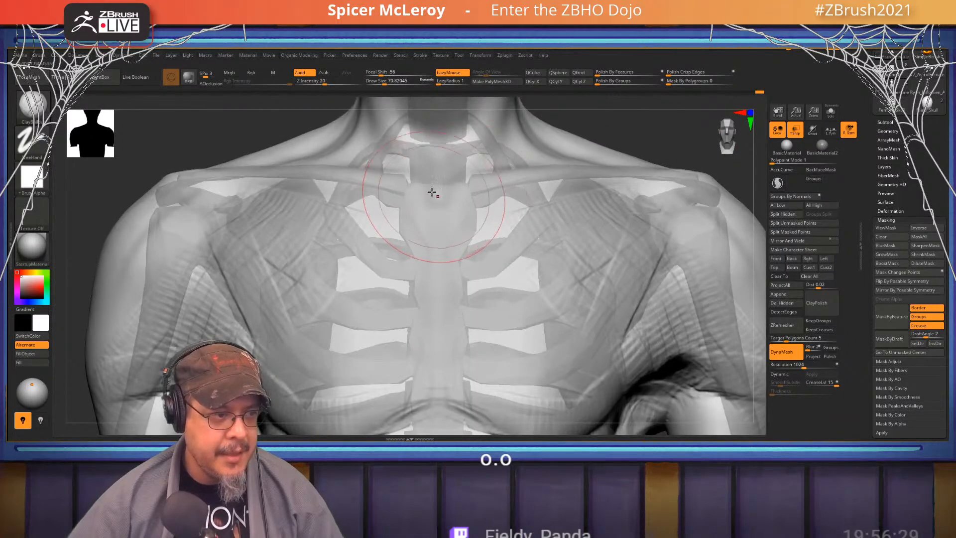
{"action": "left_click_drag", "start_coordinate": [439, 254], "coordinate": [434, 398]}
{"action": "left_click_drag", "start_coordinate": [438, 197], "coordinate": [424, 214]}
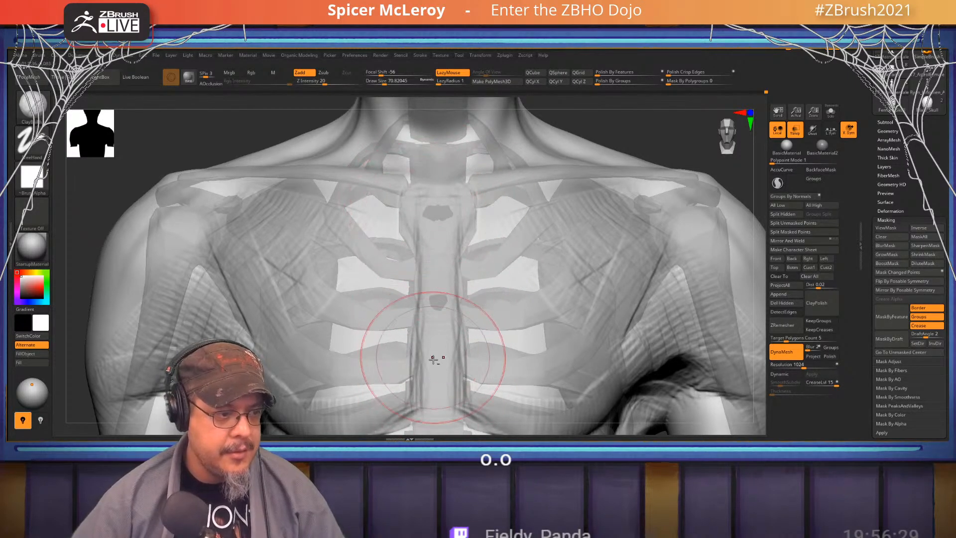
{"action": "mouse_move", "coordinate": [431, 360]}
{"action": "left_mouse_down"}
{"action": "mouse_move", "coordinate": [428, 429]}
{"action": "mouse_move", "coordinate": [423, 367]}
{"action": "left_mouse_up"}
{"action": "right_click_drag", "start_coordinate": [454, 420], "coordinate": [458, 314], "text": "alt"}
{"action": "left_click_drag", "start_coordinate": [447, 323], "coordinate": [440, 269]}
{"action": "left_click_drag", "start_coordinate": [441, 342], "coordinate": [442, 265]}
{"action": "left_click_drag", "start_coordinate": [442, 363], "coordinate": [443, 223]}
{"action": "key", "text": "ctrl+z"}
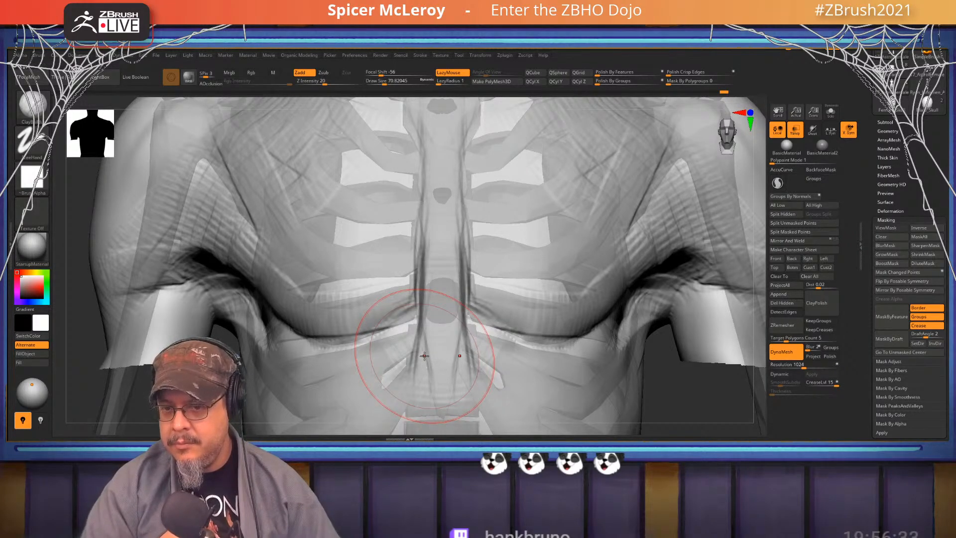
Check the sternum from an angle and add a clay stroke at its lower end between the chest muscles
{"action": "right_click_drag", "start_coordinate": [450, 222], "coordinate": [484, 297]}
{"action": "right_click_drag", "start_coordinate": [476, 234], "coordinate": [446, 239]}
{"action": "right_click_drag", "start_coordinate": [439, 199], "coordinate": [474, 218], "text": "alt"}
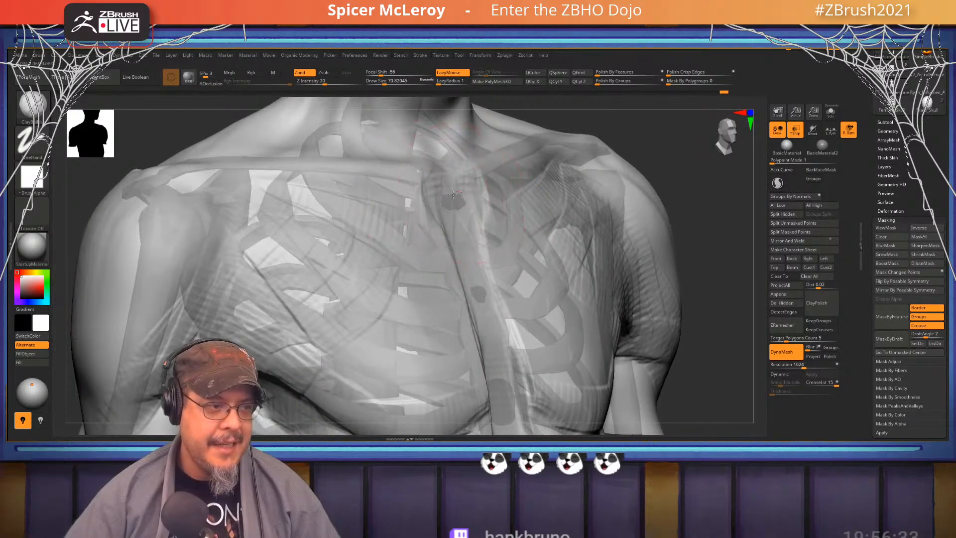
{"action": "right_click_drag", "start_coordinate": [501, 351], "coordinate": [486, 292], "text": "alt"}
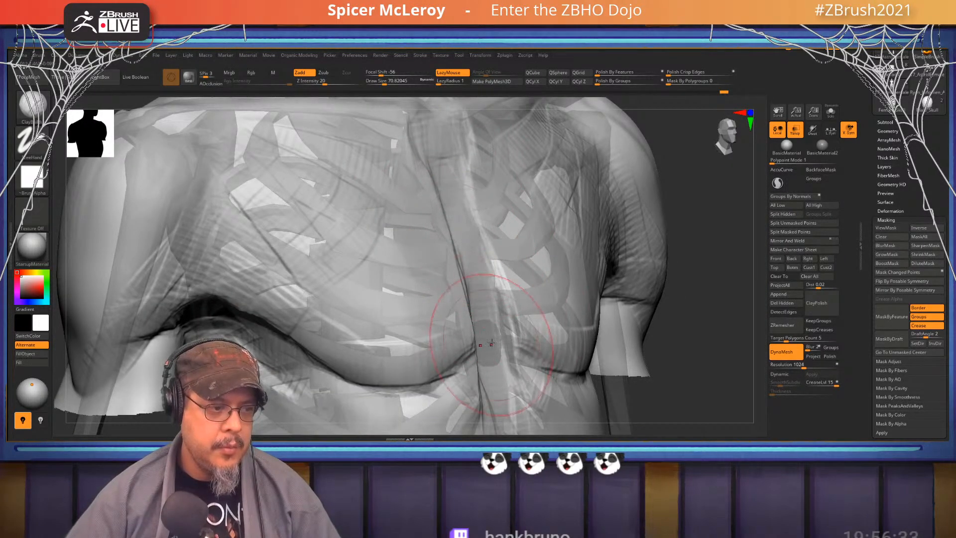
{"action": "left_click_drag", "start_coordinate": [491, 342], "coordinate": [501, 379]}
Carve the crease under the chest muscles beside the lower sternum with ClayBuildup and smooth the surrounding strokes
{"action": "right_click_drag", "start_coordinate": [455, 245], "coordinate": [455, 167], "text": "alt"}
{"action": "right_click_drag", "start_coordinate": [456, 167], "coordinate": [371, 175]}
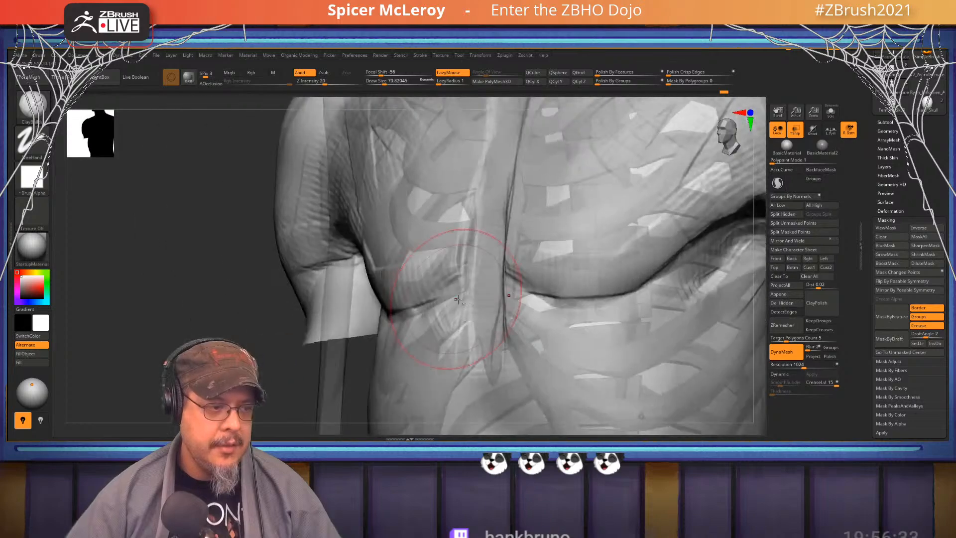
{"action": "left_click_drag", "start_coordinate": [467, 303], "coordinate": [406, 317], "text": "alt"}
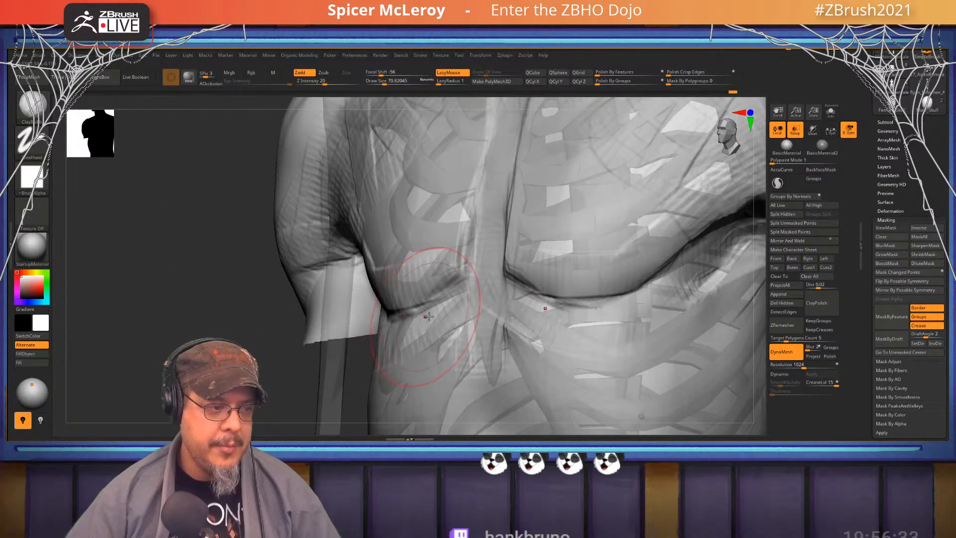
{"action": "mouse_move", "coordinate": [427, 316]}
{"action": "right_mouse_down"}
{"action": "mouse_move", "coordinate": [455, 295]}
{"action": "mouse_move", "coordinate": [479, 304]}
{"action": "mouse_move", "coordinate": [465, 269]}
{"action": "mouse_move", "coordinate": [460, 307]}
{"action": "right_mouse_up"}
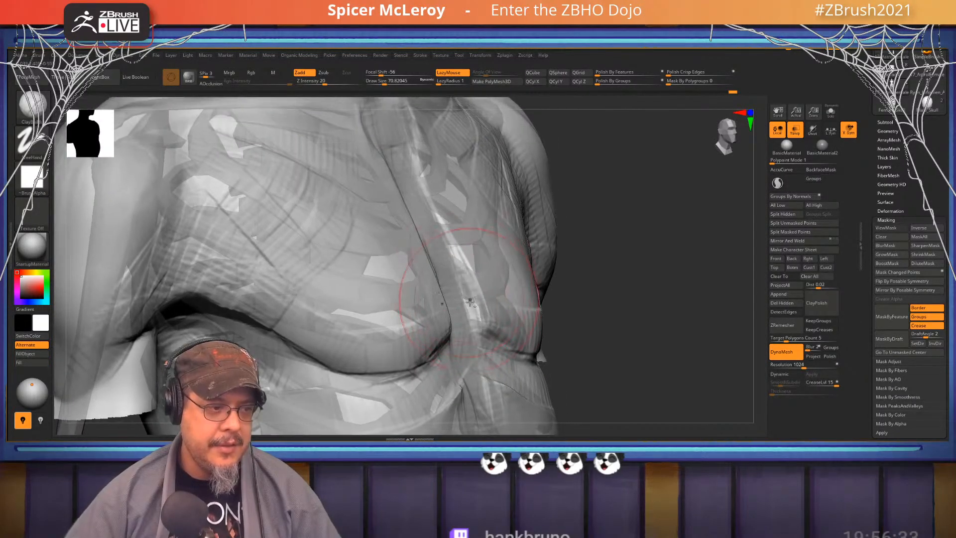
{"action": "mouse_move", "coordinate": [476, 307]}
{"action": "left_mouse_down", "text": "shift"}
{"action": "mouse_move", "coordinate": [468, 297]}
{"action": "mouse_move", "coordinate": [479, 279]}
{"action": "mouse_move", "coordinate": [489, 321]}
{"action": "left_mouse_up", "text": "shift"}
{"action": "right_click_drag", "start_coordinate": [621, 246], "coordinate": [489, 256]}
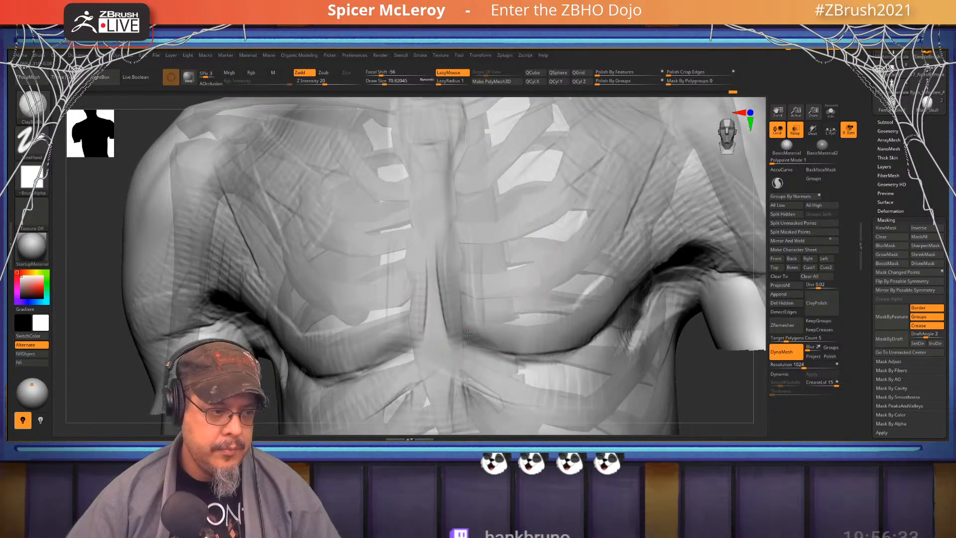
{"action": "mouse_move", "coordinate": [520, 327]}
{"action": "left_mouse_down", "text": "shift"}
{"action": "mouse_move", "coordinate": [449, 319]}
{"action": "mouse_move", "coordinate": [462, 278]}
{"action": "left_mouse_up", "text": "shift"}
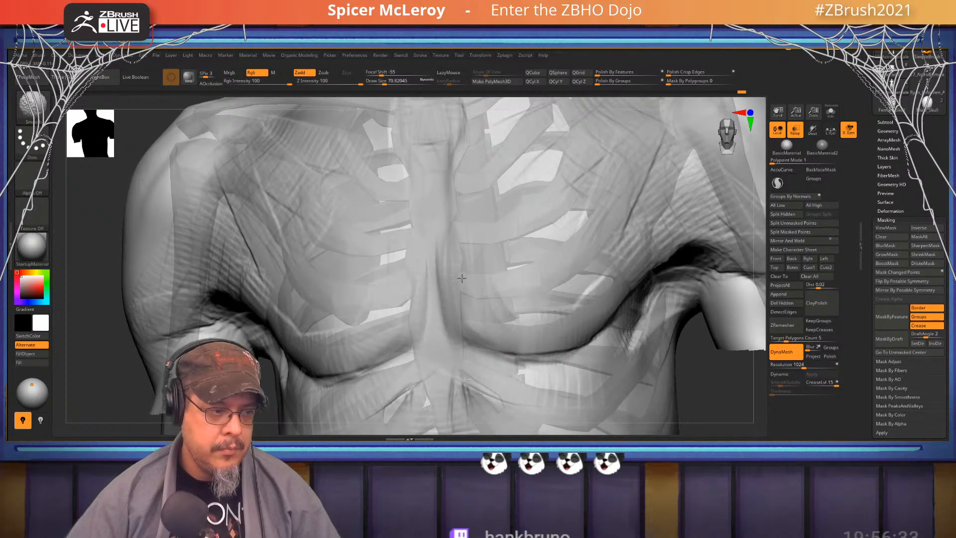
Load the Smooth Stronger brush and smooth the clay strokes over the chest and shoulders
{"action": "mouse_move", "coordinate": [466, 214]}
{"action": "right_mouse_down"}
{"action": "mouse_move", "coordinate": [478, 239]}
{"action": "mouse_move", "coordinate": [495, 245]}
{"action": "right_mouse_up"}
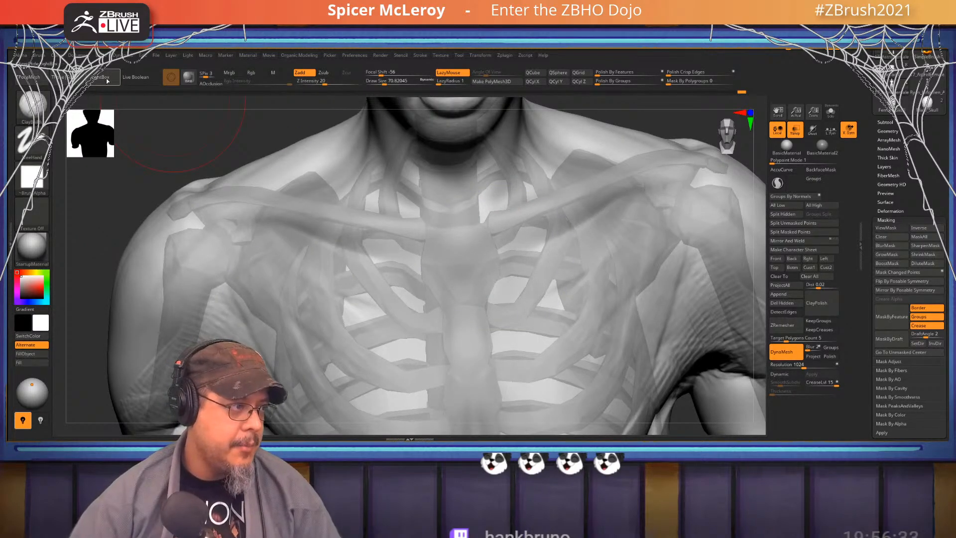
{"action": "left_click", "coordinate": [141, 102]}
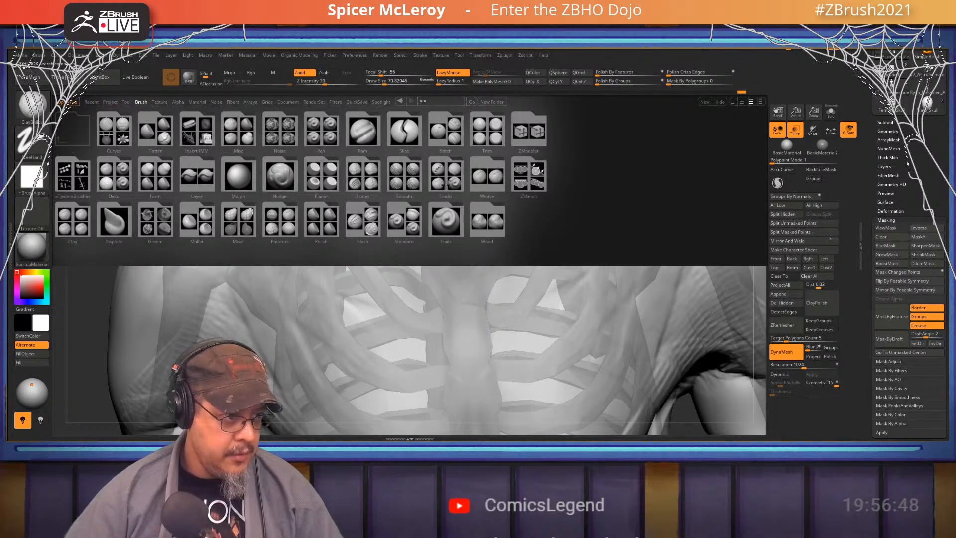
{"action": "left_click", "coordinate": [408, 184]}
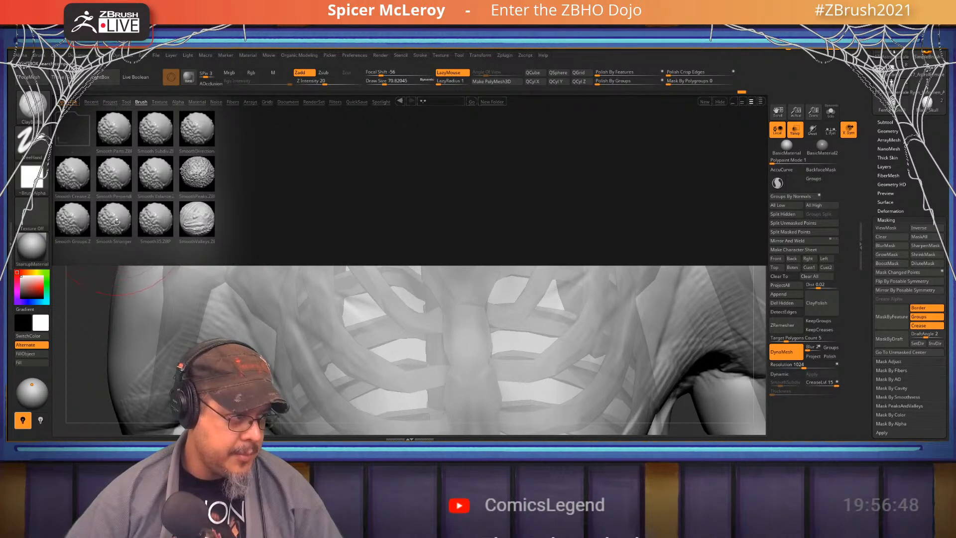
{"action": "double_click", "coordinate": [116, 222]}
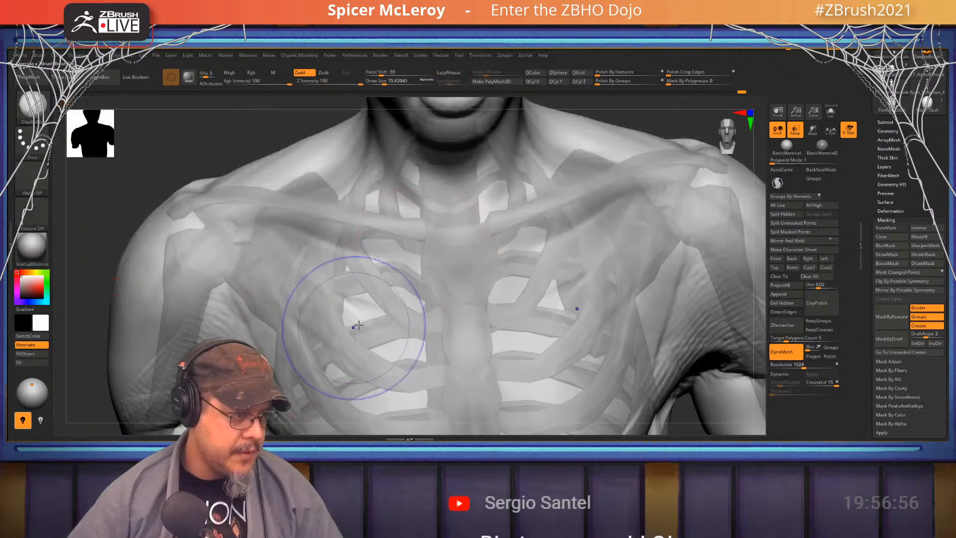
{"action": "left_click_drag", "start_coordinate": [248, 331], "coordinate": [312, 311], "text": "shift"}
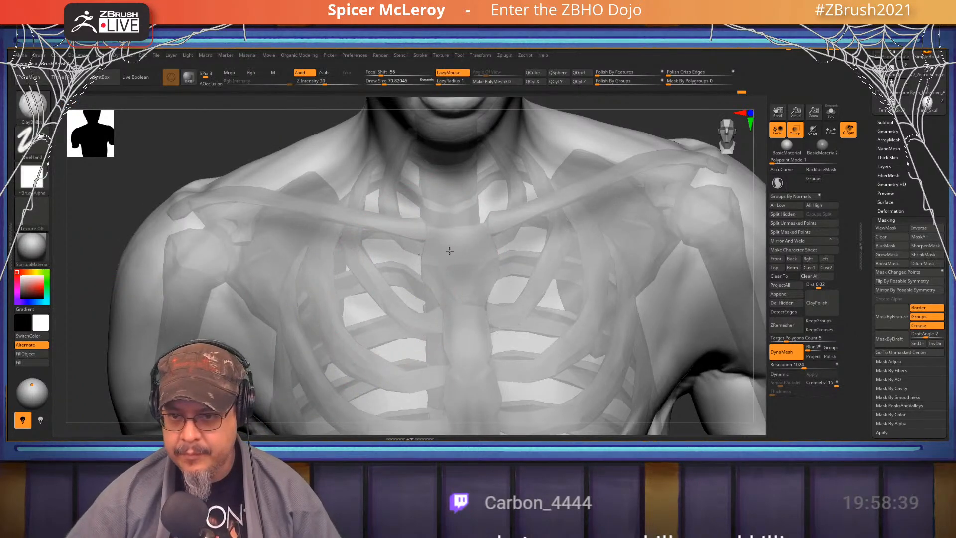
Build up the front of the shoulder and the deltoid down the upper arm with ClayBuildup at draw size about 54
{"action": "right_click_drag", "start_coordinate": [448, 249], "coordinate": [515, 217], "text": "alt"}
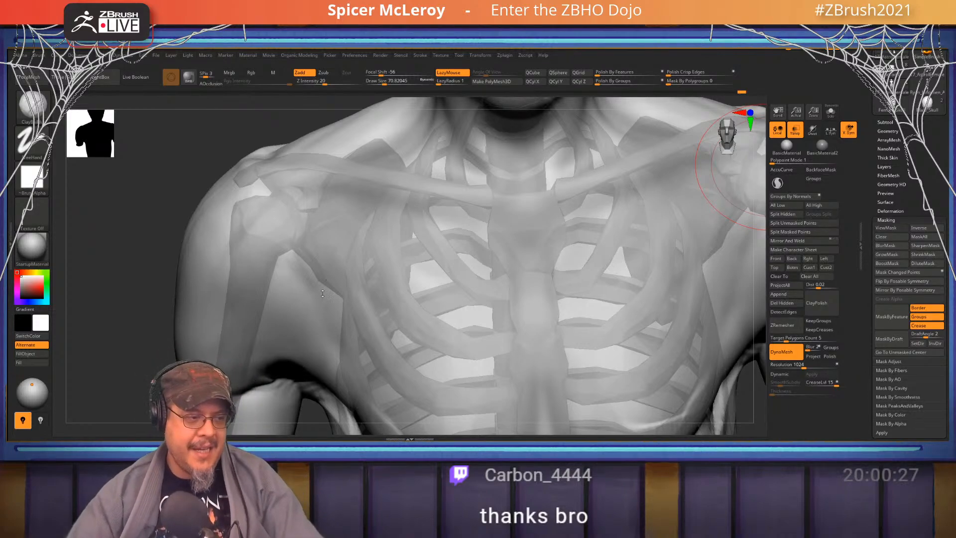
{"action": "mouse_move", "coordinate": [323, 294]}
{"action": "right_mouse_down"}
{"action": "mouse_move", "coordinate": [331, 239]}
{"action": "mouse_move", "coordinate": [440, 209]}
{"action": "mouse_move", "coordinate": [441, 236]}
{"action": "mouse_move", "coordinate": [448, 213]}
{"action": "right_mouse_up"}
{"action": "key", "text": "["}
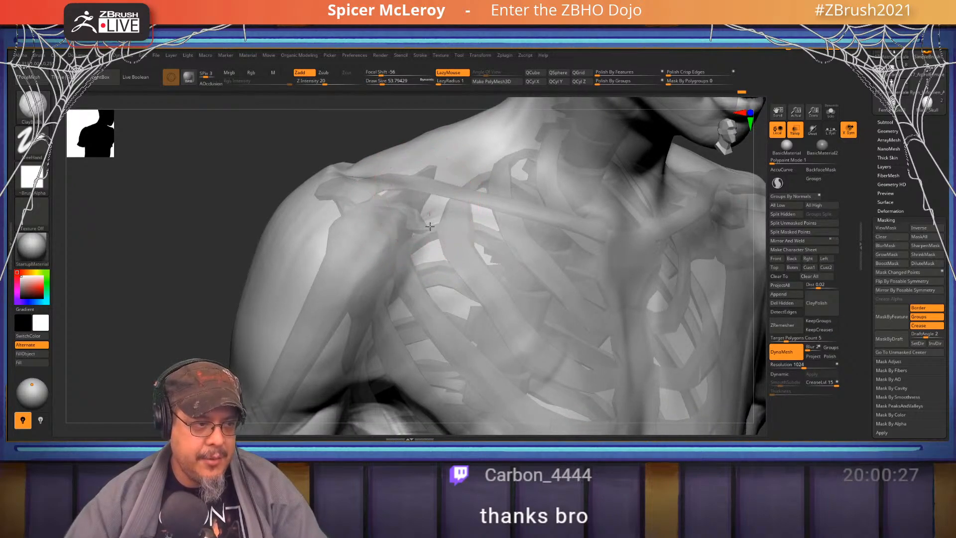
{"action": "left_click_drag", "start_coordinate": [444, 207], "coordinate": [391, 311]}
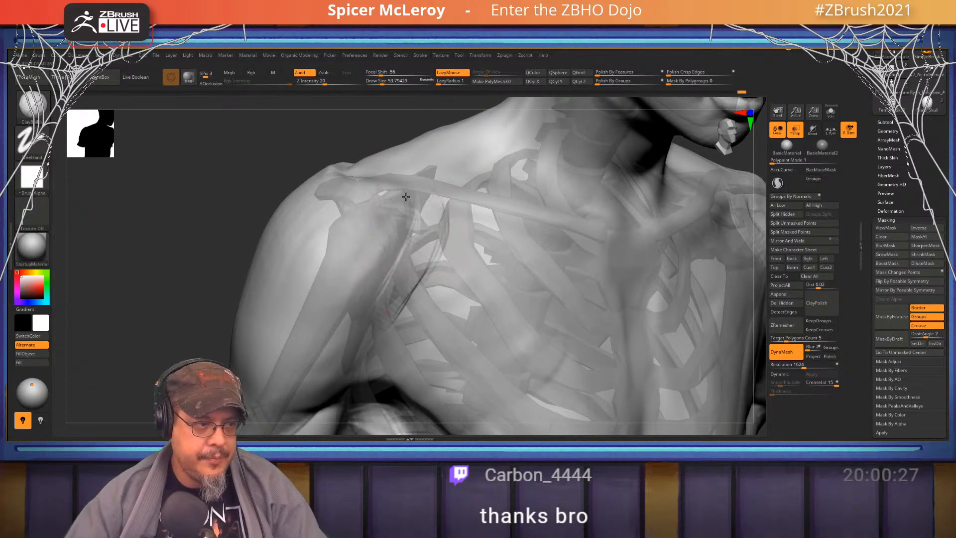
{"action": "left_click_drag", "start_coordinate": [406, 197], "coordinate": [394, 294]}
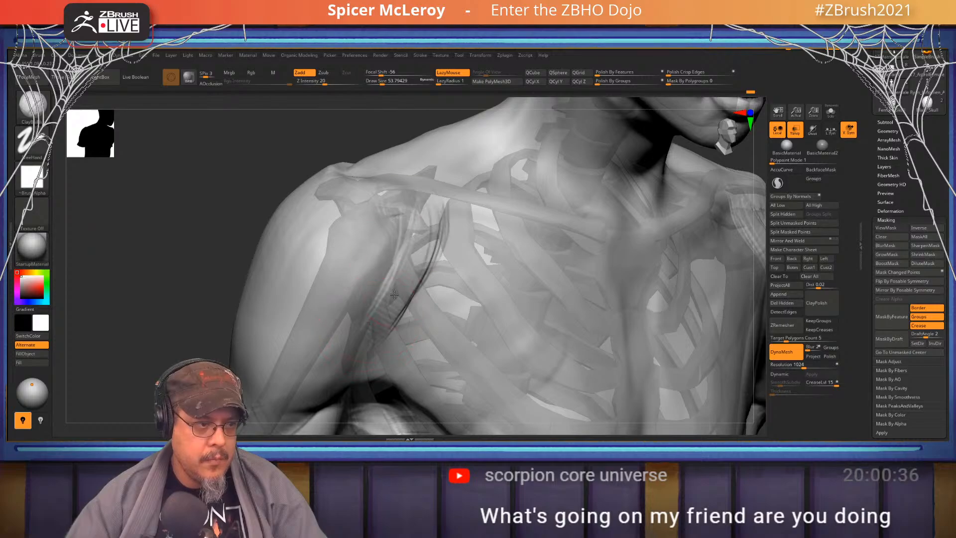
{"action": "right_click_drag", "start_coordinate": [330, 303], "coordinate": [432, 174]}
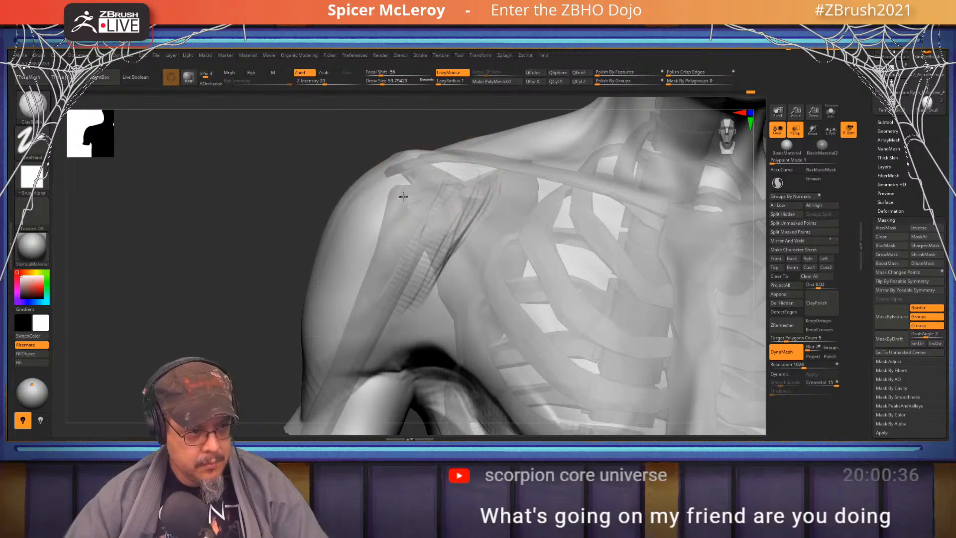
{"action": "mouse_move", "coordinate": [404, 196]}
{"action": "left_mouse_down"}
{"action": "mouse_move", "coordinate": [343, 329]}
{"action": "mouse_move", "coordinate": [361, 384]}
{"action": "mouse_move", "coordinate": [344, 356]}
{"action": "mouse_move", "coordinate": [388, 320]}
{"action": "left_mouse_up"}
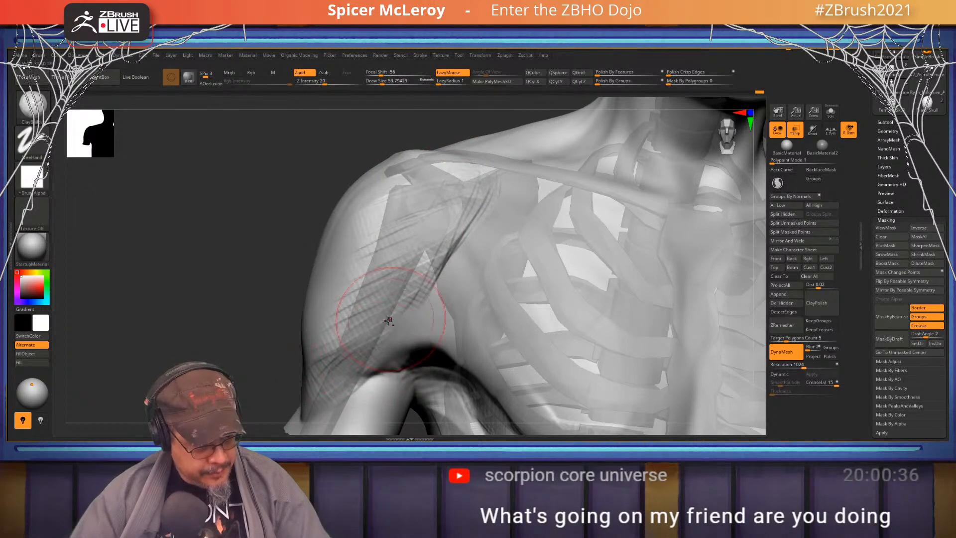
Reshape the outer contour of the deltoid from the front with the infinite-depth Move brush, reducing the draw size to about 80
{"action": "right_click_drag", "start_coordinate": [276, 357], "coordinate": [341, 249]}
{"action": "key", "text": "b"}
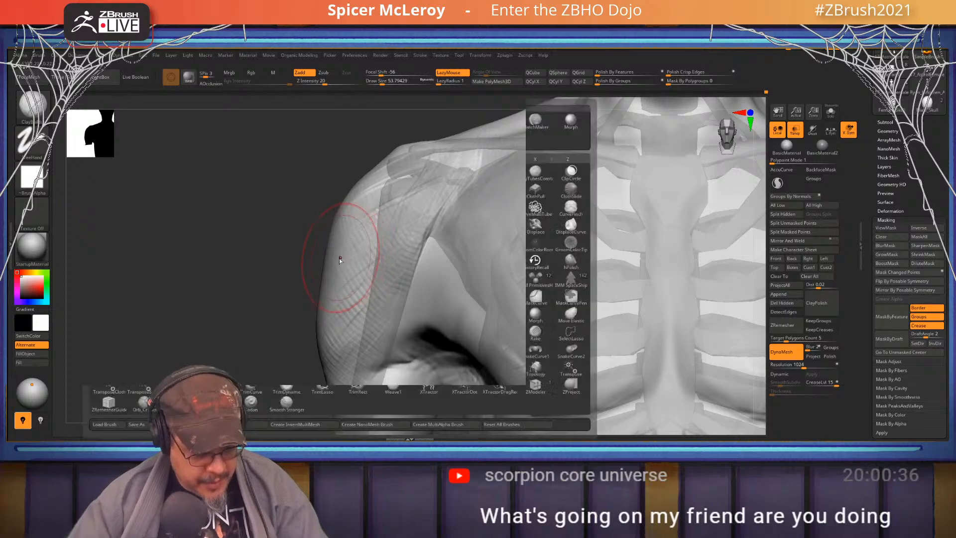
{"action": "key", "text": "m"}
{"action": "key", "text": "v"}
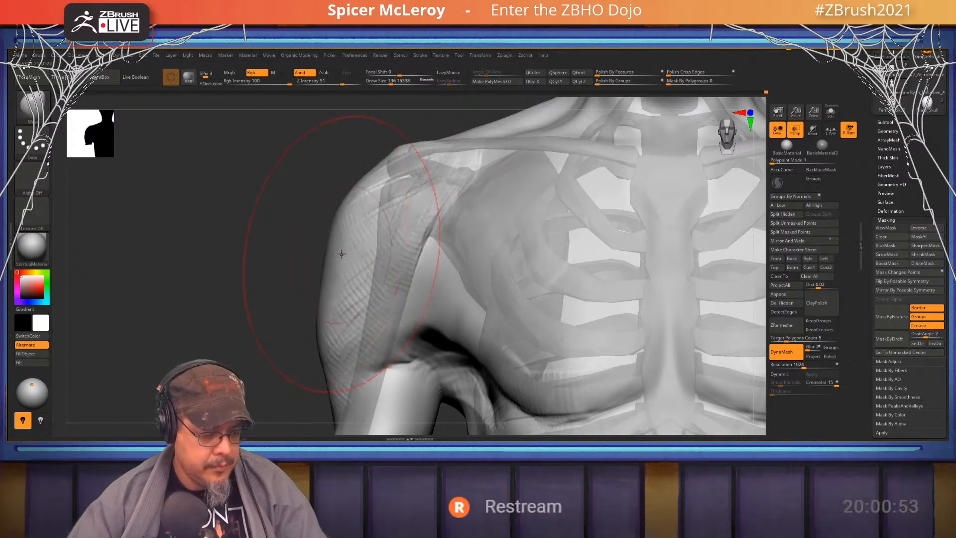
{"action": "key", "text": "b"}
{"action": "key", "text": "m"}
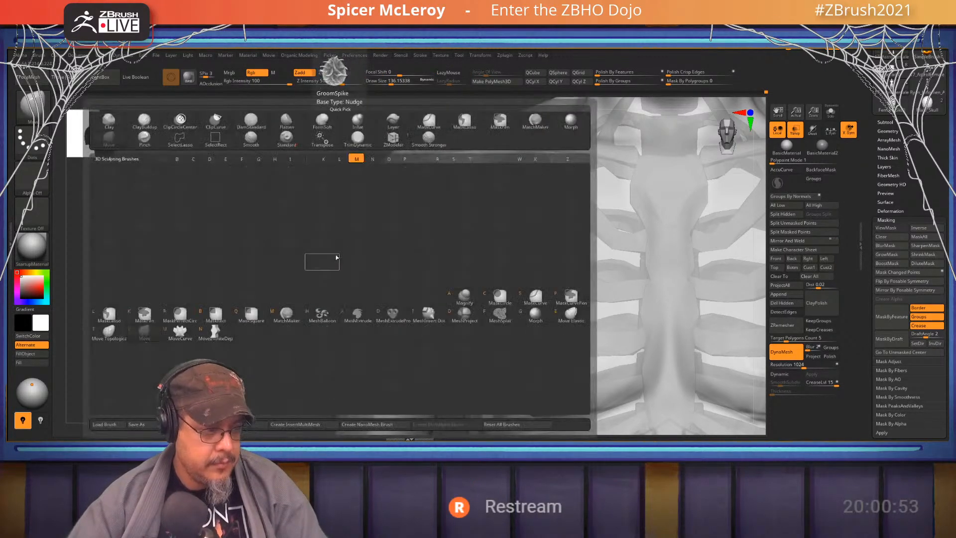
{"action": "key", "text": "Escape"}
{"action": "key", "text": "b"}
{"action": "key", "text": "m"}
{"action": "key", "text": "n"}
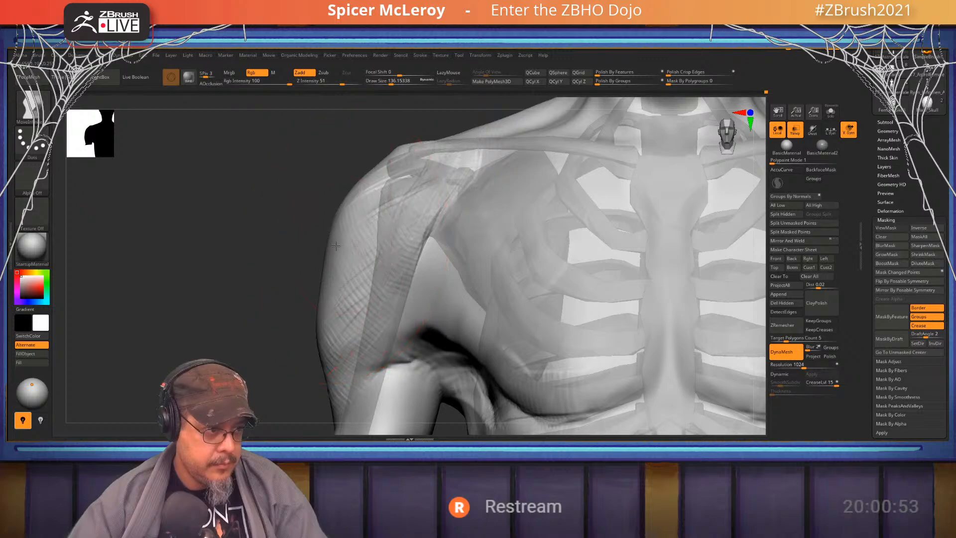
{"action": "left_click_drag", "start_coordinate": [335, 245], "coordinate": [346, 243]}
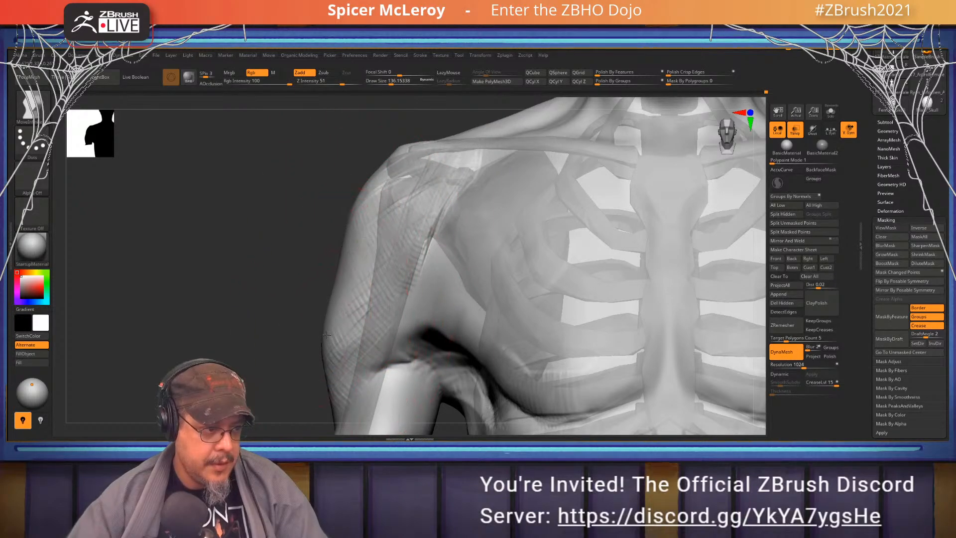
{"action": "left_click_drag", "start_coordinate": [326, 334], "coordinate": [333, 333]}
{"action": "key", "text": "s"}
{"action": "left_click_drag", "start_coordinate": [363, 188], "coordinate": [357, 188]}
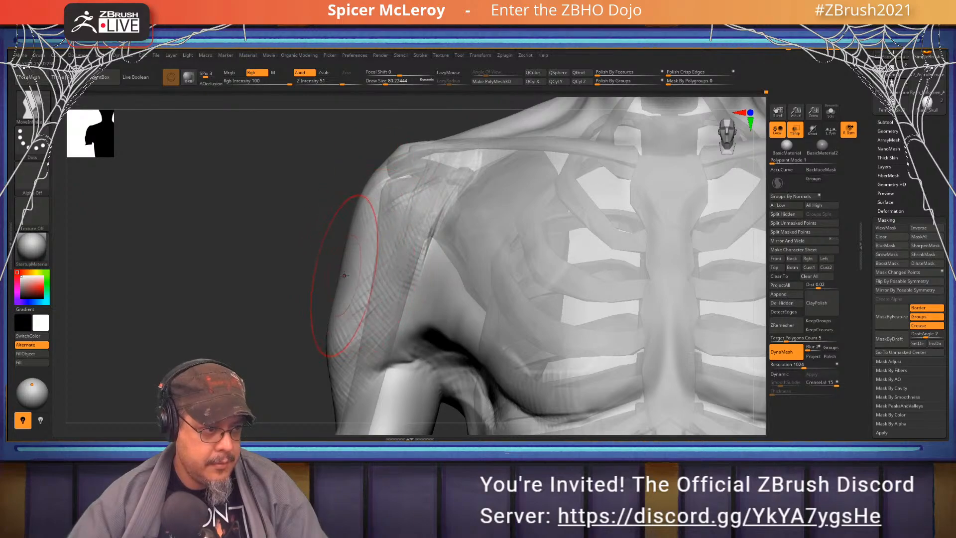
Smooth the clay strokes over the side of the shoulder and deltoid
{"action": "key", "text": "f"}
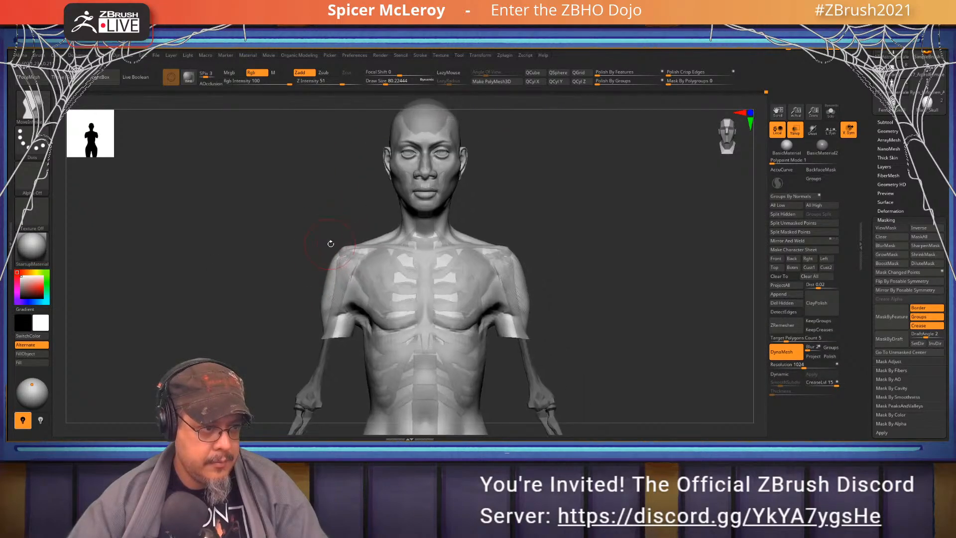
{"action": "mouse_move", "coordinate": [330, 244]}
{"action": "left_mouse_down"}
{"action": "mouse_move", "coordinate": [493, 261]}
{"action": "mouse_move", "coordinate": [567, 237]}
{"action": "left_mouse_up"}
{"action": "left_click_drag", "start_coordinate": [407, 279], "coordinate": [398, 307], "text": "shift"}
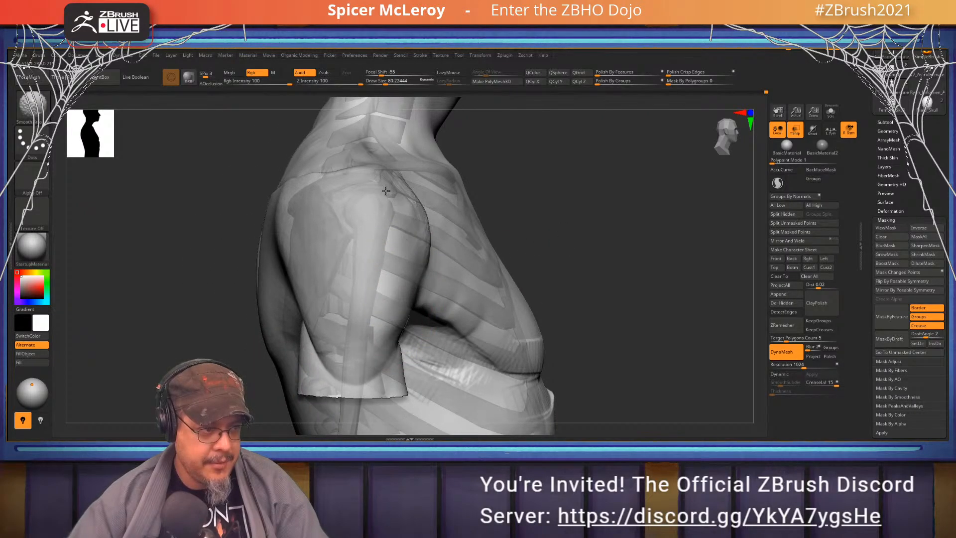
{"action": "key", "text": "ctrl"}
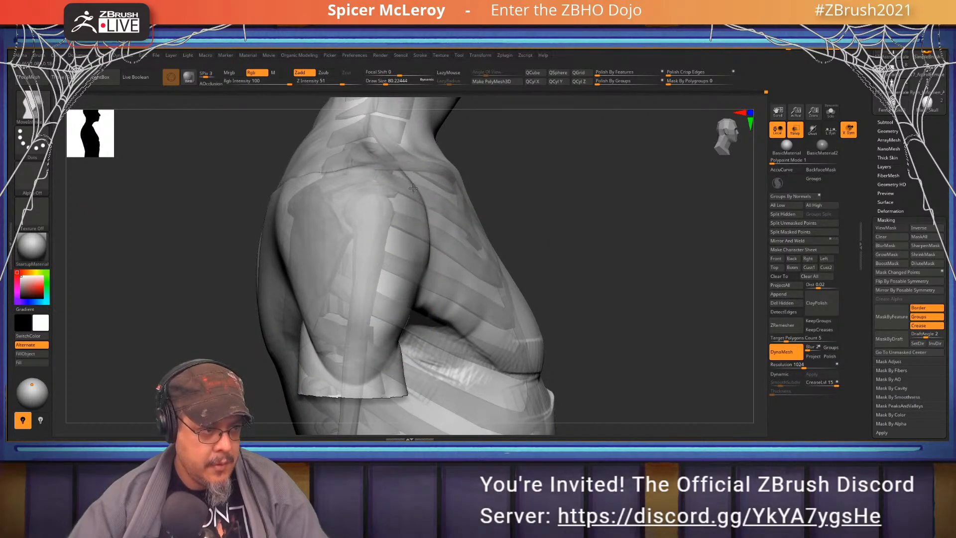
Load the Move brush and inspect the base of the neck and the top of the shoulder from the side
{"action": "left_click_drag", "start_coordinate": [507, 107], "coordinate": [533, 195], "text": "alt"}
{"action": "key", "text": "b"}
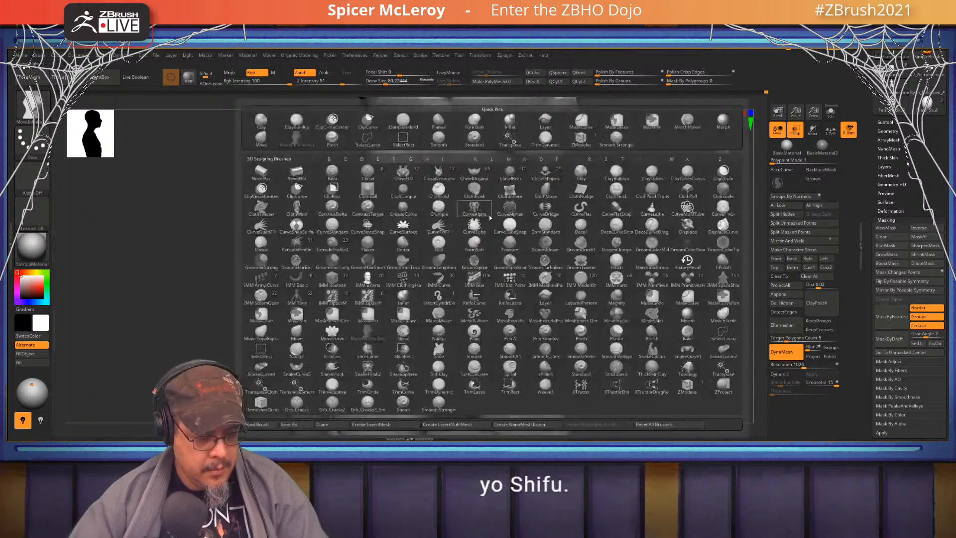
{"action": "key", "text": "m"}
{"action": "key", "text": "v"}
{"action": "mouse_move", "coordinate": [563, 235]}
{"action": "left_mouse_down"}
{"action": "mouse_move", "coordinate": [588, 269]}
{"action": "mouse_move", "coordinate": [618, 268]}
{"action": "left_mouse_up"}
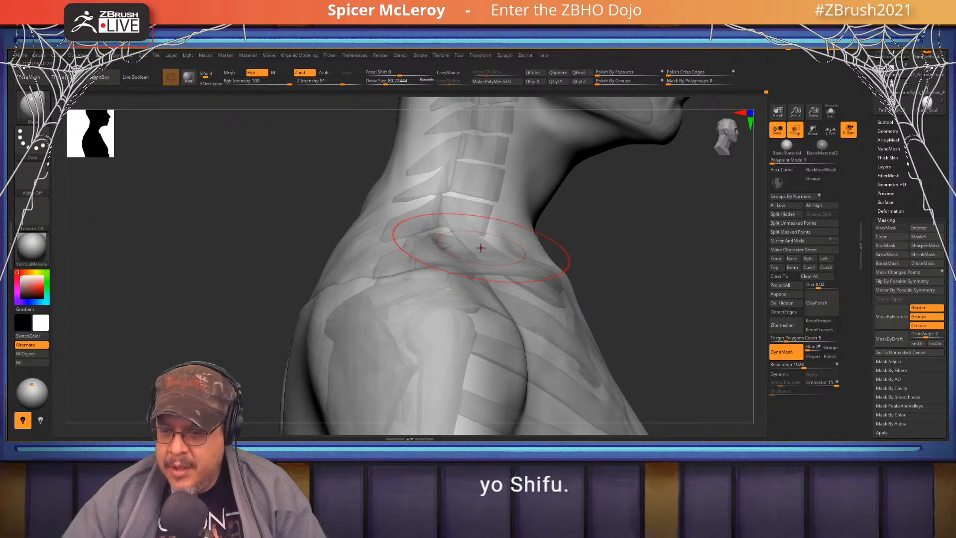
{"action": "mouse_move", "coordinate": [481, 246]}
{"action": "right_mouse_down"}
{"action": "mouse_move", "coordinate": [434, 237]}
{"action": "mouse_move", "coordinate": [465, 199]}
{"action": "mouse_move", "coordinate": [475, 233]}
{"action": "mouse_move", "coordinate": [573, 225]}
{"action": "mouse_move", "coordinate": [503, 214]}
{"action": "right_mouse_up"}
{"action": "mouse_move", "coordinate": [554, 193]}
{"action": "right_mouse_down"}
{"action": "mouse_move", "coordinate": [541, 256]}
{"action": "mouse_move", "coordinate": [522, 274]}
{"action": "right_mouse_up"}
Build up the scapular spine toward the tip of the shoulder with ClayBuildup at draw size about 59
{"action": "key", "text": "b"}
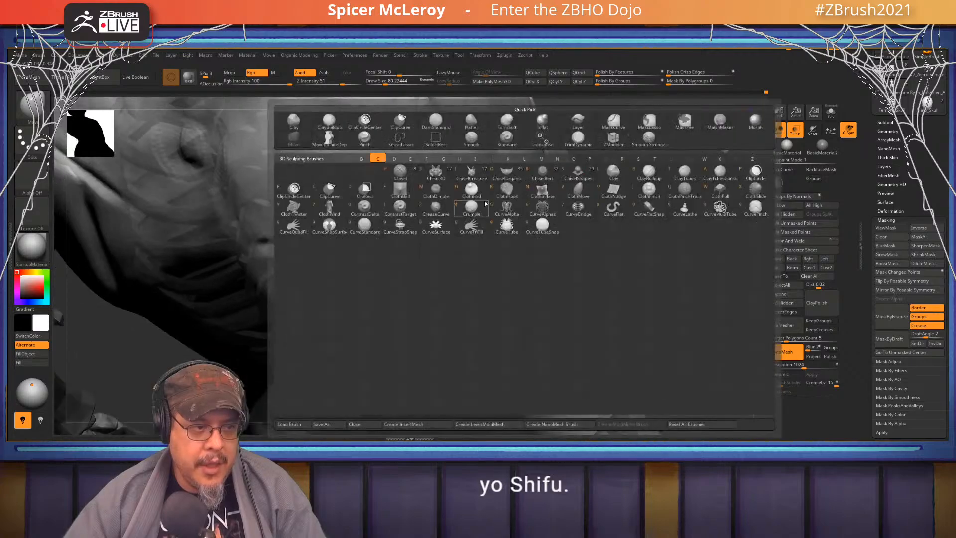
{"action": "key", "text": "c"}
{"action": "key", "text": "b"}
{"action": "right_click_drag", "start_coordinate": [481, 200], "coordinate": [497, 233]}
{"action": "key", "text": "s"}
{"action": "left_click_drag", "start_coordinate": [497, 233], "coordinate": [494, 233]}
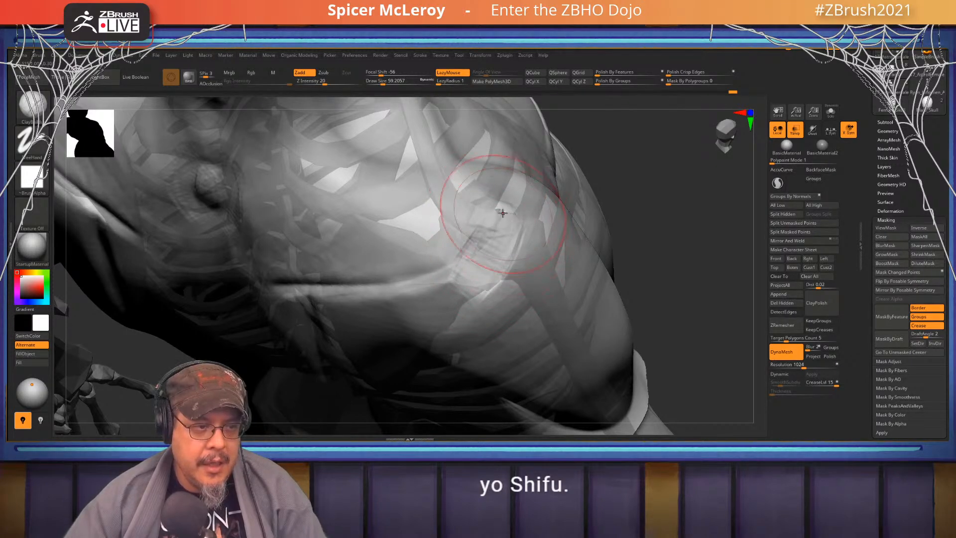
{"action": "right_click_drag", "start_coordinate": [478, 258], "coordinate": [492, 220]}
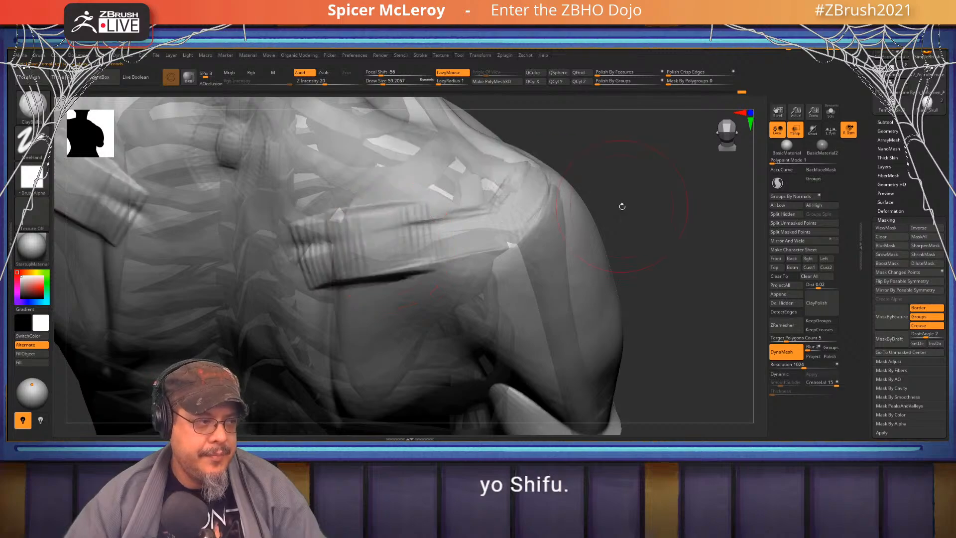
Undo the last clay stroke and rework the scapular spine with strokes running out to the acromion
{"action": "left_click_drag", "start_coordinate": [641, 203], "coordinate": [578, 215]}
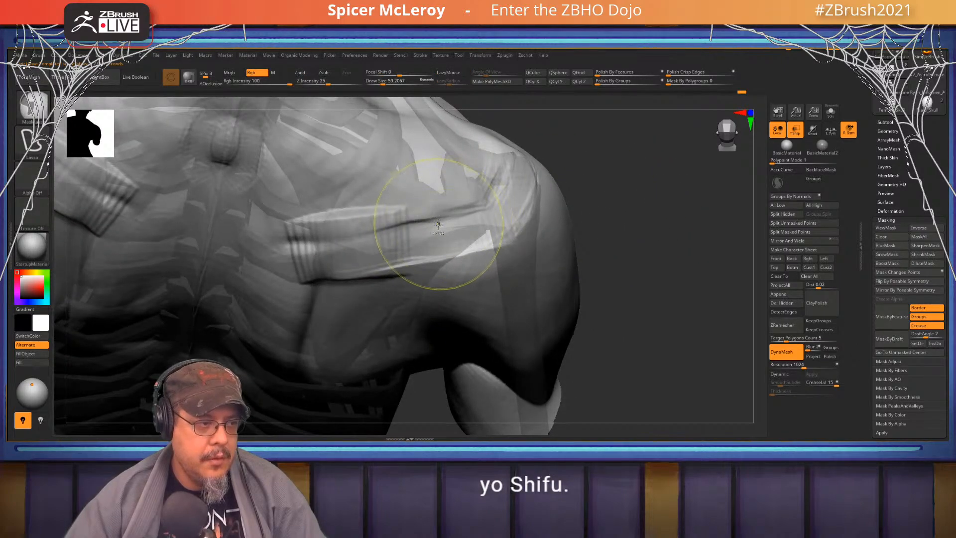
{"action": "key", "text": "ctrl+z"}
{"action": "mouse_move", "coordinate": [417, 226]}
{"action": "left_mouse_down"}
{"action": "mouse_move", "coordinate": [378, 232]}
{"action": "mouse_move", "coordinate": [487, 208]}
{"action": "mouse_move", "coordinate": [356, 230]}
{"action": "mouse_move", "coordinate": [374, 254]}
{"action": "left_mouse_up"}
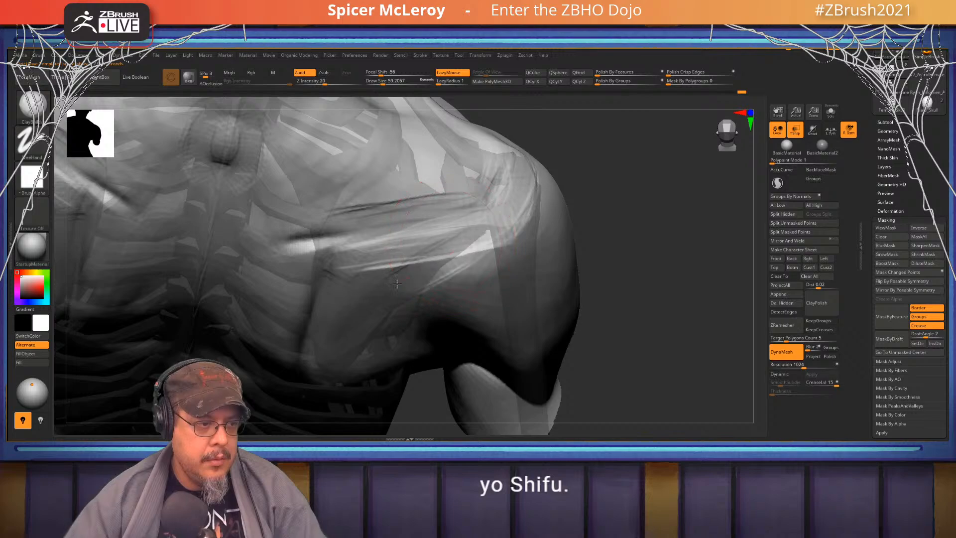
Add clay strokes around the acromion and the outer end of the collarbone on top of the shoulder
{"action": "left_click_drag", "start_coordinate": [610, 249], "coordinate": [486, 227]}
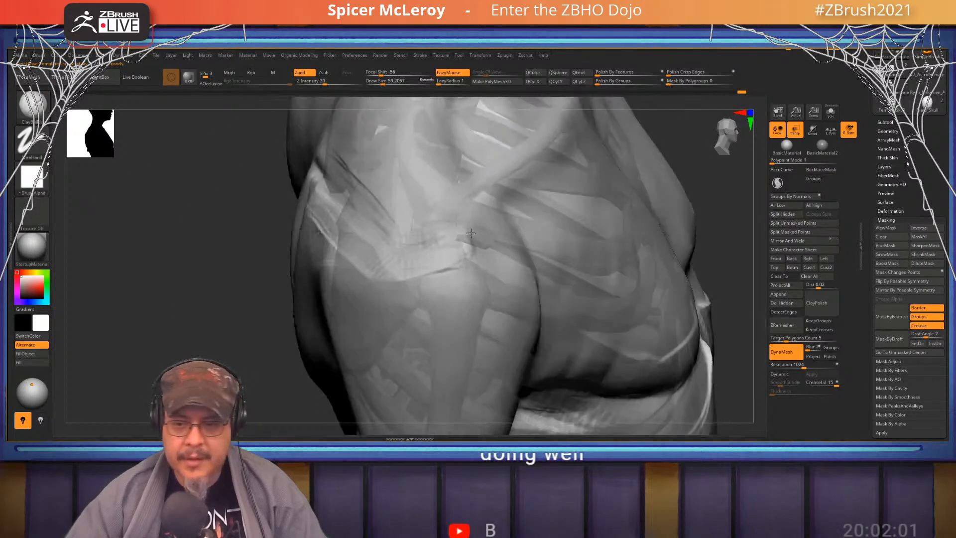
{"action": "mouse_move", "coordinate": [476, 231]}
{"action": "right_mouse_down", "text": "ctrl"}
{"action": "mouse_move", "coordinate": [473, 255]}
{"action": "mouse_move", "coordinate": [452, 192]}
{"action": "mouse_move", "coordinate": [460, 191]}
{"action": "right_mouse_up", "text": "ctrl"}
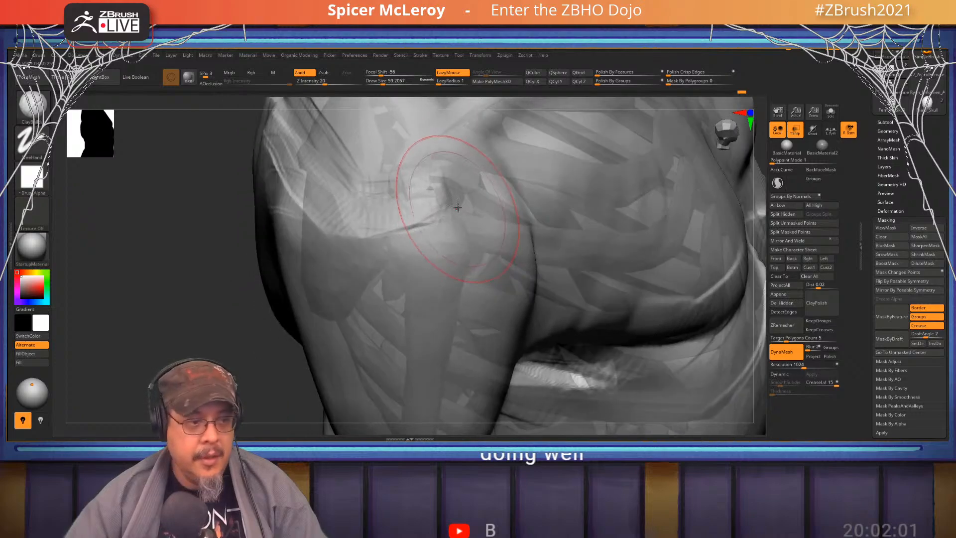
{"action": "left_click_drag", "start_coordinate": [444, 186], "coordinate": [446, 203]}
{"action": "right_click_drag", "start_coordinate": [446, 203], "coordinate": [427, 240]}
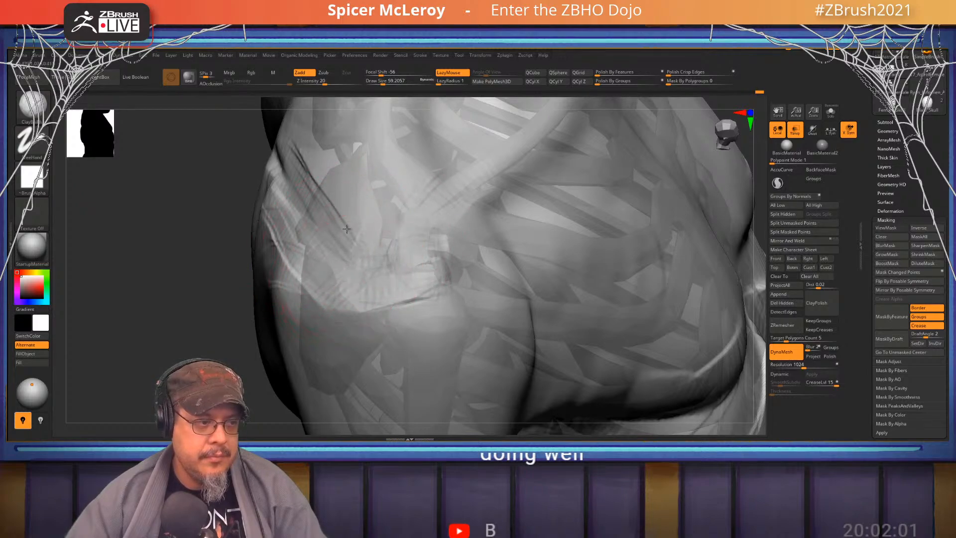
Lay curved clay strokes along the rear deltoid from the scapular spine down to the back of the upper arm
{"action": "mouse_move", "coordinate": [347, 229]}
{"action": "right_mouse_down"}
{"action": "mouse_move", "coordinate": [407, 173]}
{"action": "mouse_move", "coordinate": [405, 201]}
{"action": "mouse_move", "coordinate": [382, 208]}
{"action": "mouse_move", "coordinate": [447, 187]}
{"action": "mouse_move", "coordinate": [456, 209]}
{"action": "mouse_move", "coordinate": [421, 227]}
{"action": "mouse_move", "coordinate": [422, 249]}
{"action": "mouse_move", "coordinate": [348, 199]}
{"action": "mouse_move", "coordinate": [349, 208]}
{"action": "right_mouse_up"}
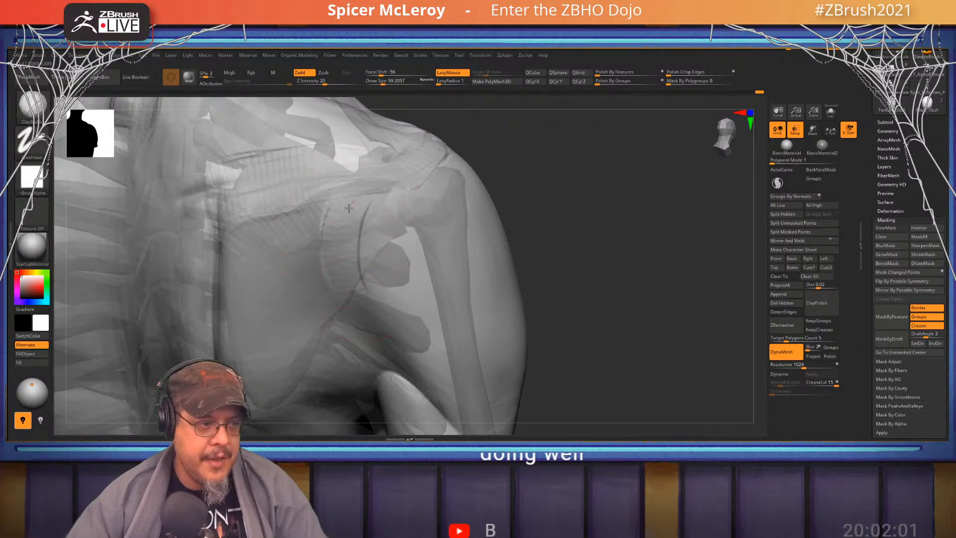
{"action": "mouse_move", "coordinate": [341, 253]}
{"action": "right_mouse_down"}
{"action": "mouse_move", "coordinate": [351, 234]}
{"action": "mouse_move", "coordinate": [364, 259]}
{"action": "right_mouse_up"}
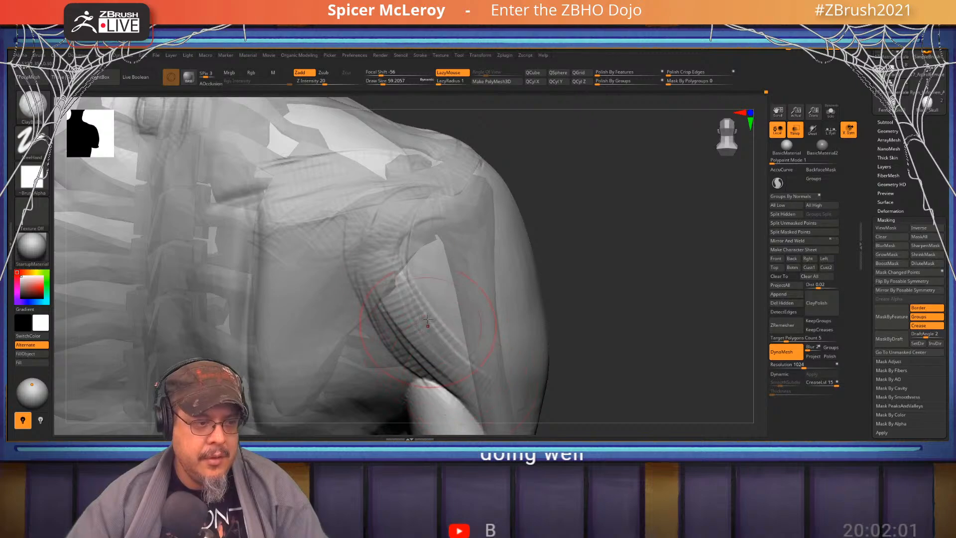
{"action": "right_click_drag", "start_coordinate": [478, 362], "coordinate": [395, 198]}
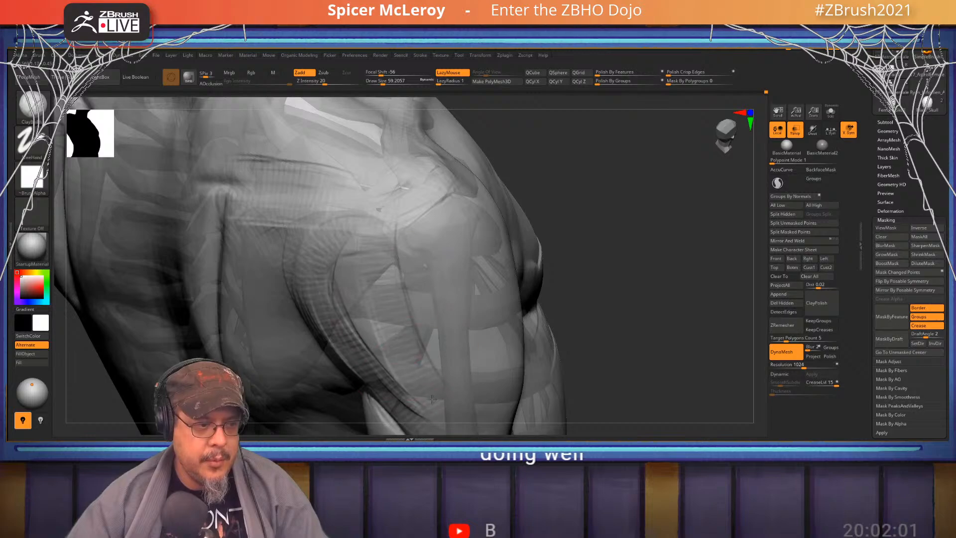
Build up the front edge of the deltoid and its lower side toward the insertion with clay strokes
{"action": "right_click_drag", "start_coordinate": [432, 399], "coordinate": [448, 208]}
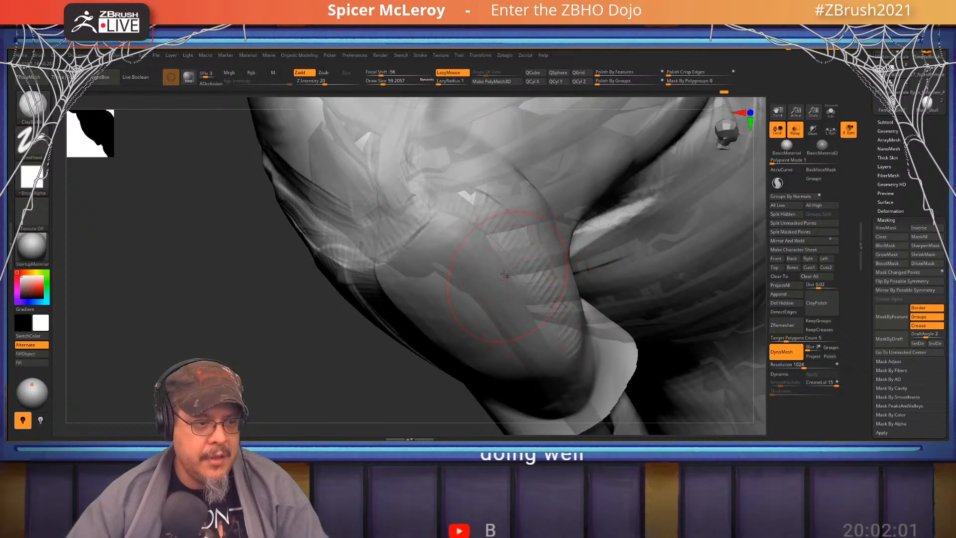
{"action": "mouse_move", "coordinate": [504, 275]}
{"action": "right_mouse_down"}
{"action": "mouse_move", "coordinate": [493, 234]}
{"action": "mouse_move", "coordinate": [470, 227]}
{"action": "right_mouse_up"}
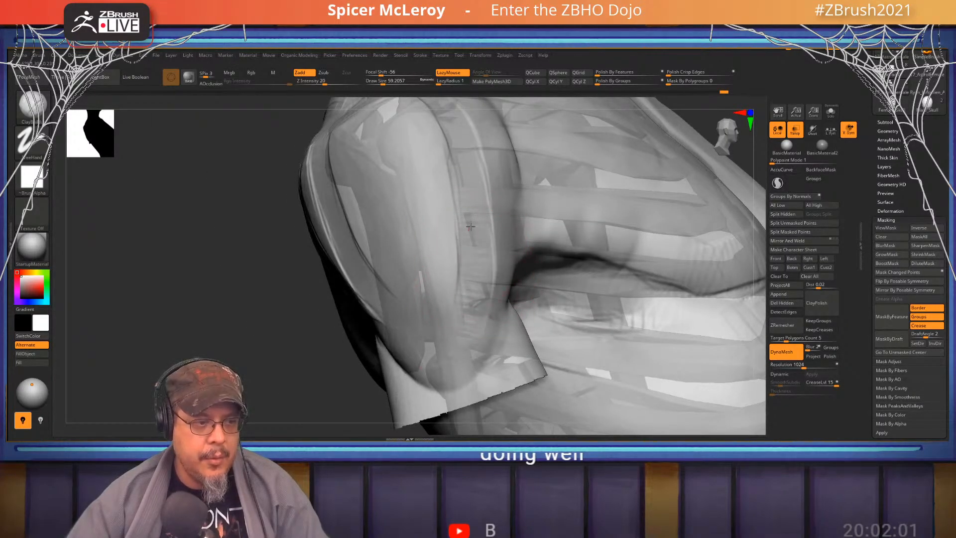
{"action": "right_click_drag", "start_coordinate": [457, 287], "coordinate": [337, 203]}
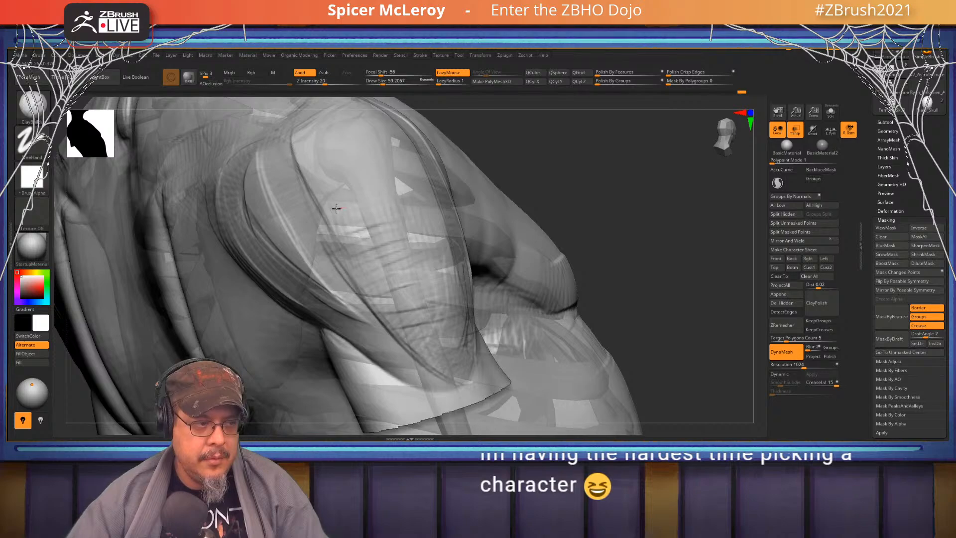
Fill out the rear and side of the deltoid with overlapping clay strokes down to its lower tip
{"action": "mouse_move", "coordinate": [336, 208]}
{"action": "right_mouse_down"}
{"action": "mouse_move", "coordinate": [305, 198]}
{"action": "mouse_move", "coordinate": [321, 225]}
{"action": "right_mouse_up"}
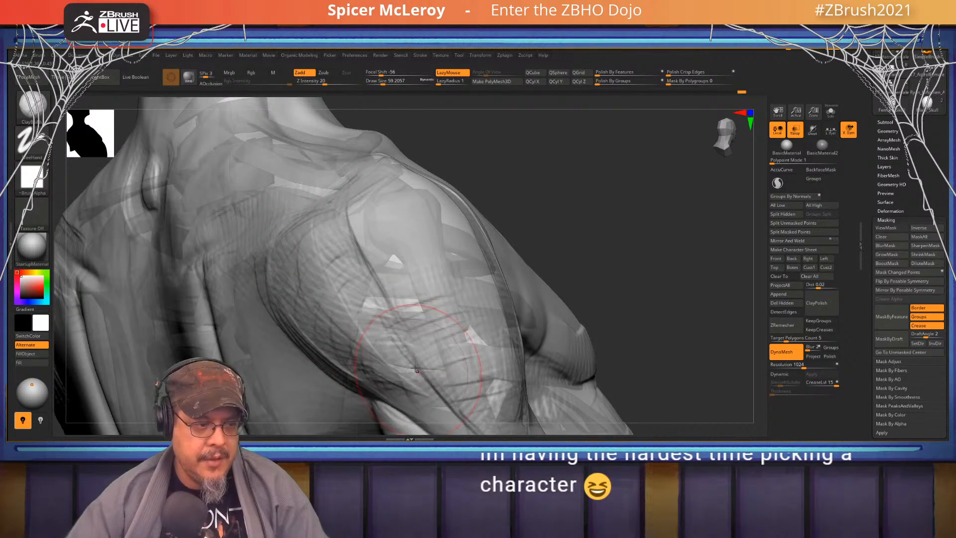
{"action": "mouse_move", "coordinate": [416, 371]}
{"action": "right_mouse_down"}
{"action": "mouse_move", "coordinate": [379, 318]}
{"action": "mouse_move", "coordinate": [419, 336]}
{"action": "right_mouse_up"}
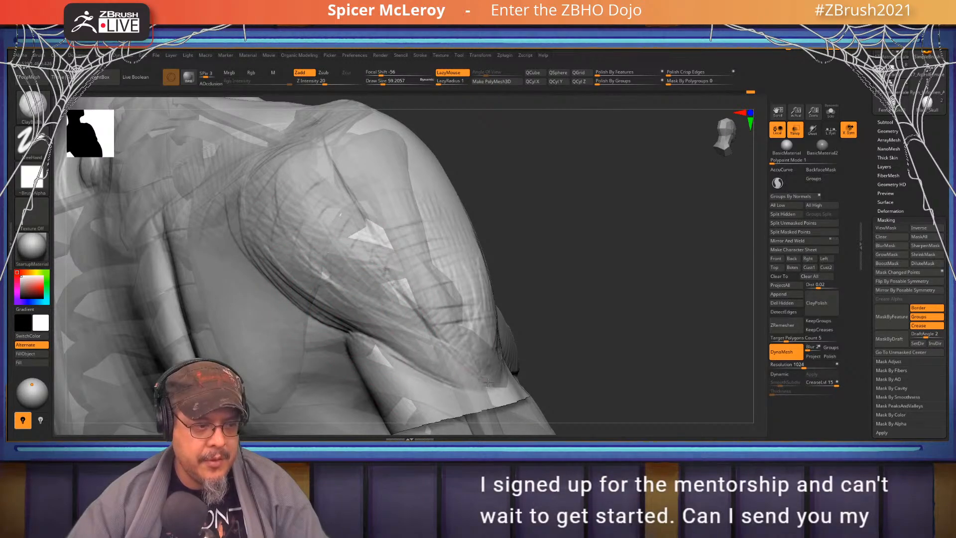
{"action": "mouse_move", "coordinate": [398, 359]}
{"action": "right_mouse_down"}
{"action": "mouse_move", "coordinate": [379, 267]}
{"action": "mouse_move", "coordinate": [416, 258]}
{"action": "mouse_move", "coordinate": [419, 234]}
{"action": "right_mouse_up"}
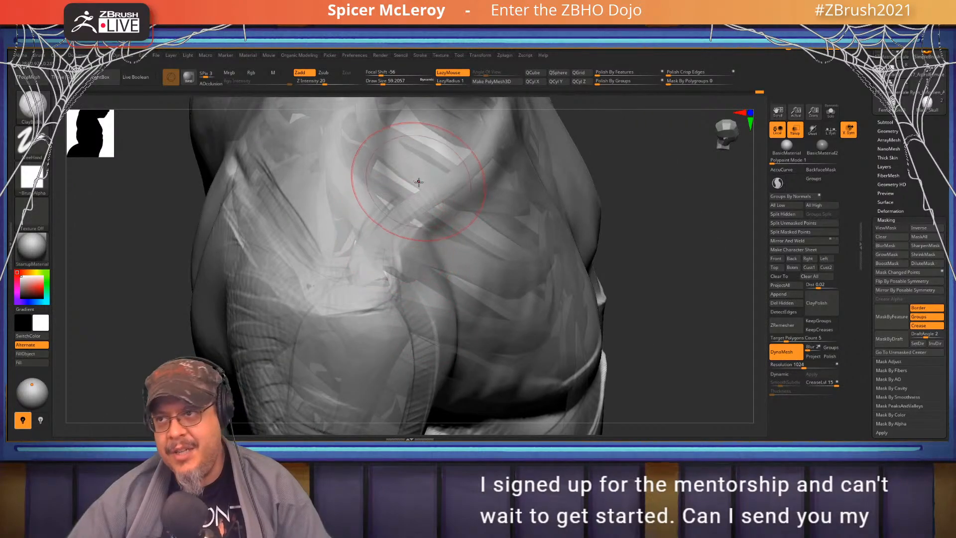
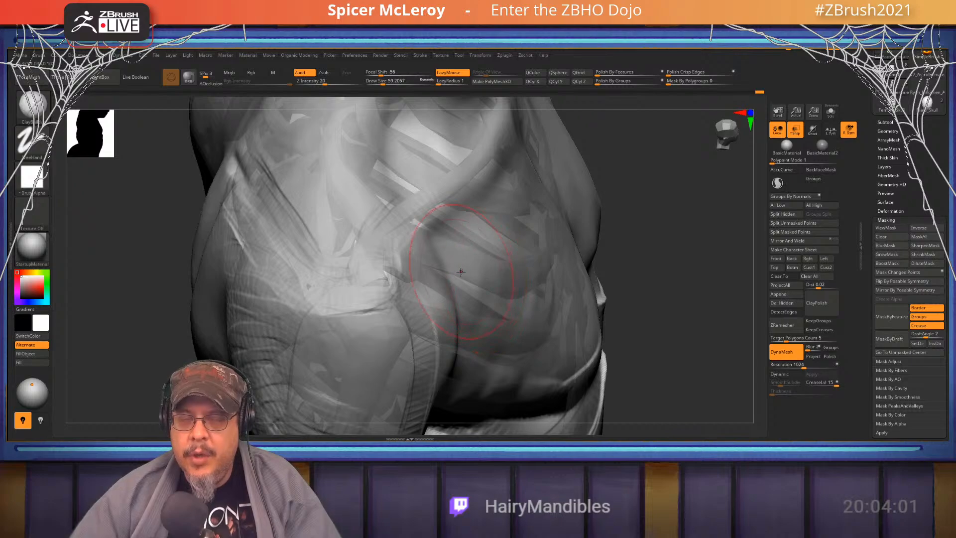
Build up the outer and front deltoid with clay strokes from the collarbone down to the upper arm
{"action": "key", "text": "f"}
{"action": "mouse_move", "coordinate": [462, 272]}
{"action": "right_mouse_down"}
{"action": "mouse_move", "coordinate": [393, 274]}
{"action": "mouse_move", "coordinate": [399, 229]}
{"action": "mouse_move", "coordinate": [444, 278]}
{"action": "mouse_move", "coordinate": [473, 259]}
{"action": "mouse_move", "coordinate": [464, 234]}
{"action": "mouse_move", "coordinate": [418, 259]}
{"action": "right_mouse_up"}
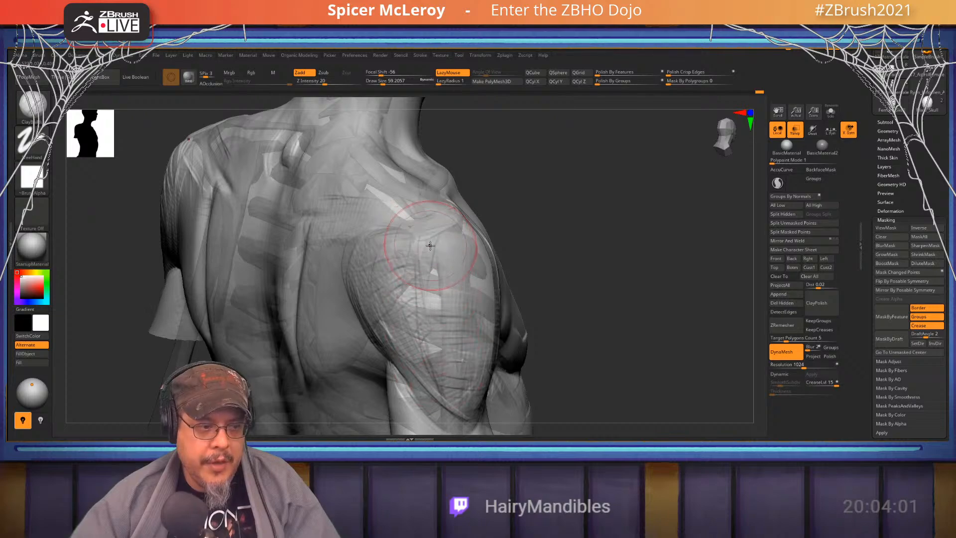
{"action": "right_click_drag", "start_coordinate": [429, 271], "coordinate": [460, 329]}
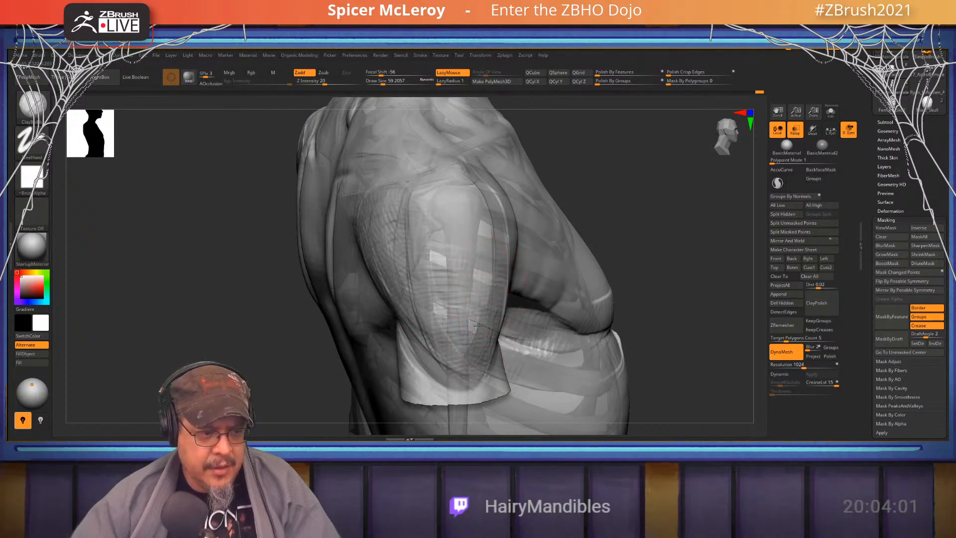
{"action": "mouse_move", "coordinate": [451, 365]}
{"action": "right_mouse_down"}
{"action": "mouse_move", "coordinate": [499, 232]}
{"action": "mouse_move", "coordinate": [450, 247]}
{"action": "right_mouse_up"}
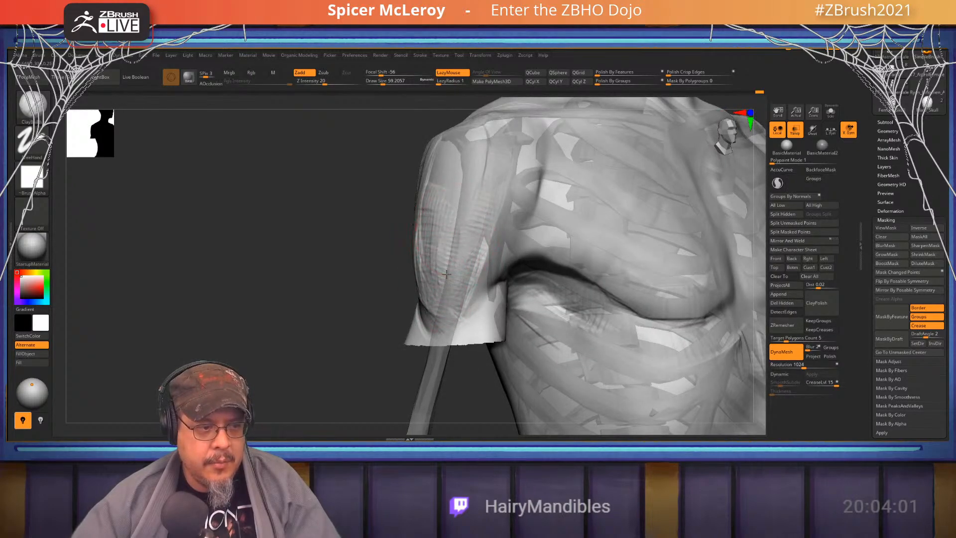
{"action": "right_click_drag", "start_coordinate": [466, 240], "coordinate": [531, 210]}
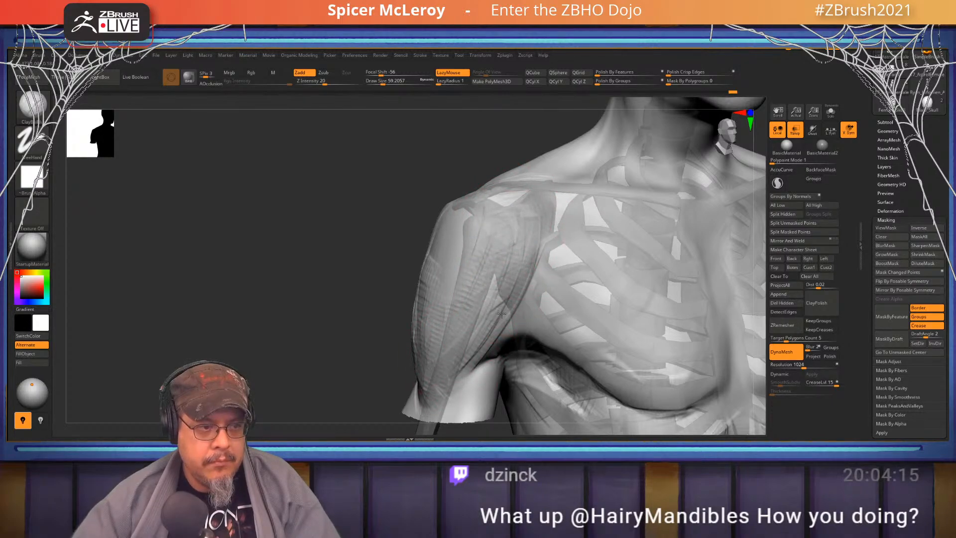
Smooth the clay strokes on the deltoid and check the shoulders from behind
{"action": "key", "text": "shift"}
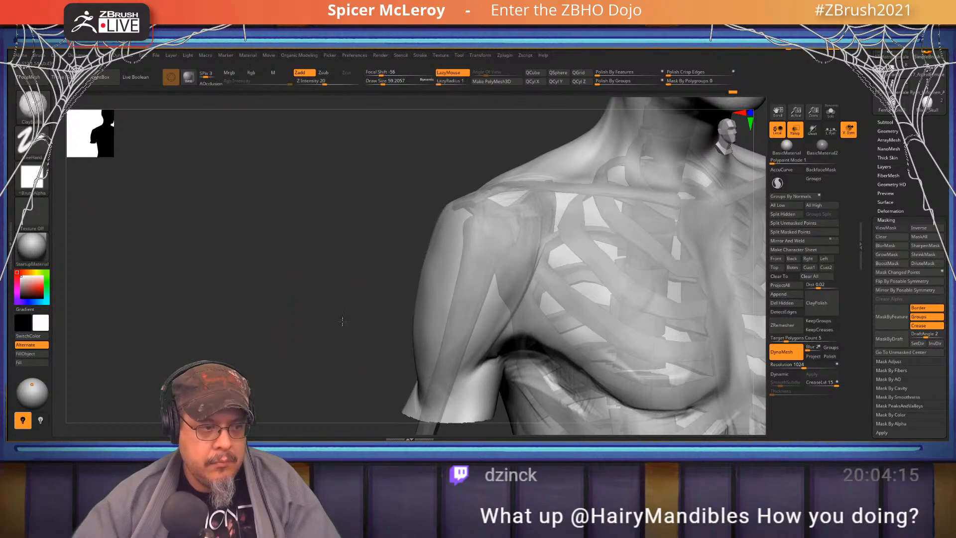
{"action": "left_click_drag", "start_coordinate": [343, 322], "coordinate": [406, 319]}
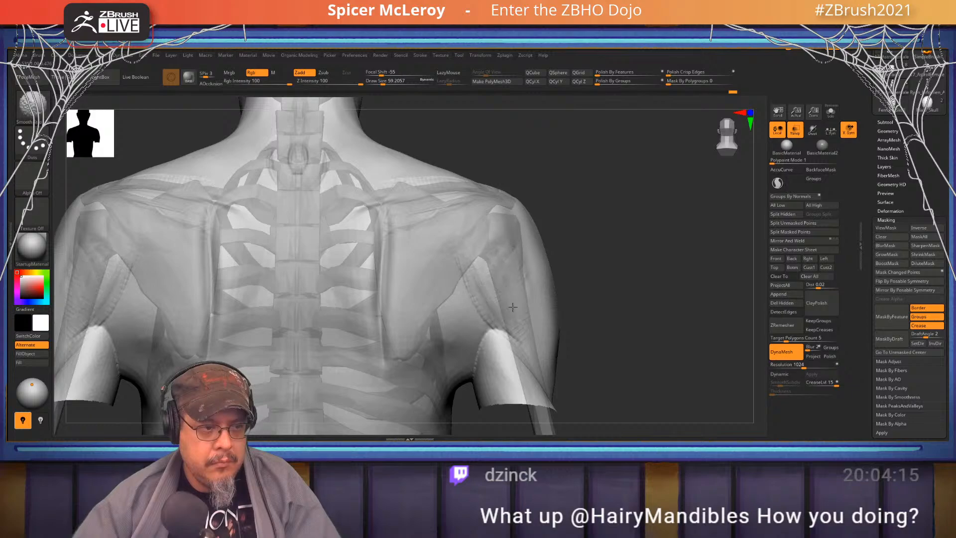
Build up the rear deltoid and the muscles across the shoulder blade with overlapping clay strokes
{"action": "mouse_move", "coordinate": [632, 249]}
{"action": "left_mouse_down"}
{"action": "mouse_move", "coordinate": [615, 274]}
{"action": "mouse_move", "coordinate": [568, 299]}
{"action": "left_mouse_up"}
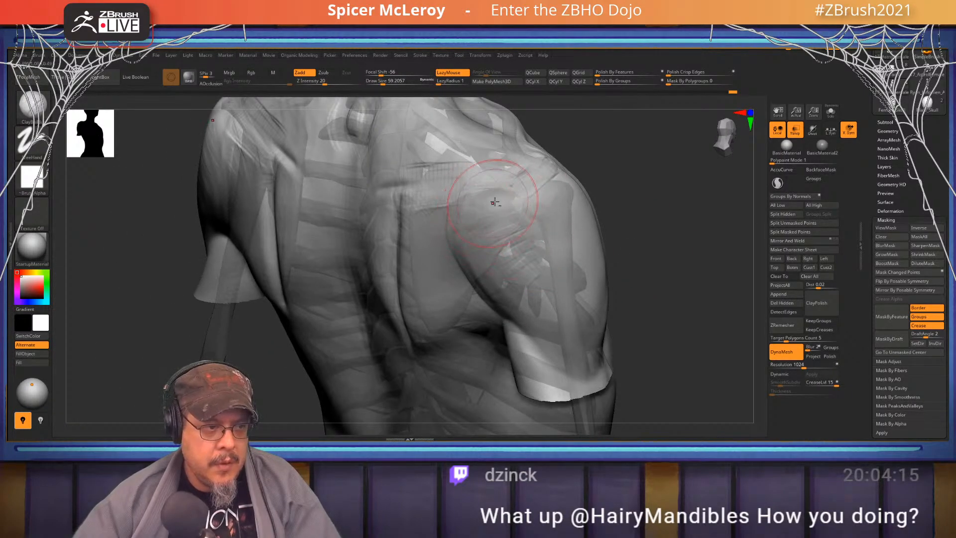
{"action": "mouse_move", "coordinate": [495, 202]}
{"action": "left_mouse_down"}
{"action": "mouse_move", "coordinate": [503, 237]}
{"action": "mouse_move", "coordinate": [469, 260]}
{"action": "left_mouse_up"}
{"action": "mouse_move", "coordinate": [481, 222]}
{"action": "left_mouse_down"}
{"action": "mouse_move", "coordinate": [495, 296]}
{"action": "mouse_move", "coordinate": [477, 236]}
{"action": "left_mouse_up"}
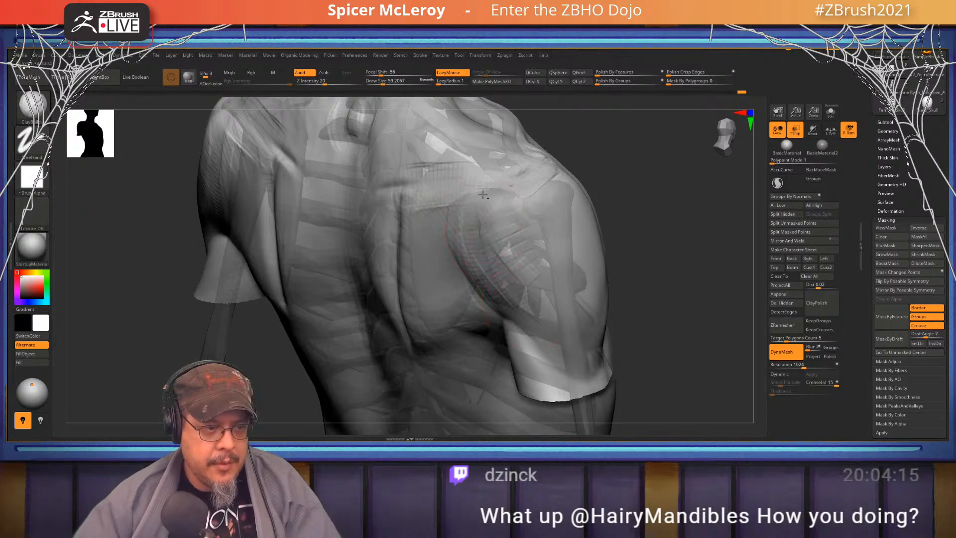
{"action": "left_click_drag", "start_coordinate": [641, 173], "coordinate": [573, 259]}
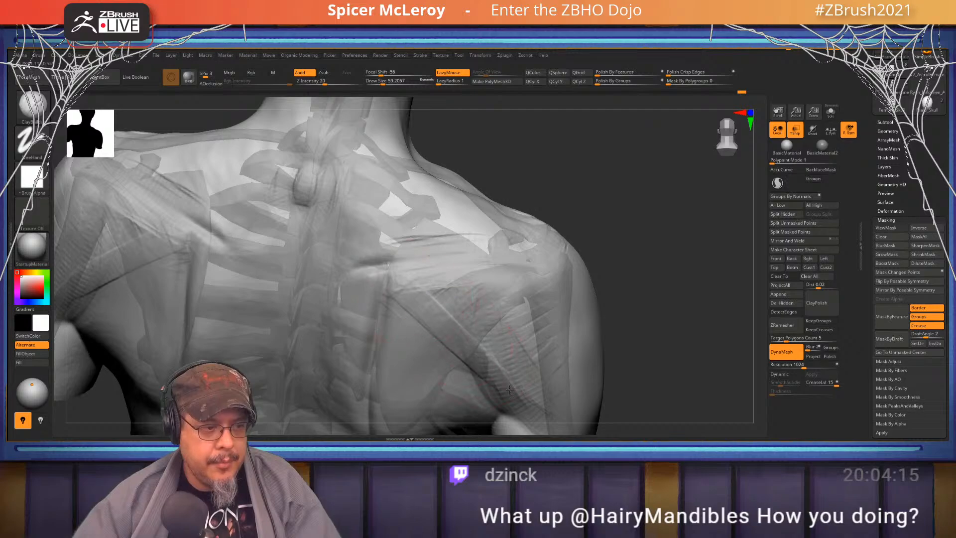
{"action": "left_click_drag", "start_coordinate": [448, 343], "coordinate": [508, 401]}
{"action": "left_click_drag", "start_coordinate": [415, 293], "coordinate": [433, 289]}
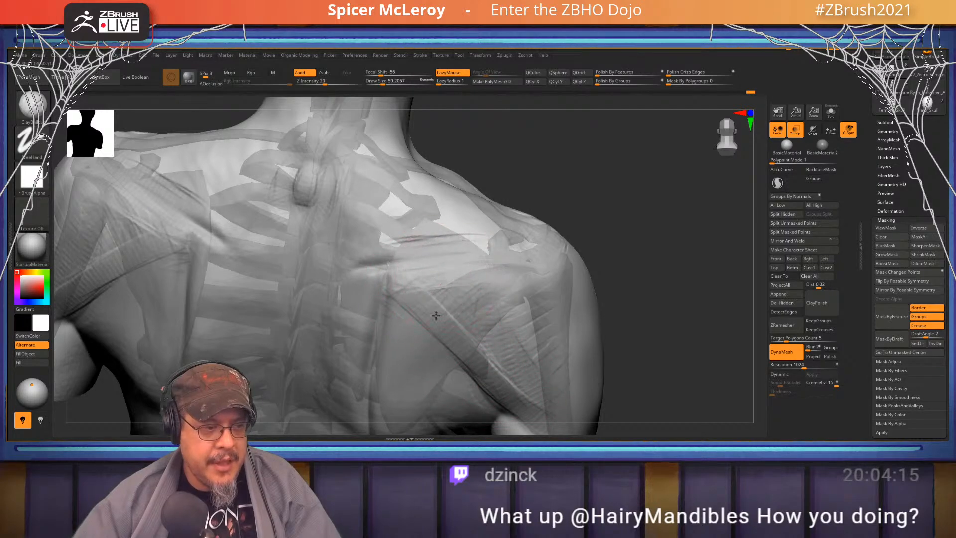
Add clay to the rear deltoid's lower end and smooth the strokes on the back of the shoulder
{"action": "left_click_drag", "start_coordinate": [662, 313], "coordinate": [523, 267]}
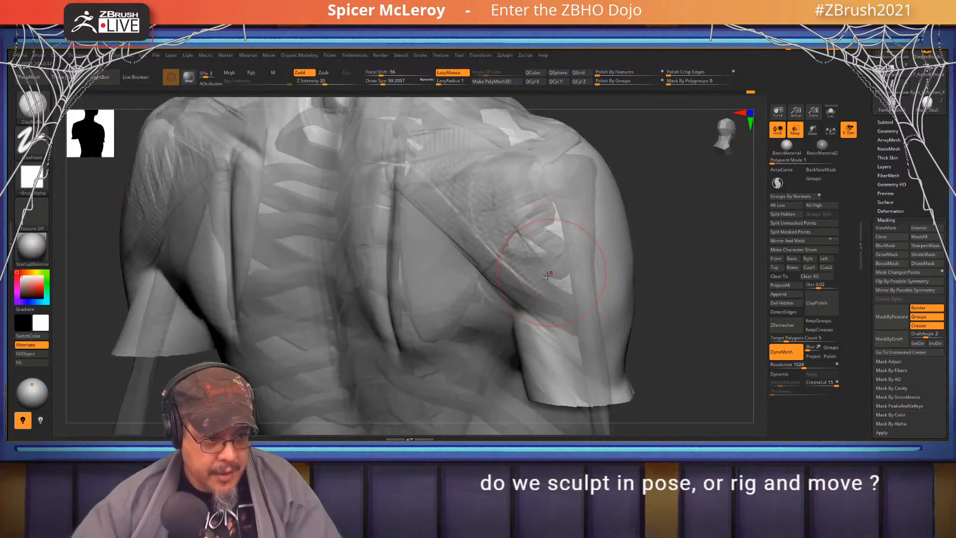
{"action": "left_click_drag", "start_coordinate": [670, 284], "coordinate": [528, 259]}
{"action": "left_click_drag", "start_coordinate": [558, 329], "coordinate": [568, 344]}
{"action": "mouse_move", "coordinate": [724, 254]}
{"action": "left_mouse_down"}
{"action": "mouse_move", "coordinate": [467, 279]}
{"action": "mouse_move", "coordinate": [485, 338]}
{"action": "left_mouse_up"}
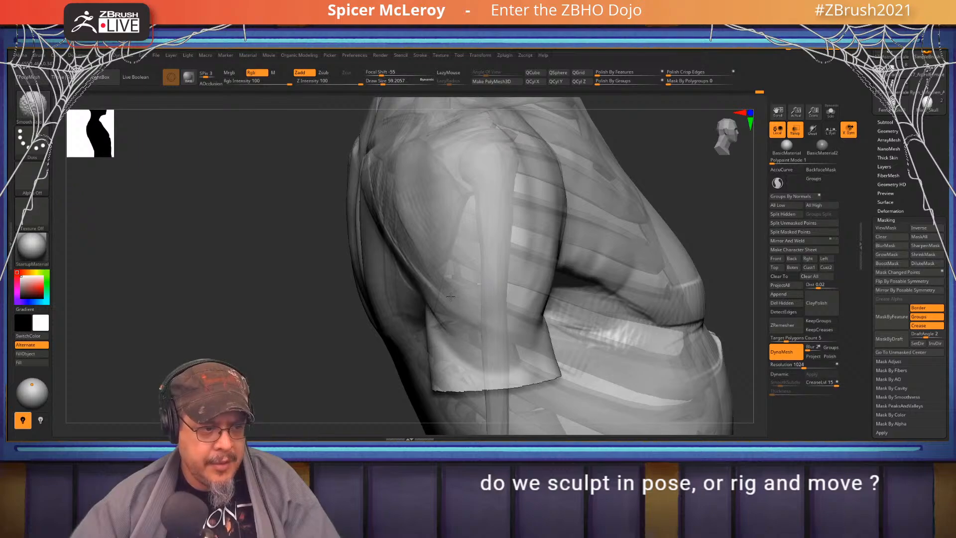
{"action": "left_click_drag", "start_coordinate": [414, 231], "coordinate": [400, 201], "text": "shift"}
Adjust the contour of the shoulder blade region from above using the Move brush at draw size about 136
{"action": "mouse_move", "coordinate": [319, 204]}
{"action": "left_mouse_down"}
{"action": "mouse_move", "coordinate": [398, 264]}
{"action": "mouse_move", "coordinate": [565, 256]}
{"action": "left_mouse_up"}
{"action": "mouse_move", "coordinate": [565, 255]}
{"action": "right_mouse_down"}
{"action": "mouse_move", "coordinate": [561, 174]}
{"action": "mouse_move", "coordinate": [546, 298]}
{"action": "right_mouse_up"}
{"action": "key", "text": "b"}
{"action": "key", "text": "m"}
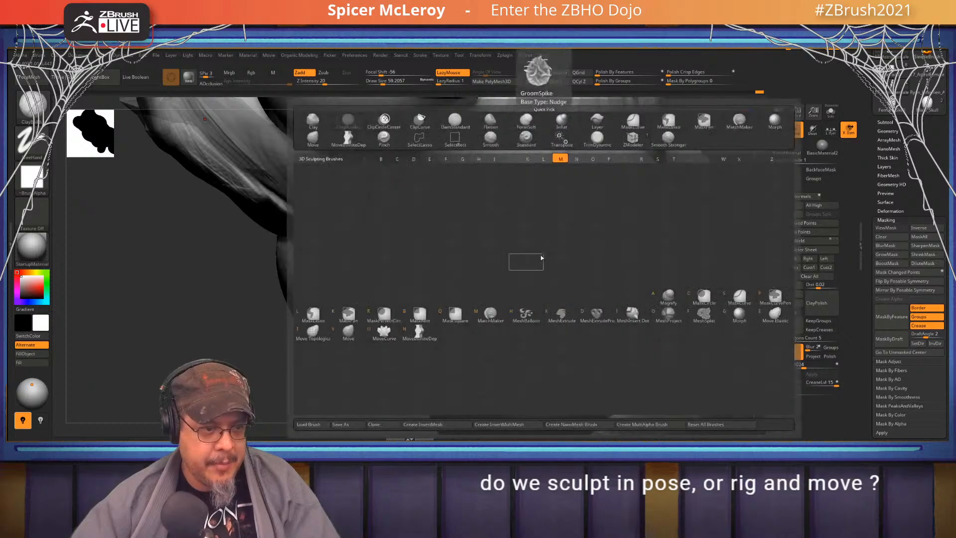
{"action": "key", "text": "v"}
{"action": "right_click_drag", "start_coordinate": [542, 258], "coordinate": [523, 268]}
{"action": "key", "text": "s"}
{"action": "mouse_move", "coordinate": [516, 275]}
{"action": "left_mouse_down"}
{"action": "mouse_move", "coordinate": [527, 279]}
{"action": "mouse_move", "coordinate": [488, 263]}
{"action": "mouse_move", "coordinate": [573, 269]}
{"action": "left_mouse_up"}
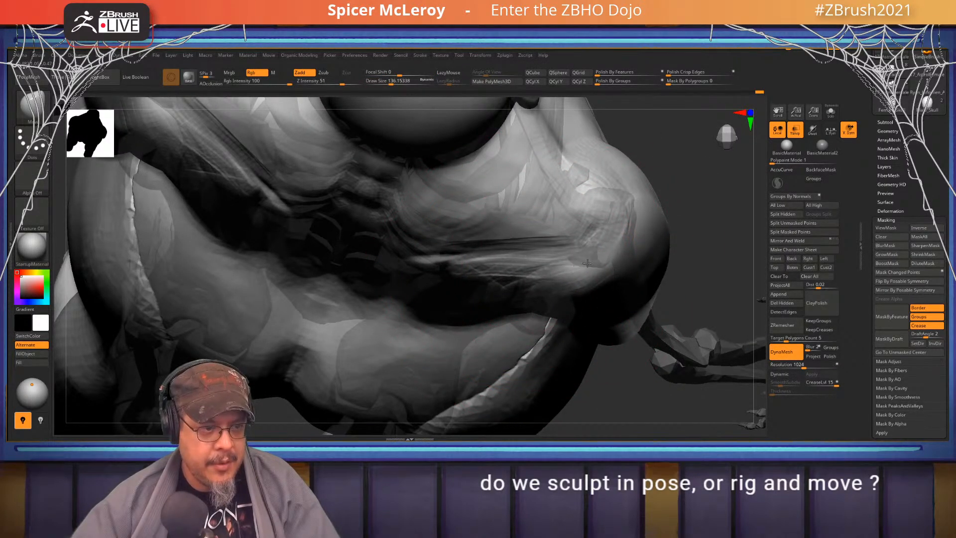
{"action": "left_click_drag", "start_coordinate": [436, 261], "coordinate": [442, 257]}
Nudge the back surface along the scapula's inner border with small Move brush adjustments
{"action": "mouse_move", "coordinate": [442, 257]}
{"action": "right_mouse_down"}
{"action": "mouse_move", "coordinate": [456, 188]}
{"action": "mouse_move", "coordinate": [547, 305]}
{"action": "right_mouse_up"}
{"action": "left_click_drag", "start_coordinate": [540, 349], "coordinate": [549, 347]}
{"action": "left_click_drag", "start_coordinate": [538, 219], "coordinate": [546, 214]}
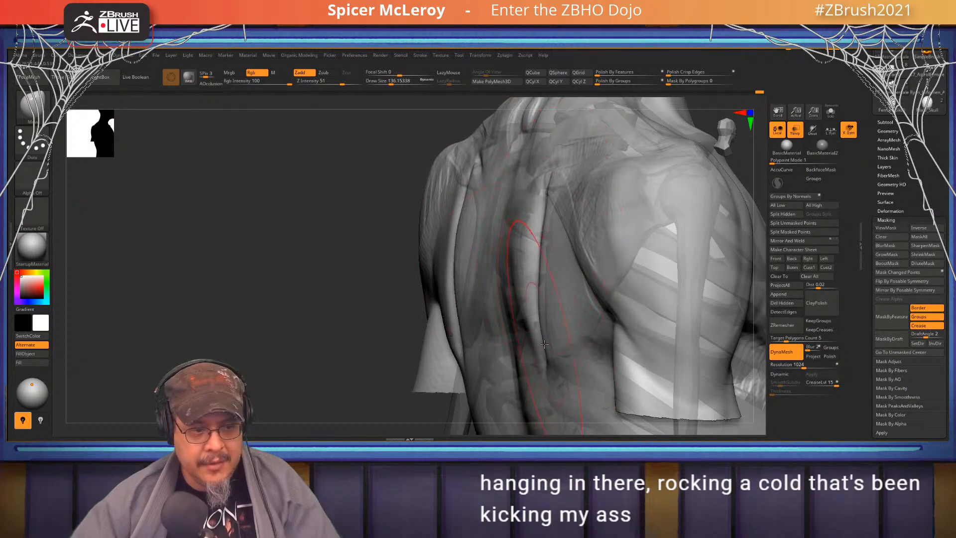
{"action": "left_click_drag", "start_coordinate": [544, 344], "coordinate": [550, 343]}
Pull in the base of the nape with the Move brush at draw size about 87 and smooth the upper shoulder
{"action": "right_click_drag", "start_coordinate": [508, 227], "coordinate": [500, 253]}
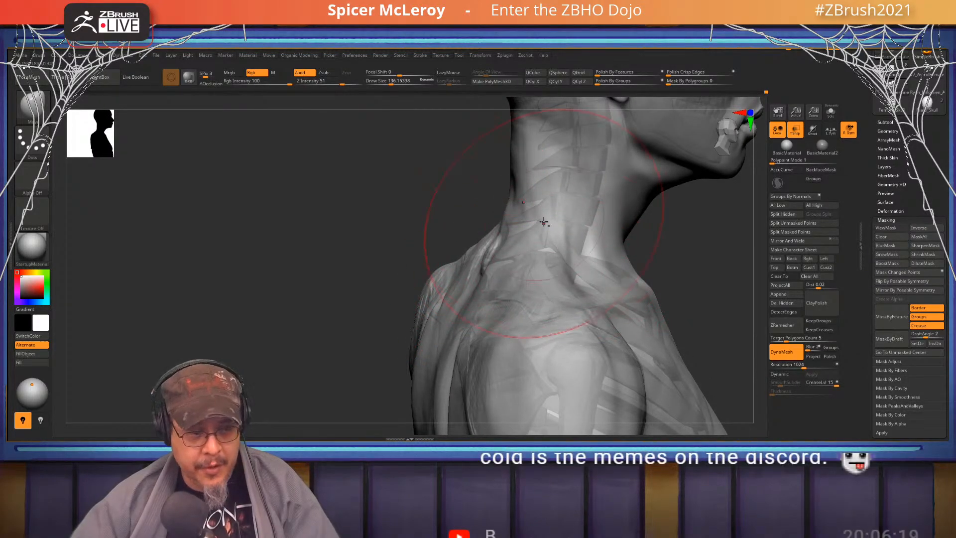
{"action": "right_click_drag", "start_coordinate": [498, 235], "coordinate": [510, 228]}
{"action": "key", "text": "s"}
{"action": "left_click_drag", "start_coordinate": [501, 255], "coordinate": [493, 255]}
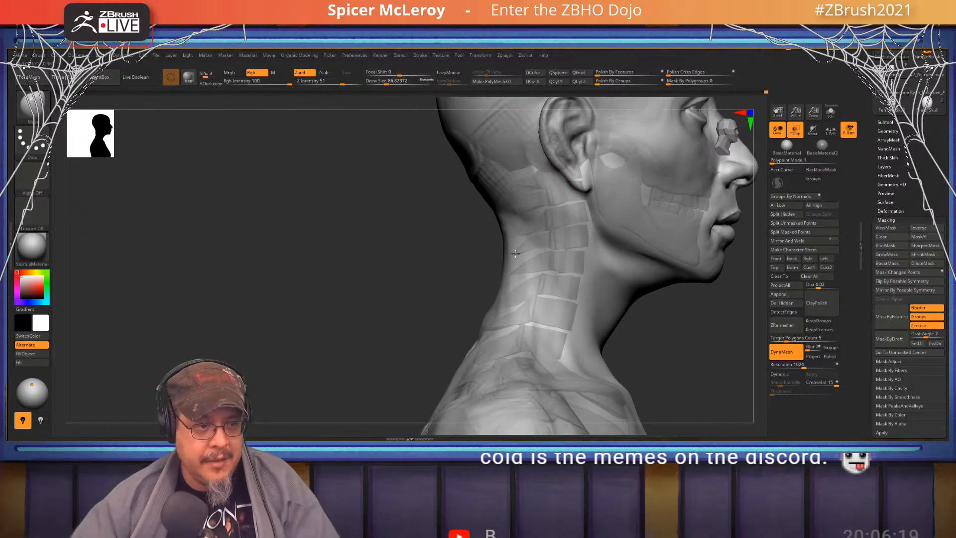
{"action": "key", "text": "shift"}
{"action": "mouse_move", "coordinate": [491, 319]}
{"action": "left_mouse_down"}
{"action": "mouse_move", "coordinate": [534, 260]}
{"action": "mouse_move", "coordinate": [506, 314]}
{"action": "left_mouse_up"}
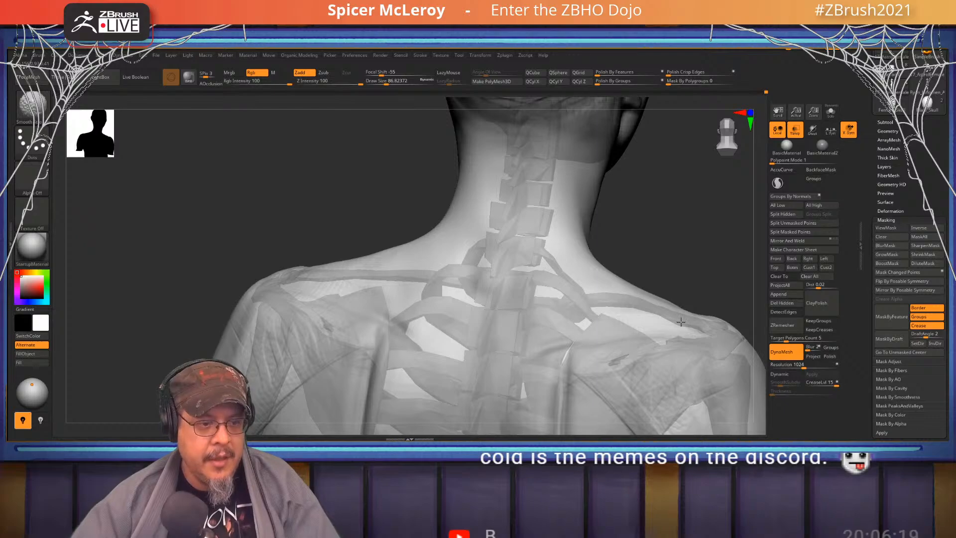
{"action": "left_click_drag", "start_coordinate": [681, 322], "coordinate": [649, 382], "text": "shift"}
Soften the forms around the scapula's spine with the FormSoft brush, reducing its draw size to about 65
{"action": "left_click_drag", "start_coordinate": [608, 234], "coordinate": [574, 139], "text": "alt"}
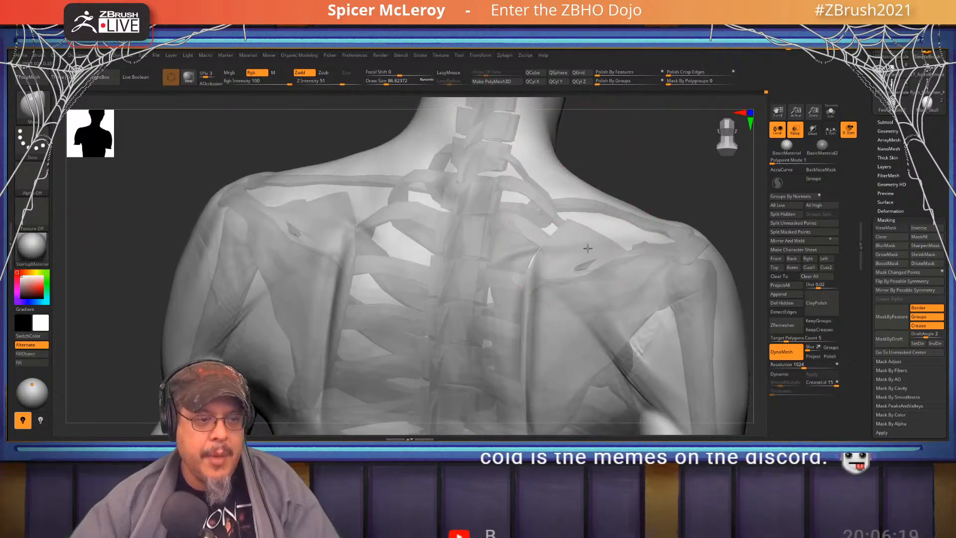
{"action": "mouse_move", "coordinate": [588, 248]}
{"action": "right_mouse_down"}
{"action": "mouse_move", "coordinate": [610, 291]}
{"action": "mouse_move", "coordinate": [643, 279]}
{"action": "right_mouse_up"}
{"action": "key", "text": "b"}
{"action": "key", "text": "f"}
{"action": "key", "text": "s"}
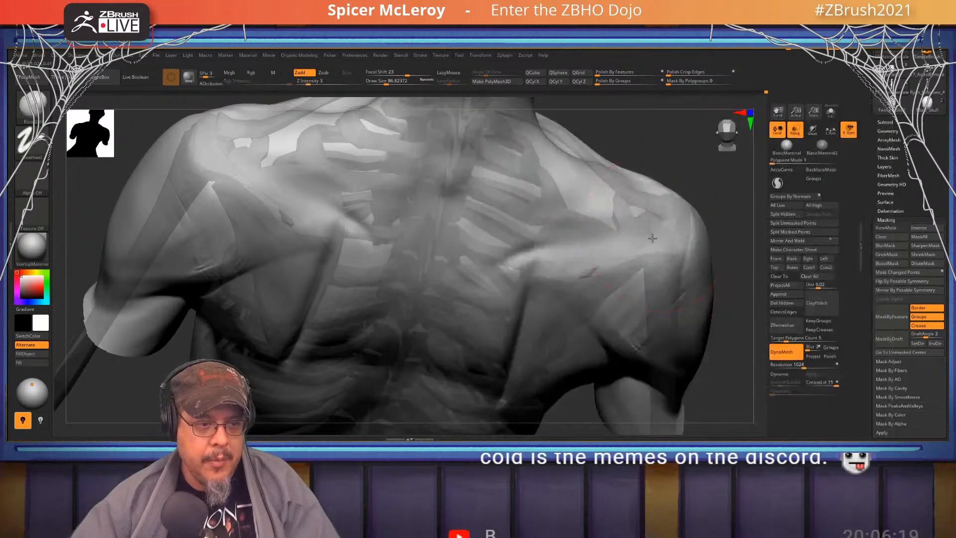
{"action": "right_click_drag", "start_coordinate": [653, 238], "coordinate": [662, 228]}
{"action": "key", "text": "s"}
{"action": "left_click_drag", "start_coordinate": [662, 229], "coordinate": [658, 230]}
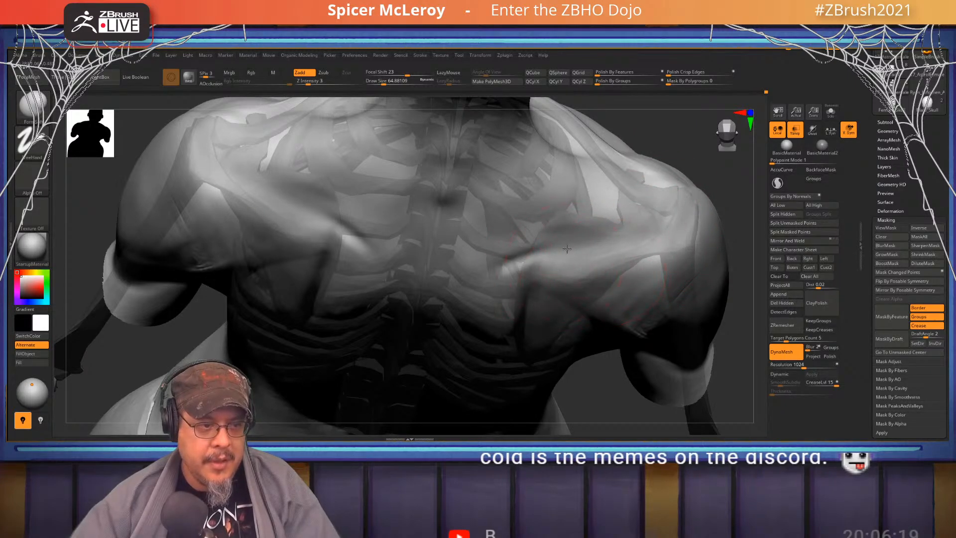
Build up the scapula's lower angle and inner border with ClayBuildup strokes at intensity 20
{"action": "mouse_move", "coordinate": [567, 248]}
{"action": "right_mouse_down"}
{"action": "mouse_move", "coordinate": [532, 272]}
{"action": "mouse_move", "coordinate": [572, 259]}
{"action": "mouse_move", "coordinate": [545, 239]}
{"action": "mouse_move", "coordinate": [553, 233]}
{"action": "right_mouse_up"}
{"action": "key", "text": "b"}
{"action": "key", "text": "c"}
{"action": "key", "text": "b"}
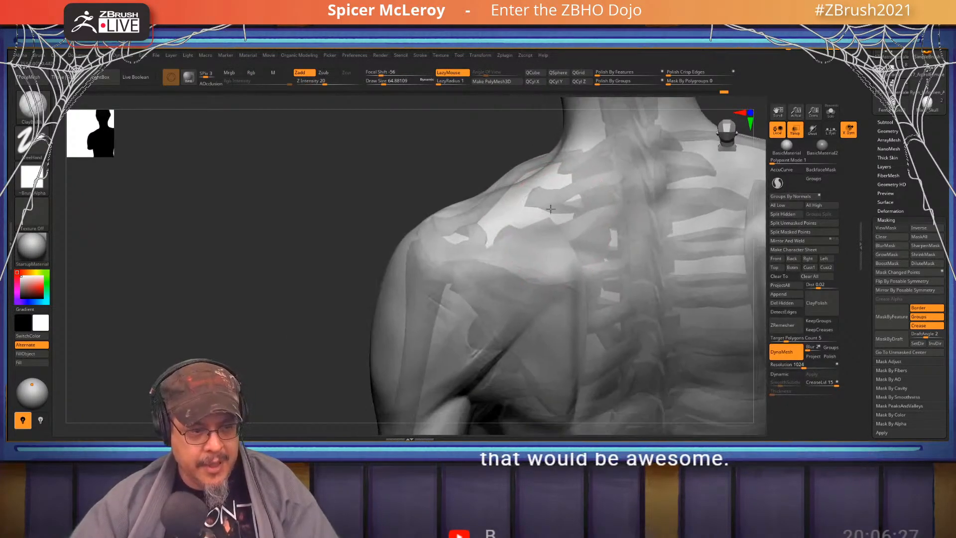
{"action": "right_click_drag", "start_coordinate": [551, 208], "coordinate": [556, 244]}
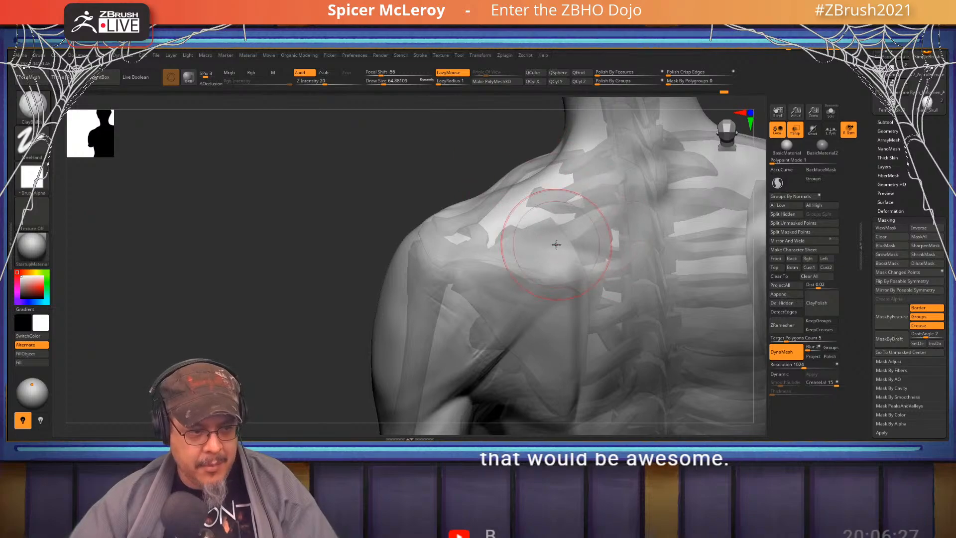
{"action": "mouse_move", "coordinate": [597, 303]}
{"action": "right_mouse_down"}
{"action": "mouse_move", "coordinate": [558, 246]}
{"action": "mouse_move", "coordinate": [552, 199]}
{"action": "right_mouse_up"}
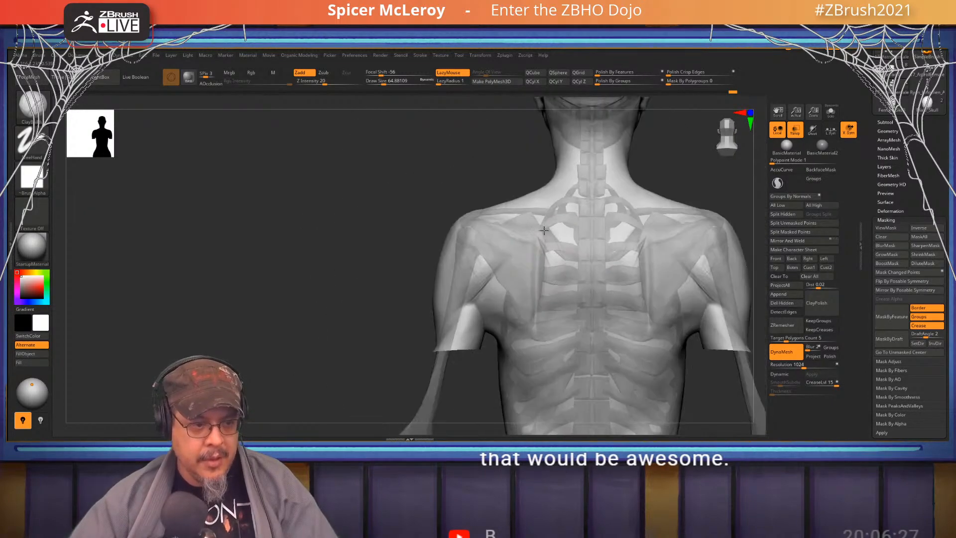
{"action": "right_click_drag", "start_coordinate": [521, 314], "coordinate": [572, 192], "text": "alt"}
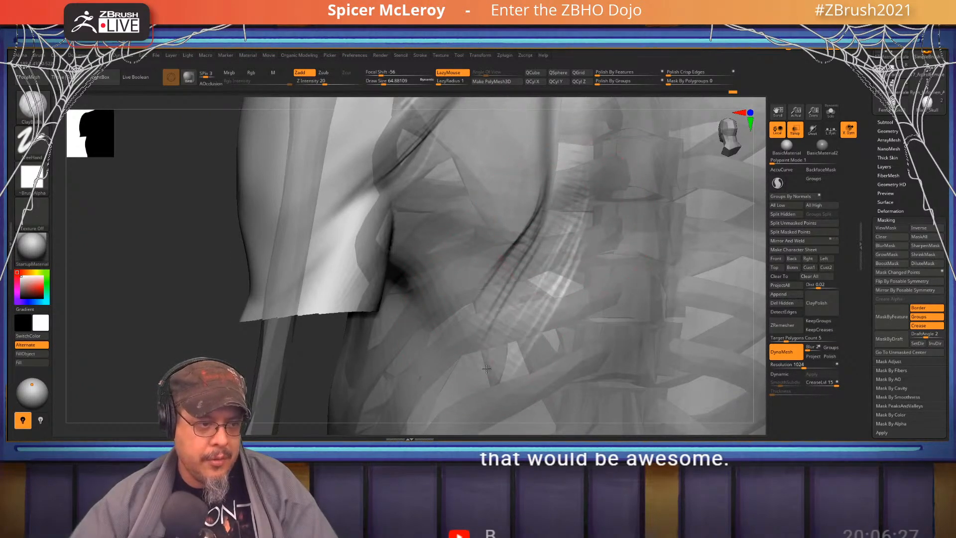
{"action": "right_click_drag", "start_coordinate": [537, 162], "coordinate": [526, 253], "text": "alt"}
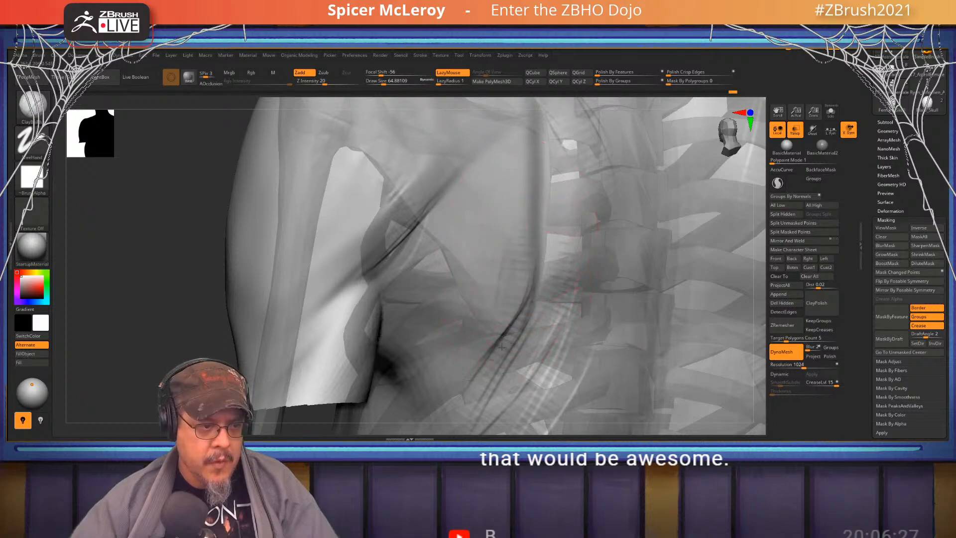
{"action": "right_click_drag", "start_coordinate": [535, 169], "coordinate": [534, 202], "text": "alt"}
{"action": "left_click_drag", "start_coordinate": [532, 204], "coordinate": [521, 264]}
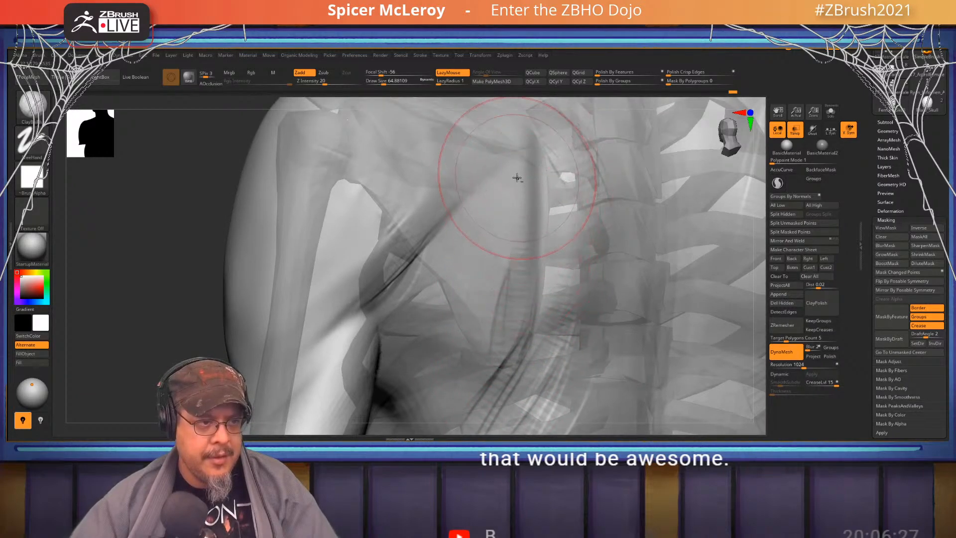
{"action": "mouse_move", "coordinate": [516, 177]}
{"action": "left_mouse_down"}
{"action": "mouse_move", "coordinate": [513, 326]}
{"action": "mouse_move", "coordinate": [496, 315]}
{"action": "left_mouse_up"}
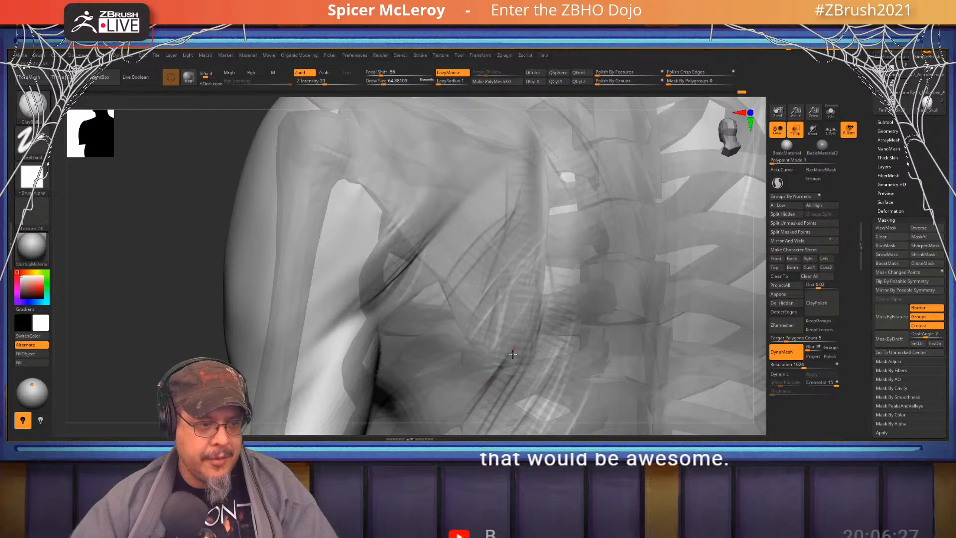
{"action": "right_click_drag", "start_coordinate": [502, 275], "coordinate": [519, 200]}
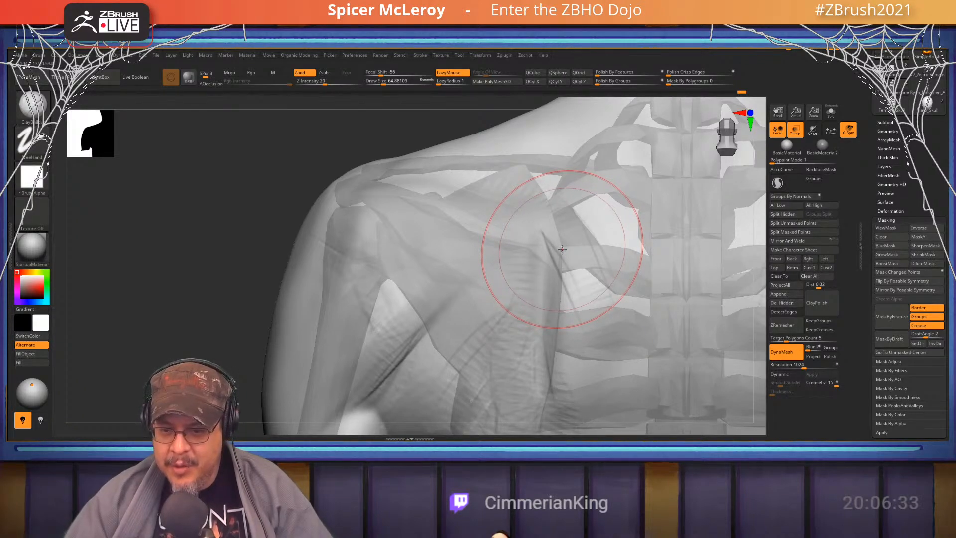
Reshape the ear and raise its lobe with the Move brush, using draw sizes of about 124 and 44
{"action": "mouse_move", "coordinate": [601, 237]}
{"action": "right_mouse_down"}
{"action": "mouse_move", "coordinate": [650, 258]}
{"action": "mouse_move", "coordinate": [618, 224]}
{"action": "mouse_move", "coordinate": [541, 249]}
{"action": "mouse_move", "coordinate": [546, 234]}
{"action": "mouse_move", "coordinate": [531, 220]}
{"action": "mouse_move", "coordinate": [561, 222]}
{"action": "mouse_move", "coordinate": [573, 271]}
{"action": "right_mouse_up"}
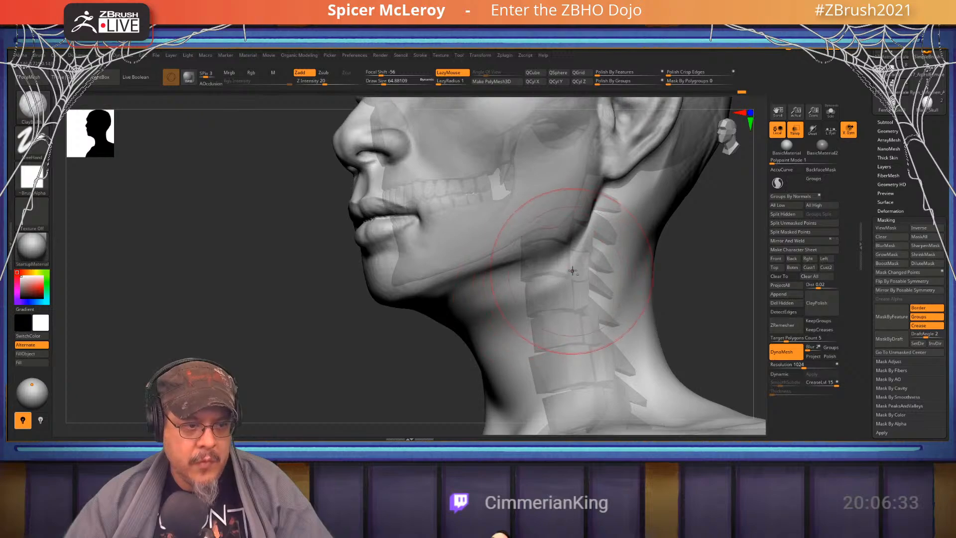
{"action": "mouse_move", "coordinate": [572, 271]}
{"action": "left_mouse_down"}
{"action": "mouse_move", "coordinate": [498, 312]}
{"action": "mouse_move", "coordinate": [454, 314]}
{"action": "mouse_move", "coordinate": [469, 285]}
{"action": "mouse_move", "coordinate": [580, 241]}
{"action": "left_mouse_up"}
{"action": "right_click_drag", "start_coordinate": [581, 241], "coordinate": [582, 257]}
{"action": "key", "text": "shift"}
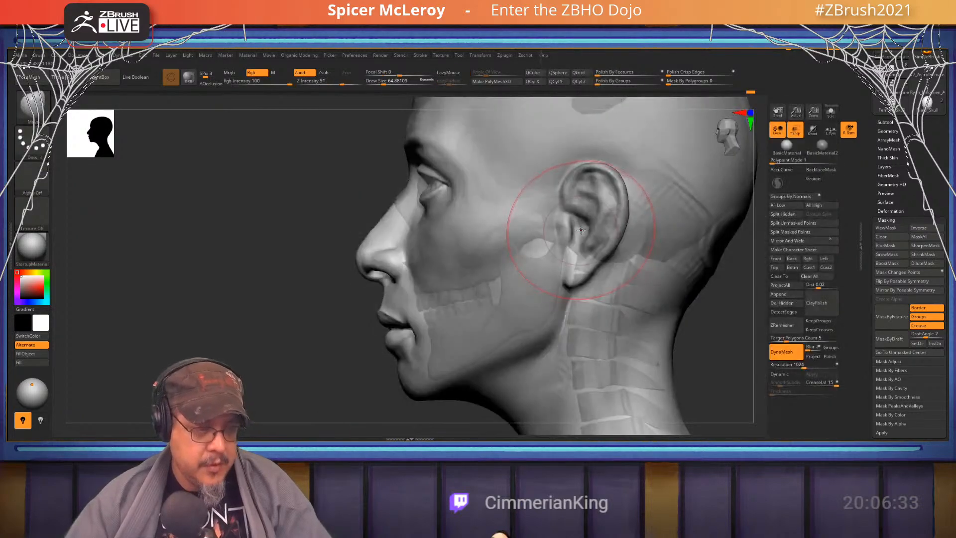
{"action": "key", "text": "bracketright"}
{"action": "left_click_drag", "start_coordinate": [583, 258], "coordinate": [614, 237]}
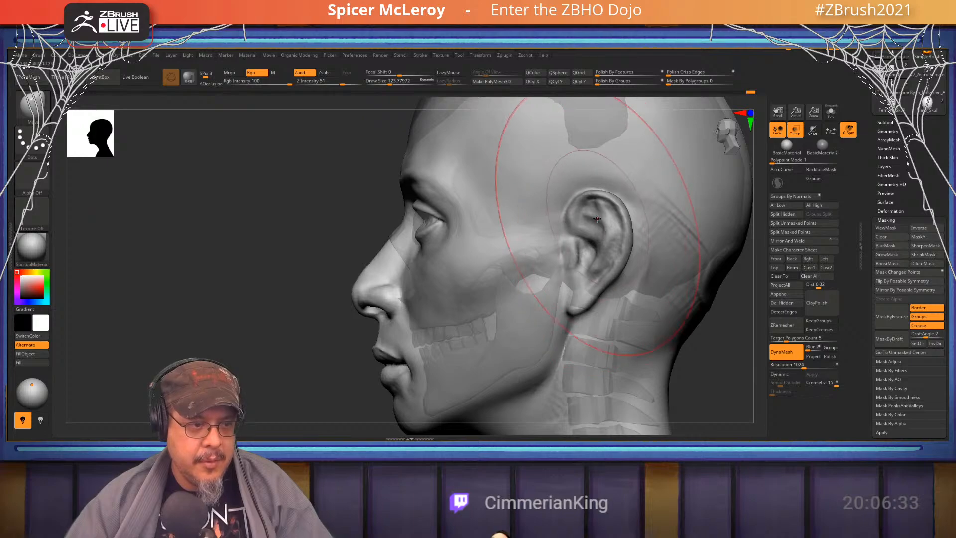
{"action": "key", "text": "s"}
{"action": "left_click_drag", "start_coordinate": [577, 309], "coordinate": [569, 309]}
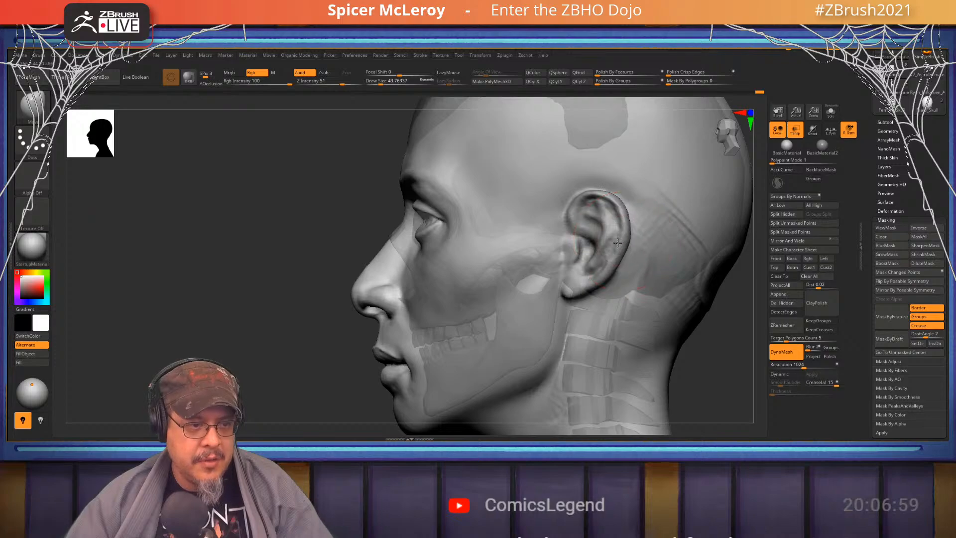
Refine the neck below the ear with the Move brush at draw size about 62 and smooth the neck's side
{"action": "mouse_move", "coordinate": [617, 242]}
{"action": "right_mouse_down"}
{"action": "mouse_move", "coordinate": [582, 249]}
{"action": "mouse_move", "coordinate": [609, 252]}
{"action": "right_mouse_up"}
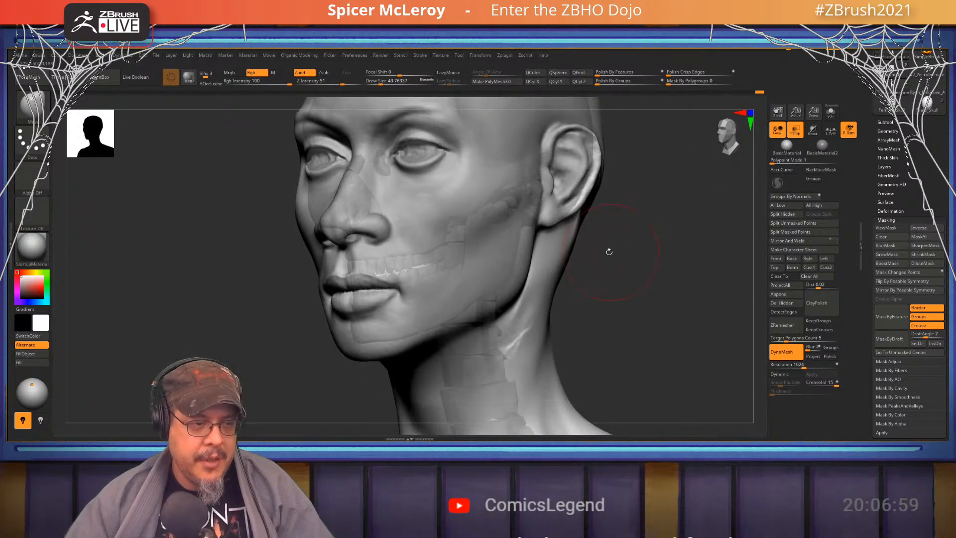
{"action": "key", "text": "s"}
{"action": "left_click_drag", "start_coordinate": [565, 241], "coordinate": [605, 241]}
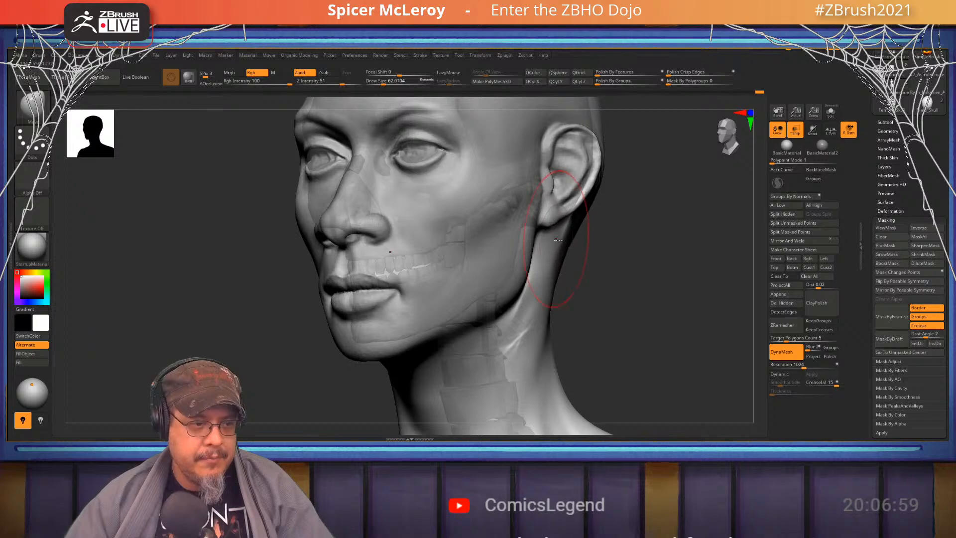
{"action": "right_click_drag", "start_coordinate": [556, 239], "coordinate": [562, 255]}
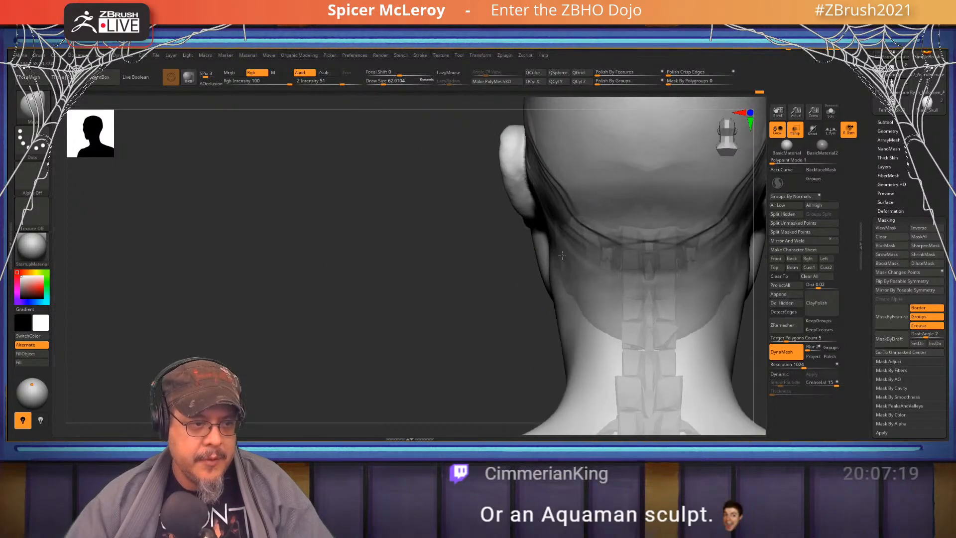
{"action": "left_click_drag", "start_coordinate": [560, 309], "coordinate": [558, 334], "text": "shift"}
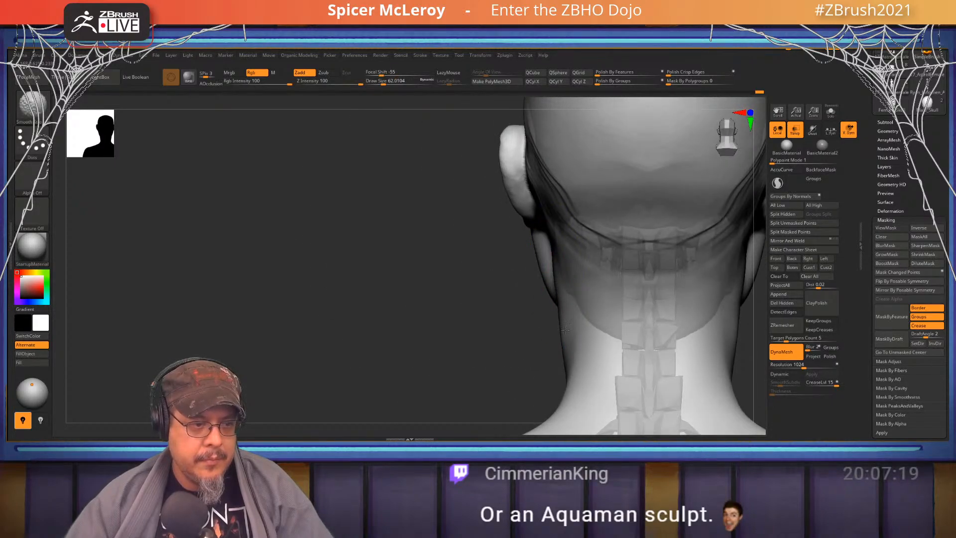
{"action": "right_click_drag", "start_coordinate": [562, 276], "coordinate": [561, 278]}
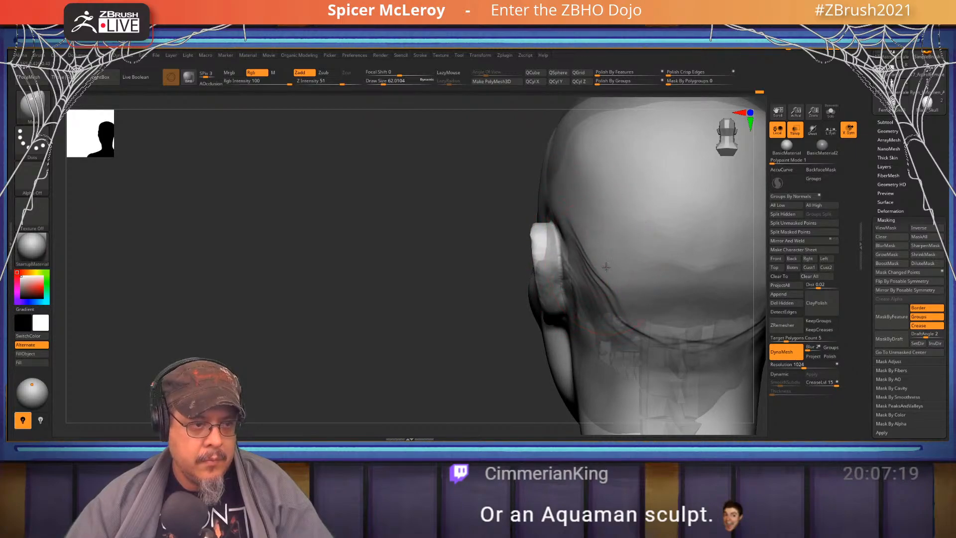
Raise the cranium's crown and forehead over the reference skull with the Move brush at draw size about 149
{"action": "mouse_move", "coordinate": [576, 219]}
{"action": "right_mouse_down"}
{"action": "mouse_move", "coordinate": [611, 218]}
{"action": "mouse_move", "coordinate": [518, 216]}
{"action": "right_mouse_up"}
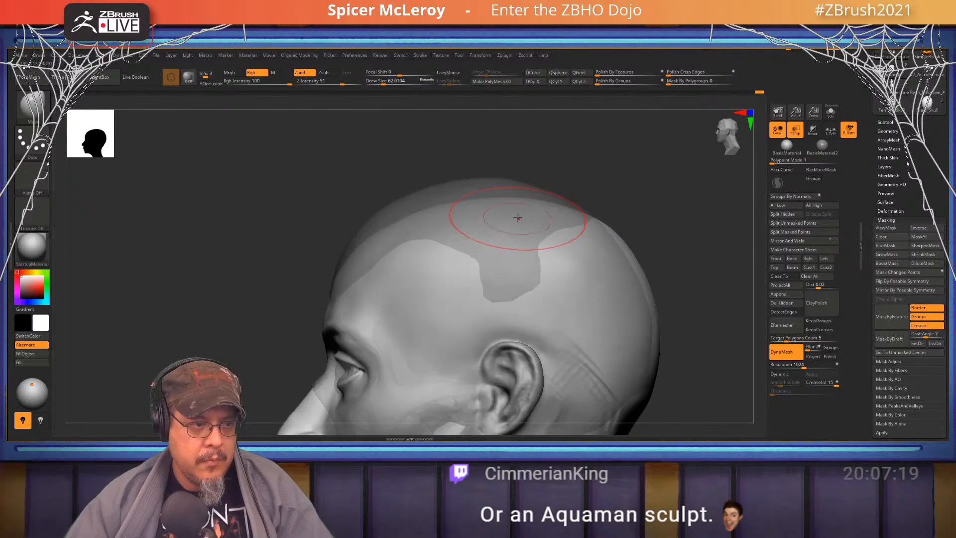
{"action": "key", "text": "bracketright"}
{"action": "key", "text": "bracketright"}
{"action": "key", "text": "bracketright"}
{"action": "key", "text": "bracketright"}
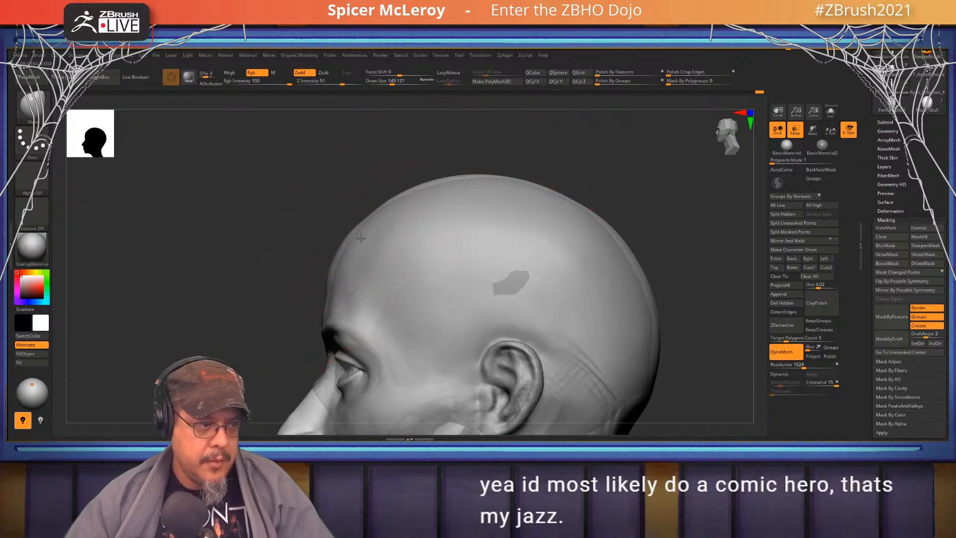
{"action": "left_click_drag", "start_coordinate": [359, 238], "coordinate": [365, 234]}
Refine the forehead's profile with the Move brush at draw size about 68 and smooth the patch above the ear
{"action": "mouse_move", "coordinate": [431, 239]}
{"action": "right_mouse_down", "text": "alt"}
{"action": "mouse_move", "coordinate": [555, 175]}
{"action": "mouse_move", "coordinate": [500, 227]}
{"action": "right_mouse_up", "text": "alt"}
{"action": "key", "text": "s"}
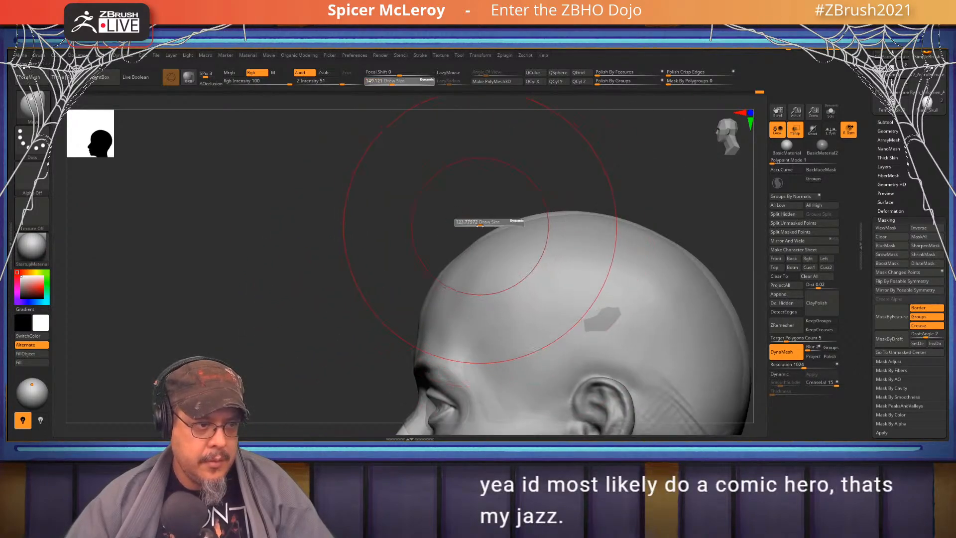
{"action": "left_click_drag", "start_coordinate": [483, 224], "coordinate": [473, 224]}
{"action": "left_click_drag", "start_coordinate": [461, 256], "coordinate": [467, 260]}
{"action": "right_click_drag", "start_coordinate": [500, 241], "coordinate": [551, 204], "text": "alt"}
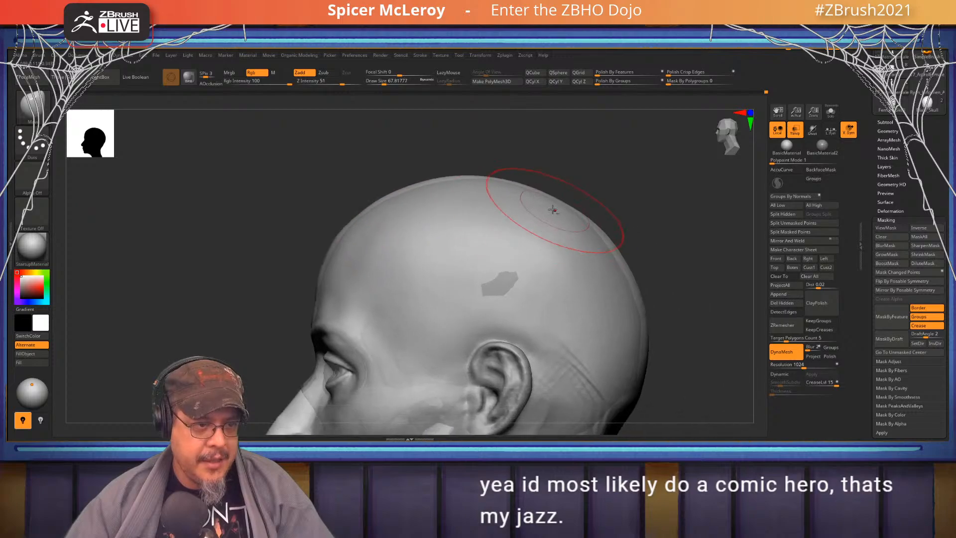
{"action": "left_click_drag", "start_coordinate": [488, 277], "coordinate": [504, 278], "text": "shift"}
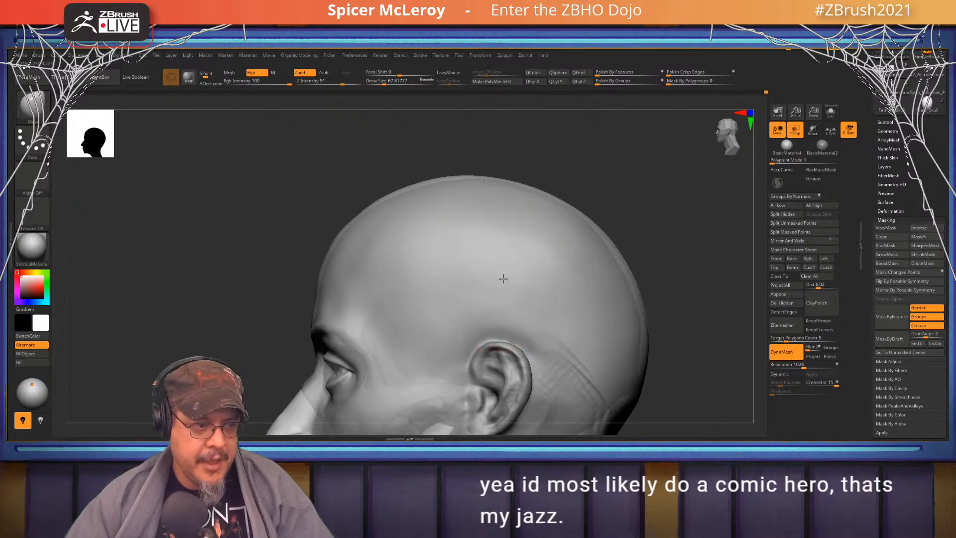
Adjust the back of the skull's profile with the Move brush at draw size about 120
{"action": "right_click_drag", "start_coordinate": [678, 289], "coordinate": [653, 207], "text": "alt"}
{"action": "key", "text": "s"}
{"action": "left_click_drag", "start_coordinate": [652, 207], "coordinate": [659, 208]}
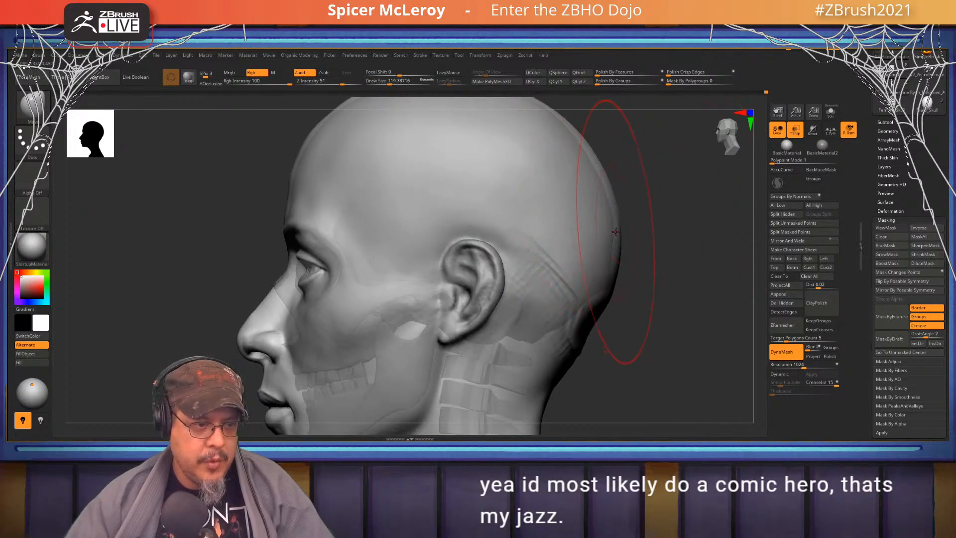
{"action": "mouse_move", "coordinate": [641, 294]}
{"action": "right_mouse_down"}
{"action": "mouse_move", "coordinate": [598, 259]}
{"action": "mouse_move", "coordinate": [559, 196]}
{"action": "mouse_move", "coordinate": [572, 285]}
{"action": "right_mouse_up"}
{"action": "key", "text": "b"}
{"action": "key", "text": "d"}
{"action": "key", "text": "s"}
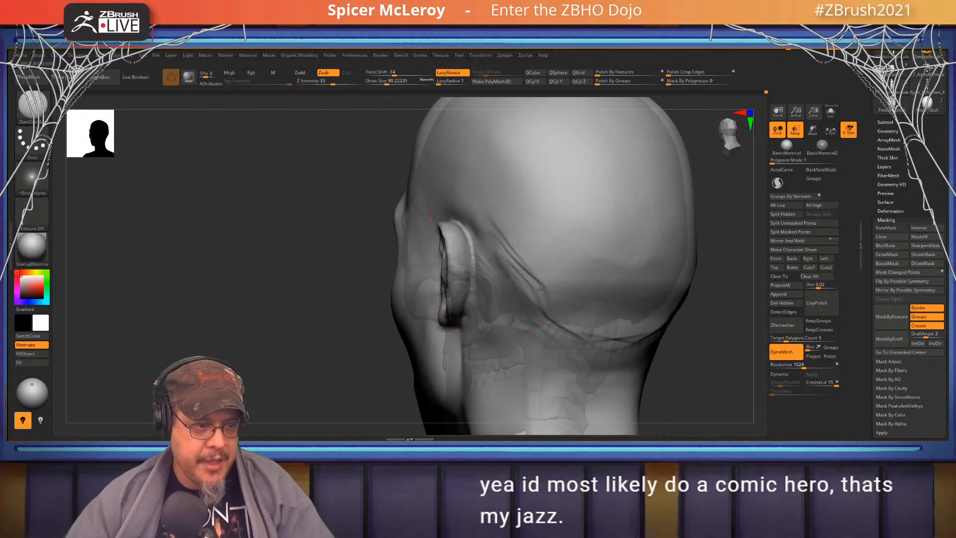
{"action": "key", "text": "ctrl"}
{"action": "key", "text": "ctrl+z"}
Build up the base of the skull and the nape with ClayBuildup strokes at intensity 20 and draw size about 90
{"action": "key", "text": "b"}
{"action": "key", "text": "c"}
{"action": "key", "text": "b"}
{"action": "left_click_drag", "start_coordinate": [510, 238], "coordinate": [564, 308]}
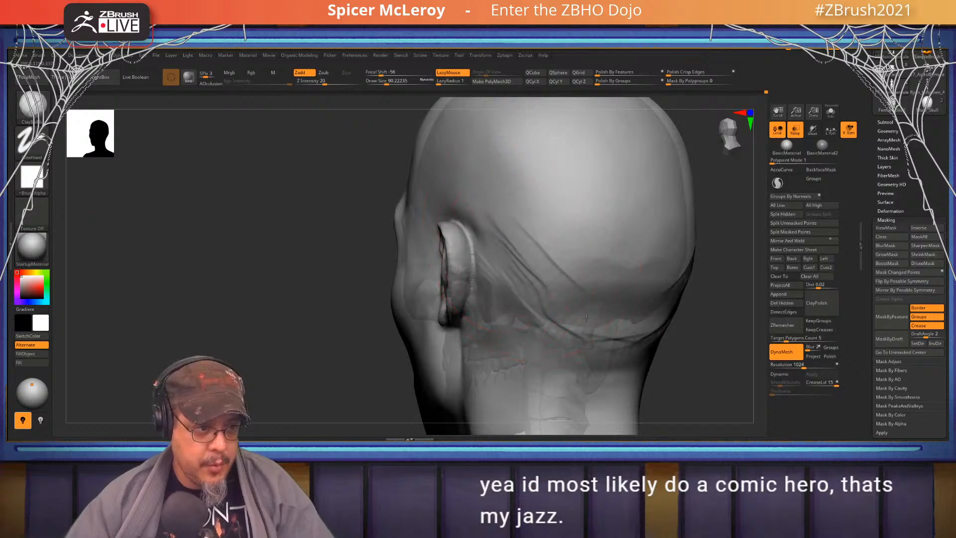
{"action": "left_click_drag", "start_coordinate": [535, 229], "coordinate": [629, 271]}
{"action": "left_click_drag", "start_coordinate": [533, 249], "coordinate": [615, 299]}
{"action": "mouse_move", "coordinate": [513, 278]}
{"action": "left_mouse_down"}
{"action": "mouse_move", "coordinate": [561, 328]}
{"action": "mouse_move", "coordinate": [529, 332]}
{"action": "mouse_move", "coordinate": [540, 355]}
{"action": "left_mouse_up"}
{"action": "left_click_drag", "start_coordinate": [550, 294], "coordinate": [601, 329]}
{"action": "mouse_move", "coordinate": [543, 340]}
{"action": "left_mouse_down"}
{"action": "mouse_move", "coordinate": [600, 368]}
{"action": "mouse_move", "coordinate": [615, 361]}
{"action": "left_mouse_up"}
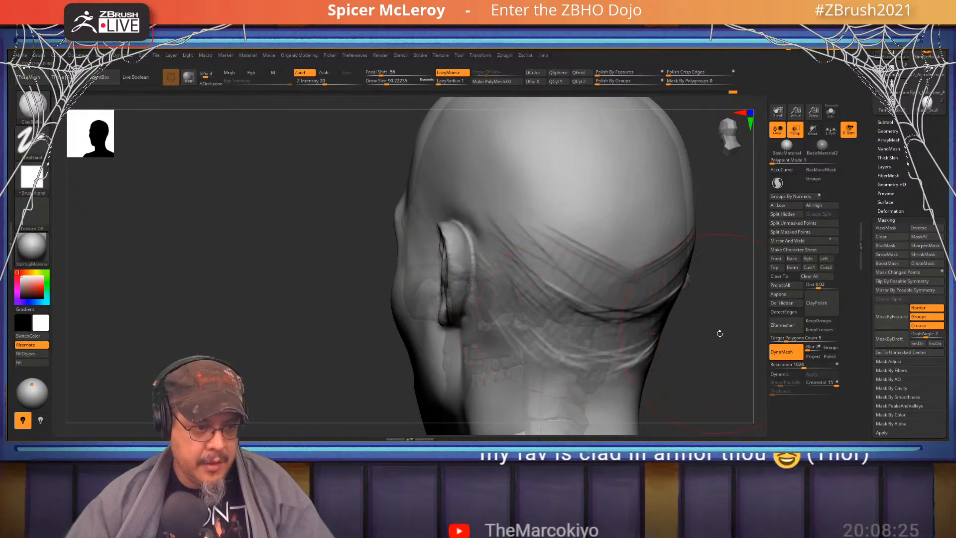
{"action": "left_click_drag", "start_coordinate": [720, 333], "coordinate": [618, 323]}
{"action": "left_click_drag", "start_coordinate": [617, 323], "coordinate": [573, 250], "text": "alt"}
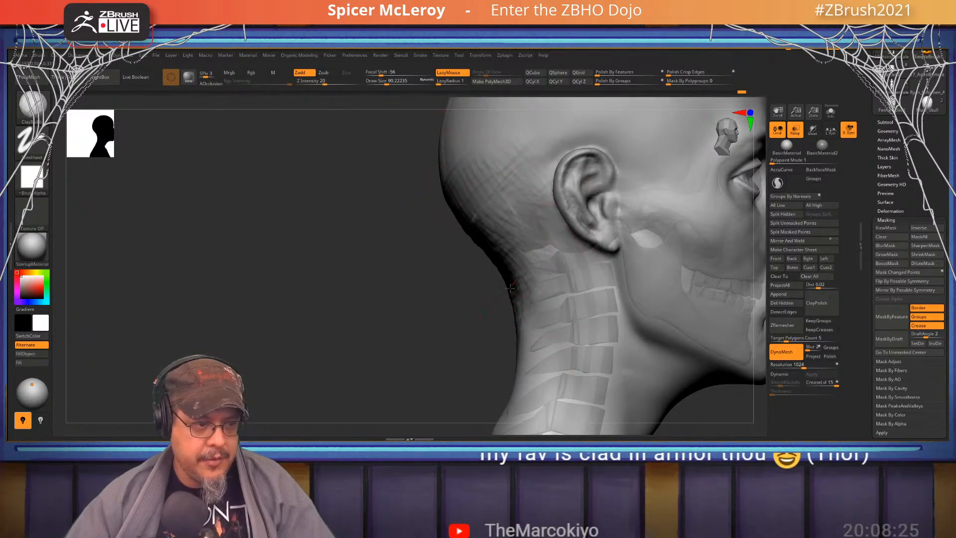
Turn off the transparent display of the figure and reveal the mesh's hidden forearms
{"action": "left_click_drag", "start_coordinate": [502, 329], "coordinate": [249, 299], "text": "alt"}
{"action": "left_click_drag", "start_coordinate": [666, 265], "coordinate": [646, 162]}
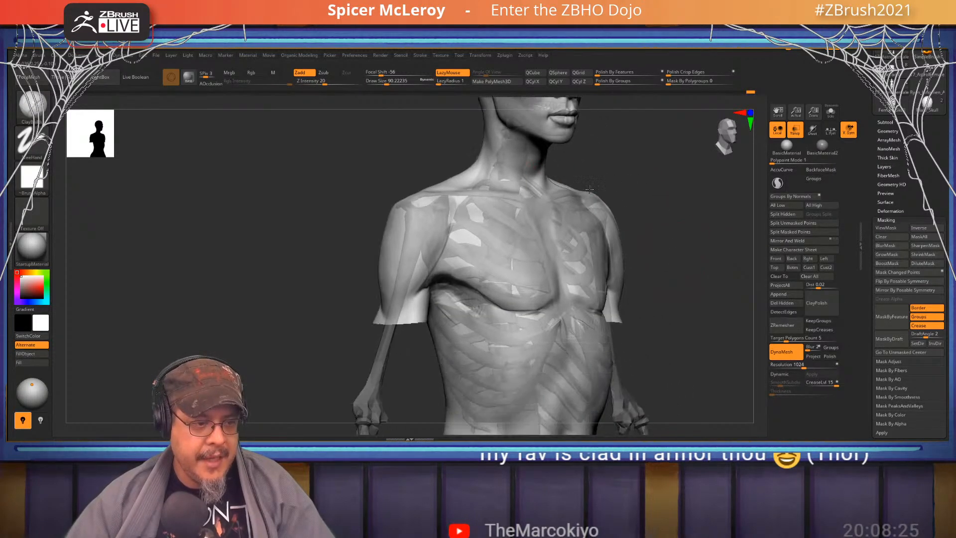
{"action": "left_click_drag", "start_coordinate": [503, 247], "coordinate": [515, 237], "text": "alt"}
{"action": "left_click", "coordinate": [799, 133]}
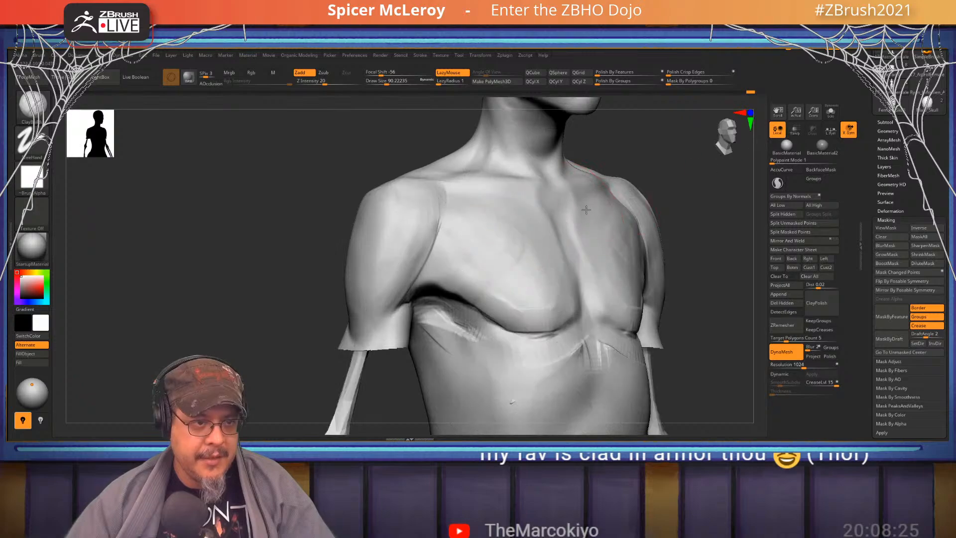
{"action": "left_click_drag", "start_coordinate": [677, 173], "coordinate": [605, 139], "text": "alt"}
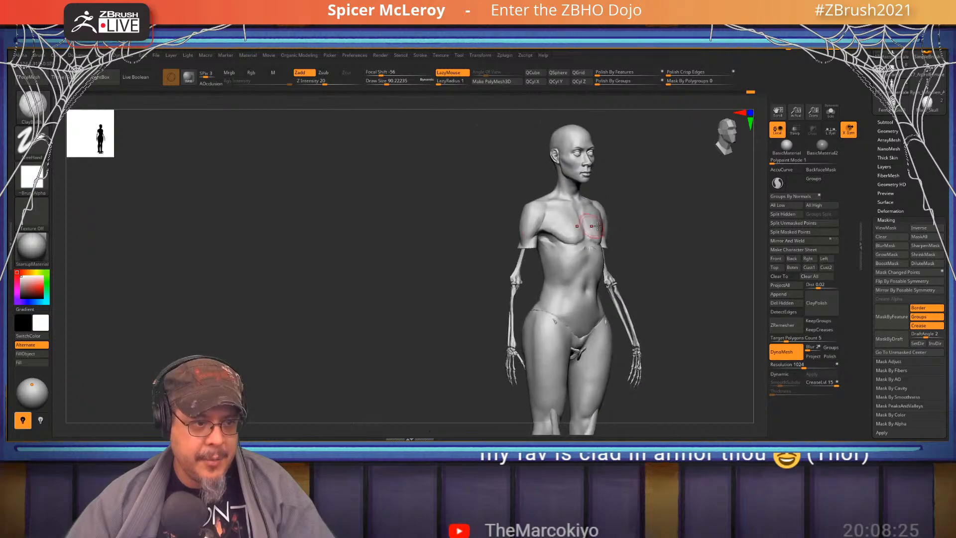
{"action": "left_click", "coordinate": [649, 230], "text": "ctrl+shift"}
Smooth the clay marks below the chest and along the ribcage
{"action": "left_click_drag", "start_coordinate": [651, 231], "coordinate": [635, 257], "text": "shift"}
{"action": "mouse_move", "coordinate": [538, 164]}
{"action": "left_mouse_down", "text": "alt"}
{"action": "mouse_move", "coordinate": [538, 260]}
{"action": "mouse_move", "coordinate": [558, 277]}
{"action": "mouse_move", "coordinate": [600, 271]}
{"action": "mouse_move", "coordinate": [544, 294]}
{"action": "left_mouse_up", "text": "alt"}
{"action": "left_click_drag", "start_coordinate": [501, 333], "coordinate": [501, 306], "text": "shift"}
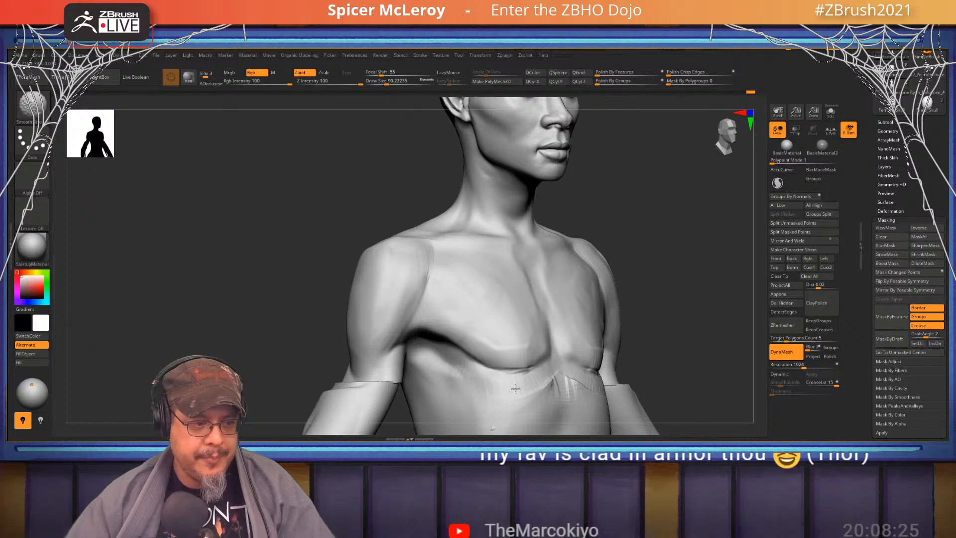
{"action": "left_click_drag", "start_coordinate": [540, 332], "coordinate": [533, 334], "text": "shift"}
{"action": "mouse_move", "coordinate": [493, 299]}
{"action": "right_mouse_down", "text": "alt"}
{"action": "mouse_move", "coordinate": [493, 338]}
{"action": "mouse_move", "coordinate": [448, 341]}
{"action": "right_mouse_up", "text": "alt"}
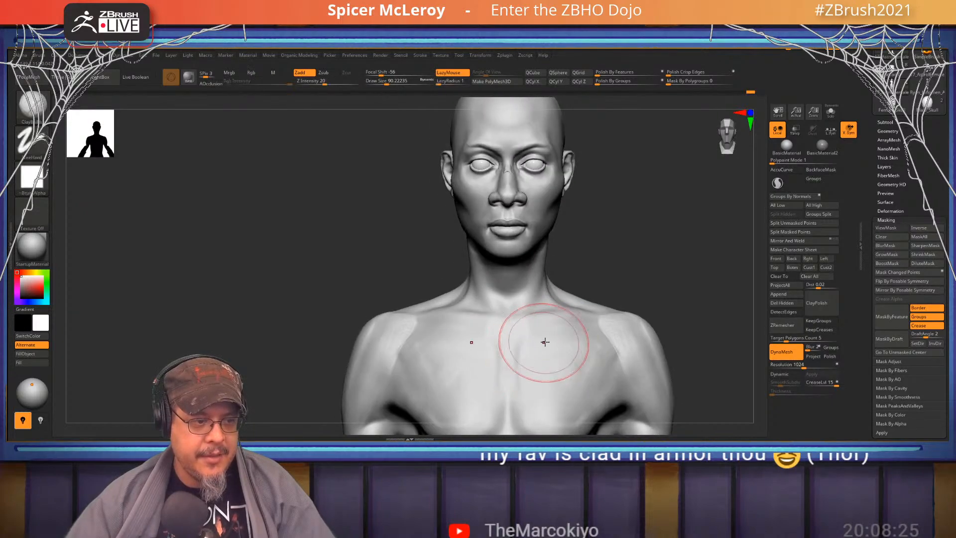
Reshape the nose bridge beside the inner eye corners with the Move brush at draw size about 39
{"action": "left_click_drag", "start_coordinate": [645, 198], "coordinate": [642, 349], "text": "alt"}
{"action": "left_click_drag", "start_coordinate": [687, 289], "coordinate": [598, 285]}
{"action": "right_click_drag", "start_coordinate": [497, 285], "coordinate": [505, 291], "text": "alt"}
{"action": "key", "text": "b"}
{"action": "key", "text": "m"}
{"action": "key", "text": "v"}
{"action": "key", "text": "s"}
{"action": "left_click_drag", "start_coordinate": [507, 289], "coordinate": [508, 278]}
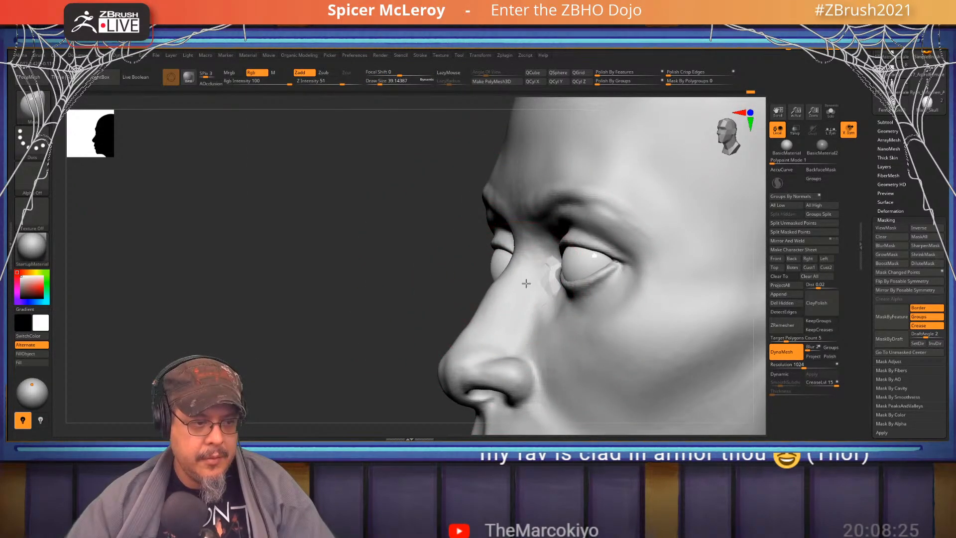
{"action": "right_click_drag", "start_coordinate": [527, 284], "coordinate": [569, 282], "text": "shift"}
{"action": "left_click_drag", "start_coordinate": [534, 276], "coordinate": [544, 282]}
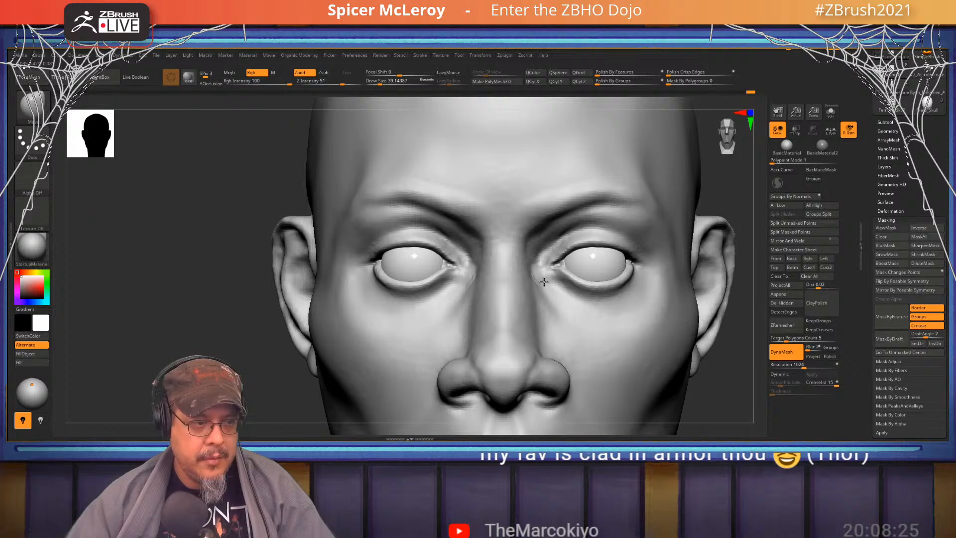
Refine the upper eyelid near the inner eye corner with the Move brush at draw size about 13
{"action": "key", "text": "s"}
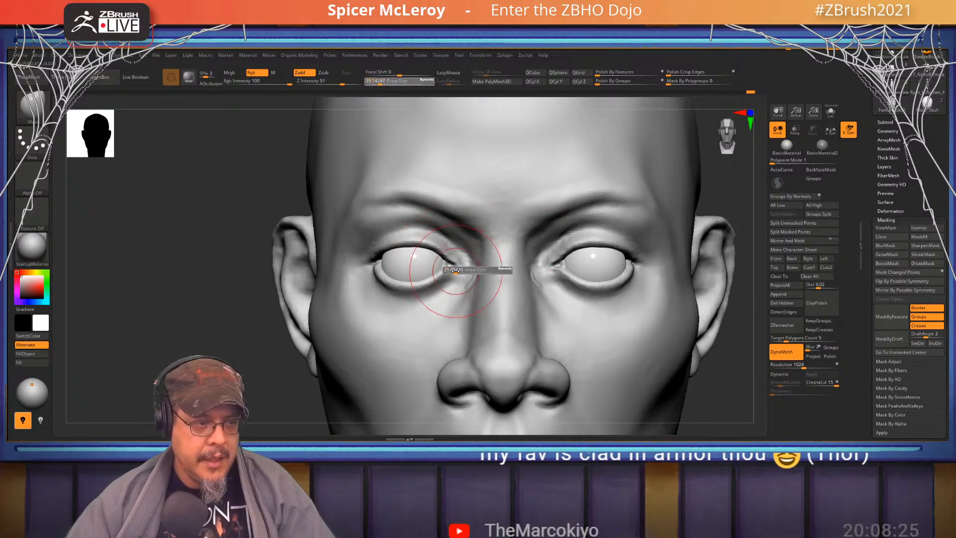
{"action": "left_click_drag", "start_coordinate": [455, 271], "coordinate": [457, 276]}
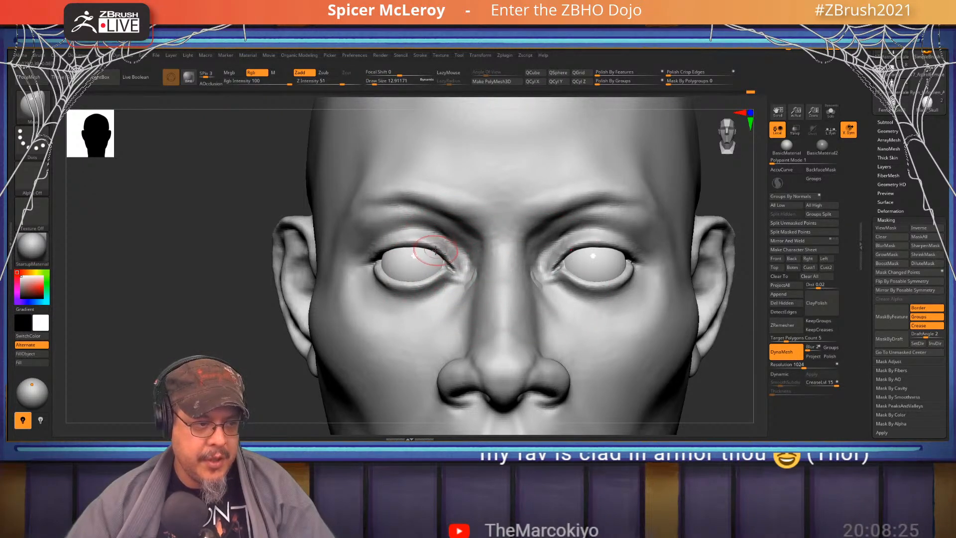
{"action": "mouse_move", "coordinate": [401, 252]}
{"action": "right_mouse_down"}
{"action": "mouse_move", "coordinate": [410, 251]}
{"action": "mouse_move", "coordinate": [406, 269]}
{"action": "right_mouse_up"}
Adjust the eyelids, outer eye corners and brows with the Move brush at draw size about 37
{"action": "key", "text": "s"}
{"action": "left_click_drag", "start_coordinate": [406, 270], "coordinate": [434, 283]}
{"action": "right_click_drag", "start_coordinate": [459, 291], "coordinate": [461, 274]}
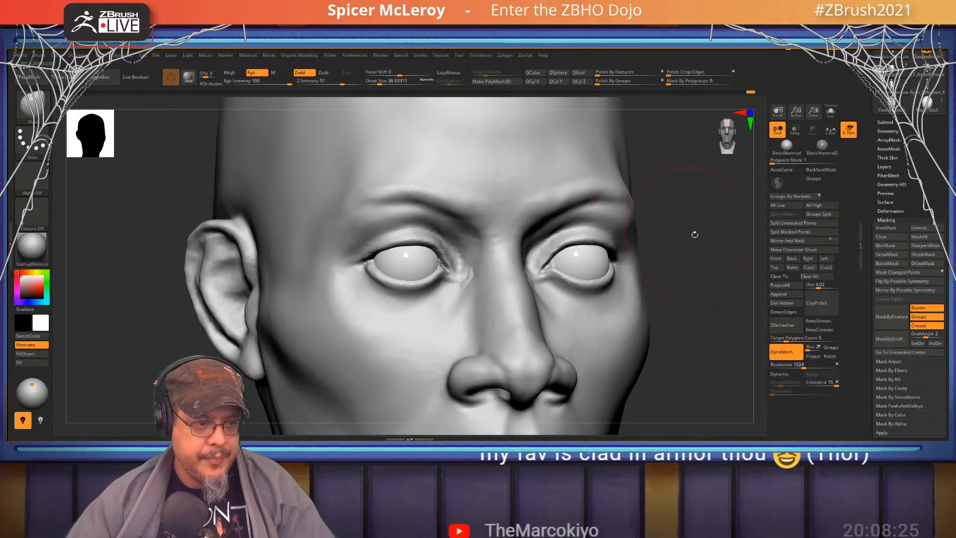
{"action": "mouse_move", "coordinate": [695, 234]}
{"action": "left_mouse_down"}
{"action": "mouse_move", "coordinate": [623, 238]}
{"action": "mouse_move", "coordinate": [646, 258]}
{"action": "left_mouse_up"}
{"action": "left_click_drag", "start_coordinate": [586, 251], "coordinate": [588, 247]}
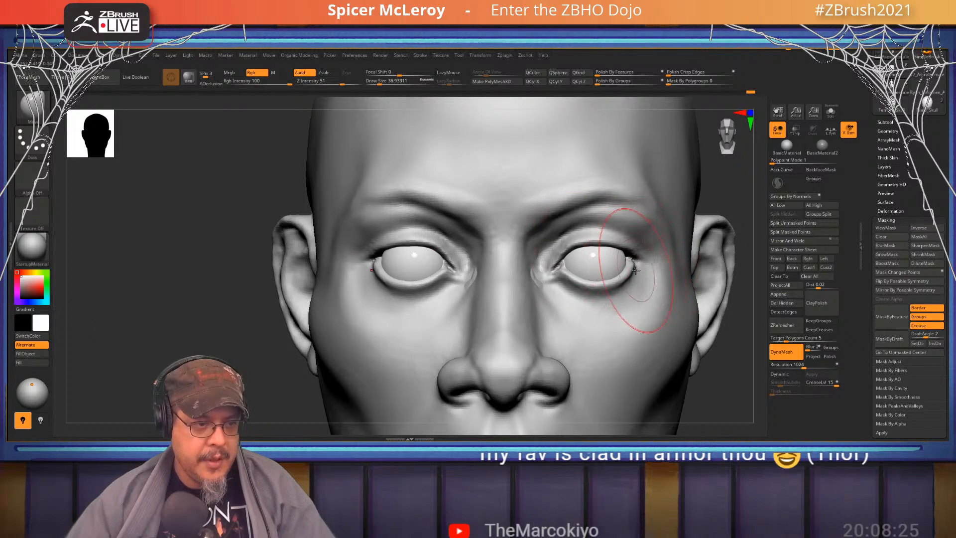
{"action": "left_click_drag", "start_coordinate": [642, 269], "coordinate": [653, 257]}
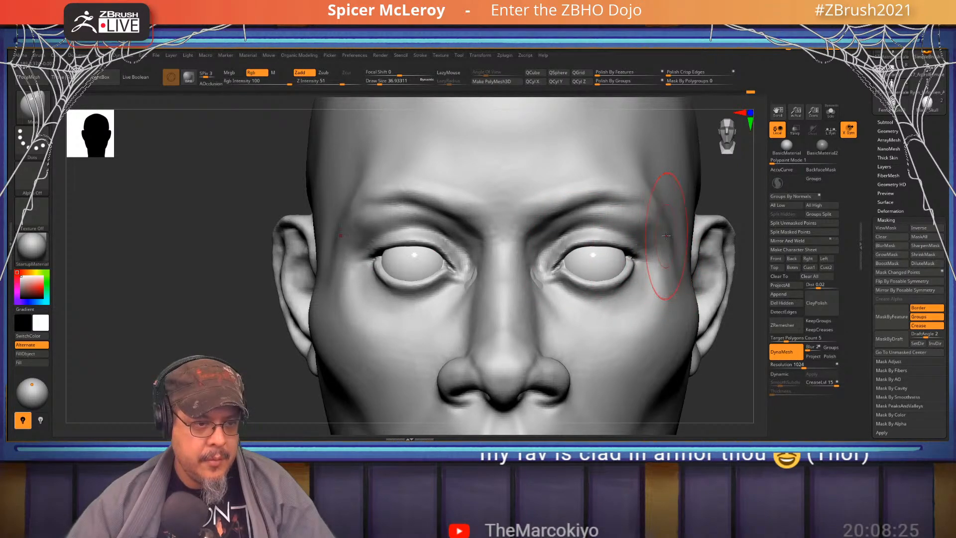
{"action": "right_click_drag", "start_coordinate": [629, 197], "coordinate": [627, 242], "text": "alt"}
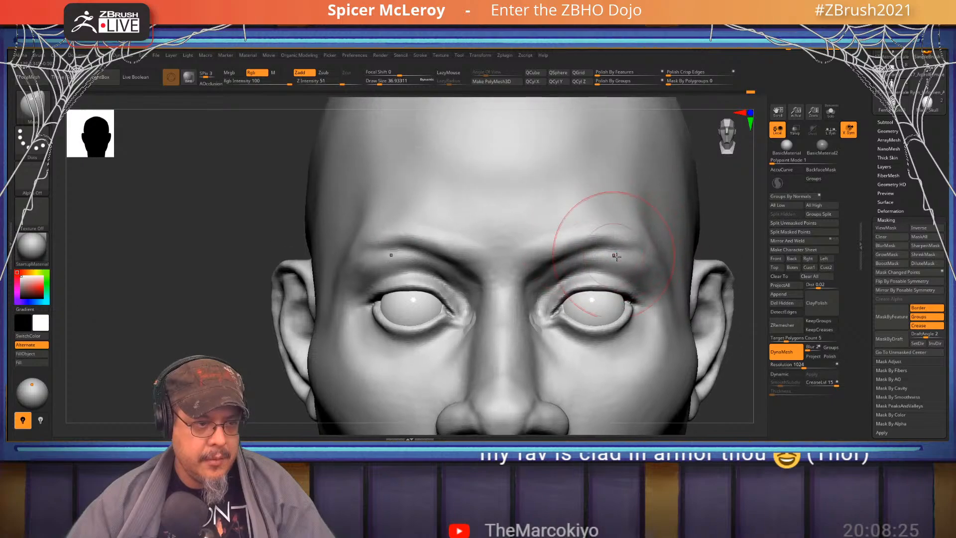
{"action": "left_click_drag", "start_coordinate": [614, 247], "coordinate": [613, 241]}
Smooth the clay marks across the back of the head and the nape
{"action": "right_click_drag", "start_coordinate": [619, 239], "coordinate": [419, 279], "text": "ctrl"}
{"action": "right_click_drag", "start_coordinate": [525, 255], "coordinate": [526, 282], "text": "alt"}
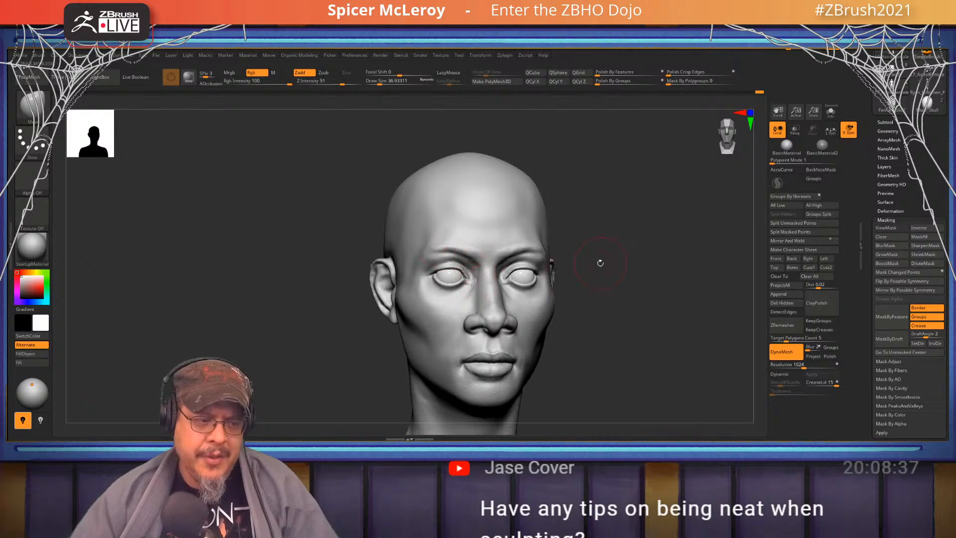
{"action": "left_click_drag", "start_coordinate": [600, 262], "coordinate": [682, 260]}
{"action": "left_click_drag", "start_coordinate": [456, 190], "coordinate": [370, 296], "text": "alt"}
{"action": "mouse_move", "coordinate": [369, 296]}
{"action": "right_mouse_down"}
{"action": "mouse_move", "coordinate": [324, 292]}
{"action": "mouse_move", "coordinate": [416, 240]}
{"action": "mouse_move", "coordinate": [414, 299]}
{"action": "right_mouse_up"}
{"action": "left_click_drag", "start_coordinate": [409, 258], "coordinate": [310, 282], "text": "shift"}
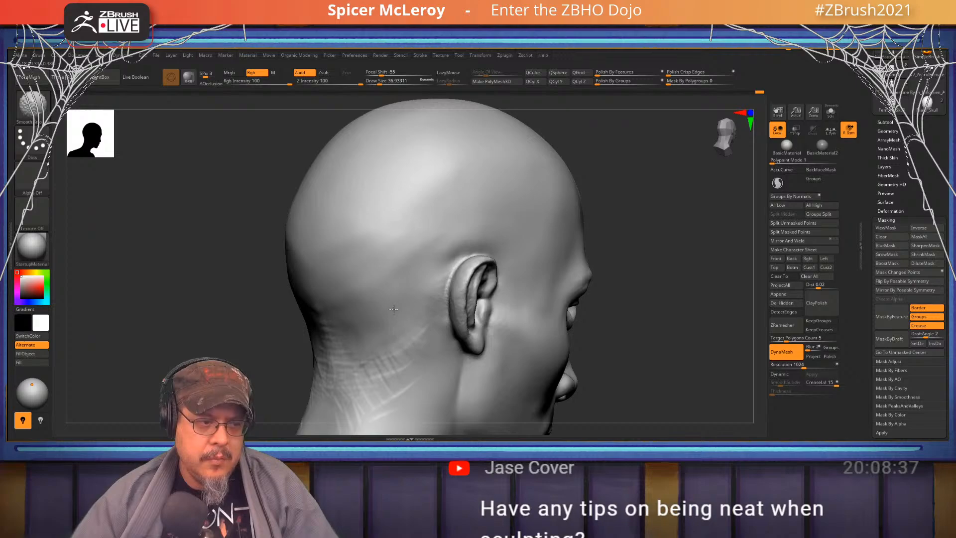
{"action": "mouse_move", "coordinate": [318, 393]}
{"action": "left_mouse_down", "text": "shift"}
{"action": "mouse_move", "coordinate": [388, 407]}
{"action": "mouse_move", "coordinate": [420, 287]}
{"action": "mouse_move", "coordinate": [362, 225]}
{"action": "mouse_move", "coordinate": [382, 259]}
{"action": "left_mouse_up", "text": "shift"}
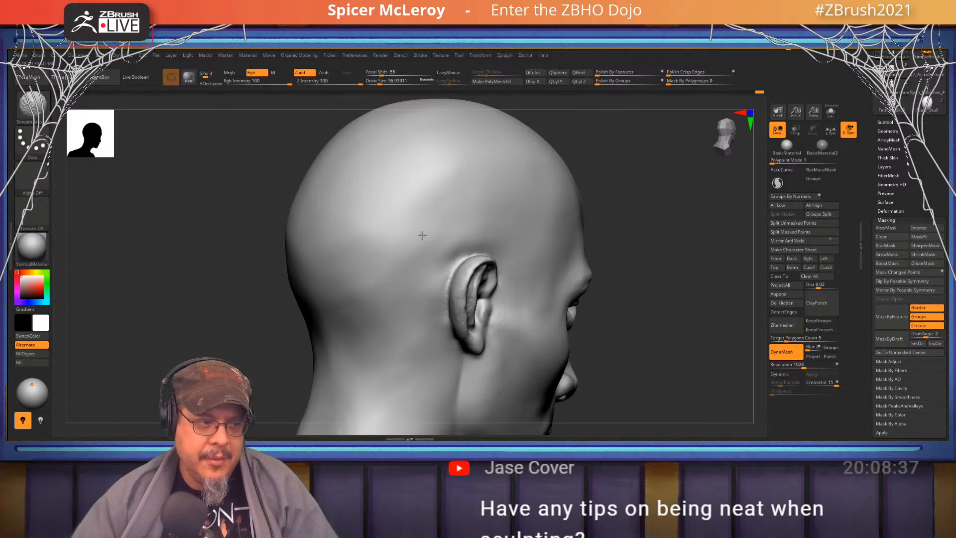
Reshape the throat under the jaw with the Move brush at draw size about 56 and smooth the neck's front and side
{"action": "right_click_drag", "start_coordinate": [441, 259], "coordinate": [344, 277]}
{"action": "mouse_move", "coordinate": [491, 333]}
{"action": "right_mouse_down", "text": "alt"}
{"action": "mouse_move", "coordinate": [389, 282]}
{"action": "mouse_move", "coordinate": [386, 329]}
{"action": "right_mouse_up", "text": "alt"}
{"action": "right_click_drag", "start_coordinate": [386, 329], "coordinate": [384, 348], "text": "alt"}
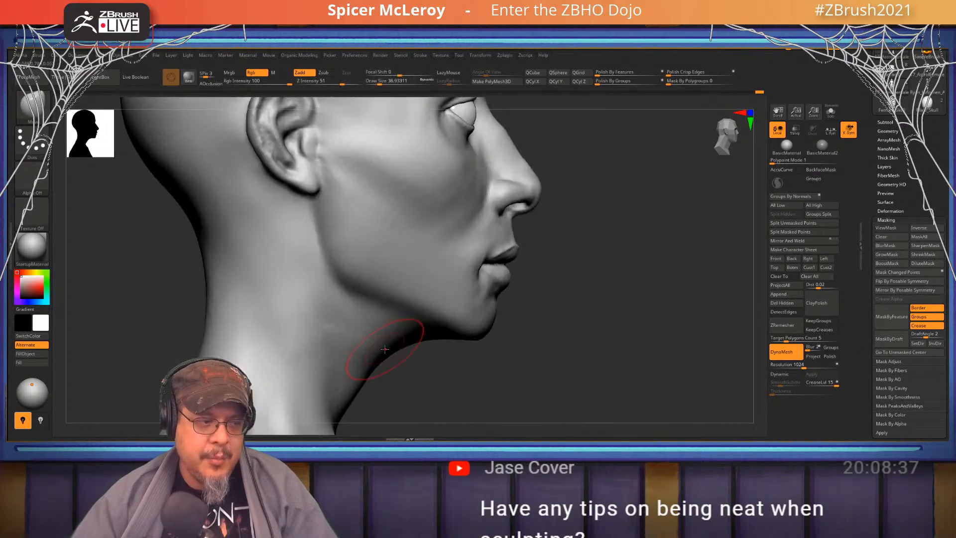
{"action": "key", "text": "s"}
{"action": "left_click_drag", "start_coordinate": [385, 349], "coordinate": [388, 349]}
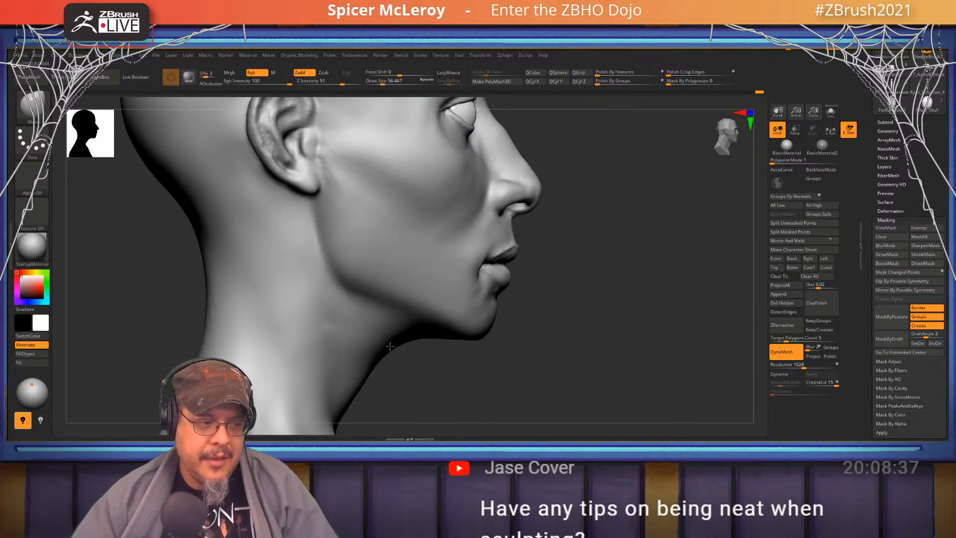
{"action": "mouse_move", "coordinate": [417, 356]}
{"action": "left_mouse_down"}
{"action": "mouse_move", "coordinate": [525, 347]}
{"action": "mouse_move", "coordinate": [491, 276]}
{"action": "left_mouse_up"}
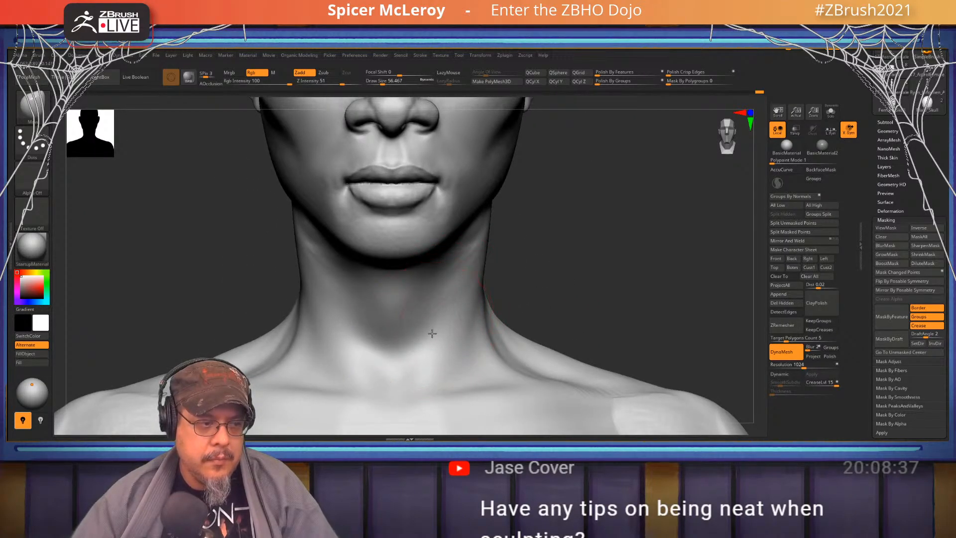
{"action": "left_click_drag", "start_coordinate": [555, 292], "coordinate": [398, 309], "text": "shift"}
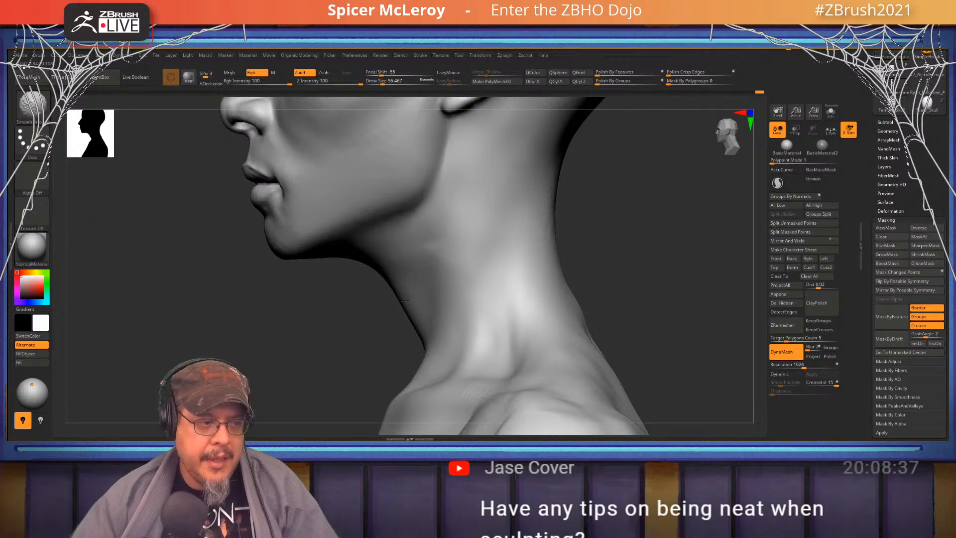
{"action": "left_click_drag", "start_coordinate": [384, 270], "coordinate": [430, 340], "text": "alt"}
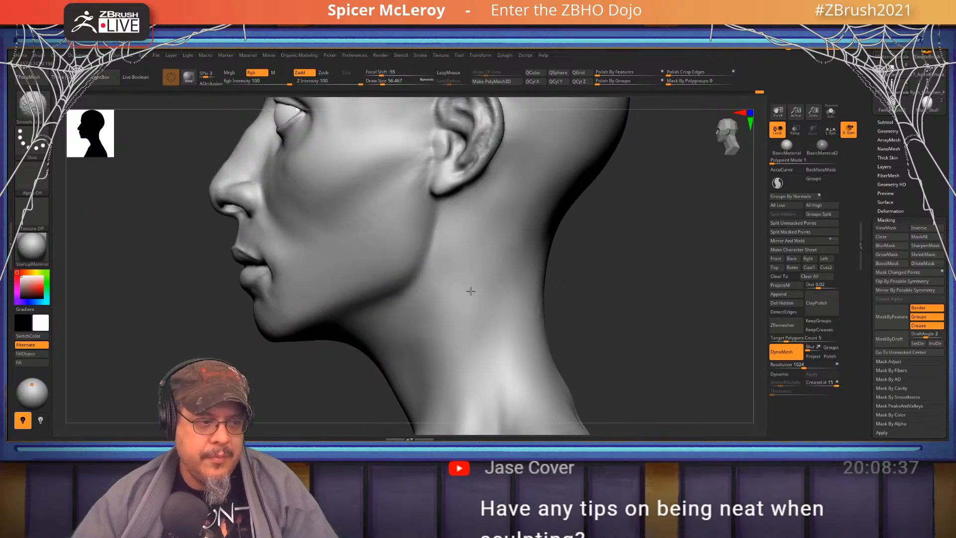
{"action": "mouse_move", "coordinate": [471, 291]}
{"action": "left_mouse_down", "text": "alt"}
{"action": "mouse_move", "coordinate": [532, 286]}
{"action": "mouse_move", "coordinate": [531, 264]}
{"action": "mouse_move", "coordinate": [498, 258]}
{"action": "left_mouse_up", "text": "alt"}
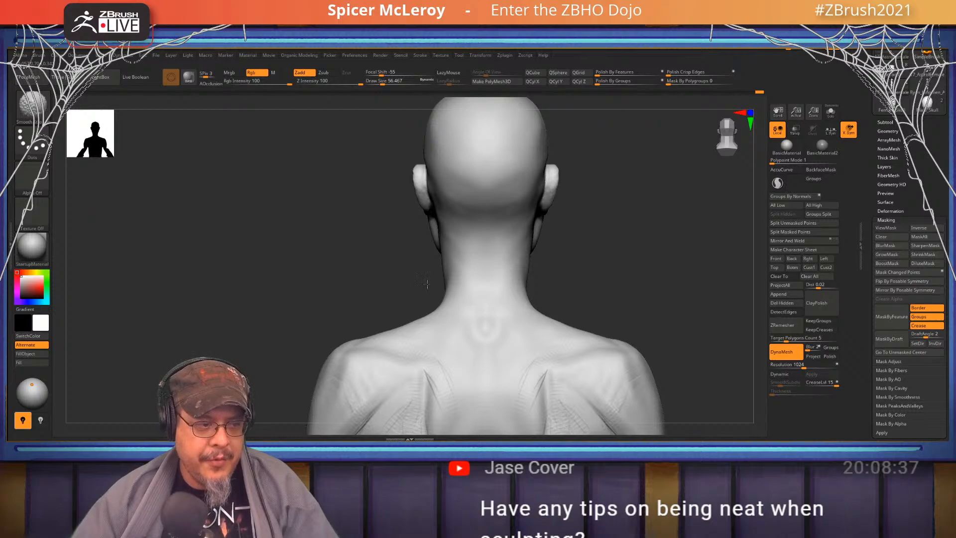
Adjust the tops of the shoulders with the Move brush at draw size about 101 and smooth the back of the deltoids
{"action": "left_click_drag", "start_coordinate": [312, 301], "coordinate": [343, 226], "text": "alt"}
{"action": "key", "text": "s"}
{"action": "left_click_drag", "start_coordinate": [413, 293], "coordinate": [419, 292]}
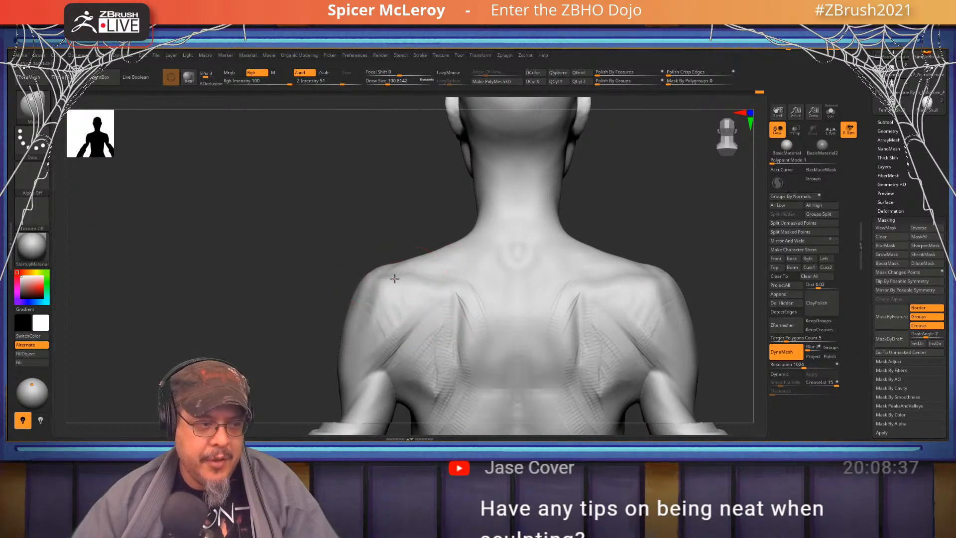
{"action": "mouse_move", "coordinate": [269, 319]}
{"action": "left_mouse_down"}
{"action": "mouse_move", "coordinate": [269, 288]}
{"action": "mouse_move", "coordinate": [293, 284]}
{"action": "left_mouse_up"}
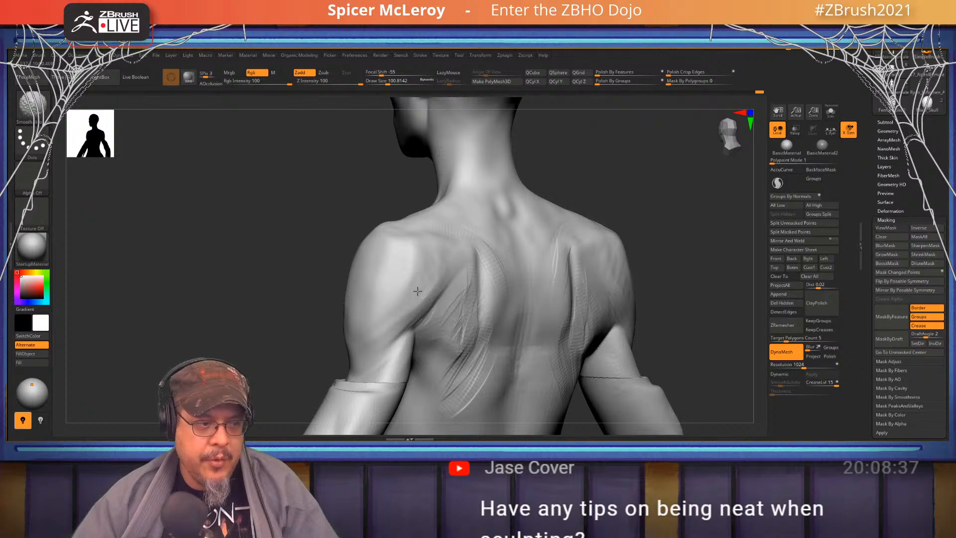
{"action": "left_click_drag", "start_coordinate": [358, 246], "coordinate": [326, 284]}
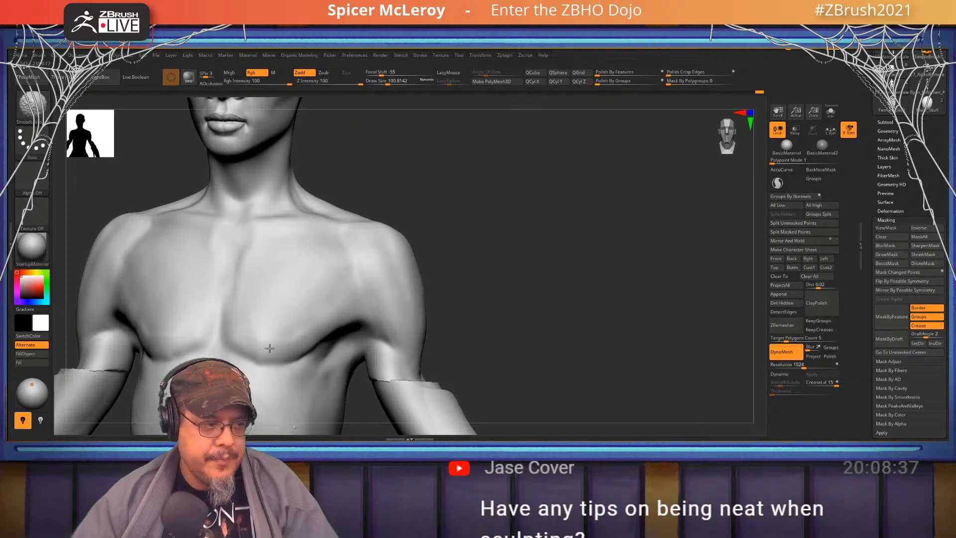
Smooth the chest and flatten its upper planes with the TrimDynamic brush at draw size about 101
{"action": "left_click_drag", "start_coordinate": [270, 348], "coordinate": [327, 304]}
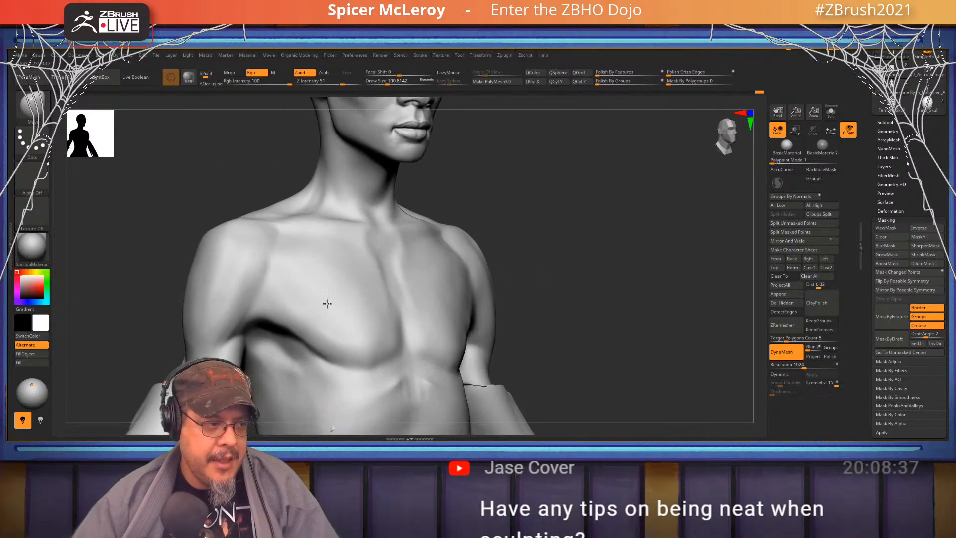
{"action": "right_click_drag", "start_coordinate": [326, 304], "coordinate": [330, 305]}
{"action": "mouse_move", "coordinate": [349, 342]}
{"action": "left_mouse_down", "text": "shift"}
{"action": "mouse_move", "coordinate": [368, 337]}
{"action": "mouse_move", "coordinate": [336, 358]}
{"action": "mouse_move", "coordinate": [368, 352]}
{"action": "mouse_move", "coordinate": [348, 353]}
{"action": "left_mouse_up", "text": "shift"}
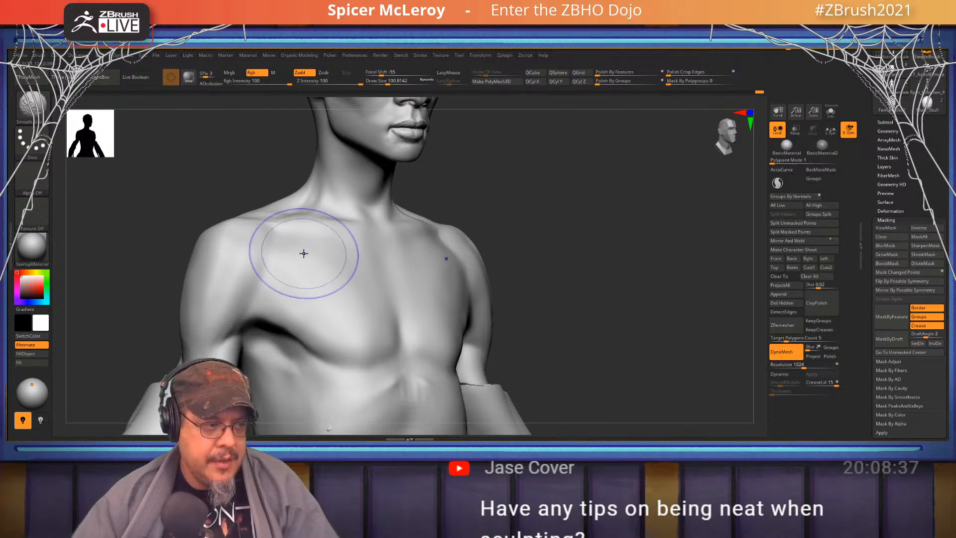
{"action": "mouse_move", "coordinate": [304, 253]}
{"action": "right_mouse_down", "text": "ctrl"}
{"action": "mouse_move", "coordinate": [327, 265]}
{"action": "mouse_move", "coordinate": [327, 289]}
{"action": "right_mouse_up", "text": "ctrl"}
{"action": "key", "text": "b"}
{"action": "key", "text": "t"}
{"action": "key", "text": "d"}
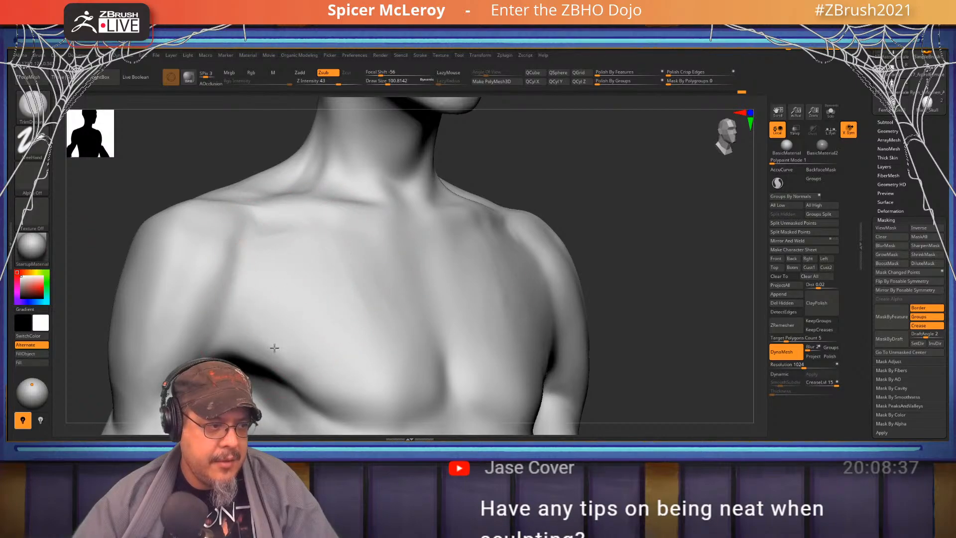
{"action": "key", "text": "shift"}
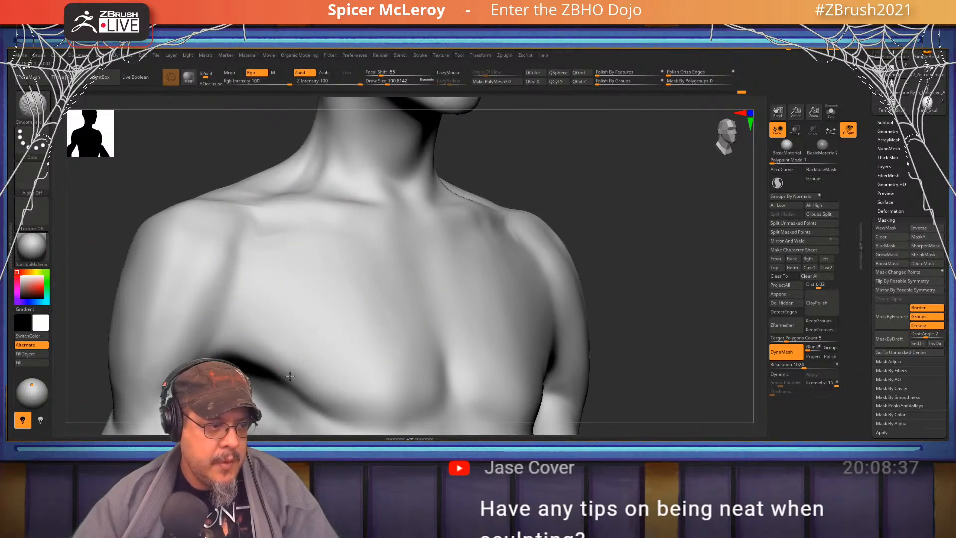
Reshape the front armpit fold with the Move brush at draw size about 44 and smooth it
{"action": "right_click_drag", "start_coordinate": [238, 344], "coordinate": [337, 272], "text": "alt"}
{"action": "key", "text": "b"}
{"action": "key", "text": "m"}
{"action": "key", "text": "v"}
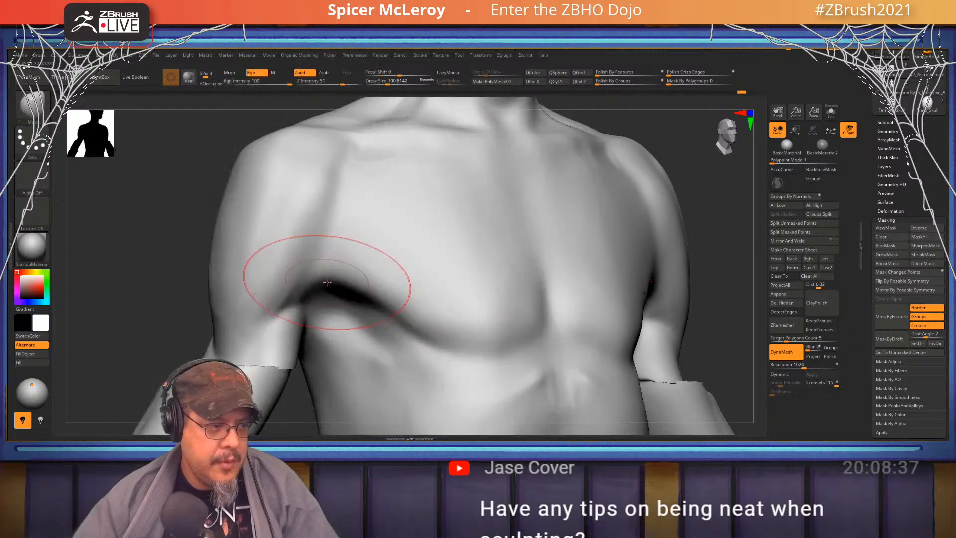
{"action": "key", "text": "s"}
{"action": "left_click_drag", "start_coordinate": [328, 282], "coordinate": [324, 282]}
{"action": "left_click_drag", "start_coordinate": [327, 285], "coordinate": [334, 291]}
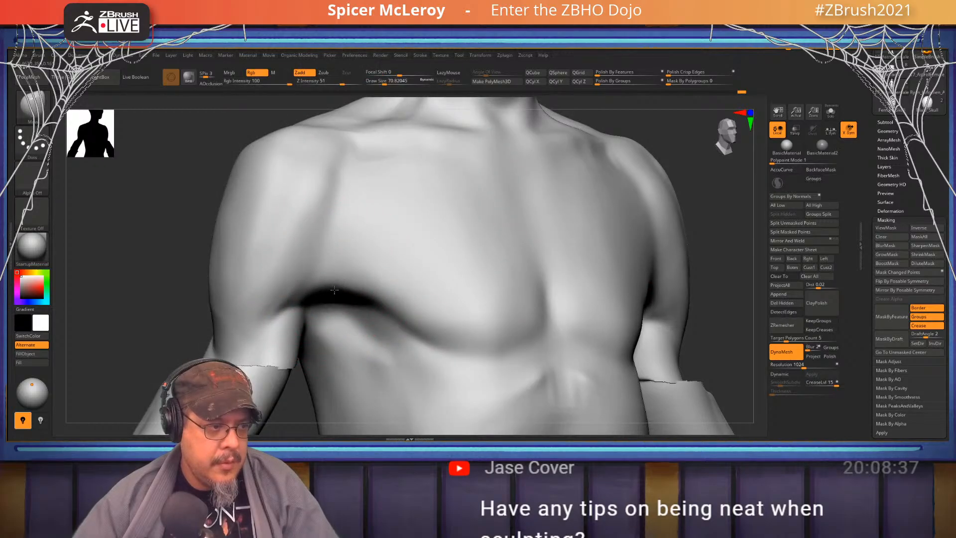
{"action": "key", "text": "ctrl+z"}
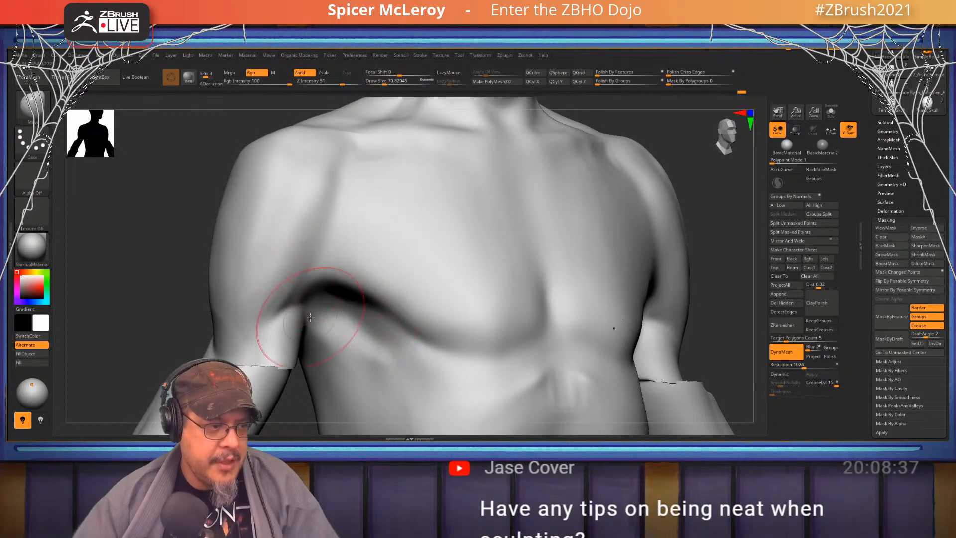
{"action": "key", "text": "s"}
{"action": "left_click_drag", "start_coordinate": [329, 285], "coordinate": [328, 293]}
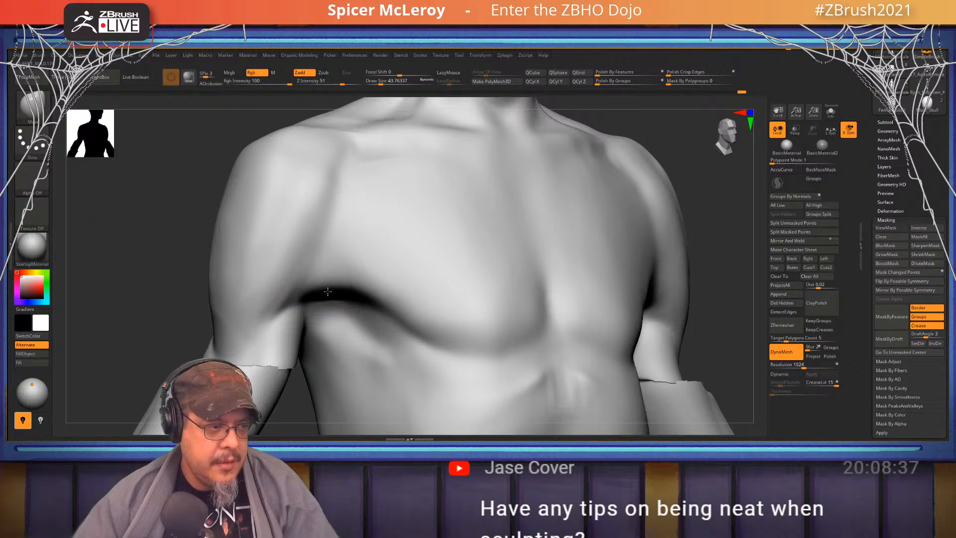
{"action": "key", "text": "shift"}
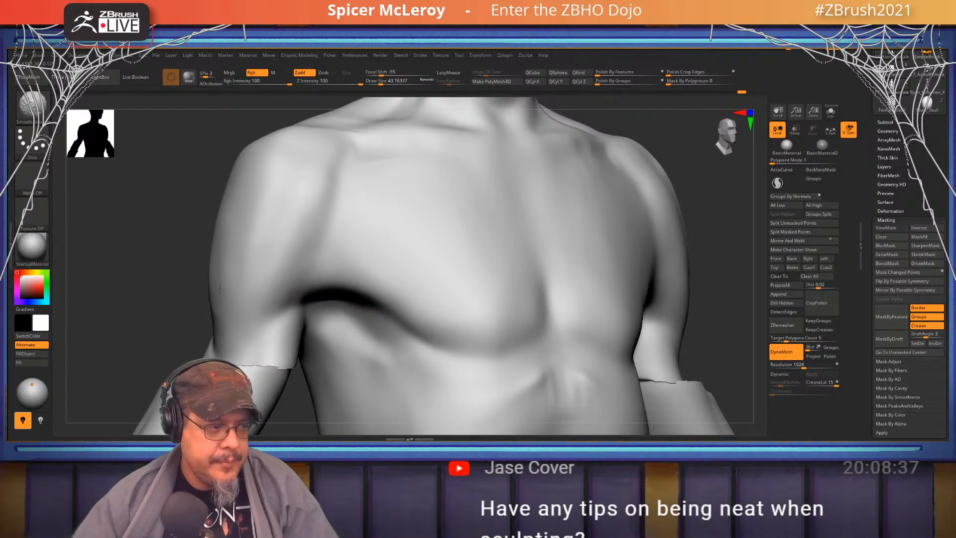
{"action": "mouse_move", "coordinate": [248, 266]}
{"action": "right_mouse_down"}
{"action": "mouse_move", "coordinate": [273, 271]}
{"action": "mouse_move", "coordinate": [149, 264]}
{"action": "right_mouse_up"}
{"action": "right_click_drag", "start_coordinate": [149, 309], "coordinate": [144, 175], "text": "ctrl"}
{"action": "right_click_drag", "start_coordinate": [305, 247], "coordinate": [514, 247], "text": "ctrl"}
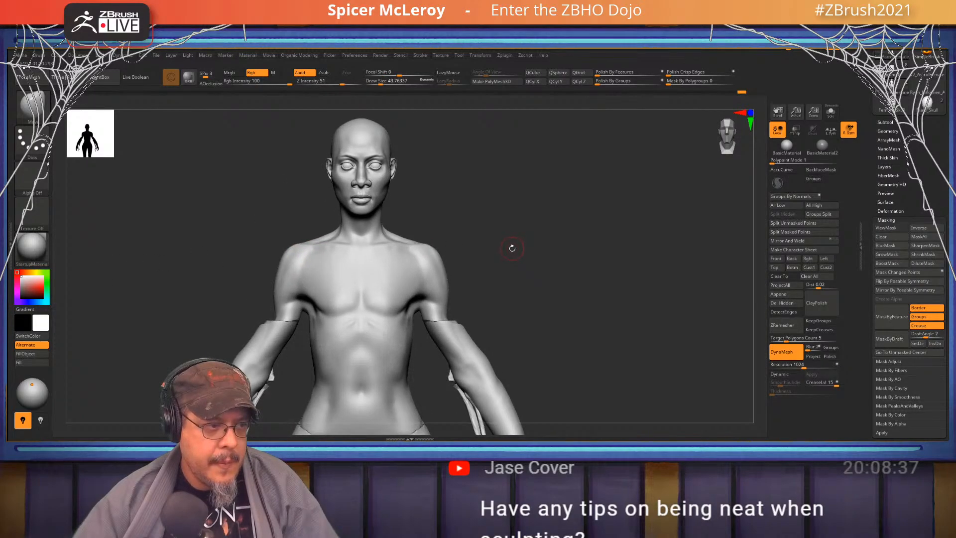
{"action": "right_click_drag", "start_coordinate": [494, 187], "coordinate": [491, 210]}
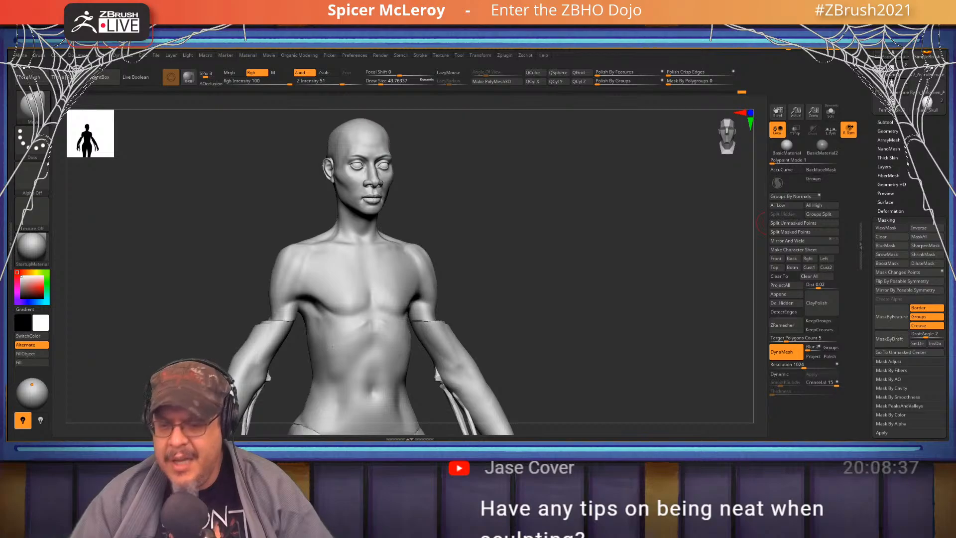
Switch to Discord to view the Group Mentorship announcement in the tutorials channel and return to ZBrush
{"action": "key", "text": "alt+Tab"}
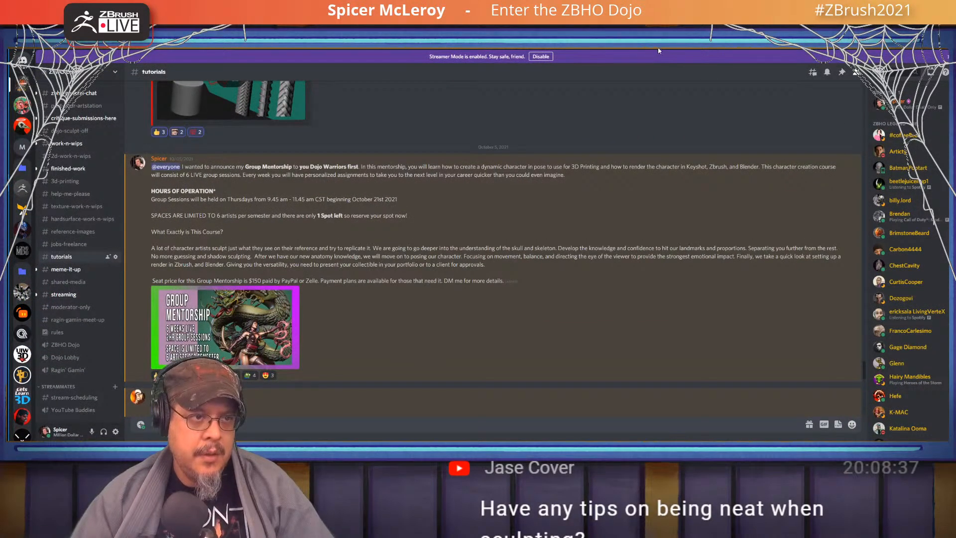
{"action": "key", "text": "alt+Tab"}
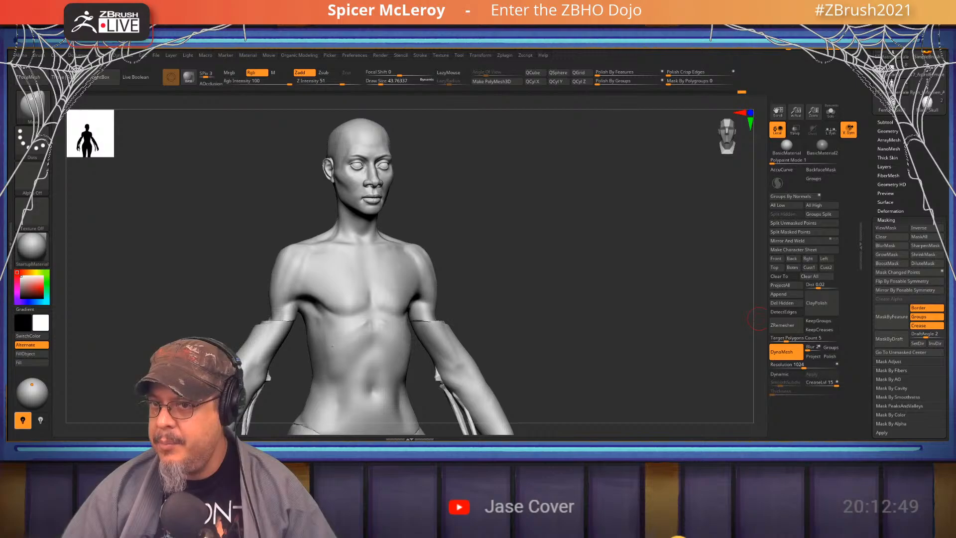
Switch to ArtStation in the browser and look through the anatomy tutorials in your own profile's store
{"action": "key", "text": "alt+Tab"}
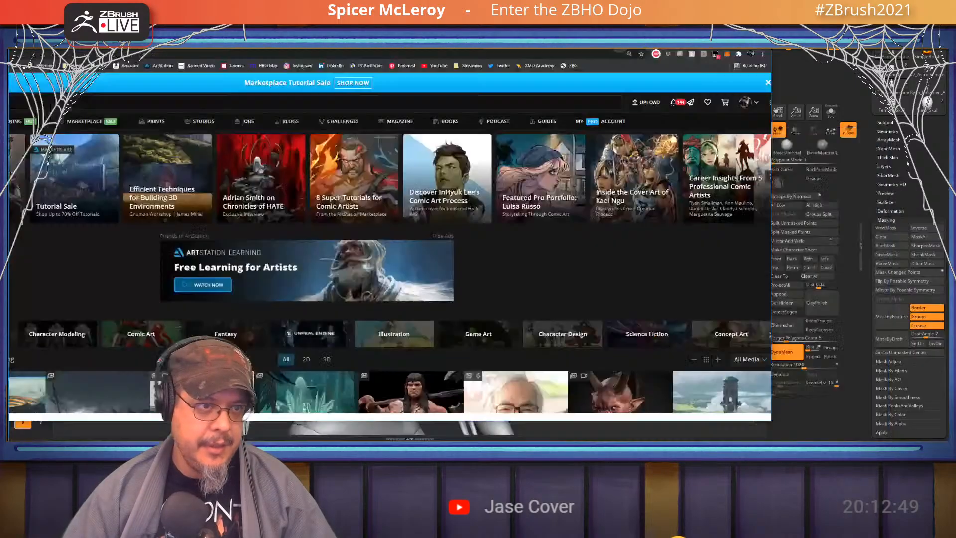
{"action": "left_click", "coordinate": [922, 112]}
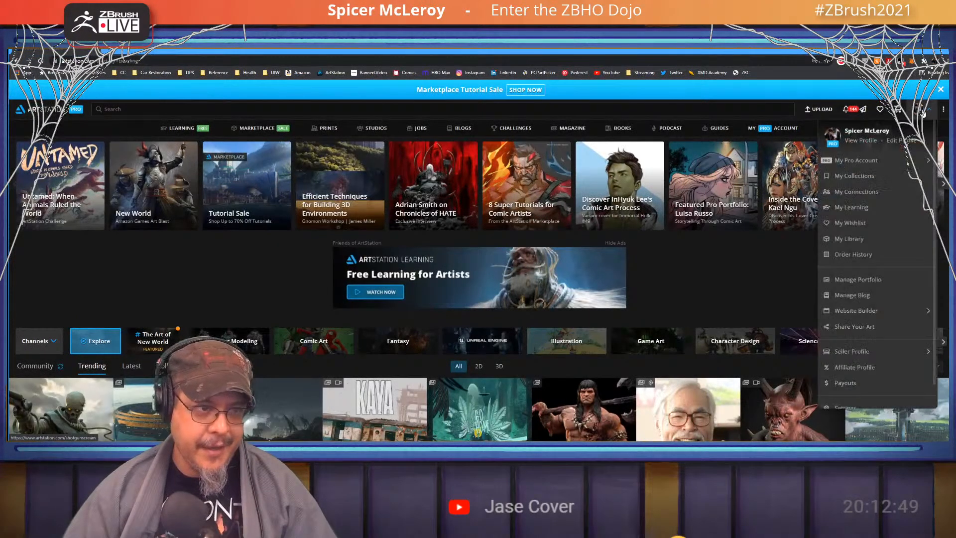
{"action": "left_click", "coordinate": [866, 141]}
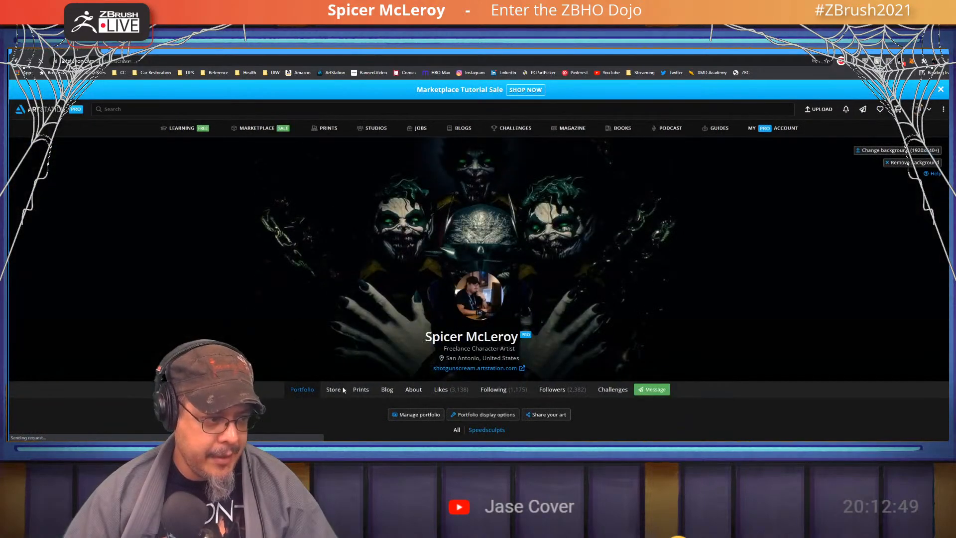
{"action": "left_click", "coordinate": [333, 391]}
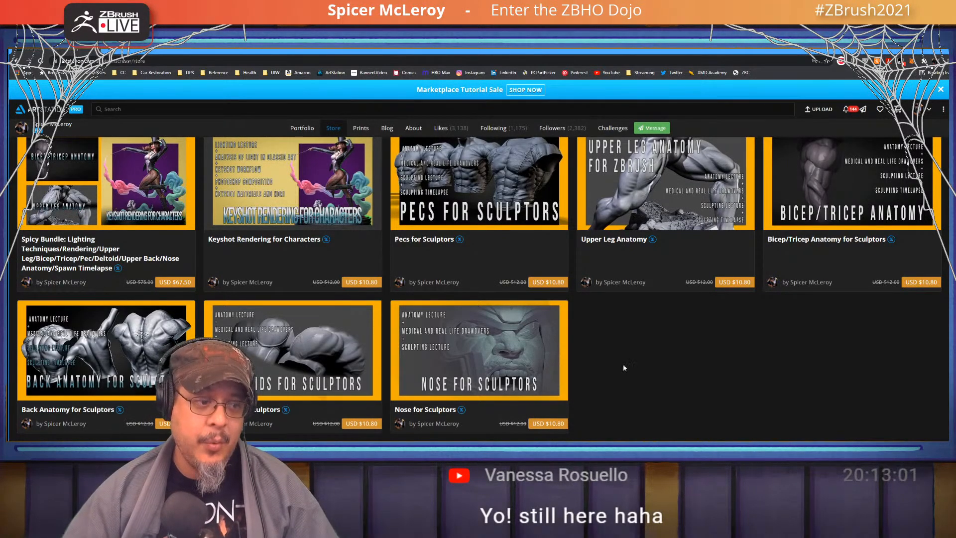
{"action": "scroll", "coordinate": [623, 366], "scroll_direction": "up", "scroll_amount": 5}
{"action": "scroll", "coordinate": [70, 257], "scroll_direction": "down", "scroll_amount": 5}
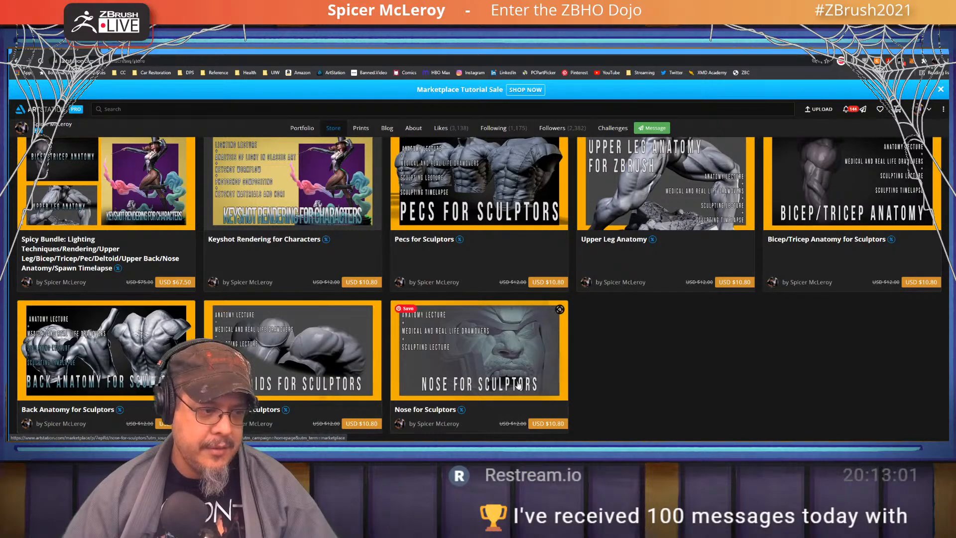
{"action": "scroll", "coordinate": [648, 400], "scroll_direction": "up", "scroll_amount": 1}
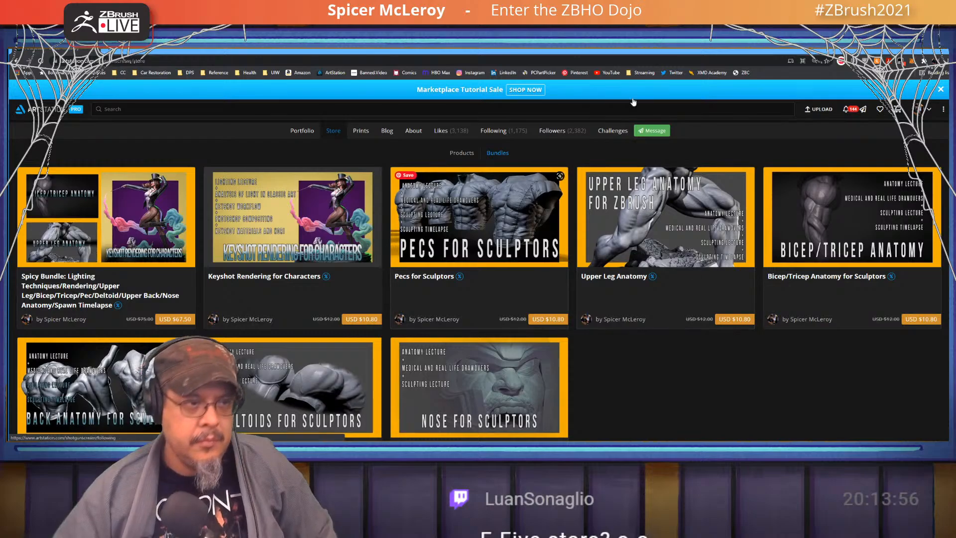
{"action": "key", "text": "alt+Tab"}
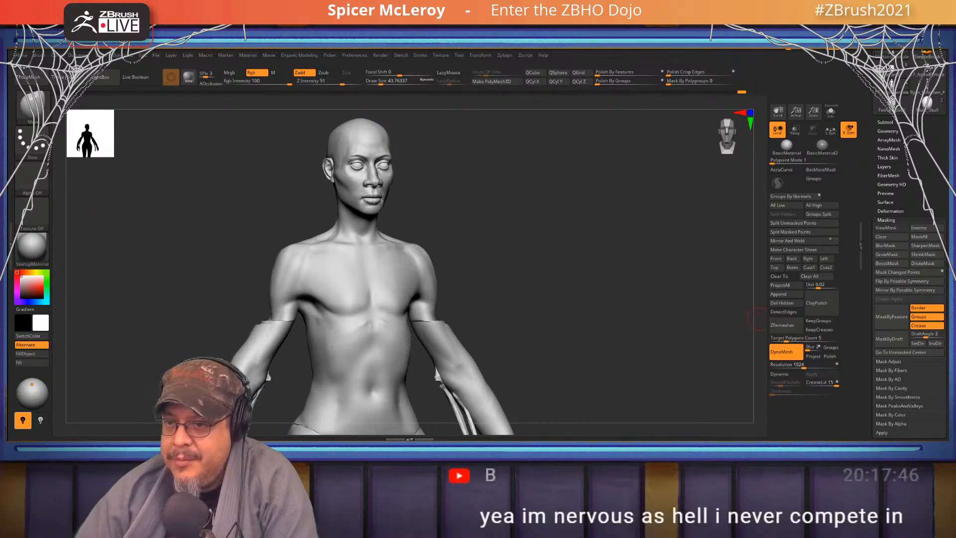
Switch to the artist's ArtStation portfolio in the browser, open the Fat Man artwork and follow the artist
{"action": "key", "text": "alt+Tab"}
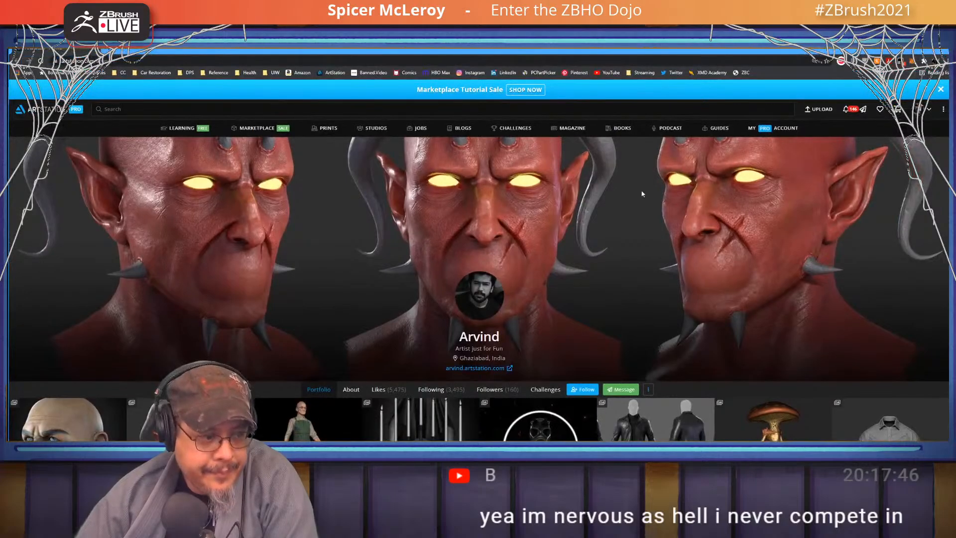
{"action": "scroll", "coordinate": [642, 194], "scroll_direction": "down", "scroll_amount": 4}
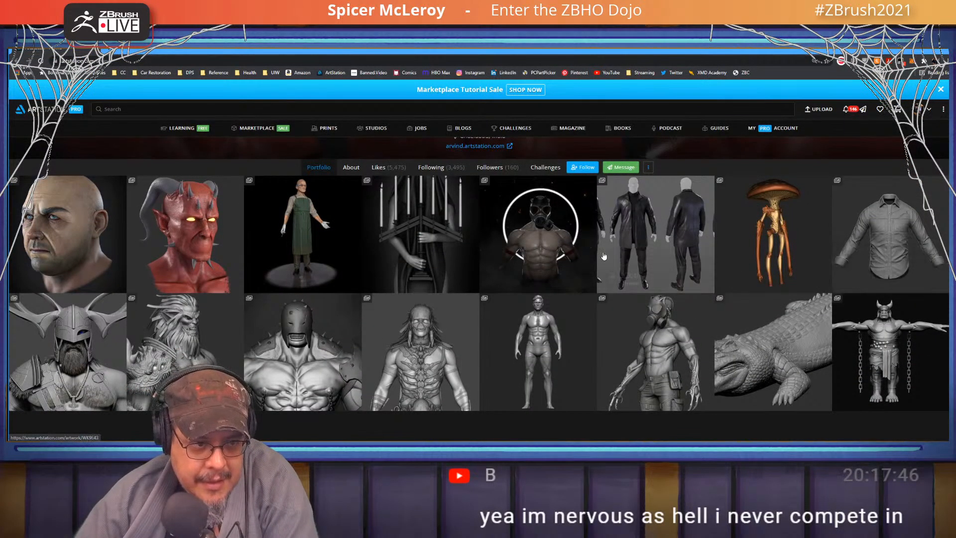
{"action": "left_click", "coordinate": [96, 266]}
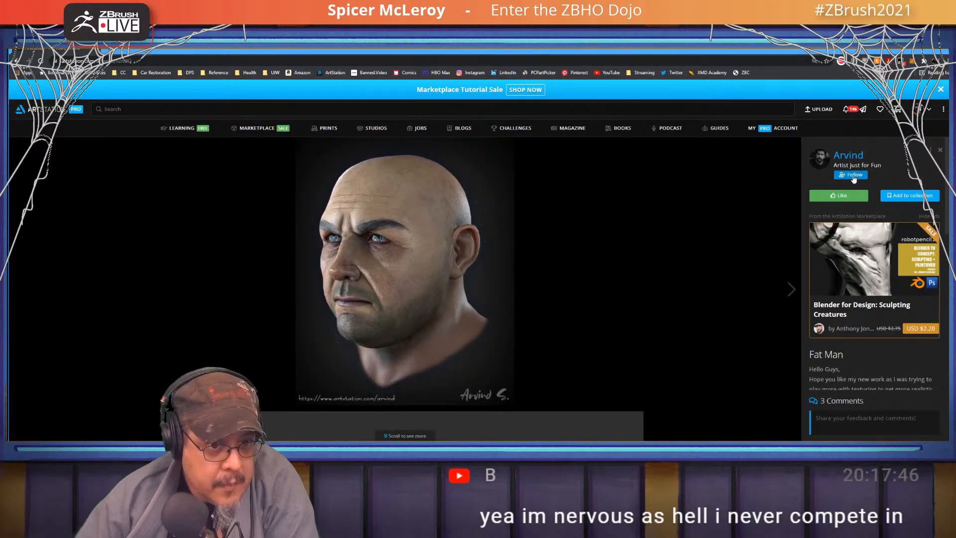
{"action": "left_click", "coordinate": [854, 177]}
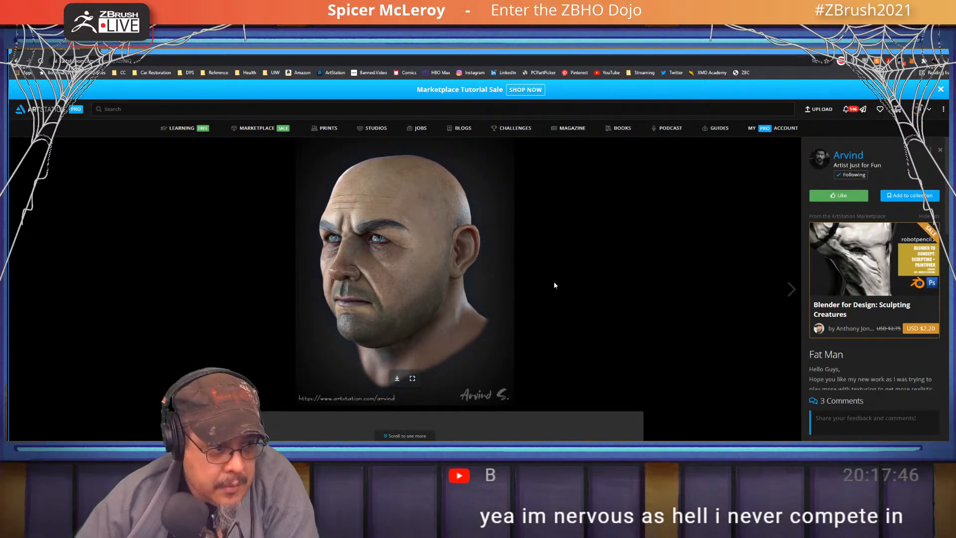
Review the head and full-body renders of Fat Man, like the artwork and return to the portfolio
{"action": "scroll", "coordinate": [555, 285], "scroll_direction": "down", "scroll_amount": 7}
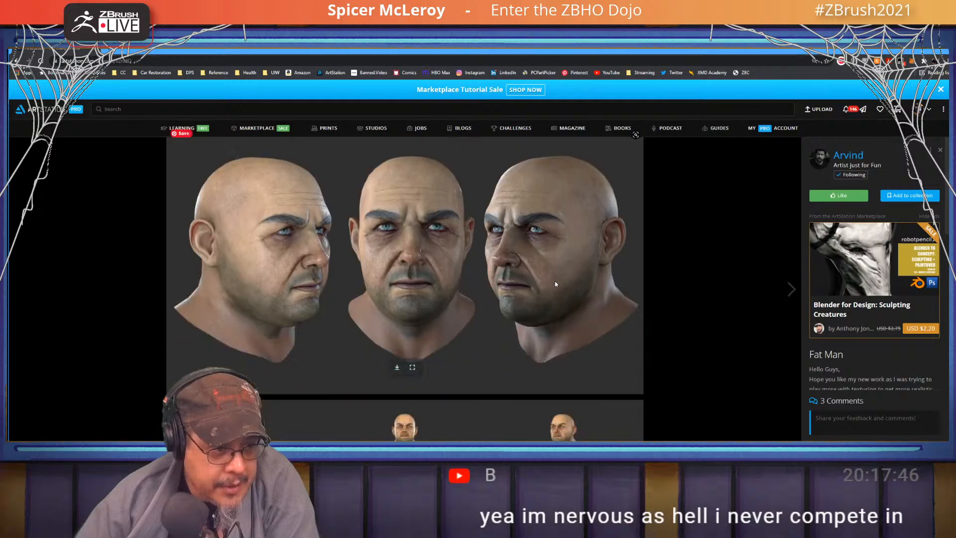
{"action": "scroll", "coordinate": [555, 283], "scroll_direction": "down", "scroll_amount": 3}
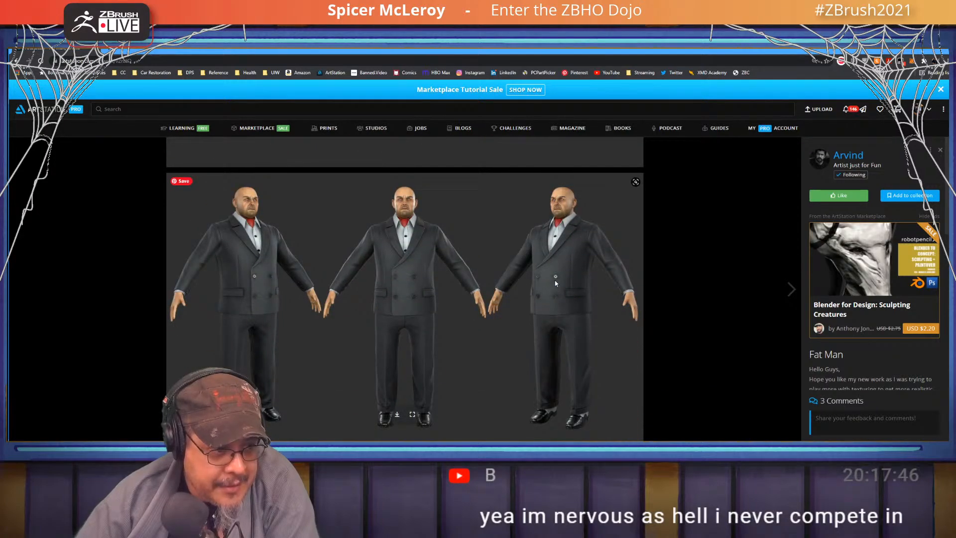
{"action": "scroll", "coordinate": [718, 291], "scroll_direction": "up", "scroll_amount": 5}
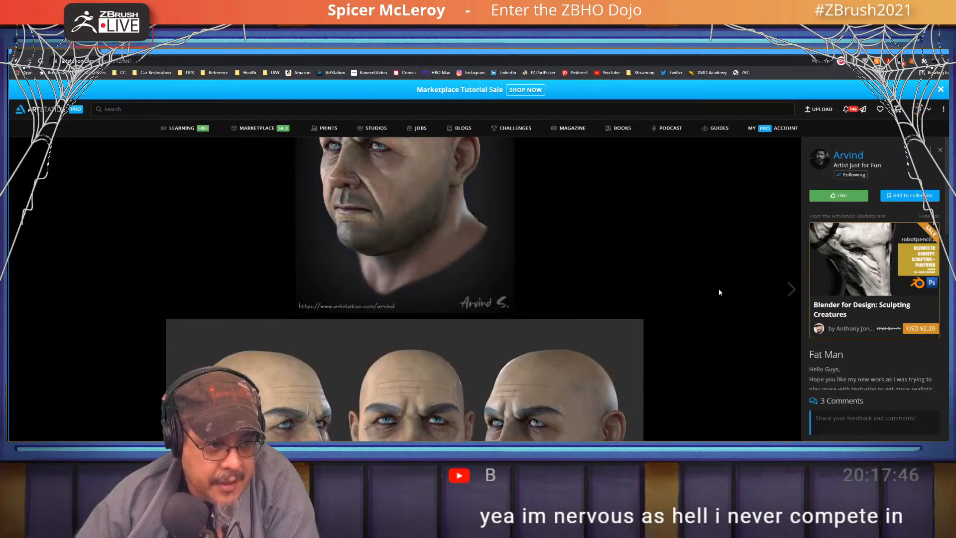
{"action": "scroll", "coordinate": [719, 289], "scroll_direction": "up", "scroll_amount": 2}
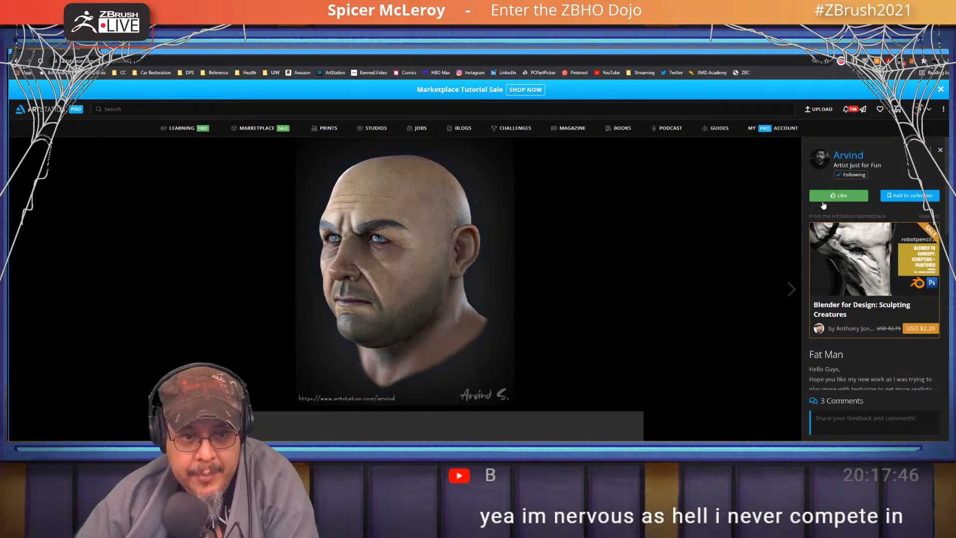
{"action": "left_click", "coordinate": [840, 196]}
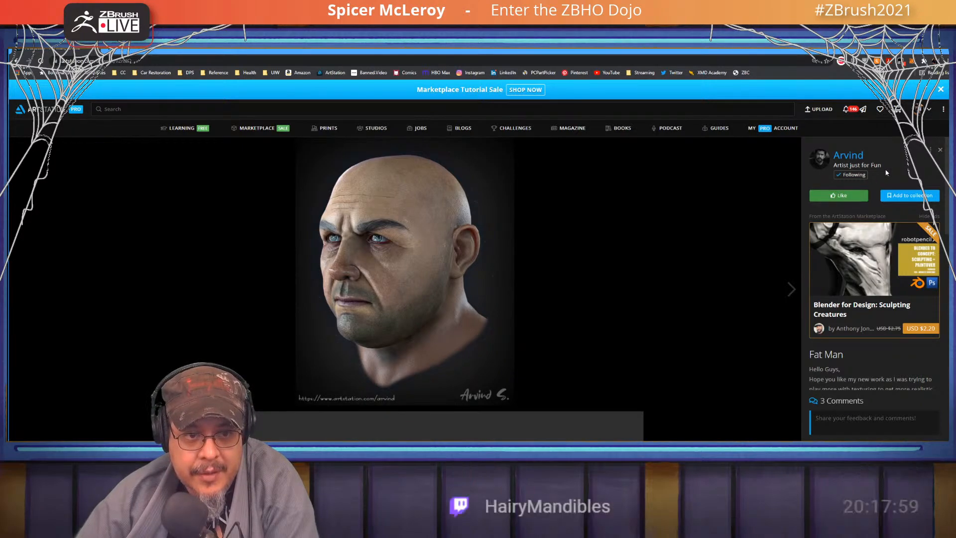
{"action": "left_click", "coordinate": [940, 151]}
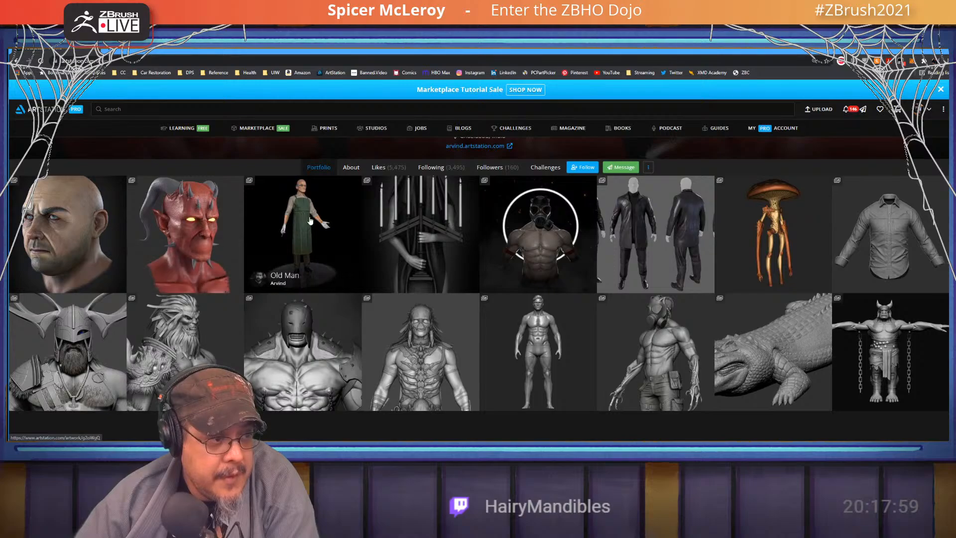
Open the Rapid Fire (Fan Art) artwork and examine its textured and untextured full-body turnaround views
{"action": "left_click", "coordinate": [542, 245]}
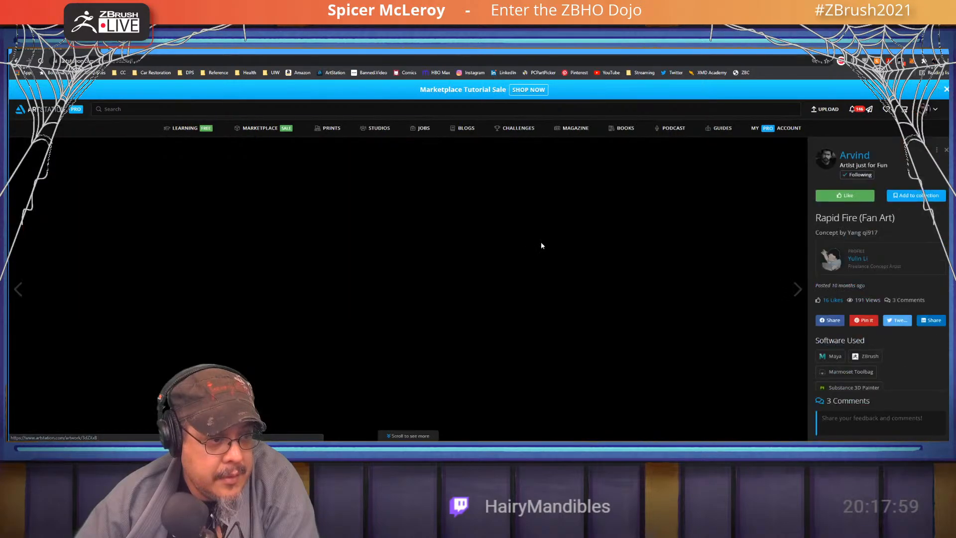
{"action": "scroll", "coordinate": [527, 269], "scroll_direction": "down", "scroll_amount": 4}
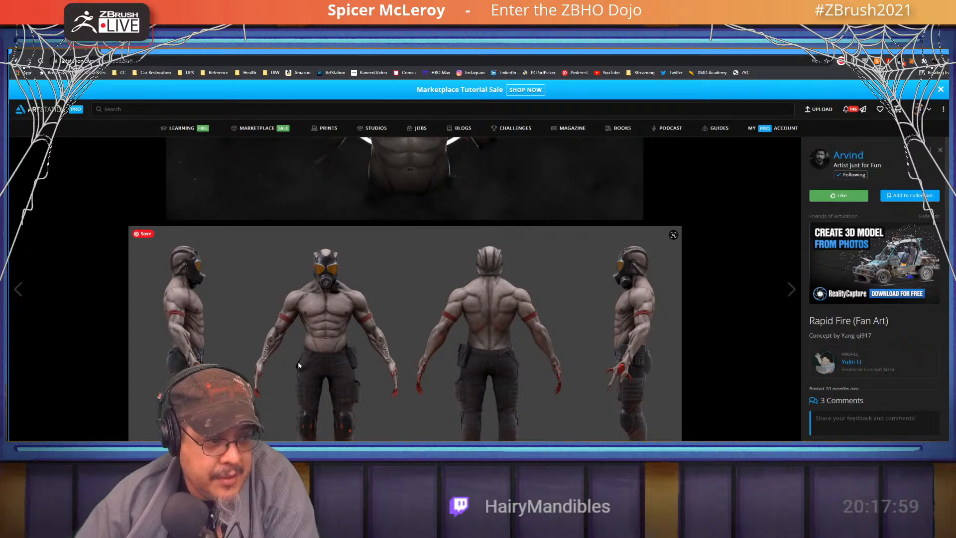
{"action": "scroll", "coordinate": [298, 365], "scroll_direction": "down", "scroll_amount": 3}
{"action": "scroll", "coordinate": [282, 282], "scroll_direction": "up", "scroll_amount": 2}
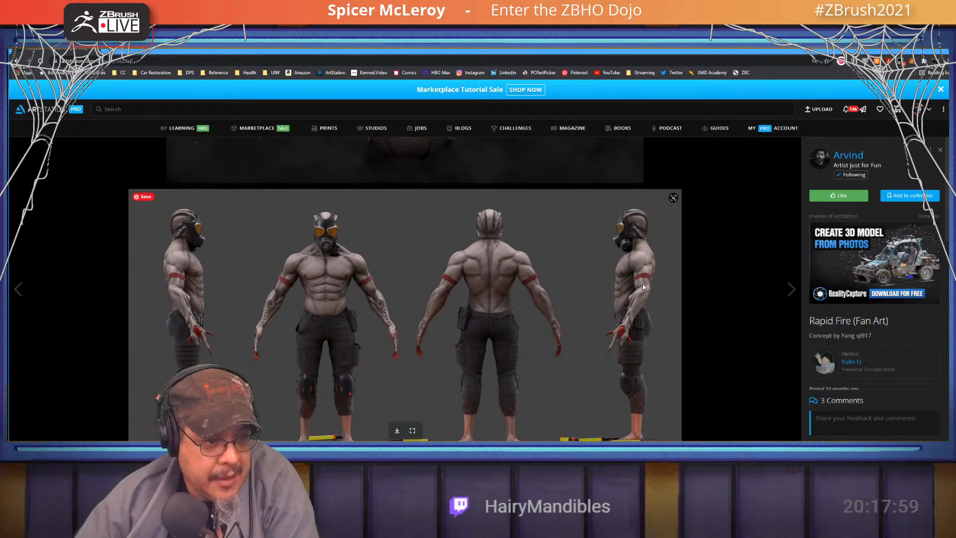
{"action": "scroll", "coordinate": [309, 369], "scroll_direction": "down", "scroll_amount": 4}
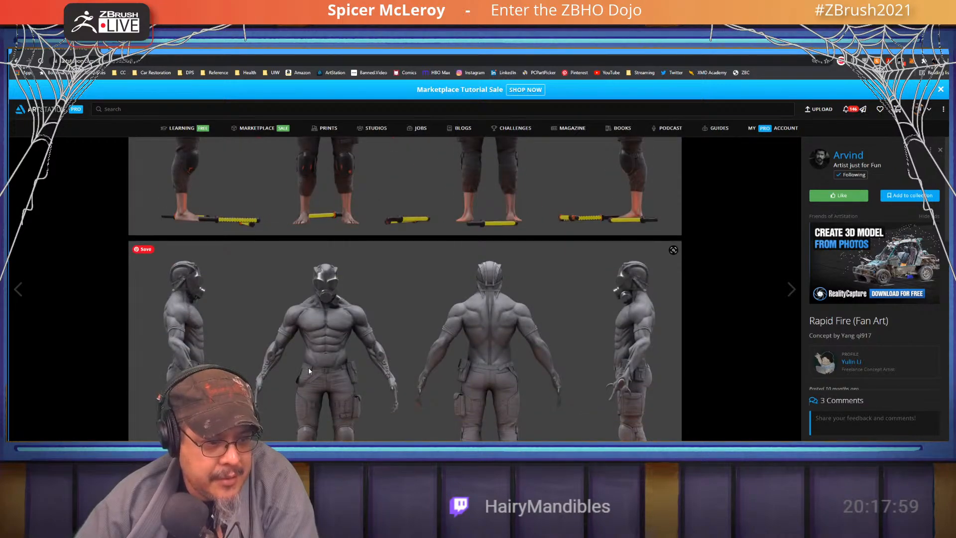
{"action": "scroll", "coordinate": [649, 315], "scroll_direction": "down", "scroll_amount": 1}
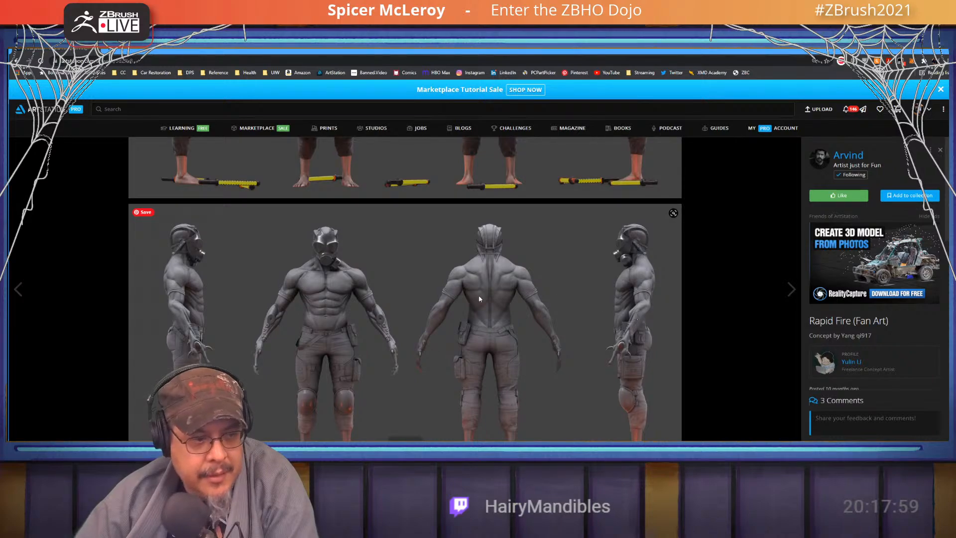
Examine the wireframe and texture-map images of Rapid Fire (Fan Art), dismiss the sale banner and return to the portfolio
{"action": "scroll", "coordinate": [441, 311], "scroll_direction": "down", "scroll_amount": 2}
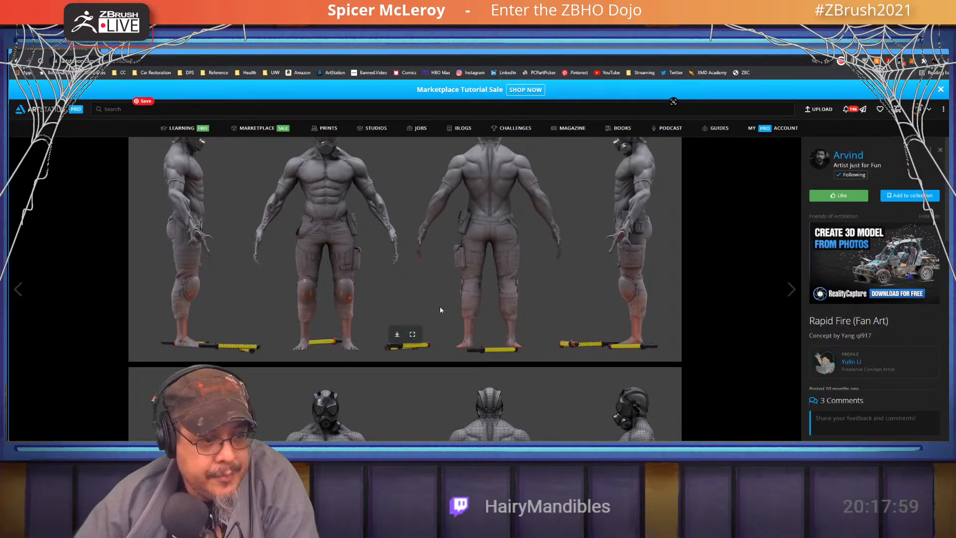
{"action": "scroll", "coordinate": [441, 311], "scroll_direction": "down", "scroll_amount": 8}
{"action": "scroll", "coordinate": [440, 310], "scroll_direction": "down", "scroll_amount": 1}
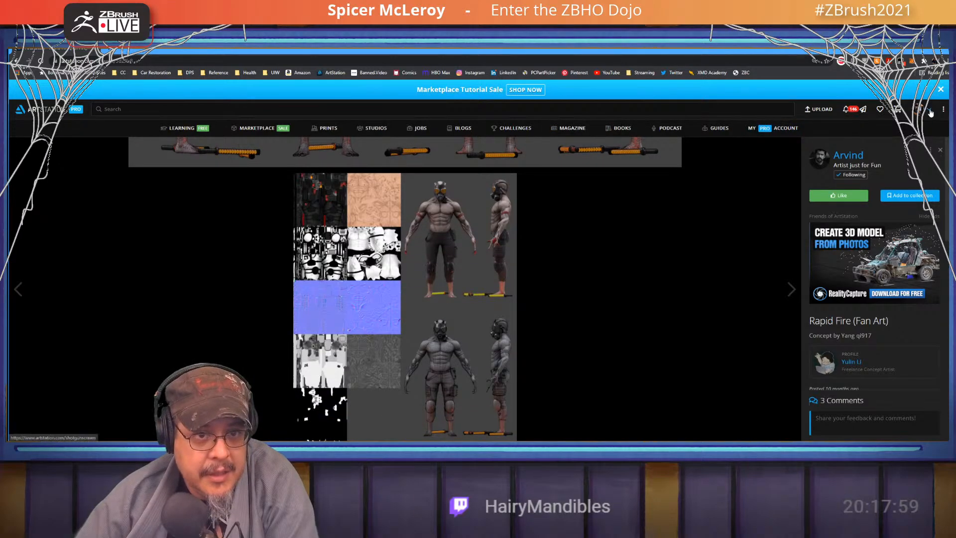
{"action": "left_click", "coordinate": [940, 89]}
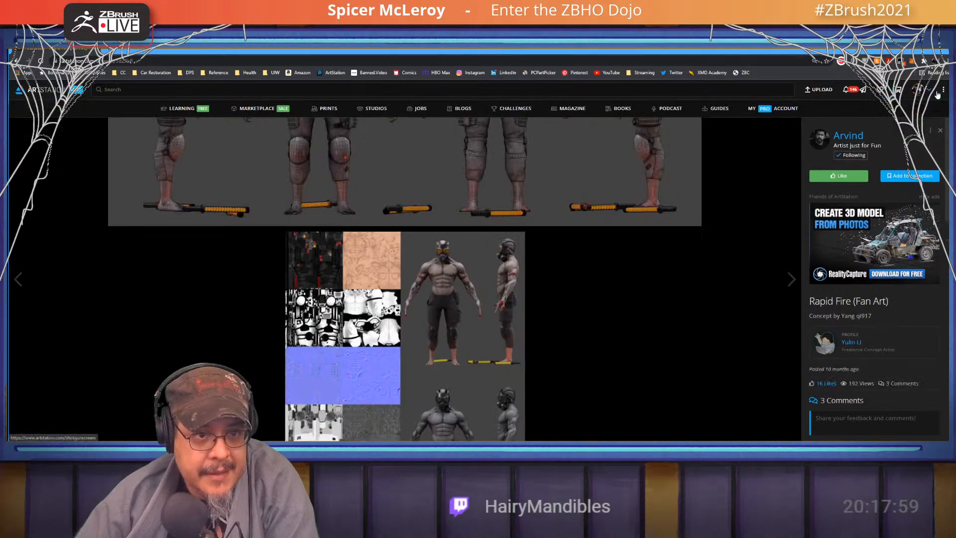
{"action": "left_click", "coordinate": [940, 130]}
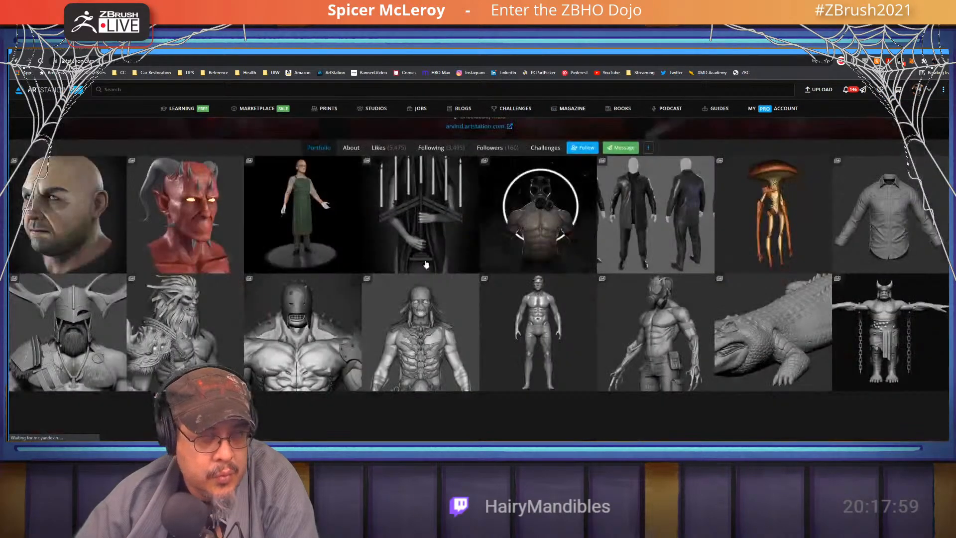
Open the spiked-helmet Character model artwork, review its front, back and full-body renders and return to the portfolio
{"action": "left_click", "coordinate": [298, 324]}
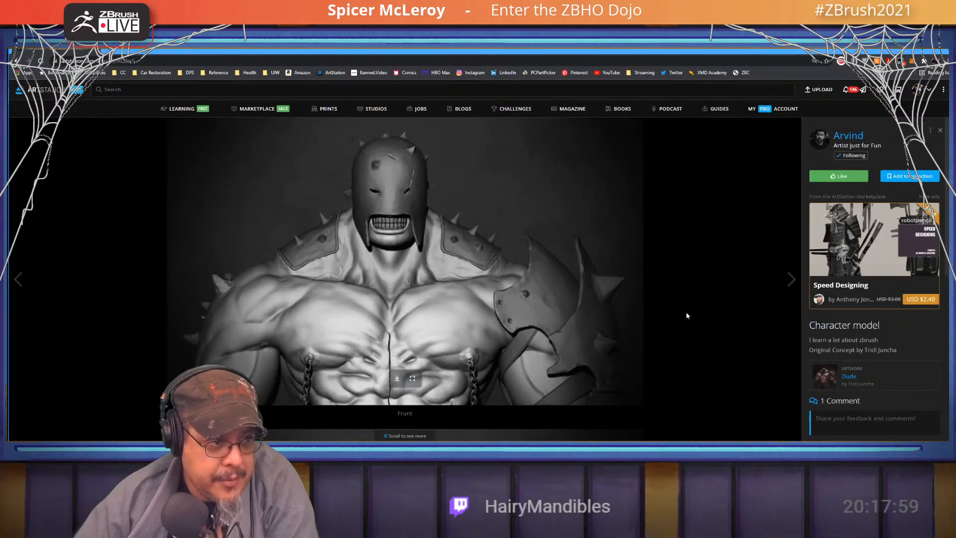
{"action": "scroll", "coordinate": [707, 323], "scroll_direction": "down", "scroll_amount": 9}
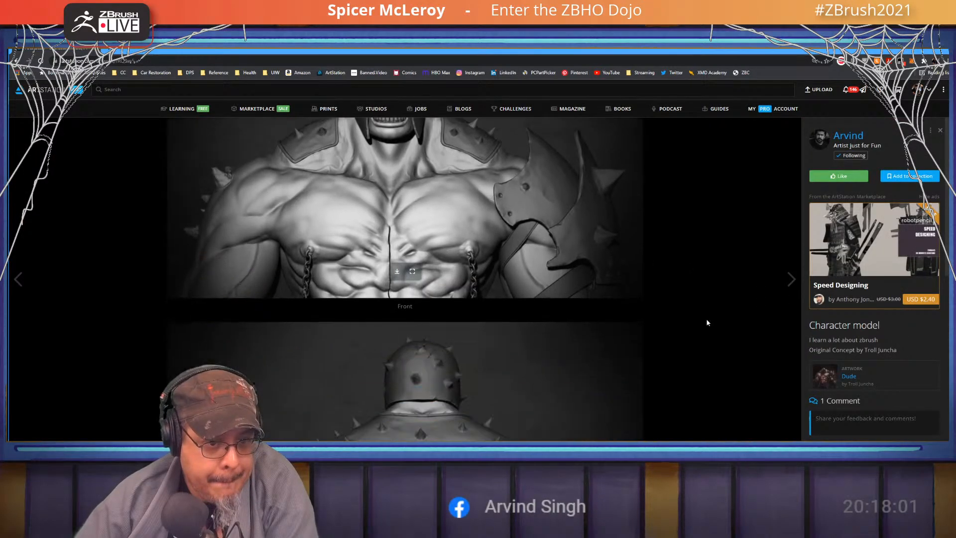
{"action": "scroll", "coordinate": [706, 322], "scroll_direction": "down", "scroll_amount": 3}
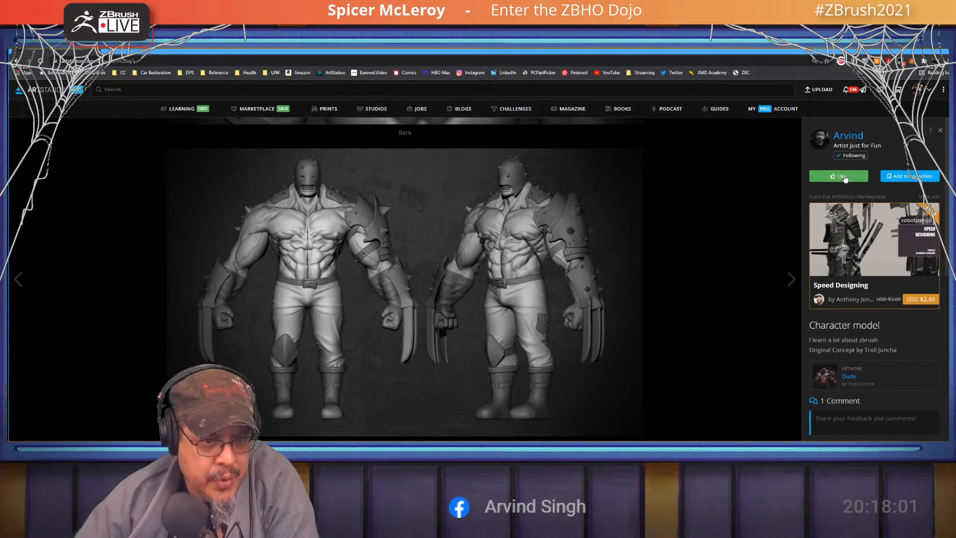
{"action": "left_click", "coordinate": [941, 130]}
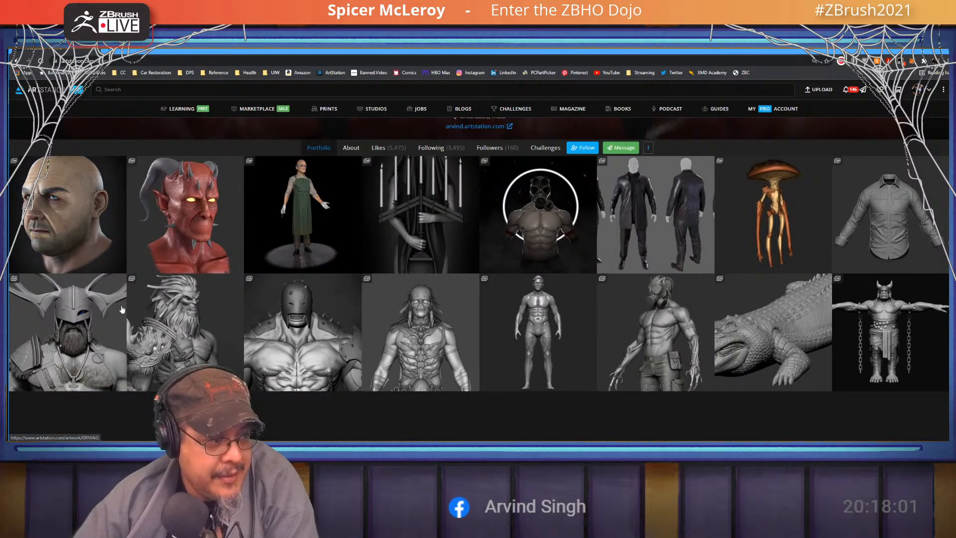
Open Asura (Fan Art), review its full-body, head and armor renders, like the artwork and return to the portfolio
{"action": "left_click", "coordinate": [211, 329]}
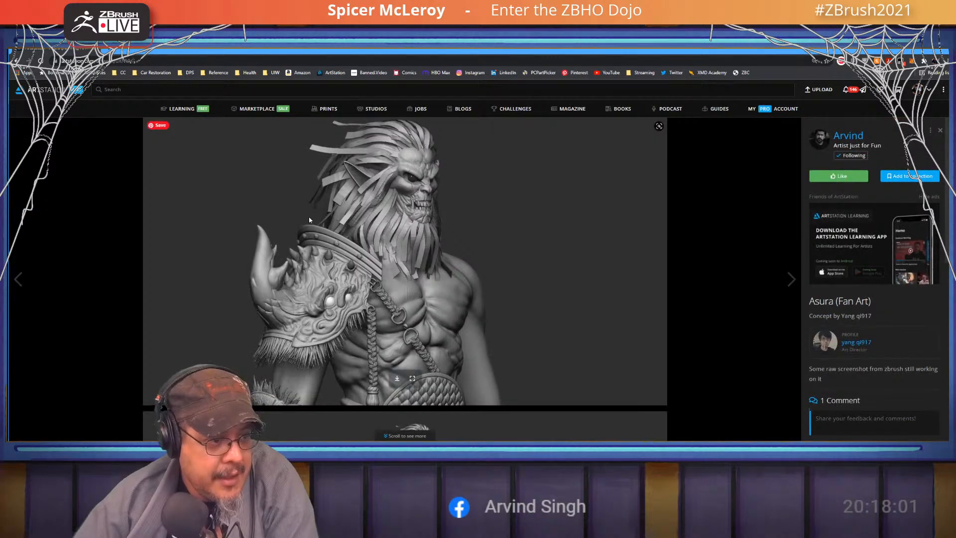
{"action": "scroll", "coordinate": [472, 334], "scroll_direction": "down", "scroll_amount": 10}
{"action": "scroll", "coordinate": [407, 375], "scroll_direction": "down", "scroll_amount": 4}
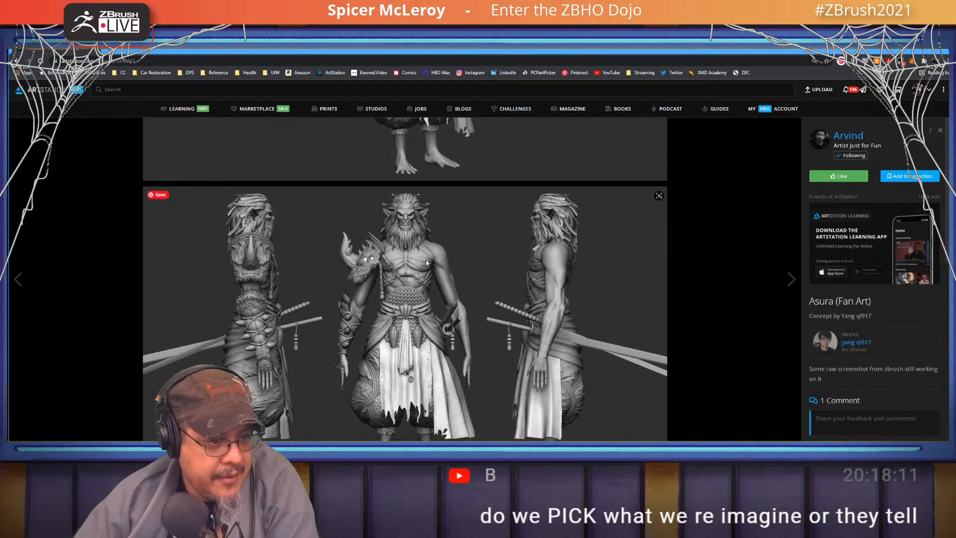
{"action": "scroll", "coordinate": [463, 391], "scroll_direction": "down", "scroll_amount": 5}
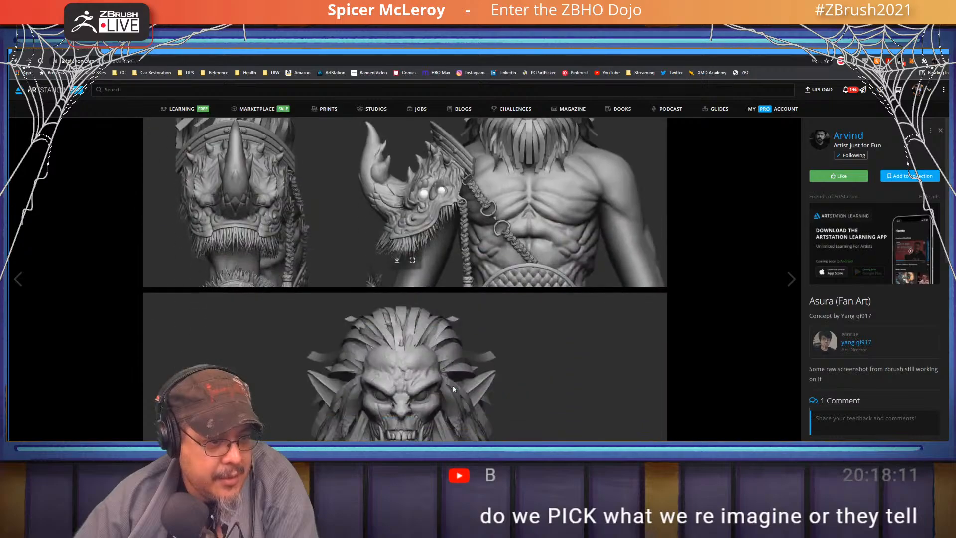
{"action": "scroll", "coordinate": [452, 384], "scroll_direction": "down", "scroll_amount": 5}
{"action": "scroll", "coordinate": [445, 384], "scroll_direction": "down", "scroll_amount": 4}
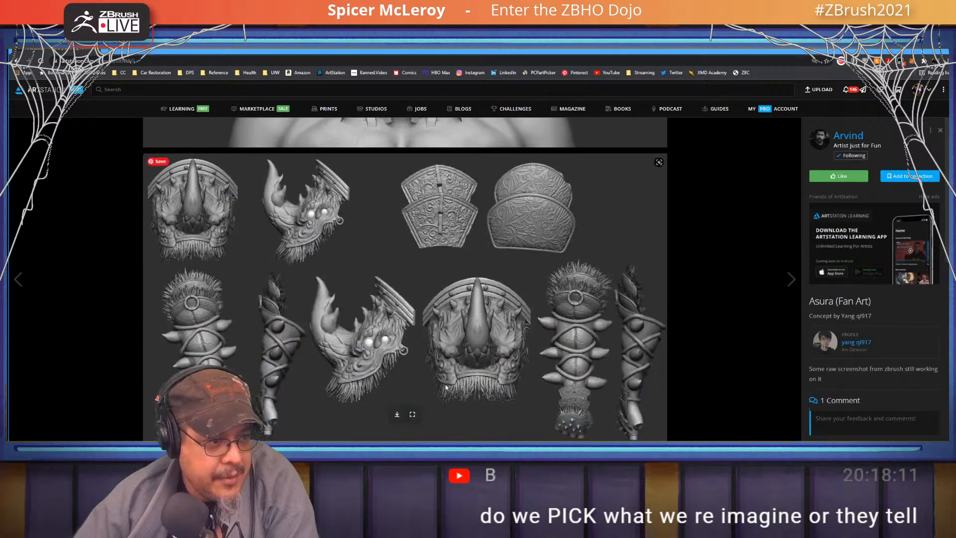
{"action": "scroll", "coordinate": [446, 384], "scroll_direction": "up", "scroll_amount": 8}
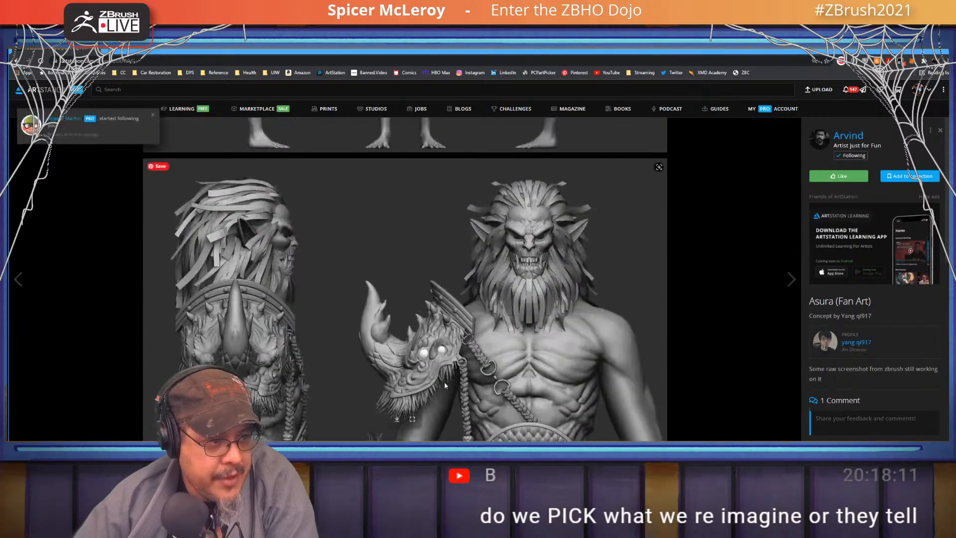
{"action": "scroll", "coordinate": [444, 385], "scroll_direction": "down", "scroll_amount": 5}
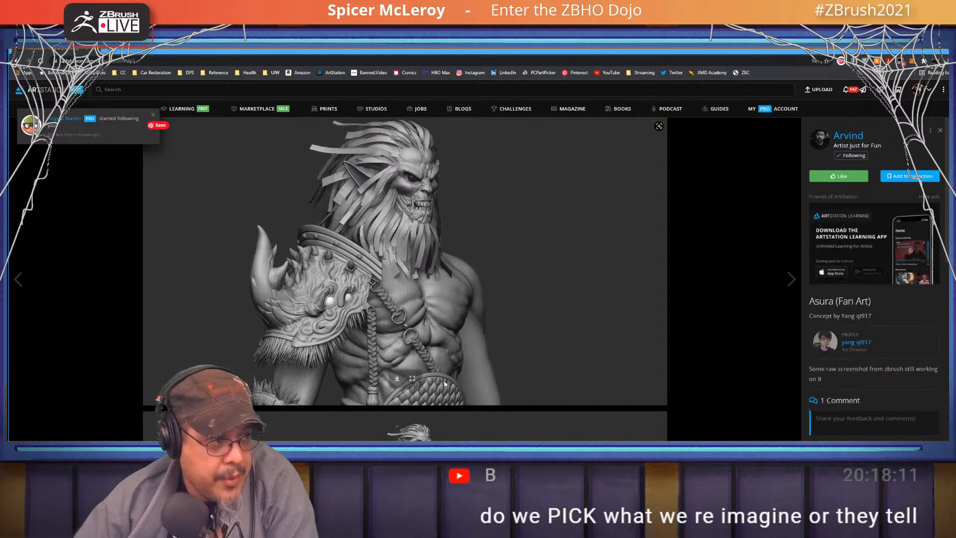
{"action": "left_click", "coordinate": [849, 176]}
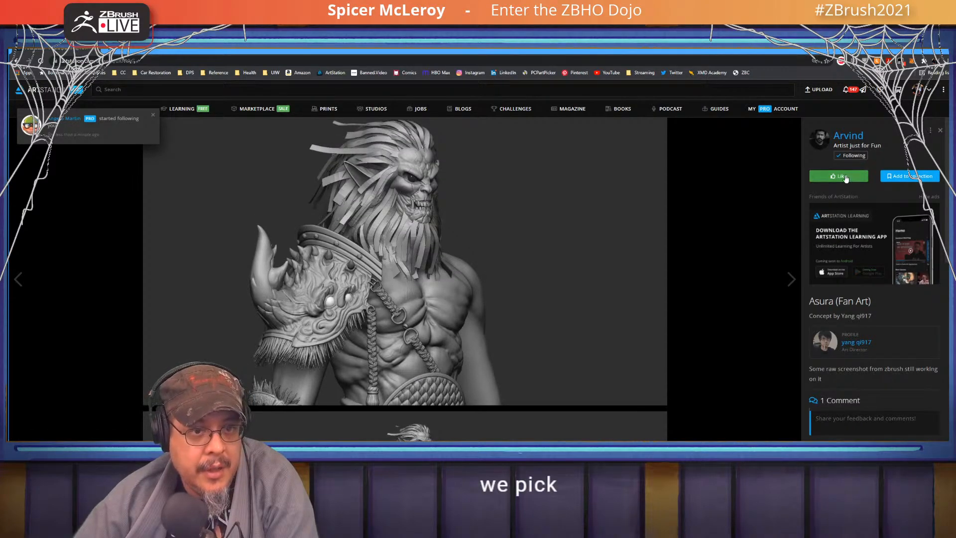
{"action": "left_click", "coordinate": [941, 132]}
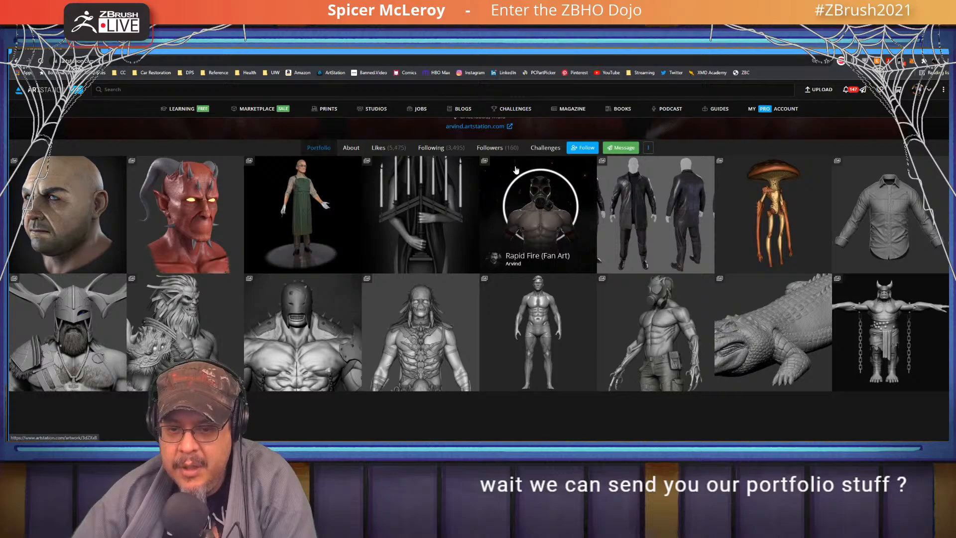
Switch back to ZBrush, isolate the female body mesh at the head and raise its subdivision level
{"action": "left_click", "coordinate": [918, 51]}
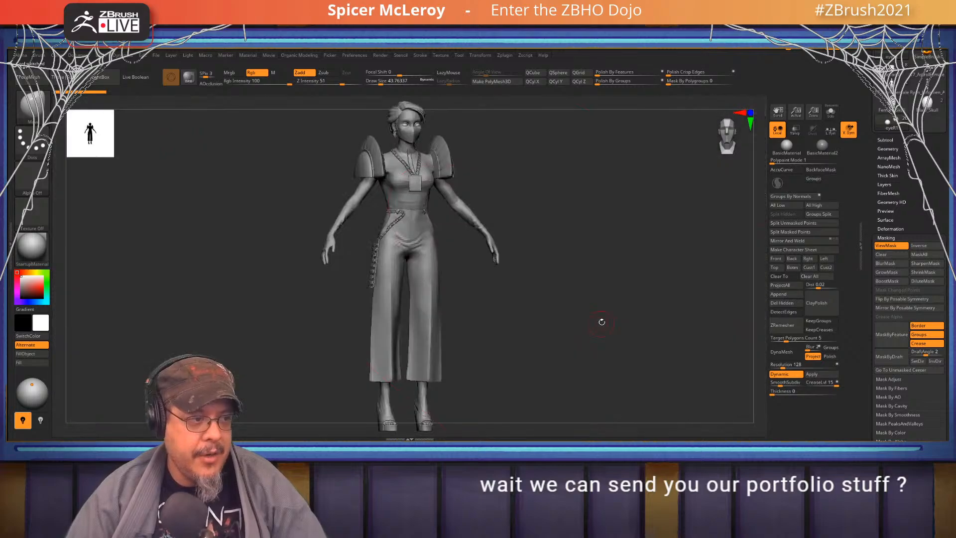
{"action": "left_click_drag", "start_coordinate": [575, 293], "coordinate": [679, 297], "text": "alt"}
{"action": "left_click", "coordinate": [484, 187], "text": "alt"}
{"action": "left_click_drag", "start_coordinate": [619, 229], "coordinate": [639, 240]}
{"action": "left_click_drag", "start_coordinate": [638, 240], "coordinate": [645, 279], "text": "alt"}
{"action": "left_click", "coordinate": [829, 116]}
{"action": "left_click_drag", "start_coordinate": [664, 196], "coordinate": [643, 279], "text": "shift"}
{"action": "left_click_drag", "start_coordinate": [658, 282], "coordinate": [687, 286]}
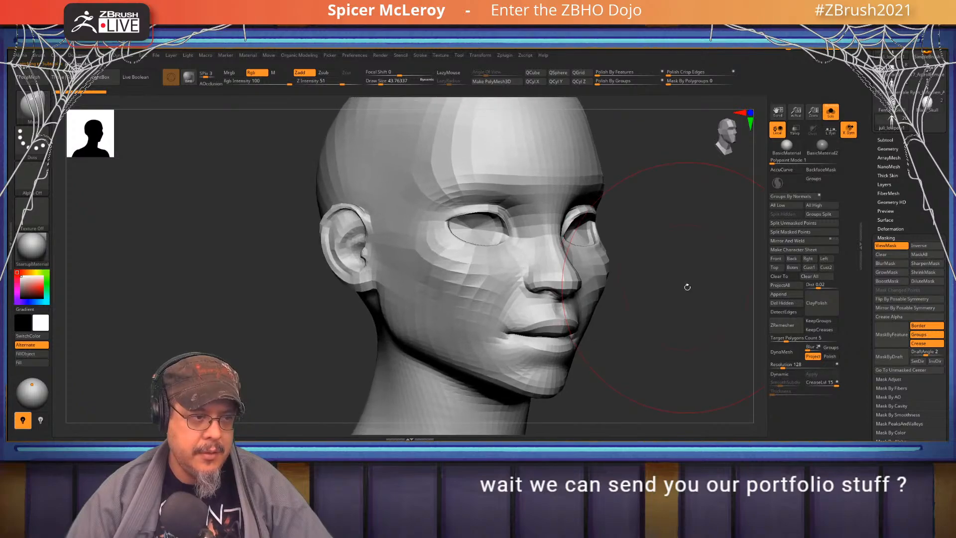
{"action": "key", "text": "d"}
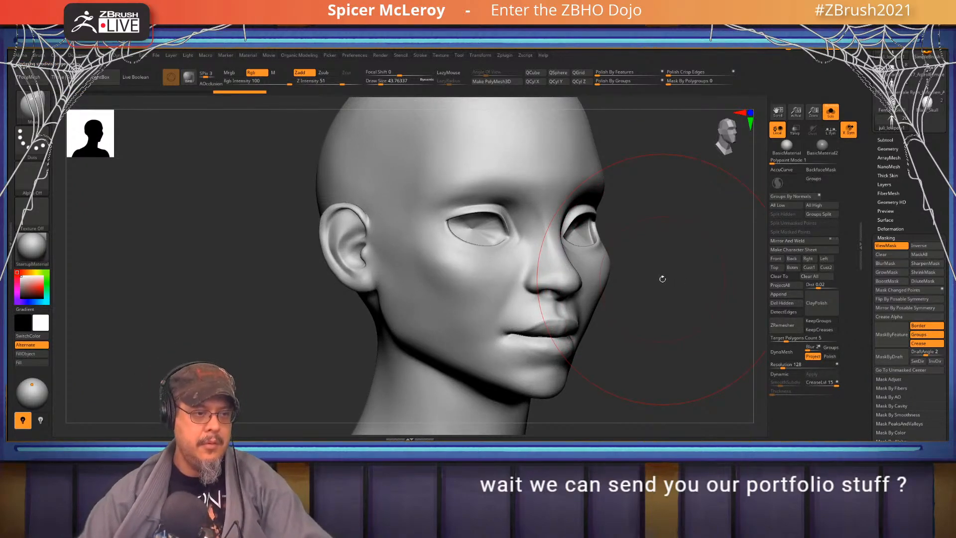
Show all subtools again and examine the character's outfit, masked face, eyes and brows from several angles
{"action": "left_click_drag", "start_coordinate": [668, 198], "coordinate": [619, 178], "text": "shift"}
{"action": "left_click", "coordinate": [826, 116]}
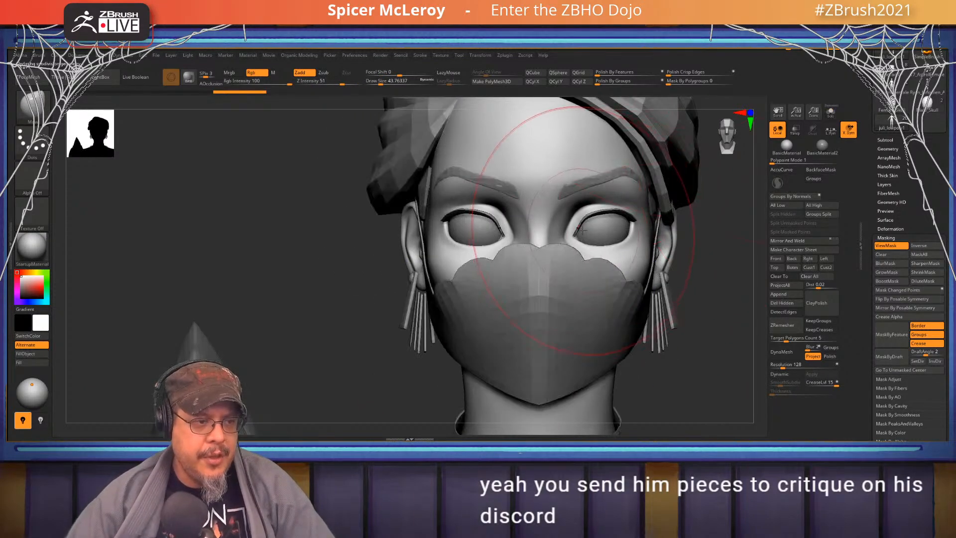
{"action": "left_click_drag", "start_coordinate": [399, 269], "coordinate": [567, 278]}
{"action": "left_click_drag", "start_coordinate": [438, 314], "coordinate": [397, 245], "text": "alt"}
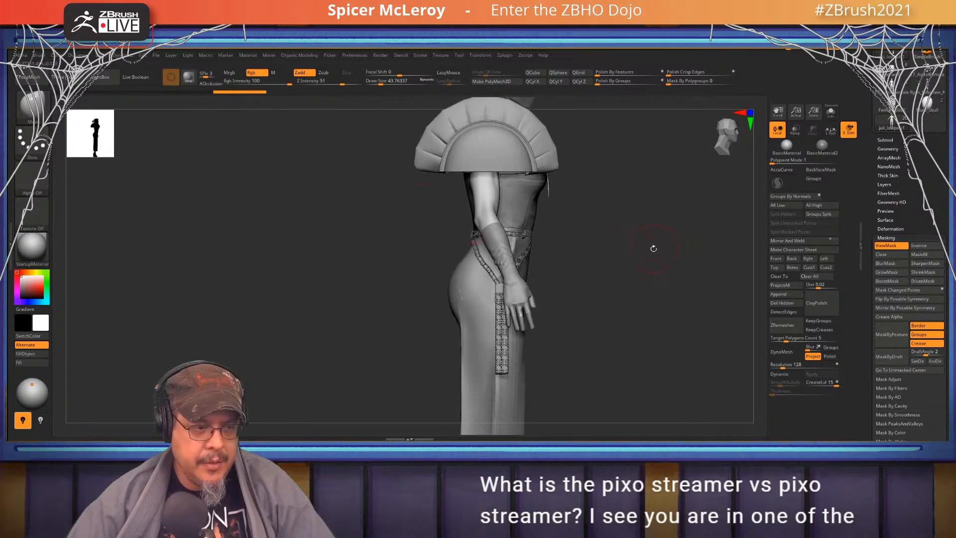
{"action": "left_click_drag", "start_coordinate": [651, 248], "coordinate": [622, 256]}
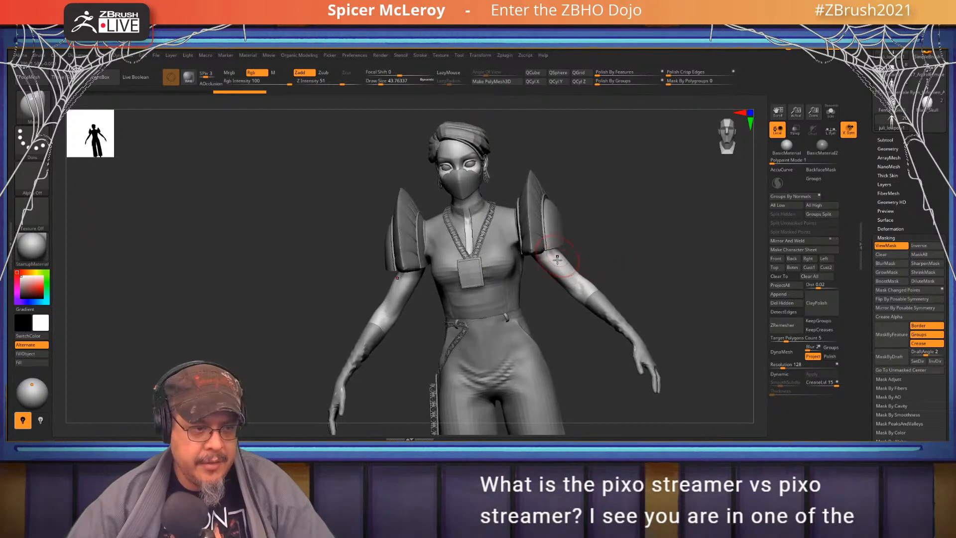
{"action": "mouse_move", "coordinate": [560, 273]}
{"action": "left_mouse_down"}
{"action": "mouse_move", "coordinate": [513, 275]}
{"action": "mouse_move", "coordinate": [651, 269]}
{"action": "mouse_move", "coordinate": [631, 269]}
{"action": "mouse_move", "coordinate": [619, 206]}
{"action": "mouse_move", "coordinate": [530, 206]}
{"action": "mouse_move", "coordinate": [536, 279]}
{"action": "mouse_move", "coordinate": [562, 269]}
{"action": "left_mouse_up"}
{"action": "right_click_drag", "start_coordinate": [562, 270], "coordinate": [583, 293], "text": "ctrl"}
{"action": "right_click_drag", "start_coordinate": [548, 184], "coordinate": [542, 306], "text": "alt"}
{"action": "mouse_move", "coordinate": [423, 239]}
{"action": "right_mouse_down"}
{"action": "mouse_move", "coordinate": [468, 235]}
{"action": "mouse_move", "coordinate": [507, 264]}
{"action": "mouse_move", "coordinate": [529, 252]}
{"action": "mouse_move", "coordinate": [542, 263]}
{"action": "right_mouse_up"}
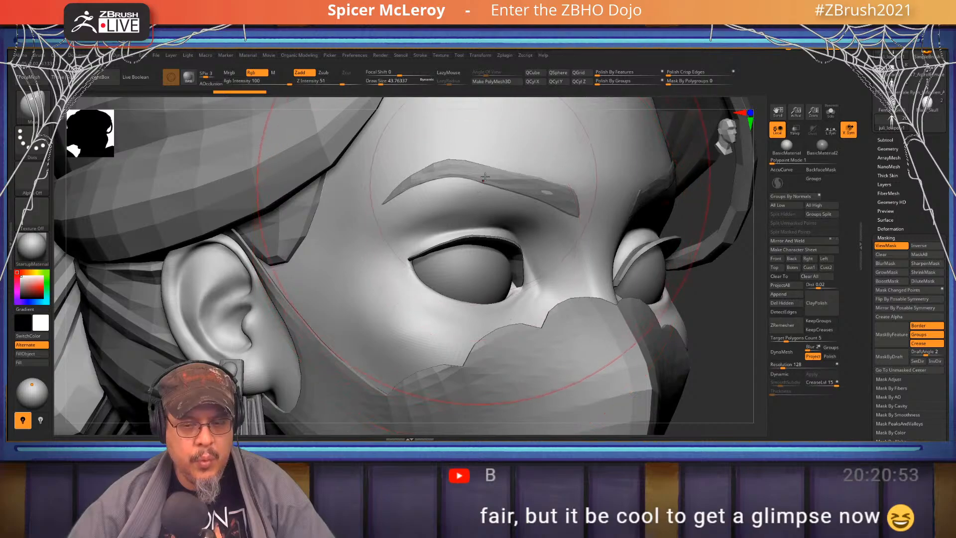
{"action": "right_click_drag", "start_coordinate": [573, 299], "coordinate": [458, 202], "text": "ctrl"}
{"action": "mouse_move", "coordinate": [508, 263]}
{"action": "right_mouse_down"}
{"action": "mouse_move", "coordinate": [506, 279]}
{"action": "mouse_move", "coordinate": [498, 260]}
{"action": "mouse_move", "coordinate": [397, 231]}
{"action": "mouse_move", "coordinate": [449, 289]}
{"action": "mouse_move", "coordinate": [510, 249]}
{"action": "mouse_move", "coordinate": [498, 239]}
{"action": "mouse_move", "coordinate": [508, 214]}
{"action": "right_mouse_up"}
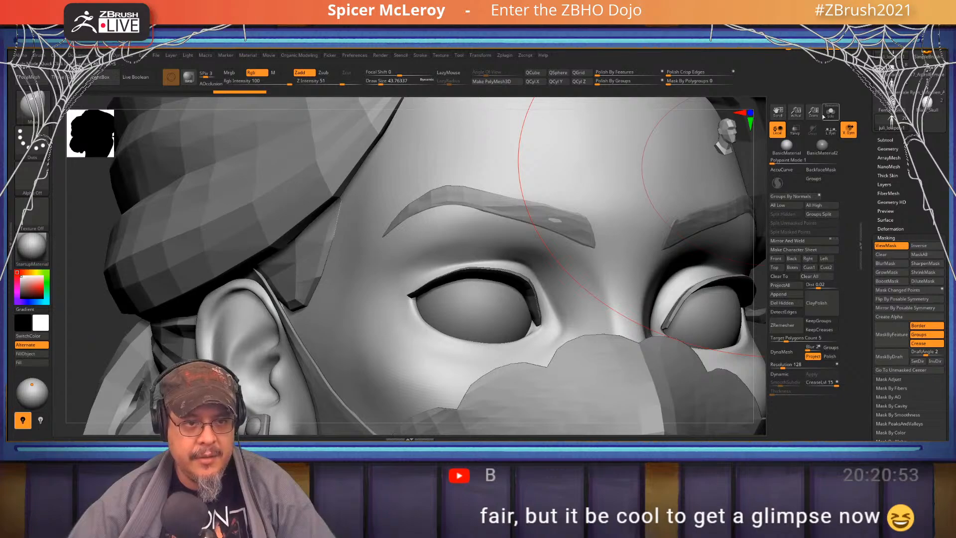
Isolate the body and hide everything below the shoulders and upper chest, using PolyFrame only while making the selection
{"action": "left_click", "coordinate": [830, 113]}
{"action": "key", "text": "shift+f"}
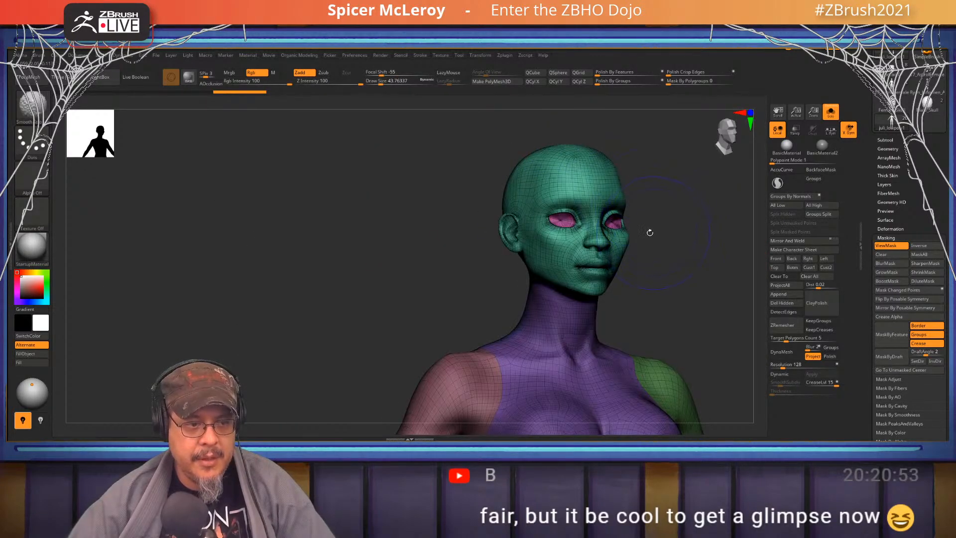
{"action": "right_click_drag", "start_coordinate": [650, 233], "coordinate": [640, 240]}
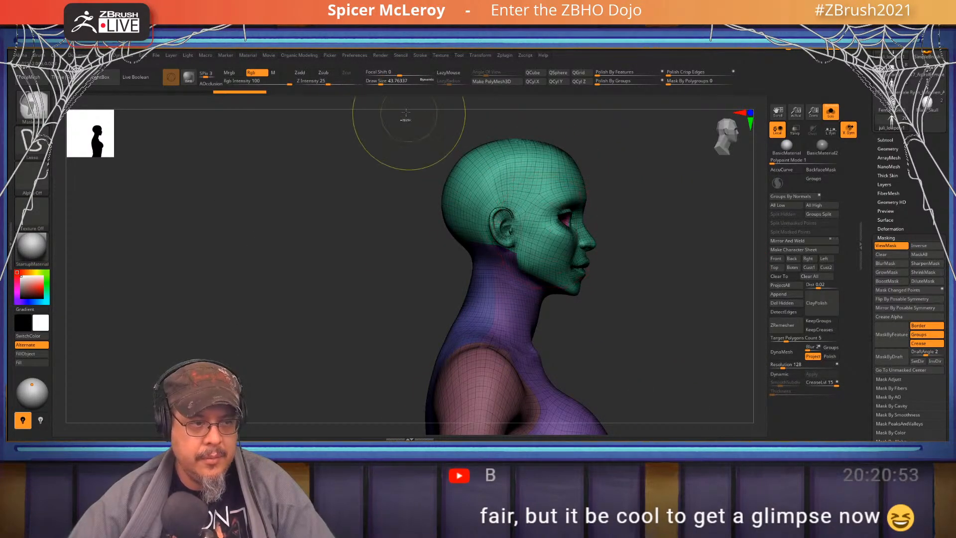
{"action": "mouse_move", "coordinate": [419, 106]}
{"action": "left_mouse_down", "text": "ctrl+shift"}
{"action": "mouse_move", "coordinate": [636, 265]}
{"action": "mouse_move", "coordinate": [630, 394]}
{"action": "left_mouse_up", "text": "ctrl+shift"}
{"action": "right_click_drag", "start_coordinate": [652, 295], "coordinate": [548, 259]}
{"action": "key", "text": "f"}
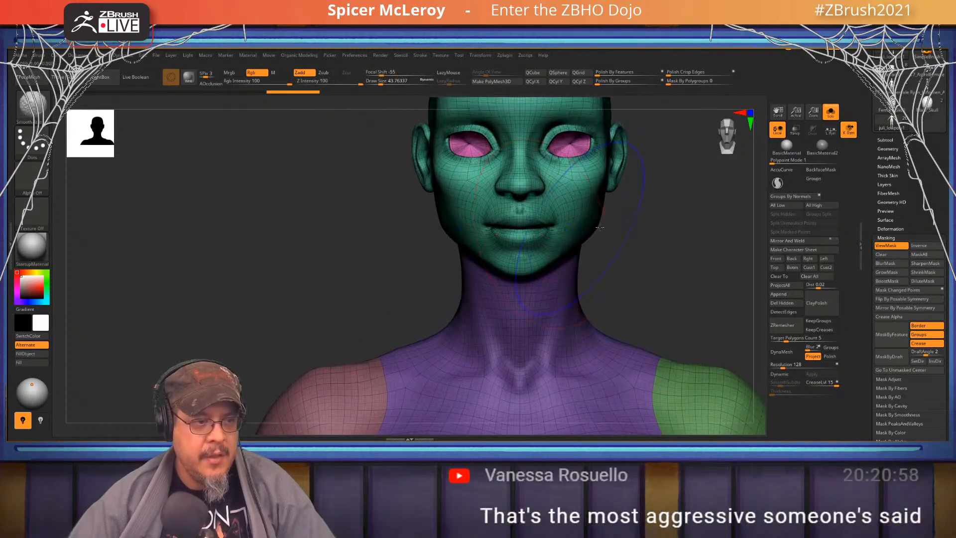
{"action": "key", "text": "shift+f"}
Reshape the contours of the neck in side view with the Move brush
{"action": "right_click_drag", "start_coordinate": [458, 220], "coordinate": [597, 254]}
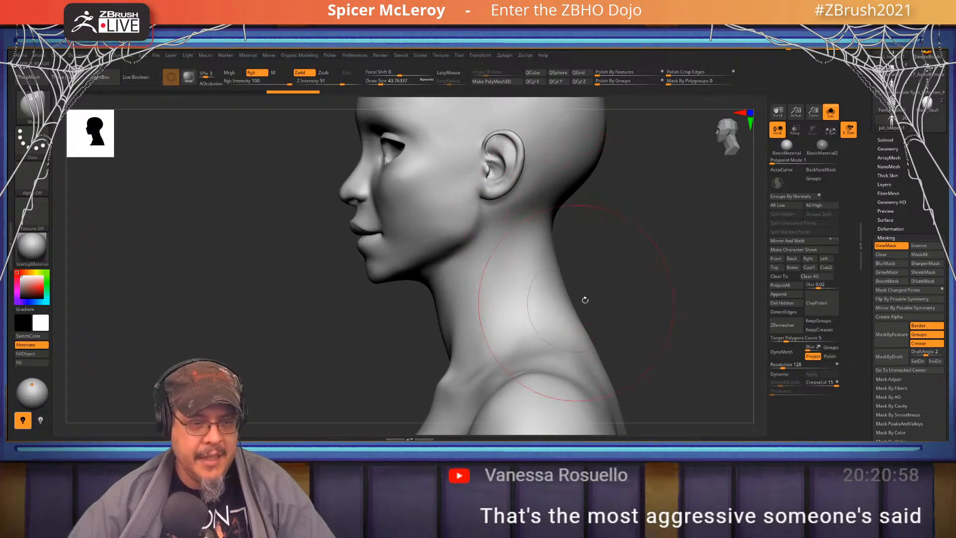
{"action": "mouse_move", "coordinate": [586, 300]}
{"action": "right_mouse_down", "text": "ctrl"}
{"action": "mouse_move", "coordinate": [641, 249]}
{"action": "mouse_move", "coordinate": [655, 265]}
{"action": "mouse_move", "coordinate": [671, 262]}
{"action": "mouse_move", "coordinate": [655, 279]}
{"action": "mouse_move", "coordinate": [612, 239]}
{"action": "mouse_move", "coordinate": [641, 274]}
{"action": "mouse_move", "coordinate": [654, 251]}
{"action": "right_mouse_up", "text": "ctrl"}
{"action": "right_click", "coordinate": [603, 249]}
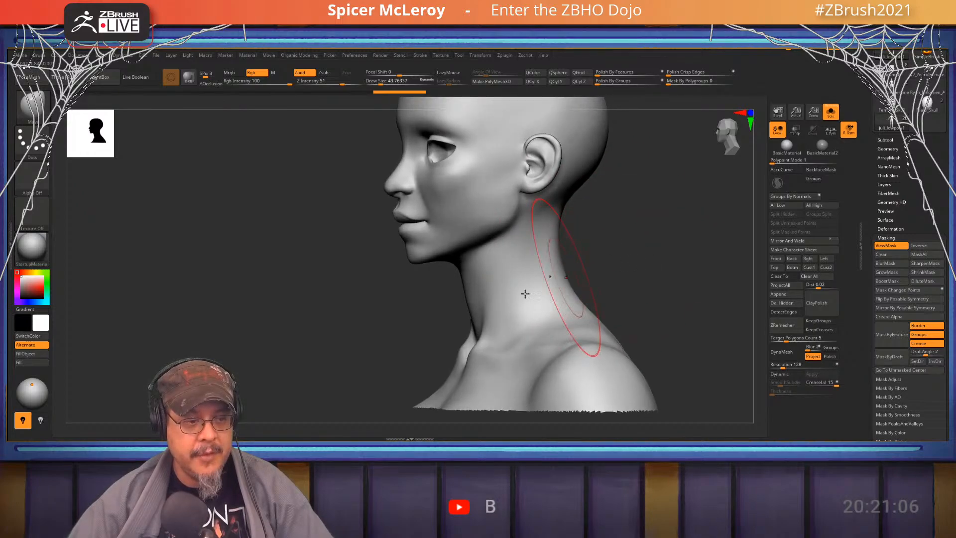
{"action": "mouse_move", "coordinate": [470, 320]}
{"action": "left_mouse_down"}
{"action": "mouse_move", "coordinate": [659, 257]}
{"action": "mouse_move", "coordinate": [470, 253]}
{"action": "left_mouse_up"}
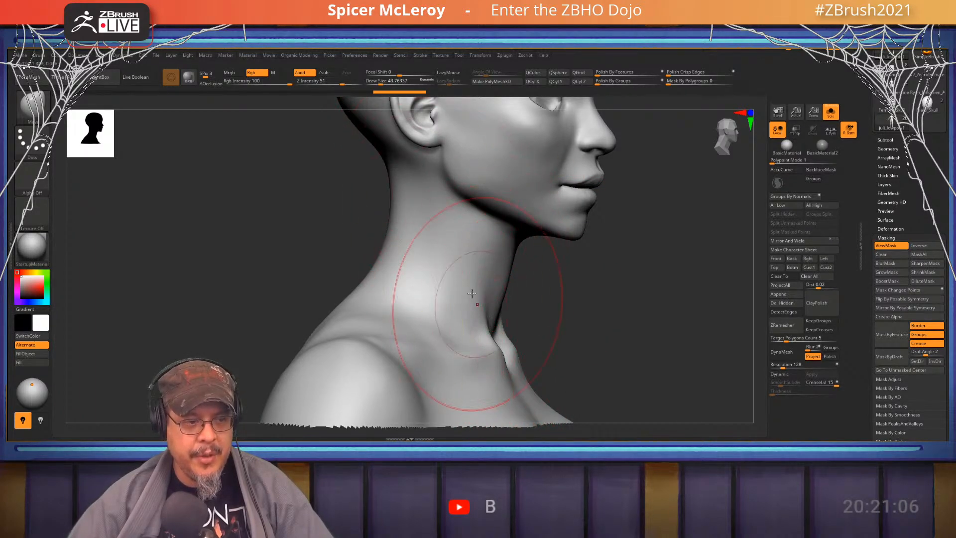
{"action": "left_click_drag", "start_coordinate": [583, 269], "coordinate": [526, 263]}
Try to build up the side of the neck below the jaw with ClayBuildup and undo the strokes
{"action": "key", "text": "b"}
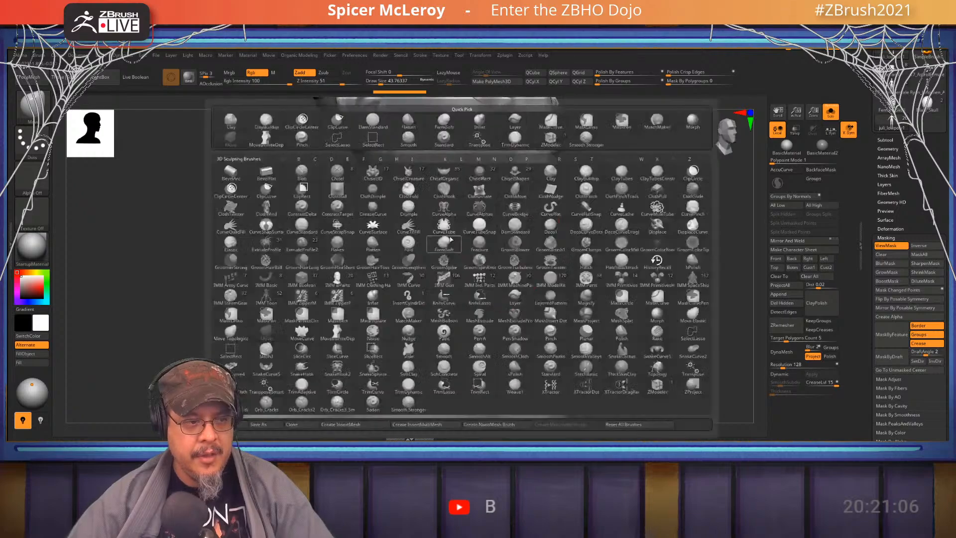
{"action": "key", "text": "c"}
{"action": "key", "text": "b"}
{"action": "key", "text": "s"}
{"action": "mouse_move", "coordinate": [430, 234]}
{"action": "left_mouse_down"}
{"action": "mouse_move", "coordinate": [418, 233]}
{"action": "mouse_move", "coordinate": [419, 222]}
{"action": "left_mouse_up"}
{"action": "key", "text": "s"}
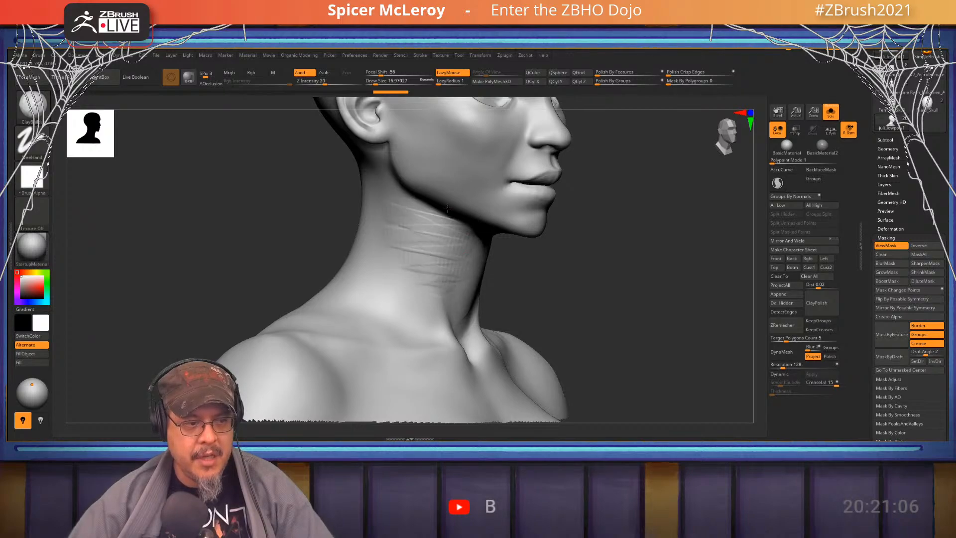
{"action": "left_click_drag", "start_coordinate": [448, 208], "coordinate": [473, 220]}
{"action": "key", "text": "ctrl+z"}
{"action": "key", "text": "ctrl+z"}
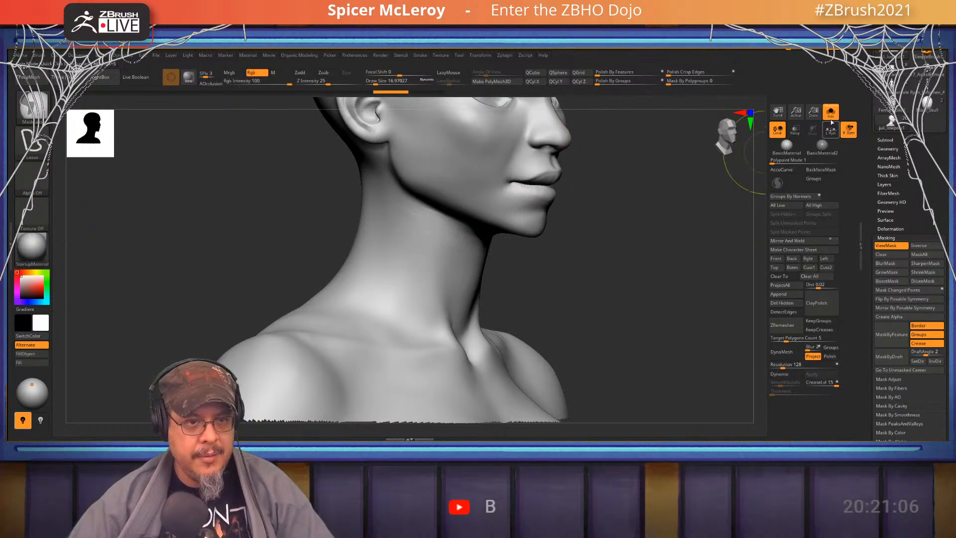
Switch to the Form Soft brush at a draw size of about 20 and soften the front of the neck below the jaw
{"action": "left_click", "coordinate": [833, 117]}
{"action": "left_click", "coordinate": [833, 116]}
{"action": "mouse_move", "coordinate": [677, 193]}
{"action": "left_mouse_down"}
{"action": "mouse_move", "coordinate": [606, 195]}
{"action": "mouse_move", "coordinate": [660, 201]}
{"action": "mouse_move", "coordinate": [608, 234]}
{"action": "mouse_move", "coordinate": [595, 216]}
{"action": "mouse_move", "coordinate": [602, 246]}
{"action": "mouse_move", "coordinate": [490, 213]}
{"action": "left_mouse_up"}
{"action": "key", "text": "b"}
{"action": "key", "text": "f"}
{"action": "key", "text": "s"}
{"action": "key", "text": "s"}
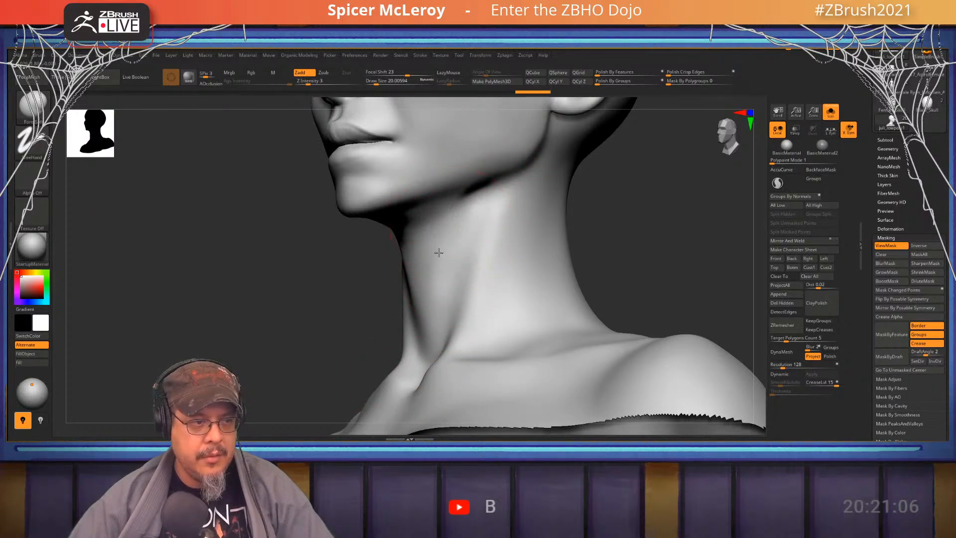
{"action": "key", "text": "shift"}
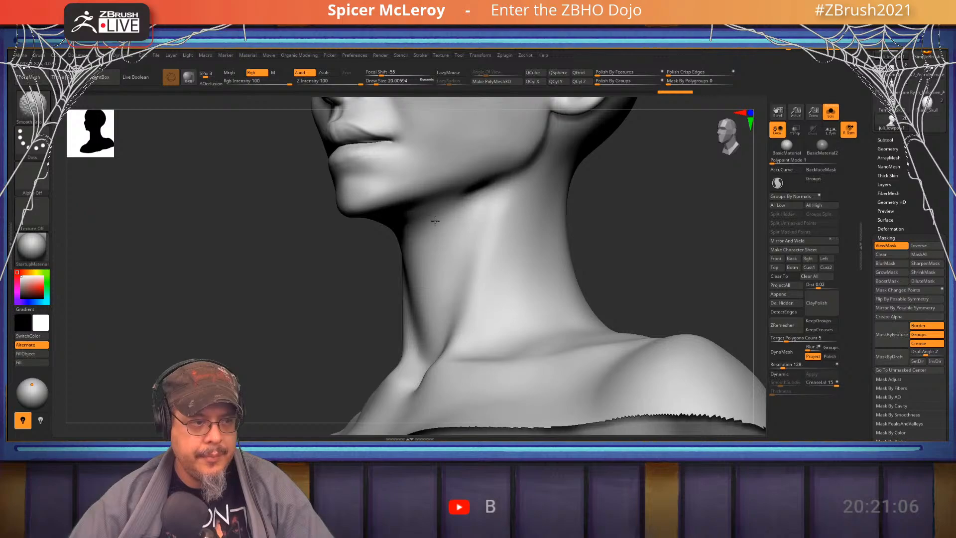
{"action": "mouse_move", "coordinate": [656, 182]}
{"action": "left_mouse_down", "text": "alt"}
{"action": "mouse_move", "coordinate": [652, 262]}
{"action": "mouse_move", "coordinate": [610, 262]}
{"action": "left_mouse_up", "text": "alt"}
{"action": "key", "text": "shift"}
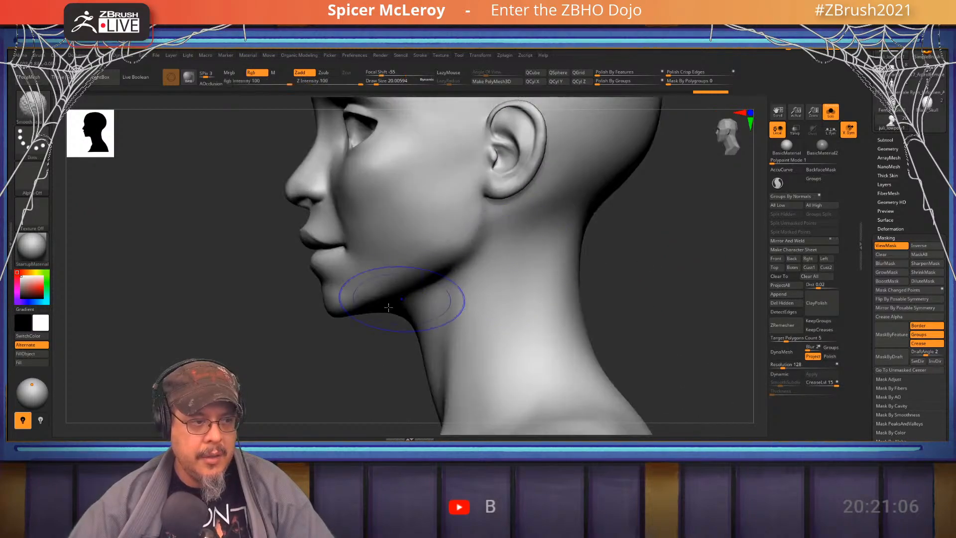
Refine the underside of the chin and jaw where it meets the neck with Form Soft and Smooth strokes
{"action": "mouse_move", "coordinate": [328, 344]}
{"action": "left_mouse_down"}
{"action": "mouse_move", "coordinate": [443, 346]}
{"action": "mouse_move", "coordinate": [531, 313]}
{"action": "mouse_move", "coordinate": [559, 286]}
{"action": "mouse_move", "coordinate": [535, 284]}
{"action": "left_mouse_up"}
{"action": "mouse_move", "coordinate": [593, 296]}
{"action": "left_mouse_down"}
{"action": "mouse_move", "coordinate": [554, 299]}
{"action": "mouse_move", "coordinate": [555, 236]}
{"action": "left_mouse_up"}
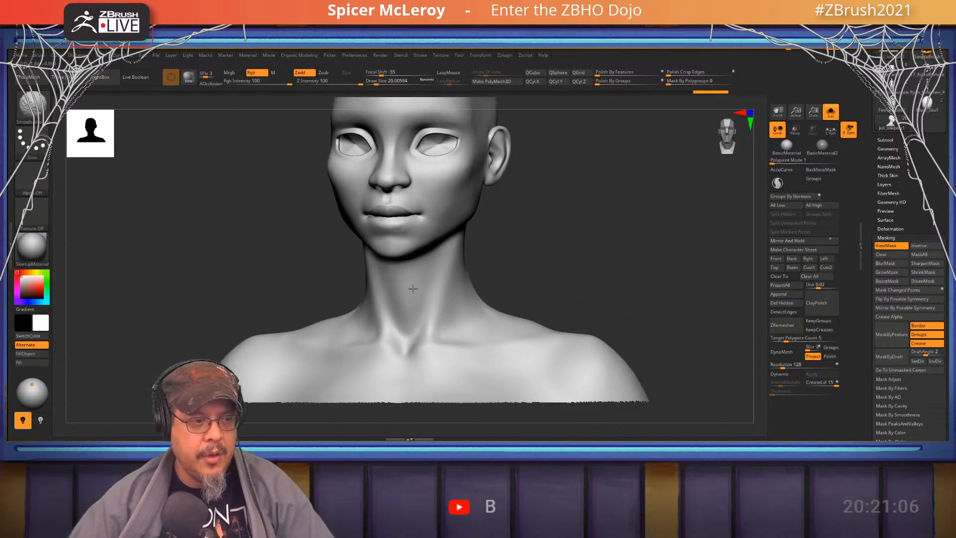
{"action": "mouse_move", "coordinate": [630, 259]}
{"action": "left_mouse_down"}
{"action": "mouse_move", "coordinate": [561, 241]}
{"action": "mouse_move", "coordinate": [590, 213]}
{"action": "mouse_move", "coordinate": [647, 229]}
{"action": "mouse_move", "coordinate": [668, 264]}
{"action": "mouse_move", "coordinate": [638, 229]}
{"action": "left_mouse_up"}
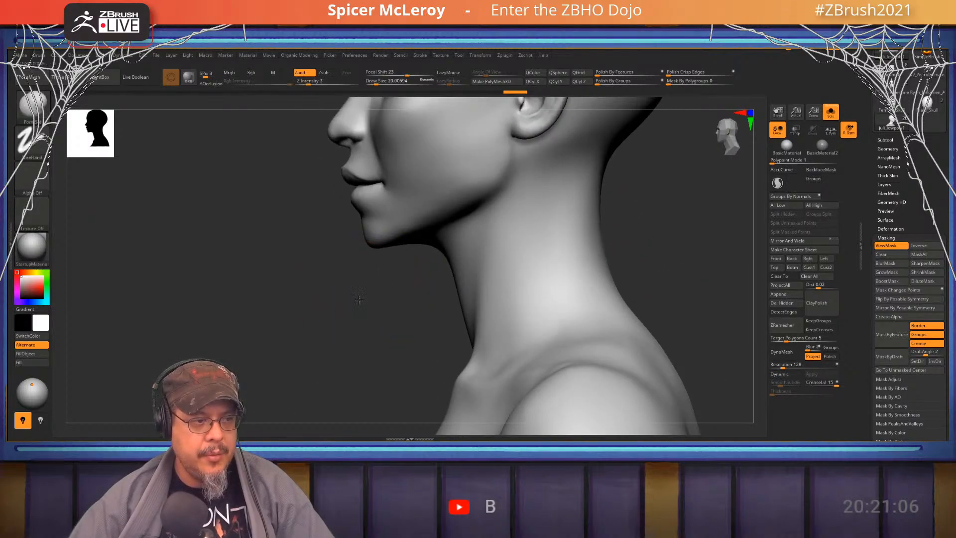
{"action": "mouse_move", "coordinate": [358, 297]}
{"action": "left_mouse_down", "text": "alt"}
{"action": "mouse_move", "coordinate": [423, 363]}
{"action": "mouse_move", "coordinate": [418, 282]}
{"action": "mouse_move", "coordinate": [374, 335]}
{"action": "left_mouse_up", "text": "alt"}
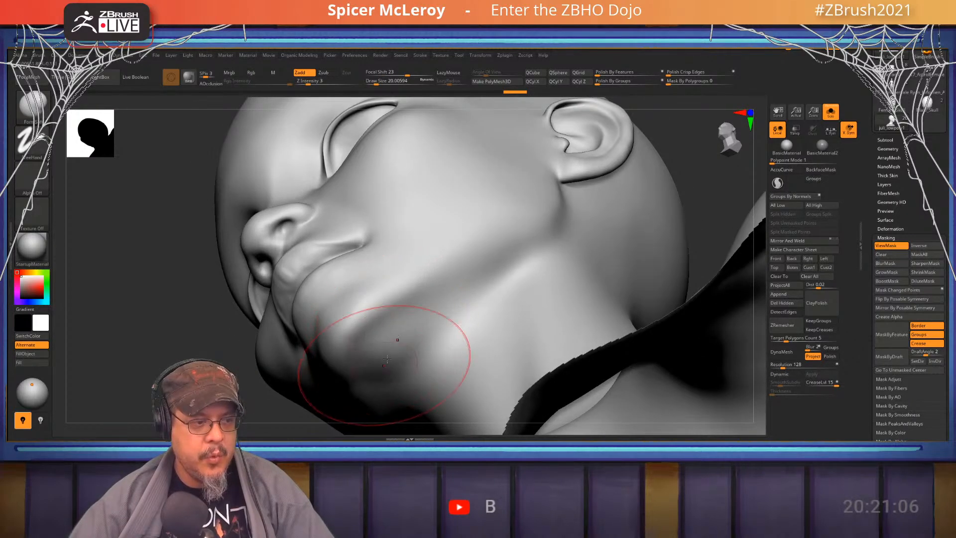
{"action": "key", "text": "shift"}
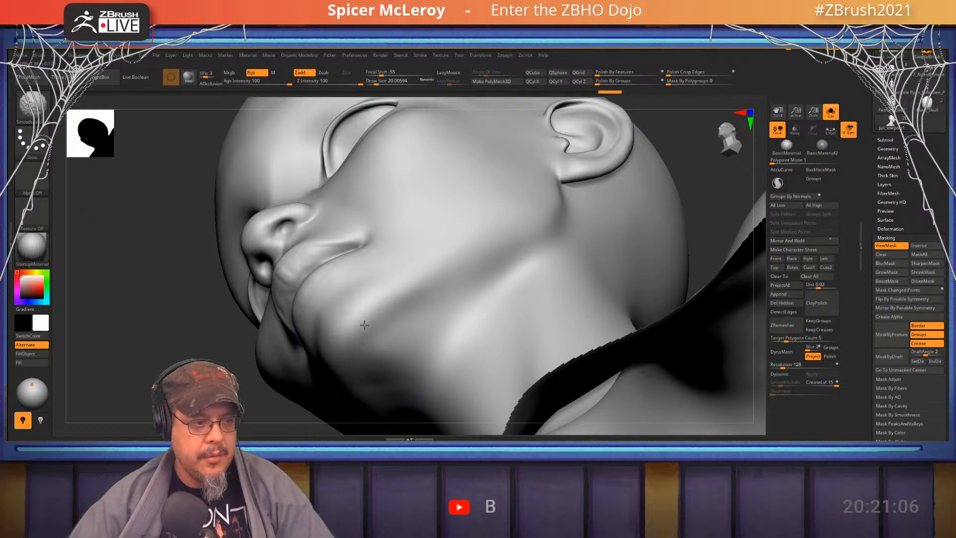
{"action": "mouse_move", "coordinate": [364, 325]}
{"action": "left_mouse_down", "text": "shift"}
{"action": "mouse_move", "coordinate": [396, 337]}
{"action": "mouse_move", "coordinate": [419, 359]}
{"action": "mouse_move", "coordinate": [411, 359]}
{"action": "mouse_move", "coordinate": [451, 354]}
{"action": "mouse_move", "coordinate": [452, 365]}
{"action": "left_mouse_up", "text": "shift"}
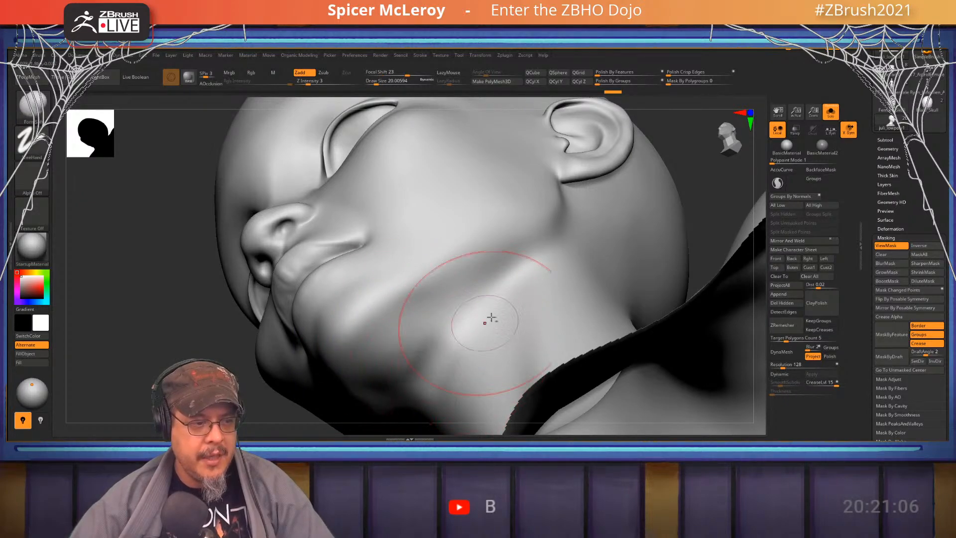
{"action": "left_click_drag", "start_coordinate": [491, 320], "coordinate": [432, 314]}
Try to build up the throat contour just below the chin in side view and undo the stroke
{"action": "mouse_move", "coordinate": [411, 304]}
{"action": "right_mouse_down", "text": "shift"}
{"action": "mouse_move", "coordinate": [397, 315]}
{"action": "mouse_move", "coordinate": [444, 285]}
{"action": "right_mouse_up", "text": "shift"}
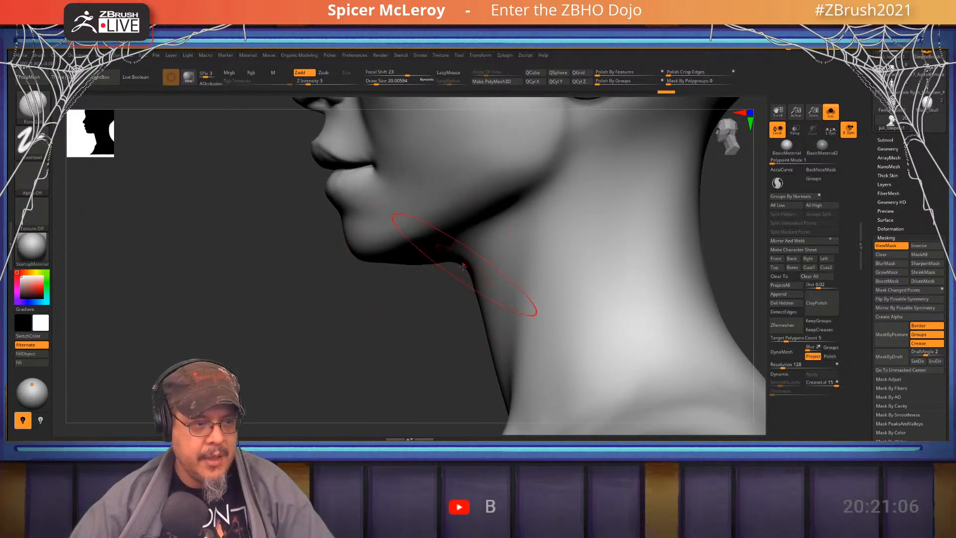
{"action": "left_click_drag", "start_coordinate": [471, 266], "coordinate": [456, 273]}
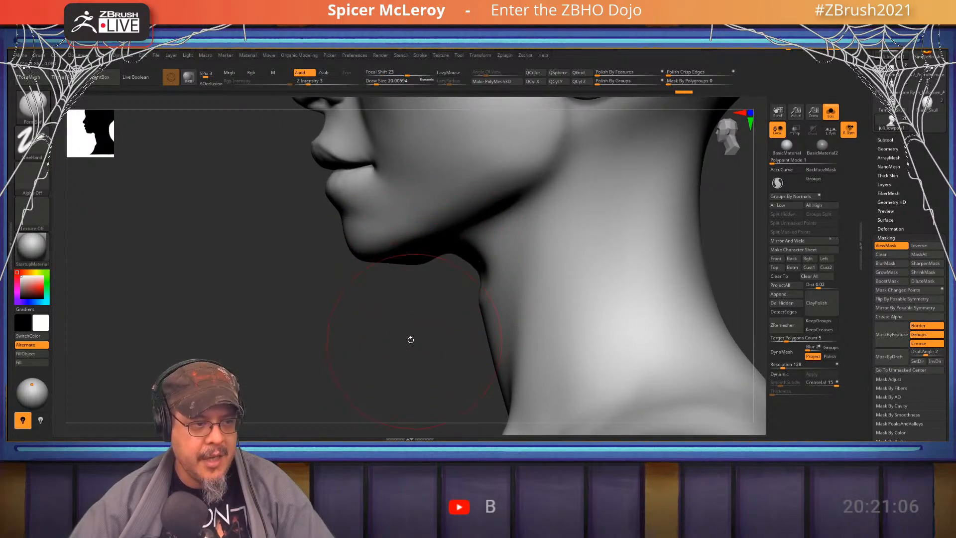
{"action": "key", "text": "ctrl+z"}
Smooth the transition from the underside of the chin into the throat in side view and frame the whole bust
{"action": "left_click_drag", "start_coordinate": [432, 308], "coordinate": [404, 288], "text": "alt"}
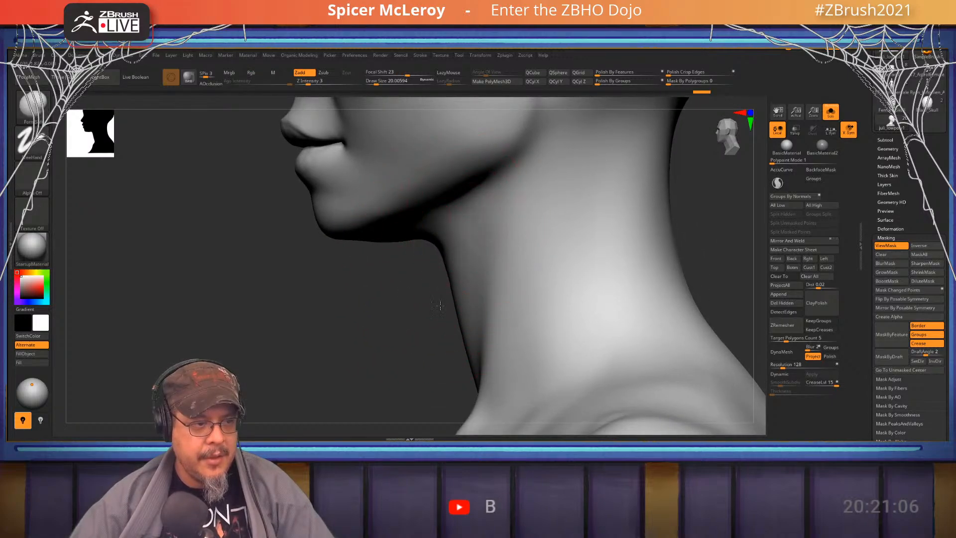
{"action": "key", "text": "shift"}
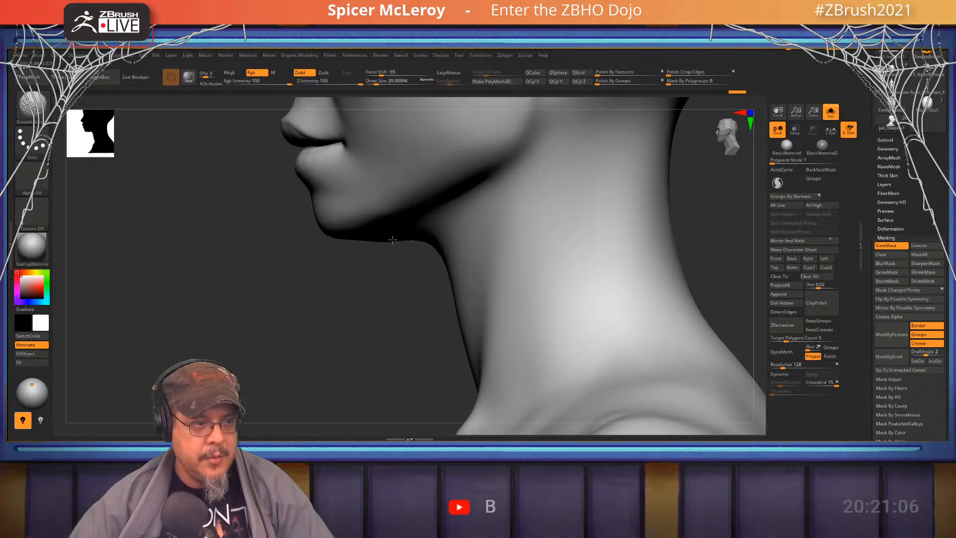
{"action": "key", "text": "f"}
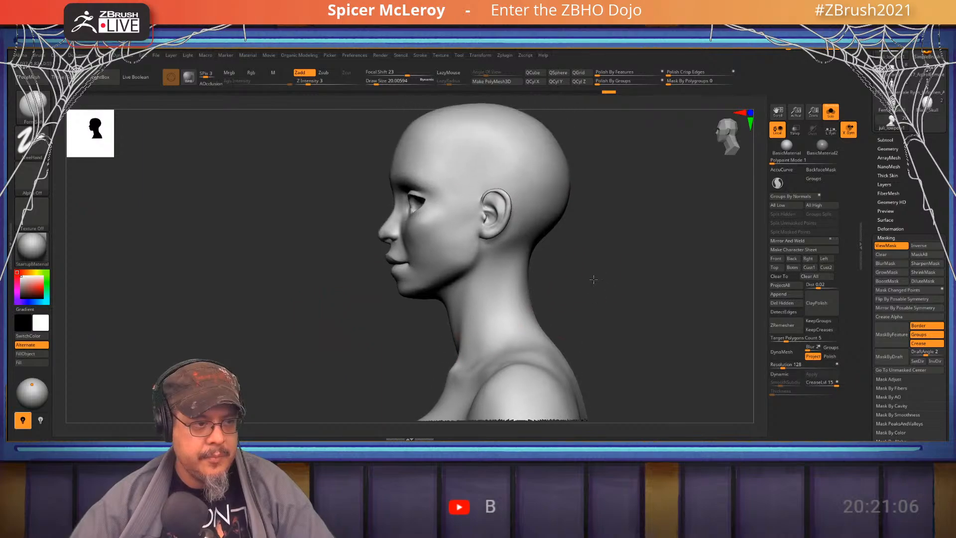
Push the front of the neck inward with the Move brush at a draw size of about 62
{"action": "key", "text": "b"}
{"action": "key", "text": "m"}
{"action": "key", "text": "v"}
{"action": "key", "text": "s"}
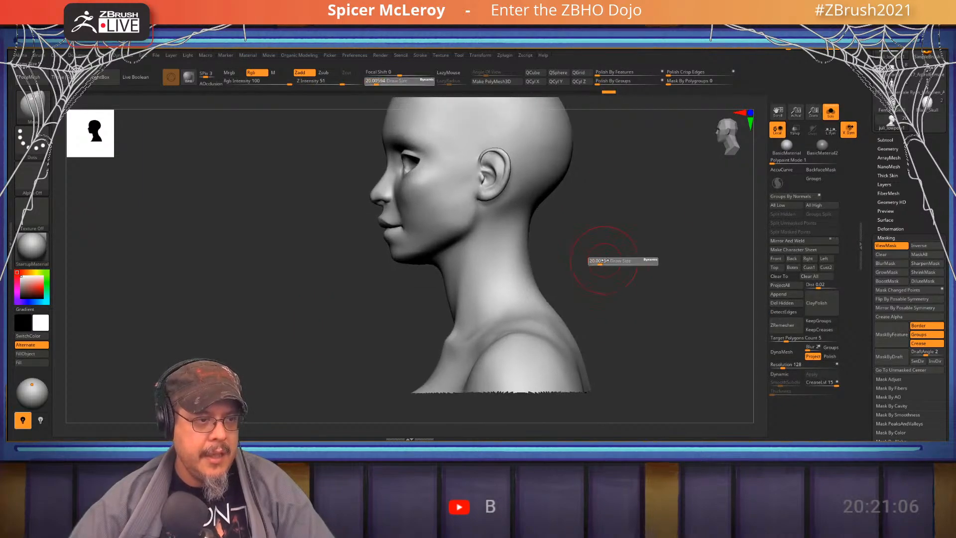
{"action": "left_click_drag", "start_coordinate": [608, 262], "coordinate": [606, 262]}
{"action": "left_click_drag", "start_coordinate": [465, 318], "coordinate": [474, 316]}
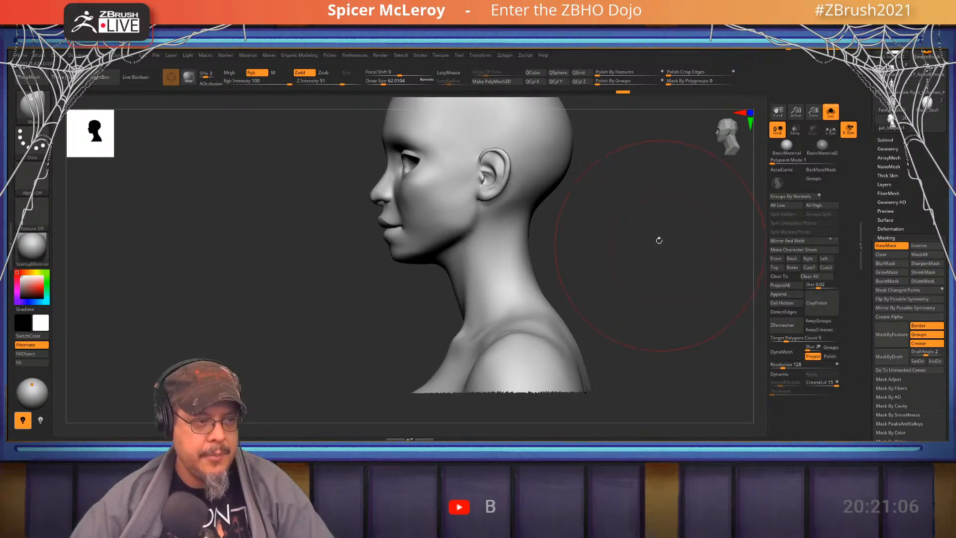
Widen the back of the cranium as seen from above with the Move brush at draw size 41, and reduce the draw size to about 18
{"action": "mouse_move", "coordinate": [659, 241]}
{"action": "left_mouse_down"}
{"action": "mouse_move", "coordinate": [648, 274]}
{"action": "mouse_move", "coordinate": [641, 230]}
{"action": "mouse_move", "coordinate": [629, 314]}
{"action": "mouse_move", "coordinate": [506, 216]}
{"action": "left_mouse_up"}
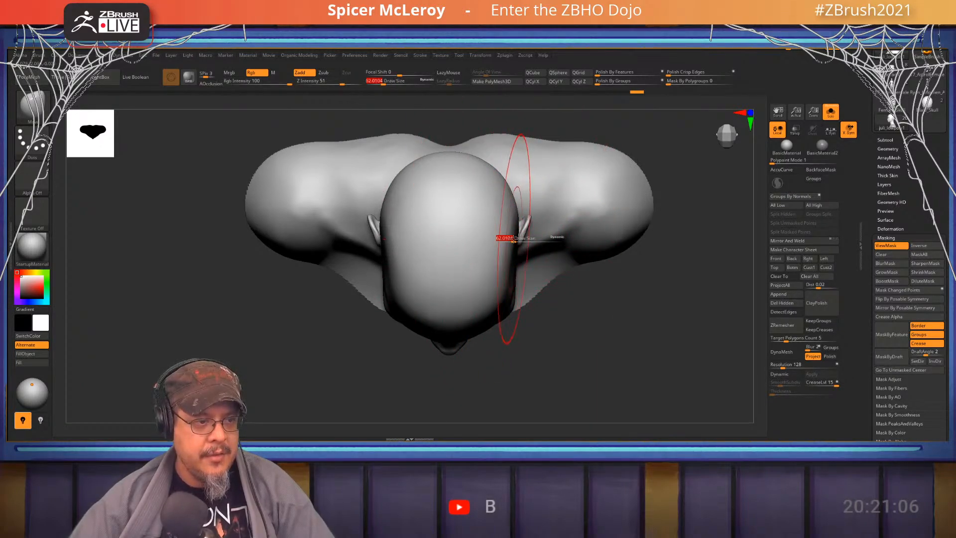
{"action": "left_click_drag", "start_coordinate": [513, 239], "coordinate": [521, 243]}
{"action": "left_click_drag", "start_coordinate": [532, 187], "coordinate": [519, 186]}
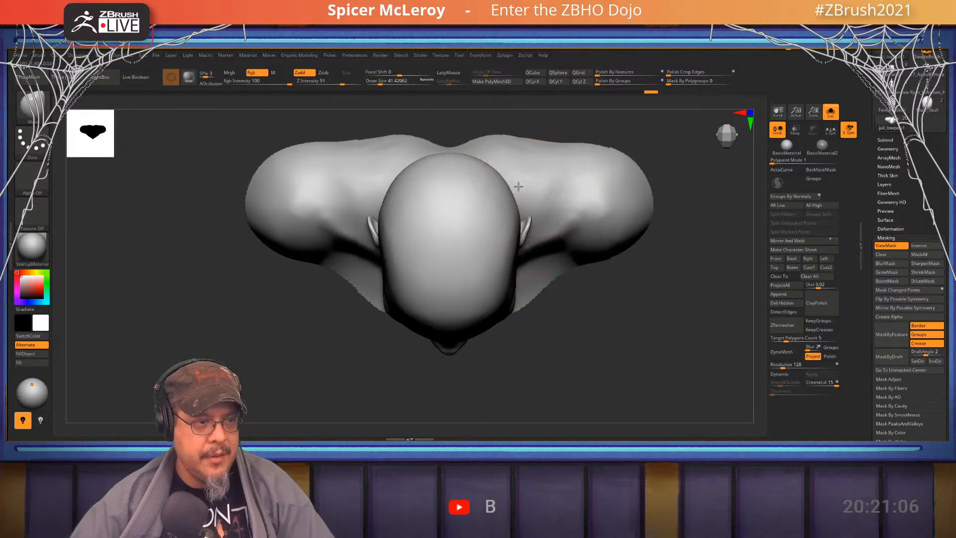
{"action": "mouse_move", "coordinate": [518, 185]}
{"action": "right_mouse_down", "text": "alt"}
{"action": "mouse_move", "coordinate": [536, 256]}
{"action": "mouse_move", "coordinate": [527, 257]}
{"action": "right_mouse_up", "text": "alt"}
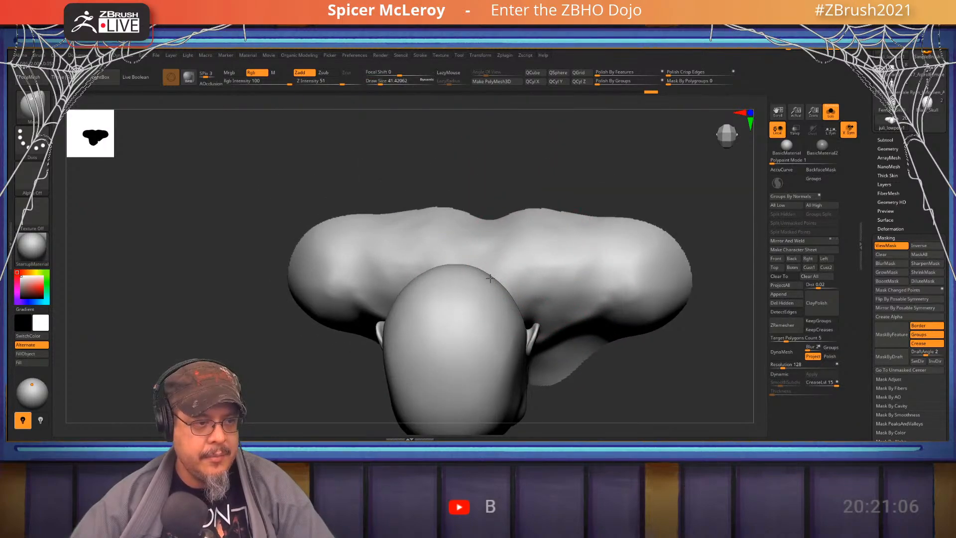
{"action": "mouse_move", "coordinate": [464, 269]}
{"action": "right_mouse_down"}
{"action": "mouse_move", "coordinate": [499, 221]}
{"action": "mouse_move", "coordinate": [468, 254]}
{"action": "right_mouse_up"}
{"action": "key", "text": "s"}
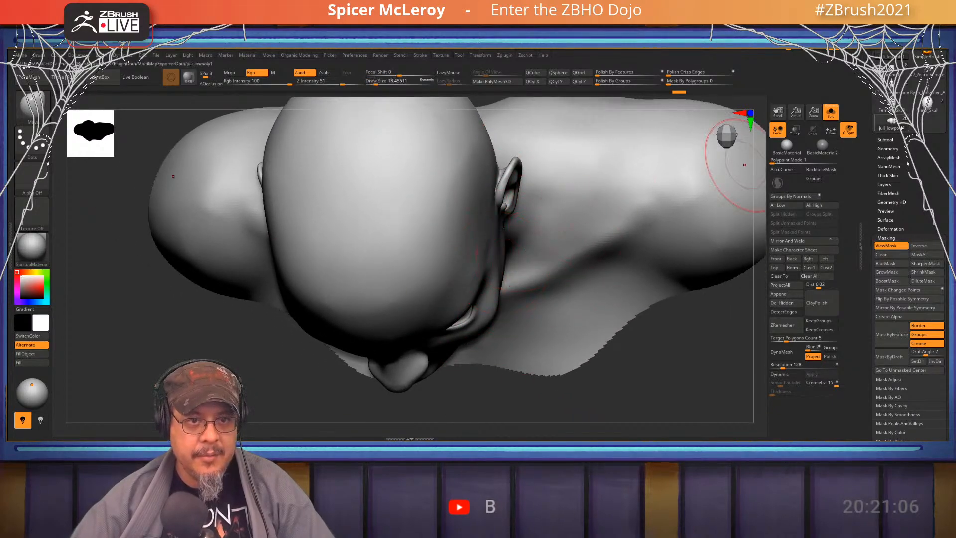
Switch to the skull model and examine the cranium and cheekbone arches from above
{"action": "left_click", "coordinate": [892, 105]}
{"action": "key", "text": "f"}
{"action": "right_click_drag", "start_coordinate": [602, 228], "coordinate": [594, 246]}
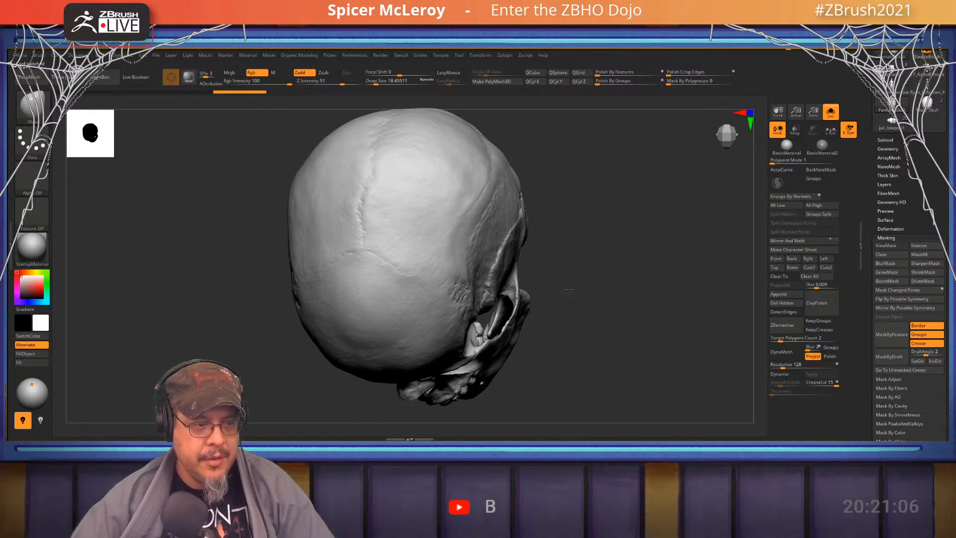
{"action": "right_click_drag", "start_coordinate": [569, 290], "coordinate": [540, 261]}
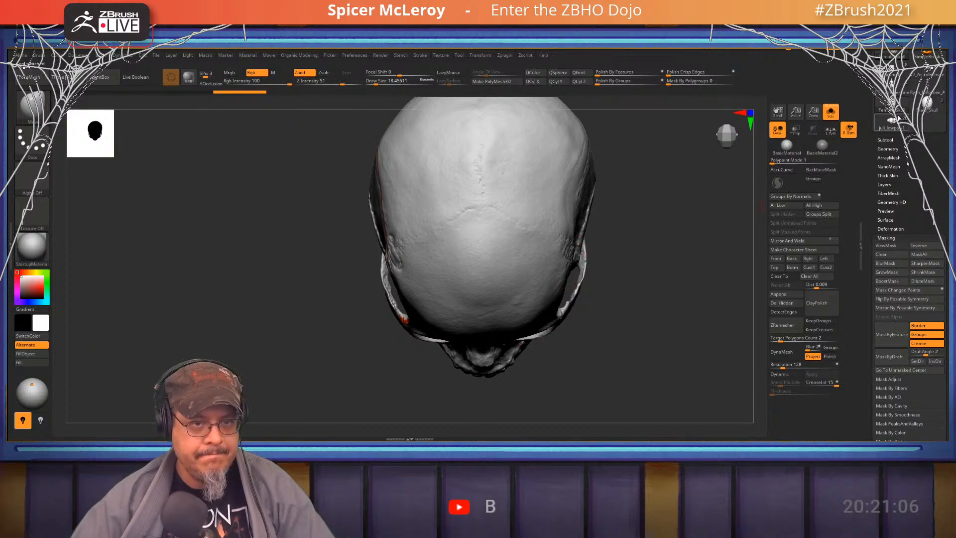
{"action": "mouse_move", "coordinate": [928, 91]}
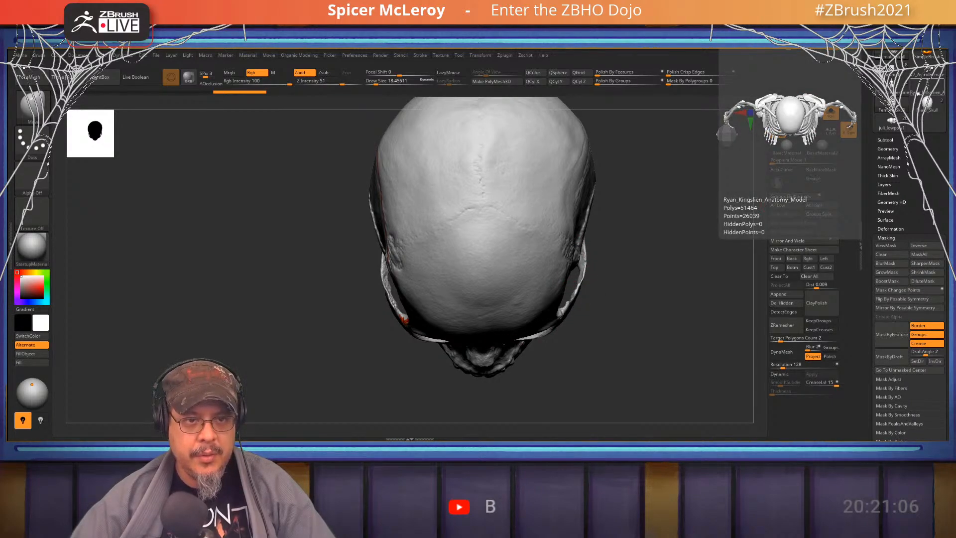
Return to the bust and adjust the side of the face in front of the ear with the Move brush at draw size 17
{"action": "left_click", "coordinate": [890, 122]}
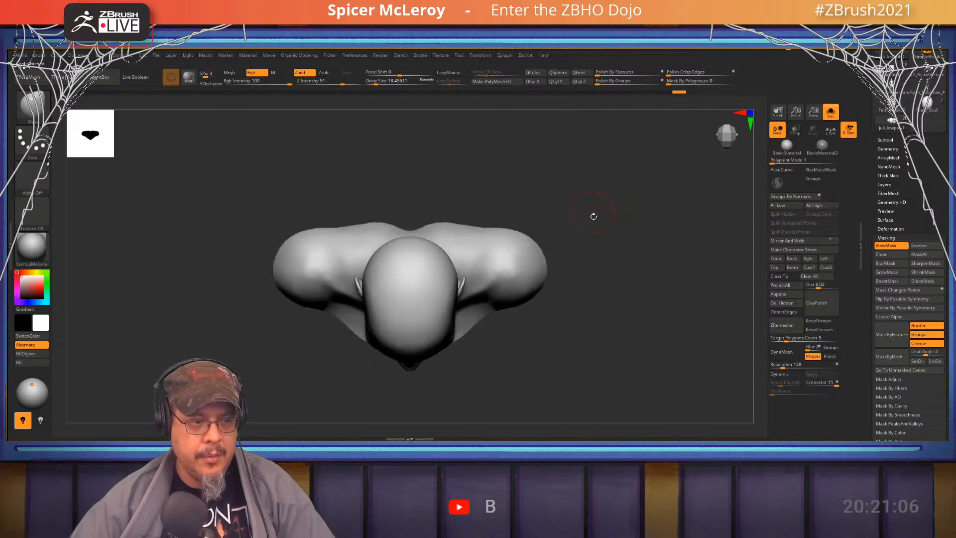
{"action": "mouse_move", "coordinate": [600, 256]}
{"action": "left_mouse_down", "text": "alt"}
{"action": "mouse_move", "coordinate": [602, 224]}
{"action": "mouse_move", "coordinate": [626, 329]}
{"action": "mouse_move", "coordinate": [548, 320]}
{"action": "mouse_move", "coordinate": [501, 299]}
{"action": "left_mouse_up", "text": "alt"}
{"action": "key", "text": "s"}
{"action": "key", "text": "s"}
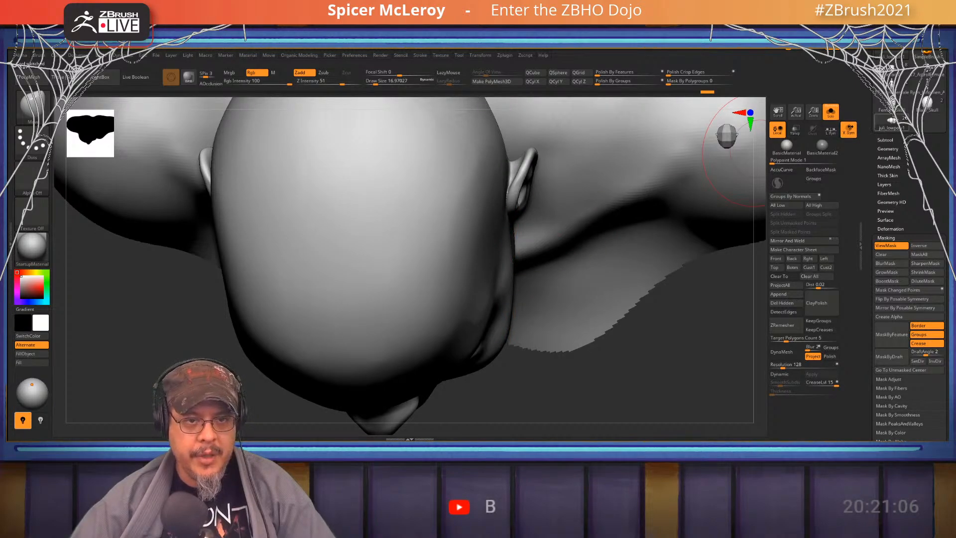
Switch to the skull model and examine the cheekbone, eye socket and temple from the side, front and above
{"action": "left_click", "coordinate": [892, 105]}
{"action": "left_click_drag", "start_coordinate": [593, 275], "coordinate": [523, 262], "text": "alt"}
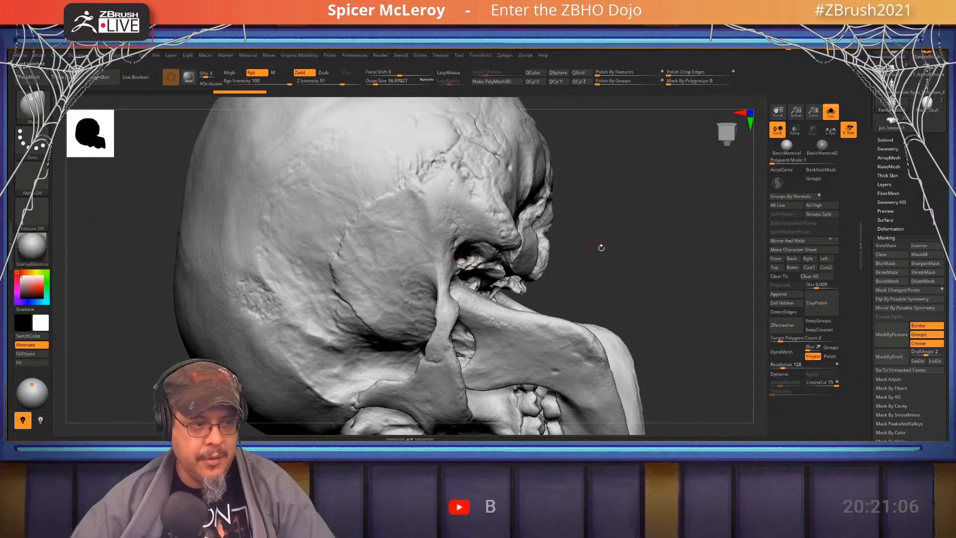
{"action": "left_click_drag", "start_coordinate": [602, 248], "coordinate": [545, 224]}
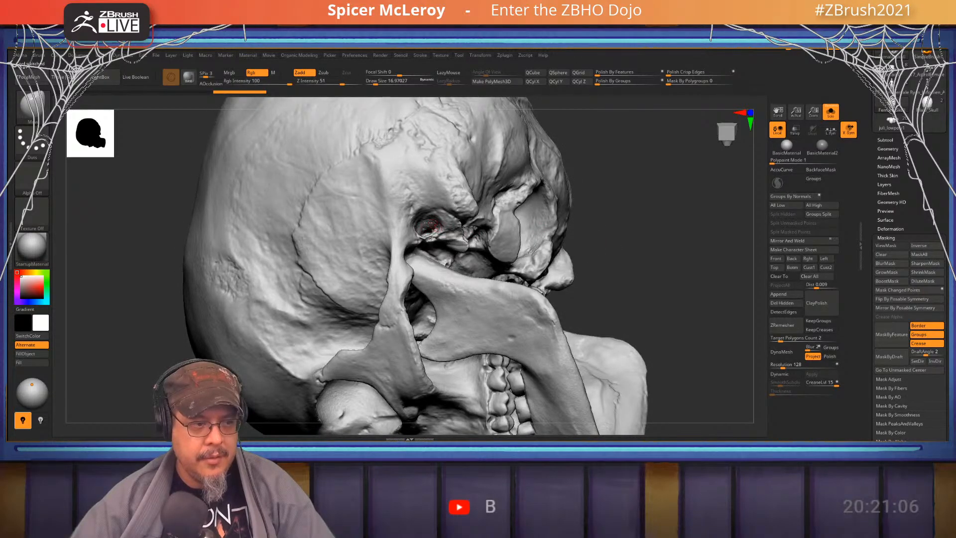
{"action": "left_click_drag", "start_coordinate": [613, 231], "coordinate": [551, 293]}
{"action": "left_click_drag", "start_coordinate": [646, 285], "coordinate": [497, 282]}
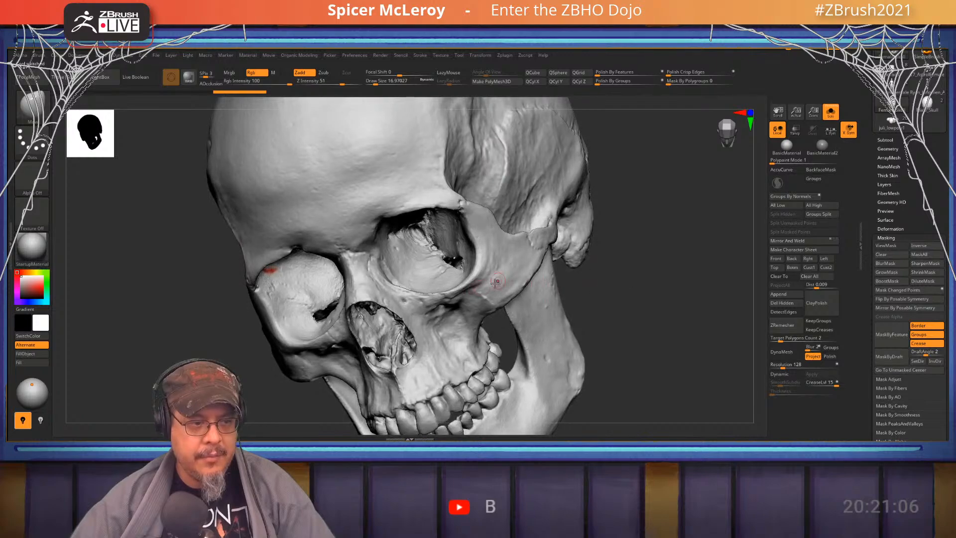
{"action": "right_click_drag", "start_coordinate": [510, 278], "coordinate": [522, 351]}
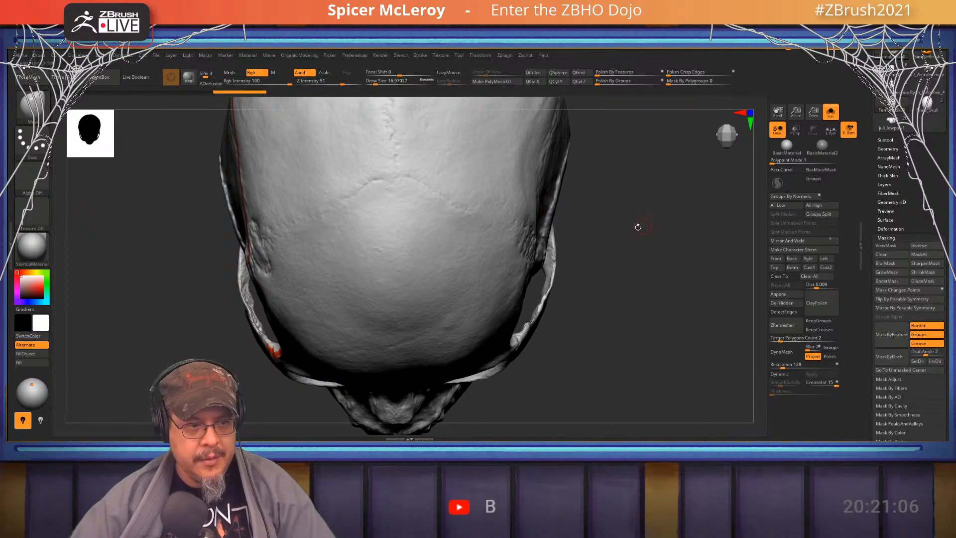
{"action": "right_click_drag", "start_coordinate": [638, 227], "coordinate": [606, 225]}
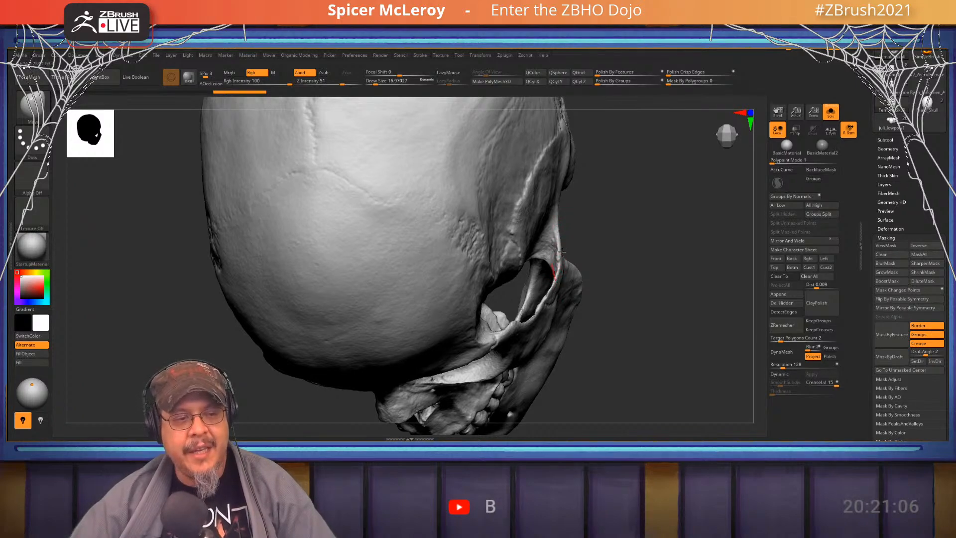
Return to the bust and reshape the cheekbone area in front of the ear with the Move brush at draw size 23
{"action": "left_click", "coordinate": [891, 123]}
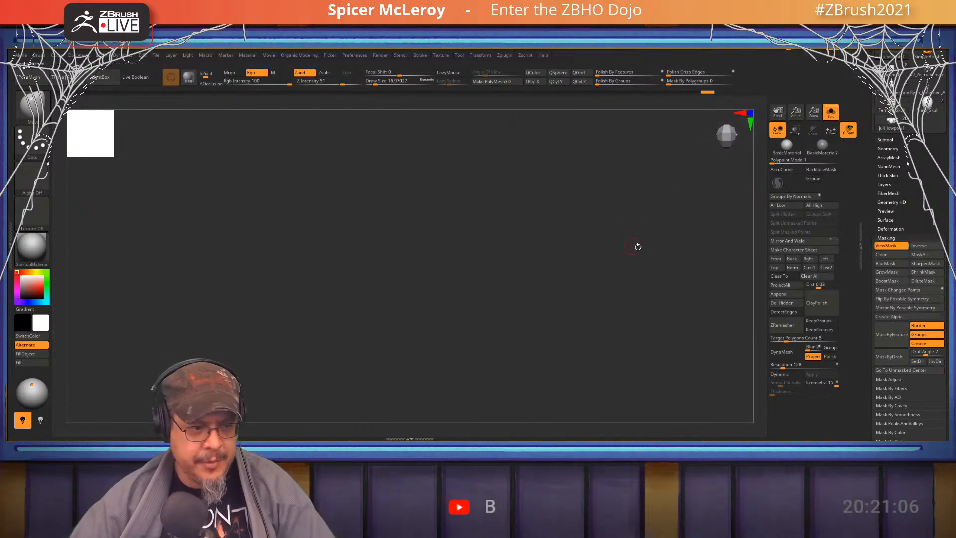
{"action": "key", "text": "f"}
{"action": "left_click_drag", "start_coordinate": [657, 293], "coordinate": [543, 266]}
{"action": "left_click_drag", "start_coordinate": [526, 216], "coordinate": [519, 286]}
{"action": "key", "text": "s"}
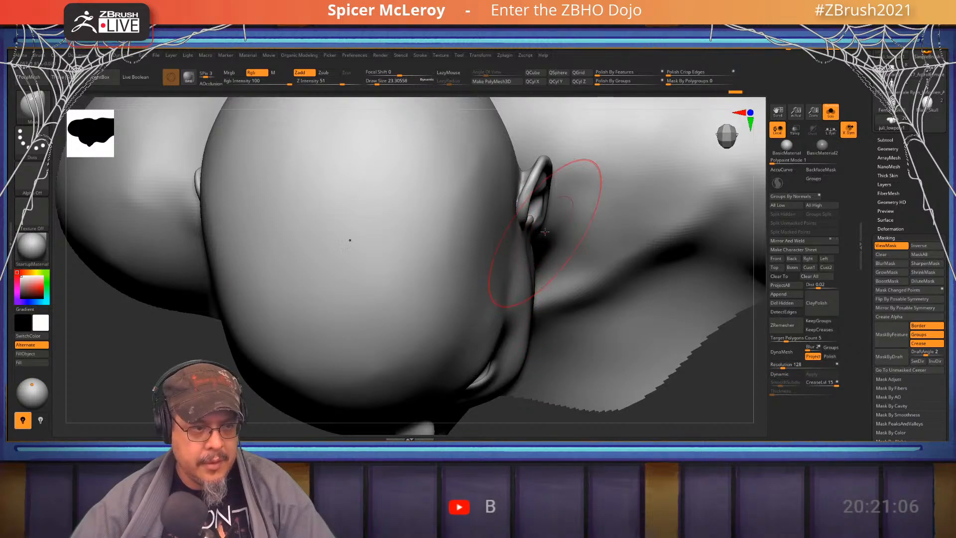
{"action": "mouse_move", "coordinate": [525, 230]}
{"action": "left_mouse_down"}
{"action": "mouse_move", "coordinate": [446, 289]}
{"action": "mouse_move", "coordinate": [536, 236]}
{"action": "left_mouse_up"}
{"action": "mouse_move", "coordinate": [535, 236]}
{"action": "right_mouse_down", "text": "alt"}
{"action": "mouse_move", "coordinate": [542, 211]}
{"action": "mouse_move", "coordinate": [517, 209]}
{"action": "mouse_move", "coordinate": [522, 229]}
{"action": "mouse_move", "coordinate": [491, 224]}
{"action": "mouse_move", "coordinate": [573, 249]}
{"action": "right_mouse_up", "text": "alt"}
Select the DamStandard brush with a draw size of about 2.2 for scribing on the forehead above the eye
{"action": "key", "text": "b"}
{"action": "key", "text": "d"}
{"action": "key", "text": "s"}
{"action": "key", "text": "s"}
{"action": "left_click_drag", "start_coordinate": [592, 260], "coordinate": [580, 259]}
{"action": "right_click_drag", "start_coordinate": [551, 174], "coordinate": [562, 299], "text": "alt"}
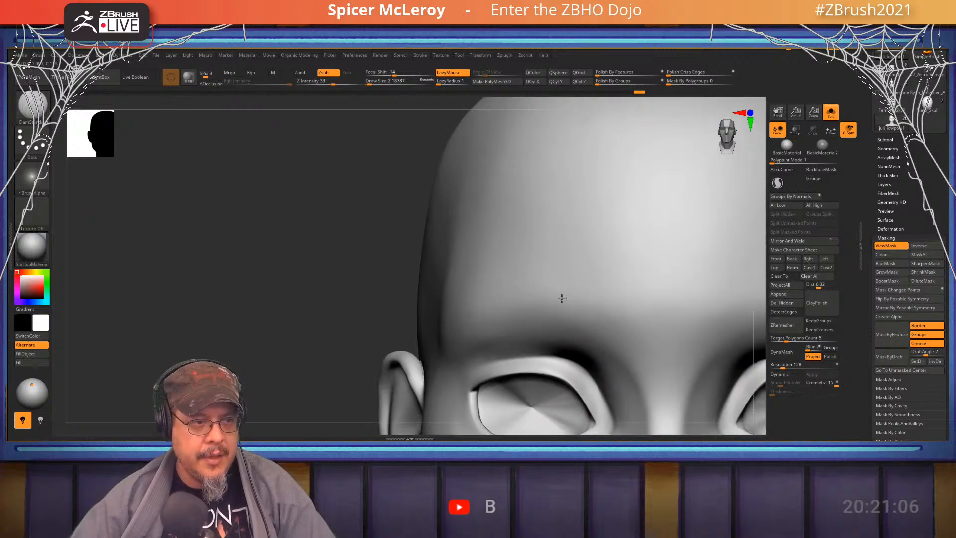
{"action": "right_click_drag", "start_coordinate": [523, 234], "coordinate": [502, 208], "text": "alt"}
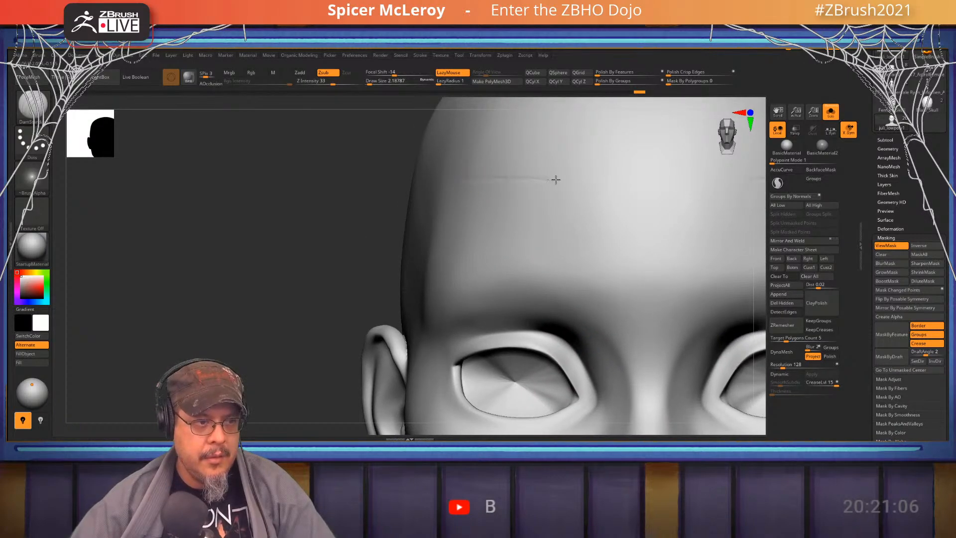
Try to scribe an angular plane outline on both sides of the forehead above the eyes
{"action": "mouse_move", "coordinate": [556, 181]}
{"action": "left_mouse_down"}
{"action": "mouse_move", "coordinate": [592, 253]}
{"action": "mouse_move", "coordinate": [510, 269]}
{"action": "left_mouse_up"}
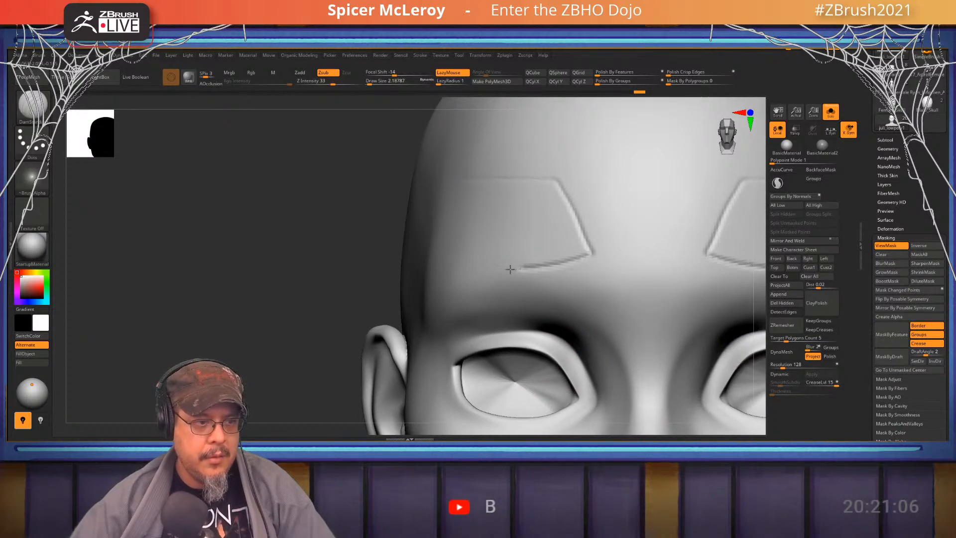
{"action": "mouse_move", "coordinate": [516, 178]}
{"action": "right_mouse_down", "text": "alt"}
{"action": "mouse_move", "coordinate": [506, 158]}
{"action": "mouse_move", "coordinate": [481, 185]}
{"action": "mouse_move", "coordinate": [489, 211]}
{"action": "mouse_move", "coordinate": [533, 214]}
{"action": "right_mouse_up", "text": "alt"}
{"action": "key", "text": "ctrl+z"}
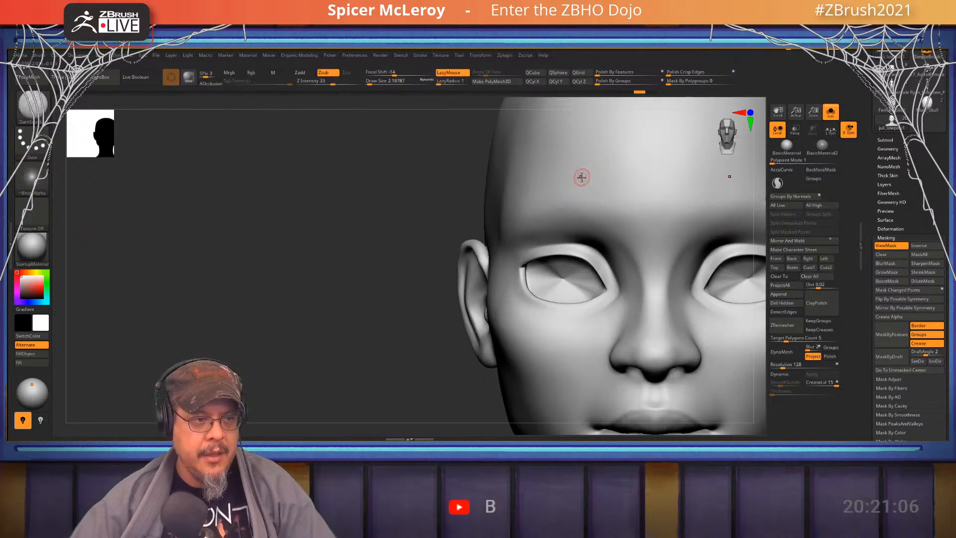
Scribe tilted four-sided outlines on the forehead above both eyes and undo the last strokes
{"action": "right_click_drag", "start_coordinate": [582, 177], "coordinate": [505, 202], "text": "alt"}
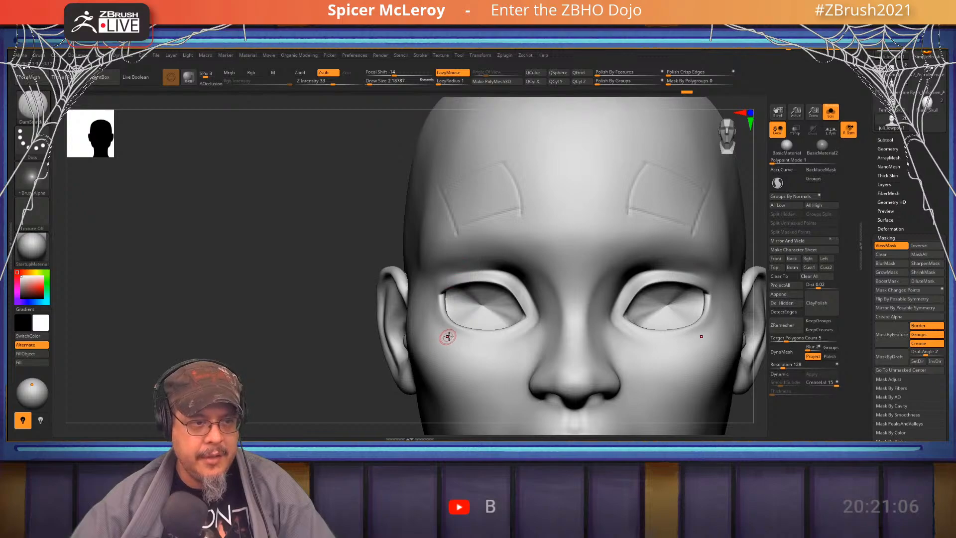
{"action": "key", "text": "ctrl"}
{"action": "key", "text": "ctrl+z"}
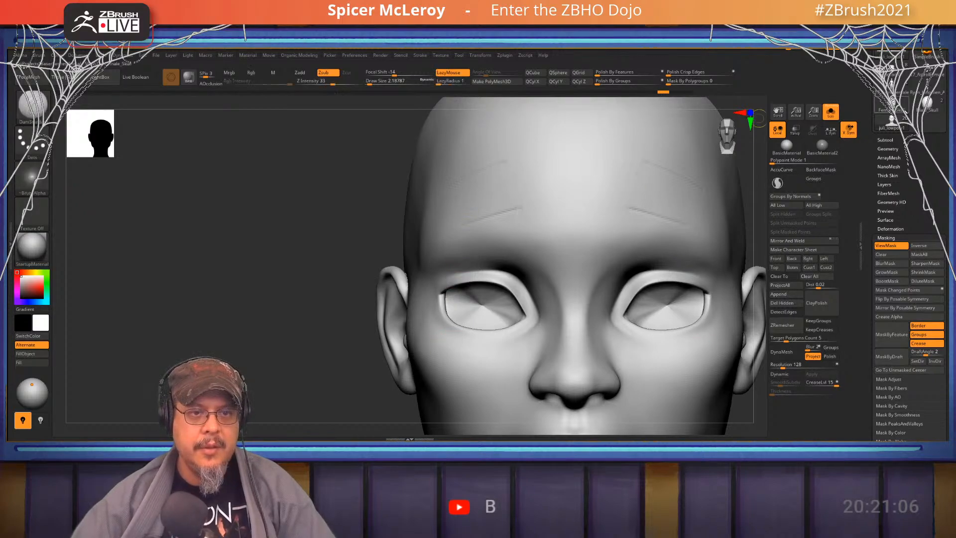
Switch to the skull model and set the DamStandard brush to paint bright green without sculpting depth
{"action": "left_click", "coordinate": [892, 105]}
{"action": "key", "text": "f"}
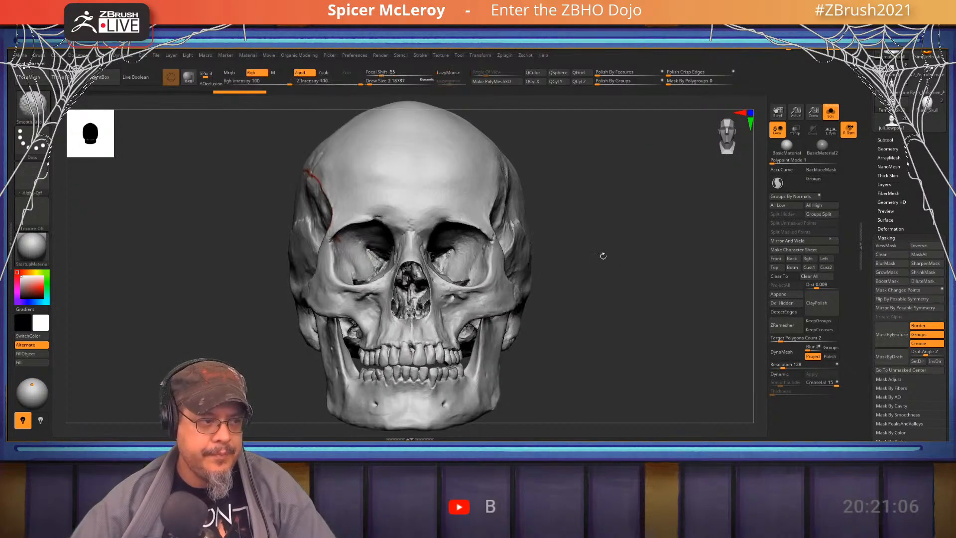
{"action": "right_click_drag", "start_coordinate": [602, 255], "coordinate": [688, 286], "text": "ctrl"}
{"action": "key", "text": "b"}
{"action": "key", "text": "d"}
{"action": "key", "text": "s"}
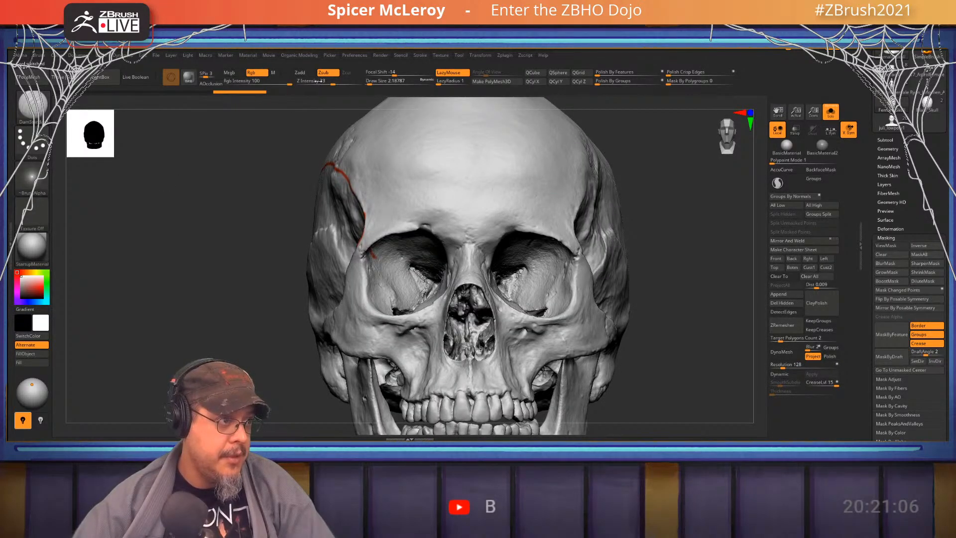
{"action": "left_click", "coordinate": [45, 273]}
{"action": "left_click", "coordinate": [42, 287]}
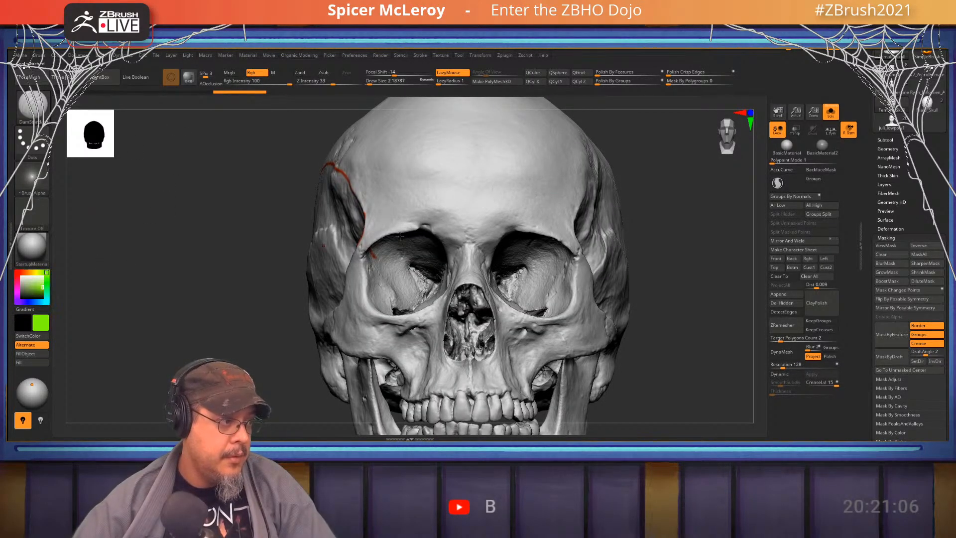
Paint green outlines around one eye socket and a four-sided plane on the forehead above it at draw size 28.75
{"action": "key", "text": "s"}
{"action": "left_click_drag", "start_coordinate": [372, 242], "coordinate": [439, 216]}
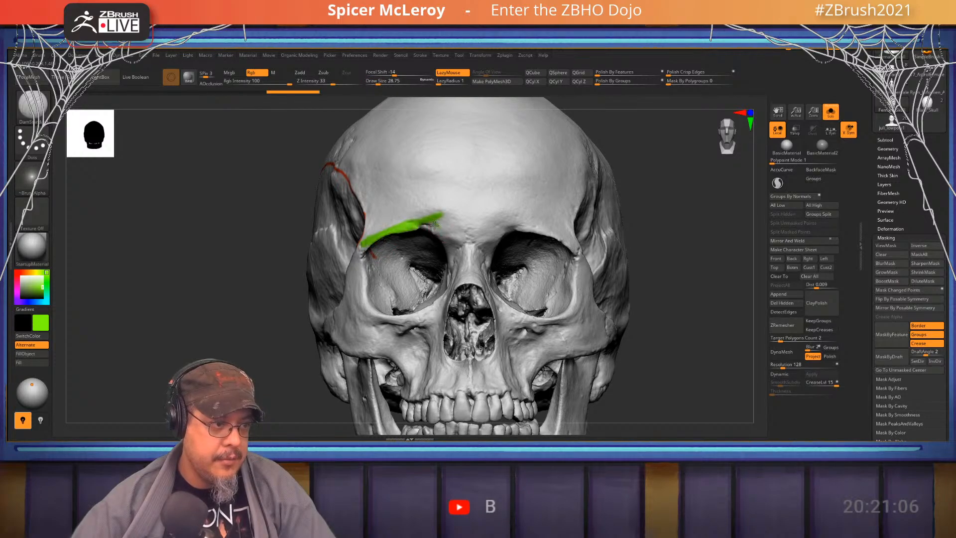
{"action": "left_click_drag", "start_coordinate": [368, 295], "coordinate": [376, 323]}
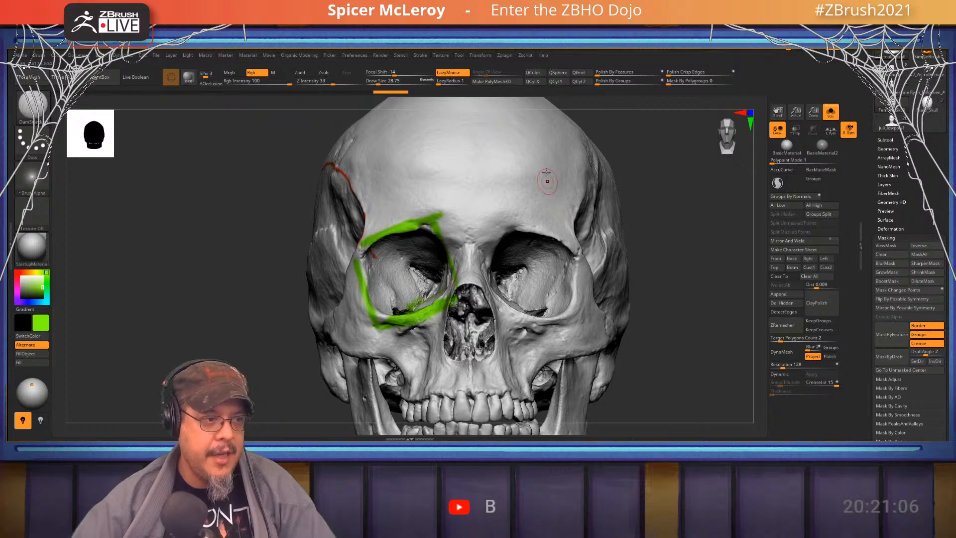
{"action": "left_click_drag", "start_coordinate": [464, 166], "coordinate": [375, 132]}
{"action": "left_click_drag", "start_coordinate": [414, 205], "coordinate": [420, 207]}
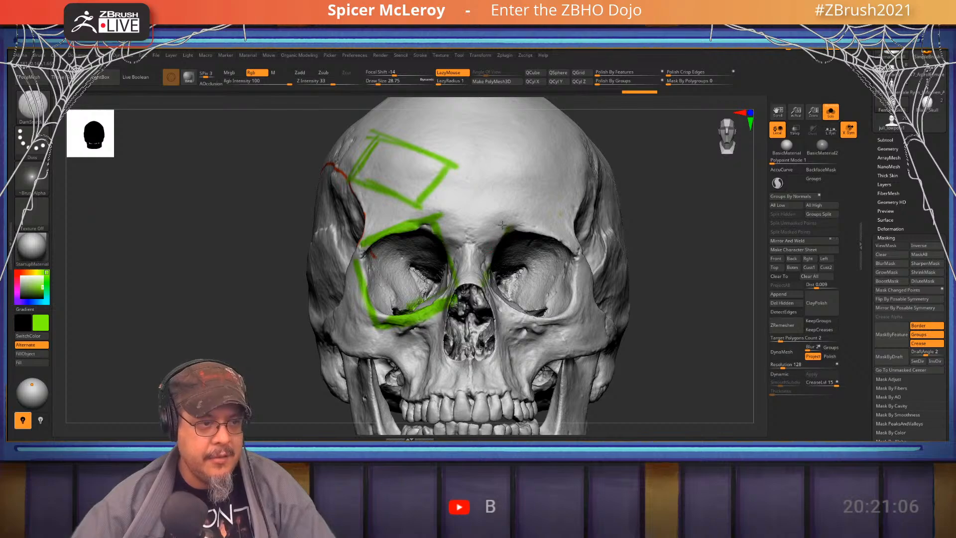
Paint a matching green outline around the skull's other eye socket
{"action": "left_click_drag", "start_coordinate": [579, 254], "coordinate": [568, 316]}
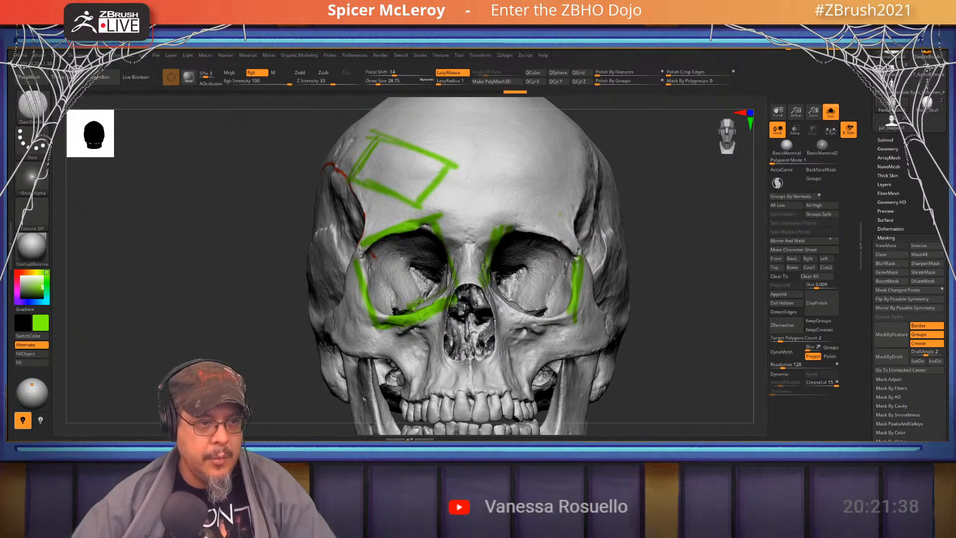
{"action": "left_click_drag", "start_coordinate": [516, 227], "coordinate": [593, 252]}
{"action": "left_click_drag", "start_coordinate": [527, 310], "coordinate": [575, 328]}
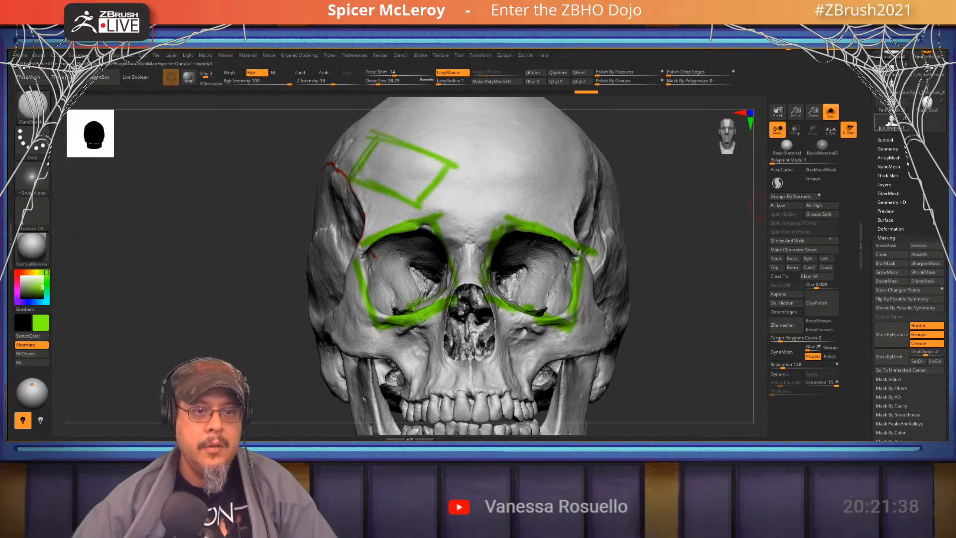
Switch to the female head and reset the active colour to white
{"action": "left_click", "coordinate": [892, 122]}
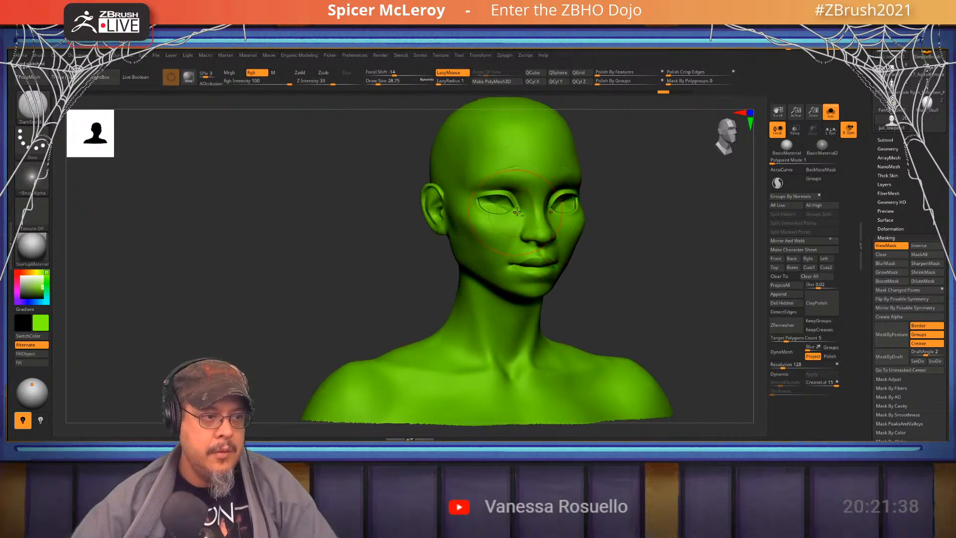
{"action": "mouse_move", "coordinate": [518, 212]}
{"action": "right_mouse_down"}
{"action": "mouse_move", "coordinate": [534, 245]}
{"action": "mouse_move", "coordinate": [536, 197]}
{"action": "right_mouse_up"}
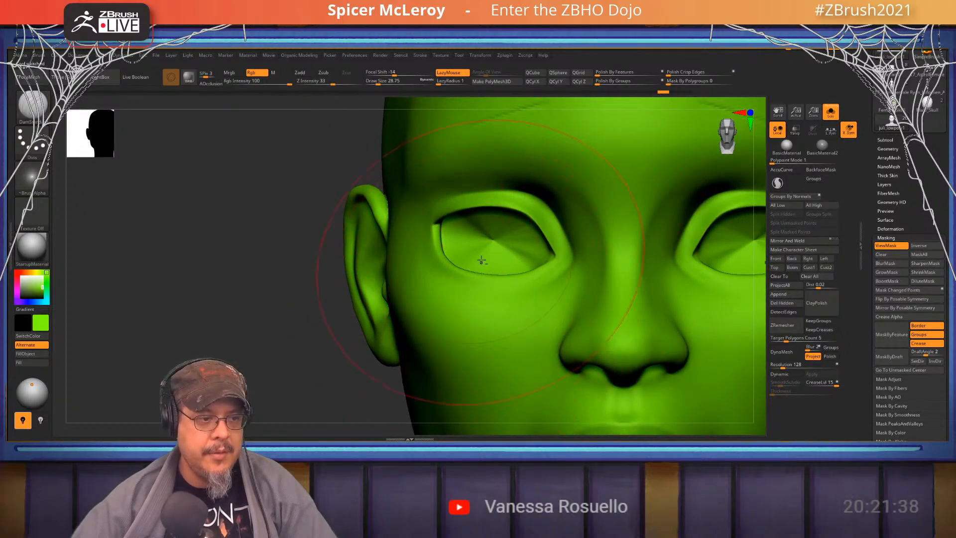
{"action": "mouse_move", "coordinate": [482, 259]}
{"action": "right_mouse_down", "text": "alt"}
{"action": "mouse_move", "coordinate": [520, 205]}
{"action": "mouse_move", "coordinate": [559, 213]}
{"action": "right_mouse_up", "text": "alt"}
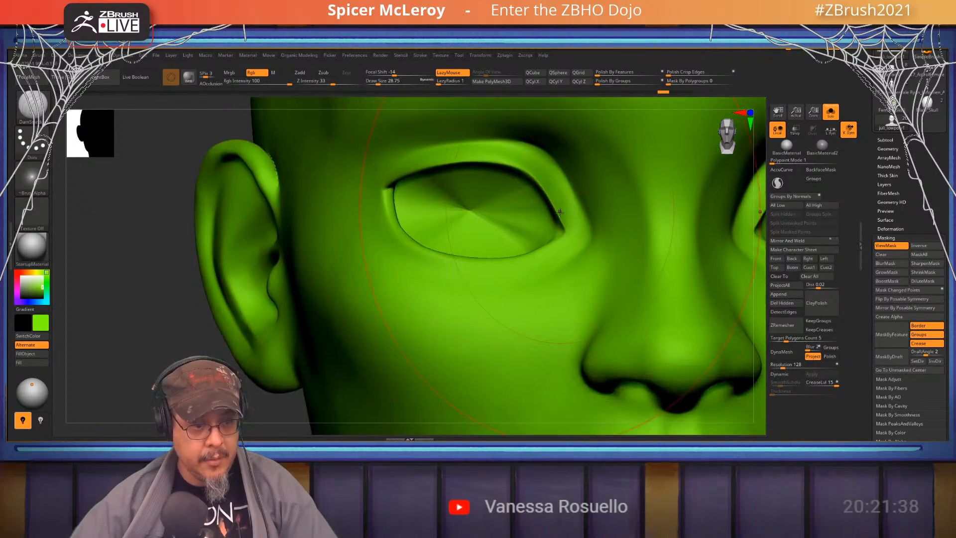
{"action": "left_click_drag", "start_coordinate": [14, 271], "coordinate": [13, 271]}
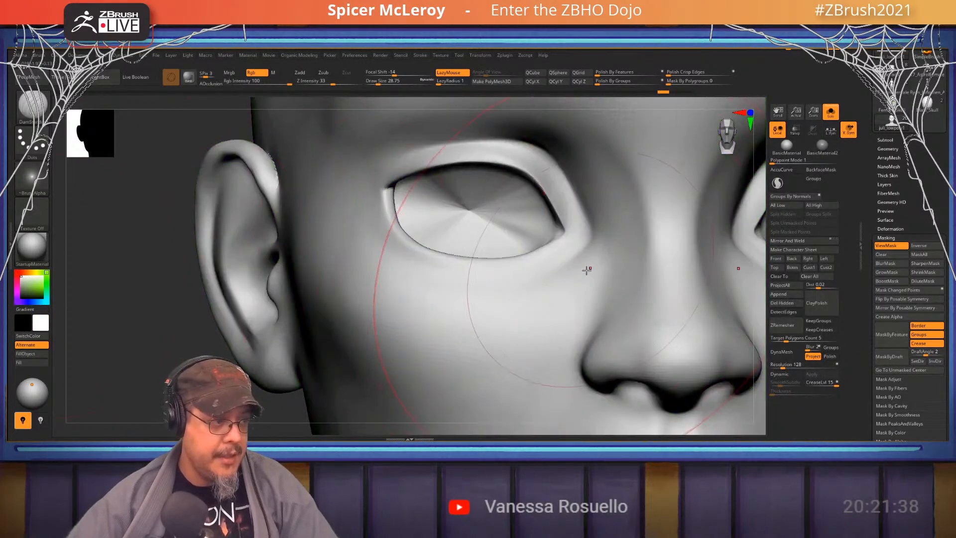
Set the DamStandard brush to carve depth without colour at draw size 6.57639 and carve below the inner eye corner
{"action": "key", "text": "s"}
{"action": "left_click_drag", "start_coordinate": [592, 272], "coordinate": [582, 268]}
{"action": "right_click_drag", "start_coordinate": [568, 302], "coordinate": [594, 257], "text": "alt"}
{"action": "key", "text": "s"}
{"action": "left_click_drag", "start_coordinate": [591, 256], "coordinate": [596, 255]}
{"action": "right_click_drag", "start_coordinate": [574, 266], "coordinate": [540, 283], "text": "alt"}
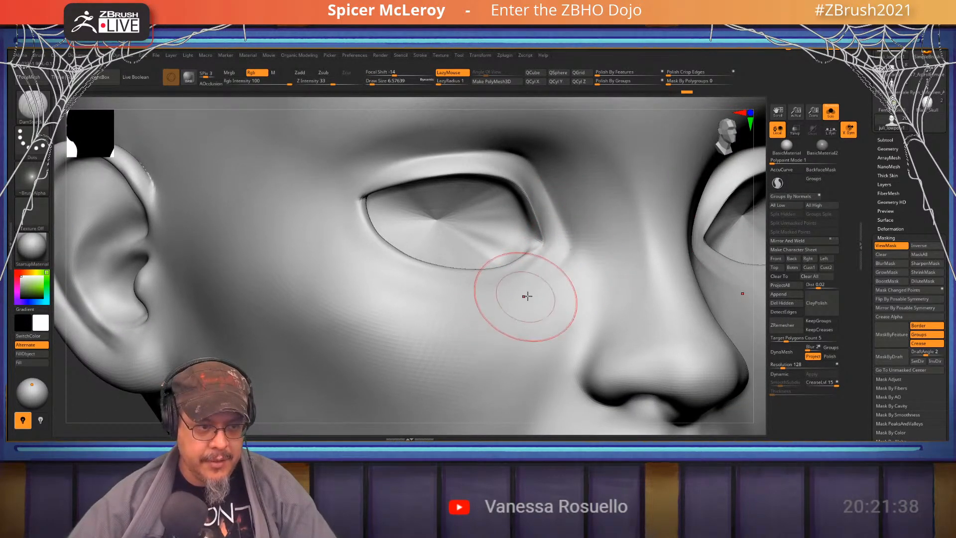
{"action": "key", "text": "b"}
{"action": "key", "text": "d"}
{"action": "key", "text": "space"}
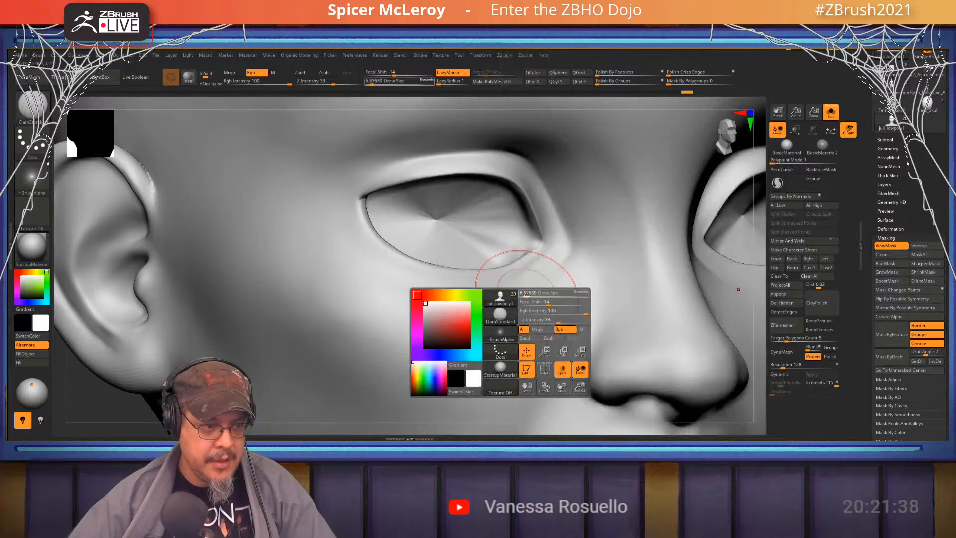
{"action": "left_click", "coordinate": [559, 329]}
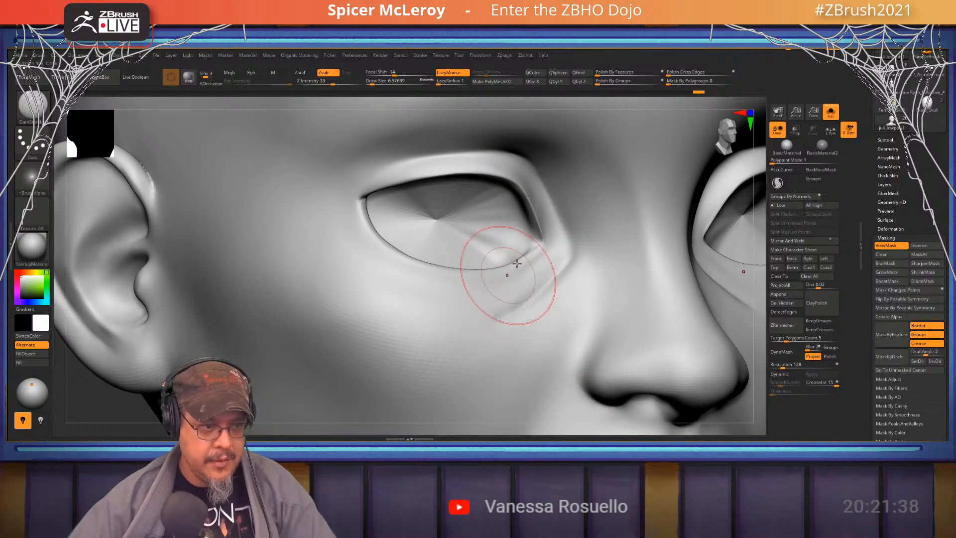
Carve the eye socket outline above the upper eyelid and down towards the outer eye corner
{"action": "right_click_drag", "start_coordinate": [508, 273], "coordinate": [469, 207]}
{"action": "left_click_drag", "start_coordinate": [452, 200], "coordinate": [400, 256]}
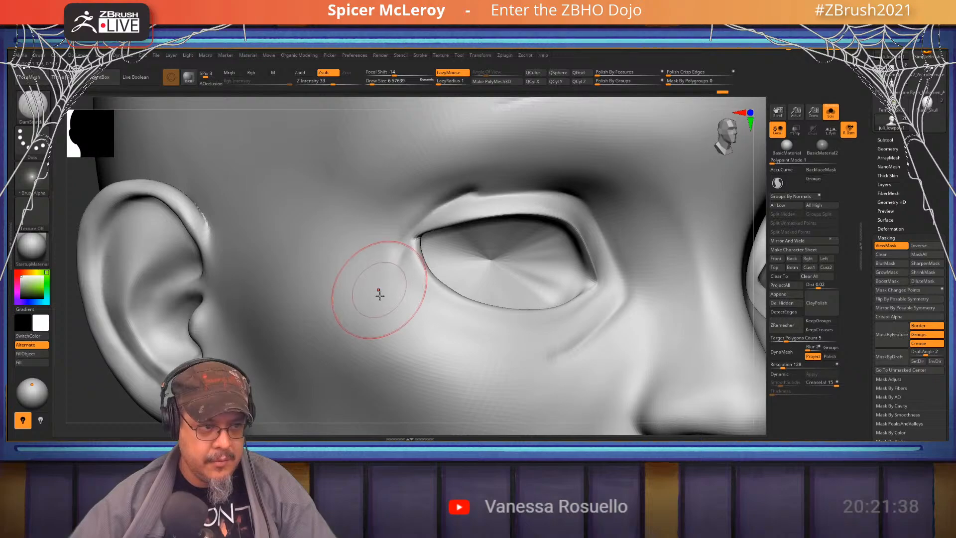
{"action": "mouse_move", "coordinate": [405, 260]}
{"action": "right_mouse_down", "text": "shift"}
{"action": "mouse_move", "coordinate": [443, 246]}
{"action": "mouse_move", "coordinate": [505, 265]}
{"action": "right_mouse_up", "text": "shift"}
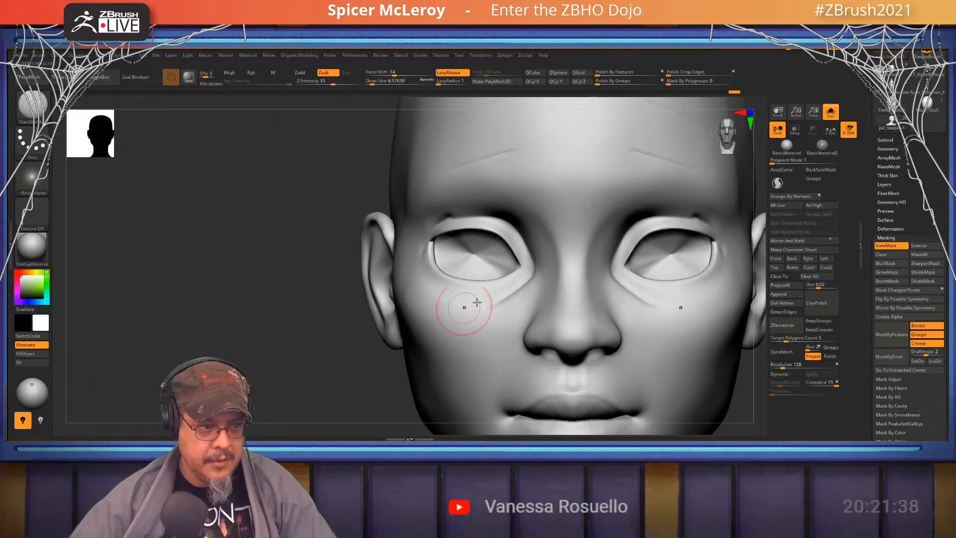
{"action": "mouse_move", "coordinate": [424, 236]}
{"action": "right_mouse_down"}
{"action": "mouse_move", "coordinate": [488, 244]}
{"action": "mouse_move", "coordinate": [454, 226]}
{"action": "right_mouse_up"}
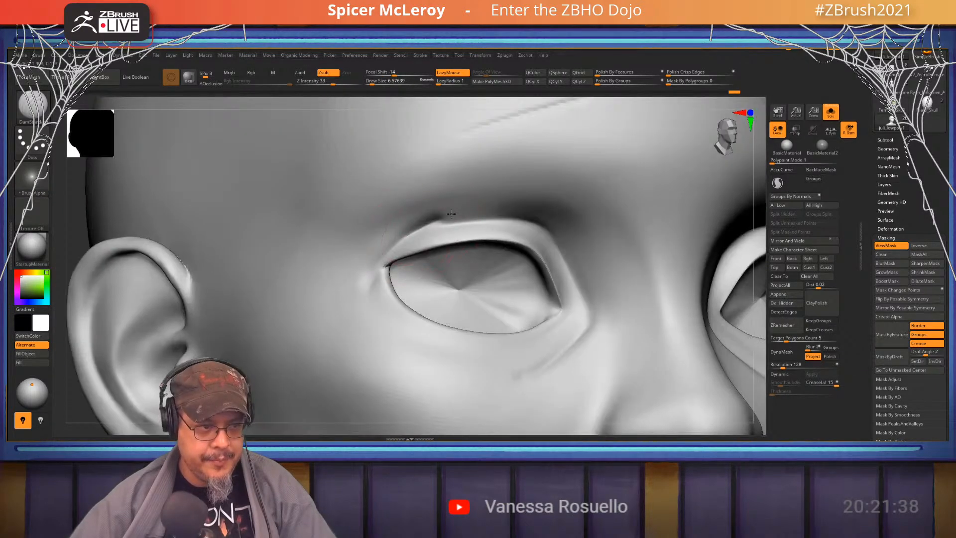
{"action": "left_click_drag", "start_coordinate": [469, 206], "coordinate": [405, 240]}
Carve the lower socket outline from the outer eye corner beneath the eye towards the nose
{"action": "right_click_drag", "start_coordinate": [386, 295], "coordinate": [392, 258], "text": "alt"}
{"action": "mouse_move", "coordinate": [374, 254]}
{"action": "left_mouse_down"}
{"action": "mouse_move", "coordinate": [433, 324]}
{"action": "mouse_move", "coordinate": [423, 315]}
{"action": "mouse_move", "coordinate": [498, 351]}
{"action": "left_mouse_up"}
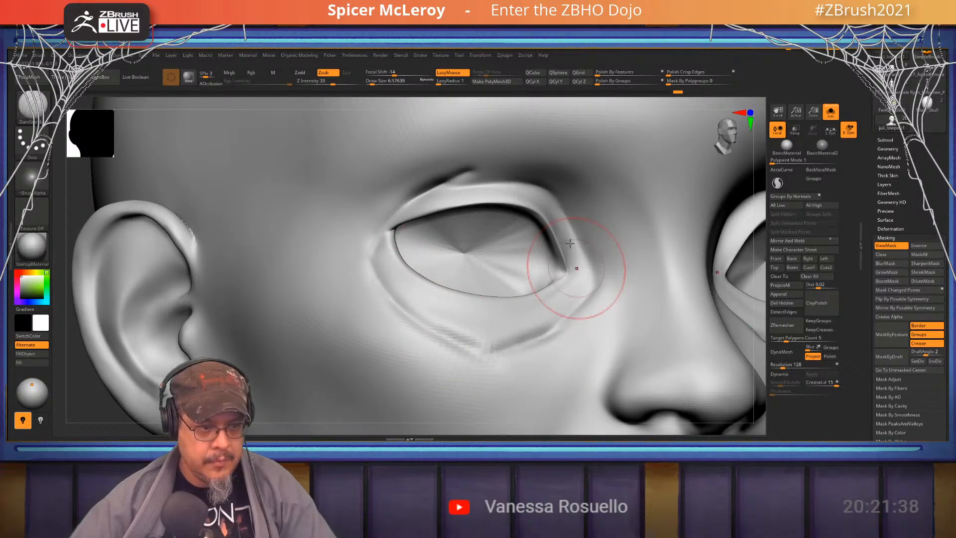
{"action": "right_click_drag", "start_coordinate": [566, 288], "coordinate": [395, 256]}
{"action": "left_click_drag", "start_coordinate": [482, 225], "coordinate": [549, 340]}
{"action": "left_click_drag", "start_coordinate": [514, 266], "coordinate": [547, 344]}
Show the wireframe, drop the head three subdivision levels and enlarge the Move brush to draw size 21.62277
{"action": "mouse_move", "coordinate": [548, 269]}
{"action": "right_mouse_down"}
{"action": "mouse_move", "coordinate": [483, 253]}
{"action": "mouse_move", "coordinate": [543, 230]}
{"action": "mouse_move", "coordinate": [547, 199]}
{"action": "mouse_move", "coordinate": [521, 219]}
{"action": "mouse_move", "coordinate": [551, 222]}
{"action": "mouse_move", "coordinate": [551, 282]}
{"action": "mouse_move", "coordinate": [438, 229]}
{"action": "right_mouse_up"}
{"action": "key", "text": "shift+f"}
{"action": "key", "text": "shift+d"}
{"action": "key", "text": "shift+d"}
{"action": "key", "text": "shift+d"}
{"action": "key", "text": "b"}
{"action": "key", "text": "m"}
{"action": "key", "text": "v"}
{"action": "key", "text": "s"}
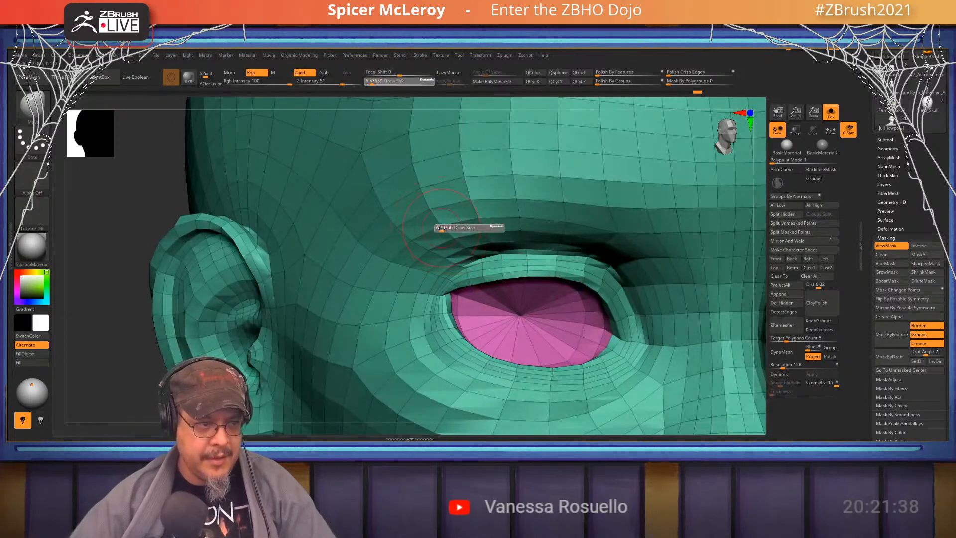
{"action": "left_click_drag", "start_coordinate": [446, 228], "coordinate": [447, 227]}
{"action": "right_click_drag", "start_coordinate": [577, 291], "coordinate": [554, 252], "text": "alt"}
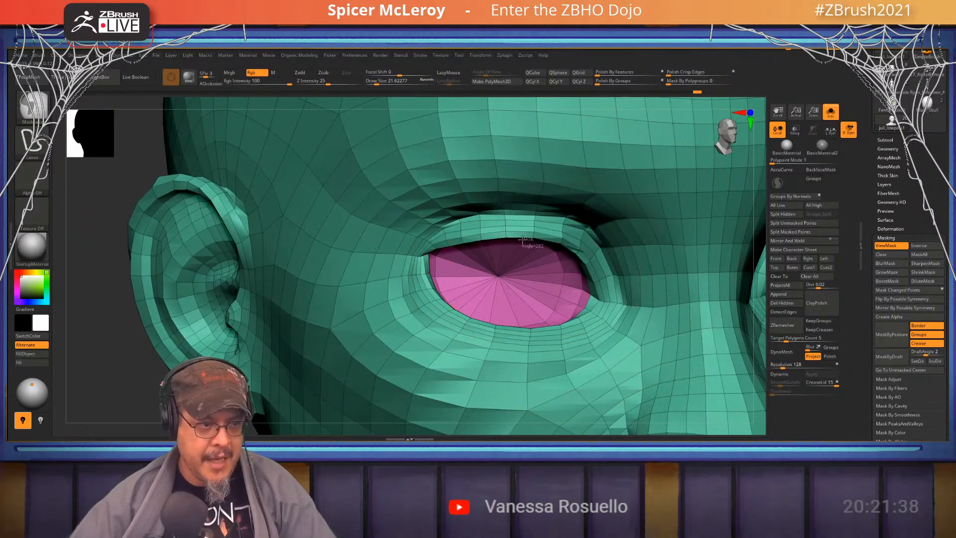
Reshape the outer eye socket and smooth the cheek below it in profile with the Move brush at draw size 25.05439
{"action": "key", "text": "b"}
{"action": "key", "text": "m"}
{"action": "key", "text": "v"}
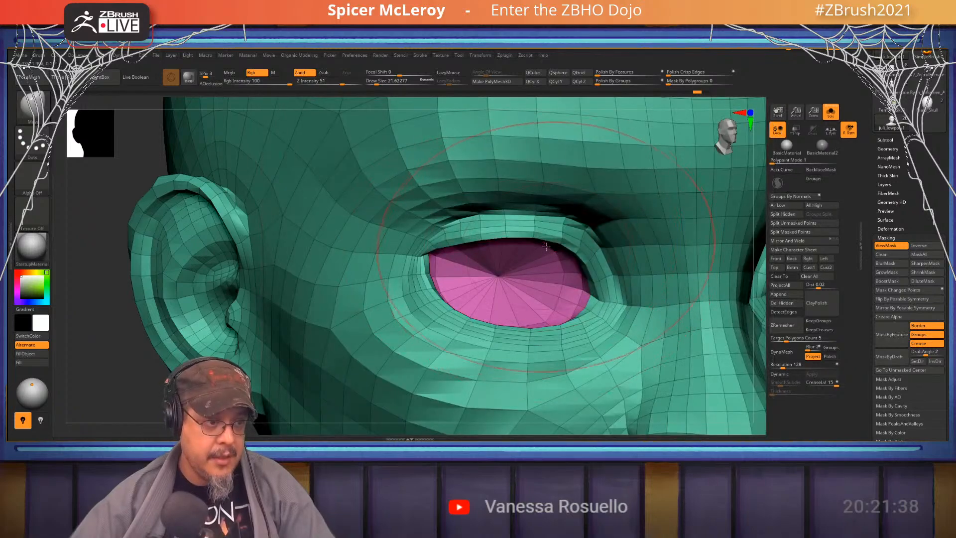
{"action": "key", "text": "s"}
{"action": "mouse_move", "coordinate": [547, 246]}
{"action": "left_mouse_down"}
{"action": "mouse_move", "coordinate": [509, 236]}
{"action": "mouse_move", "coordinate": [423, 296]}
{"action": "mouse_move", "coordinate": [523, 348]}
{"action": "mouse_move", "coordinate": [598, 314]}
{"action": "mouse_move", "coordinate": [548, 245]}
{"action": "mouse_move", "coordinate": [536, 280]}
{"action": "left_mouse_up"}
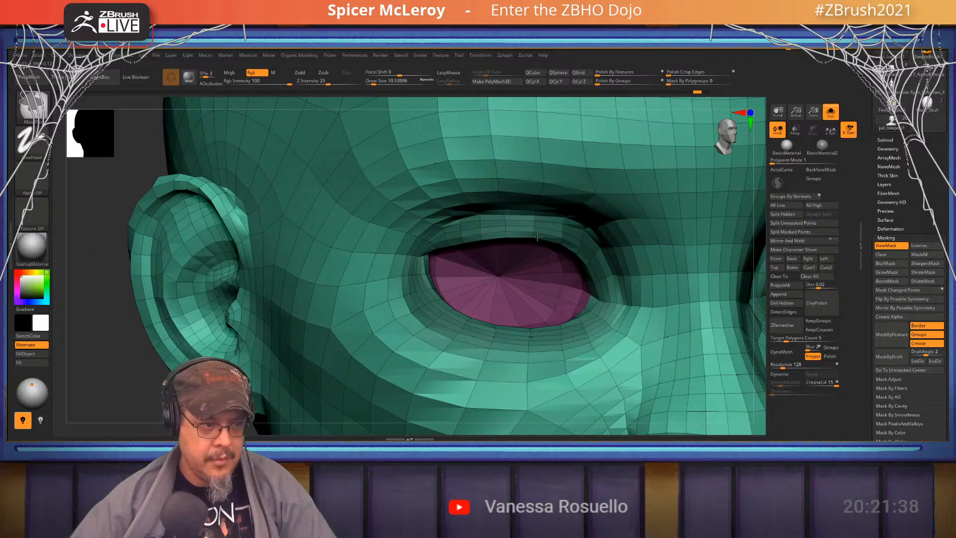
{"action": "mouse_move", "coordinate": [432, 309]}
{"action": "right_mouse_down", "text": "alt"}
{"action": "mouse_move", "coordinate": [457, 353]}
{"action": "mouse_move", "coordinate": [598, 318]}
{"action": "mouse_move", "coordinate": [638, 259]}
{"action": "mouse_move", "coordinate": [603, 235]}
{"action": "mouse_move", "coordinate": [619, 239]}
{"action": "right_mouse_up", "text": "alt"}
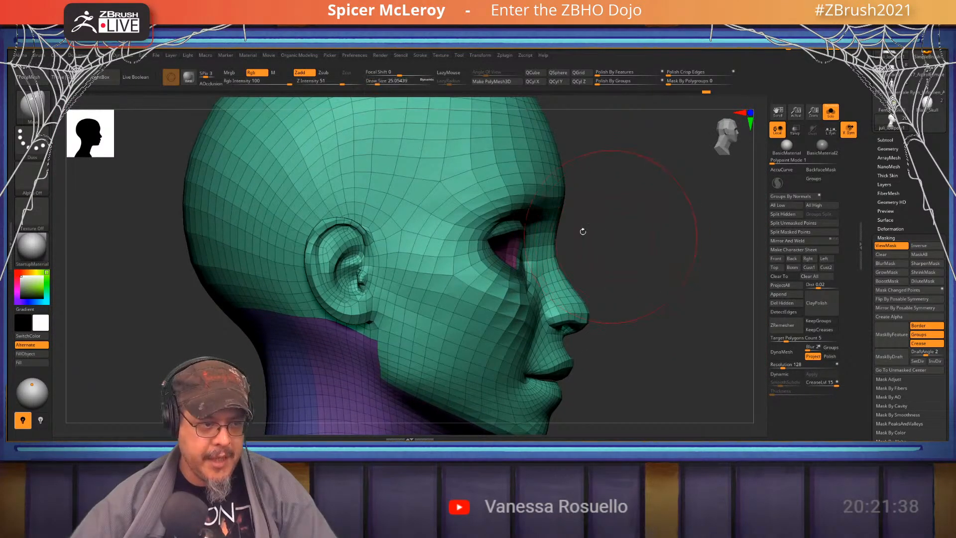
{"action": "left_click_drag", "start_coordinate": [460, 248], "coordinate": [477, 246]}
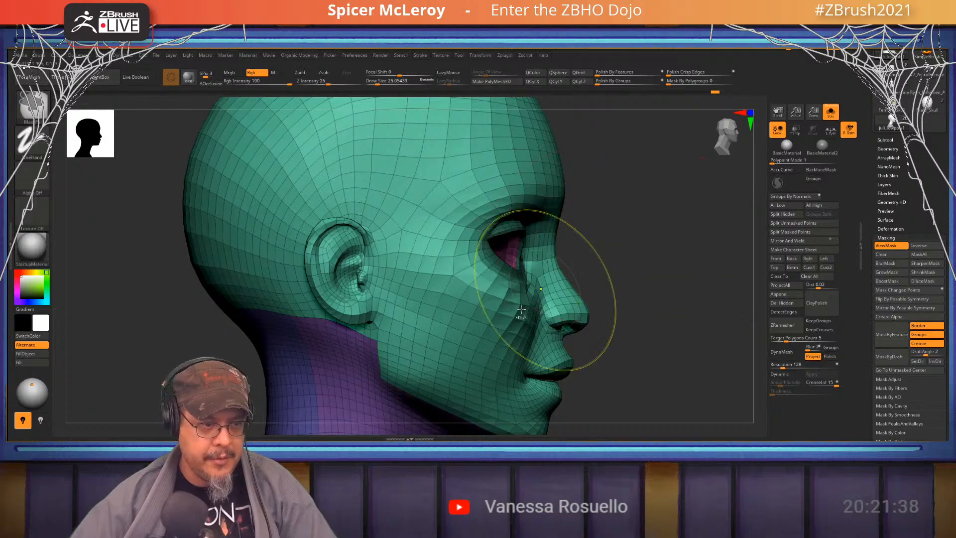
{"action": "left_click_drag", "start_coordinate": [508, 294], "coordinate": [498, 316], "text": "shift"}
{"action": "left_click_drag", "start_coordinate": [463, 244], "coordinate": [496, 244]}
Nudge the outer brow and the cheekbone into shape from the front view
{"action": "right_click_drag", "start_coordinate": [496, 243], "coordinate": [434, 229], "text": "shift"}
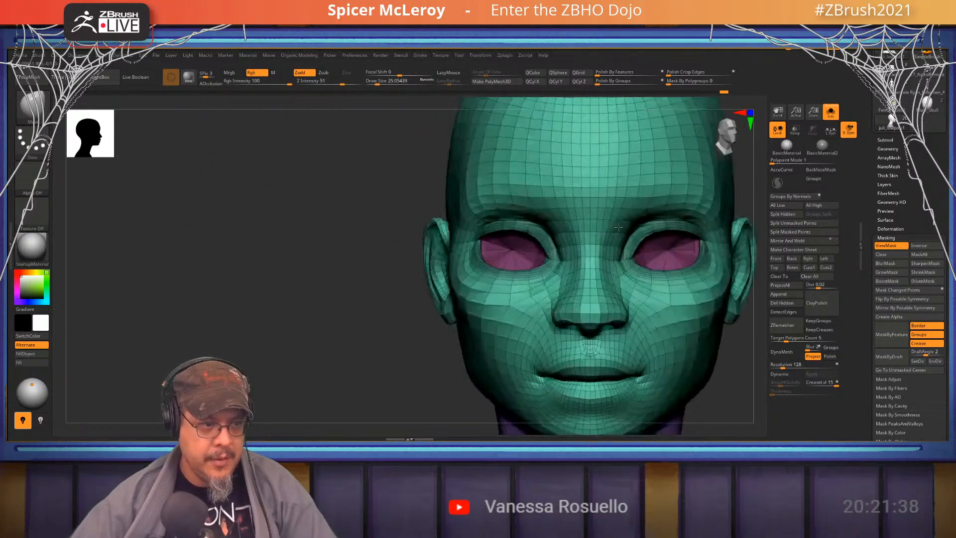
{"action": "left_click_drag", "start_coordinate": [477, 208], "coordinate": [478, 218]}
{"action": "left_click_drag", "start_coordinate": [462, 295], "coordinate": [467, 299]}
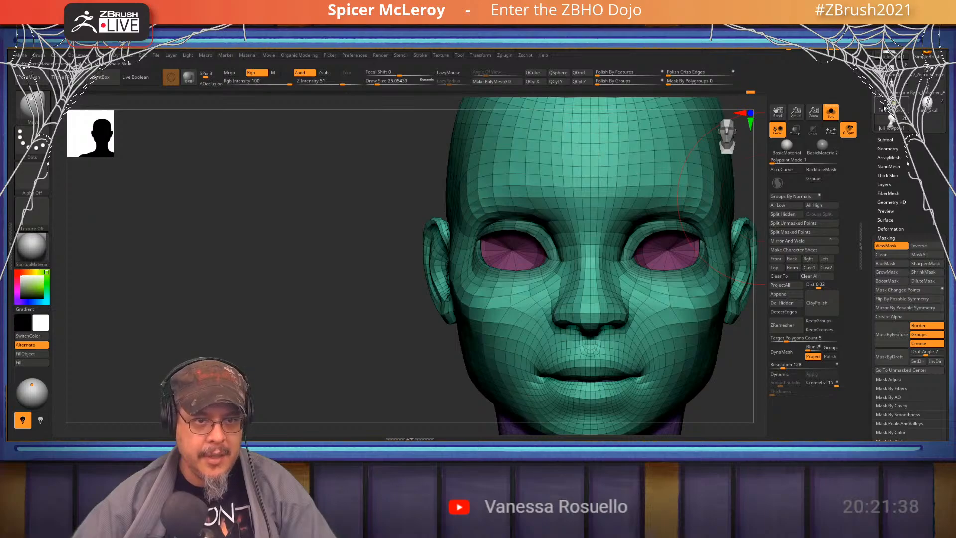
Compare the eye sockets with the skull model, then return to the female head's eye region
{"action": "left_click", "coordinate": [886, 108]}
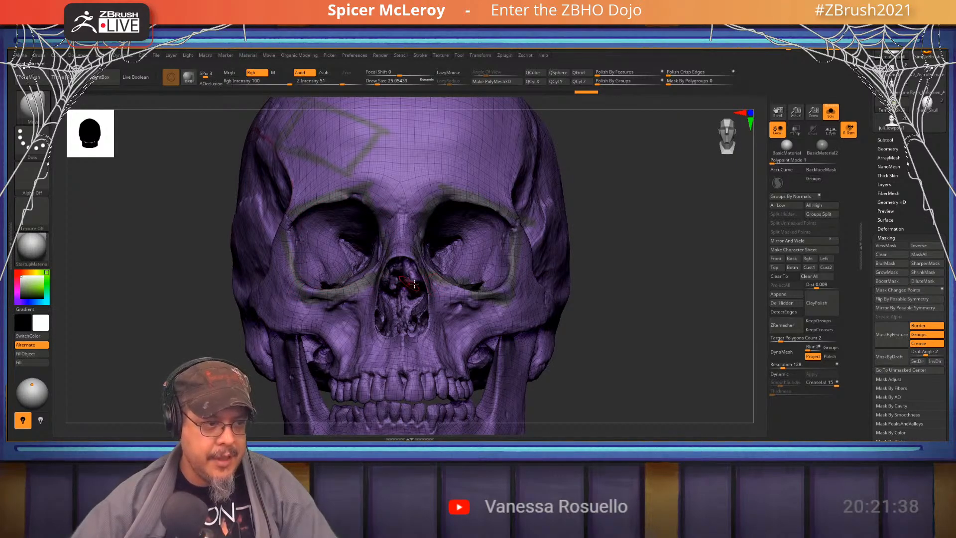
{"action": "left_click", "coordinate": [831, 112]}
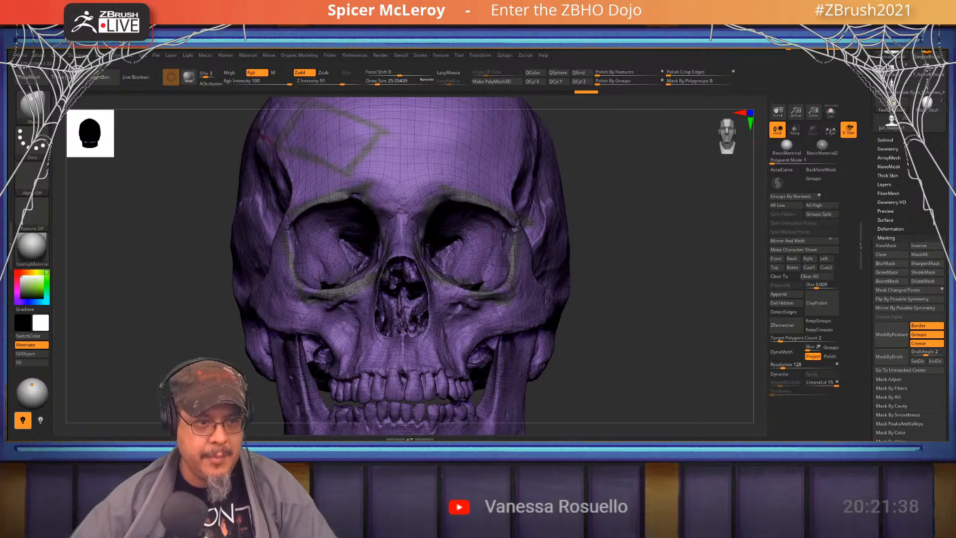
{"action": "left_click", "coordinate": [832, 117]}
{"action": "left_click", "coordinate": [895, 124]}
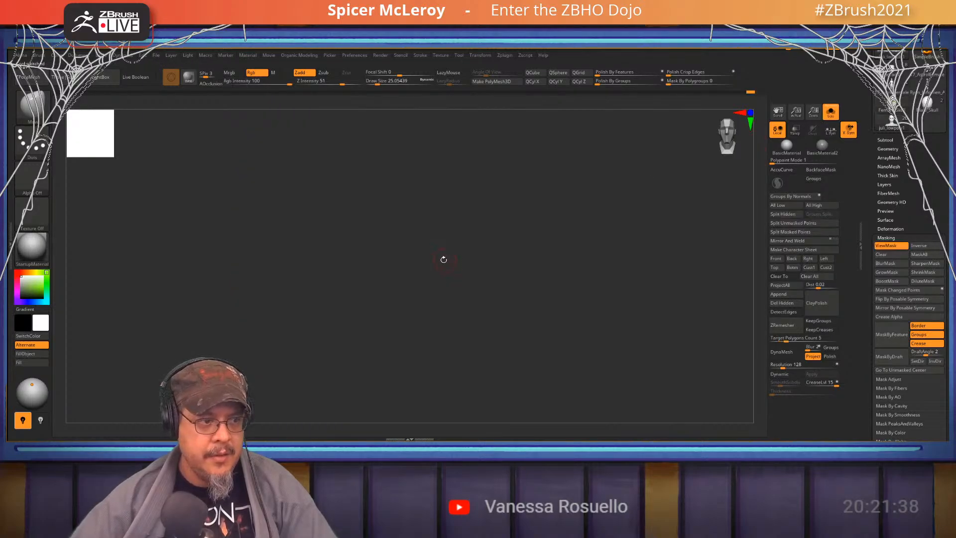
{"action": "key", "text": "f"}
{"action": "right_click_drag", "start_coordinate": [452, 257], "coordinate": [499, 286], "text": "ctrl"}
{"action": "right_click_drag", "start_coordinate": [441, 222], "coordinate": [530, 251], "text": "alt"}
{"action": "right_click_drag", "start_coordinate": [419, 159], "coordinate": [478, 225], "text": "alt"}
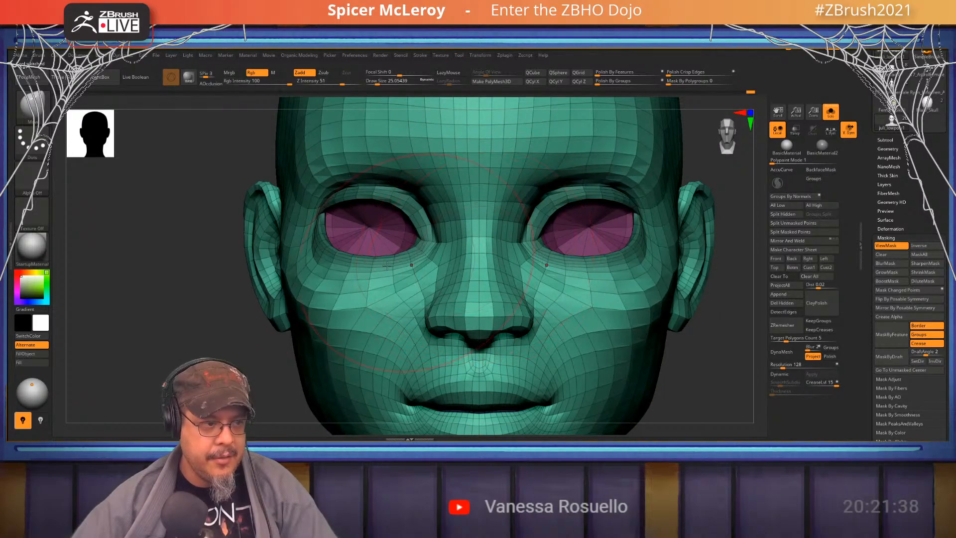
Mask the head except the eyelid areas and check the outer eye corner at smooth draw size 5.75148
{"action": "right_click_drag", "start_coordinate": [378, 242], "coordinate": [471, 258]}
{"action": "left_click_drag", "start_coordinate": [679, 244], "coordinate": [674, 254], "text": "ctrl"}
{"action": "right_click_drag", "start_coordinate": [362, 264], "coordinate": [407, 241], "text": "alt"}
{"action": "key", "text": "ctrl+z"}
{"action": "left_click", "coordinate": [708, 221], "text": "ctrl"}
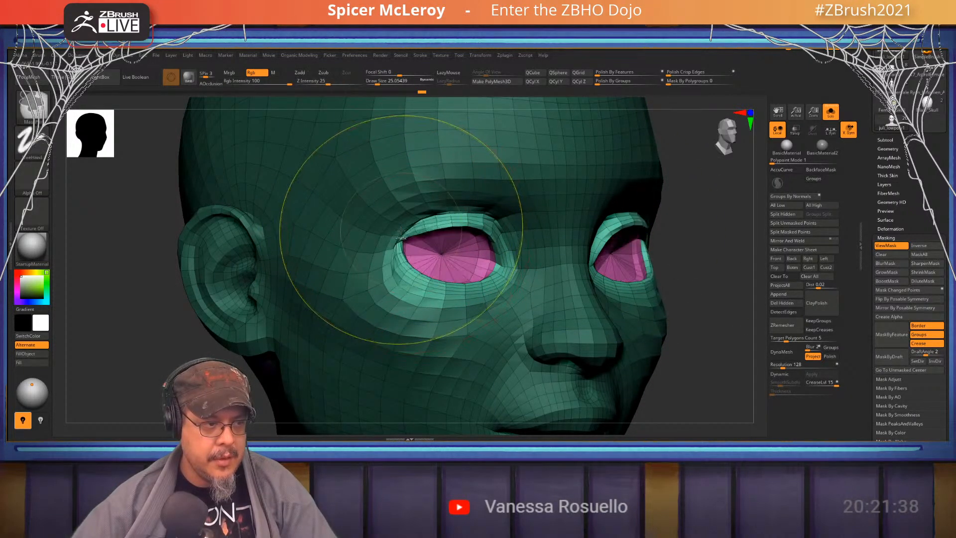
{"action": "key", "text": "shift"}
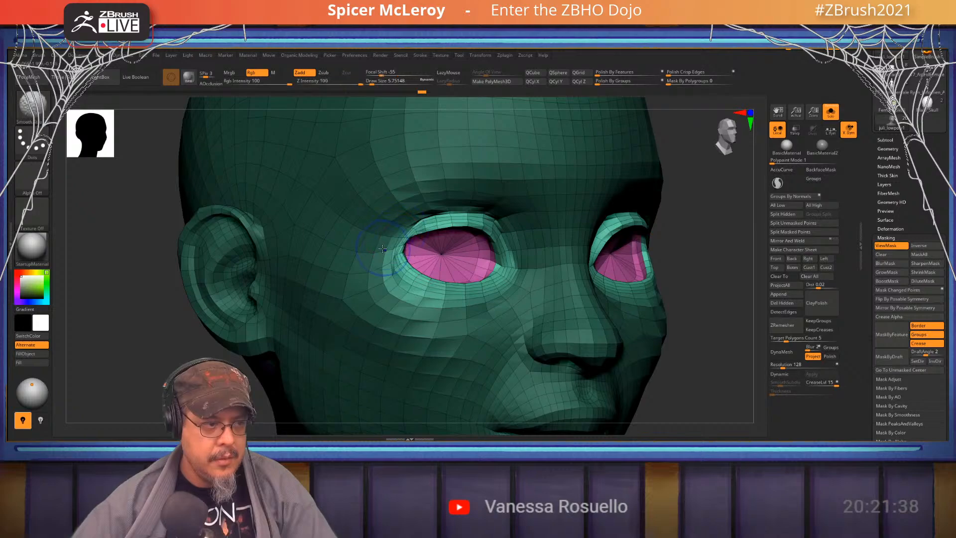
{"action": "mouse_move", "coordinate": [417, 257]}
{"action": "right_mouse_down"}
{"action": "mouse_move", "coordinate": [394, 241]}
{"action": "mouse_move", "coordinate": [397, 212]}
{"action": "right_mouse_up"}
Invert the mask and hide its display on the head
{"action": "key", "text": "ctrl"}
{"action": "key", "text": "ctrl+i"}
{"action": "key", "text": "ctrl+h"}
{"action": "right_click_drag", "start_coordinate": [609, 263], "coordinate": [618, 276], "text": "ctrl"}
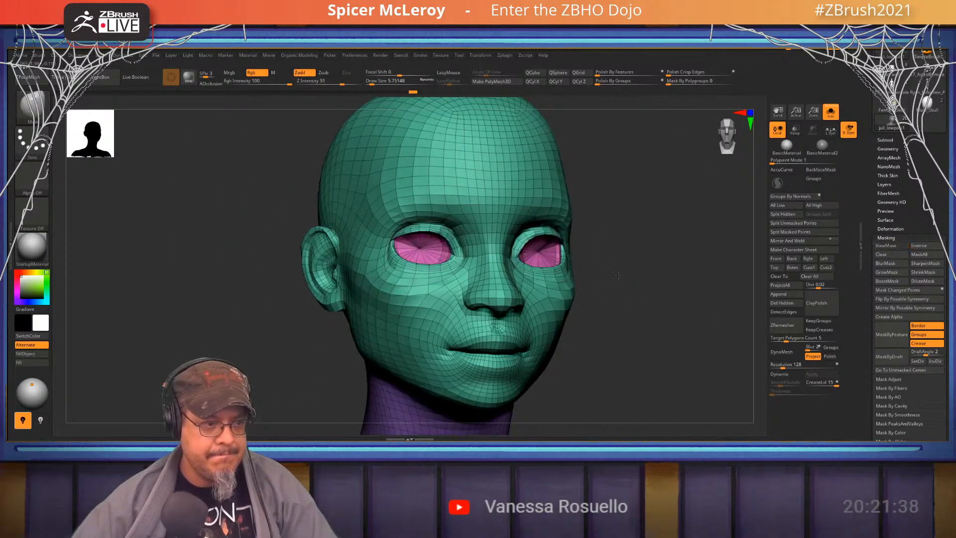
{"action": "key", "text": "f"}
{"action": "right_click_drag", "start_coordinate": [526, 265], "coordinate": [585, 277], "text": "shift"}
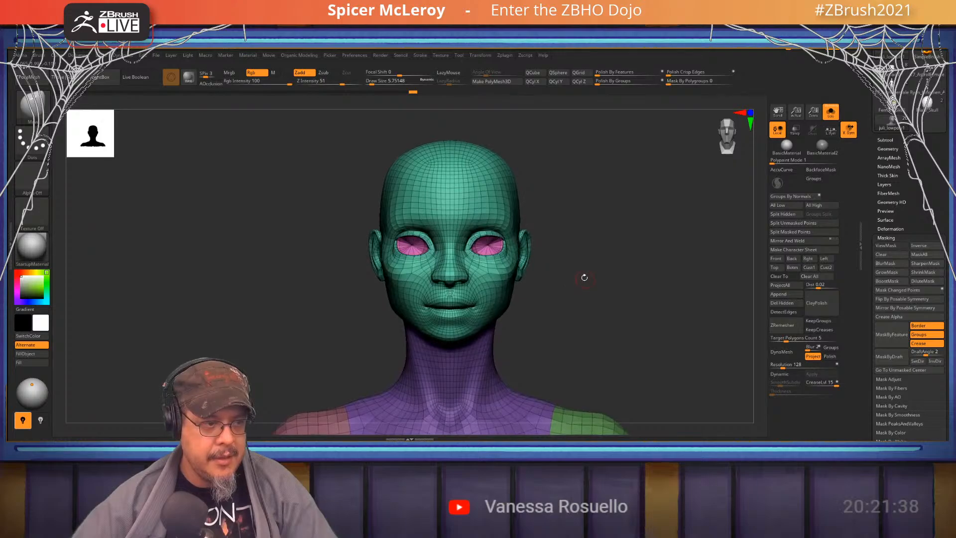
{"action": "right_click_drag", "start_coordinate": [622, 249], "coordinate": [616, 282]}
{"action": "right_click_drag", "start_coordinate": [525, 245], "coordinate": [609, 275]}
Hide the wireframe and smooth the carved socket lines beneath the eye
{"action": "key", "text": "shift+f"}
{"action": "right_click_drag", "start_coordinate": [463, 319], "coordinate": [508, 249], "text": "alt"}
{"action": "right_click_drag", "start_coordinate": [508, 249], "coordinate": [552, 248]}
{"action": "left_click_drag", "start_coordinate": [540, 289], "coordinate": [441, 298], "text": "shift"}
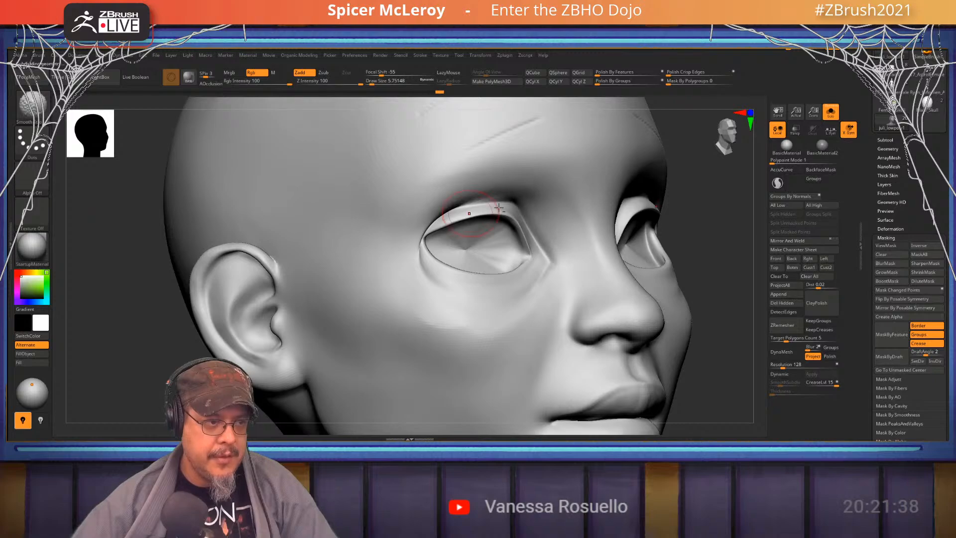
Build up clay along the inner eye socket rim beside the nose bridge at Z intensity 20
{"action": "right_click_drag", "start_coordinate": [499, 207], "coordinate": [520, 256]}
{"action": "key", "text": "s"}
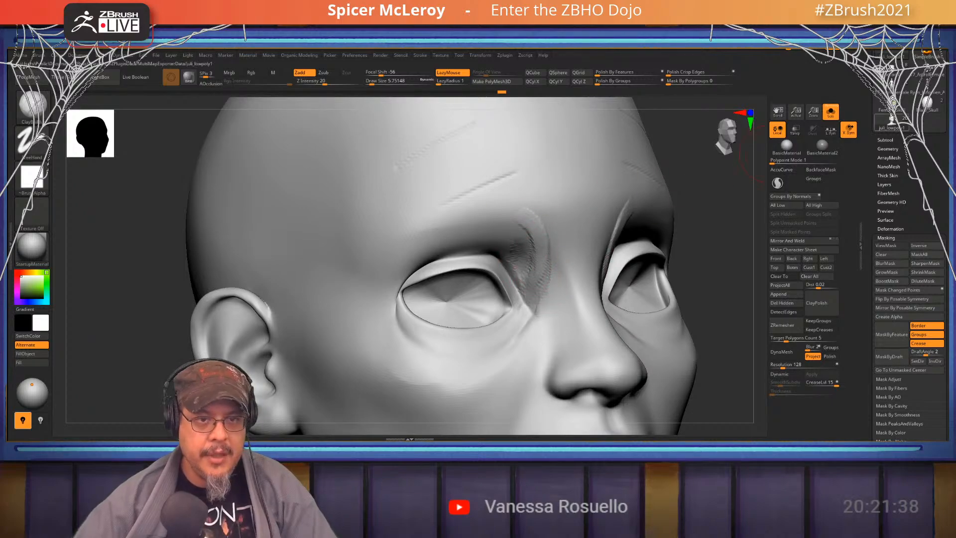
Switch to the skull model and fill it with white to clear the painted outlines
{"action": "left_click", "coordinate": [892, 104]}
{"action": "right_click_drag", "start_coordinate": [451, 305], "coordinate": [107, 322]}
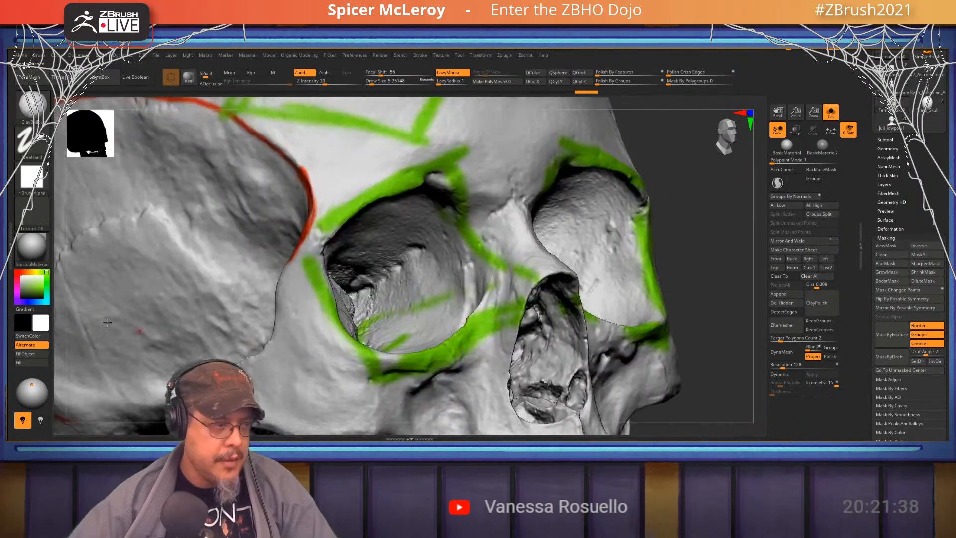
{"action": "left_click", "coordinate": [32, 354]}
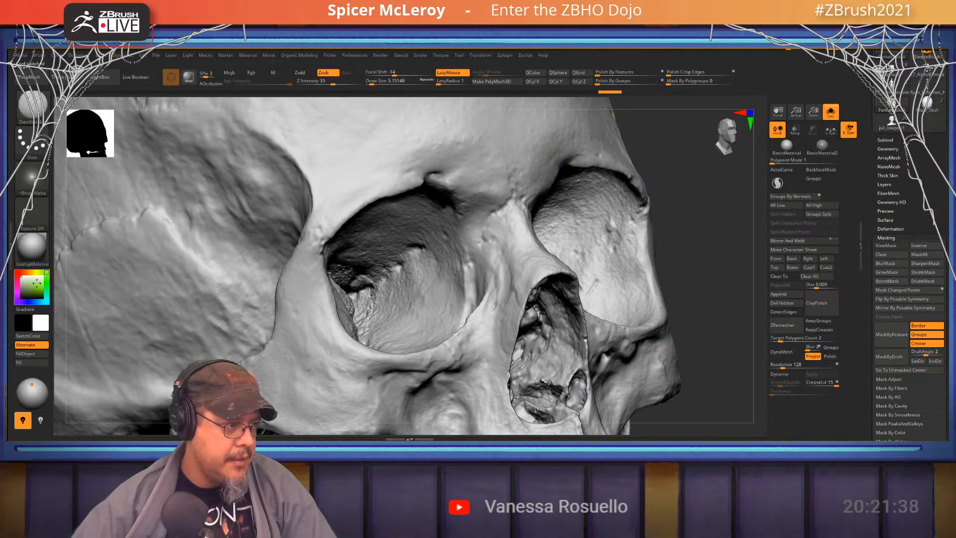
Set the DamStandard brush to paint bright red without sculpting depth
{"action": "left_click_drag", "start_coordinate": [23, 278], "coordinate": [32, 287]}
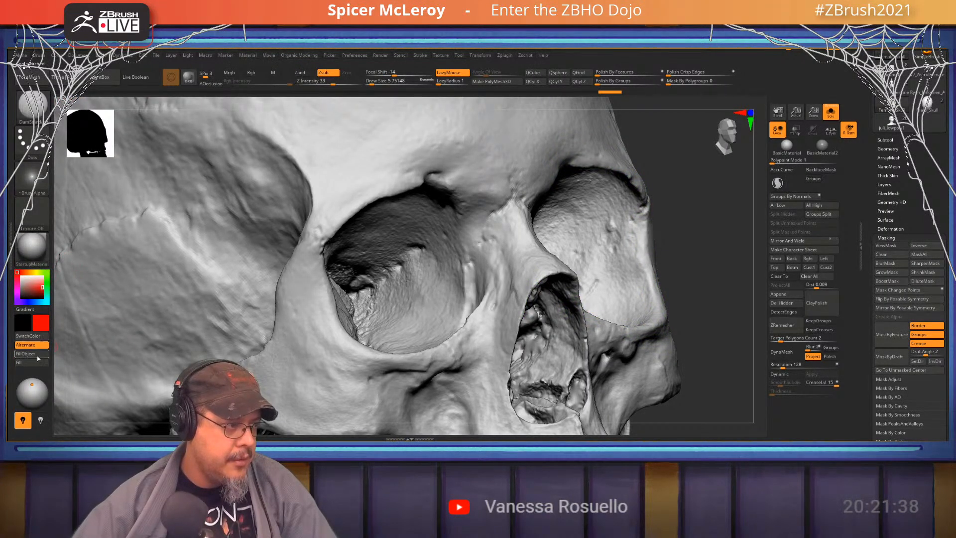
{"action": "left_click", "coordinate": [255, 73]}
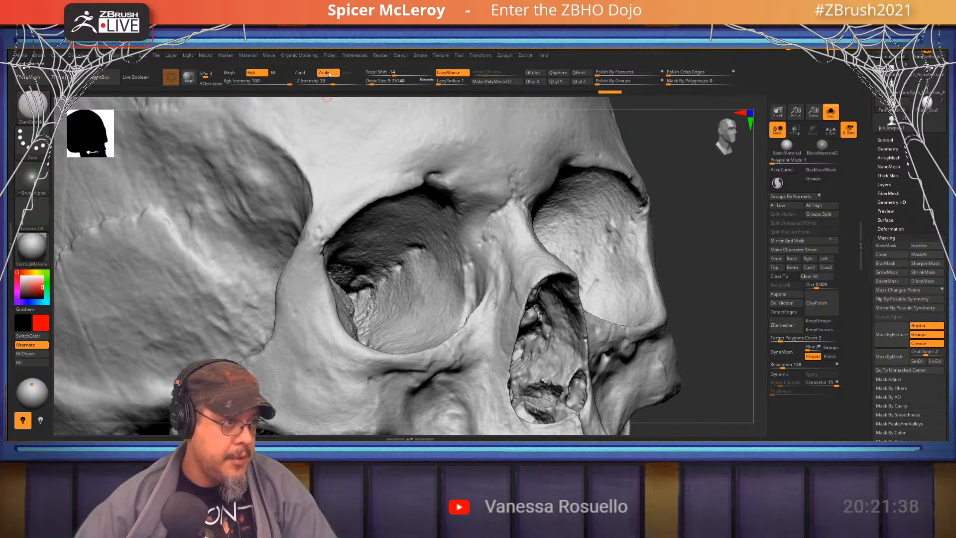
{"action": "right_click_drag", "start_coordinate": [427, 253], "coordinate": [481, 258], "text": "alt"}
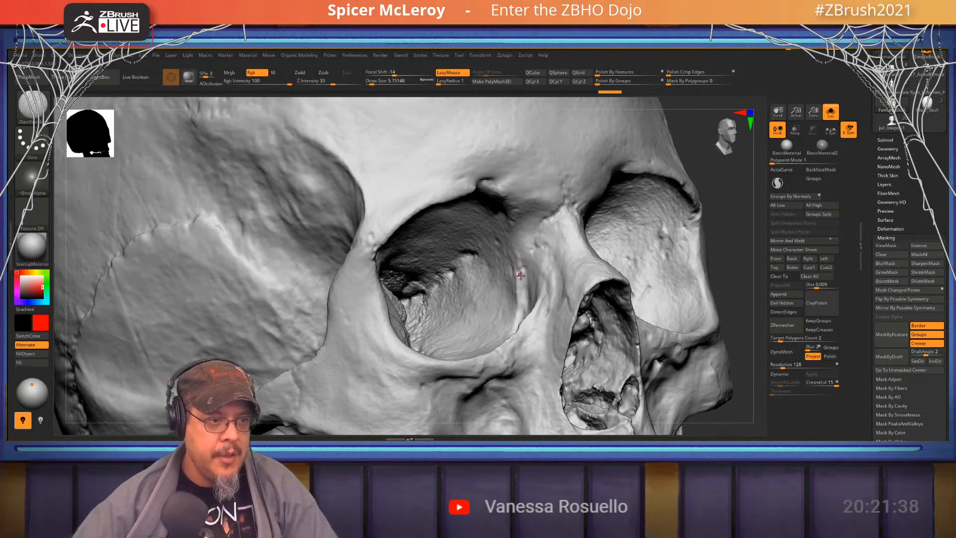
Undo the last stroke, enlarge the brush to about 21.6, outline the skull's eye socket rim in red and fill its inner lacrimal hollow
{"action": "key", "text": "ctrl+z"}
{"action": "key", "text": "bracketright"}
{"action": "key", "text": "bracketright"}
{"action": "key", "text": "bracketright"}
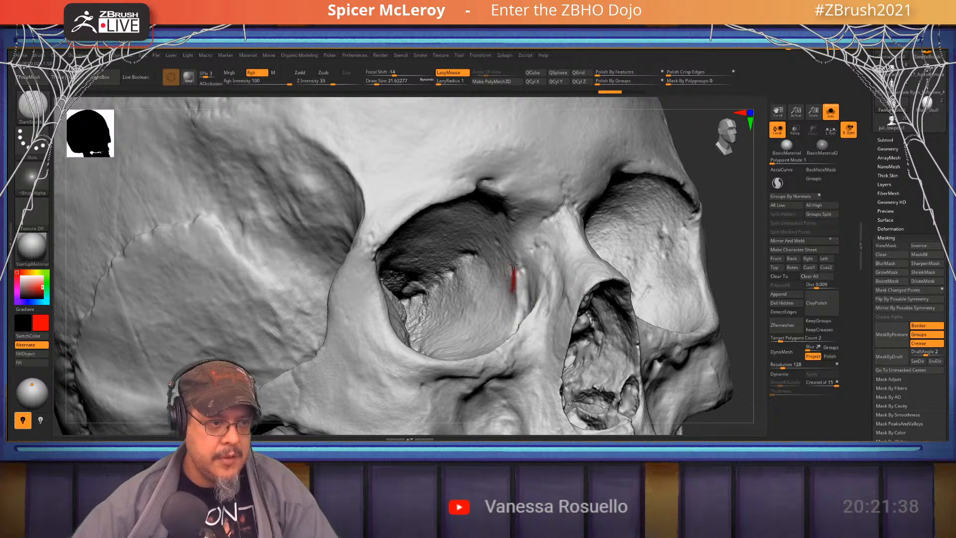
{"action": "left_click_drag", "start_coordinate": [460, 194], "coordinate": [408, 218]}
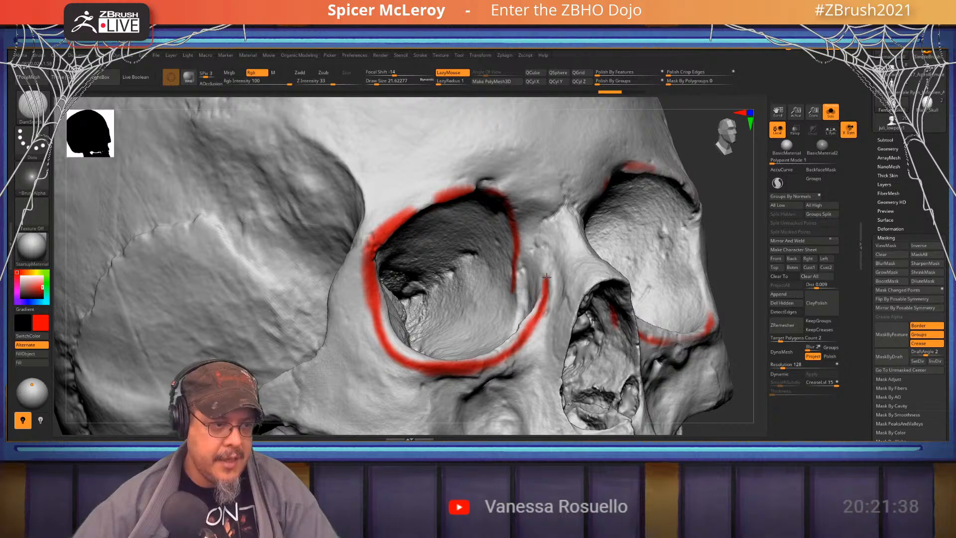
{"action": "right_click_drag", "start_coordinate": [567, 222], "coordinate": [638, 226]}
{"action": "right_click_drag", "start_coordinate": [526, 283], "coordinate": [474, 285], "text": "alt"}
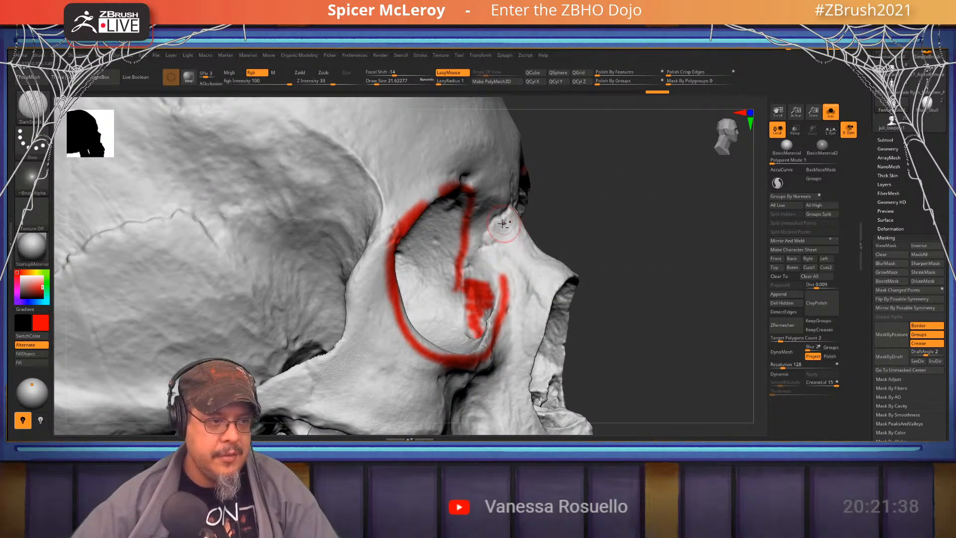
Circle the inner brow ridge areas above the skull's eye sockets in yellow-green
{"action": "right_click_drag", "start_coordinate": [503, 224], "coordinate": [490, 261], "text": "alt"}
{"action": "right_click_drag", "start_coordinate": [548, 251], "coordinate": [499, 265]}
{"action": "mouse_move", "coordinate": [475, 209]}
{"action": "right_mouse_down", "text": "ctrl"}
{"action": "mouse_move", "coordinate": [466, 236]}
{"action": "mouse_move", "coordinate": [480, 248]}
{"action": "right_mouse_up", "text": "ctrl"}
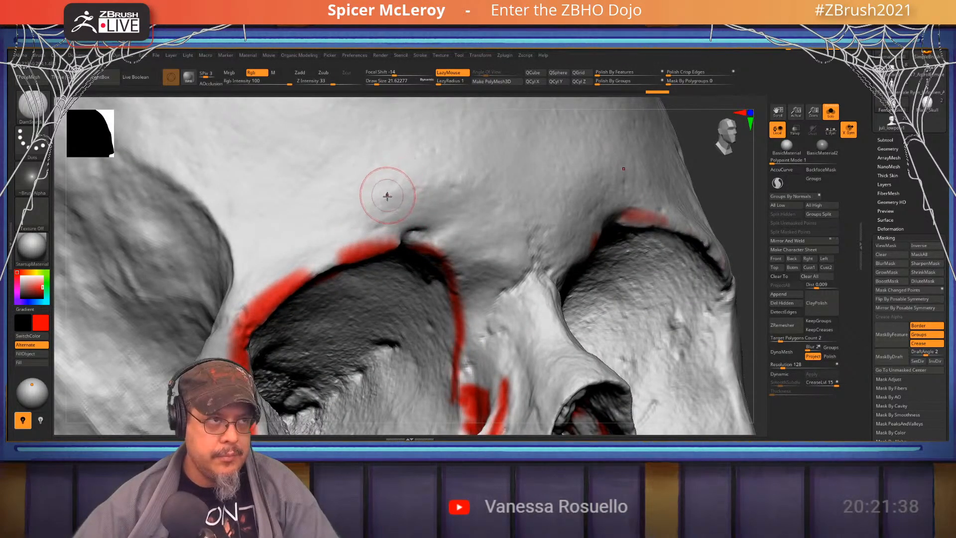
{"action": "left_click", "coordinate": [43, 273]}
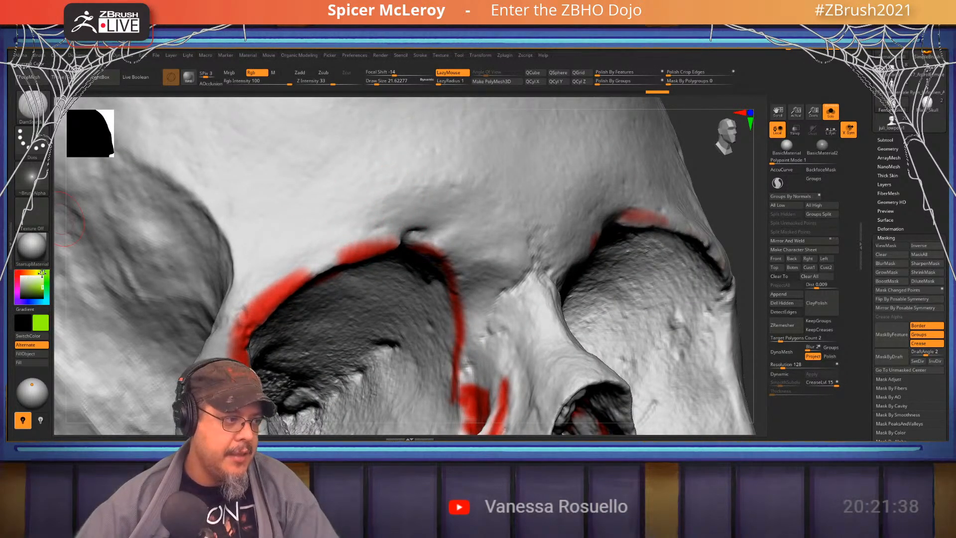
{"action": "mouse_move", "coordinate": [363, 227]}
{"action": "left_mouse_down"}
{"action": "mouse_move", "coordinate": [436, 190]}
{"action": "mouse_move", "coordinate": [479, 193]}
{"action": "left_mouse_up"}
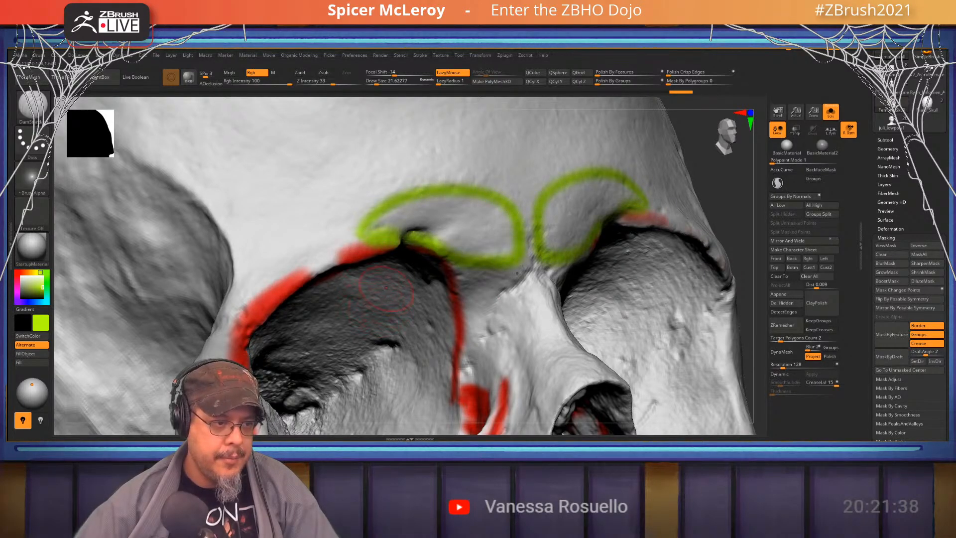
Fill the root of the skull's nose between the sockets with yellow-green and draw a line down the side of the nasal bone
{"action": "mouse_move", "coordinate": [548, 234]}
{"action": "right_mouse_down", "text": "alt"}
{"action": "mouse_move", "coordinate": [424, 196]}
{"action": "mouse_move", "coordinate": [436, 274]}
{"action": "right_mouse_up", "text": "alt"}
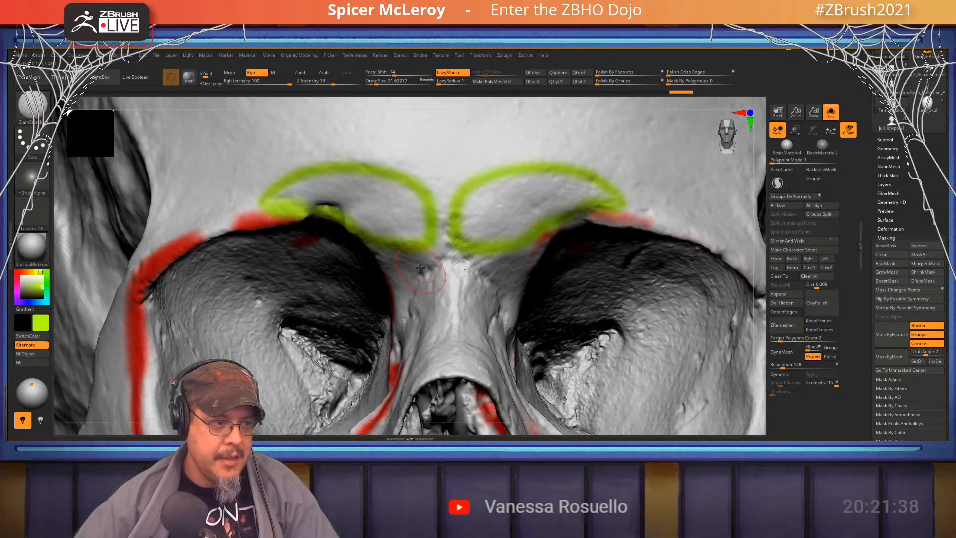
{"action": "mouse_move", "coordinate": [456, 281]}
{"action": "left_mouse_down"}
{"action": "mouse_move", "coordinate": [486, 282]}
{"action": "mouse_move", "coordinate": [467, 274]}
{"action": "left_mouse_up"}
{"action": "mouse_move", "coordinate": [450, 234]}
{"action": "right_mouse_down"}
{"action": "mouse_move", "coordinate": [443, 231]}
{"action": "mouse_move", "coordinate": [455, 203]}
{"action": "mouse_move", "coordinate": [568, 162]}
{"action": "mouse_move", "coordinate": [557, 117]}
{"action": "mouse_move", "coordinate": [578, 125]}
{"action": "right_mouse_up"}
{"action": "left_click_drag", "start_coordinate": [476, 218], "coordinate": [473, 313]}
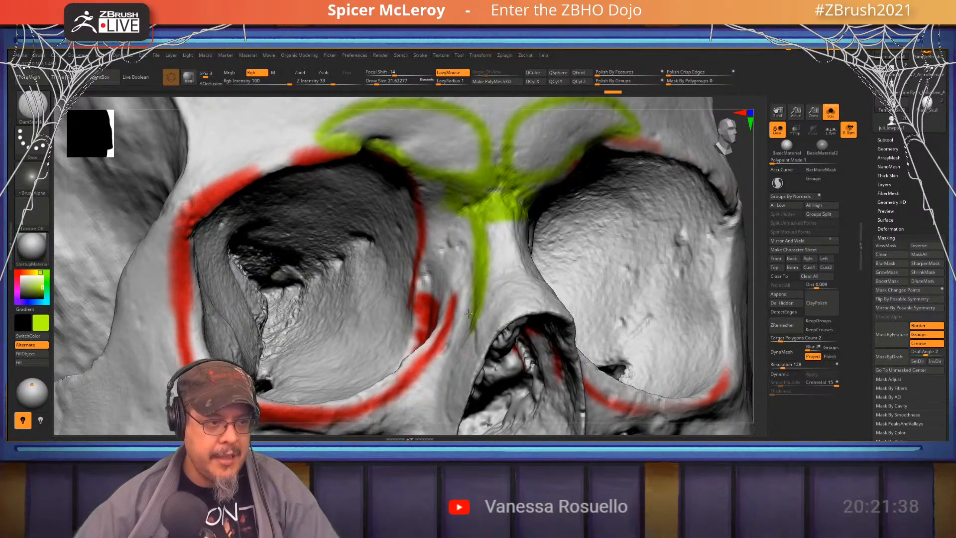
{"action": "right_click_drag", "start_coordinate": [468, 313], "coordinate": [455, 228]}
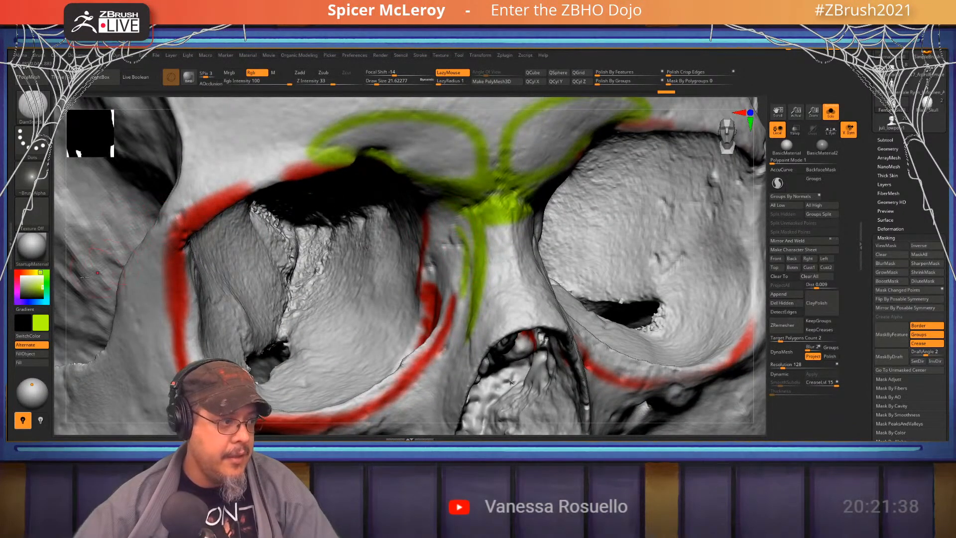
Paint a blue strip along the bone between the inner eye socket rim and the nasal bone
{"action": "left_click", "coordinate": [27, 301]}
{"action": "right_click_drag", "start_coordinate": [458, 238], "coordinate": [464, 192], "text": "alt"}
{"action": "left_click_drag", "start_coordinate": [458, 192], "coordinate": [469, 190]}
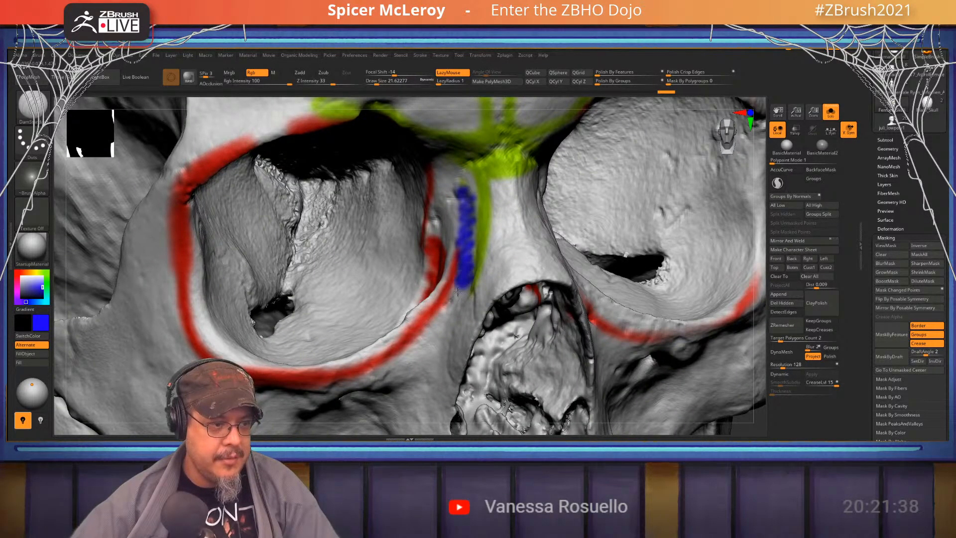
{"action": "left_click_drag", "start_coordinate": [434, 332], "coordinate": [435, 370]}
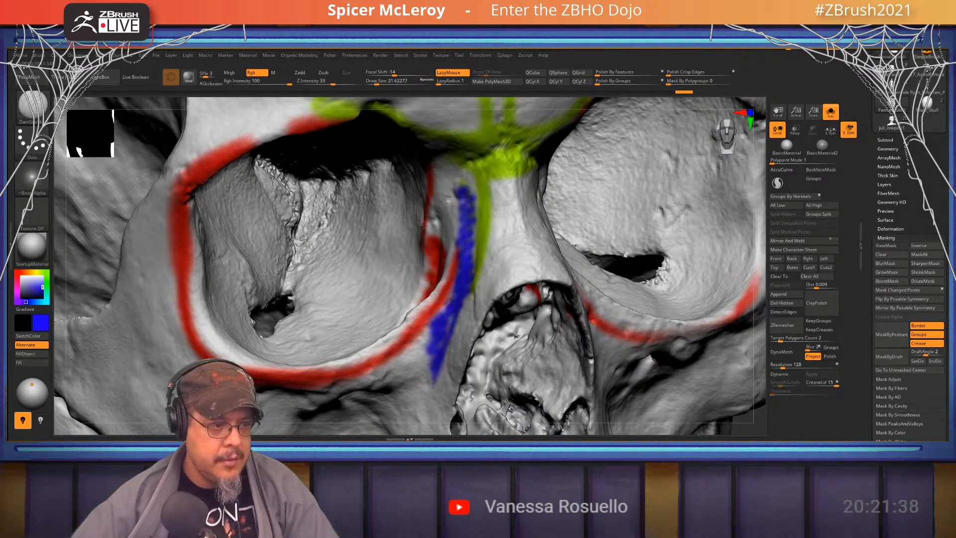
Add blue hatch lines from the blue strip across the side of the nasal bone
{"action": "right_click_drag", "start_coordinate": [421, 396], "coordinate": [431, 239], "text": "alt"}
{"action": "mouse_move", "coordinate": [431, 239]}
{"action": "right_mouse_down"}
{"action": "mouse_move", "coordinate": [564, 181]}
{"action": "mouse_move", "coordinate": [508, 172]}
{"action": "right_mouse_up"}
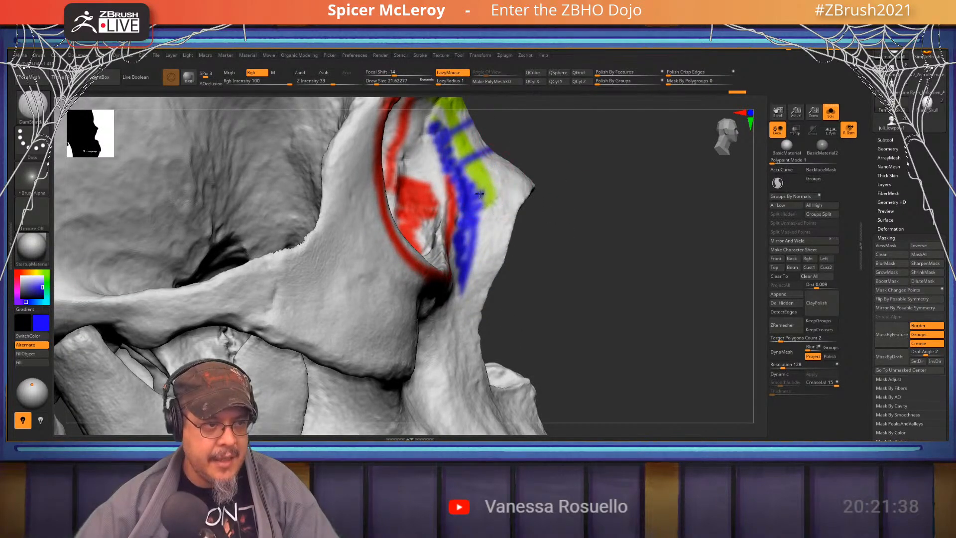
{"action": "left_click_drag", "start_coordinate": [494, 212], "coordinate": [539, 197]}
{"action": "right_click_drag", "start_coordinate": [599, 192], "coordinate": [458, 251]}
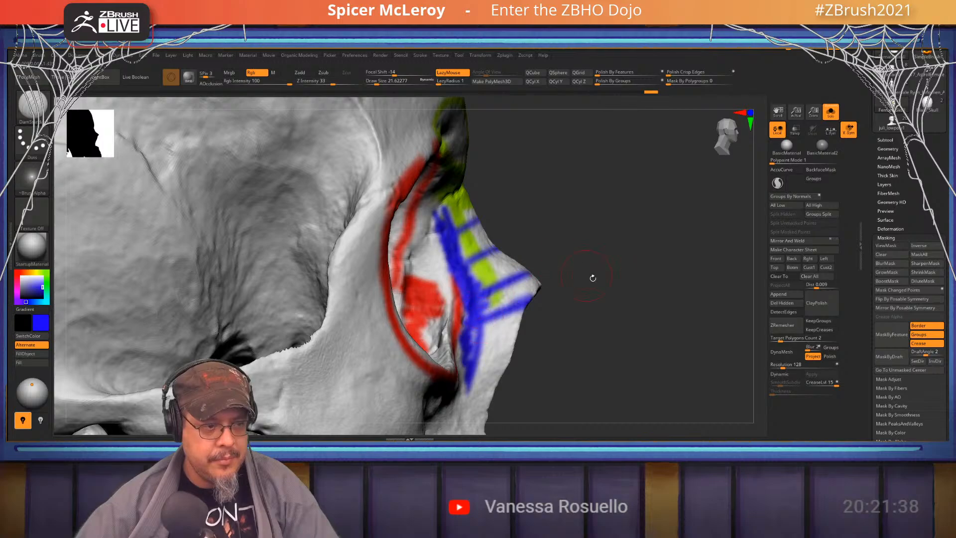
{"action": "right_click_drag", "start_coordinate": [593, 278], "coordinate": [517, 216]}
Switch to the head sculpt and deepen the inner eye corner below the brow with ClayBuildup at draw size about 7.5
{"action": "key", "text": "alt+Down"}
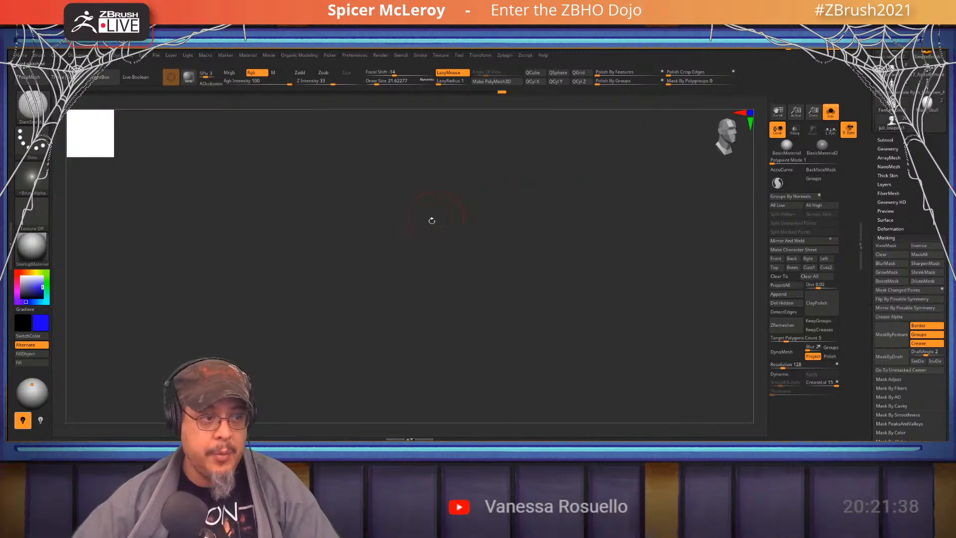
{"action": "mouse_move", "coordinate": [431, 218]}
{"action": "right_mouse_down", "text": "alt"}
{"action": "mouse_move", "coordinate": [492, 252]}
{"action": "mouse_move", "coordinate": [481, 249]}
{"action": "right_mouse_up", "text": "alt"}
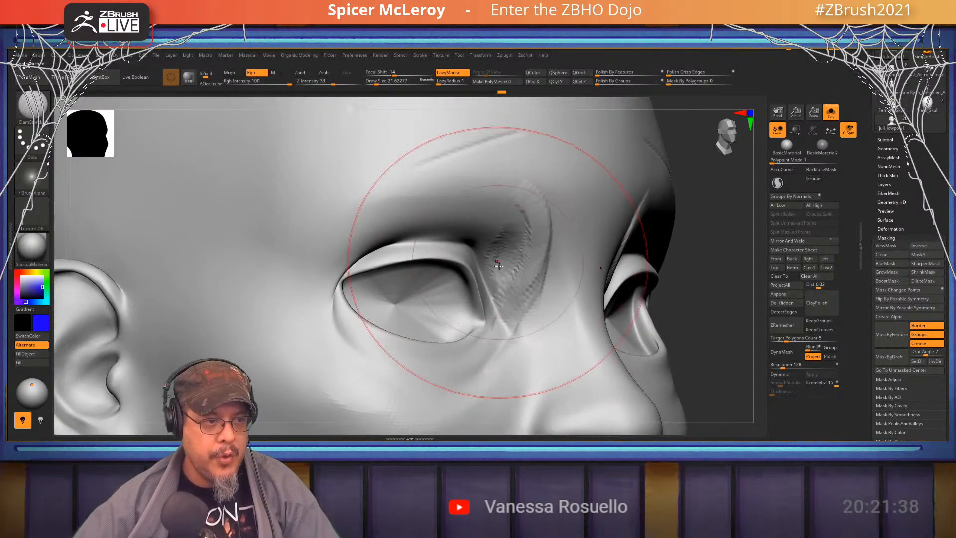
{"action": "key", "text": "s"}
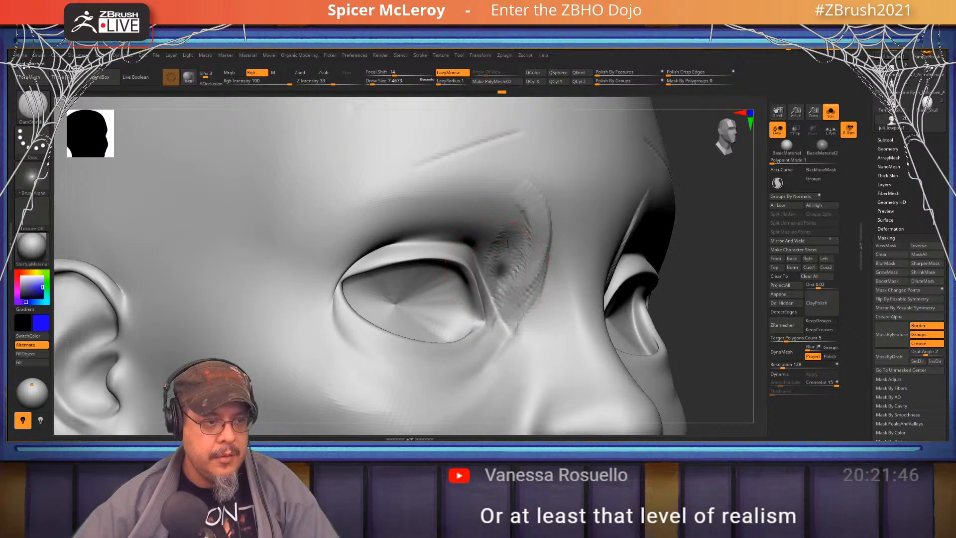
{"action": "key", "text": "b"}
{"action": "key", "text": "c"}
{"action": "key", "text": "b"}
{"action": "left_click_drag", "start_coordinate": [502, 261], "coordinate": [498, 257]}
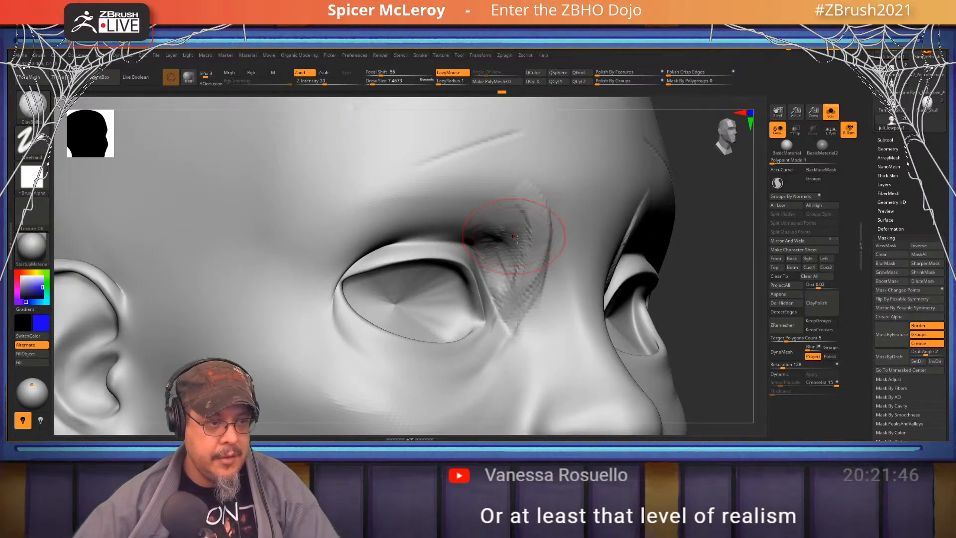
Shape the eye socket rim with clay strokes over the brow, around the outer corner, beneath the eye and beside the nose
{"action": "mouse_move", "coordinate": [525, 231]}
{"action": "left_mouse_down"}
{"action": "mouse_move", "coordinate": [471, 188]}
{"action": "mouse_move", "coordinate": [396, 201]}
{"action": "mouse_move", "coordinate": [359, 230]}
{"action": "mouse_move", "coordinate": [318, 290]}
{"action": "mouse_move", "coordinate": [335, 366]}
{"action": "mouse_move", "coordinate": [351, 370]}
{"action": "left_mouse_up"}
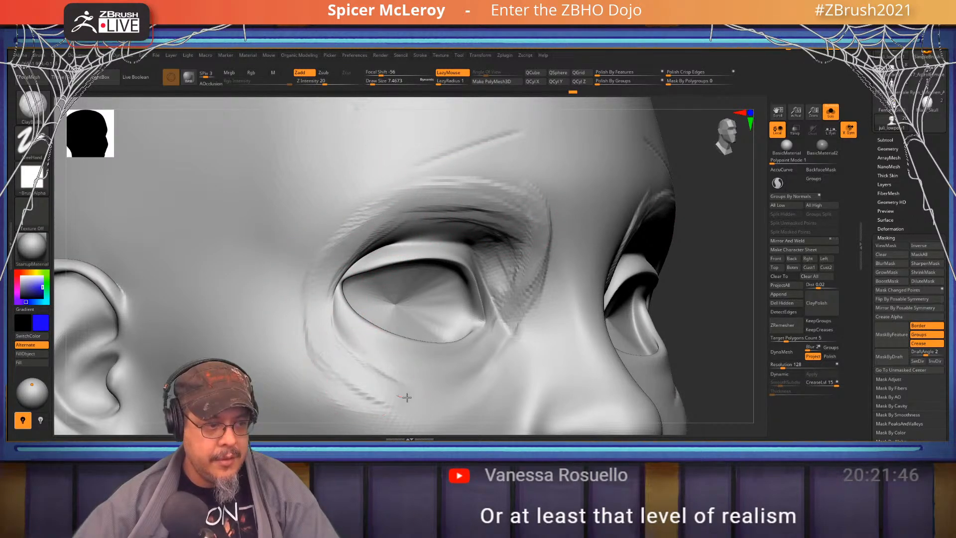
{"action": "mouse_move", "coordinate": [497, 348]}
{"action": "right_mouse_down"}
{"action": "mouse_move", "coordinate": [566, 205]}
{"action": "mouse_move", "coordinate": [536, 249]}
{"action": "right_mouse_up"}
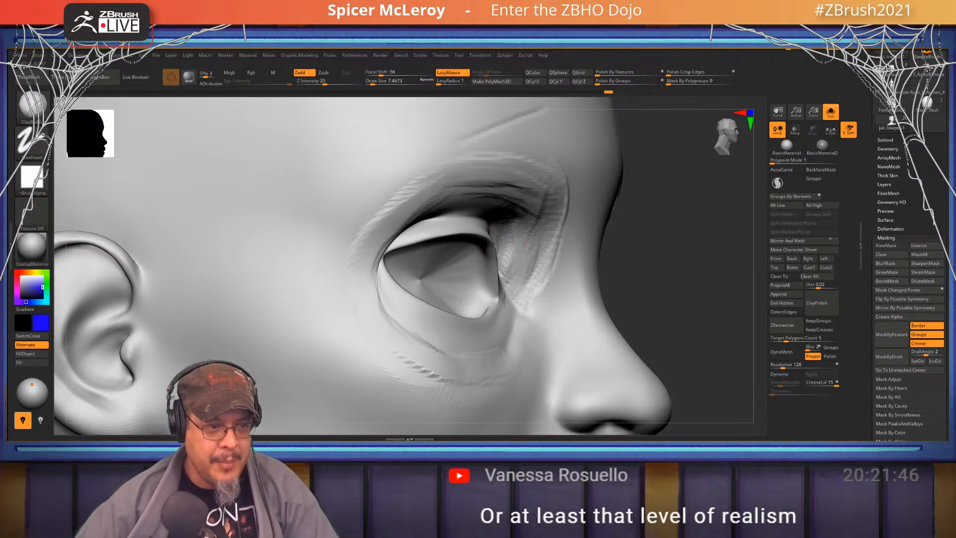
{"action": "mouse_move", "coordinate": [515, 253]}
{"action": "left_mouse_down"}
{"action": "mouse_move", "coordinate": [523, 342]}
{"action": "mouse_move", "coordinate": [525, 330]}
{"action": "left_mouse_up"}
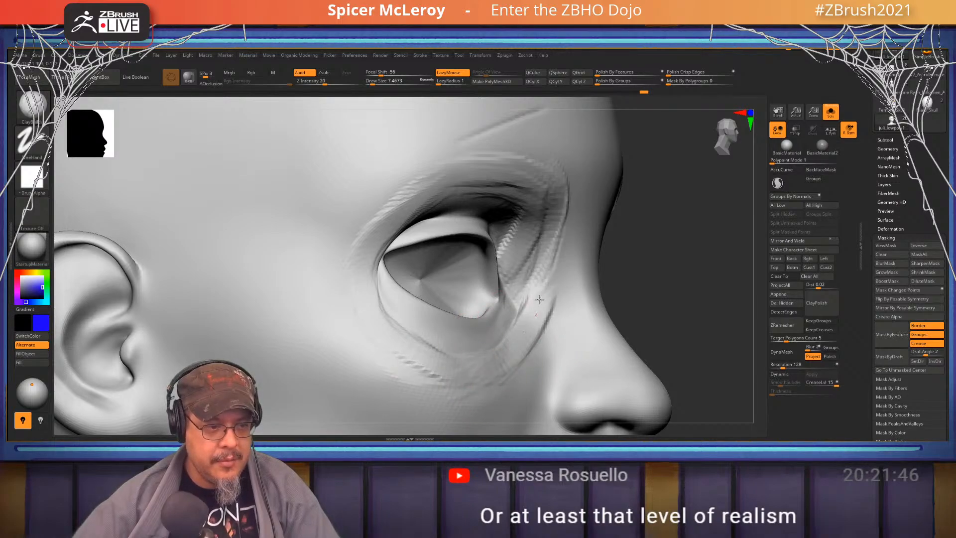
Build up the inner brow ridges with clay and define and smooth the root of the nose between them
{"action": "mouse_move", "coordinate": [660, 256]}
{"action": "right_mouse_down"}
{"action": "mouse_move", "coordinate": [609, 235]}
{"action": "mouse_move", "coordinate": [604, 288]}
{"action": "right_mouse_up"}
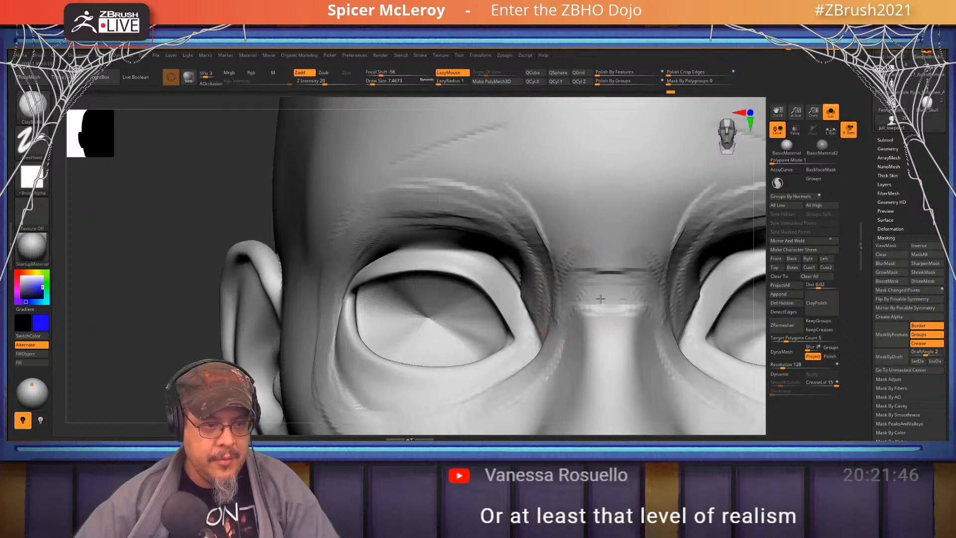
{"action": "left_click_drag", "start_coordinate": [604, 292], "coordinate": [635, 288]}
{"action": "left_click_drag", "start_coordinate": [538, 203], "coordinate": [570, 244]}
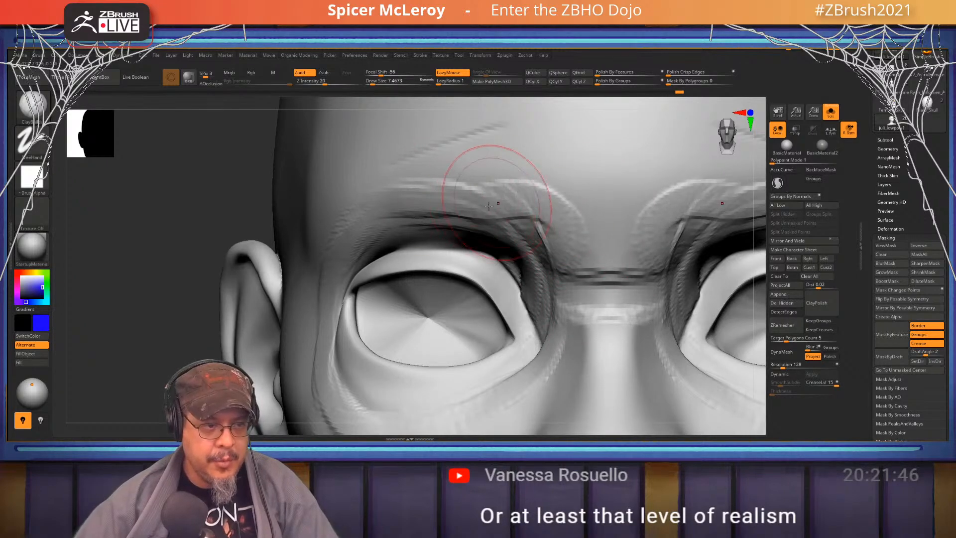
{"action": "mouse_move", "coordinate": [451, 195]}
{"action": "left_mouse_down"}
{"action": "mouse_move", "coordinate": [546, 202]}
{"action": "mouse_move", "coordinate": [568, 259]}
{"action": "mouse_move", "coordinate": [473, 209]}
{"action": "mouse_move", "coordinate": [546, 233]}
{"action": "mouse_move", "coordinate": [555, 275]}
{"action": "left_mouse_up"}
{"action": "mouse_move", "coordinate": [534, 239]}
{"action": "left_mouse_down"}
{"action": "mouse_move", "coordinate": [548, 219]}
{"action": "mouse_move", "coordinate": [562, 248]}
{"action": "left_mouse_up"}
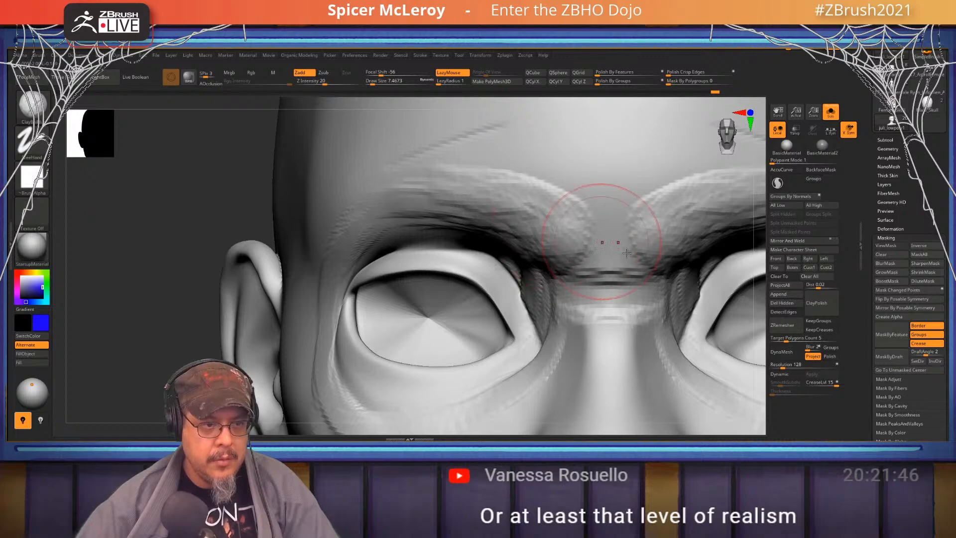
{"action": "mouse_move", "coordinate": [627, 253]}
{"action": "left_mouse_down"}
{"action": "mouse_move", "coordinate": [593, 246]}
{"action": "mouse_move", "coordinate": [618, 274]}
{"action": "left_mouse_up"}
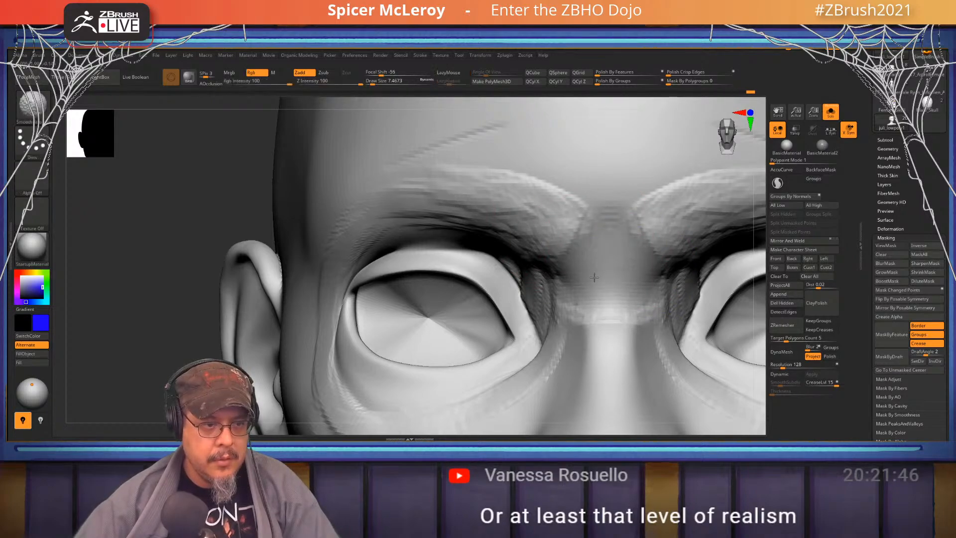
Sculpt clay strokes down the sides of the nose bridge beside the inner eye sockets
{"action": "mouse_move", "coordinate": [607, 298]}
{"action": "right_mouse_down", "text": "alt"}
{"action": "mouse_move", "coordinate": [622, 225]}
{"action": "mouse_move", "coordinate": [584, 239]}
{"action": "right_mouse_up", "text": "alt"}
{"action": "left_click_drag", "start_coordinate": [589, 216], "coordinate": [580, 264]}
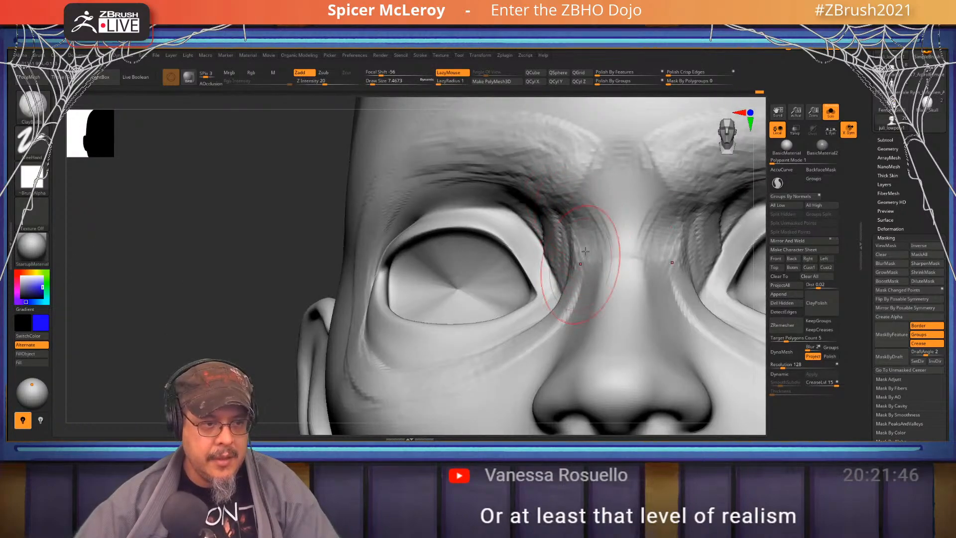
{"action": "right_click_drag", "start_coordinate": [581, 264], "coordinate": [588, 250]}
{"action": "left_click_drag", "start_coordinate": [576, 247], "coordinate": [571, 294]}
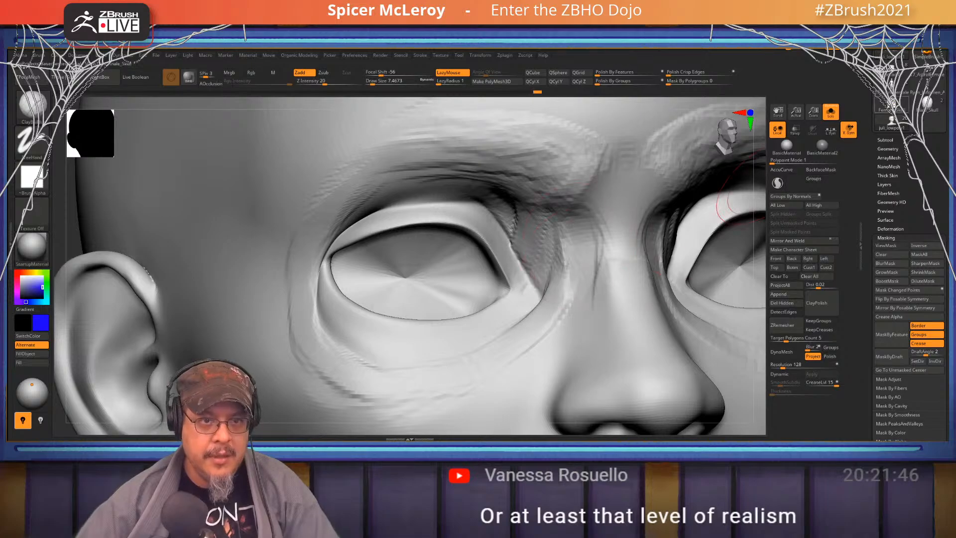
Switch to the skull model and fill it with white to remove the colored markings
{"action": "left_click", "coordinate": [892, 106]}
{"action": "right_click_drag", "start_coordinate": [452, 202], "coordinate": [459, 251], "text": "ctrl"}
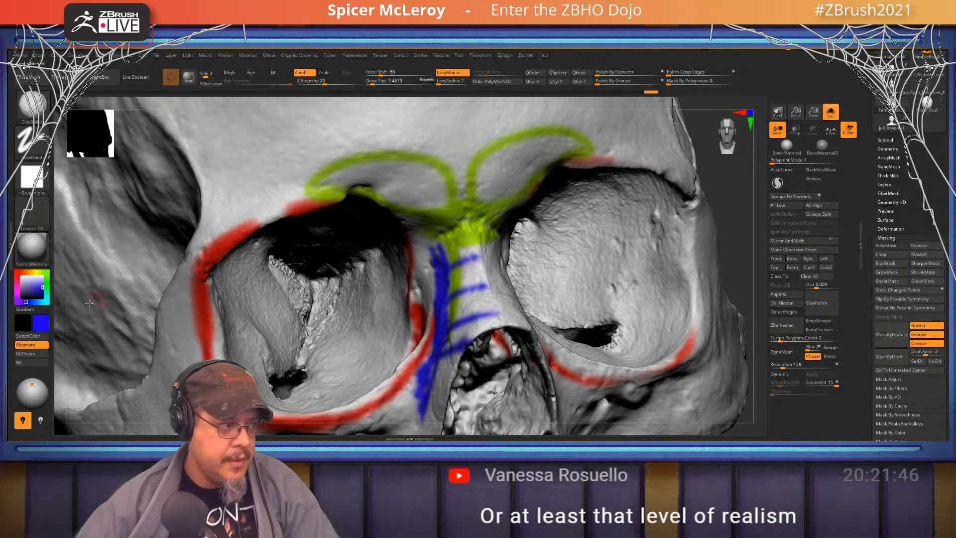
{"action": "left_click", "coordinate": [30, 282]}
{"action": "left_click", "coordinate": [43, 355]}
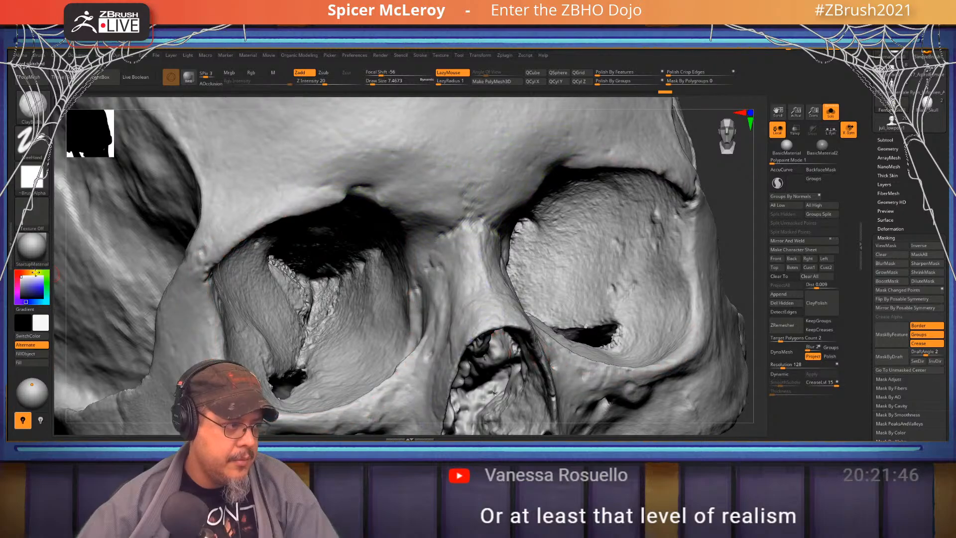
Set ClayBuildup to paint bright green without sculpting depth, at draw size about 21.6
{"action": "left_click", "coordinate": [46, 272]}
{"action": "left_click", "coordinate": [43, 287]}
{"action": "mouse_move", "coordinate": [643, 242]}
{"action": "right_mouse_down"}
{"action": "mouse_move", "coordinate": [629, 244]}
{"action": "mouse_move", "coordinate": [595, 212]}
{"action": "mouse_move", "coordinate": [716, 232]}
{"action": "right_mouse_up"}
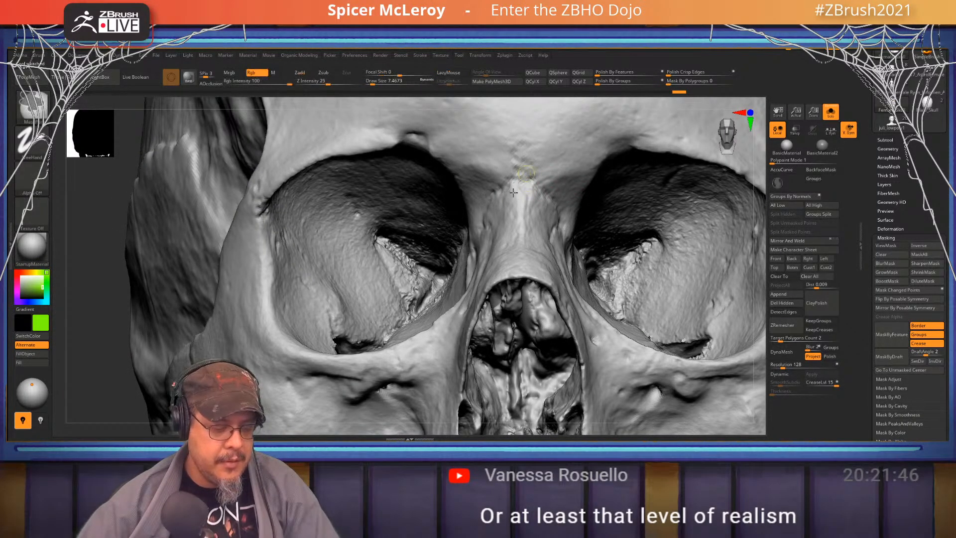
{"action": "key", "text": "space"}
{"action": "left_click", "coordinate": [543, 234]}
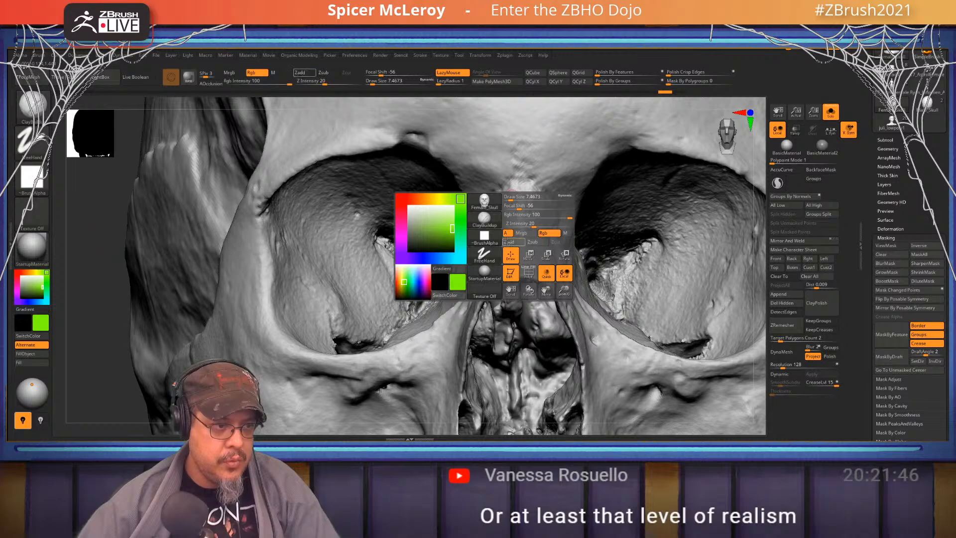
{"action": "right_click_drag", "start_coordinate": [428, 199], "coordinate": [506, 190]}
{"action": "key", "text": "s"}
Outline the skull's nasal bone in green along its upper edge, its side and the center of the bridge
{"action": "left_click_drag", "start_coordinate": [520, 182], "coordinate": [485, 212]}
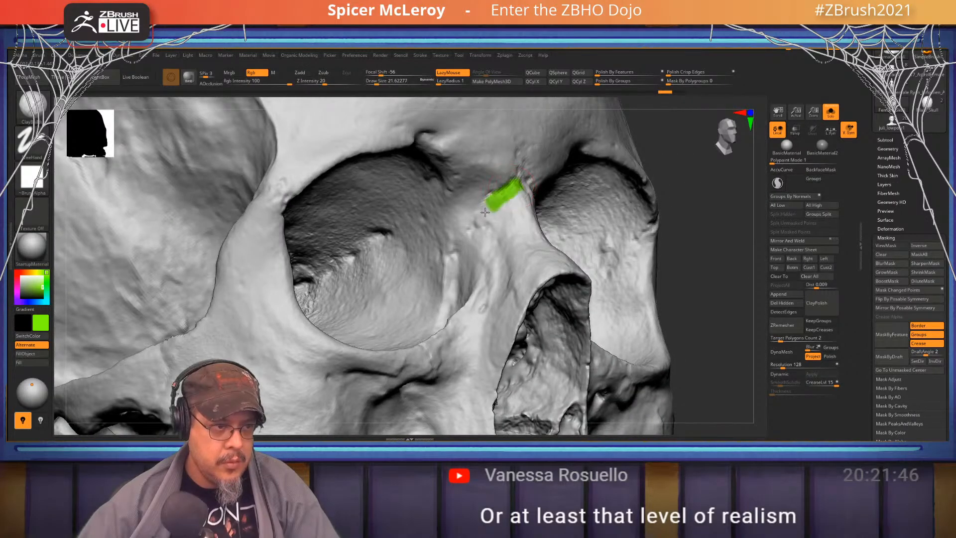
{"action": "left_click_drag", "start_coordinate": [488, 248], "coordinate": [509, 340]}
{"action": "right_click_drag", "start_coordinate": [583, 266], "coordinate": [503, 204]}
{"action": "mouse_move", "coordinate": [555, 185]}
{"action": "left_mouse_down"}
{"action": "mouse_move", "coordinate": [548, 251]}
{"action": "mouse_move", "coordinate": [533, 281]}
{"action": "left_mouse_up"}
{"action": "mouse_move", "coordinate": [523, 227]}
{"action": "right_mouse_down"}
{"action": "mouse_move", "coordinate": [566, 212]}
{"action": "mouse_move", "coordinate": [540, 207]}
{"action": "right_mouse_up"}
Fill the outlined nasal bone with green hatch lines using DamStandard at draw size about 14.2
{"action": "key", "text": "s"}
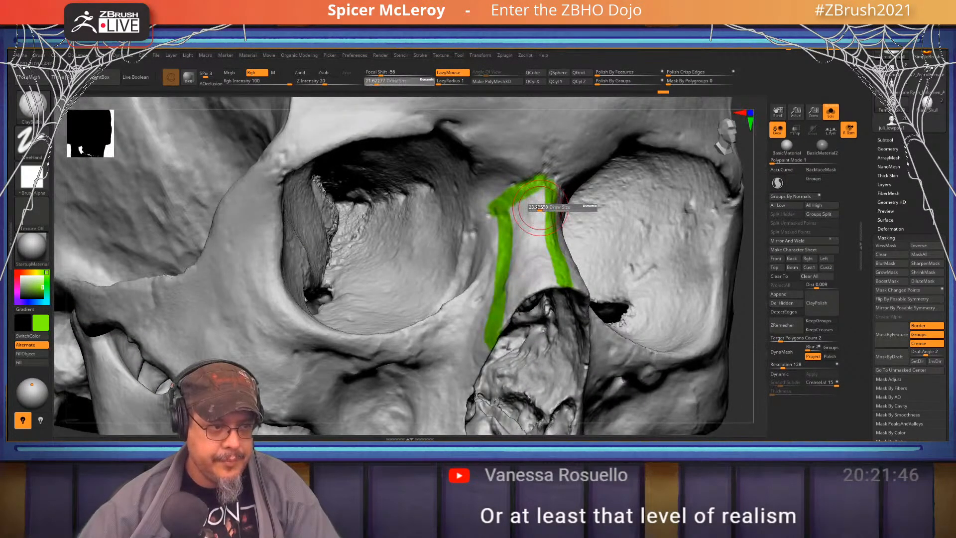
{"action": "left_click_drag", "start_coordinate": [538, 208], "coordinate": [518, 207]}
{"action": "key", "text": "b"}
{"action": "key", "text": "d"}
{"action": "key", "text": "s"}
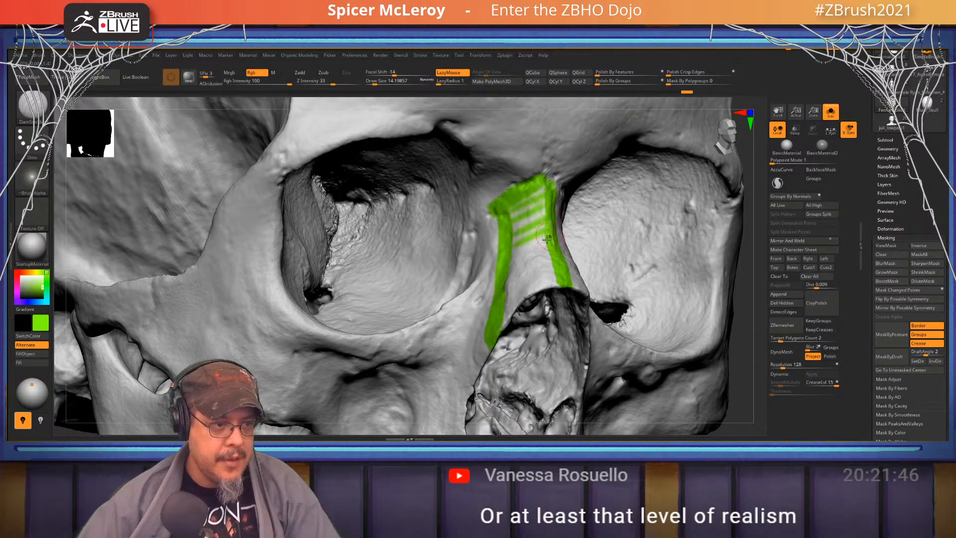
{"action": "right_click_drag", "start_coordinate": [533, 291], "coordinate": [512, 213]}
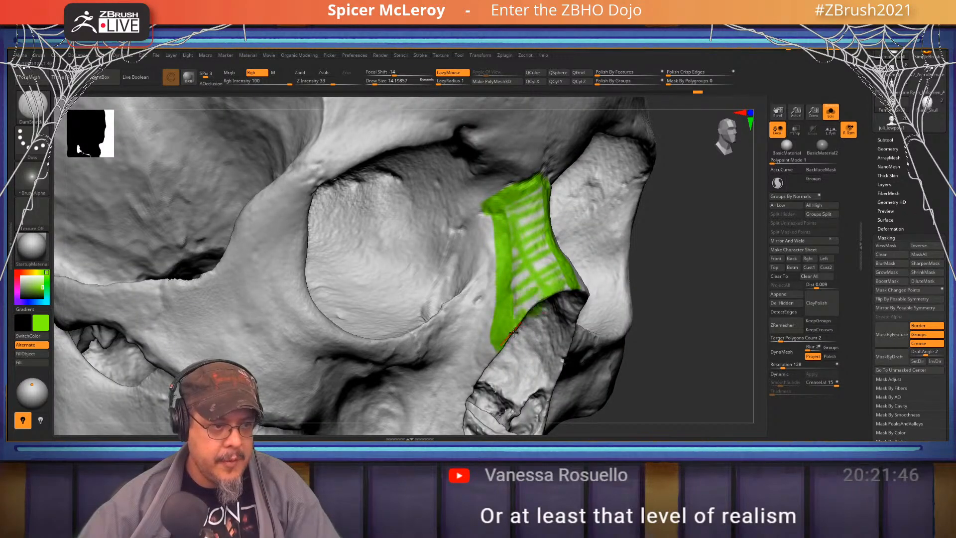
Switch to the head sculpt and set the draw size to about 5.75 for work beside the inner eye corner
{"action": "left_click", "coordinate": [892, 121]}
{"action": "key", "text": "f"}
{"action": "right_click_drag", "start_coordinate": [461, 224], "coordinate": [478, 264]}
{"action": "mouse_move", "coordinate": [485, 239]}
{"action": "right_mouse_down"}
{"action": "mouse_move", "coordinate": [531, 229]}
{"action": "mouse_move", "coordinate": [548, 211]}
{"action": "mouse_move", "coordinate": [508, 249]}
{"action": "mouse_move", "coordinate": [482, 214]}
{"action": "right_mouse_up"}
{"action": "key", "text": "s"}
{"action": "left_click_drag", "start_coordinate": [481, 211], "coordinate": [479, 211]}
{"action": "right_click_drag", "start_coordinate": [451, 216], "coordinate": [469, 244]}
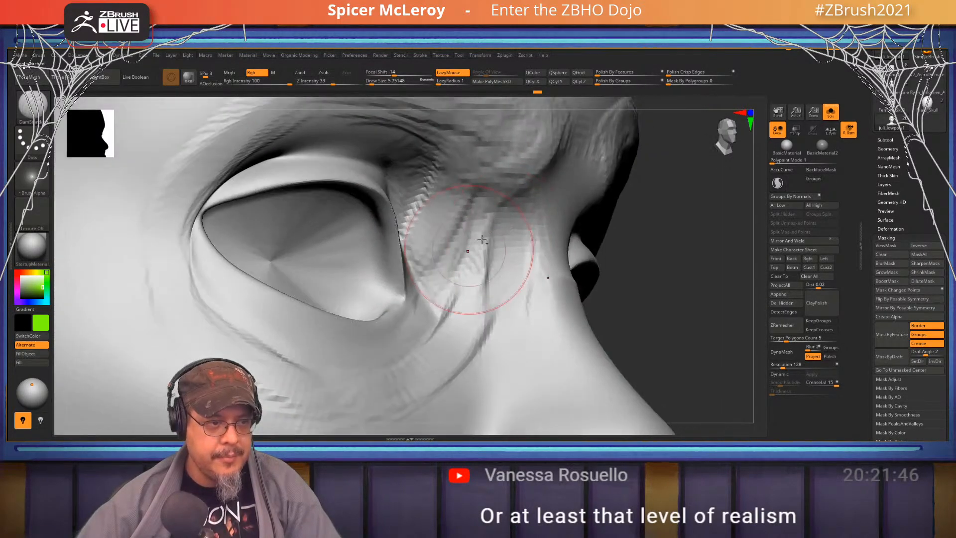
{"action": "left_click_drag", "start_coordinate": [481, 233], "coordinate": [499, 218], "text": "ctrl"}
{"action": "key", "text": "ctrl+z"}
Build up the nasal bone form along the side of the nose bridge using ClayBuildup with Zadd on and Rgb off
{"action": "key", "text": "b"}
{"action": "key", "text": "s"}
{"action": "key", "text": "t"}
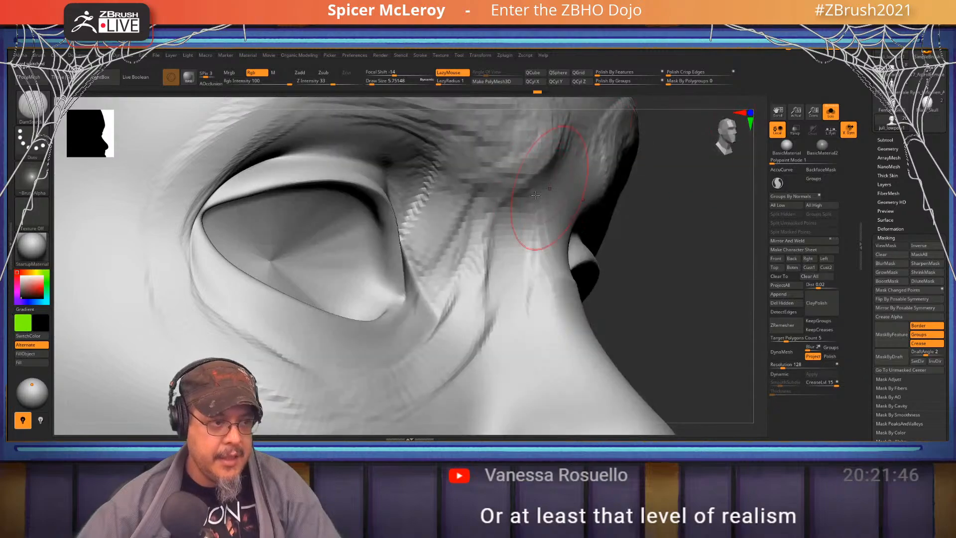
{"action": "key", "text": "b"}
{"action": "key", "text": "c"}
{"action": "key", "text": "b"}
{"action": "key", "text": "space"}
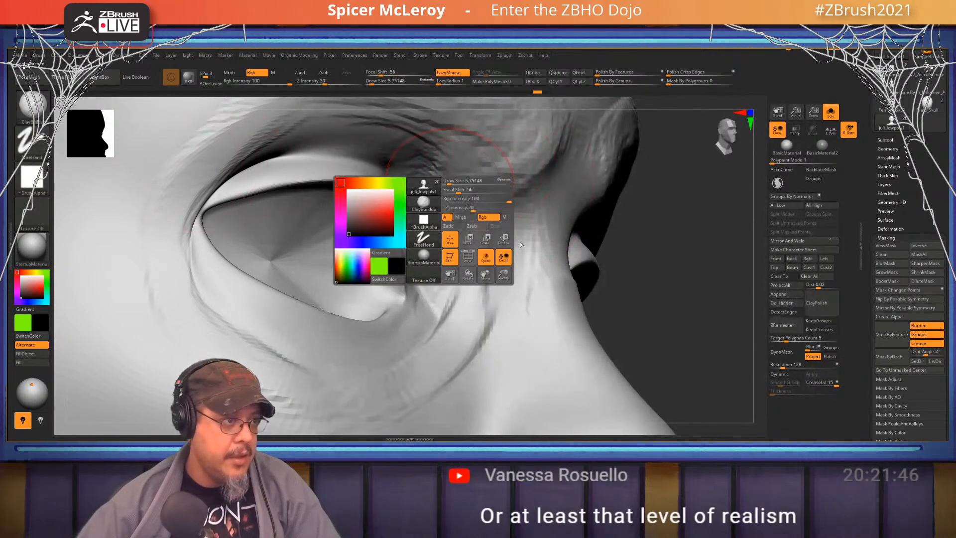
{"action": "left_click", "coordinate": [481, 219]}
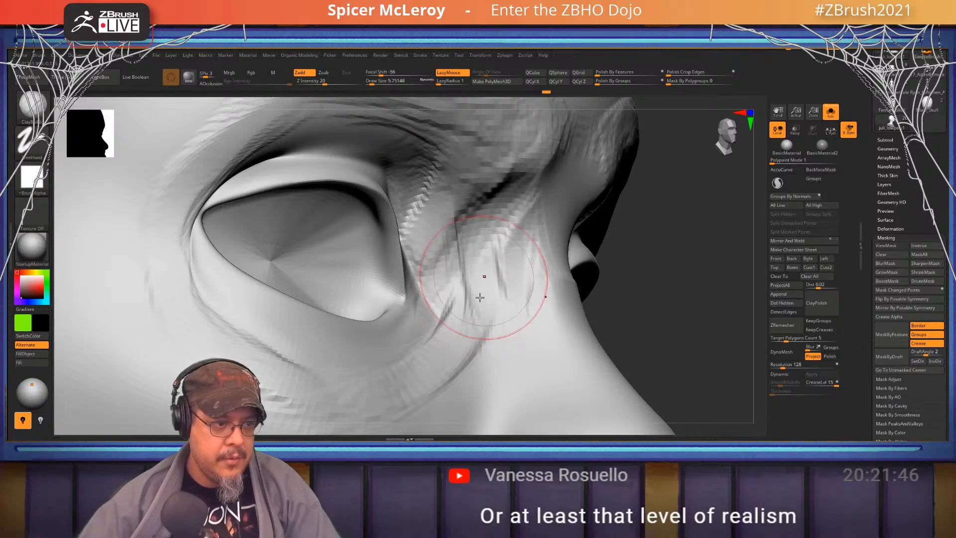
{"action": "left_click_drag", "start_coordinate": [671, 248], "coordinate": [660, 218]}
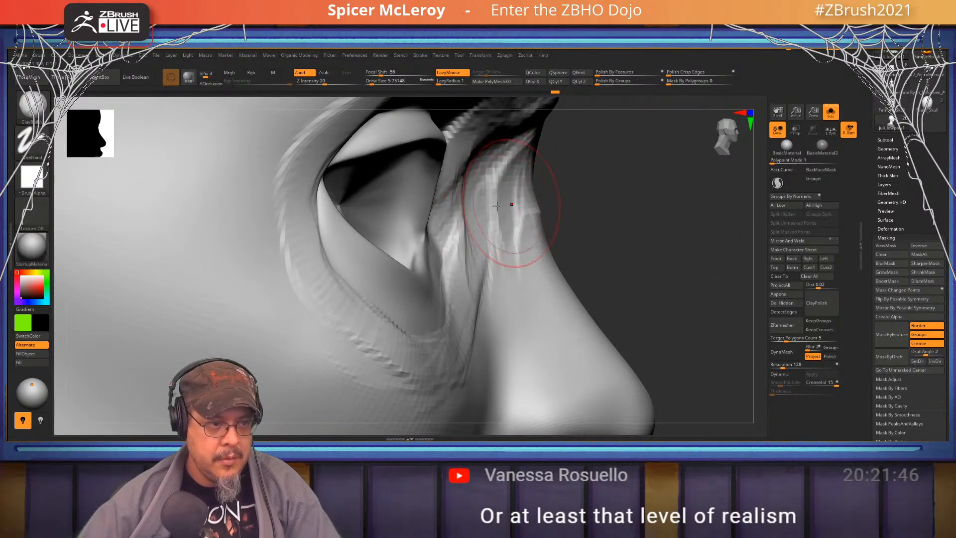
Smooth the clay strokes between the inner eye corner and the nose bridge
{"action": "key", "text": "shift"}
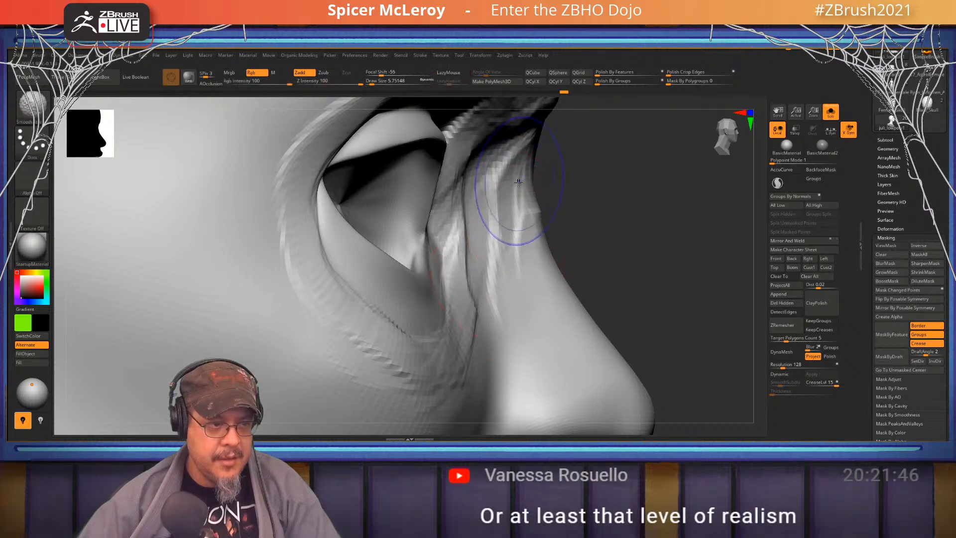
{"action": "mouse_move", "coordinate": [632, 224]}
{"action": "left_mouse_down"}
{"action": "mouse_move", "coordinate": [538, 219]}
{"action": "mouse_move", "coordinate": [520, 194]}
{"action": "mouse_move", "coordinate": [508, 211]}
{"action": "mouse_move", "coordinate": [482, 166]}
{"action": "mouse_move", "coordinate": [344, 170]}
{"action": "mouse_move", "coordinate": [329, 204]}
{"action": "left_mouse_up"}
{"action": "key", "text": "shift"}
{"action": "left_click_drag", "start_coordinate": [60, 187], "coordinate": [186, 222], "text": "alt"}
{"action": "key", "text": "shift"}
{"action": "left_click_drag", "start_coordinate": [252, 221], "coordinate": [296, 214], "text": "shift"}
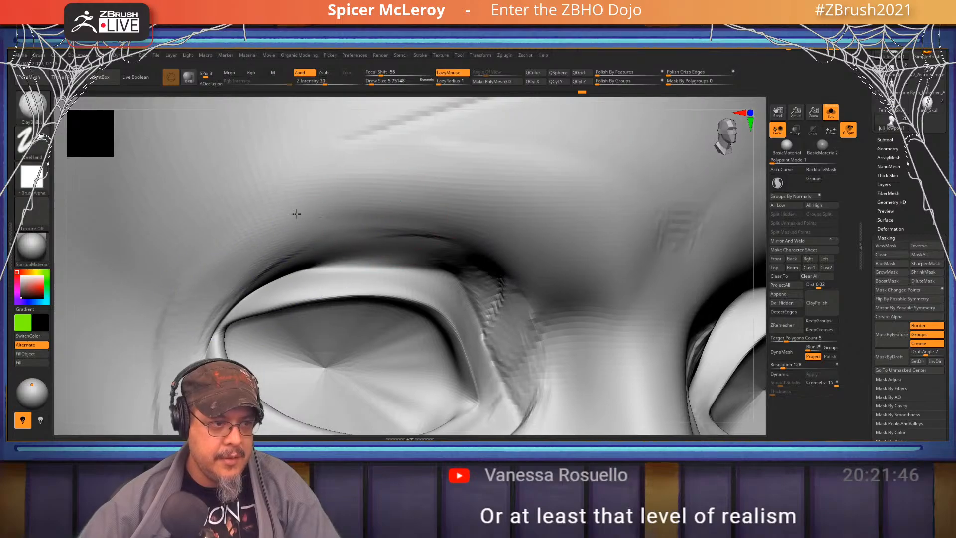
Adjust the forms around the eye and inner brow with the Move brush at draw size about 23.3
{"action": "mouse_move", "coordinate": [297, 213]}
{"action": "right_mouse_down", "text": "ctrl"}
{"action": "mouse_move", "coordinate": [502, 196]}
{"action": "mouse_move", "coordinate": [498, 175]}
{"action": "mouse_move", "coordinate": [505, 230]}
{"action": "right_mouse_up", "text": "ctrl"}
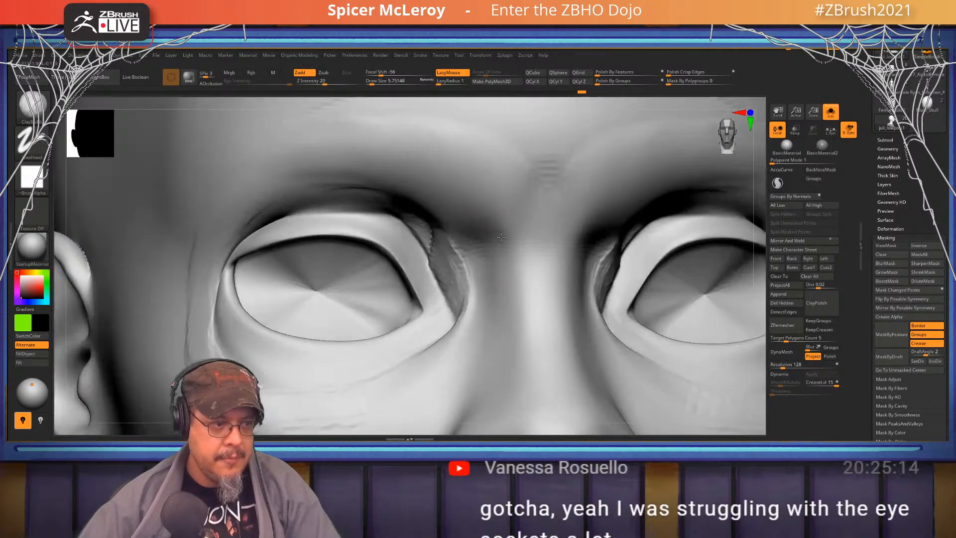
{"action": "right_click_drag", "start_coordinate": [409, 239], "coordinate": [455, 247]}
{"action": "mouse_move", "coordinate": [451, 309]}
{"action": "right_mouse_down", "text": "alt"}
{"action": "mouse_move", "coordinate": [487, 231]}
{"action": "mouse_move", "coordinate": [504, 271]}
{"action": "mouse_move", "coordinate": [485, 264]}
{"action": "mouse_move", "coordinate": [550, 192]}
{"action": "right_mouse_up", "text": "alt"}
{"action": "mouse_move", "coordinate": [515, 219]}
{"action": "right_mouse_down"}
{"action": "mouse_move", "coordinate": [526, 241]}
{"action": "mouse_move", "coordinate": [514, 219]}
{"action": "mouse_move", "coordinate": [511, 128]}
{"action": "mouse_move", "coordinate": [500, 193]}
{"action": "mouse_move", "coordinate": [550, 185]}
{"action": "mouse_move", "coordinate": [481, 174]}
{"action": "mouse_move", "coordinate": [497, 204]}
{"action": "mouse_move", "coordinate": [512, 182]}
{"action": "mouse_move", "coordinate": [474, 247]}
{"action": "right_mouse_up"}
{"action": "key", "text": "b"}
{"action": "key", "text": "d"}
{"action": "key", "text": "s"}
{"action": "key", "text": "b"}
{"action": "key", "text": "m"}
{"action": "key", "text": "v"}
{"action": "key", "text": "s"}
{"action": "left_click_drag", "start_coordinate": [479, 244], "coordinate": [459, 223]}
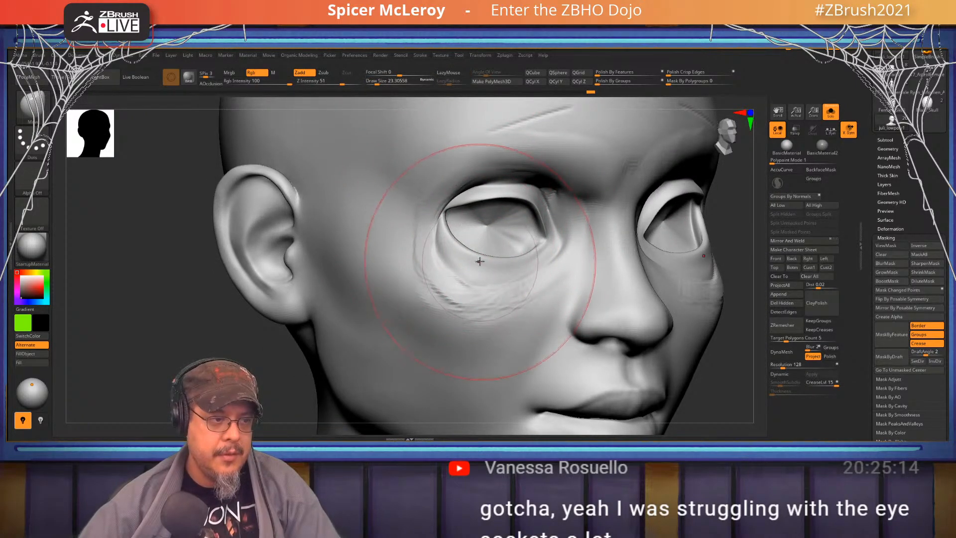
{"action": "left_click_drag", "start_coordinate": [481, 260], "coordinate": [484, 250]}
{"action": "left_click_drag", "start_coordinate": [525, 197], "coordinate": [523, 209]}
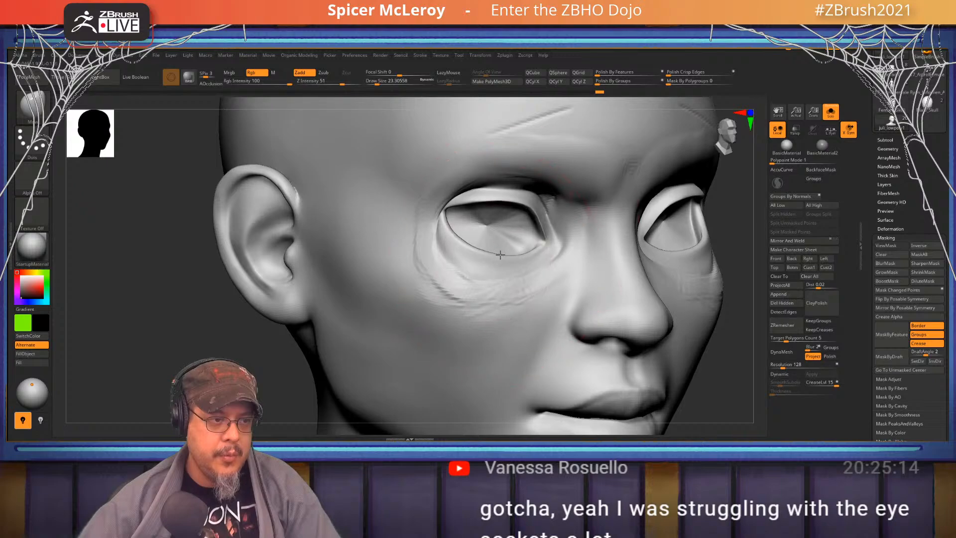
{"action": "left_click_drag", "start_coordinate": [503, 252], "coordinate": [507, 250]}
{"action": "left_click_drag", "start_coordinate": [529, 204], "coordinate": [533, 207]}
{"action": "mouse_move", "coordinate": [534, 207]}
{"action": "right_mouse_down"}
{"action": "mouse_move", "coordinate": [505, 201]}
{"action": "mouse_move", "coordinate": [502, 237]}
{"action": "right_mouse_up"}
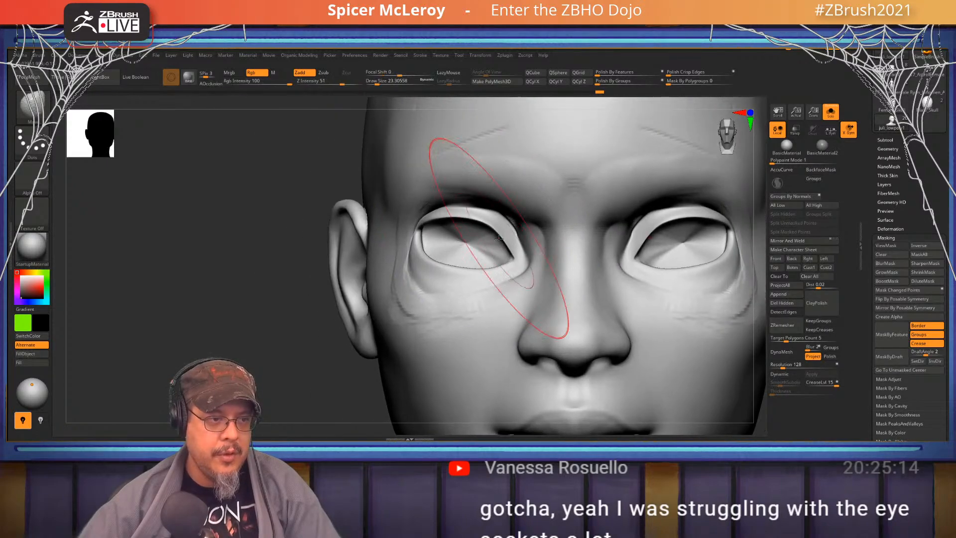
{"action": "key", "text": "s"}
{"action": "left_click_drag", "start_coordinate": [501, 237], "coordinate": [525, 243]}
{"action": "right_click_drag", "start_coordinate": [526, 243], "coordinate": [526, 212]}
{"action": "key", "text": "b"}
{"action": "key", "text": "d"}
{"action": "key", "text": "s"}
{"action": "left_click_drag", "start_coordinate": [528, 203], "coordinate": [532, 222]}
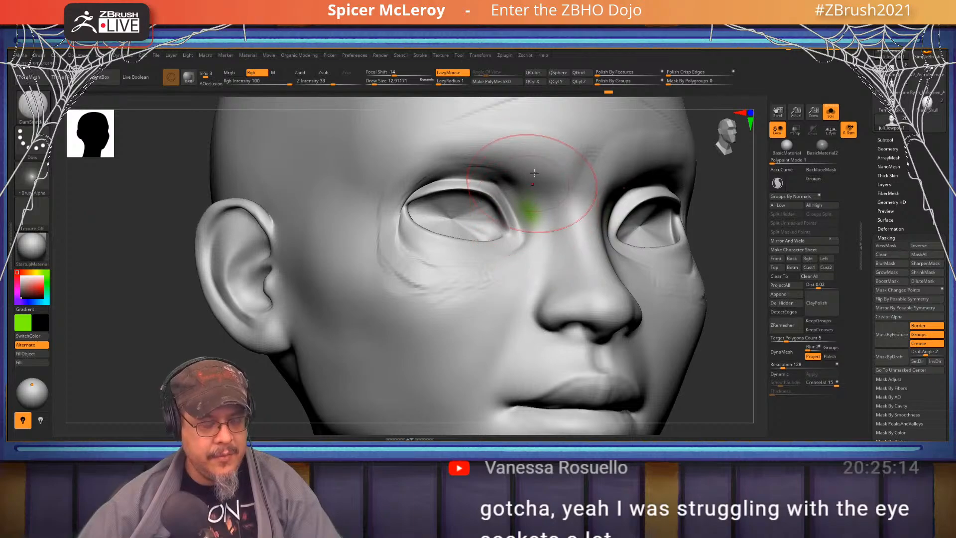
{"action": "key", "text": "ctrl+z"}
Soften and fill the inner brow and nose root with FormSoft at Z Intensity 3 and draw size about 12.9
{"action": "key", "text": "b"}
{"action": "key", "text": "f"}
{"action": "key", "text": "s"}
{"action": "mouse_move", "coordinate": [525, 185]}
{"action": "left_mouse_down"}
{"action": "mouse_move", "coordinate": [530, 229]}
{"action": "mouse_move", "coordinate": [528, 217]}
{"action": "left_mouse_up"}
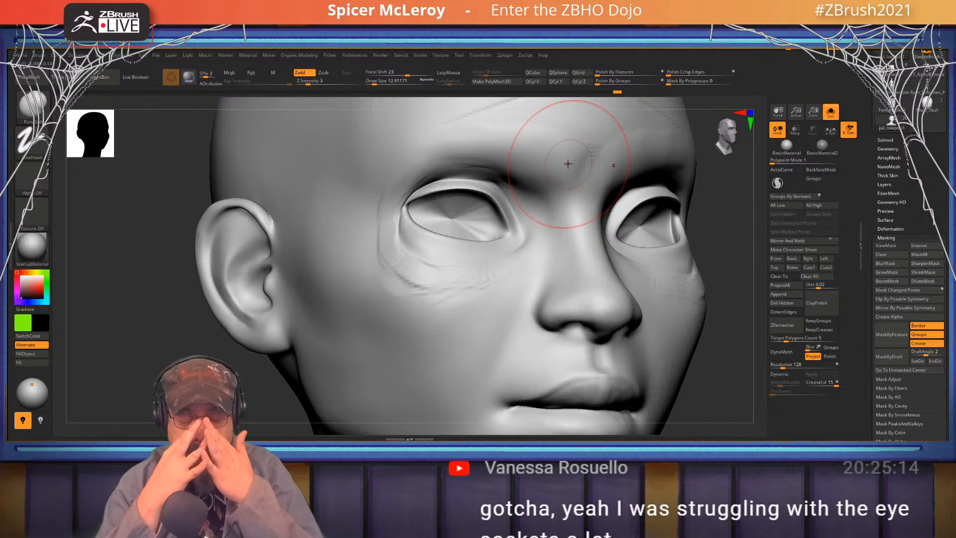
{"action": "right_click_drag", "start_coordinate": [532, 178], "coordinate": [526, 237], "text": "alt"}
{"action": "left_click_drag", "start_coordinate": [581, 209], "coordinate": [576, 228]}
Smooth away the forehead lines and the outer part of the eye socket outline below the eye
{"action": "key", "text": "shift"}
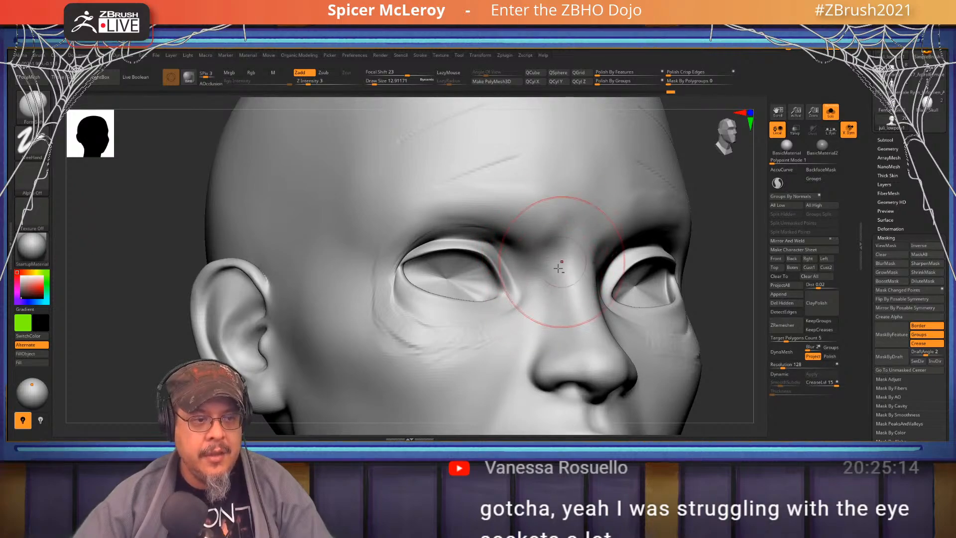
{"action": "mouse_move", "coordinate": [559, 267]}
{"action": "left_mouse_down"}
{"action": "mouse_move", "coordinate": [578, 237]}
{"action": "mouse_move", "coordinate": [542, 256]}
{"action": "mouse_move", "coordinate": [518, 207]}
{"action": "mouse_move", "coordinate": [440, 169]}
{"action": "left_mouse_up"}
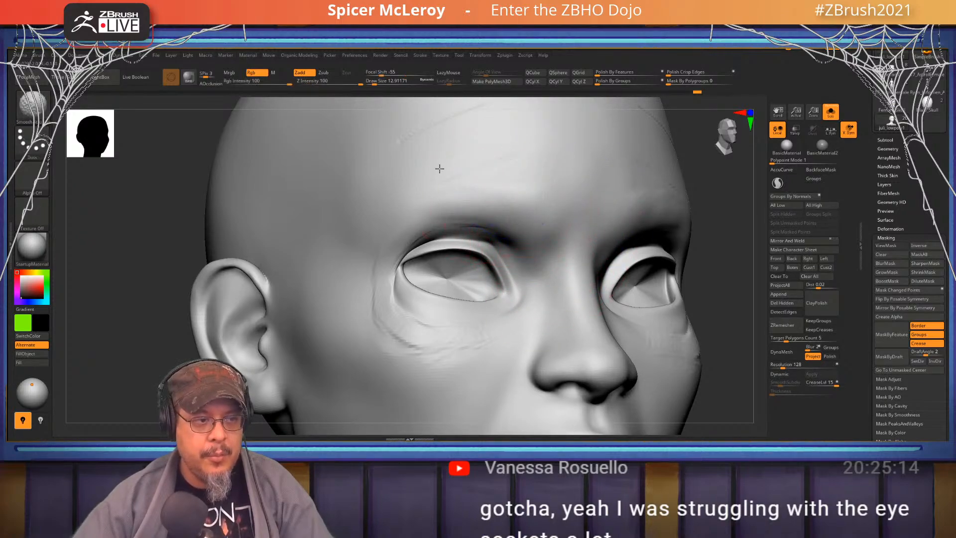
{"action": "left_click_drag", "start_coordinate": [376, 326], "coordinate": [397, 313], "text": "shift"}
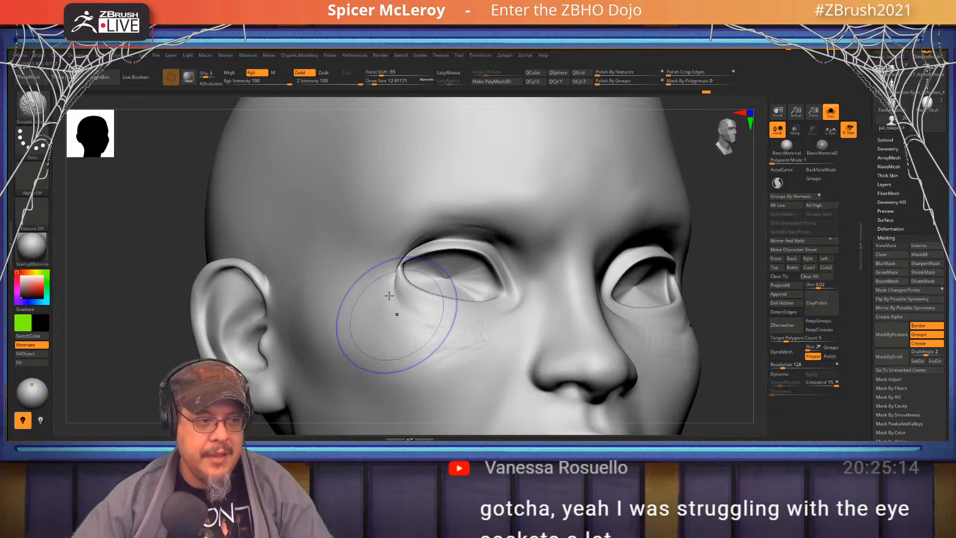
Set DamStandard to carve depth without painting color, with Zsub on and Rgb off
{"action": "mouse_move", "coordinate": [397, 313]}
{"action": "right_mouse_down", "text": "alt"}
{"action": "mouse_move", "coordinate": [422, 253]}
{"action": "mouse_move", "coordinate": [448, 269]}
{"action": "mouse_move", "coordinate": [418, 221]}
{"action": "right_mouse_up", "text": "alt"}
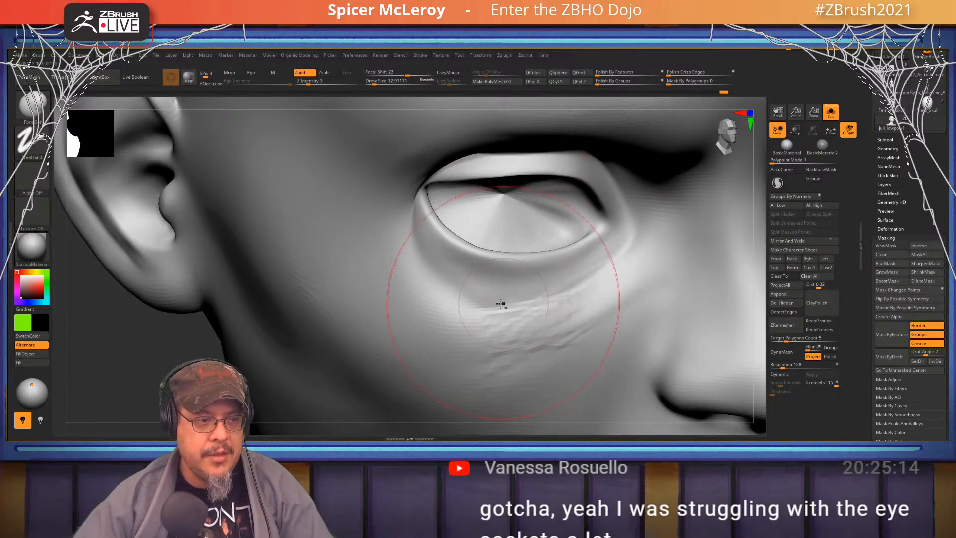
{"action": "key", "text": "b"}
{"action": "key", "text": "d"}
{"action": "key", "text": "s"}
{"action": "key", "text": "s"}
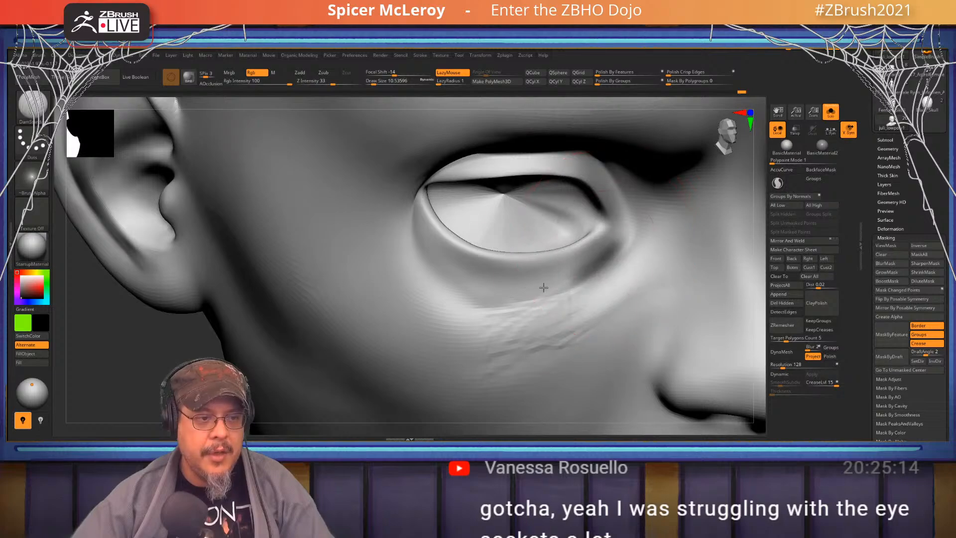
{"action": "key", "text": "ctrl"}
{"action": "key", "text": "b"}
{"action": "key", "text": "d"}
{"action": "key", "text": "s"}
{"action": "key", "text": "space"}
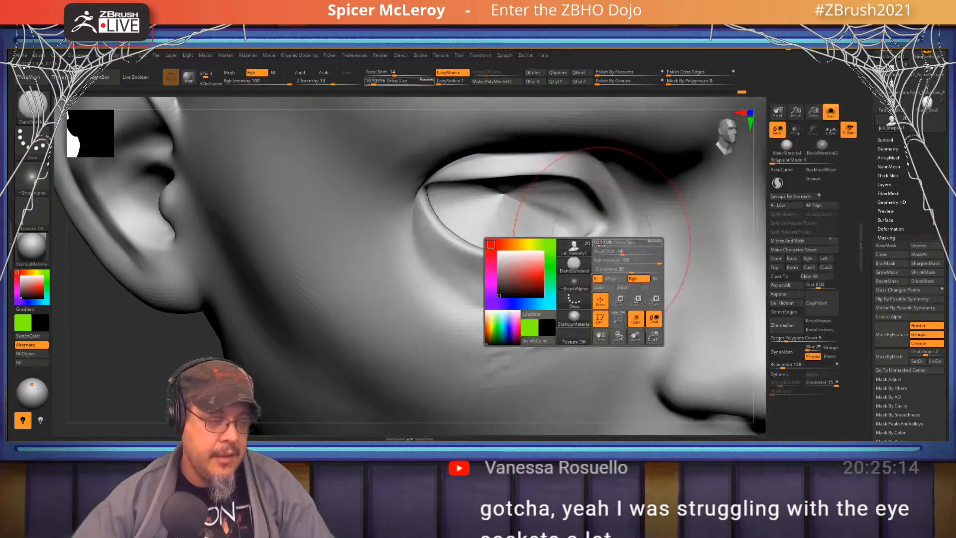
{"action": "left_click", "coordinate": [626, 291]}
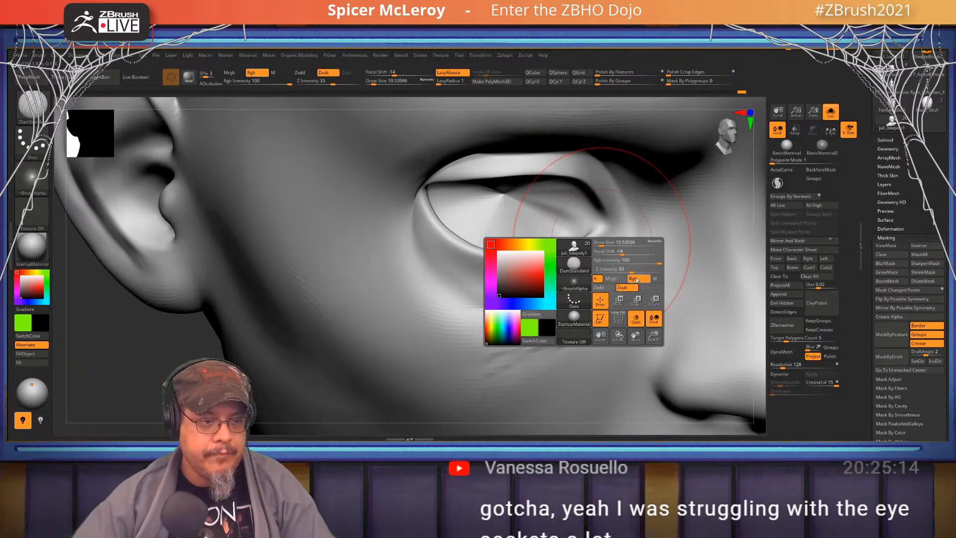
{"action": "left_click", "coordinate": [634, 280]}
Carve the tear duct at the inner eye corner with DamStandard at draw size about 1.3 and smooth it
{"action": "key", "text": "s"}
{"action": "left_click_drag", "start_coordinate": [608, 251], "coordinate": [605, 249]}
{"action": "mouse_move", "coordinate": [605, 248]}
{"action": "right_mouse_down"}
{"action": "mouse_move", "coordinate": [665, 243]}
{"action": "mouse_move", "coordinate": [521, 250]}
{"action": "mouse_move", "coordinate": [548, 282]}
{"action": "right_mouse_up"}
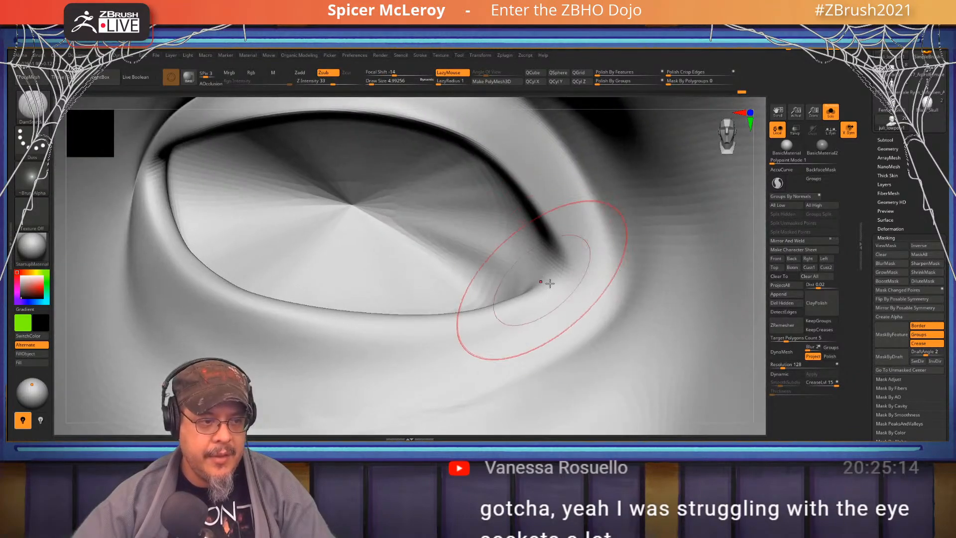
{"action": "key", "text": "s"}
{"action": "left_click_drag", "start_coordinate": [552, 288], "coordinate": [547, 287]}
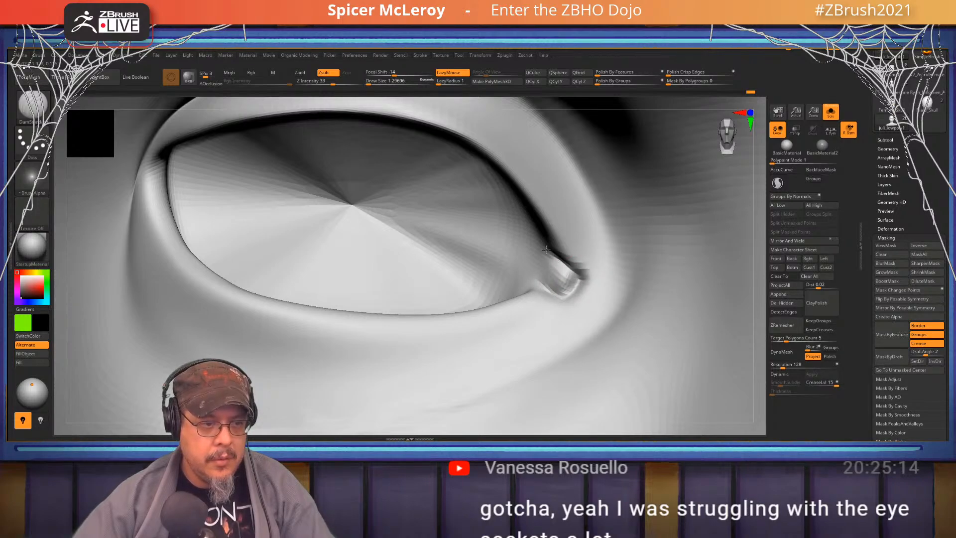
{"action": "mouse_move", "coordinate": [557, 288]}
{"action": "left_mouse_down", "text": "shift"}
{"action": "mouse_move", "coordinate": [565, 266]}
{"action": "mouse_move", "coordinate": [580, 281]}
{"action": "left_mouse_up", "text": "shift"}
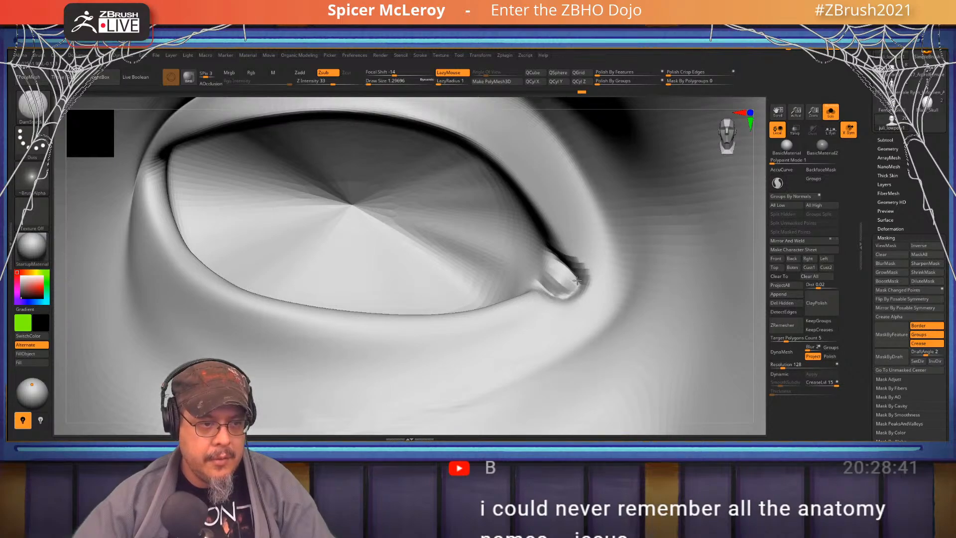
{"action": "key", "text": "b"}
{"action": "key", "text": "c"}
{"action": "key", "text": "b"}
{"action": "mouse_move", "coordinate": [593, 228]}
{"action": "right_mouse_down"}
{"action": "mouse_move", "coordinate": [587, 243]}
{"action": "mouse_move", "coordinate": [562, 242]}
{"action": "mouse_move", "coordinate": [611, 226]}
{"action": "right_mouse_up"}
{"action": "key", "text": "s"}
Define the crease beneath the lower eyelid with DamStandard at draw size about 3.67
{"action": "key", "text": "b"}
{"action": "key", "text": "d"}
{"action": "key", "text": "s"}
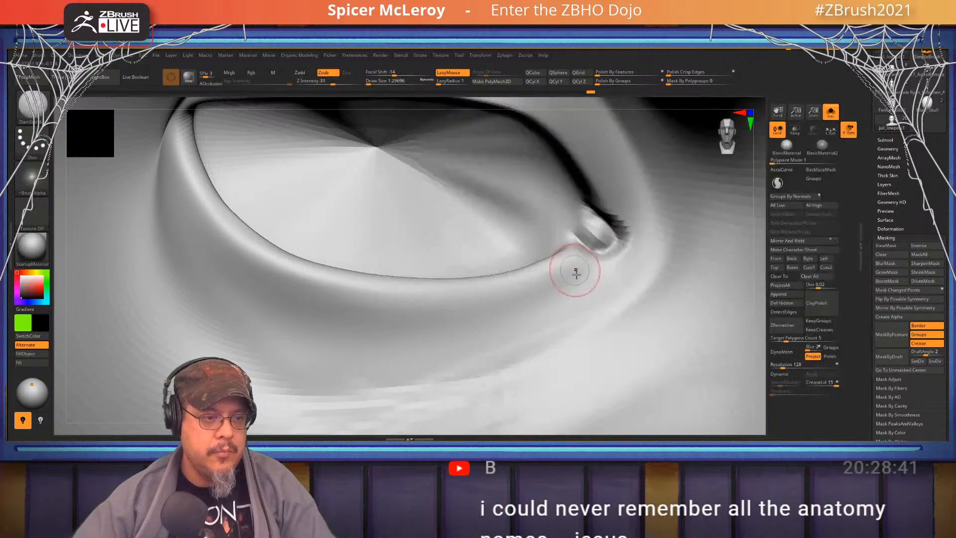
{"action": "key", "text": "s"}
{"action": "left_click_drag", "start_coordinate": [577, 280], "coordinate": [406, 331]}
{"action": "mouse_move", "coordinate": [466, 290]}
{"action": "right_mouse_down", "text": "ctrl"}
{"action": "mouse_move", "coordinate": [551, 290]}
{"action": "mouse_move", "coordinate": [538, 263]}
{"action": "mouse_move", "coordinate": [563, 295]}
{"action": "mouse_move", "coordinate": [573, 239]}
{"action": "right_mouse_up", "text": "ctrl"}
{"action": "left_click_drag", "start_coordinate": [690, 264], "coordinate": [585, 282]}
{"action": "right_click_drag", "start_coordinate": [513, 239], "coordinate": [455, 224]}
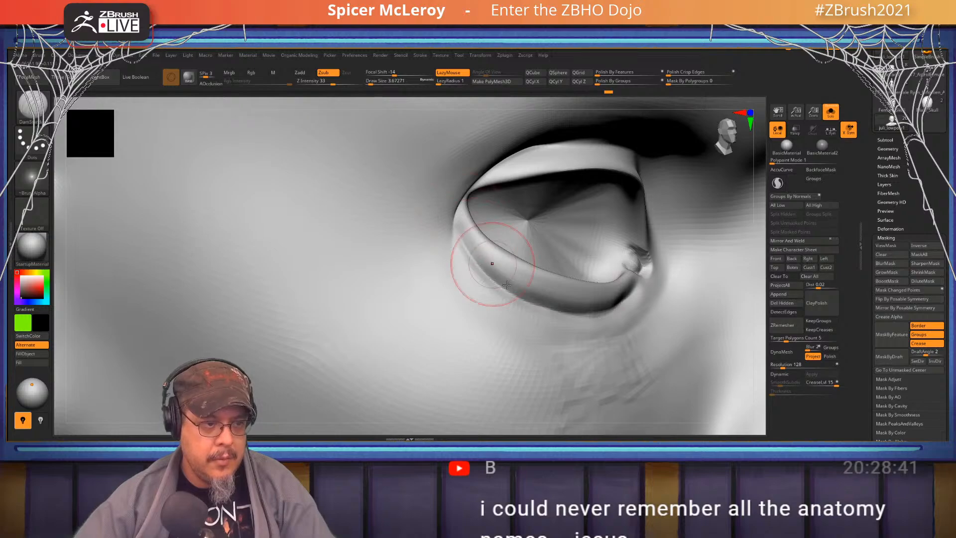
{"action": "key", "text": "shift"}
Show all the character's subtools again, set the secondary color to white and select the eyeballs
{"action": "mouse_move", "coordinate": [641, 307]}
{"action": "right_mouse_down"}
{"action": "mouse_move", "coordinate": [518, 241]}
{"action": "mouse_move", "coordinate": [506, 222]}
{"action": "mouse_move", "coordinate": [501, 241]}
{"action": "mouse_move", "coordinate": [554, 239]}
{"action": "mouse_move", "coordinate": [141, 263]}
{"action": "right_mouse_up"}
{"action": "left_click", "coordinate": [830, 114]}
{"action": "left_click", "coordinate": [18, 275]}
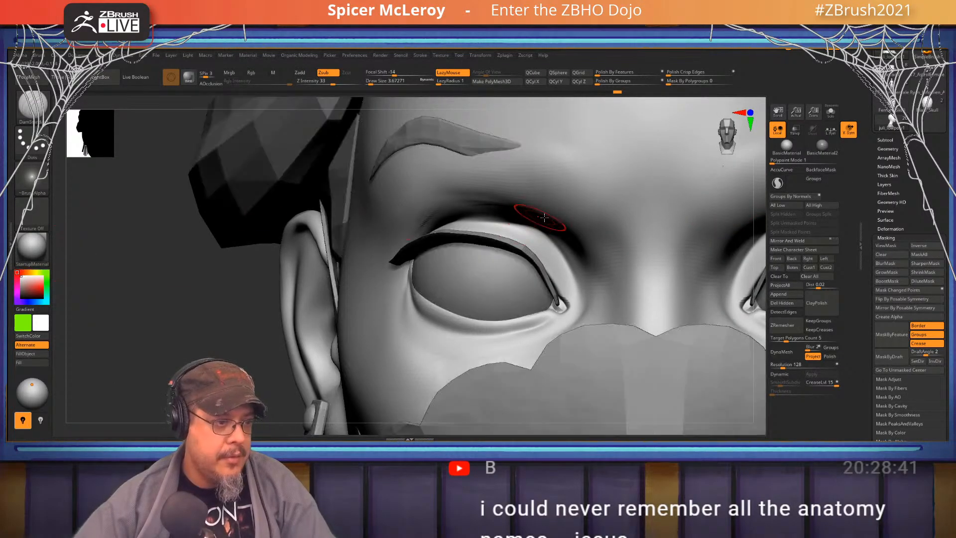
{"action": "mouse_move", "coordinate": [544, 218]}
{"action": "right_mouse_down"}
{"action": "mouse_move", "coordinate": [553, 236]}
{"action": "mouse_move", "coordinate": [502, 256]}
{"action": "mouse_move", "coordinate": [501, 312]}
{"action": "mouse_move", "coordinate": [535, 267]}
{"action": "right_mouse_up"}
{"action": "left_click", "coordinate": [536, 266], "text": "alt"}
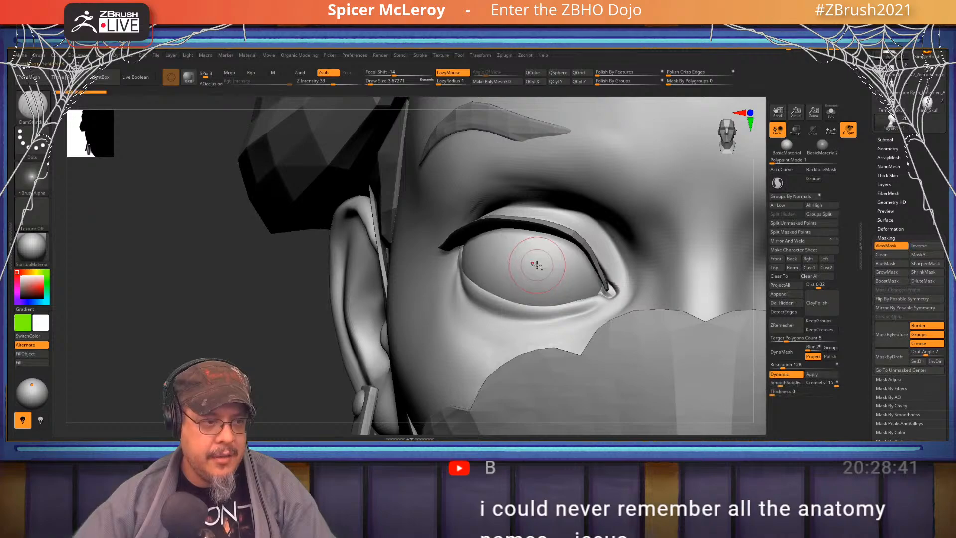
Isolate the eyeballs, adjust subtool visibility to leave only the head and eyeballs, and end the isolation
{"action": "left_click", "coordinate": [830, 115]}
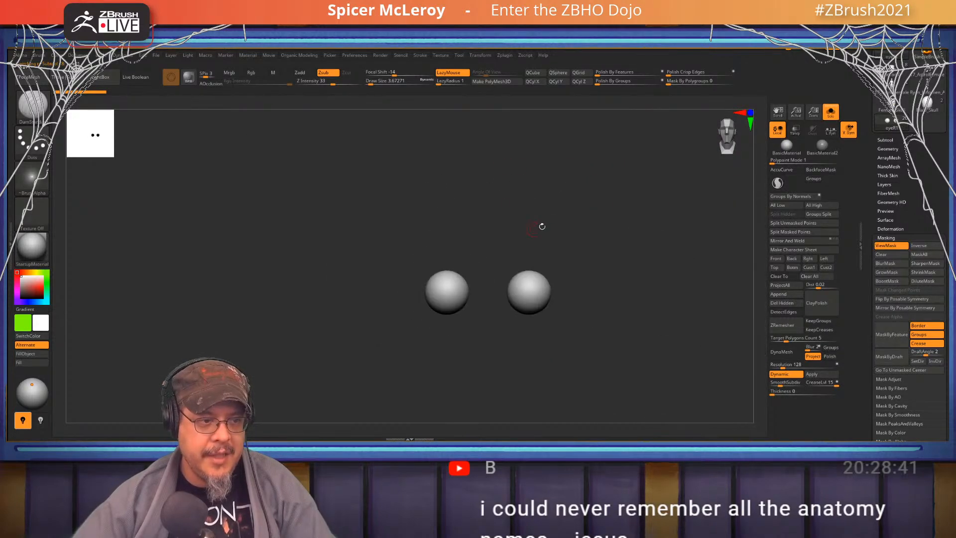
{"action": "left_click", "coordinate": [886, 140]}
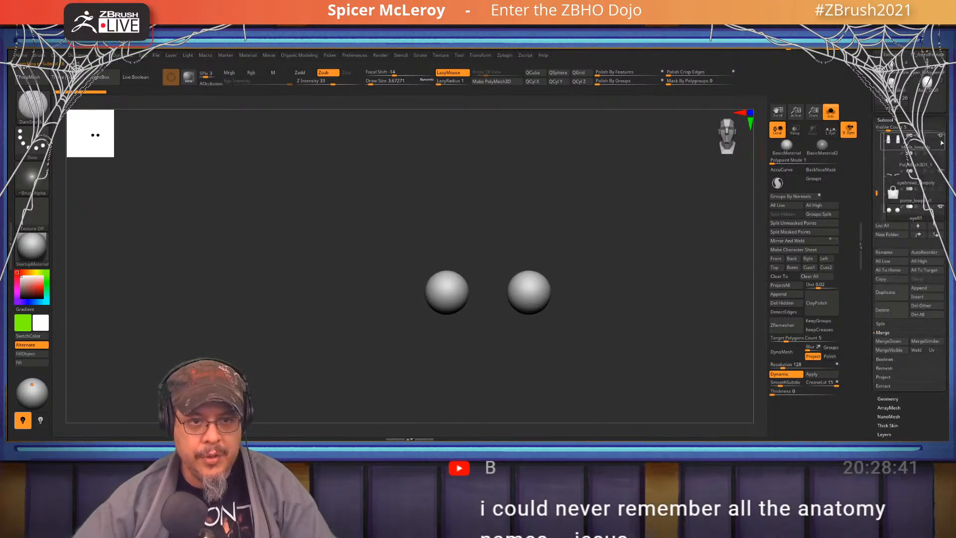
{"action": "left_click", "coordinate": [940, 206]}
{"action": "left_click_drag", "start_coordinate": [877, 192], "coordinate": [875, 144]}
{"action": "left_click", "coordinate": [939, 165]}
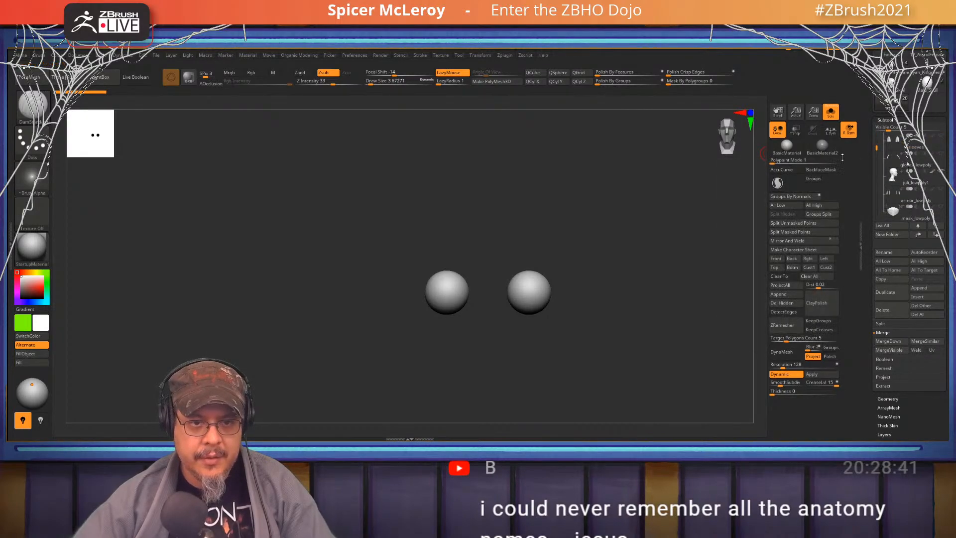
{"action": "left_click_drag", "start_coordinate": [545, 230], "coordinate": [571, 251], "text": "alt"}
{"action": "left_click", "coordinate": [831, 114]}
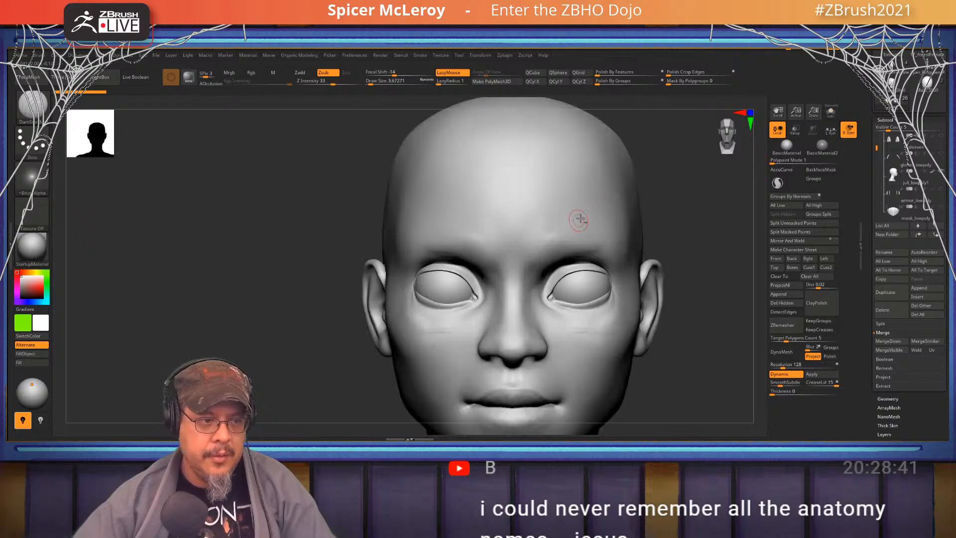
Turn on transparency to view the full eyeballs through the head and compare them with the skull's eye sockets
{"action": "left_click", "coordinate": [799, 135]}
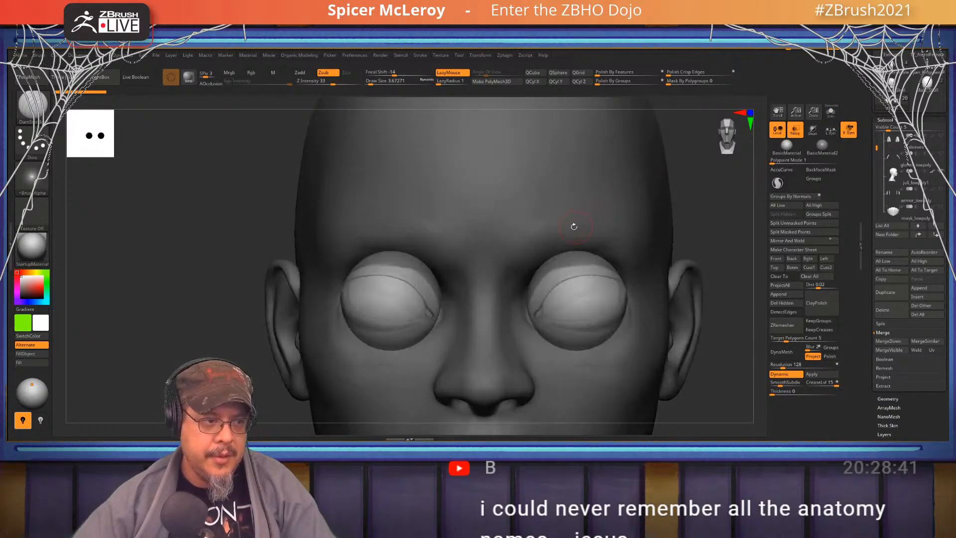
{"action": "left_click_drag", "start_coordinate": [574, 226], "coordinate": [643, 230], "text": "alt"}
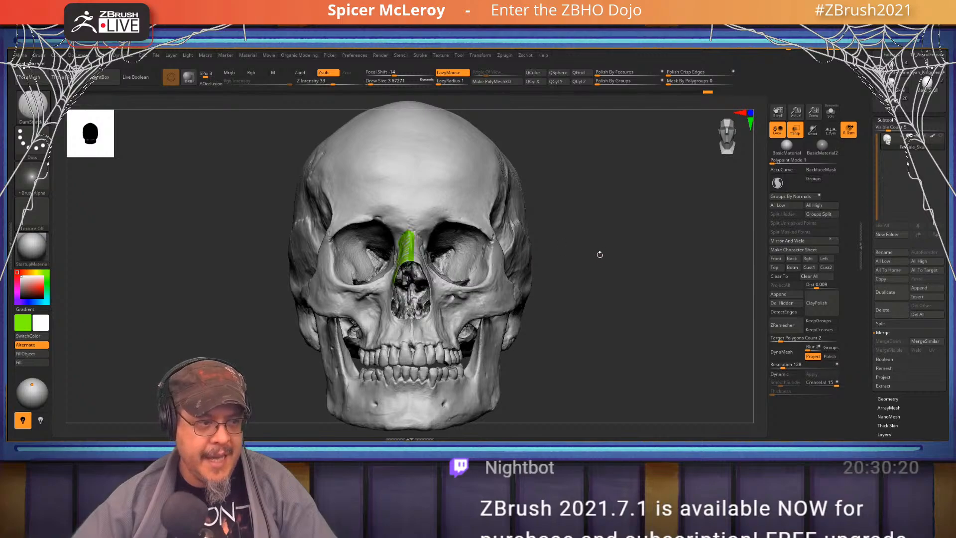
{"action": "left_click_drag", "start_coordinate": [599, 254], "coordinate": [662, 264], "text": "alt"}
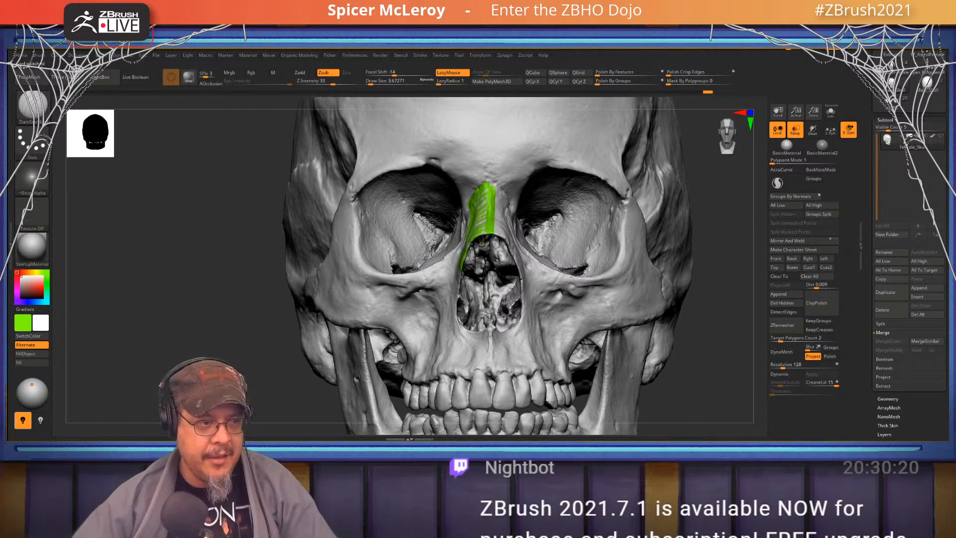
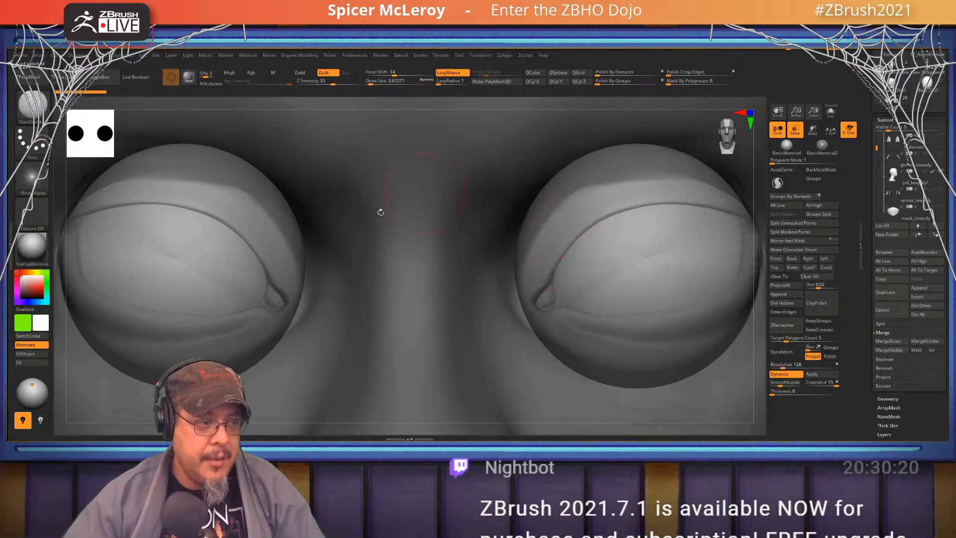
Recenter and reset the gizmo on the eyeballs, enable local symmetry, and scale them down uniformly to about 0.70
{"action": "right_click_drag", "start_coordinate": [184, 233], "coordinate": [350, 192], "text": "ctrl"}
{"action": "key", "text": "w"}
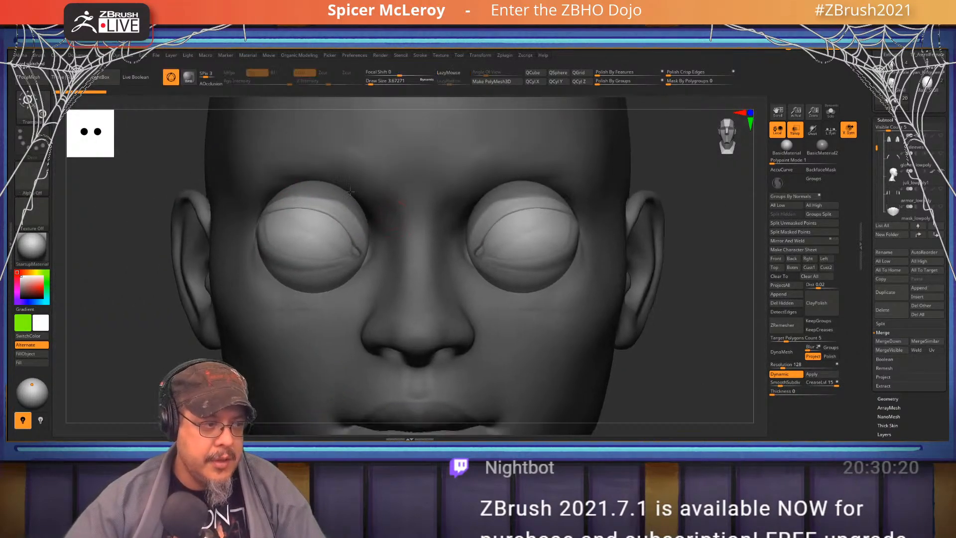
{"action": "left_click", "coordinate": [532, 232]}
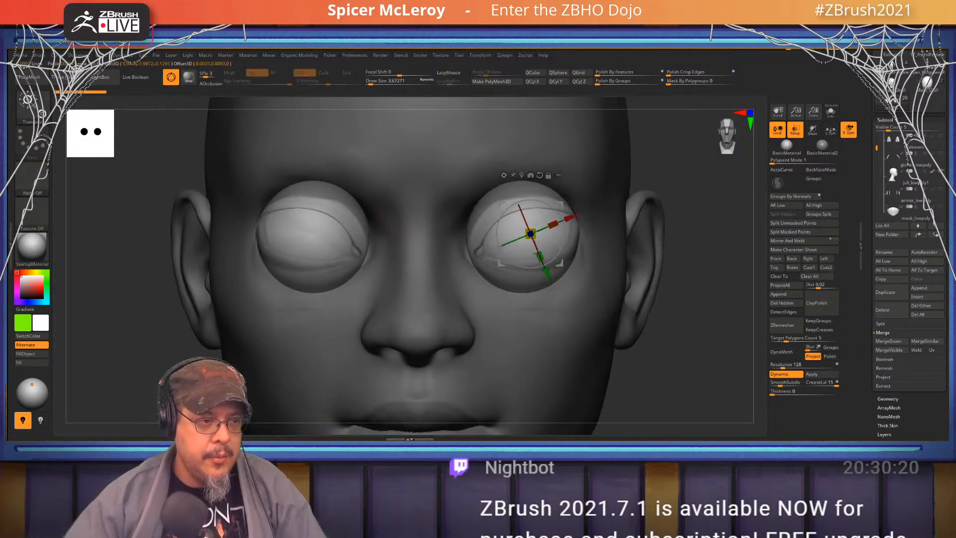
{"action": "left_click", "coordinate": [527, 173]}
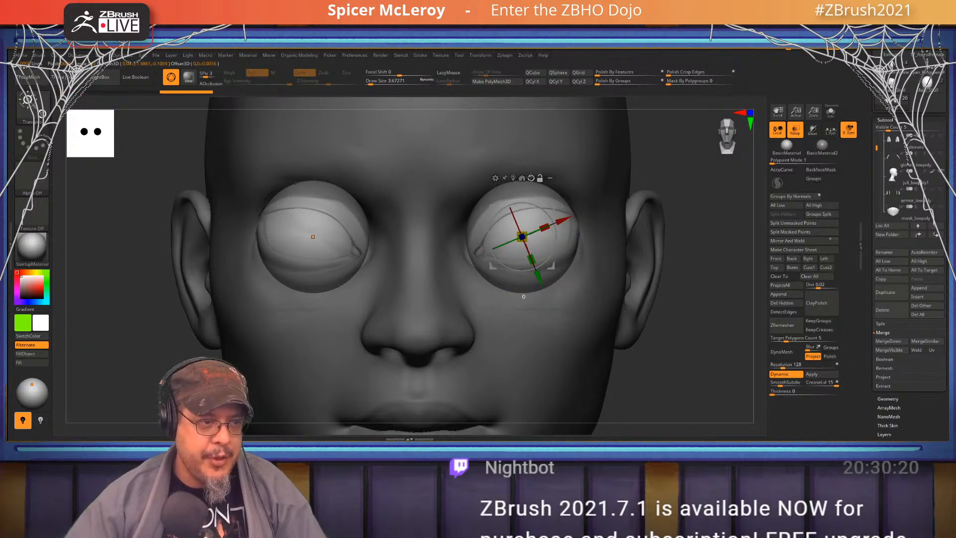
{"action": "left_click", "coordinate": [531, 178]}
{"action": "left_click", "coordinate": [831, 132]}
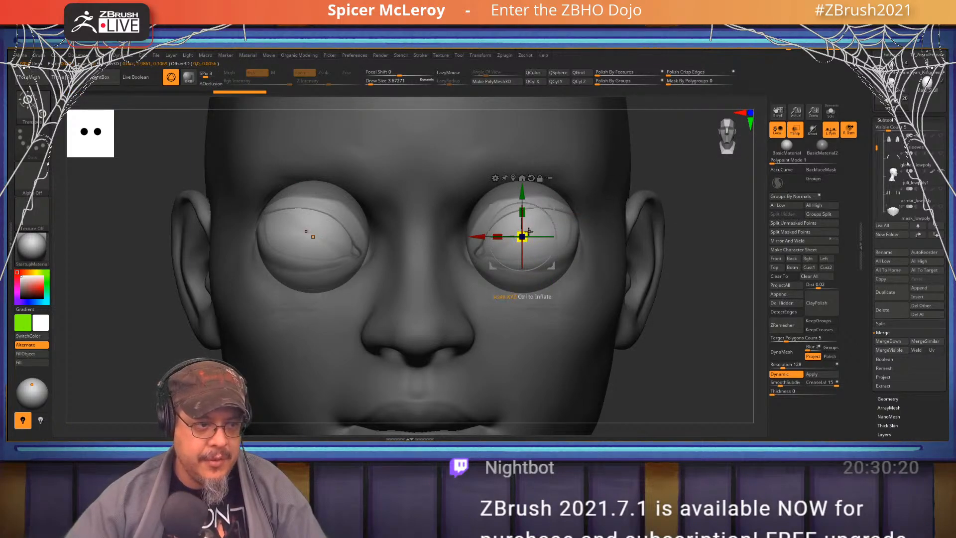
{"action": "left_click_drag", "start_coordinate": [529, 231], "coordinate": [492, 237]}
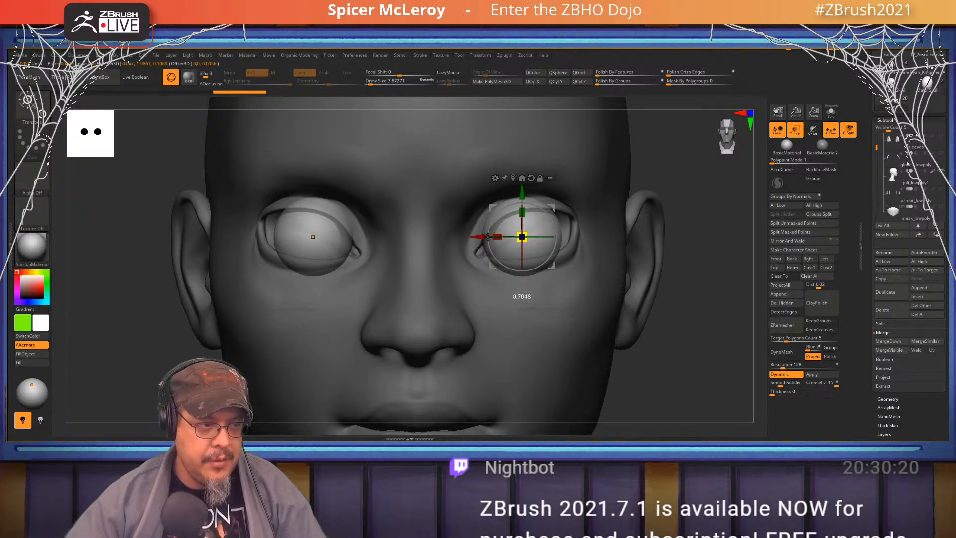
Reposition the scaled eyeballs in depth within the sockets from a side view and return to draw mode
{"action": "key", "text": "q"}
{"action": "left_click_drag", "start_coordinate": [672, 212], "coordinate": [457, 238]}
{"action": "key", "text": "w"}
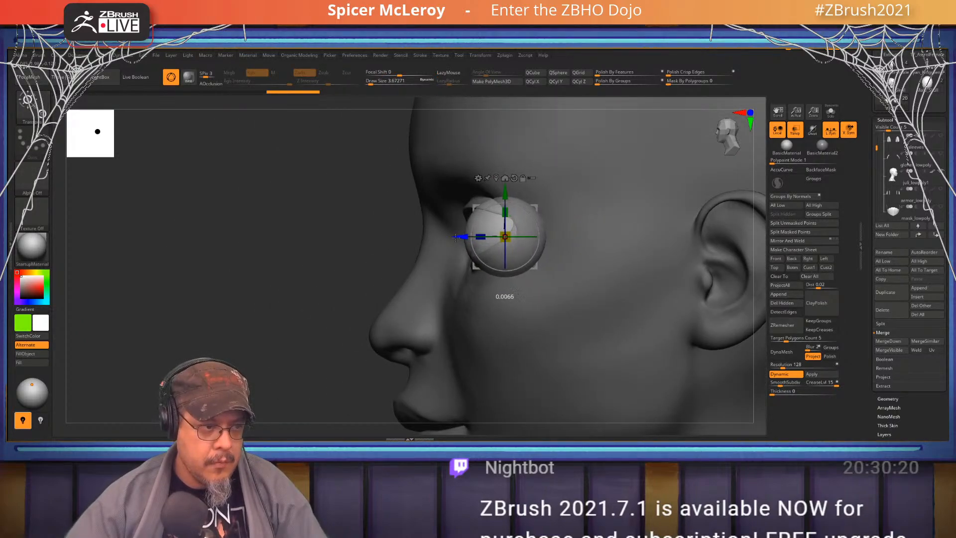
{"action": "key", "text": "q"}
{"action": "left_click_drag", "start_coordinate": [301, 260], "coordinate": [623, 202], "text": "shift"}
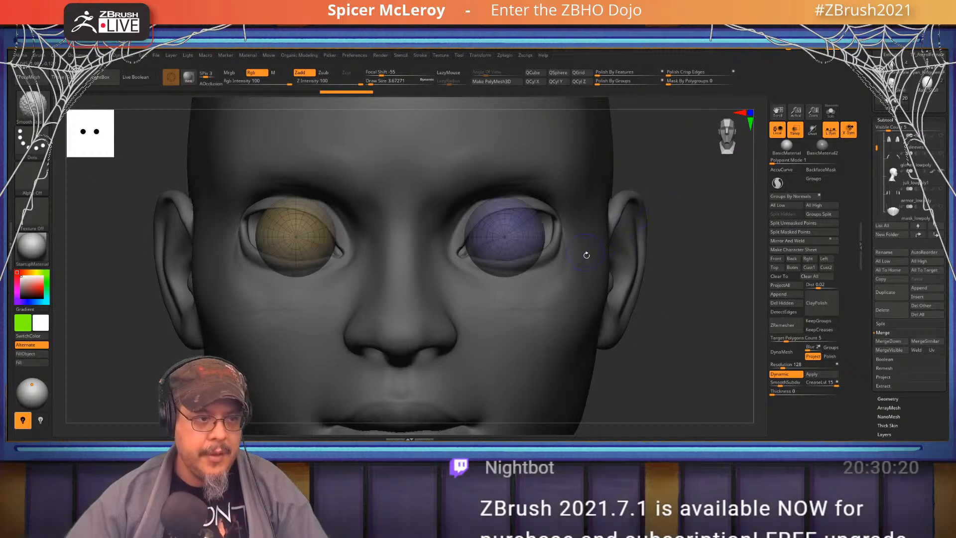
Select the head, make the eyeball subtool visible with it, and turn off transparency
{"action": "left_click", "coordinate": [559, 294], "text": "alt"}
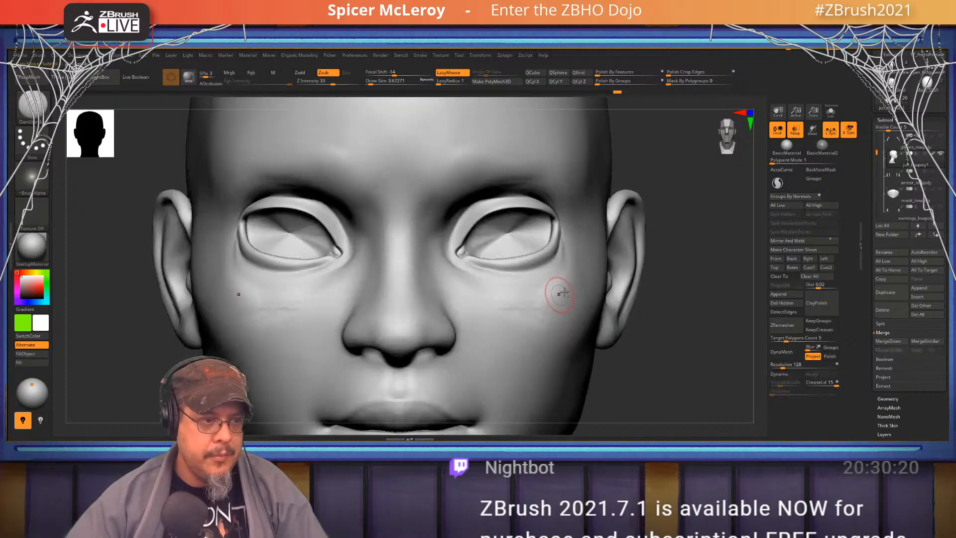
{"action": "left_click_drag", "start_coordinate": [648, 284], "coordinate": [694, 268]}
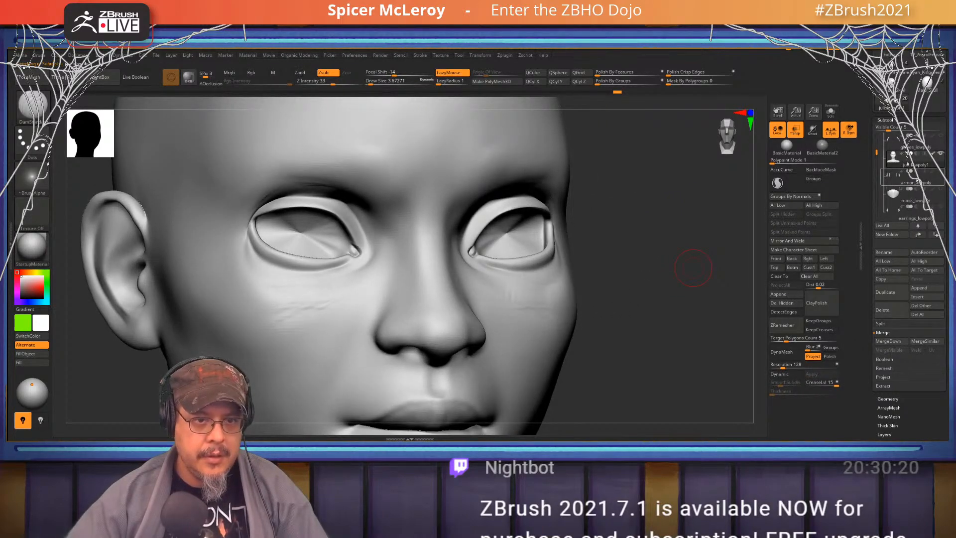
{"action": "left_click_drag", "start_coordinate": [877, 153], "coordinate": [871, 194]}
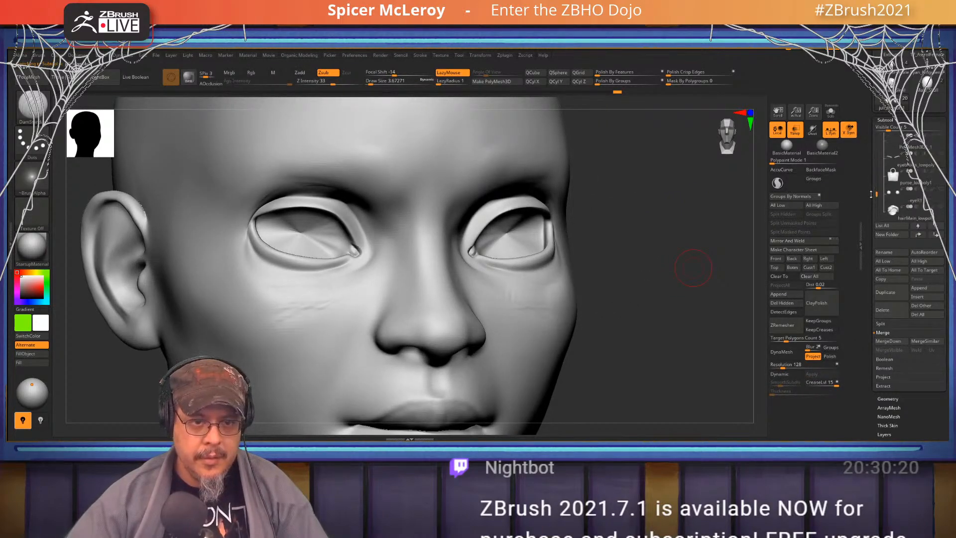
{"action": "left_click", "coordinate": [942, 189]}
{"action": "left_click_drag", "start_coordinate": [641, 218], "coordinate": [682, 250], "text": "alt"}
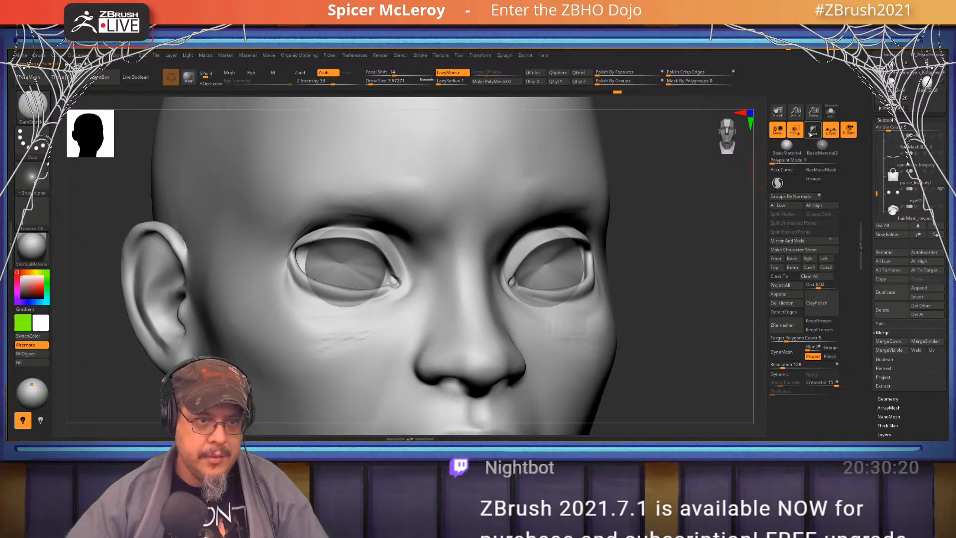
{"action": "left_click", "coordinate": [796, 130]}
{"action": "left_click_drag", "start_coordinate": [739, 184], "coordinate": [559, 199]}
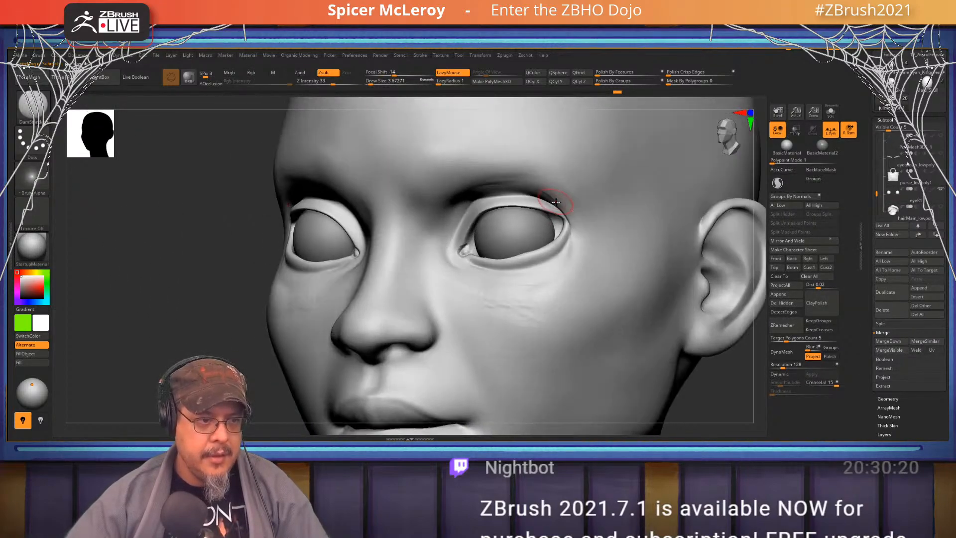
Lower the head's subdivision level and adjust the eyelids' inner corners with the Move brush at draw size about 20
{"action": "key", "text": "n"}
{"action": "key", "text": "comma"}
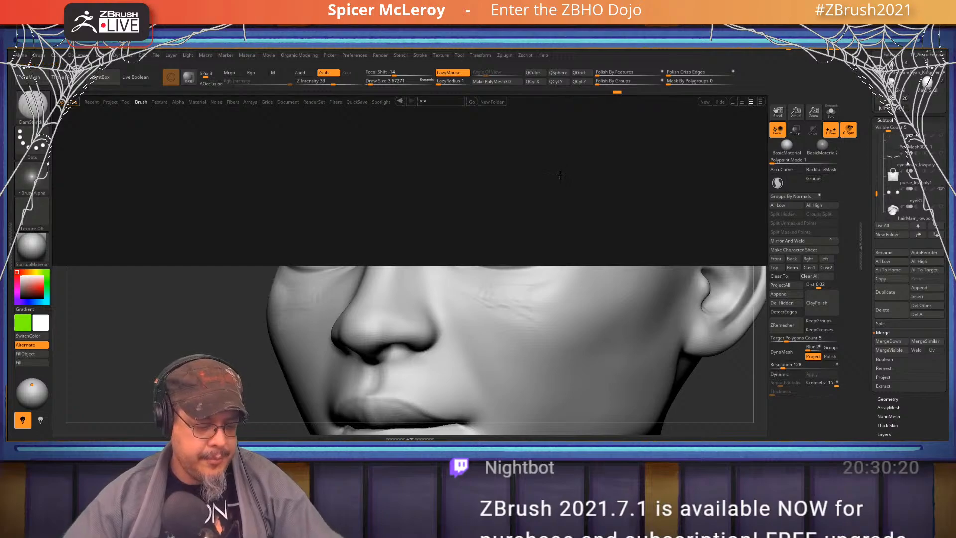
{"action": "key", "text": "comma"}
{"action": "key", "text": "b"}
{"action": "key", "text": "m"}
{"action": "key", "text": "v"}
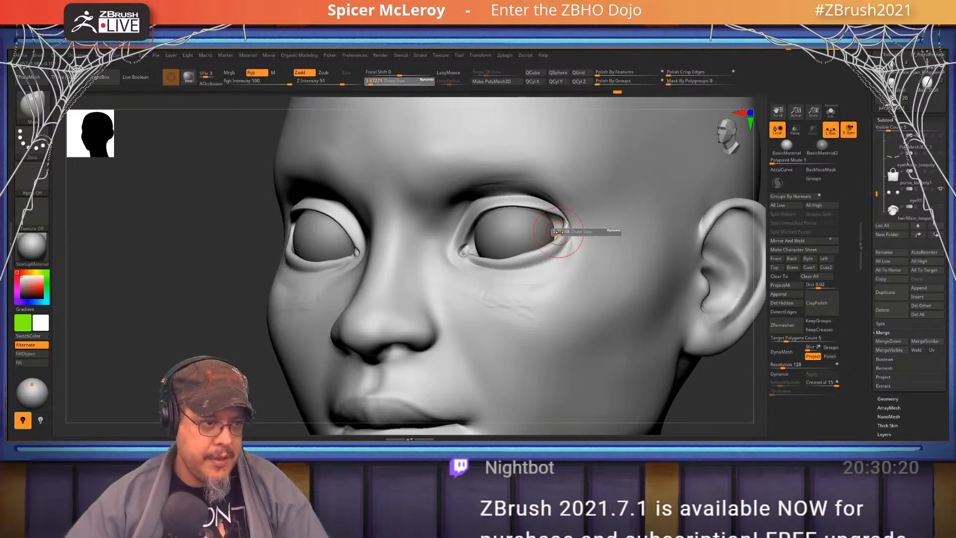
{"action": "key", "text": "shift+d"}
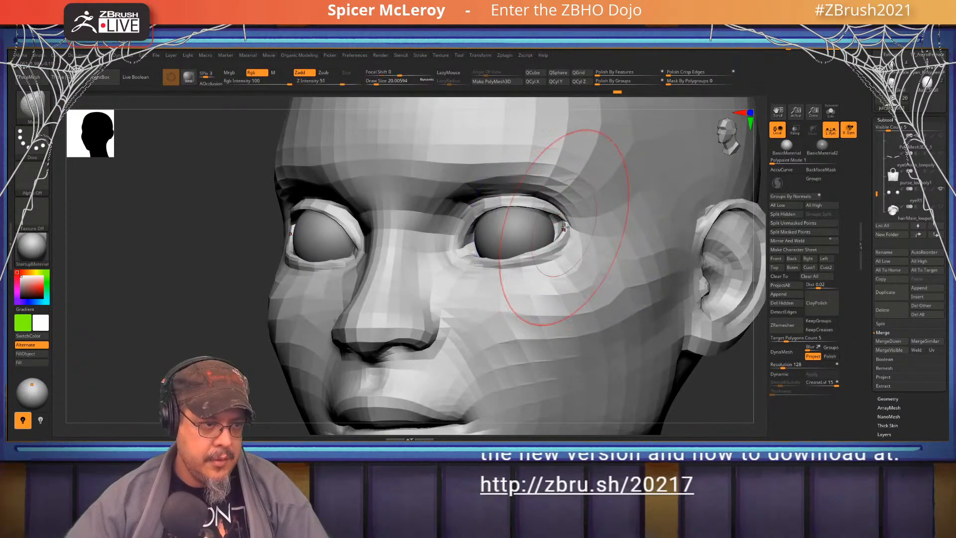
{"action": "mouse_move", "coordinate": [538, 230]}
{"action": "right_mouse_down"}
{"action": "mouse_move", "coordinate": [573, 254]}
{"action": "mouse_move", "coordinate": [580, 274]}
{"action": "right_mouse_up"}
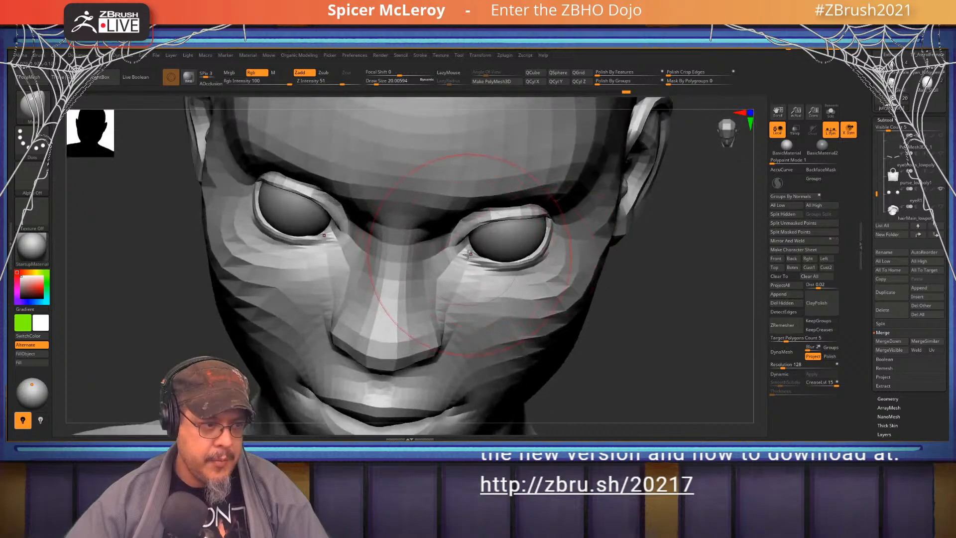
{"action": "left_click_drag", "start_coordinate": [471, 253], "coordinate": [471, 251]}
Shape the lower eyelids around the eyeballs from above with the Move brush at draw size about 9.4
{"action": "mouse_move", "coordinate": [472, 253]}
{"action": "right_mouse_down"}
{"action": "mouse_move", "coordinate": [488, 318]}
{"action": "mouse_move", "coordinate": [498, 289]}
{"action": "right_mouse_up"}
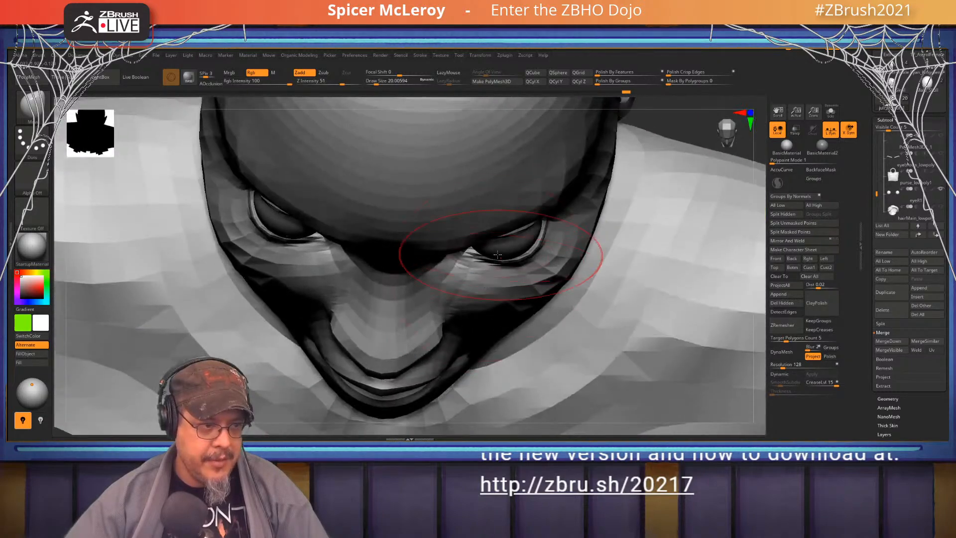
{"action": "key", "text": "s"}
{"action": "mouse_move", "coordinate": [486, 258]}
{"action": "left_mouse_down"}
{"action": "mouse_move", "coordinate": [483, 269]}
{"action": "mouse_move", "coordinate": [516, 263]}
{"action": "left_mouse_up"}
{"action": "mouse_move", "coordinate": [548, 232]}
{"action": "right_mouse_down"}
{"action": "mouse_move", "coordinate": [553, 144]}
{"action": "mouse_move", "coordinate": [513, 152]}
{"action": "mouse_move", "coordinate": [553, 156]}
{"action": "mouse_move", "coordinate": [544, 164]}
{"action": "right_mouse_up"}
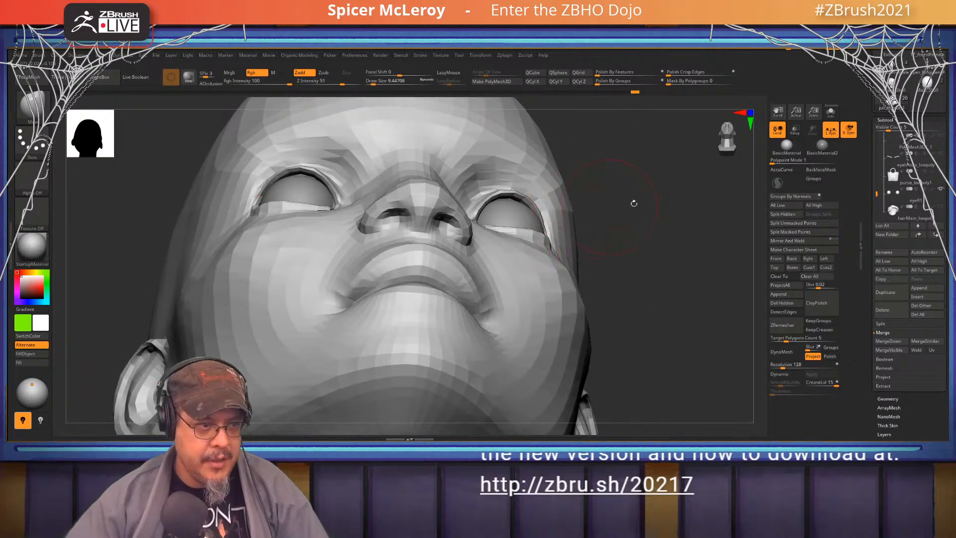
Fit the inner corners, outer corners and upper lids to the eyeballs from below at draw size about 18.5
{"action": "mouse_move", "coordinate": [634, 204]}
{"action": "right_mouse_down"}
{"action": "mouse_move", "coordinate": [658, 237]}
{"action": "mouse_move", "coordinate": [637, 244]}
{"action": "right_mouse_up"}
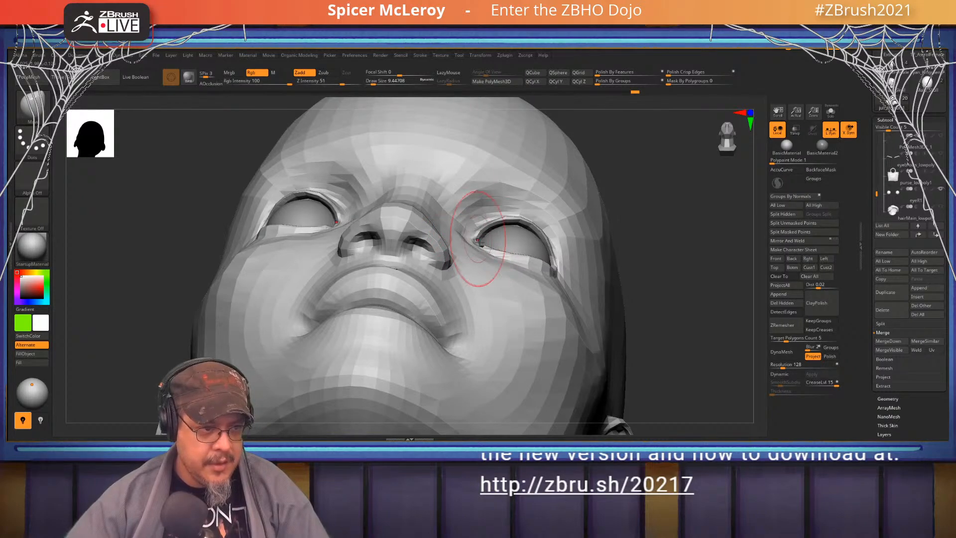
{"action": "key", "text": "s"}
{"action": "mouse_move", "coordinate": [480, 242]}
{"action": "left_mouse_down"}
{"action": "mouse_move", "coordinate": [495, 243]}
{"action": "mouse_move", "coordinate": [483, 239]}
{"action": "left_mouse_up"}
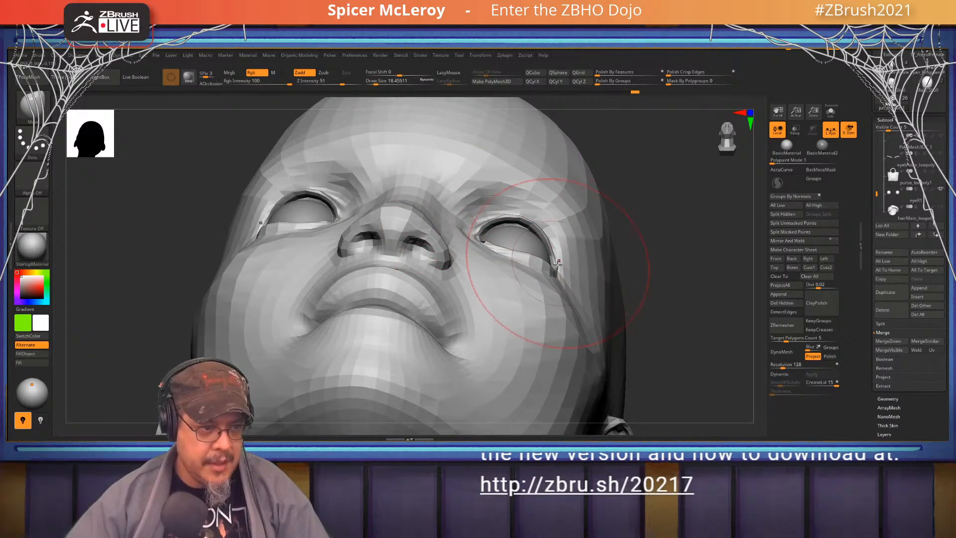
{"action": "left_click_drag", "start_coordinate": [558, 264], "coordinate": [562, 276]}
{"action": "left_click_drag", "start_coordinate": [523, 224], "coordinate": [537, 226]}
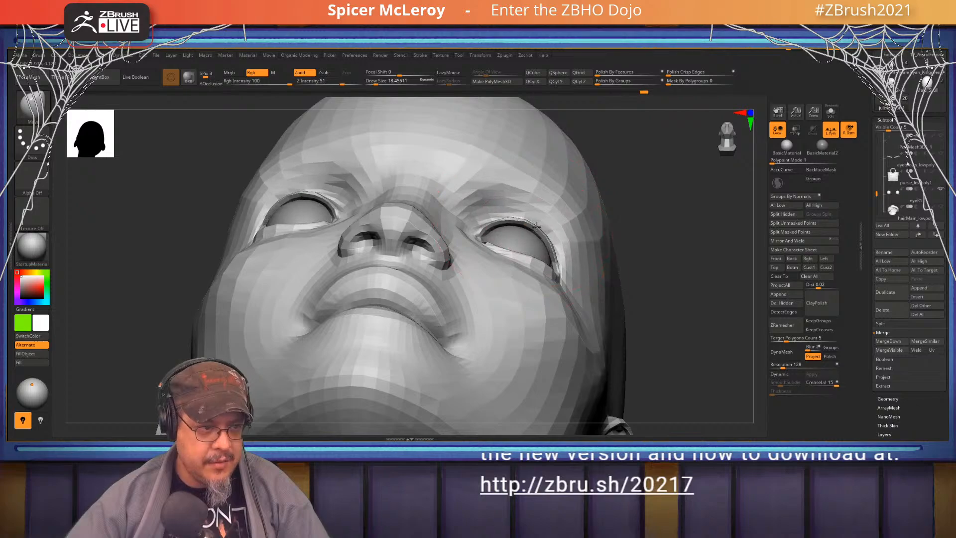
{"action": "left_click_drag", "start_coordinate": [628, 207], "coordinate": [687, 206]}
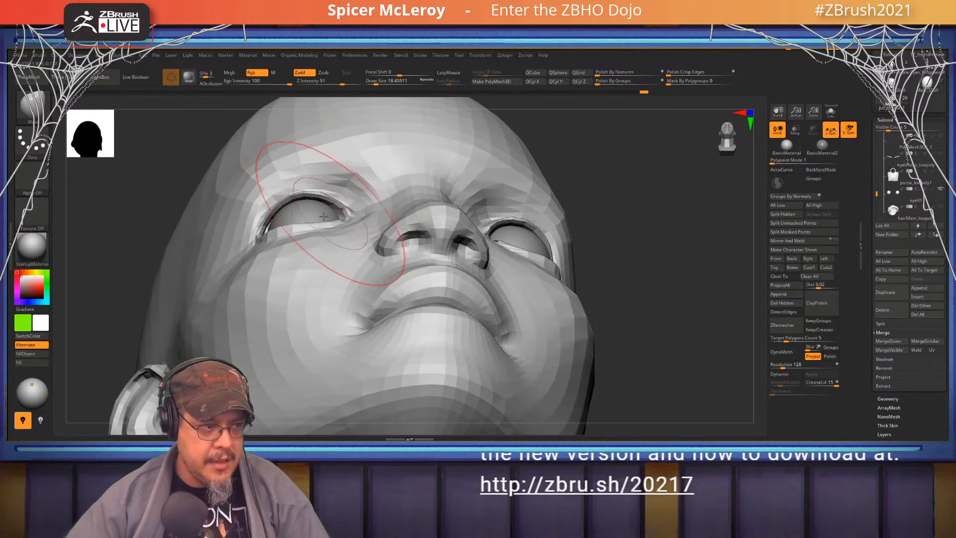
{"action": "left_click_drag", "start_coordinate": [656, 216], "coordinate": [618, 249]}
Build up the outer brow and temple area with the FormSoft brush at Z Intensity 3 and smooth the side of the forehead
{"action": "key", "text": "b"}
{"action": "key", "text": "f"}
{"action": "key", "text": "s"}
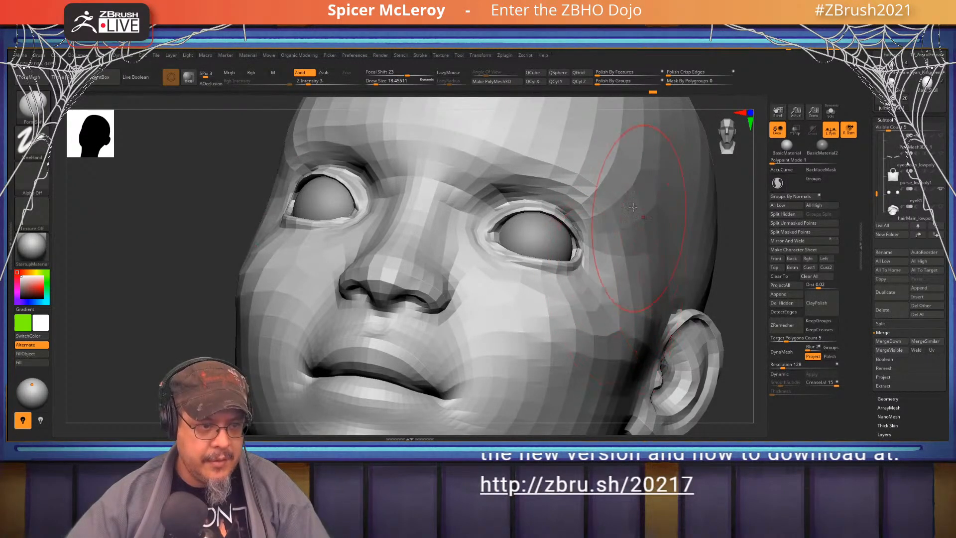
{"action": "mouse_move", "coordinate": [633, 206]}
{"action": "left_mouse_down"}
{"action": "mouse_move", "coordinate": [619, 192]}
{"action": "mouse_move", "coordinate": [538, 209]}
{"action": "mouse_move", "coordinate": [551, 228]}
{"action": "mouse_move", "coordinate": [538, 283]}
{"action": "left_mouse_up"}
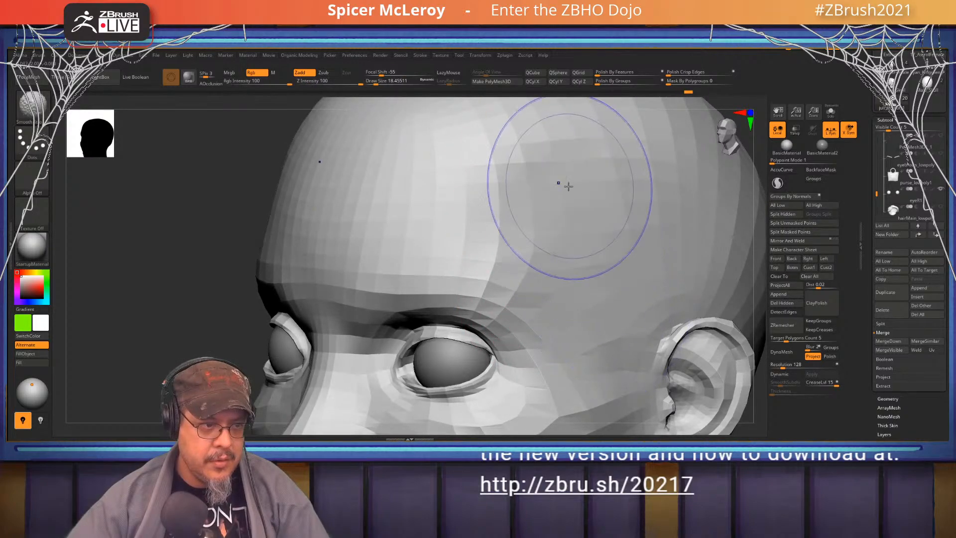
{"action": "left_click_drag", "start_coordinate": [560, 181], "coordinate": [610, 175]}
Adjust the eyelid contour over the eyeball from above with the Move brush at draw size about 12.9
{"action": "mouse_move", "coordinate": [611, 176]}
{"action": "right_mouse_down"}
{"action": "mouse_move", "coordinate": [502, 201]}
{"action": "mouse_move", "coordinate": [516, 169]}
{"action": "mouse_move", "coordinate": [506, 223]}
{"action": "mouse_move", "coordinate": [577, 195]}
{"action": "mouse_move", "coordinate": [533, 244]}
{"action": "mouse_move", "coordinate": [463, 286]}
{"action": "mouse_move", "coordinate": [503, 300]}
{"action": "mouse_move", "coordinate": [479, 291]}
{"action": "mouse_move", "coordinate": [474, 299]}
{"action": "right_mouse_up"}
{"action": "key", "text": "b"}
{"action": "key", "text": "m"}
{"action": "key", "text": "v"}
{"action": "key", "text": "s"}
{"action": "left_click_drag", "start_coordinate": [473, 294], "coordinate": [470, 284]}
{"action": "key", "text": "s"}
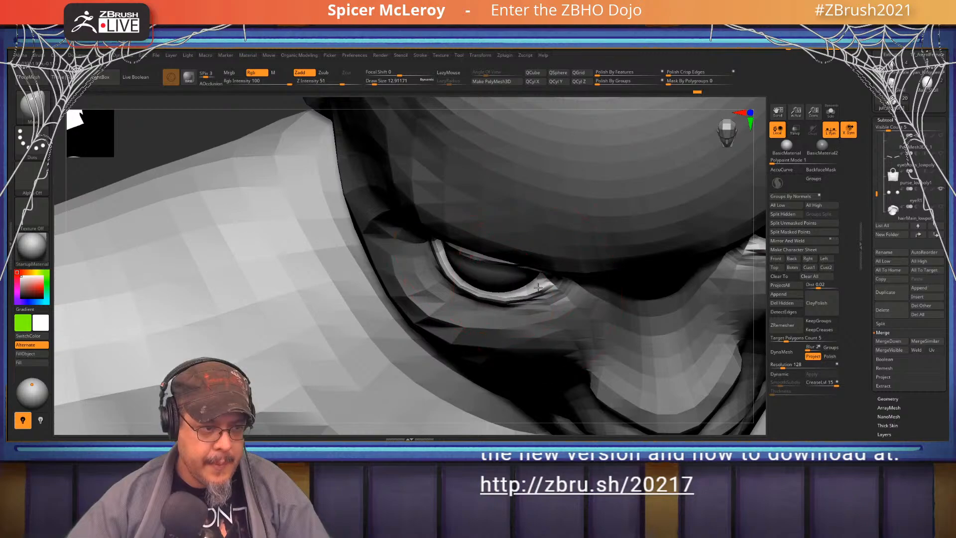
Pull the inner eye corner toward the eyeball from below with the Move brush at draw size about 11.7
{"action": "right_click_drag", "start_coordinate": [538, 288], "coordinate": [561, 241]}
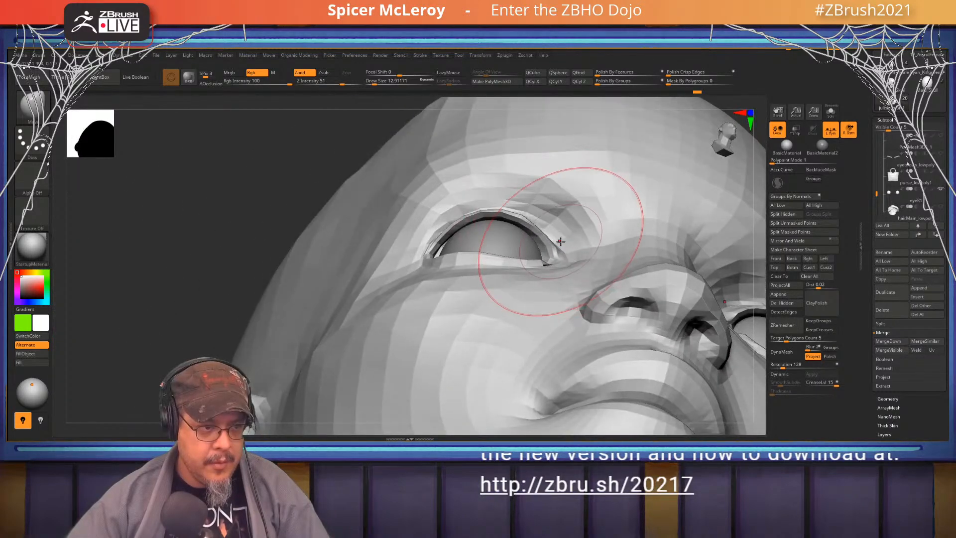
{"action": "key", "text": "s"}
{"action": "left_click_drag", "start_coordinate": [563, 242], "coordinate": [547, 256]}
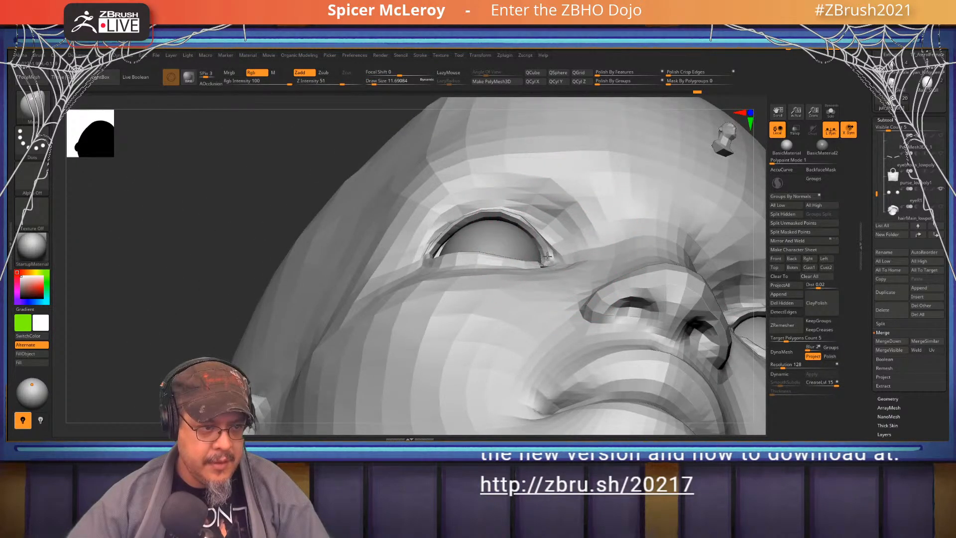
Reshape the outer corner of the upper eyelid from the side with the Move brush at draw size about 5.75
{"action": "mouse_move", "coordinate": [491, 218]}
{"action": "right_mouse_down"}
{"action": "mouse_move", "coordinate": [440, 246]}
{"action": "mouse_move", "coordinate": [427, 236]}
{"action": "right_mouse_up"}
{"action": "key", "text": "s"}
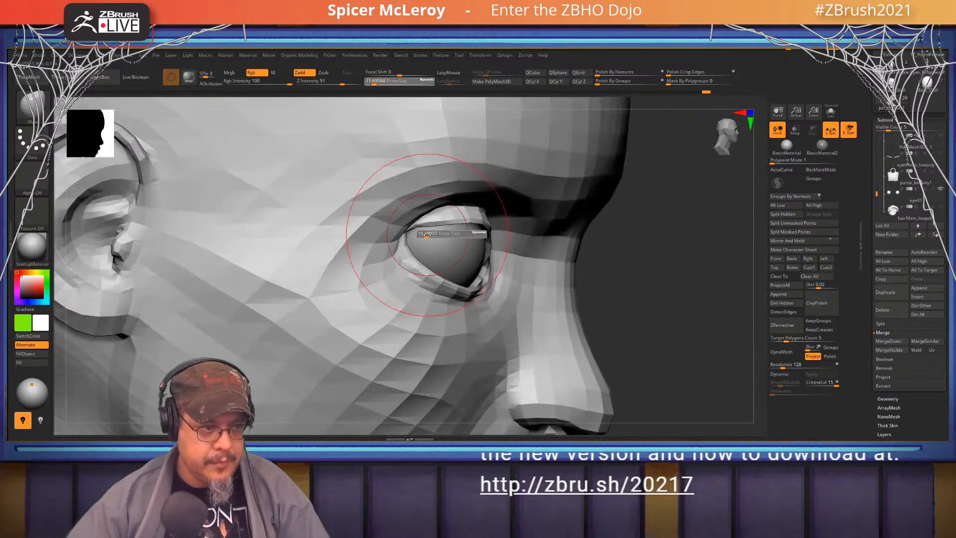
{"action": "left_click_drag", "start_coordinate": [426, 234], "coordinate": [421, 233]}
{"action": "key", "text": "shift"}
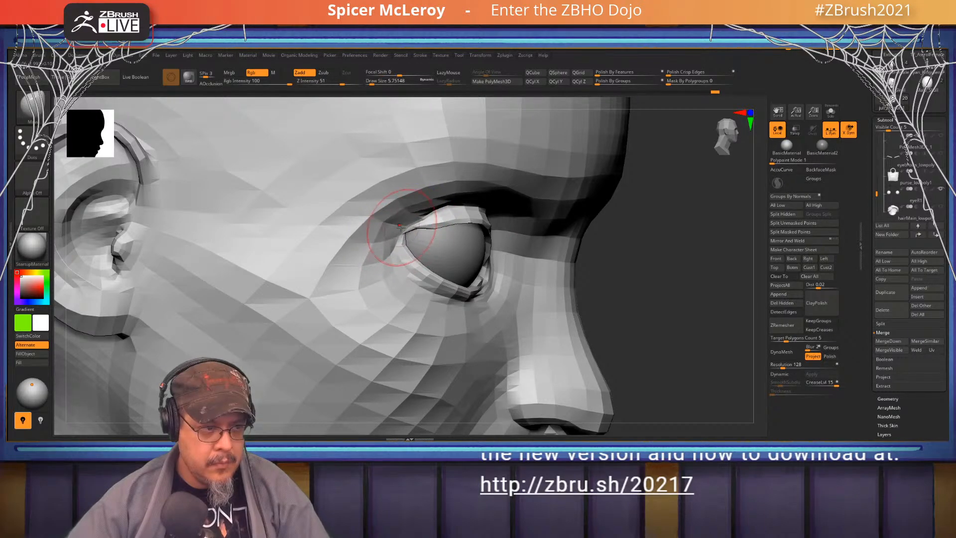
Move the inner part of the lower eyelid up beside the tear duct from the front
{"action": "right_click_drag", "start_coordinate": [448, 234], "coordinate": [443, 249]}
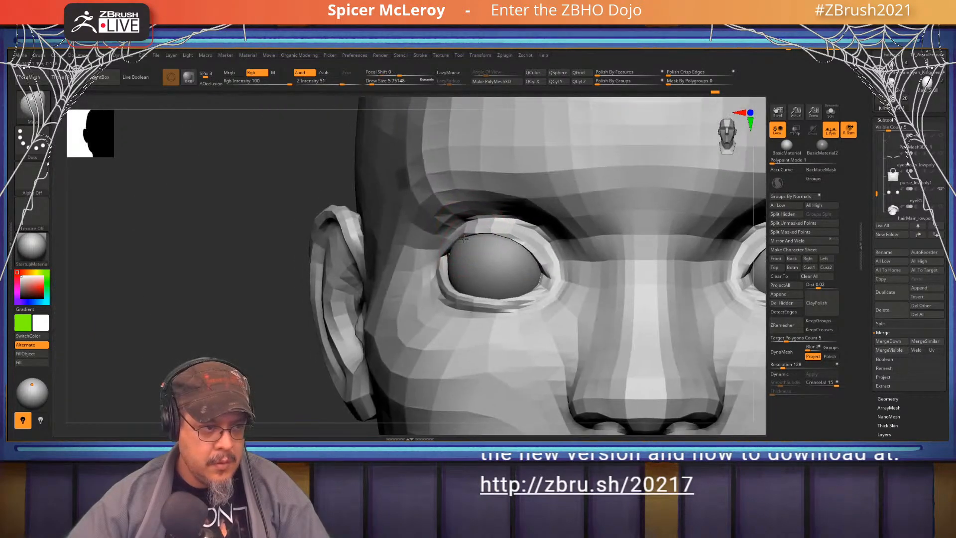
{"action": "right_click_drag", "start_coordinate": [498, 264], "coordinate": [528, 299], "text": "ctrl"}
{"action": "right_click_drag", "start_coordinate": [528, 299], "coordinate": [527, 273], "text": "alt"}
{"action": "left_click_drag", "start_coordinate": [514, 271], "coordinate": [510, 255]}
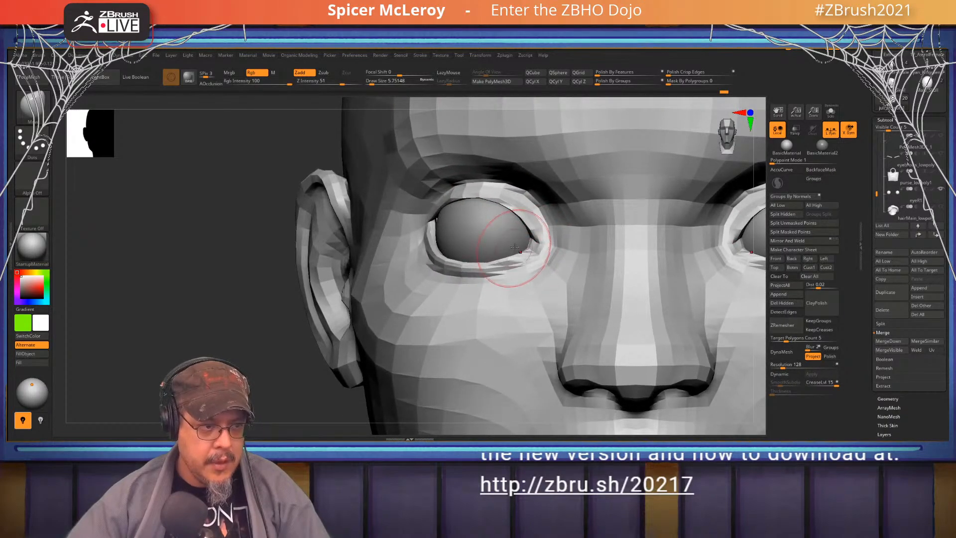
Raise the head's subdivision level and reshape the lower lid beside the tear duct at draw size about 2.6
{"action": "right_click_drag", "start_coordinate": [510, 249], "coordinate": [587, 226], "text": "ctrl"}
{"action": "key", "text": "ctrl+d"}
{"action": "key", "text": "ctrl+d"}
{"action": "key", "text": "ctrl+d"}
{"action": "key", "text": "s"}
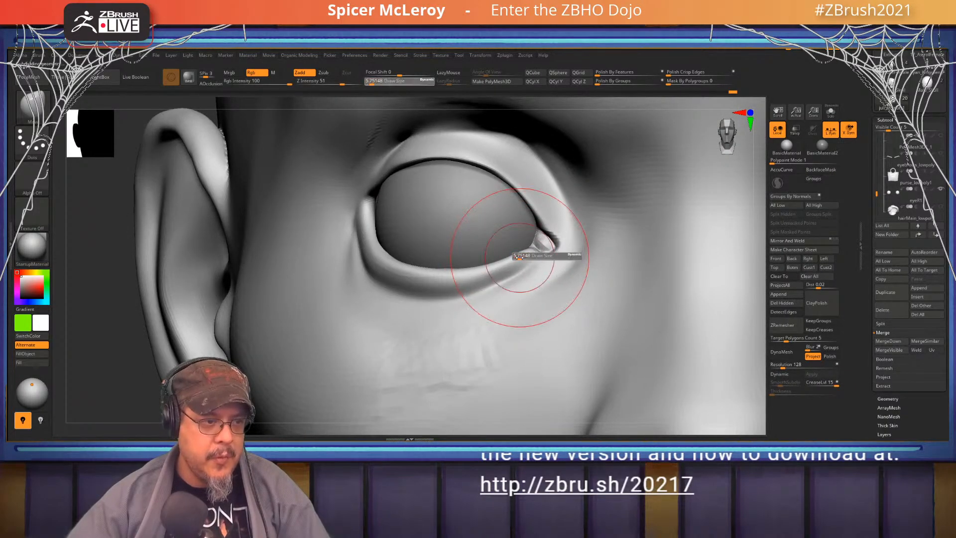
{"action": "mouse_move", "coordinate": [526, 261]}
{"action": "left_mouse_down"}
{"action": "mouse_move", "coordinate": [500, 248]}
{"action": "mouse_move", "coordinate": [513, 240]}
{"action": "mouse_move", "coordinate": [529, 254]}
{"action": "mouse_move", "coordinate": [522, 246]}
{"action": "left_mouse_up"}
{"action": "key", "text": "s"}
{"action": "key", "text": "s"}
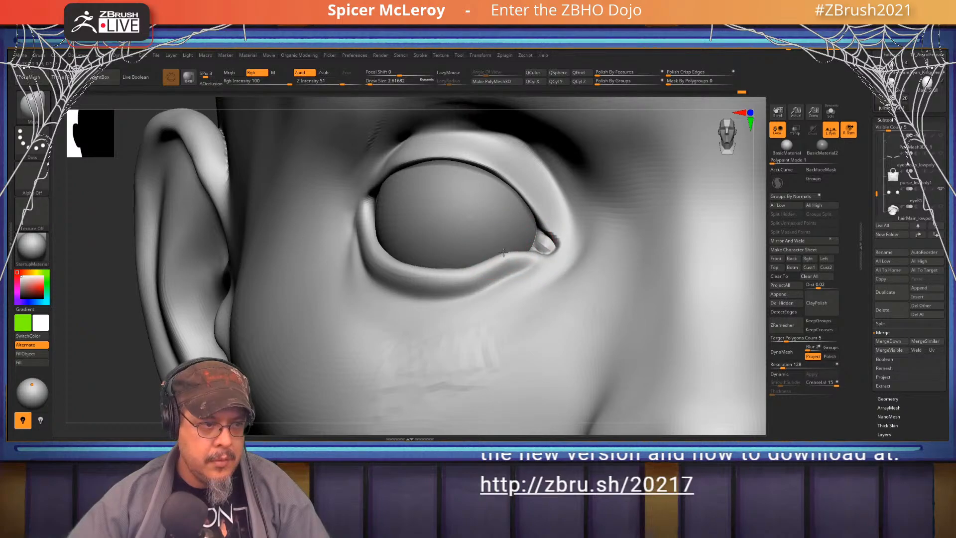
Move the outer part of the lower eyelid closer to the eyeball at draw size about 3.67
{"action": "mouse_move", "coordinate": [522, 254]}
{"action": "right_mouse_down", "text": "alt"}
{"action": "mouse_move", "coordinate": [591, 229]}
{"action": "mouse_move", "coordinate": [598, 236]}
{"action": "right_mouse_up", "text": "alt"}
{"action": "key", "text": "s"}
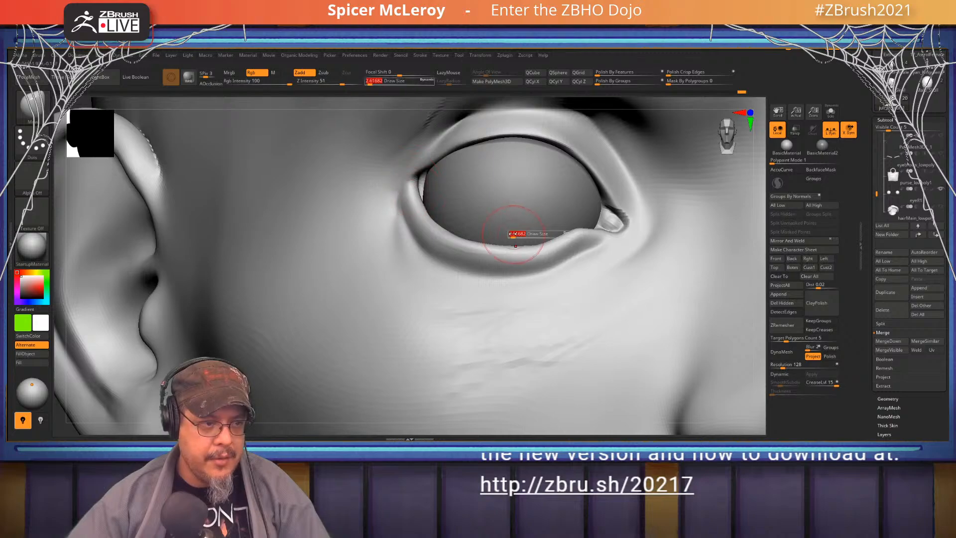
{"action": "left_click_drag", "start_coordinate": [516, 233], "coordinate": [518, 236]}
{"action": "key", "text": "s"}
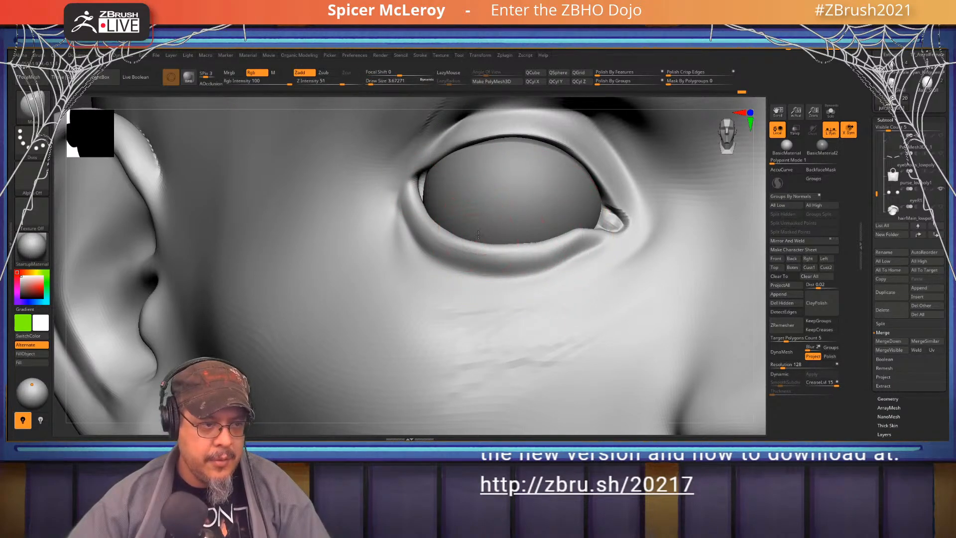
{"action": "left_click_drag", "start_coordinate": [452, 229], "coordinate": [443, 220]}
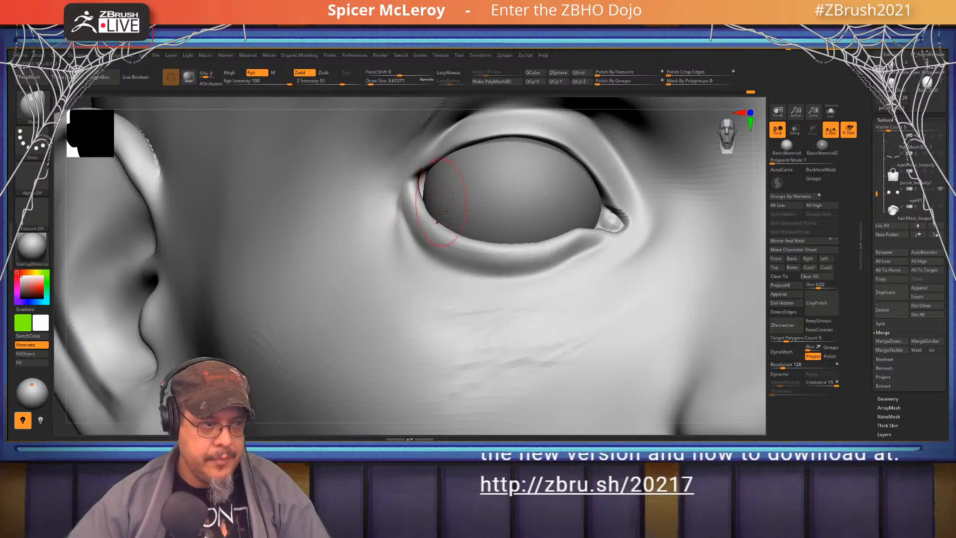
Reshape the outer eye corner and neighbouring eyelid edges from several angles with the Move brush at draw size about 5
{"action": "right_click_drag", "start_coordinate": [431, 207], "coordinate": [472, 262], "text": "alt"}
{"action": "key", "text": "s"}
{"action": "left_click_drag", "start_coordinate": [469, 235], "coordinate": [474, 235]}
{"action": "right_click_drag", "start_coordinate": [476, 236], "coordinate": [539, 245]}
{"action": "left_click_drag", "start_coordinate": [454, 242], "coordinate": [489, 245]}
{"action": "right_click_drag", "start_coordinate": [491, 246], "coordinate": [432, 244]}
{"action": "key", "text": "s"}
{"action": "left_click_drag", "start_coordinate": [481, 237], "coordinate": [477, 236]}
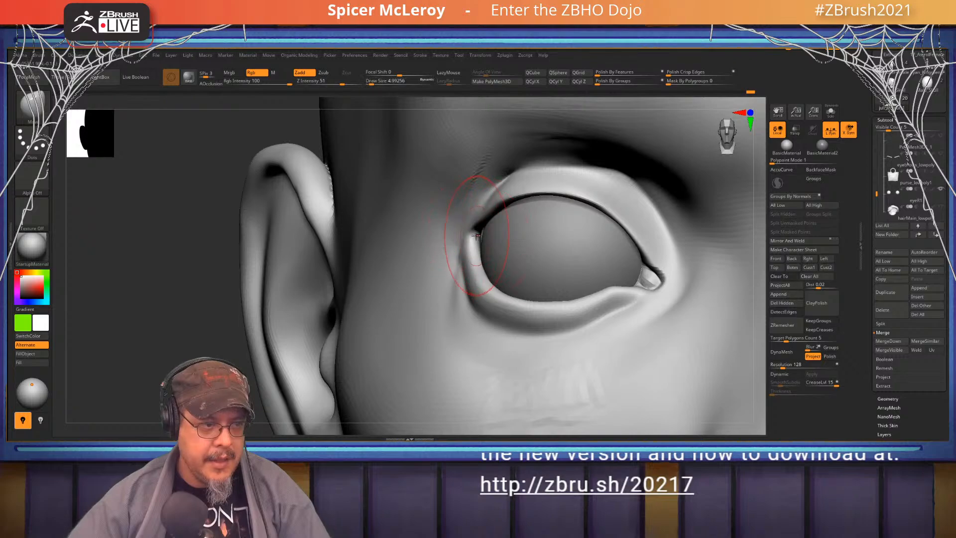
{"action": "mouse_move", "coordinate": [482, 238]}
{"action": "right_mouse_down"}
{"action": "mouse_move", "coordinate": [514, 222]}
{"action": "mouse_move", "coordinate": [515, 249]}
{"action": "mouse_move", "coordinate": [485, 252]}
{"action": "right_mouse_up"}
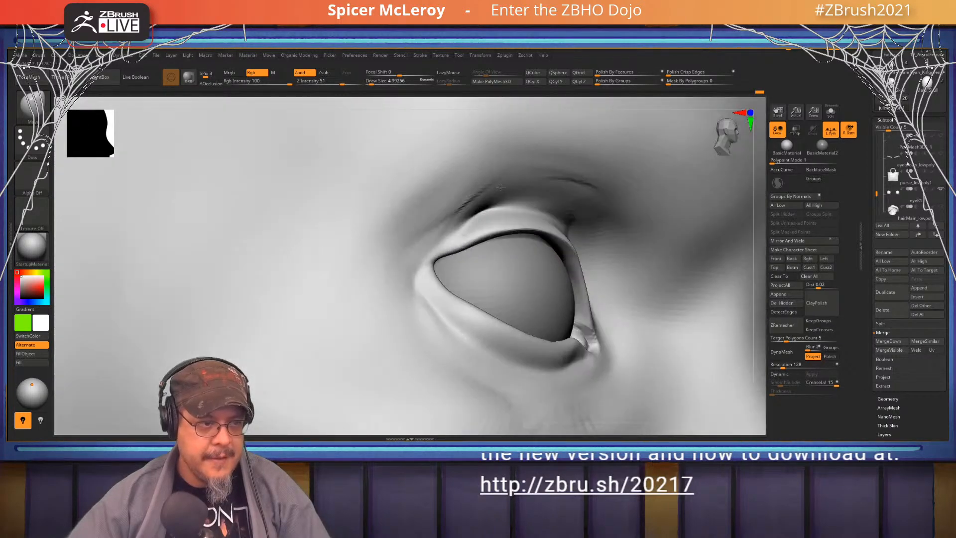
Enable backface masking on the Move brush and adjust the upper eyelid's rim from below at draw size about 5
{"action": "key", "text": "b"}
{"action": "key", "text": "d"}
{"action": "key", "text": "s"}
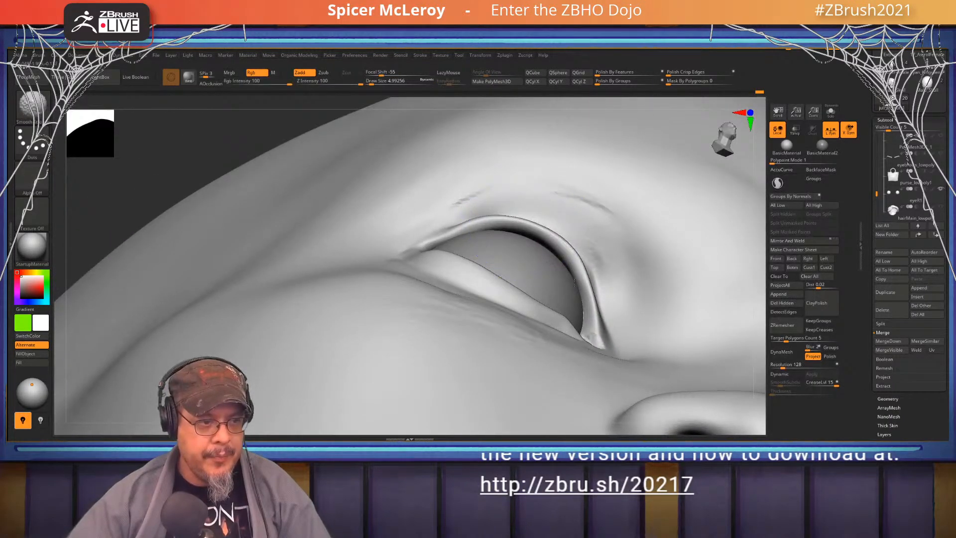
{"action": "left_click", "coordinate": [821, 170]}
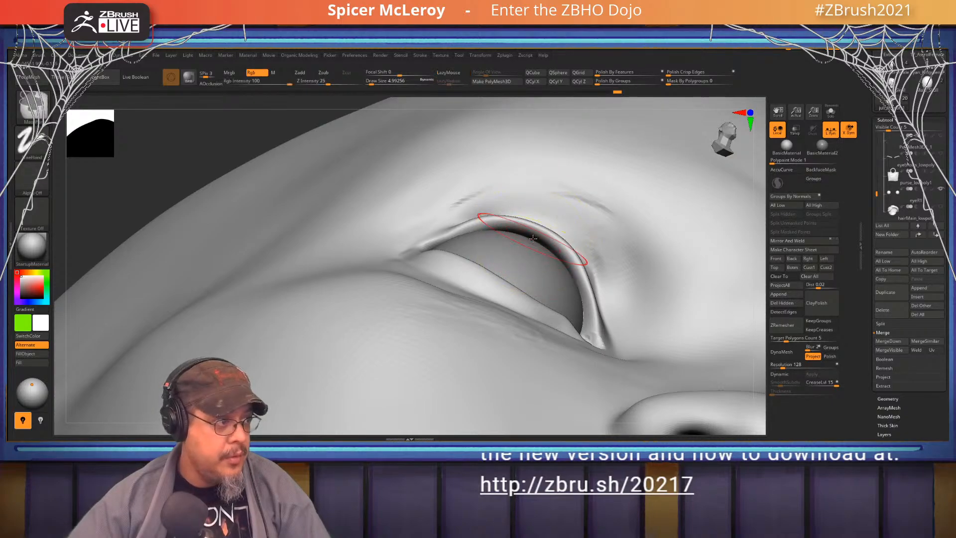
{"action": "key", "text": "b"}
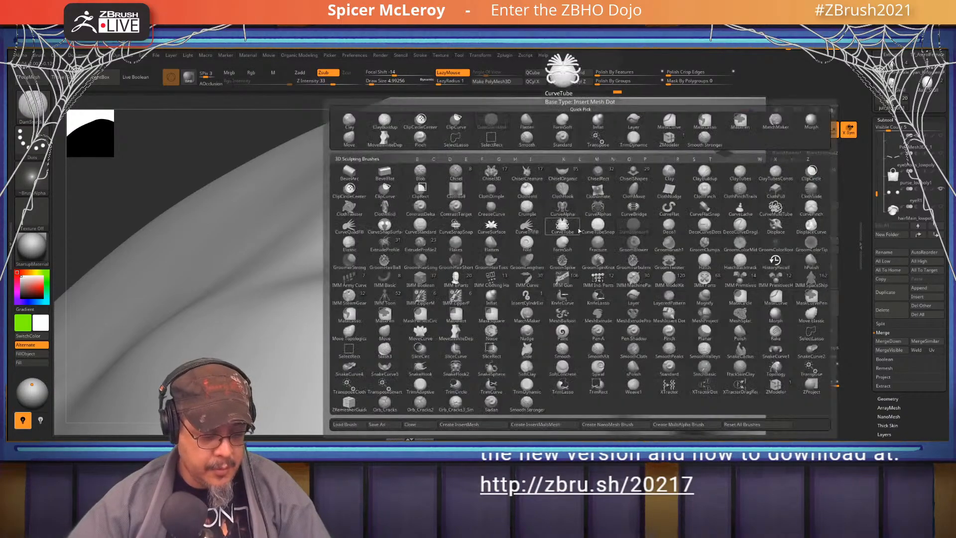
{"action": "key", "text": "m"}
{"action": "key", "text": "v"}
{"action": "left_click", "coordinate": [821, 170]}
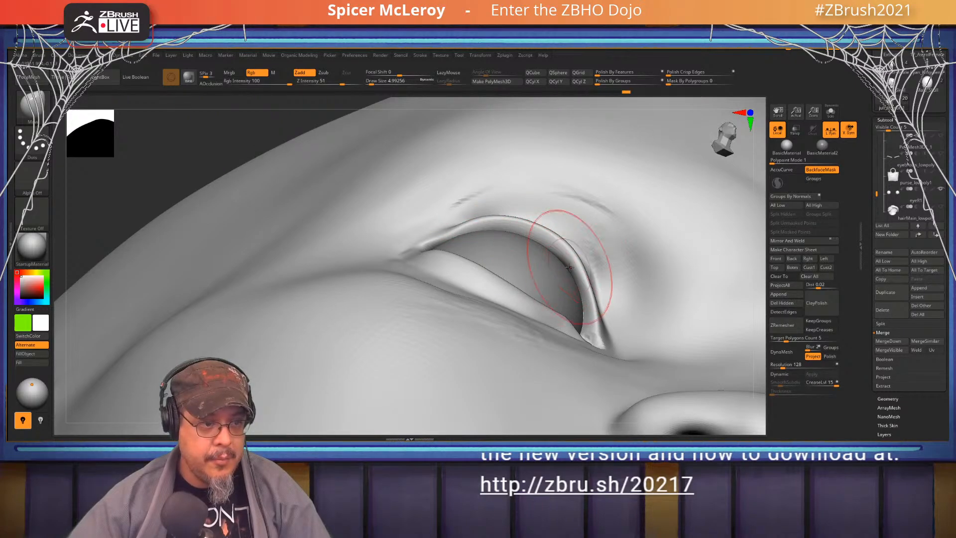
{"action": "right_click_drag", "start_coordinate": [553, 274], "coordinate": [524, 226]}
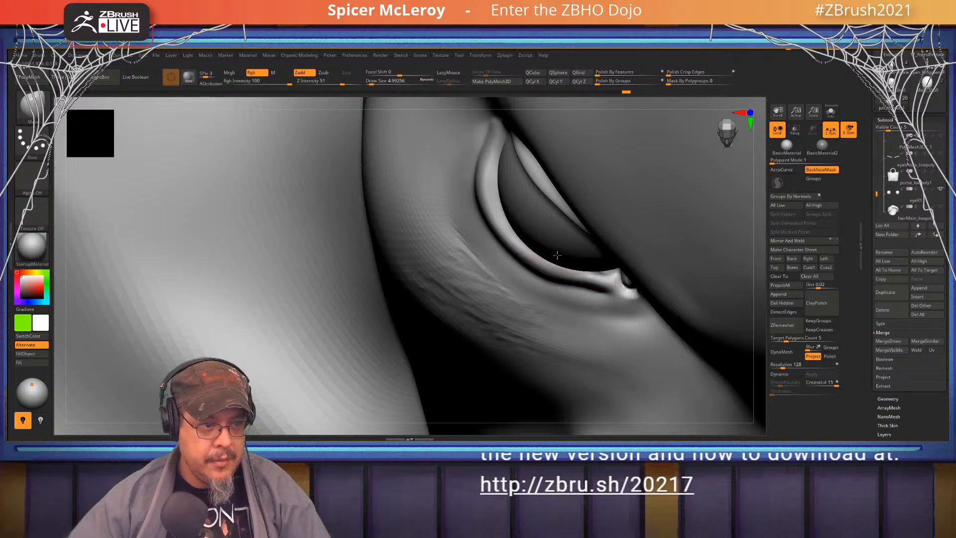
{"action": "right_click_drag", "start_coordinate": [590, 285], "coordinate": [705, 167]}
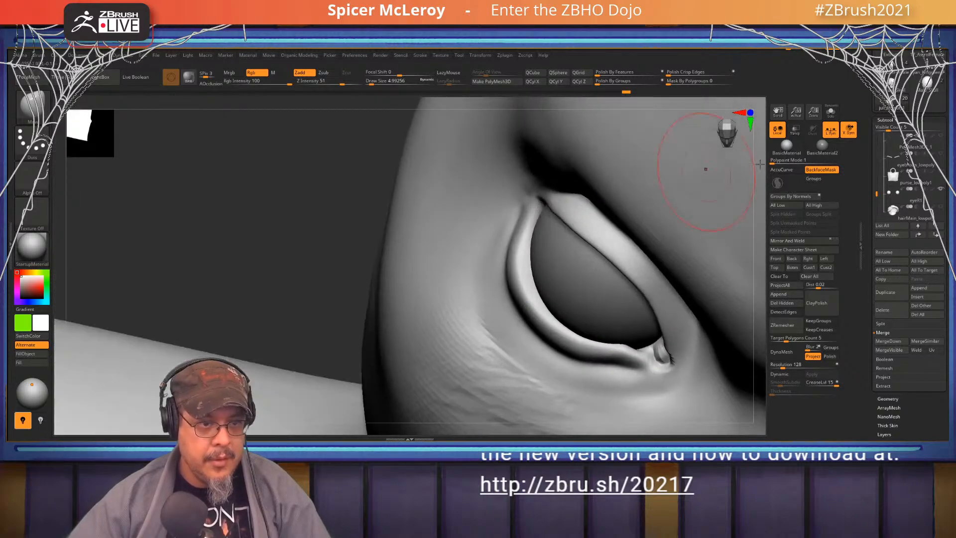
Turn off backface masking and refine the eyelid rims near the outer eye corner, finishing at draw size about 2.6
{"action": "left_click", "coordinate": [820, 170]}
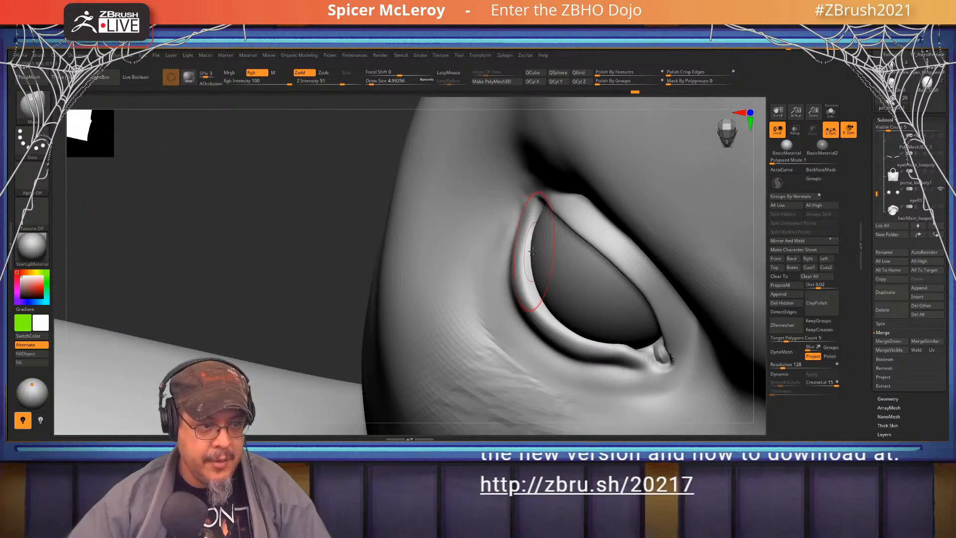
{"action": "mouse_move", "coordinate": [533, 252]}
{"action": "right_mouse_down"}
{"action": "mouse_move", "coordinate": [536, 304]}
{"action": "mouse_move", "coordinate": [531, 255]}
{"action": "mouse_move", "coordinate": [544, 290]}
{"action": "mouse_move", "coordinate": [538, 182]}
{"action": "mouse_move", "coordinate": [499, 264]}
{"action": "right_mouse_up"}
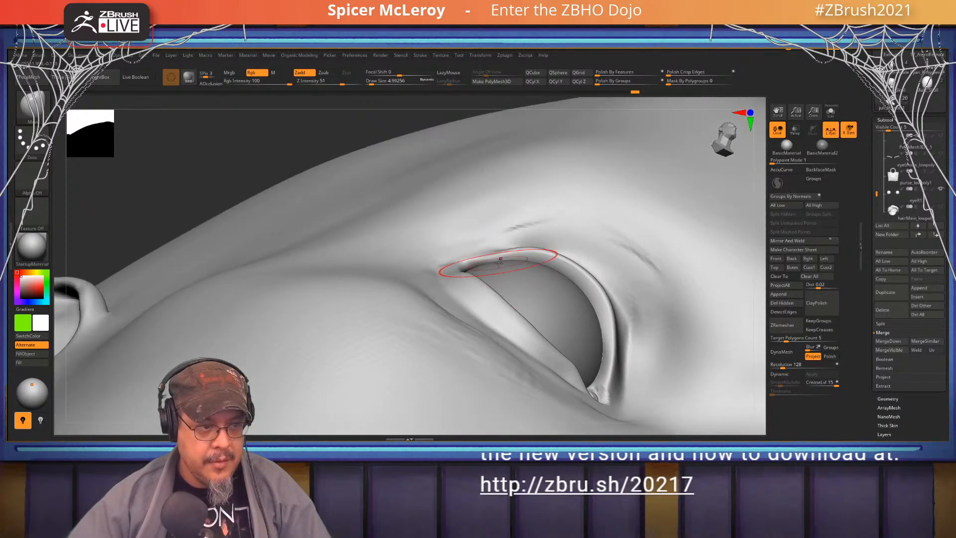
{"action": "key", "text": "s"}
{"action": "left_click_drag", "start_coordinate": [499, 263], "coordinate": [498, 261]}
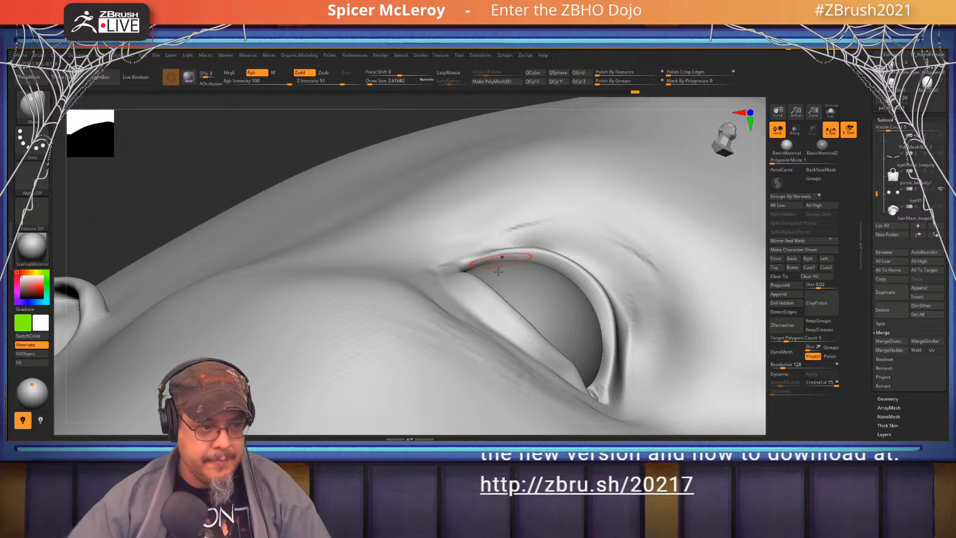
Enable backface masking again and reshape the skin around the outer eye corner at draw sizes about 10.5 and 1.8
{"action": "right_click_drag", "start_coordinate": [498, 272], "coordinate": [837, 155]}
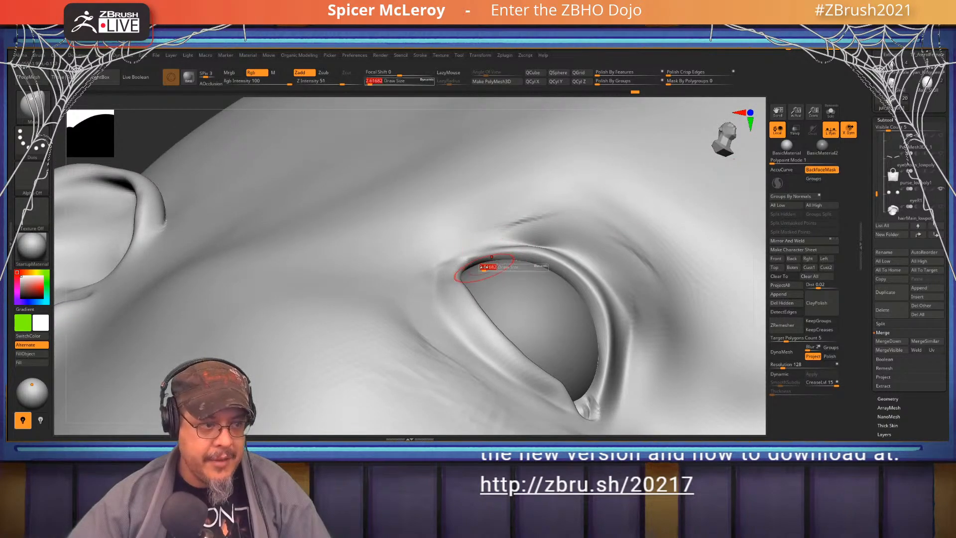
{"action": "left_click_drag", "start_coordinate": [484, 268], "coordinate": [493, 267]}
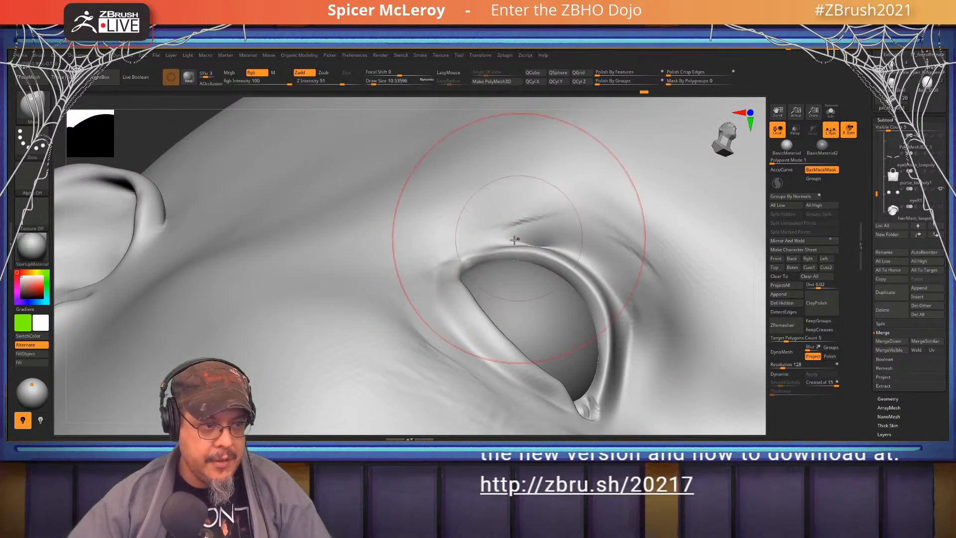
{"action": "mouse_move", "coordinate": [501, 247]}
{"action": "right_mouse_down"}
{"action": "mouse_move", "coordinate": [516, 300]}
{"action": "mouse_move", "coordinate": [573, 234]}
{"action": "mouse_move", "coordinate": [526, 242]}
{"action": "mouse_move", "coordinate": [495, 299]}
{"action": "mouse_move", "coordinate": [597, 299]}
{"action": "right_mouse_up"}
{"action": "key", "text": "s"}
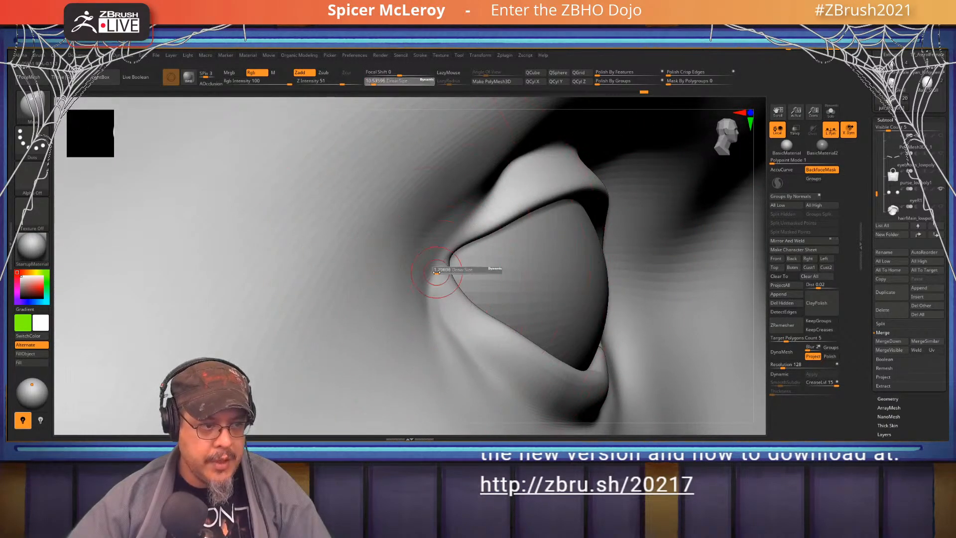
{"action": "left_click_drag", "start_coordinate": [437, 272], "coordinate": [438, 272]}
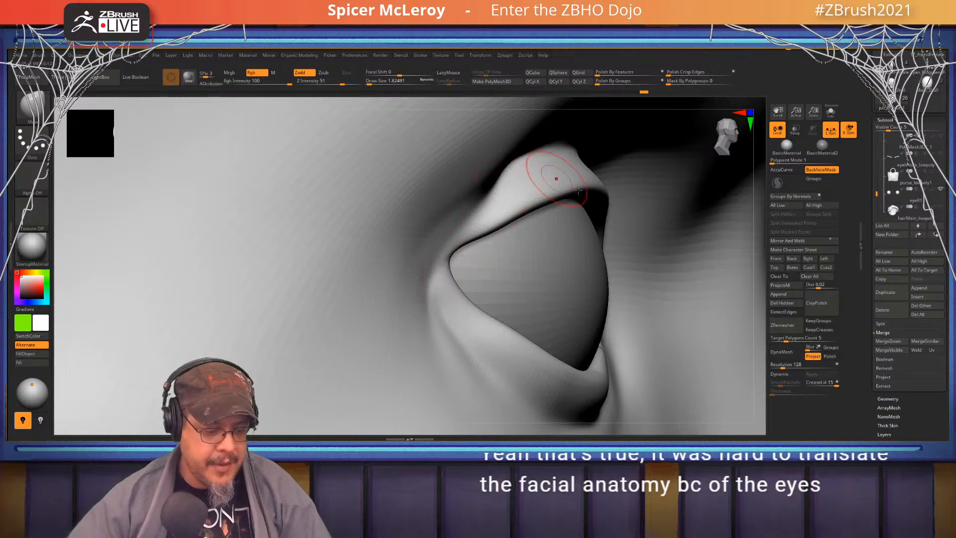
Turn off backface masking and nudge the outer eye corner from the side at draw size about 3.67
{"action": "key", "text": "b"}
{"action": "left_click", "coordinate": [828, 171]}
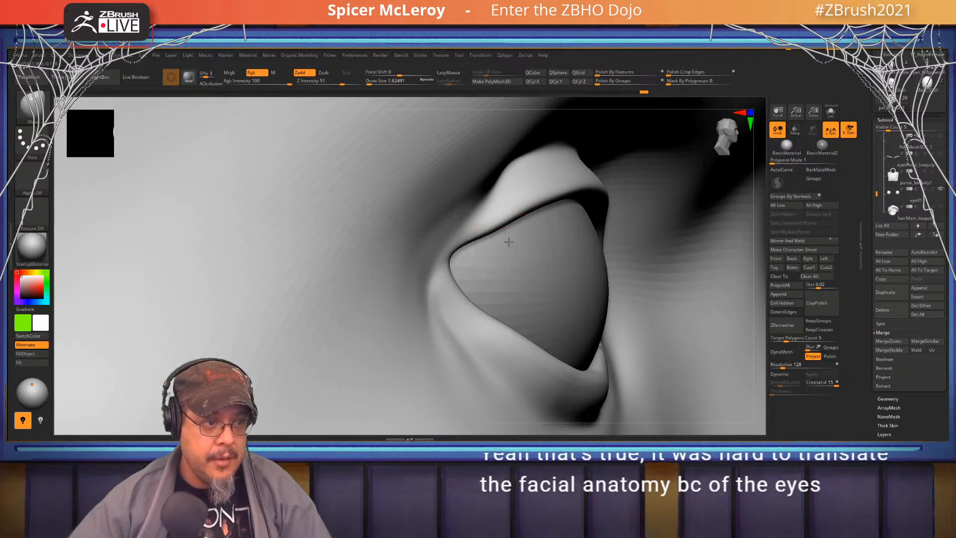
{"action": "key", "text": "s"}
{"action": "mouse_move", "coordinate": [510, 241]}
{"action": "left_mouse_down"}
{"action": "mouse_move", "coordinate": [528, 242]}
{"action": "mouse_move", "coordinate": [519, 242]}
{"action": "left_mouse_up"}
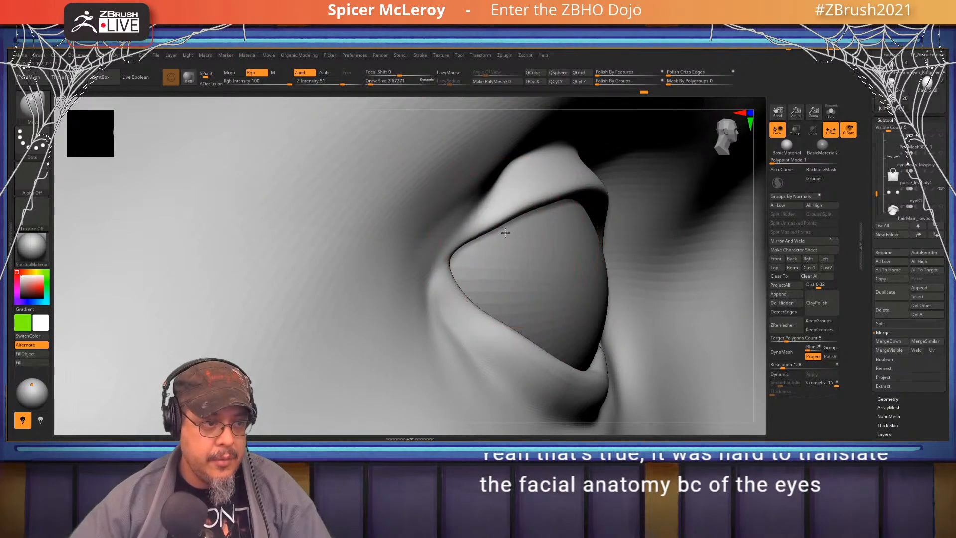
{"action": "left_click_drag", "start_coordinate": [444, 259], "coordinate": [444, 256]}
{"action": "right_click_drag", "start_coordinate": [466, 267], "coordinate": [448, 179], "text": "alt"}
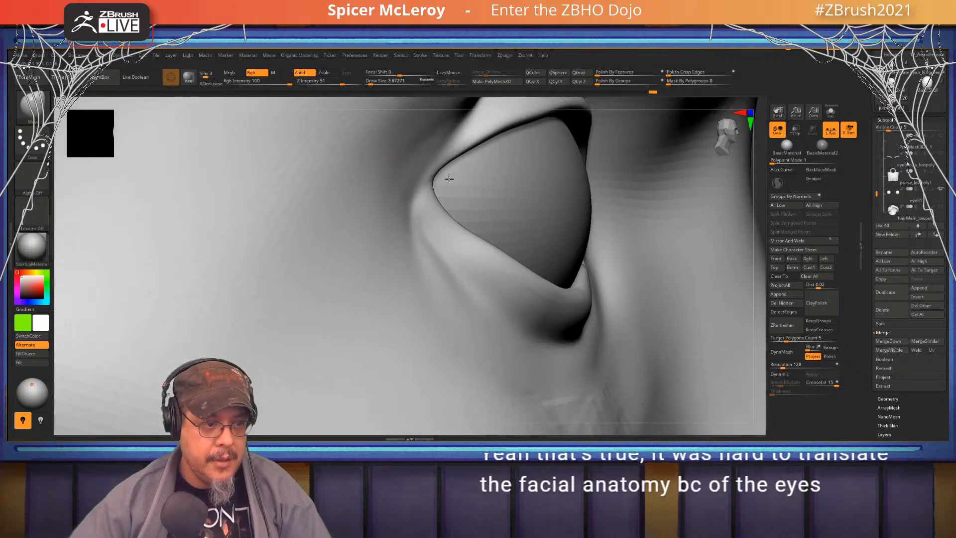
{"action": "right_click_drag", "start_coordinate": [486, 261], "coordinate": [478, 203]}
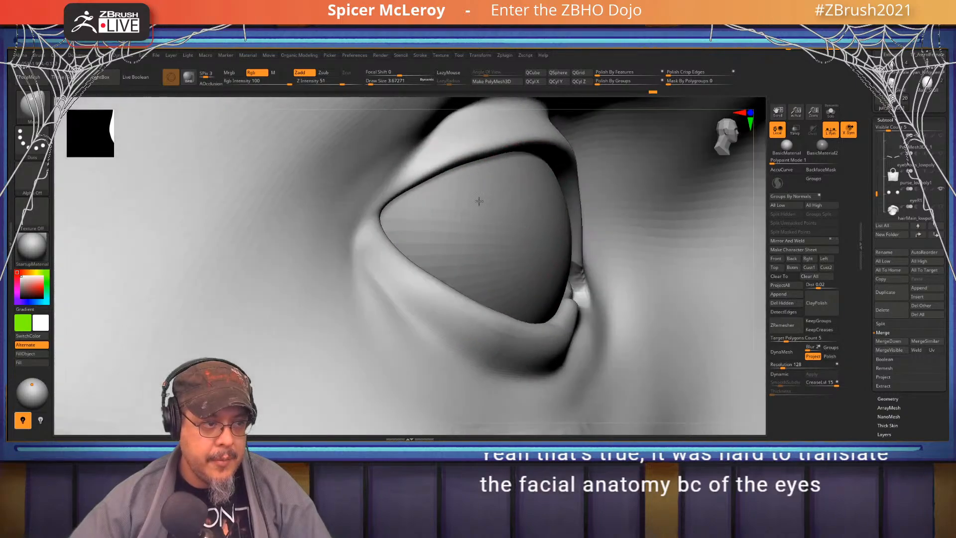
Build up a skin fold above the outer upper eyelid with the ClayBuildup brush at draw size about 2.6
{"action": "key", "text": "b"}
{"action": "key", "text": "c"}
{"action": "key", "text": "b"}
{"action": "right_click_drag", "start_coordinate": [594, 240], "coordinate": [523, 190]}
{"action": "key", "text": "s"}
{"action": "left_click_drag", "start_coordinate": [523, 189], "coordinate": [521, 190]}
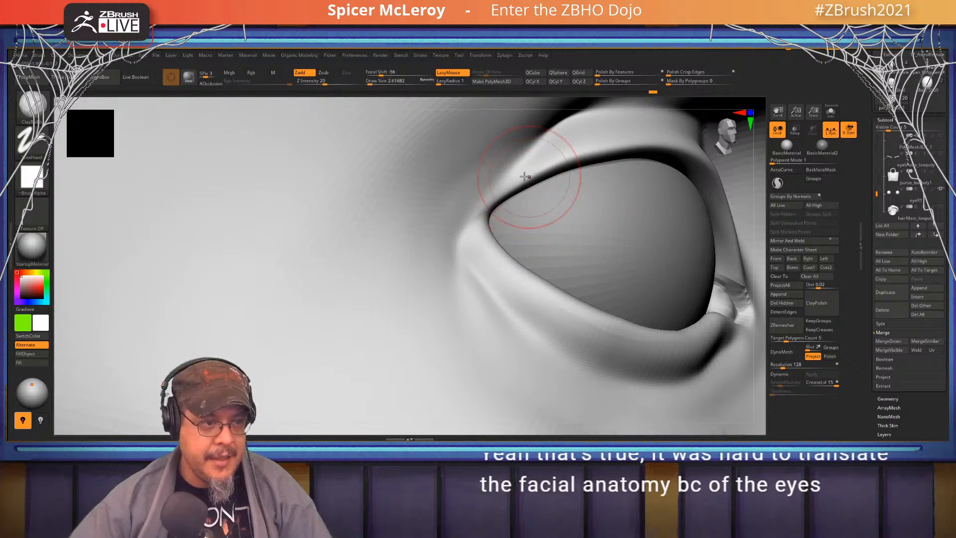
{"action": "right_click_drag", "start_coordinate": [562, 122], "coordinate": [535, 184], "text": "alt"}
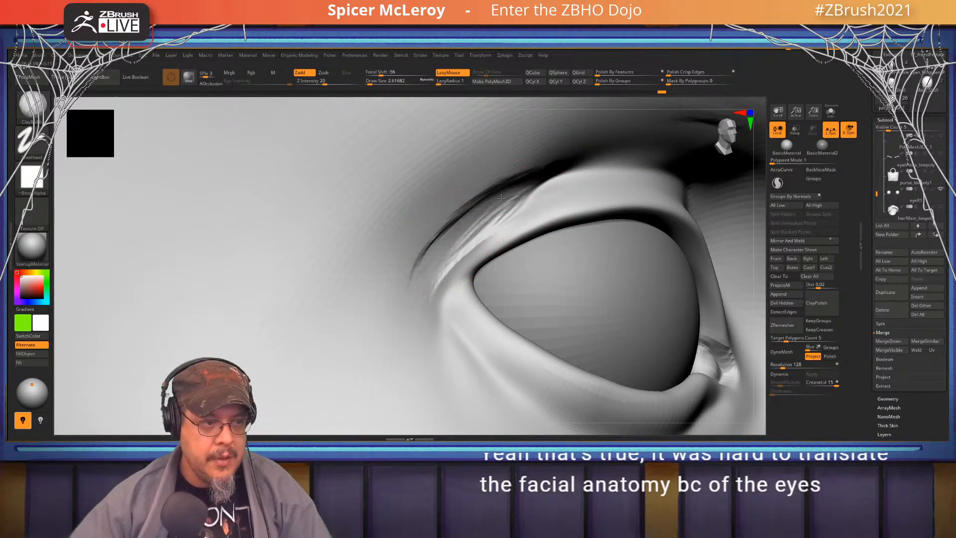
Carve the crease at the outer eye corner with the DamStandard brush and smooth the fold above the upper eyelid
{"action": "key", "text": "b"}
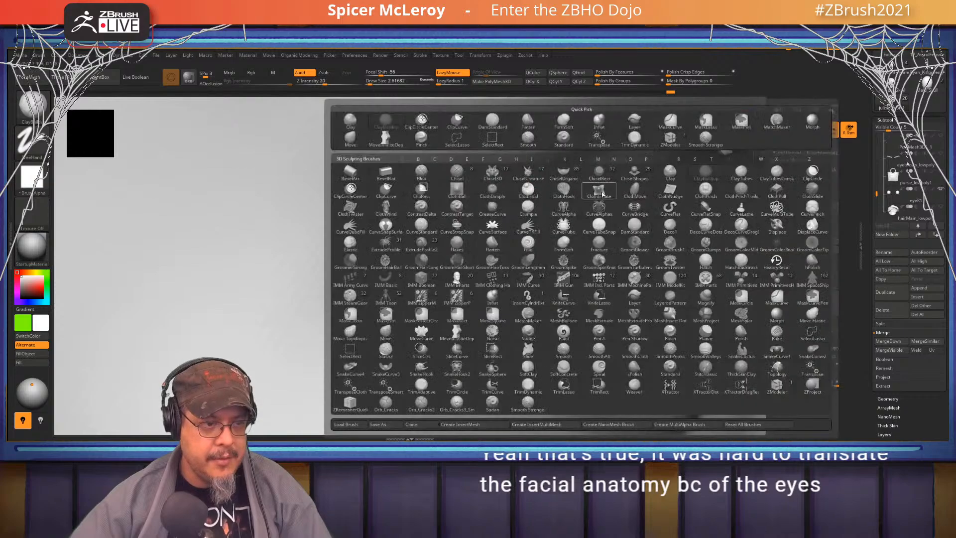
{"action": "key", "text": "d"}
{"action": "key", "text": "s"}
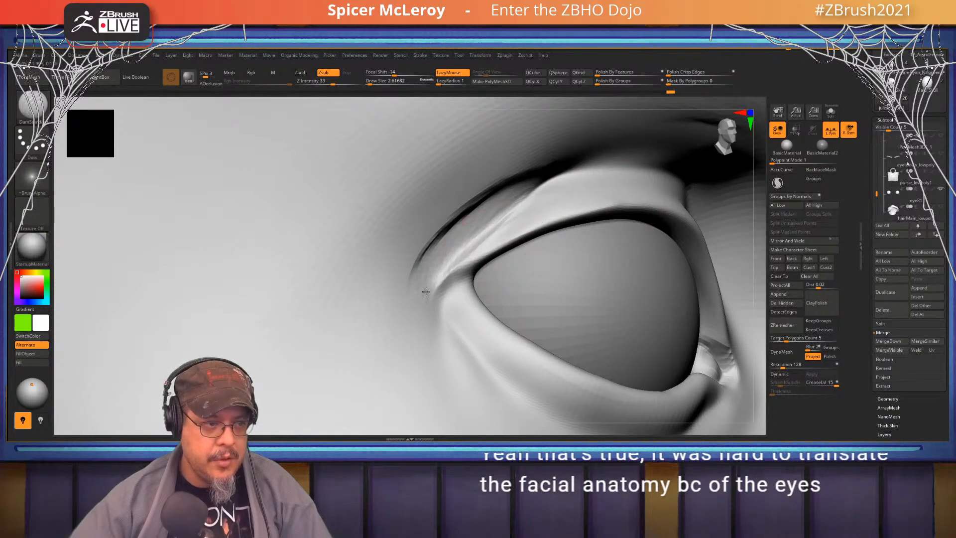
{"action": "mouse_move", "coordinate": [535, 184]}
{"action": "left_mouse_down", "text": "shift"}
{"action": "mouse_move", "coordinate": [468, 219]}
{"action": "mouse_move", "coordinate": [416, 264]}
{"action": "mouse_move", "coordinate": [496, 205]}
{"action": "left_mouse_up", "text": "shift"}
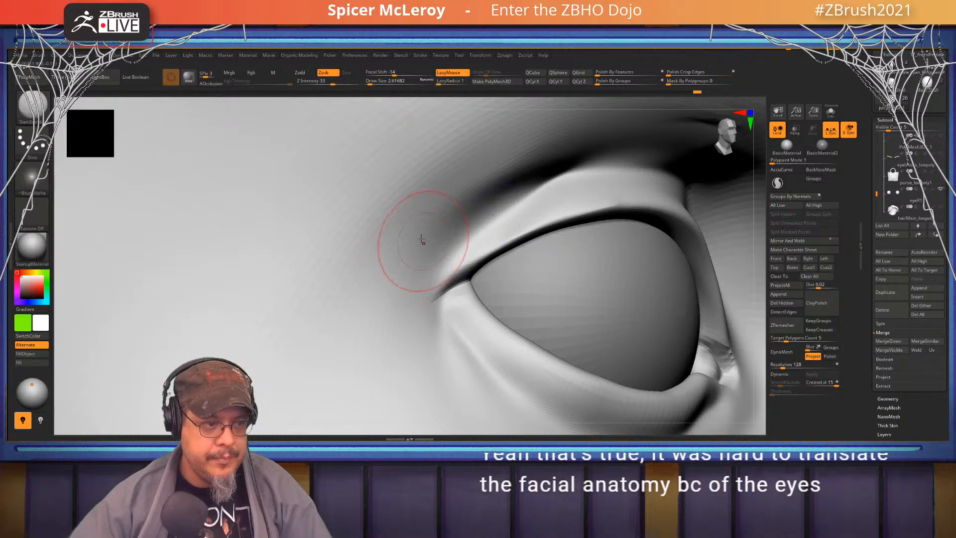
{"action": "mouse_move", "coordinate": [422, 241]}
{"action": "right_mouse_down", "text": "shift"}
{"action": "mouse_move", "coordinate": [406, 241]}
{"action": "mouse_move", "coordinate": [470, 206]}
{"action": "mouse_move", "coordinate": [528, 219]}
{"action": "mouse_move", "coordinate": [473, 239]}
{"action": "right_mouse_up", "text": "shift"}
Pull the mouth and chin down from the front with the Move brush, working up to draw size about 43.8
{"action": "key", "text": "b"}
{"action": "key", "text": "m"}
{"action": "key", "text": "v"}
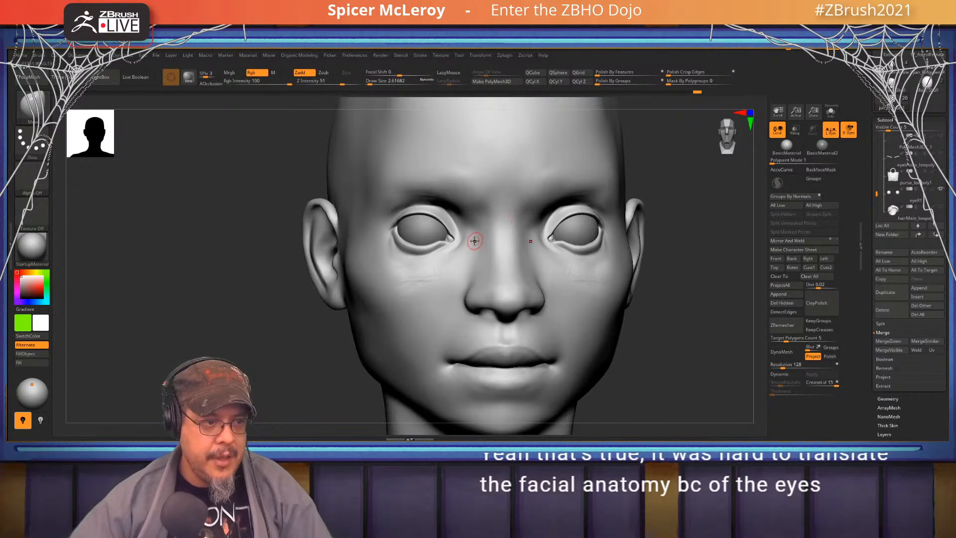
{"action": "key", "text": "s"}
{"action": "left_click_drag", "start_coordinate": [474, 241], "coordinate": [480, 241]}
{"action": "mouse_move", "coordinate": [493, 210]}
{"action": "right_mouse_down", "text": "alt"}
{"action": "mouse_move", "coordinate": [513, 225]}
{"action": "mouse_move", "coordinate": [514, 212]}
{"action": "mouse_move", "coordinate": [474, 219]}
{"action": "mouse_move", "coordinate": [513, 224]}
{"action": "right_mouse_up", "text": "alt"}
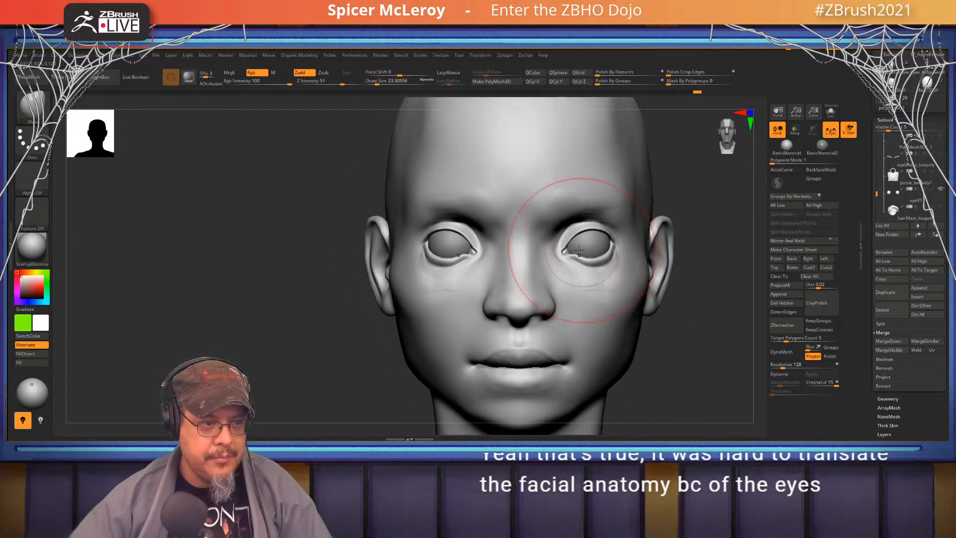
{"action": "right_click_drag", "start_coordinate": [569, 255], "coordinate": [601, 166], "text": "ctrl"}
{"action": "key", "text": "s"}
{"action": "left_click_drag", "start_coordinate": [614, 168], "coordinate": [617, 169]}
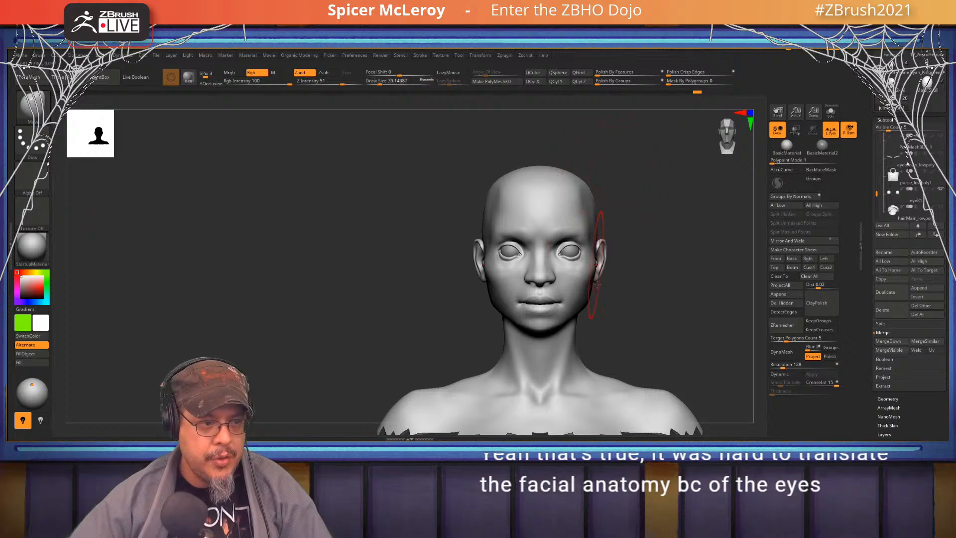
{"action": "key", "text": "s"}
{"action": "left_click_drag", "start_coordinate": [583, 309], "coordinate": [583, 310]}
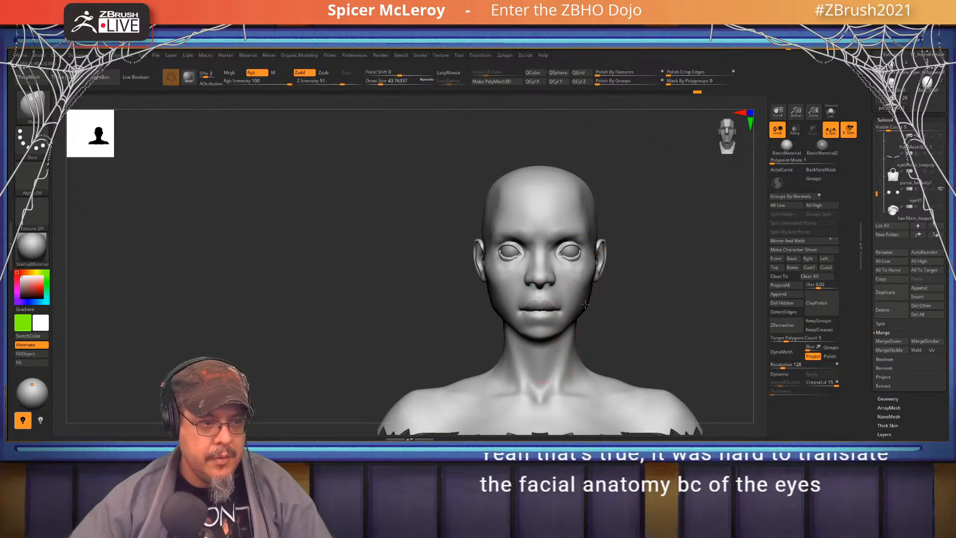
Adjust the lips' profile from the side with the Move brush at draw size about 17
{"action": "right_click_drag", "start_coordinate": [615, 298], "coordinate": [536, 291]}
{"action": "right_click_drag", "start_coordinate": [534, 219], "coordinate": [538, 262], "text": "ctrl"}
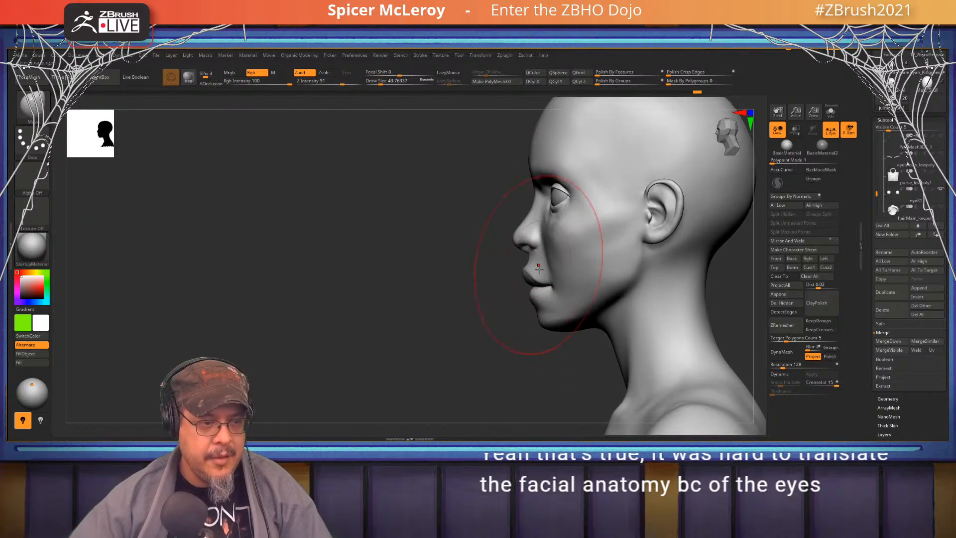
{"action": "key", "text": "s"}
{"action": "left_click_drag", "start_coordinate": [535, 279], "coordinate": [533, 280]}
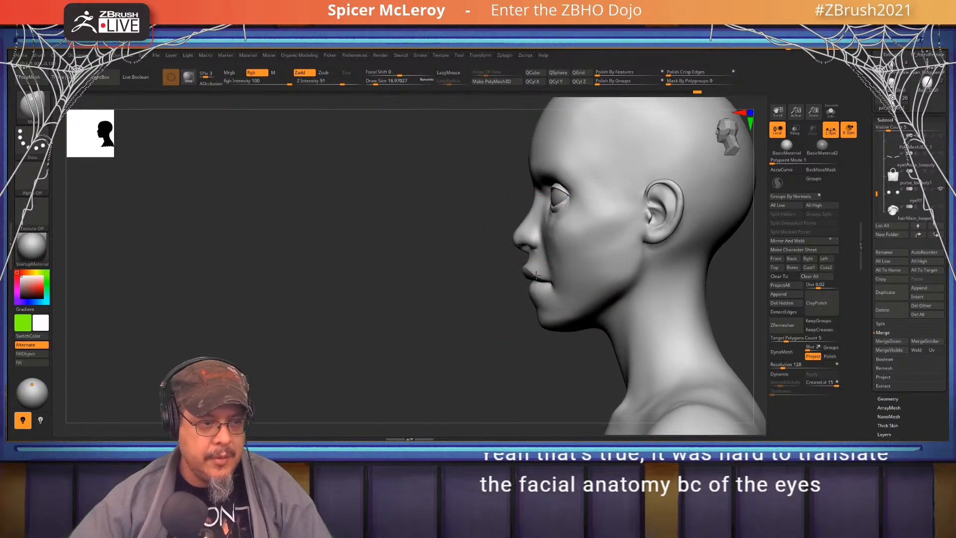
Reshape the lips and mouth corner from the side and below with the Move brush at draw sizes between about 5.8 and 14.2
{"action": "right_click_drag", "start_coordinate": [483, 298], "coordinate": [544, 278]}
{"action": "key", "text": "s"}
{"action": "left_click_drag", "start_coordinate": [542, 289], "coordinate": [541, 289]}
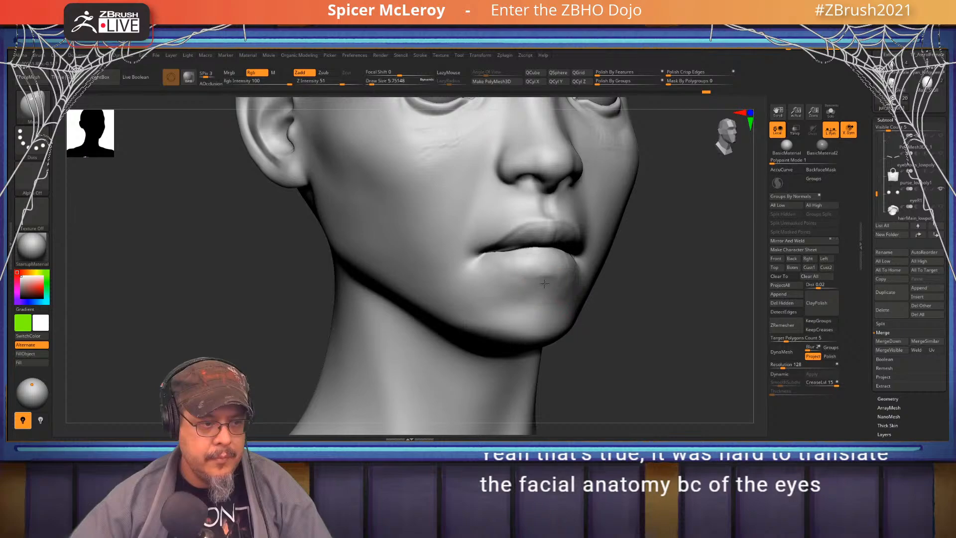
{"action": "mouse_move", "coordinate": [653, 260]}
{"action": "right_mouse_down"}
{"action": "mouse_move", "coordinate": [683, 261]}
{"action": "mouse_move", "coordinate": [682, 305]}
{"action": "right_mouse_up"}
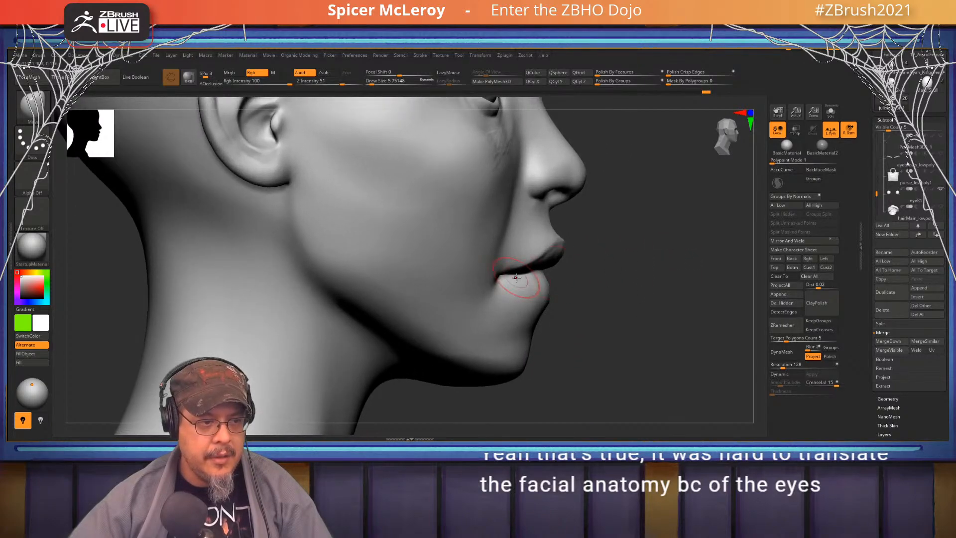
{"action": "key", "text": "s"}
{"action": "left_click_drag", "start_coordinate": [506, 279], "coordinate": [511, 279]}
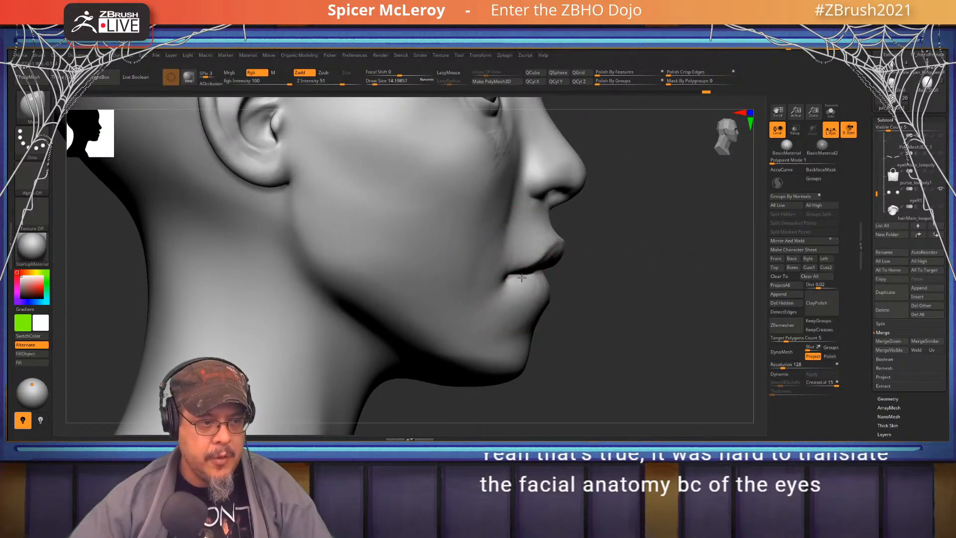
{"action": "right_click_drag", "start_coordinate": [641, 273], "coordinate": [547, 265]}
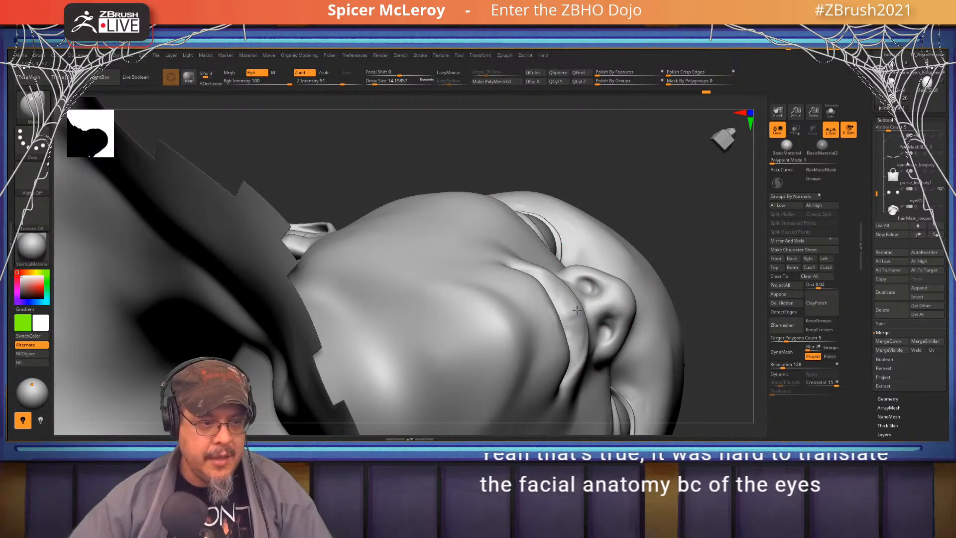
{"action": "left_click_drag", "start_coordinate": [558, 312], "coordinate": [556, 310]}
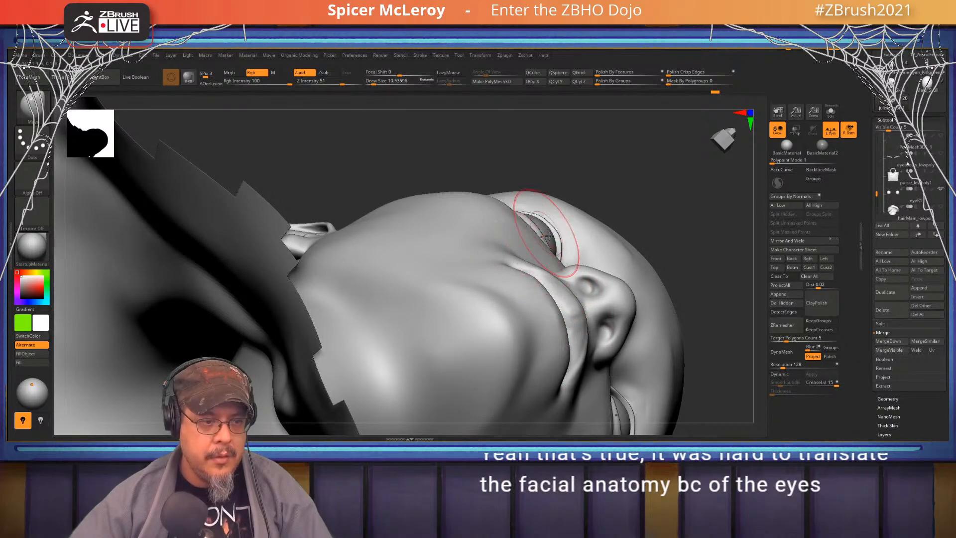
{"action": "mouse_move", "coordinate": [549, 235]}
{"action": "right_mouse_down"}
{"action": "mouse_move", "coordinate": [568, 314]}
{"action": "mouse_move", "coordinate": [610, 317]}
{"action": "mouse_move", "coordinate": [522, 225]}
{"action": "mouse_move", "coordinate": [516, 235]}
{"action": "mouse_move", "coordinate": [463, 242]}
{"action": "mouse_move", "coordinate": [459, 182]}
{"action": "right_mouse_up"}
{"action": "key", "text": "b"}
{"action": "key", "text": "d"}
{"action": "key", "text": "s"}
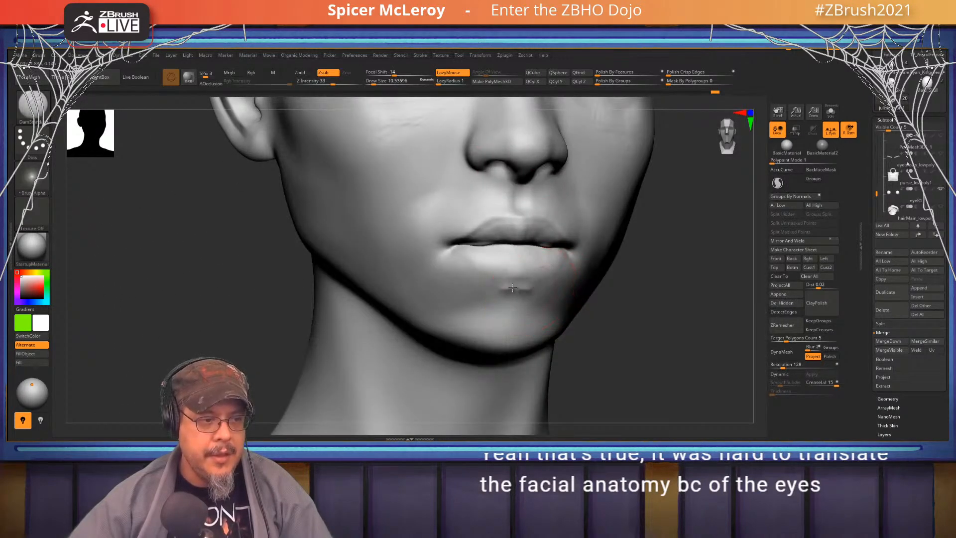
{"action": "key", "text": "ctrl+z"}
Build up the form below the lower lip and around the mouth corner with the FormSoft brush at draw size about 10.5
{"action": "key", "text": "b"}
{"action": "key", "text": "f"}
{"action": "key", "text": "s"}
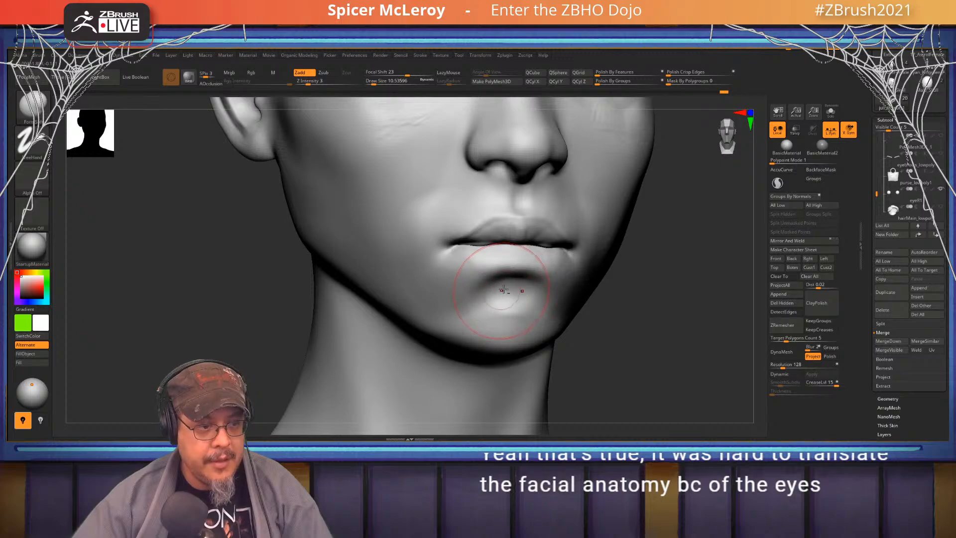
{"action": "right_click_drag", "start_coordinate": [639, 295], "coordinate": [505, 279]}
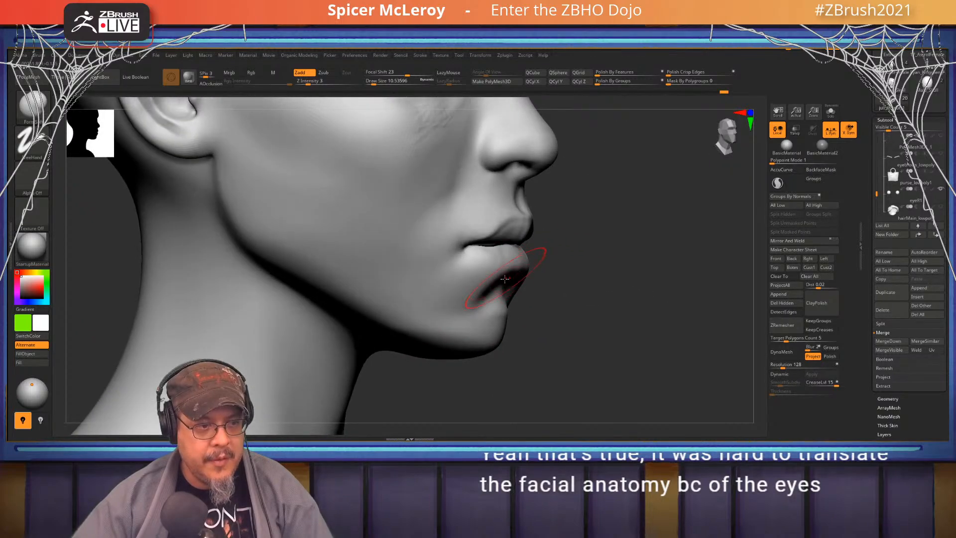
{"action": "mouse_move", "coordinate": [604, 281]}
{"action": "right_mouse_down"}
{"action": "mouse_move", "coordinate": [474, 256]}
{"action": "mouse_move", "coordinate": [465, 293]}
{"action": "right_mouse_up"}
{"action": "mouse_move", "coordinate": [466, 293]}
{"action": "left_mouse_down"}
{"action": "mouse_move", "coordinate": [500, 325]}
{"action": "mouse_move", "coordinate": [412, 267]}
{"action": "left_mouse_up"}
{"action": "mouse_move", "coordinate": [435, 278]}
{"action": "left_mouse_down"}
{"action": "mouse_move", "coordinate": [414, 255]}
{"action": "mouse_move", "coordinate": [443, 316]}
{"action": "mouse_move", "coordinate": [419, 326]}
{"action": "mouse_move", "coordinate": [418, 339]}
{"action": "left_mouse_up"}
{"action": "mouse_move", "coordinate": [384, 292]}
{"action": "left_mouse_down"}
{"action": "mouse_move", "coordinate": [414, 289]}
{"action": "mouse_move", "coordinate": [438, 351]}
{"action": "left_mouse_up"}
Smooth the transition between the lower lip, the mouth corner and the chin
{"action": "right_click_drag", "start_coordinate": [436, 347], "coordinate": [438, 309]}
{"action": "key", "text": "s"}
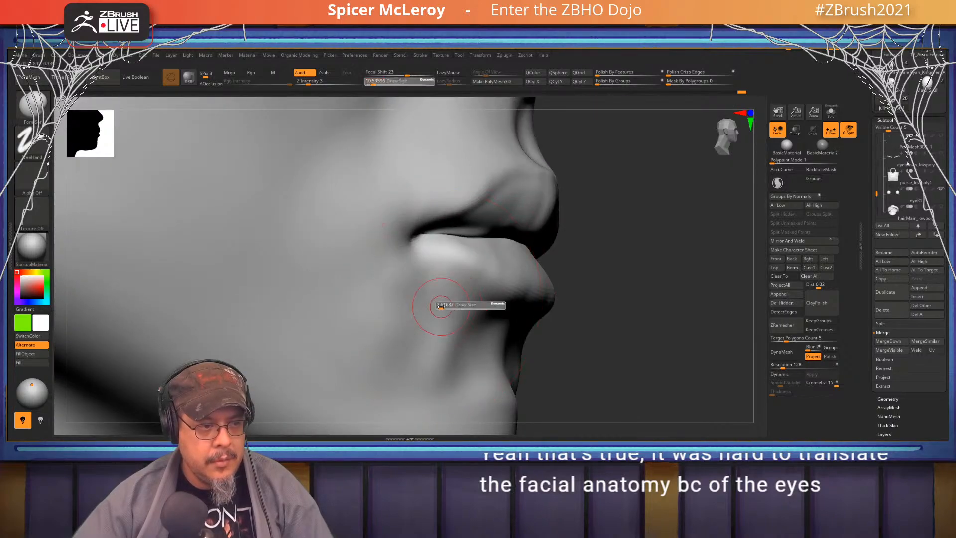
{"action": "left_click_drag", "start_coordinate": [441, 307], "coordinate": [427, 327]}
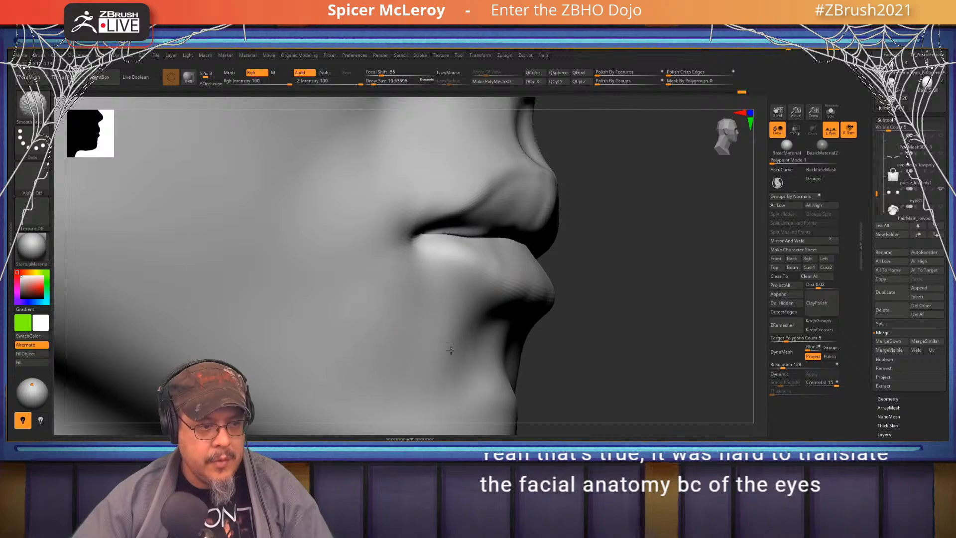
{"action": "left_click_drag", "start_coordinate": [636, 322], "coordinate": [448, 291]}
{"action": "right_click_drag", "start_coordinate": [434, 371], "coordinate": [437, 316]}
Adjust the lower lip's contour from below with the Move brush at draw size about 5.8 and check the lips' curvature
{"action": "key", "text": "b"}
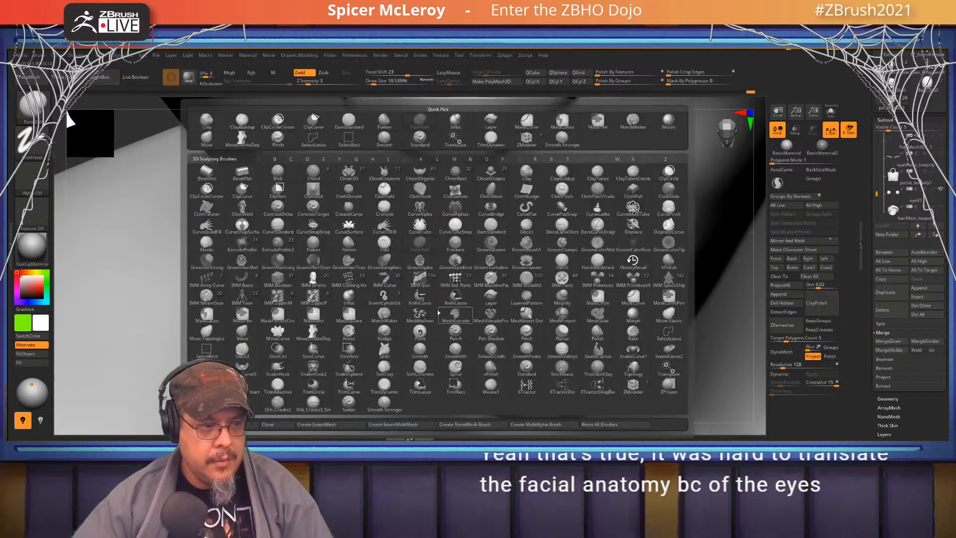
{"action": "key", "text": "m"}
{"action": "key", "text": "v"}
{"action": "key", "text": "s"}
{"action": "left_click_drag", "start_coordinate": [424, 291], "coordinate": [421, 290]}
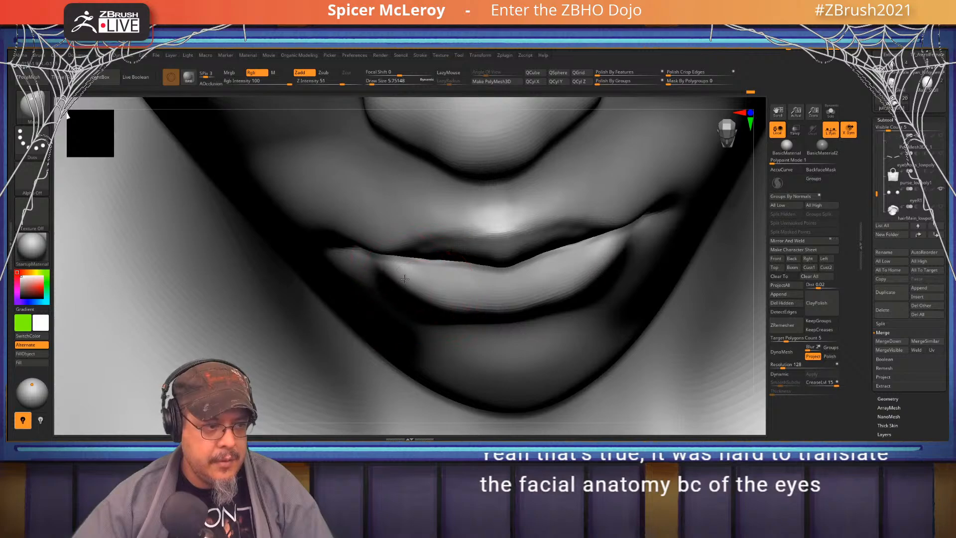
{"action": "right_click_drag", "start_coordinate": [488, 299], "coordinate": [501, 162]}
{"action": "right_click_drag", "start_coordinate": [501, 264], "coordinate": [463, 258], "text": "alt"}
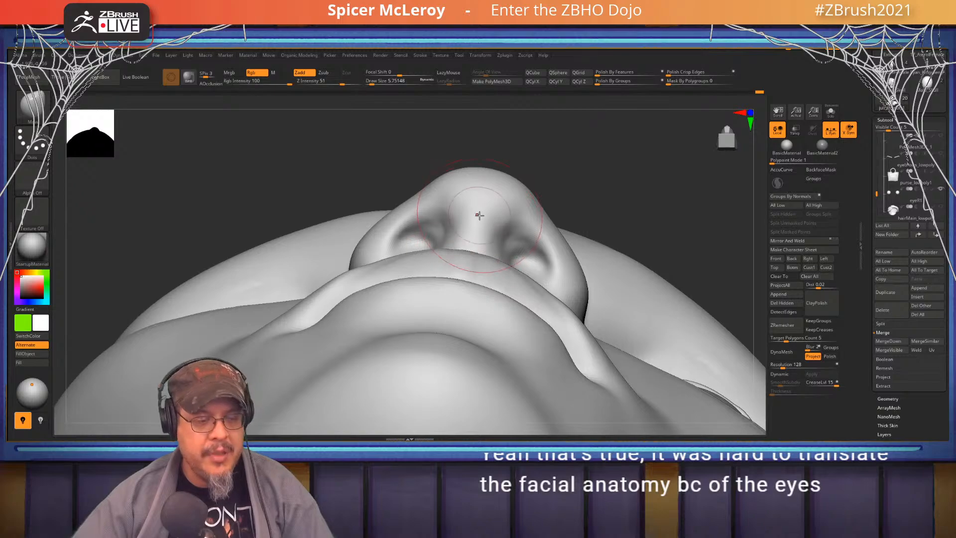
{"action": "mouse_move", "coordinate": [508, 293]}
{"action": "right_mouse_down"}
{"action": "mouse_move", "coordinate": [578, 264]}
{"action": "mouse_move", "coordinate": [553, 270]}
{"action": "mouse_move", "coordinate": [529, 256]}
{"action": "mouse_move", "coordinate": [473, 273]}
{"action": "mouse_move", "coordinate": [494, 279]}
{"action": "right_mouse_up"}
{"action": "mouse_move", "coordinate": [493, 279]}
{"action": "right_mouse_down", "text": "alt"}
{"action": "mouse_move", "coordinate": [495, 259]}
{"action": "mouse_move", "coordinate": [512, 269]}
{"action": "mouse_move", "coordinate": [532, 259]}
{"action": "mouse_move", "coordinate": [493, 257]}
{"action": "mouse_move", "coordinate": [508, 239]}
{"action": "mouse_move", "coordinate": [514, 248]}
{"action": "right_mouse_up", "text": "alt"}
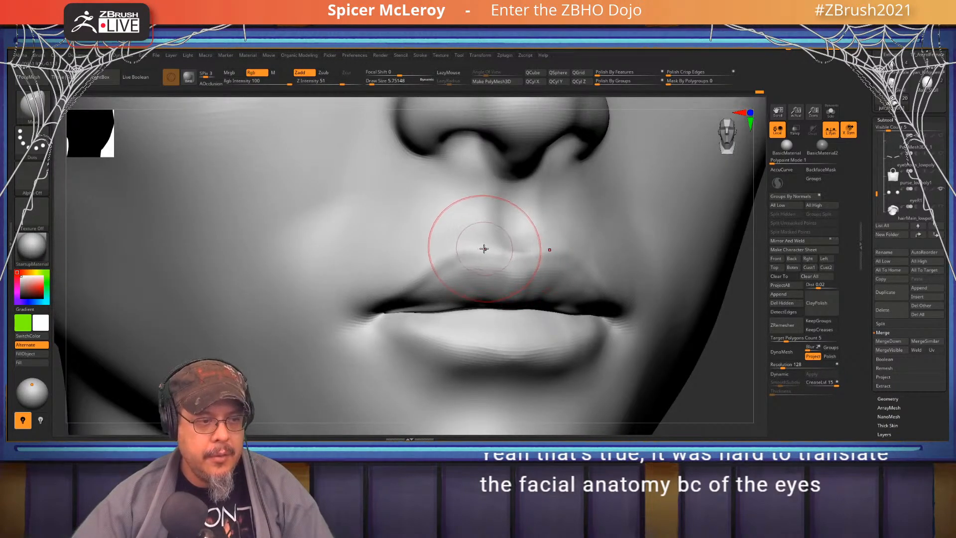
Refine the upper lip's peak below the philtrum with the Move brush at draw size about 5
{"action": "key", "text": "s"}
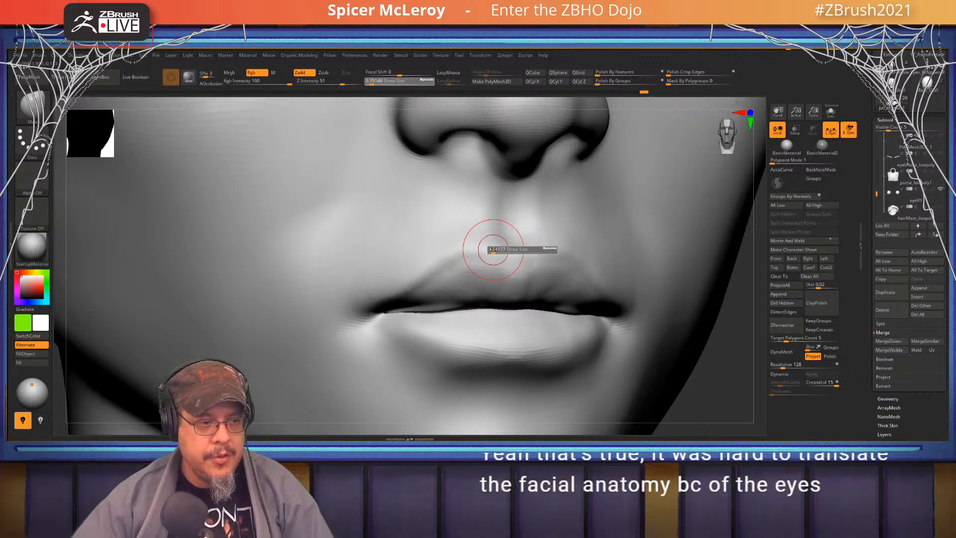
{"action": "left_click_drag", "start_coordinate": [494, 250], "coordinate": [493, 242]}
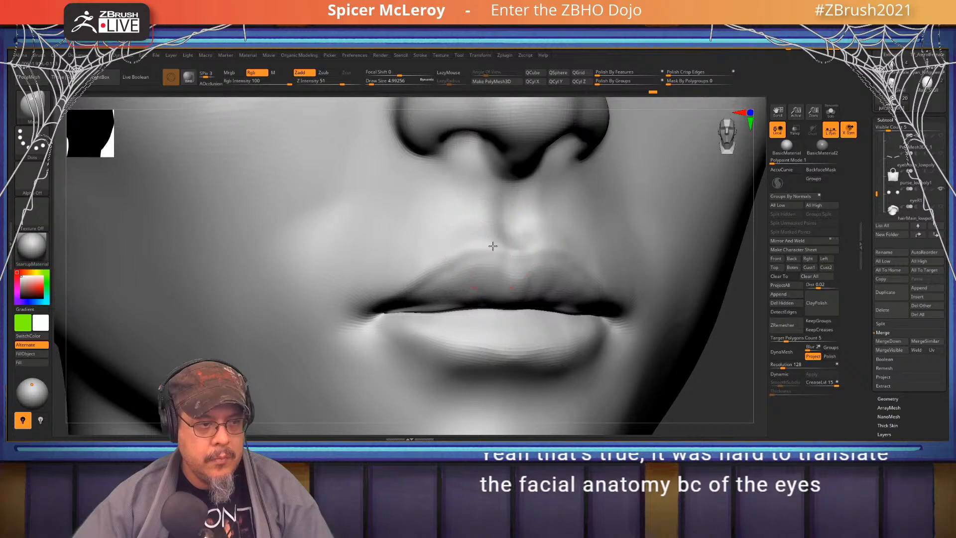
{"action": "mouse_move", "coordinate": [501, 254]}
{"action": "right_mouse_down"}
{"action": "mouse_move", "coordinate": [563, 256]}
{"action": "mouse_move", "coordinate": [583, 280]}
{"action": "mouse_move", "coordinate": [486, 184]}
{"action": "right_mouse_up"}
Fill out the area beneath the lower lip with the FormSoft brush at draw size about 11.7
{"action": "mouse_move", "coordinate": [521, 290]}
{"action": "right_mouse_down", "text": "ctrl"}
{"action": "mouse_move", "coordinate": [501, 282]}
{"action": "mouse_move", "coordinate": [412, 315]}
{"action": "right_mouse_up", "text": "ctrl"}
{"action": "key", "text": "b"}
{"action": "key", "text": "f"}
{"action": "key", "text": "s"}
{"action": "key", "text": "s"}
{"action": "mouse_move", "coordinate": [408, 317]}
{"action": "left_mouse_down"}
{"action": "mouse_move", "coordinate": [434, 335]}
{"action": "mouse_move", "coordinate": [486, 330]}
{"action": "mouse_move", "coordinate": [434, 343]}
{"action": "left_mouse_up"}
{"action": "key", "text": "s"}
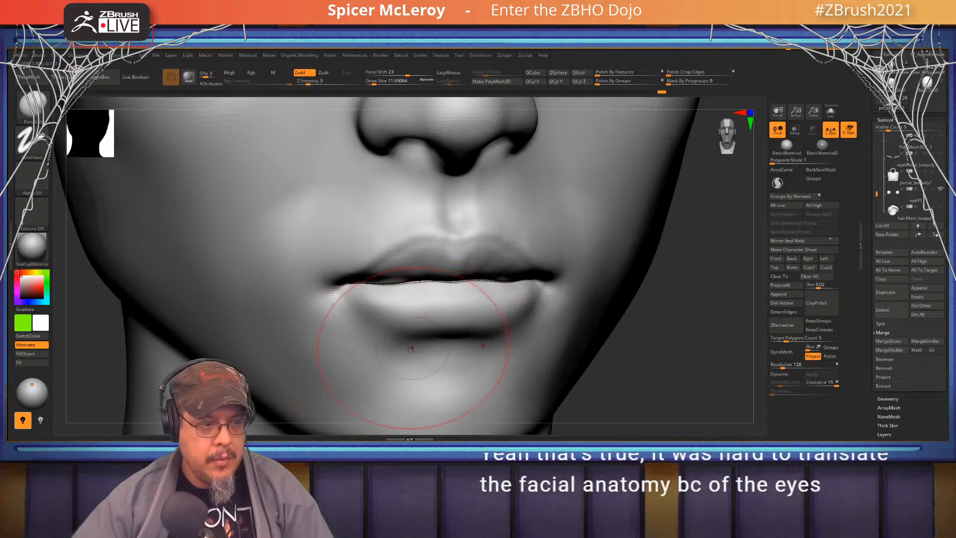
Smooth out the uneven surface on the cheek below the eye
{"action": "right_click_drag", "start_coordinate": [395, 340], "coordinate": [503, 269], "text": "ctrl"}
{"action": "key", "text": "f"}
{"action": "mouse_move", "coordinate": [590, 265]}
{"action": "right_mouse_down"}
{"action": "mouse_move", "coordinate": [604, 267]}
{"action": "mouse_move", "coordinate": [548, 269]}
{"action": "mouse_move", "coordinate": [528, 249]}
{"action": "mouse_move", "coordinate": [497, 294]}
{"action": "mouse_move", "coordinate": [501, 332]}
{"action": "right_mouse_up"}
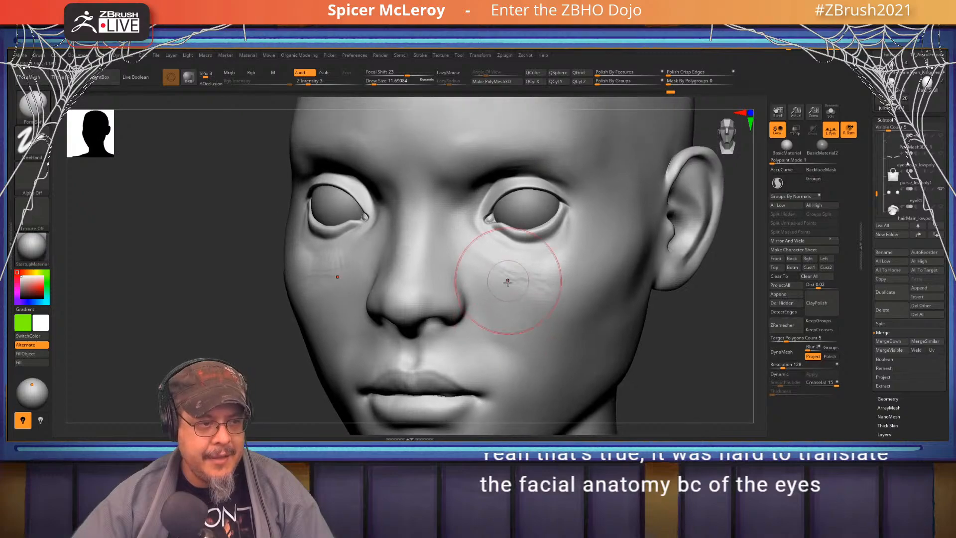
{"action": "mouse_move", "coordinate": [508, 282]}
{"action": "left_mouse_down", "text": "shift"}
{"action": "mouse_move", "coordinate": [563, 304]}
{"action": "mouse_move", "coordinate": [538, 282]}
{"action": "mouse_move", "coordinate": [576, 272]}
{"action": "left_mouse_up", "text": "shift"}
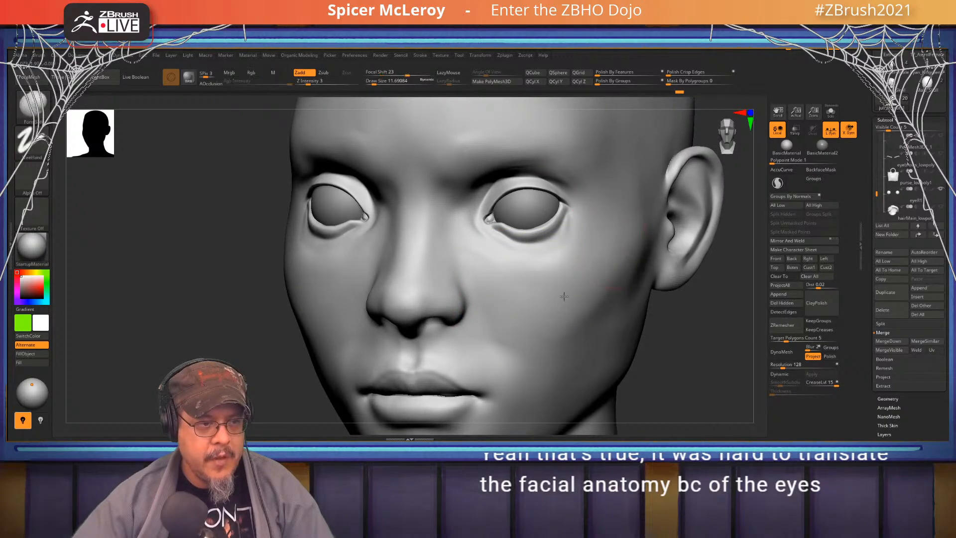
Smooth the skin around the outer eye corner and brow at draw size about 7.5
{"action": "right_click_drag", "start_coordinate": [578, 285], "coordinate": [511, 259], "text": "ctrl"}
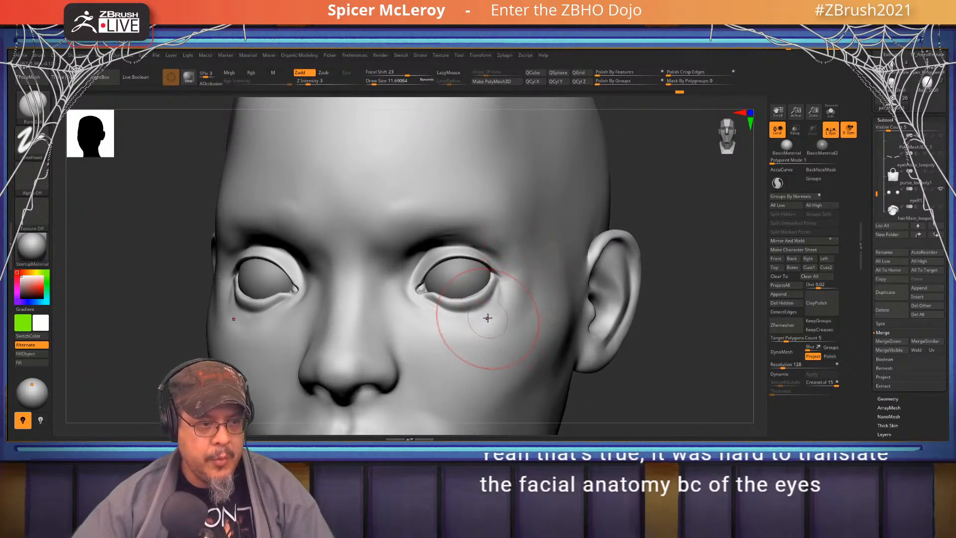
{"action": "key", "text": "bracketleft"}
{"action": "key", "text": "bracketleft"}
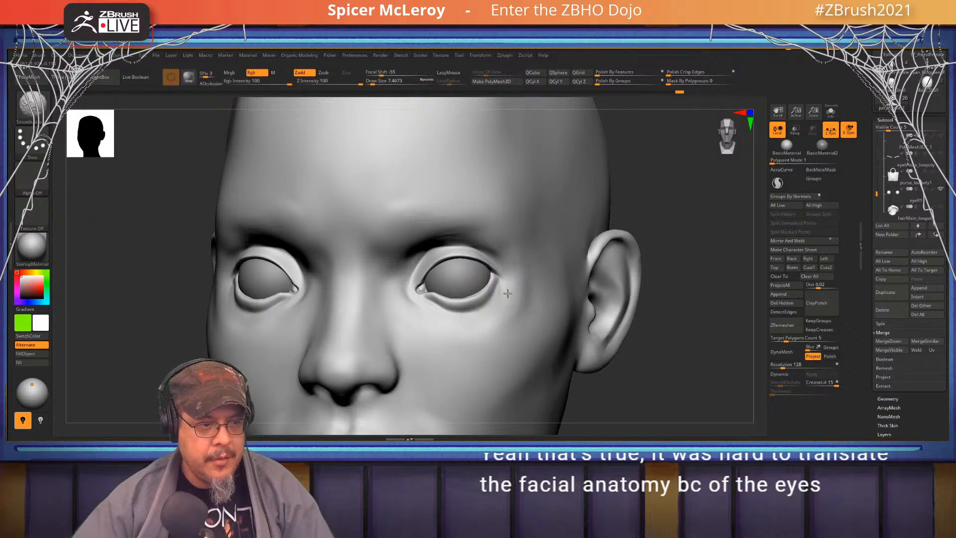
{"action": "key", "text": "shift"}
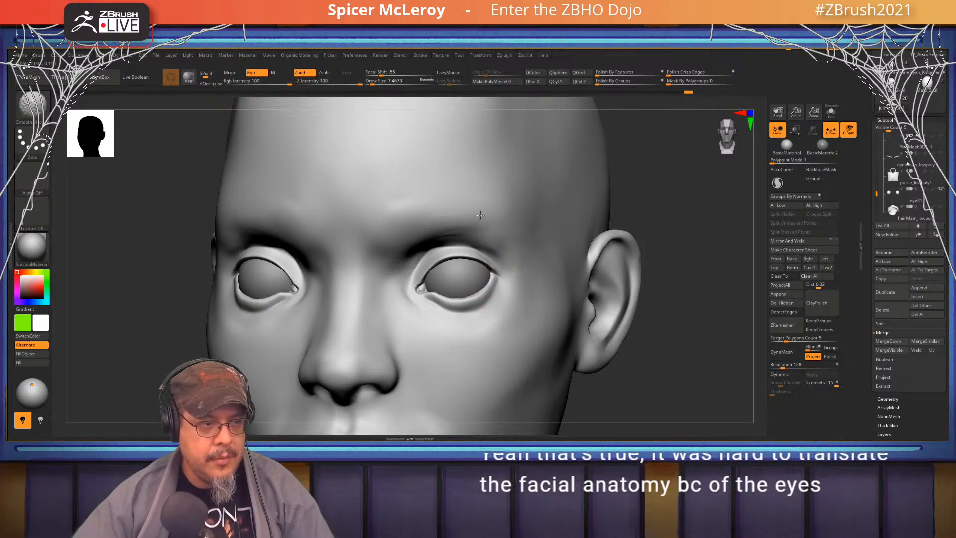
Mask the head from the front, leaving only the under-eye and upper cheek areas on both sides unmasked
{"action": "right_click_drag", "start_coordinate": [480, 215], "coordinate": [562, 260], "text": "shift"}
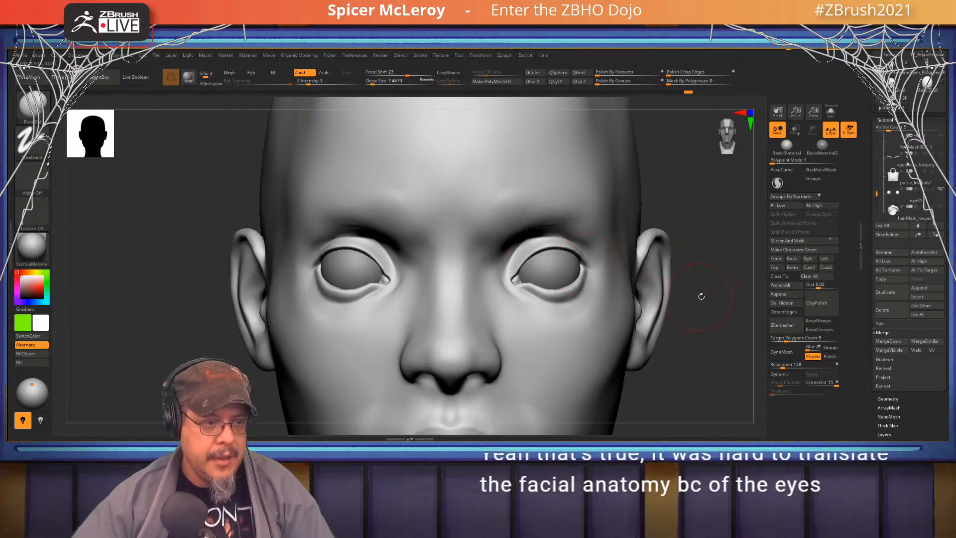
{"action": "left_click_drag", "start_coordinate": [712, 294], "coordinate": [564, 263], "text": "ctrl"}
{"action": "left_click_drag", "start_coordinate": [697, 346], "coordinate": [511, 280], "text": "ctrl"}
{"action": "left_click", "coordinate": [704, 316], "text": "ctrl"}
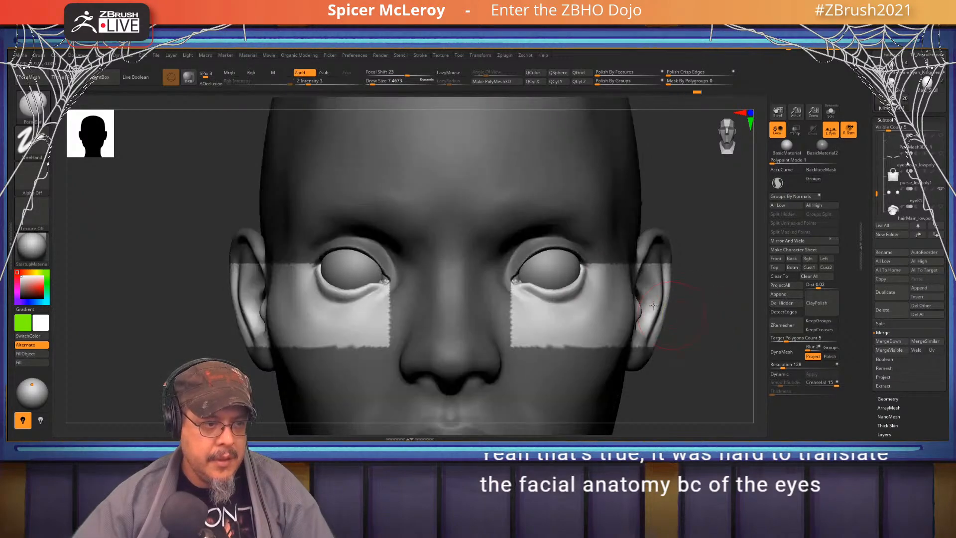
Adjust the unmasked area below the eyes with the Move brush at draw size about 7.5
{"action": "key", "text": "b"}
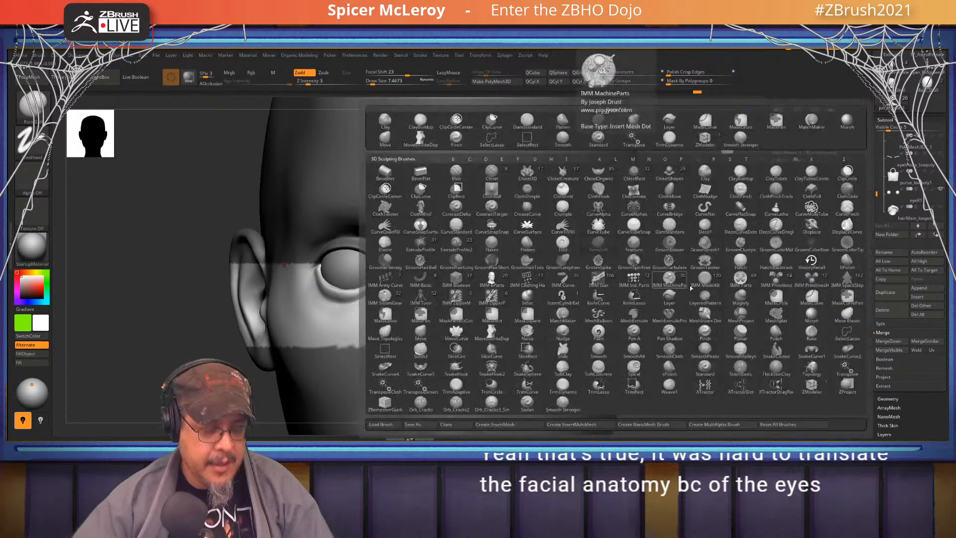
{"action": "key", "text": "m"}
{"action": "key", "text": "v"}
{"action": "left_click_drag", "start_coordinate": [713, 310], "coordinate": [714, 259]}
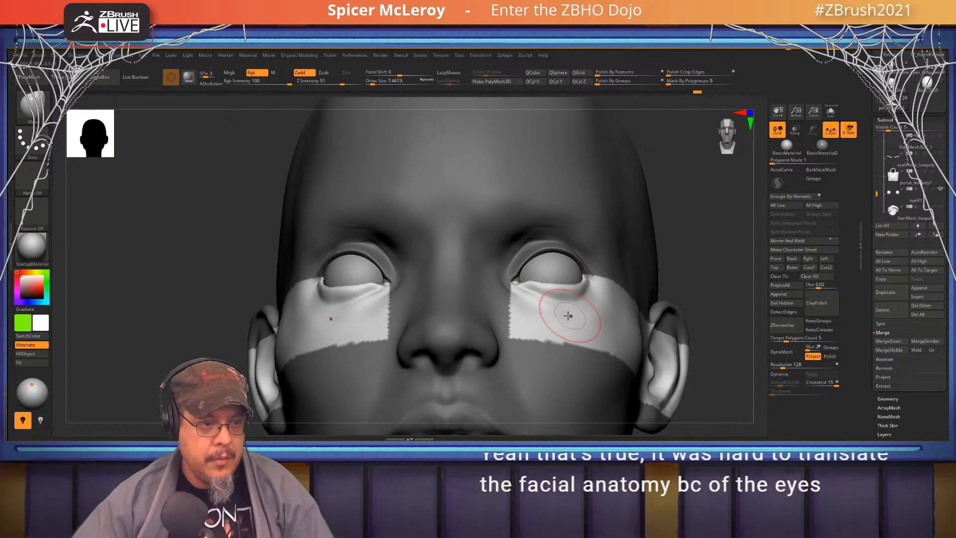
Build up and smooth the unmasked upper cheeks with the FormSoft brush at draw size about 7.5, and clear the mask
{"action": "key", "text": "b"}
{"action": "key", "text": "f"}
{"action": "key", "text": "s"}
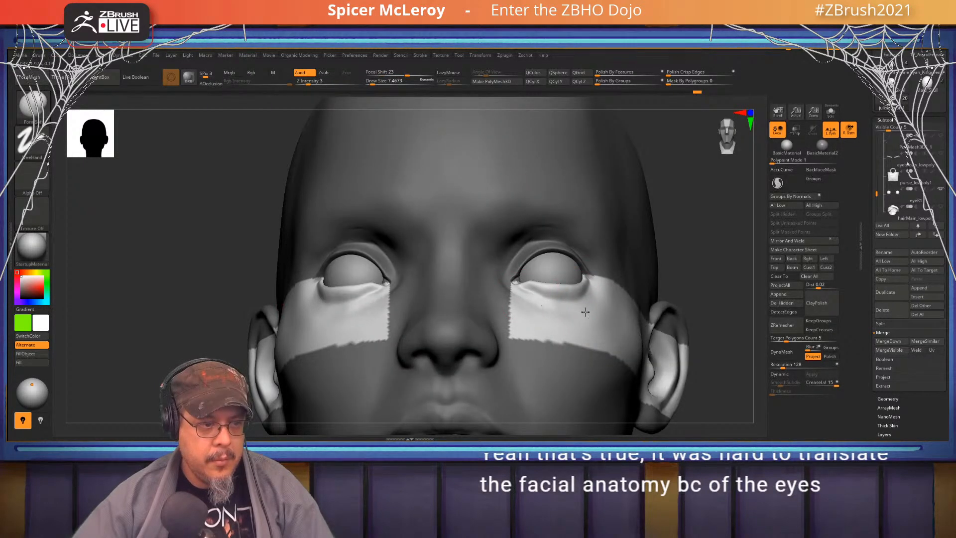
{"action": "key", "text": "shift"}
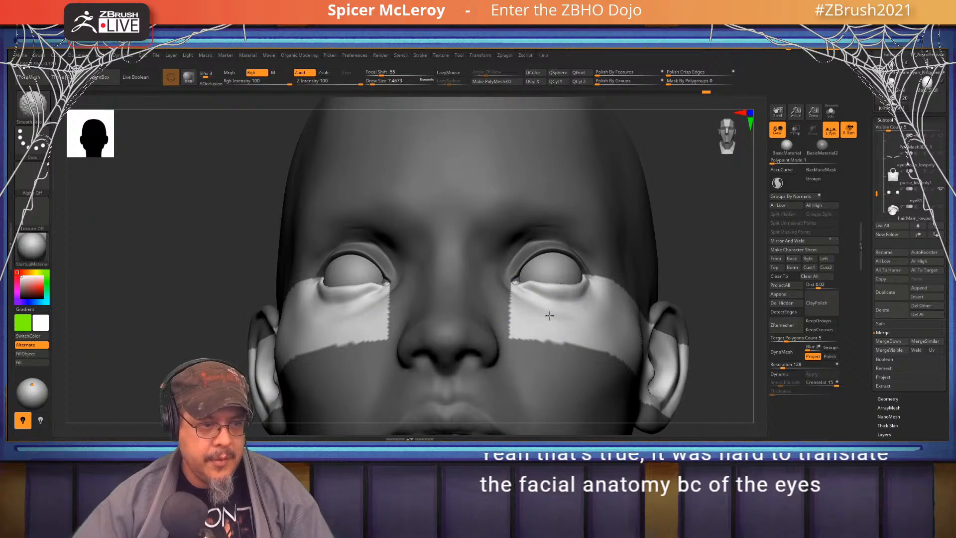
{"action": "left_click_drag", "start_coordinate": [696, 258], "coordinate": [724, 249], "text": "shift"}
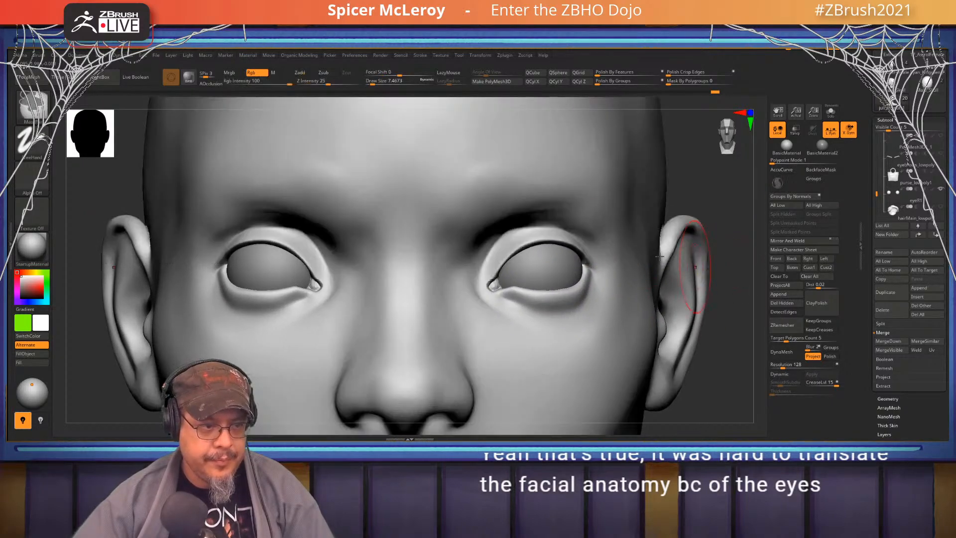
Reshape the inner part of the upper eyelids from the front with the Move brush at draw size about 5.8
{"action": "right_click_drag", "start_coordinate": [511, 266], "coordinate": [520, 293], "text": "alt"}
{"action": "key", "text": "s"}
{"action": "left_click", "coordinate": [516, 289]}
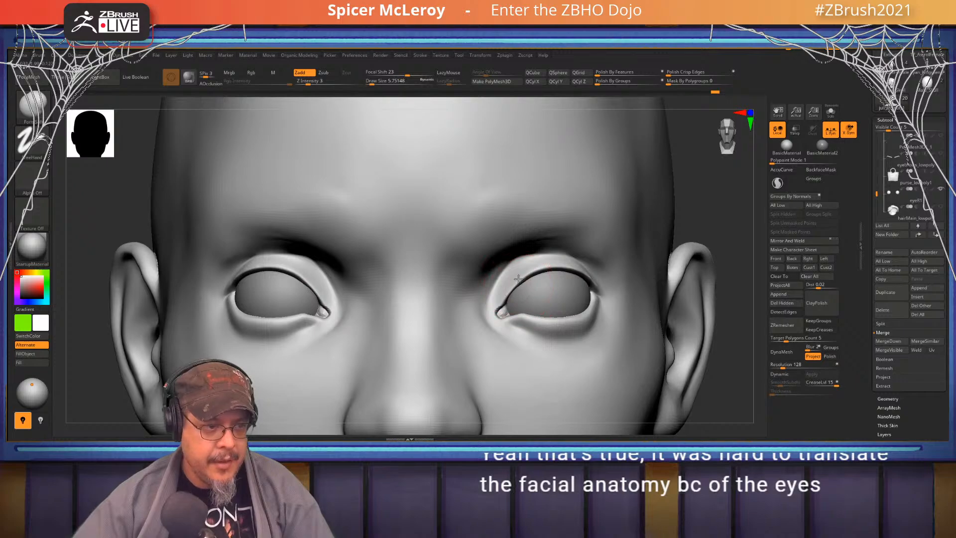
{"action": "key", "text": "b"}
{"action": "key", "text": "m"}
{"action": "key", "text": "v"}
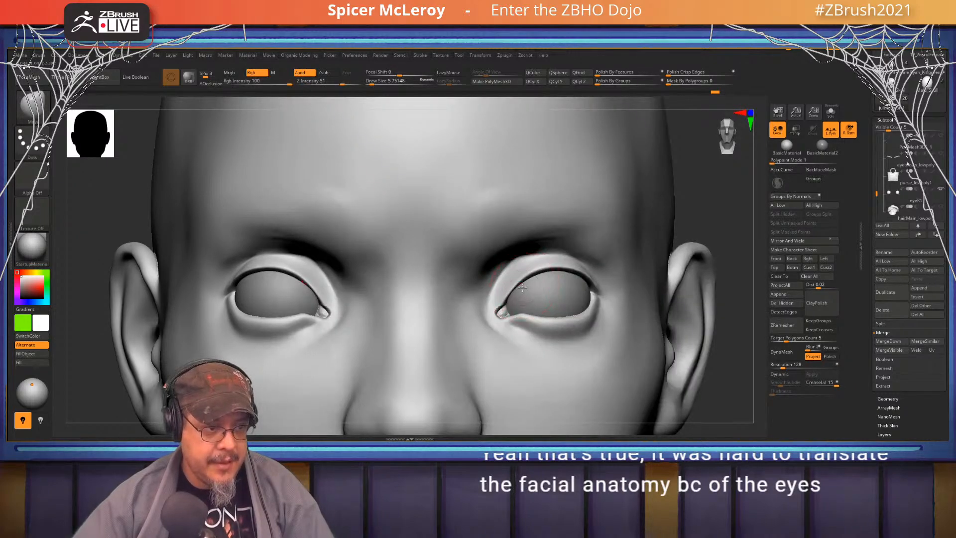
{"action": "right_click_drag", "start_coordinate": [522, 287], "coordinate": [563, 283]}
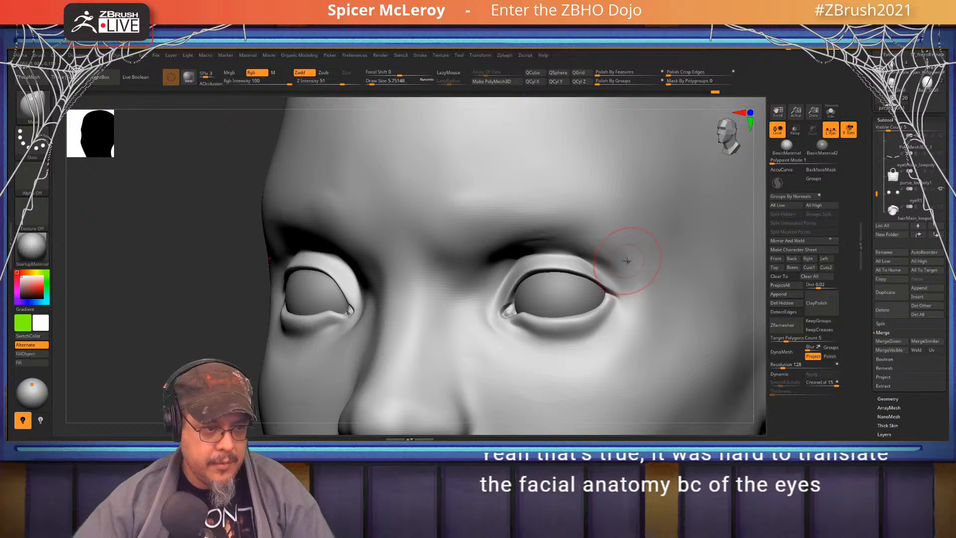
{"action": "right_click_drag", "start_coordinate": [599, 258], "coordinate": [526, 282], "text": "shift"}
{"action": "left_click_drag", "start_coordinate": [504, 268], "coordinate": [507, 271]}
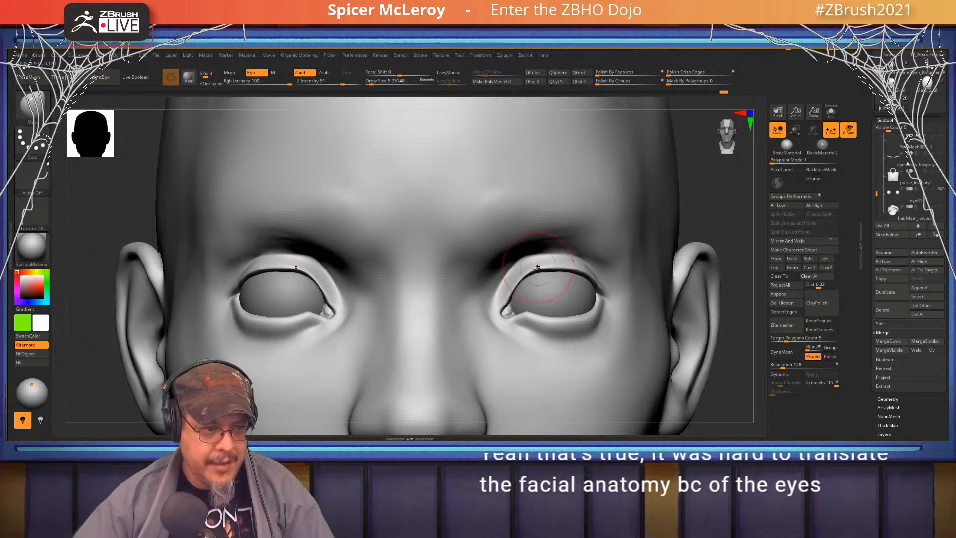
Mask a rectangular area below the eye, extending from the lower lid outward across the upper cheek
{"action": "mouse_move", "coordinate": [580, 279]}
{"action": "right_mouse_down"}
{"action": "mouse_move", "coordinate": [619, 282]}
{"action": "mouse_move", "coordinate": [623, 303]}
{"action": "right_mouse_up"}
{"action": "key", "text": "ctrl"}
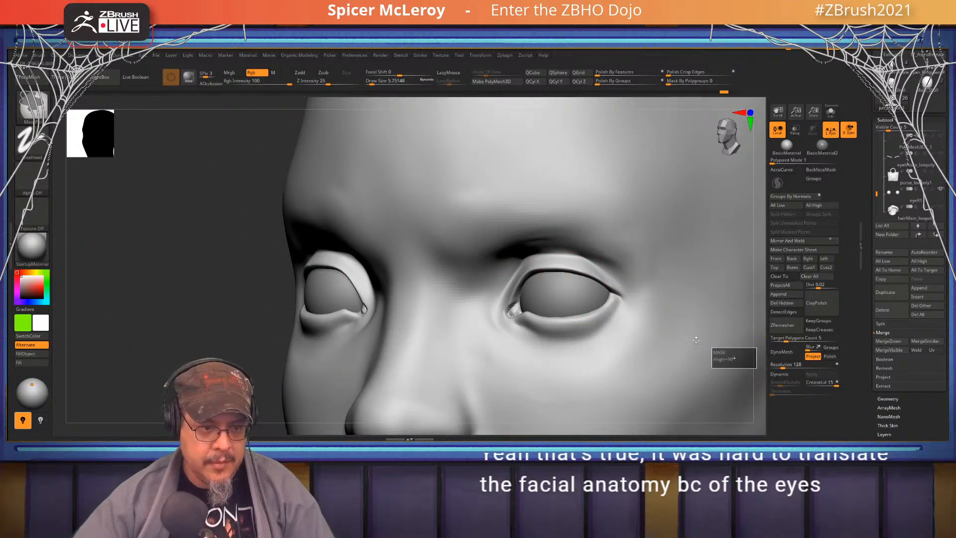
{"action": "left_click_drag", "start_coordinate": [757, 369], "coordinate": [569, 295], "text": "ctrl"}
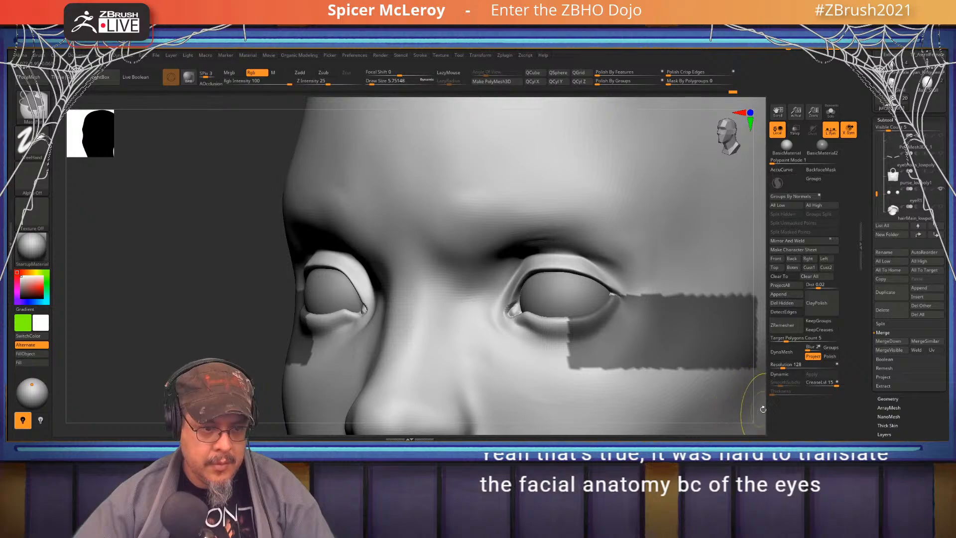
Extend the mask below the eyes across the cheek, adjust the outer eyelid area at draw size about 5.8, and clear the mask
{"action": "left_click_drag", "start_coordinate": [761, 409], "coordinate": [517, 306], "text": "ctrl"}
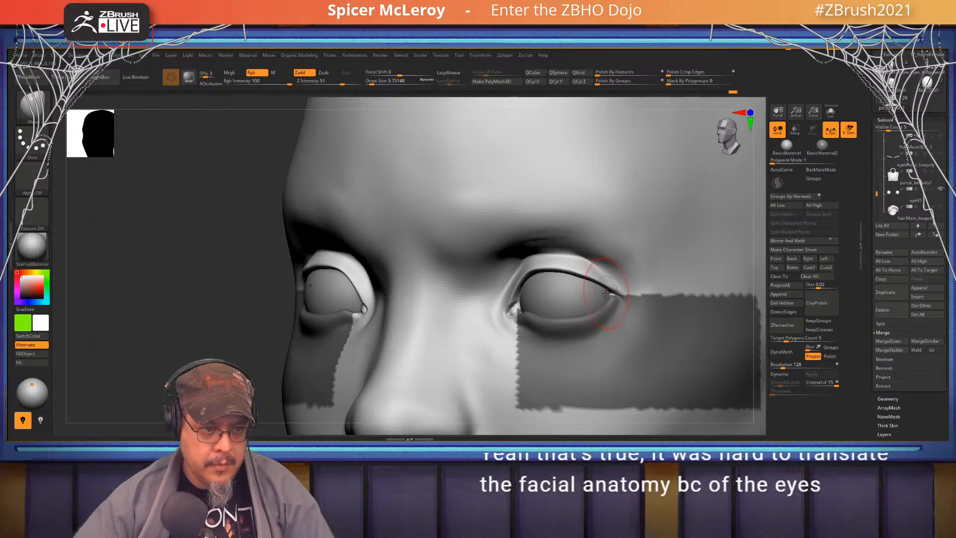
{"action": "right_click_drag", "start_coordinate": [611, 283], "coordinate": [555, 284]}
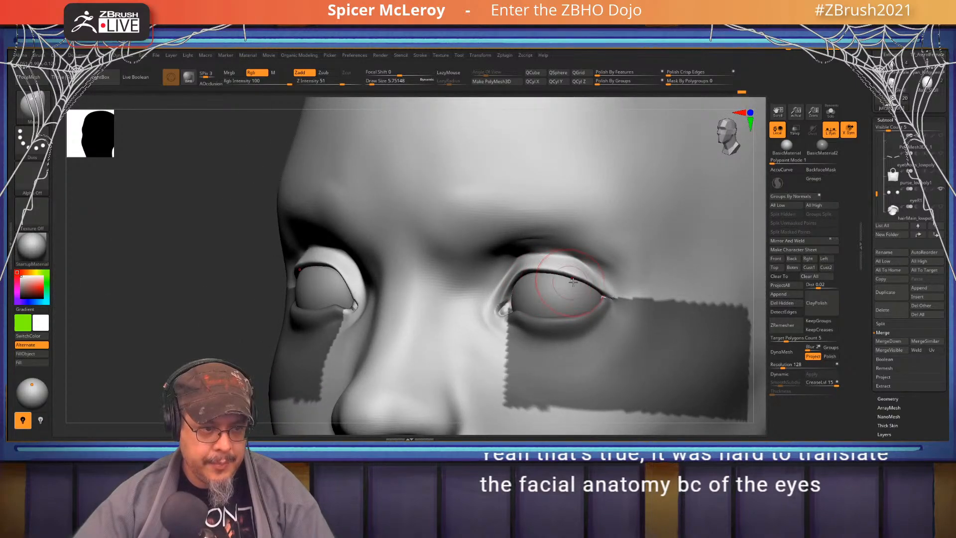
{"action": "key", "text": "f"}
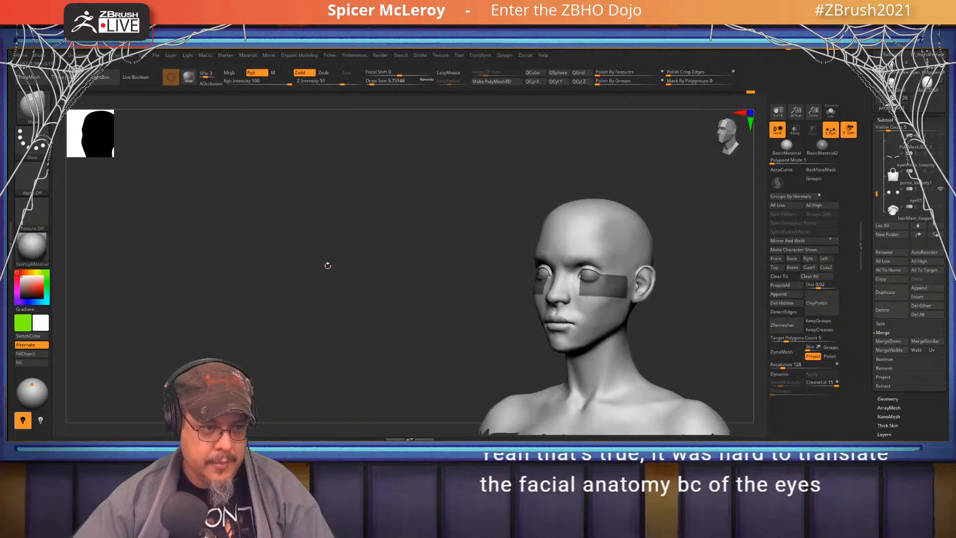
{"action": "left_click_drag", "start_coordinate": [326, 267], "coordinate": [406, 320], "text": "ctrl"}
Examine the head's overall form from the side and from below, with the FormSoft brush set to draw size about 34.8
{"action": "mouse_move", "coordinate": [405, 320]}
{"action": "right_mouse_down"}
{"action": "mouse_move", "coordinate": [440, 301]}
{"action": "mouse_move", "coordinate": [504, 314]}
{"action": "mouse_move", "coordinate": [632, 239]}
{"action": "right_mouse_up"}
{"action": "key", "text": "b"}
{"action": "key", "text": "f"}
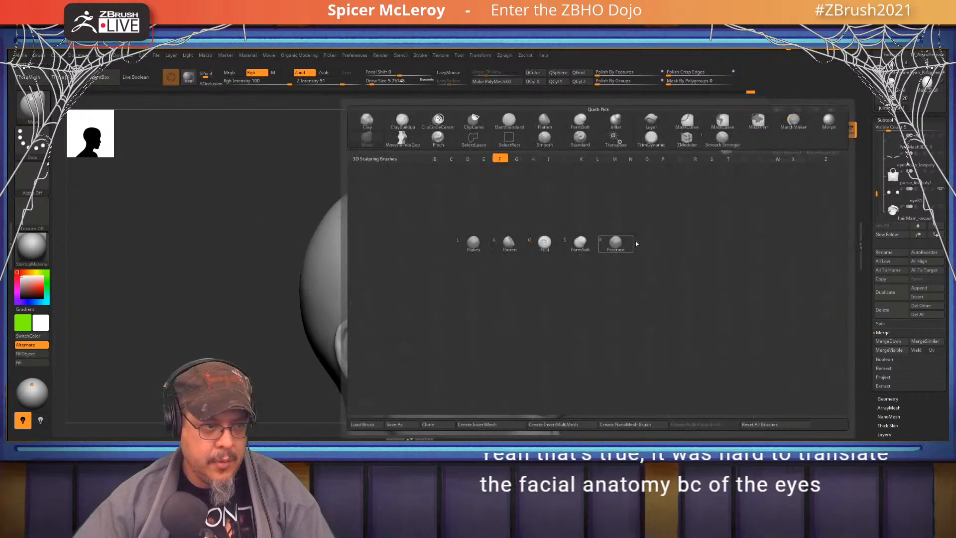
{"action": "key", "text": "s"}
{"action": "left_click_drag", "start_coordinate": [636, 244], "coordinate": [609, 240]}
{"action": "key", "text": "s"}
{"action": "left_click_drag", "start_coordinate": [465, 244], "coordinate": [482, 232]}
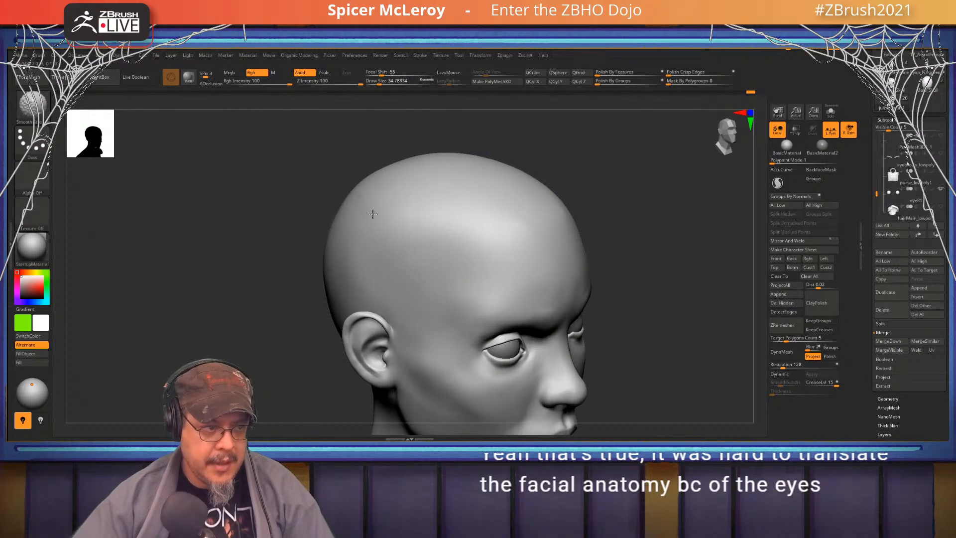
{"action": "mouse_move", "coordinate": [316, 256]}
{"action": "right_mouse_down"}
{"action": "mouse_move", "coordinate": [690, 247]}
{"action": "mouse_move", "coordinate": [689, 210]}
{"action": "mouse_move", "coordinate": [707, 225]}
{"action": "mouse_move", "coordinate": [699, 169]}
{"action": "right_mouse_up"}
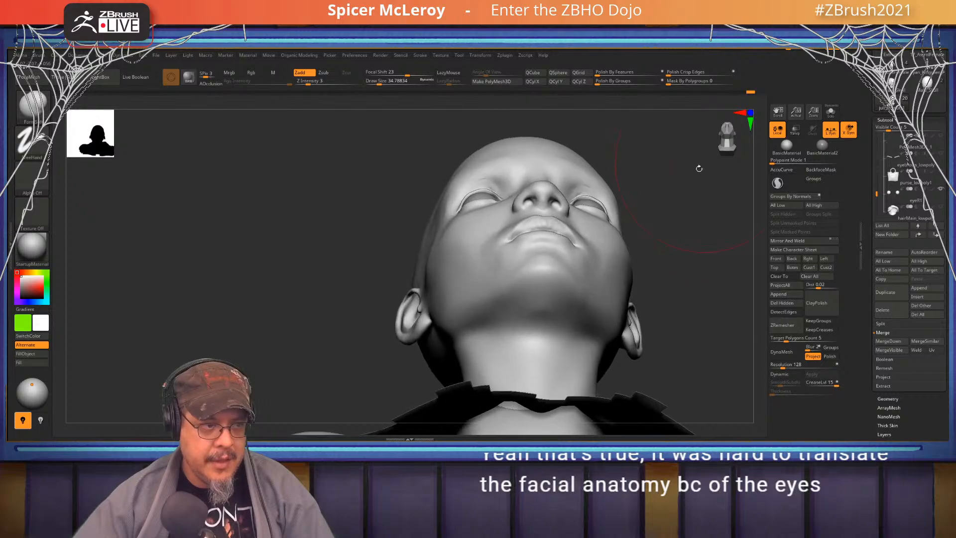
{"action": "right_click_drag", "start_coordinate": [685, 204], "coordinate": [600, 171]}
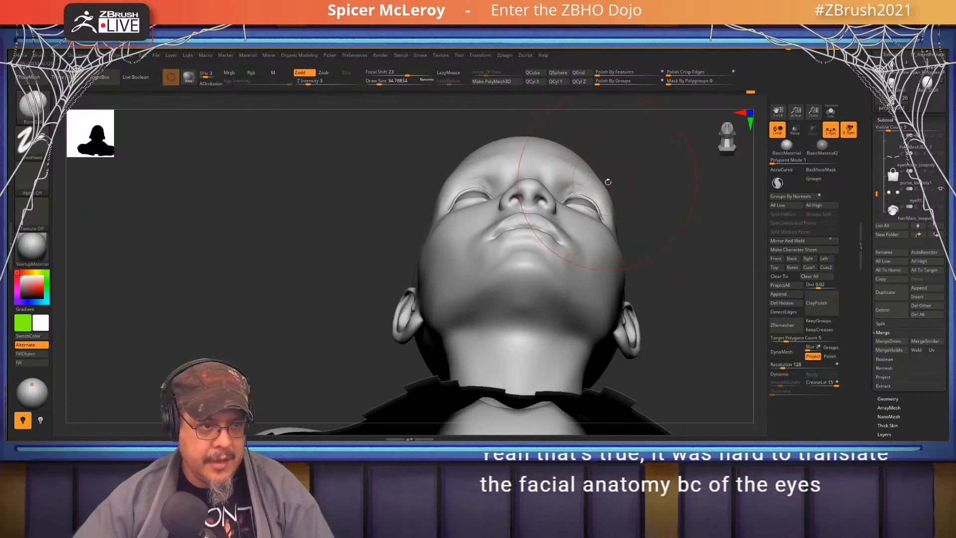
{"action": "mouse_move", "coordinate": [683, 212]}
{"action": "right_mouse_down"}
{"action": "mouse_move", "coordinate": [494, 215]}
{"action": "mouse_move", "coordinate": [497, 272]}
{"action": "right_mouse_up"}
Adjust and smooth the temple beside the eye, using the Move brush at draw size about 18.5
{"action": "key", "text": "s"}
{"action": "left_click_drag", "start_coordinate": [493, 272], "coordinate": [492, 272]}
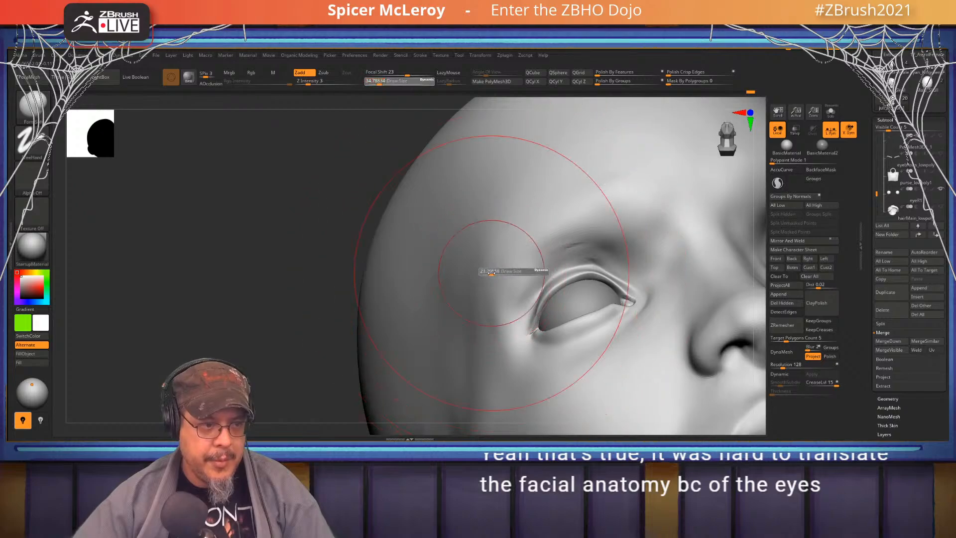
{"action": "key", "text": "b"}
{"action": "key", "text": "m"}
{"action": "key", "text": "v"}
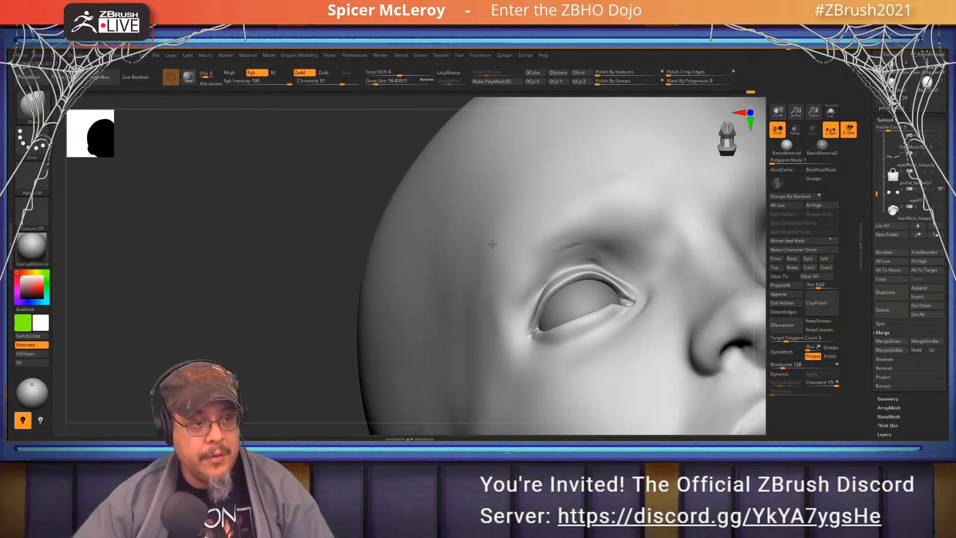
{"action": "key", "text": "shift"}
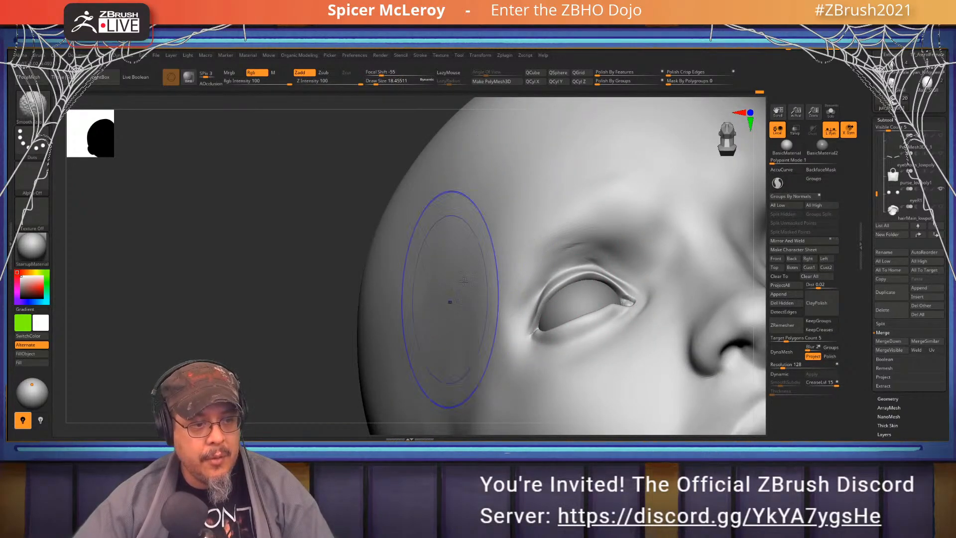
Carve in and smooth the temple and side of the forehead with the FormSoft brush at draw size about 18.5
{"action": "mouse_move", "coordinate": [494, 225]}
{"action": "right_mouse_down"}
{"action": "mouse_move", "coordinate": [547, 246]}
{"action": "mouse_move", "coordinate": [544, 229]}
{"action": "mouse_move", "coordinate": [533, 230]}
{"action": "mouse_move", "coordinate": [596, 195]}
{"action": "mouse_move", "coordinate": [632, 248]}
{"action": "right_mouse_up"}
{"action": "key", "text": "b"}
{"action": "key", "text": "f"}
{"action": "key", "text": "s"}
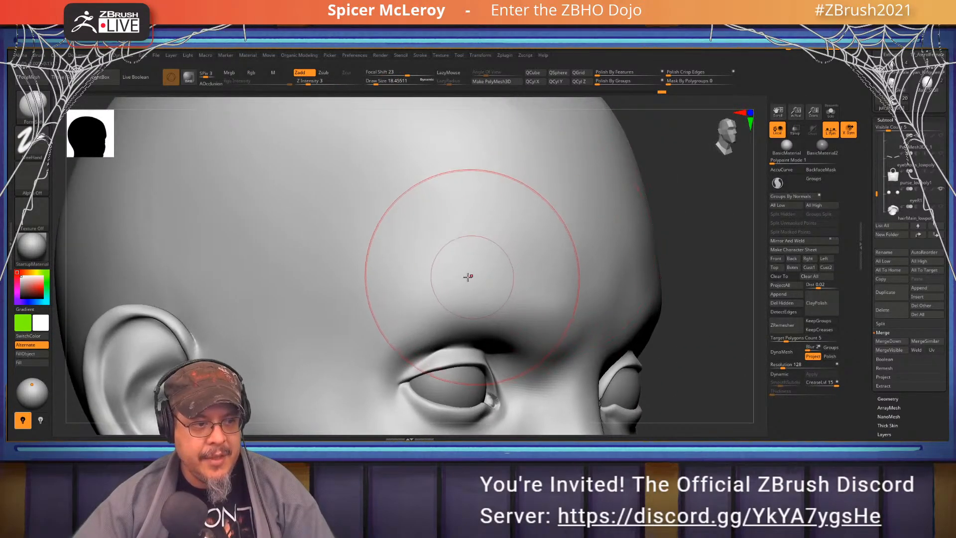
{"action": "left_click_drag", "start_coordinate": [431, 192], "coordinate": [355, 323], "text": "alt"}
{"action": "mouse_move", "coordinate": [393, 264]}
{"action": "left_mouse_down", "text": "shift"}
{"action": "mouse_move", "coordinate": [399, 214]}
{"action": "mouse_move", "coordinate": [366, 231]}
{"action": "left_mouse_up", "text": "shift"}
{"action": "mouse_move", "coordinate": [323, 290]}
{"action": "right_mouse_down"}
{"action": "mouse_move", "coordinate": [368, 269]}
{"action": "mouse_move", "coordinate": [598, 260]}
{"action": "mouse_move", "coordinate": [572, 256]}
{"action": "mouse_move", "coordinate": [567, 199]}
{"action": "mouse_move", "coordinate": [632, 202]}
{"action": "right_mouse_up"}
{"action": "mouse_move", "coordinate": [568, 201]}
{"action": "right_mouse_down", "text": "ctrl"}
{"action": "mouse_move", "coordinate": [565, 231]}
{"action": "mouse_move", "coordinate": [553, 202]}
{"action": "right_mouse_up", "text": "ctrl"}
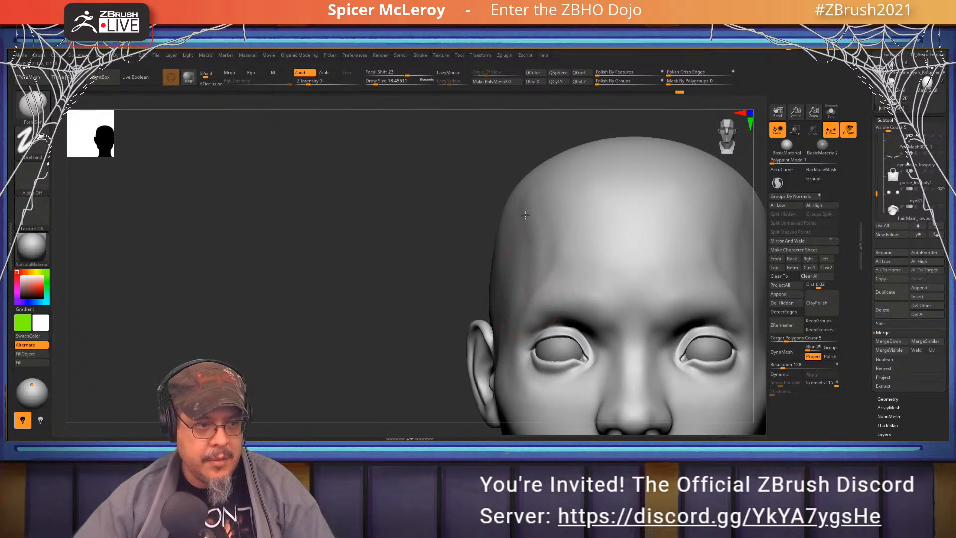
{"action": "key", "text": "shift"}
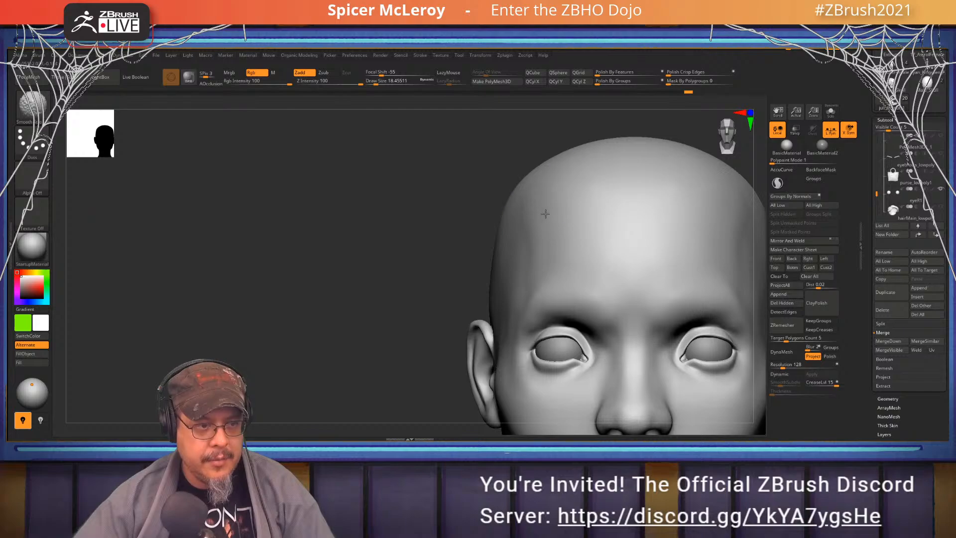
Define the fold between the nose and mouth corner with the DamStandard brush and smooth it into the cheek at draw size about 14.2
{"action": "mouse_move", "coordinate": [546, 213]}
{"action": "right_mouse_down", "text": "alt"}
{"action": "mouse_move", "coordinate": [510, 229]}
{"action": "mouse_move", "coordinate": [563, 250]}
{"action": "mouse_move", "coordinate": [555, 184]}
{"action": "mouse_move", "coordinate": [545, 276]}
{"action": "mouse_move", "coordinate": [617, 244]}
{"action": "mouse_move", "coordinate": [517, 238]}
{"action": "mouse_move", "coordinate": [527, 249]}
{"action": "right_mouse_up", "text": "alt"}
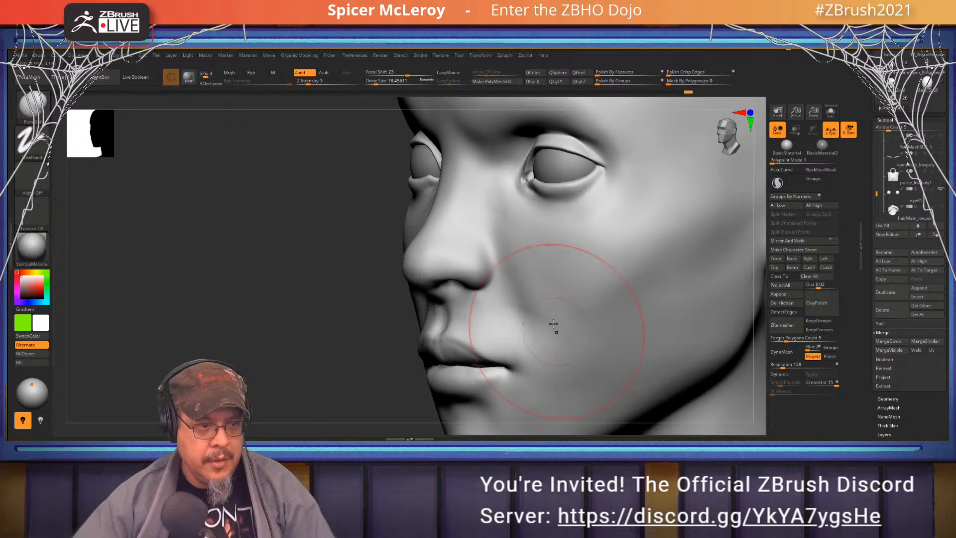
{"action": "right_click_drag", "start_coordinate": [553, 324], "coordinate": [551, 279], "text": "alt"}
{"action": "key", "text": "b"}
{"action": "key", "text": "d"}
{"action": "key", "text": "s"}
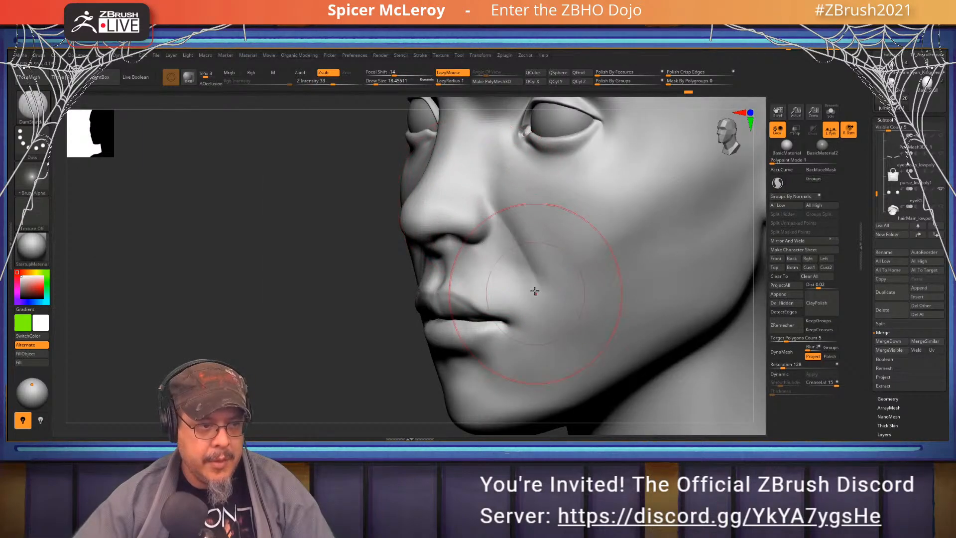
{"action": "key", "text": "shift"}
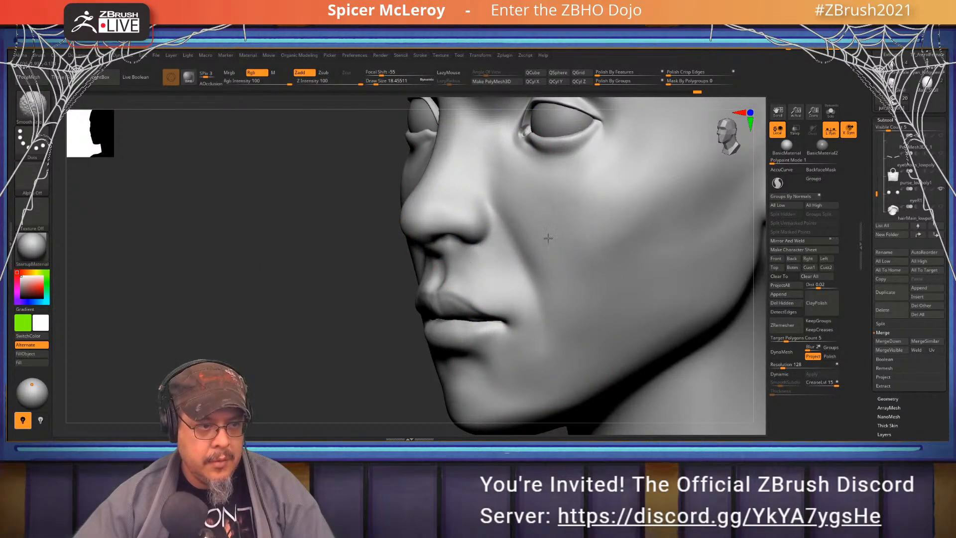
{"action": "right_click_drag", "start_coordinate": [580, 338], "coordinate": [521, 240]}
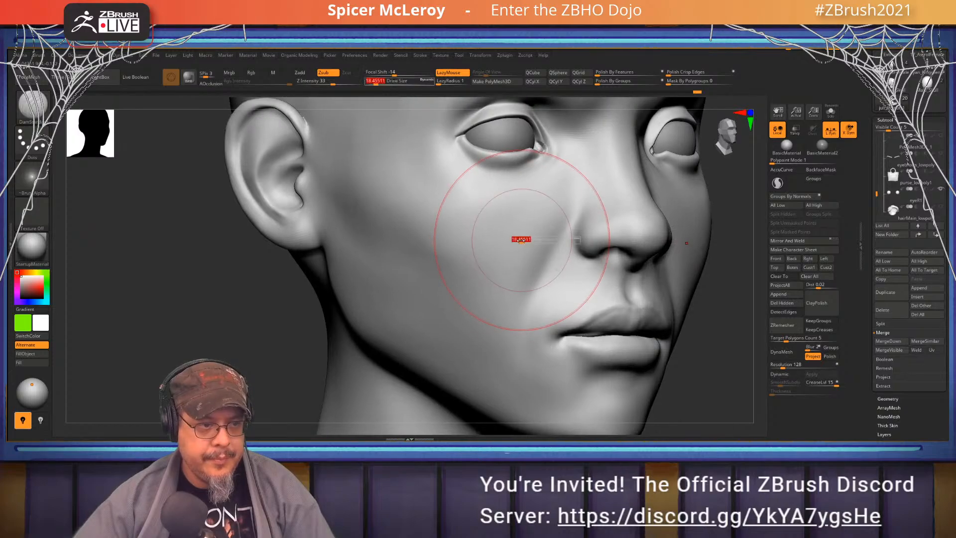
{"action": "key", "text": "shift"}
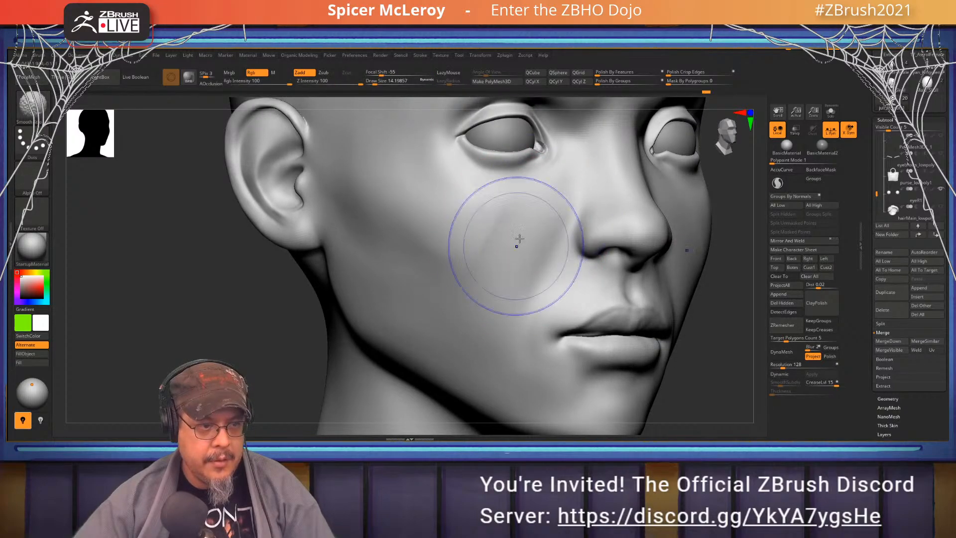
Adjust the cheek contour from below with the Move brush at draw size about 30.7
{"action": "mouse_move", "coordinate": [540, 254]}
{"action": "right_mouse_down", "text": "alt"}
{"action": "mouse_move", "coordinate": [532, 318]}
{"action": "mouse_move", "coordinate": [490, 185]}
{"action": "right_mouse_up", "text": "alt"}
{"action": "right_click_drag", "start_coordinate": [487, 258], "coordinate": [499, 228]}
{"action": "key", "text": "b"}
{"action": "key", "text": "m"}
{"action": "key", "text": "v"}
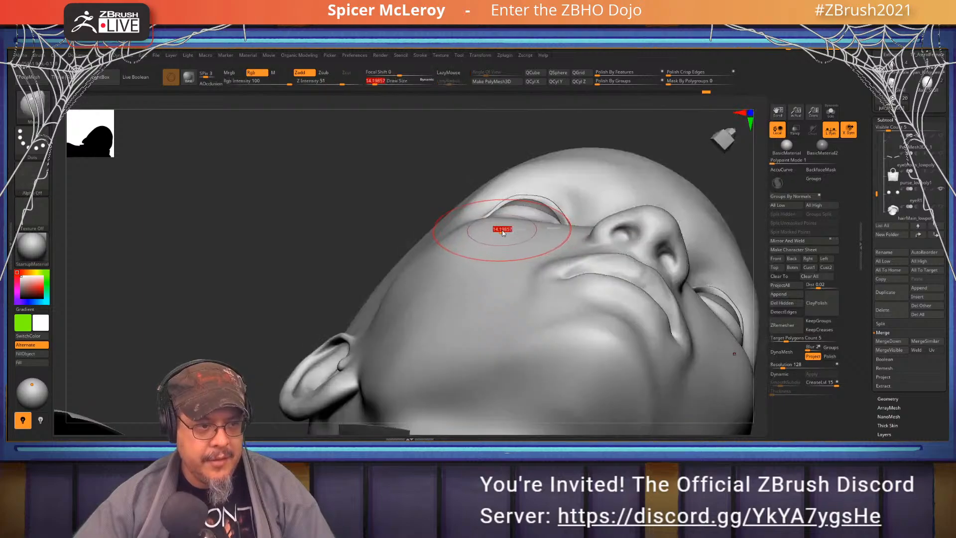
{"action": "key", "text": "s"}
{"action": "left_click_drag", "start_coordinate": [504, 230], "coordinate": [506, 230]}
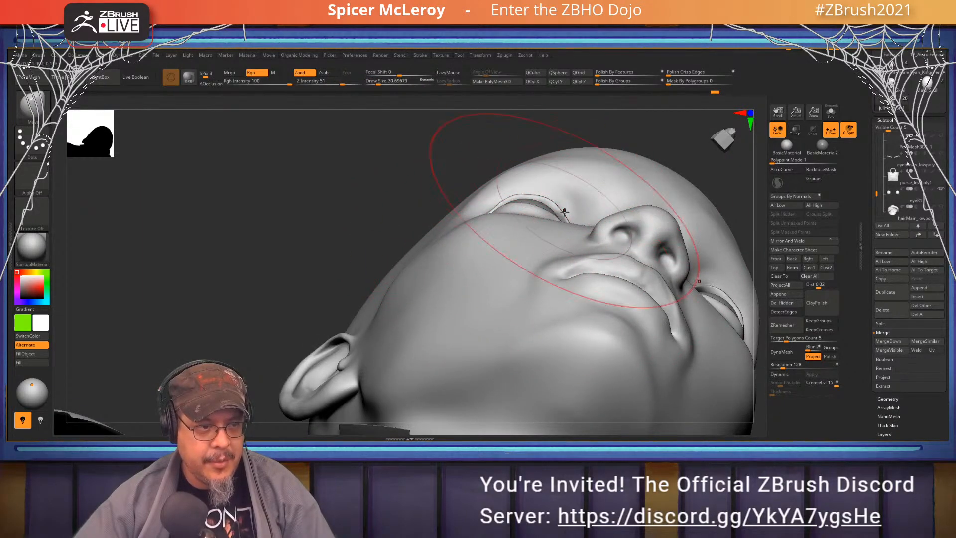
Adjust the curve of the upper eyelid from below with the Move brush at draw size about 4.3
{"action": "right_click_drag", "start_coordinate": [566, 213], "coordinate": [649, 316], "text": "alt"}
{"action": "mouse_move", "coordinate": [560, 283]}
{"action": "right_mouse_down"}
{"action": "mouse_move", "coordinate": [557, 262]}
{"action": "mouse_move", "coordinate": [543, 267]}
{"action": "right_mouse_up"}
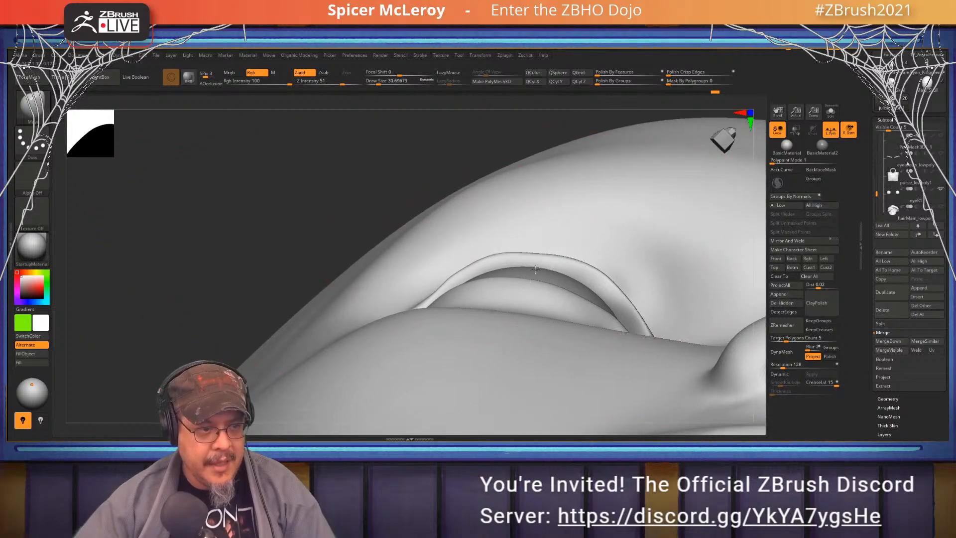
{"action": "key", "text": "s"}
{"action": "left_click_drag", "start_coordinate": [542, 269], "coordinate": [532, 261]}
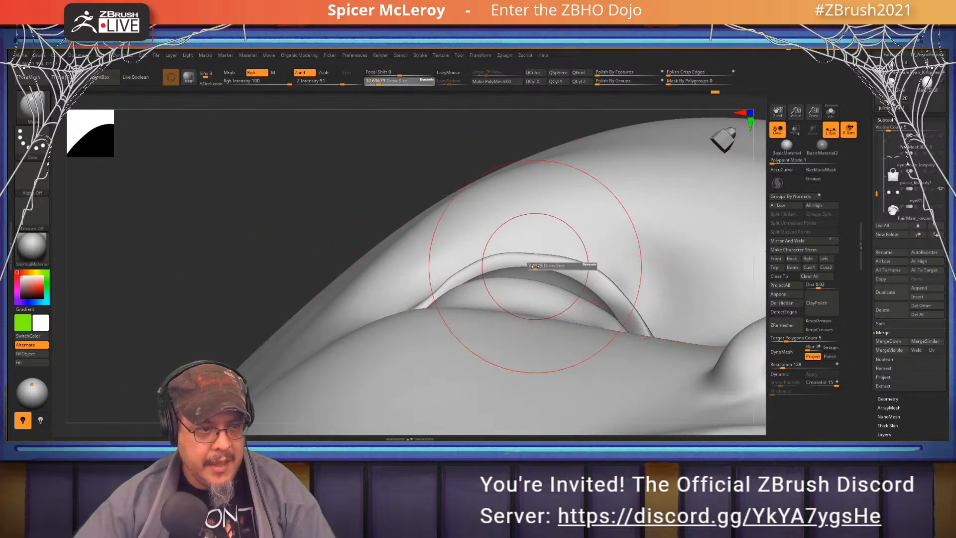
{"action": "key", "text": "s"}
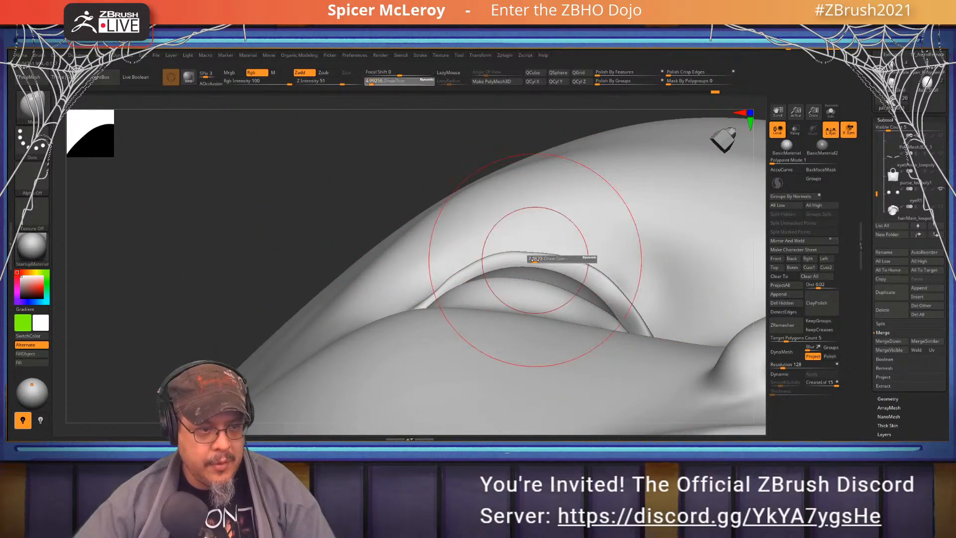
{"action": "left_click_drag", "start_coordinate": [533, 259], "coordinate": [535, 256]}
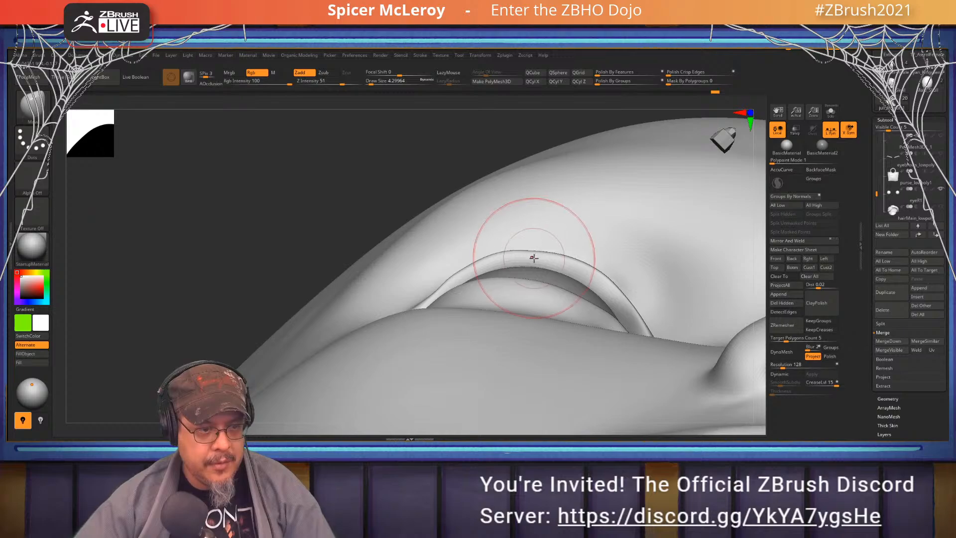
Reshape and smooth the outer part of the lower eyelid rim at draw size about 4.3
{"action": "mouse_move", "coordinate": [541, 256]}
{"action": "right_mouse_down"}
{"action": "mouse_move", "coordinate": [543, 329]}
{"action": "mouse_move", "coordinate": [513, 335]}
{"action": "mouse_move", "coordinate": [498, 319]}
{"action": "right_mouse_up"}
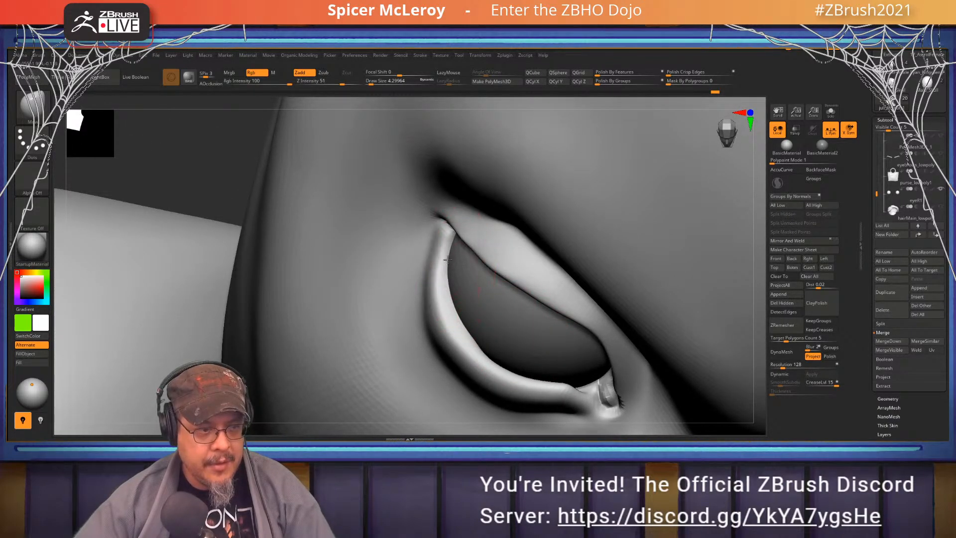
{"action": "key", "text": "shift"}
{"action": "left_click_drag", "start_coordinate": [442, 290], "coordinate": [499, 359], "text": "shift"}
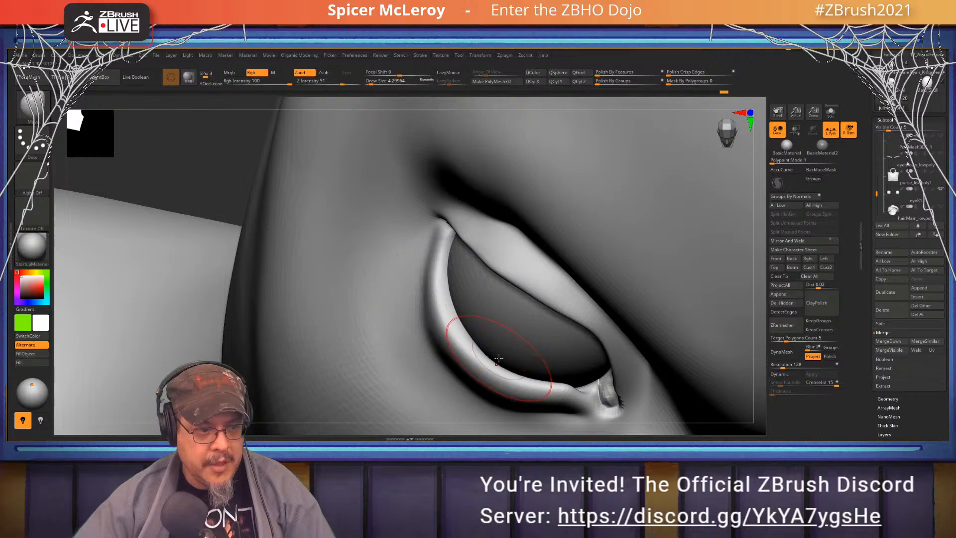
Define the crease under the lower eyelid with the DamStandard brush at draw size about 4.3 and smooth it
{"action": "right_click_drag", "start_coordinate": [504, 259], "coordinate": [532, 201]}
{"action": "key", "text": "b"}
{"action": "key", "text": "d"}
{"action": "key", "text": "s"}
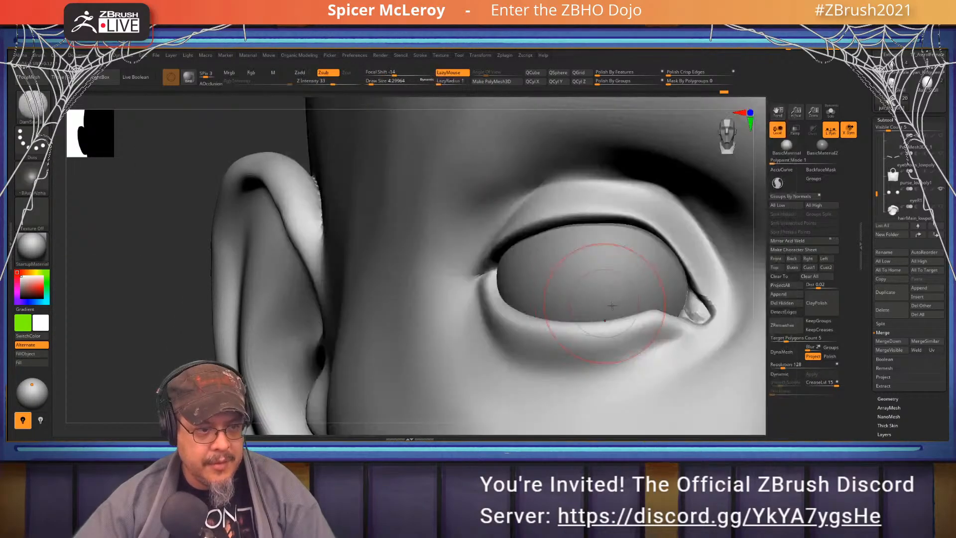
{"action": "right_click_drag", "start_coordinate": [490, 290], "coordinate": [492, 299]}
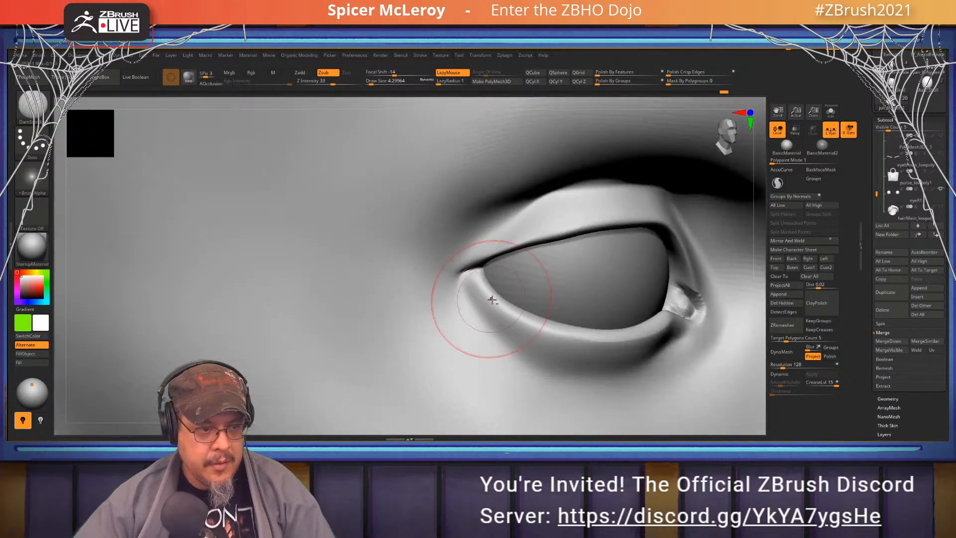
{"action": "key", "text": "shift"}
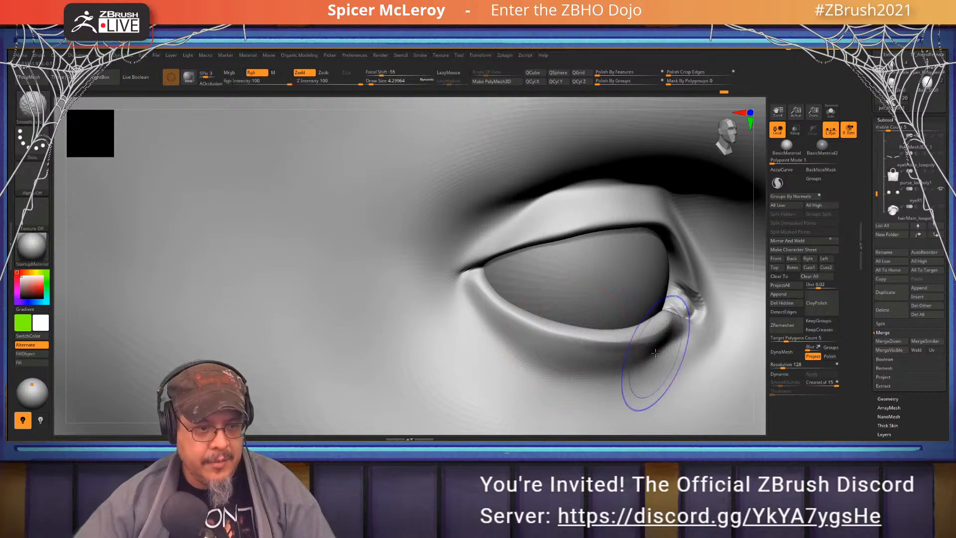
{"action": "right_click_drag", "start_coordinate": [541, 337], "coordinate": [506, 268], "text": "shift"}
Examine the eyes and the whole face from the front and in profile
{"action": "right_click_drag", "start_coordinate": [450, 298], "coordinate": [476, 265]}
{"action": "mouse_move", "coordinate": [366, 299]}
{"action": "right_mouse_down", "text": "ctrl"}
{"action": "mouse_move", "coordinate": [356, 274]}
{"action": "mouse_move", "coordinate": [366, 229]}
{"action": "right_mouse_up", "text": "ctrl"}
{"action": "mouse_move", "coordinate": [473, 269]}
{"action": "right_mouse_down"}
{"action": "mouse_move", "coordinate": [508, 277]}
{"action": "mouse_move", "coordinate": [518, 319]}
{"action": "right_mouse_up"}
{"action": "right_click_drag", "start_coordinate": [555, 240], "coordinate": [532, 150]}
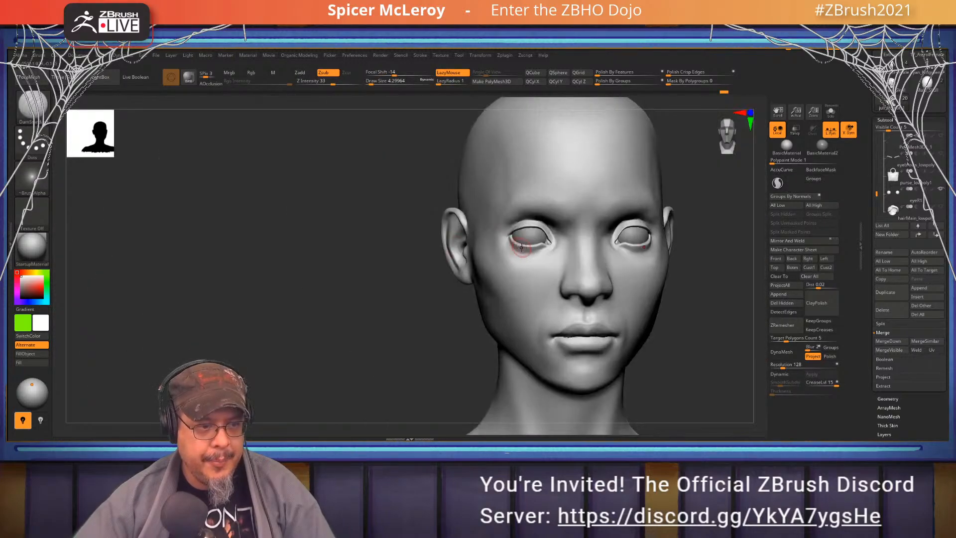
{"action": "right_click_drag", "start_coordinate": [525, 245], "coordinate": [508, 244], "text": "shift"}
{"action": "right_click_drag", "start_coordinate": [641, 242], "coordinate": [533, 237], "text": "alt"}
{"action": "right_click_drag", "start_coordinate": [533, 237], "coordinate": [522, 272], "text": "ctrl"}
{"action": "right_click_drag", "start_coordinate": [518, 240], "coordinate": [532, 255], "text": "alt"}
Reshape the forehead profile with the Move brush at draw size about 26.9 and smooth it
{"action": "key", "text": "b"}
{"action": "key", "text": "m"}
{"action": "key", "text": "v"}
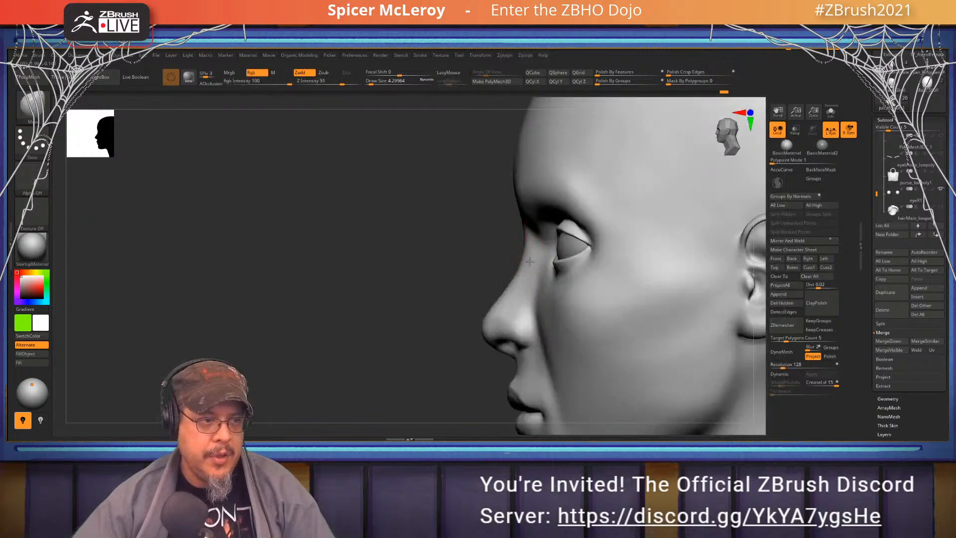
{"action": "mouse_move", "coordinate": [468, 217]}
{"action": "right_mouse_down", "text": "alt"}
{"action": "mouse_move", "coordinate": [489, 286]}
{"action": "mouse_move", "coordinate": [486, 239]}
{"action": "right_mouse_up", "text": "alt"}
{"action": "key", "text": "s"}
{"action": "left_click_drag", "start_coordinate": [487, 239], "coordinate": [493, 239]}
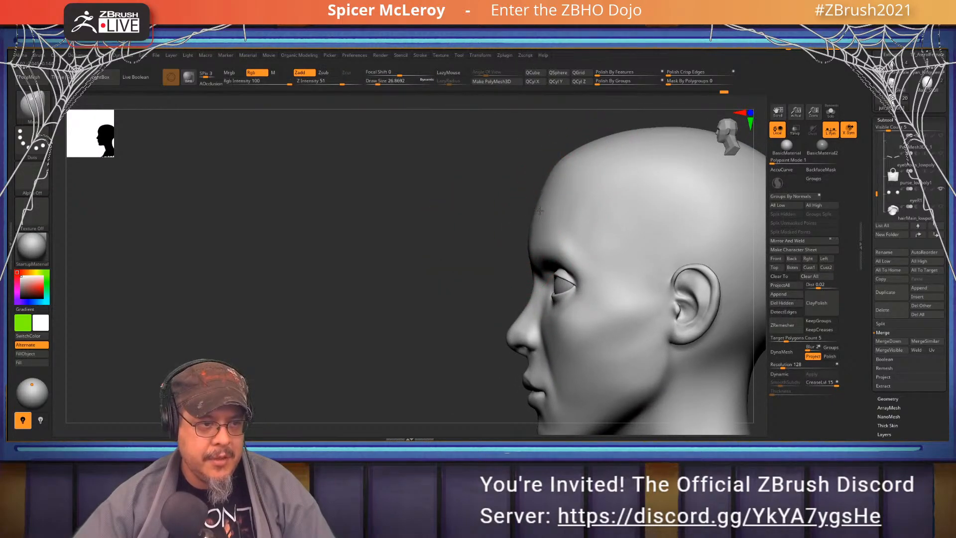
{"action": "key", "text": "shift"}
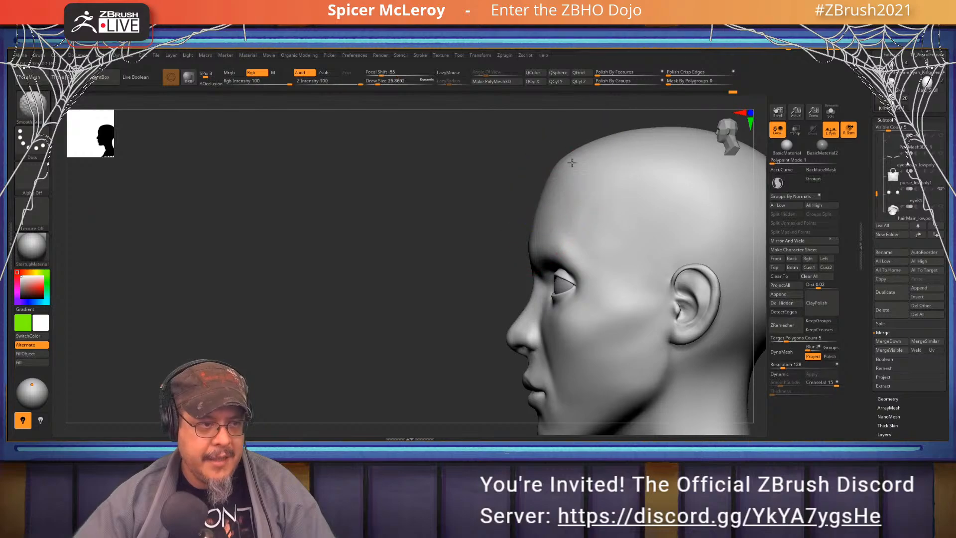
Adjust the nose bridge profile from the side with the Move brush at draw size about 11.7
{"action": "mouse_move", "coordinate": [439, 319]}
{"action": "right_mouse_down", "text": "alt"}
{"action": "mouse_move", "coordinate": [467, 263]}
{"action": "mouse_move", "coordinate": [497, 294]}
{"action": "mouse_move", "coordinate": [506, 243]}
{"action": "mouse_move", "coordinate": [539, 261]}
{"action": "mouse_move", "coordinate": [559, 193]}
{"action": "right_mouse_up", "text": "alt"}
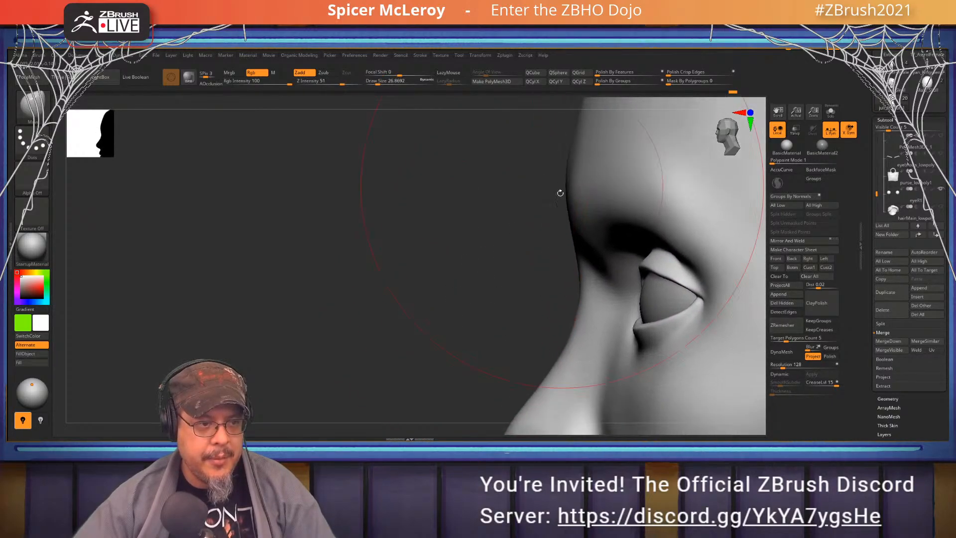
{"action": "key", "text": "s"}
{"action": "left_click_drag", "start_coordinate": [585, 308], "coordinate": [571, 309]}
{"action": "right_click_drag", "start_coordinate": [562, 325], "coordinate": [572, 249], "text": "alt"}
{"action": "left_click_drag", "start_coordinate": [568, 293], "coordinate": [565, 287]}
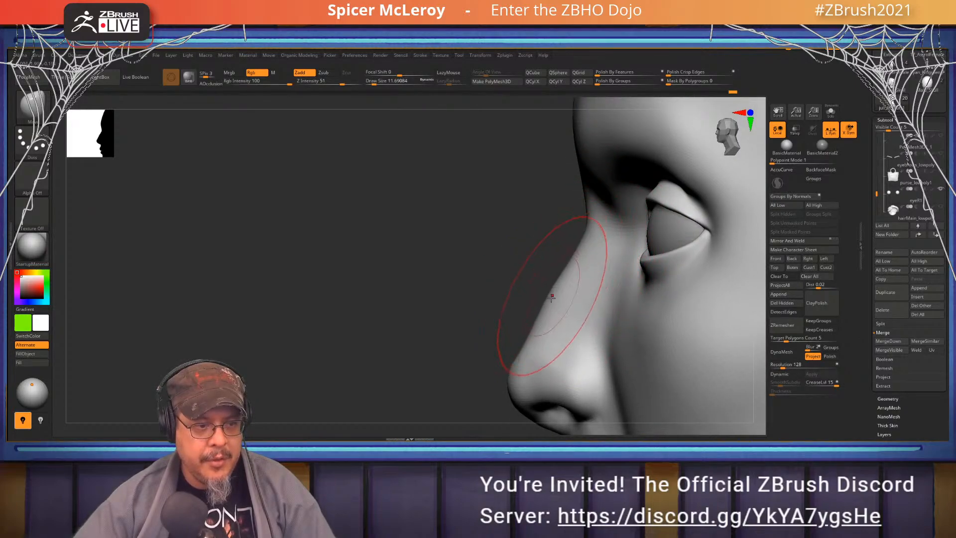
Examine the nose bridge and the proportions of the whole head from the front
{"action": "mouse_move", "coordinate": [547, 316]}
{"action": "right_mouse_down", "text": "alt"}
{"action": "mouse_move", "coordinate": [552, 253]}
{"action": "mouse_move", "coordinate": [529, 304]}
{"action": "mouse_move", "coordinate": [561, 276]}
{"action": "mouse_move", "coordinate": [540, 344]}
{"action": "mouse_move", "coordinate": [406, 271]}
{"action": "mouse_move", "coordinate": [588, 315]}
{"action": "mouse_move", "coordinate": [598, 373]}
{"action": "right_mouse_up", "text": "alt"}
{"action": "key", "text": "f"}
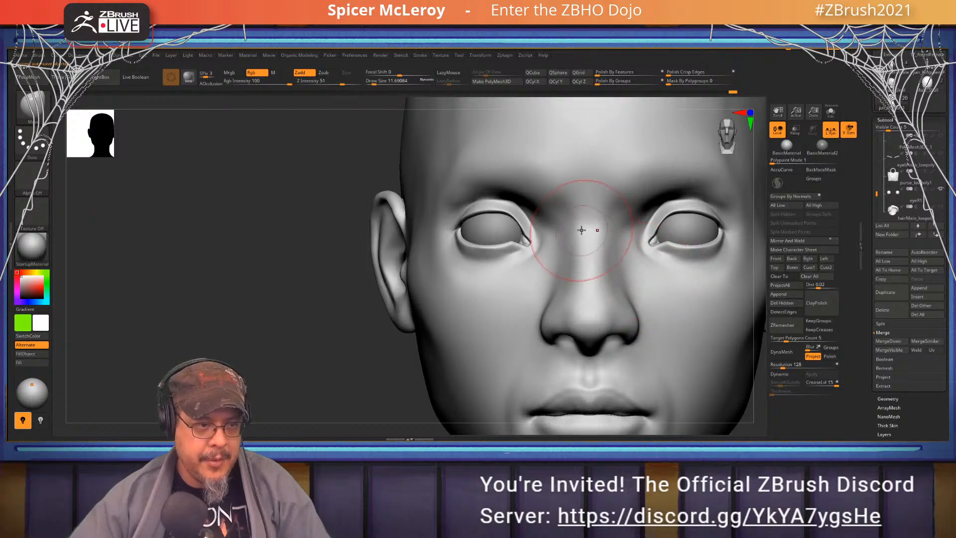
{"action": "key", "text": "b"}
{"action": "key", "text": "f"}
{"action": "key", "text": "s"}
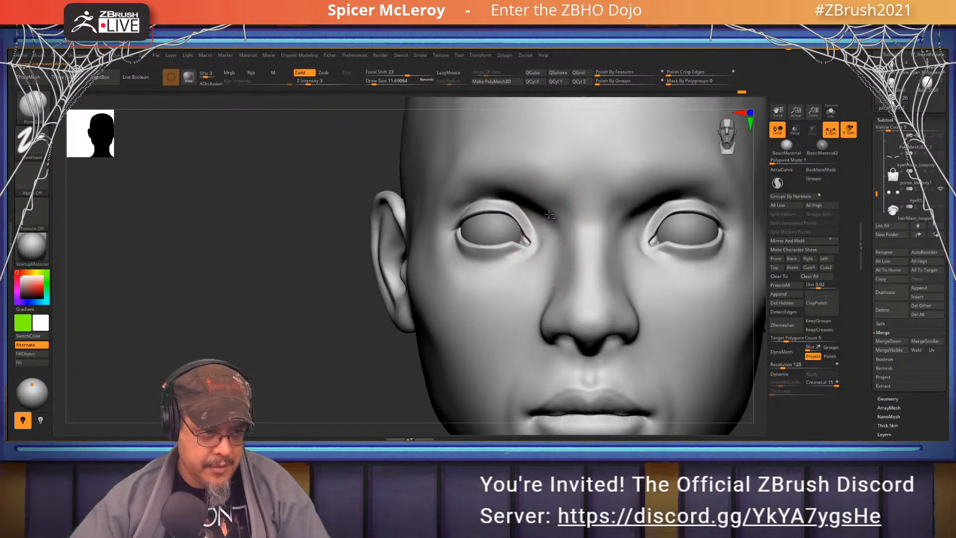
{"action": "mouse_move", "coordinate": [545, 269]}
{"action": "right_mouse_down"}
{"action": "mouse_move", "coordinate": [551, 239]}
{"action": "mouse_move", "coordinate": [594, 271]}
{"action": "mouse_move", "coordinate": [555, 252]}
{"action": "mouse_move", "coordinate": [538, 219]}
{"action": "right_mouse_up"}
{"action": "mouse_move", "coordinate": [538, 219]}
{"action": "right_mouse_down", "text": "shift"}
{"action": "mouse_move", "coordinate": [474, 231]}
{"action": "mouse_move", "coordinate": [466, 218]}
{"action": "right_mouse_up", "text": "shift"}
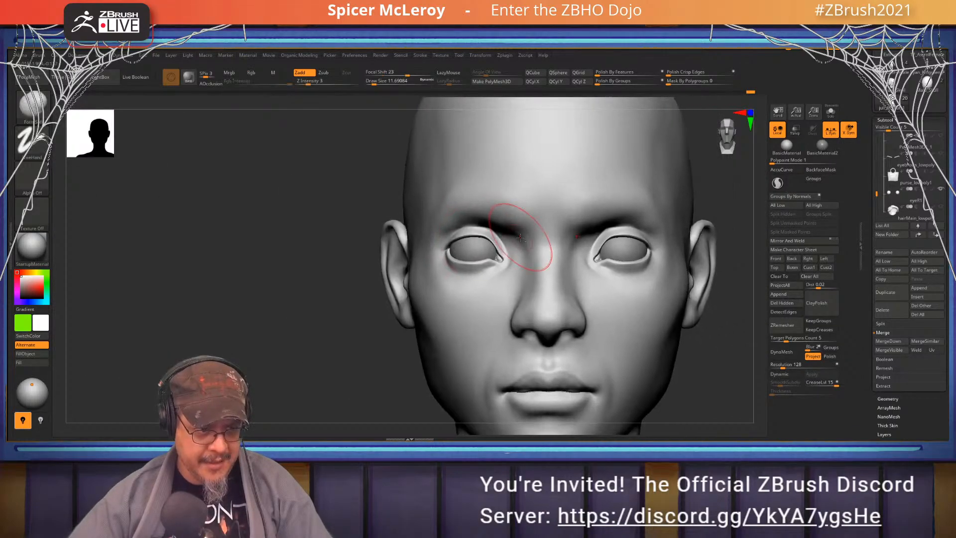
{"action": "mouse_move", "coordinate": [523, 235]}
{"action": "right_mouse_down", "text": "ctrl"}
{"action": "mouse_move", "coordinate": [537, 256]}
{"action": "mouse_move", "coordinate": [548, 225]}
{"action": "mouse_move", "coordinate": [523, 200]}
{"action": "mouse_move", "coordinate": [484, 237]}
{"action": "right_mouse_up", "text": "ctrl"}
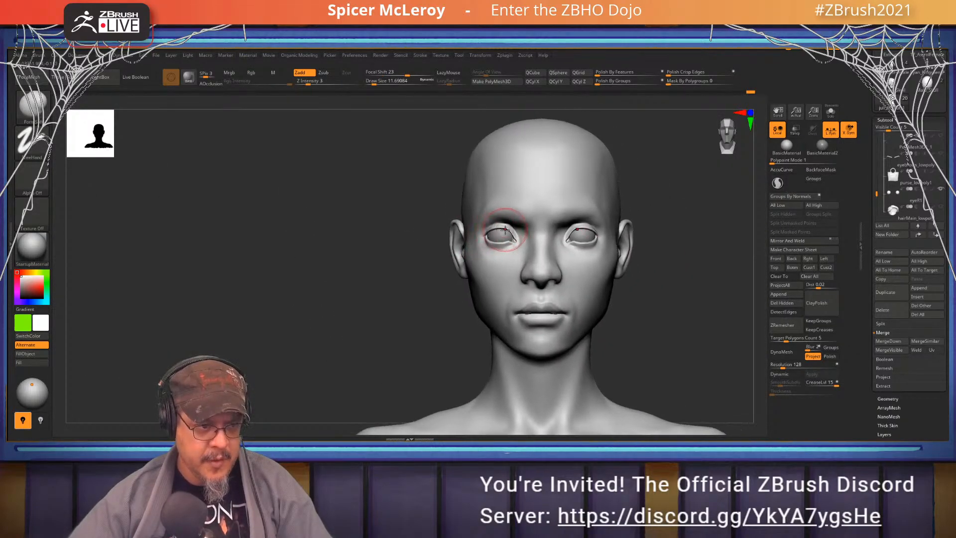
Set the Move brush's draw size to about 32.7 and shift the eyeballs sideways to fit the eyelids
{"action": "key", "text": "b"}
{"action": "key", "text": "m"}
{"action": "key", "text": "v"}
{"action": "key", "text": "s"}
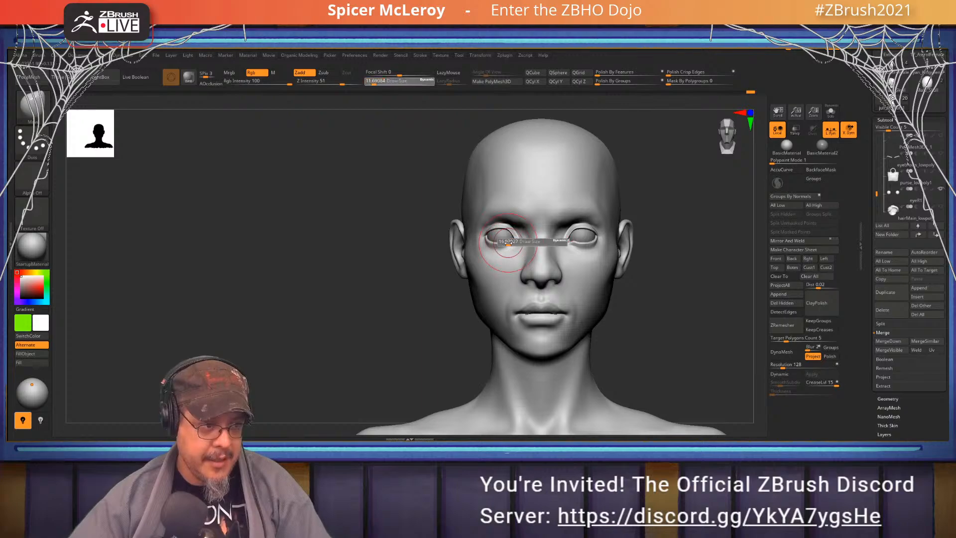
{"action": "left_click_drag", "start_coordinate": [512, 241], "coordinate": [516, 241]}
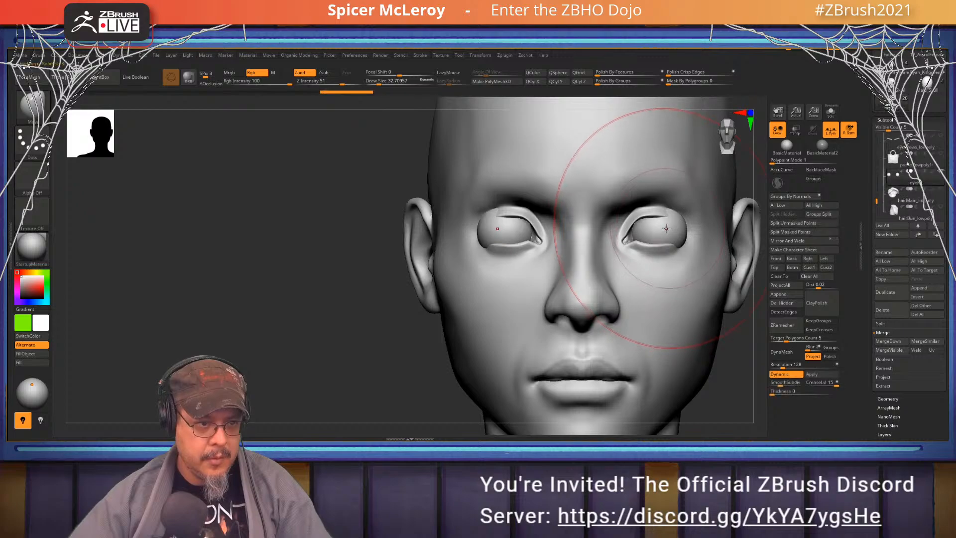
{"action": "key", "text": "w"}
{"action": "left_click_drag", "start_coordinate": [531, 274], "coordinate": [526, 274]}
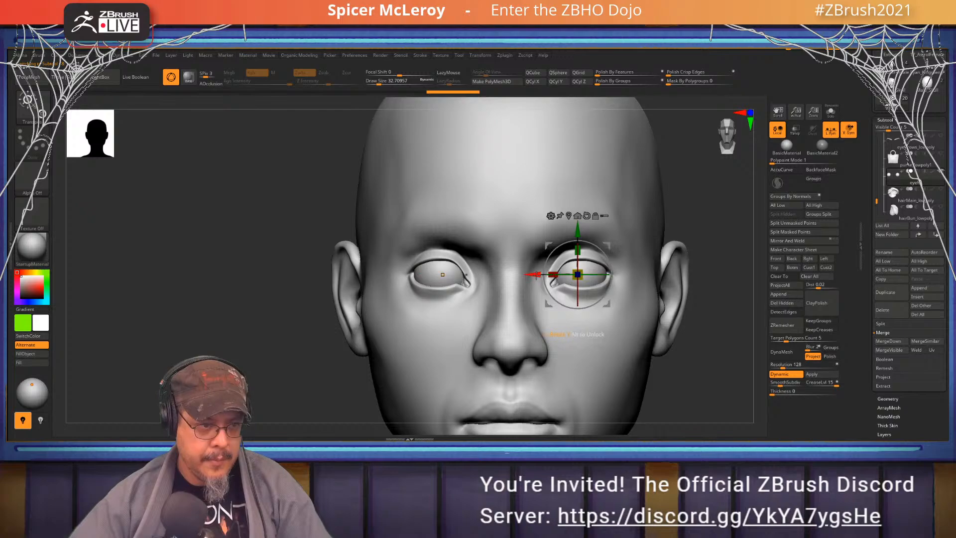
{"action": "left_click_drag", "start_coordinate": [534, 274], "coordinate": [536, 274]}
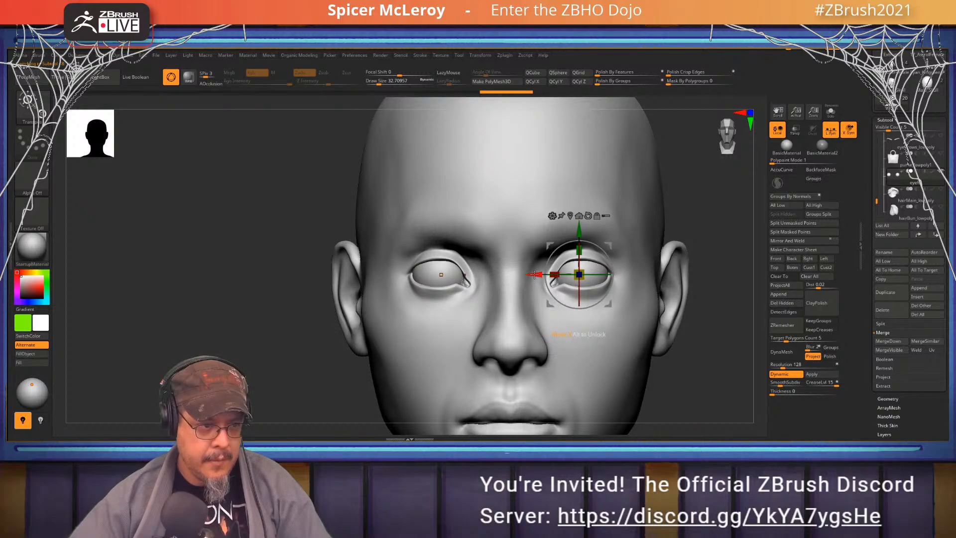
{"action": "key", "text": "q"}
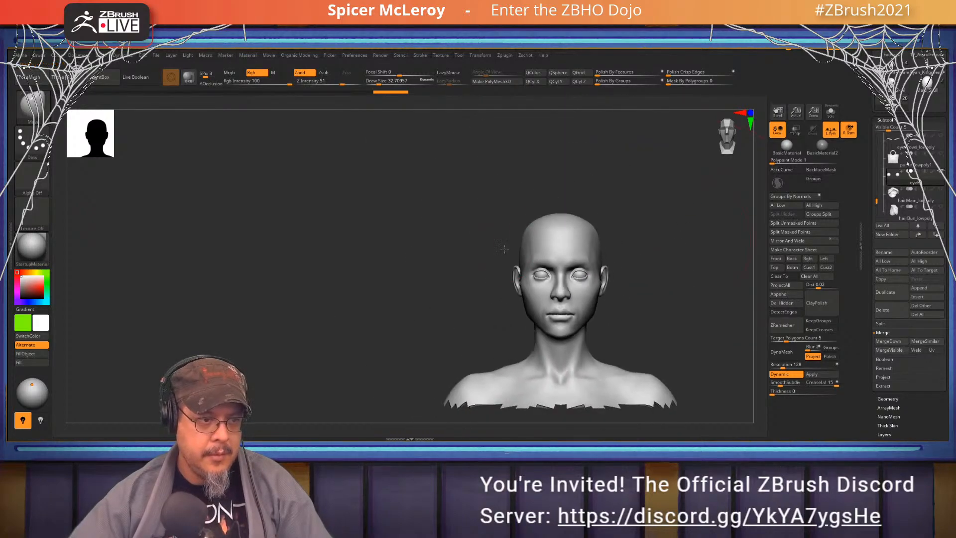
Select the ClayBuildup brush at draw size about 4.3 for sculpting beside the nose bridge
{"action": "key", "text": "f"}
{"action": "mouse_move", "coordinate": [658, 250]}
{"action": "left_mouse_down"}
{"action": "mouse_move", "coordinate": [677, 282]}
{"action": "mouse_move", "coordinate": [670, 249]}
{"action": "mouse_move", "coordinate": [638, 280]}
{"action": "left_mouse_up"}
{"action": "mouse_move", "coordinate": [588, 267]}
{"action": "right_mouse_down", "text": "alt"}
{"action": "mouse_move", "coordinate": [574, 239]}
{"action": "mouse_move", "coordinate": [559, 236]}
{"action": "mouse_move", "coordinate": [567, 307]}
{"action": "right_mouse_up", "text": "alt"}
{"action": "key", "text": "b"}
{"action": "key", "text": "c"}
{"action": "key", "text": "b"}
{"action": "key", "text": "s"}
{"action": "left_click_drag", "start_coordinate": [519, 251], "coordinate": [512, 250]}
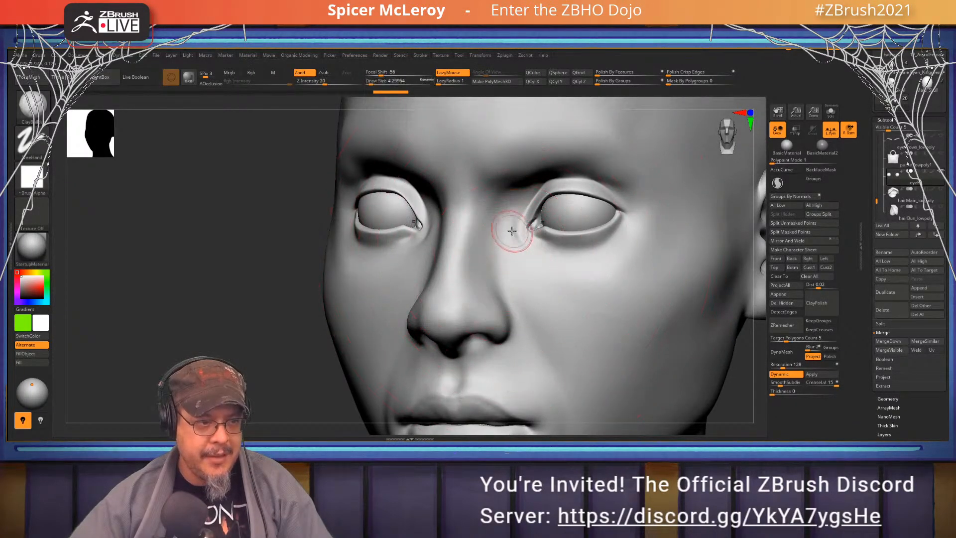
Switch to the female skull model and set the DamStandard brush to paint only blue colour at draw size about 23.3
{"action": "left_click", "coordinate": [893, 84]}
{"action": "right_click_drag", "start_coordinate": [484, 256], "coordinate": [559, 250]}
{"action": "mouse_move", "coordinate": [518, 191]}
{"action": "right_mouse_down"}
{"action": "mouse_move", "coordinate": [513, 219]}
{"action": "mouse_move", "coordinate": [530, 227]}
{"action": "right_mouse_up"}
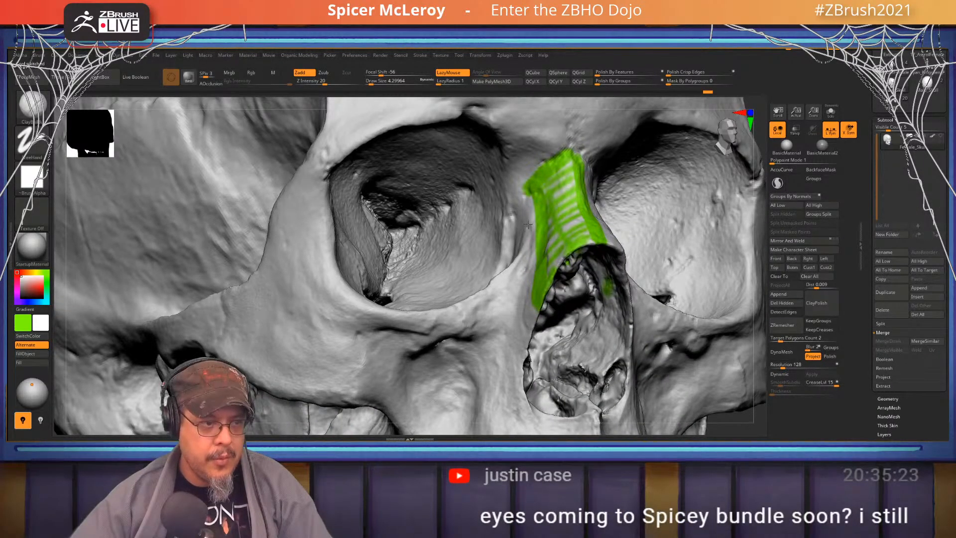
{"action": "key", "text": "b"}
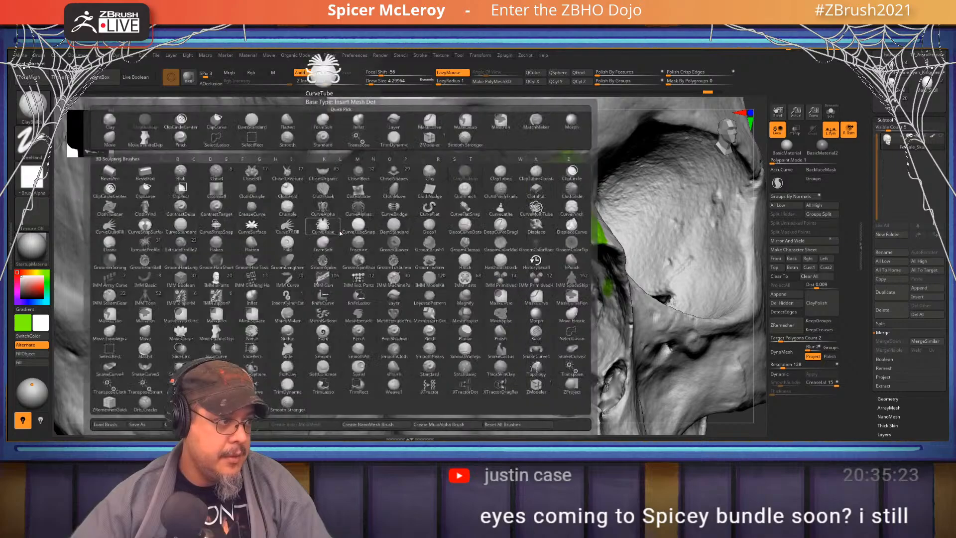
{"action": "key", "text": "d"}
{"action": "key", "text": "s"}
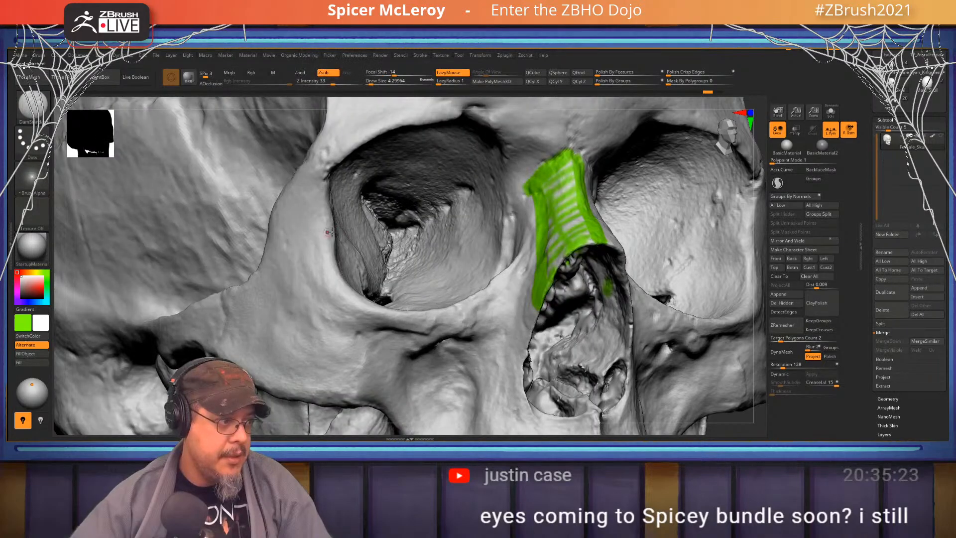
{"action": "left_click", "coordinate": [251, 72]}
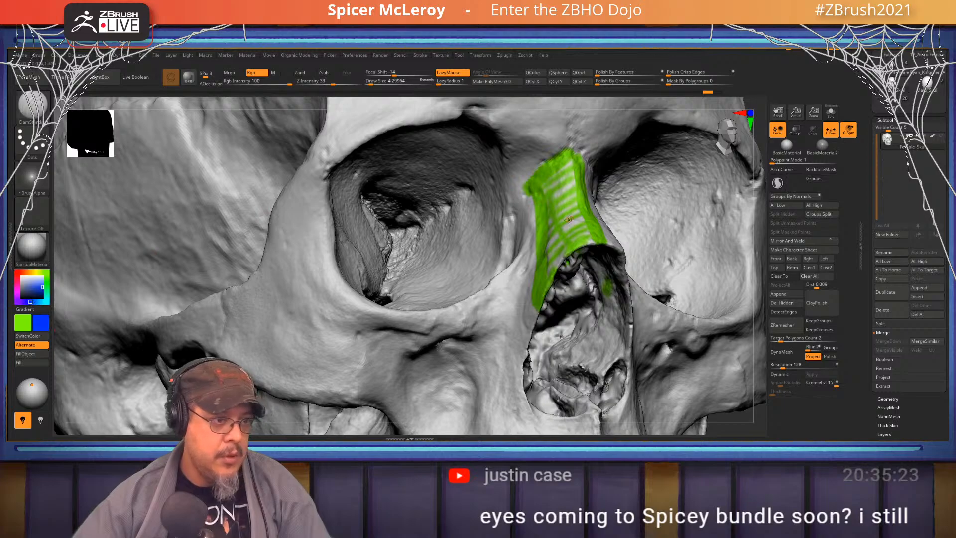
{"action": "key", "text": "s"}
{"action": "left_click_drag", "start_coordinate": [522, 216], "coordinate": [528, 215]}
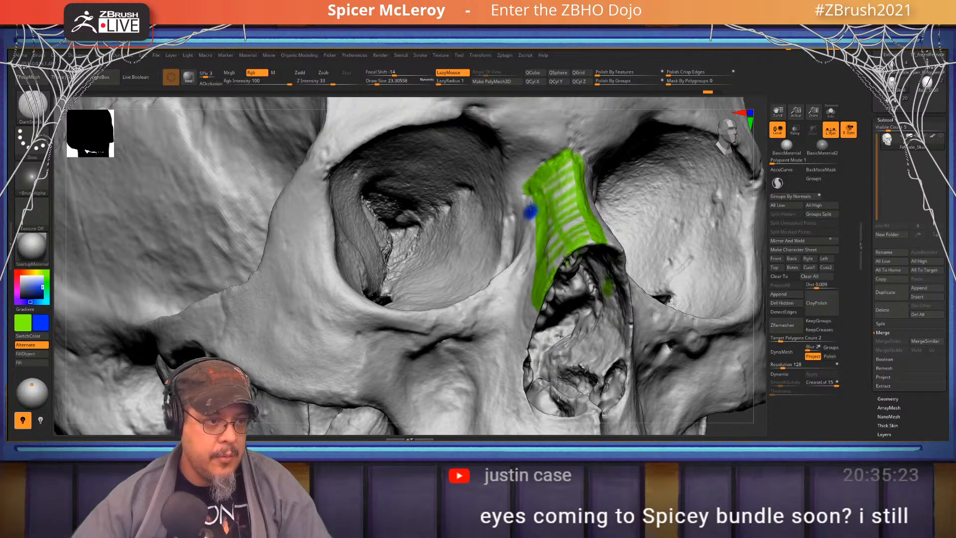
Paint a blue guide line on the skull from the side of the nasal bone down past the teeth to the jaw
{"action": "right_click_drag", "start_coordinate": [531, 255], "coordinate": [557, 201], "text": "alt"}
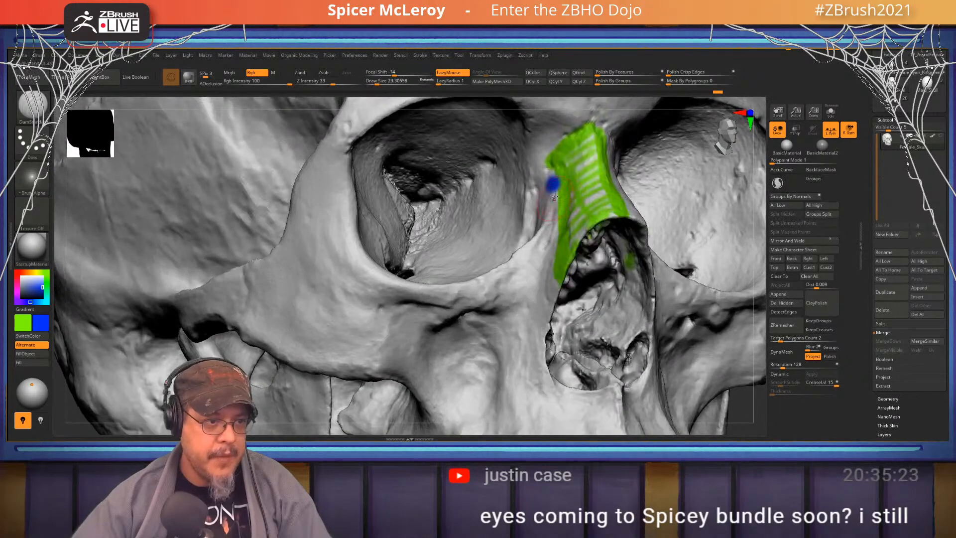
{"action": "mouse_move", "coordinate": [551, 168]}
{"action": "left_mouse_down"}
{"action": "mouse_move", "coordinate": [560, 239]}
{"action": "mouse_move", "coordinate": [513, 341]}
{"action": "left_mouse_up"}
{"action": "right_click_drag", "start_coordinate": [513, 341], "coordinate": [551, 224]}
{"action": "mouse_move", "coordinate": [552, 224]}
{"action": "left_mouse_down"}
{"action": "mouse_move", "coordinate": [480, 288]}
{"action": "mouse_move", "coordinate": [448, 352]}
{"action": "left_mouse_up"}
{"action": "right_click_drag", "start_coordinate": [448, 352], "coordinate": [496, 258]}
{"action": "mouse_move", "coordinate": [518, 192]}
{"action": "left_mouse_down"}
{"action": "mouse_move", "coordinate": [471, 361]}
{"action": "mouse_move", "coordinate": [398, 339]}
{"action": "mouse_move", "coordinate": [413, 267]}
{"action": "left_mouse_up"}
{"action": "key", "text": "f"}
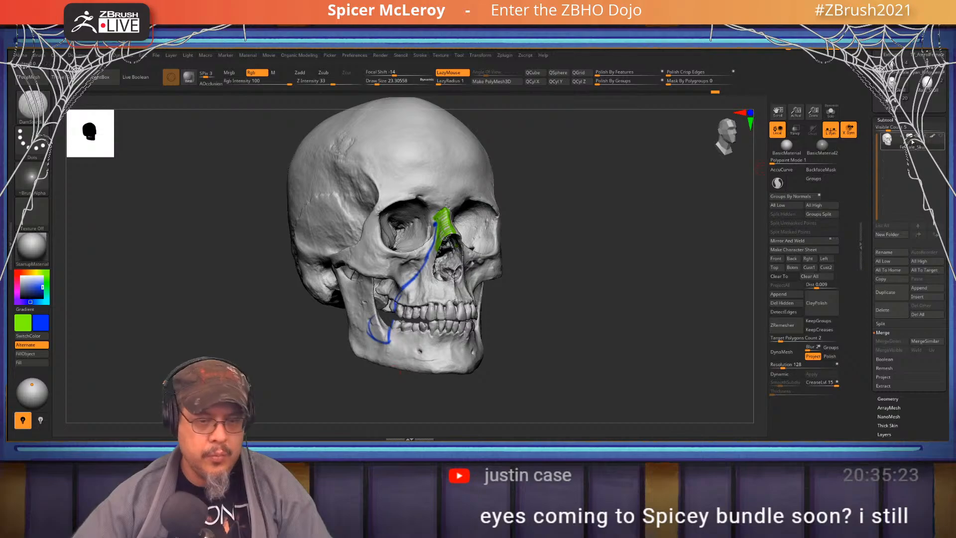
Return to the head, build up a strip from beside the nose past the mouth corner with ClayBuildup at draw size about 7.5, and smooth it
{"action": "key", "text": "f"}
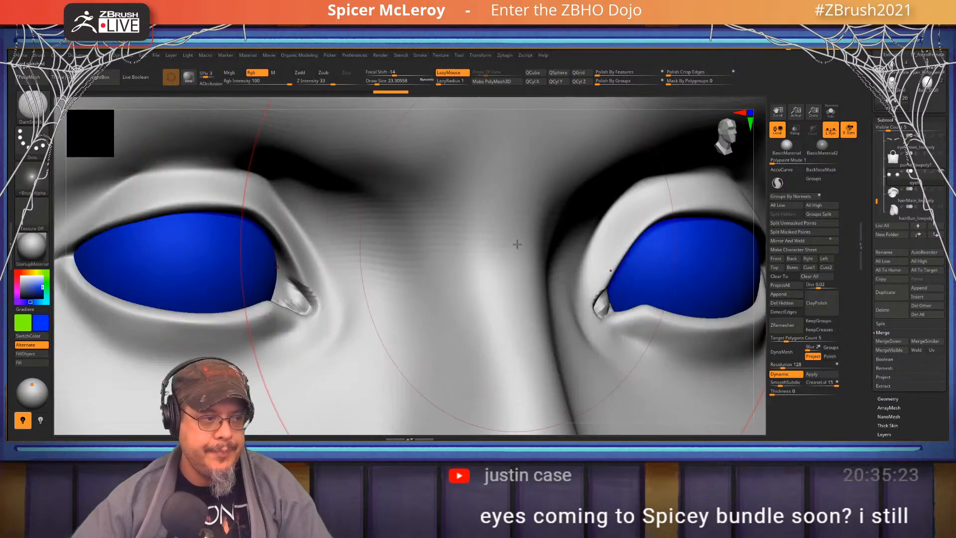
{"action": "mouse_move", "coordinate": [517, 244]}
{"action": "right_mouse_down"}
{"action": "mouse_move", "coordinate": [572, 233]}
{"action": "mouse_move", "coordinate": [448, 254]}
{"action": "mouse_move", "coordinate": [486, 246]}
{"action": "right_mouse_up"}
{"action": "key", "text": "s"}
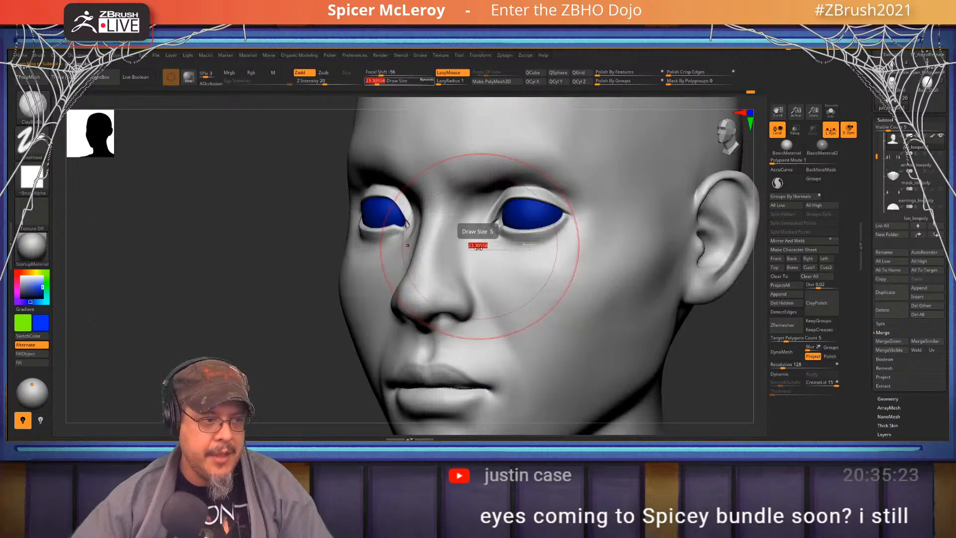
{"action": "mouse_move", "coordinate": [486, 242]}
{"action": "left_mouse_down"}
{"action": "mouse_move", "coordinate": [473, 240]}
{"action": "mouse_move", "coordinate": [507, 332]}
{"action": "left_mouse_up"}
{"action": "right_click_drag", "start_coordinate": [484, 250], "coordinate": [482, 191], "text": "alt"}
{"action": "mouse_move", "coordinate": [476, 229]}
{"action": "left_mouse_down"}
{"action": "mouse_move", "coordinate": [527, 332]}
{"action": "mouse_move", "coordinate": [491, 344]}
{"action": "left_mouse_up"}
{"action": "key", "text": "s"}
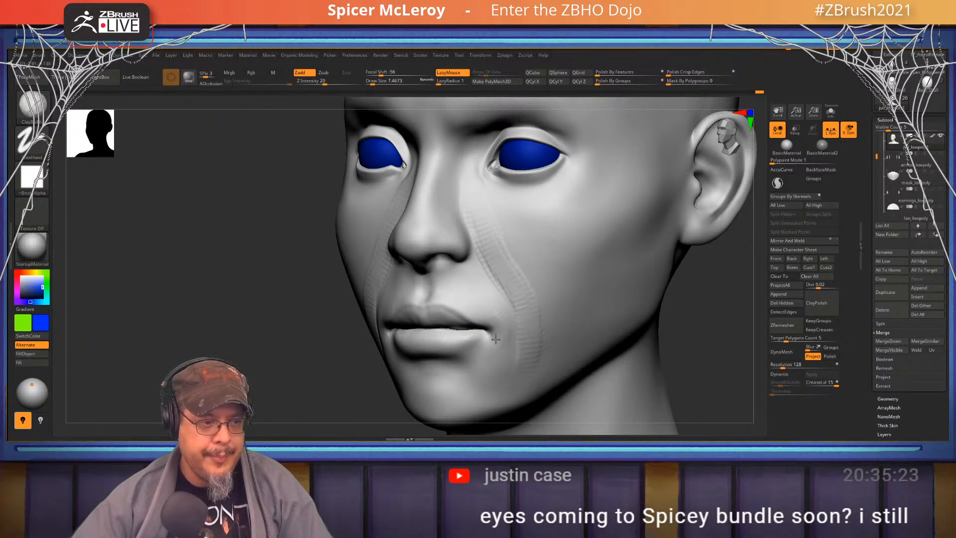
{"action": "key", "text": "shift"}
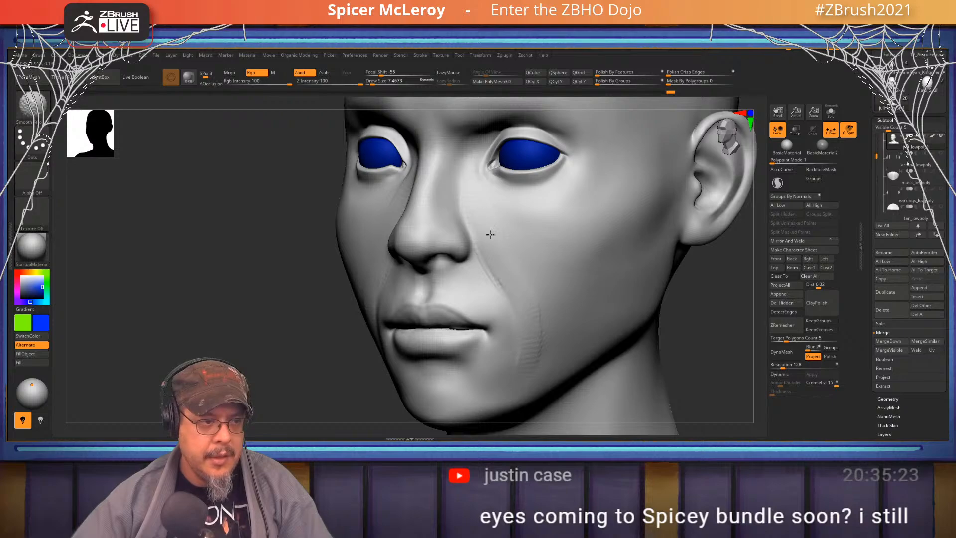
Add more clay along the cheek beside the nostril wing and smooth it into the face
{"action": "right_click_drag", "start_coordinate": [480, 217], "coordinate": [487, 226], "text": "alt"}
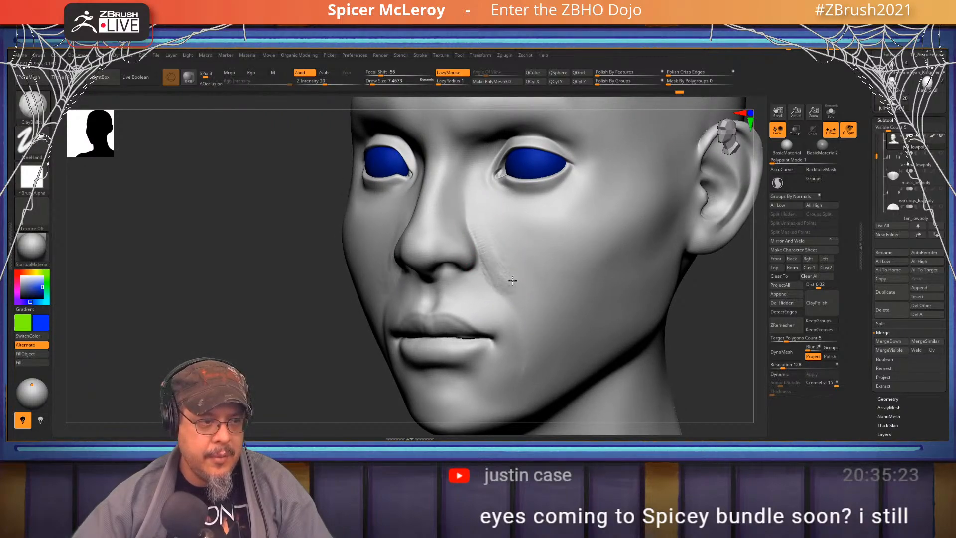
{"action": "left_click_drag", "start_coordinate": [507, 273], "coordinate": [501, 238]}
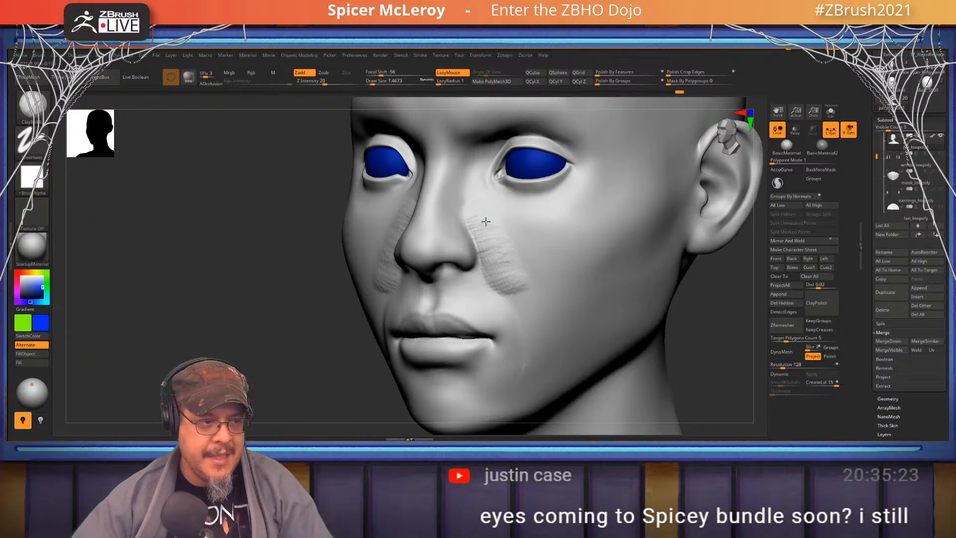
{"action": "mouse_move", "coordinate": [509, 282]}
{"action": "left_mouse_down", "text": "shift"}
{"action": "mouse_move", "coordinate": [482, 226]}
{"action": "mouse_move", "coordinate": [481, 254]}
{"action": "mouse_move", "coordinate": [523, 296]}
{"action": "mouse_move", "coordinate": [508, 284]}
{"action": "left_mouse_up", "text": "shift"}
{"action": "key", "text": "shift"}
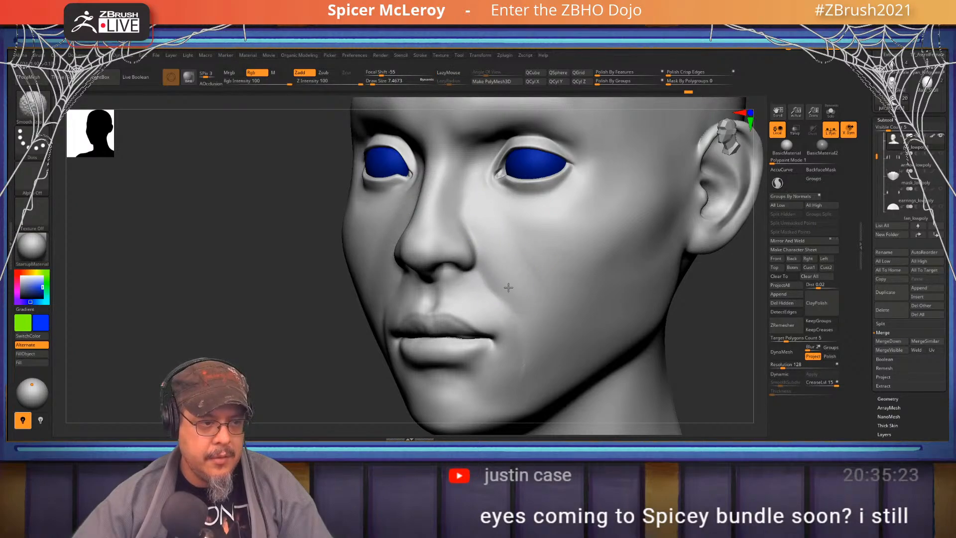
Switch to the DamStandard brush, undo the blue stroke on the nose, and change the brush from colour painting to Zsub
{"action": "mouse_move", "coordinate": [481, 259]}
{"action": "right_mouse_down"}
{"action": "mouse_move", "coordinate": [510, 242]}
{"action": "mouse_move", "coordinate": [540, 243]}
{"action": "right_mouse_up"}
{"action": "key", "text": "b"}
{"action": "key", "text": "d"}
{"action": "key", "text": "s"}
{"action": "mouse_move", "coordinate": [406, 271]}
{"action": "right_mouse_down", "text": "alt"}
{"action": "mouse_move", "coordinate": [513, 208]}
{"action": "mouse_move", "coordinate": [528, 249]}
{"action": "mouse_move", "coordinate": [566, 162]}
{"action": "mouse_move", "coordinate": [546, 201]}
{"action": "right_mouse_up", "text": "alt"}
{"action": "mouse_move", "coordinate": [560, 191]}
{"action": "left_mouse_down"}
{"action": "mouse_move", "coordinate": [533, 204]}
{"action": "mouse_move", "coordinate": [555, 196]}
{"action": "left_mouse_up"}
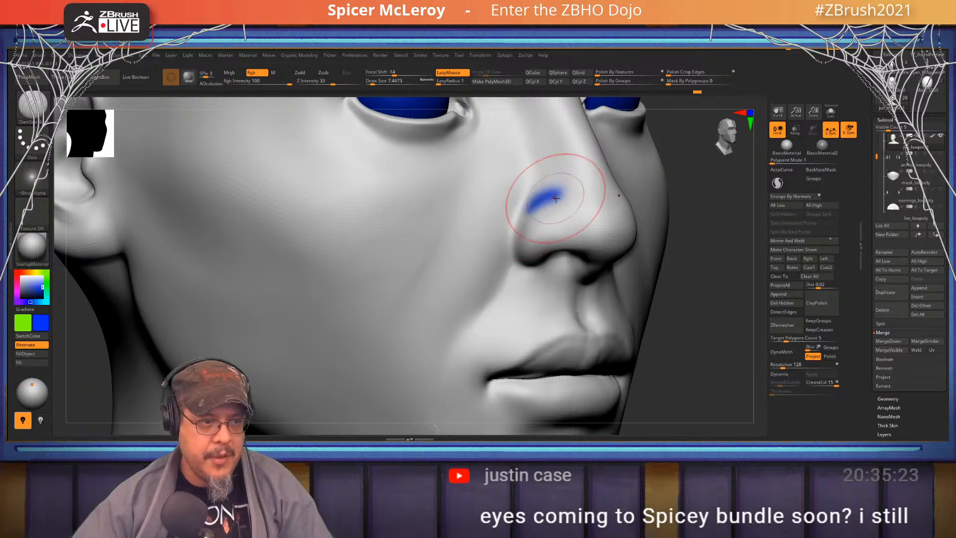
{"action": "key", "text": "ctrl+z"}
{"action": "key", "text": "space"}
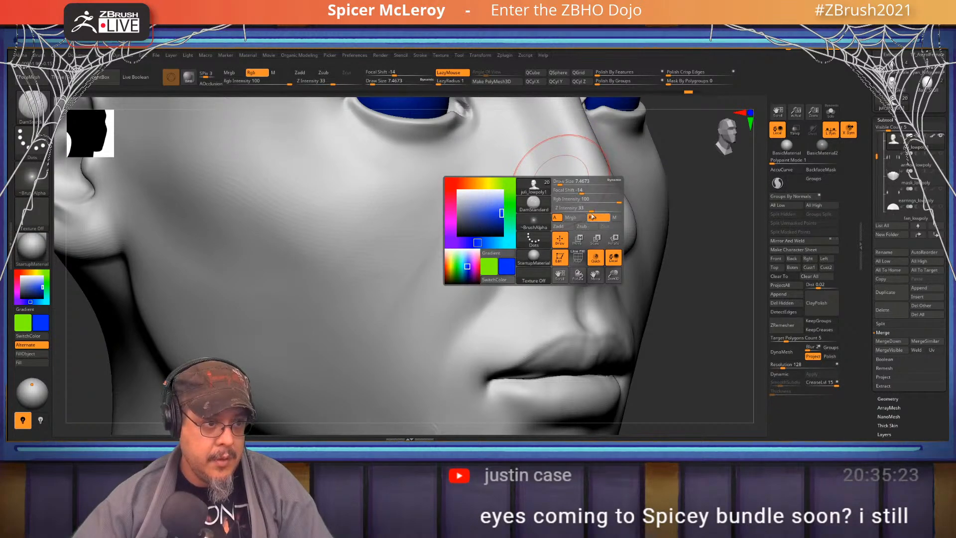
{"action": "left_click", "coordinate": [562, 227]}
{"action": "left_click", "coordinate": [582, 227]}
{"action": "left_click", "coordinate": [597, 218]}
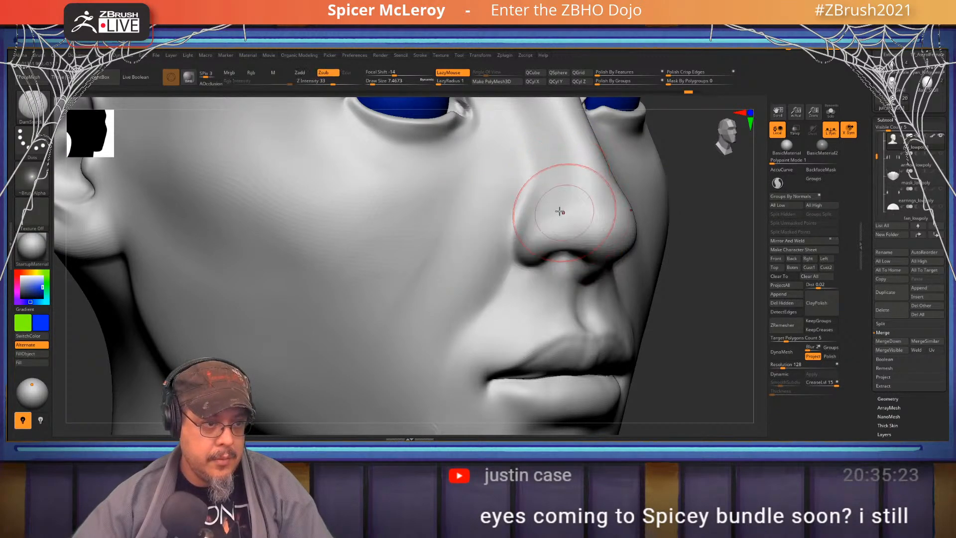
Carve the crease above the nostril wing and the nasolabial fold toward the mouth corner with DamStandard at draw size about 7.5
{"action": "left_click_drag", "start_coordinate": [559, 203], "coordinate": [531, 214]}
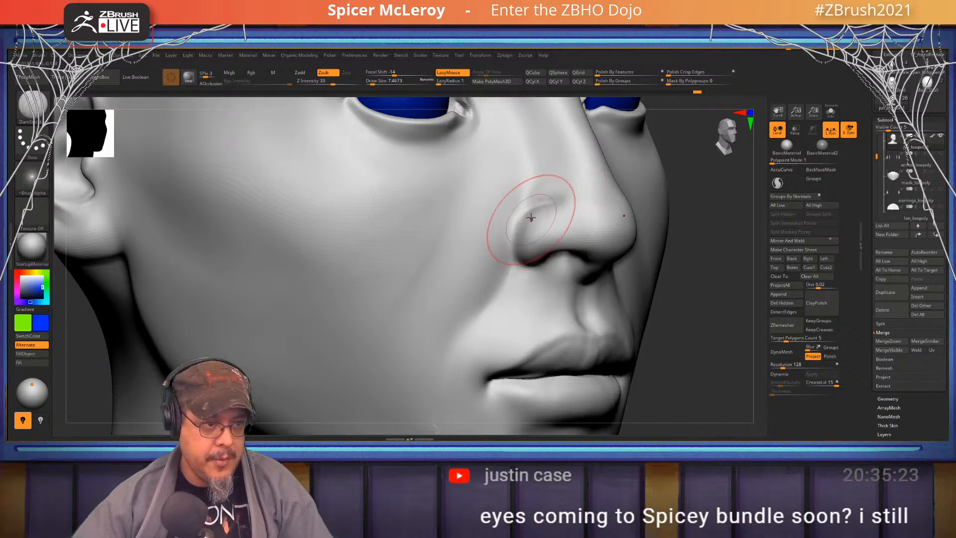
{"action": "right_click_drag", "start_coordinate": [510, 243], "coordinate": [522, 203], "text": "alt"}
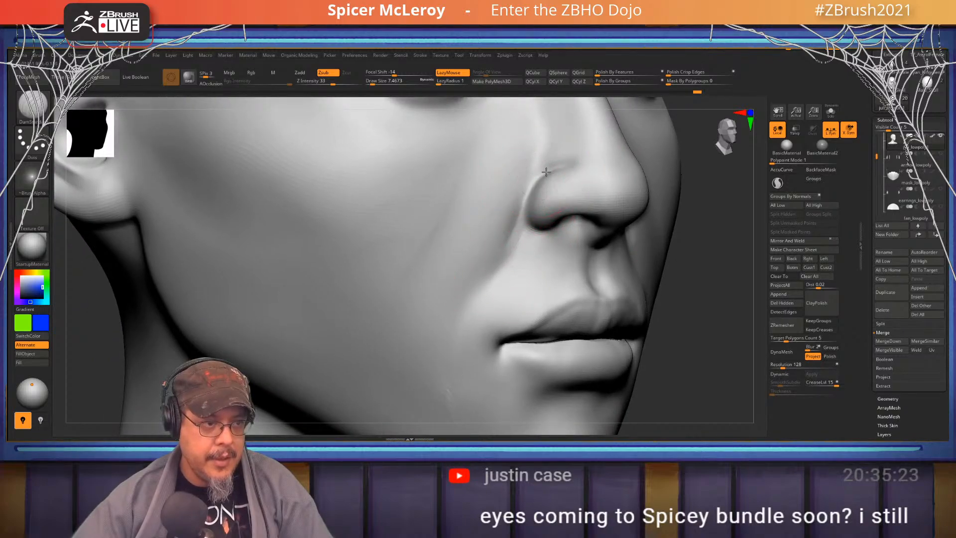
{"action": "left_click_drag", "start_coordinate": [492, 257], "coordinate": [536, 182]}
{"action": "left_click_drag", "start_coordinate": [485, 264], "coordinate": [530, 192]}
{"action": "left_click_drag", "start_coordinate": [468, 294], "coordinate": [530, 192]}
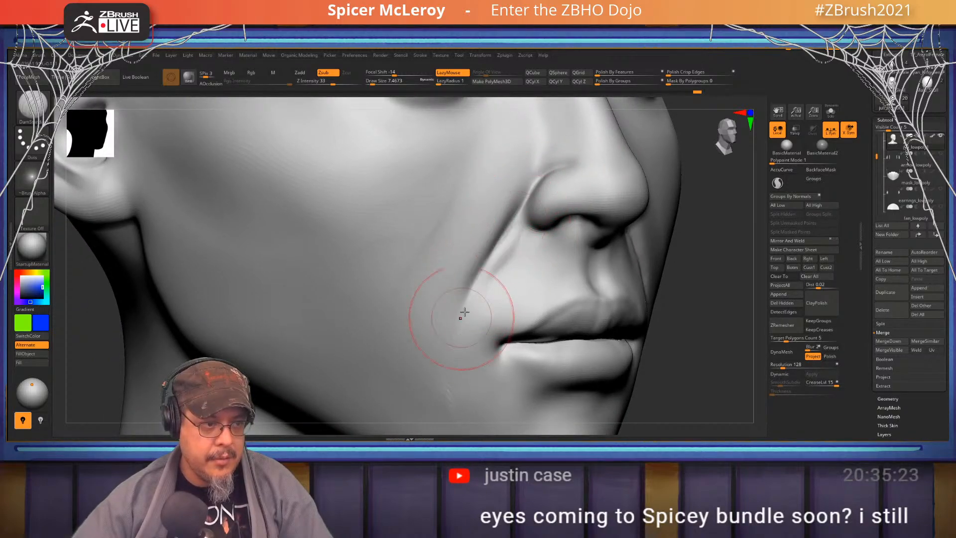
Reduce the draw size to about 5 and smooth the nasolabial fold between the nostril wing and the mouth corner
{"action": "key", "text": "s"}
{"action": "left_click_drag", "start_coordinate": [510, 262], "coordinate": [506, 262]}
{"action": "key", "text": "s"}
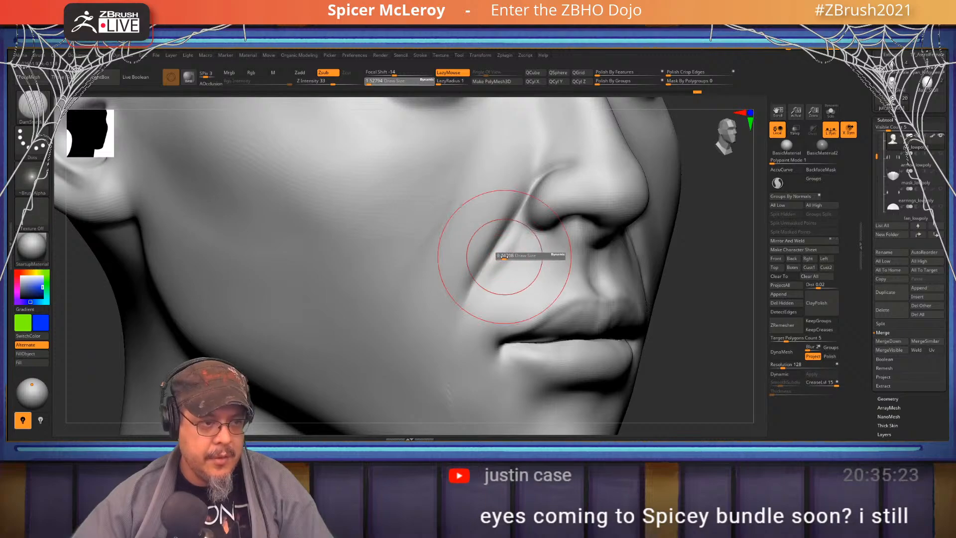
{"action": "left_click_drag", "start_coordinate": [518, 217], "coordinate": [463, 302], "text": "shift"}
{"action": "left_click_drag", "start_coordinate": [462, 305], "coordinate": [518, 214], "text": "shift"}
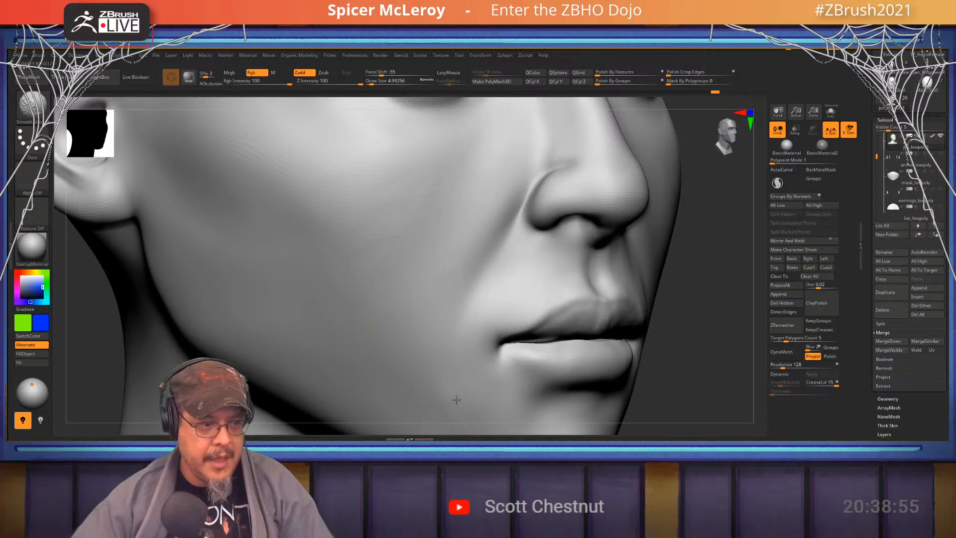
Soften the crease above the nostril wing and check the face from the front and three-quarter views
{"action": "key", "text": "f"}
{"action": "right_click_drag", "start_coordinate": [443, 254], "coordinate": [399, 246]}
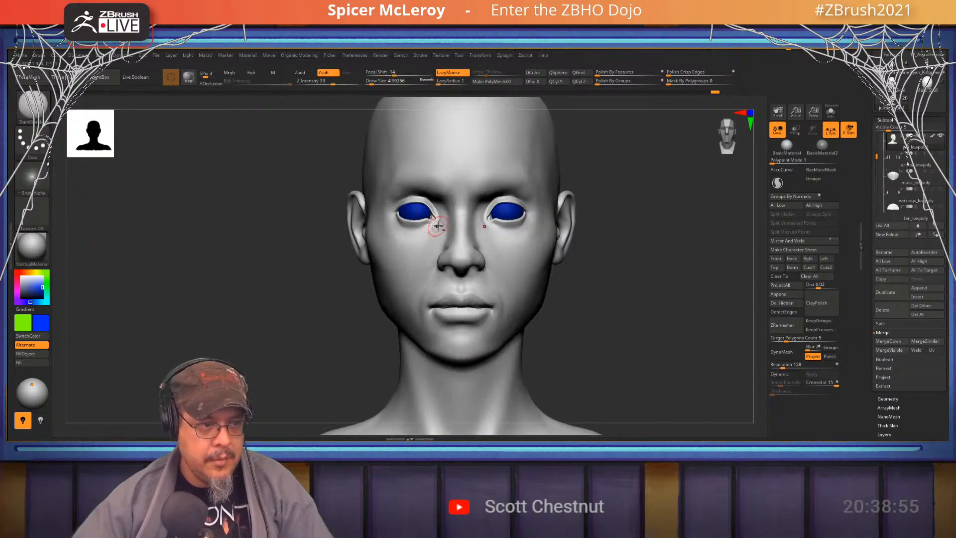
{"action": "mouse_move", "coordinate": [438, 222]}
{"action": "right_mouse_down", "text": "ctrl"}
{"action": "mouse_move", "coordinate": [488, 250]}
{"action": "mouse_move", "coordinate": [455, 246]}
{"action": "right_mouse_up", "text": "ctrl"}
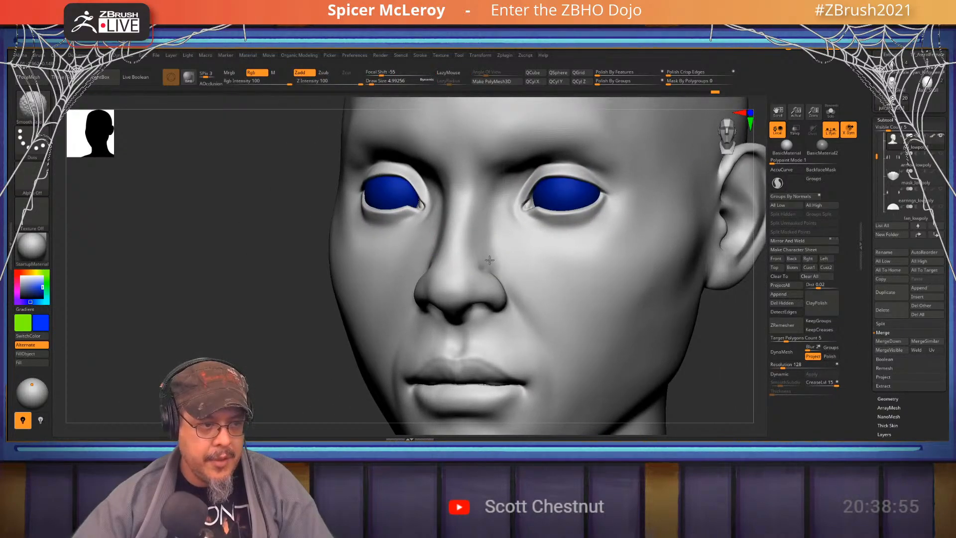
{"action": "left_click_drag", "start_coordinate": [495, 266], "coordinate": [500, 264], "text": "shift"}
{"action": "mouse_move", "coordinate": [498, 262]}
{"action": "right_mouse_down"}
{"action": "mouse_move", "coordinate": [527, 260]}
{"action": "mouse_move", "coordinate": [478, 261]}
{"action": "right_mouse_up"}
{"action": "mouse_move", "coordinate": [319, 344]}
{"action": "right_mouse_down", "text": "alt"}
{"action": "mouse_move", "coordinate": [465, 233]}
{"action": "mouse_move", "coordinate": [441, 200]}
{"action": "right_mouse_up", "text": "alt"}
{"action": "right_click_drag", "start_coordinate": [463, 222], "coordinate": [520, 220]}
{"action": "right_click_drag", "start_coordinate": [521, 170], "coordinate": [549, 205], "text": "ctrl"}
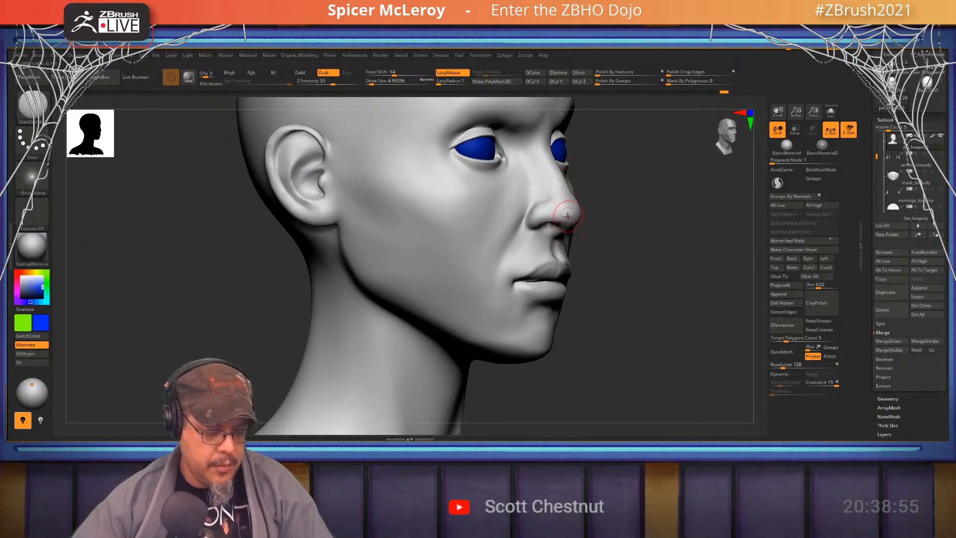
Reshape the chin and lower jaw with the FormSoft brush at draw size about 20, smoothing the surface
{"action": "key", "text": "b"}
{"action": "key", "text": "f"}
{"action": "key", "text": "s"}
{"action": "mouse_move", "coordinate": [617, 308]}
{"action": "right_mouse_down"}
{"action": "mouse_move", "coordinate": [645, 314]}
{"action": "mouse_move", "coordinate": [628, 268]}
{"action": "right_mouse_up"}
{"action": "right_click_drag", "start_coordinate": [553, 259], "coordinate": [546, 305], "text": "ctrl"}
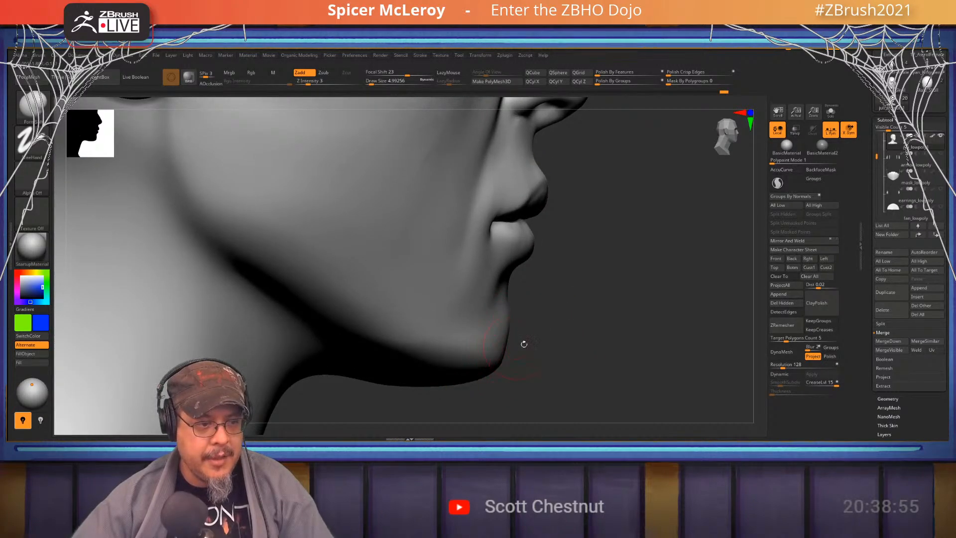
{"action": "mouse_move", "coordinate": [573, 339]}
{"action": "right_mouse_down"}
{"action": "mouse_move", "coordinate": [538, 327]}
{"action": "mouse_move", "coordinate": [525, 303]}
{"action": "right_mouse_up"}
{"action": "key", "text": "s"}
{"action": "left_click_drag", "start_coordinate": [524, 303], "coordinate": [528, 303]}
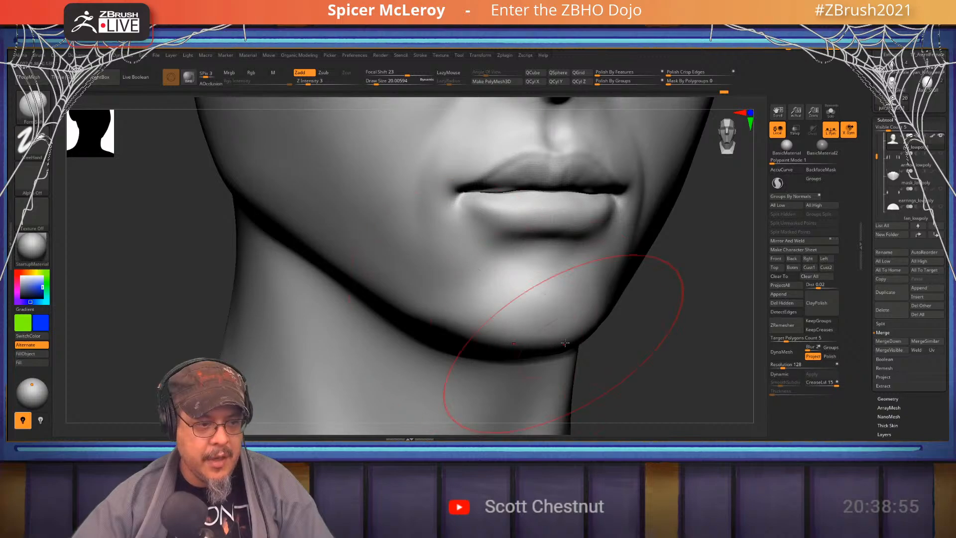
{"action": "key", "text": "shift"}
{"action": "mouse_move", "coordinate": [660, 328]}
{"action": "right_mouse_down"}
{"action": "mouse_move", "coordinate": [568, 267]}
{"action": "mouse_move", "coordinate": [482, 261]}
{"action": "mouse_move", "coordinate": [531, 253]}
{"action": "mouse_move", "coordinate": [626, 282]}
{"action": "mouse_move", "coordinate": [582, 298]}
{"action": "right_mouse_up"}
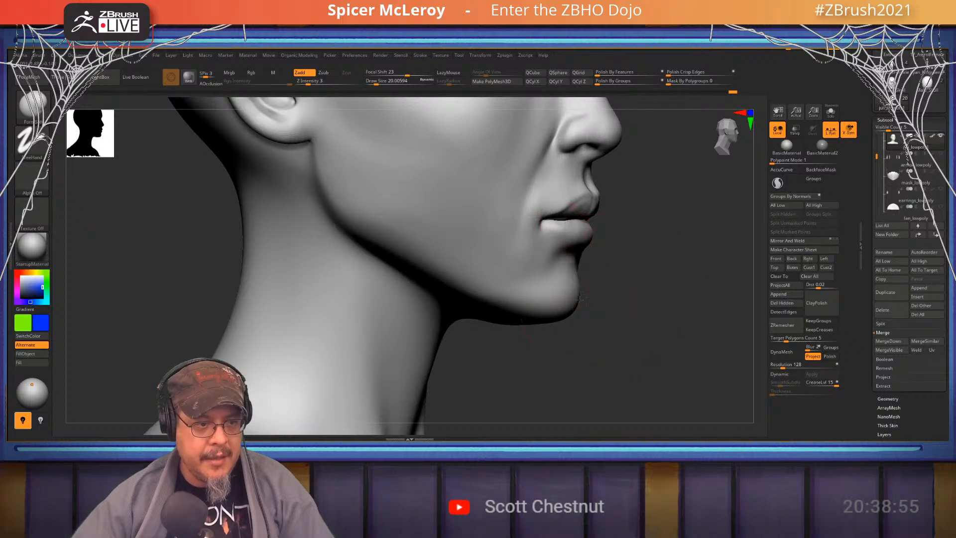
{"action": "key", "text": "shift"}
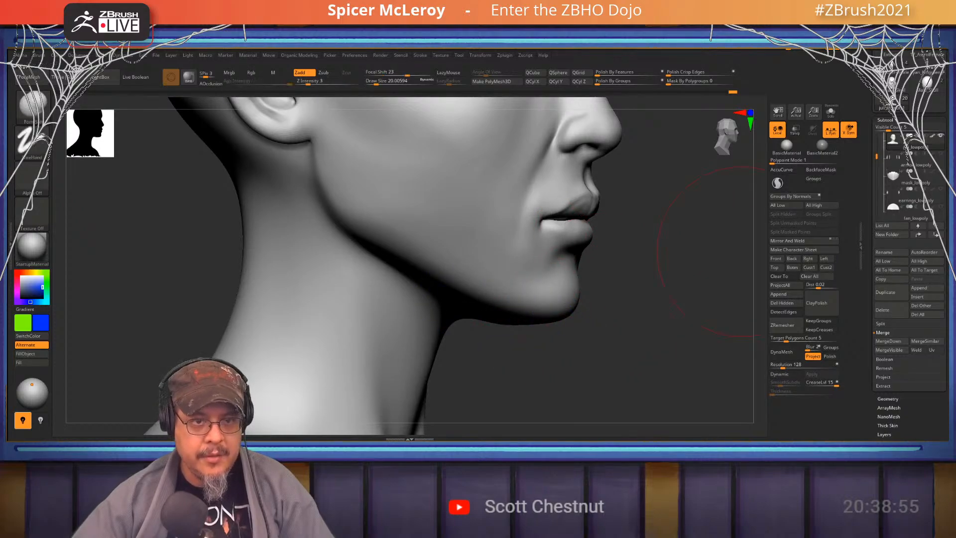
Compare the chin profile with the skull's jaw, and smooth the underside of the chin on the head
{"action": "left_click", "coordinate": [892, 84]}
{"action": "right_click_drag", "start_coordinate": [492, 297], "coordinate": [488, 325], "text": "ctrl"}
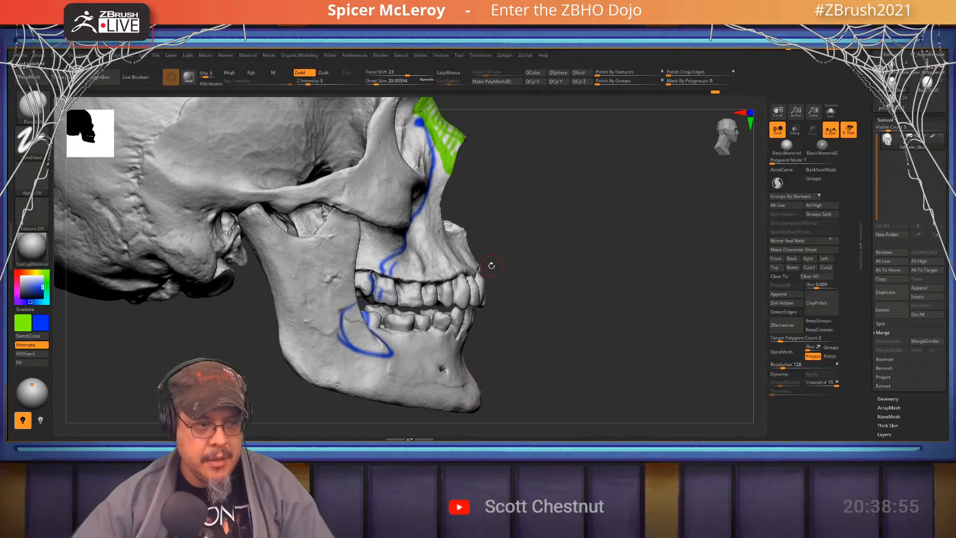
{"action": "left_click", "coordinate": [892, 102]}
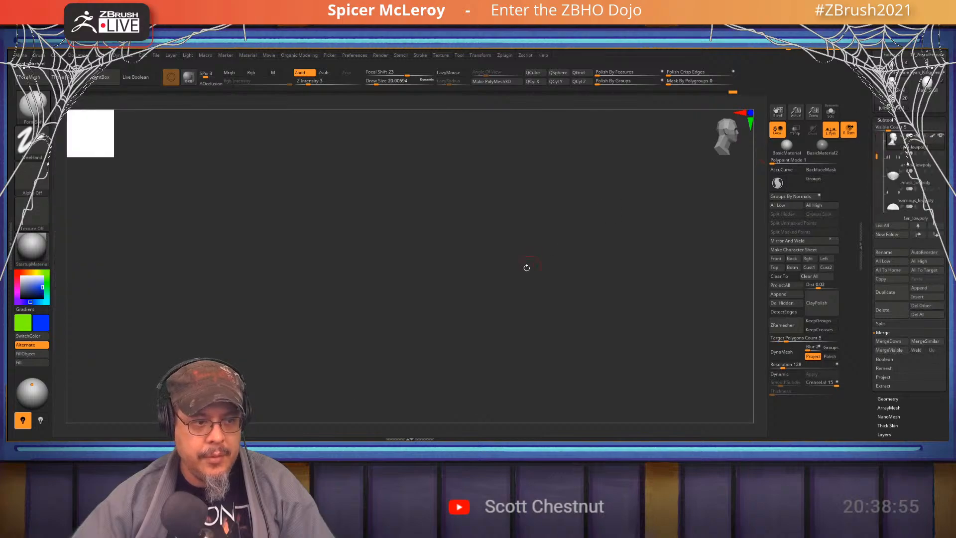
{"action": "key", "text": "f"}
{"action": "right_click_drag", "start_coordinate": [576, 263], "coordinate": [603, 298]}
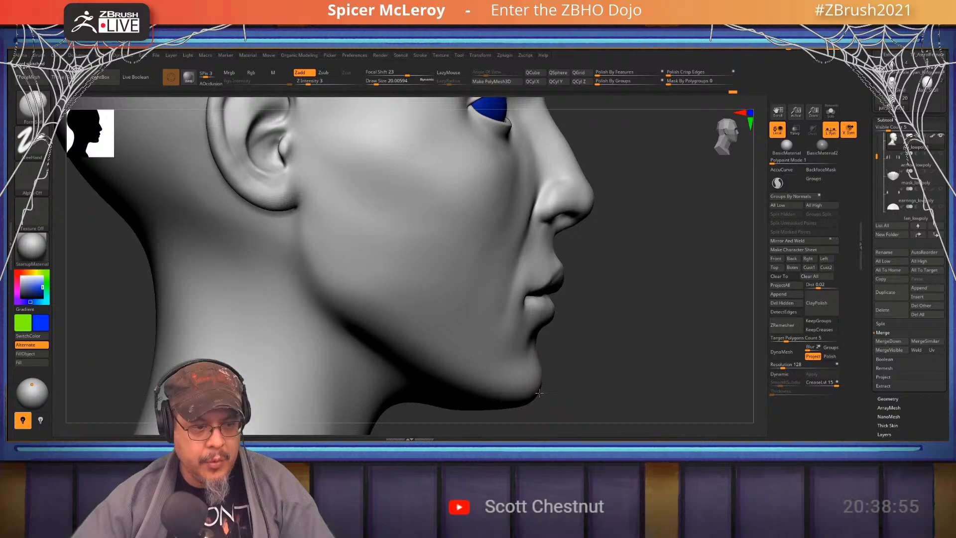
{"action": "key", "text": "shift"}
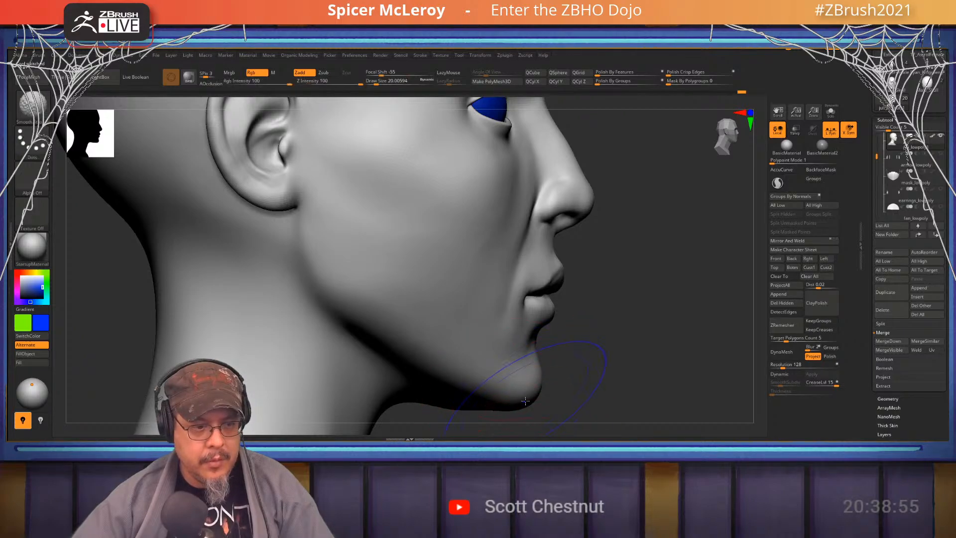
Examine the head's nose from below and the nasal opening and nasal spine on the skull reference
{"action": "mouse_move", "coordinate": [673, 212]}
{"action": "right_mouse_down", "text": "alt"}
{"action": "mouse_move", "coordinate": [598, 284]}
{"action": "mouse_move", "coordinate": [595, 310]}
{"action": "right_mouse_up", "text": "alt"}
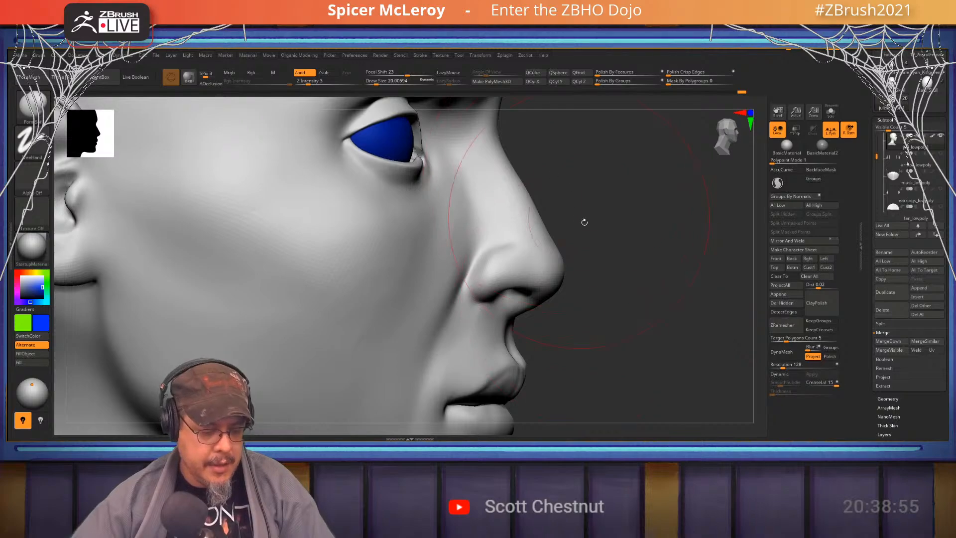
{"action": "mouse_move", "coordinate": [585, 222]}
{"action": "right_mouse_down"}
{"action": "mouse_move", "coordinate": [630, 234]}
{"action": "mouse_move", "coordinate": [488, 174]}
{"action": "mouse_move", "coordinate": [445, 182]}
{"action": "mouse_move", "coordinate": [435, 168]}
{"action": "mouse_move", "coordinate": [477, 212]}
{"action": "right_mouse_up"}
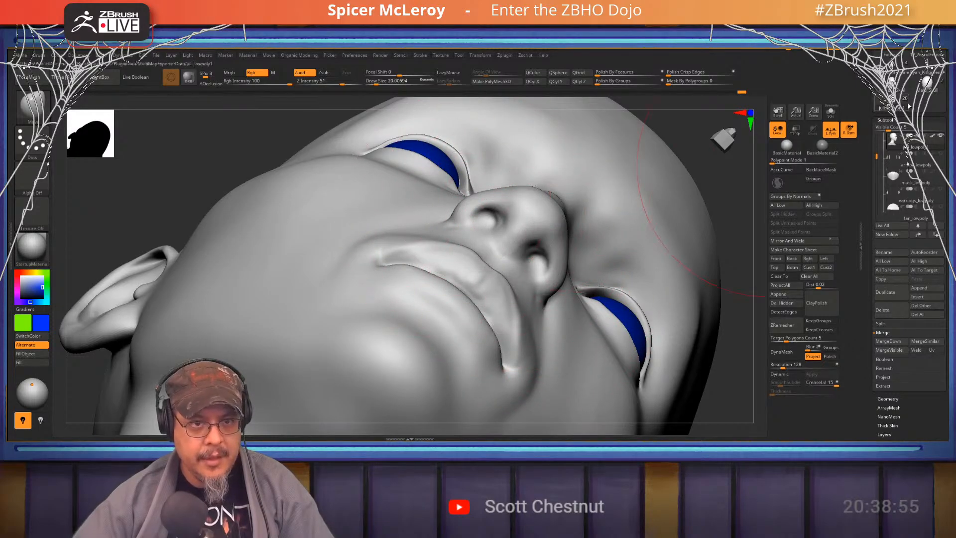
{"action": "left_click", "coordinate": [892, 84]}
{"action": "right_click_drag", "start_coordinate": [560, 231], "coordinate": [568, 296], "text": "shift"}
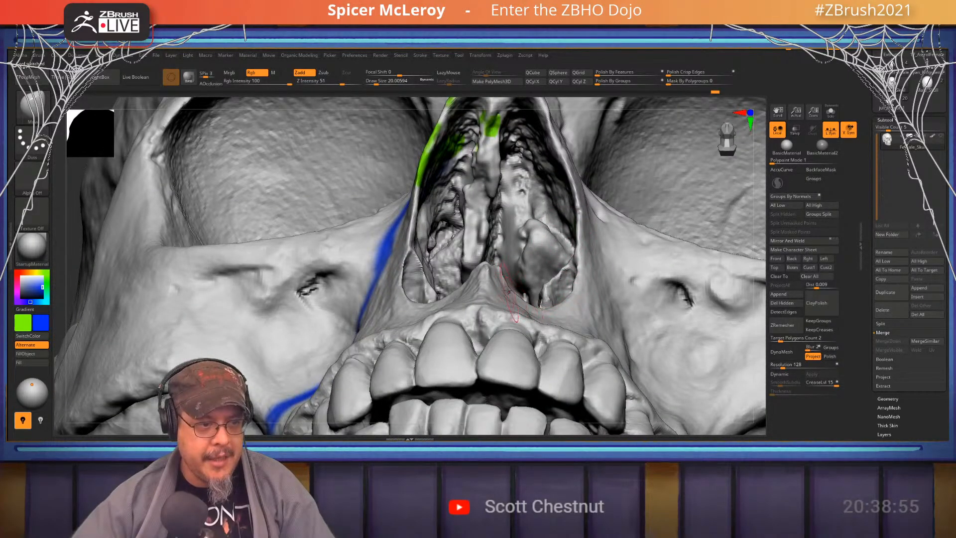
{"action": "mouse_move", "coordinate": [484, 265]}
{"action": "right_mouse_down"}
{"action": "mouse_move", "coordinate": [539, 185]}
{"action": "mouse_move", "coordinate": [588, 236]}
{"action": "right_mouse_up"}
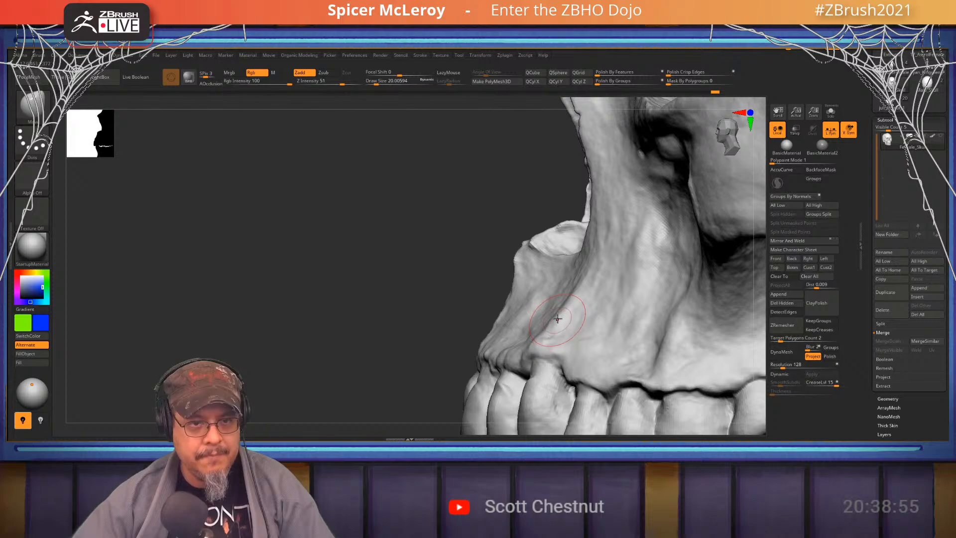
Return to the head sculpt and adjust the nose tip and nostrils with the Move brush at draw size about 8.4
{"action": "left_click", "coordinate": [892, 103]}
{"action": "key", "text": "f"}
{"action": "mouse_move", "coordinate": [527, 243]}
{"action": "right_mouse_down"}
{"action": "mouse_move", "coordinate": [554, 238]}
{"action": "mouse_move", "coordinate": [530, 230]}
{"action": "mouse_move", "coordinate": [521, 255]}
{"action": "right_mouse_up"}
{"action": "key", "text": "s"}
{"action": "left_click_drag", "start_coordinate": [520, 253], "coordinate": [509, 253]}
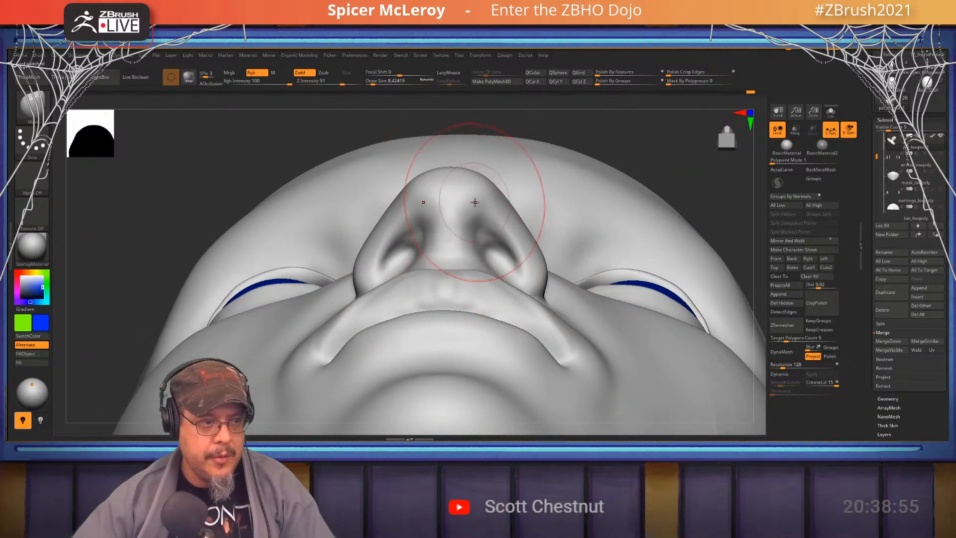
{"action": "mouse_move", "coordinate": [487, 196]}
{"action": "right_mouse_down"}
{"action": "mouse_move", "coordinate": [532, 237]}
{"action": "mouse_move", "coordinate": [529, 169]}
{"action": "mouse_move", "coordinate": [478, 174]}
{"action": "right_mouse_up"}
{"action": "mouse_move", "coordinate": [558, 219]}
{"action": "right_mouse_down", "text": "ctrl"}
{"action": "mouse_move", "coordinate": [579, 263]}
{"action": "mouse_move", "coordinate": [558, 226]}
{"action": "right_mouse_up", "text": "ctrl"}
{"action": "mouse_move", "coordinate": [558, 227]}
{"action": "right_mouse_down"}
{"action": "mouse_move", "coordinate": [585, 237]}
{"action": "mouse_move", "coordinate": [588, 279]}
{"action": "right_mouse_up"}
{"action": "key", "text": "b"}
{"action": "key", "text": "m"}
{"action": "key", "text": "v"}
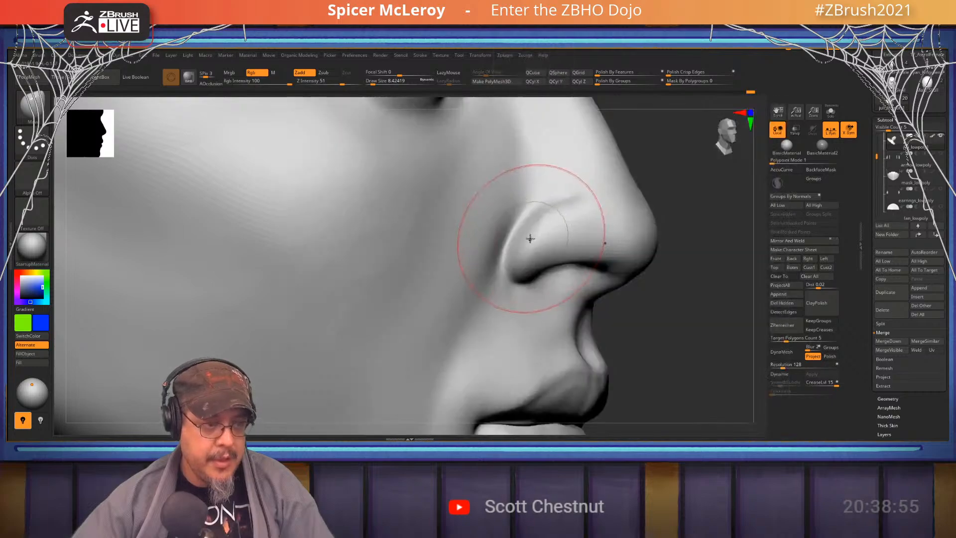
Reduce the draw size to about 4.3 and refine the base of the nostril wing with the Move brush
{"action": "key", "text": "s"}
{"action": "left_click_drag", "start_coordinate": [532, 236], "coordinate": [530, 235]}
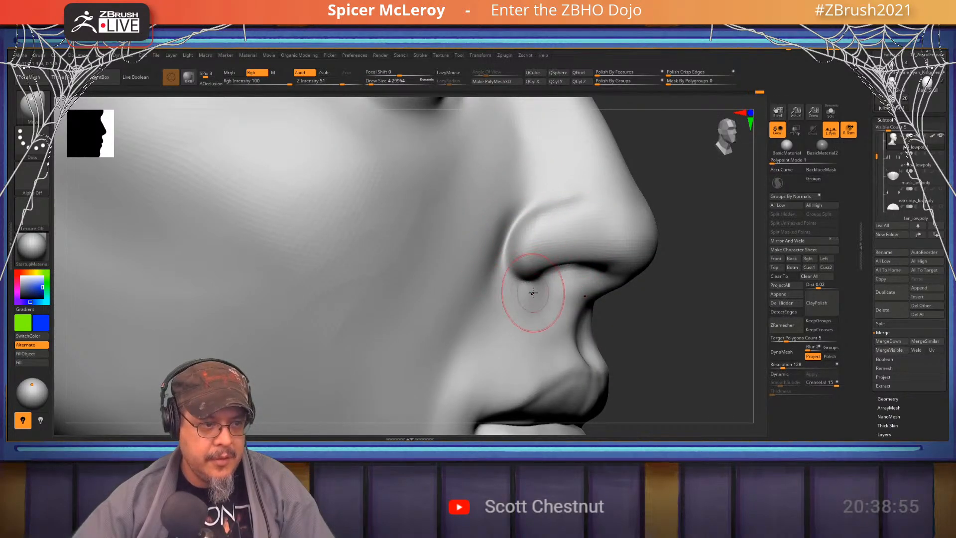
{"action": "mouse_move", "coordinate": [582, 209]}
{"action": "right_mouse_down", "text": "alt"}
{"action": "mouse_move", "coordinate": [559, 238]}
{"action": "mouse_move", "coordinate": [520, 247]}
{"action": "mouse_move", "coordinate": [530, 276]}
{"action": "mouse_move", "coordinate": [540, 272]}
{"action": "right_mouse_up", "text": "alt"}
{"action": "right_click_drag", "start_coordinate": [563, 238], "coordinate": [495, 256]}
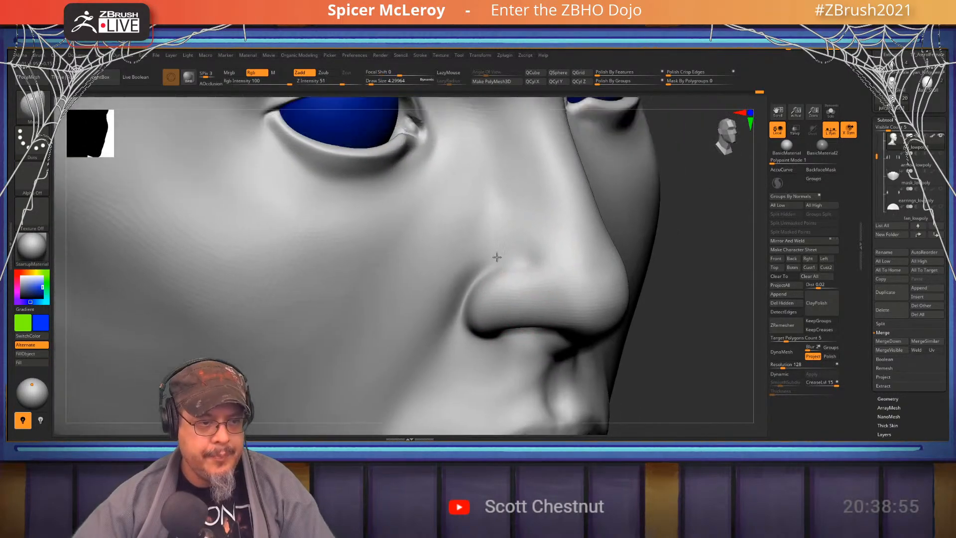
Carve the crease above the nostril wing toward the nose tip with DamStandard and soften it
{"action": "key", "text": "b"}
{"action": "key", "text": "d"}
{"action": "key", "text": "s"}
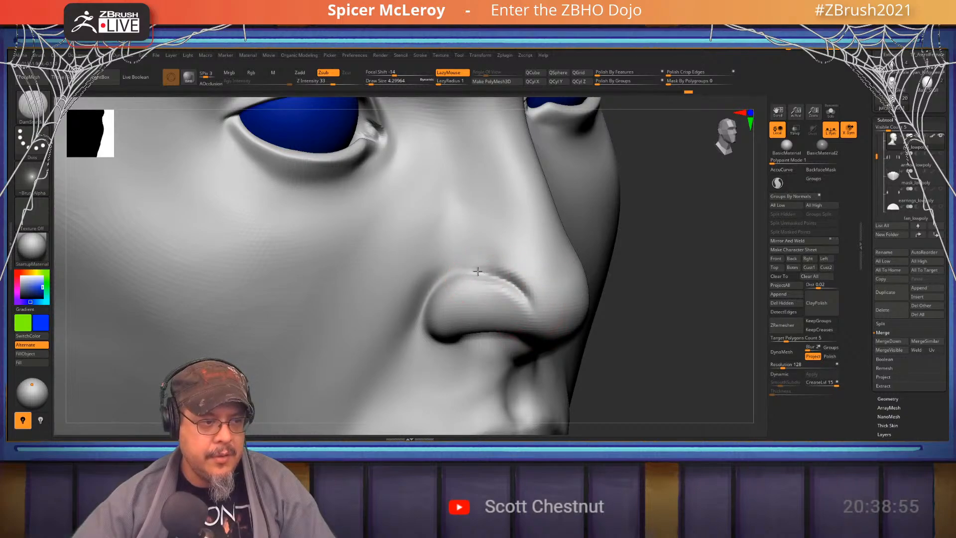
{"action": "key", "text": "shift"}
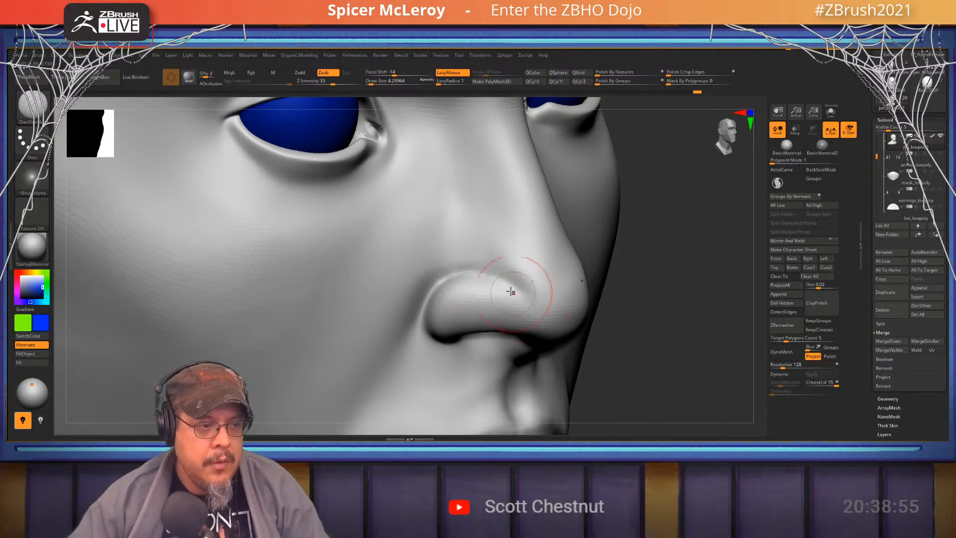
Carve the cartilage contours around the nose tip and above the nostril wing with DamStandard, undoing the last stroke
{"action": "right_click_drag", "start_coordinate": [486, 264], "coordinate": [445, 249], "text": "alt"}
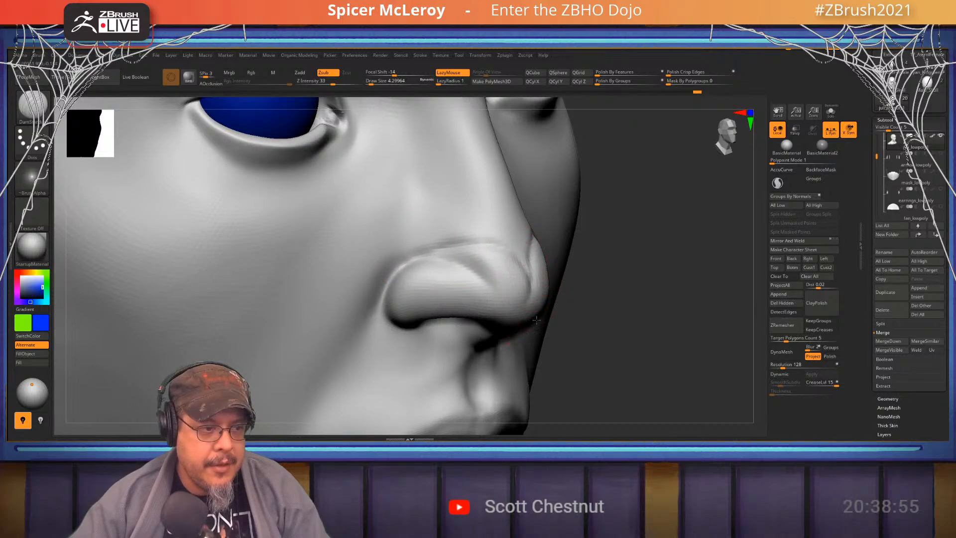
{"action": "left_click_drag", "start_coordinate": [635, 284], "coordinate": [601, 221]}
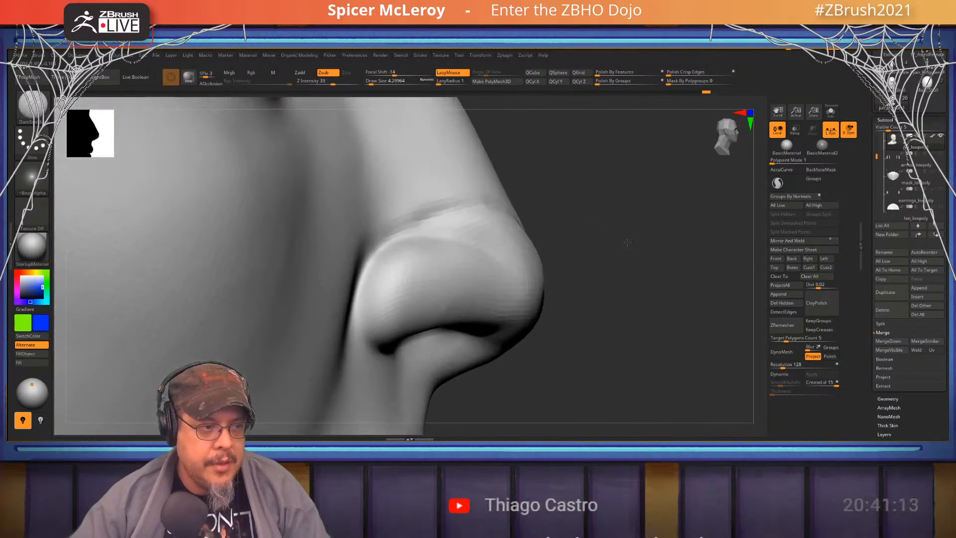
{"action": "left_click_drag", "start_coordinate": [587, 234], "coordinate": [553, 239]}
{"action": "left_click_drag", "start_coordinate": [374, 277], "coordinate": [481, 252]}
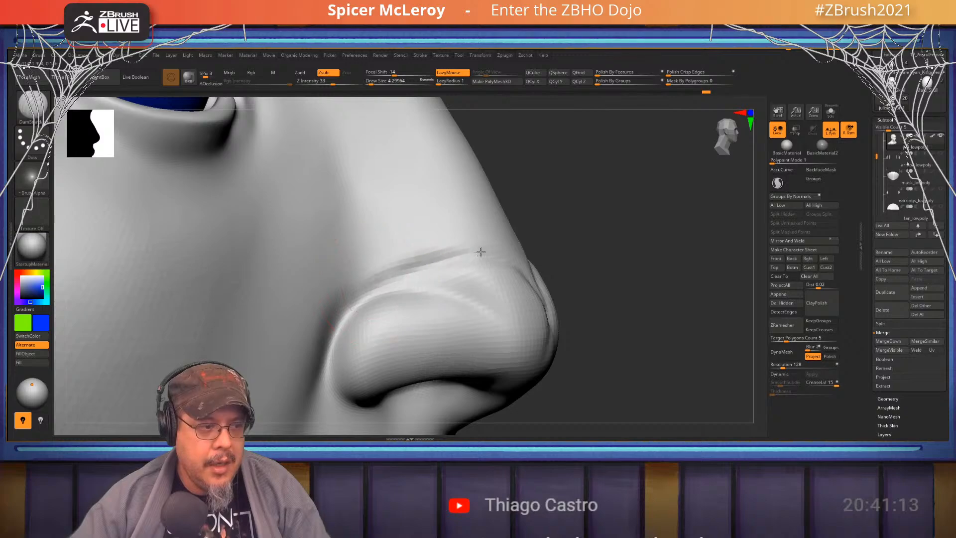
{"action": "left_click_drag", "start_coordinate": [614, 274], "coordinate": [562, 272]}
{"action": "left_click_drag", "start_coordinate": [399, 272], "coordinate": [558, 357]}
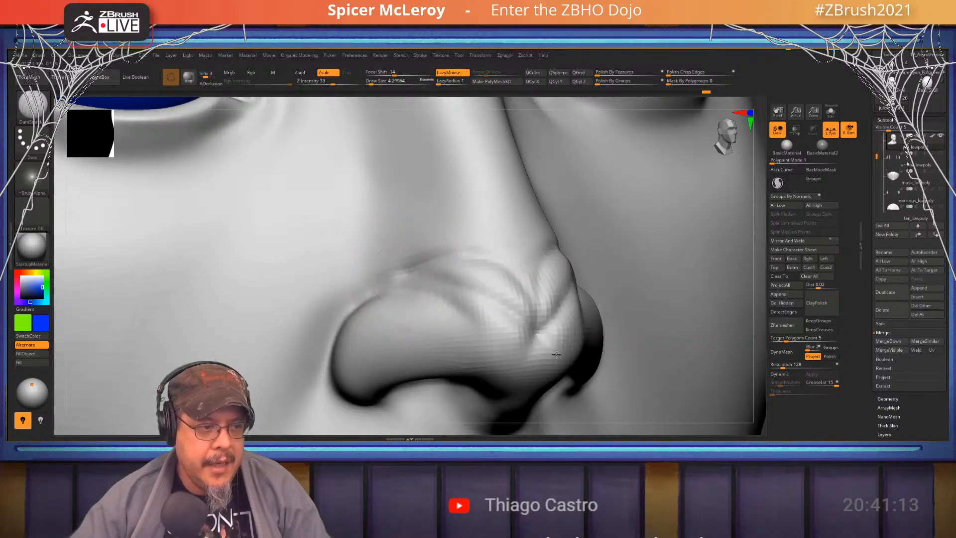
{"action": "key", "text": "ctrl+z"}
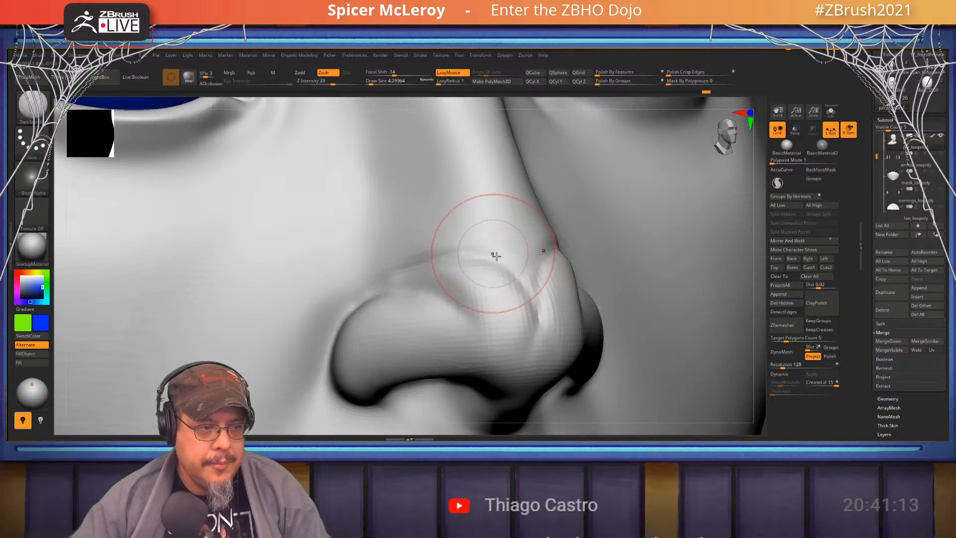
Sculpt the inside of the nostril with the Standard brush at draw size about 2.6, building a rounded form in the opening
{"action": "mouse_move", "coordinate": [509, 326]}
{"action": "right_mouse_down"}
{"action": "mouse_move", "coordinate": [491, 241]}
{"action": "mouse_move", "coordinate": [516, 257]}
{"action": "right_mouse_up"}
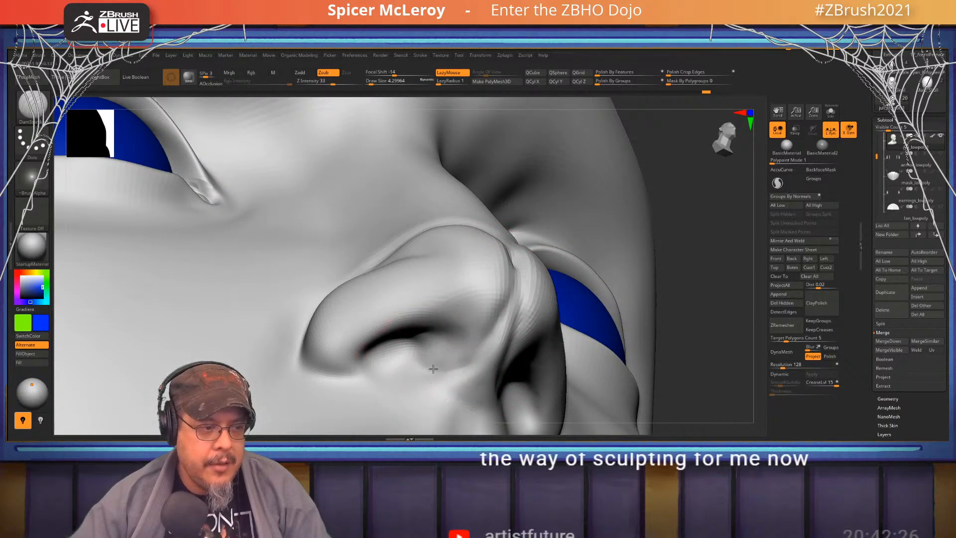
{"action": "mouse_move", "coordinate": [417, 309]}
{"action": "right_mouse_down"}
{"action": "mouse_move", "coordinate": [448, 306]}
{"action": "mouse_move", "coordinate": [537, 252]}
{"action": "mouse_move", "coordinate": [538, 241]}
{"action": "mouse_move", "coordinate": [616, 264]}
{"action": "mouse_move", "coordinate": [438, 299]}
{"action": "right_mouse_up"}
{"action": "key", "text": "b"}
{"action": "key", "text": "s"}
{"action": "key", "text": "t"}
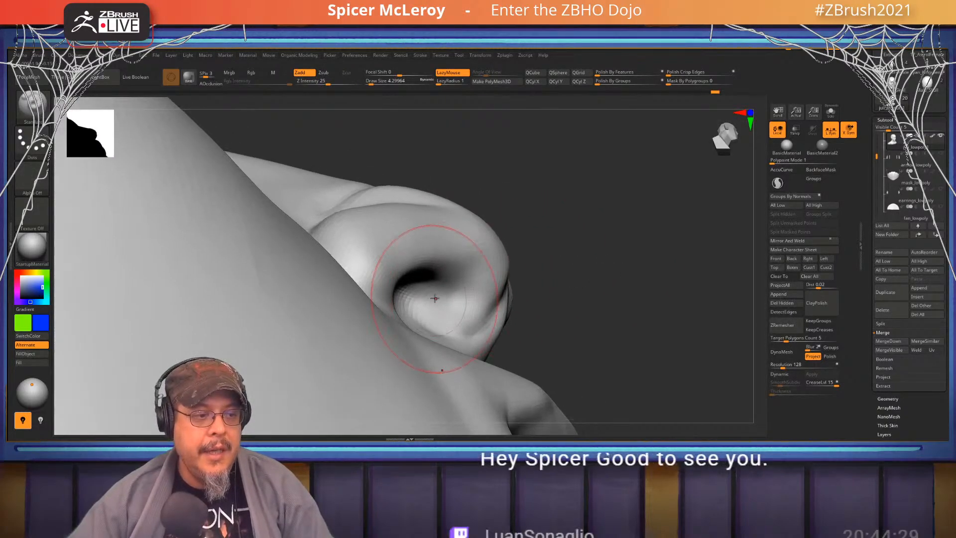
{"action": "key", "text": "s"}
{"action": "left_click_drag", "start_coordinate": [445, 292], "coordinate": [442, 292]}
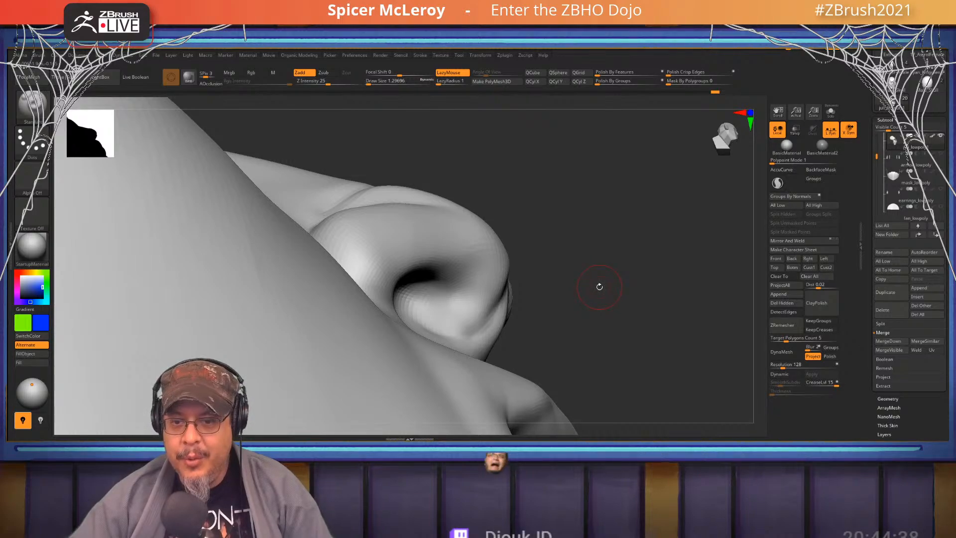
{"action": "key", "text": "s"}
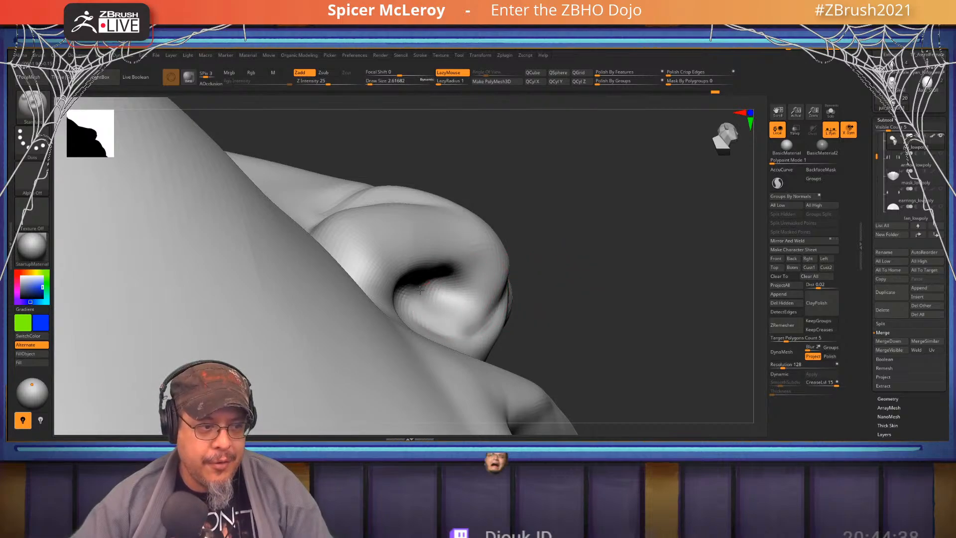
{"action": "left_click_drag", "start_coordinate": [432, 293], "coordinate": [443, 275]}
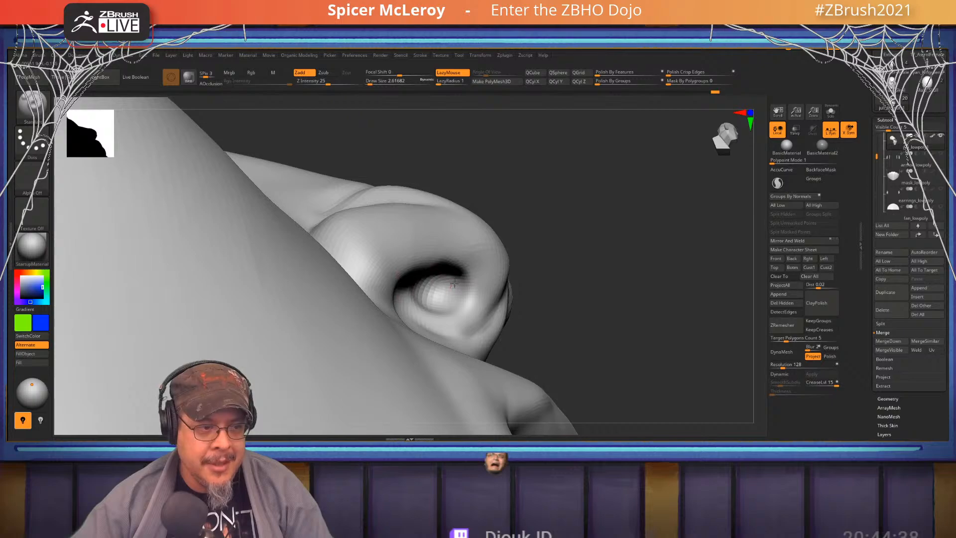
{"action": "left_click_drag", "start_coordinate": [448, 296], "coordinate": [431, 305]}
Switch to the ClayBuildup brush and smooth the carved creases on the front of the nose tip
{"action": "left_click_drag", "start_coordinate": [647, 298], "coordinate": [560, 314]}
{"action": "right_click_drag", "start_coordinate": [560, 314], "coordinate": [523, 299]}
{"action": "mouse_move", "coordinate": [482, 265]}
{"action": "right_mouse_down", "text": "ctrl"}
{"action": "mouse_move", "coordinate": [485, 219]}
{"action": "mouse_move", "coordinate": [494, 241]}
{"action": "mouse_move", "coordinate": [462, 251]}
{"action": "mouse_move", "coordinate": [480, 263]}
{"action": "mouse_move", "coordinate": [498, 249]}
{"action": "mouse_move", "coordinate": [543, 243]}
{"action": "right_mouse_up", "text": "ctrl"}
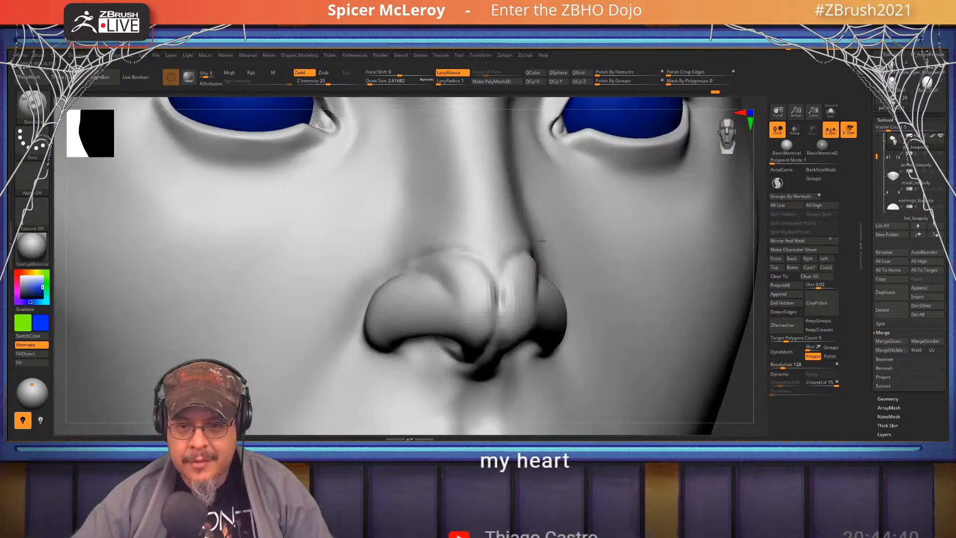
{"action": "key", "text": "b"}
{"action": "key", "text": "b"}
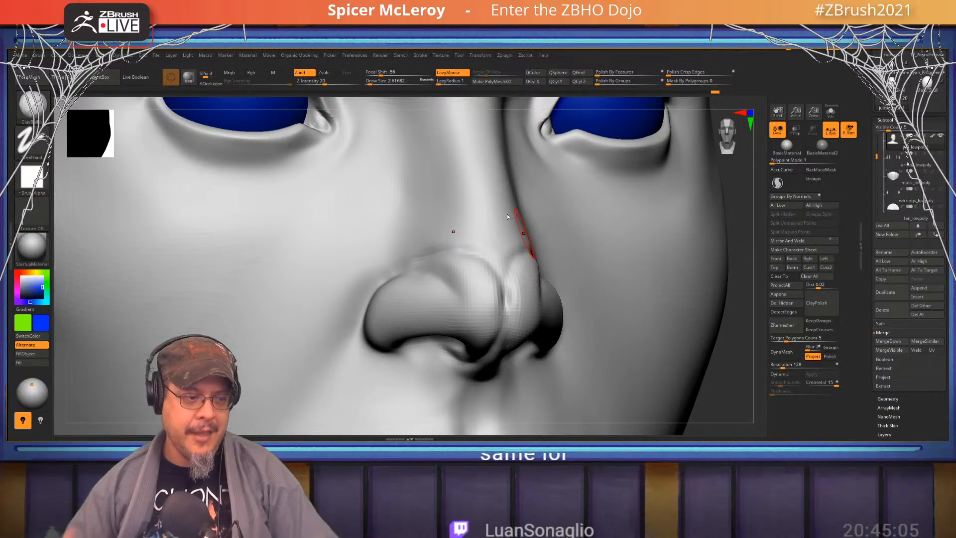
{"action": "key", "text": "shift"}
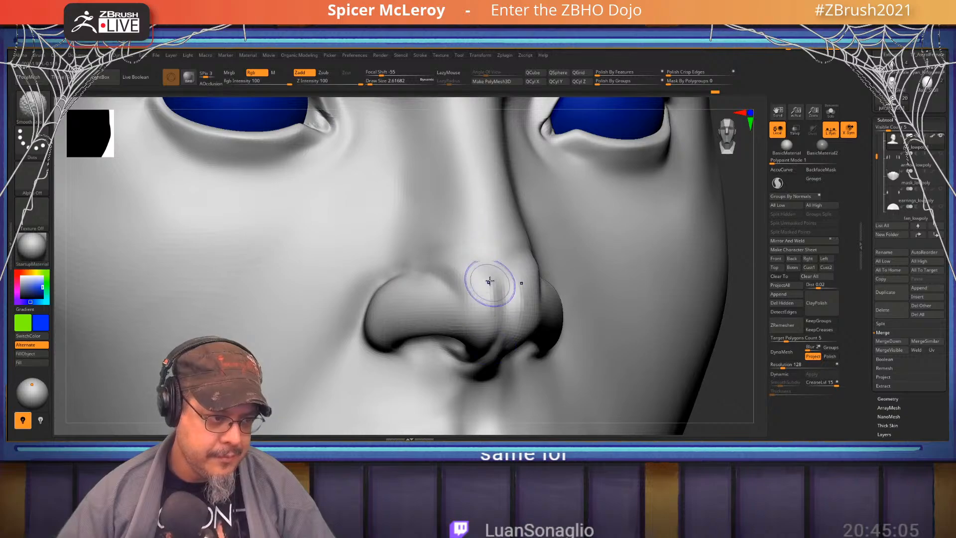
Build up the side and front planes of the nose tip with ClayBuildup strokes running from above the nostril wing down to its underside
{"action": "mouse_move", "coordinate": [490, 282]}
{"action": "right_mouse_down"}
{"action": "mouse_move", "coordinate": [478, 228]}
{"action": "mouse_move", "coordinate": [455, 192]}
{"action": "mouse_move", "coordinate": [491, 207]}
{"action": "mouse_move", "coordinate": [491, 229]}
{"action": "right_mouse_up"}
{"action": "key", "text": "s"}
{"action": "key", "text": "b"}
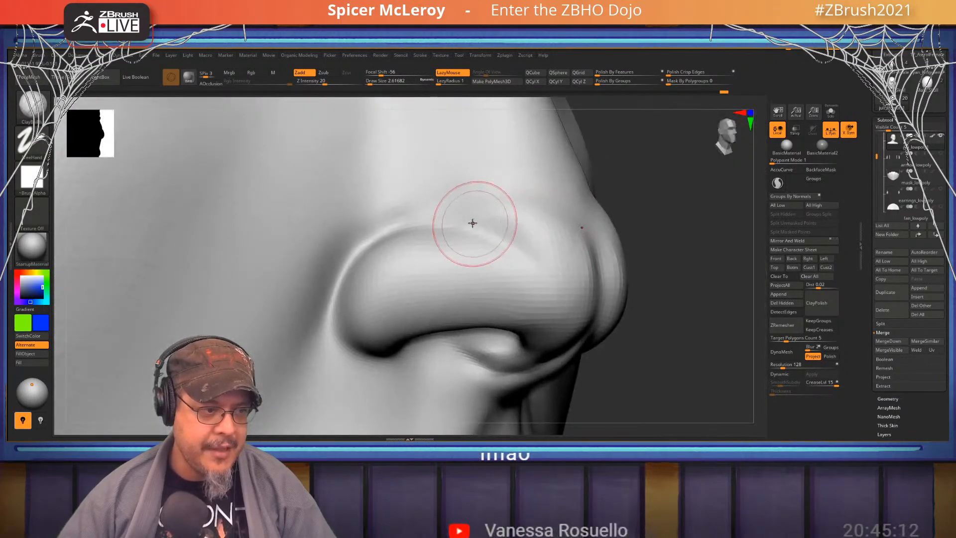
{"action": "left_click_drag", "start_coordinate": [487, 235], "coordinate": [530, 242]}
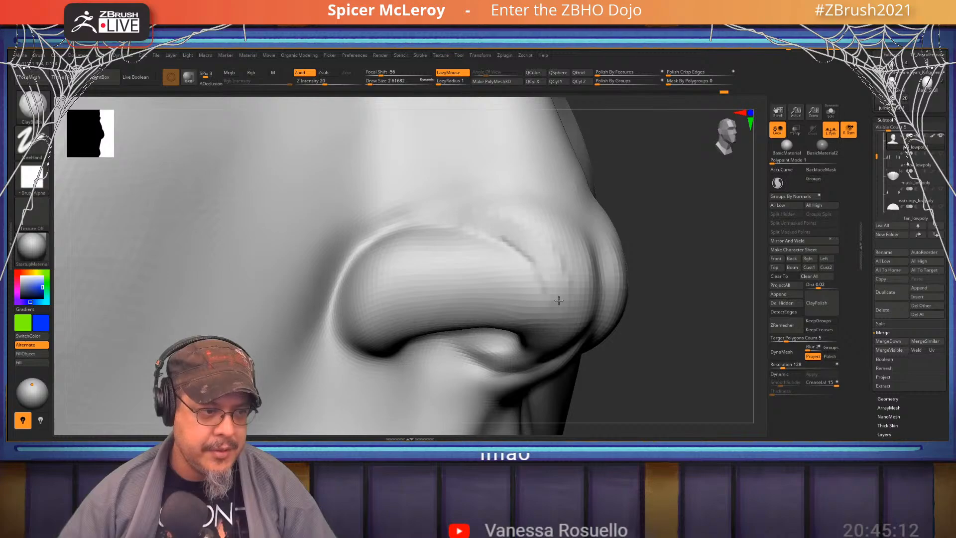
{"action": "mouse_move", "coordinate": [459, 224]}
{"action": "left_mouse_down"}
{"action": "mouse_move", "coordinate": [514, 264]}
{"action": "mouse_move", "coordinate": [513, 320]}
{"action": "mouse_move", "coordinate": [571, 347]}
{"action": "left_mouse_up"}
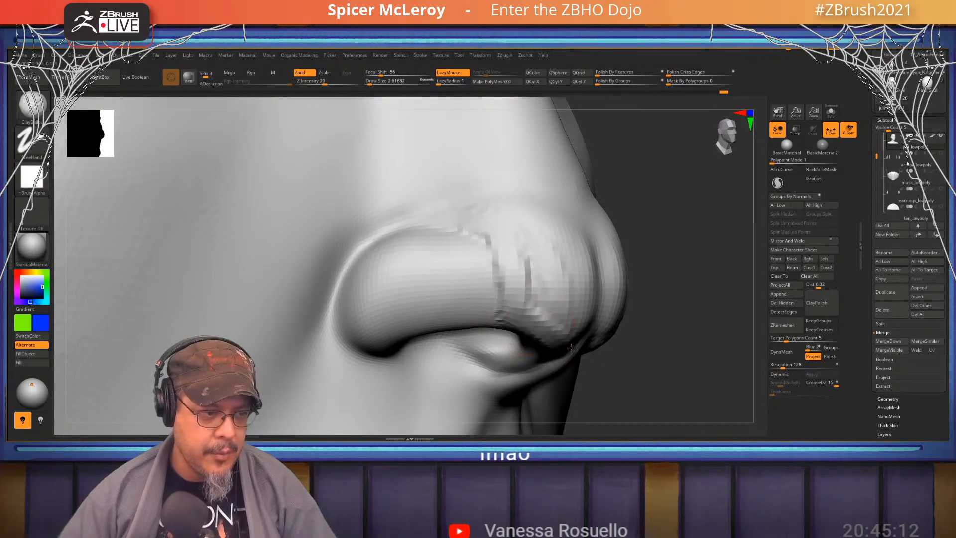
{"action": "right_click_drag", "start_coordinate": [568, 346], "coordinate": [534, 256]}
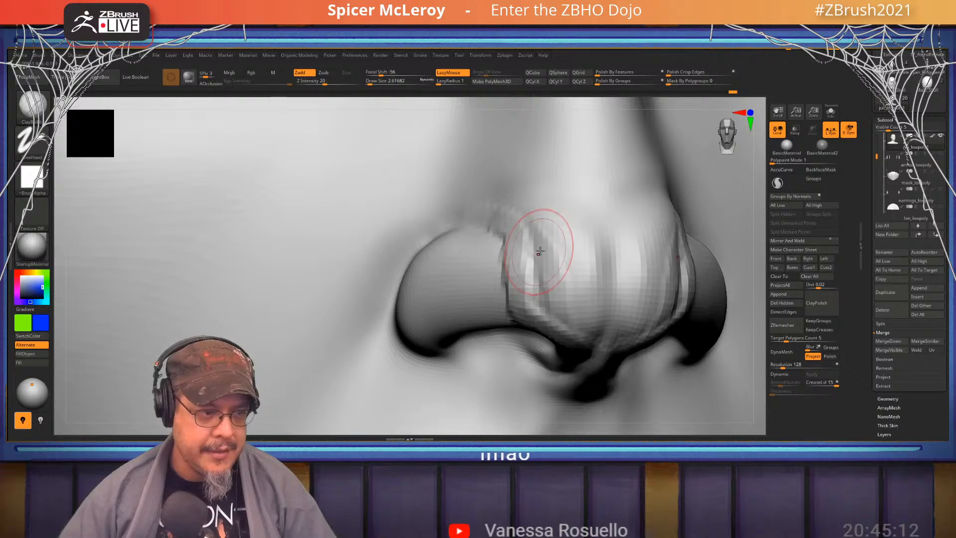
Raise the draw size to about 4.3 and smooth the clay strokes into the nose tip
{"action": "key", "text": "s"}
{"action": "mouse_move", "coordinate": [540, 251]}
{"action": "left_mouse_down"}
{"action": "mouse_move", "coordinate": [563, 247]}
{"action": "mouse_move", "coordinate": [547, 224]}
{"action": "mouse_move", "coordinate": [529, 275]}
{"action": "mouse_move", "coordinate": [561, 320]}
{"action": "mouse_move", "coordinate": [484, 196]}
{"action": "mouse_move", "coordinate": [570, 294]}
{"action": "mouse_move", "coordinate": [551, 361]}
{"action": "left_mouse_up"}
{"action": "right_click_drag", "start_coordinate": [526, 304], "coordinate": [514, 256]}
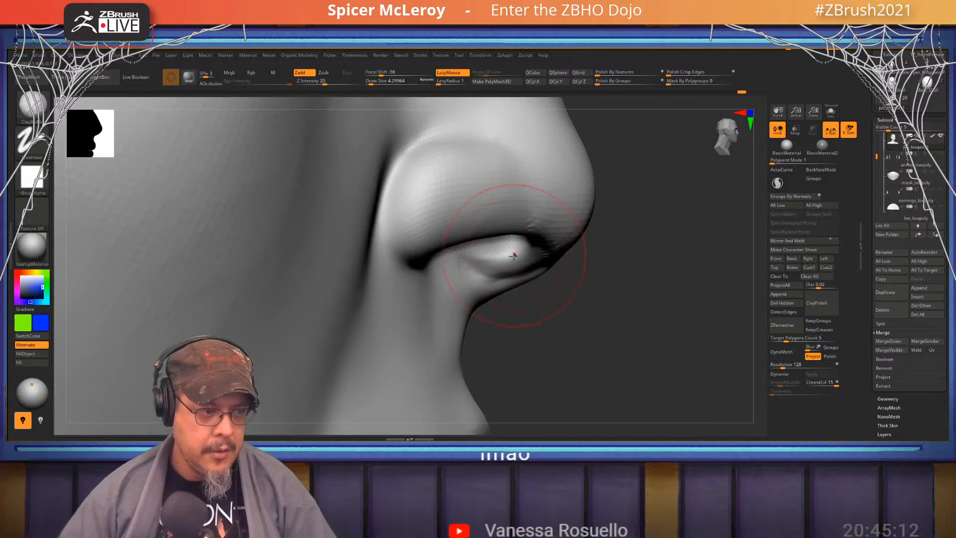
Reshape and smooth the columella beneath the nostril with the Move brush, then check the nose in profile
{"action": "left_click_drag", "start_coordinate": [513, 256], "coordinate": [482, 302], "text": "shift"}
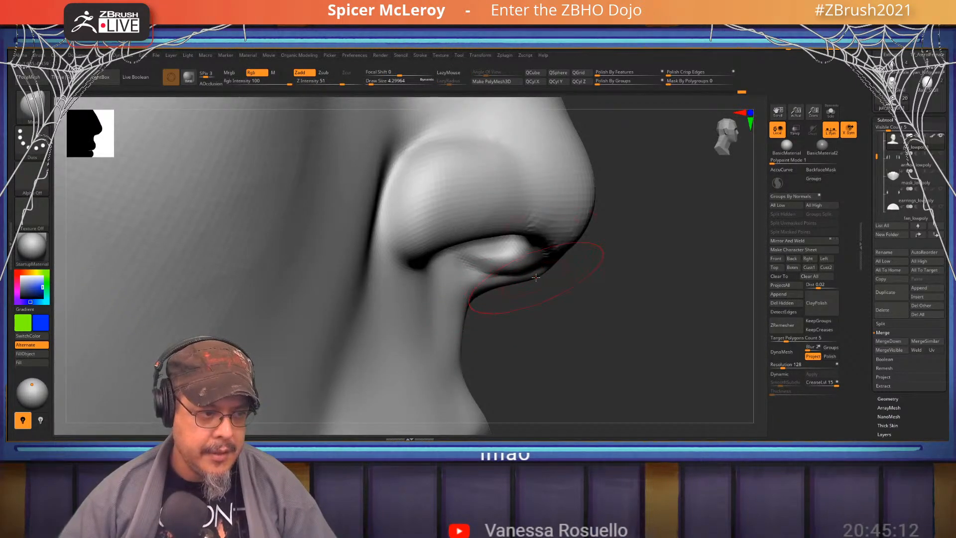
{"action": "key", "text": "shift"}
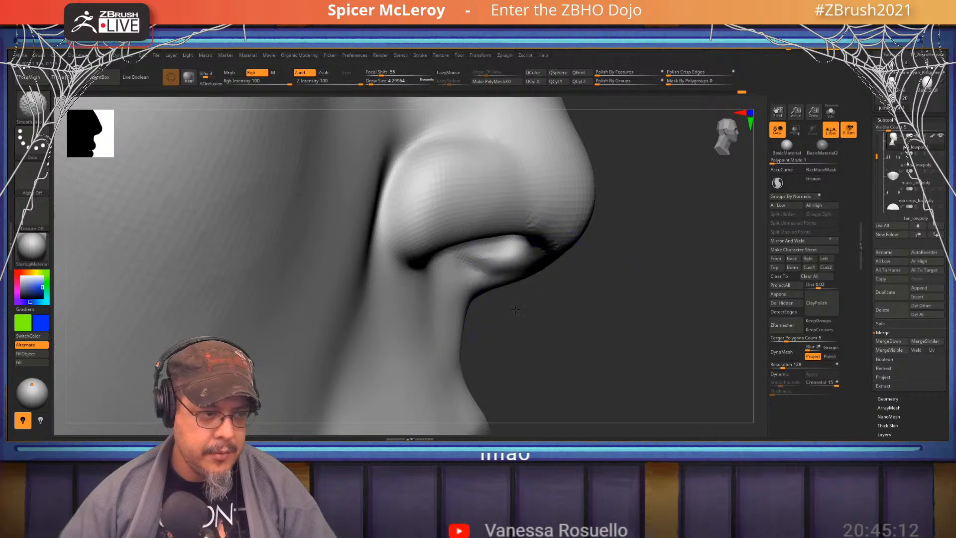
{"action": "mouse_move", "coordinate": [516, 310]}
{"action": "right_mouse_down"}
{"action": "mouse_move", "coordinate": [498, 241]}
{"action": "mouse_move", "coordinate": [491, 246]}
{"action": "mouse_move", "coordinate": [525, 226]}
{"action": "right_mouse_up"}
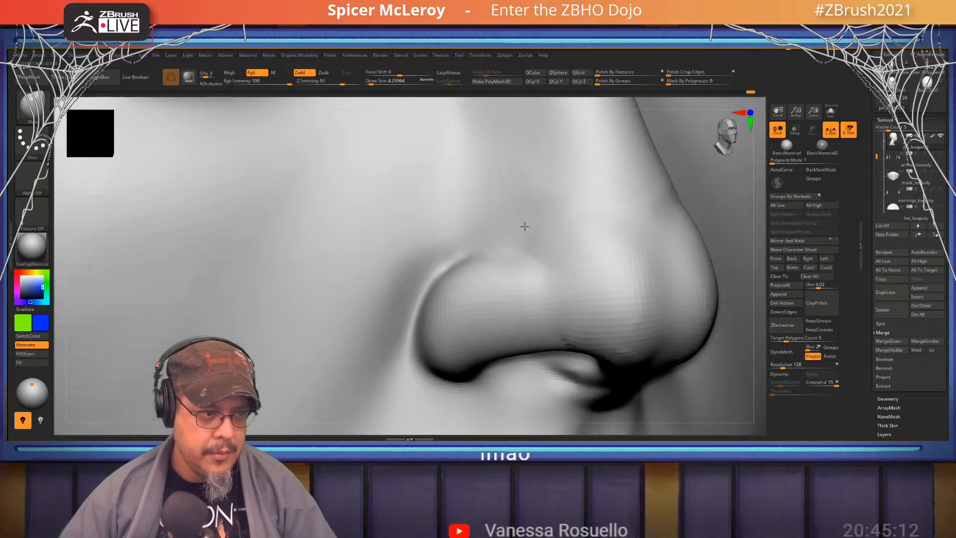
{"action": "right_click_drag", "start_coordinate": [399, 188], "coordinate": [537, 238], "text": "ctrl"}
{"action": "right_click_drag", "start_coordinate": [537, 239], "coordinate": [546, 156], "text": "ctrl"}
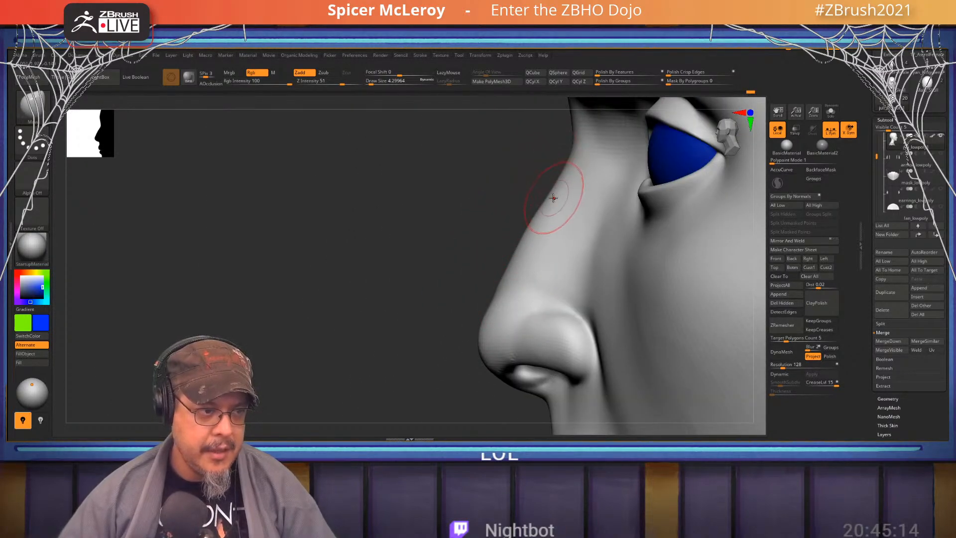
Select the Move brush and set its draw size to about 8.4 for adjusting the nose bridge
{"action": "key", "text": "b"}
{"action": "key", "text": "m"}
{"action": "key", "text": "v"}
{"action": "key", "text": "s"}
{"action": "left_click_drag", "start_coordinate": [509, 262], "coordinate": [511, 261]}
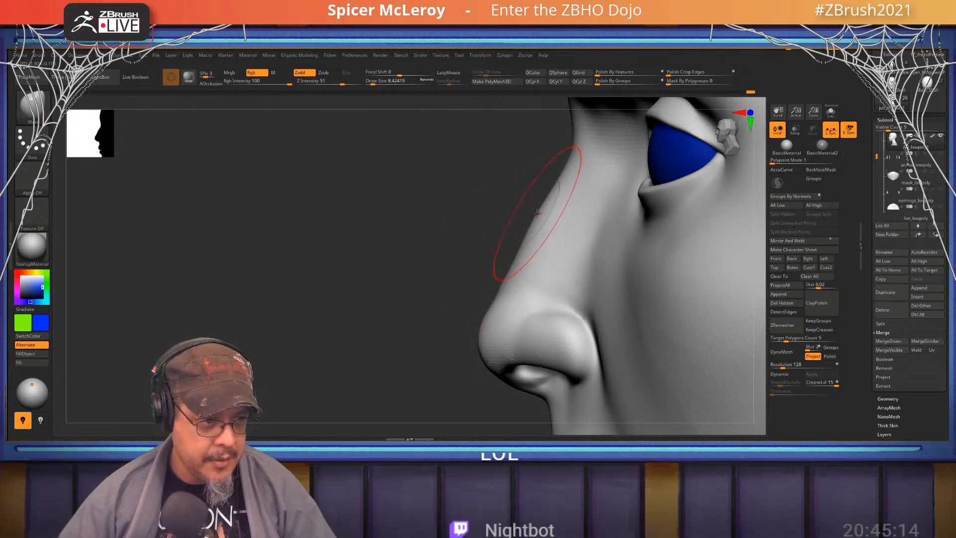
{"action": "right_click_drag", "start_coordinate": [538, 213], "coordinate": [546, 277]}
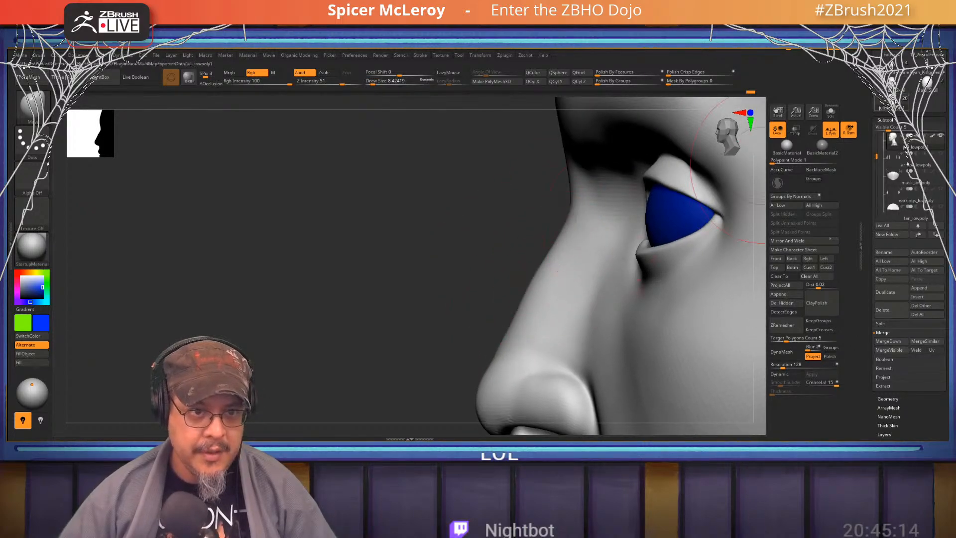
Switch to the skull reference model and examine its nasal bone and nasal opening in profile
{"action": "left_click", "coordinate": [892, 85]}
{"action": "right_click_drag", "start_coordinate": [485, 237], "coordinate": [449, 244]}
{"action": "right_click_drag", "start_coordinate": [398, 249], "coordinate": [586, 279], "text": "alt"}
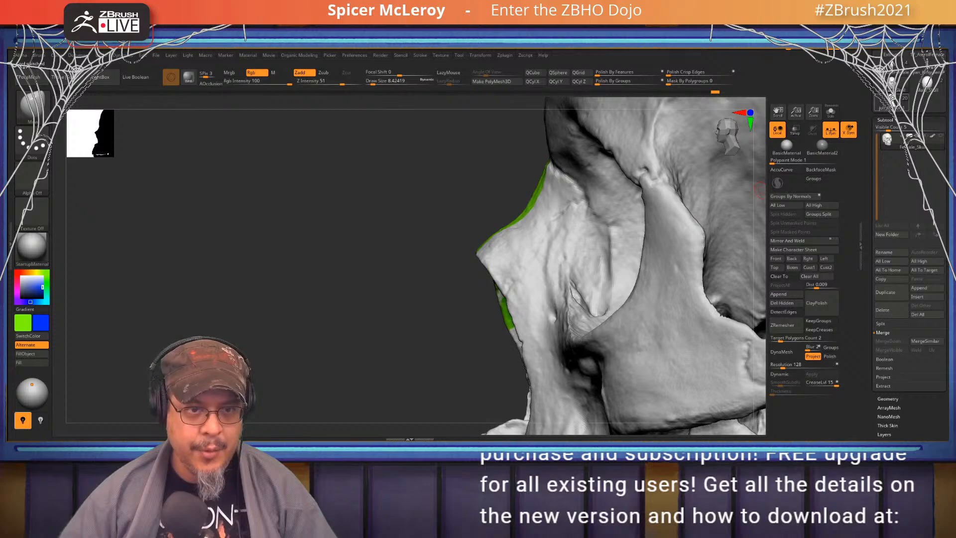
Switch to the head model and examine the nose bridge and brow in profile and from the front
{"action": "left_click", "coordinate": [892, 102]}
{"action": "key", "text": "f"}
{"action": "right_click_drag", "start_coordinate": [495, 259], "coordinate": [662, 309], "text": "alt"}
{"action": "mouse_move", "coordinate": [662, 309]}
{"action": "right_mouse_down", "text": "alt"}
{"action": "mouse_move", "coordinate": [428, 246]}
{"action": "mouse_move", "coordinate": [693, 321]}
{"action": "right_mouse_up", "text": "alt"}
{"action": "mouse_move", "coordinate": [479, 145]}
{"action": "right_mouse_down", "text": "alt"}
{"action": "mouse_move", "coordinate": [633, 254]}
{"action": "mouse_move", "coordinate": [649, 254]}
{"action": "mouse_move", "coordinate": [498, 269]}
{"action": "mouse_move", "coordinate": [523, 246]}
{"action": "right_mouse_up", "text": "alt"}
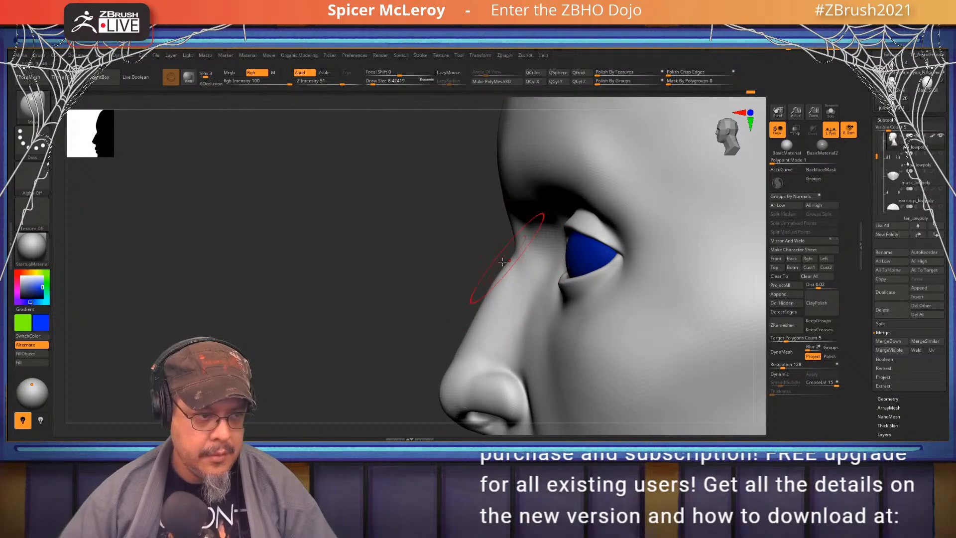
{"action": "right_click_drag", "start_coordinate": [466, 318], "coordinate": [533, 238], "text": "alt"}
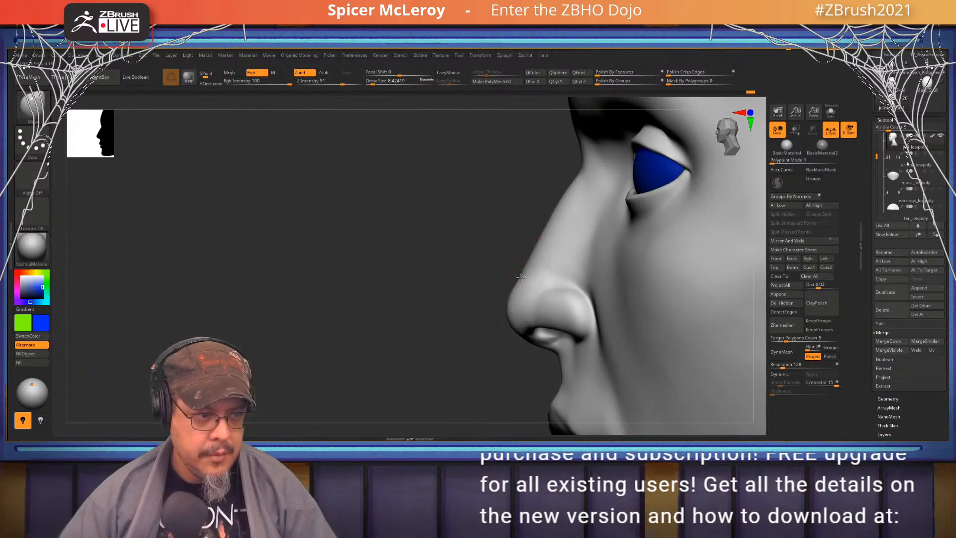
{"action": "right_click_drag", "start_coordinate": [522, 296], "coordinate": [587, 287]}
{"action": "right_click_drag", "start_coordinate": [587, 242], "coordinate": [601, 325], "text": "alt"}
{"action": "mouse_move", "coordinate": [518, 256]}
{"action": "right_mouse_down", "text": "alt"}
{"action": "mouse_move", "coordinate": [284, 234]}
{"action": "mouse_move", "coordinate": [394, 209]}
{"action": "mouse_move", "coordinate": [564, 224]}
{"action": "right_mouse_up", "text": "alt"}
Enlarge the Move brush to a draw size of about 17, nudge the brow, and reduce the size to about 9.4
{"action": "key", "text": "s"}
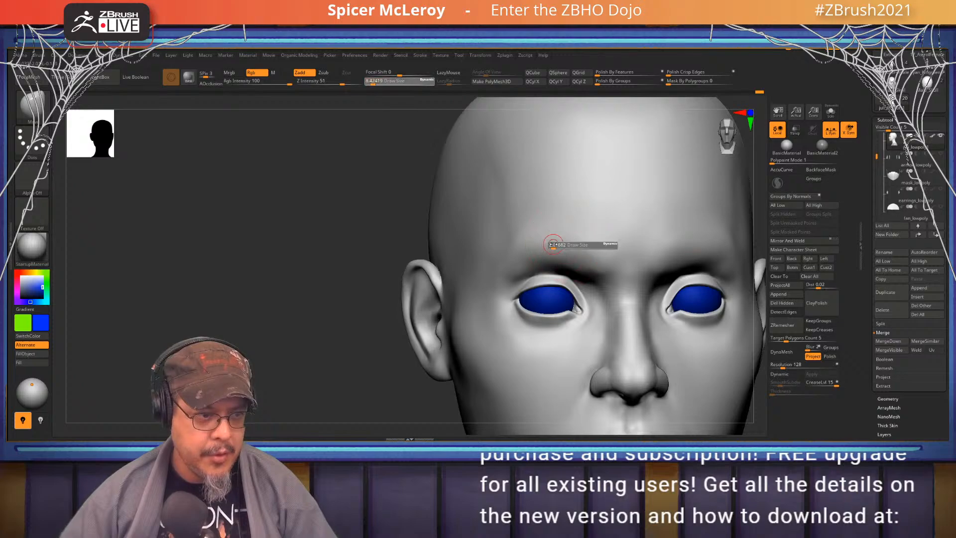
{"action": "left_click_drag", "start_coordinate": [558, 244], "coordinate": [599, 257]}
{"action": "left_click_drag", "start_coordinate": [526, 251], "coordinate": [525, 242]}
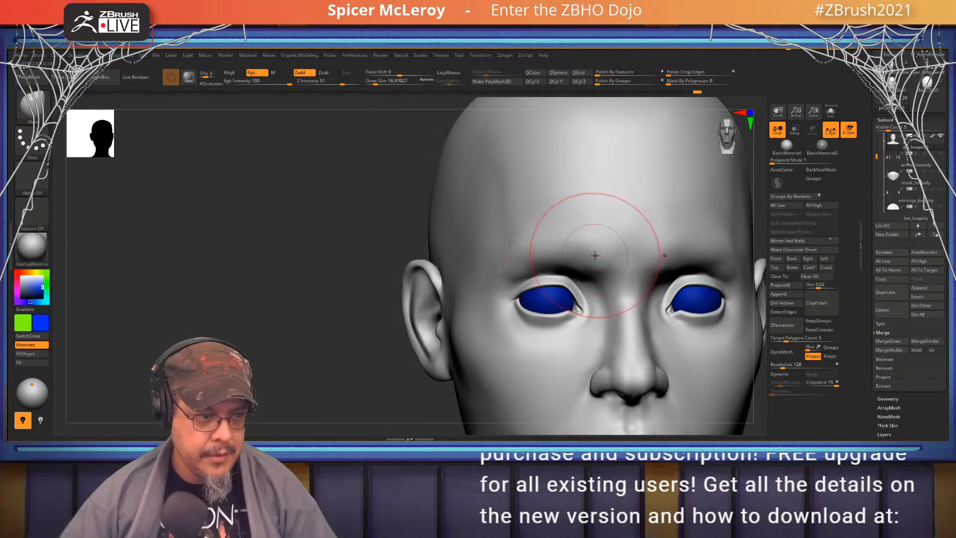
{"action": "key", "text": "s"}
{"action": "left_click_drag", "start_coordinate": [596, 254], "coordinate": [595, 259]}
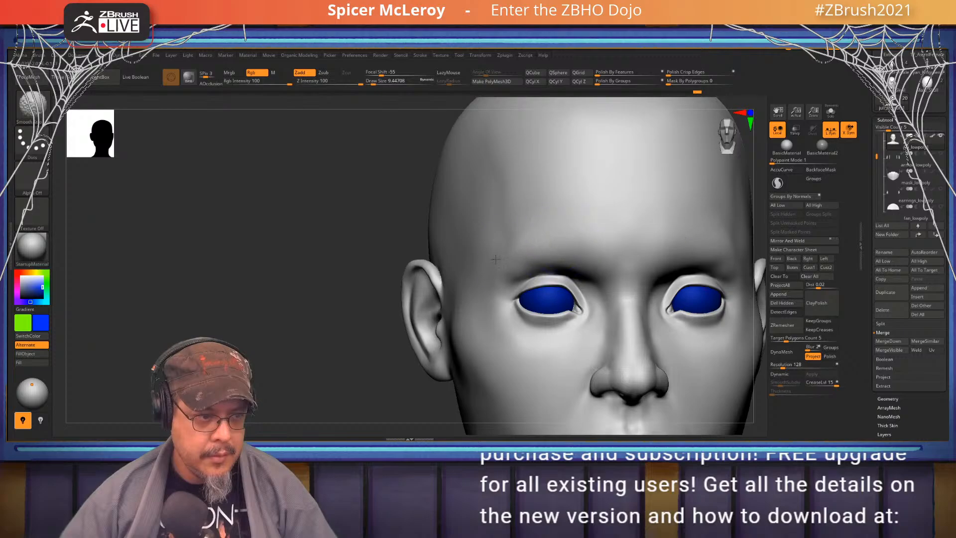
Try carving the inner brow beside the nose bridge with the DamStandard brush and undo the strokes
{"action": "mouse_move", "coordinate": [495, 259]}
{"action": "right_mouse_down"}
{"action": "mouse_move", "coordinate": [550, 188]}
{"action": "mouse_move", "coordinate": [591, 267]}
{"action": "mouse_move", "coordinate": [548, 256]}
{"action": "mouse_move", "coordinate": [540, 264]}
{"action": "right_mouse_up"}
{"action": "key", "text": "b"}
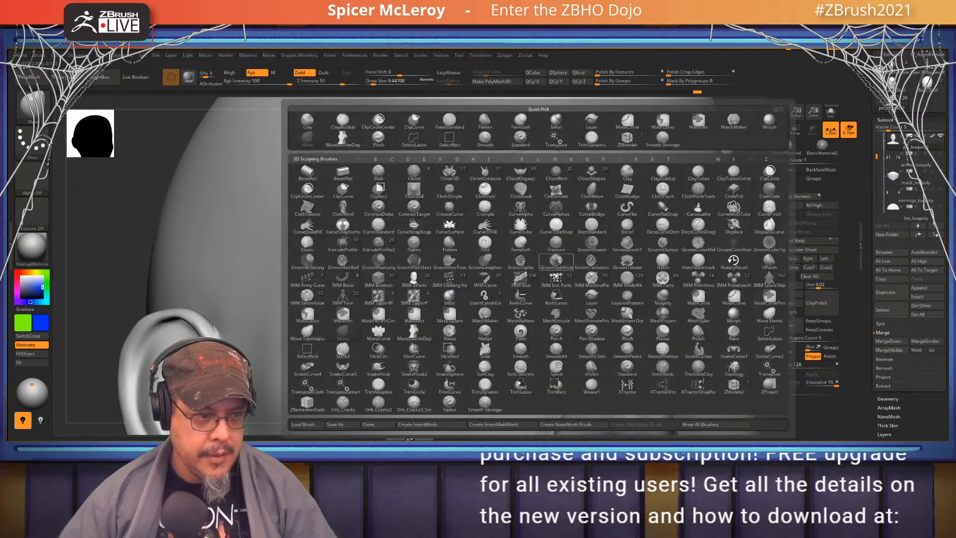
{"action": "key", "text": "d"}
{"action": "key", "text": "s"}
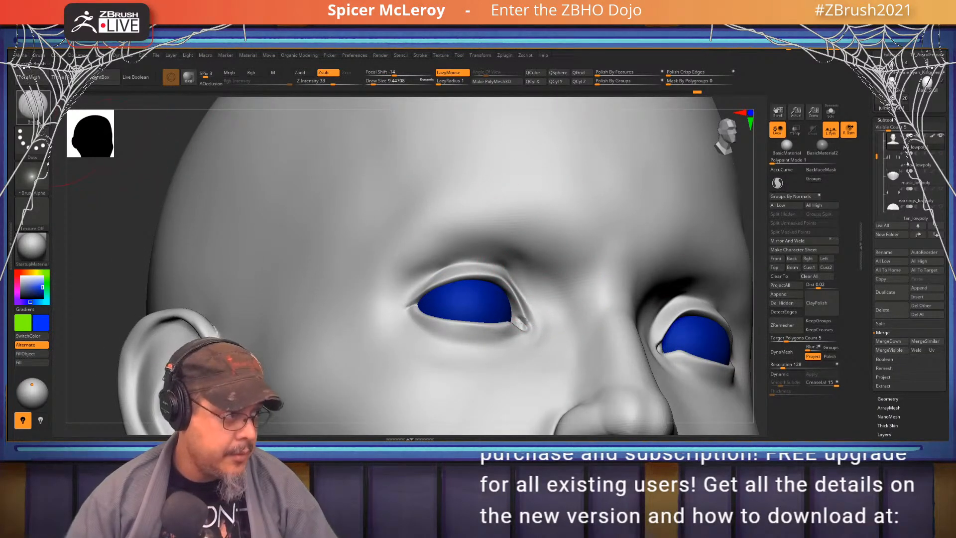
{"action": "key", "text": "b"}
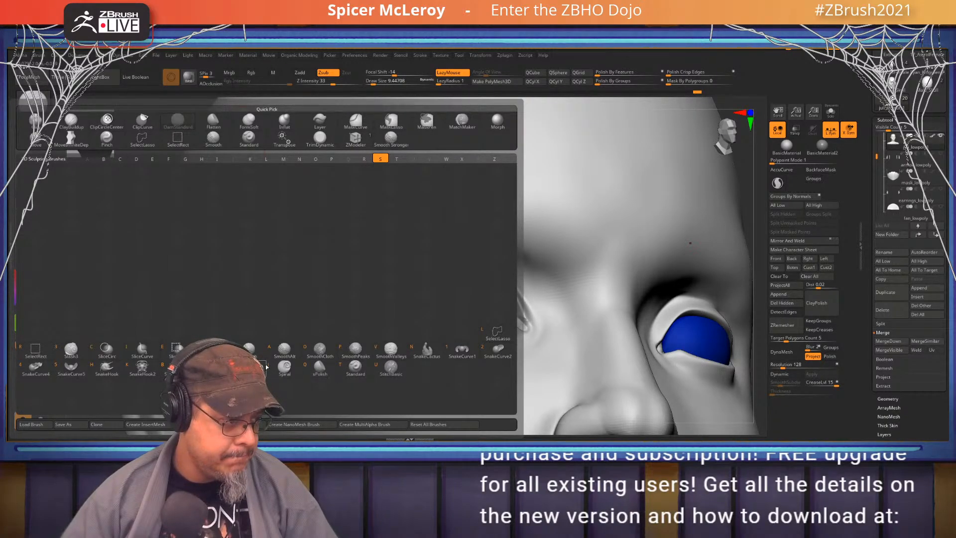
{"action": "key", "text": "t"}
{"action": "key", "text": "ctrl+z"}
{"action": "key", "text": "ctrl+z"}
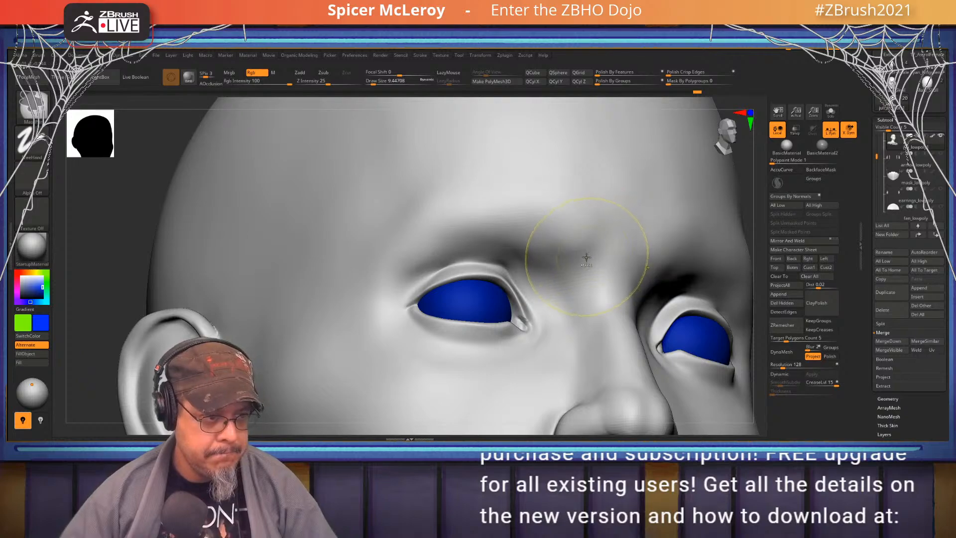
{"action": "key", "text": "ctrl+shift+z"}
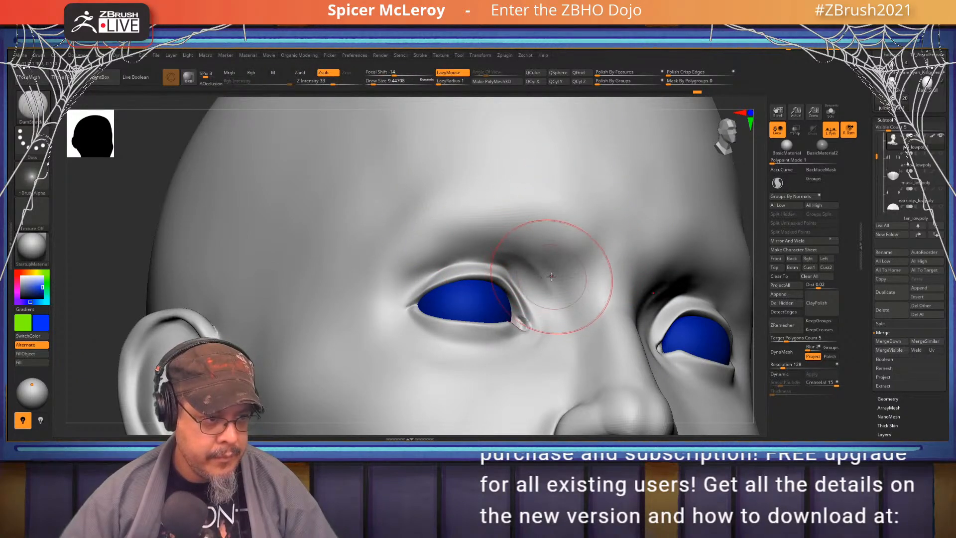
Build up the brow ridge above the eye with the FormSoft brush and smooth it
{"action": "key", "text": "b"}
{"action": "left_click", "coordinate": [495, 251]}
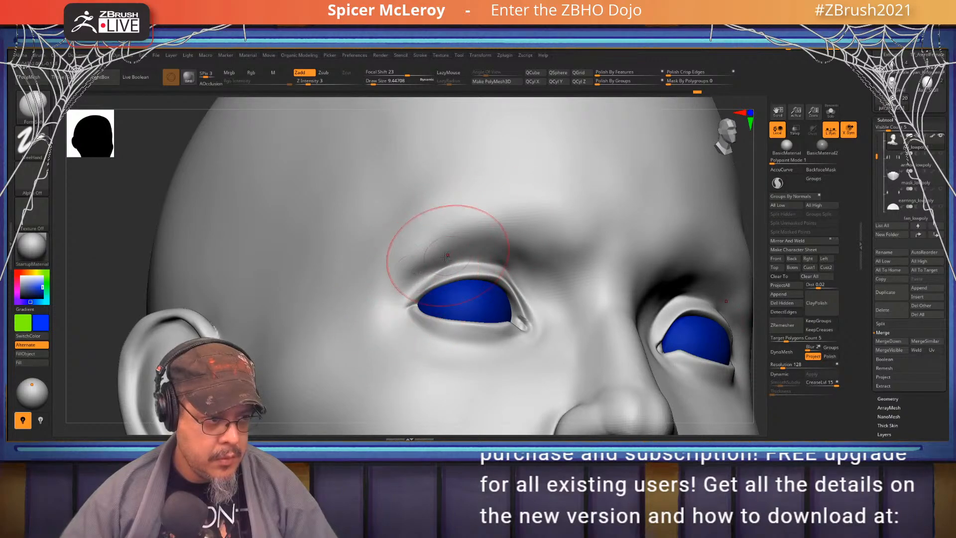
{"action": "key", "text": "shift"}
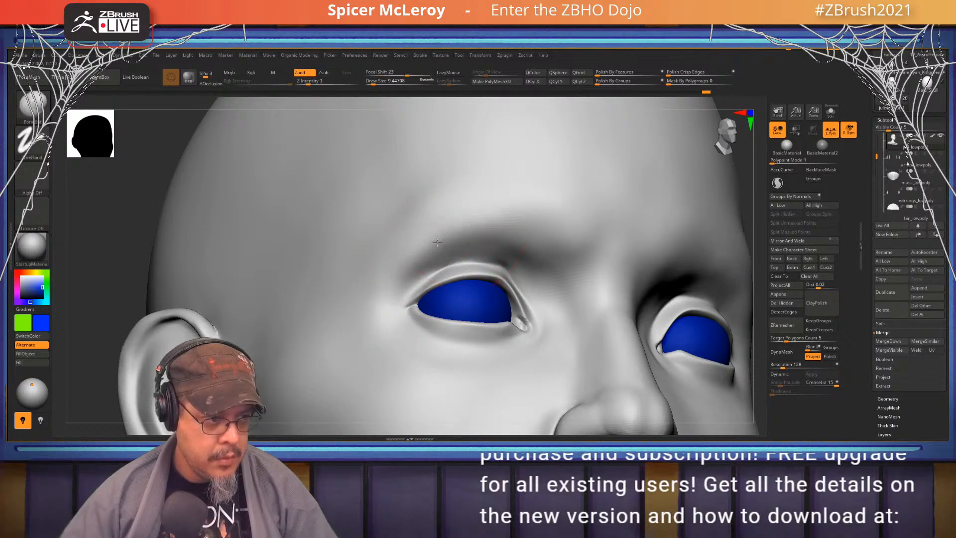
{"action": "key", "text": "shift"}
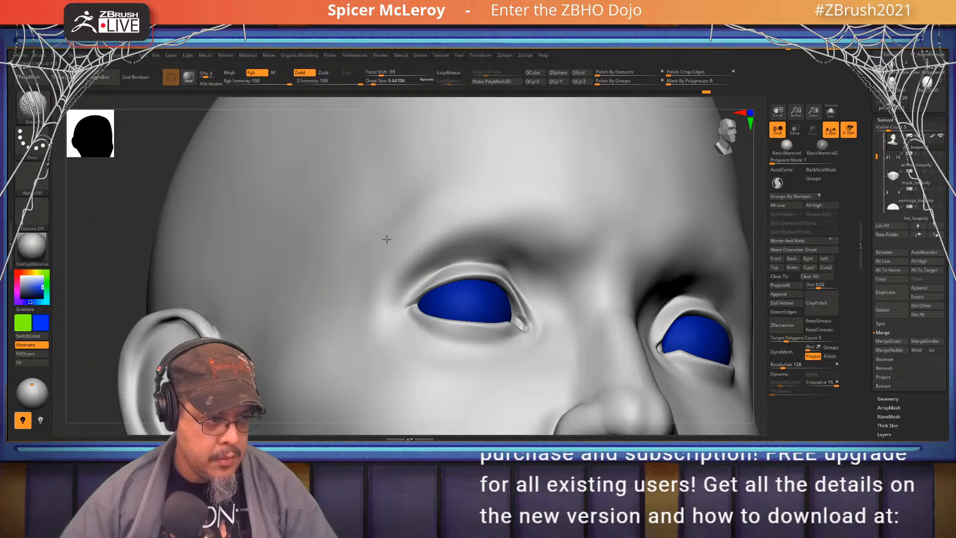
Sculpt the inner brow and the side of the nose bridge with the FormSoft brush, smoothing the transition into the eye socket
{"action": "right_click_drag", "start_coordinate": [508, 198], "coordinate": [468, 206]}
{"action": "mouse_move", "coordinate": [581, 237]}
{"action": "right_mouse_down", "text": "alt"}
{"action": "mouse_move", "coordinate": [532, 220]}
{"action": "mouse_move", "coordinate": [559, 193]}
{"action": "mouse_move", "coordinate": [483, 238]}
{"action": "right_mouse_up", "text": "alt"}
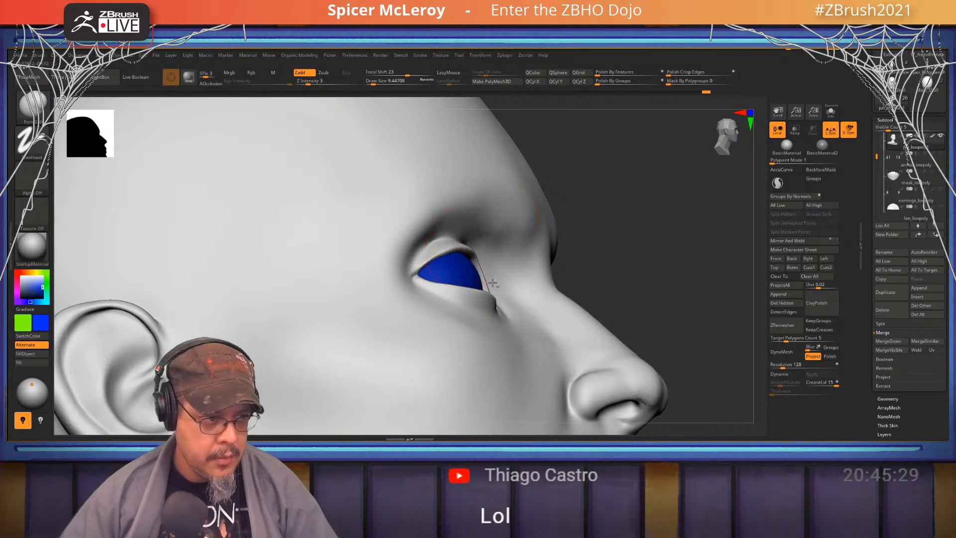
{"action": "right_click_drag", "start_coordinate": [492, 283], "coordinate": [529, 232]}
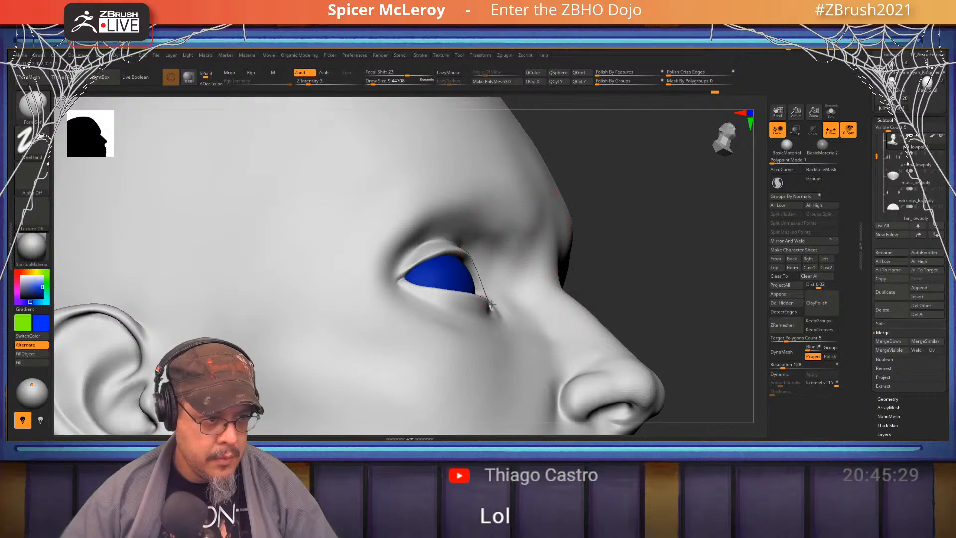
{"action": "right_click_drag", "start_coordinate": [492, 305], "coordinate": [513, 239]}
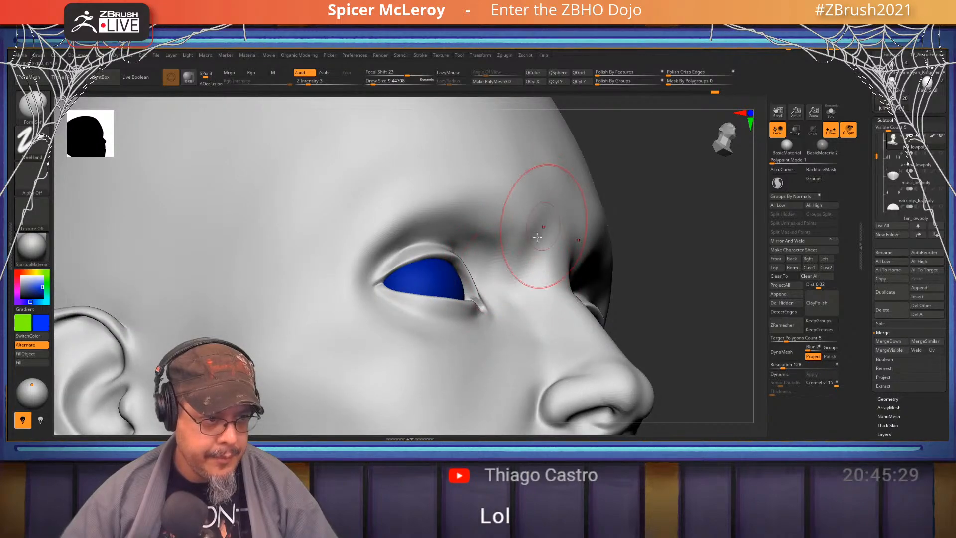
{"action": "mouse_move", "coordinate": [523, 272]}
{"action": "left_mouse_down"}
{"action": "mouse_move", "coordinate": [535, 222]}
{"action": "mouse_move", "coordinate": [521, 219]}
{"action": "mouse_move", "coordinate": [541, 222]}
{"action": "left_mouse_up"}
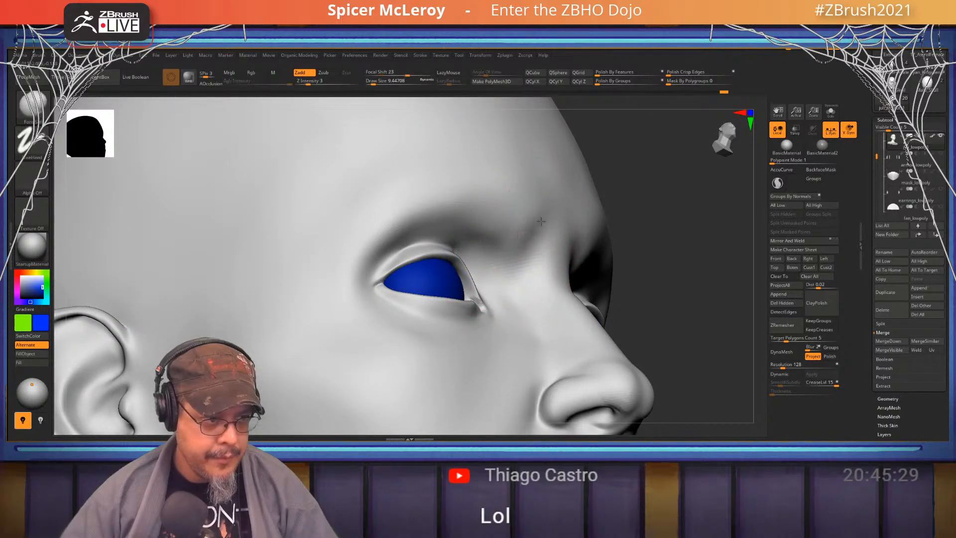
{"action": "left_click_drag", "start_coordinate": [544, 184], "coordinate": [539, 195], "text": "shift"}
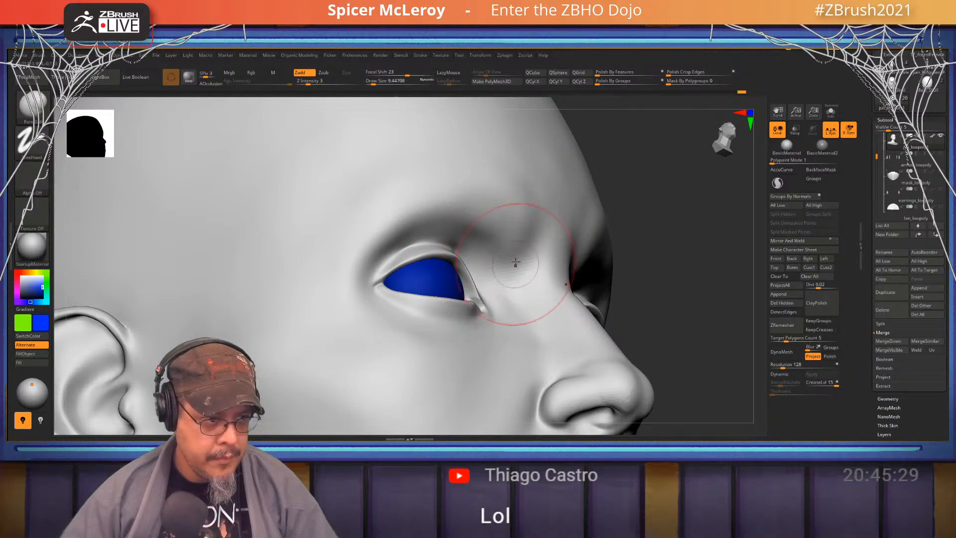
{"action": "left_click_drag", "start_coordinate": [516, 262], "coordinate": [517, 234], "text": "shift"}
Adjust the rear jawline just below the ear in side view with the Move brush
{"action": "mouse_move", "coordinate": [642, 224]}
{"action": "left_mouse_down"}
{"action": "mouse_move", "coordinate": [570, 212]}
{"action": "mouse_move", "coordinate": [617, 222]}
{"action": "mouse_move", "coordinate": [619, 282]}
{"action": "mouse_move", "coordinate": [601, 309]}
{"action": "mouse_move", "coordinate": [690, 211]}
{"action": "left_mouse_up"}
{"action": "key", "text": "f"}
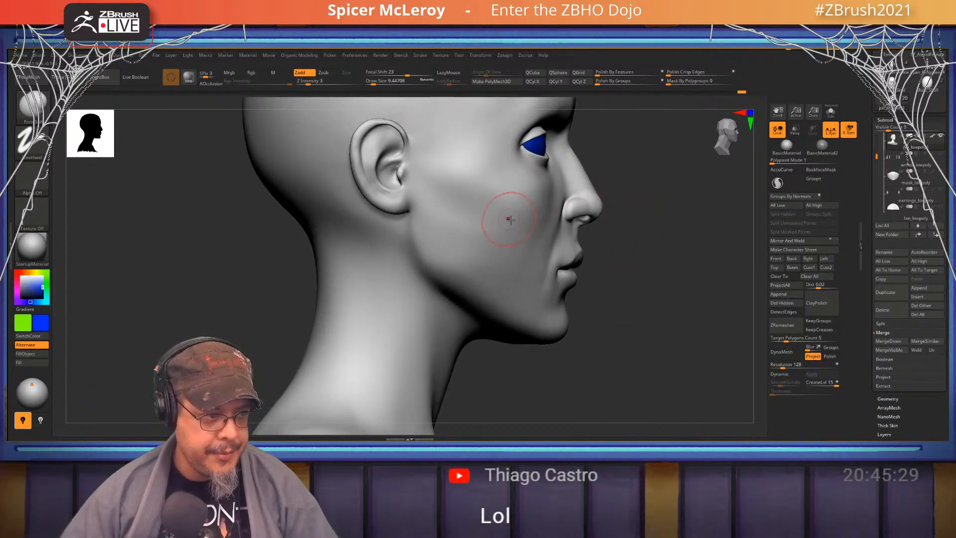
{"action": "key", "text": "b"}
{"action": "key", "text": "m"}
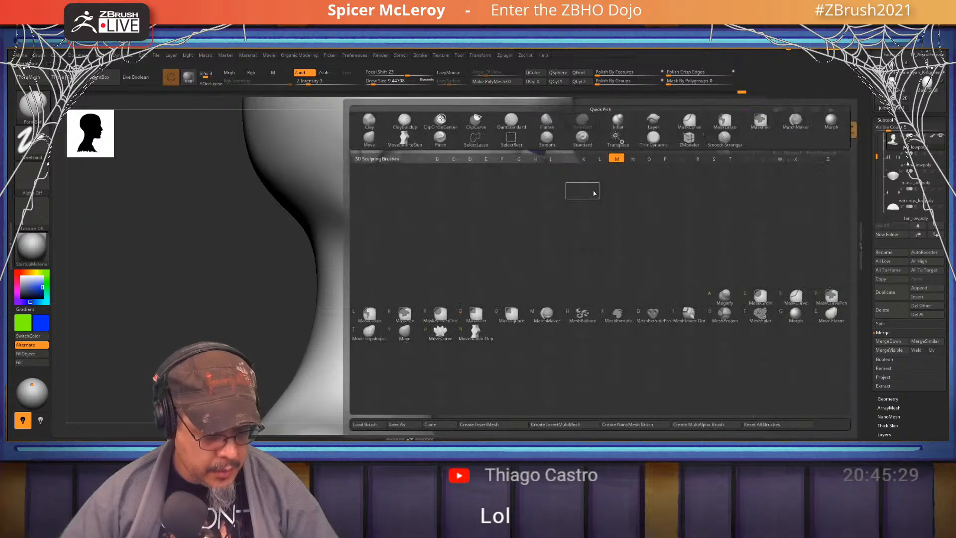
{"action": "key", "text": "v"}
{"action": "right_click_drag", "start_coordinate": [423, 217], "coordinate": [464, 253], "text": "alt"}
{"action": "left_click_drag", "start_coordinate": [459, 273], "coordinate": [467, 267]}
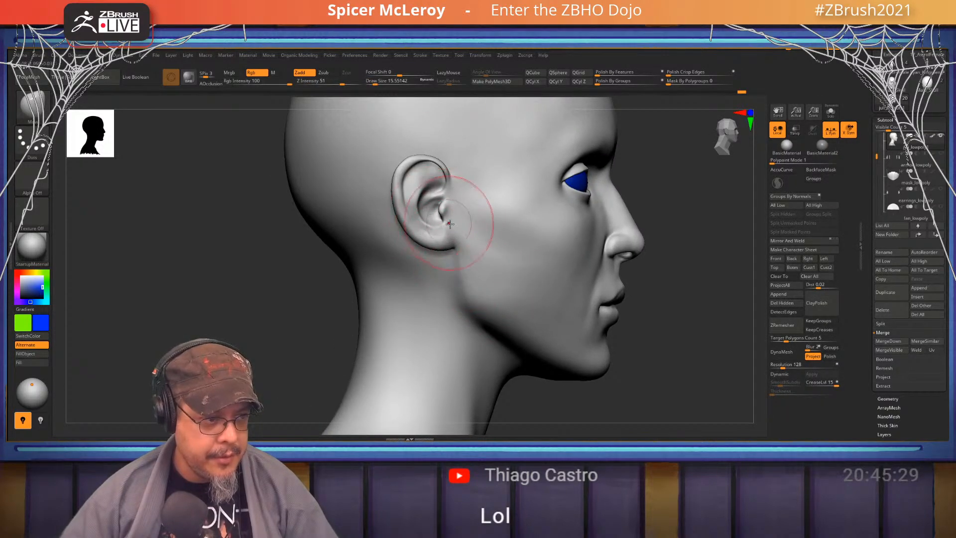
Check the jaw angle on the skull model, and reshape the head's jaw corner with the Move brush at a draw size of about 39
{"action": "left_click", "coordinate": [894, 83]}
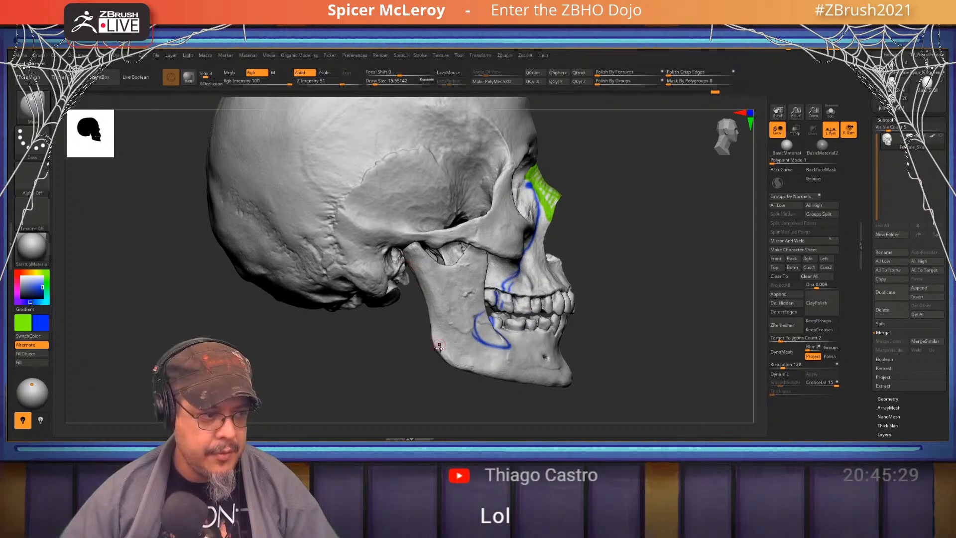
{"action": "left_click", "coordinate": [928, 85]}
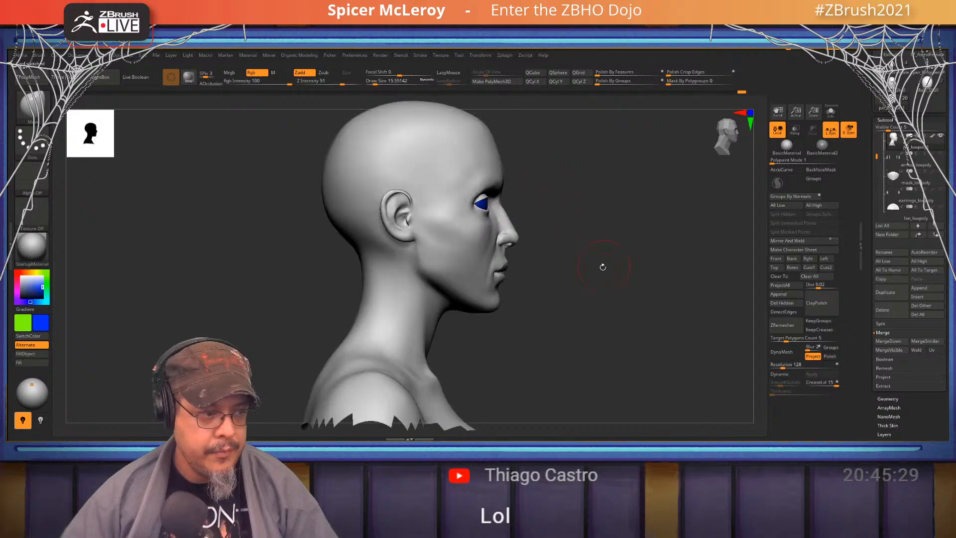
{"action": "mouse_move", "coordinate": [603, 267]}
{"action": "left_mouse_down", "text": "alt"}
{"action": "mouse_move", "coordinate": [624, 265]}
{"action": "mouse_move", "coordinate": [625, 299]}
{"action": "left_mouse_up", "text": "alt"}
{"action": "key", "text": "s"}
{"action": "left_click_drag", "start_coordinate": [493, 263], "coordinate": [497, 267]}
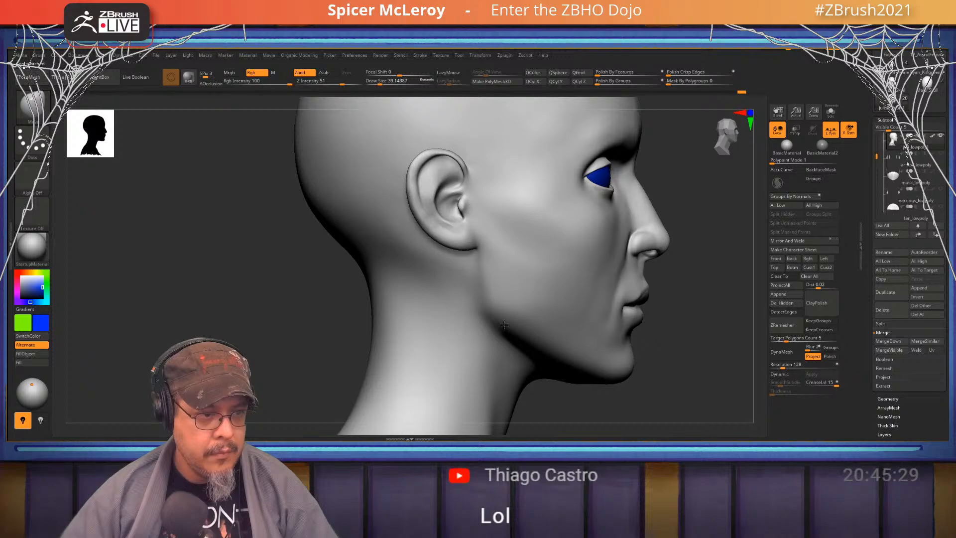
{"action": "left_click_drag", "start_coordinate": [505, 325], "coordinate": [507, 326]}
Try carving a crease under the eye with the DamStandard brush at a draw size of about 10.5 and undo it
{"action": "mouse_move", "coordinate": [727, 263]}
{"action": "left_mouse_down", "text": "alt"}
{"action": "mouse_move", "coordinate": [684, 303]}
{"action": "mouse_move", "coordinate": [543, 279]}
{"action": "left_mouse_up", "text": "alt"}
{"action": "mouse_move", "coordinate": [518, 271]}
{"action": "right_mouse_down", "text": "alt"}
{"action": "mouse_move", "coordinate": [525, 285]}
{"action": "mouse_move", "coordinate": [508, 284]}
{"action": "mouse_move", "coordinate": [583, 264]}
{"action": "right_mouse_up", "text": "alt"}
{"action": "key", "text": "b"}
{"action": "key", "text": "d"}
{"action": "key", "text": "s"}
{"action": "key", "text": "s"}
{"action": "left_click_drag", "start_coordinate": [536, 278], "coordinate": [532, 277]}
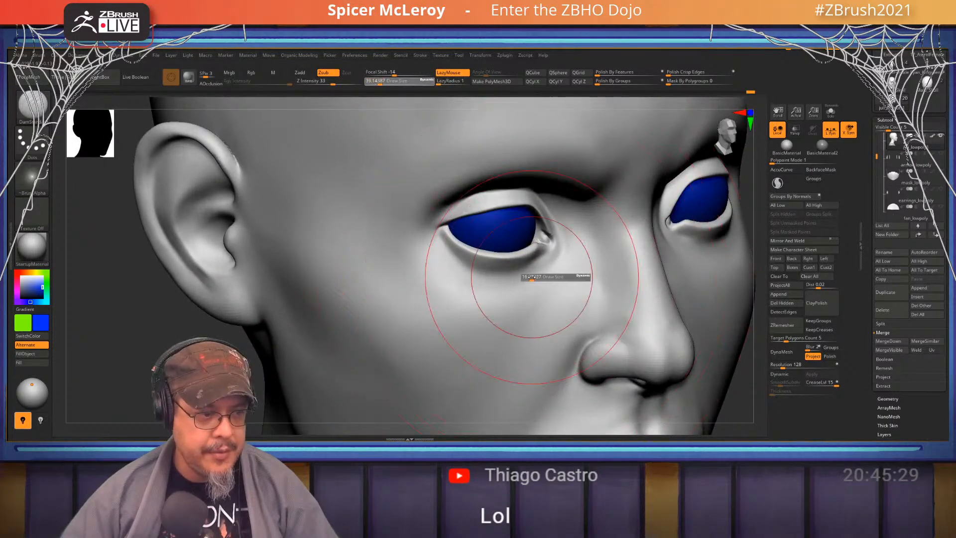
{"action": "key", "text": "ctrl"}
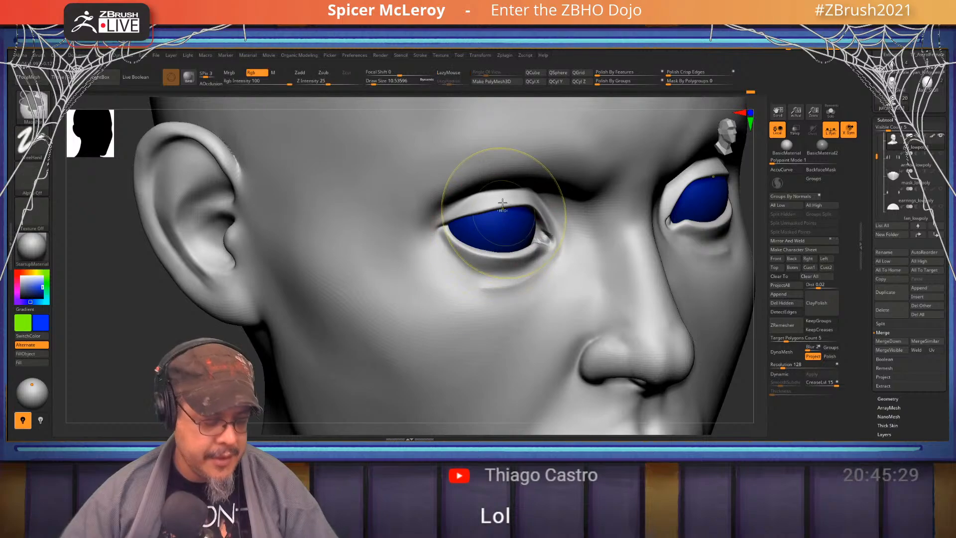
{"action": "key", "text": "ctrl+z"}
Build up the area beneath the eye and its outer corner with the FormSoft brush and smooth it into the cheek
{"action": "key", "text": "b"}
{"action": "key", "text": "f"}
{"action": "key", "text": "s"}
{"action": "mouse_move", "coordinate": [554, 262]}
{"action": "left_mouse_down"}
{"action": "mouse_move", "coordinate": [481, 286]}
{"action": "mouse_move", "coordinate": [420, 255]}
{"action": "left_mouse_up"}
{"action": "key", "text": "ctrl+z"}
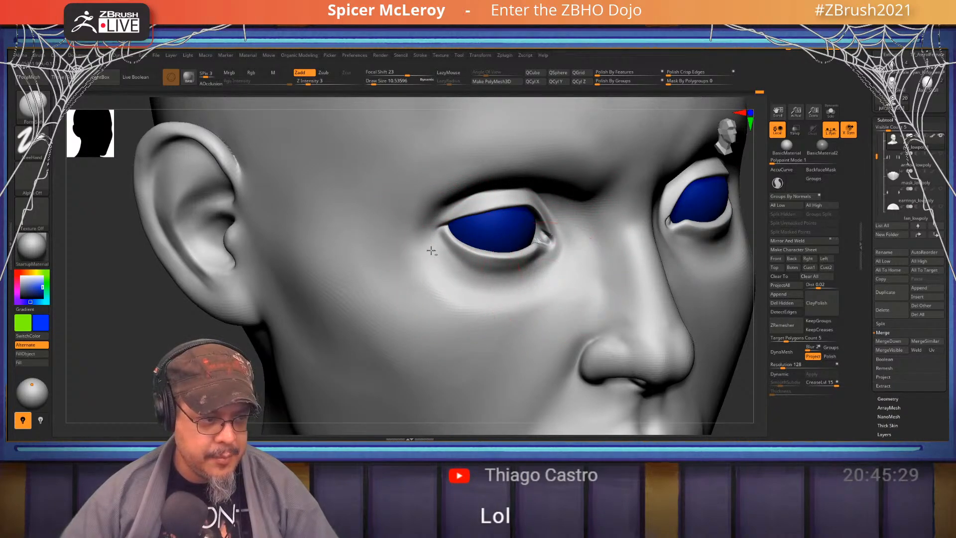
{"action": "key", "text": "shift"}
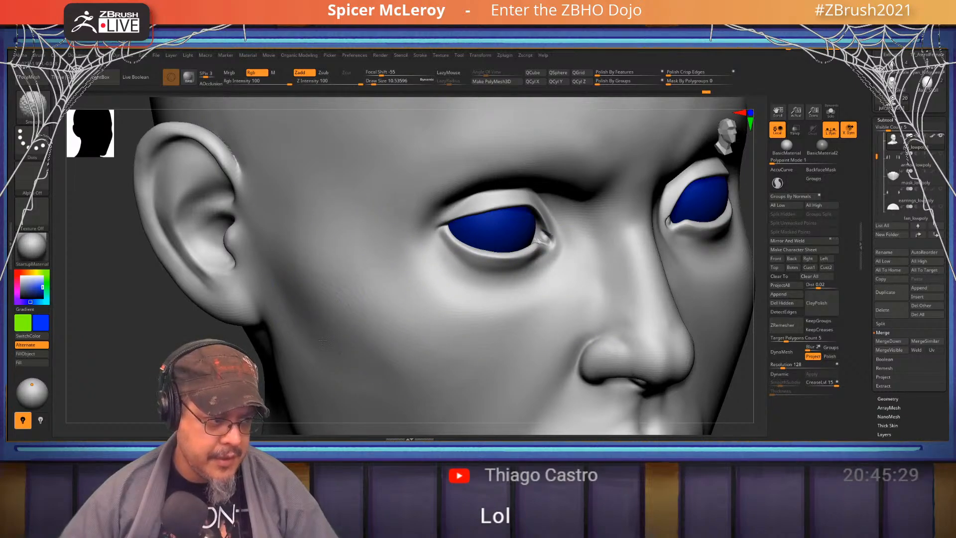
Smooth the forehead between the brows and refine the cheekbone beside the outer eye corner
{"action": "mouse_move", "coordinate": [388, 277]}
{"action": "right_mouse_down", "text": "shift"}
{"action": "mouse_move", "coordinate": [393, 265]}
{"action": "mouse_move", "coordinate": [348, 244]}
{"action": "mouse_move", "coordinate": [350, 205]}
{"action": "right_mouse_up", "text": "shift"}
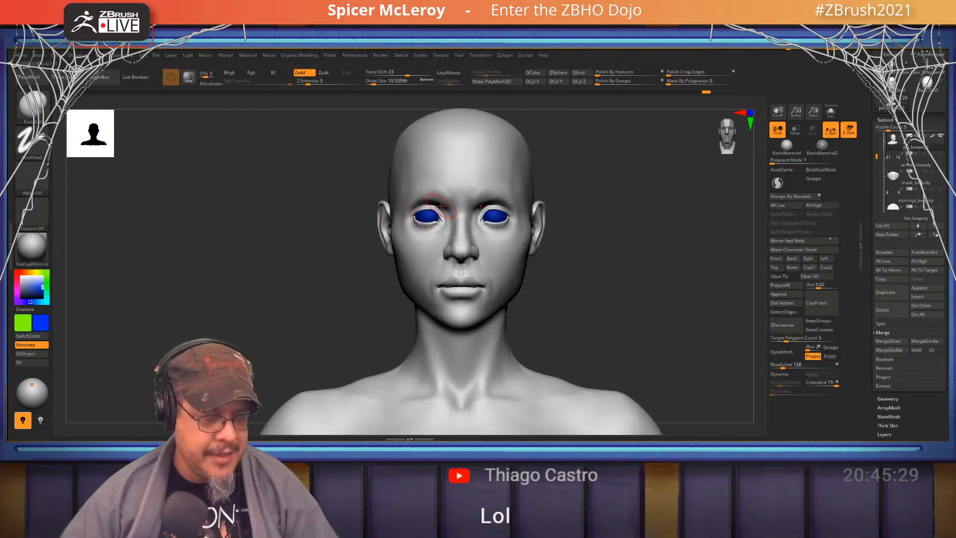
{"action": "mouse_move", "coordinate": [442, 205]}
{"action": "right_mouse_down", "text": "ctrl"}
{"action": "mouse_move", "coordinate": [498, 240]}
{"action": "mouse_move", "coordinate": [514, 304]}
{"action": "right_mouse_up", "text": "ctrl"}
{"action": "left_click_drag", "start_coordinate": [486, 215], "coordinate": [490, 208], "text": "shift"}
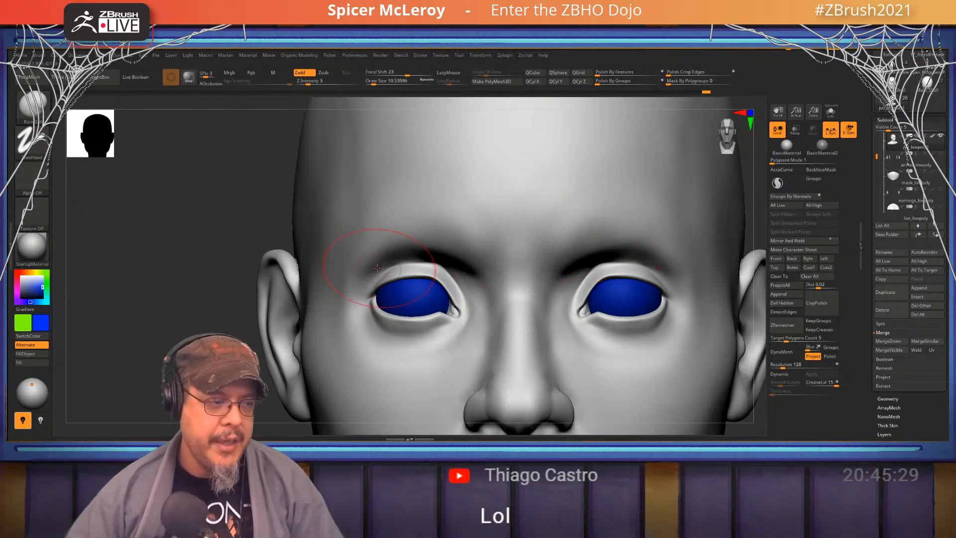
{"action": "right_click_drag", "start_coordinate": [292, 301], "coordinate": [326, 310]}
{"action": "mouse_move", "coordinate": [330, 316]}
{"action": "left_mouse_down"}
{"action": "mouse_move", "coordinate": [341, 333]}
{"action": "mouse_move", "coordinate": [328, 293]}
{"action": "left_mouse_up"}
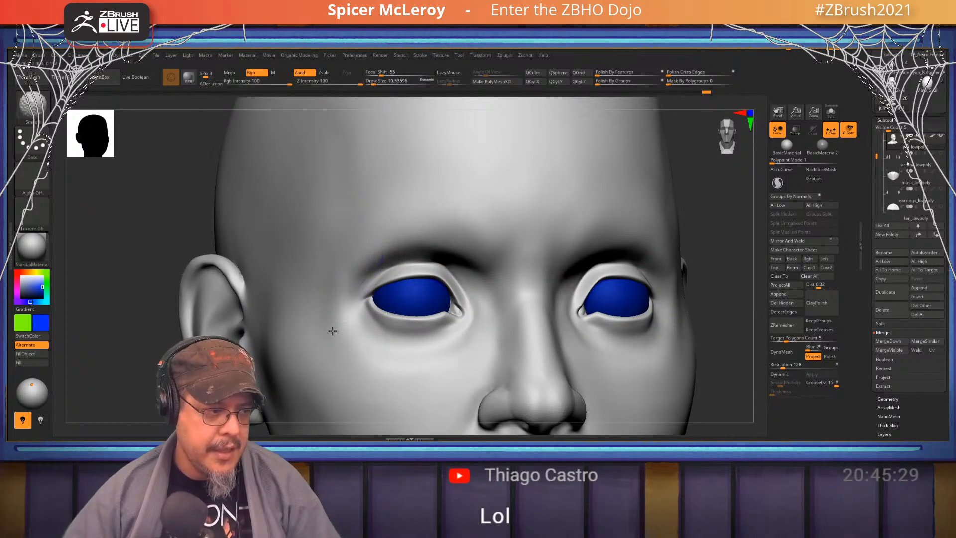
Soften the area between the nostril and upper lip with the FormSoft brush and smoothing
{"action": "key", "text": "f"}
{"action": "mouse_move", "coordinate": [348, 309]}
{"action": "right_mouse_down"}
{"action": "mouse_move", "coordinate": [388, 299]}
{"action": "mouse_move", "coordinate": [478, 238]}
{"action": "mouse_move", "coordinate": [466, 192]}
{"action": "mouse_move", "coordinate": [493, 251]}
{"action": "right_mouse_up"}
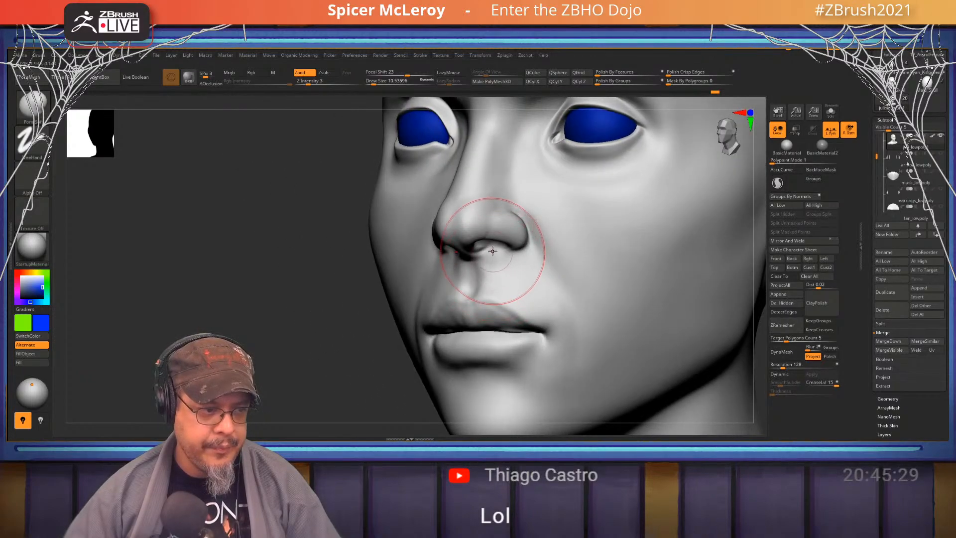
{"action": "key", "text": "shift"}
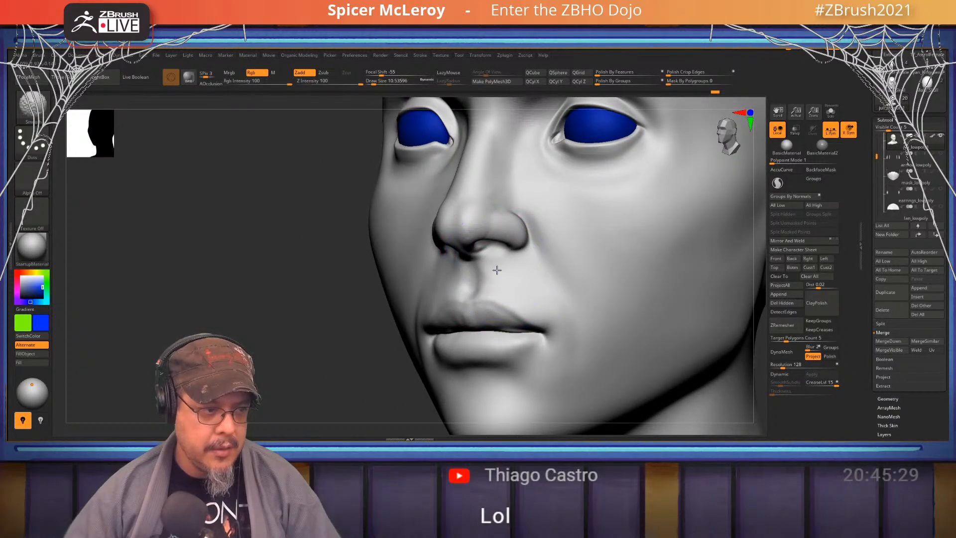
Define the mouth line and corner with the DamStandard brush and smooth the upper lip's edge below the philtrum
{"action": "mouse_move", "coordinate": [518, 294]}
{"action": "right_mouse_down"}
{"action": "mouse_move", "coordinate": [527, 252]}
{"action": "mouse_move", "coordinate": [514, 258]}
{"action": "right_mouse_up"}
{"action": "key", "text": "b"}
{"action": "key", "text": "d"}
{"action": "key", "text": "s"}
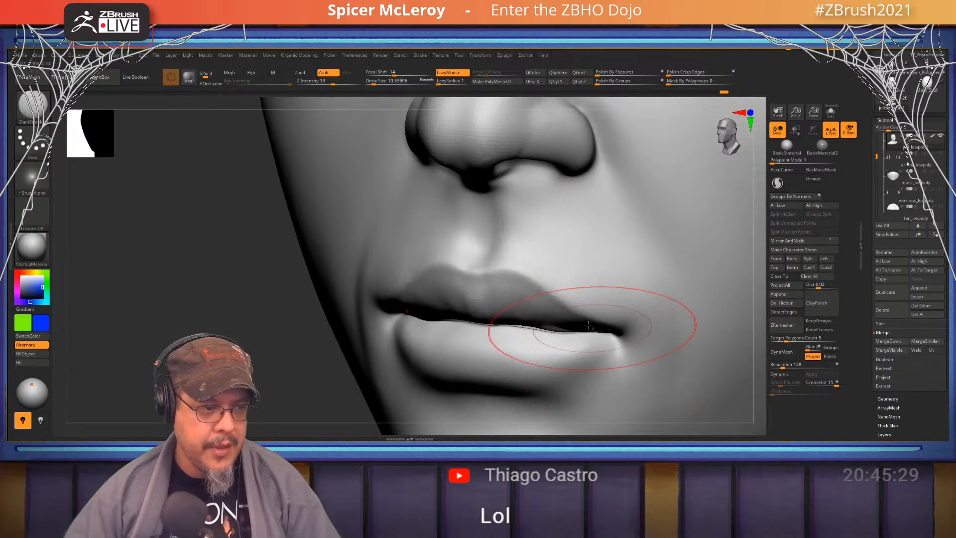
{"action": "right_click_drag", "start_coordinate": [591, 325], "coordinate": [512, 299]}
{"action": "mouse_move", "coordinate": [453, 260]}
{"action": "left_mouse_down", "text": "shift"}
{"action": "mouse_move", "coordinate": [465, 260]}
{"action": "mouse_move", "coordinate": [429, 259]}
{"action": "left_mouse_up", "text": "shift"}
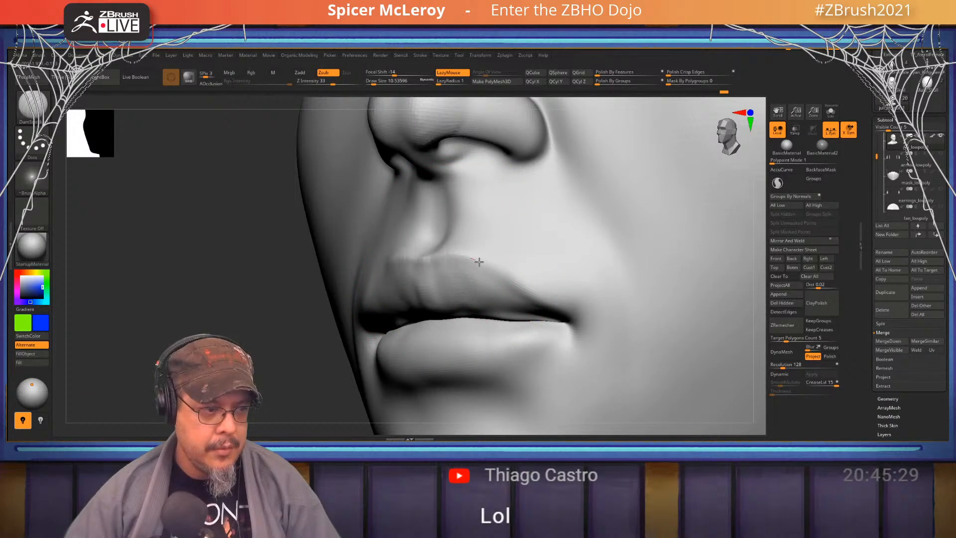
Fill out the upper lip near the mouth corner with the FormSoft brush
{"action": "right_click_drag", "start_coordinate": [528, 278], "coordinate": [502, 335], "text": "shift"}
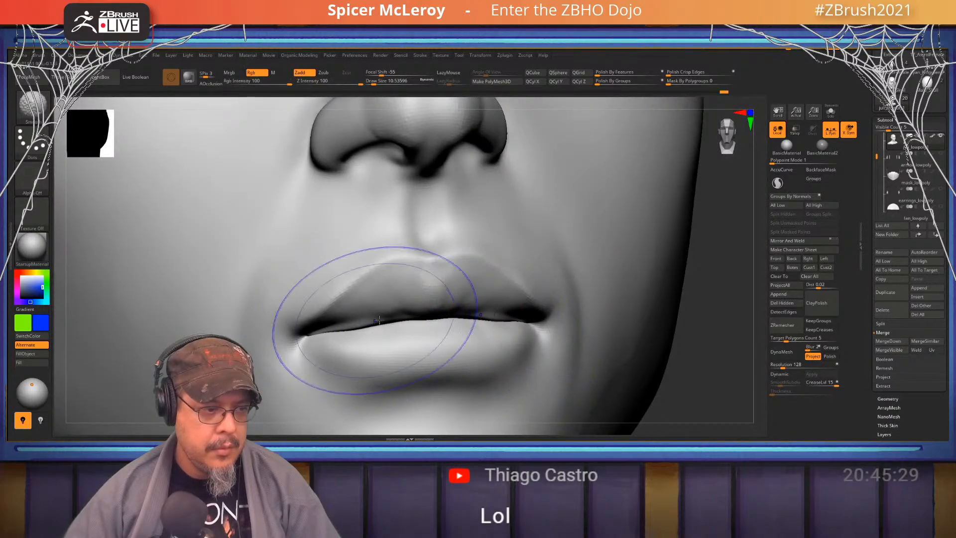
{"action": "mouse_move", "coordinate": [382, 273]}
{"action": "right_mouse_down"}
{"action": "mouse_move", "coordinate": [581, 199]}
{"action": "mouse_move", "coordinate": [530, 222]}
{"action": "mouse_move", "coordinate": [507, 252]}
{"action": "right_mouse_up"}
{"action": "key", "text": "b"}
{"action": "key", "text": "f"}
{"action": "key", "text": "s"}
{"action": "key", "text": "s"}
{"action": "left_click_drag", "start_coordinate": [484, 262], "coordinate": [477, 261]}
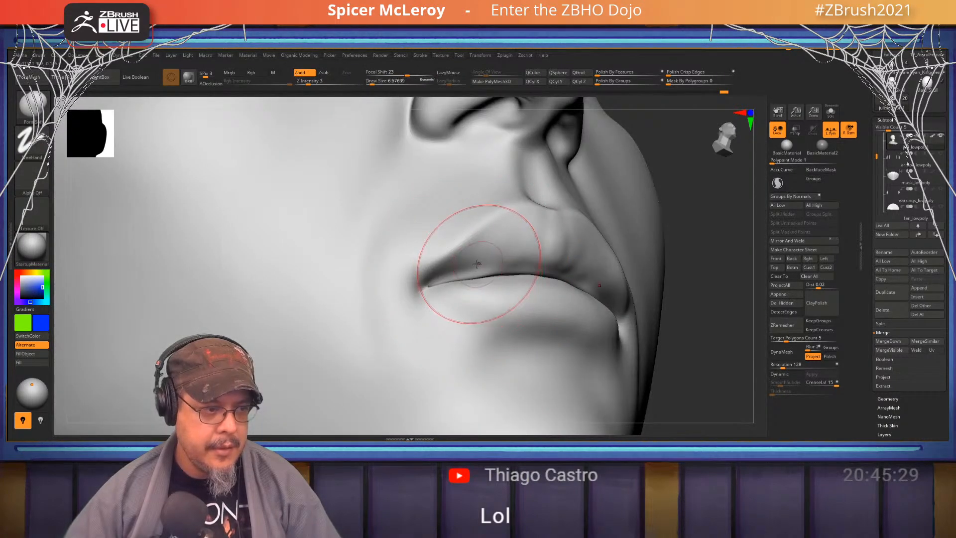
Smooth the line between the lips from the mouth corner toward the middle
{"action": "key", "text": "shift"}
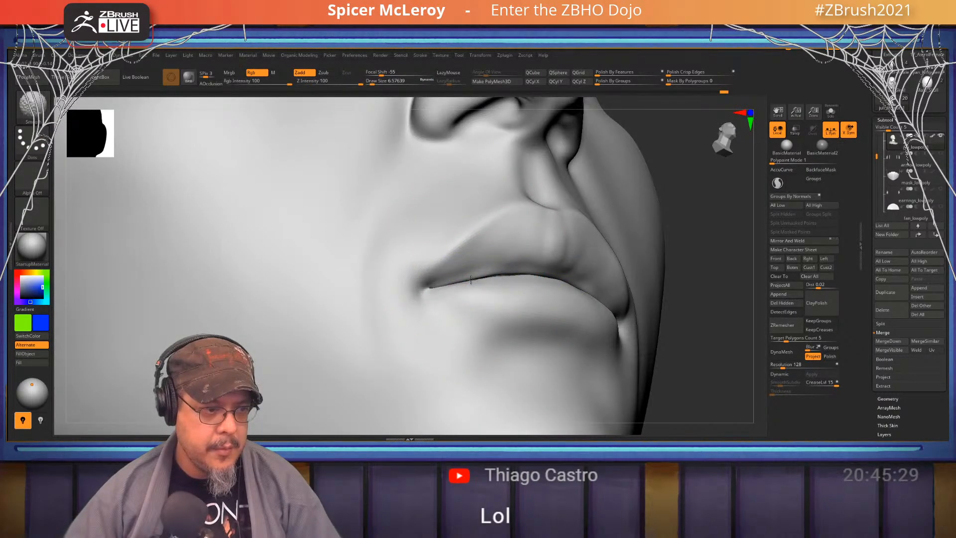
{"action": "left_click_drag", "start_coordinate": [492, 274], "coordinate": [557, 277], "text": "shift"}
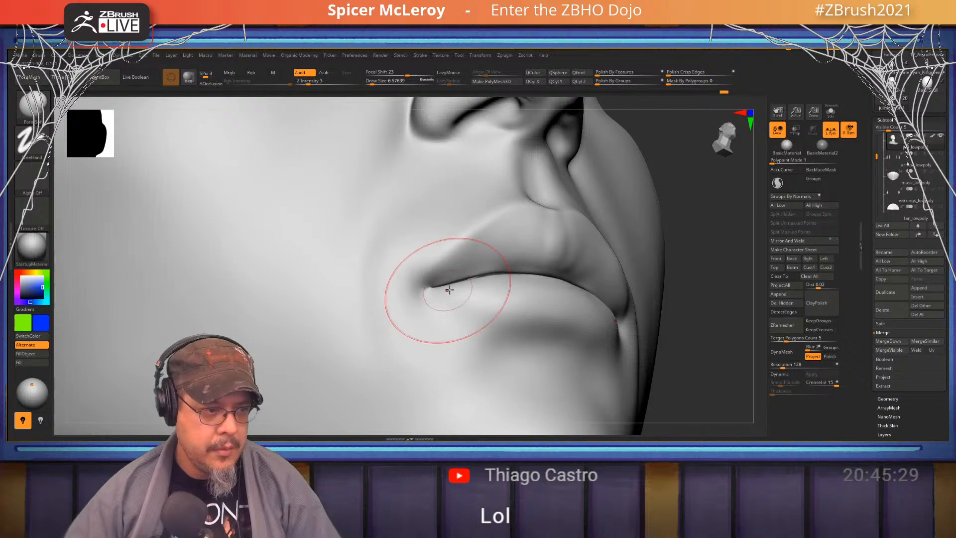
{"action": "left_click_drag", "start_coordinate": [449, 290], "coordinate": [518, 273], "text": "shift"}
{"action": "mouse_move", "coordinate": [538, 262]}
{"action": "right_mouse_down"}
{"action": "mouse_move", "coordinate": [516, 293]}
{"action": "mouse_move", "coordinate": [489, 294]}
{"action": "mouse_move", "coordinate": [475, 271]}
{"action": "right_mouse_up"}
{"action": "key", "text": "f"}
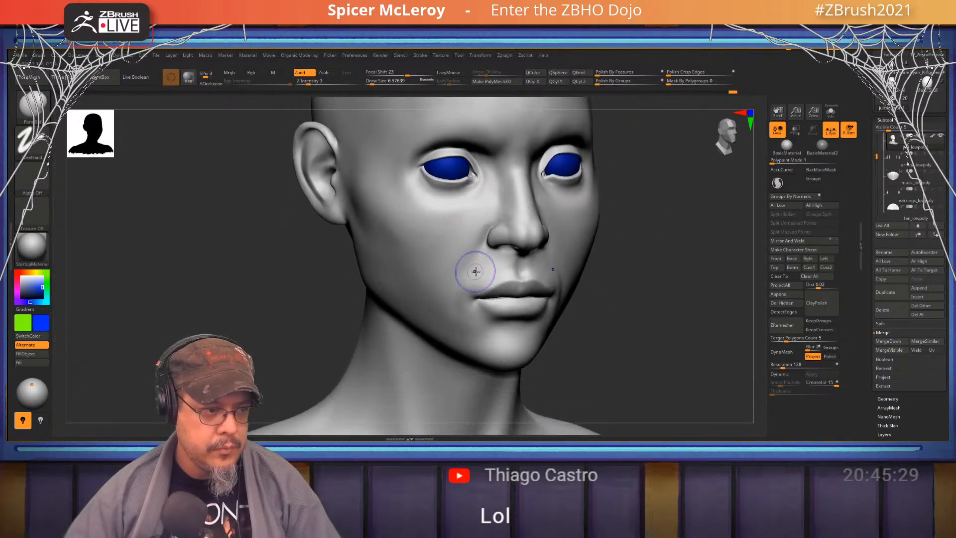
Smooth the lower cheek and the jaw beside the chin
{"action": "key", "text": "shift"}
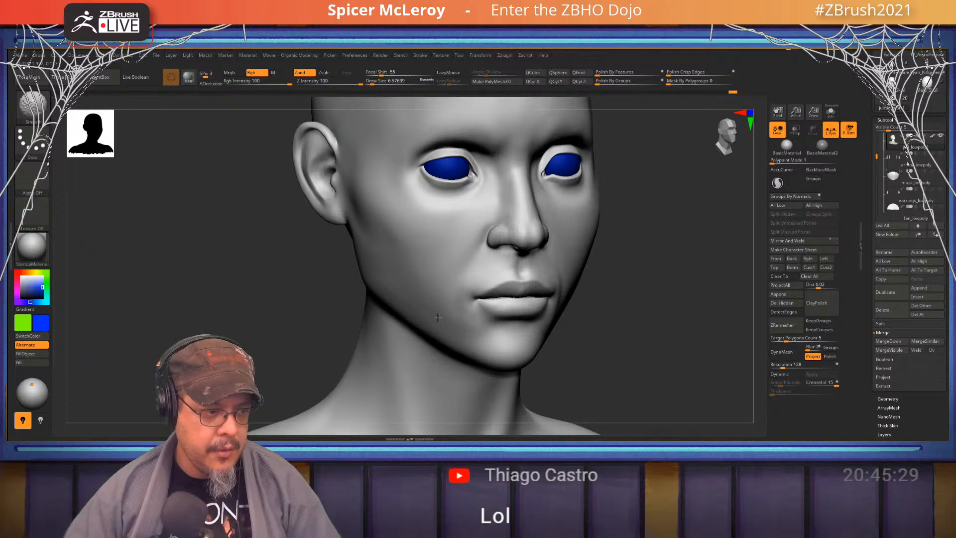
{"action": "mouse_move", "coordinate": [419, 299]}
{"action": "right_mouse_down"}
{"action": "mouse_move", "coordinate": [562, 226]}
{"action": "mouse_move", "coordinate": [608, 228]}
{"action": "mouse_move", "coordinate": [463, 284]}
{"action": "mouse_move", "coordinate": [463, 369]}
{"action": "right_mouse_up"}
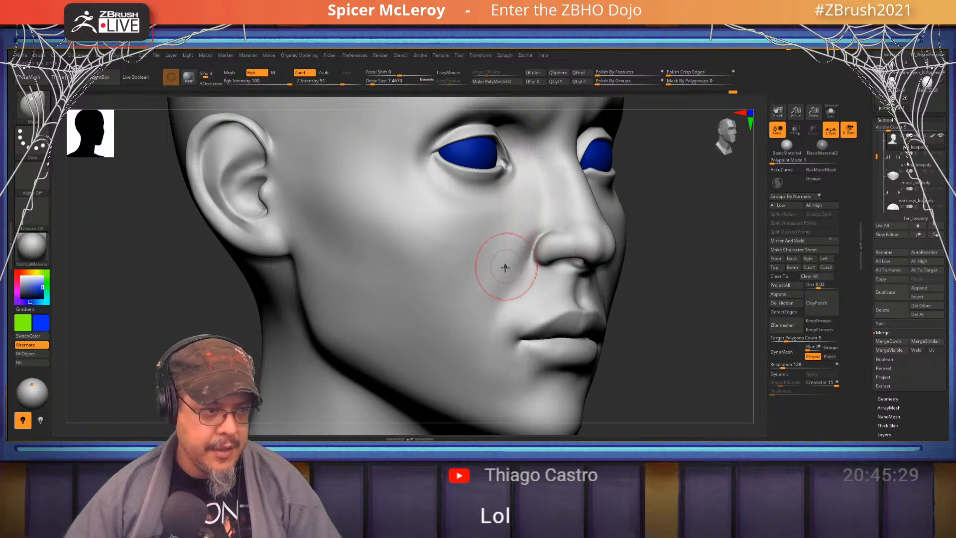
{"action": "right_click_drag", "start_coordinate": [483, 327], "coordinate": [440, 291], "text": "alt"}
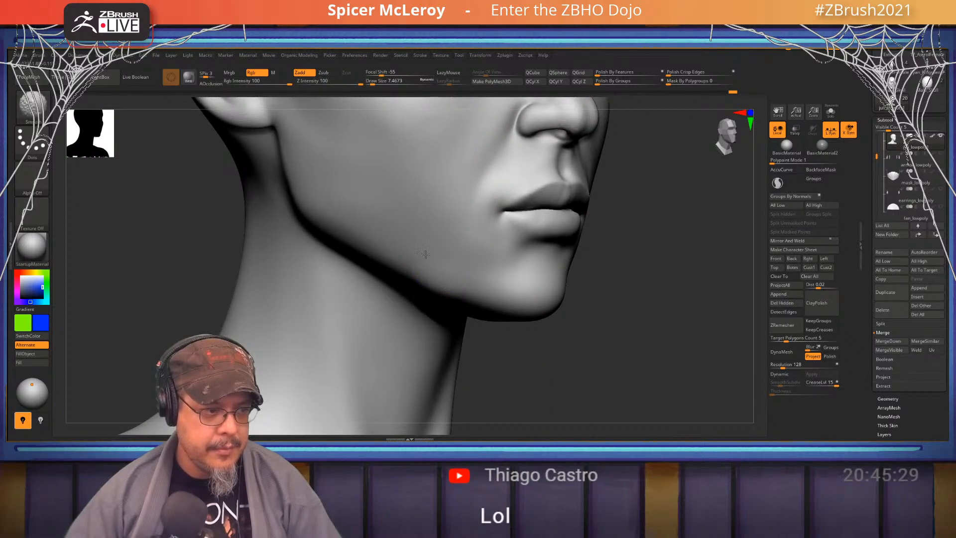
{"action": "key", "text": "shift"}
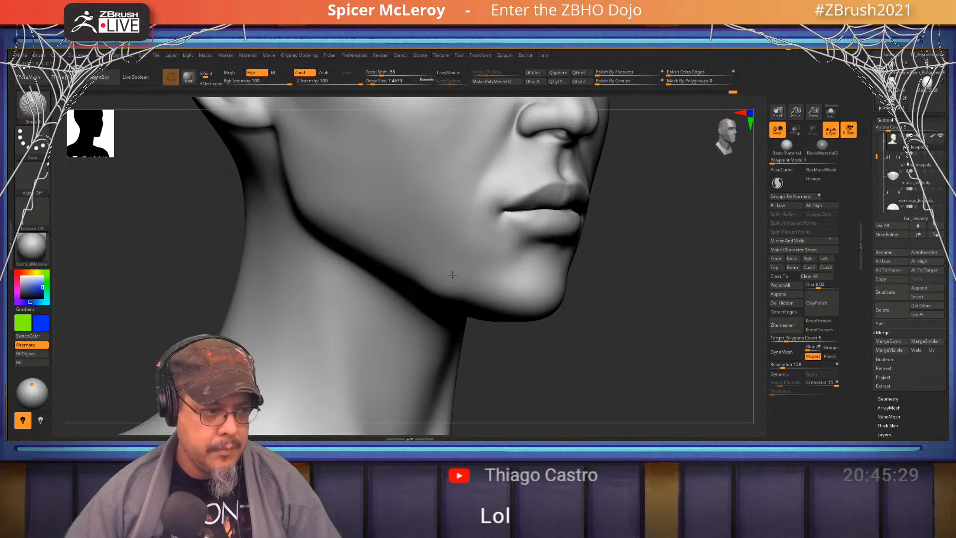
{"action": "key", "text": "f"}
Enlarge the FormSoft brush to a draw size of about 27, build up the jaw beside the chin and smooth its lower edge
{"action": "mouse_move", "coordinate": [549, 264]}
{"action": "right_mouse_down"}
{"action": "mouse_move", "coordinate": [579, 263]}
{"action": "mouse_move", "coordinate": [628, 323]}
{"action": "right_mouse_up"}
{"action": "key", "text": "b"}
{"action": "key", "text": "f"}
{"action": "key", "text": "s"}
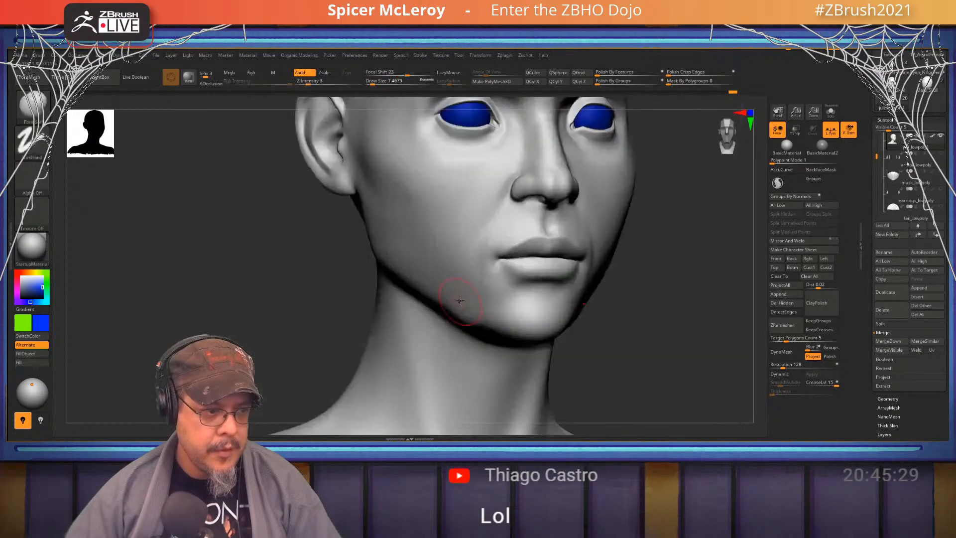
{"action": "key", "text": "s"}
{"action": "left_click_drag", "start_coordinate": [457, 300], "coordinate": [465, 300]}
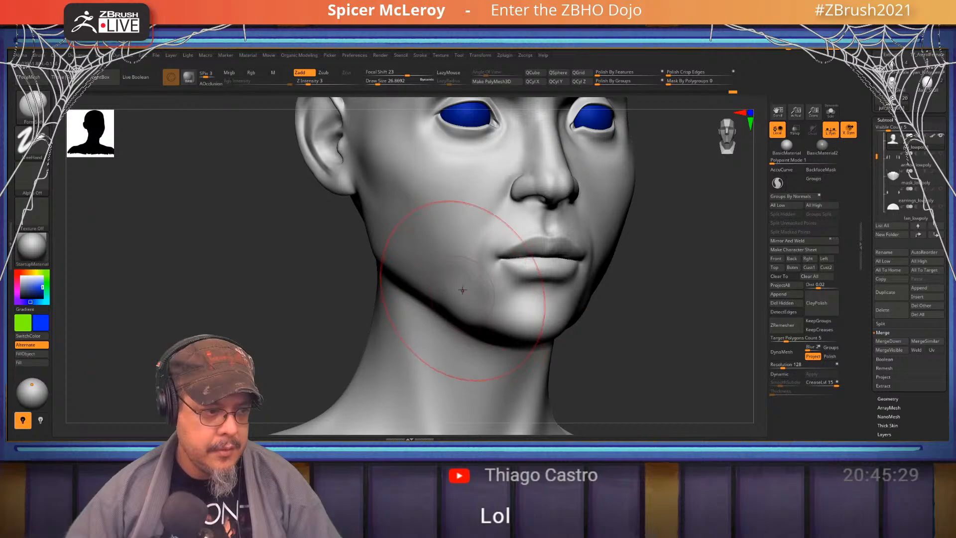
{"action": "key", "text": "shift"}
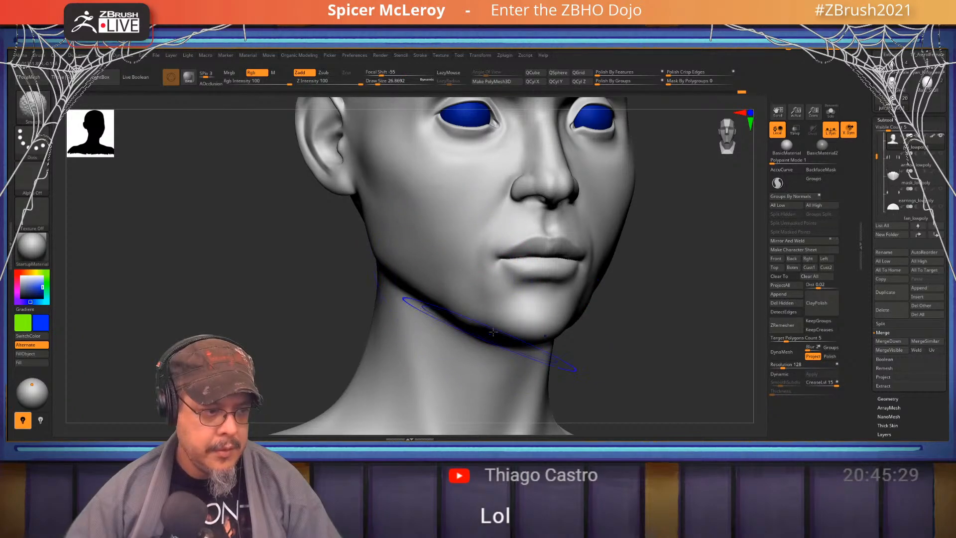
{"action": "mouse_move", "coordinate": [700, 290]}
{"action": "right_mouse_down"}
{"action": "mouse_move", "coordinate": [609, 271]}
{"action": "mouse_move", "coordinate": [638, 246]}
{"action": "right_mouse_up"}
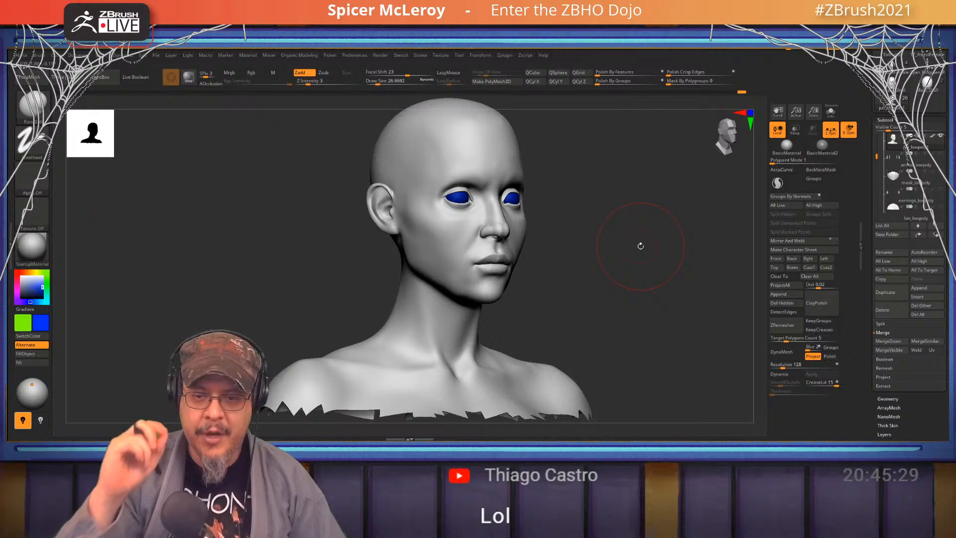
Refine the jawline behind the chin from the three-quarter and profile views and smooth it
{"action": "right_click_drag", "start_coordinate": [561, 284], "coordinate": [605, 326], "text": "ctrl"}
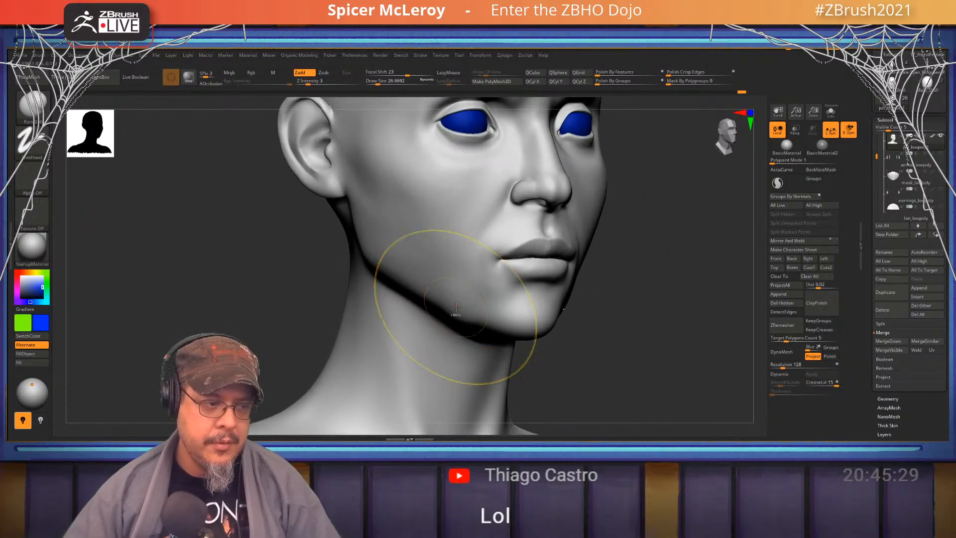
{"action": "key", "text": "ctrl"}
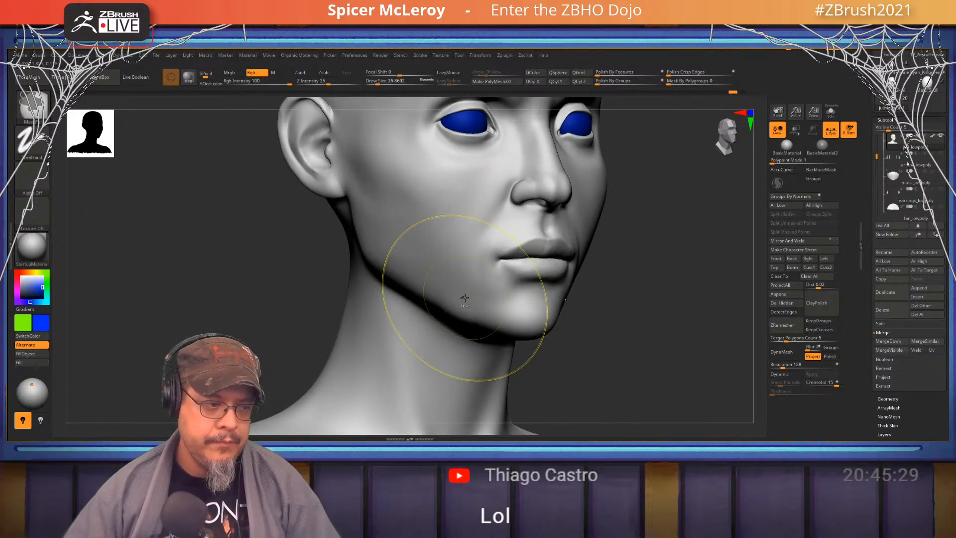
{"action": "mouse_move", "coordinate": [628, 287]}
{"action": "right_mouse_down", "text": "alt"}
{"action": "mouse_move", "coordinate": [651, 345]}
{"action": "mouse_move", "coordinate": [664, 286]}
{"action": "right_mouse_up", "text": "alt"}
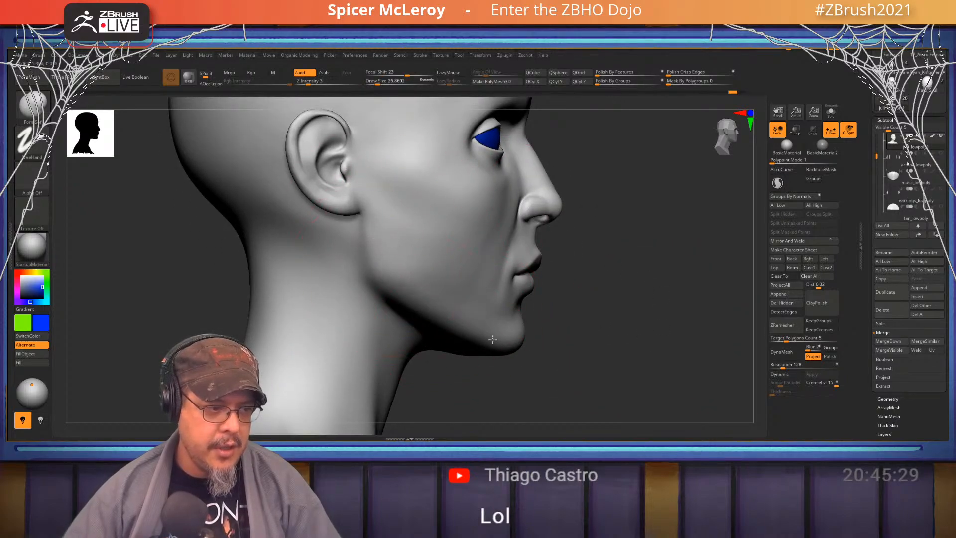
{"action": "key", "text": "shift"}
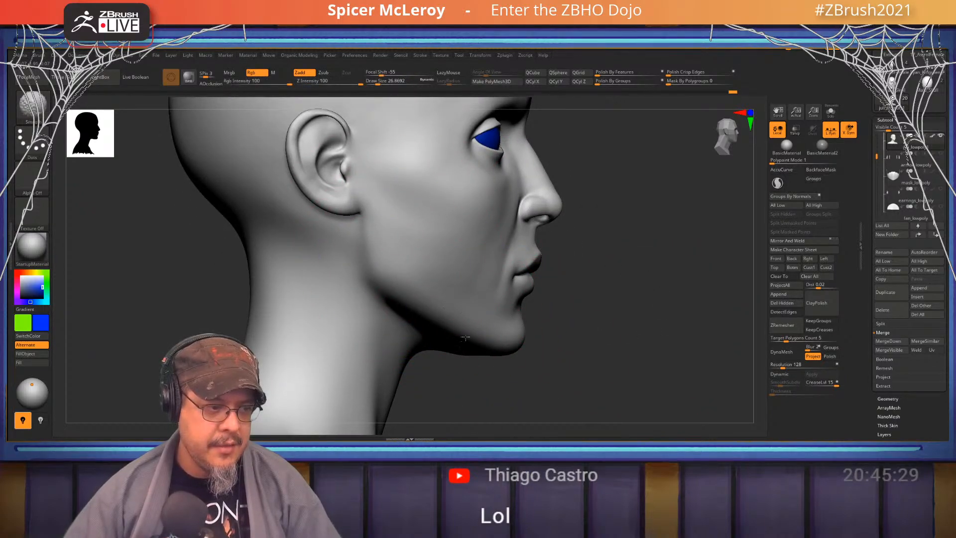
{"action": "mouse_move", "coordinate": [610, 230]}
{"action": "right_mouse_down"}
{"action": "mouse_move", "coordinate": [600, 239]}
{"action": "mouse_move", "coordinate": [603, 279]}
{"action": "mouse_move", "coordinate": [571, 328]}
{"action": "mouse_move", "coordinate": [646, 217]}
{"action": "mouse_move", "coordinate": [510, 222]}
{"action": "mouse_move", "coordinate": [553, 273]}
{"action": "mouse_move", "coordinate": [403, 251]}
{"action": "right_mouse_up"}
{"action": "mouse_move", "coordinate": [403, 251]}
{"action": "right_mouse_down", "text": "alt"}
{"action": "mouse_move", "coordinate": [399, 226]}
{"action": "mouse_move", "coordinate": [423, 242]}
{"action": "right_mouse_up", "text": "alt"}
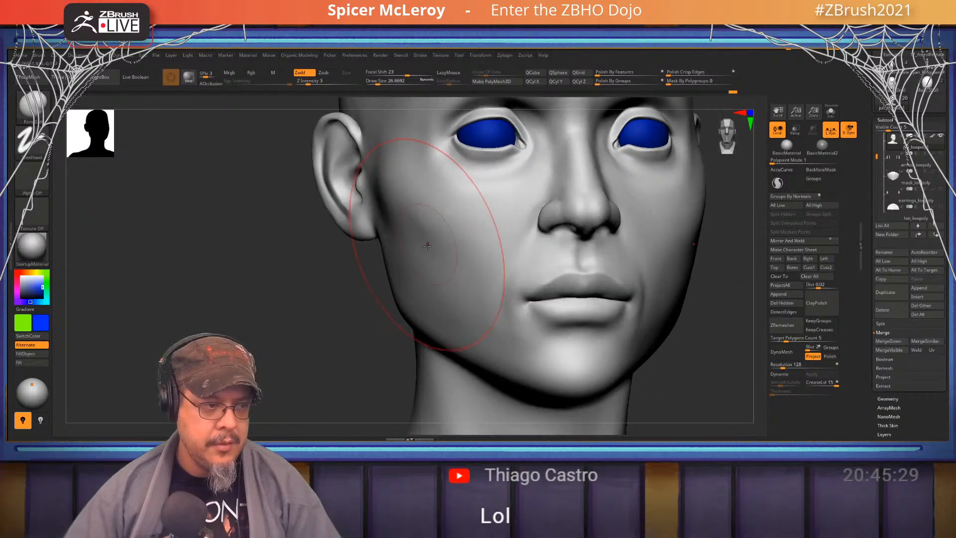
Build up the side of the cheek below the cheekbone with the FormSoft brush and smooth it toward the jaw
{"action": "left_click_drag", "start_coordinate": [426, 243], "coordinate": [487, 313]}
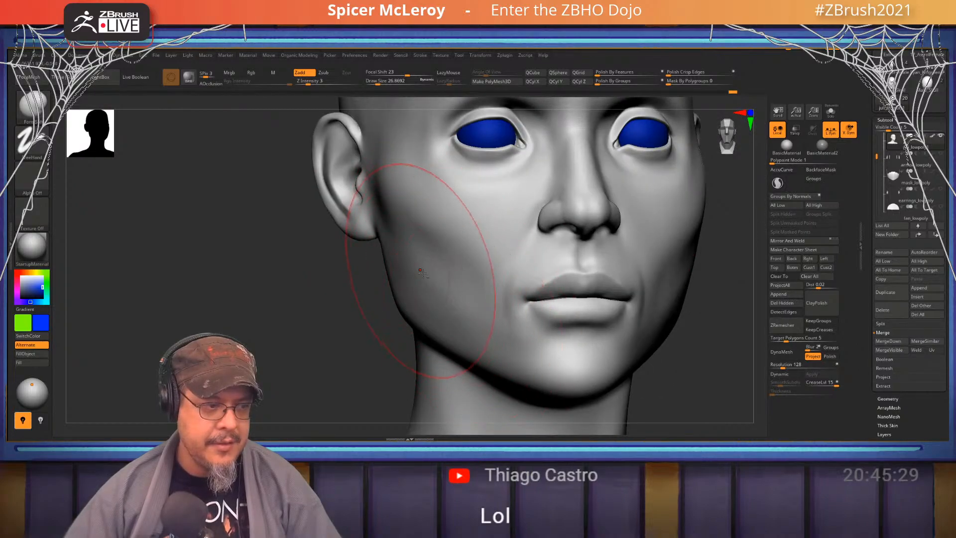
{"action": "key", "text": "shift"}
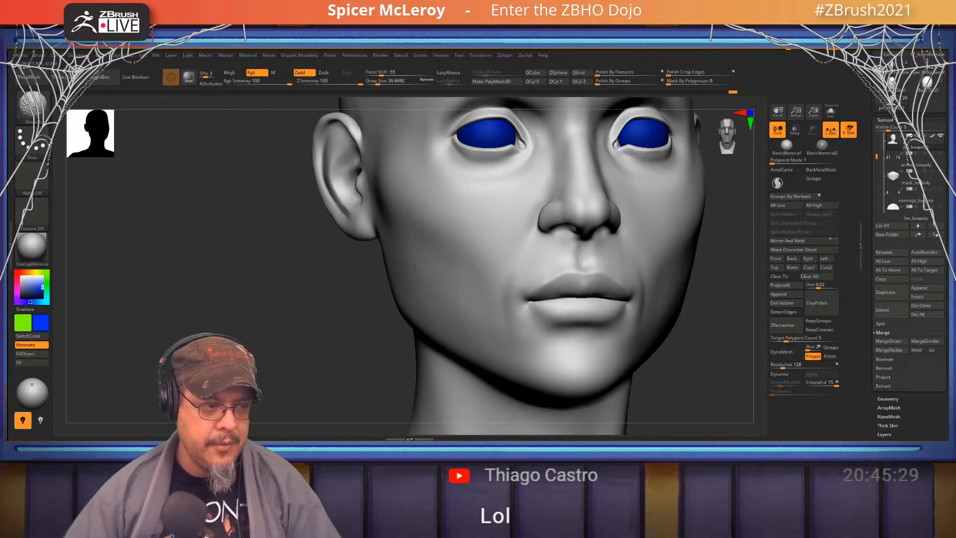
{"action": "mouse_move", "coordinate": [415, 267]}
{"action": "right_mouse_down"}
{"action": "mouse_move", "coordinate": [465, 224]}
{"action": "mouse_move", "coordinate": [450, 277]}
{"action": "right_mouse_up"}
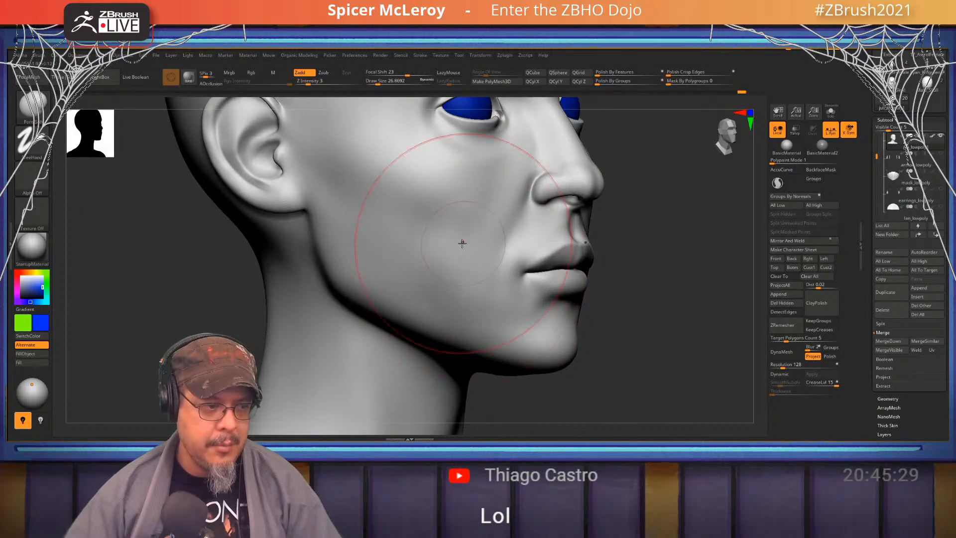
{"action": "key", "text": "shift"}
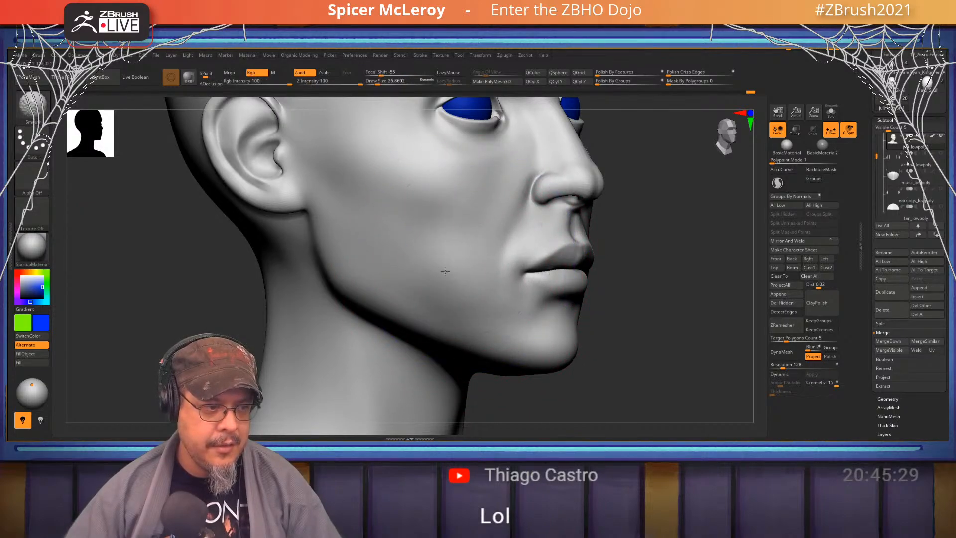
Soften the lower cheek and jawline between the mouth corner and the jaw angle with FormSoft strokes and smoothing
{"action": "mouse_move", "coordinate": [446, 271]}
{"action": "right_mouse_down"}
{"action": "mouse_move", "coordinate": [414, 241]}
{"action": "mouse_move", "coordinate": [327, 235]}
{"action": "mouse_move", "coordinate": [349, 179]}
{"action": "right_mouse_up"}
{"action": "mouse_move", "coordinate": [448, 239]}
{"action": "right_mouse_down", "text": "ctrl"}
{"action": "mouse_move", "coordinate": [463, 276]}
{"action": "mouse_move", "coordinate": [446, 299]}
{"action": "right_mouse_up", "text": "ctrl"}
{"action": "right_click_drag", "start_coordinate": [446, 299], "coordinate": [478, 261]}
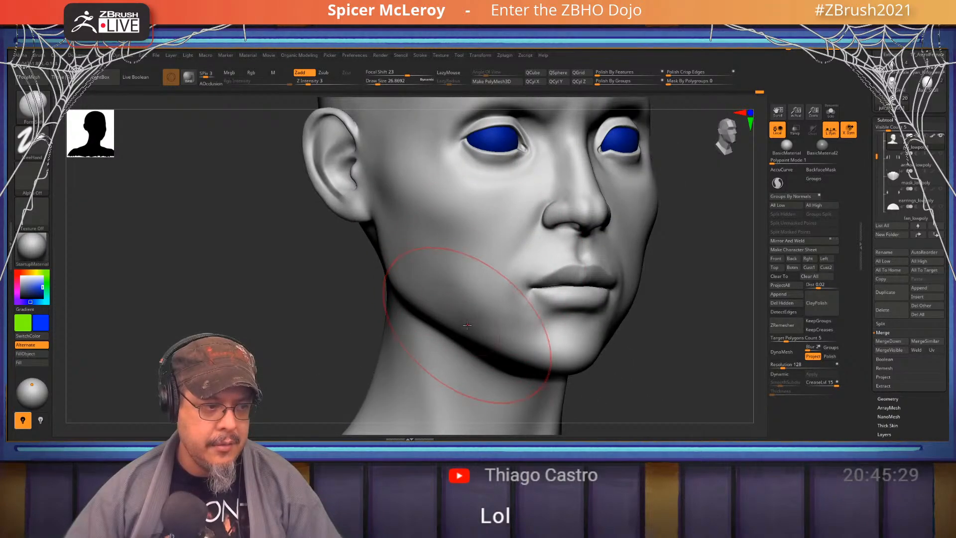
{"action": "left_click_drag", "start_coordinate": [466, 282], "coordinate": [467, 293], "text": "shift"}
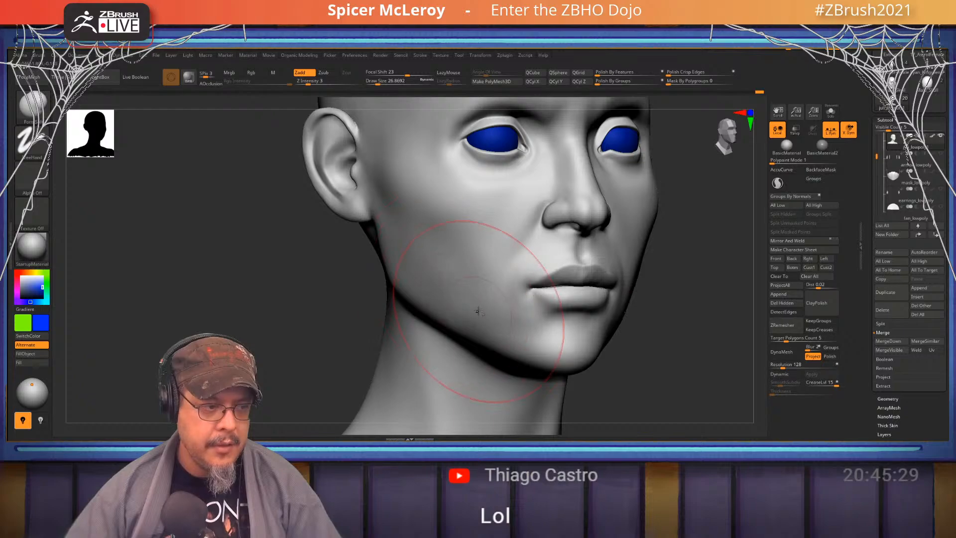
{"action": "key", "text": "shift"}
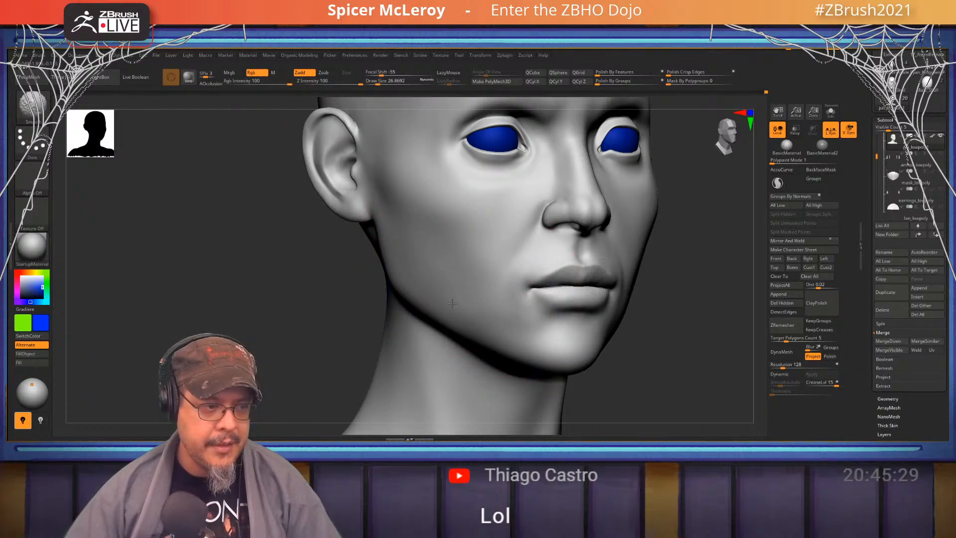
{"action": "left_click_drag", "start_coordinate": [452, 304], "coordinate": [451, 309], "text": "shift"}
{"action": "key", "text": "shift"}
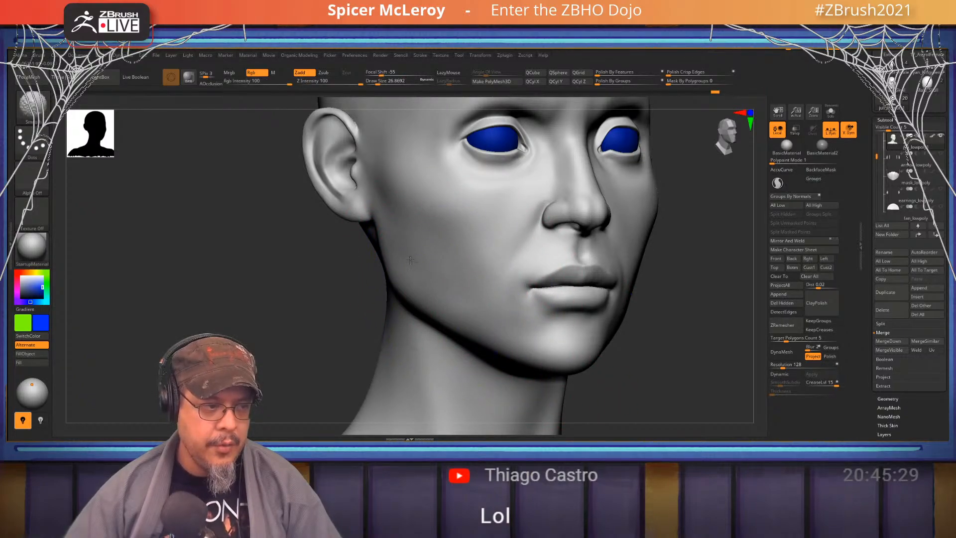
Shape the cheekbone's transition toward the front of the ear with the FormSoft brush and smooth the hollow below it
{"action": "right_click_drag", "start_coordinate": [378, 204], "coordinate": [473, 272], "text": "alt"}
{"action": "left_click_drag", "start_coordinate": [388, 271], "coordinate": [465, 299]}
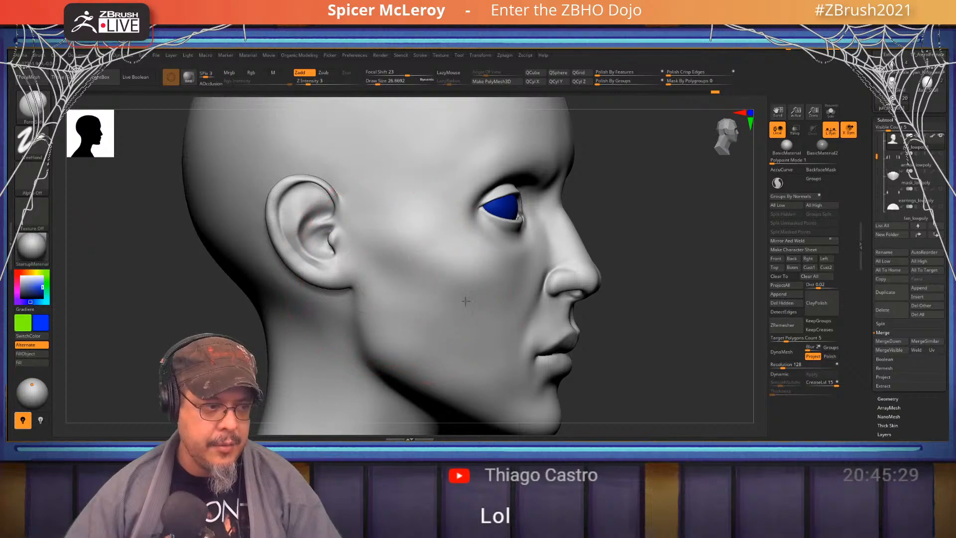
{"action": "right_click_drag", "start_coordinate": [399, 269], "coordinate": [463, 274]}
{"action": "right_click_drag", "start_coordinate": [445, 220], "coordinate": [450, 249]}
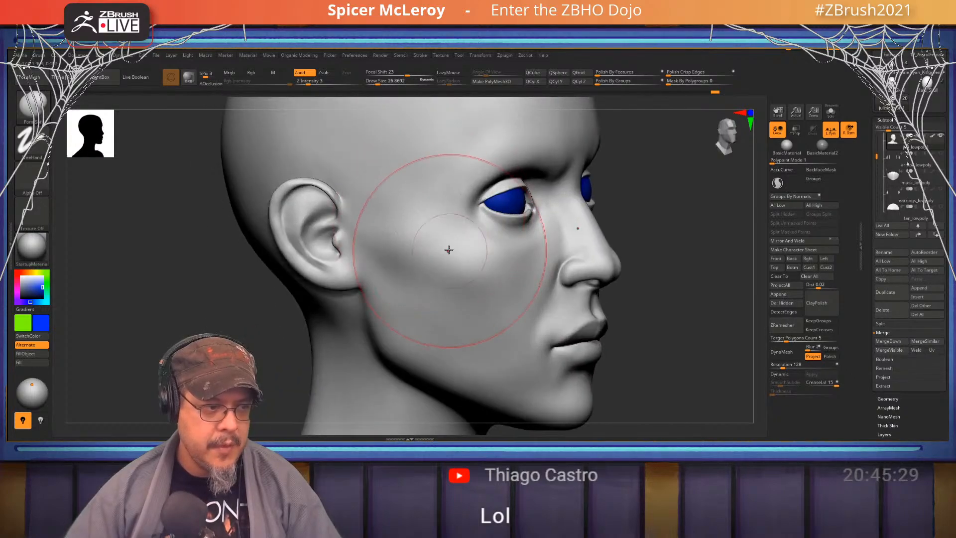
{"action": "left_click_drag", "start_coordinate": [396, 273], "coordinate": [360, 254]}
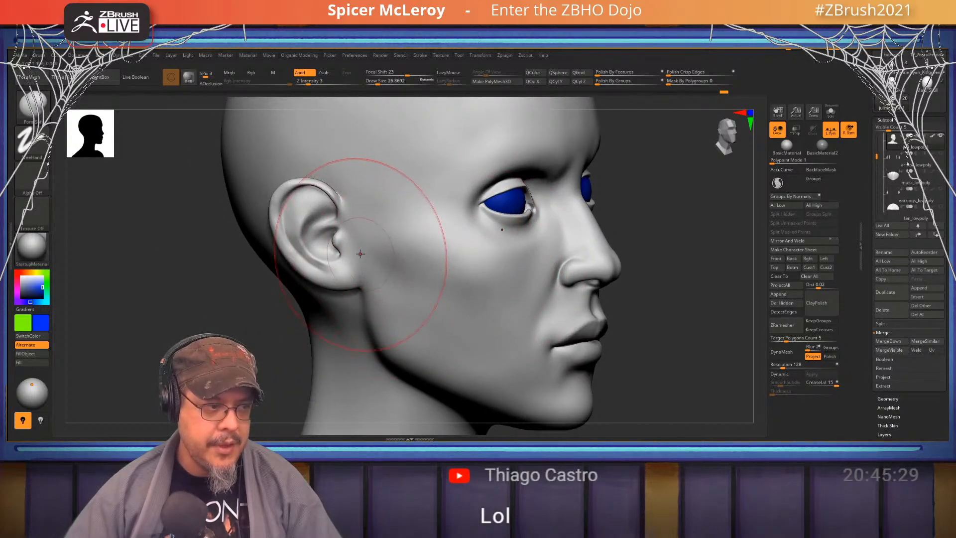
{"action": "key", "text": "shift"}
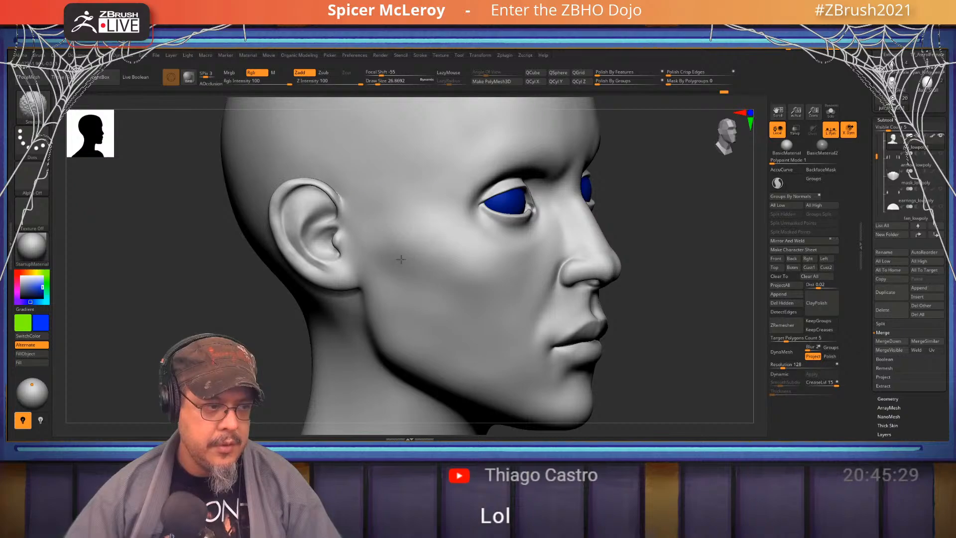
{"action": "left_click_drag", "start_coordinate": [448, 293], "coordinate": [399, 249]}
Take a canvas snapshot of the sculpted head in three-quarter view to compare it beside the low-poly head
{"action": "mouse_move", "coordinate": [393, 237]}
{"action": "right_mouse_down", "text": "shift"}
{"action": "mouse_move", "coordinate": [605, 205]}
{"action": "mouse_move", "coordinate": [596, 233]}
{"action": "mouse_move", "coordinate": [615, 235]}
{"action": "right_mouse_up", "text": "shift"}
{"action": "mouse_move", "coordinate": [615, 235]}
{"action": "right_mouse_down", "text": "alt"}
{"action": "mouse_move", "coordinate": [536, 235]}
{"action": "mouse_move", "coordinate": [548, 265]}
{"action": "mouse_move", "coordinate": [451, 311]}
{"action": "mouse_move", "coordinate": [465, 283]}
{"action": "mouse_move", "coordinate": [495, 276]}
{"action": "mouse_move", "coordinate": [492, 267]}
{"action": "mouse_move", "coordinate": [486, 276]}
{"action": "mouse_move", "coordinate": [730, 286]}
{"action": "mouse_move", "coordinate": [785, 277]}
{"action": "right_mouse_up", "text": "alt"}
{"action": "key", "text": "shift"}
{"action": "key", "text": "shift+s"}
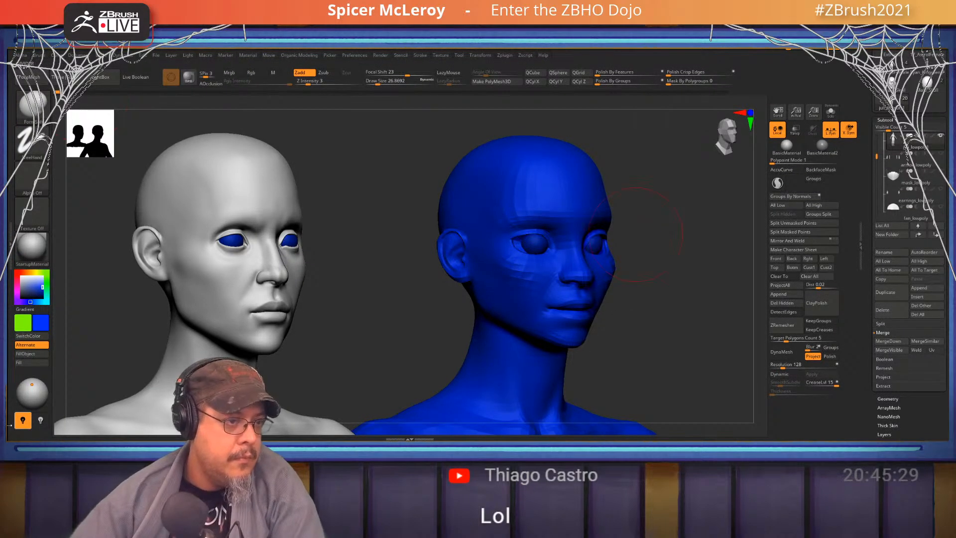
Set the active color to white and turn on dynamic subdivision for the low-poly head's eyes
{"action": "left_click", "coordinate": [22, 276]}
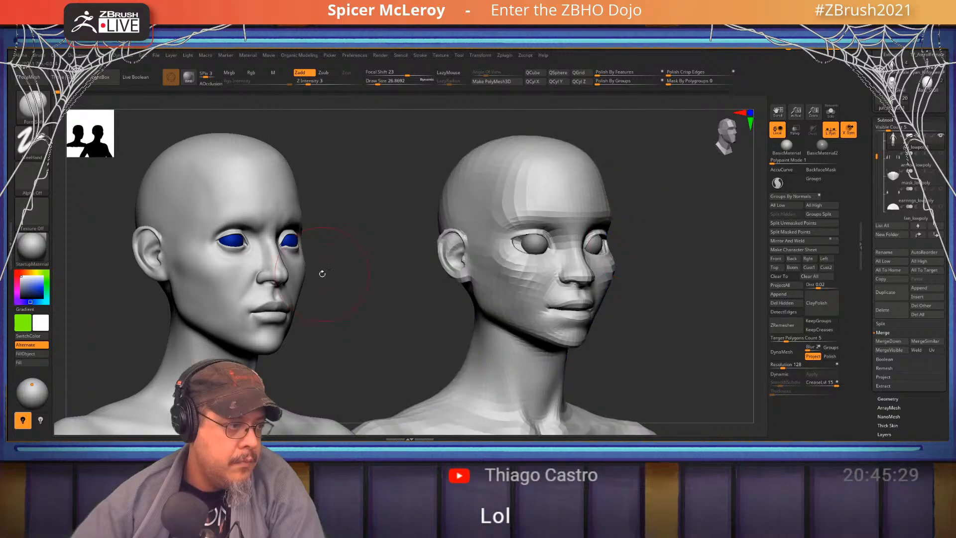
{"action": "scroll", "coordinate": [912, 206], "scroll_direction": "down", "scroll_amount": 2}
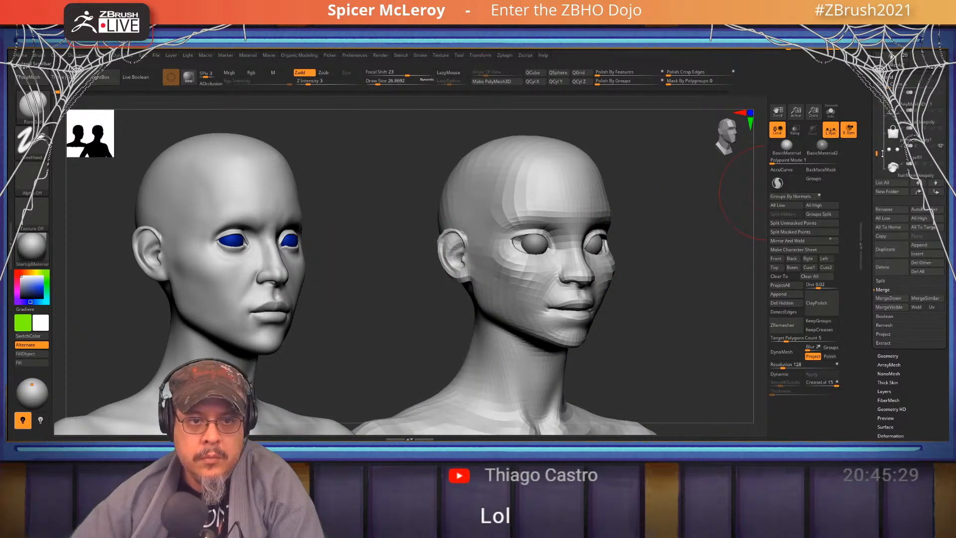
{"action": "key", "text": "d"}
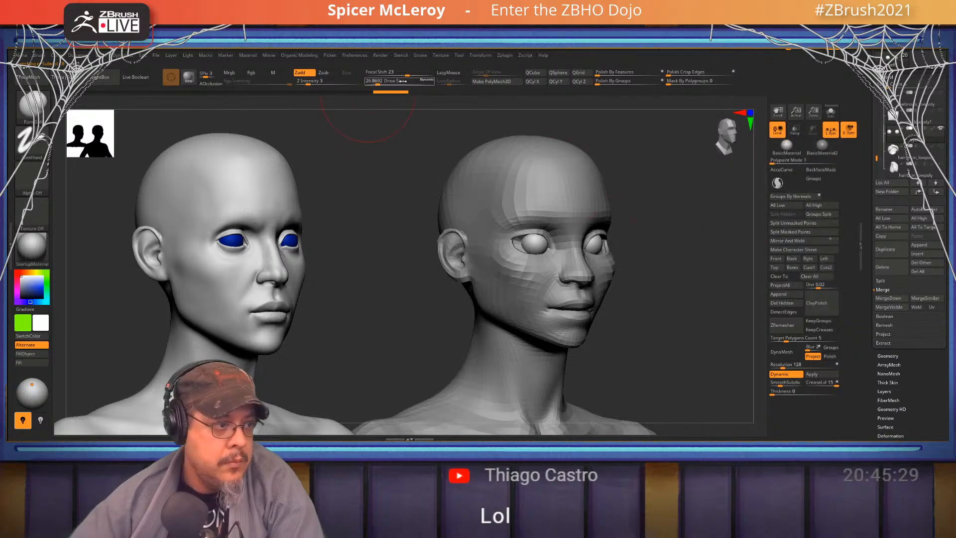
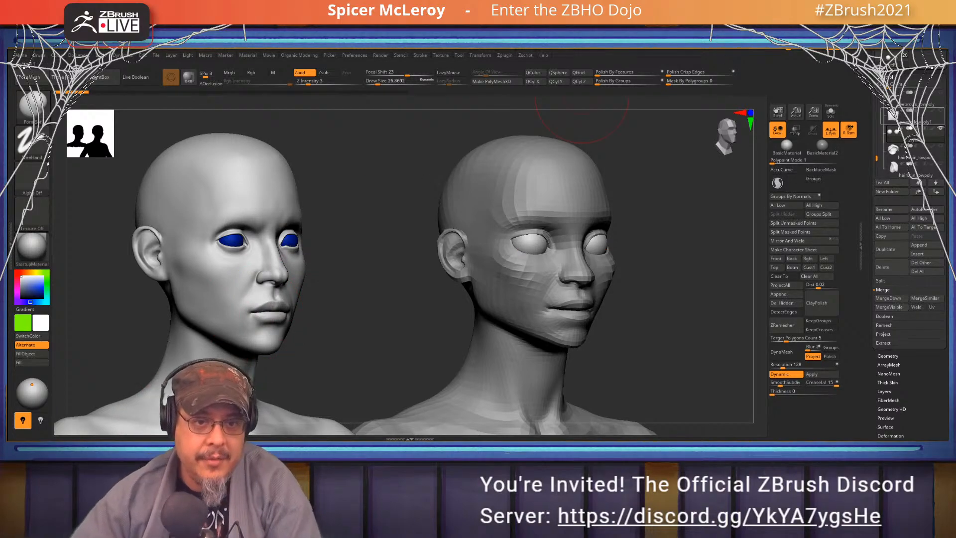
Show all the subtools of the low-poly character again, including the headdress, mask, earrings and clothing
{"action": "mouse_move", "coordinate": [943, 129]}
{"action": "key", "text": "shift"}
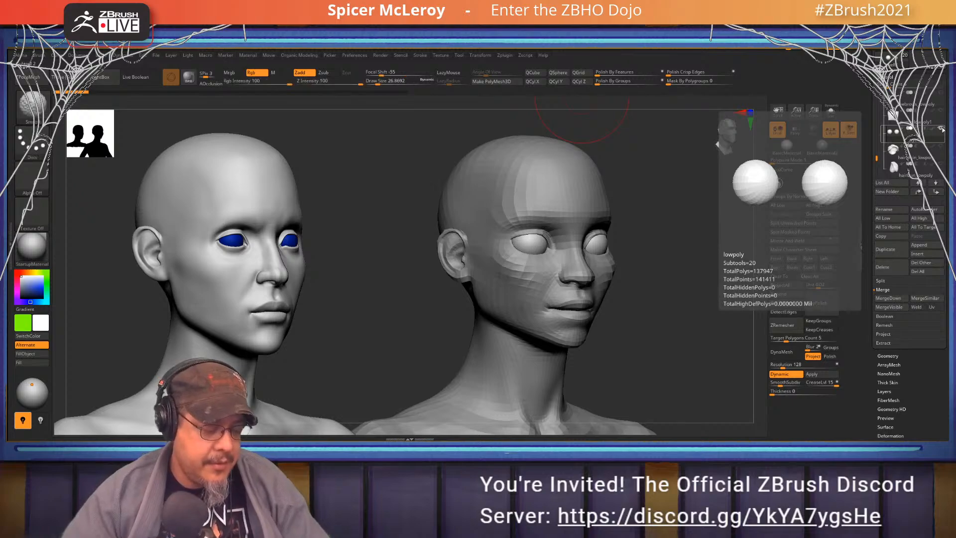
{"action": "left_click", "coordinate": [941, 129], "text": "shift"}
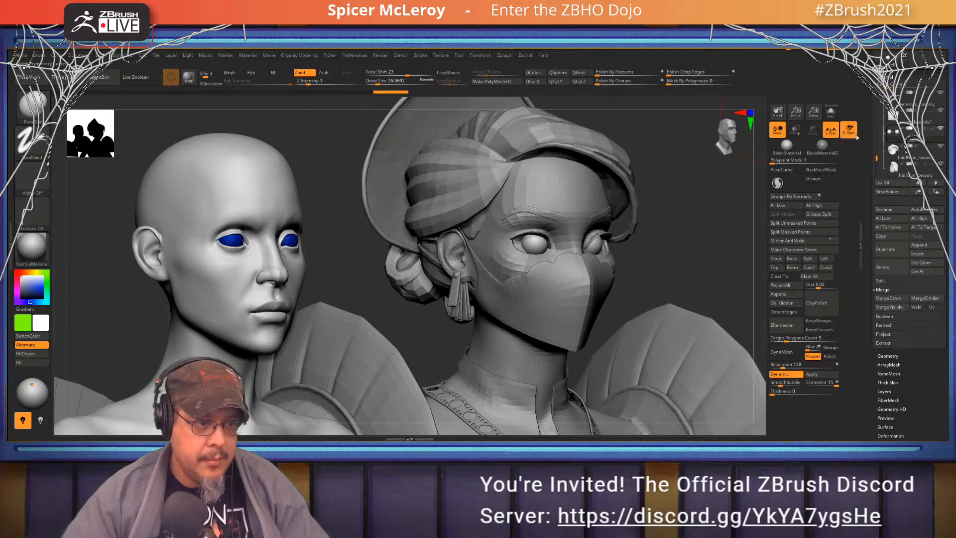
Restore the smooth, subdivided state of the character's head and the finished eyelashes through their undo histories
{"action": "mouse_move", "coordinate": [877, 159]}
{"action": "left_mouse_down"}
{"action": "mouse_move", "coordinate": [871, 94]}
{"action": "mouse_move", "coordinate": [877, 107]}
{"action": "left_mouse_up"}
{"action": "left_click", "coordinate": [916, 122]}
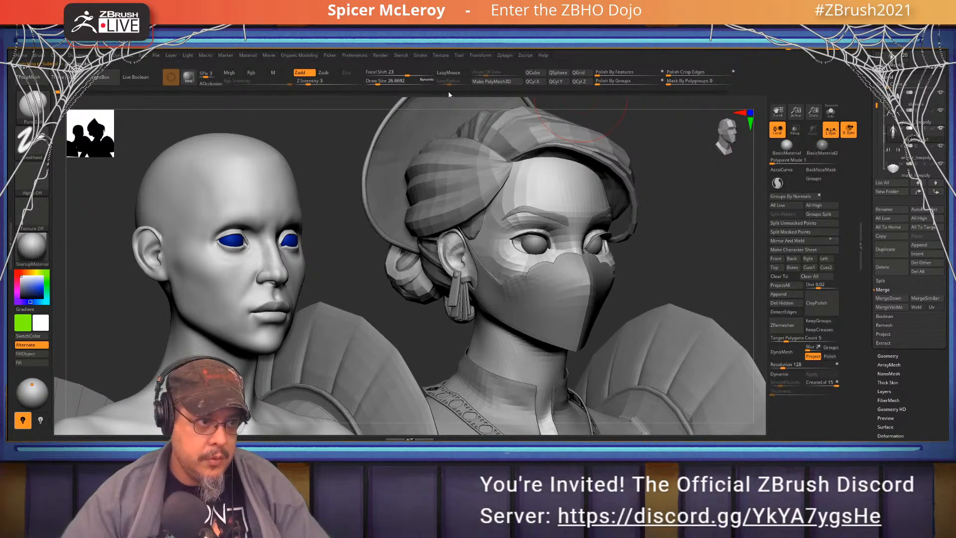
{"action": "left_click", "coordinate": [759, 92]}
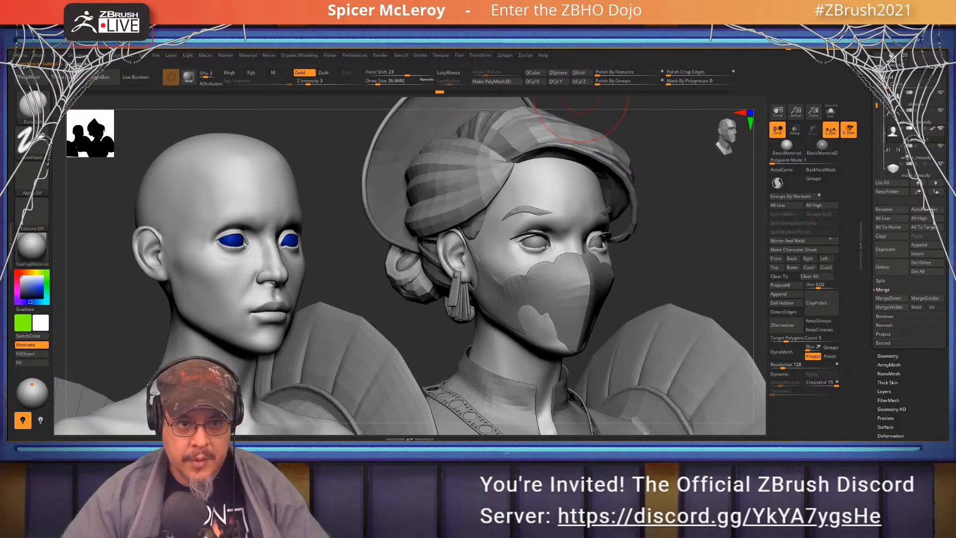
{"action": "mouse_move", "coordinate": [878, 106]}
{"action": "left_mouse_down"}
{"action": "mouse_move", "coordinate": [877, 98]}
{"action": "mouse_move", "coordinate": [876, 133]}
{"action": "left_mouse_up"}
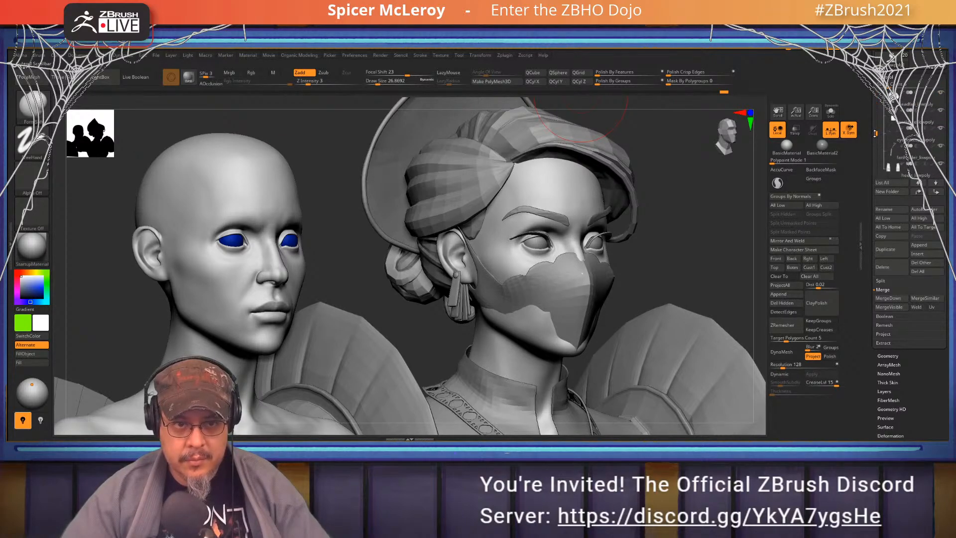
{"action": "mouse_move", "coordinate": [892, 119]}
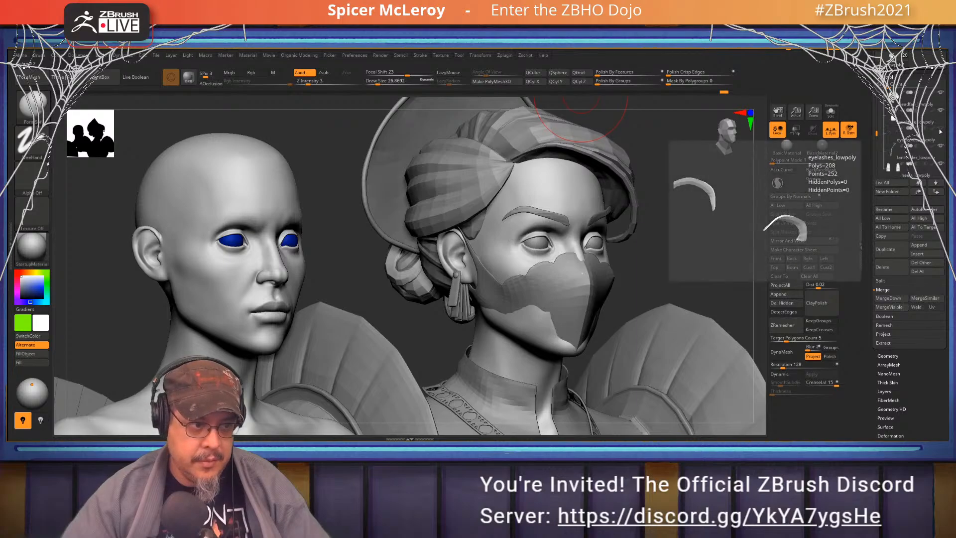
Reshape the lower and side edges of the face mask around the chin and jaw with the Move brush at draw size about 39
{"action": "left_click_drag", "start_coordinate": [705, 259], "coordinate": [697, 264]}
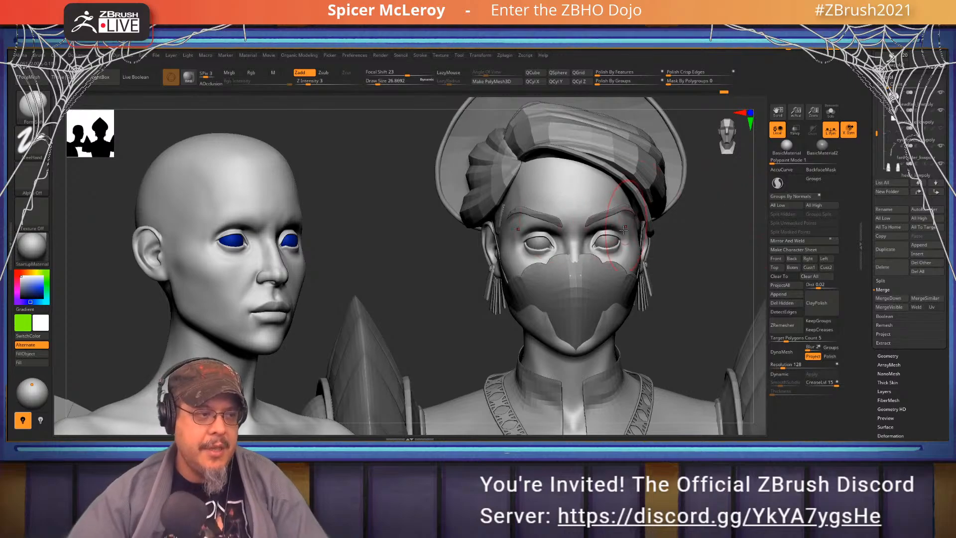
{"action": "left_click_drag", "start_coordinate": [709, 290], "coordinate": [692, 294]}
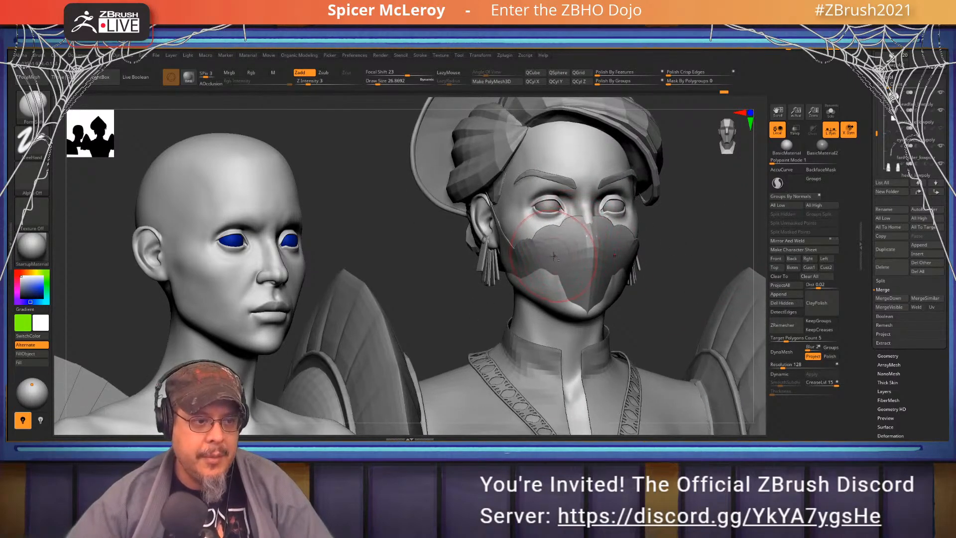
{"action": "key", "text": "bracketright"}
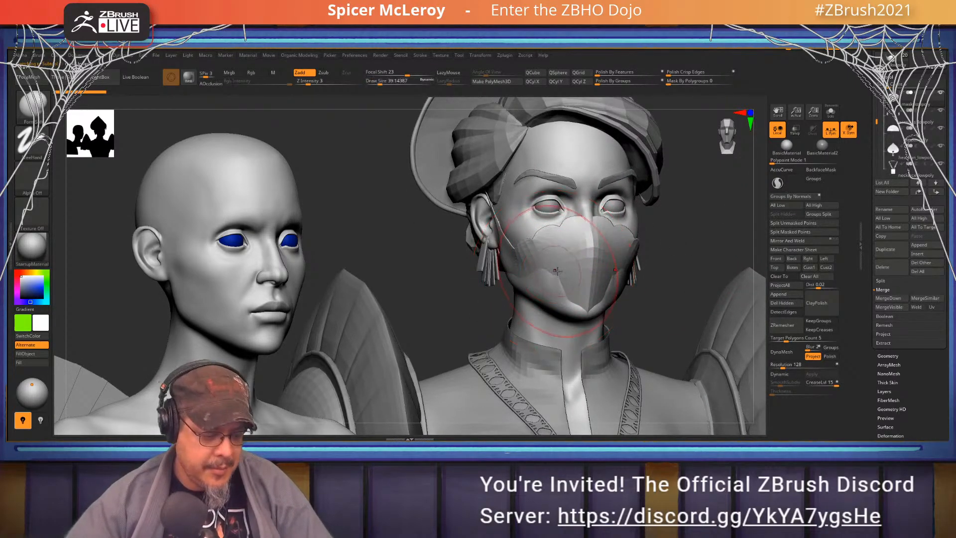
{"action": "key", "text": "b"}
{"action": "key", "text": "m"}
{"action": "key", "text": "v"}
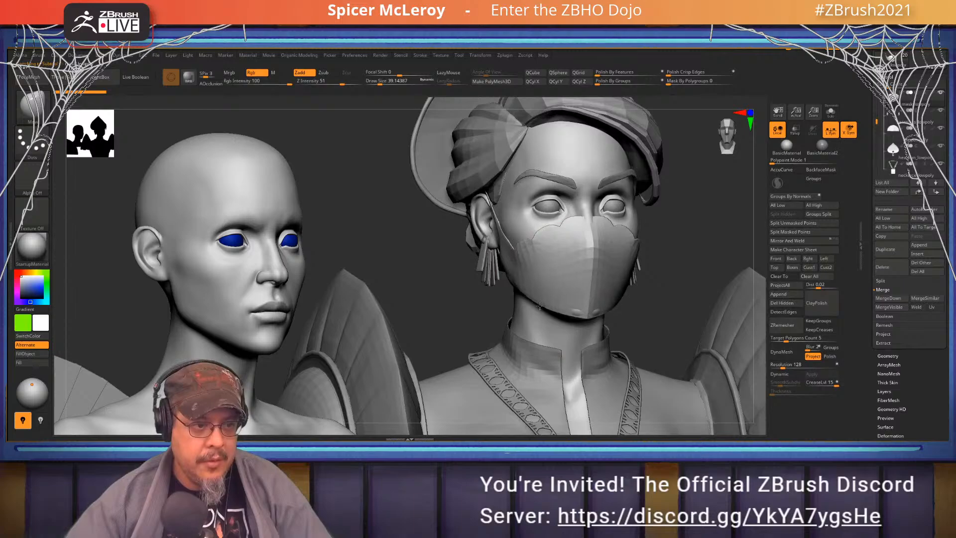
{"action": "left_click_drag", "start_coordinate": [573, 302], "coordinate": [570, 307]}
{"action": "left_click_drag", "start_coordinate": [513, 285], "coordinate": [507, 286]}
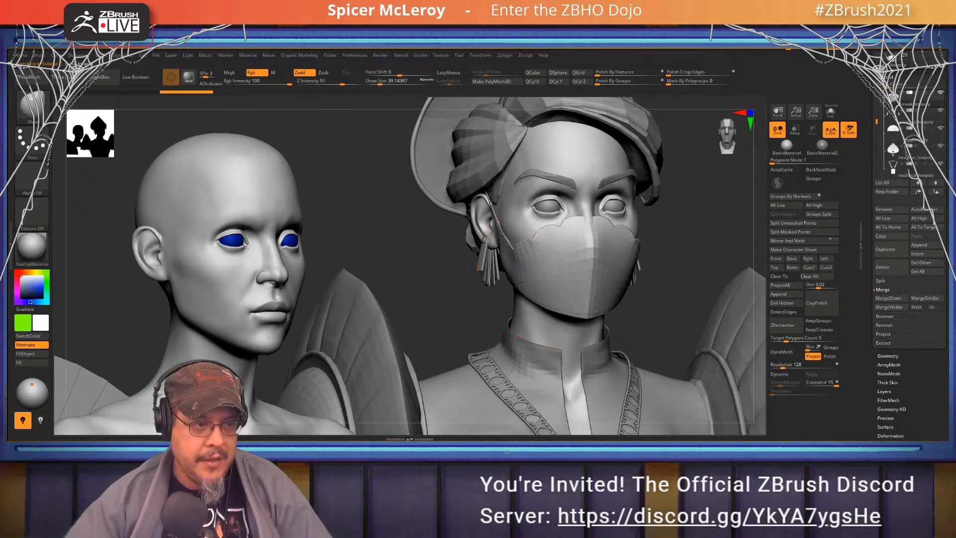
Clear the head snapshot from the canvas, switch to the posed male figure and frame it
{"action": "mouse_move", "coordinate": [696, 252]}
{"action": "left_mouse_down", "text": "alt"}
{"action": "mouse_move", "coordinate": [632, 248]}
{"action": "mouse_move", "coordinate": [689, 242]}
{"action": "left_mouse_up", "text": "alt"}
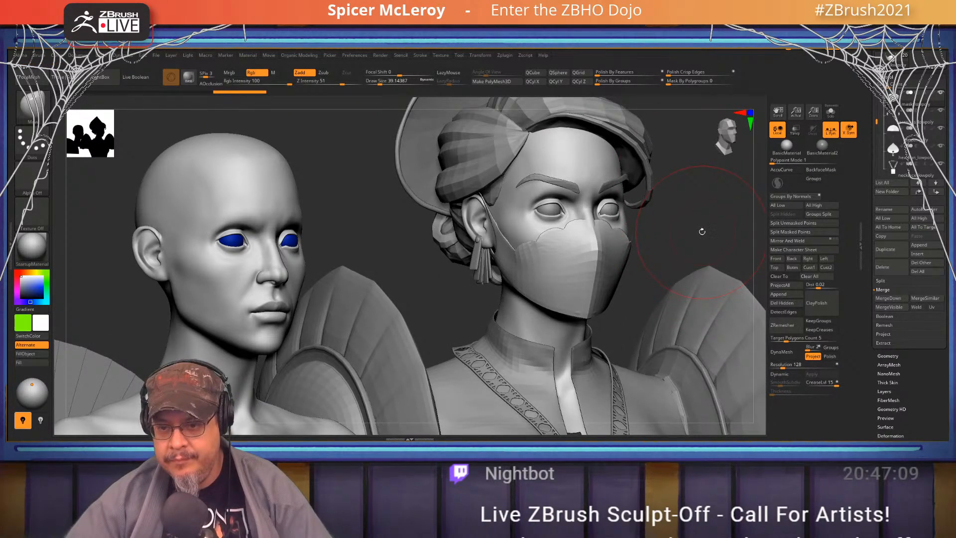
{"action": "left_click_drag", "start_coordinate": [710, 209], "coordinate": [680, 224], "text": "alt"}
{"action": "key", "text": "ctrl+n"}
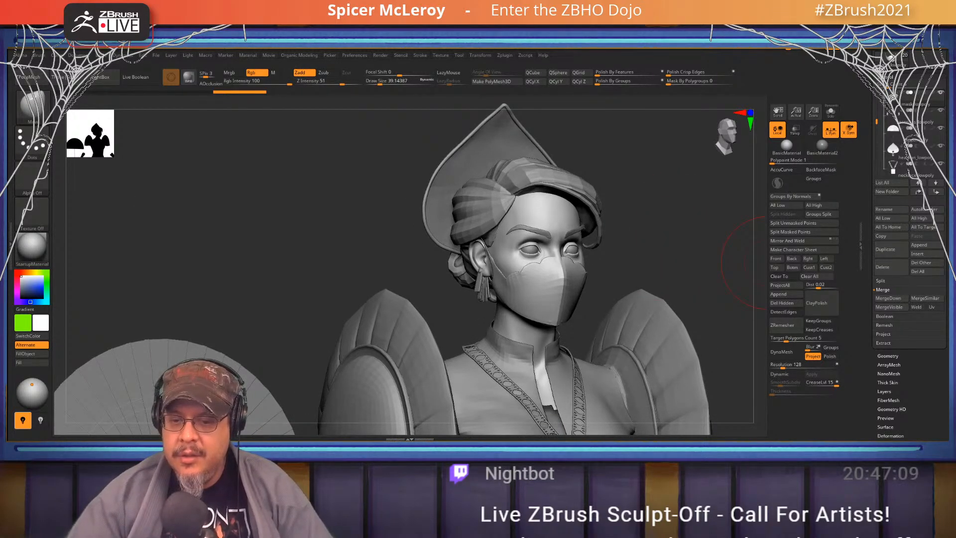
{"action": "left_click", "coordinate": [904, 56]}
{"action": "key", "text": "f"}
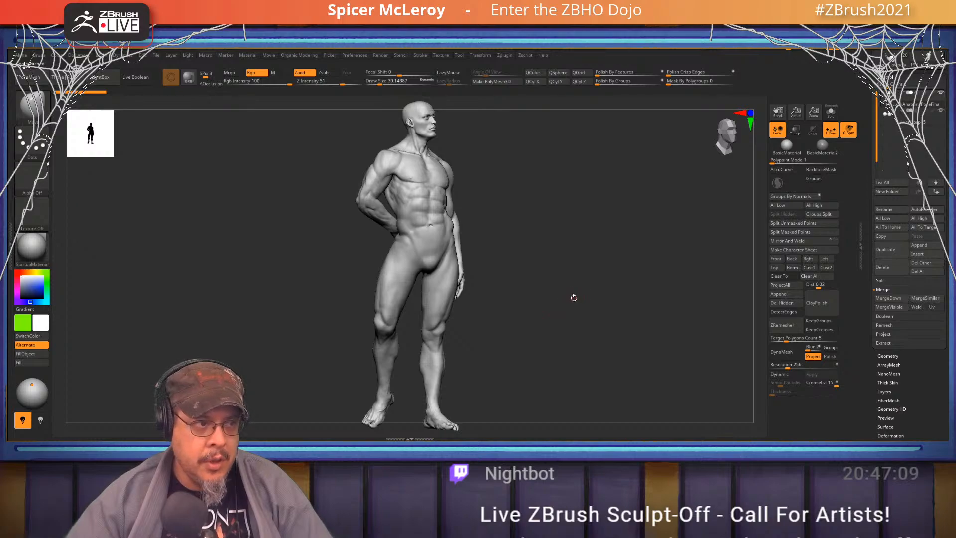
Examine the male figure's torso, shoulders, head and face from the front and three-quarter angles
{"action": "mouse_move", "coordinate": [574, 297]}
{"action": "left_mouse_down", "text": "shift"}
{"action": "mouse_move", "coordinate": [535, 282]}
{"action": "mouse_move", "coordinate": [573, 296]}
{"action": "mouse_move", "coordinate": [598, 339]}
{"action": "left_mouse_up", "text": "shift"}
{"action": "left_click_drag", "start_coordinate": [598, 264], "coordinate": [605, 373], "text": "alt"}
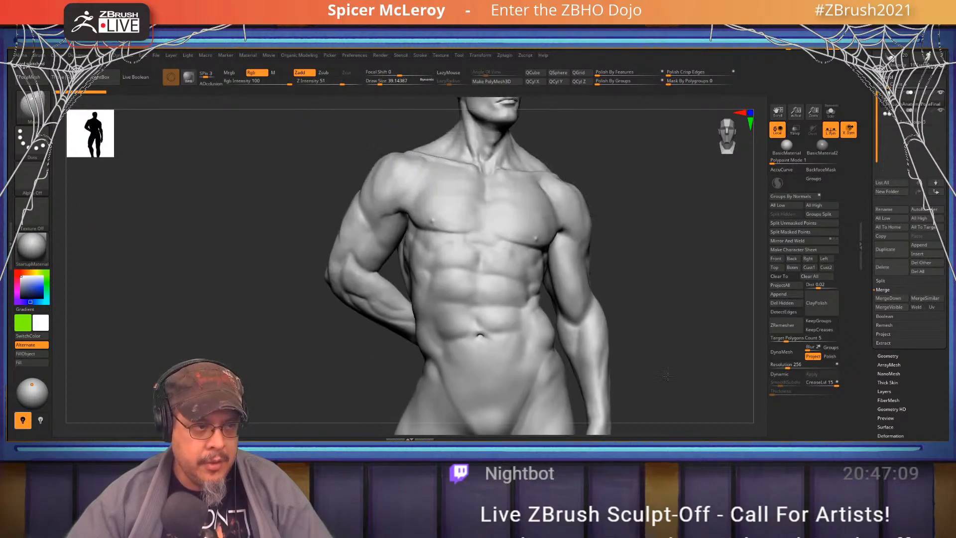
{"action": "left_click_drag", "start_coordinate": [708, 303], "coordinate": [644, 301]}
{"action": "left_click_drag", "start_coordinate": [630, 230], "coordinate": [673, 309], "text": "alt"}
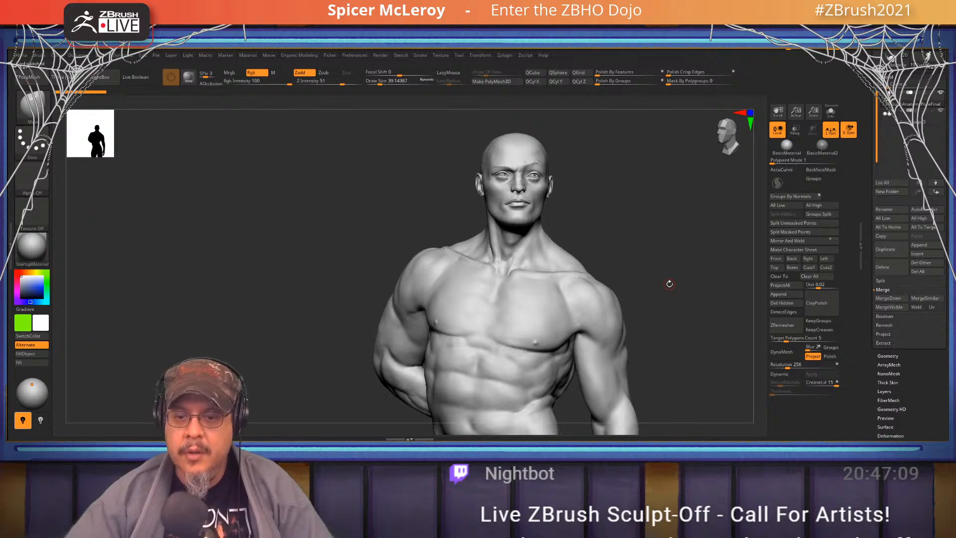
{"action": "left_click_drag", "start_coordinate": [603, 197], "coordinate": [586, 136]}
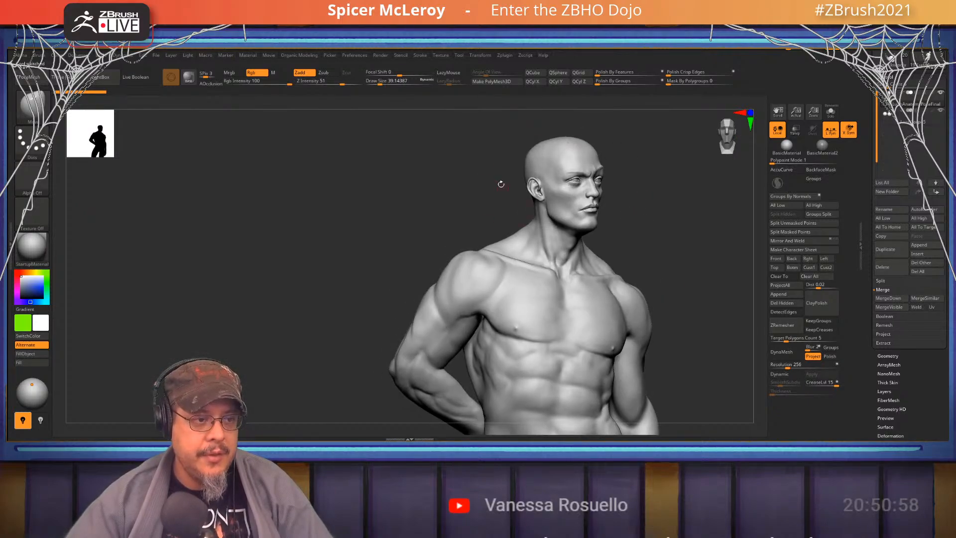
{"action": "mouse_move", "coordinate": [501, 184]}
{"action": "left_mouse_down"}
{"action": "mouse_move", "coordinate": [484, 250]}
{"action": "mouse_move", "coordinate": [516, 241]}
{"action": "mouse_move", "coordinate": [487, 258]}
{"action": "mouse_move", "coordinate": [548, 255]}
{"action": "mouse_move", "coordinate": [465, 272]}
{"action": "mouse_move", "coordinate": [549, 259]}
{"action": "mouse_move", "coordinate": [508, 344]}
{"action": "mouse_move", "coordinate": [448, 224]}
{"action": "mouse_move", "coordinate": [484, 255]}
{"action": "left_mouse_up"}
{"action": "right_click_drag", "start_coordinate": [484, 255], "coordinate": [424, 215]}
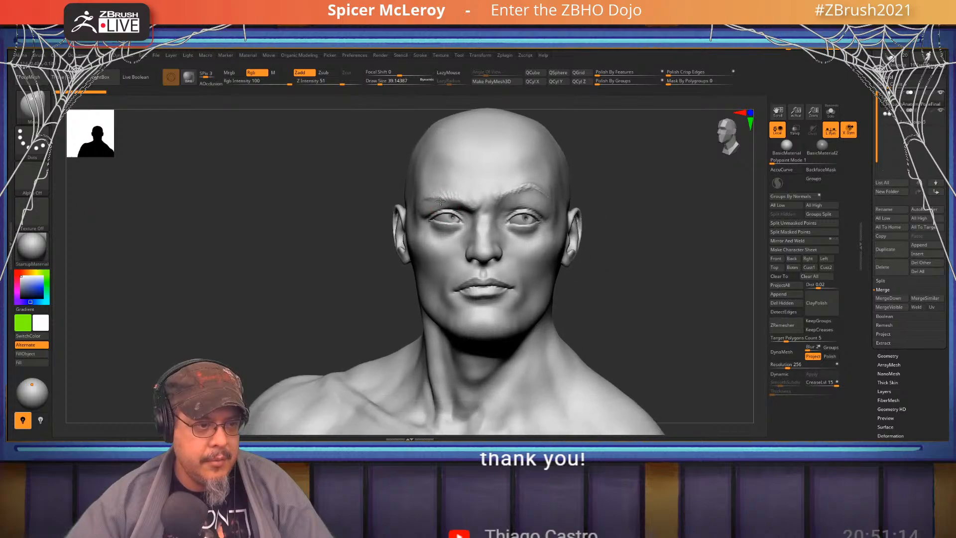
{"action": "right_click_drag", "start_coordinate": [518, 240], "coordinate": [466, 286]}
Reshape the male head's cheekbones from above, one side after the other, with the Move brush at draw size about 104
{"action": "key", "text": "s"}
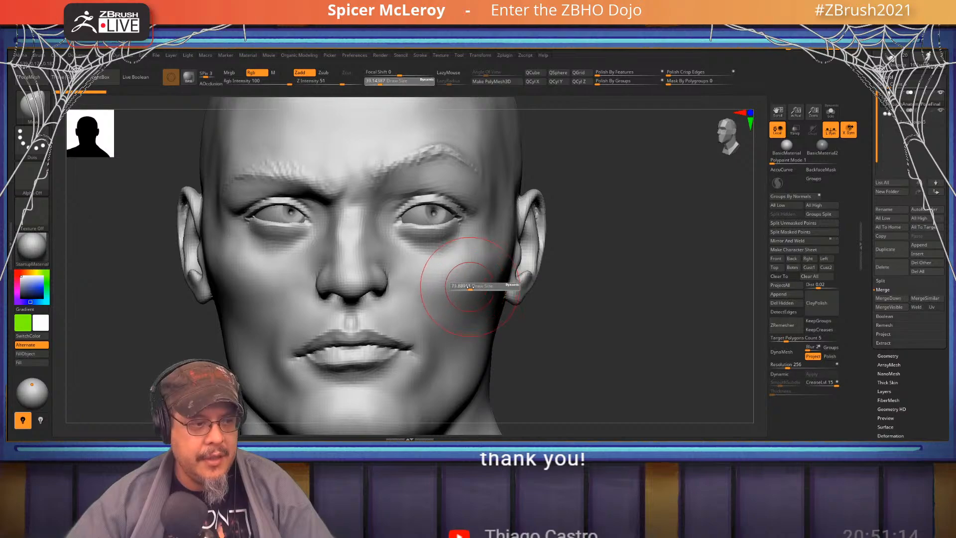
{"action": "left_click_drag", "start_coordinate": [474, 288], "coordinate": [472, 289]}
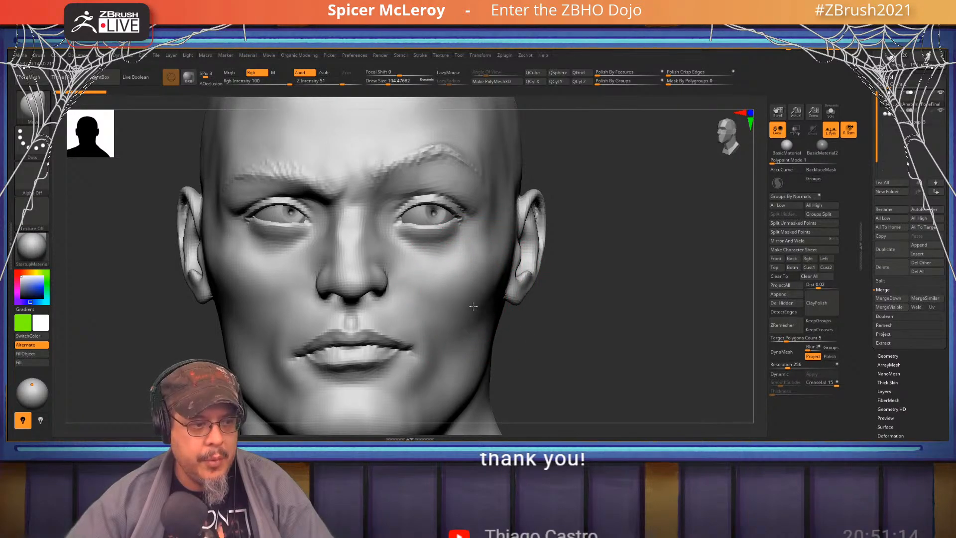
{"action": "right_click_drag", "start_coordinate": [406, 280], "coordinate": [526, 277], "text": "alt"}
{"action": "right_click_drag", "start_coordinate": [525, 278], "coordinate": [573, 278]}
{"action": "mouse_move", "coordinate": [349, 297]}
{"action": "right_mouse_down"}
{"action": "mouse_move", "coordinate": [390, 207]}
{"action": "mouse_move", "coordinate": [412, 260]}
{"action": "mouse_move", "coordinate": [432, 263]}
{"action": "mouse_move", "coordinate": [419, 259]}
{"action": "mouse_move", "coordinate": [409, 278]}
{"action": "mouse_move", "coordinate": [403, 335]}
{"action": "mouse_move", "coordinate": [417, 297]}
{"action": "right_mouse_up"}
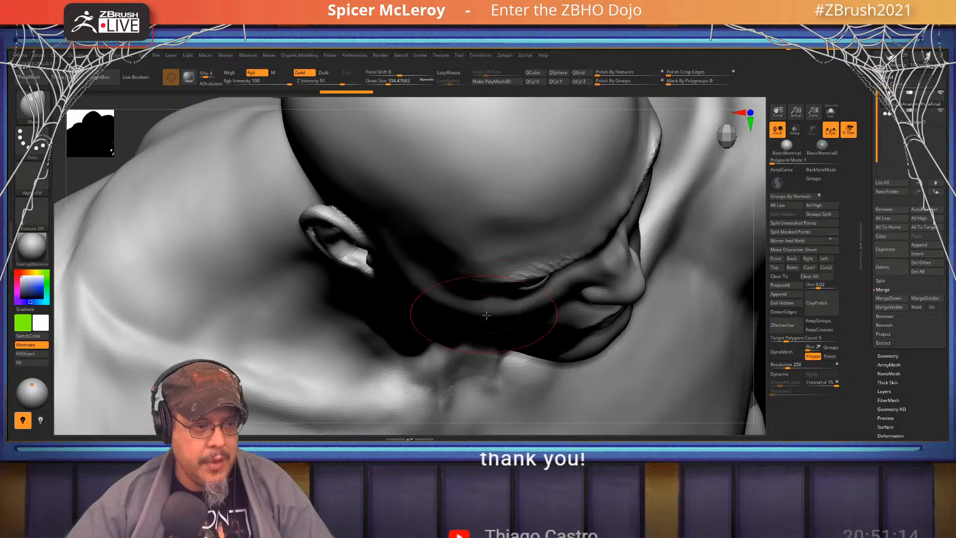
{"action": "left_click_drag", "start_coordinate": [486, 316], "coordinate": [441, 309]}
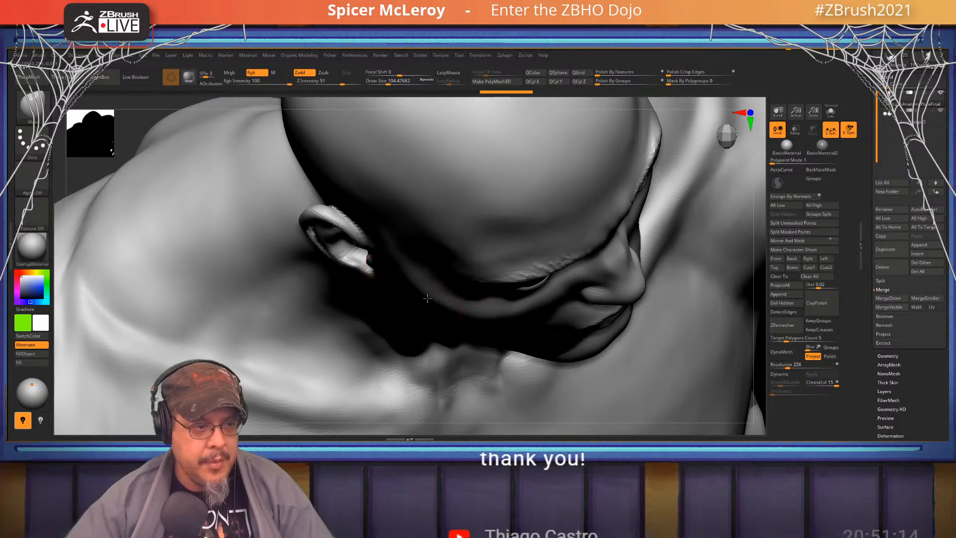
{"action": "left_click_drag", "start_coordinate": [402, 285], "coordinate": [409, 279]}
{"action": "mouse_move", "coordinate": [612, 114]}
{"action": "right_mouse_down", "text": "alt"}
{"action": "mouse_move", "coordinate": [495, 204]}
{"action": "mouse_move", "coordinate": [478, 319]}
{"action": "right_mouse_up", "text": "alt"}
{"action": "mouse_move", "coordinate": [543, 110]}
{"action": "right_mouse_down", "text": "alt"}
{"action": "mouse_move", "coordinate": [441, 237]}
{"action": "mouse_move", "coordinate": [457, 295]}
{"action": "right_mouse_up", "text": "alt"}
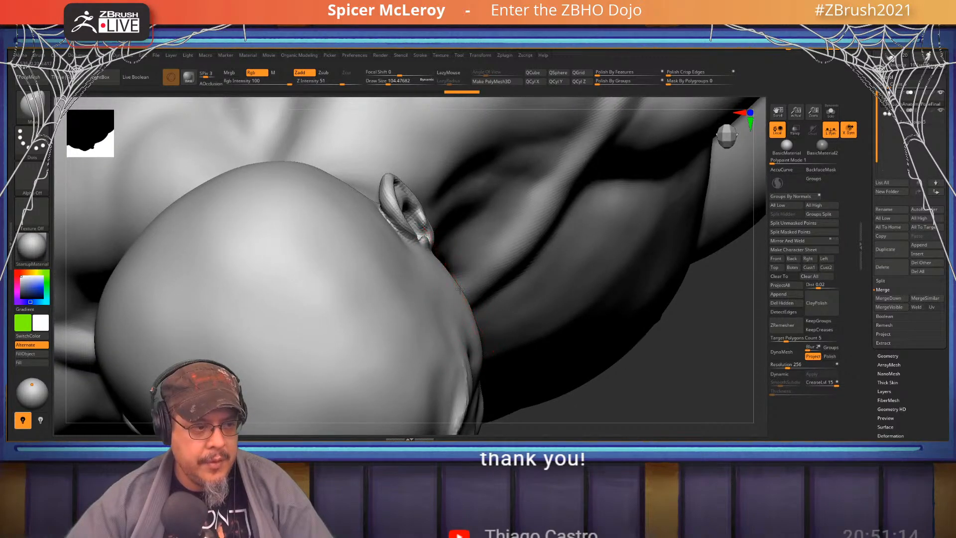
{"action": "left_click_drag", "start_coordinate": [460, 288], "coordinate": [454, 286]}
Pull in the sides and front of the male skull from above with the Move brush at draw size about 262
{"action": "right_click_drag", "start_coordinate": [455, 286], "coordinate": [427, 244]}
{"action": "mouse_move", "coordinate": [405, 205]}
{"action": "right_mouse_down"}
{"action": "mouse_move", "coordinate": [410, 214]}
{"action": "mouse_move", "coordinate": [338, 241]}
{"action": "mouse_move", "coordinate": [345, 253]}
{"action": "mouse_move", "coordinate": [363, 246]}
{"action": "mouse_move", "coordinate": [329, 244]}
{"action": "mouse_move", "coordinate": [382, 234]}
{"action": "mouse_move", "coordinate": [414, 213]}
{"action": "mouse_move", "coordinate": [418, 231]}
{"action": "right_mouse_up"}
{"action": "key", "text": "s"}
{"action": "left_click_drag", "start_coordinate": [417, 231], "coordinate": [430, 231]}
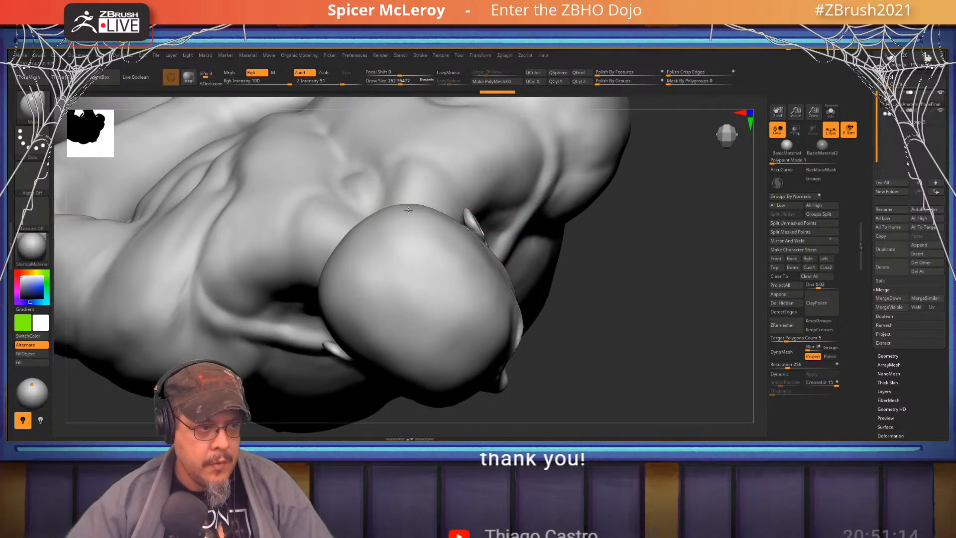
{"action": "left_click_drag", "start_coordinate": [329, 288], "coordinate": [340, 284]}
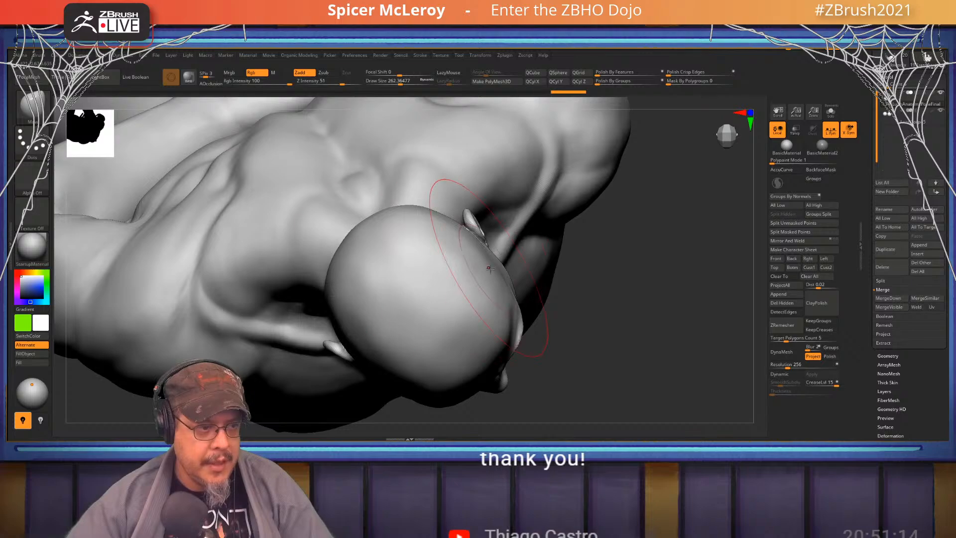
{"action": "left_click_drag", "start_coordinate": [360, 354], "coordinate": [366, 348]}
{"action": "left_click_drag", "start_coordinate": [424, 396], "coordinate": [476, 379]}
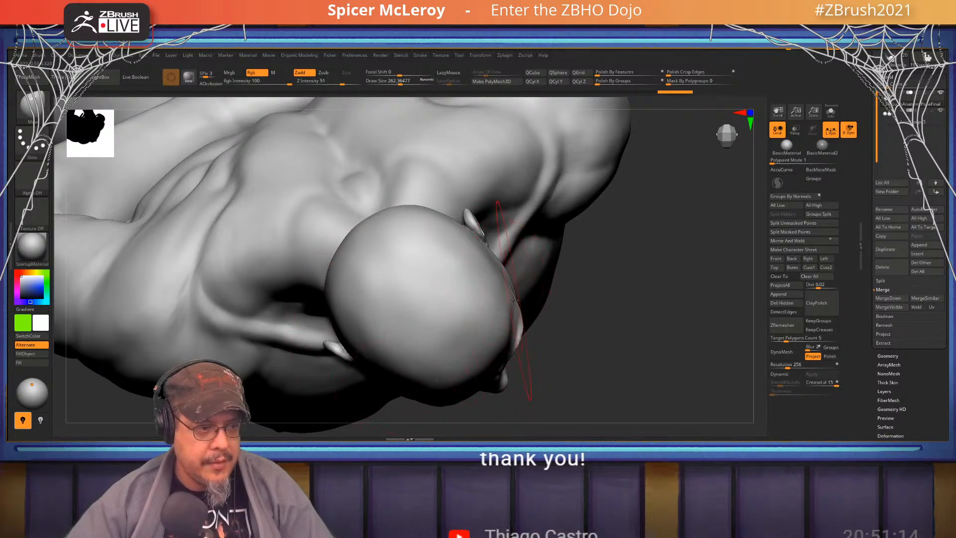
{"action": "left_click_drag", "start_coordinate": [524, 323], "coordinate": [516, 320]}
Adjust the transition from under the chin to the throat in profile with the Move brush at draw size about 158
{"action": "mouse_move", "coordinate": [605, 304]}
{"action": "left_mouse_down"}
{"action": "mouse_move", "coordinate": [615, 251]}
{"action": "mouse_move", "coordinate": [596, 263]}
{"action": "mouse_move", "coordinate": [599, 284]}
{"action": "mouse_move", "coordinate": [606, 229]}
{"action": "mouse_move", "coordinate": [655, 256]}
{"action": "mouse_move", "coordinate": [572, 177]}
{"action": "mouse_move", "coordinate": [588, 171]}
{"action": "mouse_move", "coordinate": [535, 329]}
{"action": "mouse_move", "coordinate": [545, 347]}
{"action": "left_mouse_up"}
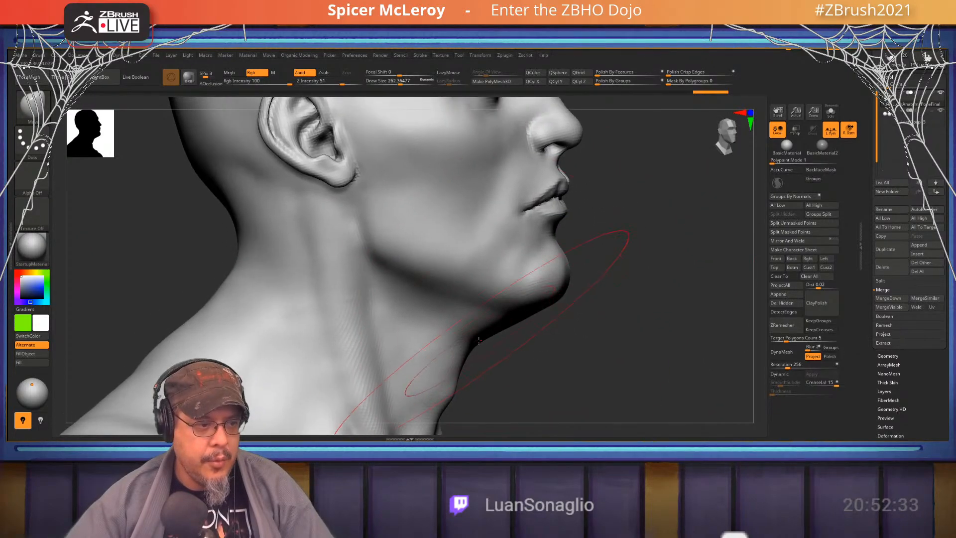
{"action": "key", "text": "s"}
{"action": "mouse_move", "coordinate": [477, 345]}
{"action": "left_mouse_down"}
{"action": "mouse_move", "coordinate": [450, 335]}
{"action": "mouse_move", "coordinate": [466, 340]}
{"action": "left_mouse_up"}
{"action": "left_click_drag", "start_coordinate": [537, 342], "coordinate": [476, 338]}
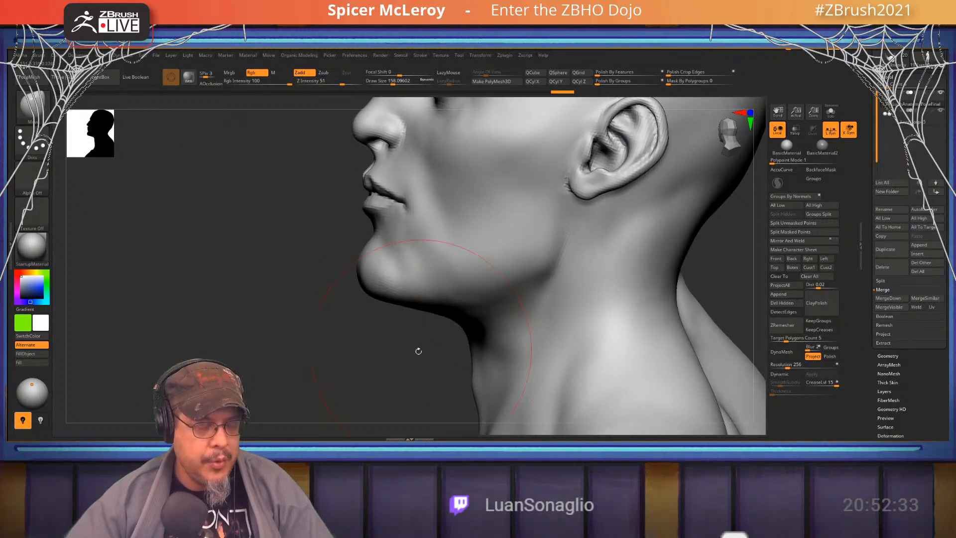
{"action": "key", "text": "f"}
{"action": "left_click_drag", "start_coordinate": [418, 351], "coordinate": [380, 345]}
{"action": "right_click_drag", "start_coordinate": [438, 341], "coordinate": [620, 317], "text": "ctrl"}
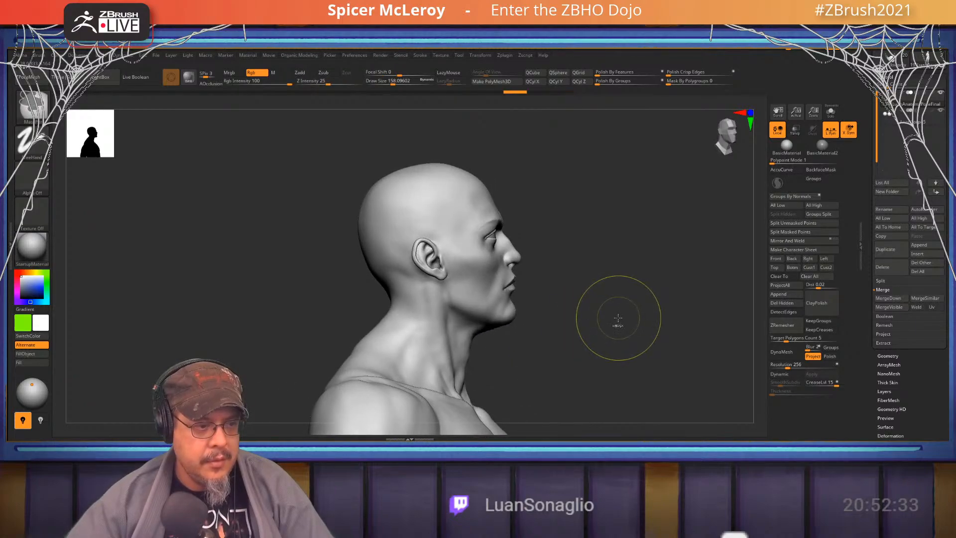
{"action": "key", "text": "ctrl+shift"}
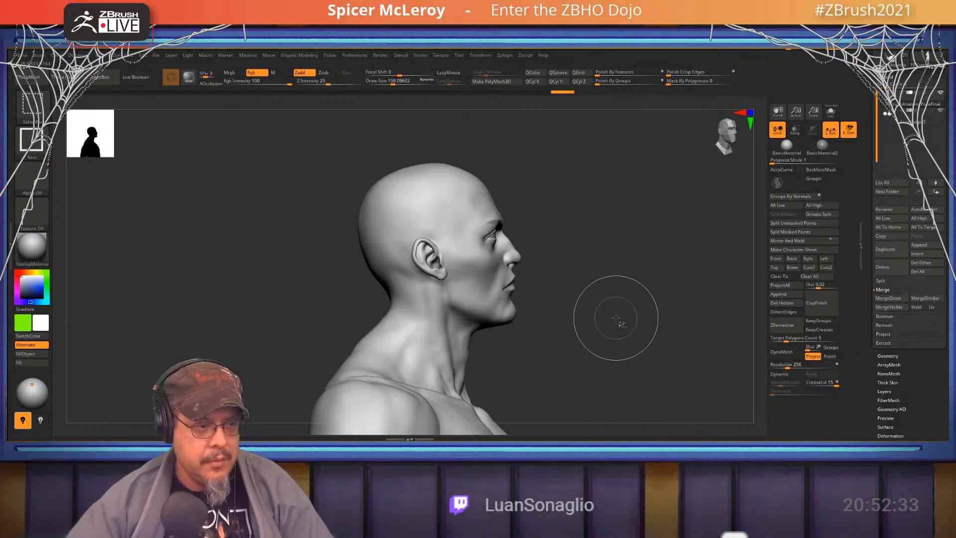
Carve the back edge of the jaw from in front of the earlobe down and along the jawline with the DamStandard brush
{"action": "mouse_move", "coordinate": [530, 320]}
{"action": "right_mouse_down", "text": "ctrl"}
{"action": "mouse_move", "coordinate": [638, 291]}
{"action": "mouse_move", "coordinate": [428, 263]}
{"action": "right_mouse_up", "text": "ctrl"}
{"action": "key", "text": "b"}
{"action": "key", "text": "d"}
{"action": "key", "text": "s"}
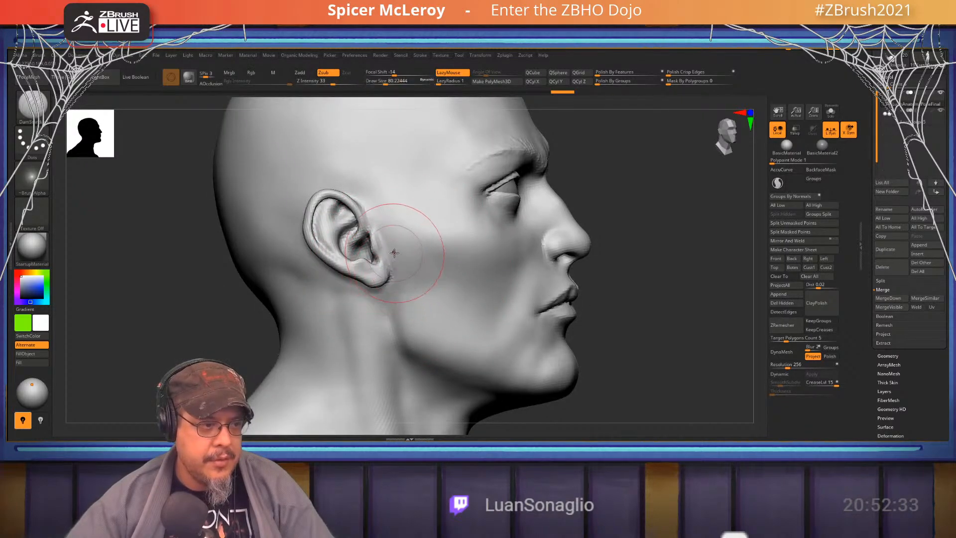
{"action": "left_click_drag", "start_coordinate": [394, 253], "coordinate": [399, 342]}
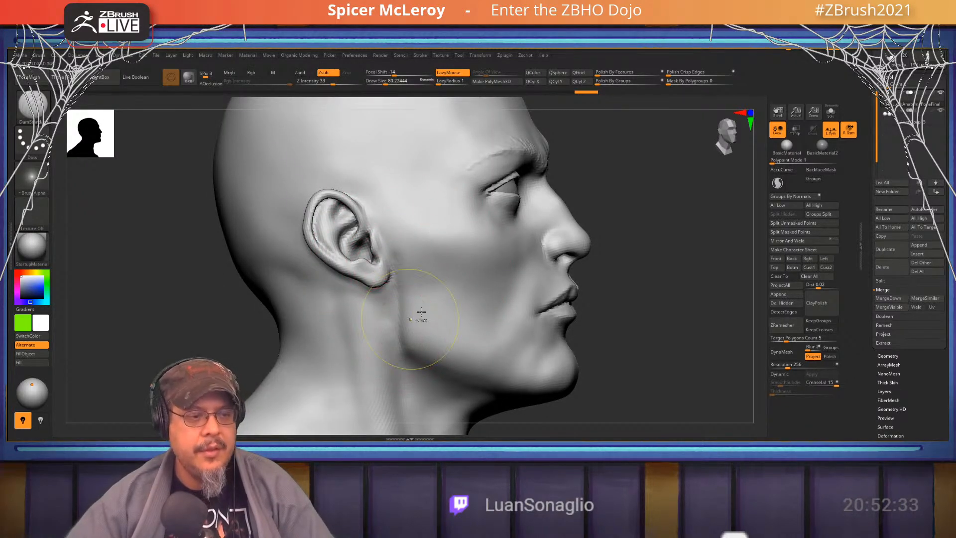
{"action": "key", "text": "ctrl+z"}
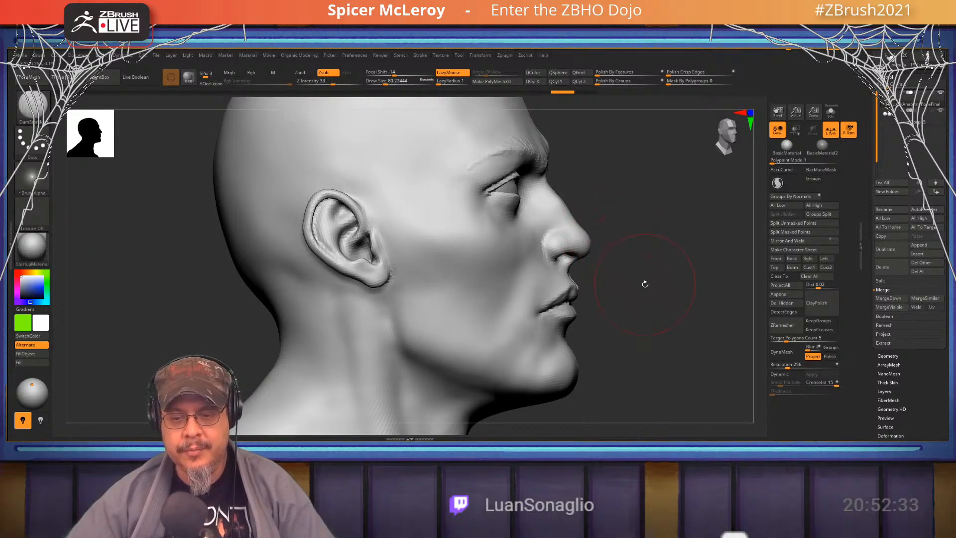
{"action": "right_click_drag", "start_coordinate": [645, 284], "coordinate": [617, 319], "text": "ctrl"}
{"action": "right_click_drag", "start_coordinate": [465, 255], "coordinate": [499, 216], "text": "alt"}
{"action": "mouse_move", "coordinate": [426, 214]}
{"action": "left_mouse_down"}
{"action": "mouse_move", "coordinate": [458, 275]}
{"action": "mouse_move", "coordinate": [449, 301]}
{"action": "mouse_move", "coordinate": [434, 303]}
{"action": "left_mouse_up"}
{"action": "mouse_move", "coordinate": [440, 239]}
{"action": "left_mouse_down"}
{"action": "mouse_move", "coordinate": [443, 316]}
{"action": "mouse_move", "coordinate": [457, 341]}
{"action": "mouse_move", "coordinate": [503, 343]}
{"action": "mouse_move", "coordinate": [550, 371]}
{"action": "left_mouse_up"}
Build up the jaw's back edge in front of the earlobe with the ClayBuildup brush and smooth it into the cheek and jaw corner
{"action": "mouse_move", "coordinate": [490, 349]}
{"action": "left_mouse_down"}
{"action": "mouse_move", "coordinate": [608, 393]}
{"action": "mouse_move", "coordinate": [489, 366]}
{"action": "left_mouse_up"}
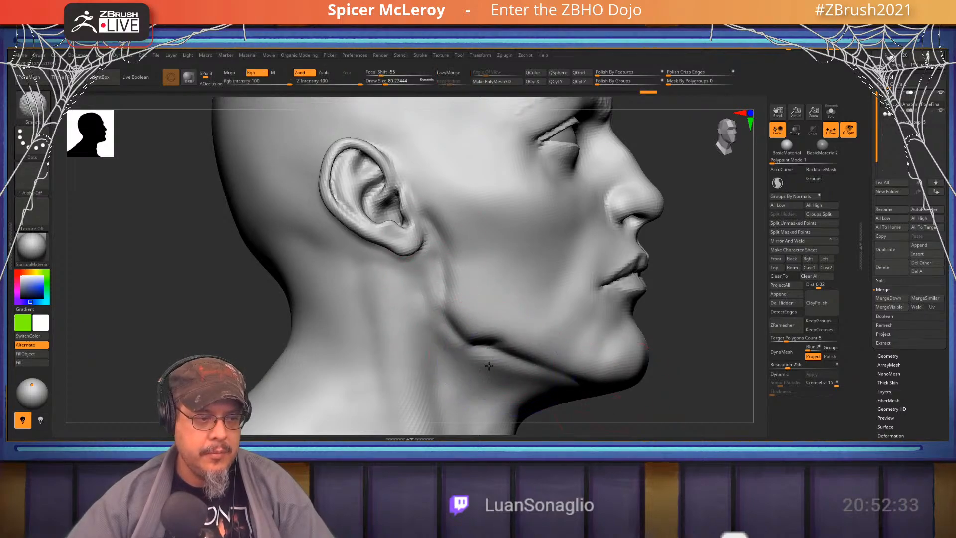
{"action": "left_click_drag", "start_coordinate": [427, 296], "coordinate": [444, 219], "text": "shift"}
{"action": "left_click_drag", "start_coordinate": [444, 219], "coordinate": [438, 310], "text": "shift"}
{"action": "mouse_move", "coordinate": [434, 222]}
{"action": "left_mouse_down"}
{"action": "mouse_move", "coordinate": [439, 295]}
{"action": "mouse_move", "coordinate": [455, 292]}
{"action": "mouse_move", "coordinate": [438, 296]}
{"action": "mouse_move", "coordinate": [454, 247]}
{"action": "left_mouse_up"}
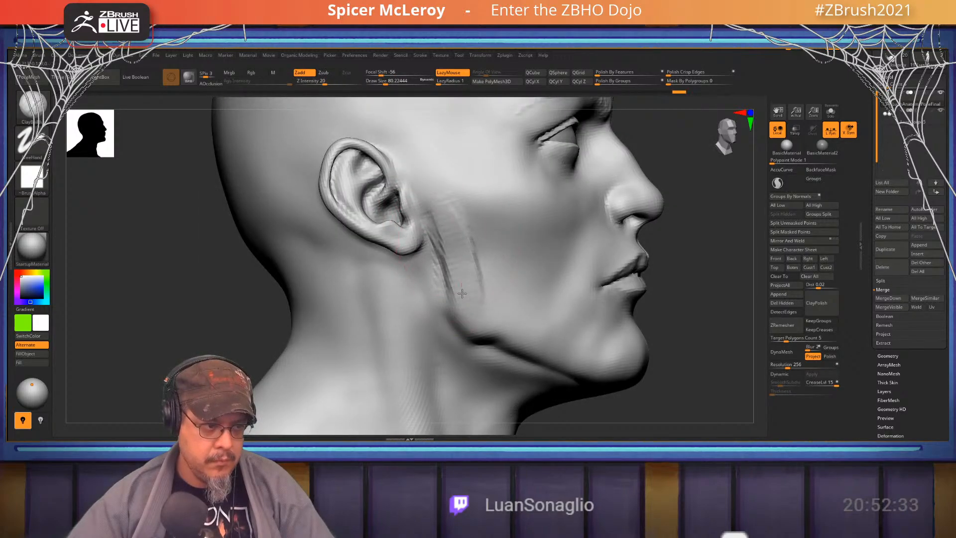
{"action": "left_click_drag", "start_coordinate": [463, 208], "coordinate": [475, 301], "text": "shift"}
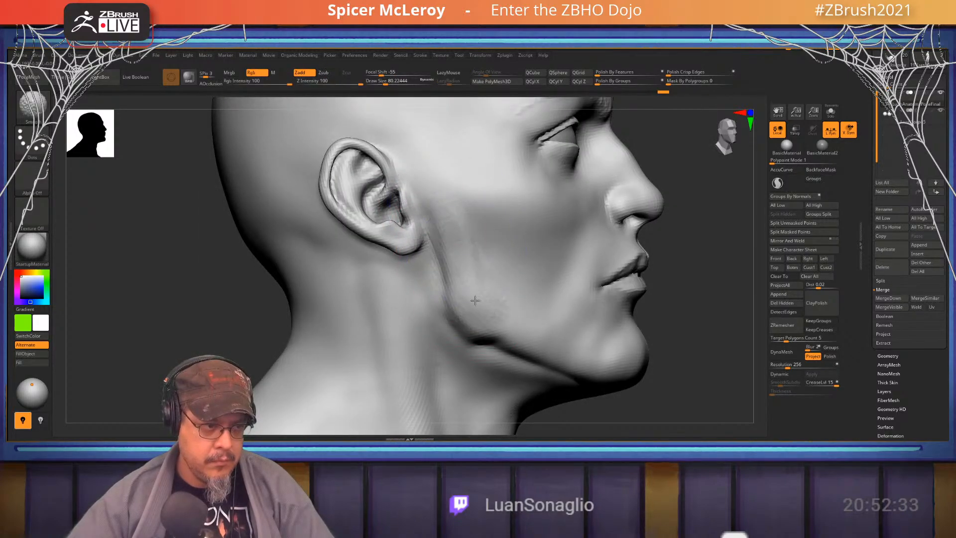
{"action": "mouse_move", "coordinate": [433, 231]}
{"action": "left_mouse_down"}
{"action": "mouse_move", "coordinate": [431, 329]}
{"action": "mouse_move", "coordinate": [518, 371]}
{"action": "mouse_move", "coordinate": [548, 371]}
{"action": "mouse_move", "coordinate": [491, 380]}
{"action": "left_mouse_up"}
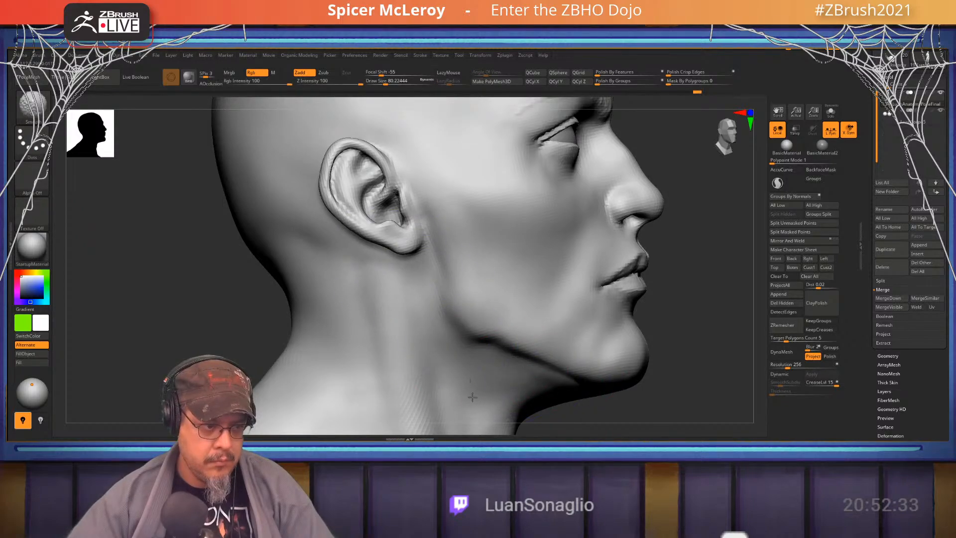
Fill out the jaw muscle from the lower cheek to the jaw corner with ClayBuildup at draw size about 80, and smooth the strokes
{"action": "mouse_move", "coordinate": [474, 218]}
{"action": "right_mouse_down"}
{"action": "mouse_move", "coordinate": [391, 261]}
{"action": "mouse_move", "coordinate": [513, 260]}
{"action": "right_mouse_up"}
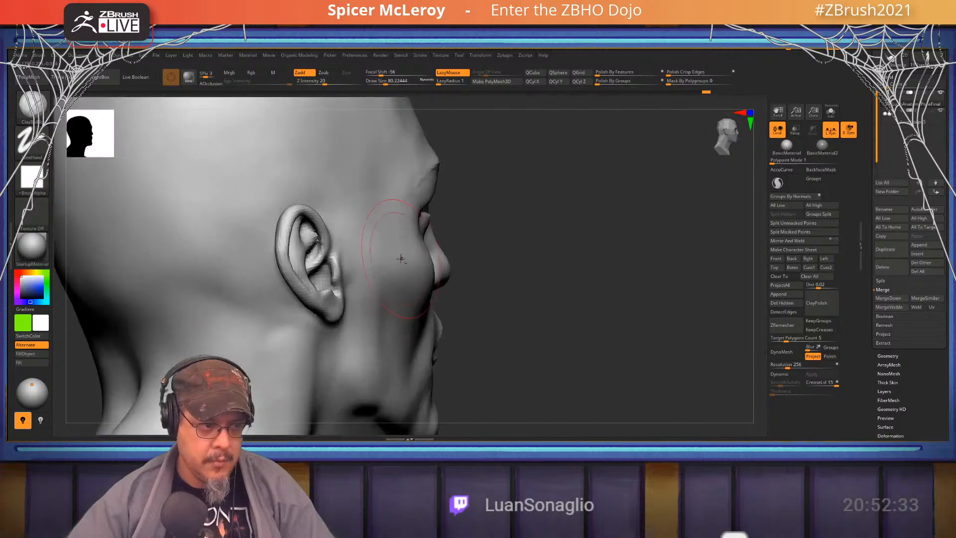
{"action": "mouse_move", "coordinate": [401, 259]}
{"action": "right_mouse_down"}
{"action": "mouse_move", "coordinate": [373, 199]}
{"action": "mouse_move", "coordinate": [419, 214]}
{"action": "mouse_move", "coordinate": [441, 258]}
{"action": "right_mouse_up"}
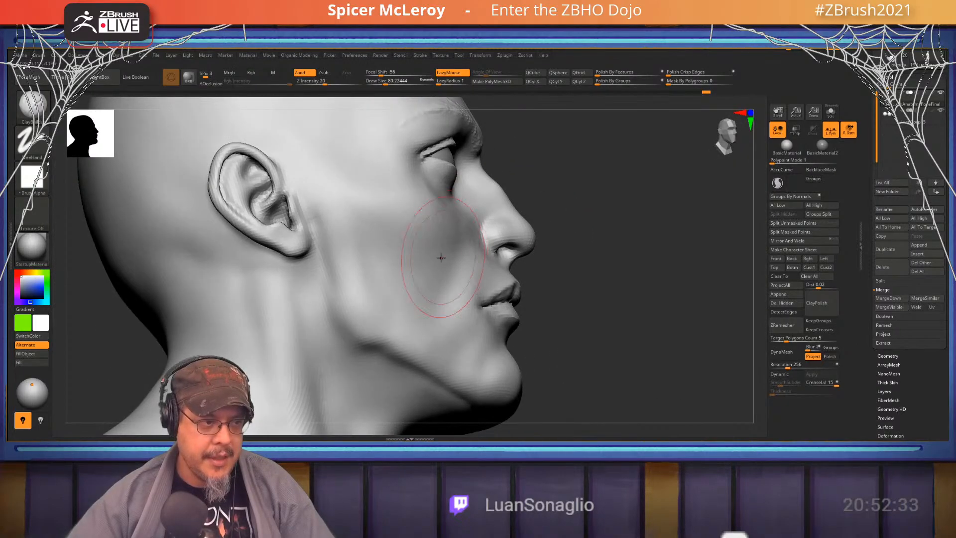
{"action": "left_click_drag", "start_coordinate": [448, 240], "coordinate": [412, 313]}
{"action": "left_click_drag", "start_coordinate": [436, 249], "coordinate": [400, 312]}
{"action": "left_click_drag", "start_coordinate": [405, 245], "coordinate": [389, 314]}
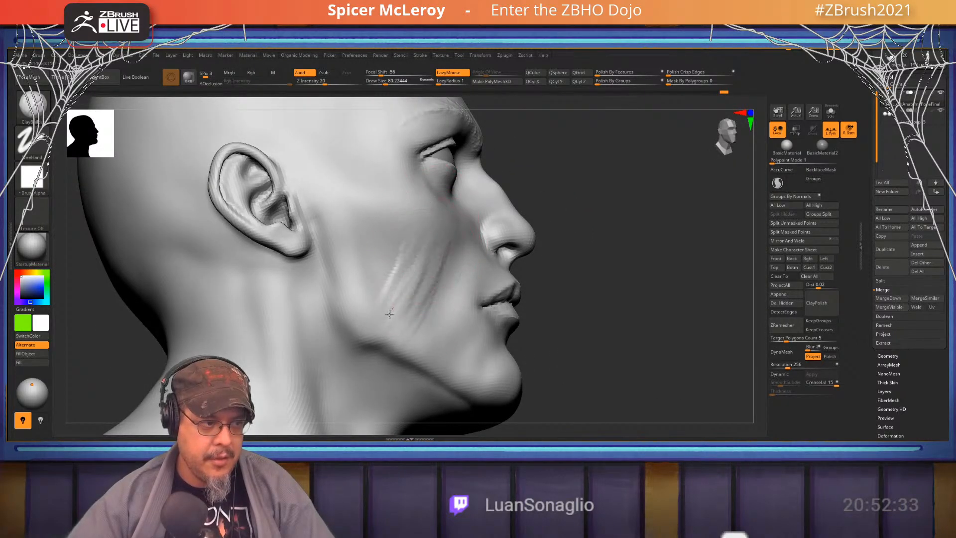
{"action": "mouse_move", "coordinate": [394, 228]}
{"action": "left_mouse_down"}
{"action": "mouse_move", "coordinate": [380, 284]}
{"action": "mouse_move", "coordinate": [365, 280]}
{"action": "left_mouse_up"}
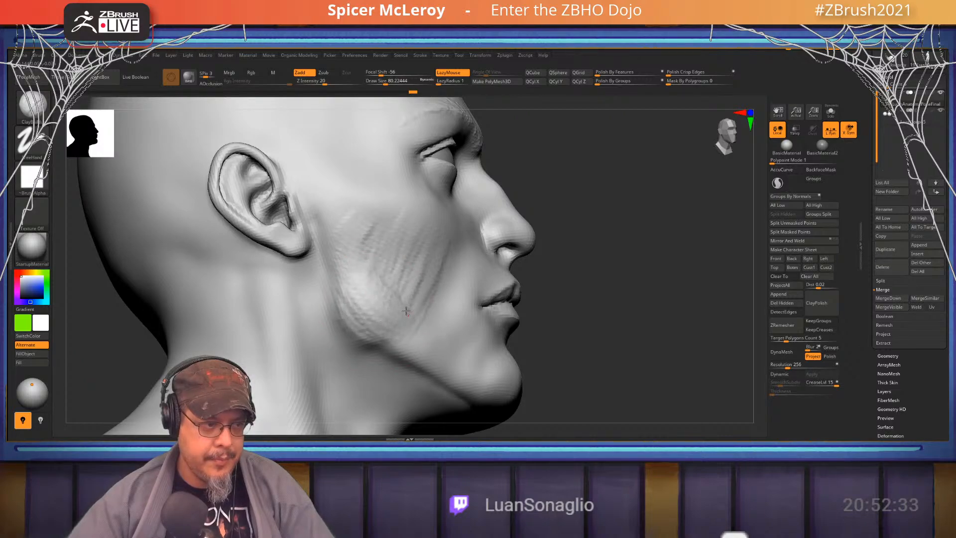
{"action": "right_click_drag", "start_coordinate": [374, 242], "coordinate": [374, 306]}
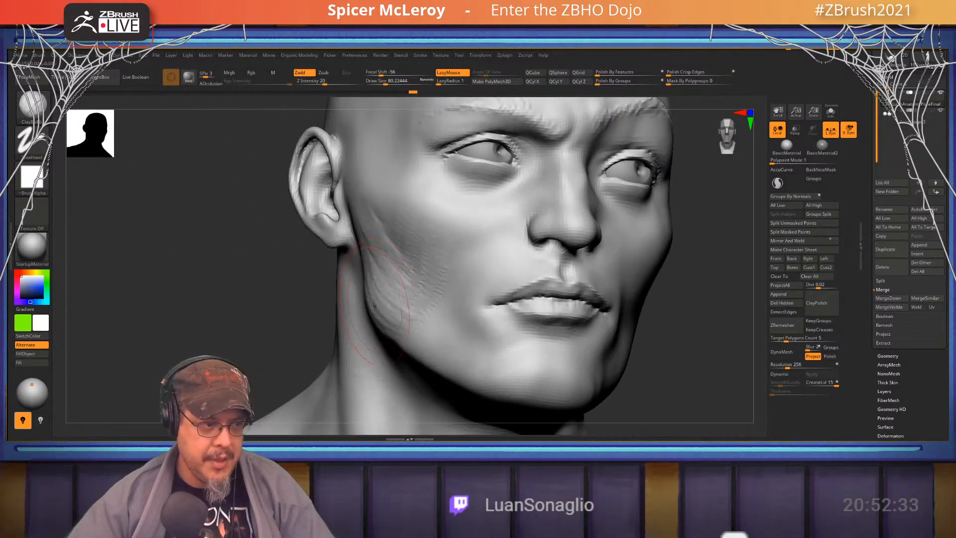
{"action": "right_click_drag", "start_coordinate": [368, 269], "coordinate": [352, 280]}
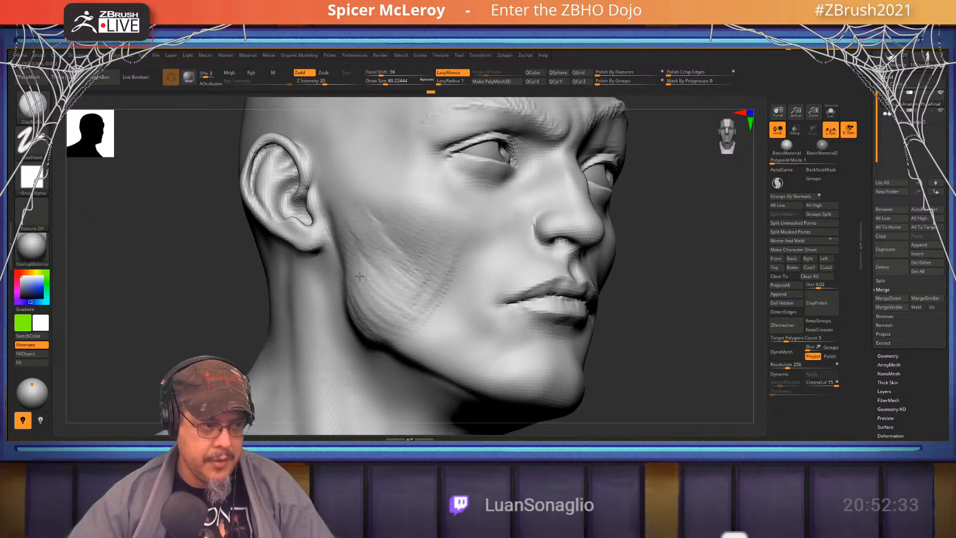
{"action": "key", "text": "shift"}
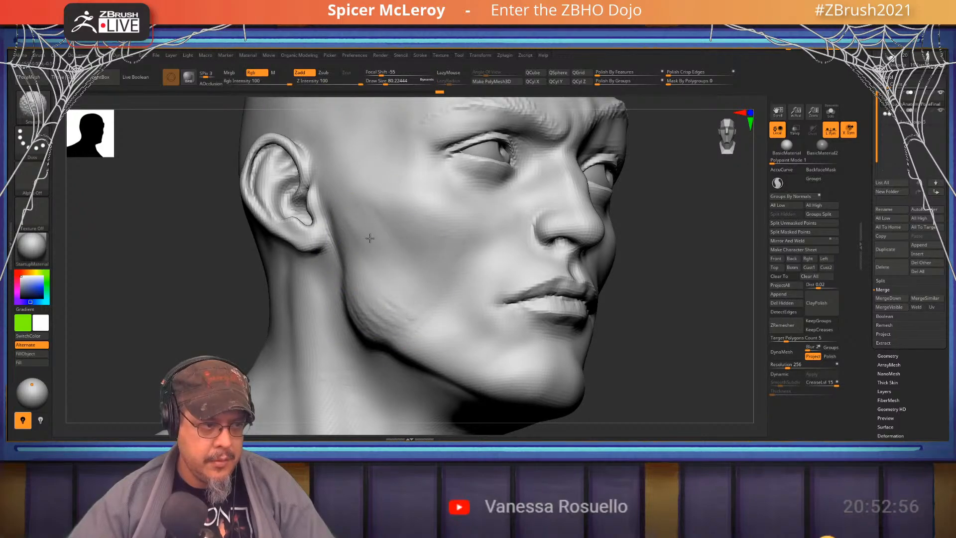
Reshape the jaw corner and lower jawline in profile with the Move brush at draw sizes about 124 and 80
{"action": "mouse_move", "coordinate": [375, 284]}
{"action": "right_mouse_down"}
{"action": "mouse_move", "coordinate": [573, 239]}
{"action": "mouse_move", "coordinate": [621, 244]}
{"action": "mouse_move", "coordinate": [600, 240]}
{"action": "mouse_move", "coordinate": [598, 288]}
{"action": "mouse_move", "coordinate": [587, 273]}
{"action": "right_mouse_up"}
{"action": "key", "text": "f"}
{"action": "key", "text": "b"}
{"action": "key", "text": "m"}
{"action": "key", "text": "v"}
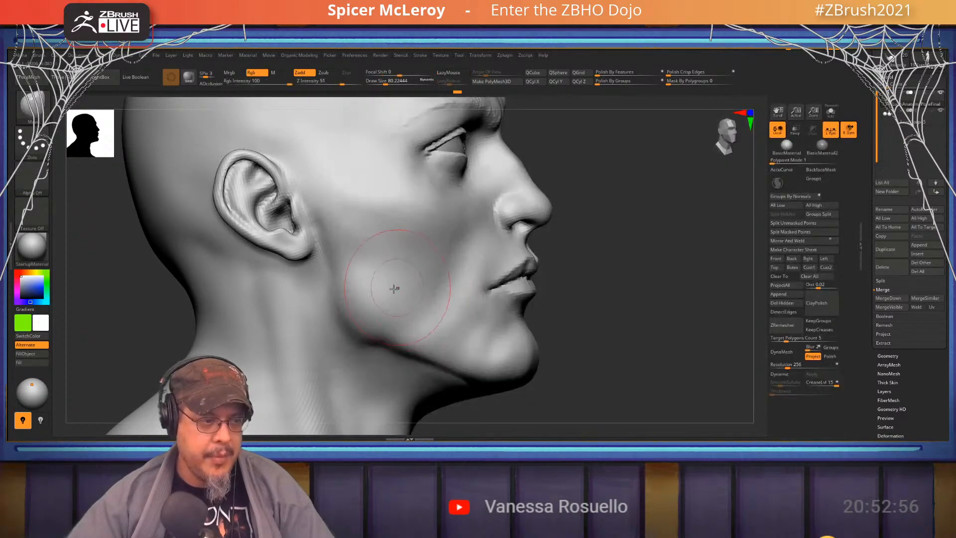
{"action": "key", "text": "s"}
{"action": "right_click_drag", "start_coordinate": [384, 299], "coordinate": [384, 294]}
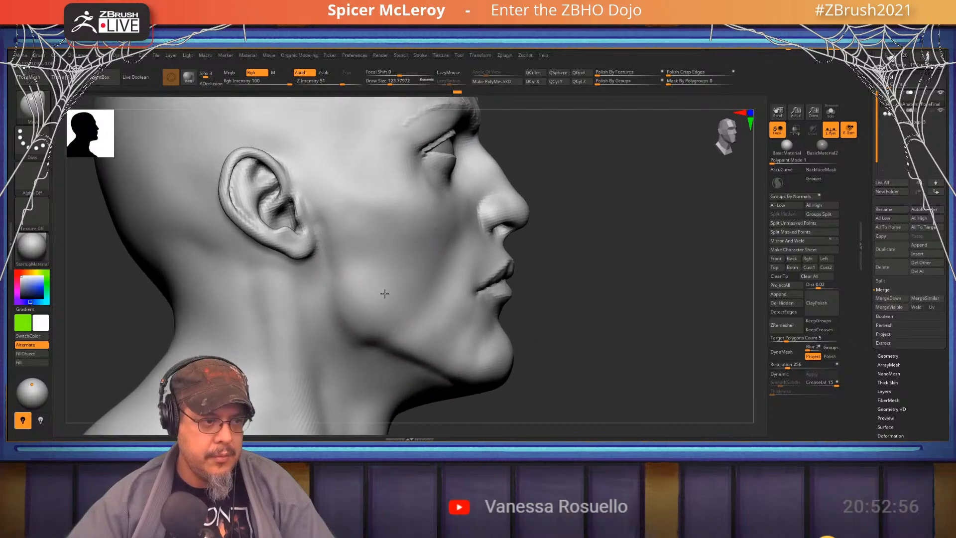
{"action": "left_click_drag", "start_coordinate": [367, 334], "coordinate": [373, 352]}
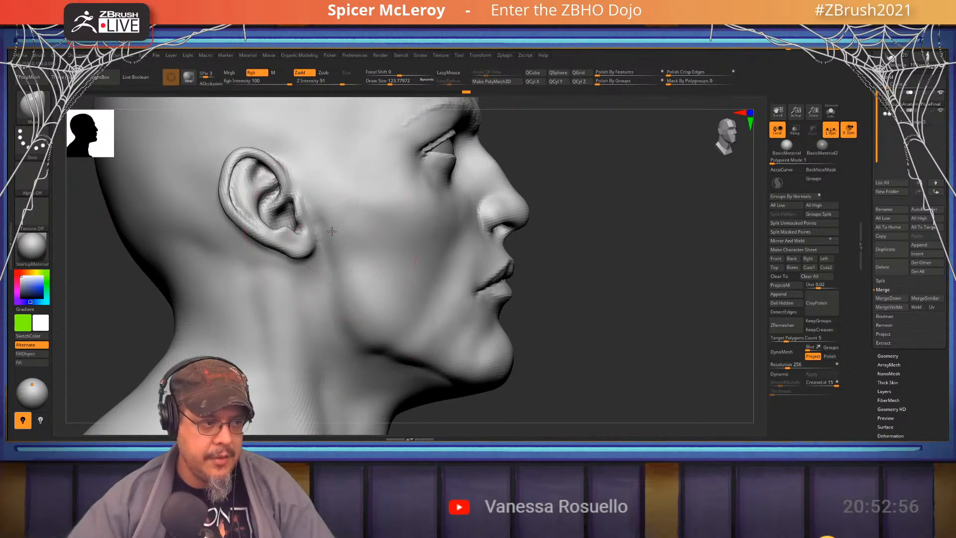
{"action": "key", "text": "s"}
{"action": "mouse_move", "coordinate": [361, 324]}
{"action": "left_mouse_down"}
{"action": "mouse_move", "coordinate": [343, 324]}
{"action": "mouse_move", "coordinate": [351, 321]}
{"action": "left_mouse_up"}
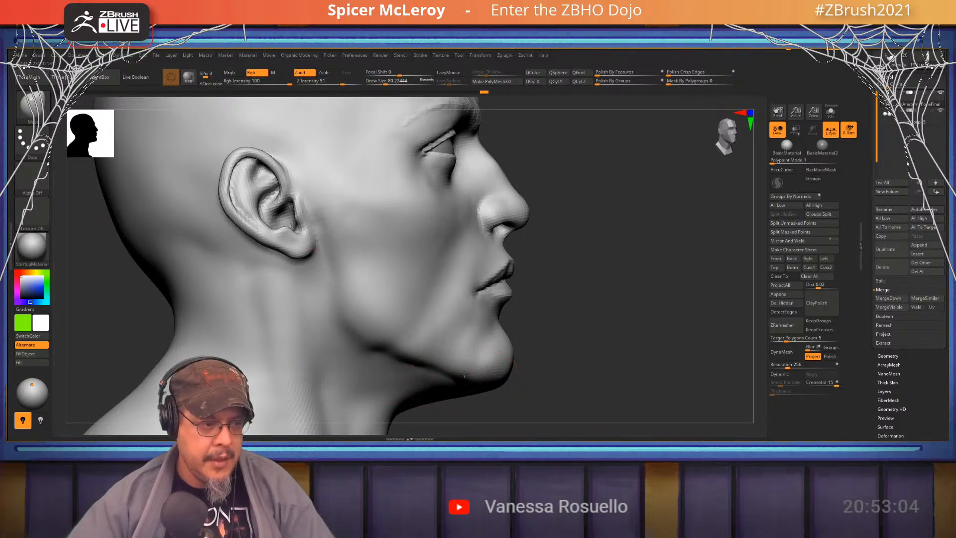
{"action": "key", "text": "shift"}
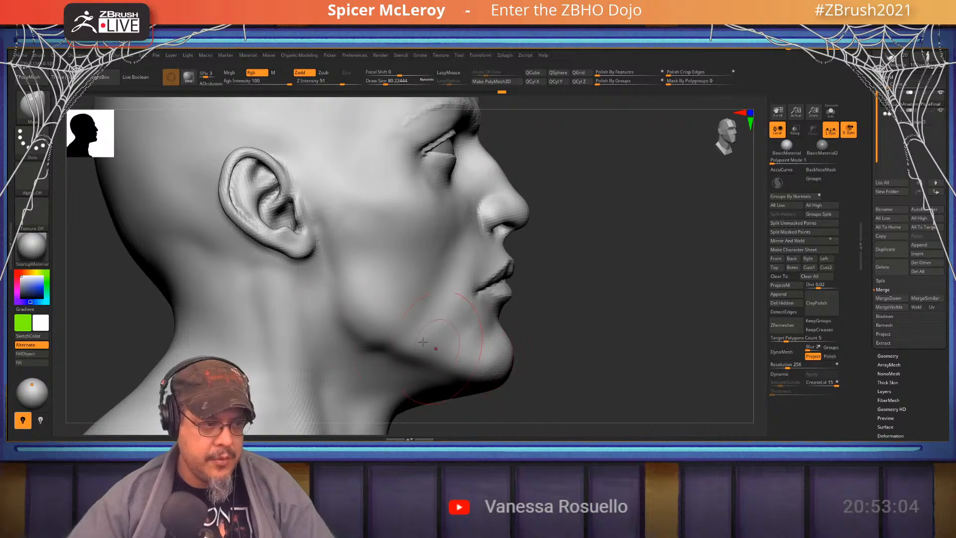
Carve the planes of the nose tip from the front with the DamStandard brush at draw size about 44
{"action": "right_click_drag", "start_coordinate": [423, 342], "coordinate": [489, 287]}
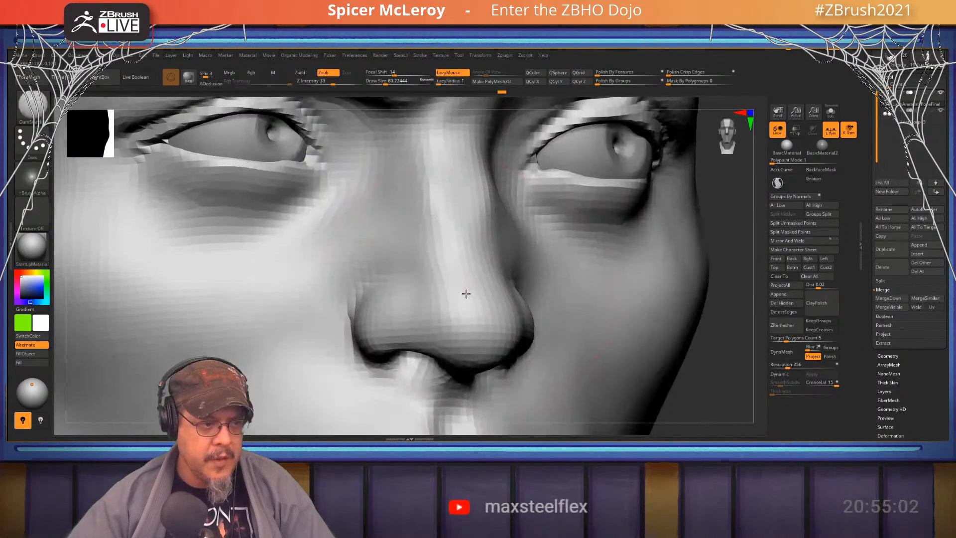
{"action": "key", "text": "s"}
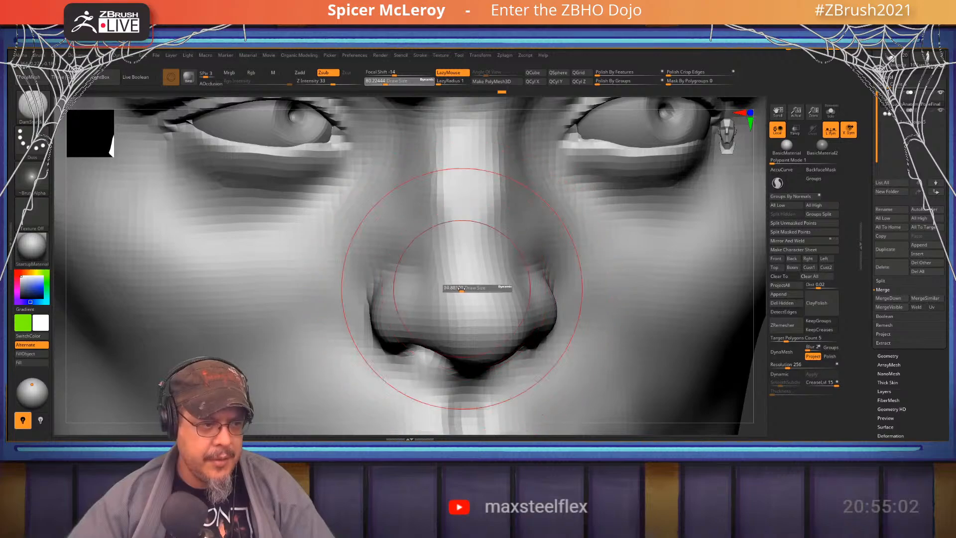
{"action": "left_click_drag", "start_coordinate": [458, 288], "coordinate": [451, 255]}
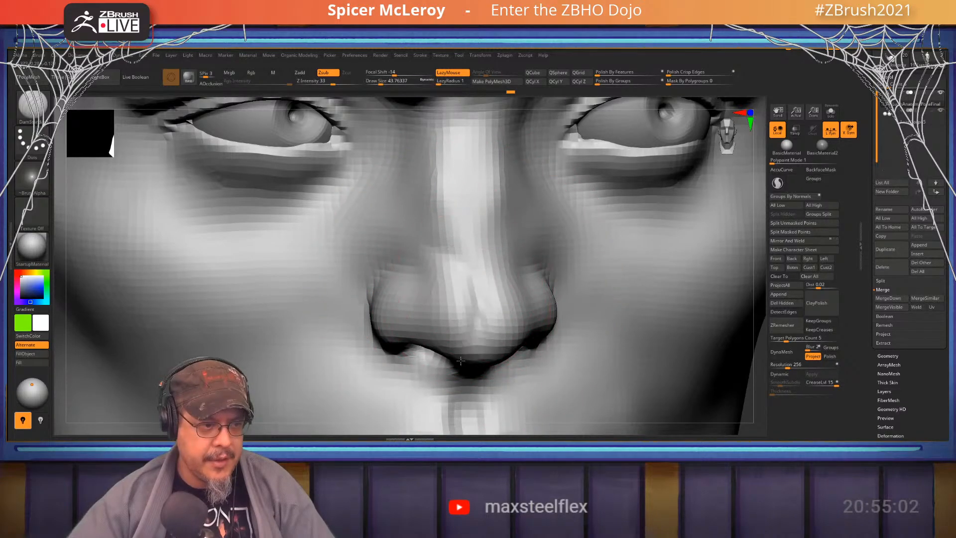
Adjust the nostrils and columella from below with the Move brush at draw size about 44
{"action": "mouse_move", "coordinate": [461, 361]}
{"action": "right_mouse_down"}
{"action": "mouse_move", "coordinate": [486, 254]}
{"action": "mouse_move", "coordinate": [481, 276]}
{"action": "mouse_move", "coordinate": [463, 274]}
{"action": "mouse_move", "coordinate": [458, 206]}
{"action": "right_mouse_up"}
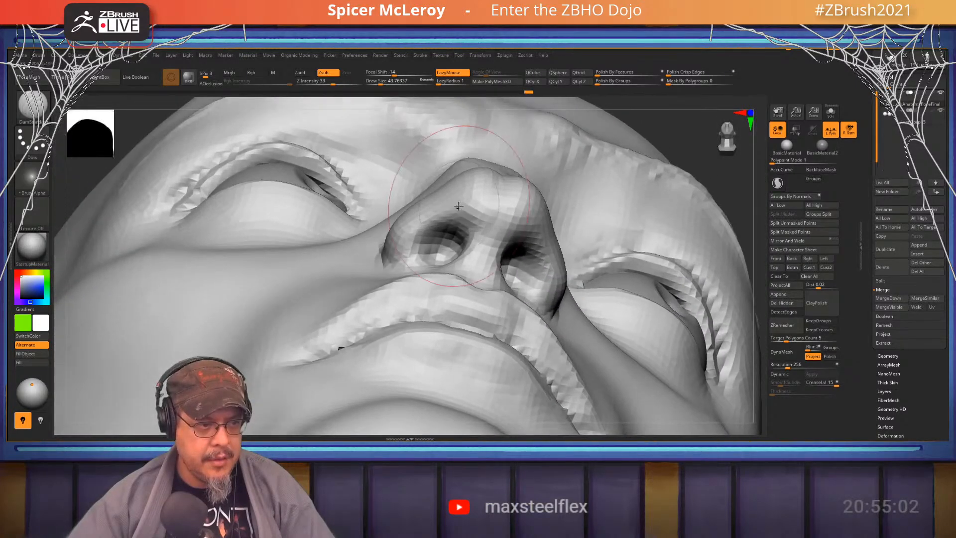
{"action": "key", "text": "b"}
{"action": "key", "text": "m"}
{"action": "key", "text": "v"}
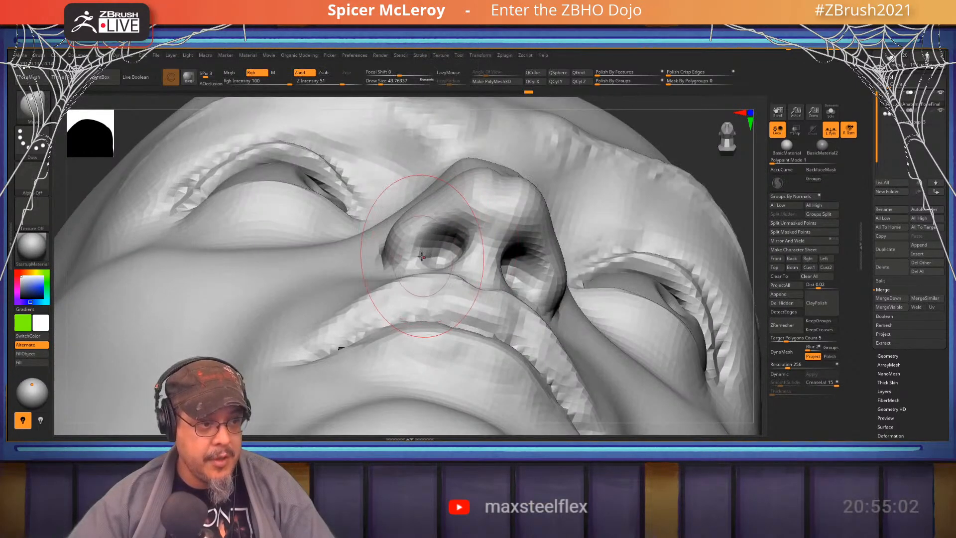
{"action": "key", "text": "ctrl"}
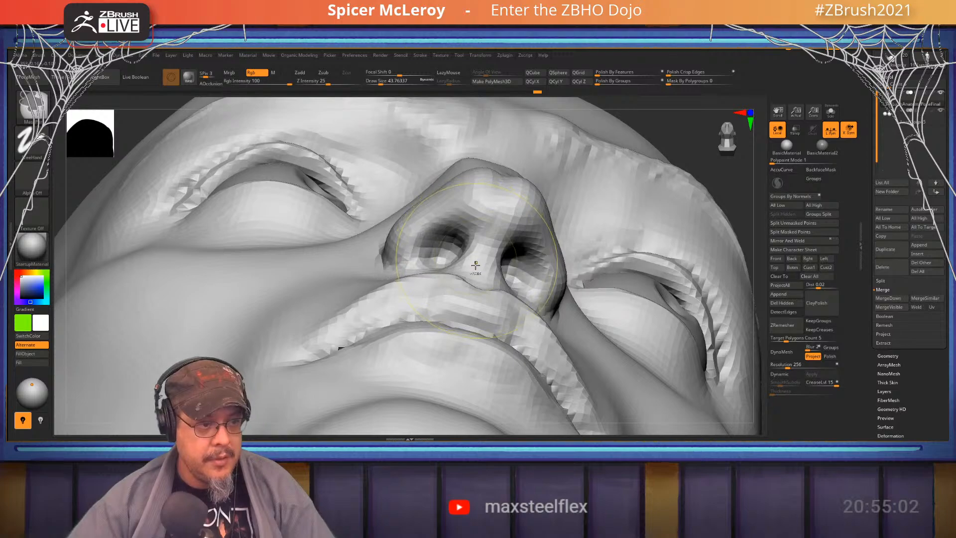
{"action": "mouse_move", "coordinate": [476, 265]}
{"action": "left_mouse_down"}
{"action": "mouse_move", "coordinate": [476, 253]}
{"action": "mouse_move", "coordinate": [500, 271]}
{"action": "left_mouse_up"}
Reshape the nose tip in profile with the Move brush at draw size about 77, and smooth it at about 27
{"action": "mouse_move", "coordinate": [500, 271]}
{"action": "right_mouse_down"}
{"action": "mouse_move", "coordinate": [474, 293]}
{"action": "mouse_move", "coordinate": [463, 323]}
{"action": "mouse_move", "coordinate": [437, 243]}
{"action": "mouse_move", "coordinate": [443, 256]}
{"action": "right_mouse_up"}
{"action": "key", "text": "s"}
{"action": "left_click_drag", "start_coordinate": [465, 268], "coordinate": [445, 259]}
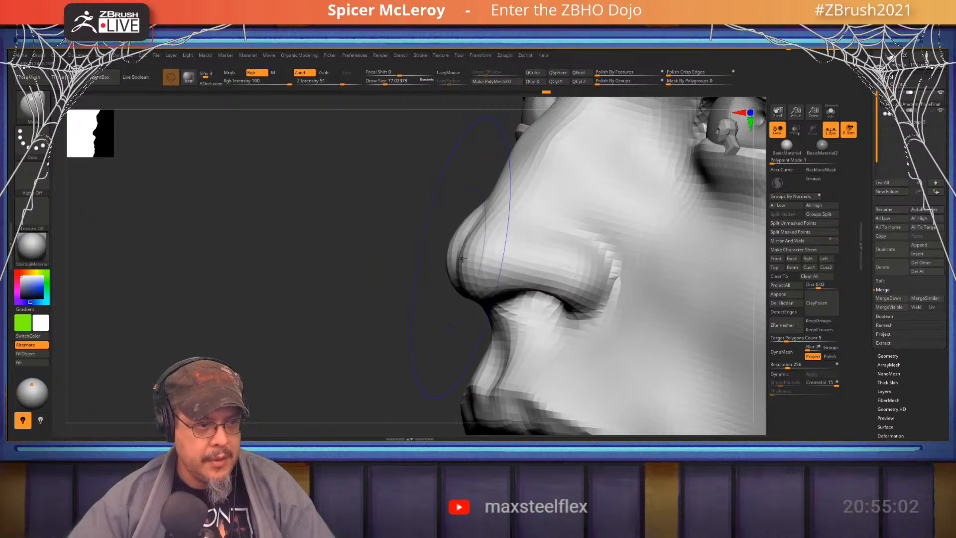
{"action": "right_click_drag", "start_coordinate": [484, 283], "coordinate": [538, 296]}
{"action": "key", "text": "s"}
{"action": "mouse_move", "coordinate": [538, 296]}
{"action": "left_mouse_down"}
{"action": "mouse_move", "coordinate": [521, 298]}
{"action": "mouse_move", "coordinate": [524, 282]}
{"action": "left_mouse_up"}
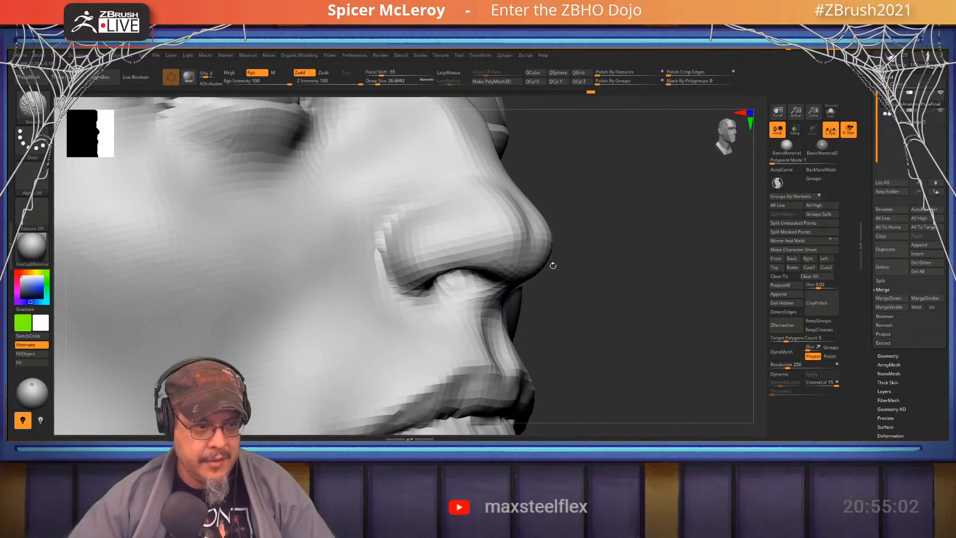
Reshape the lower edge of the chin from the front with the Move brush at draw size about 94, and smooth it
{"action": "right_click_drag", "start_coordinate": [553, 265], "coordinate": [437, 264], "text": "ctrl"}
{"action": "right_click_drag", "start_coordinate": [697, 251], "coordinate": [611, 254]}
{"action": "mouse_move", "coordinate": [460, 294]}
{"action": "right_mouse_down", "text": "alt"}
{"action": "mouse_move", "coordinate": [498, 249]}
{"action": "mouse_move", "coordinate": [541, 259]}
{"action": "mouse_move", "coordinate": [501, 262]}
{"action": "mouse_move", "coordinate": [498, 309]}
{"action": "mouse_move", "coordinate": [514, 280]}
{"action": "mouse_move", "coordinate": [528, 294]}
{"action": "mouse_move", "coordinate": [484, 247]}
{"action": "mouse_move", "coordinate": [473, 249]}
{"action": "right_mouse_up", "text": "alt"}
{"action": "key", "text": "b"}
{"action": "key", "text": "f"}
{"action": "key", "text": "s"}
{"action": "key", "text": "b"}
{"action": "key", "text": "m"}
{"action": "key", "text": "v"}
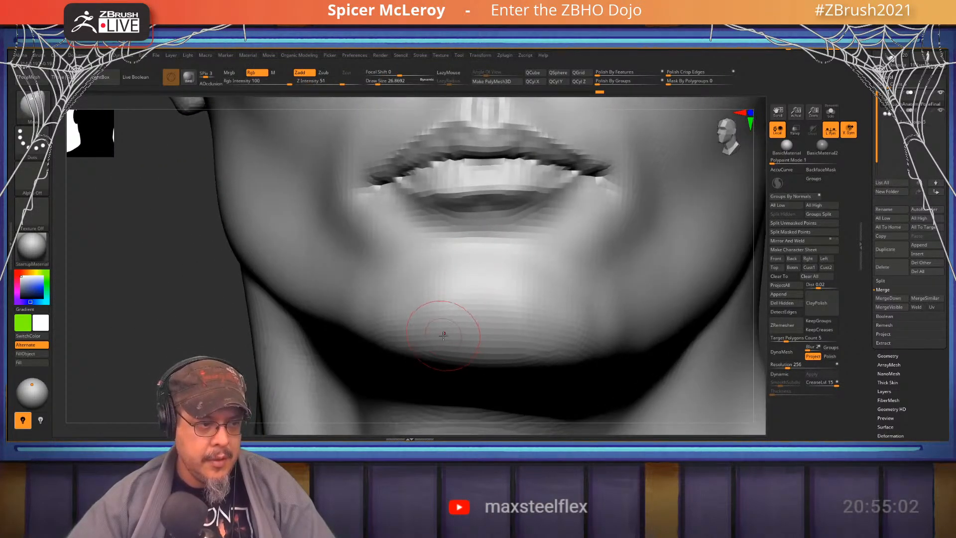
{"action": "key", "text": "s"}
{"action": "left_click_drag", "start_coordinate": [441, 337], "coordinate": [450, 338]}
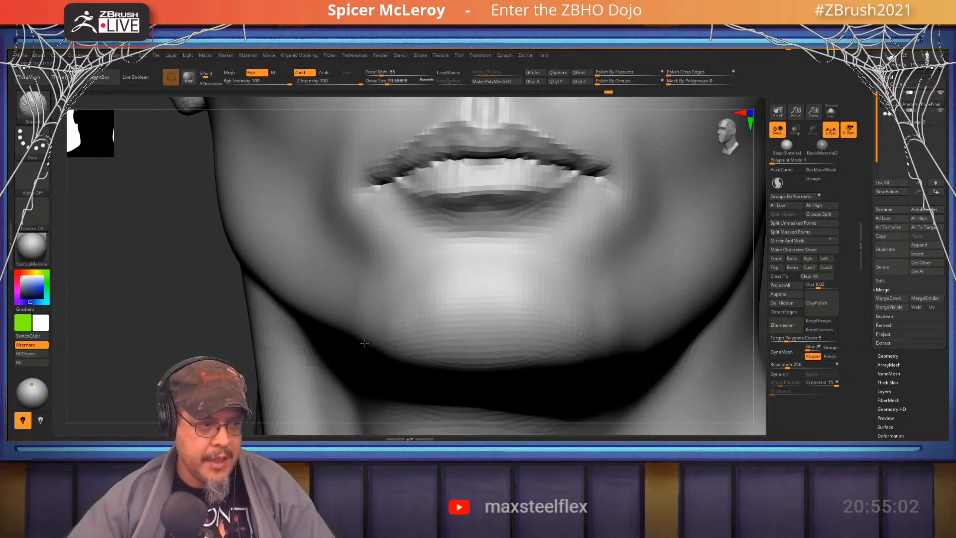
Raise and round the chin with the FormSoft brush at draw size about 94 and Z intensity 3
{"action": "right_click_drag", "start_coordinate": [407, 307], "coordinate": [458, 284], "text": "shift"}
{"action": "key", "text": "b"}
{"action": "key", "text": "d"}
{"action": "key", "text": "s"}
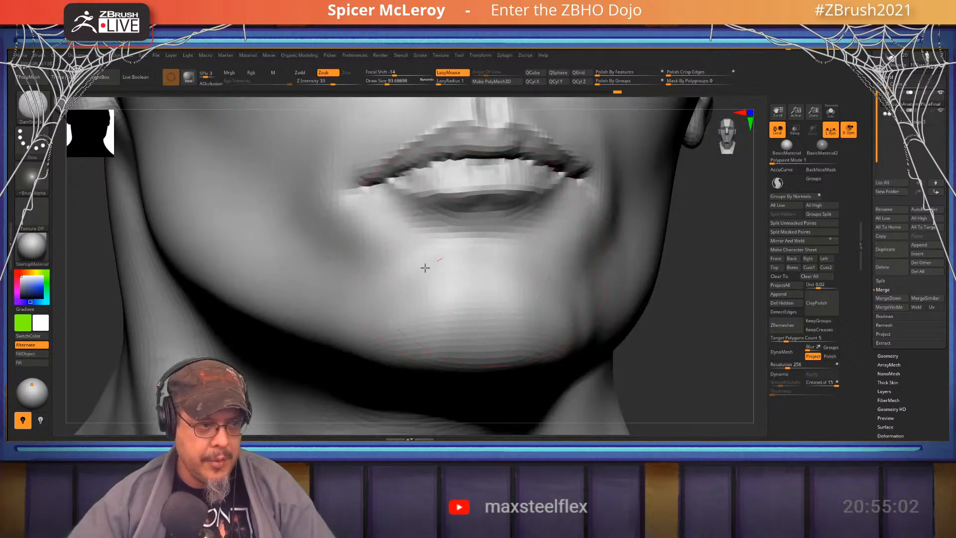
{"action": "key", "text": "b"}
{"action": "key", "text": "f"}
{"action": "key", "text": "s"}
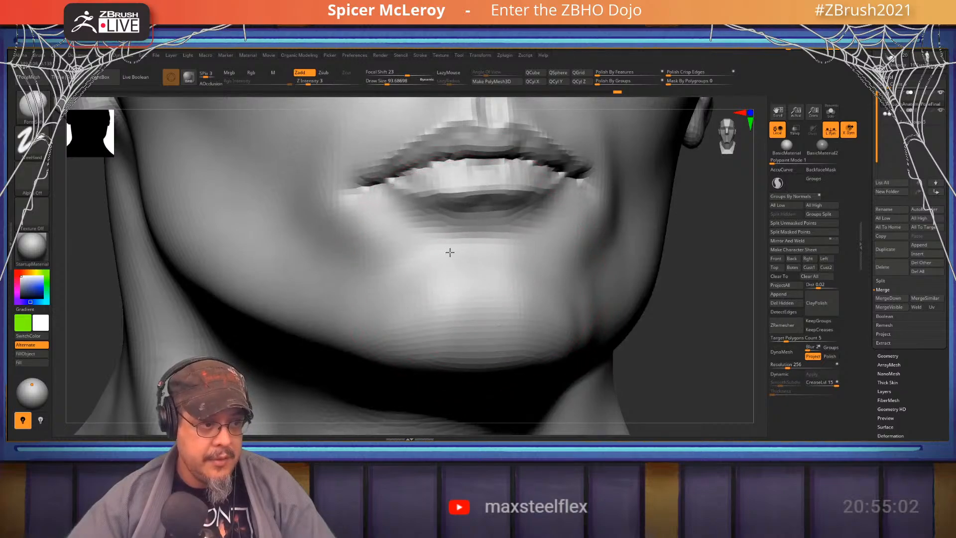
{"action": "right_click_drag", "start_coordinate": [393, 332], "coordinate": [538, 262]}
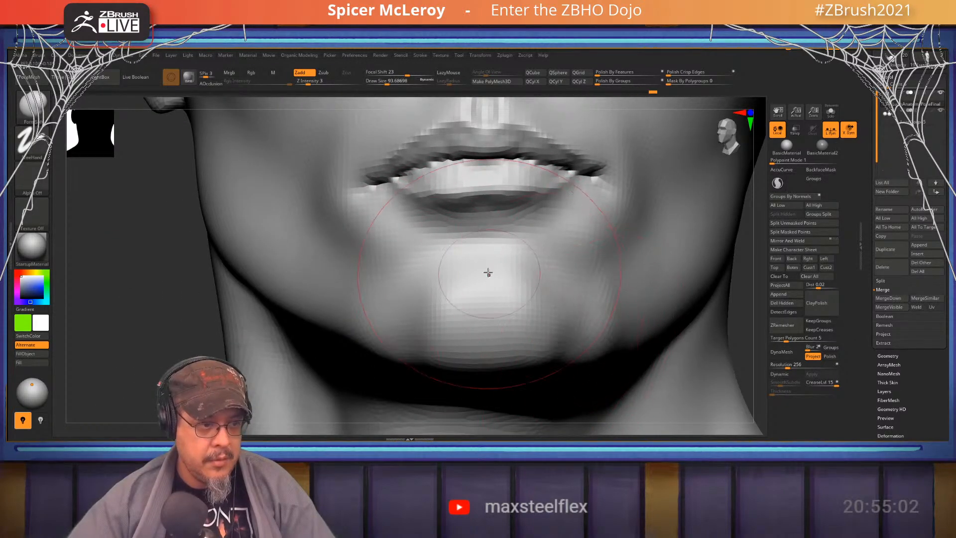
{"action": "left_click_drag", "start_coordinate": [420, 336], "coordinate": [546, 338]}
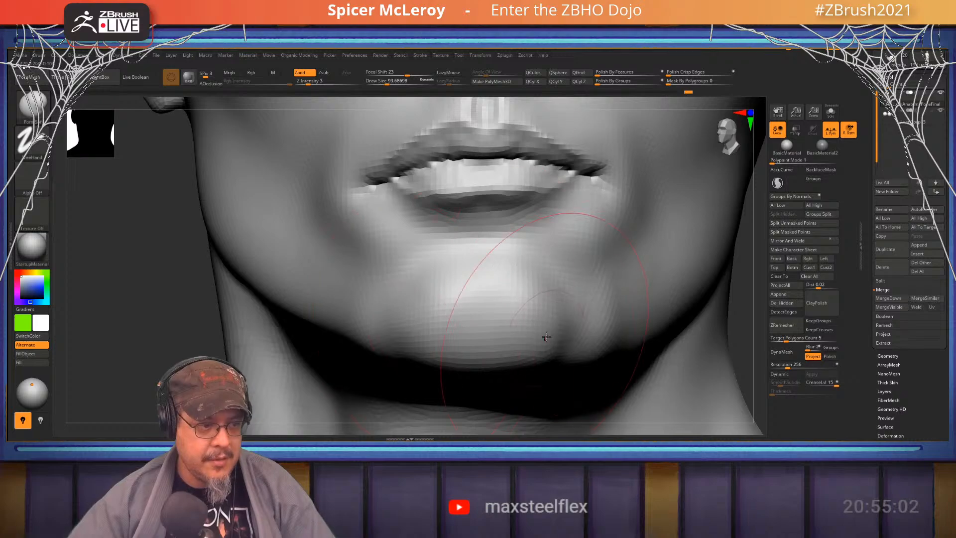
Fill the hollow beside the chin below the mouth corner with the ClayBuildup brush at draw size about 59
{"action": "mouse_move", "coordinate": [516, 275]}
{"action": "right_mouse_down"}
{"action": "mouse_move", "coordinate": [473, 261]}
{"action": "mouse_move", "coordinate": [436, 225]}
{"action": "right_mouse_up"}
{"action": "key", "text": "b"}
{"action": "key", "text": "c"}
{"action": "key", "text": "b"}
{"action": "key", "text": "s"}
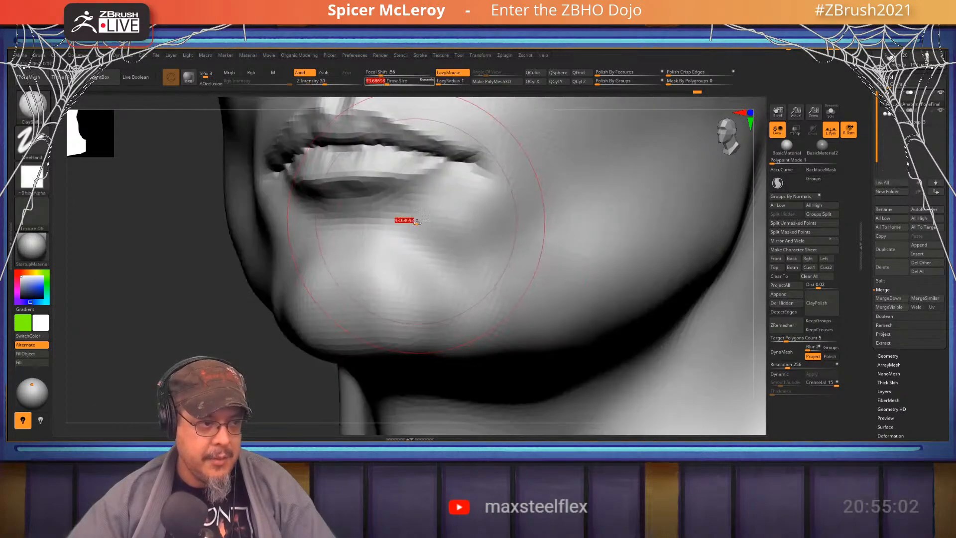
{"action": "left_click_drag", "start_coordinate": [417, 224], "coordinate": [410, 219]}
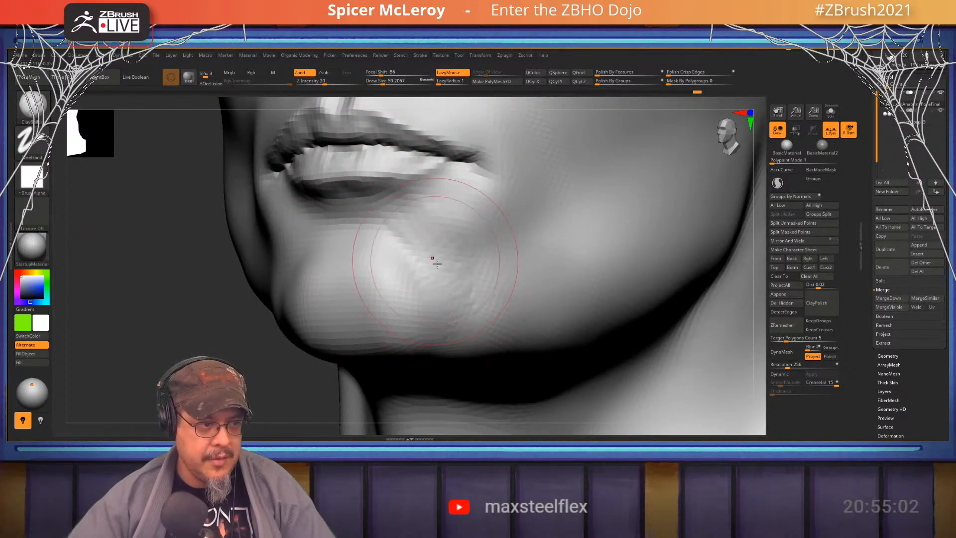
{"action": "mouse_move", "coordinate": [438, 264]}
{"action": "left_mouse_down"}
{"action": "mouse_move", "coordinate": [456, 197]}
{"action": "mouse_move", "coordinate": [459, 209]}
{"action": "mouse_move", "coordinate": [432, 241]}
{"action": "left_mouse_up"}
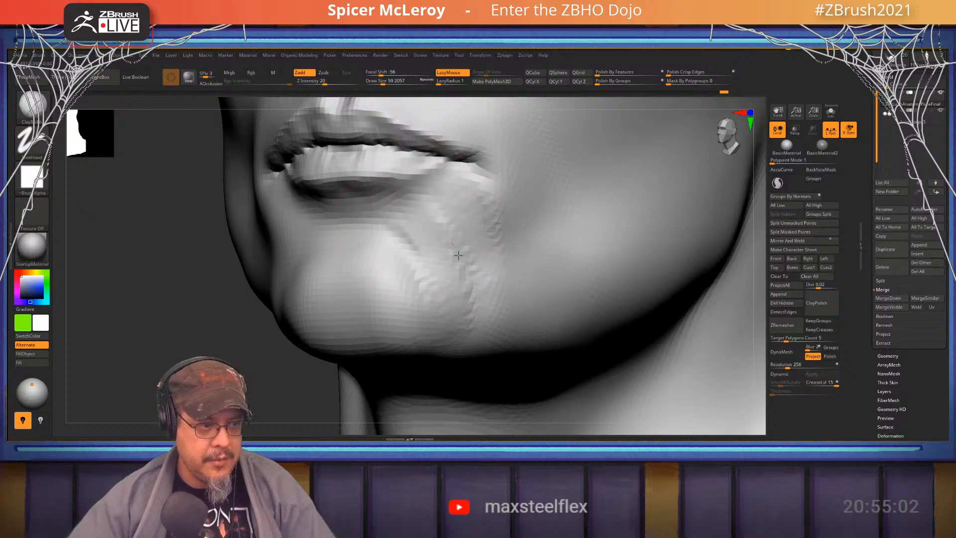
{"action": "mouse_move", "coordinate": [477, 262]}
{"action": "left_mouse_down"}
{"action": "mouse_move", "coordinate": [437, 205]}
{"action": "mouse_move", "coordinate": [493, 297]}
{"action": "mouse_move", "coordinate": [491, 209]}
{"action": "mouse_move", "coordinate": [451, 292]}
{"action": "mouse_move", "coordinate": [452, 312]}
{"action": "left_mouse_up"}
Build up the transition between the mouth corner and the side of the chin with the ClayBuildup brush at draw size about 59
{"action": "mouse_move", "coordinate": [427, 291]}
{"action": "right_mouse_down"}
{"action": "mouse_move", "coordinate": [452, 279]}
{"action": "mouse_move", "coordinate": [533, 311]}
{"action": "right_mouse_up"}
{"action": "left_click_drag", "start_coordinate": [414, 252], "coordinate": [378, 330]}
{"action": "mouse_move", "coordinate": [401, 245]}
{"action": "left_mouse_down"}
{"action": "mouse_move", "coordinate": [380, 348]}
{"action": "mouse_move", "coordinate": [388, 323]}
{"action": "mouse_move", "coordinate": [374, 335]}
{"action": "mouse_move", "coordinate": [373, 250]}
{"action": "mouse_move", "coordinate": [389, 294]}
{"action": "mouse_move", "coordinate": [373, 283]}
{"action": "mouse_move", "coordinate": [364, 299]}
{"action": "left_mouse_up"}
{"action": "right_click_drag", "start_coordinate": [363, 299], "coordinate": [304, 291]}
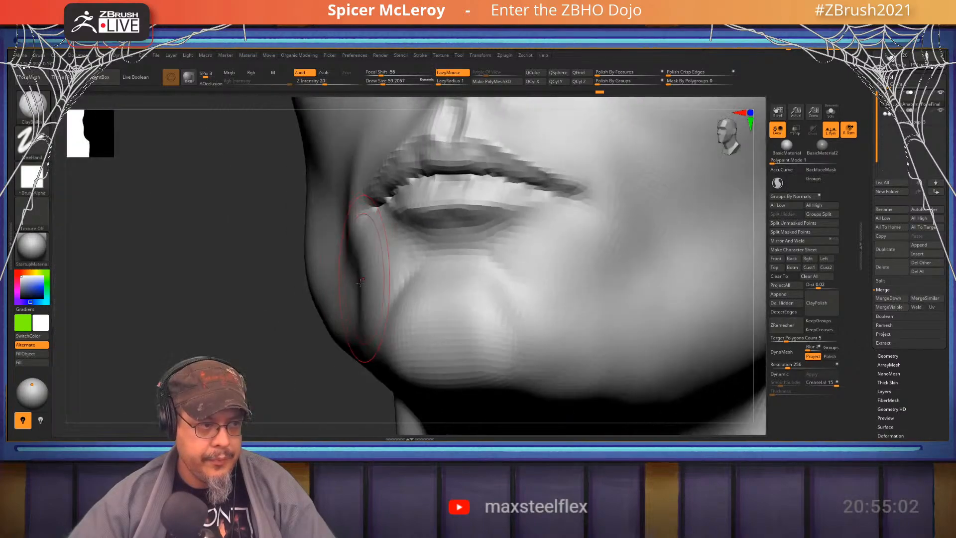
Build up the area around and below the opposite mouth corner with ClayBuildup at draw size about 59 and 41, and smooth it
{"action": "mouse_move", "coordinate": [568, 219]}
{"action": "right_mouse_down", "text": "alt"}
{"action": "mouse_move", "coordinate": [433, 267]}
{"action": "mouse_move", "coordinate": [630, 283]}
{"action": "right_mouse_up", "text": "alt"}
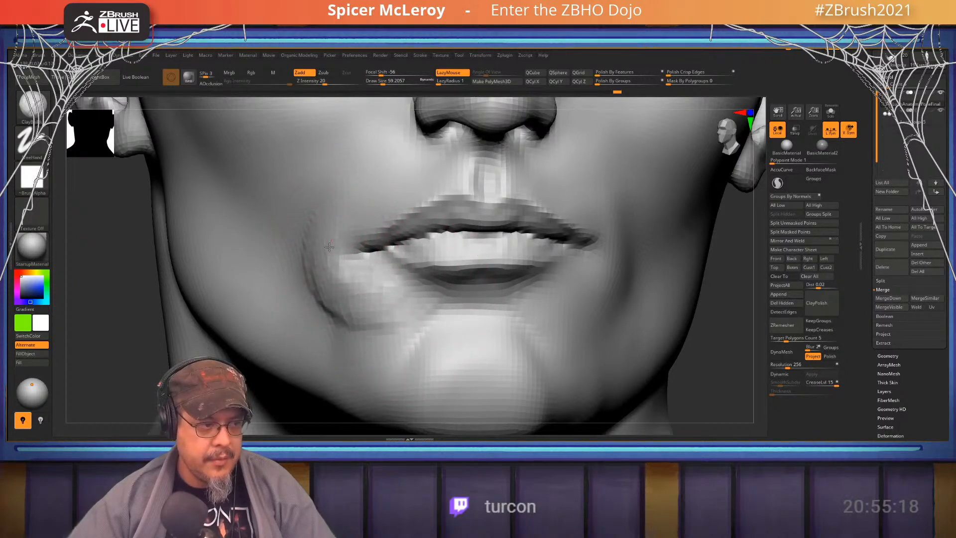
{"action": "right_click_drag", "start_coordinate": [341, 246], "coordinate": [380, 298]}
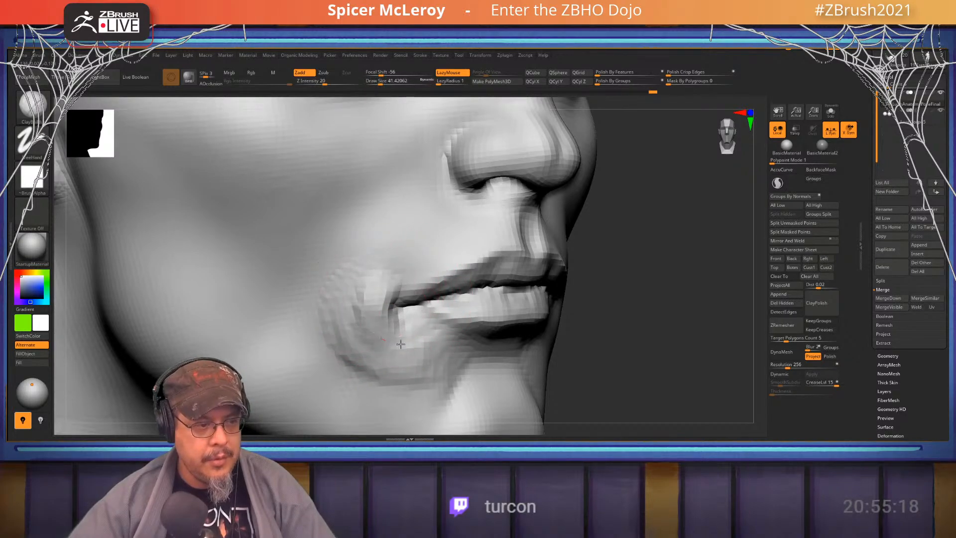
{"action": "mouse_move", "coordinate": [375, 315]}
{"action": "right_mouse_down"}
{"action": "mouse_move", "coordinate": [344, 309]}
{"action": "mouse_move", "coordinate": [374, 306]}
{"action": "mouse_move", "coordinate": [352, 248]}
{"action": "right_mouse_up"}
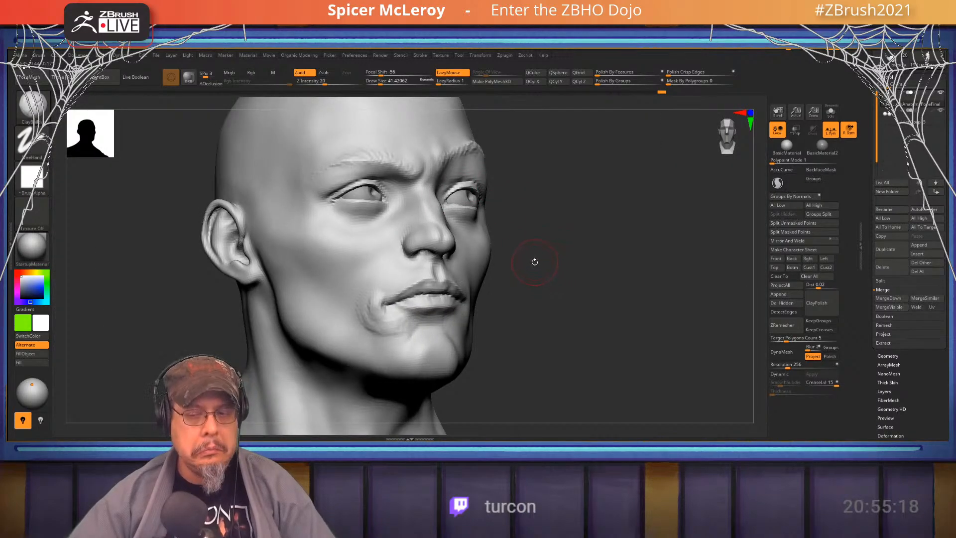
{"action": "mouse_move", "coordinate": [556, 273]}
{"action": "right_mouse_down", "text": "ctrl"}
{"action": "mouse_move", "coordinate": [582, 295]}
{"action": "mouse_move", "coordinate": [590, 348]}
{"action": "right_mouse_up", "text": "ctrl"}
{"action": "left_click_drag", "start_coordinate": [349, 314], "coordinate": [382, 342], "text": "shift"}
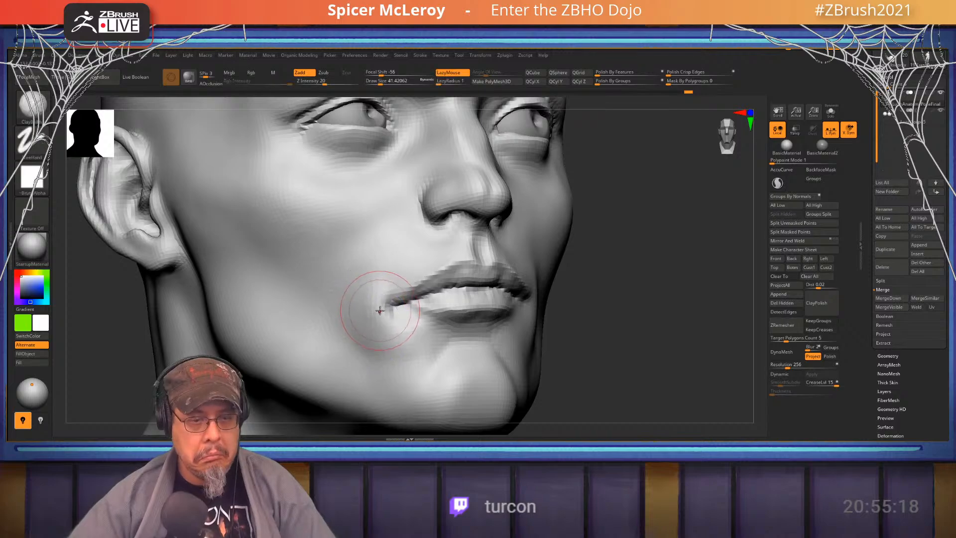
Smooth the jawline and the area beside the mouth corner at draw size about 41
{"action": "mouse_move", "coordinate": [455, 297]}
{"action": "right_mouse_down"}
{"action": "mouse_move", "coordinate": [393, 294]}
{"action": "mouse_move", "coordinate": [469, 260]}
{"action": "mouse_move", "coordinate": [452, 338]}
{"action": "mouse_move", "coordinate": [448, 312]}
{"action": "right_mouse_up"}
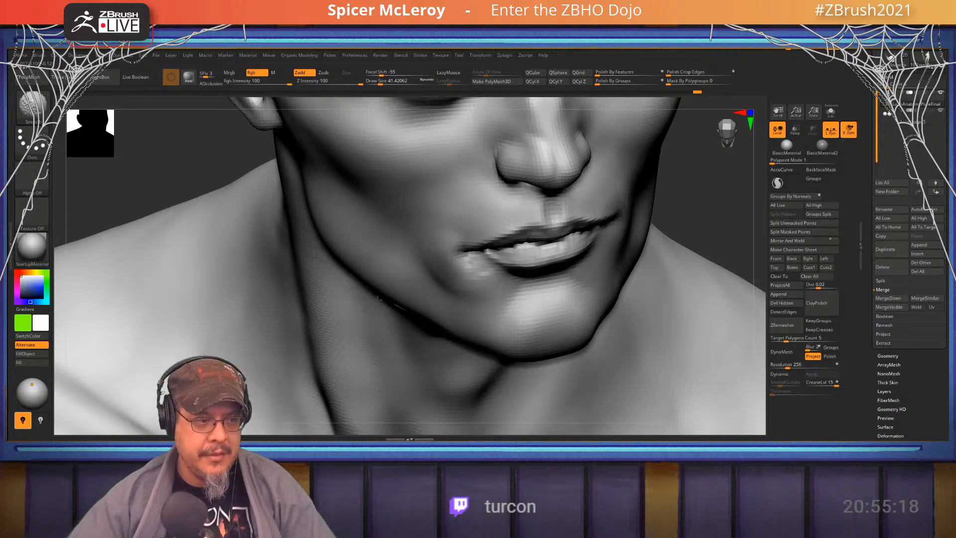
{"action": "left_click_drag", "start_coordinate": [378, 300], "coordinate": [394, 304], "text": "shift"}
{"action": "right_click_drag", "start_coordinate": [448, 277], "coordinate": [454, 241]}
{"action": "left_click_drag", "start_coordinate": [455, 241], "coordinate": [428, 265], "text": "shift"}
Fill the area between the inner eye corner and the side of the nose with ClayBuildup at draw size about 41, and smooth it
{"action": "right_click_drag", "start_coordinate": [427, 267], "coordinate": [466, 208]}
{"action": "right_click", "coordinate": [456, 227]}
{"action": "mouse_move", "coordinate": [458, 235]}
{"action": "left_mouse_down"}
{"action": "mouse_move", "coordinate": [419, 266]}
{"action": "mouse_move", "coordinate": [458, 226]}
{"action": "mouse_move", "coordinate": [457, 174]}
{"action": "left_mouse_up"}
{"action": "mouse_move", "coordinate": [458, 189]}
{"action": "right_mouse_down"}
{"action": "mouse_move", "coordinate": [371, 183]}
{"action": "mouse_move", "coordinate": [462, 199]}
{"action": "right_mouse_up"}
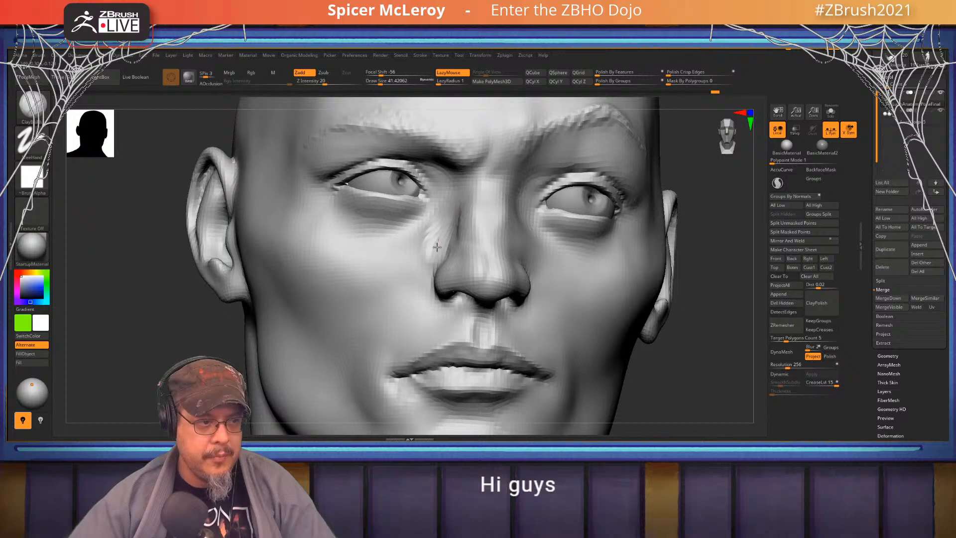
{"action": "right_click_drag", "start_coordinate": [466, 241], "coordinate": [441, 218]}
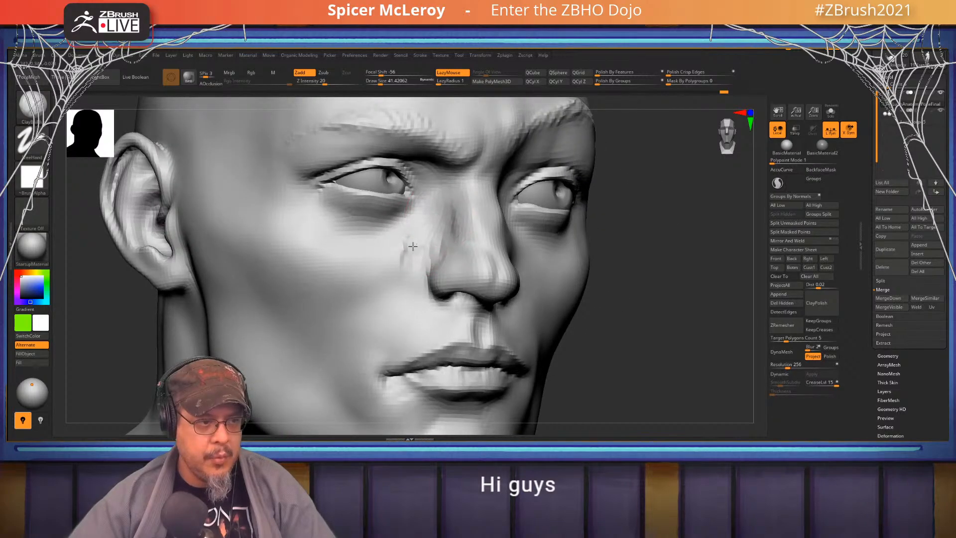
{"action": "key", "text": "shift"}
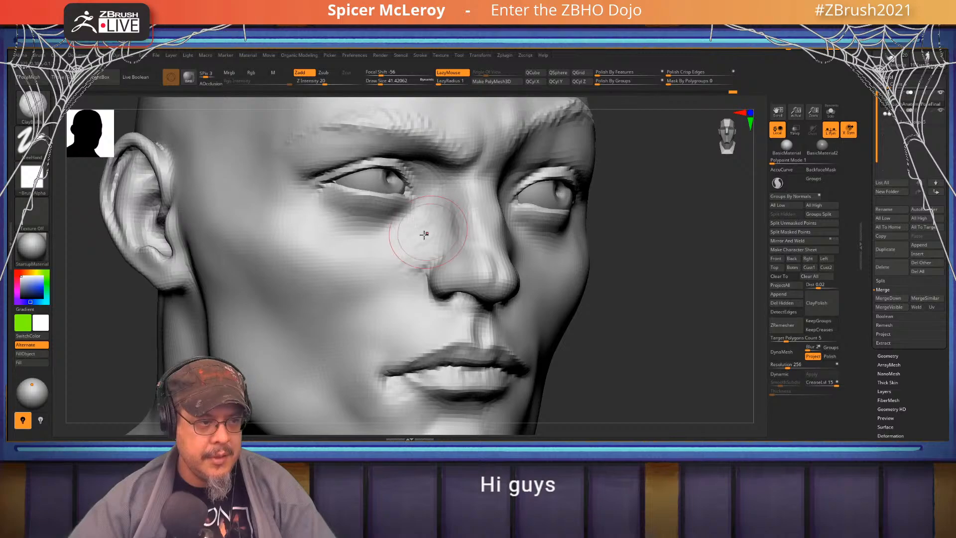
Undo the last change at the inner eye corner and carve the crease below it with the DamStandard brush at draw size about 39
{"action": "mouse_move", "coordinate": [424, 234]}
{"action": "right_mouse_down", "text": "ctrl"}
{"action": "mouse_move", "coordinate": [422, 211]}
{"action": "mouse_move", "coordinate": [393, 214]}
{"action": "mouse_move", "coordinate": [419, 219]}
{"action": "right_mouse_up", "text": "ctrl"}
{"action": "right_click_drag", "start_coordinate": [498, 219], "coordinate": [443, 224]}
{"action": "mouse_move", "coordinate": [443, 224]}
{"action": "right_mouse_down", "text": "ctrl"}
{"action": "mouse_move", "coordinate": [444, 257]}
{"action": "mouse_move", "coordinate": [502, 277]}
{"action": "mouse_move", "coordinate": [374, 273]}
{"action": "right_mouse_up", "text": "ctrl"}
{"action": "right_click_drag", "start_coordinate": [481, 217], "coordinate": [482, 249], "text": "ctrl"}
{"action": "key", "text": "ctrl+z"}
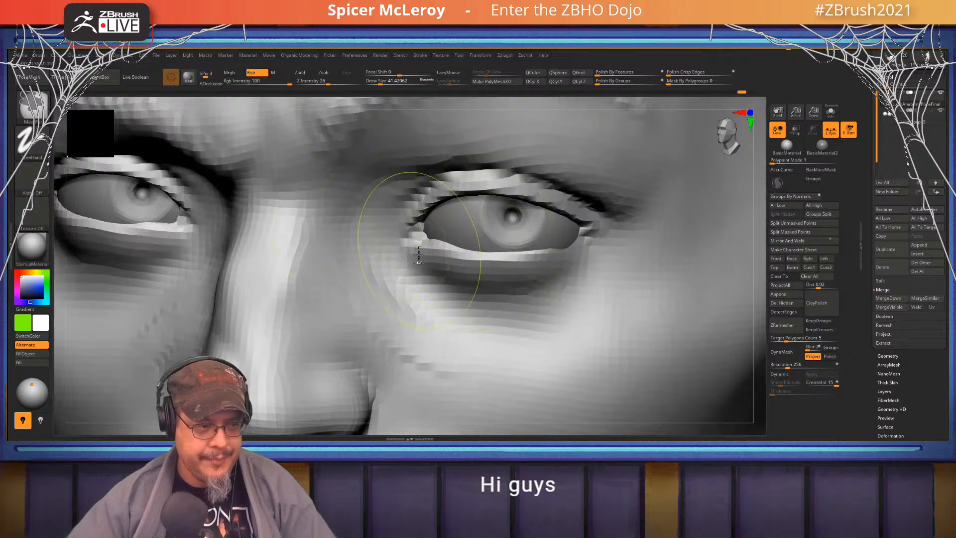
{"action": "right_click_drag", "start_coordinate": [409, 286], "coordinate": [419, 295]}
{"action": "key", "text": "s"}
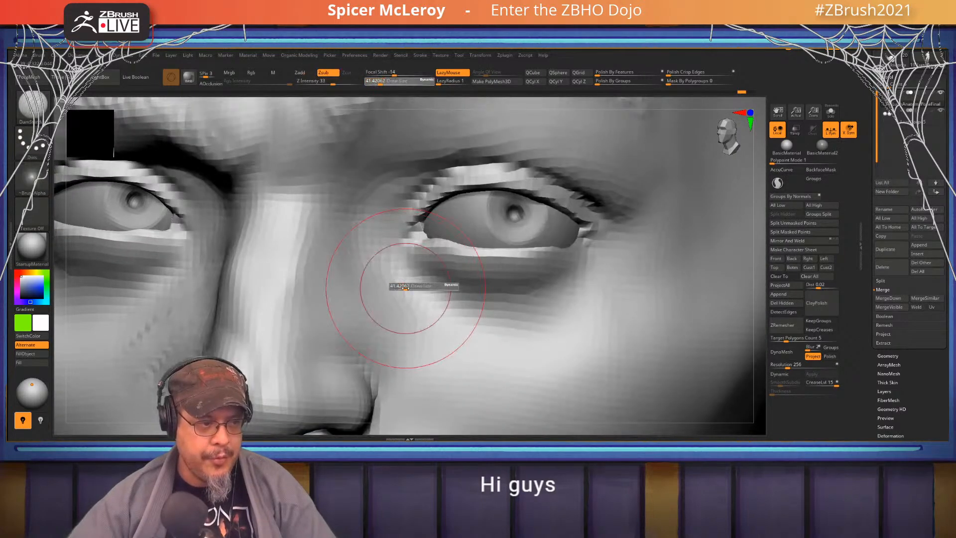
{"action": "left_click_drag", "start_coordinate": [406, 288], "coordinate": [404, 288]}
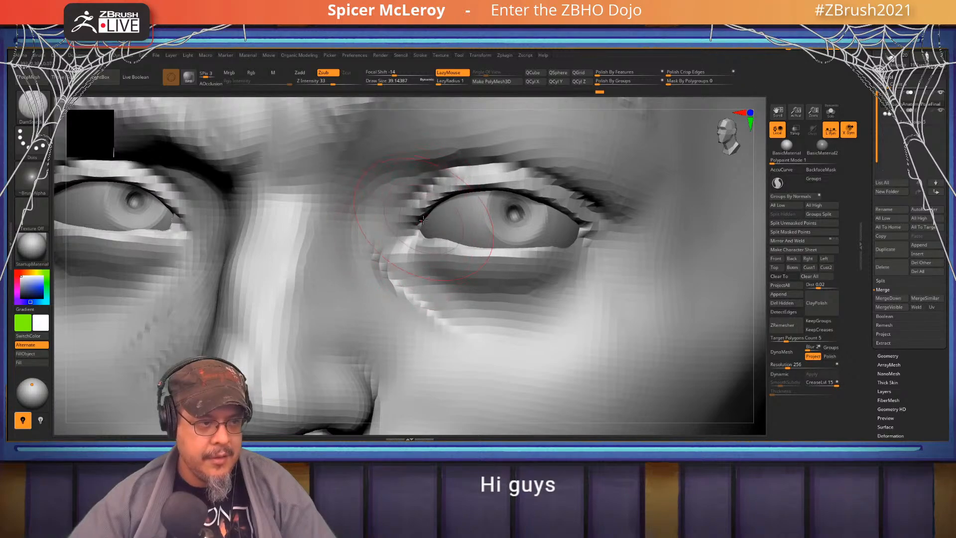
Pull the lower eyelid rim outward from the eyeball with the Move brush at draw size about 74
{"action": "right_click_drag", "start_coordinate": [485, 215], "coordinate": [433, 276]}
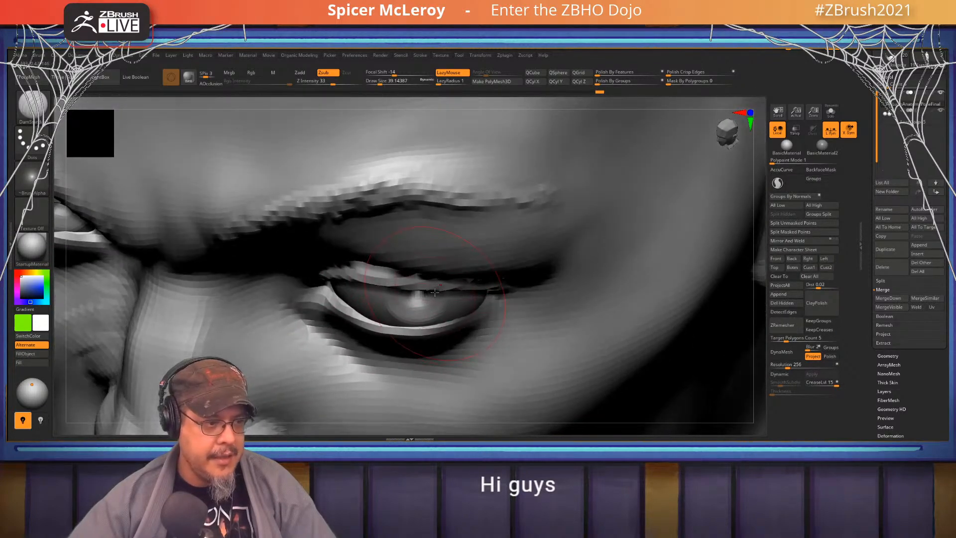
{"action": "key", "text": "b"}
{"action": "key", "text": "m"}
{"action": "key", "text": "v"}
{"action": "key", "text": "d"}
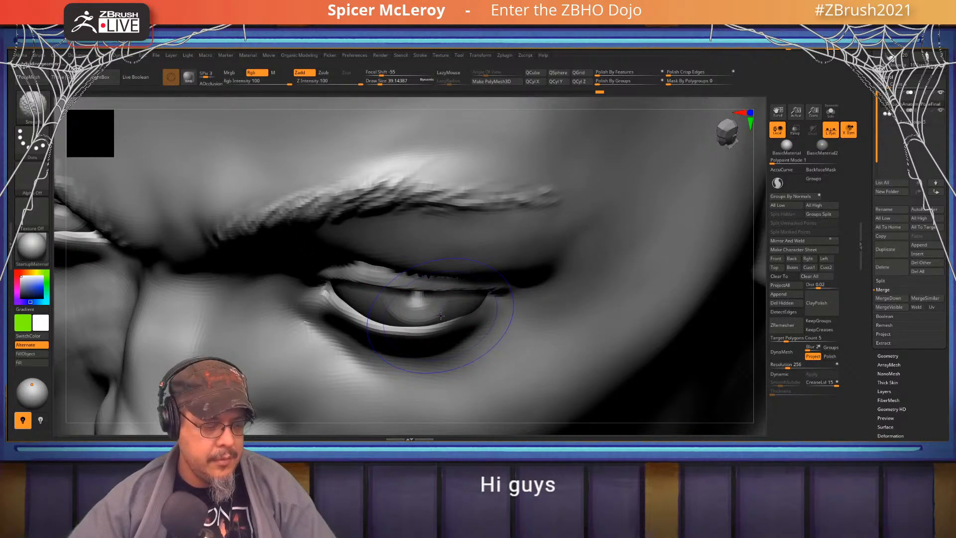
{"action": "key", "text": "shift+d"}
{"action": "key", "text": "s"}
{"action": "left_click_drag", "start_coordinate": [444, 317], "coordinate": [473, 326]}
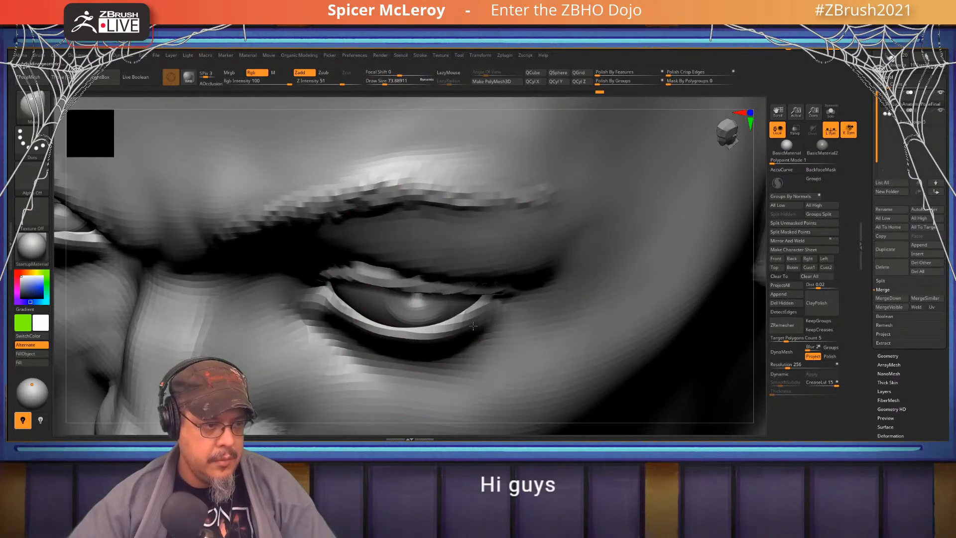
{"action": "left_click_drag", "start_coordinate": [389, 335], "coordinate": [374, 331]}
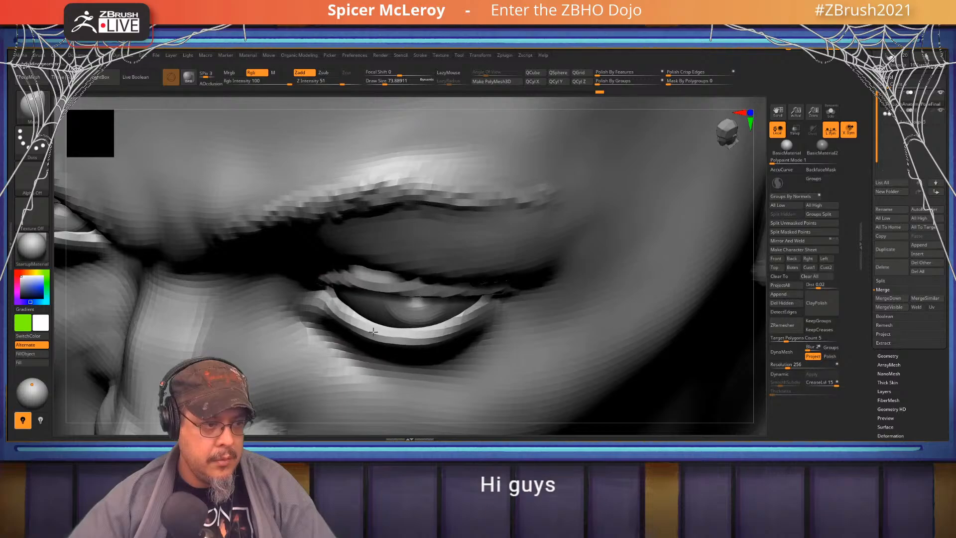
{"action": "mouse_move", "coordinate": [373, 332]}
{"action": "right_mouse_down"}
{"action": "mouse_move", "coordinate": [401, 329]}
{"action": "mouse_move", "coordinate": [379, 248]}
{"action": "right_mouse_up"}
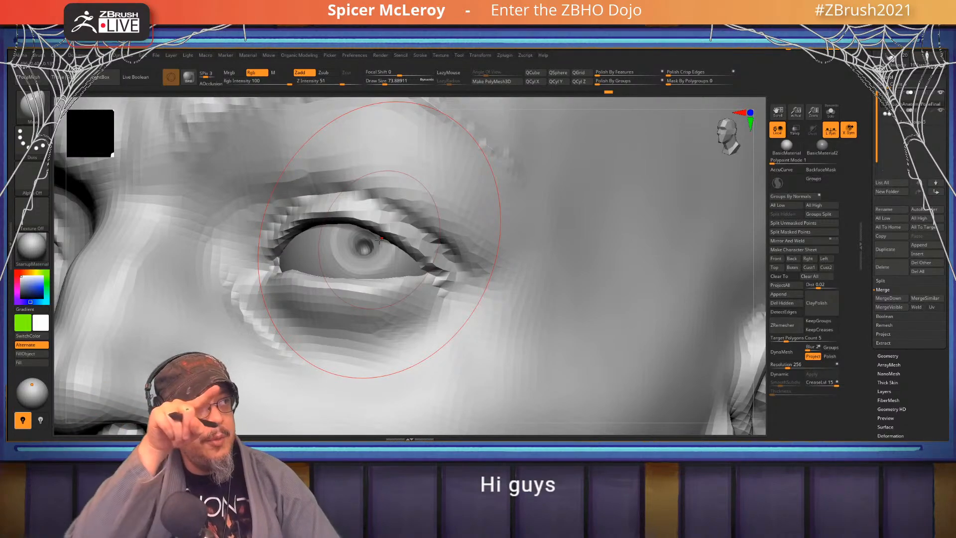
Raise the outer part of the upper eyelid's edge with the Move brush at draw size about 35
{"action": "key", "text": "b"}
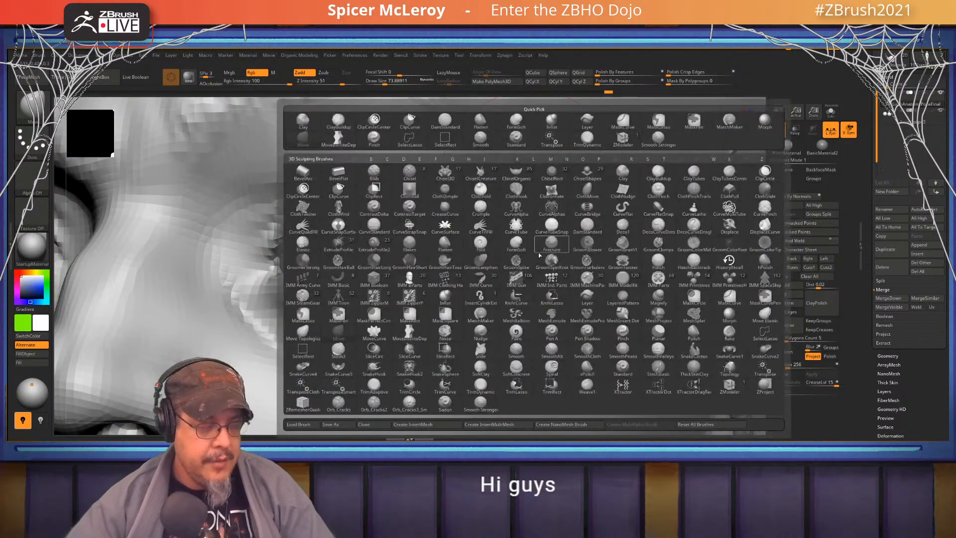
{"action": "left_click", "coordinate": [540, 254]}
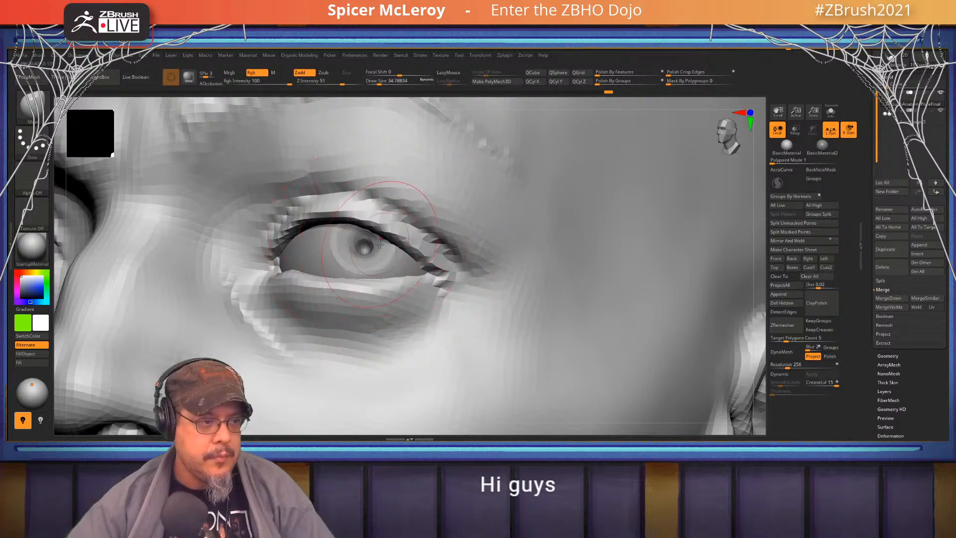
{"action": "left_click_drag", "start_coordinate": [379, 244], "coordinate": [401, 227]}
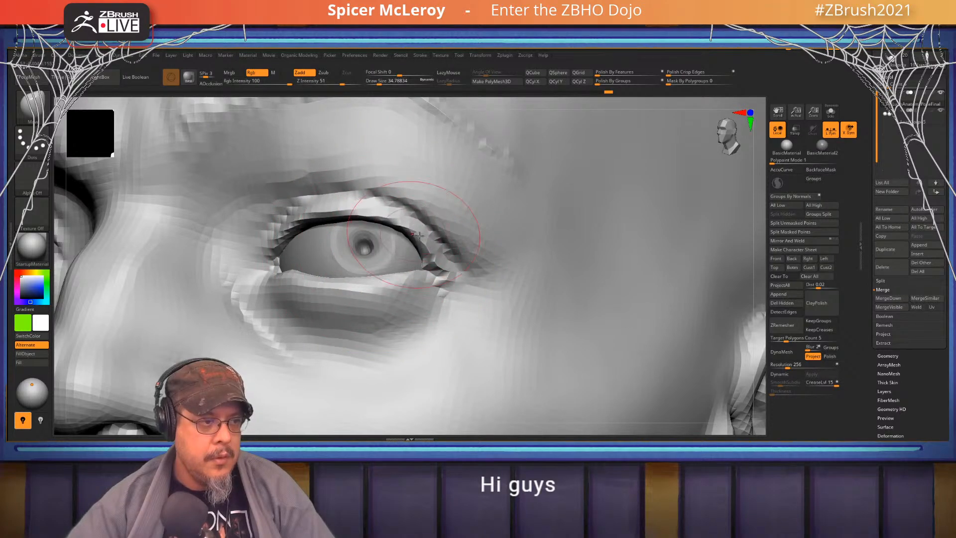
{"action": "right_click_drag", "start_coordinate": [420, 235], "coordinate": [481, 244]}
{"action": "right_click_drag", "start_coordinate": [414, 274], "coordinate": [433, 264]}
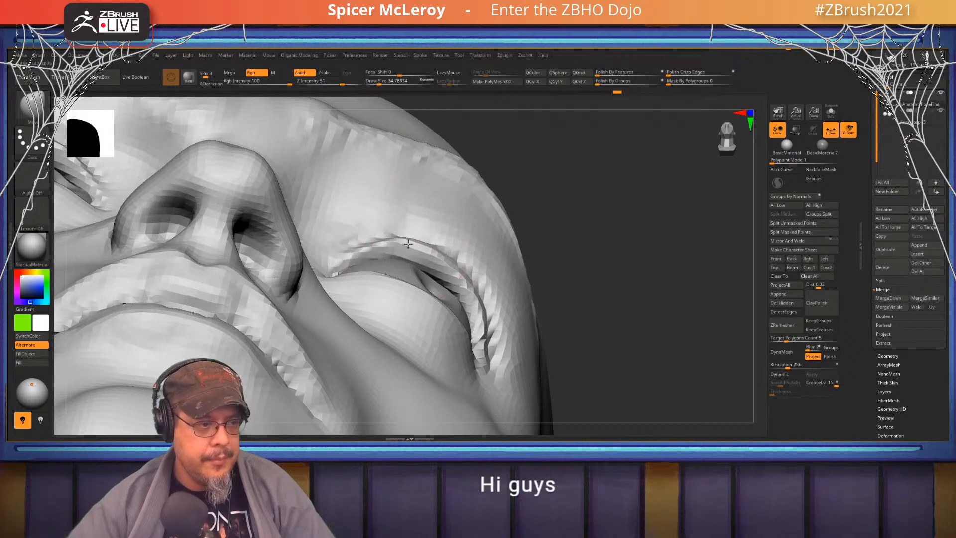
Pull the other eye's lower eyelid rim outward with the Move brush at draw size about 68
{"action": "mouse_move", "coordinate": [436, 258]}
{"action": "right_mouse_down"}
{"action": "mouse_move", "coordinate": [357, 268]}
{"action": "mouse_move", "coordinate": [383, 275]}
{"action": "mouse_move", "coordinate": [397, 295]}
{"action": "right_mouse_up"}
{"action": "key", "text": "s"}
{"action": "left_click_drag", "start_coordinate": [397, 294], "coordinate": [417, 303]}
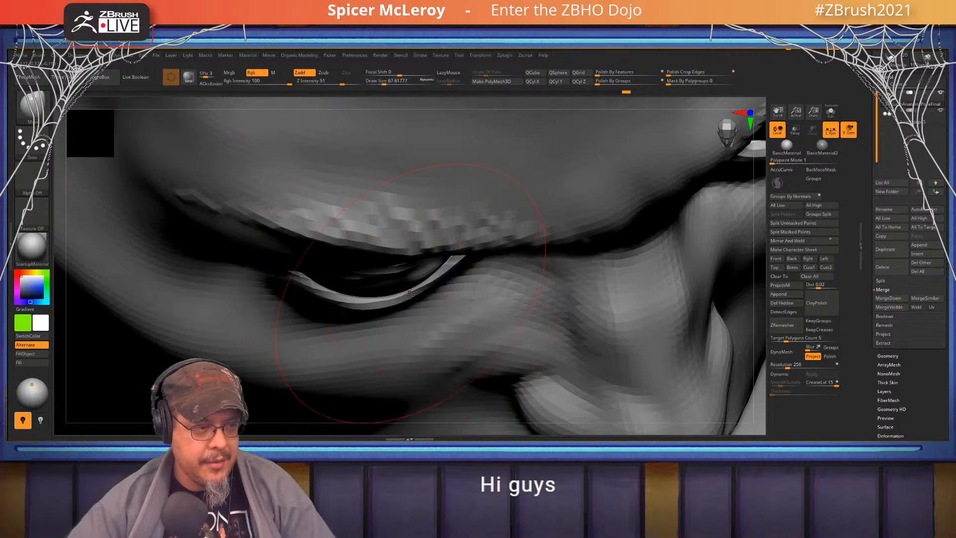
{"action": "left_click_drag", "start_coordinate": [337, 298], "coordinate": [337, 301]}
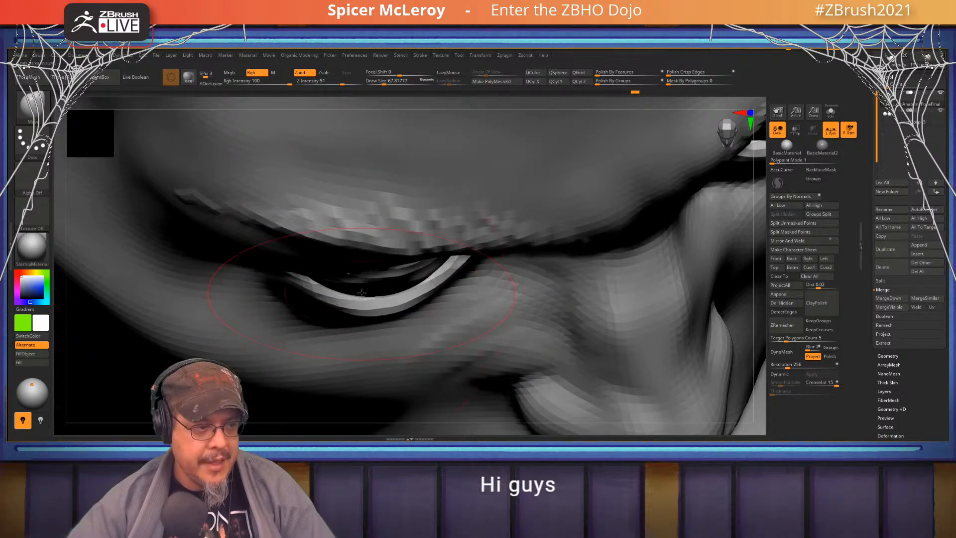
Adjust the upper eyelid's edge and inner corner from below with the Move brush at draw size about 39
{"action": "right_click_drag", "start_coordinate": [362, 292], "coordinate": [383, 252]}
{"action": "key", "text": "s"}
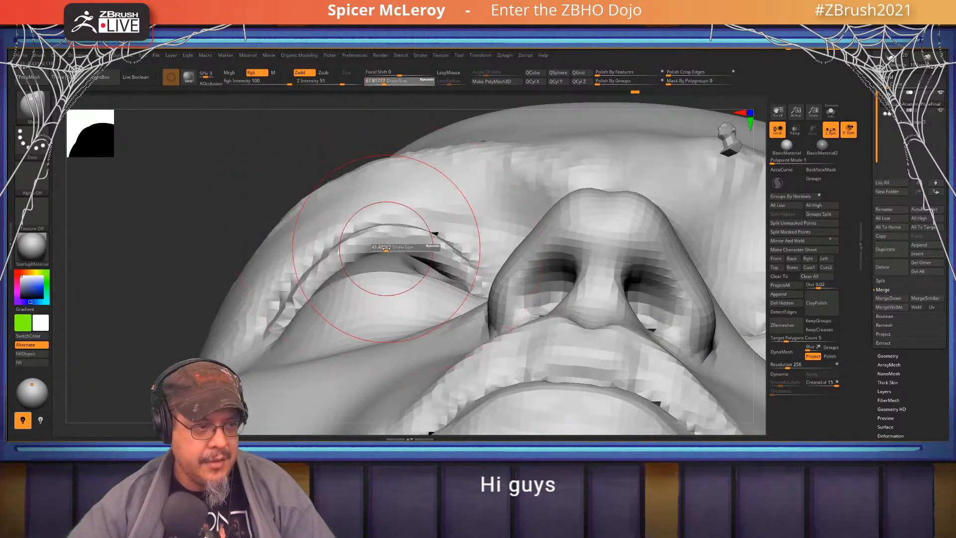
{"action": "left_click_drag", "start_coordinate": [386, 247], "coordinate": [378, 245]}
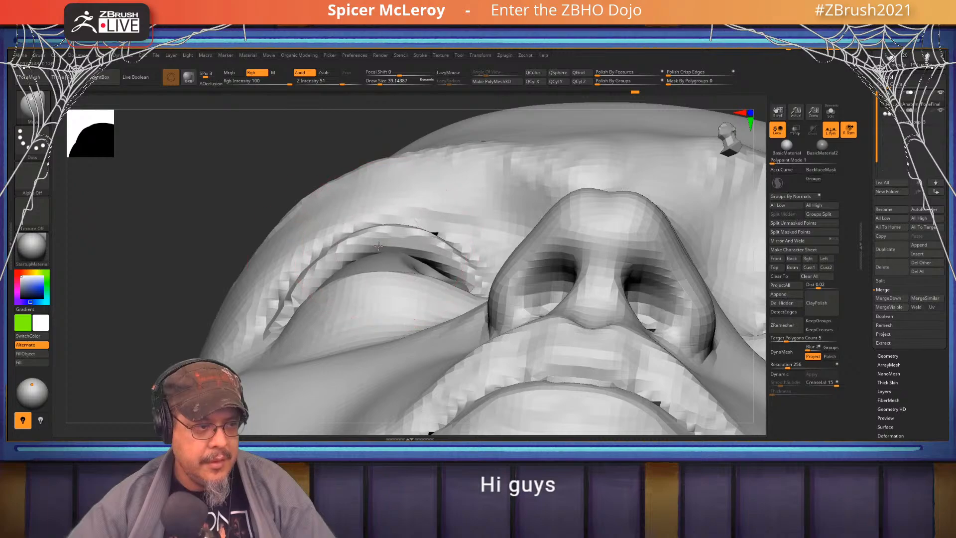
{"action": "left_click_drag", "start_coordinate": [461, 265], "coordinate": [470, 265]}
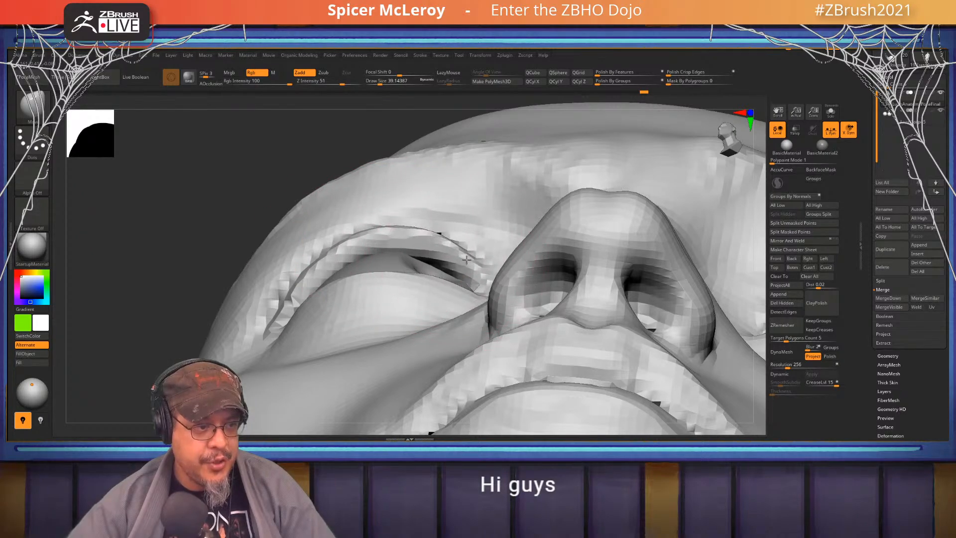
{"action": "mouse_move", "coordinate": [380, 233]}
{"action": "left_mouse_down"}
{"action": "mouse_move", "coordinate": [430, 239]}
{"action": "mouse_move", "coordinate": [457, 260]}
{"action": "mouse_move", "coordinate": [436, 241]}
{"action": "left_mouse_up"}
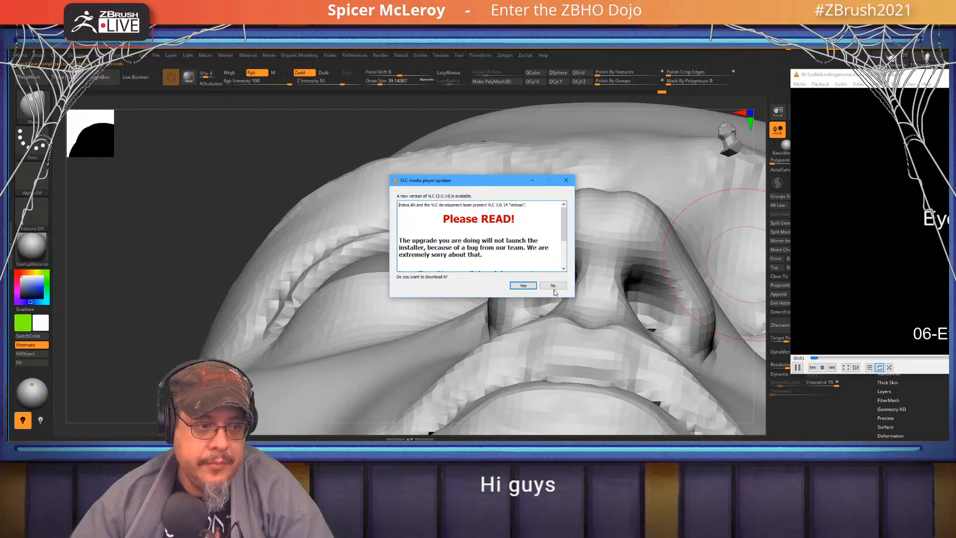
Decline the VLC update, enlarge the player and examine how the eyelids and inner corner change in the eye-movement reference video
{"action": "left_click", "coordinate": [553, 289]}
{"action": "left_click_drag", "start_coordinate": [905, 78], "coordinate": [367, 45]}
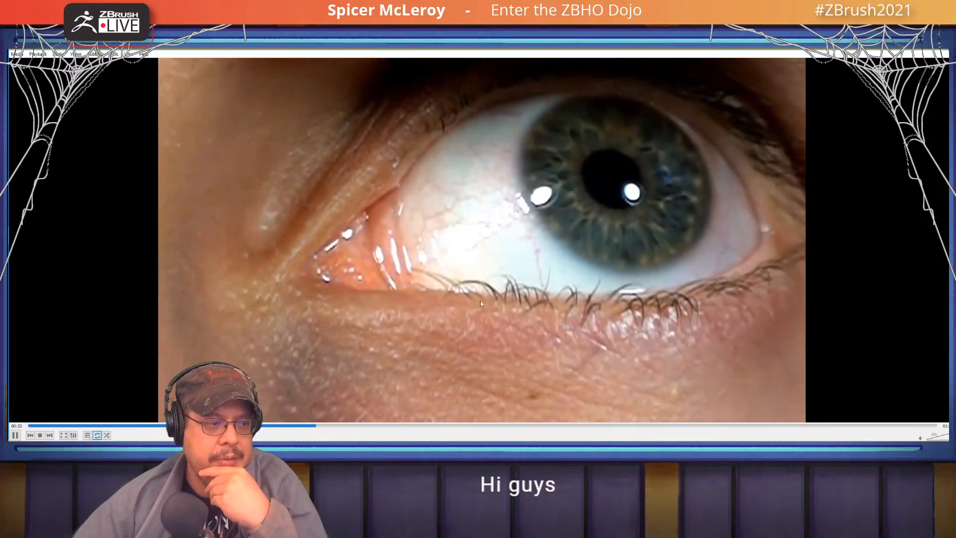
{"action": "left_click", "coordinate": [14, 435]}
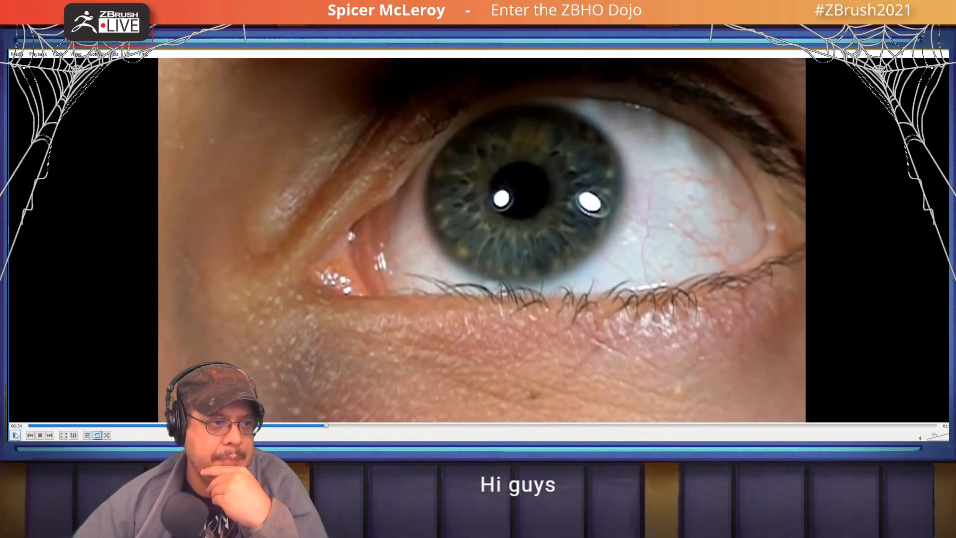
{"action": "left_click", "coordinate": [325, 426]}
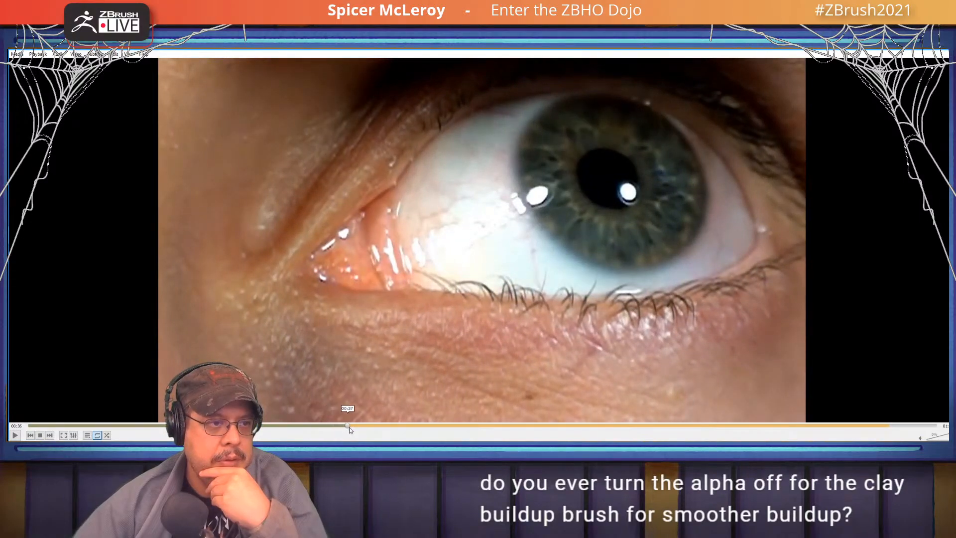
{"action": "left_click_drag", "start_coordinate": [349, 427], "coordinate": [362, 431]}
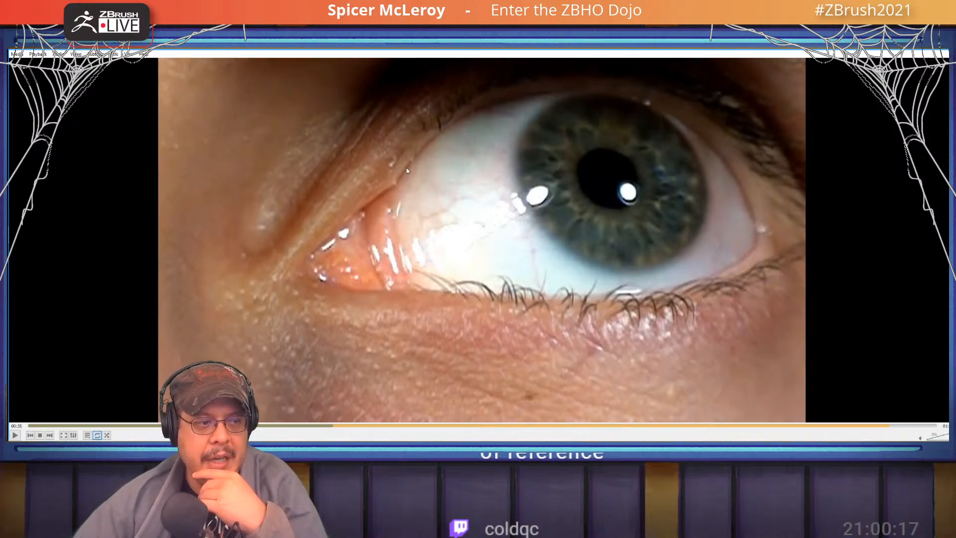
Switch back to ZBrush and reshape the upper eyelid near the inner eye corner with the Move brush at draw size about 39
{"action": "key", "text": "alt+Tab"}
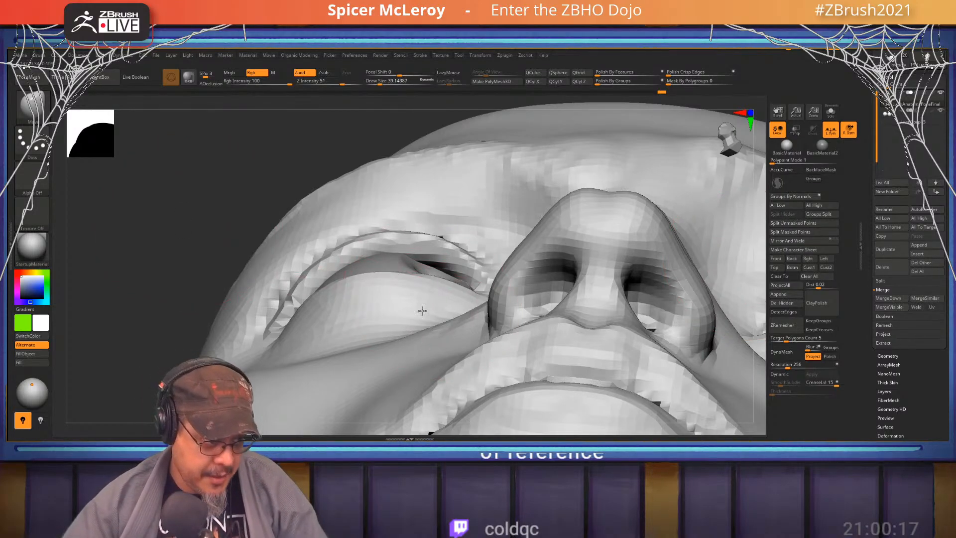
{"action": "mouse_move", "coordinate": [423, 310]}
{"action": "right_mouse_down"}
{"action": "mouse_move", "coordinate": [412, 380]}
{"action": "mouse_move", "coordinate": [412, 321]}
{"action": "right_mouse_up"}
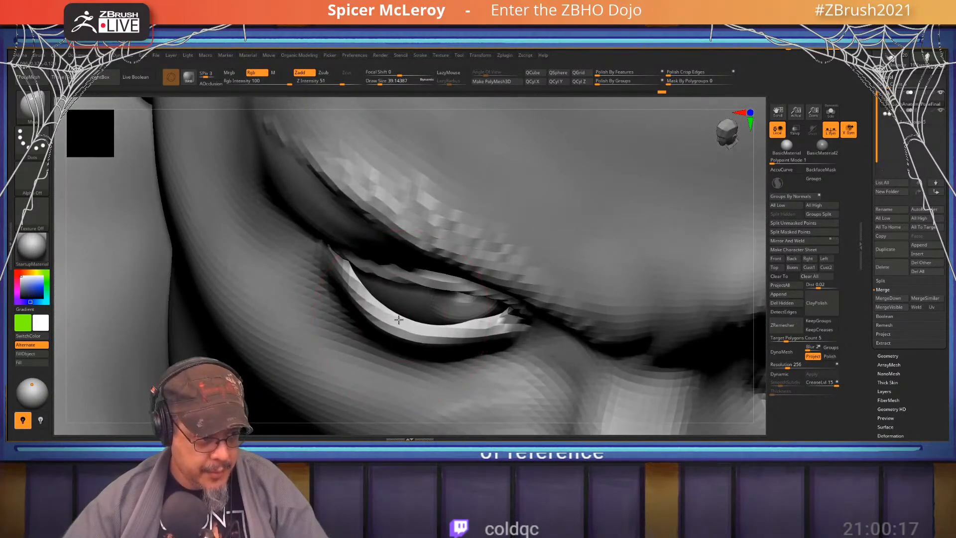
{"action": "mouse_move", "coordinate": [423, 286]}
{"action": "right_mouse_down"}
{"action": "mouse_move", "coordinate": [431, 254]}
{"action": "mouse_move", "coordinate": [491, 289]}
{"action": "mouse_move", "coordinate": [481, 319]}
{"action": "mouse_move", "coordinate": [510, 311]}
{"action": "right_mouse_up"}
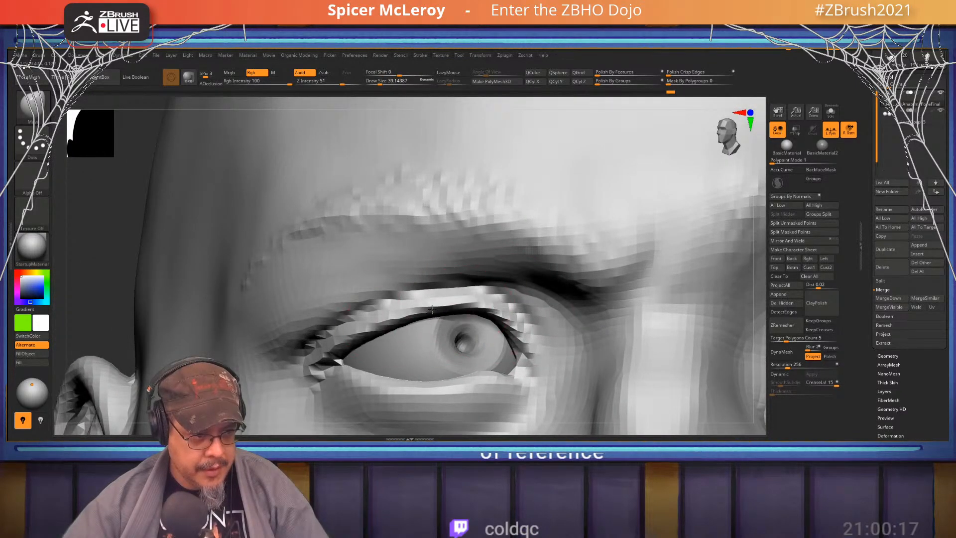
{"action": "left_click_drag", "start_coordinate": [510, 311], "coordinate": [521, 315]}
{"action": "right_click_drag", "start_coordinate": [538, 318], "coordinate": [567, 293]}
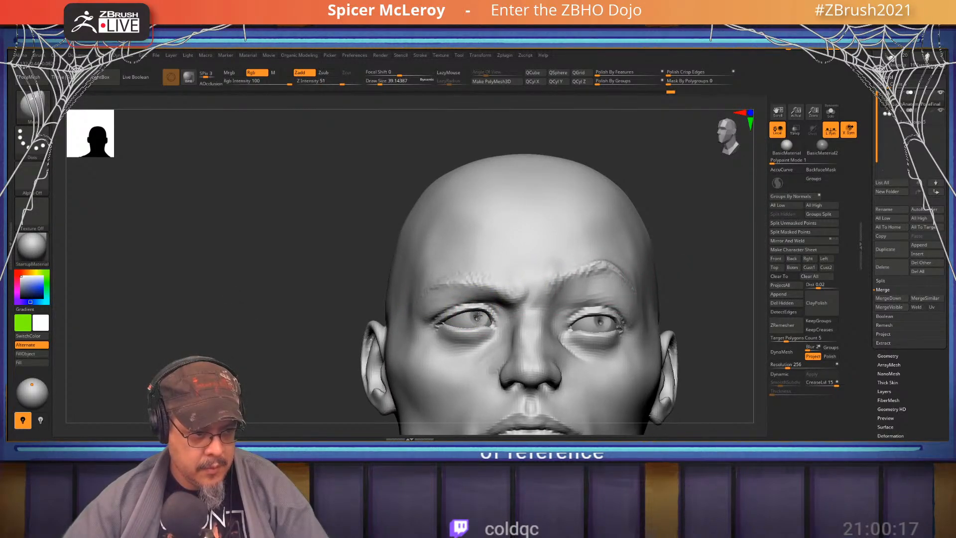
Switch to the eye-movement reference video and examine how the eyelids, upper fold and inner corner shift as the eye looks around
{"action": "right_click_drag", "start_coordinate": [478, 316], "coordinate": [354, 306], "text": "alt"}
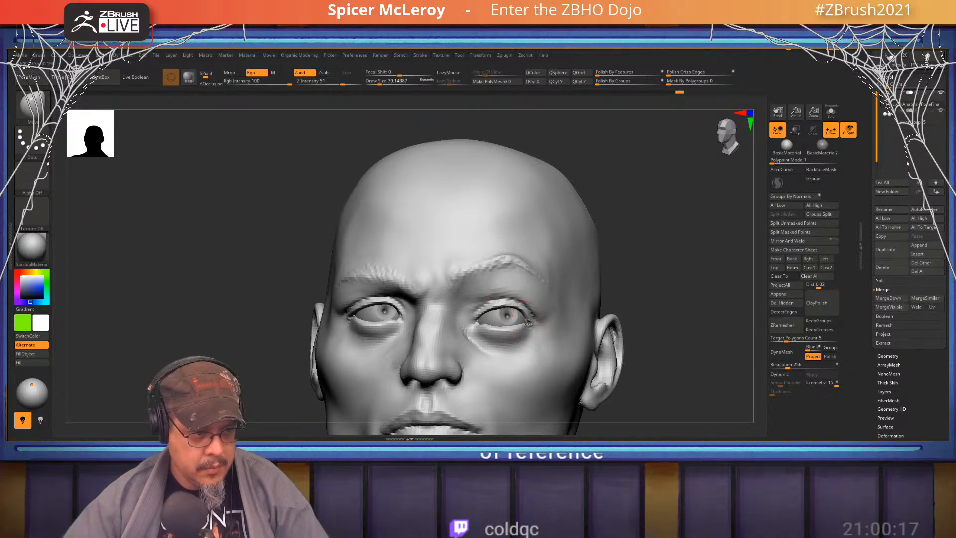
{"action": "right_click_drag", "start_coordinate": [527, 323], "coordinate": [547, 321]}
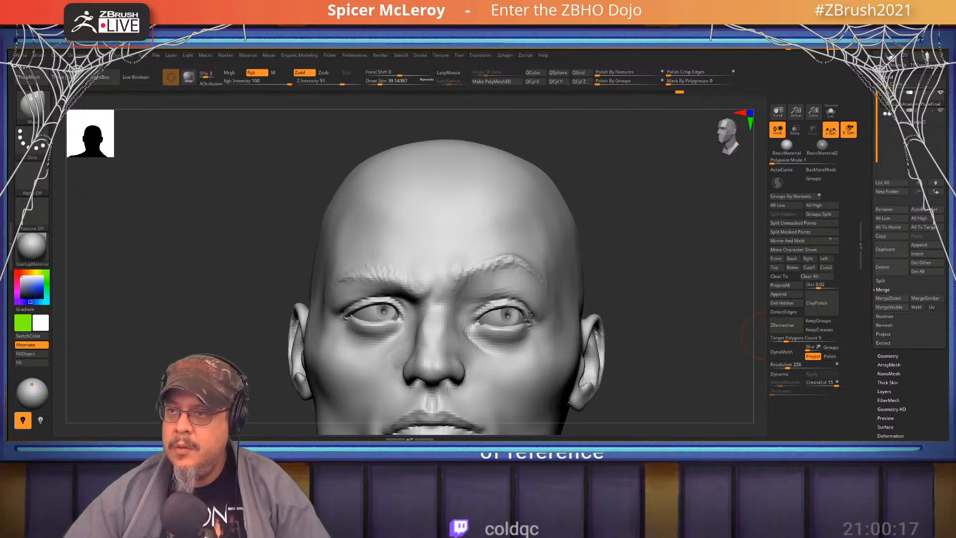
{"action": "left_click_drag", "start_coordinate": [948, 204], "coordinate": [617, 48]}
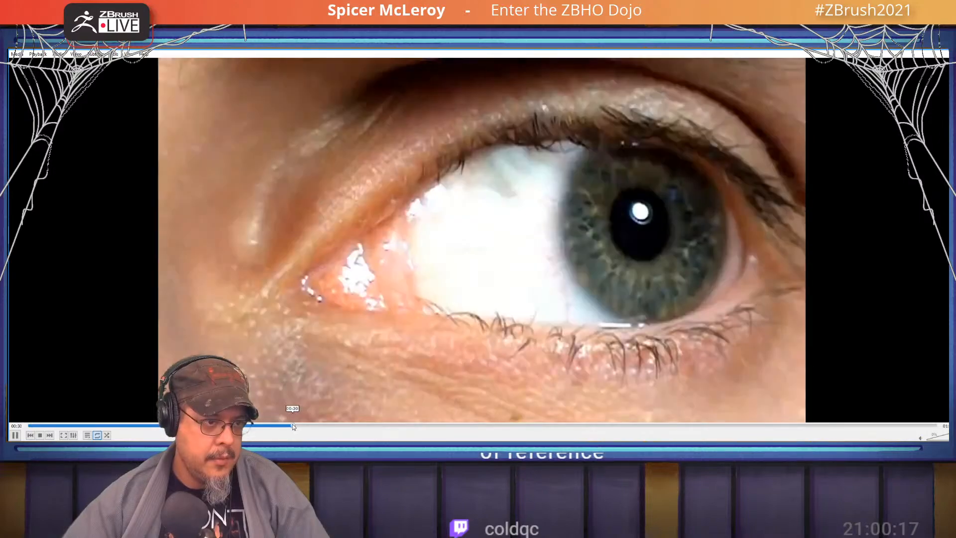
{"action": "left_click", "coordinate": [273, 427]}
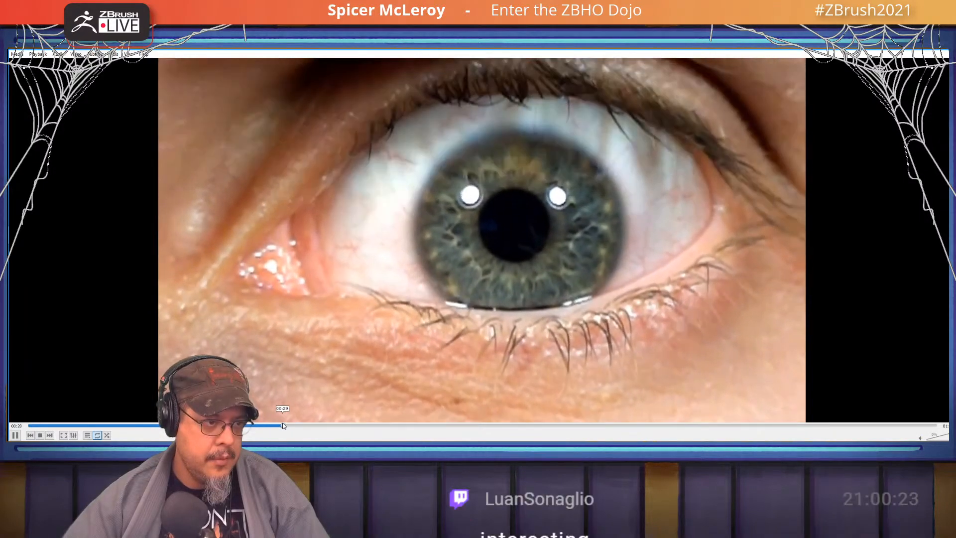
{"action": "key", "text": "space"}
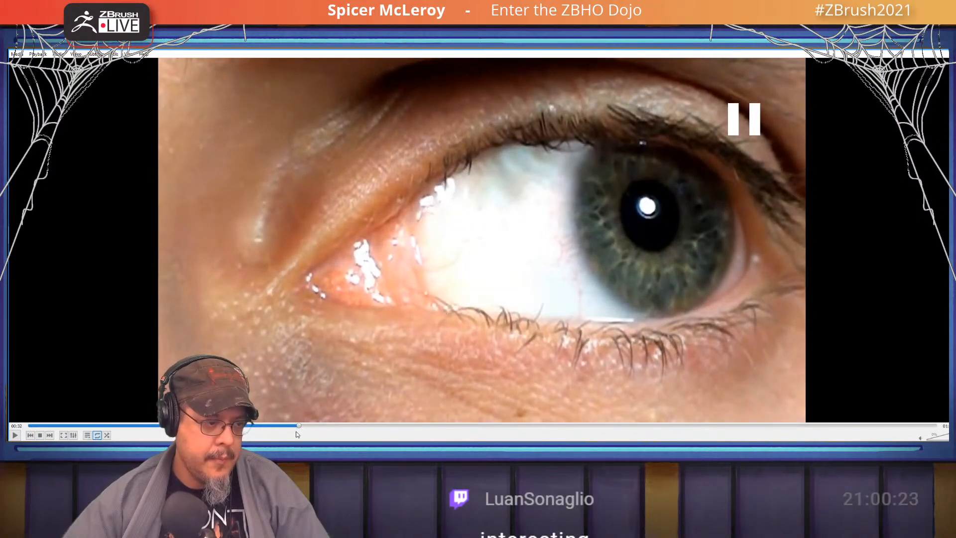
{"action": "left_click_drag", "start_coordinate": [304, 426], "coordinate": [310, 426]}
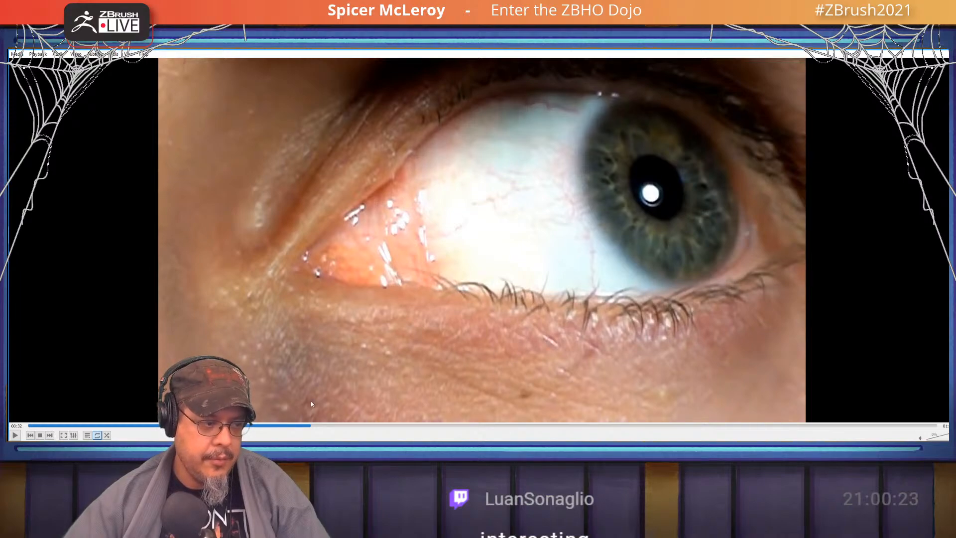
{"action": "left_click", "coordinate": [293, 426]}
{"action": "left_click", "coordinate": [208, 426]}
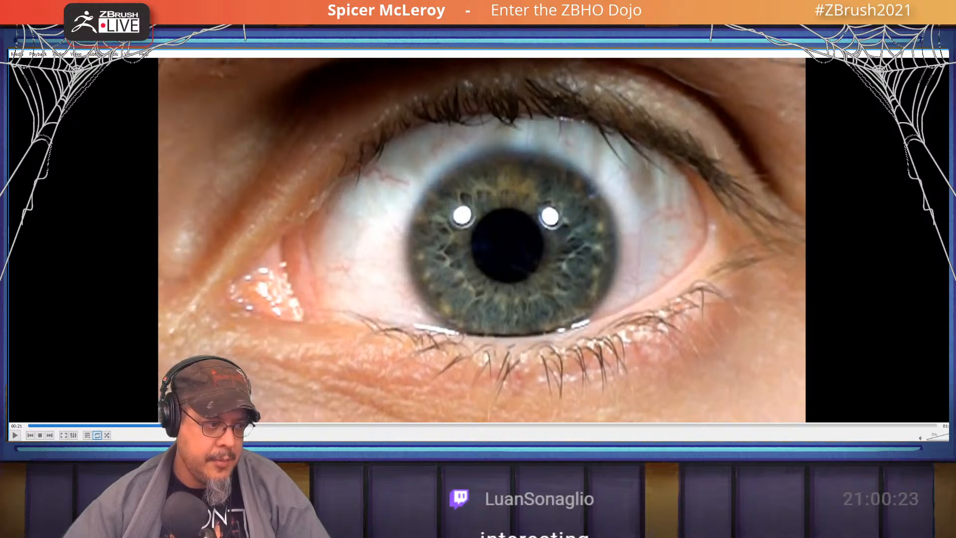
{"action": "left_click", "coordinate": [258, 427]}
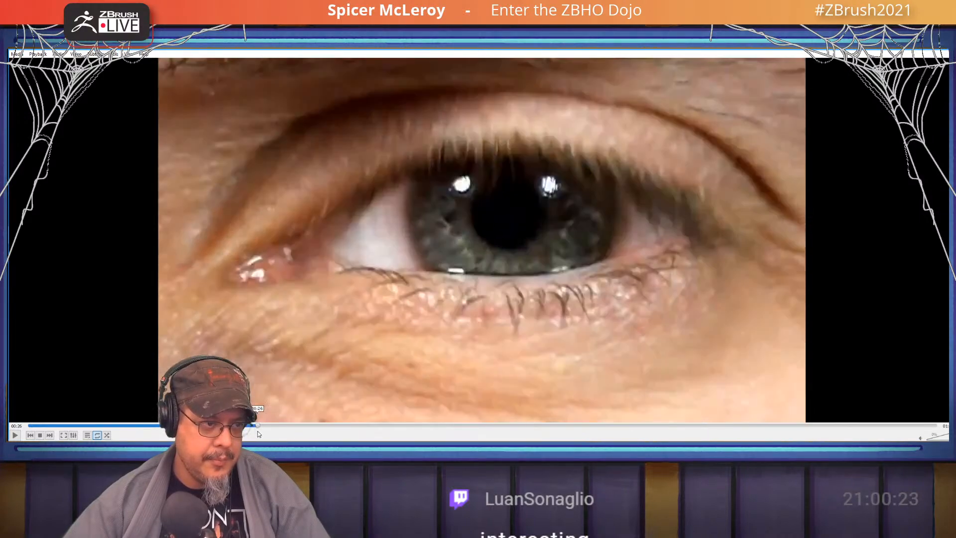
{"action": "left_click_drag", "start_coordinate": [258, 431], "coordinate": [314, 432]}
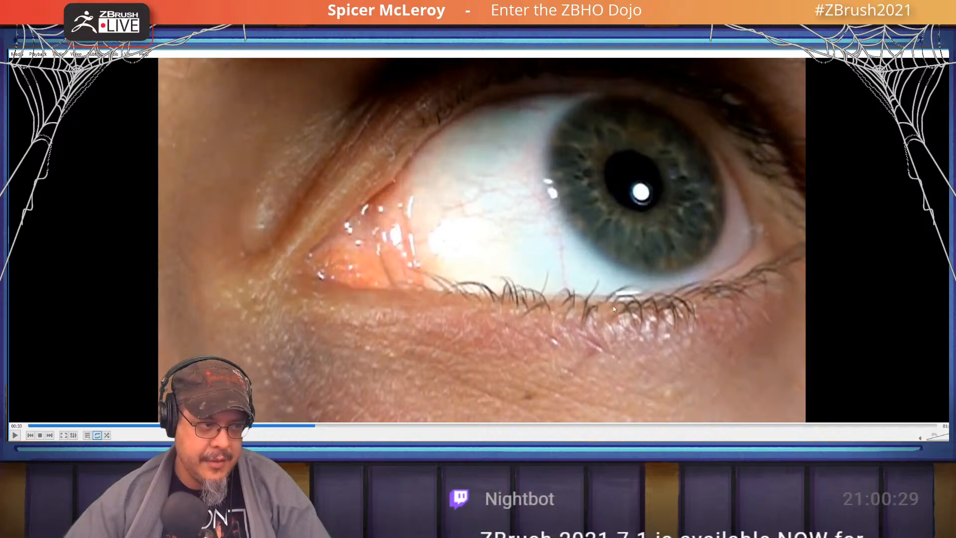
{"action": "left_click_drag", "start_coordinate": [322, 426], "coordinate": [340, 429]}
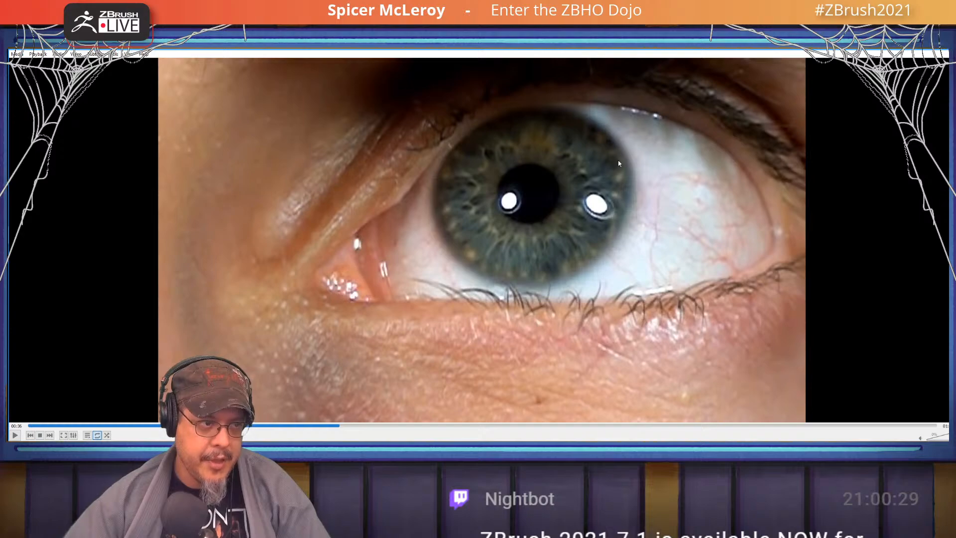
Switch back to ZBrush and shape the skin between the raised brow and upper eyelid with the FormSoft brush at draw size about 39
{"action": "key", "text": "alt+Tab"}
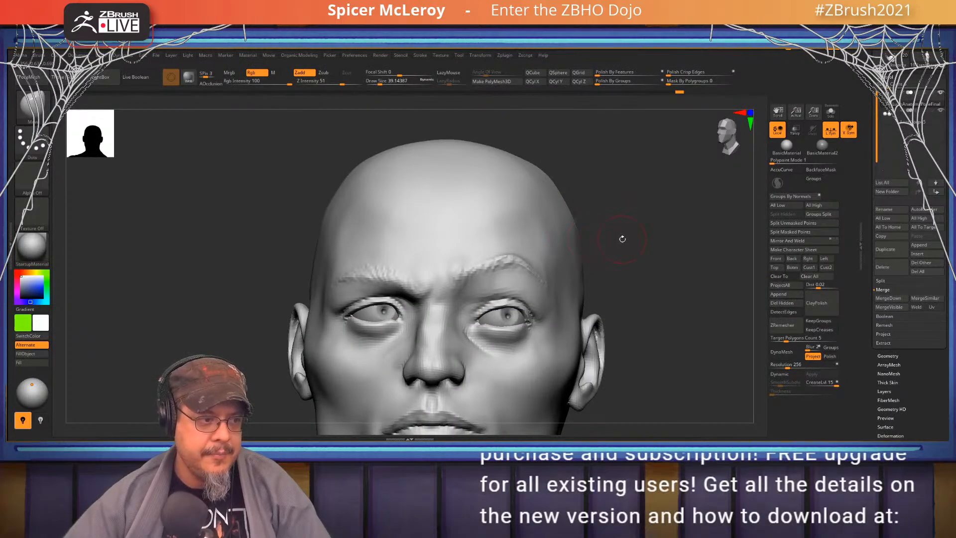
{"action": "mouse_move", "coordinate": [655, 305]}
{"action": "left_mouse_down"}
{"action": "mouse_move", "coordinate": [635, 314]}
{"action": "mouse_move", "coordinate": [666, 323]}
{"action": "mouse_move", "coordinate": [556, 311]}
{"action": "mouse_move", "coordinate": [593, 273]}
{"action": "mouse_move", "coordinate": [537, 266]}
{"action": "left_mouse_up"}
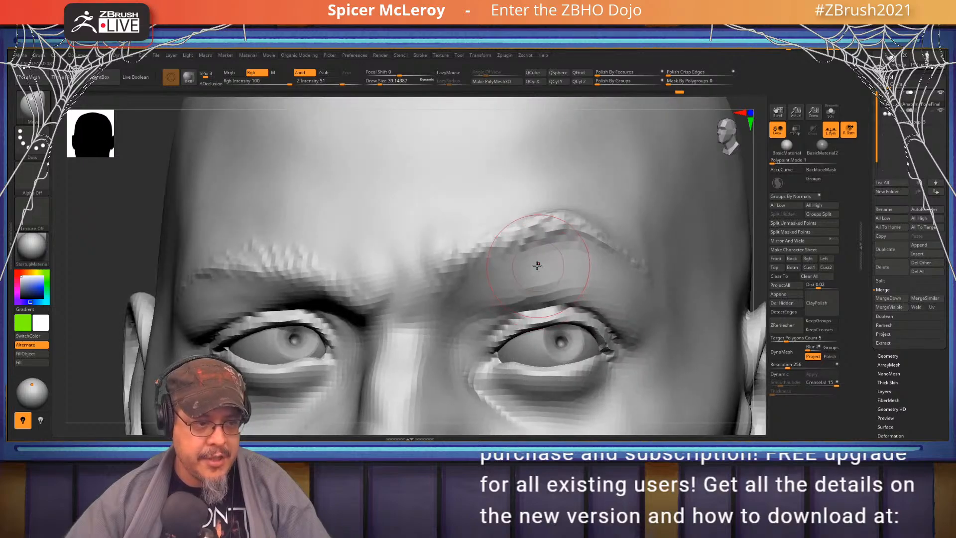
{"action": "key", "text": "b"}
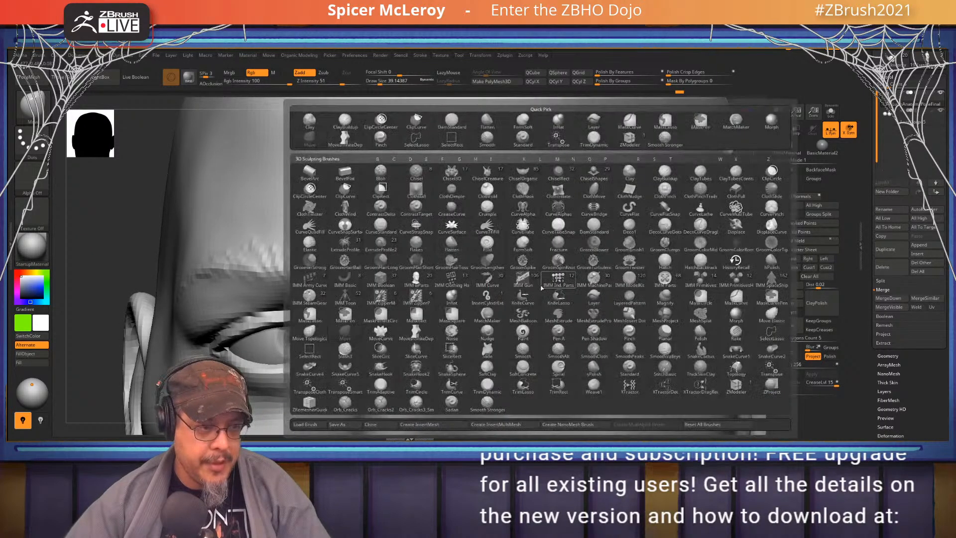
{"action": "left_click", "coordinate": [489, 320]}
{"action": "mouse_move", "coordinate": [476, 317]}
{"action": "left_mouse_down"}
{"action": "mouse_move", "coordinate": [471, 331]}
{"action": "mouse_move", "coordinate": [481, 306]}
{"action": "mouse_move", "coordinate": [498, 299]}
{"action": "mouse_move", "coordinate": [624, 325]}
{"action": "left_mouse_up"}
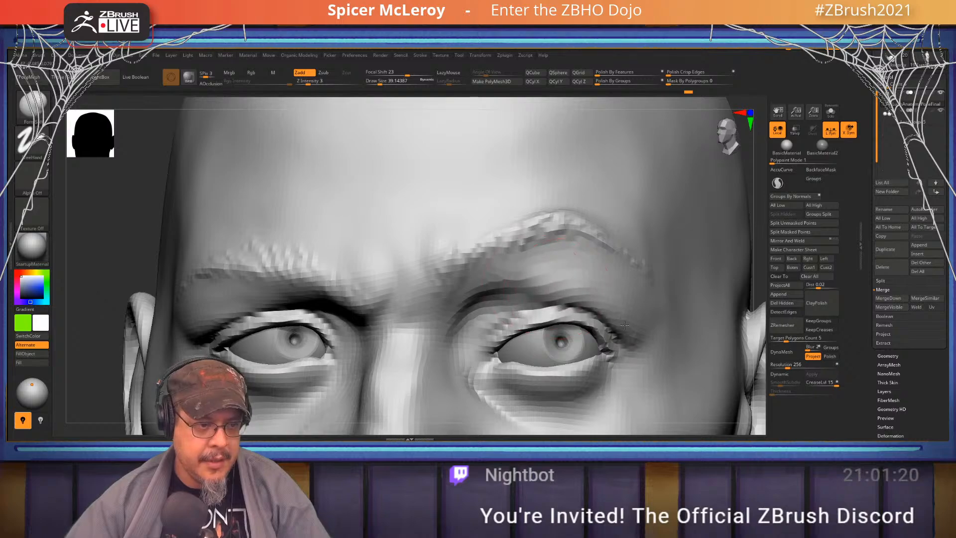
{"action": "right_click_drag", "start_coordinate": [637, 356], "coordinate": [559, 303], "text": "alt"}
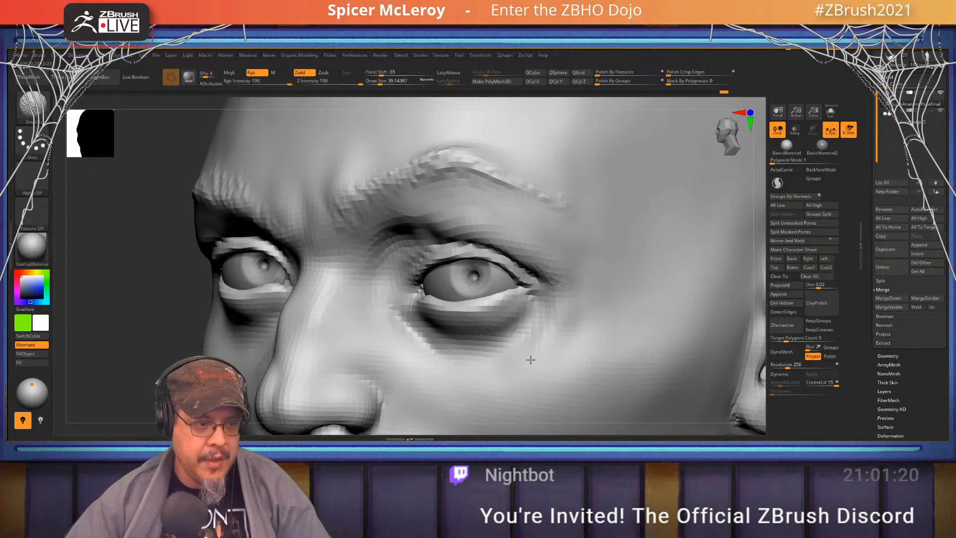
{"action": "right_click_drag", "start_coordinate": [568, 305], "coordinate": [453, 275]}
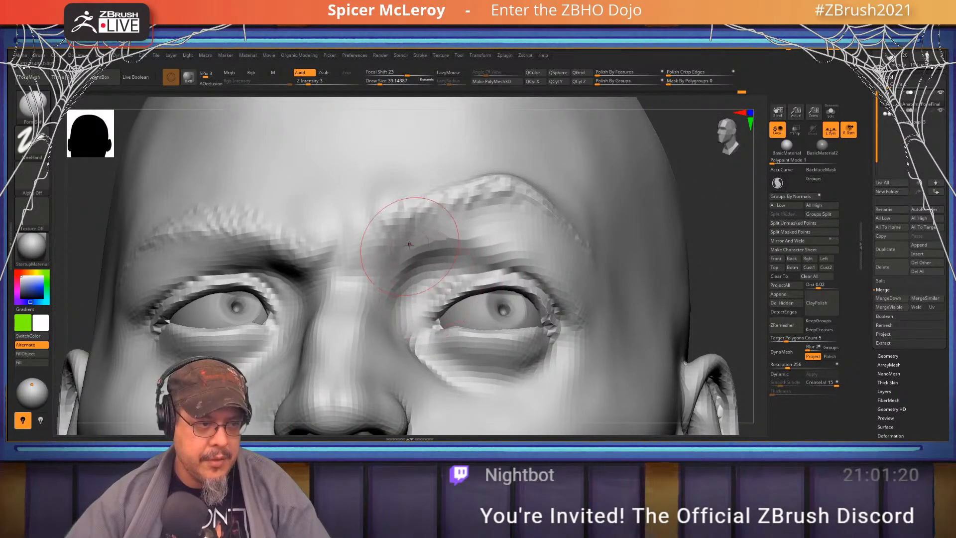
{"action": "mouse_move", "coordinate": [410, 247]}
{"action": "left_mouse_down"}
{"action": "mouse_move", "coordinate": [464, 242]}
{"action": "mouse_move", "coordinate": [412, 239]}
{"action": "mouse_move", "coordinate": [448, 225]}
{"action": "mouse_move", "coordinate": [500, 230]}
{"action": "left_mouse_up"}
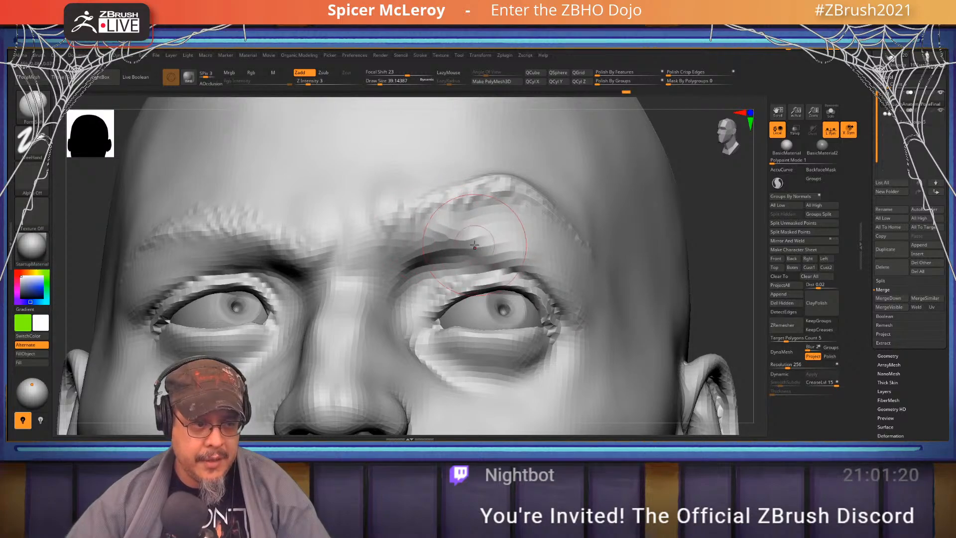
{"action": "right_click_drag", "start_coordinate": [498, 232], "coordinate": [463, 264]}
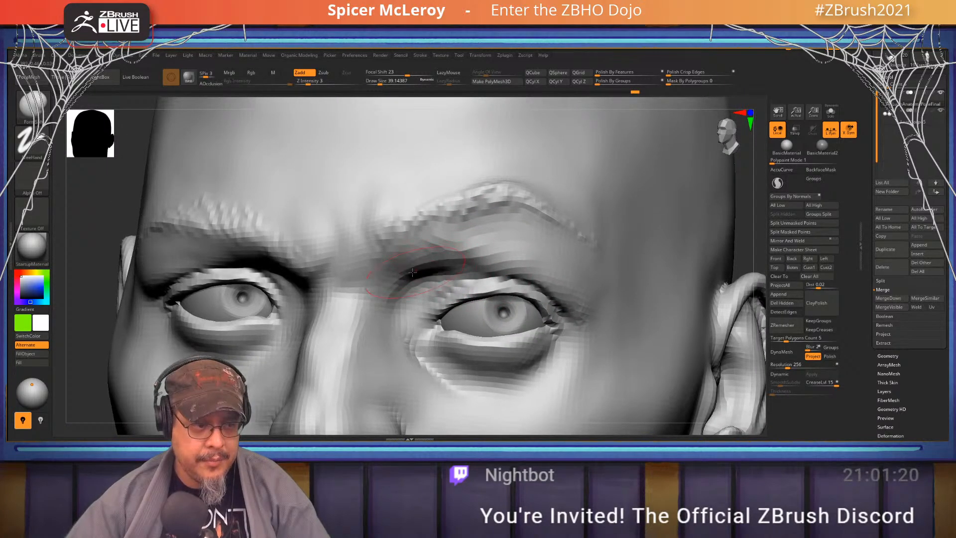
Refine the inner end of the upper eyelid fold with the FormSoft brush and go up one subdivision level
{"action": "right_click_drag", "start_coordinate": [401, 284], "coordinate": [385, 297]}
{"action": "mouse_move", "coordinate": [395, 299]}
{"action": "left_mouse_down"}
{"action": "mouse_move", "coordinate": [403, 273]}
{"action": "mouse_move", "coordinate": [398, 282]}
{"action": "left_mouse_up"}
{"action": "mouse_move", "coordinate": [430, 250]}
{"action": "left_mouse_down"}
{"action": "mouse_move", "coordinate": [466, 254]}
{"action": "mouse_move", "coordinate": [420, 267]}
{"action": "left_mouse_up"}
{"action": "right_click_drag", "start_coordinate": [420, 267], "coordinate": [458, 255]}
{"action": "key", "text": "d"}
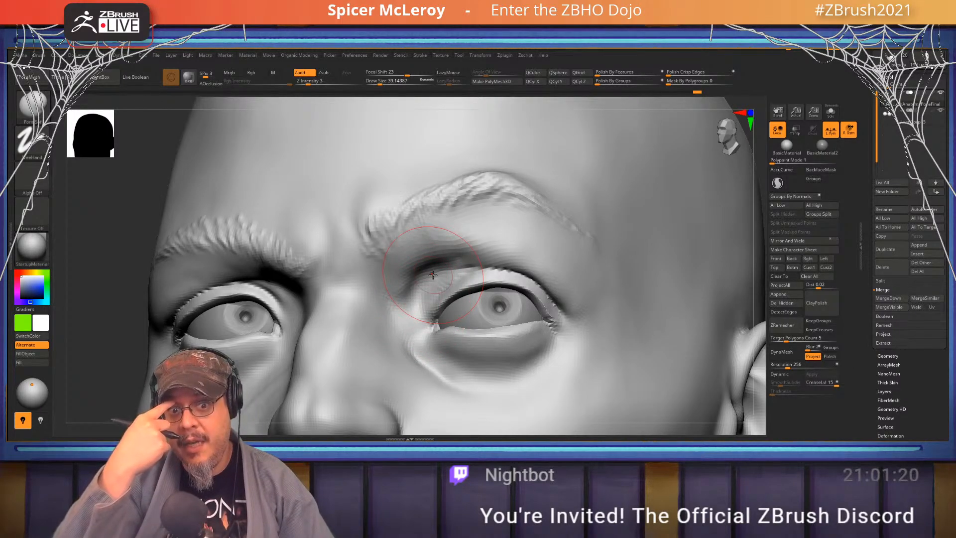
Reshape the inner eye socket beside the nose bridge, from the lid fold down past the inner eye corner, with the FormSoft brush
{"action": "right_click_drag", "start_coordinate": [480, 199], "coordinate": [618, 214]}
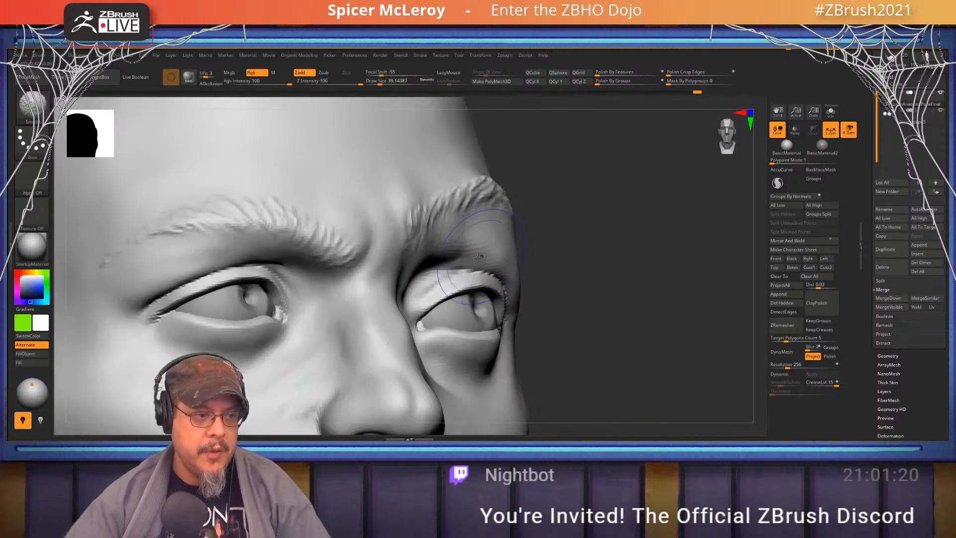
{"action": "right_click_drag", "start_coordinate": [538, 264], "coordinate": [443, 262]}
{"action": "left_click_drag", "start_coordinate": [441, 259], "coordinate": [413, 274]}
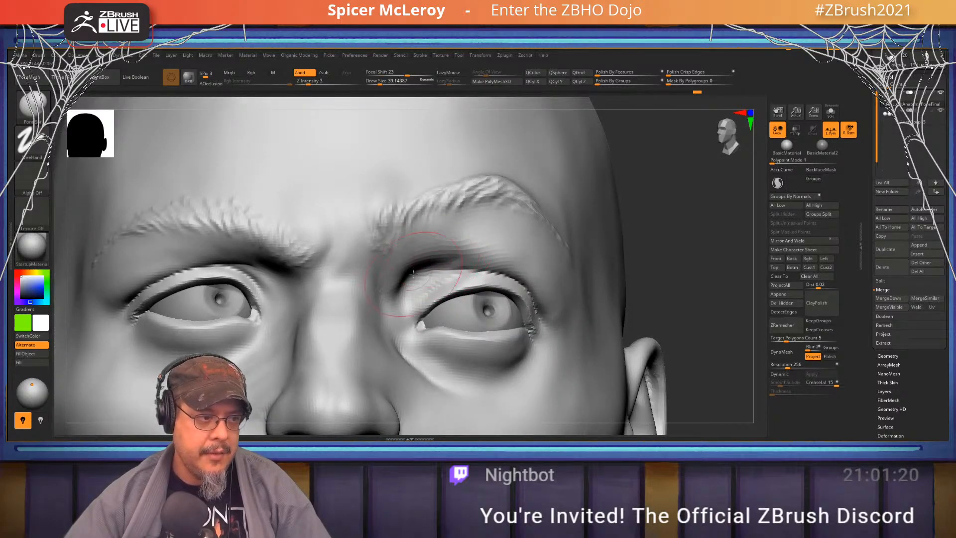
{"action": "right_click_drag", "start_coordinate": [400, 296], "coordinate": [399, 297]}
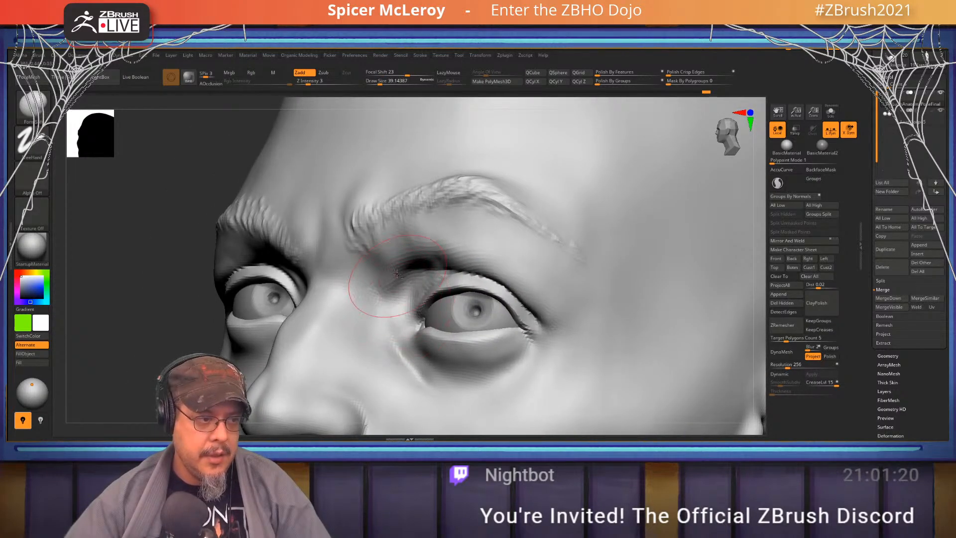
{"action": "left_click_drag", "start_coordinate": [400, 227], "coordinate": [396, 284]}
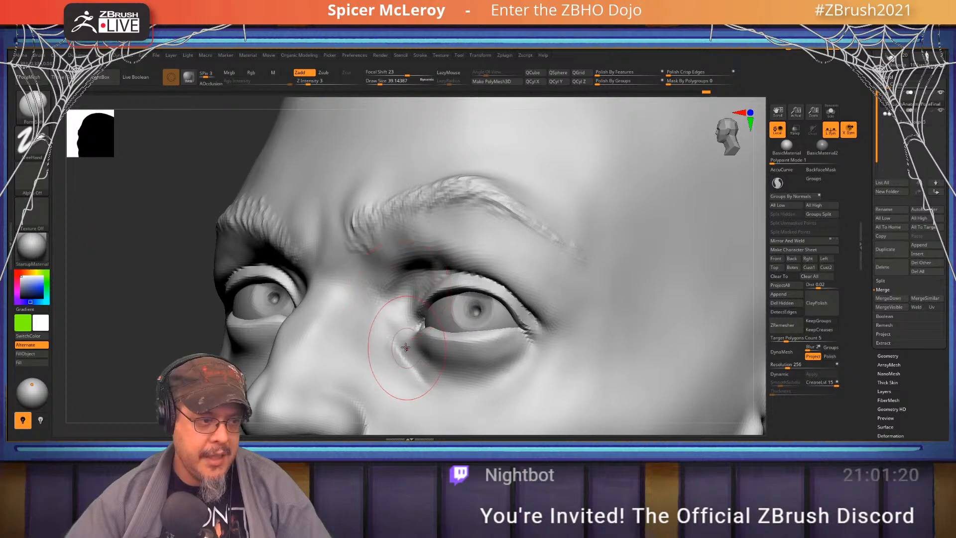
{"action": "left_click_drag", "start_coordinate": [406, 347], "coordinate": [397, 352]}
Build up the form between the nose bridge and inner eye corner with the ClayBuildup brush at draw size about 33
{"action": "right_click_drag", "start_coordinate": [414, 367], "coordinate": [386, 301]}
{"action": "key", "text": "b"}
{"action": "key", "text": "c"}
{"action": "key", "text": "b"}
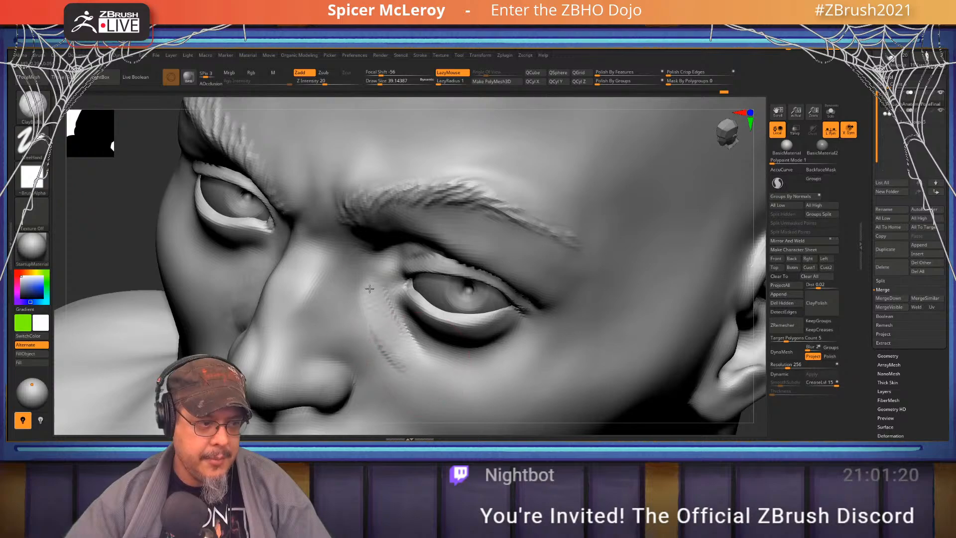
{"action": "mouse_move", "coordinate": [464, 364]}
{"action": "right_mouse_down"}
{"action": "mouse_move", "coordinate": [438, 304]}
{"action": "mouse_move", "coordinate": [425, 367]}
{"action": "right_mouse_up"}
{"action": "key", "text": "s"}
{"action": "left_click_drag", "start_coordinate": [425, 369], "coordinate": [421, 369]}
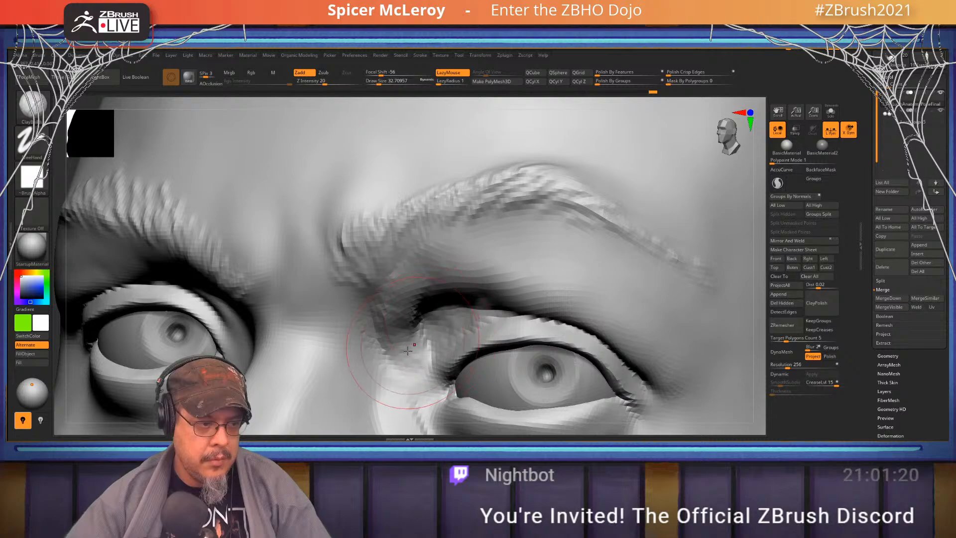
{"action": "mouse_move", "coordinate": [398, 310]}
{"action": "left_mouse_down"}
{"action": "mouse_move", "coordinate": [394, 279]}
{"action": "mouse_move", "coordinate": [430, 319]}
{"action": "mouse_move", "coordinate": [449, 312]}
{"action": "left_mouse_up"}
Add small ClayBuildup strokes at draw size about 14 around the inner eye corner and smooth them into the upper lid
{"action": "right_click_drag", "start_coordinate": [483, 271], "coordinate": [561, 271]}
{"action": "key", "text": "f"}
{"action": "mouse_move", "coordinate": [610, 253]}
{"action": "right_mouse_down"}
{"action": "mouse_move", "coordinate": [583, 260]}
{"action": "mouse_move", "coordinate": [580, 364]}
{"action": "mouse_move", "coordinate": [519, 234]}
{"action": "mouse_move", "coordinate": [519, 291]}
{"action": "mouse_move", "coordinate": [512, 248]}
{"action": "right_mouse_up"}
{"action": "mouse_move", "coordinate": [504, 245]}
{"action": "left_mouse_down"}
{"action": "mouse_move", "coordinate": [470, 260]}
{"action": "mouse_move", "coordinate": [464, 253]}
{"action": "mouse_move", "coordinate": [463, 284]}
{"action": "left_mouse_up"}
{"action": "mouse_move", "coordinate": [490, 262]}
{"action": "right_mouse_down"}
{"action": "mouse_move", "coordinate": [446, 264]}
{"action": "mouse_move", "coordinate": [463, 240]}
{"action": "mouse_move", "coordinate": [511, 271]}
{"action": "mouse_move", "coordinate": [508, 262]}
{"action": "mouse_move", "coordinate": [497, 295]}
{"action": "right_mouse_up"}
{"action": "key", "text": "bracketleft"}
{"action": "key", "text": "bracketleft"}
{"action": "key", "text": "bracketleft"}
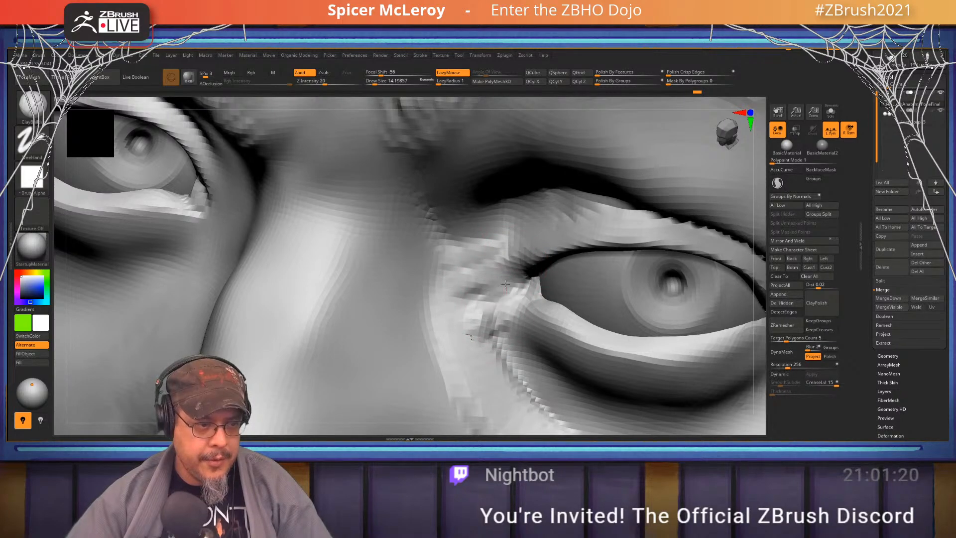
{"action": "key", "text": "shift"}
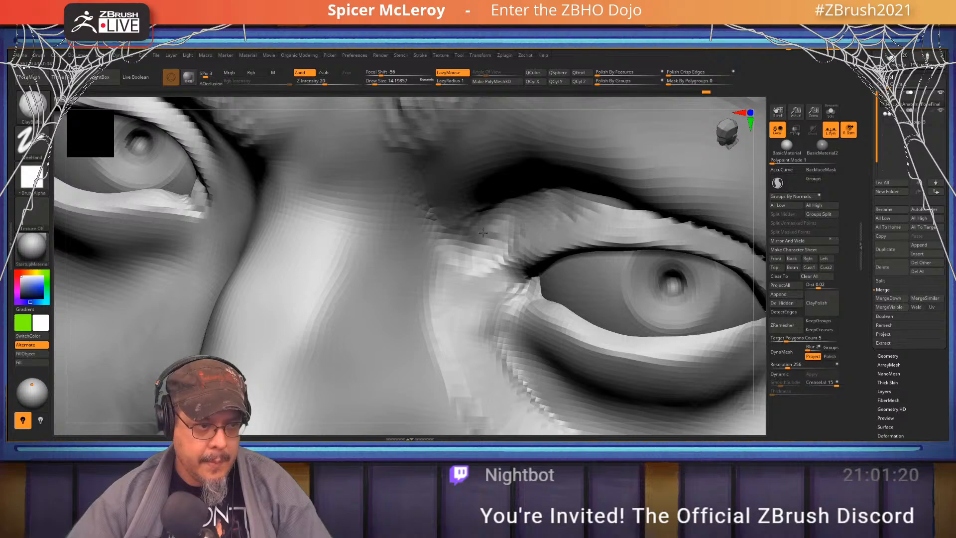
{"action": "key", "text": "shift"}
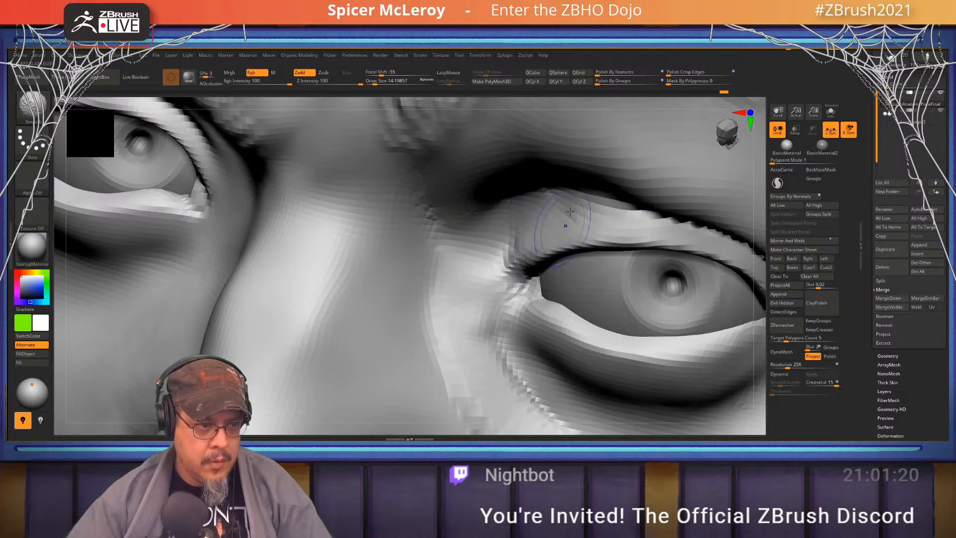
Build up the lower cheek between the mouth corner and jawline with the ClayBuildup brush at draw size about 71
{"action": "key", "text": "f"}
{"action": "left_click_drag", "start_coordinate": [528, 218], "coordinate": [528, 333]}
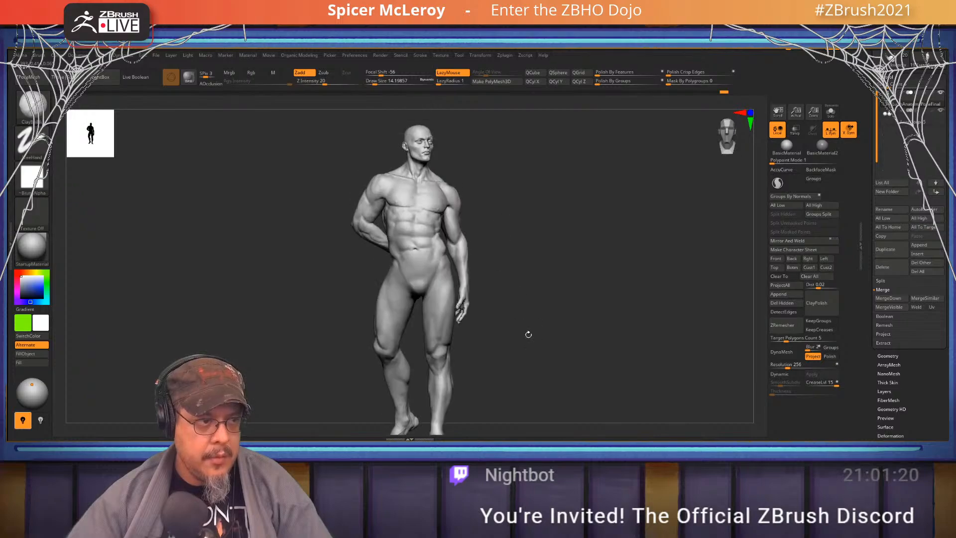
{"action": "left_click_drag", "start_coordinate": [515, 283], "coordinate": [536, 434], "text": "alt"}
{"action": "left_click_drag", "start_coordinate": [553, 233], "coordinate": [462, 232]}
{"action": "mouse_move", "coordinate": [591, 265]}
{"action": "left_mouse_down"}
{"action": "mouse_move", "coordinate": [614, 266]}
{"action": "mouse_move", "coordinate": [611, 309]}
{"action": "mouse_move", "coordinate": [580, 339]}
{"action": "mouse_move", "coordinate": [577, 256]}
{"action": "left_mouse_up"}
{"action": "key", "text": "b"}
{"action": "key", "text": "c"}
{"action": "key", "text": "b"}
{"action": "key", "text": "s"}
{"action": "key", "text": "s"}
{"action": "mouse_move", "coordinate": [558, 269]}
{"action": "left_mouse_down"}
{"action": "mouse_move", "coordinate": [546, 270]}
{"action": "mouse_move", "coordinate": [568, 296]}
{"action": "mouse_move", "coordinate": [558, 312]}
{"action": "mouse_move", "coordinate": [543, 286]}
{"action": "mouse_move", "coordinate": [539, 336]}
{"action": "left_mouse_up"}
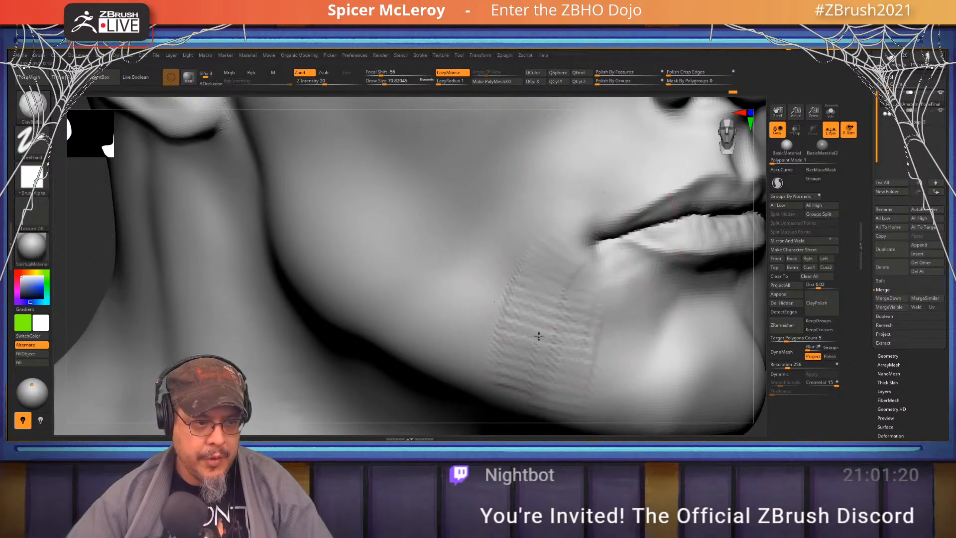
{"action": "left_click_drag", "start_coordinate": [522, 369], "coordinate": [554, 353]}
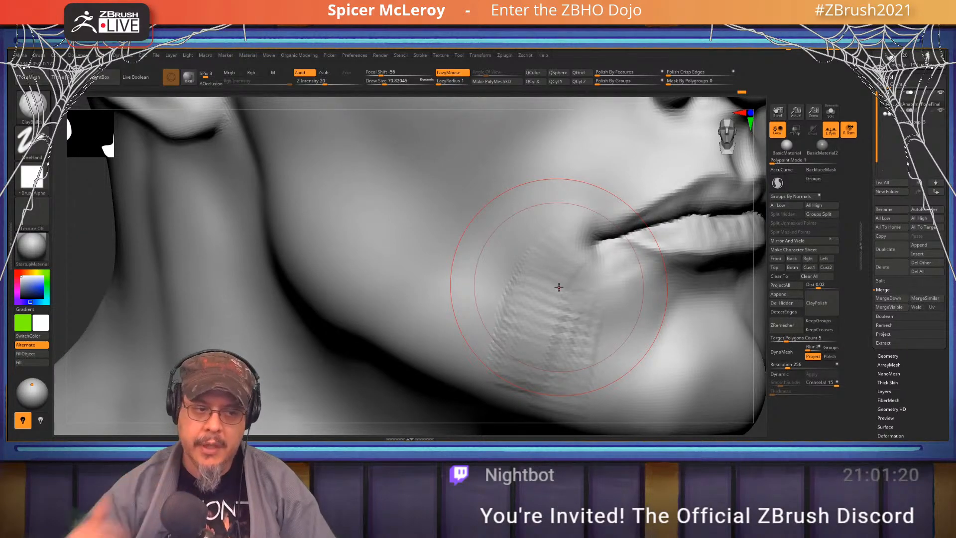
Refine the cheek patch below the mouth corner with ClayBuildup at draw size about 41 and smooth it into the jaw
{"action": "key", "text": "s"}
{"action": "left_click_drag", "start_coordinate": [559, 282], "coordinate": [562, 281]}
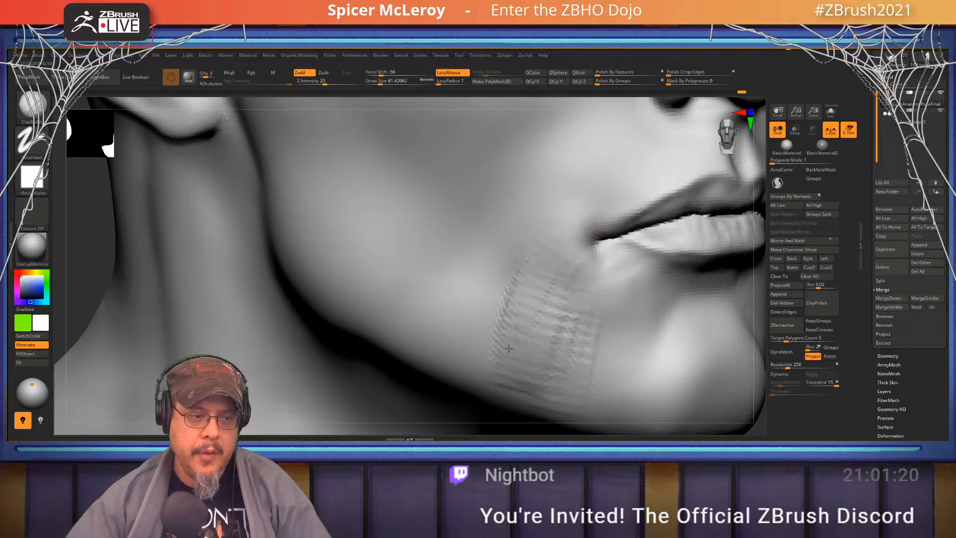
{"action": "key", "text": "shift"}
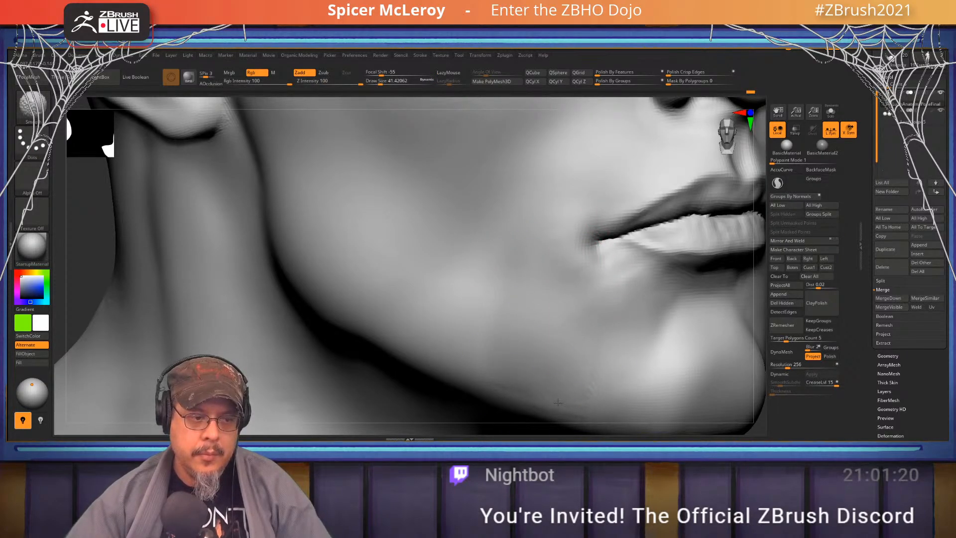
{"action": "mouse_move", "coordinate": [551, 269]}
{"action": "right_mouse_down"}
{"action": "mouse_move", "coordinate": [491, 286]}
{"action": "mouse_move", "coordinate": [602, 288]}
{"action": "mouse_move", "coordinate": [538, 297]}
{"action": "mouse_move", "coordinate": [529, 336]}
{"action": "right_mouse_up"}
{"action": "left_click_drag", "start_coordinate": [530, 336], "coordinate": [525, 344], "text": "shift"}
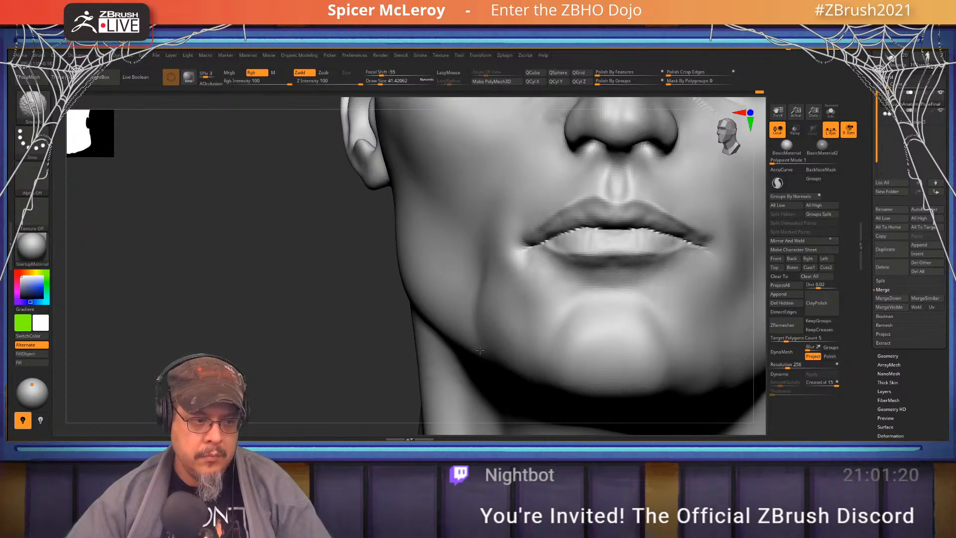
Soften the lower cheek above the jawline with the FormSoft brush at draw size about 68 and smooth it
{"action": "mouse_move", "coordinate": [480, 350]}
{"action": "right_mouse_down"}
{"action": "mouse_move", "coordinate": [500, 320]}
{"action": "mouse_move", "coordinate": [511, 321]}
{"action": "mouse_move", "coordinate": [490, 319]}
{"action": "mouse_move", "coordinate": [503, 327]}
{"action": "mouse_move", "coordinate": [513, 304]}
{"action": "mouse_move", "coordinate": [523, 343]}
{"action": "mouse_move", "coordinate": [497, 278]}
{"action": "mouse_move", "coordinate": [481, 287]}
{"action": "right_mouse_up"}
{"action": "key", "text": "b"}
{"action": "left_click", "coordinate": [488, 281]}
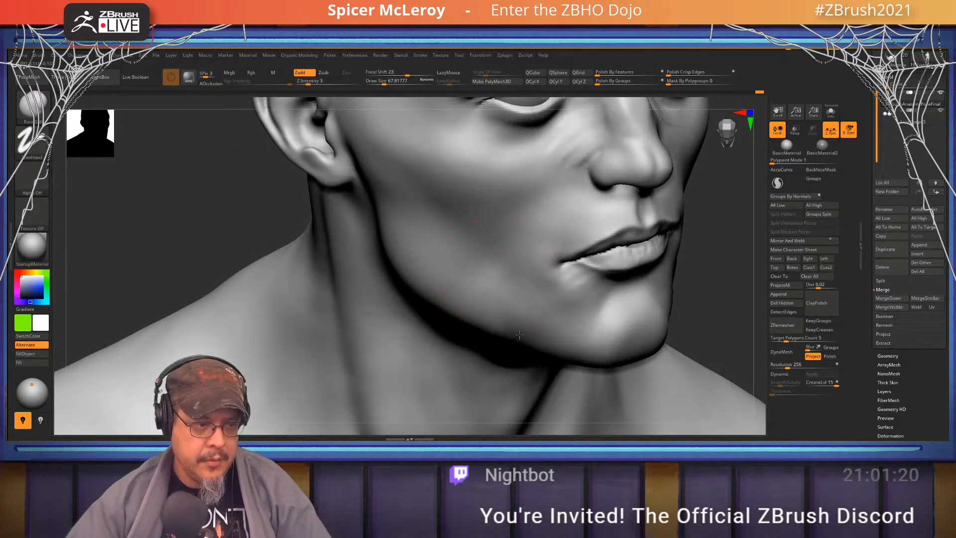
{"action": "key", "text": "shift"}
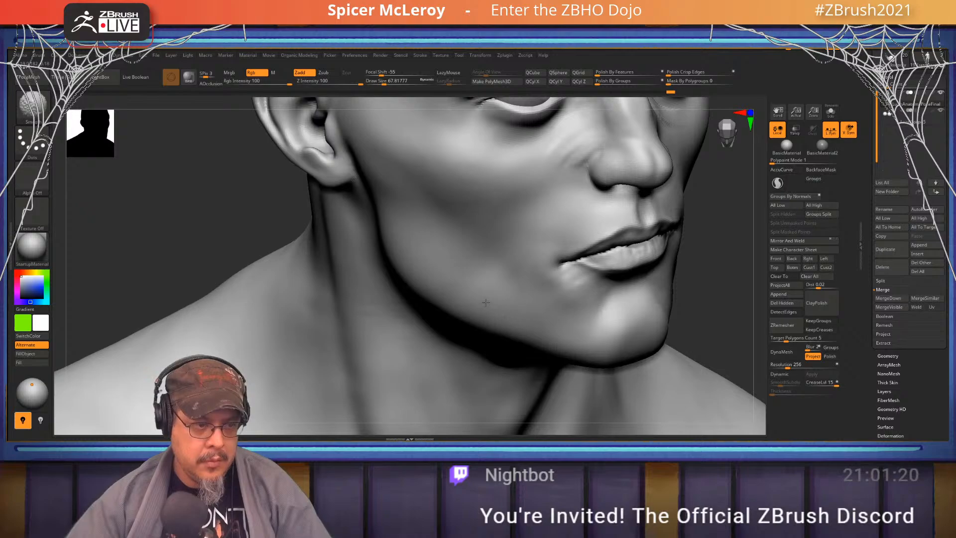
Build up the side of the nose and adjoining cheek with ClayBuildup at draw size about 51 and smooth the strokes
{"action": "mouse_move", "coordinate": [546, 305]}
{"action": "right_mouse_down"}
{"action": "mouse_move", "coordinate": [557, 236]}
{"action": "mouse_move", "coordinate": [518, 265]}
{"action": "mouse_move", "coordinate": [528, 308]}
{"action": "mouse_move", "coordinate": [486, 241]}
{"action": "mouse_move", "coordinate": [465, 273]}
{"action": "mouse_move", "coordinate": [484, 256]}
{"action": "mouse_move", "coordinate": [492, 264]}
{"action": "mouse_move", "coordinate": [492, 247]}
{"action": "right_mouse_up"}
{"action": "key", "text": "b"}
{"action": "key", "text": "c"}
{"action": "key", "text": "b"}
{"action": "key", "text": "shift"}
{"action": "key", "text": "b"}
{"action": "key", "text": "c"}
{"action": "key", "text": "b"}
{"action": "key", "text": "b"}
{"action": "key", "text": "Escape"}
{"action": "key", "text": "b"}
{"action": "key", "text": "Escape"}
{"action": "key", "text": "s"}
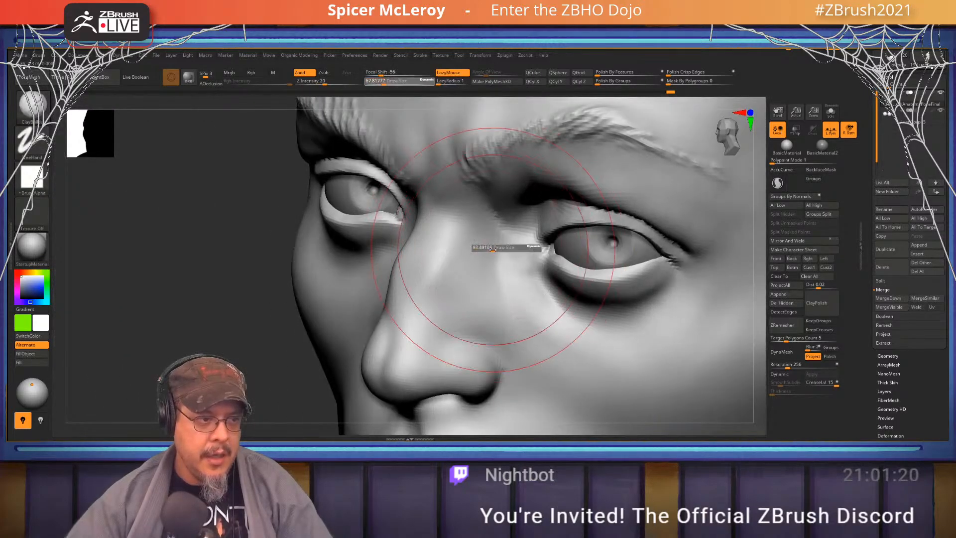
{"action": "left_click_drag", "start_coordinate": [493, 247], "coordinate": [486, 247]}
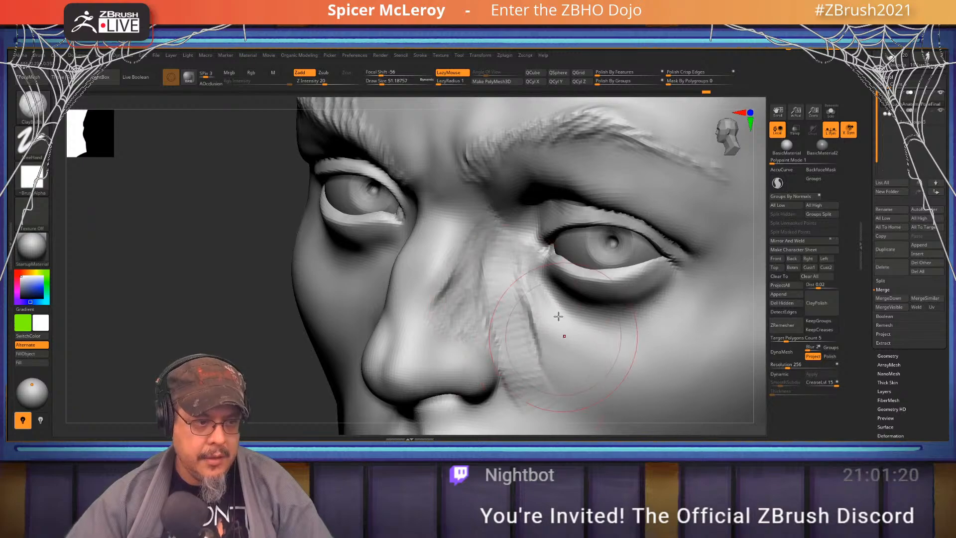
{"action": "left_click_drag", "start_coordinate": [509, 245], "coordinate": [505, 287]}
{"action": "left_click_drag", "start_coordinate": [509, 249], "coordinate": [515, 346], "text": "shift"}
Build up the fold from beside the nose to the mouth corner with ClayBuildup and smooth it into the cheek
{"action": "mouse_move", "coordinate": [528, 349]}
{"action": "right_mouse_down"}
{"action": "mouse_move", "coordinate": [531, 271]}
{"action": "mouse_move", "coordinate": [552, 281]}
{"action": "mouse_move", "coordinate": [528, 289]}
{"action": "mouse_move", "coordinate": [487, 192]}
{"action": "mouse_move", "coordinate": [493, 236]}
{"action": "right_mouse_up"}
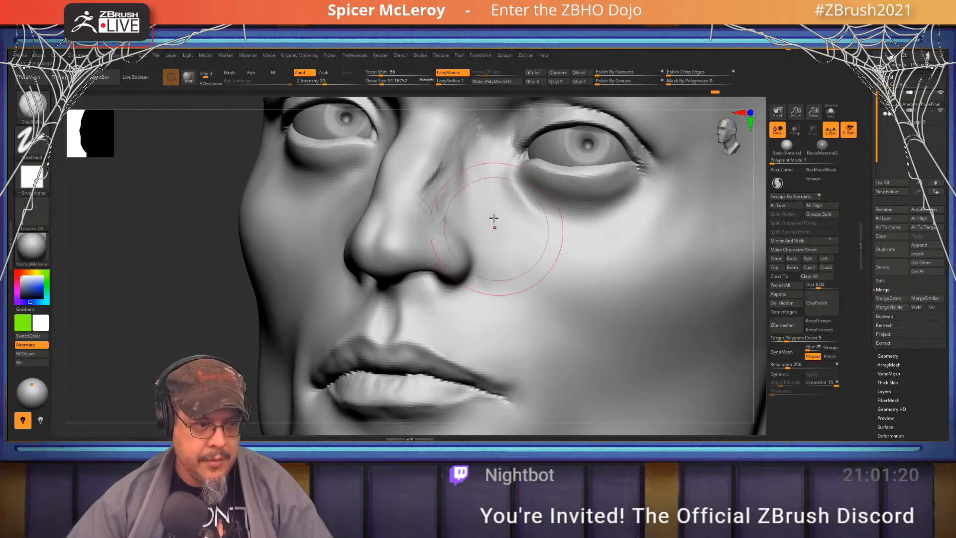
{"action": "left_click_drag", "start_coordinate": [499, 240], "coordinate": [578, 402]}
{"action": "right_click_drag", "start_coordinate": [521, 266], "coordinate": [504, 157], "text": "alt"}
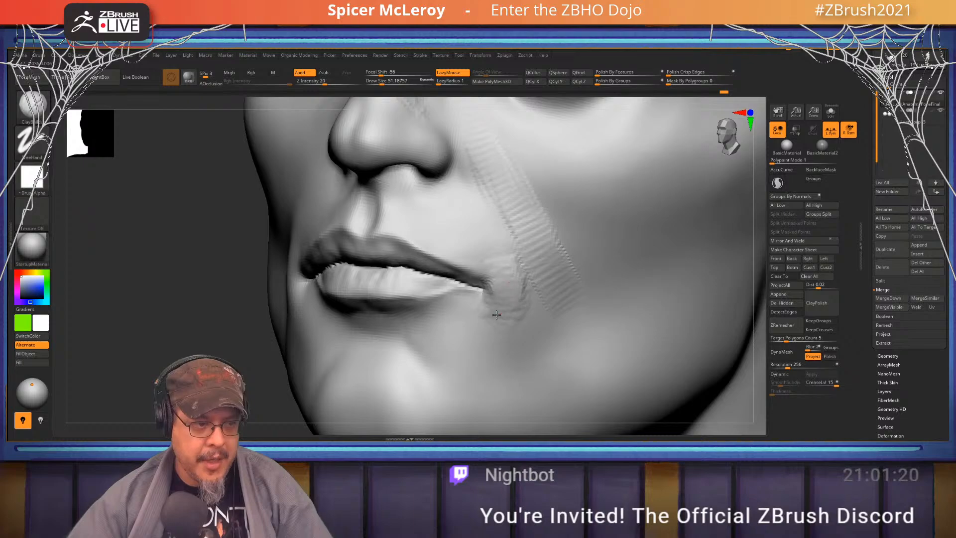
{"action": "left_click_drag", "start_coordinate": [543, 339], "coordinate": [541, 344]}
{"action": "mouse_move", "coordinate": [544, 294]}
{"action": "left_mouse_down"}
{"action": "mouse_move", "coordinate": [554, 343]}
{"action": "mouse_move", "coordinate": [574, 334]}
{"action": "mouse_move", "coordinate": [566, 277]}
{"action": "mouse_move", "coordinate": [573, 330]}
{"action": "left_mouse_up"}
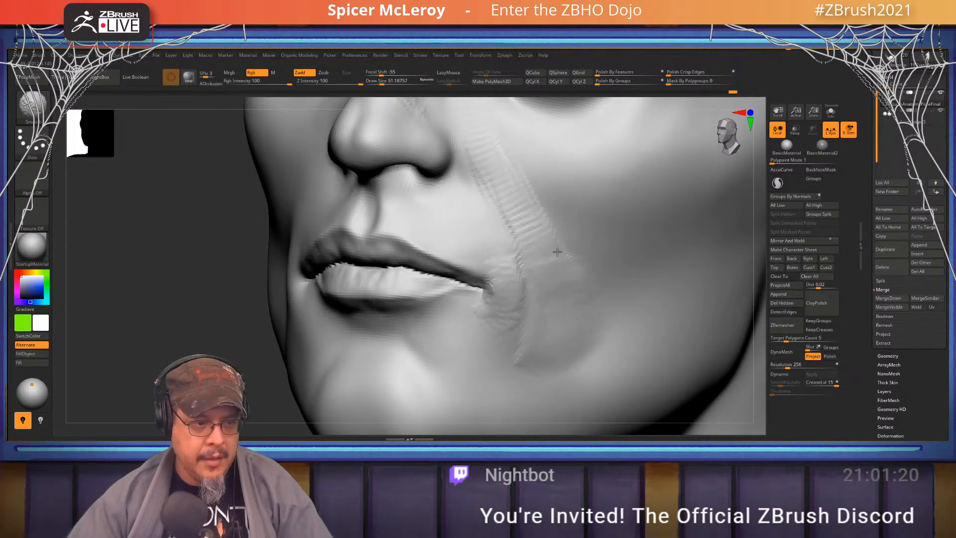
{"action": "left_click_drag", "start_coordinate": [536, 232], "coordinate": [493, 168], "text": "shift"}
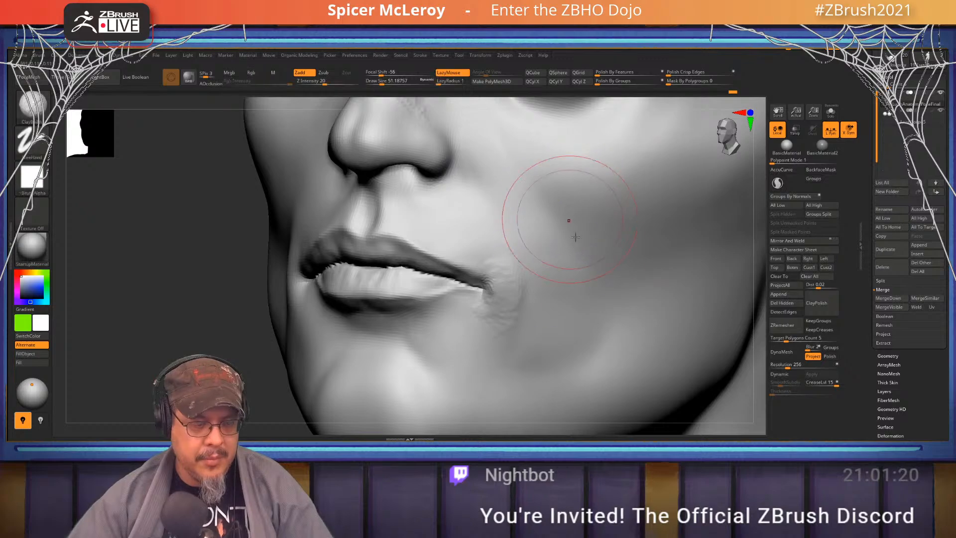
Try ClayBuildup strokes on the lower cheek beside the mouth corner and undo them
{"action": "mouse_move", "coordinate": [573, 232]}
{"action": "right_mouse_down"}
{"action": "mouse_move", "coordinate": [627, 279]}
{"action": "mouse_move", "coordinate": [612, 303]}
{"action": "right_mouse_up"}
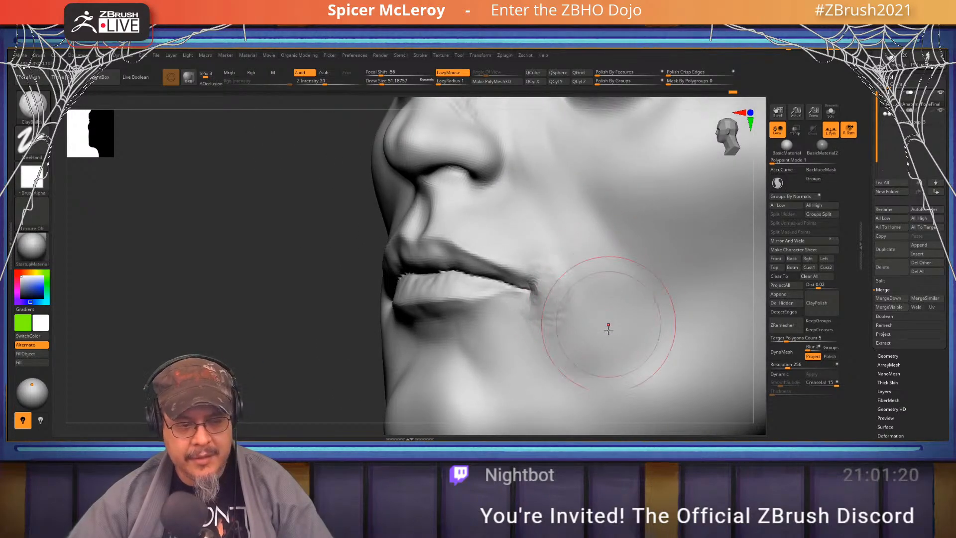
{"action": "mouse_move", "coordinate": [608, 327]}
{"action": "left_mouse_down"}
{"action": "mouse_move", "coordinate": [617, 388]}
{"action": "mouse_move", "coordinate": [575, 354]}
{"action": "mouse_move", "coordinate": [623, 381]}
{"action": "mouse_move", "coordinate": [645, 349]}
{"action": "mouse_move", "coordinate": [588, 323]}
{"action": "mouse_move", "coordinate": [629, 291]}
{"action": "mouse_move", "coordinate": [610, 247]}
{"action": "mouse_move", "coordinate": [571, 207]}
{"action": "mouse_move", "coordinate": [623, 329]}
{"action": "left_mouse_up"}
{"action": "key", "text": "ctrl+z"}
{"action": "key", "text": "ctrl+z"}
{"action": "key", "text": "ctrl+z"}
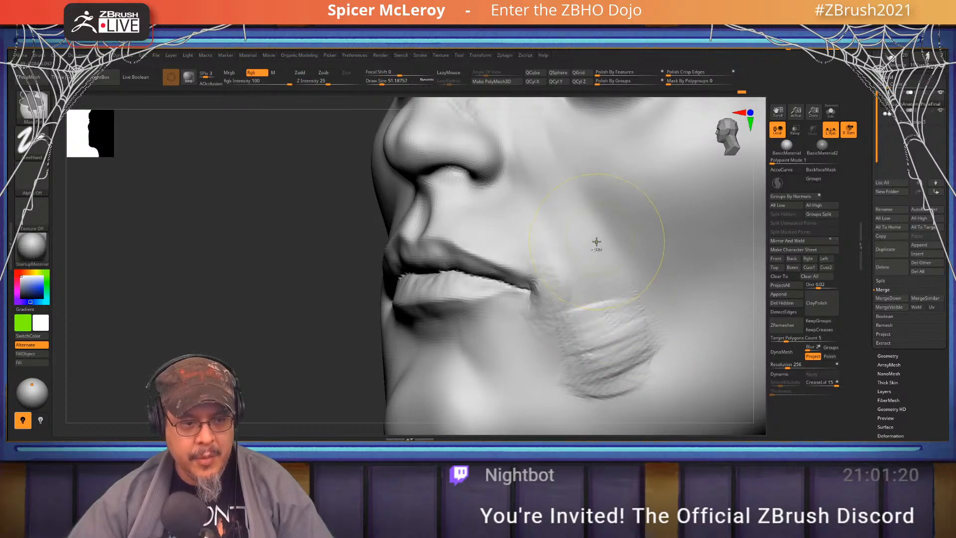
{"action": "key", "text": "ctrl+z"}
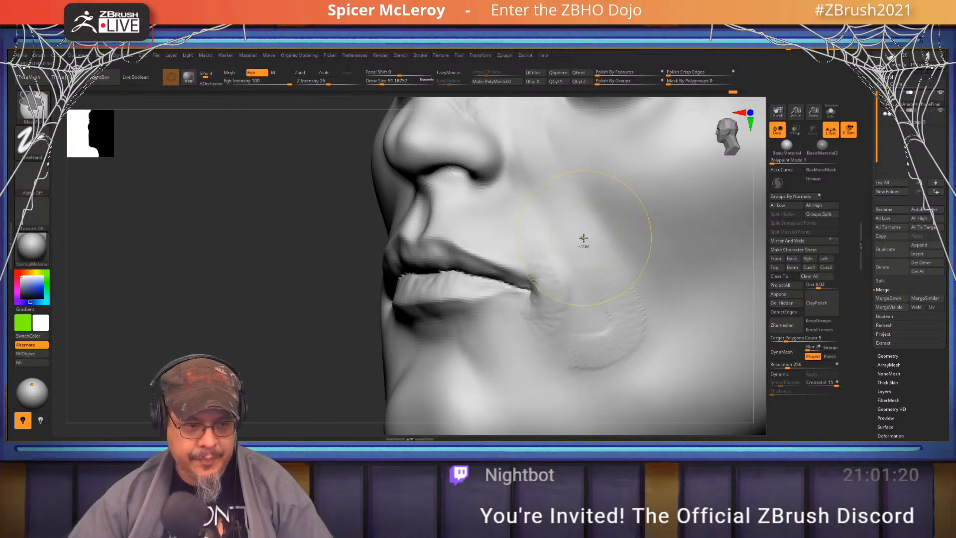
{"action": "key", "text": "ctrl+z"}
Add ClayBuildup strokes at draw size about 51 from the side of the nose diagonally across the cheek and smooth them
{"action": "mouse_move", "coordinate": [587, 233]}
{"action": "right_mouse_down"}
{"action": "mouse_move", "coordinate": [504, 347]}
{"action": "mouse_move", "coordinate": [571, 269]}
{"action": "right_mouse_up"}
{"action": "left_click_drag", "start_coordinate": [548, 234], "coordinate": [591, 313]}
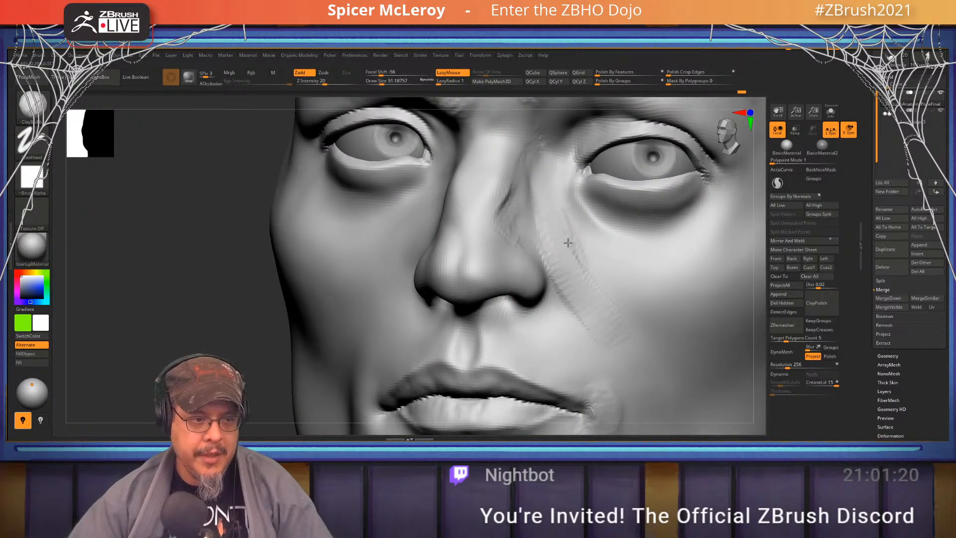
{"action": "left_click_drag", "start_coordinate": [568, 254], "coordinate": [620, 329]}
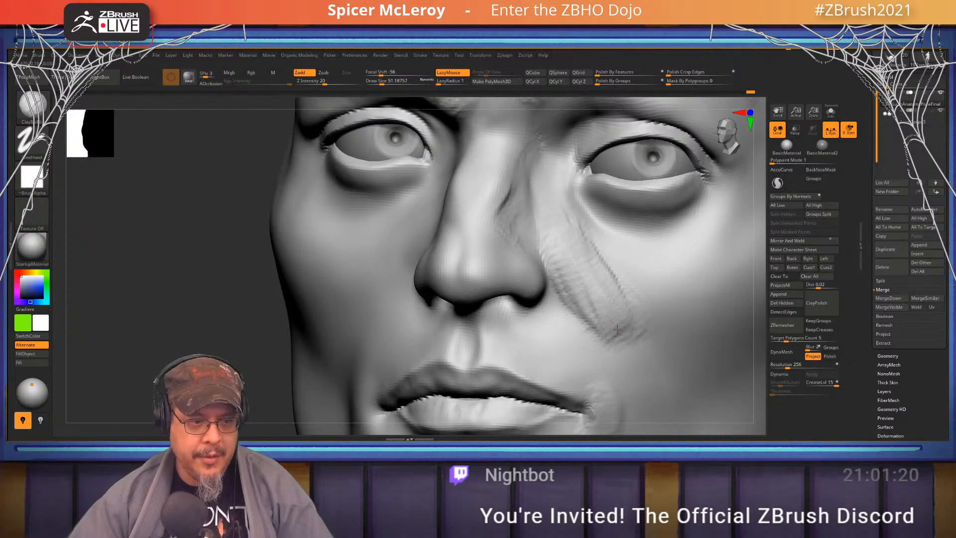
{"action": "key", "text": "shift"}
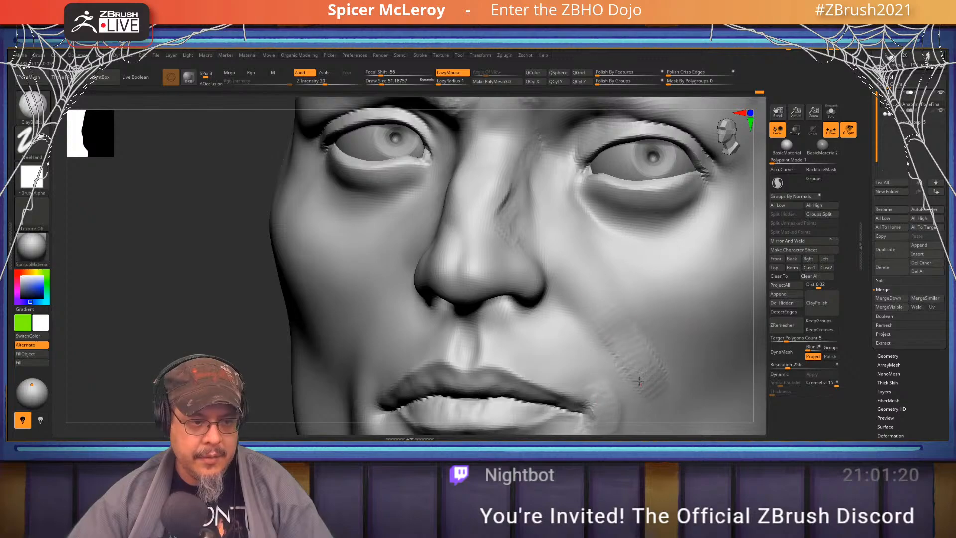
{"action": "key", "text": "shift"}
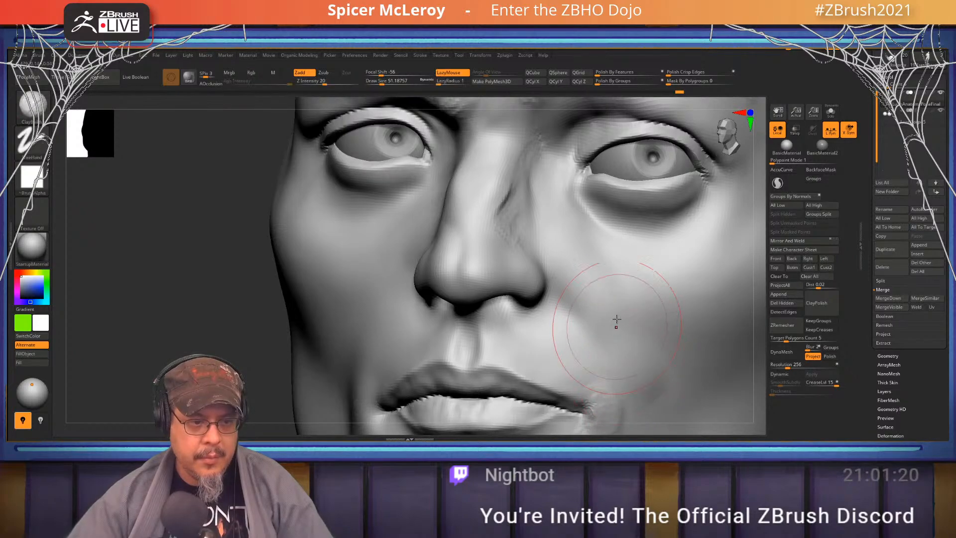
{"action": "key", "text": "shift"}
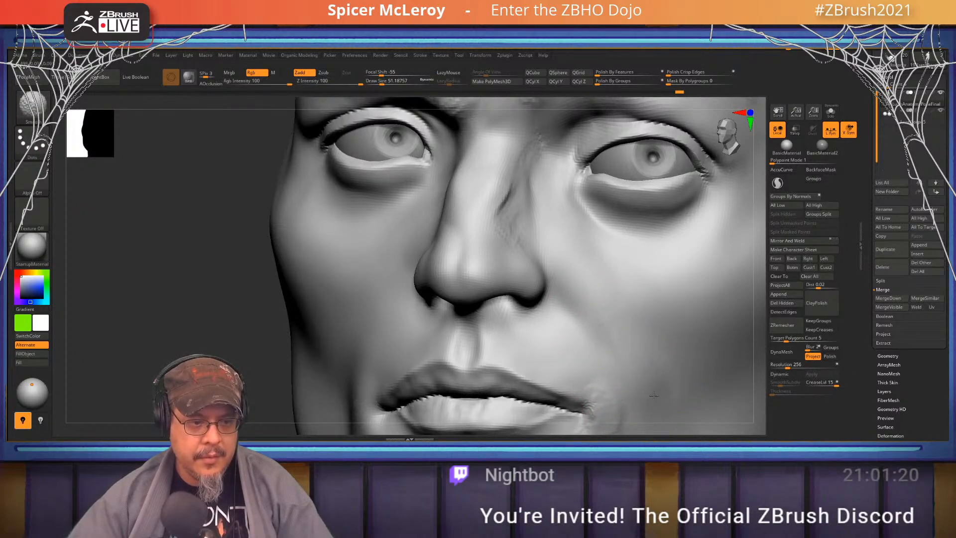
{"action": "right_click_drag", "start_coordinate": [606, 282], "coordinate": [529, 275], "text": "alt"}
{"action": "left_click_drag", "start_coordinate": [530, 273], "coordinate": [542, 294], "text": "shift"}
Define the crease around the nostril wing with the DamStandard brush at draw size about 39
{"action": "right_click_drag", "start_coordinate": [542, 294], "coordinate": [468, 224], "text": "ctrl"}
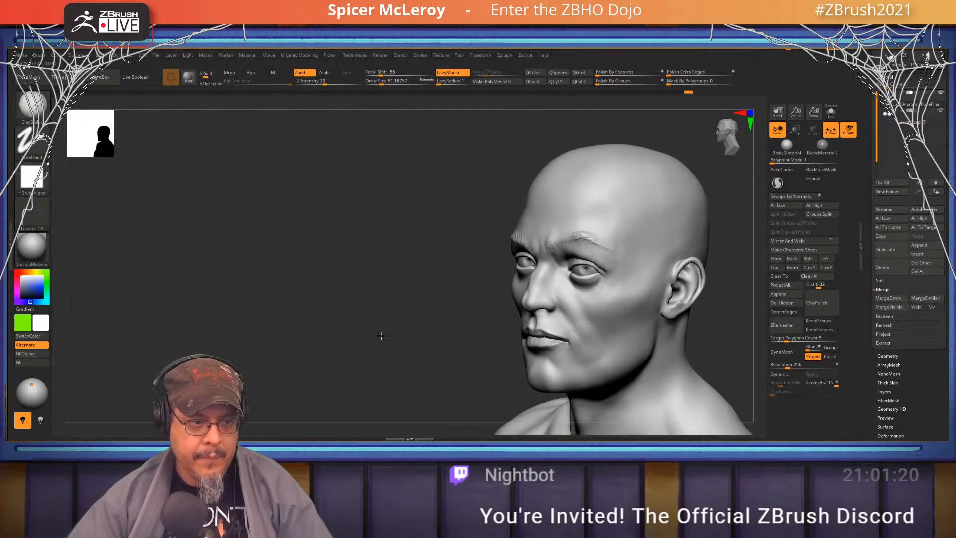
{"action": "right_click_drag", "start_coordinate": [383, 334], "coordinate": [393, 329]}
{"action": "right_click_drag", "start_coordinate": [406, 286], "coordinate": [446, 213], "text": "alt"}
{"action": "right_click_drag", "start_coordinate": [664, 381], "coordinate": [642, 408], "text": "ctrl"}
{"action": "mouse_move", "coordinate": [643, 408]}
{"action": "right_mouse_down"}
{"action": "mouse_move", "coordinate": [574, 246]}
{"action": "mouse_move", "coordinate": [639, 215]}
{"action": "mouse_move", "coordinate": [616, 246]}
{"action": "mouse_move", "coordinate": [694, 274]}
{"action": "mouse_move", "coordinate": [613, 297]}
{"action": "right_mouse_up"}
{"action": "key", "text": "b"}
{"action": "key", "text": "d"}
{"action": "key", "text": "s"}
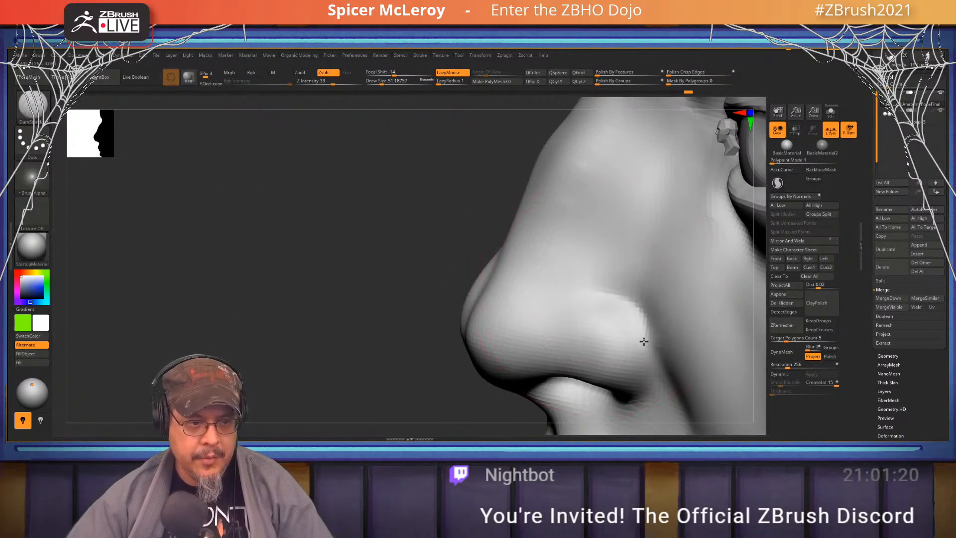
{"action": "mouse_move", "coordinate": [630, 332]}
{"action": "right_mouse_down", "text": "alt"}
{"action": "mouse_move", "coordinate": [630, 262]}
{"action": "mouse_move", "coordinate": [660, 269]}
{"action": "right_mouse_up", "text": "alt"}
{"action": "key", "text": "s"}
{"action": "mouse_move", "coordinate": [655, 273]}
{"action": "left_mouse_down"}
{"action": "mouse_move", "coordinate": [637, 333]}
{"action": "mouse_move", "coordinate": [601, 331]}
{"action": "left_mouse_up"}
Shape the underside of the nose around the nostril with the Standard brush and FormSoft at draw size about 25
{"action": "mouse_move", "coordinate": [598, 322]}
{"action": "right_mouse_down"}
{"action": "mouse_move", "coordinate": [658, 303]}
{"action": "mouse_move", "coordinate": [623, 260]}
{"action": "mouse_move", "coordinate": [583, 261]}
{"action": "mouse_move", "coordinate": [584, 309]}
{"action": "right_mouse_up"}
{"action": "key", "text": "b"}
{"action": "key", "text": "s"}
{"action": "key", "text": "t"}
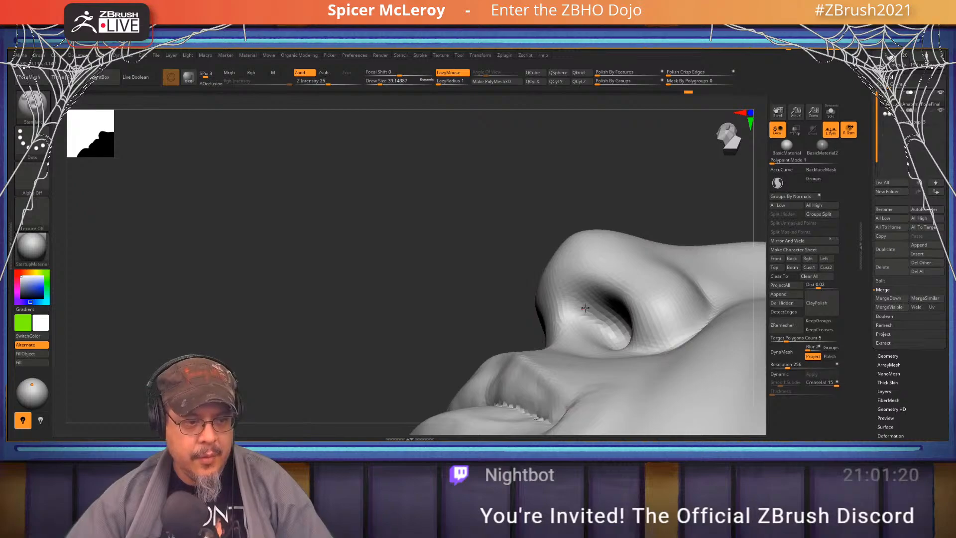
{"action": "key", "text": "s"}
{"action": "left_click_drag", "start_coordinate": [593, 305], "coordinate": [594, 298]}
{"action": "key", "text": "b"}
{"action": "key", "text": "f"}
{"action": "key", "text": "s"}
{"action": "mouse_move", "coordinate": [596, 298]}
{"action": "right_mouse_down"}
{"action": "mouse_move", "coordinate": [645, 293]}
{"action": "mouse_move", "coordinate": [638, 273]}
{"action": "mouse_move", "coordinate": [610, 277]}
{"action": "mouse_move", "coordinate": [678, 280]}
{"action": "right_mouse_up"}
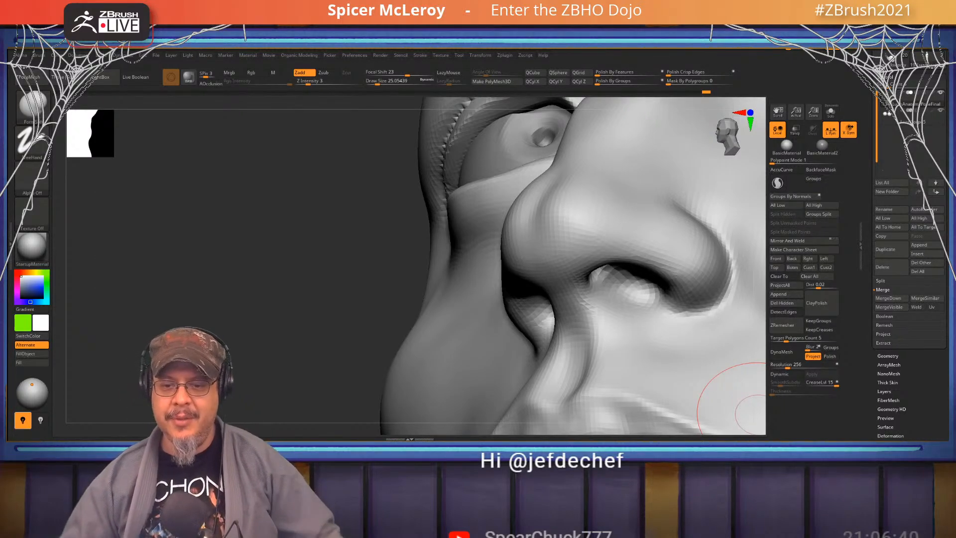
Refine the nose tip down to the front edge of the nostril with the Standard brush at draw size about 17
{"action": "mouse_move", "coordinate": [580, 244]}
{"action": "right_mouse_down"}
{"action": "mouse_move", "coordinate": [662, 274]}
{"action": "mouse_move", "coordinate": [517, 229]}
{"action": "mouse_move", "coordinate": [510, 252]}
{"action": "right_mouse_up"}
{"action": "key", "text": "b"}
{"action": "key", "text": "s"}
{"action": "key", "text": "t"}
{"action": "key", "text": "s"}
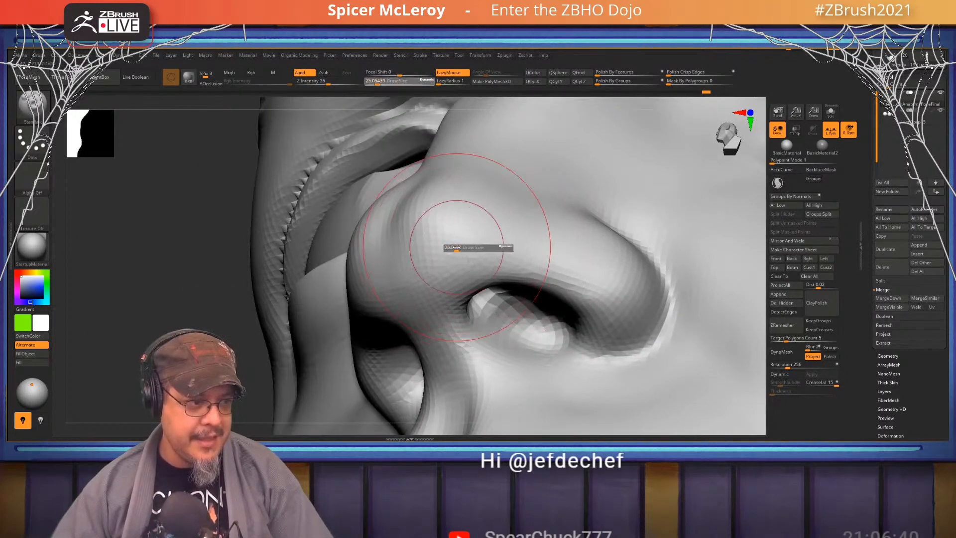
{"action": "left_click_drag", "start_coordinate": [457, 247], "coordinate": [453, 248]}
{"action": "right_click_drag", "start_coordinate": [453, 244], "coordinate": [436, 224]}
{"action": "mouse_move", "coordinate": [436, 221]}
{"action": "left_mouse_down"}
{"action": "mouse_move", "coordinate": [463, 352]}
{"action": "mouse_move", "coordinate": [469, 332]}
{"action": "left_mouse_up"}
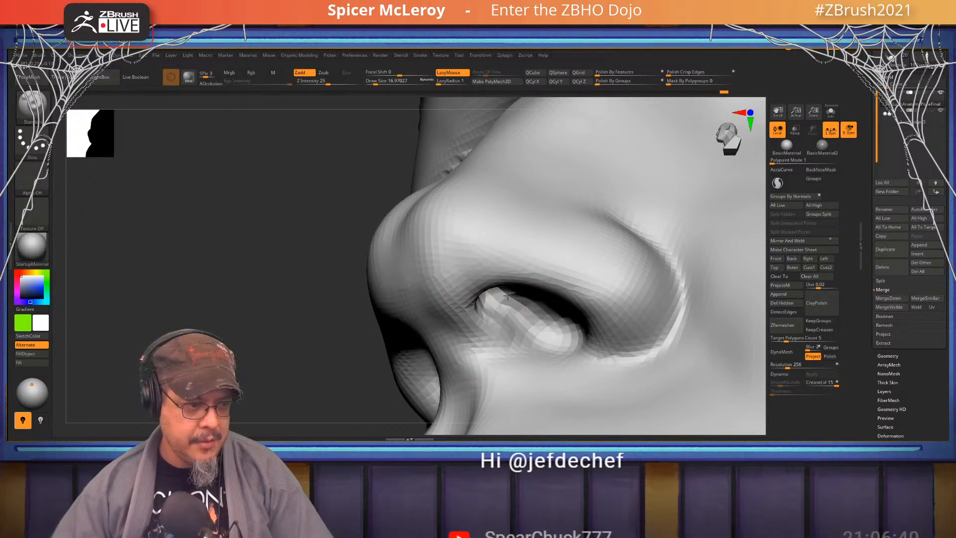
{"action": "mouse_move", "coordinate": [498, 273]}
{"action": "right_mouse_down"}
{"action": "mouse_move", "coordinate": [499, 302]}
{"action": "mouse_move", "coordinate": [519, 292]}
{"action": "right_mouse_up"}
{"action": "key", "text": "b"}
{"action": "key", "text": "w"}
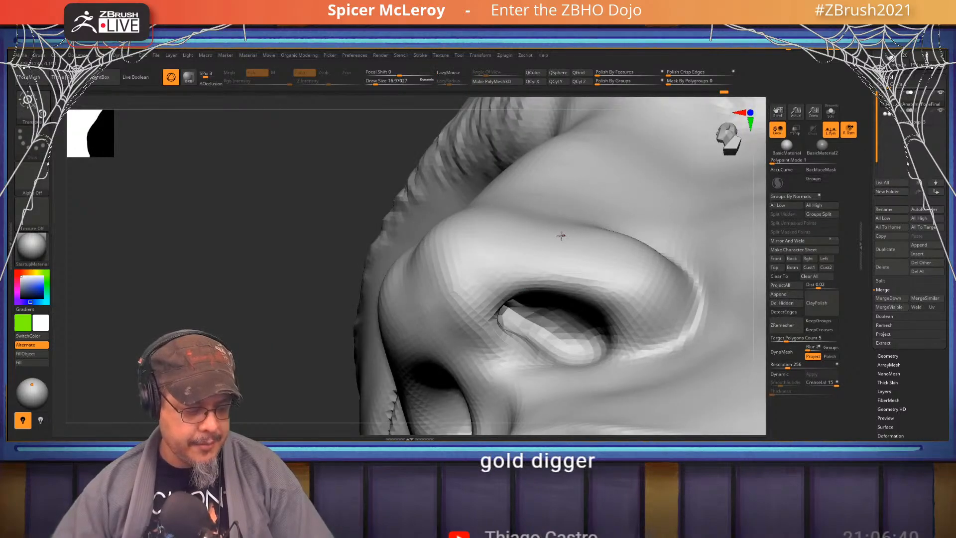
{"action": "key", "text": "b"}
{"action": "key", "text": "s"}
{"action": "key", "text": "t"}
{"action": "key", "text": "b"}
{"action": "key", "text": "t"}
{"action": "key", "text": "d"}
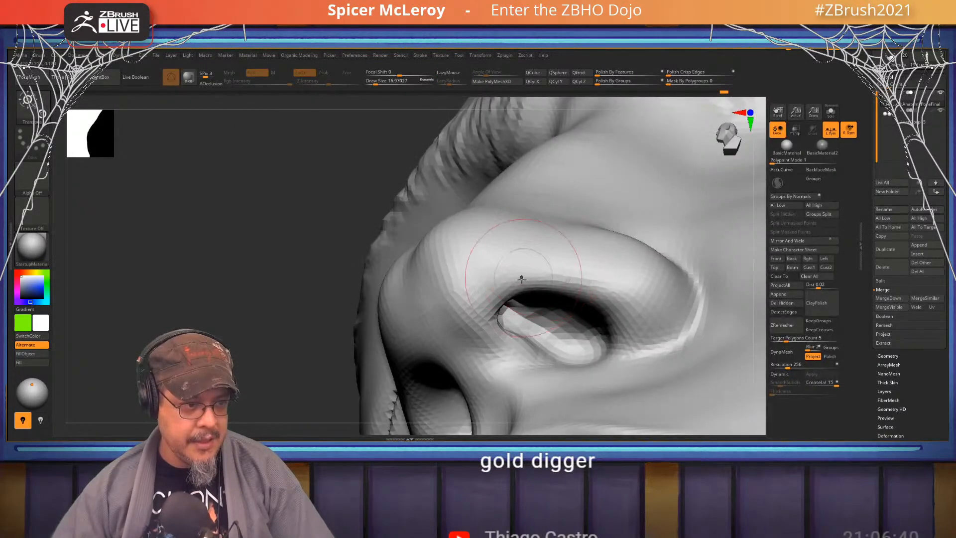
{"action": "key", "text": "ctrl+z"}
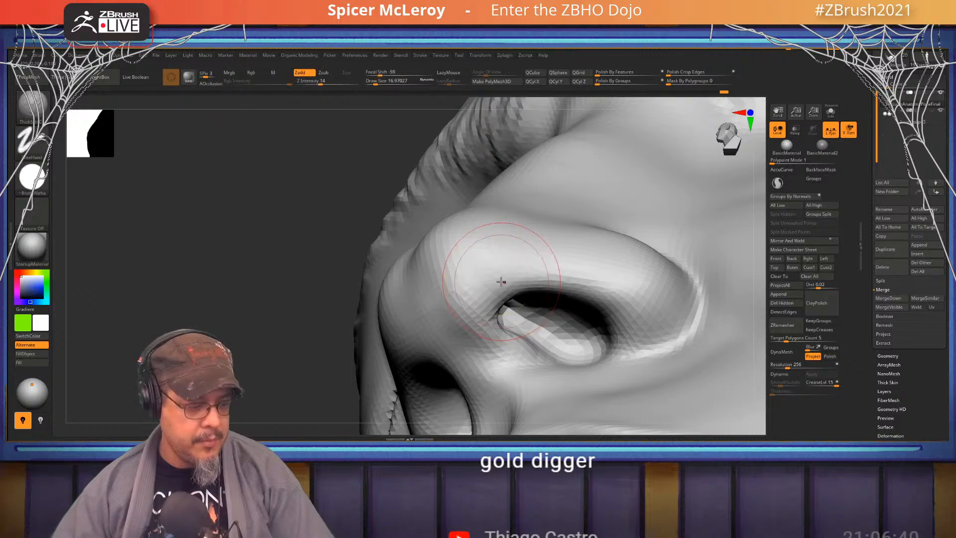
Flatten the front rim of the nostril with the TrimDynamic brush at draw size about 17 and smooth it
{"action": "key", "text": "b"}
{"action": "key", "text": "t"}
{"action": "key", "text": "d"}
{"action": "mouse_move", "coordinate": [525, 276]}
{"action": "left_mouse_down"}
{"action": "mouse_move", "coordinate": [506, 289]}
{"action": "mouse_move", "coordinate": [514, 299]}
{"action": "mouse_move", "coordinate": [495, 277]}
{"action": "mouse_move", "coordinate": [488, 301]}
{"action": "mouse_move", "coordinate": [482, 268]}
{"action": "mouse_move", "coordinate": [477, 315]}
{"action": "left_mouse_up"}
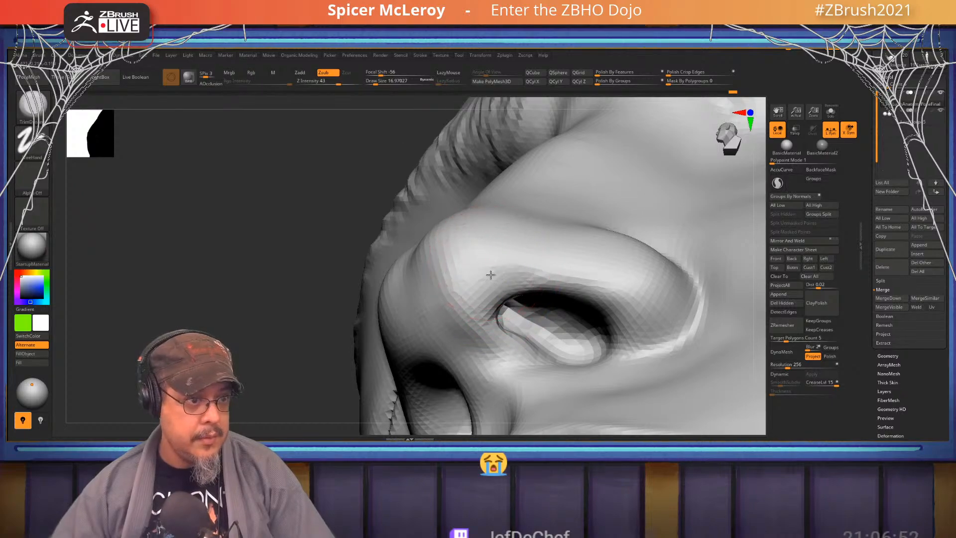
{"action": "right_click_drag", "start_coordinate": [490, 275], "coordinate": [478, 300]}
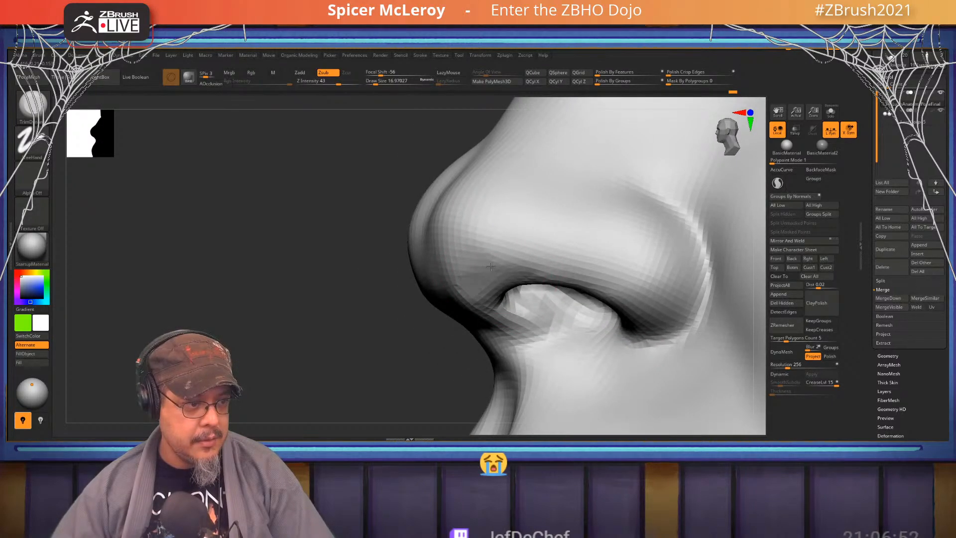
{"action": "mouse_move", "coordinate": [485, 300]}
{"action": "left_mouse_down", "text": "shift"}
{"action": "mouse_move", "coordinate": [475, 285]}
{"action": "mouse_move", "coordinate": [495, 278]}
{"action": "left_mouse_up", "text": "shift"}
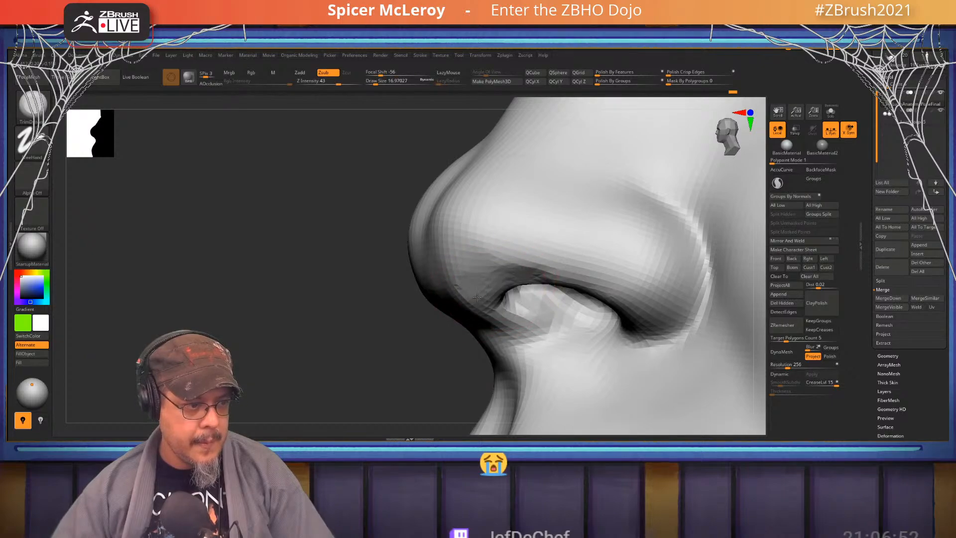
{"action": "key", "text": "shift"}
Carve the groove between the nose tip and nostril wing with the DamStandard brush at draw size about 17
{"action": "right_click_drag", "start_coordinate": [446, 291], "coordinate": [518, 264]}
{"action": "key", "text": "b"}
{"action": "key", "text": "d"}
{"action": "key", "text": "s"}
Build up the area above the nose tip with ClayBuildup at draw size about 17 and smooth it into the wing groove
{"action": "mouse_move", "coordinate": [615, 240]}
{"action": "right_mouse_down"}
{"action": "mouse_move", "coordinate": [487, 303]}
{"action": "mouse_move", "coordinate": [643, 272]}
{"action": "mouse_move", "coordinate": [580, 242]}
{"action": "mouse_move", "coordinate": [613, 231]}
{"action": "mouse_move", "coordinate": [537, 223]}
{"action": "right_mouse_up"}
{"action": "key", "text": "b"}
{"action": "key", "text": "c"}
{"action": "key", "text": "b"}
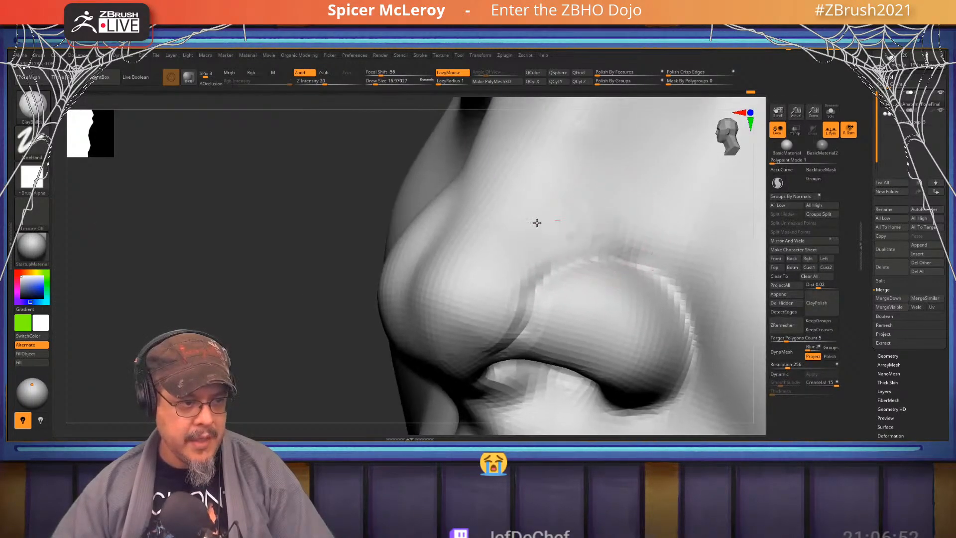
{"action": "left_click_drag", "start_coordinate": [553, 238], "coordinate": [451, 240]}
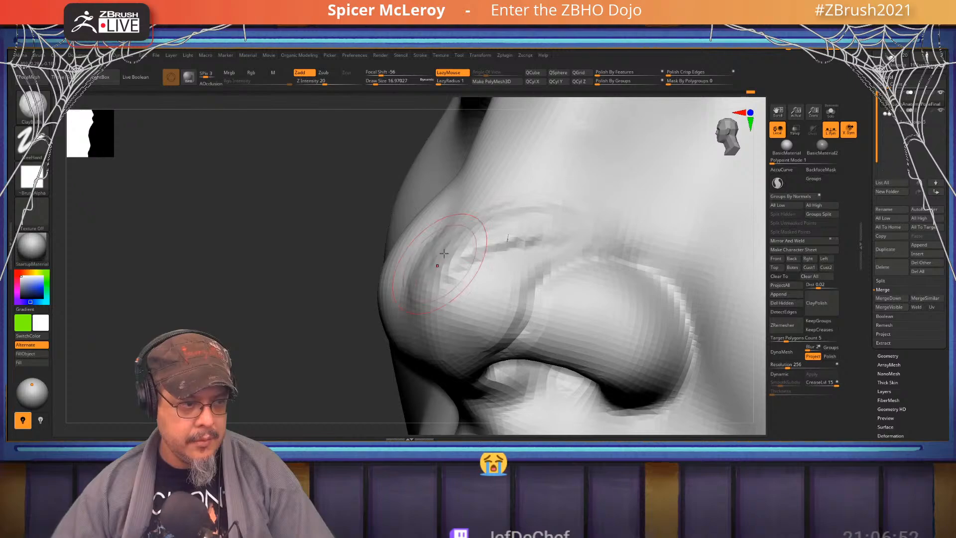
{"action": "key", "text": "shift"}
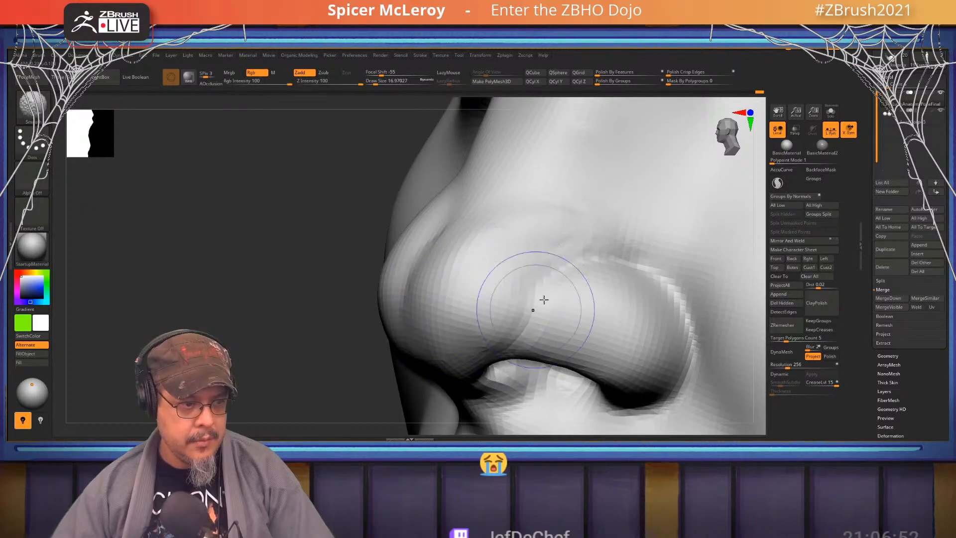
{"action": "left_click_drag", "start_coordinate": [544, 300], "coordinate": [537, 330], "text": "shift"}
Add ClayBuildup strokes to the rear of the nostril wing and smooth them
{"action": "right_click_drag", "start_coordinate": [498, 264], "coordinate": [476, 335]}
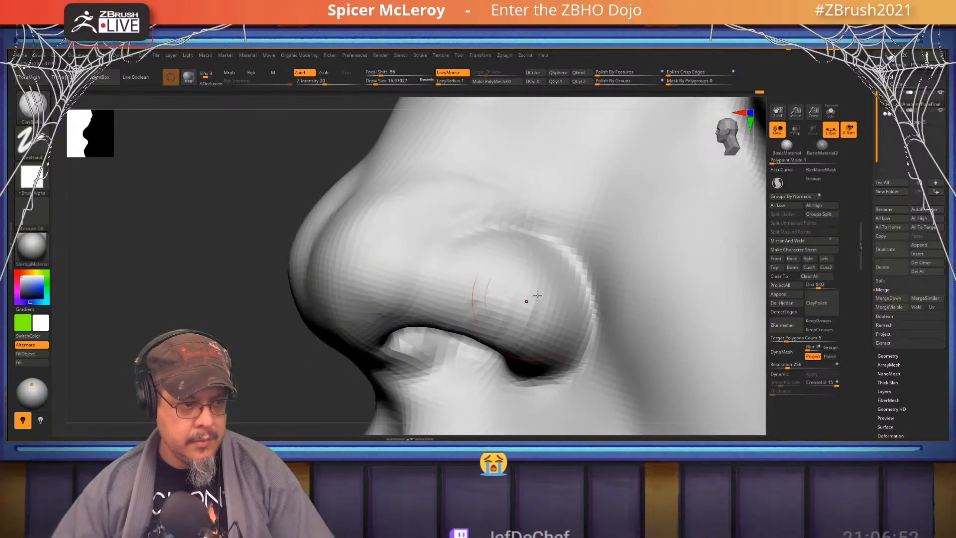
{"action": "left_click_drag", "start_coordinate": [579, 340], "coordinate": [558, 296]}
{"action": "key", "text": "shift"}
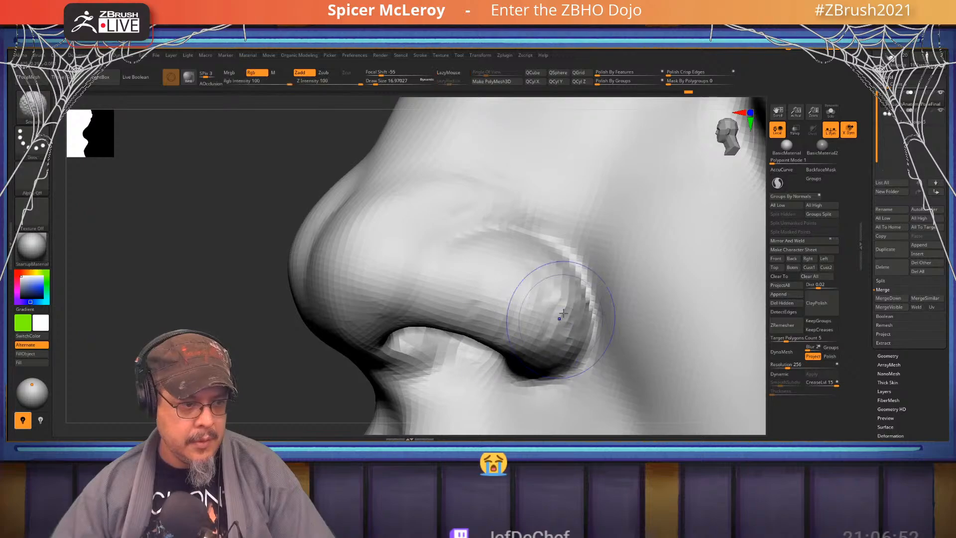
Adjust the neck and trapezius contour with the Move brush at draw size about 228
{"action": "right_click_drag", "start_coordinate": [488, 298], "coordinate": [448, 262]}
{"action": "key", "text": "f"}
{"action": "key", "text": "b"}
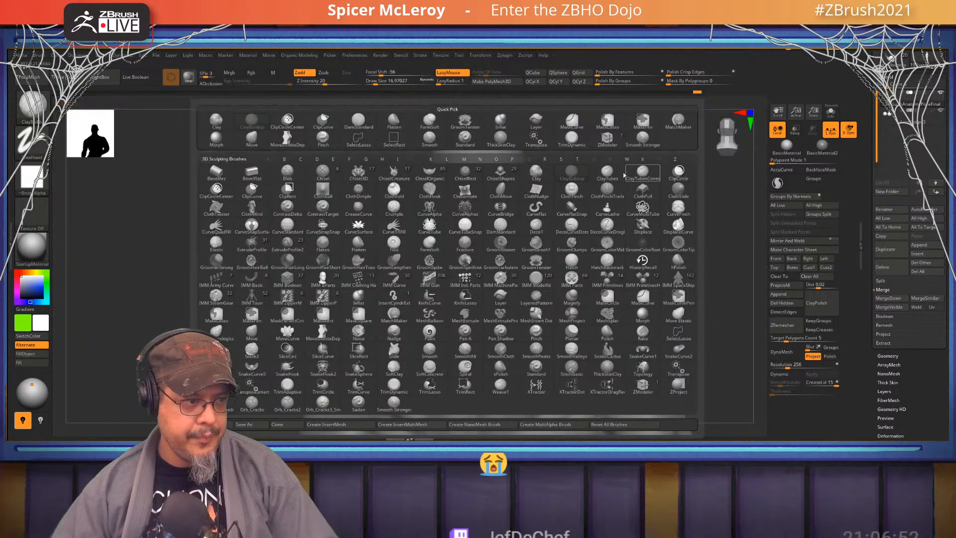
{"action": "key", "text": "b"}
{"action": "key", "text": "m"}
{"action": "key", "text": "v"}
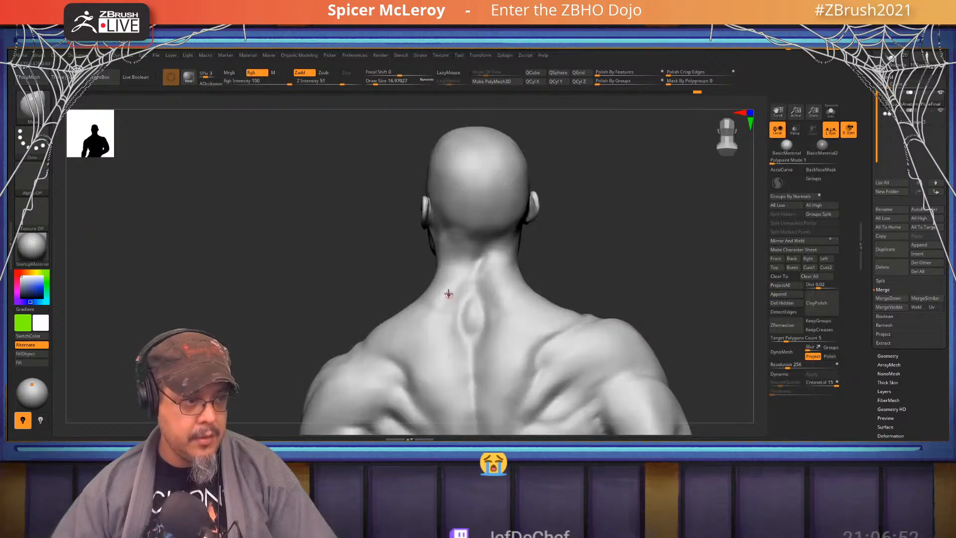
{"action": "key", "text": "s"}
{"action": "left_click_drag", "start_coordinate": [437, 295], "coordinate": [441, 284]}
{"action": "key", "text": "s"}
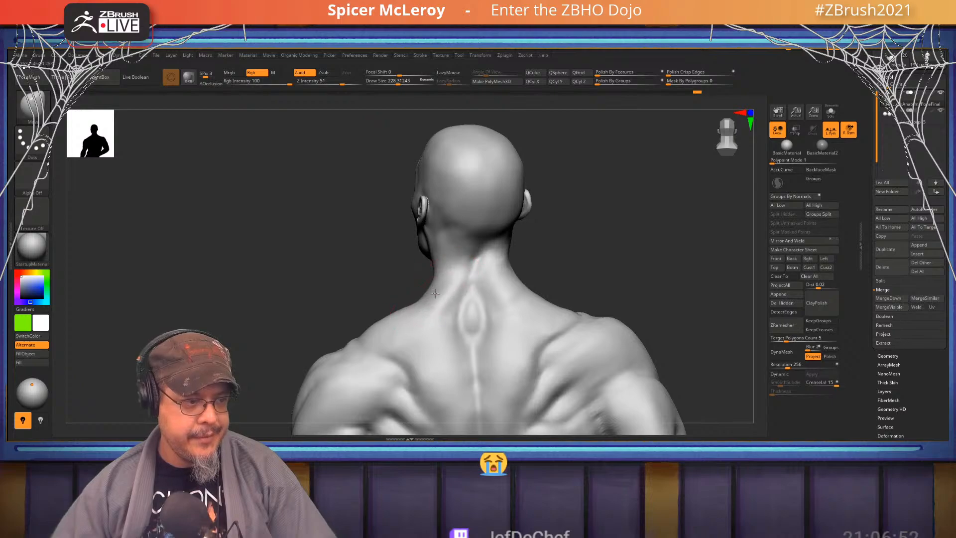
{"action": "mouse_move", "coordinate": [547, 257]}
{"action": "left_mouse_down"}
{"action": "mouse_move", "coordinate": [503, 282]}
{"action": "mouse_move", "coordinate": [519, 280]}
{"action": "left_mouse_up"}
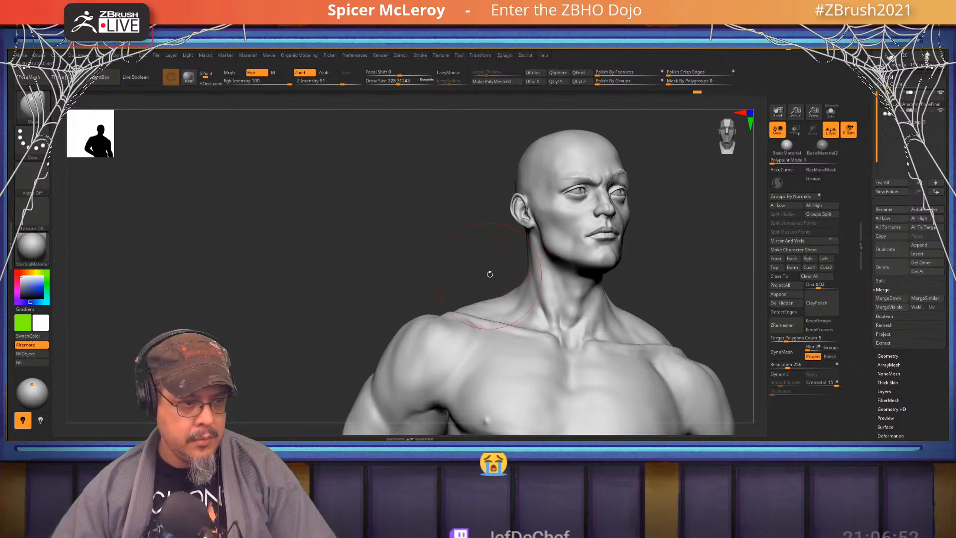
{"action": "mouse_move", "coordinate": [490, 274]}
{"action": "left_mouse_down"}
{"action": "mouse_move", "coordinate": [555, 267]}
{"action": "mouse_move", "coordinate": [536, 264]}
{"action": "mouse_move", "coordinate": [487, 306]}
{"action": "left_mouse_up"}
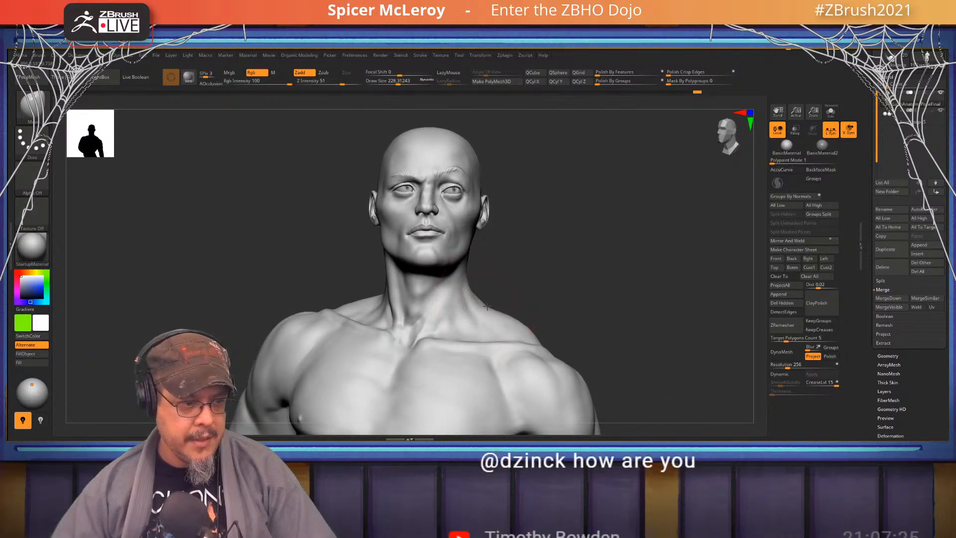
Build up the side and back of the neck into the trapezius with the FormSoft brush at draw size about 228
{"action": "mouse_move", "coordinate": [562, 288]}
{"action": "left_mouse_down"}
{"action": "mouse_move", "coordinate": [499, 299]}
{"action": "mouse_move", "coordinate": [451, 323]}
{"action": "mouse_move", "coordinate": [573, 269]}
{"action": "mouse_move", "coordinate": [533, 250]}
{"action": "left_mouse_up"}
{"action": "key", "text": "b"}
{"action": "key", "text": "f"}
{"action": "key", "text": "s"}
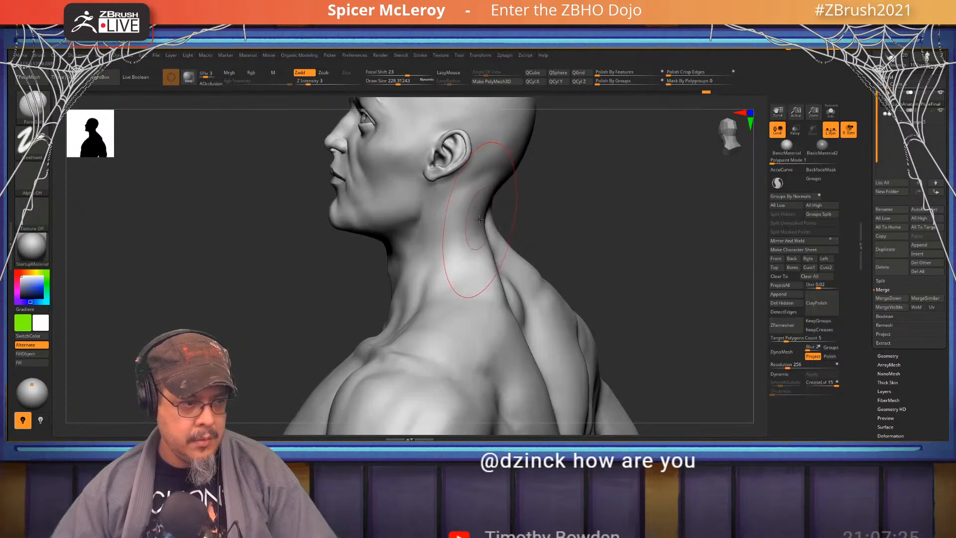
{"action": "left_click_drag", "start_coordinate": [579, 224], "coordinate": [496, 247]}
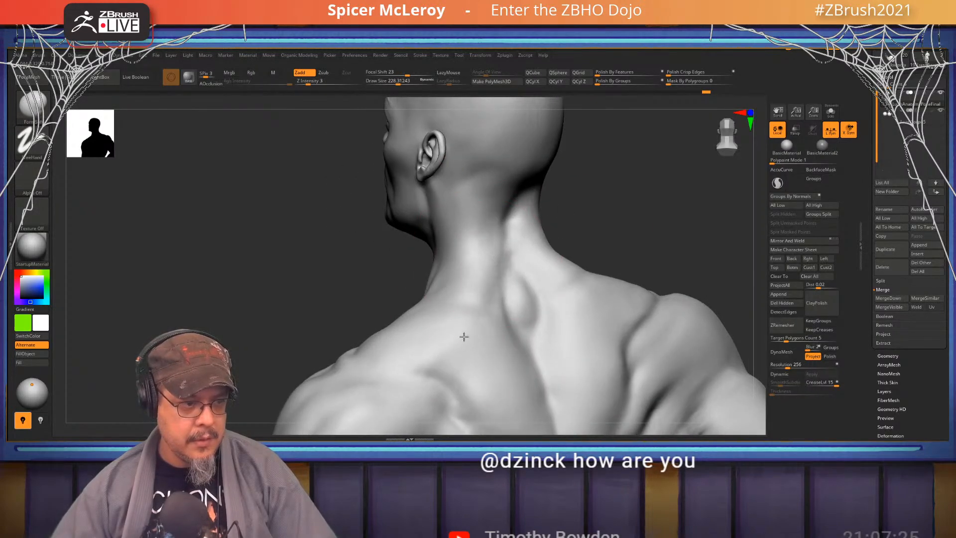
{"action": "left_click_drag", "start_coordinate": [421, 354], "coordinate": [481, 280]}
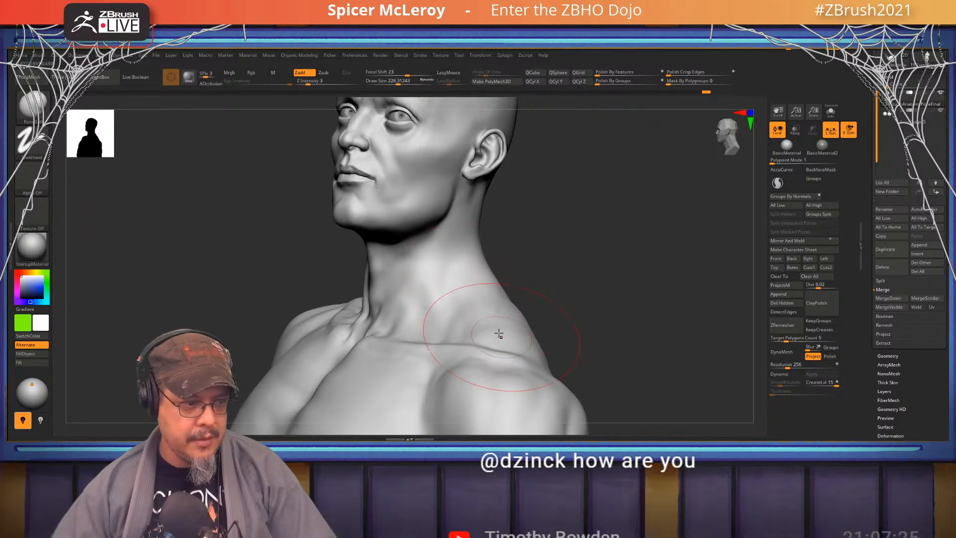
{"action": "left_click_drag", "start_coordinate": [534, 308], "coordinate": [542, 255]}
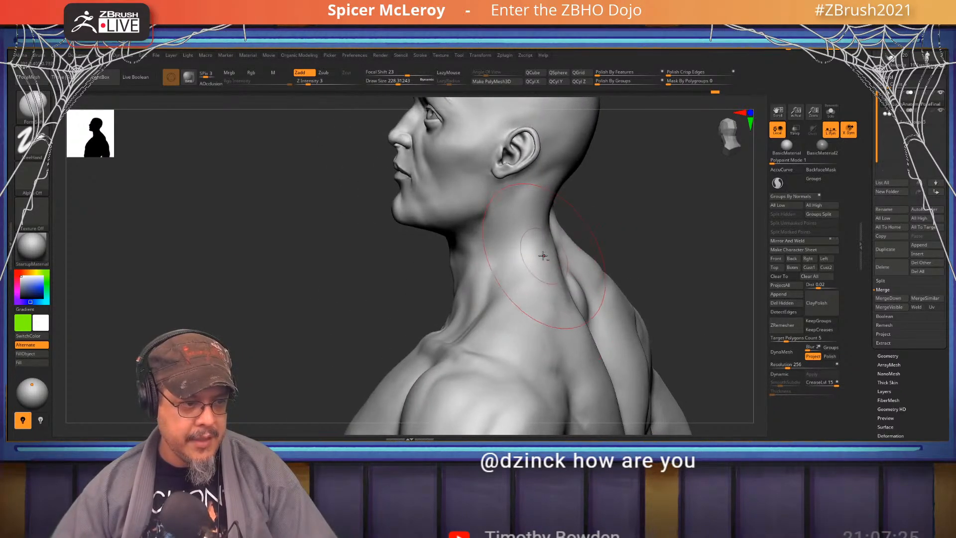
{"action": "mouse_move", "coordinate": [638, 229]}
{"action": "left_mouse_down"}
{"action": "mouse_move", "coordinate": [621, 199]}
{"action": "mouse_move", "coordinate": [606, 289]}
{"action": "mouse_move", "coordinate": [634, 286]}
{"action": "mouse_move", "coordinate": [634, 306]}
{"action": "mouse_move", "coordinate": [643, 251]}
{"action": "mouse_move", "coordinate": [663, 250]}
{"action": "left_mouse_up"}
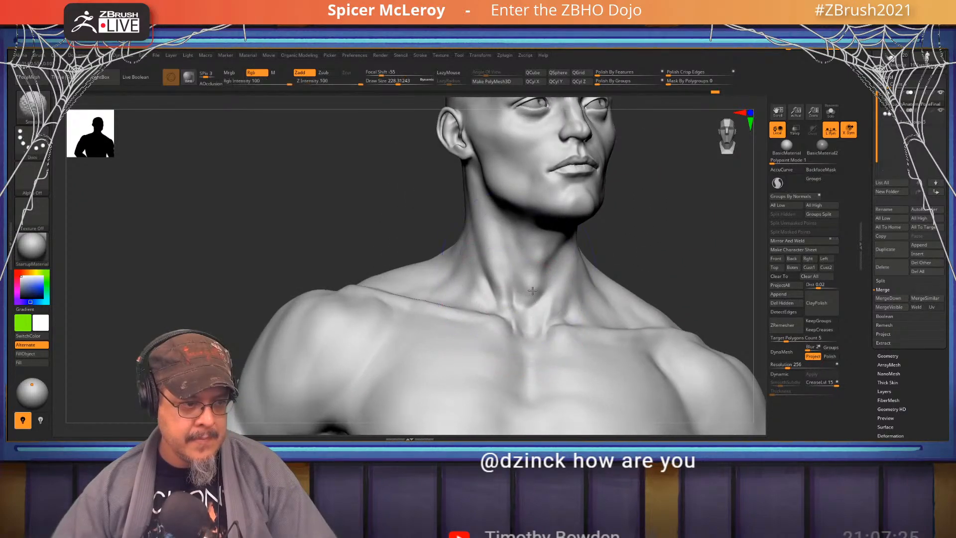
Carve the crease between the underside of the jaw and the throat with DamStandard at draw size about 228 and smooth it
{"action": "mouse_move", "coordinate": [632, 205]}
{"action": "left_mouse_down"}
{"action": "mouse_move", "coordinate": [540, 239]}
{"action": "mouse_move", "coordinate": [546, 222]}
{"action": "mouse_move", "coordinate": [528, 226]}
{"action": "left_mouse_up"}
{"action": "key", "text": "b"}
{"action": "key", "text": "d"}
{"action": "key", "text": "s"}
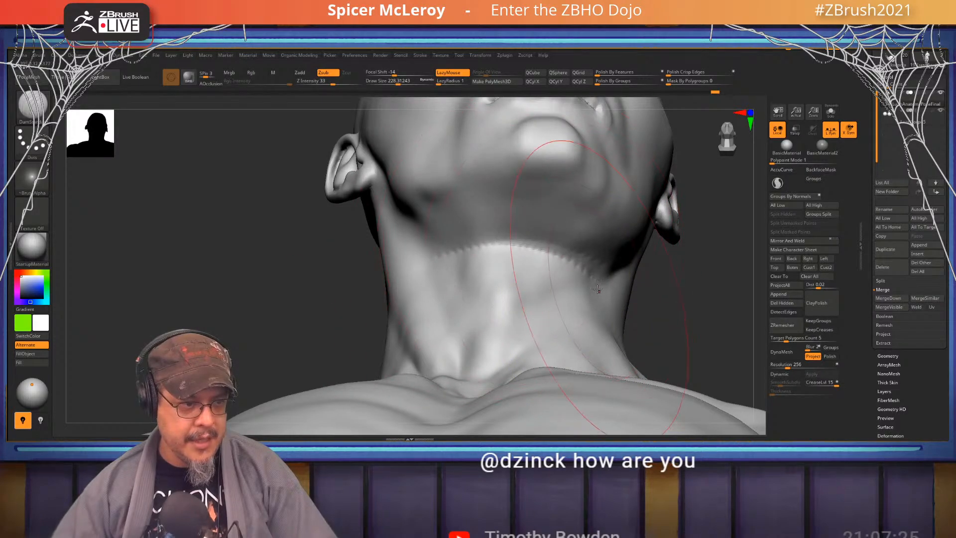
{"action": "key", "text": "shift"}
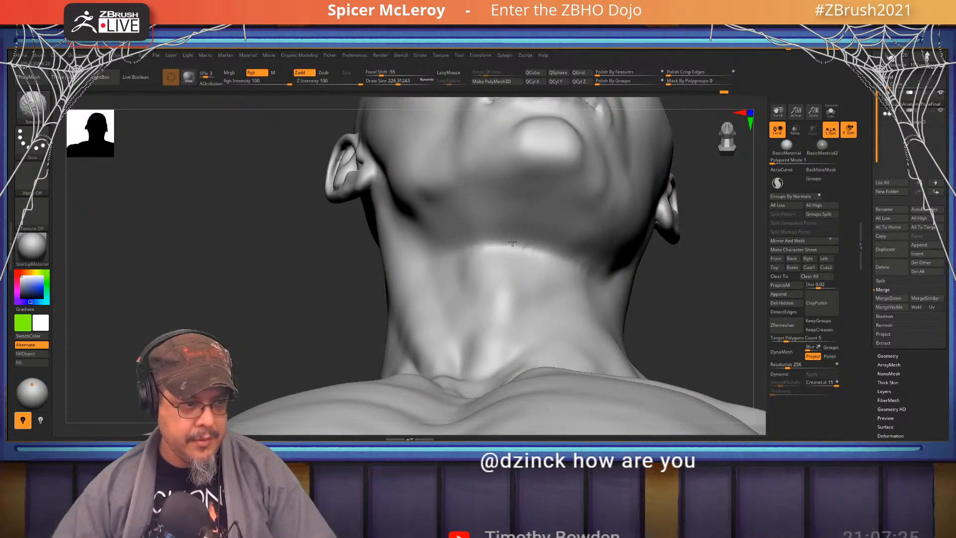
{"action": "left_click_drag", "start_coordinate": [512, 243], "coordinate": [534, 252], "text": "shift"}
Build up the front of the throat with ClayBuildup at draw size about 128 and smooth the strokes
{"action": "mouse_move", "coordinate": [504, 256]}
{"action": "right_mouse_down"}
{"action": "mouse_move", "coordinate": [491, 261]}
{"action": "mouse_move", "coordinate": [510, 256]}
{"action": "mouse_move", "coordinate": [485, 240]}
{"action": "mouse_move", "coordinate": [421, 286]}
{"action": "mouse_move", "coordinate": [395, 278]}
{"action": "right_mouse_up"}
{"action": "key", "text": "b"}
{"action": "key", "text": "b"}
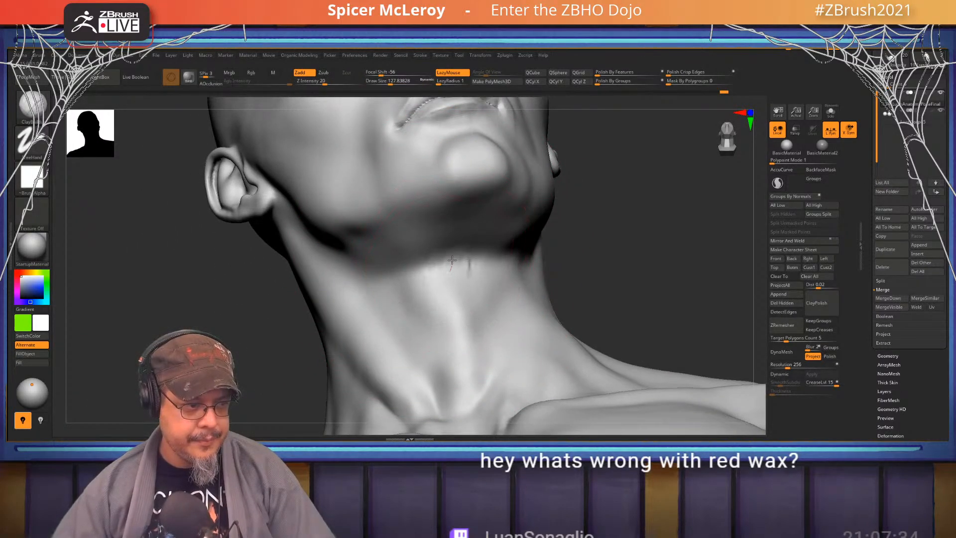
{"action": "mouse_move", "coordinate": [452, 260]}
{"action": "left_mouse_down"}
{"action": "mouse_move", "coordinate": [476, 273]}
{"action": "mouse_move", "coordinate": [456, 271]}
{"action": "mouse_move", "coordinate": [429, 309]}
{"action": "mouse_move", "coordinate": [446, 285]}
{"action": "mouse_move", "coordinate": [474, 298]}
{"action": "mouse_move", "coordinate": [480, 345]}
{"action": "mouse_move", "coordinate": [437, 319]}
{"action": "mouse_move", "coordinate": [450, 306]}
{"action": "mouse_move", "coordinate": [474, 311]}
{"action": "mouse_move", "coordinate": [430, 289]}
{"action": "left_mouse_up"}
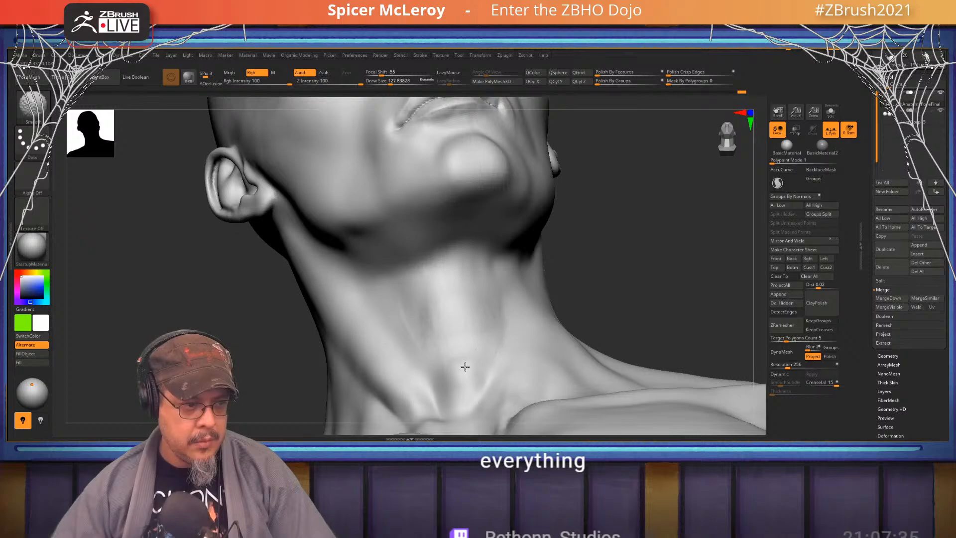
Fill out the area under the jaw and chin with ClayBuildup at draw size about 128 and smooth it into the neck
{"action": "left_click_drag", "start_coordinate": [702, 263], "coordinate": [558, 271]}
{"action": "left_click_drag", "start_coordinate": [511, 241], "coordinate": [453, 225]}
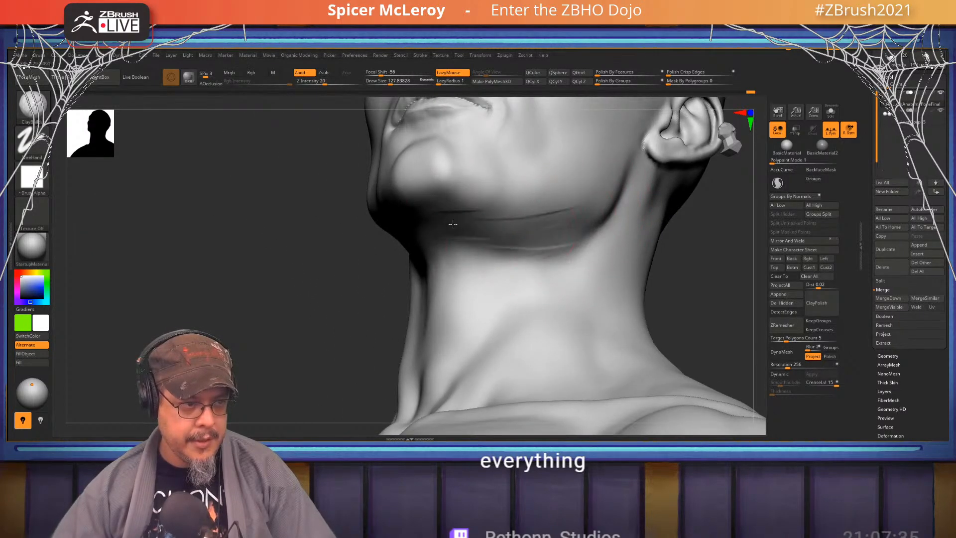
{"action": "left_click_drag", "start_coordinate": [537, 240], "coordinate": [468, 237], "text": "shift"}
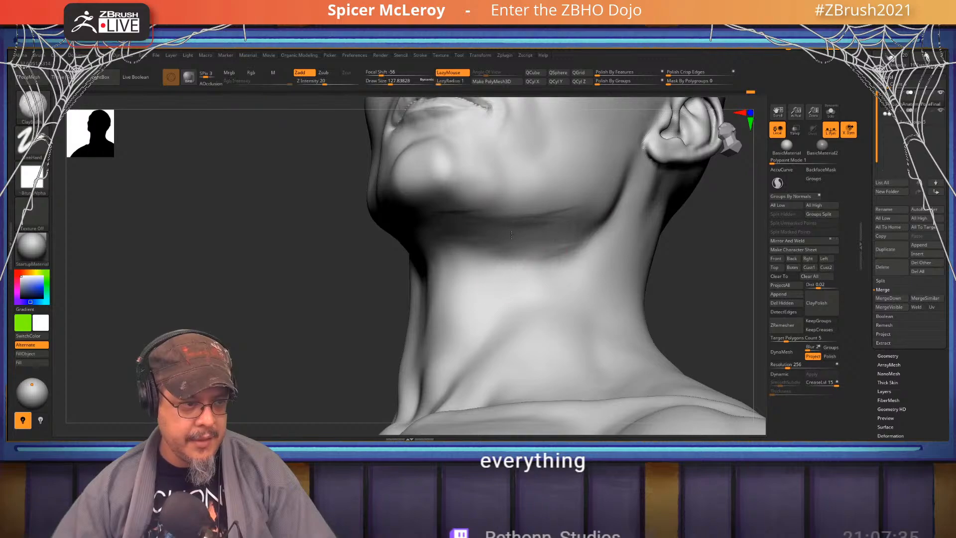
{"action": "left_click_drag", "start_coordinate": [528, 236], "coordinate": [448, 234]}
{"action": "mouse_move", "coordinate": [503, 244]}
{"action": "right_mouse_down"}
{"action": "mouse_move", "coordinate": [492, 209]}
{"action": "mouse_move", "coordinate": [424, 279]}
{"action": "right_mouse_up"}
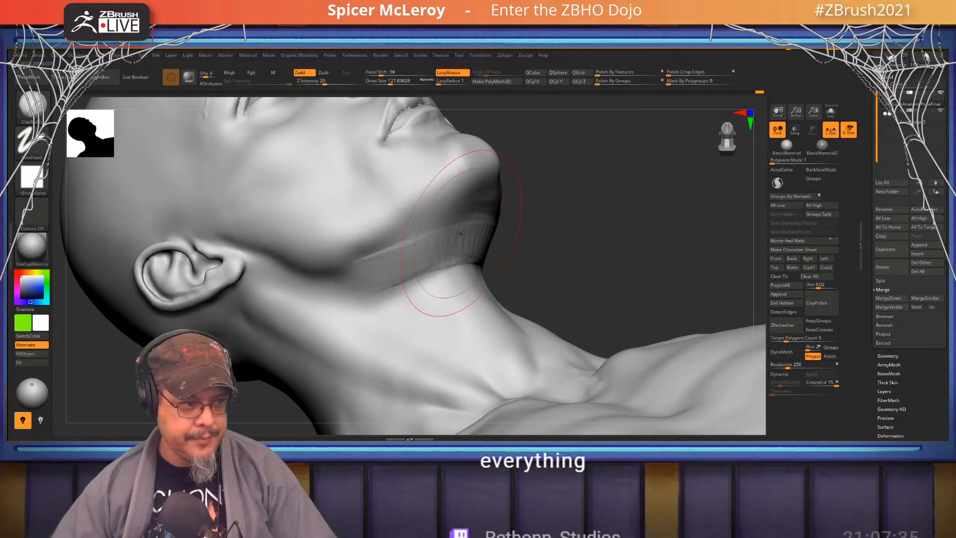
{"action": "left_click_drag", "start_coordinate": [409, 253], "coordinate": [446, 220]}
{"action": "key", "text": "shift"}
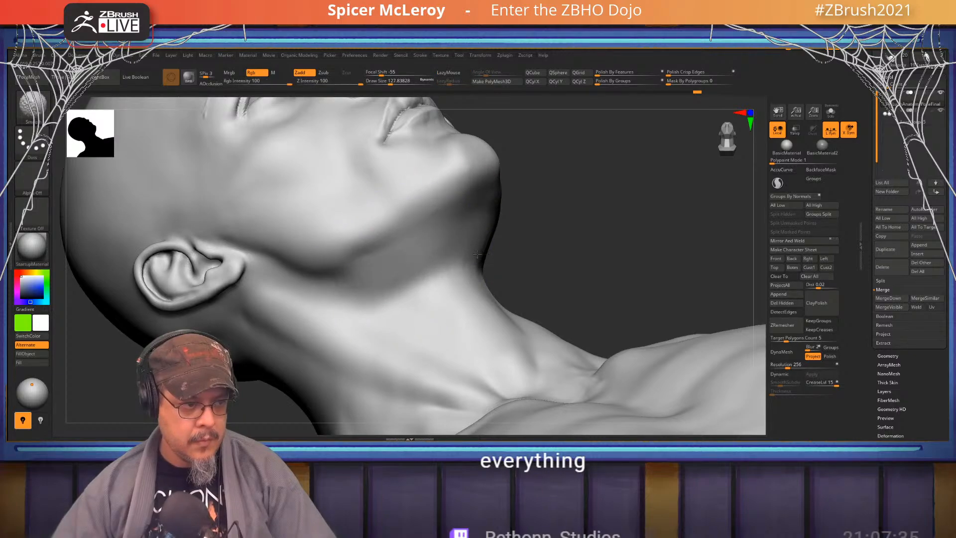
{"action": "mouse_move", "coordinate": [477, 255]}
{"action": "right_mouse_down"}
{"action": "mouse_move", "coordinate": [545, 255]}
{"action": "mouse_move", "coordinate": [552, 264]}
{"action": "right_mouse_up"}
Try the MatCap Red Wax material on the figure
{"action": "key", "text": "f"}
{"action": "right_click_drag", "start_coordinate": [423, 128], "coordinate": [474, 278], "text": "alt"}
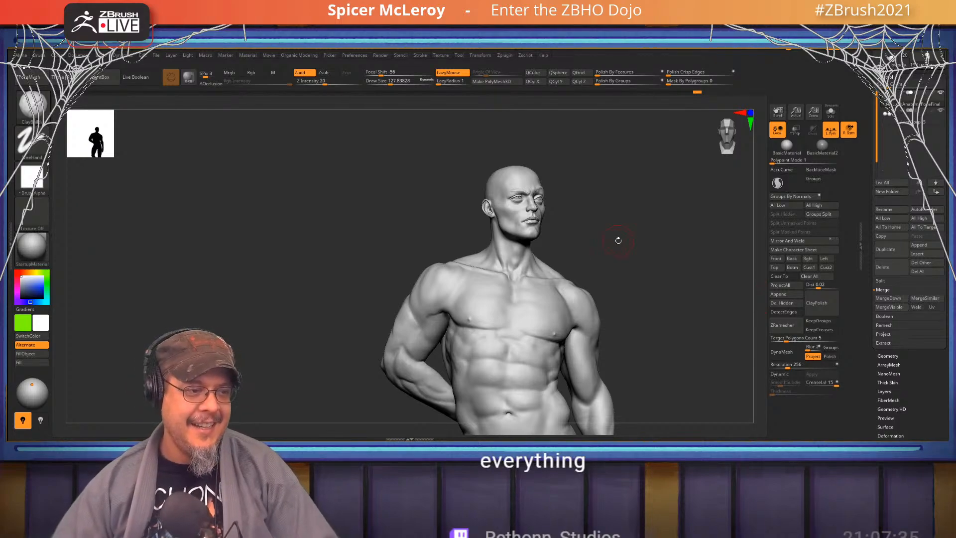
{"action": "mouse_move", "coordinate": [619, 239]}
{"action": "left_mouse_down"}
{"action": "mouse_move", "coordinate": [604, 229]}
{"action": "mouse_move", "coordinate": [440, 235]}
{"action": "mouse_move", "coordinate": [515, 324]}
{"action": "mouse_move", "coordinate": [453, 242]}
{"action": "mouse_move", "coordinate": [474, 259]}
{"action": "mouse_move", "coordinate": [379, 249]}
{"action": "left_mouse_up"}
{"action": "left_click", "coordinate": [45, 258]}
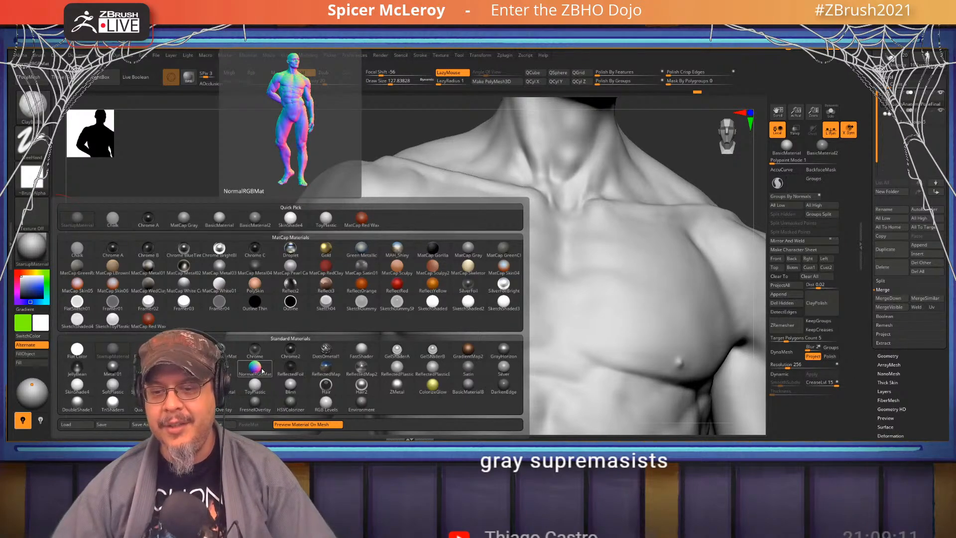
{"action": "left_click", "coordinate": [148, 320]}
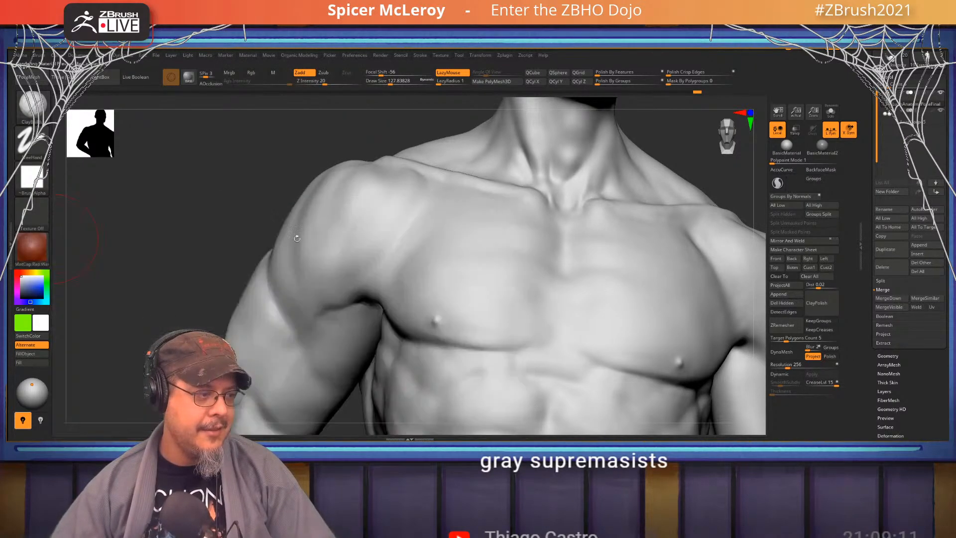
{"action": "key", "text": "f"}
{"action": "left_click_drag", "start_coordinate": [397, 140], "coordinate": [438, 349], "text": "alt"}
{"action": "left_click_drag", "start_coordinate": [102, 182], "coordinate": [119, 244], "text": "alt"}
Switch the figure's material to FastShader and set its display colour to a light greyish blue
{"action": "left_click", "coordinate": [28, 248]}
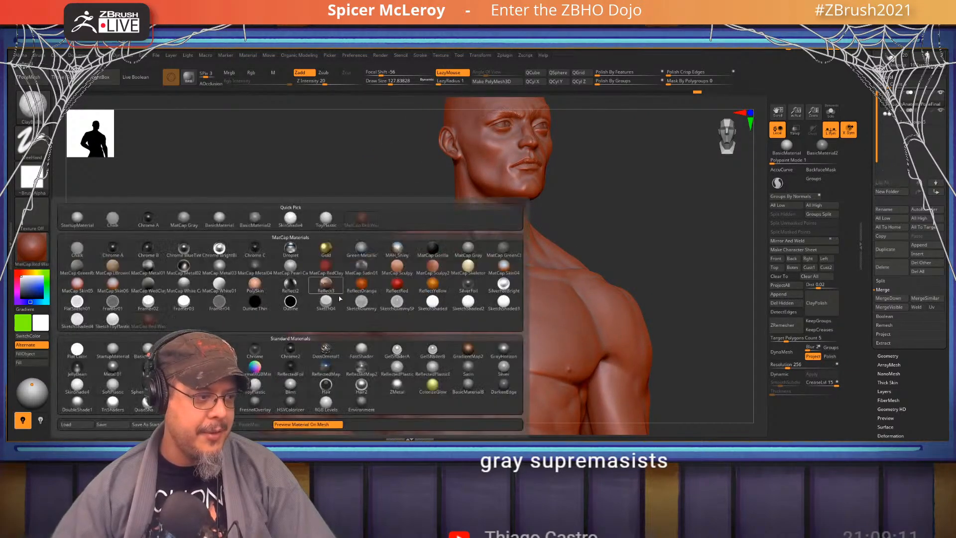
{"action": "left_click", "coordinate": [362, 348]}
{"action": "left_click_drag", "start_coordinate": [623, 250], "coordinate": [477, 240]}
{"action": "right_click_drag", "start_coordinate": [477, 240], "coordinate": [455, 256], "text": "alt"}
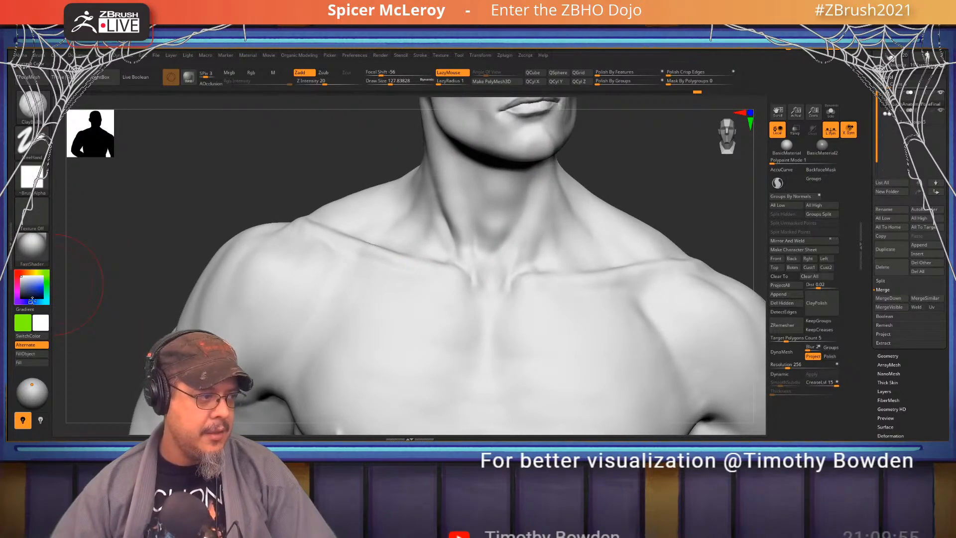
{"action": "left_click", "coordinate": [29, 287]}
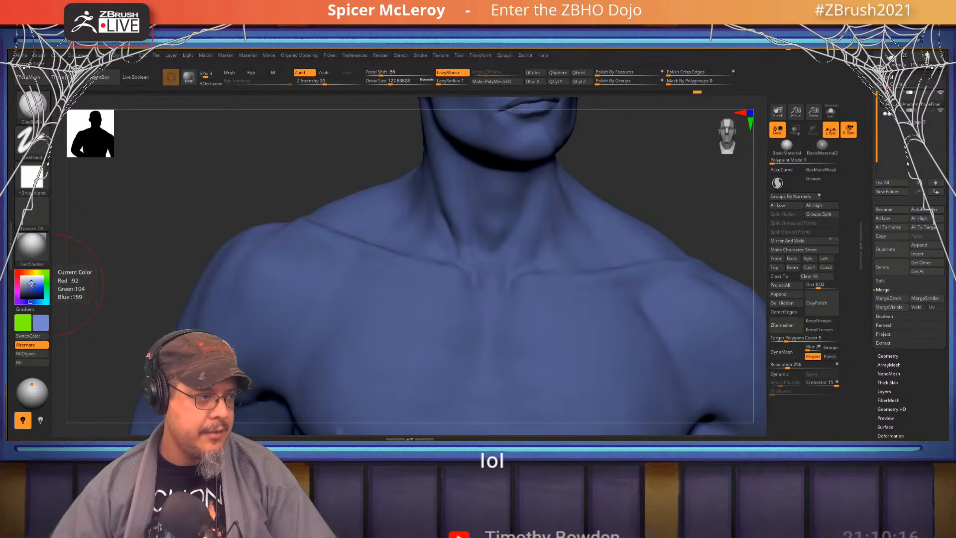
{"action": "left_click", "coordinate": [27, 283]}
{"action": "right_click_drag", "start_coordinate": [427, 246], "coordinate": [280, 241], "text": "ctrl"}
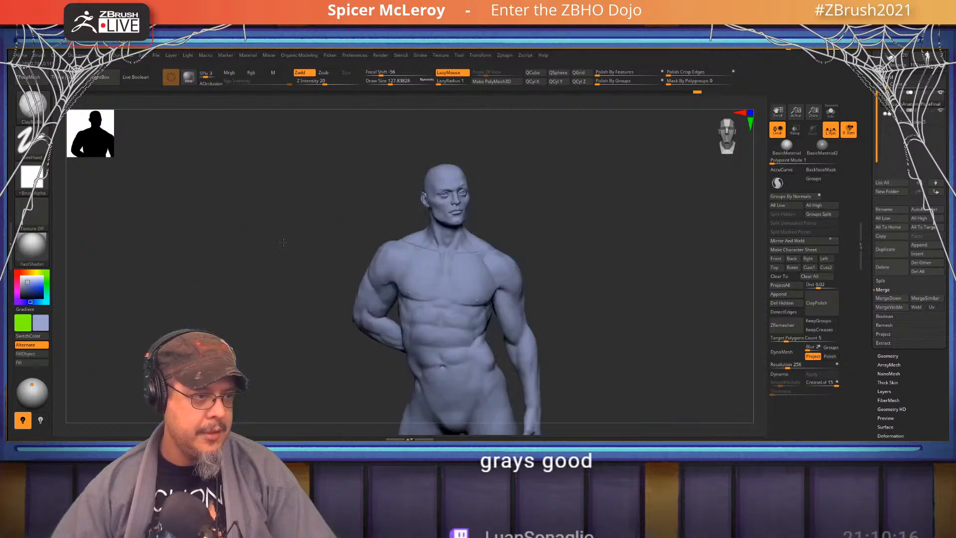
Examine the torso, the shoulder and the full figure's silhouette from the front and side
{"action": "right_click_drag", "start_coordinate": [478, 235], "coordinate": [535, 192]}
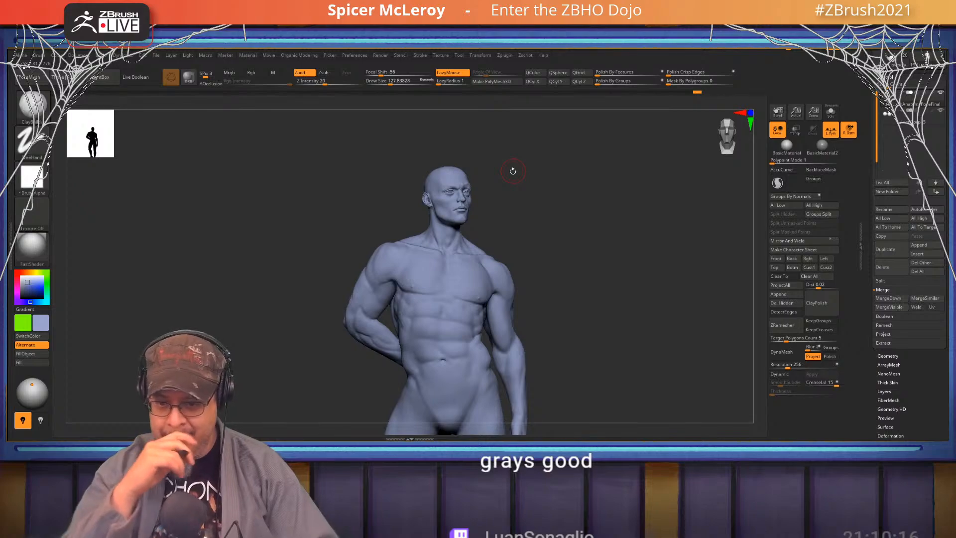
{"action": "right_click_drag", "start_coordinate": [563, 244], "coordinate": [595, 309], "text": "ctrl"}
{"action": "right_click_drag", "start_coordinate": [355, 277], "coordinate": [493, 214]}
{"action": "mouse_move", "coordinate": [522, 231]}
{"action": "right_mouse_down"}
{"action": "mouse_move", "coordinate": [460, 211]}
{"action": "mouse_move", "coordinate": [500, 219]}
{"action": "right_mouse_up"}
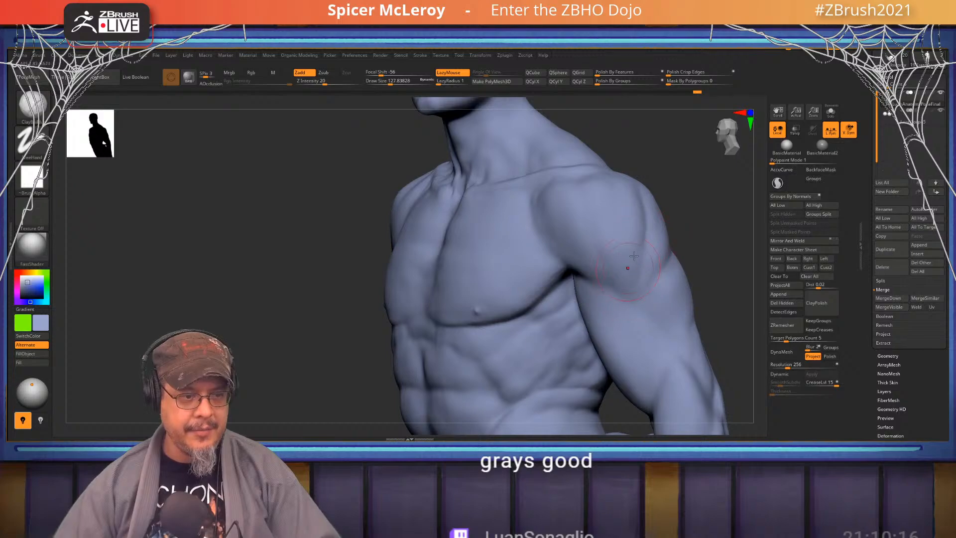
{"action": "mouse_move", "coordinate": [624, 209]}
{"action": "right_mouse_down"}
{"action": "mouse_move", "coordinate": [584, 211]}
{"action": "mouse_move", "coordinate": [641, 213]}
{"action": "right_mouse_up"}
{"action": "key", "text": "f"}
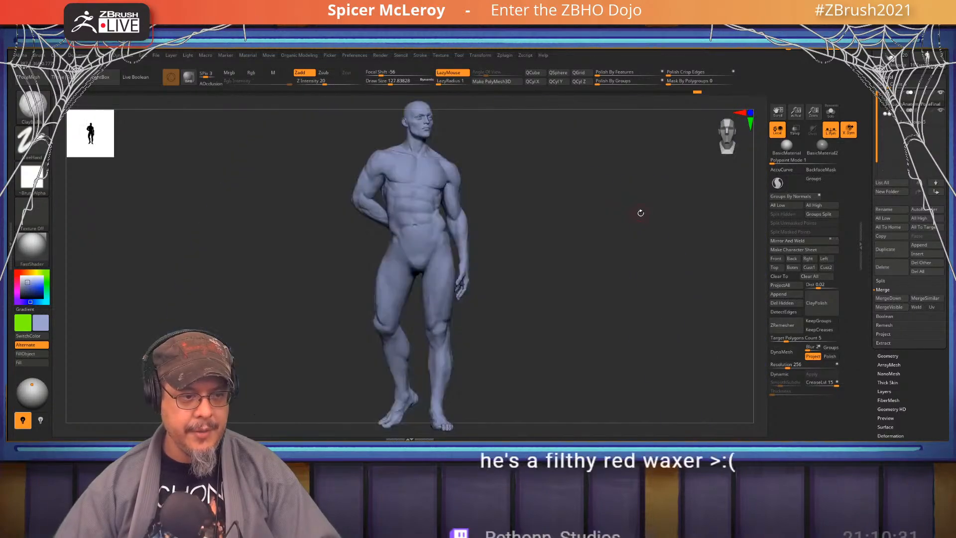
{"action": "left_click_drag", "start_coordinate": [655, 242], "coordinate": [533, 242]}
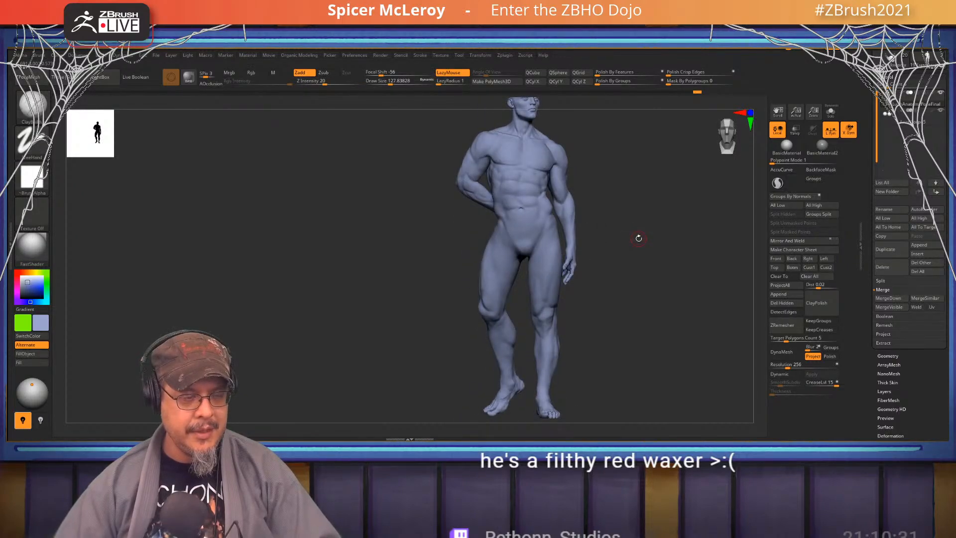
{"action": "left_click_drag", "start_coordinate": [639, 238], "coordinate": [619, 236]}
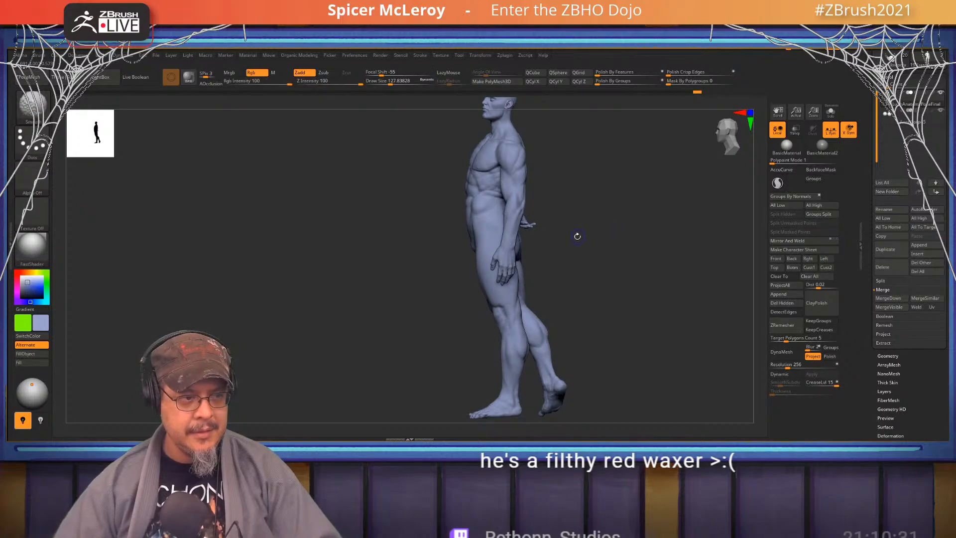
{"action": "mouse_move", "coordinate": [576, 236]}
{"action": "left_mouse_down"}
{"action": "mouse_move", "coordinate": [620, 229]}
{"action": "mouse_move", "coordinate": [661, 274]}
{"action": "left_mouse_up"}
Hide both arms by their polygroup, showing the polyframe only while selecting, to expose the torso and legs
{"action": "key", "text": "shift+f"}
{"action": "left_click", "coordinate": [635, 228], "text": "ctrl+shift"}
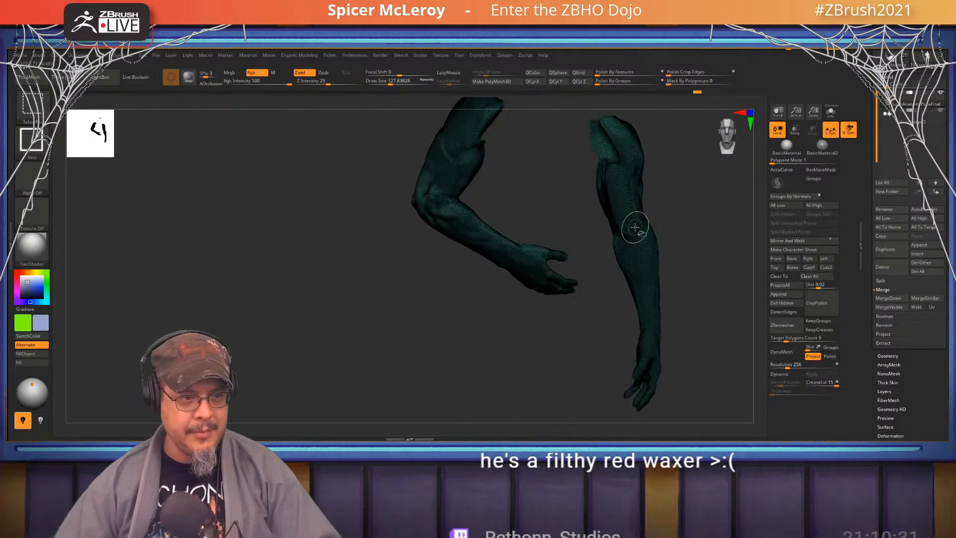
{"action": "left_click", "coordinate": [687, 223], "text": "ctrl+shift"}
{"action": "left_click_drag", "start_coordinate": [690, 223], "coordinate": [650, 224]}
{"action": "key", "text": "shift"}
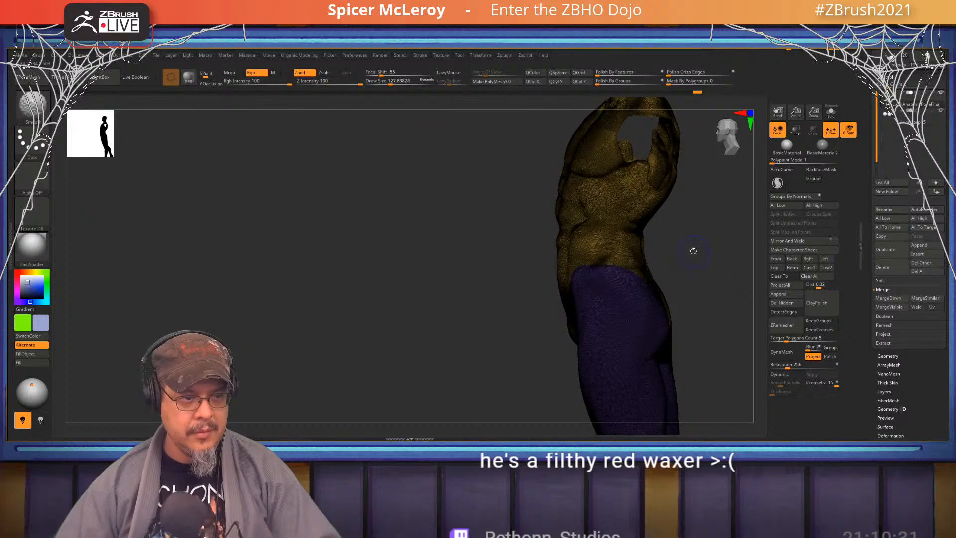
{"action": "key", "text": "shift+f"}
{"action": "mouse_move", "coordinate": [703, 269]}
{"action": "left_mouse_down", "text": "alt"}
{"action": "mouse_move", "coordinate": [606, 258]}
{"action": "mouse_move", "coordinate": [640, 271]}
{"action": "left_mouse_up", "text": "alt"}
Pull the hips and the backs of the thighs into shape with the Move brush at a Draw Size of about 743
{"action": "key", "text": "s"}
{"action": "mouse_move", "coordinate": [657, 275]}
{"action": "left_mouse_down"}
{"action": "mouse_move", "coordinate": [640, 279]}
{"action": "mouse_move", "coordinate": [632, 230]}
{"action": "left_mouse_up"}
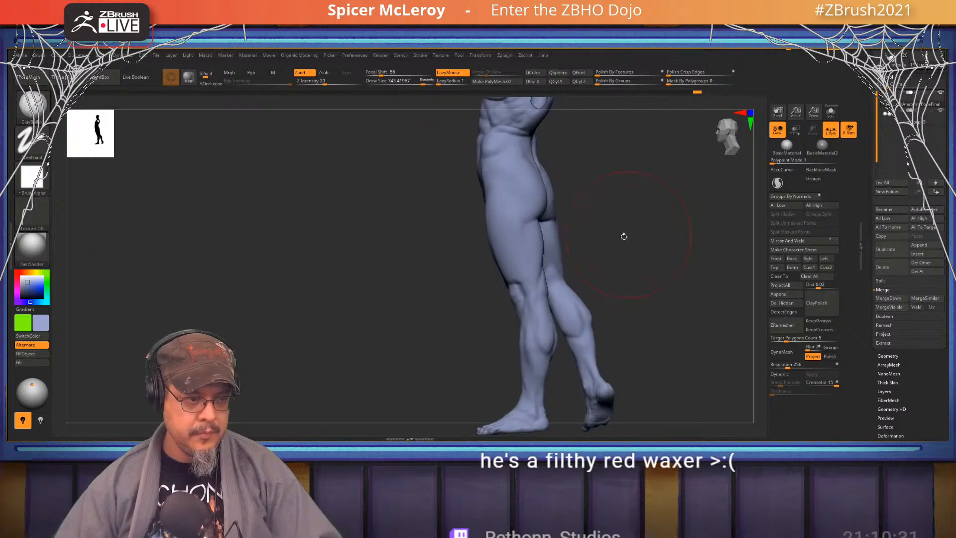
{"action": "key", "text": "b"}
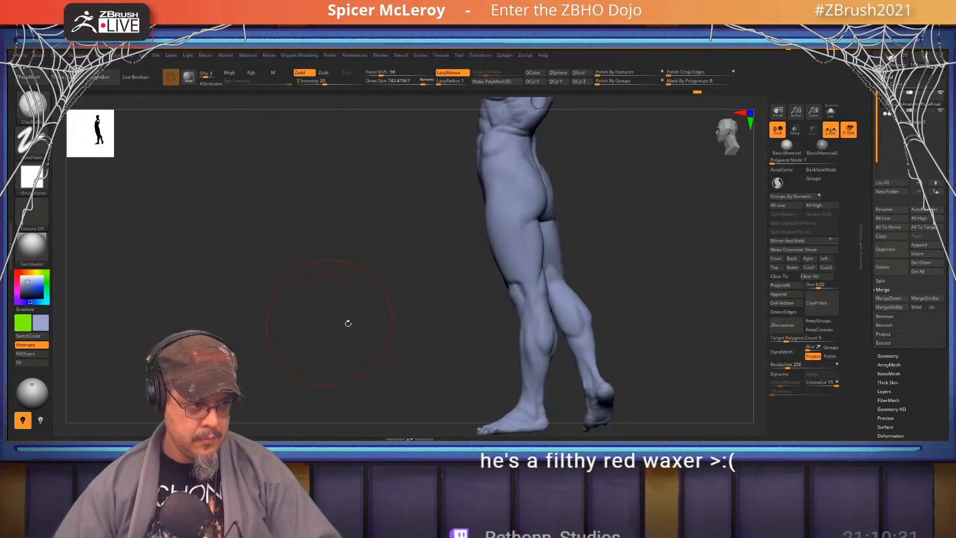
{"action": "key", "text": "b"}
{"action": "key", "text": "m"}
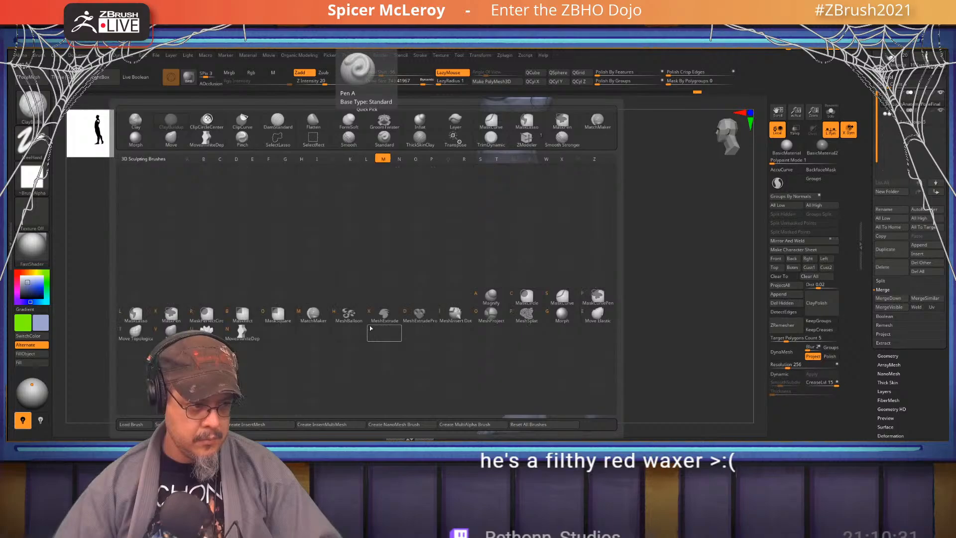
{"action": "key", "text": "v"}
{"action": "left_click_drag", "start_coordinate": [620, 253], "coordinate": [545, 289]}
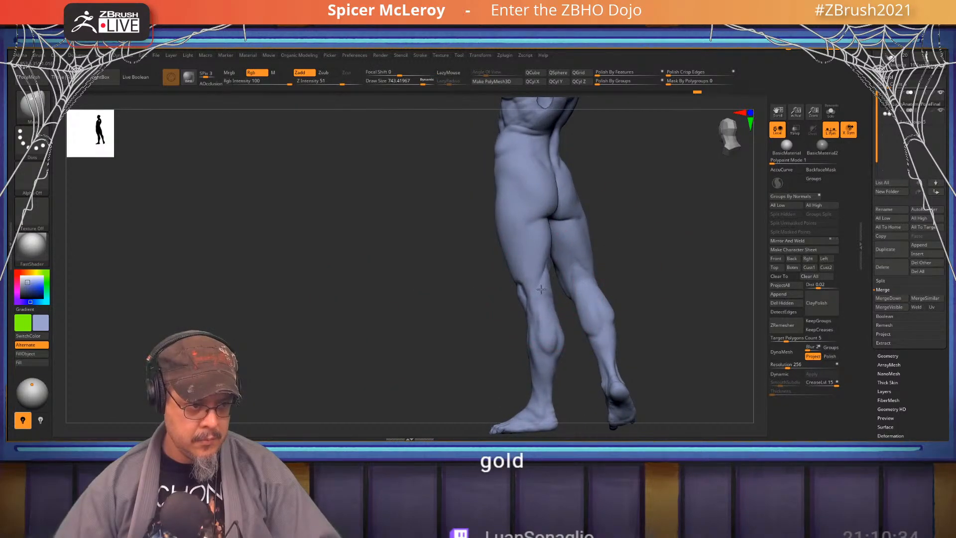
{"action": "left_click_drag", "start_coordinate": [438, 298], "coordinate": [493, 297]}
{"action": "mouse_move", "coordinate": [636, 239]}
{"action": "left_mouse_down"}
{"action": "mouse_move", "coordinate": [685, 252]}
{"action": "mouse_move", "coordinate": [650, 251]}
{"action": "mouse_move", "coordinate": [603, 206]}
{"action": "mouse_move", "coordinate": [634, 225]}
{"action": "mouse_move", "coordinate": [633, 252]}
{"action": "mouse_move", "coordinate": [547, 263]}
{"action": "left_mouse_up"}
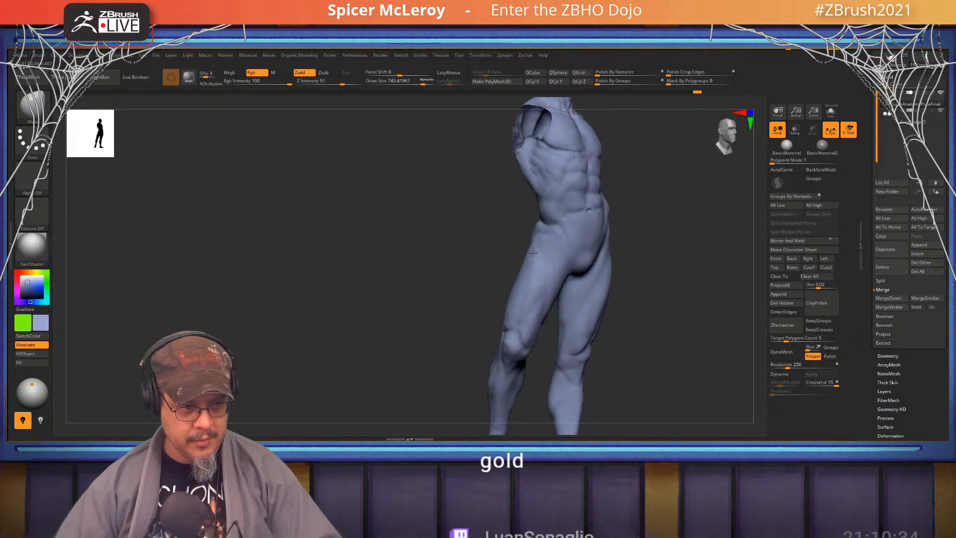
Adjust the contours of the thighs and knees with the Move brush from the back, three-quarter and front
{"action": "mouse_move", "coordinate": [684, 265]}
{"action": "left_mouse_down"}
{"action": "mouse_move", "coordinate": [594, 258]}
{"action": "mouse_move", "coordinate": [624, 269]}
{"action": "mouse_move", "coordinate": [563, 281]}
{"action": "left_mouse_up"}
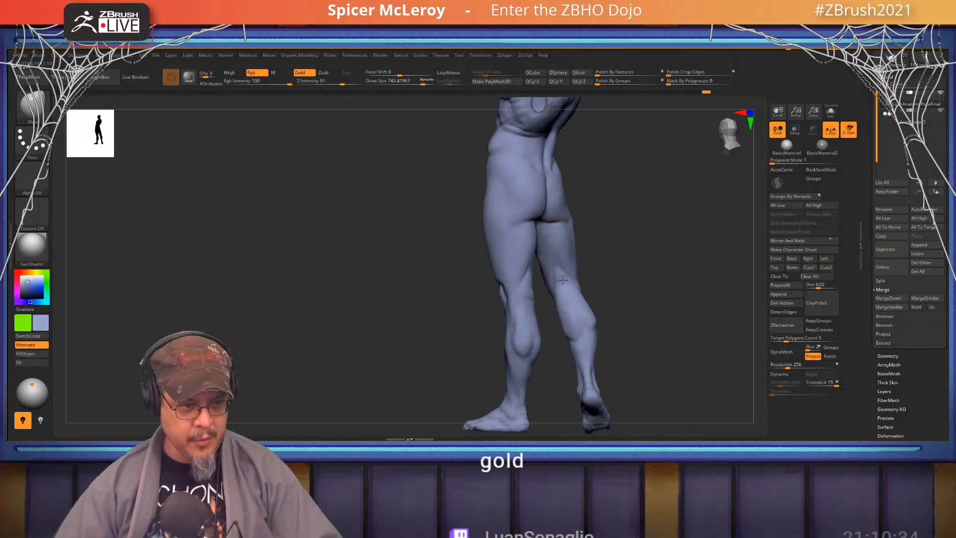
{"action": "left_click_drag", "start_coordinate": [627, 269], "coordinate": [603, 285]}
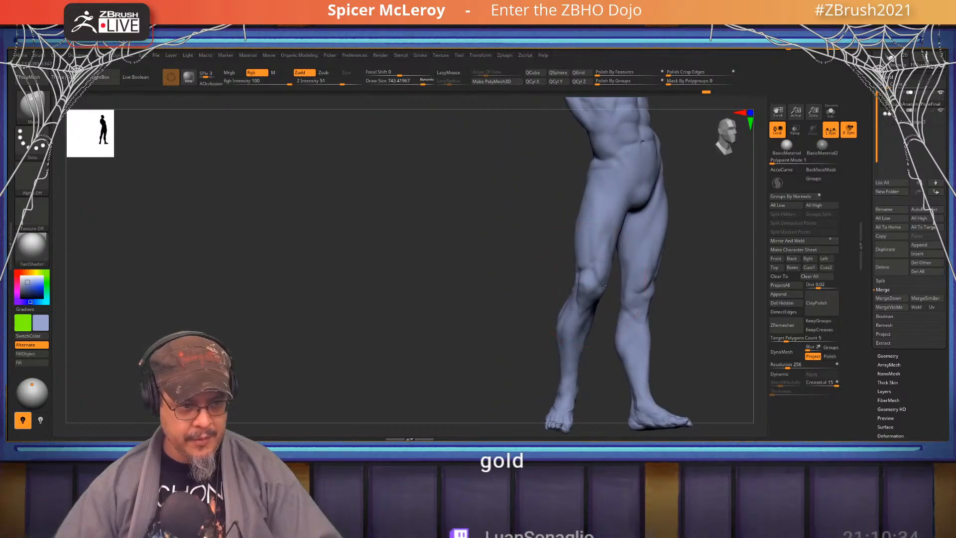
{"action": "left_click_drag", "start_coordinate": [693, 255], "coordinate": [685, 254]}
{"action": "left_click_drag", "start_coordinate": [600, 244], "coordinate": [606, 246], "text": "shift"}
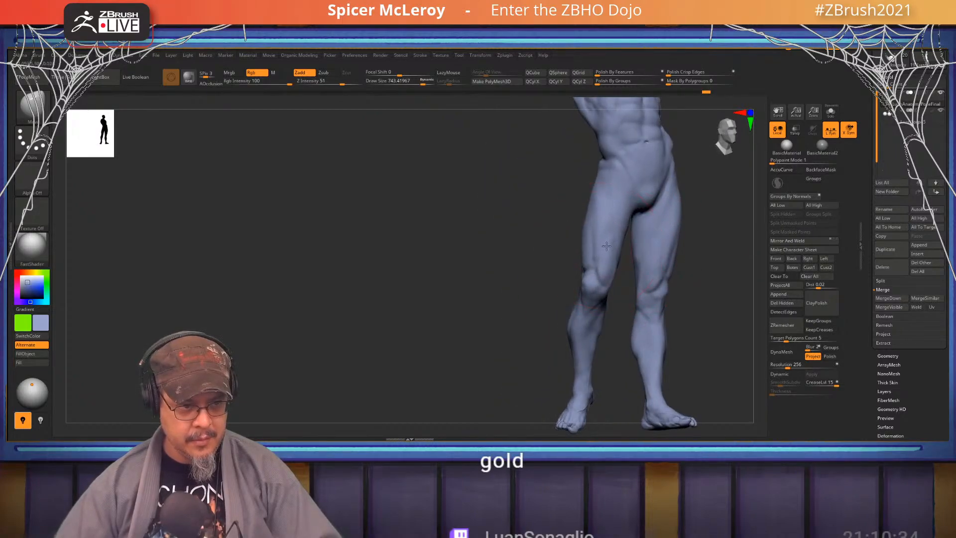
{"action": "left_click_drag", "start_coordinate": [521, 293], "coordinate": [541, 294]}
{"action": "mouse_move", "coordinate": [570, 339]}
{"action": "left_mouse_down"}
{"action": "mouse_move", "coordinate": [581, 340]}
{"action": "mouse_move", "coordinate": [495, 316]}
{"action": "left_mouse_up"}
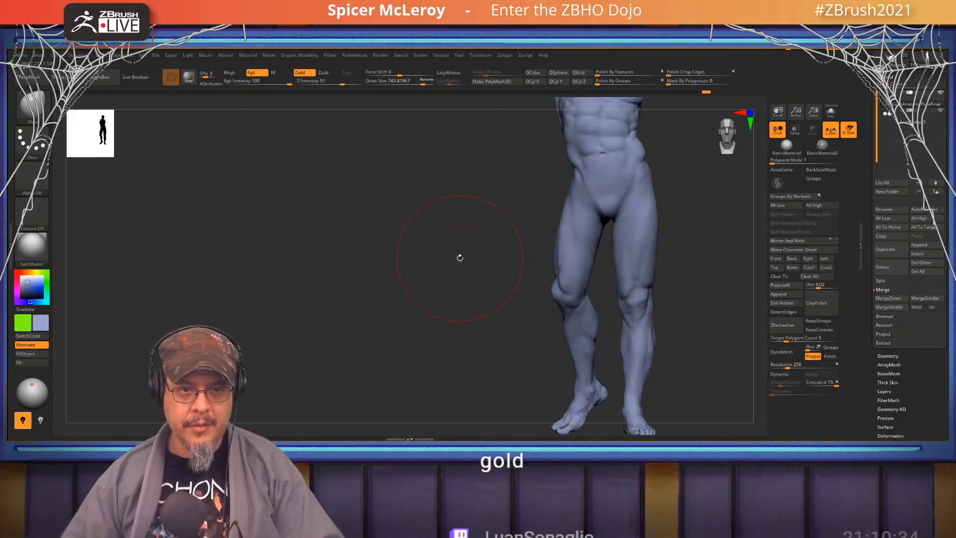
Unhide both arms and check the whole figure's proportions from the side and front
{"action": "mouse_move", "coordinate": [681, 232]}
{"action": "left_mouse_down"}
{"action": "mouse_move", "coordinate": [636, 229]}
{"action": "mouse_move", "coordinate": [649, 275]}
{"action": "mouse_move", "coordinate": [670, 273]}
{"action": "mouse_move", "coordinate": [643, 275]}
{"action": "left_mouse_up"}
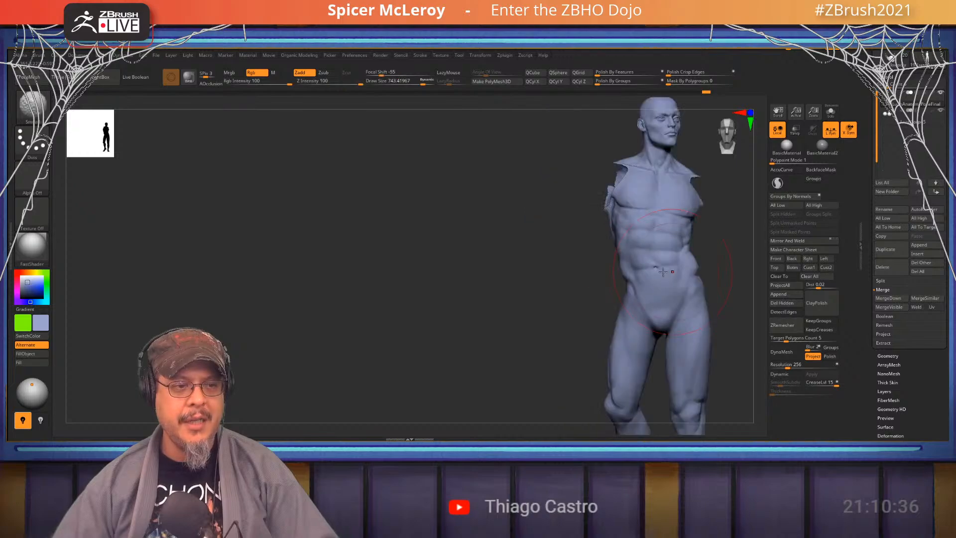
{"action": "mouse_move", "coordinate": [506, 288]}
{"action": "left_mouse_down"}
{"action": "mouse_move", "coordinate": [512, 294]}
{"action": "mouse_move", "coordinate": [456, 294]}
{"action": "mouse_move", "coordinate": [443, 232]}
{"action": "left_mouse_up"}
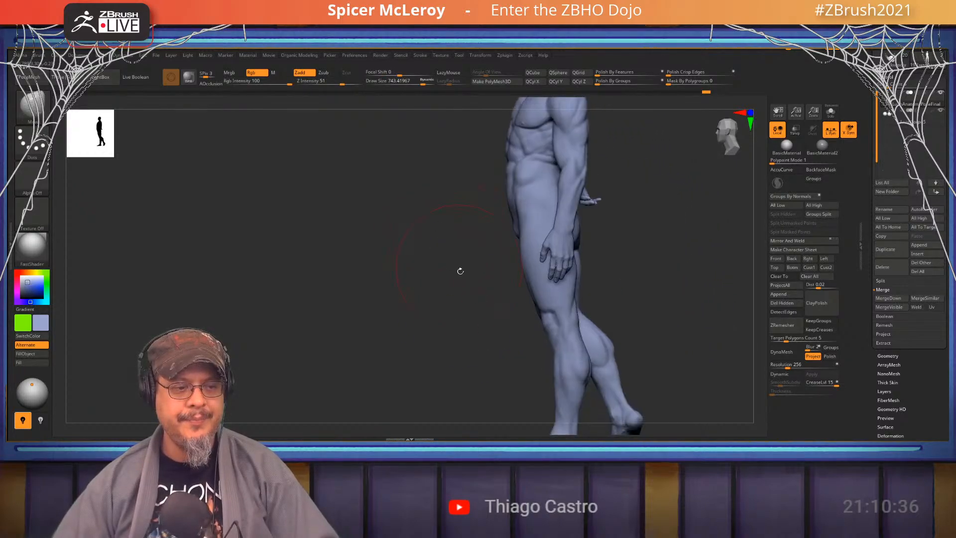
{"action": "mouse_move", "coordinate": [458, 271]}
{"action": "left_mouse_down", "text": "alt"}
{"action": "mouse_move", "coordinate": [450, 284]}
{"action": "mouse_move", "coordinate": [489, 273]}
{"action": "left_mouse_up", "text": "alt"}
{"action": "mouse_move", "coordinate": [660, 277]}
{"action": "left_mouse_down"}
{"action": "mouse_move", "coordinate": [624, 279]}
{"action": "mouse_move", "coordinate": [689, 283]}
{"action": "left_mouse_up"}
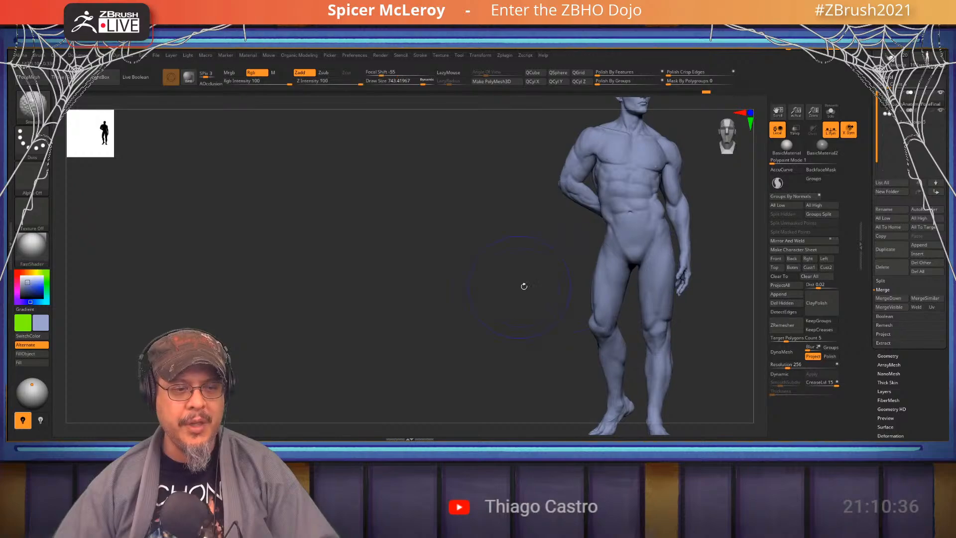
Softly fill out the front of the bent leg's thigh with the FormSoft brush at Z Intensity 3
{"action": "mouse_move", "coordinate": [524, 286]}
{"action": "left_mouse_down", "text": "alt"}
{"action": "mouse_move", "coordinate": [475, 274]}
{"action": "mouse_move", "coordinate": [486, 282]}
{"action": "mouse_move", "coordinate": [465, 301]}
{"action": "mouse_move", "coordinate": [447, 280]}
{"action": "mouse_move", "coordinate": [461, 264]}
{"action": "left_mouse_up", "text": "alt"}
{"action": "key", "text": "b"}
{"action": "key", "text": "f"}
{"action": "key", "text": "s"}
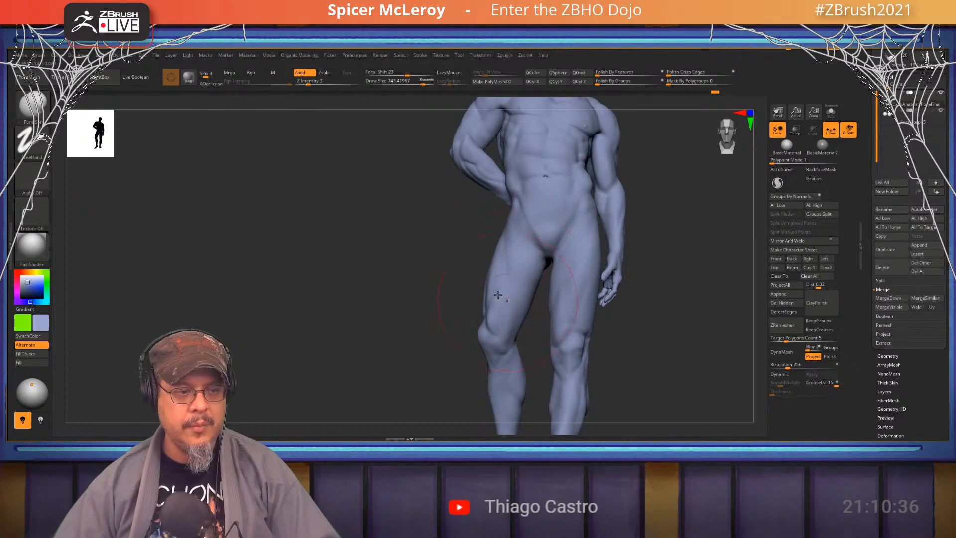
{"action": "left_click_drag", "start_coordinate": [420, 274], "coordinate": [351, 237]}
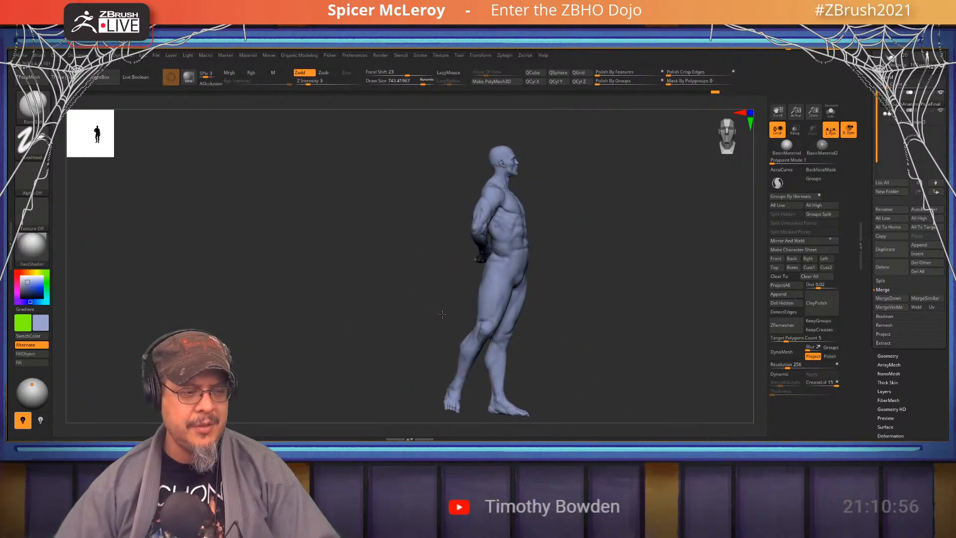
Build up and smooth the oblique at the side of the waist with the FormSoft brush at a Draw Size of about 358
{"action": "left_click_drag", "start_coordinate": [498, 298], "coordinate": [448, 163]}
{"action": "mouse_move", "coordinate": [482, 167]}
{"action": "right_mouse_down", "text": "alt"}
{"action": "mouse_move", "coordinate": [433, 269]}
{"action": "mouse_move", "coordinate": [491, 255]}
{"action": "right_mouse_up", "text": "alt"}
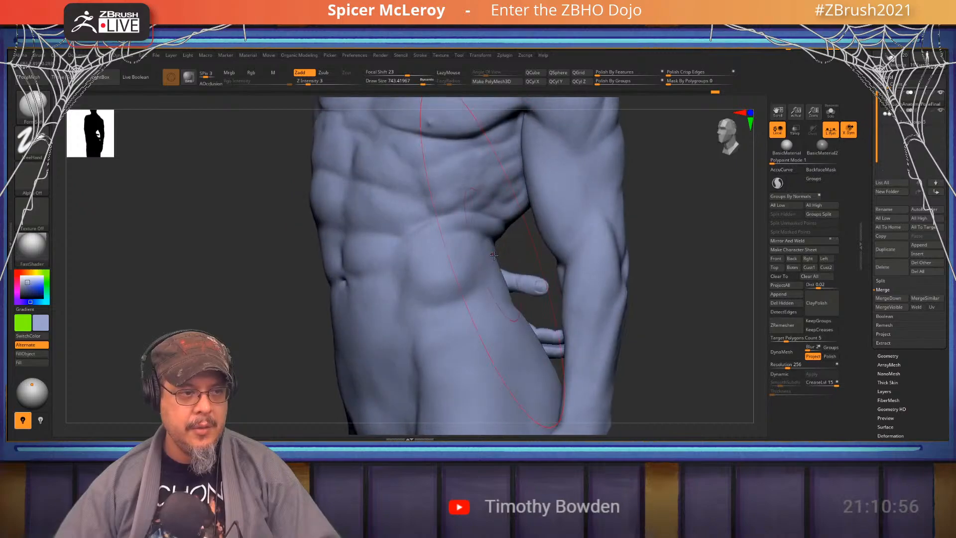
{"action": "key", "text": "s"}
{"action": "left_click_drag", "start_coordinate": [492, 254], "coordinate": [473, 254]}
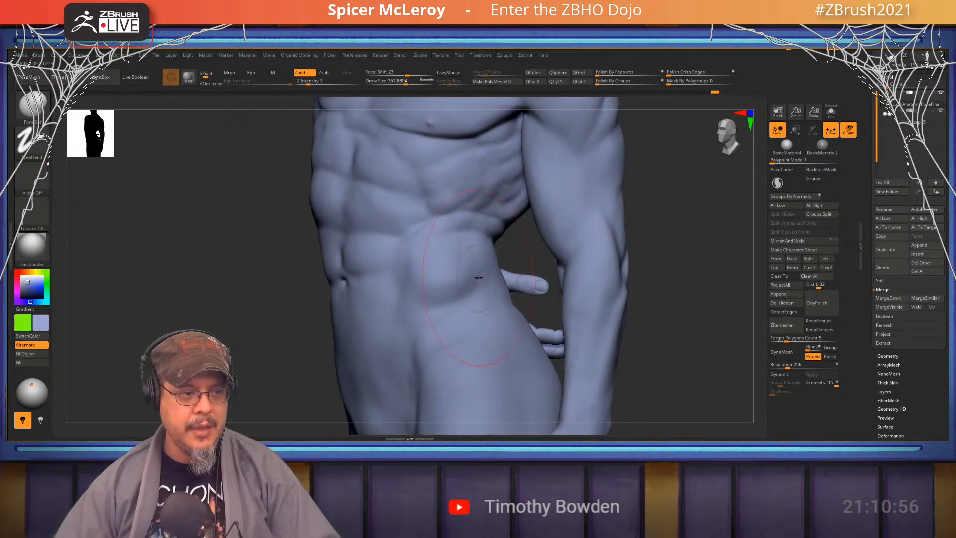
{"action": "key", "text": "shift"}
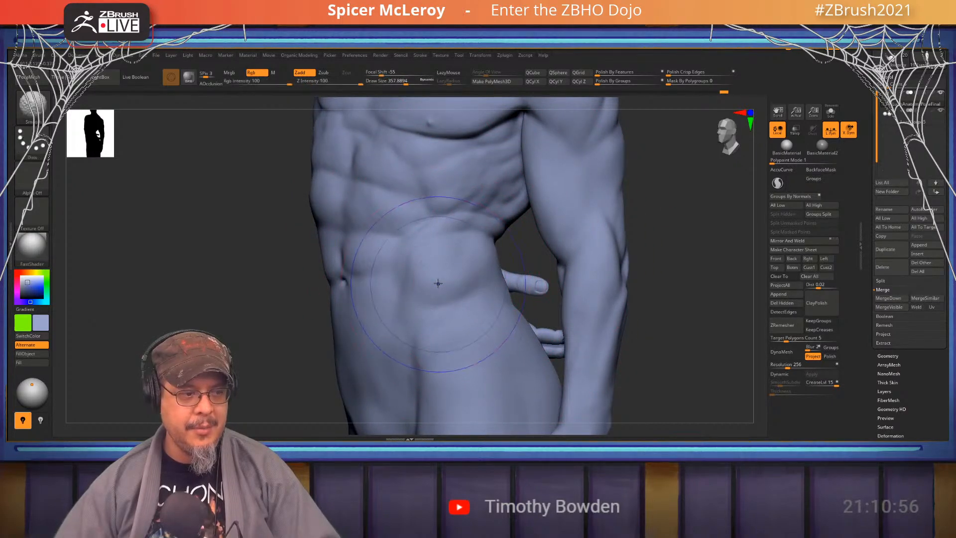
{"action": "mouse_move", "coordinate": [439, 248]}
{"action": "right_mouse_down"}
{"action": "mouse_move", "coordinate": [476, 248]}
{"action": "mouse_move", "coordinate": [455, 256]}
{"action": "mouse_move", "coordinate": [423, 249]}
{"action": "mouse_move", "coordinate": [483, 243]}
{"action": "mouse_move", "coordinate": [461, 255]}
{"action": "right_mouse_up"}
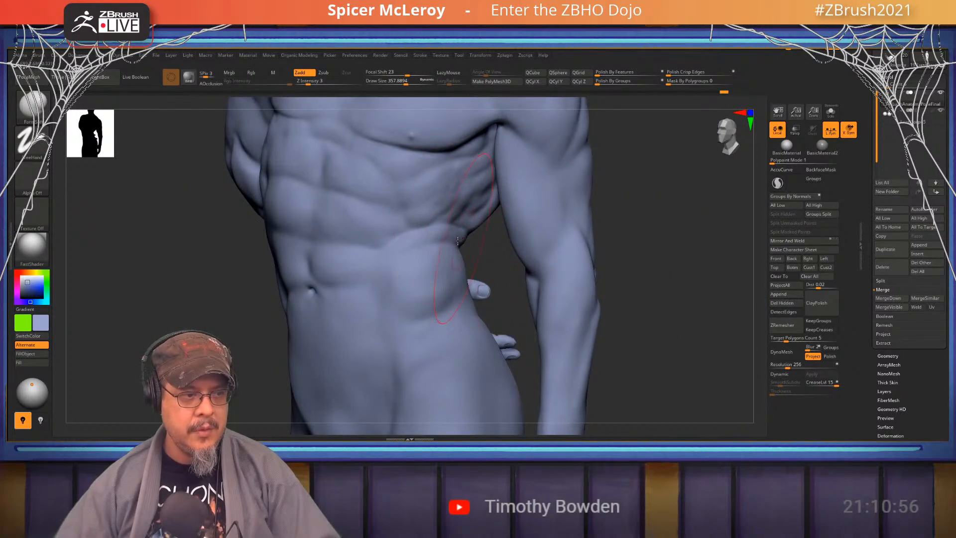
{"action": "key", "text": "shift"}
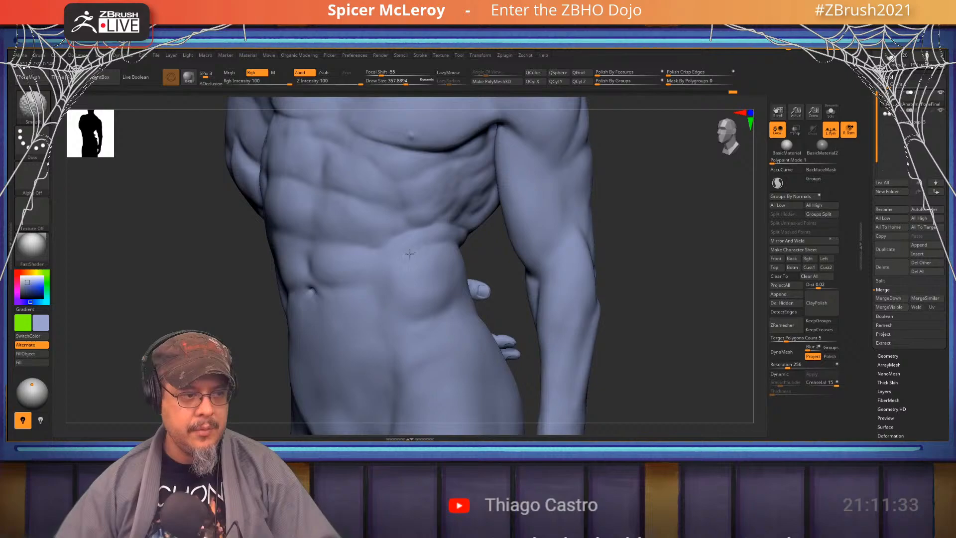
Lighten the figure's display colour to a pale grey and build up the oblique with ClayBuildup at a Draw Size of about 116, smoothing the strokes
{"action": "left_click", "coordinate": [25, 278]}
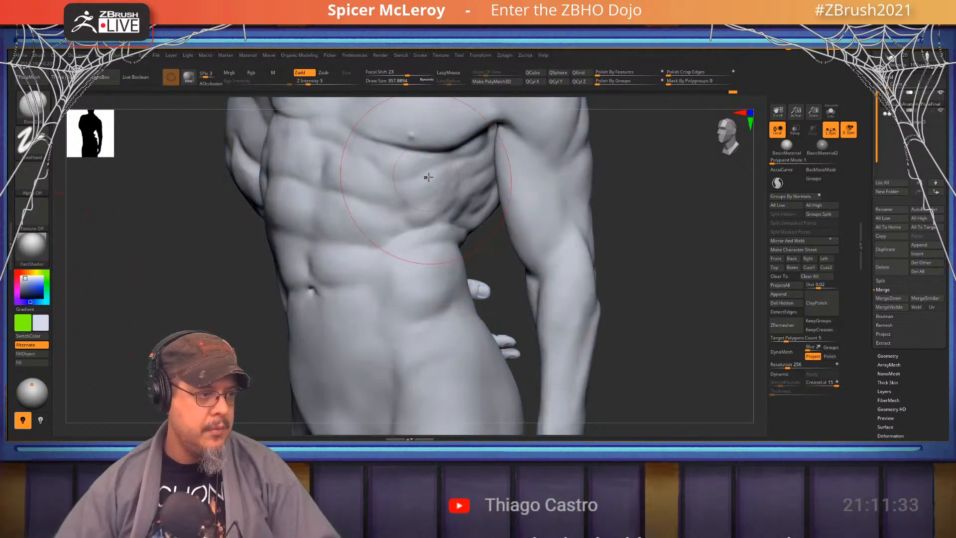
{"action": "mouse_move", "coordinate": [418, 242]}
{"action": "right_mouse_down"}
{"action": "mouse_move", "coordinate": [453, 264]}
{"action": "mouse_move", "coordinate": [490, 259]}
{"action": "right_mouse_up"}
{"action": "key", "text": "b"}
{"action": "key", "text": "c"}
{"action": "key", "text": "b"}
{"action": "key", "text": "s"}
{"action": "mouse_move", "coordinate": [491, 259]}
{"action": "left_mouse_down"}
{"action": "mouse_move", "coordinate": [475, 258]}
{"action": "mouse_move", "coordinate": [459, 301]}
{"action": "mouse_move", "coordinate": [454, 264]}
{"action": "mouse_move", "coordinate": [401, 343]}
{"action": "left_mouse_up"}
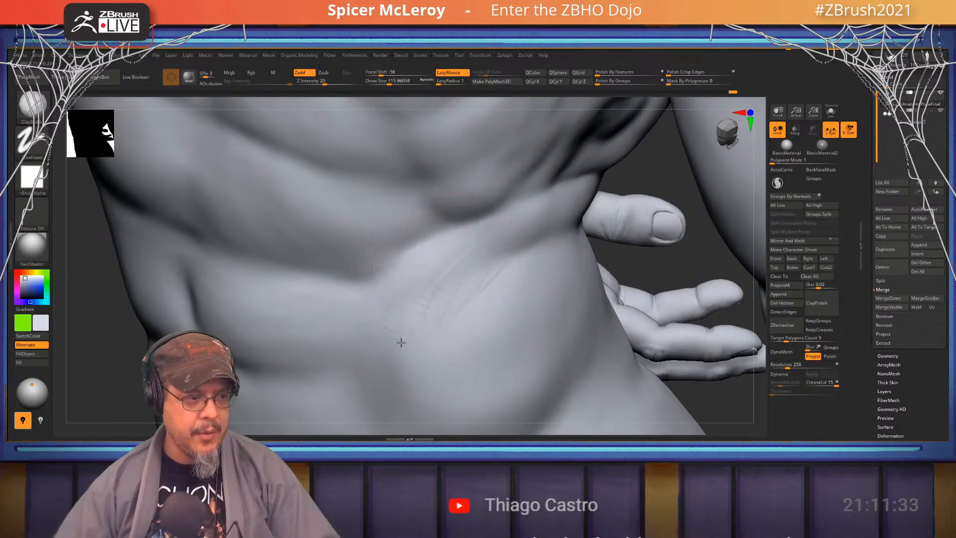
{"action": "key", "text": "shift"}
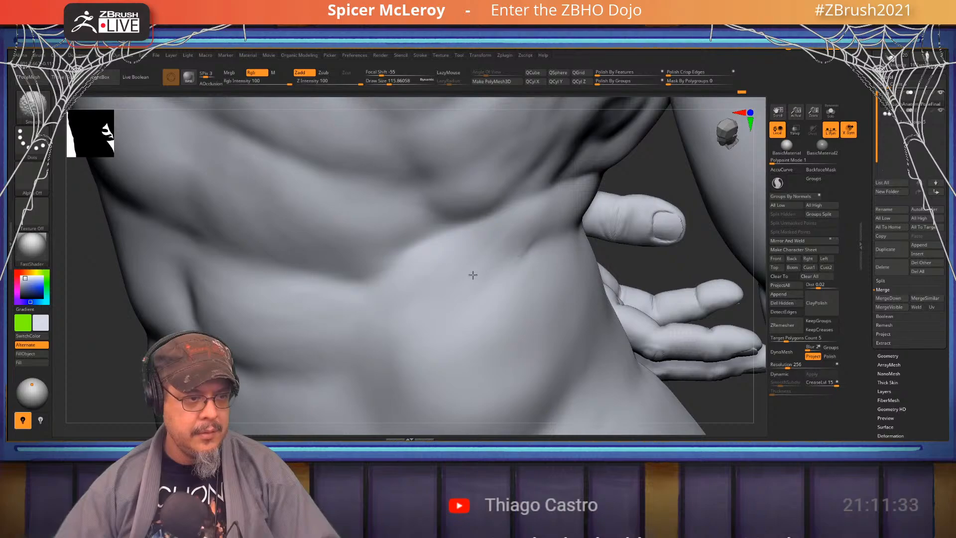
{"action": "left_click_drag", "start_coordinate": [447, 278], "coordinate": [408, 375], "text": "shift"}
{"action": "mouse_move", "coordinate": [427, 279]}
{"action": "right_mouse_down"}
{"action": "mouse_move", "coordinate": [440, 271]}
{"action": "mouse_move", "coordinate": [429, 276]}
{"action": "right_mouse_up"}
{"action": "key", "text": "f"}
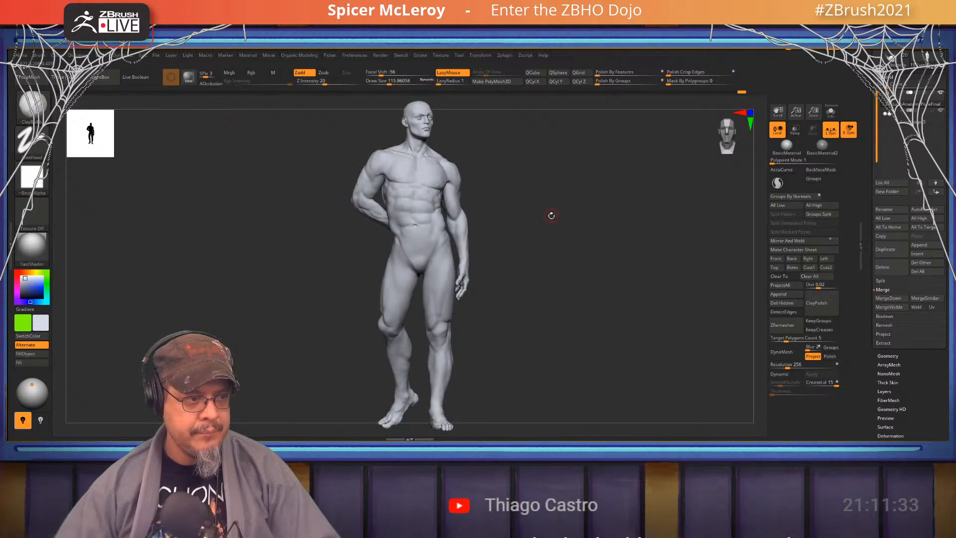
Hide both arms by their polygroup, showing the polyframe only while selecting, to isolate the head, torso and legs
{"action": "right_click_drag", "start_coordinate": [539, 222], "coordinate": [628, 226], "text": "alt"}
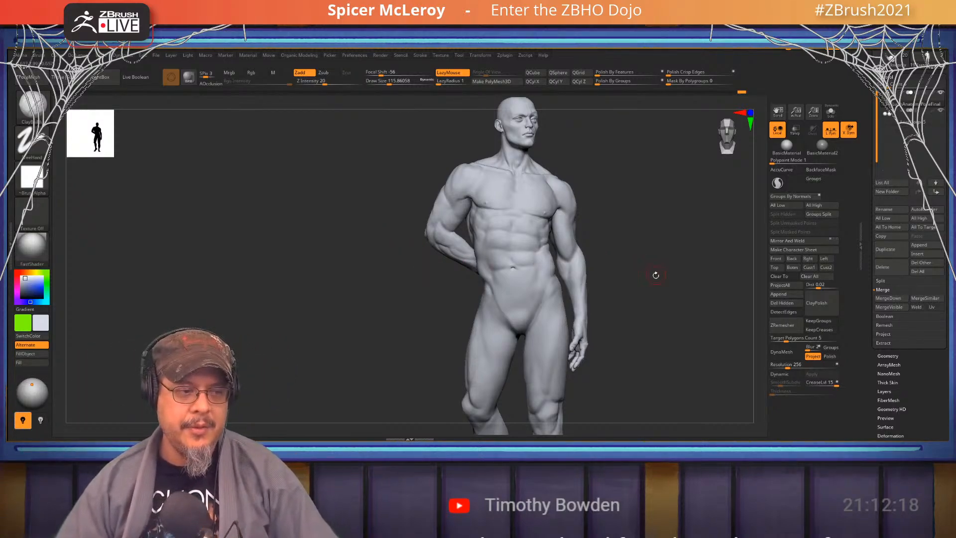
{"action": "mouse_move", "coordinate": [655, 274]}
{"action": "left_mouse_down"}
{"action": "mouse_move", "coordinate": [702, 281]}
{"action": "mouse_move", "coordinate": [587, 294]}
{"action": "left_mouse_up"}
{"action": "key", "text": "shift+f"}
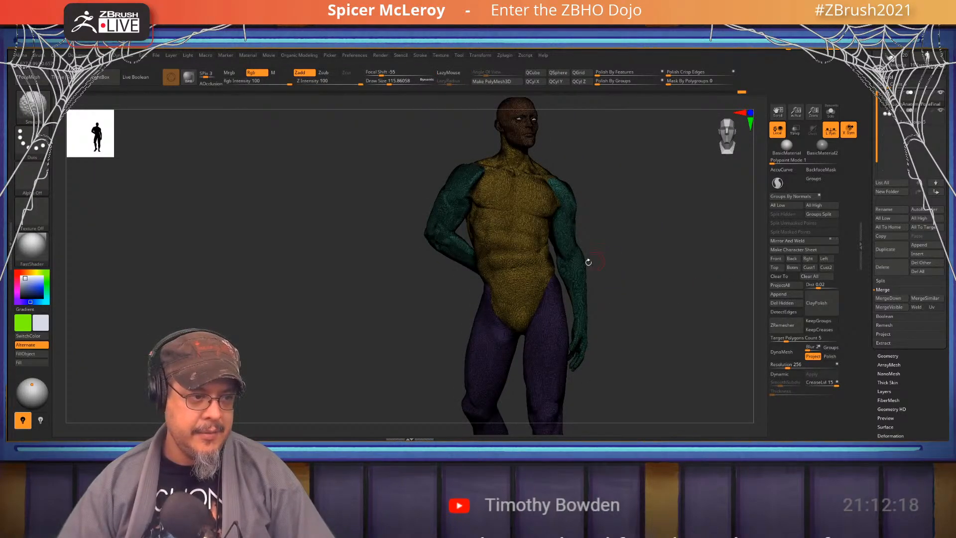
{"action": "key", "text": "ctrl+shift"}
{"action": "left_click", "coordinate": [568, 261], "text": "ctrl+shift"}
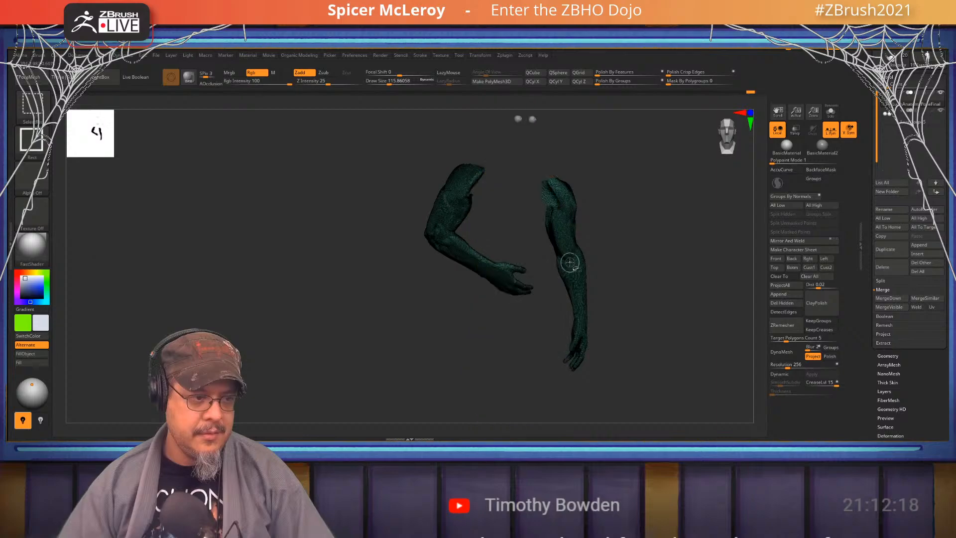
{"action": "left_click", "coordinate": [579, 259], "text": "ctrl+shift"}
{"action": "key", "text": "shift+f"}
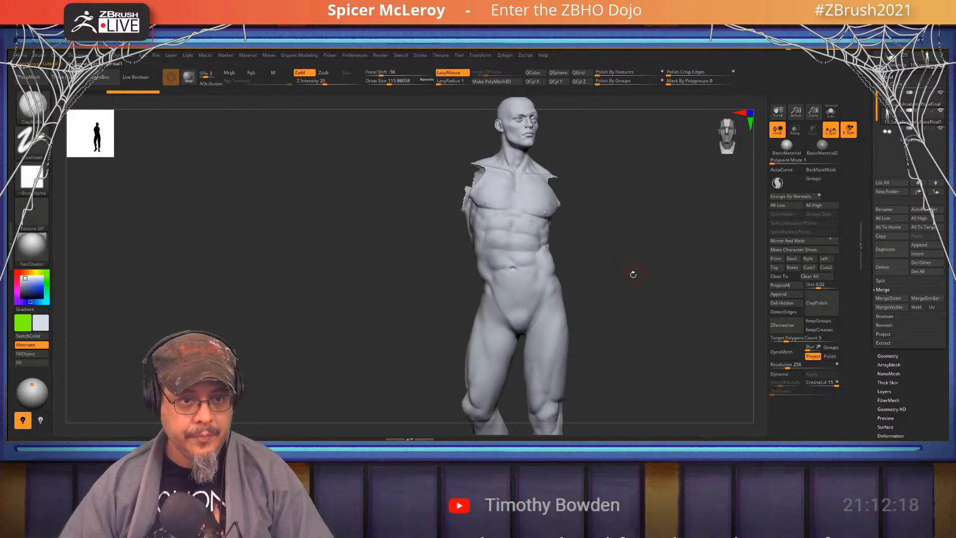
Mask the pelvis and legs up to the waist with the MaskLasso brush, covering the front and back
{"action": "left_click_drag", "start_coordinate": [632, 274], "coordinate": [633, 223]}
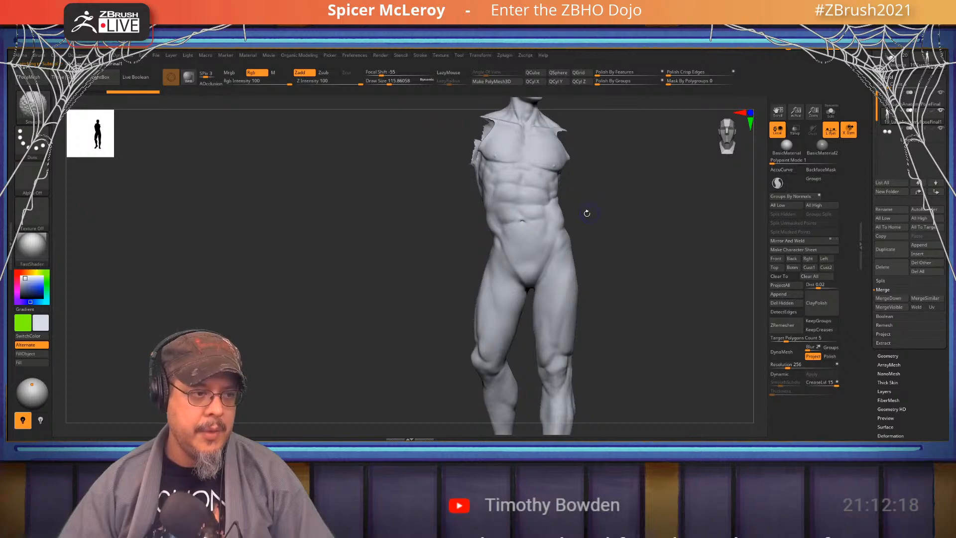
{"action": "key", "text": "shift+f"}
{"action": "key", "text": "ctrl"}
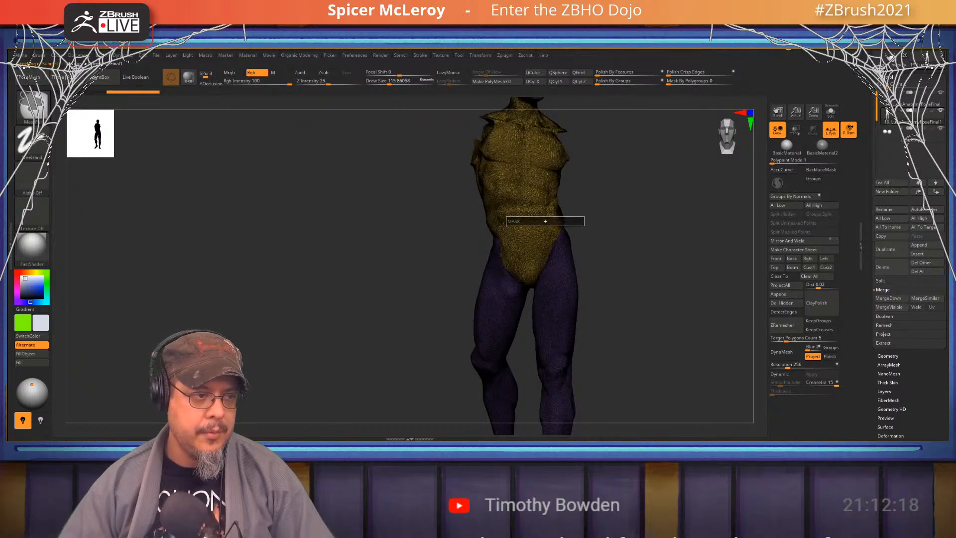
{"action": "key", "text": "b"}
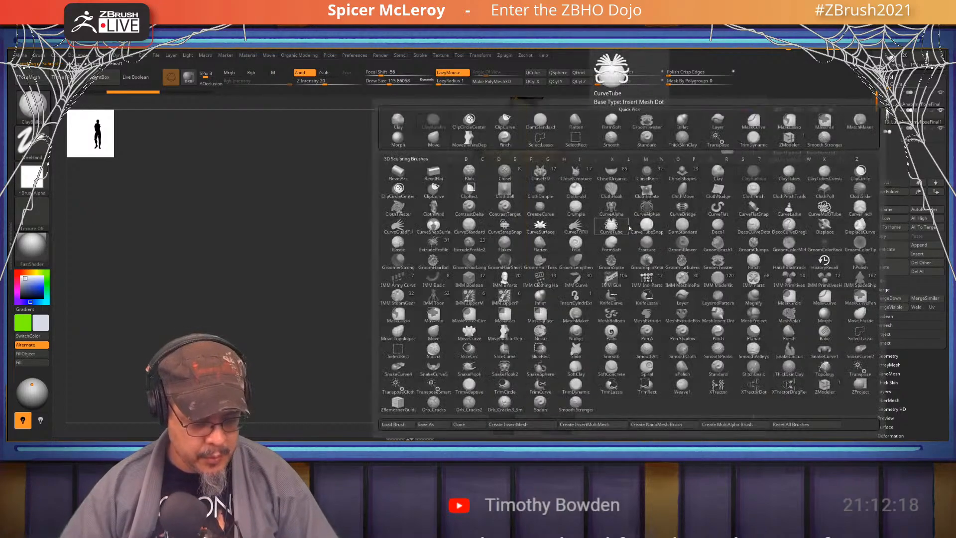
{"action": "key", "text": "m"}
{"action": "key", "text": "v"}
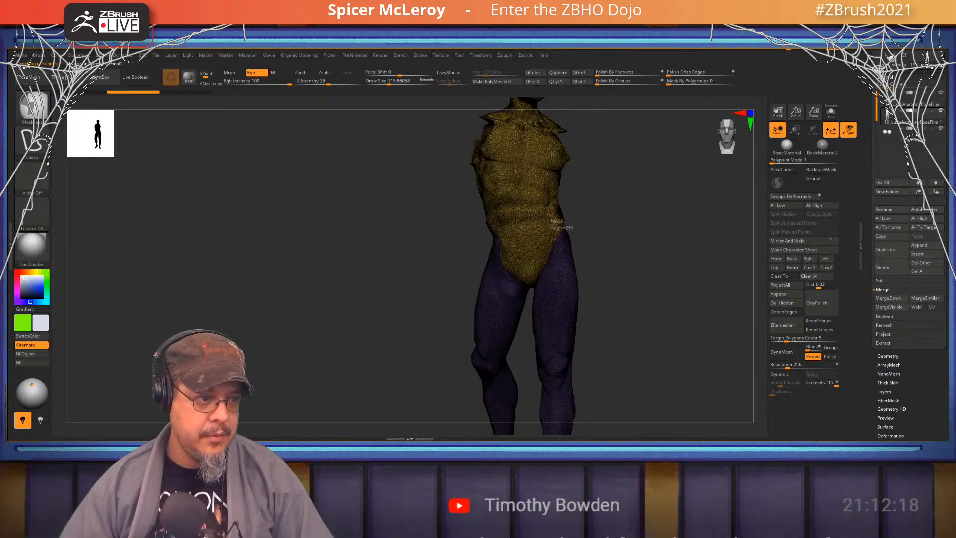
{"action": "mouse_move", "coordinate": [467, 237]}
{"action": "left_mouse_down", "text": "ctrl"}
{"action": "mouse_move", "coordinate": [406, 380]}
{"action": "mouse_move", "coordinate": [383, 159]}
{"action": "mouse_move", "coordinate": [593, 220]}
{"action": "mouse_move", "coordinate": [473, 394]}
{"action": "mouse_move", "coordinate": [323, 259]}
{"action": "left_mouse_up", "text": "ctrl"}
{"action": "left_click_drag", "start_coordinate": [631, 211], "coordinate": [516, 236], "text": "alt"}
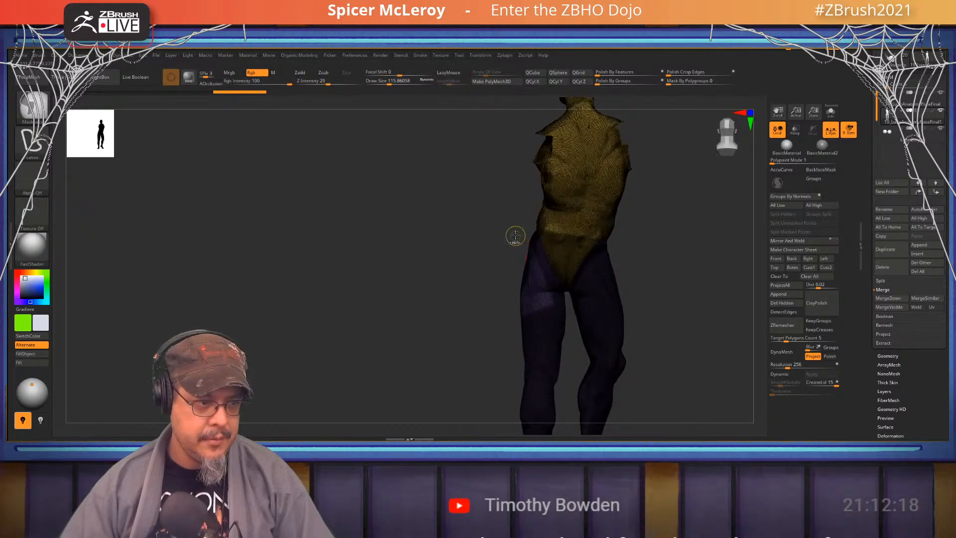
{"action": "mouse_move", "coordinate": [560, 298]}
{"action": "left_mouse_down", "text": "ctrl"}
{"action": "mouse_move", "coordinate": [397, 305]}
{"action": "mouse_move", "coordinate": [478, 319]}
{"action": "left_mouse_up", "text": "ctrl"}
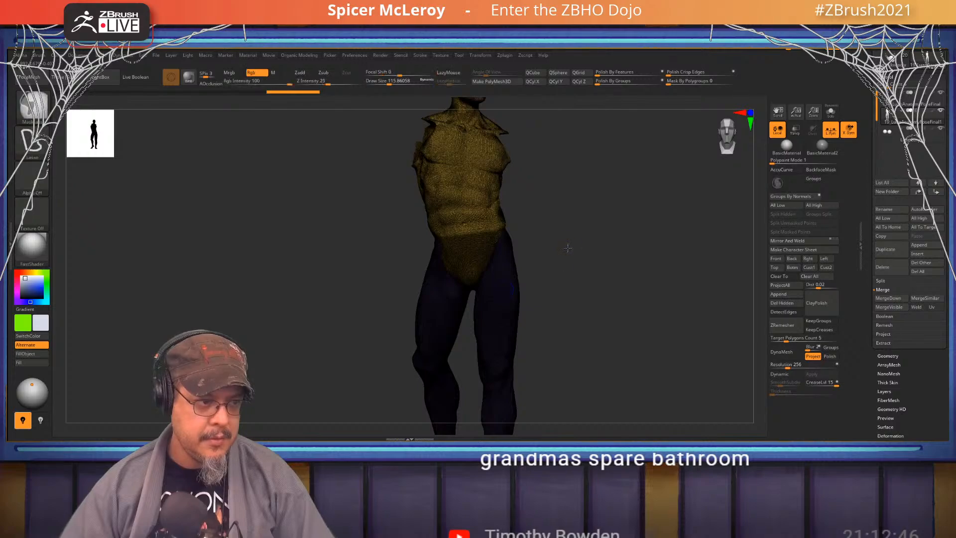
Invert the mask to leave the pelvis and legs editable, unhide the arms and turn off the polyframe
{"action": "left_click", "coordinate": [568, 249], "text": "ctrl"}
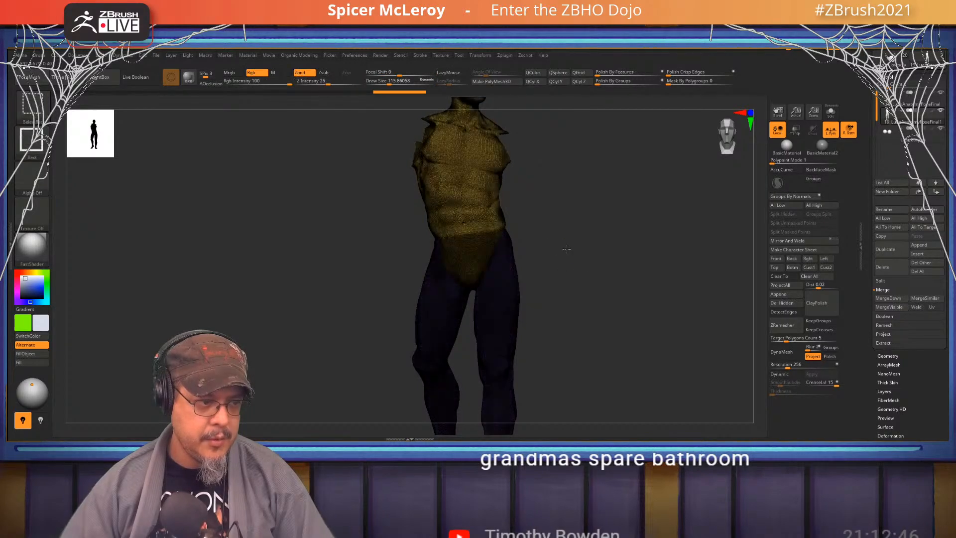
{"action": "left_click", "coordinate": [566, 249], "text": "ctrl+shift"}
{"action": "key", "text": "shift+f"}
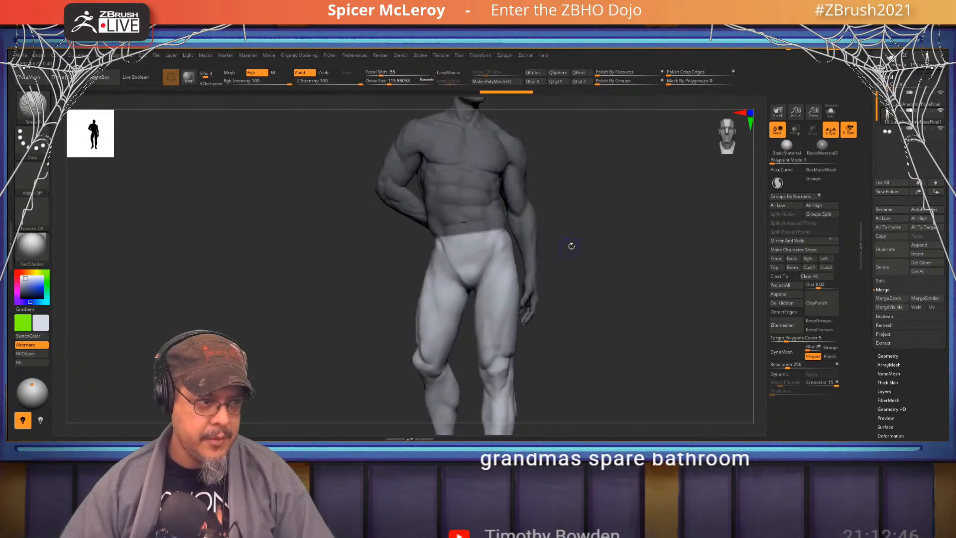
Delete the figure's lower subdivision levels so that the unmasked pelvis and legs can be mirrored
{"action": "left_click_drag", "start_coordinate": [610, 232], "coordinate": [648, 293], "text": "alt"}
{"action": "key", "text": "space"}
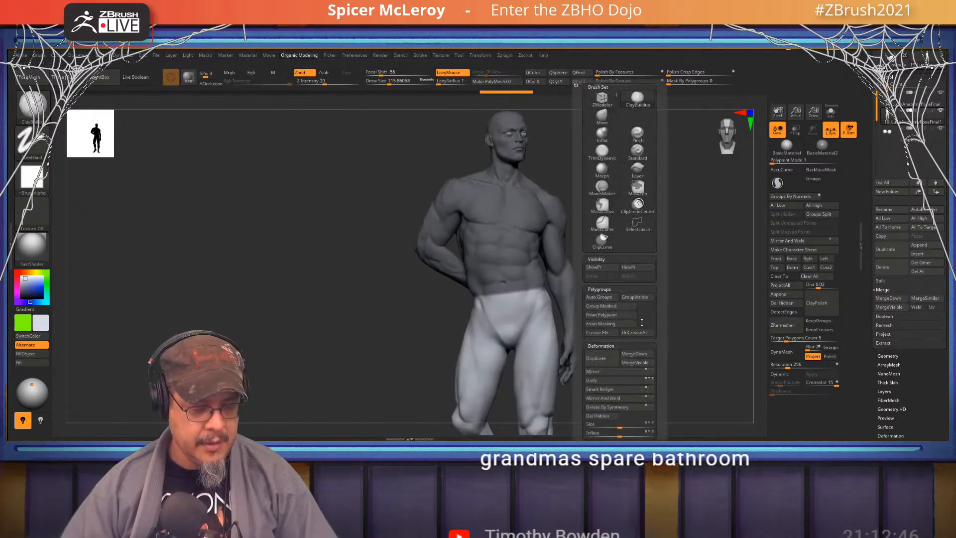
{"action": "left_click", "coordinate": [607, 371]}
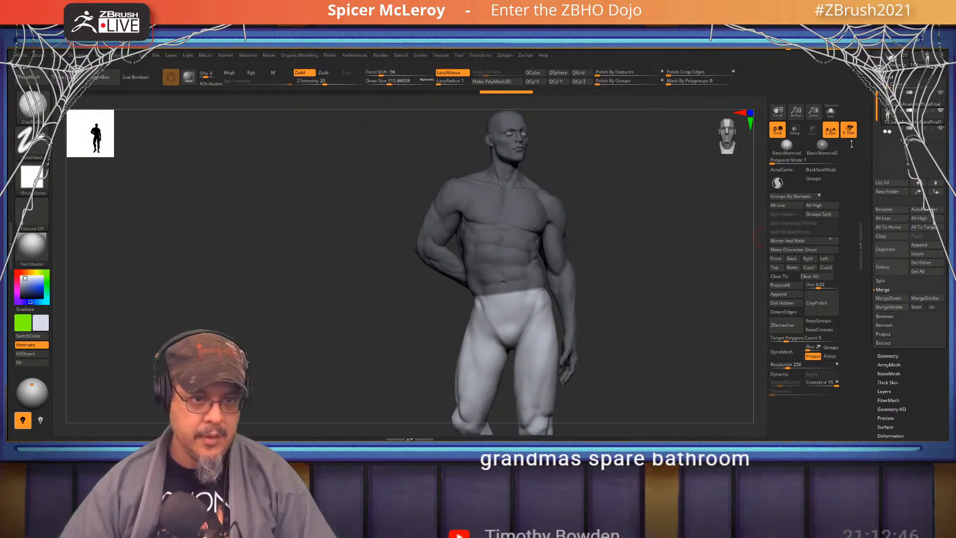
{"action": "left_click", "coordinate": [889, 77]}
{"action": "left_click", "coordinate": [888, 85]}
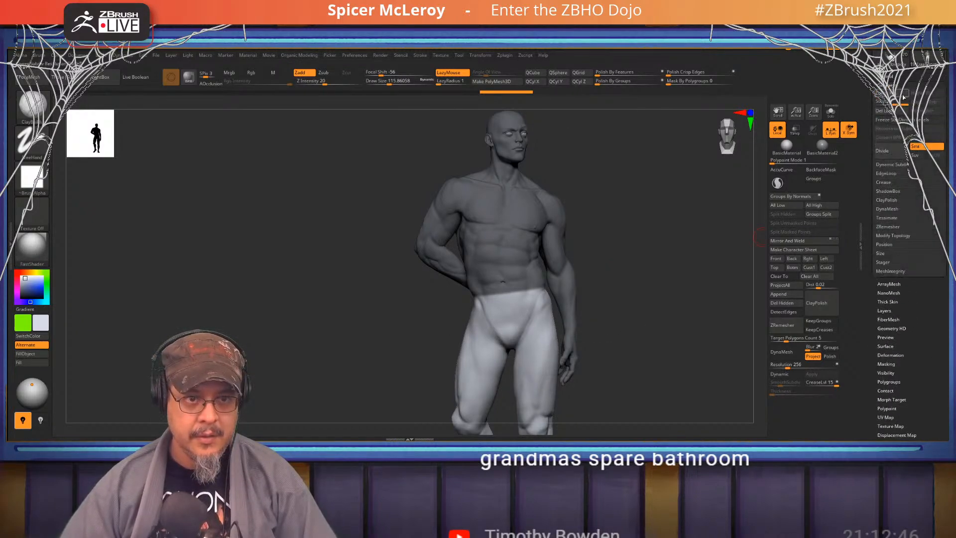
{"action": "left_click", "coordinate": [897, 113]}
Mirror the unmasked pelvis and legs so that the stance swaps sides beneath the masked torso
{"action": "key", "text": "space"}
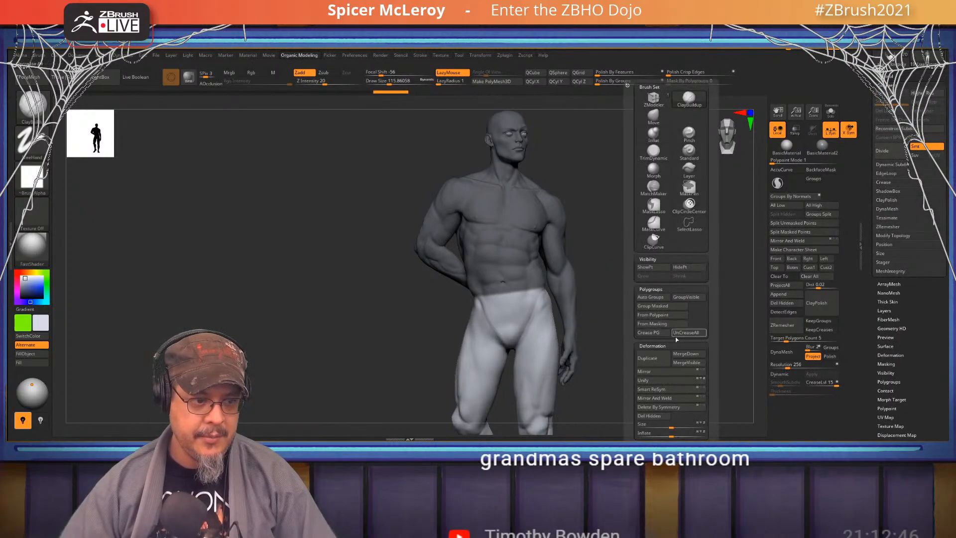
{"action": "left_click", "coordinate": [650, 374]}
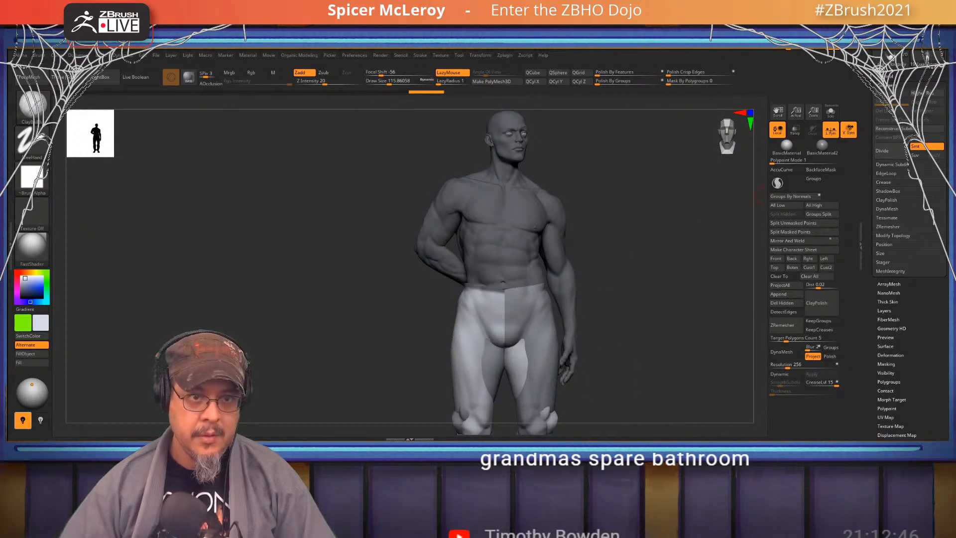
{"action": "left_click", "coordinate": [929, 77]}
{"action": "left_click", "coordinate": [922, 115]}
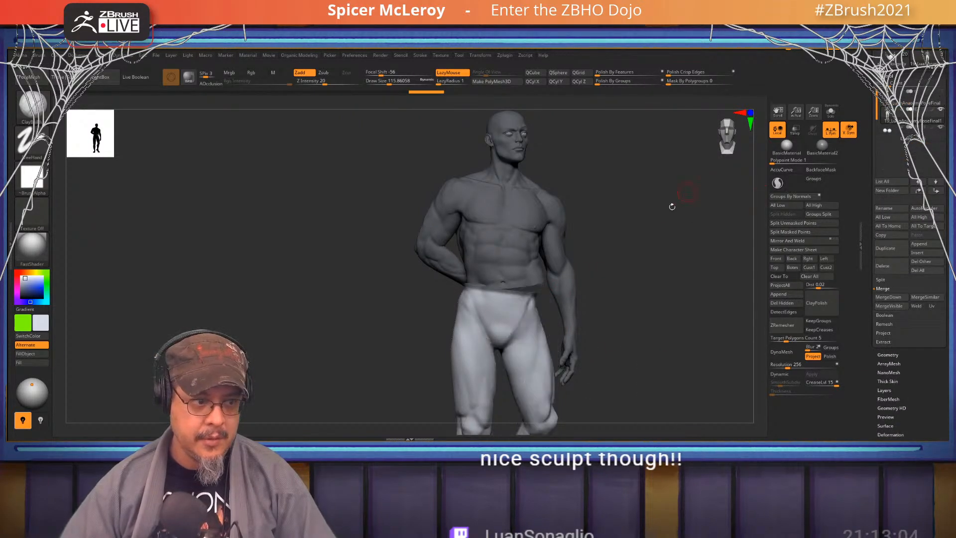
Try shifting and rotating the mirrored pelvis and legs with the Gizmo, placing its pivot at the waist
{"action": "left_click_drag", "start_coordinate": [644, 270], "coordinate": [648, 232], "text": "alt"}
{"action": "key", "text": "w"}
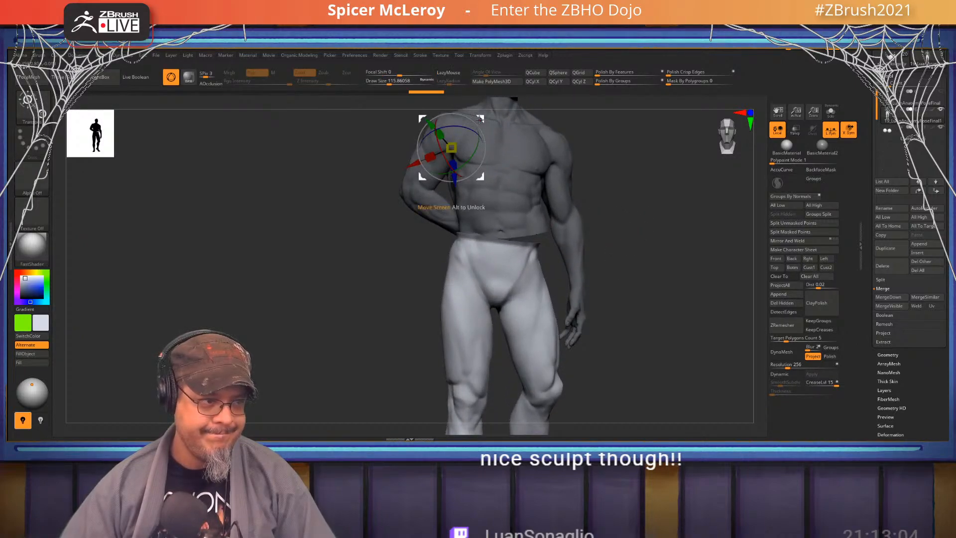
{"action": "key", "text": "ctrl+shift+z"}
{"action": "key", "text": "ctrl+shift+z"}
{"action": "key", "text": "ctrl+shift+z"}
{"action": "key", "text": "ctrl+shift+z"}
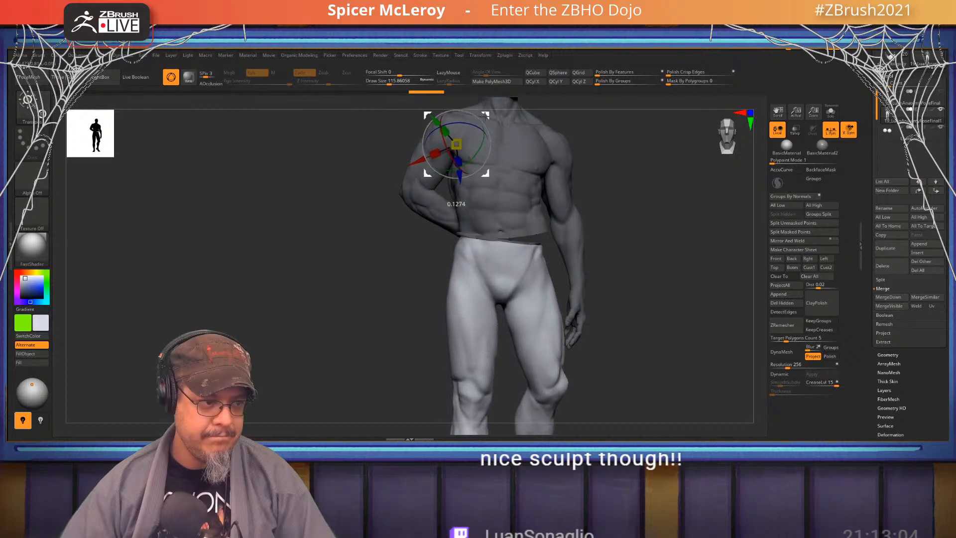
{"action": "left_click_drag", "start_coordinate": [600, 150], "coordinate": [573, 165], "text": "alt"}
{"action": "left_click_drag", "start_coordinate": [495, 178], "coordinate": [521, 277], "text": "alt"}
{"action": "key", "text": "ctrl+shift+z"}
{"action": "key", "text": "ctrl+shift+z"}
{"action": "key", "text": "ctrl+shift+z"}
{"action": "key", "text": "ctrl+shift+z"}
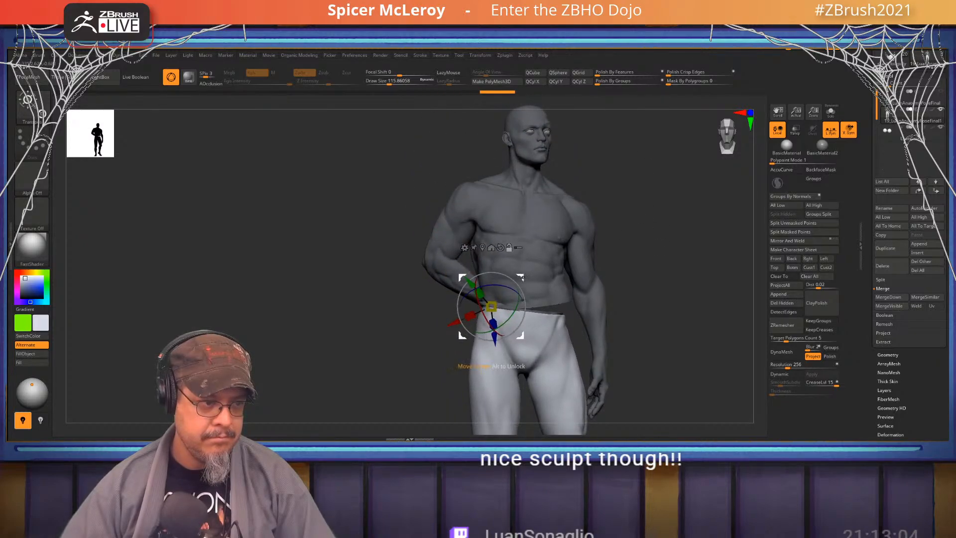
{"action": "key", "text": "ctrl+shift+z"}
{"action": "key", "text": "ctrl+shift+z"}
{"action": "key", "text": "ctrl+shift+z"}
{"action": "key", "text": "ctrl+shift+z"}
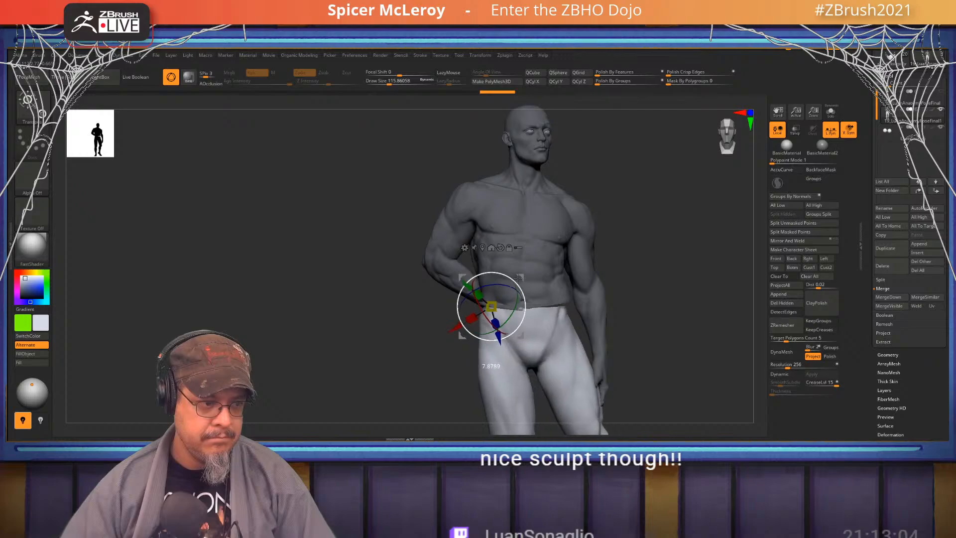
{"action": "key", "text": "ctrl+shift+z"}
{"action": "key", "text": "ctrl+shift+z"}
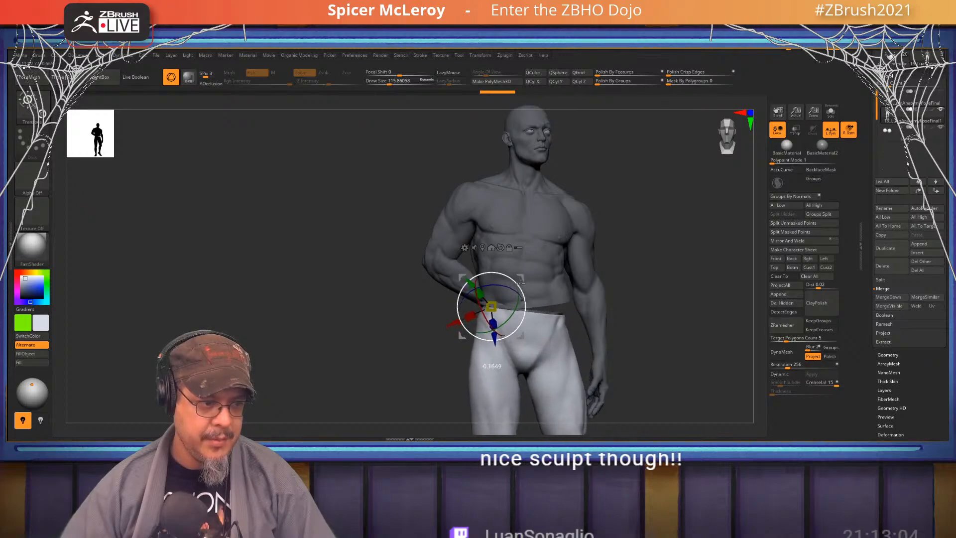
{"action": "key", "text": "q"}
{"action": "key", "text": "ctrl+shift+z"}
{"action": "left_click_drag", "start_coordinate": [629, 201], "coordinate": [646, 212], "text": "alt"}
{"action": "key", "text": "ctrl"}
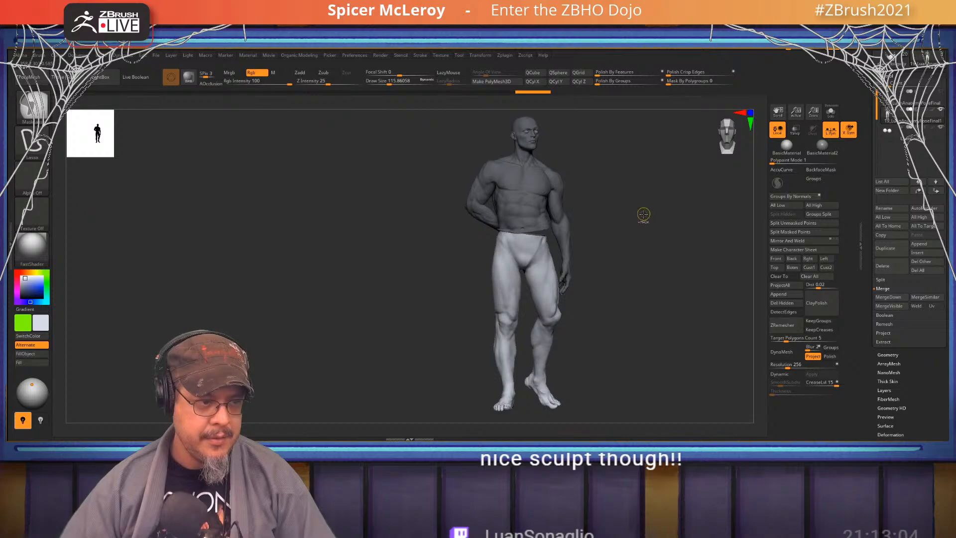
Compare the original and mirrored leg poses by stepping back and forth through the undo history
{"action": "key", "text": "ctrl+z"}
{"action": "key", "text": "ctrl+z"}
{"action": "key", "text": "ctrl+z"}
{"action": "key", "text": "ctrl+z"}
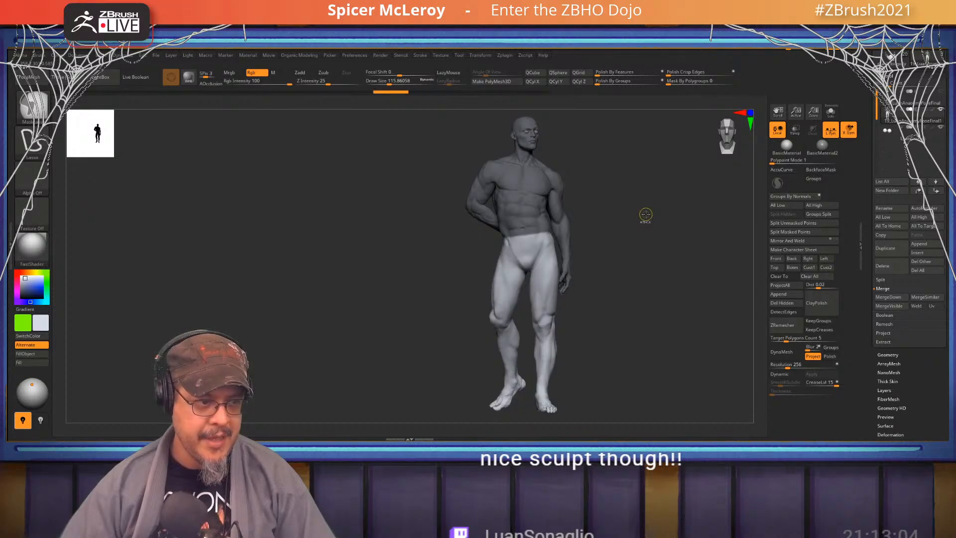
{"action": "key", "text": "ctrl+shift+z"}
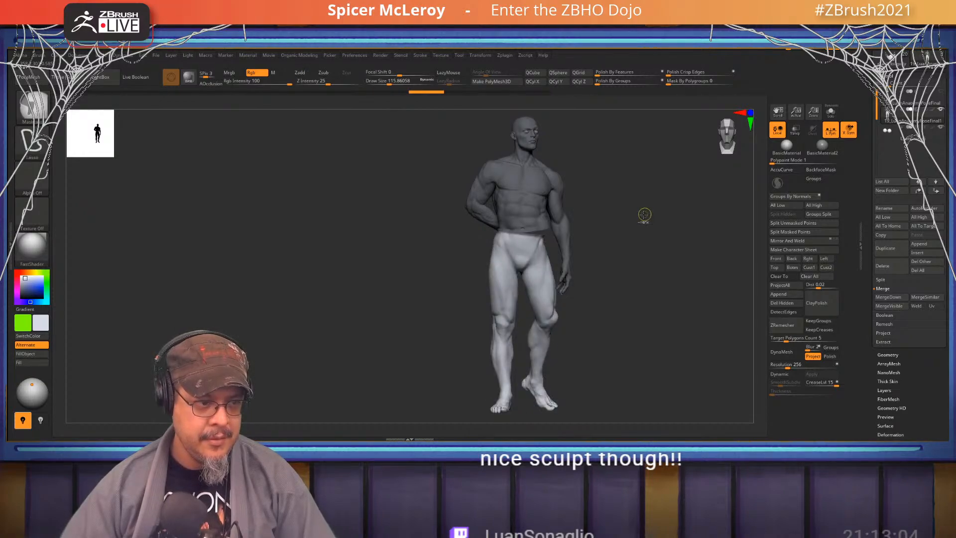
{"action": "key", "text": "ctrl+z"}
{"action": "key", "text": "ctrl+shift+z"}
{"action": "key", "text": "ctrl+z"}
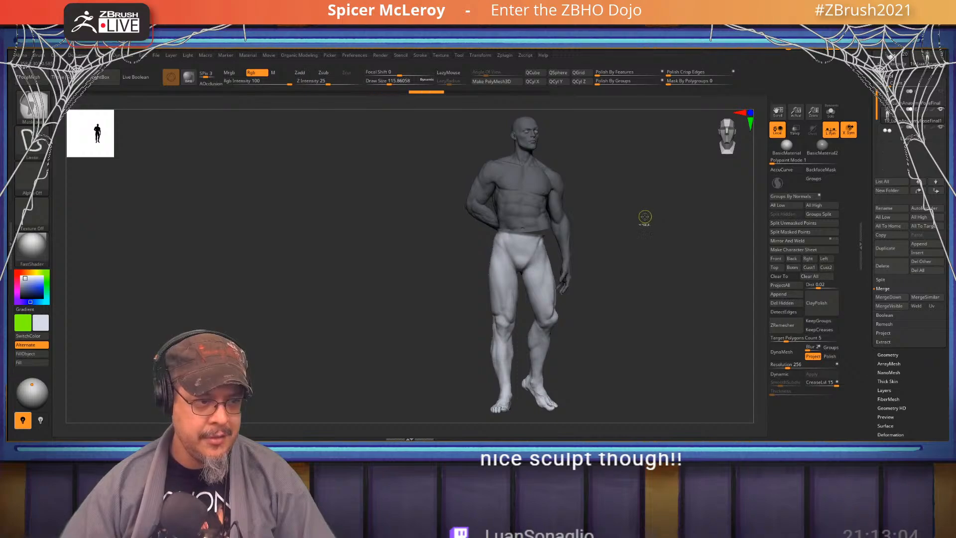
{"action": "key", "text": "ctrl+shift+z"}
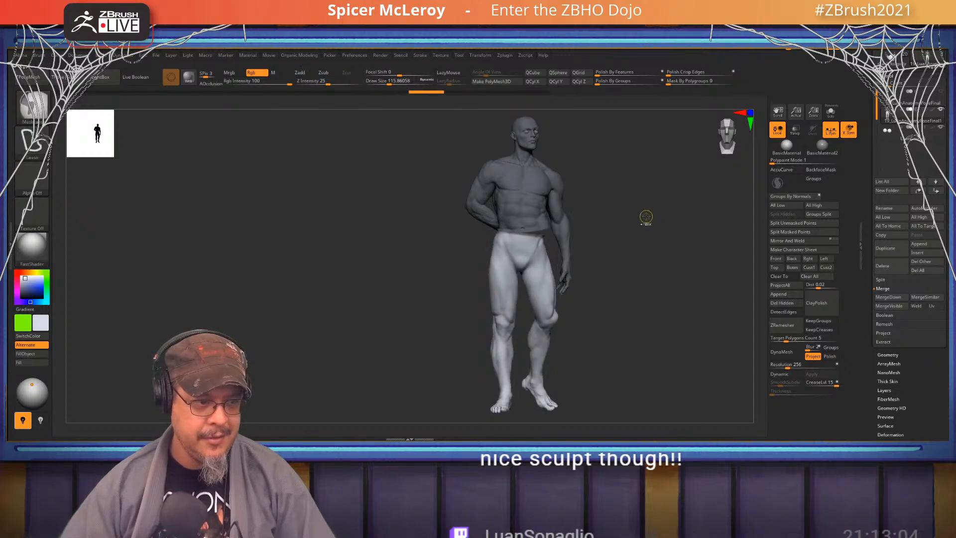
{"action": "key", "text": "ctrl+z"}
{"action": "key", "text": "ctrl+shift+z"}
{"action": "key", "text": "ctrl+shift+z"}
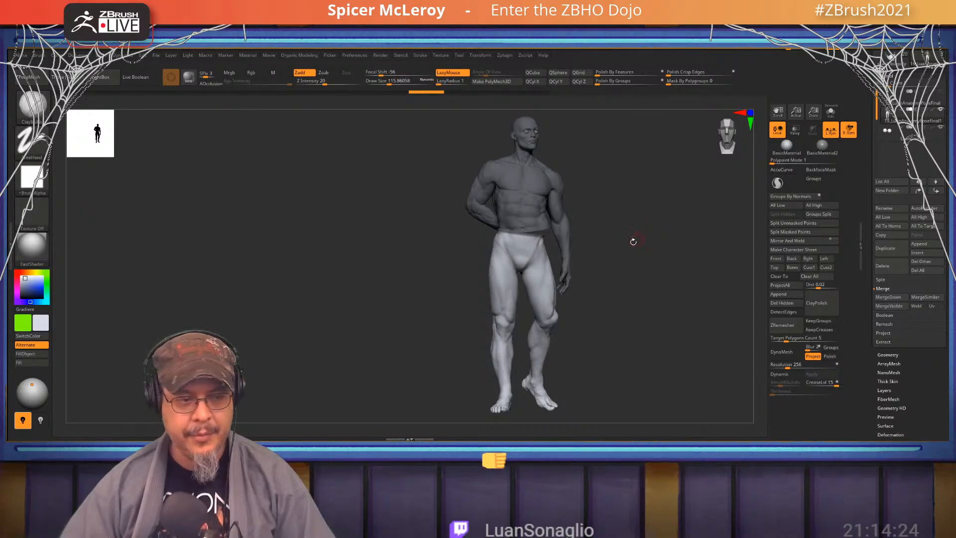
Move the mirrored pelvis and legs sideways and slightly upward with the Gizmo to meet the torso
{"action": "key", "text": "w"}
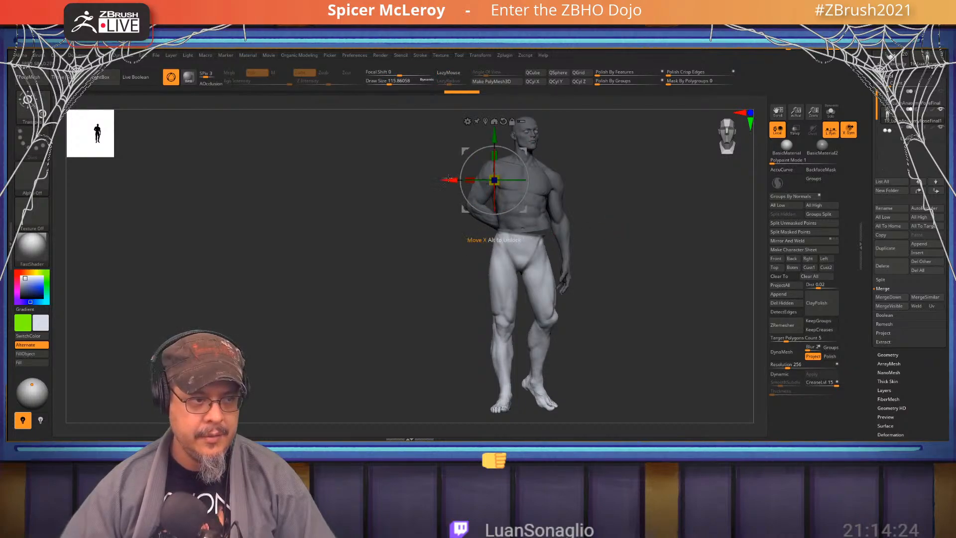
{"action": "left_click_drag", "start_coordinate": [446, 180], "coordinate": [453, 183]}
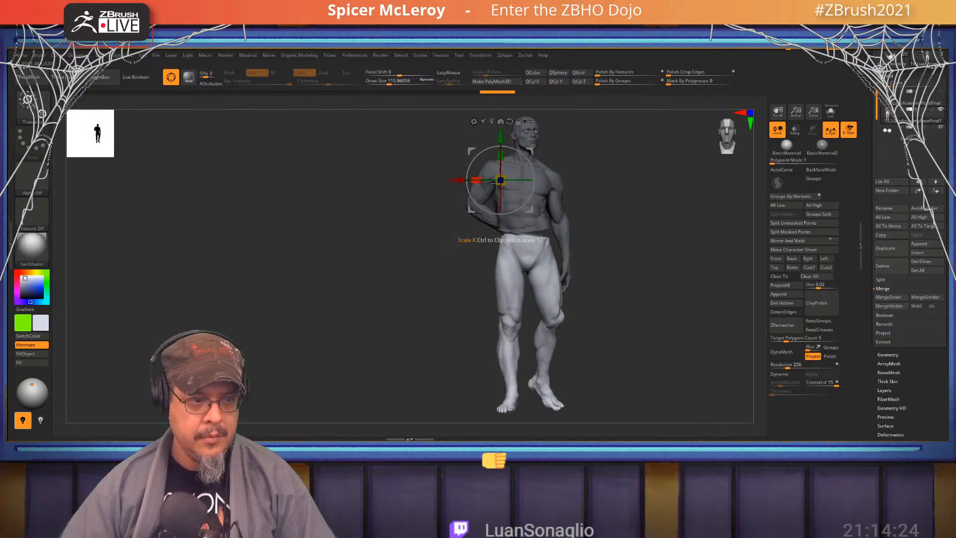
{"action": "key", "text": "q"}
{"action": "left_click_drag", "start_coordinate": [623, 211], "coordinate": [662, 211]}
{"action": "key", "text": "w"}
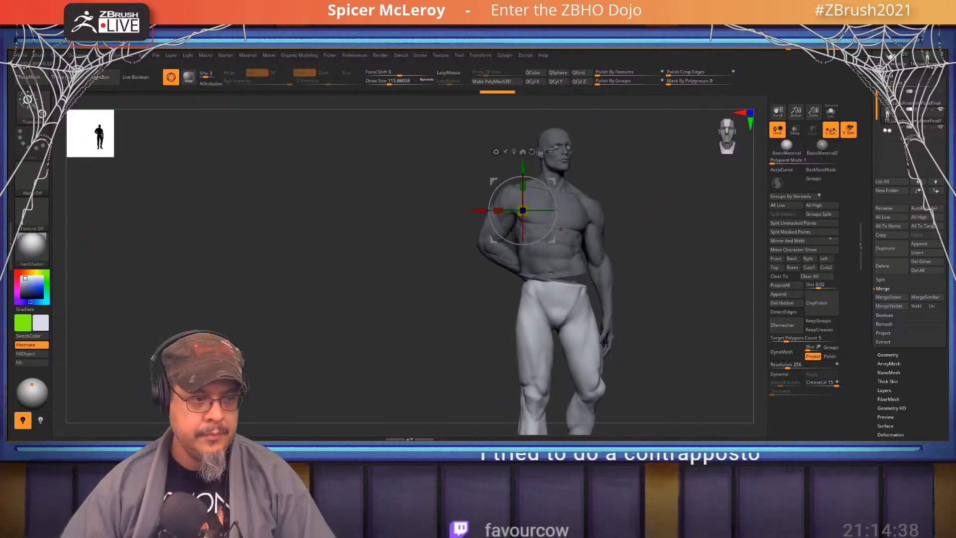
{"action": "left_click_drag", "start_coordinate": [522, 172], "coordinate": [520, 167]}
{"action": "key", "text": "q"}
{"action": "mouse_move", "coordinate": [661, 193]}
{"action": "left_mouse_down", "text": "alt"}
{"action": "mouse_move", "coordinate": [595, 211]}
{"action": "mouse_move", "coordinate": [632, 214]}
{"action": "mouse_move", "coordinate": [586, 218]}
{"action": "mouse_move", "coordinate": [621, 254]}
{"action": "mouse_move", "coordinate": [687, 259]}
{"action": "mouse_move", "coordinate": [675, 248]}
{"action": "mouse_move", "coordinate": [668, 194]}
{"action": "mouse_move", "coordinate": [642, 190]}
{"action": "left_mouse_up", "text": "alt"}
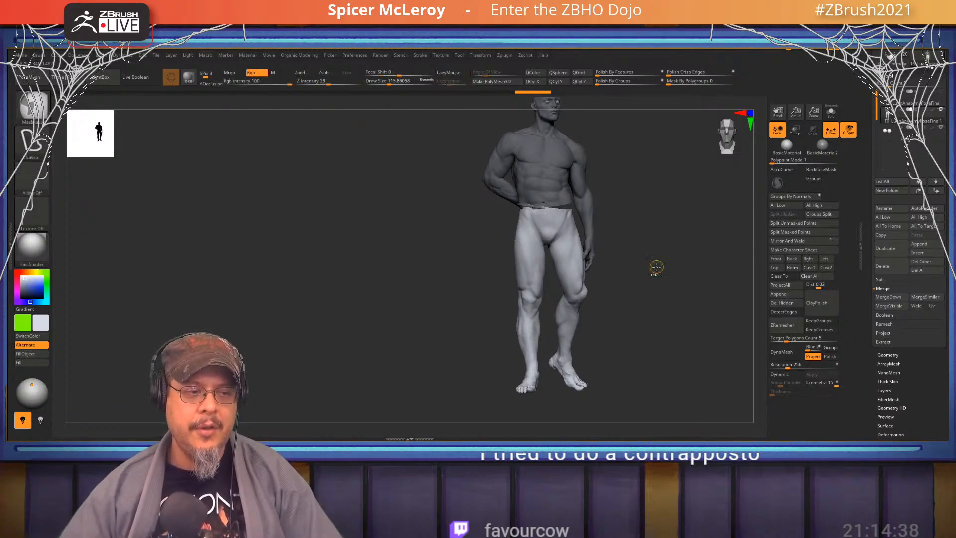
Undo the repositioning and the mirroring of the pelvis and legs
{"action": "key", "text": "ctrl+z"}
{"action": "key", "text": "ctrl+z"}
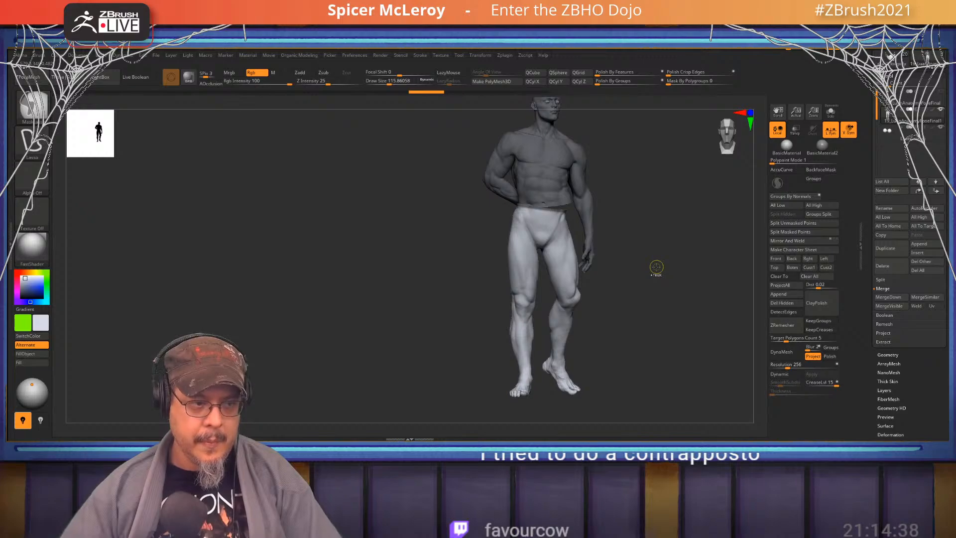
{"action": "key", "text": "ctrl+z"}
{"action": "left_click_drag", "start_coordinate": [655, 254], "coordinate": [590, 213]}
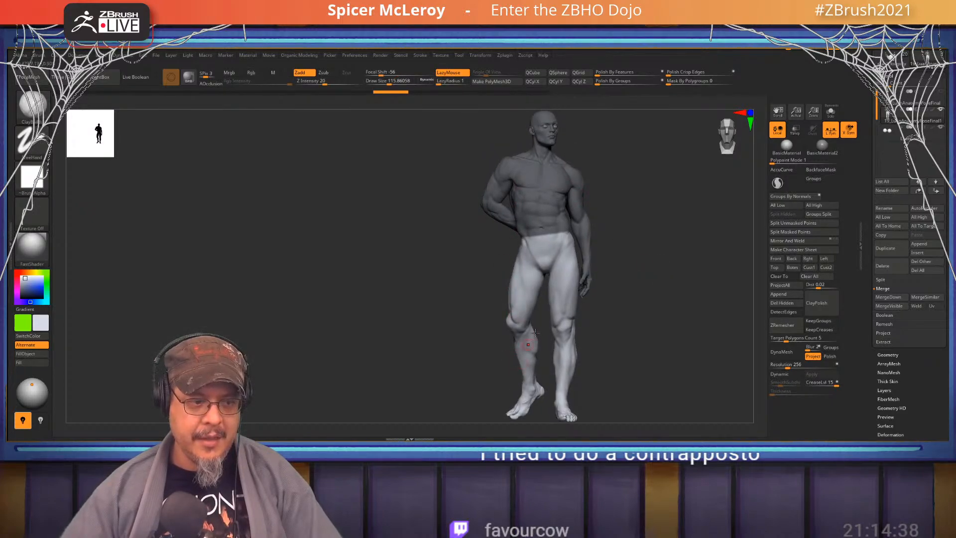
Clear the mask from the figure and check the head, torso and overall stance
{"action": "left_click_drag", "start_coordinate": [658, 290], "coordinate": [617, 287]}
{"action": "right_click_drag", "start_coordinate": [617, 277], "coordinate": [623, 286], "text": "ctrl"}
{"action": "left_click_drag", "start_coordinate": [627, 242], "coordinate": [652, 280], "text": "ctrl"}
{"action": "left_click_drag", "start_coordinate": [631, 280], "coordinate": [671, 279]}
{"action": "mouse_move", "coordinate": [670, 281]}
{"action": "right_mouse_down", "text": "ctrl"}
{"action": "mouse_move", "coordinate": [672, 301]}
{"action": "mouse_move", "coordinate": [678, 293]}
{"action": "right_mouse_up", "text": "ctrl"}
{"action": "left_click_drag", "start_coordinate": [678, 293], "coordinate": [681, 303], "text": "alt"}
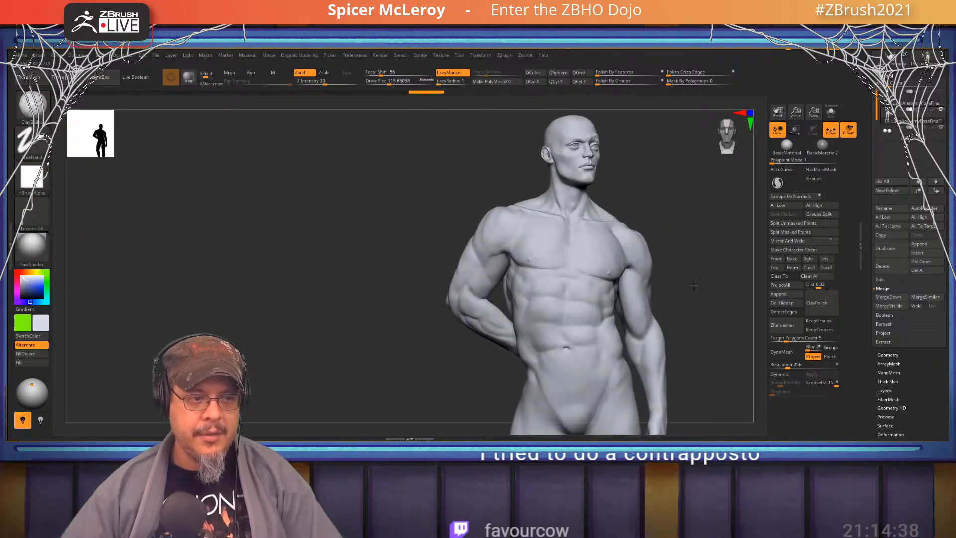
{"action": "mouse_move", "coordinate": [690, 194]}
{"action": "left_mouse_down", "text": "alt"}
{"action": "mouse_move", "coordinate": [675, 275]}
{"action": "mouse_move", "coordinate": [659, 271]}
{"action": "left_mouse_up", "text": "alt"}
{"action": "right_click_drag", "start_coordinate": [660, 271], "coordinate": [668, 280], "text": "ctrl"}
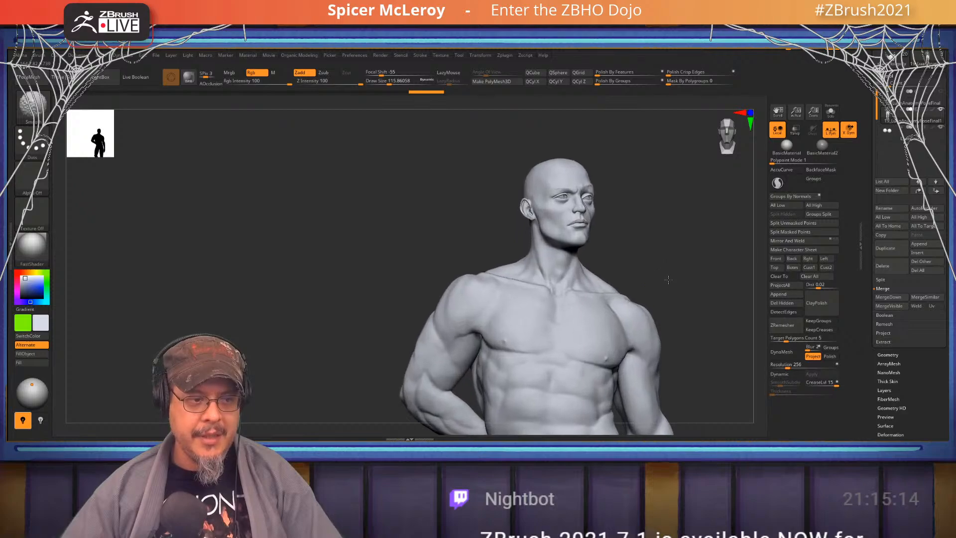
{"action": "left_click_drag", "start_coordinate": [659, 249], "coordinate": [623, 194], "text": "alt"}
{"action": "right_click_drag", "start_coordinate": [645, 329], "coordinate": [626, 303], "text": "ctrl"}
{"action": "left_click_drag", "start_coordinate": [627, 303], "coordinate": [633, 239], "text": "alt"}
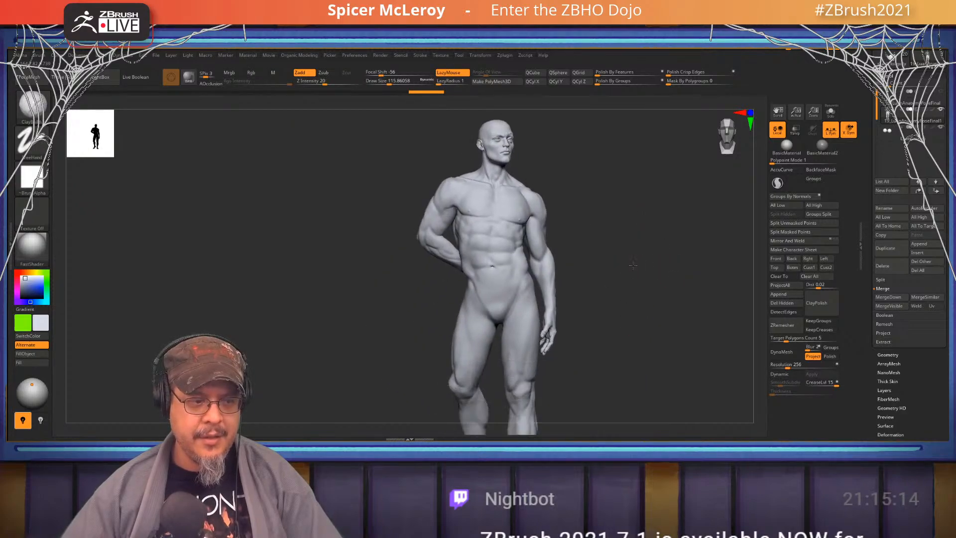
{"action": "right_click_drag", "start_coordinate": [634, 263], "coordinate": [580, 251], "text": "ctrl"}
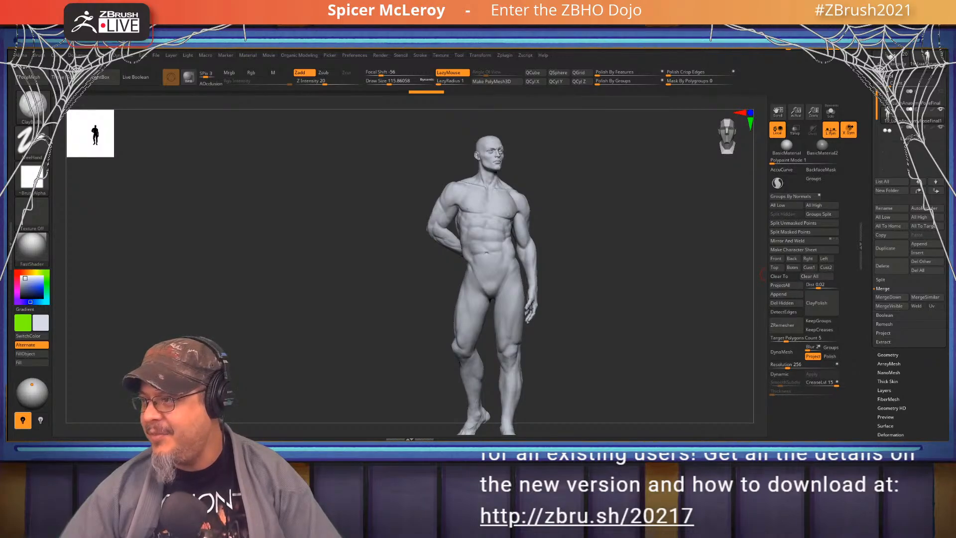
Switch to the ArtStation store page in Chrome and close the VLC media player window
{"action": "key", "text": "alt+Tab"}
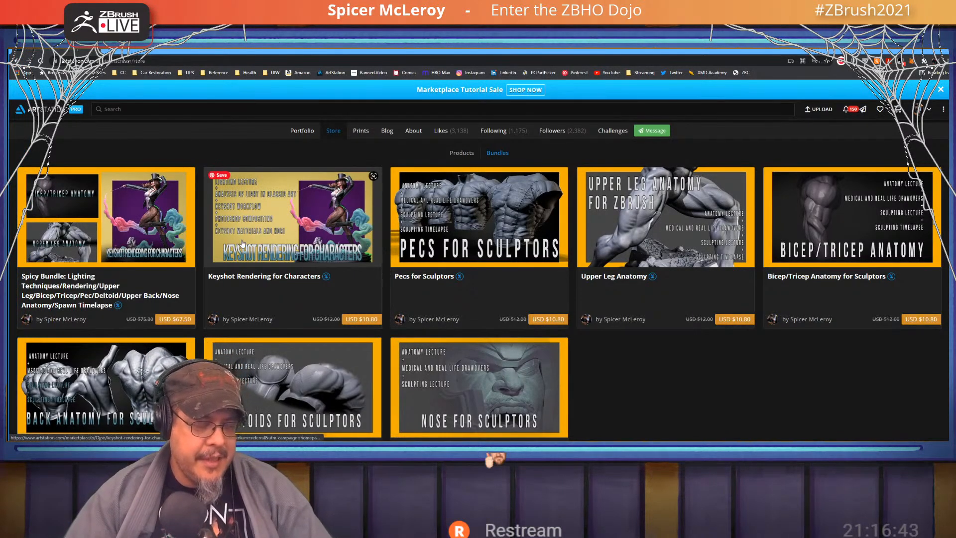
{"action": "right_click", "coordinate": [19, 235]}
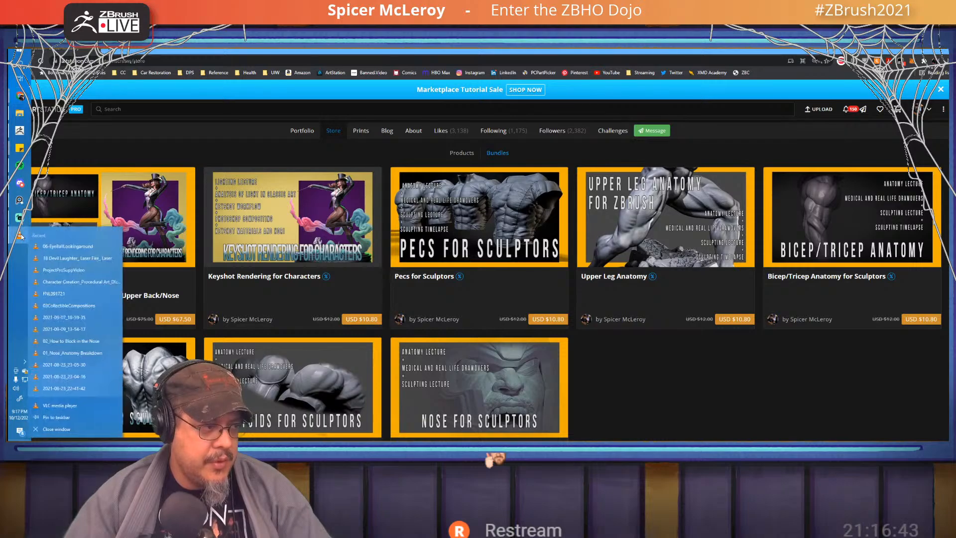
{"action": "left_click", "coordinate": [60, 429]}
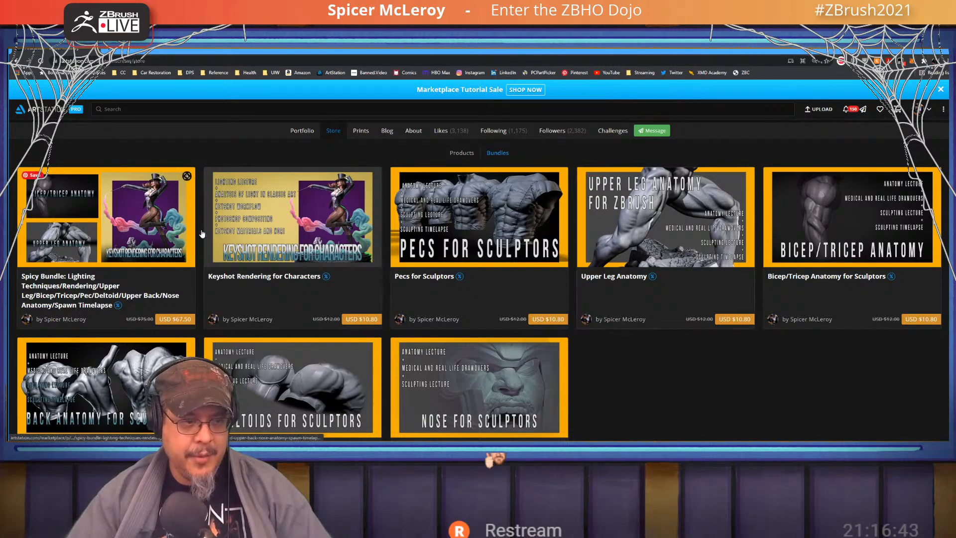
Look through the sculpting and rendering tutorials in the ArtStation store
{"action": "scroll", "coordinate": [374, 346], "scroll_direction": "down", "scroll_amount": 1}
{"action": "scroll", "coordinate": [383, 412], "scroll_direction": "up", "scroll_amount": 4}
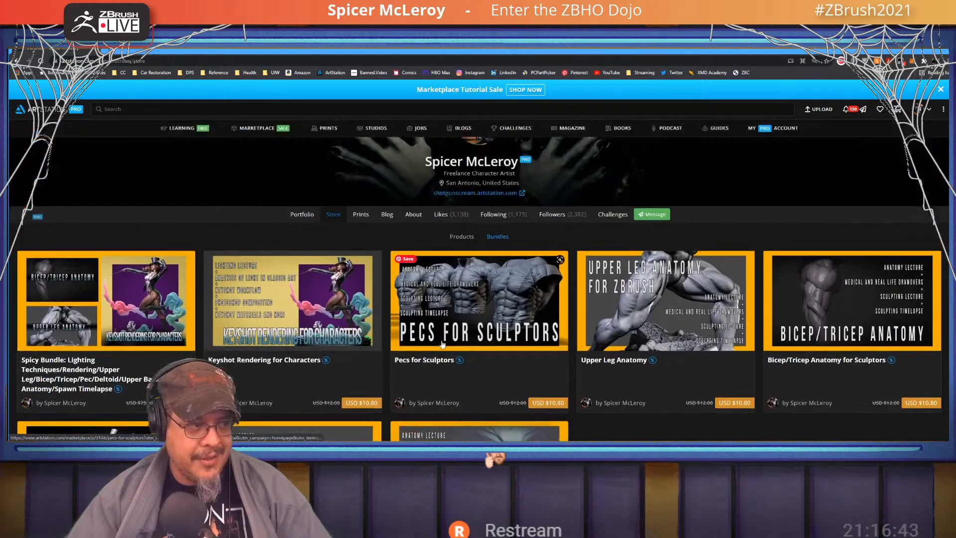
{"action": "scroll", "coordinate": [129, 239], "scroll_direction": "down", "scroll_amount": 2}
{"action": "scroll", "coordinate": [146, 314], "scroll_direction": "down", "scroll_amount": 1}
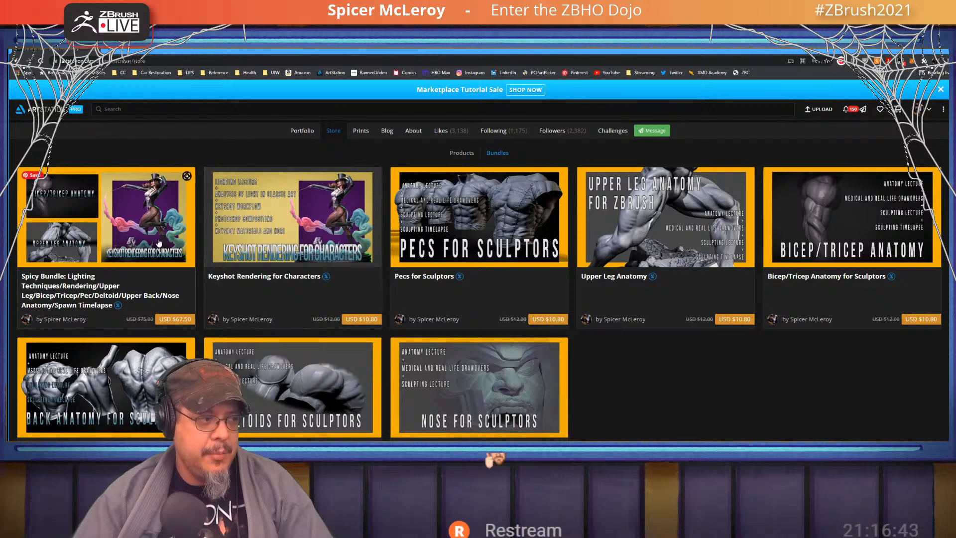
{"action": "key", "text": "alt+Tab"}
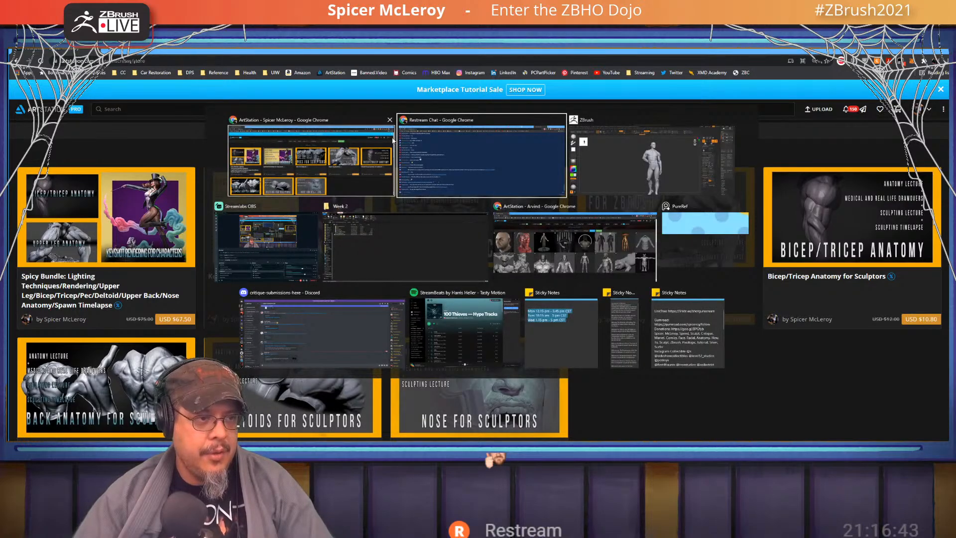
{"action": "key", "text": "alt+Tab"}
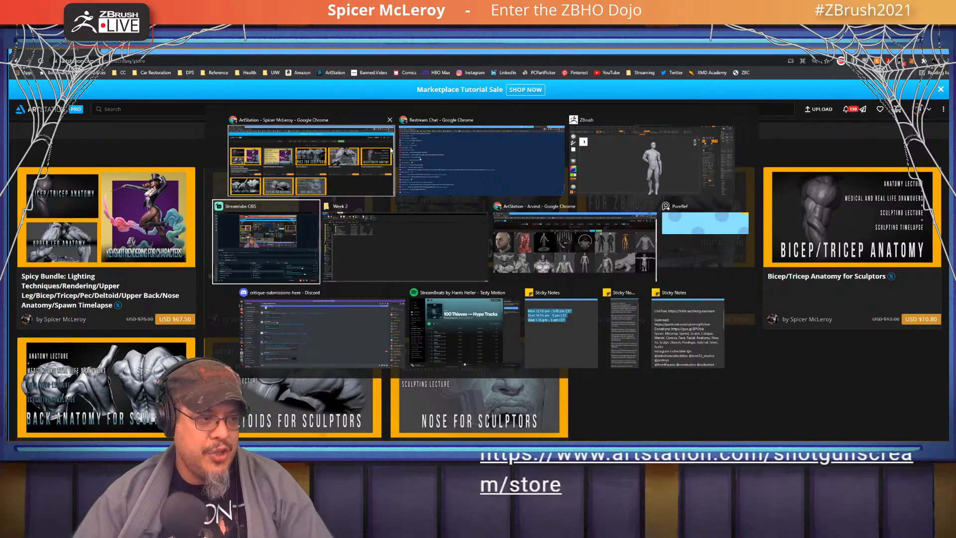
{"action": "key", "text": "Escape"}
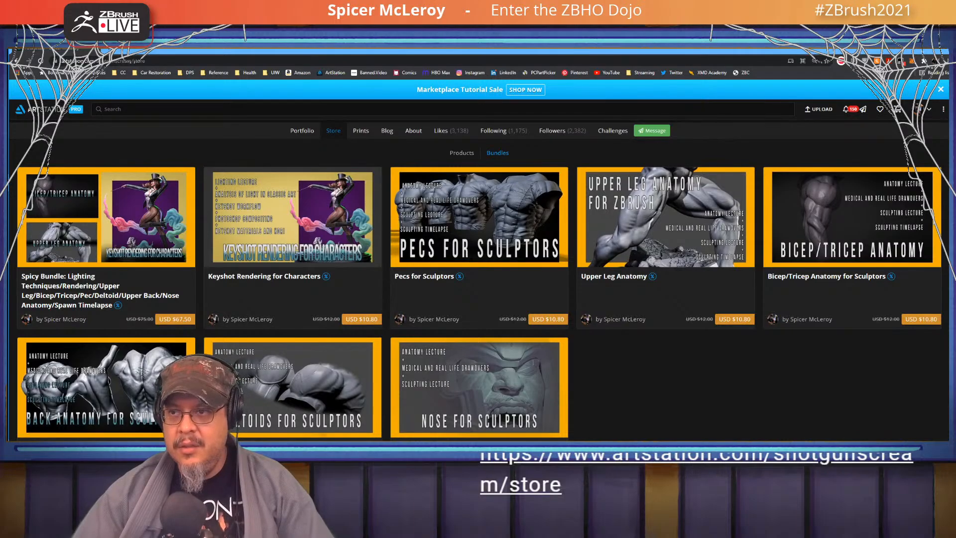
Switch to Discord, copy the invite link for the ZBHO Dojo server and close the invitation dialog
{"action": "key", "text": "alt+Tab"}
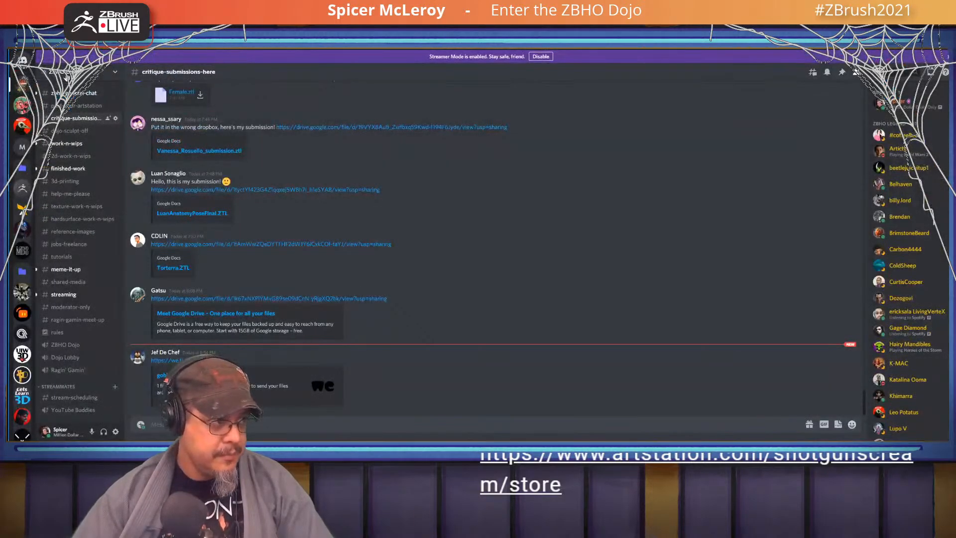
{"action": "left_click", "coordinate": [67, 75]}
{"action": "left_click", "coordinate": [82, 97]}
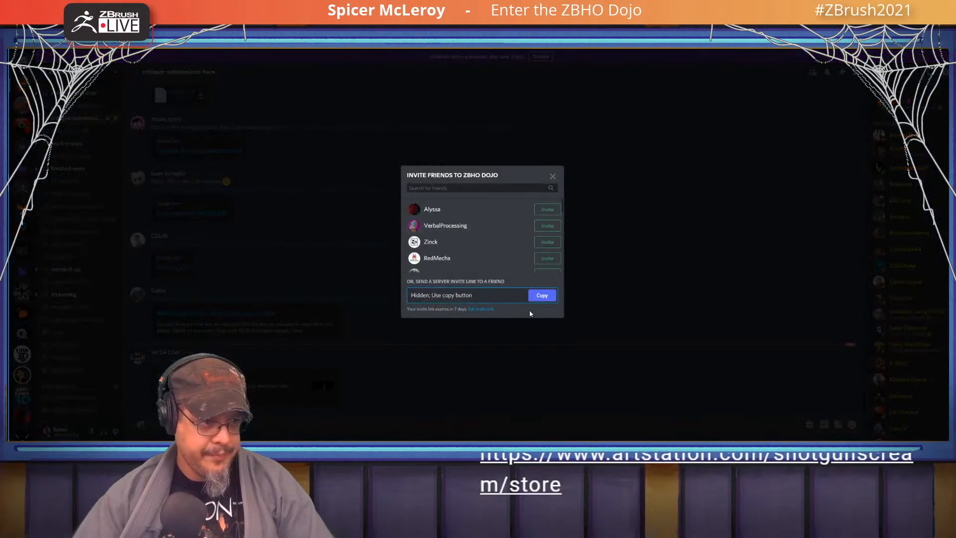
{"action": "left_click", "coordinate": [541, 296]}
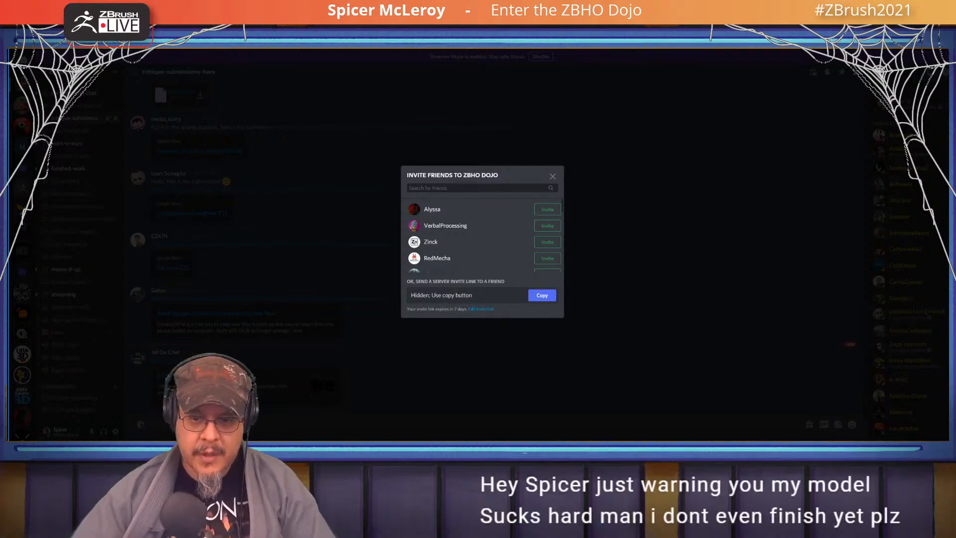
{"action": "left_click", "coordinate": [567, 274]}
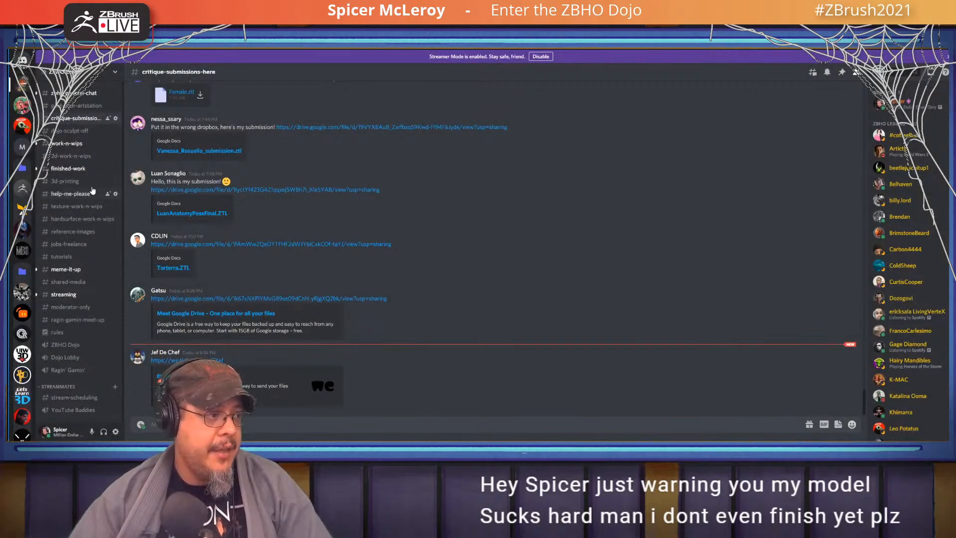
Open the server's tutorials channel and read the Group Mentorship announcement
{"action": "left_click", "coordinate": [61, 256]}
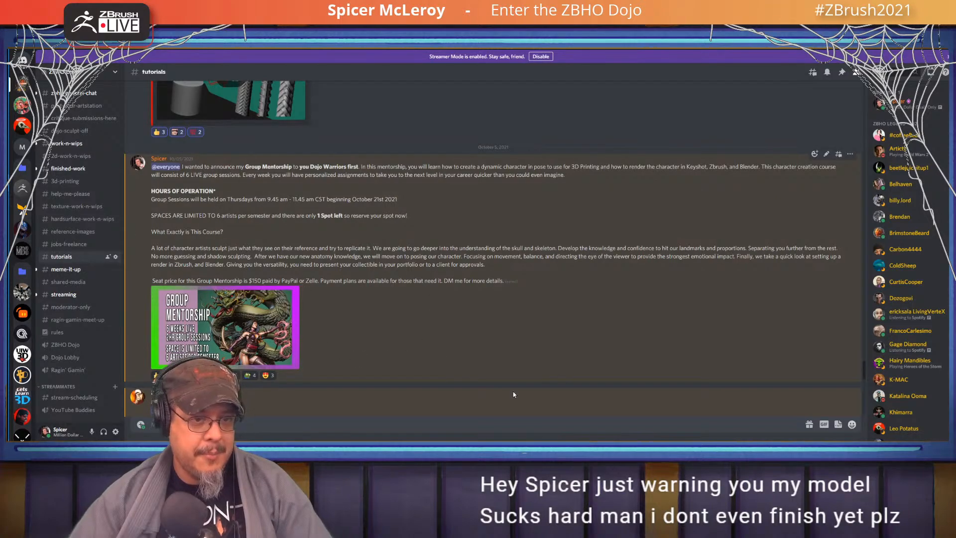
{"action": "scroll", "coordinate": [495, 361], "scroll_direction": "up", "scroll_amount": 1}
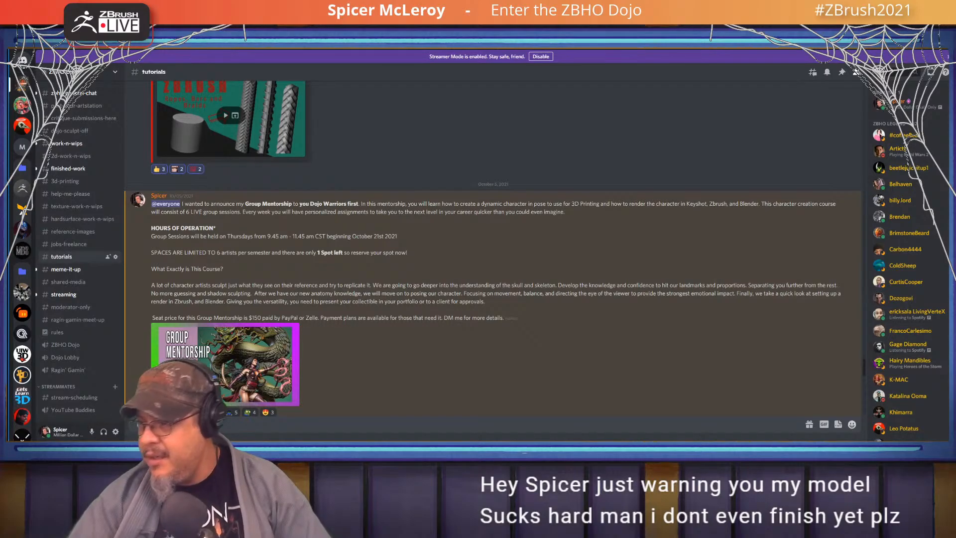
Minimize the Discord and Chrome windows and return to the male figure in ZBrush
{"action": "left_click", "coordinate": [931, 52]}
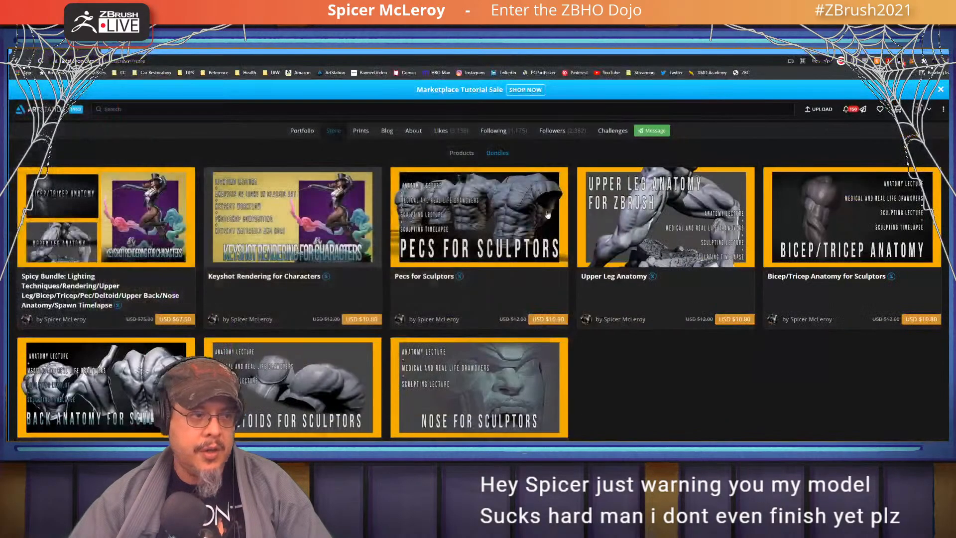
{"action": "left_click", "coordinate": [910, 50]}
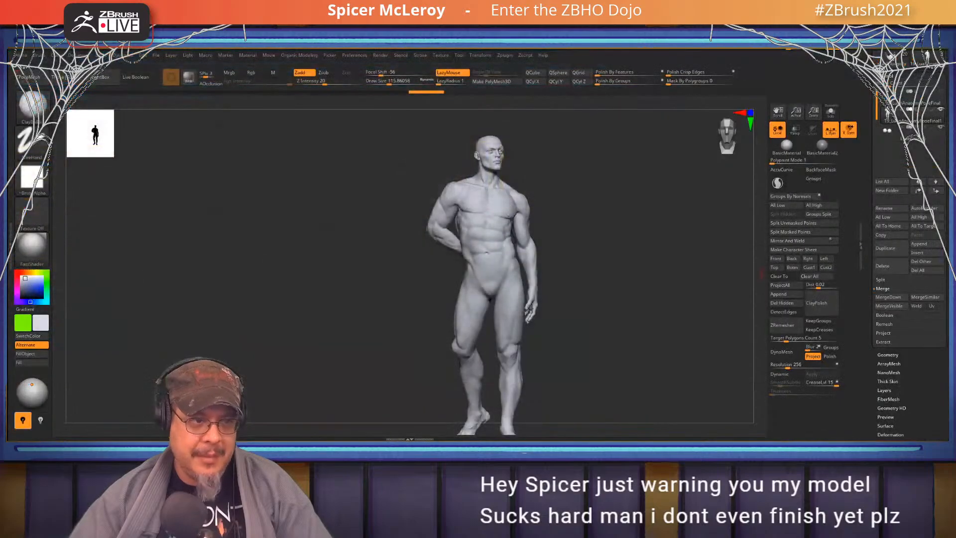
{"action": "mouse_move", "coordinate": [640, 227]}
{"action": "left_mouse_down"}
{"action": "mouse_move", "coordinate": [592, 234]}
{"action": "mouse_move", "coordinate": [619, 235]}
{"action": "left_mouse_up"}
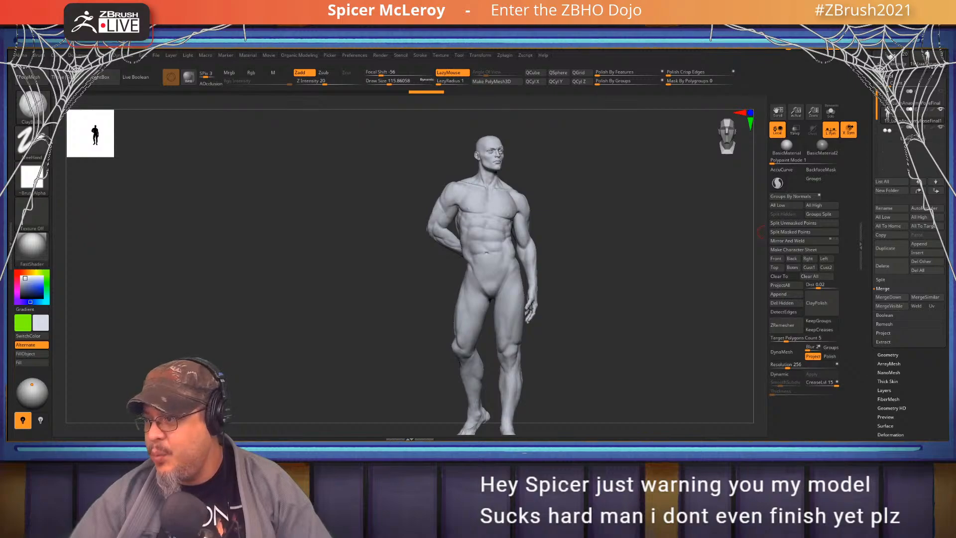